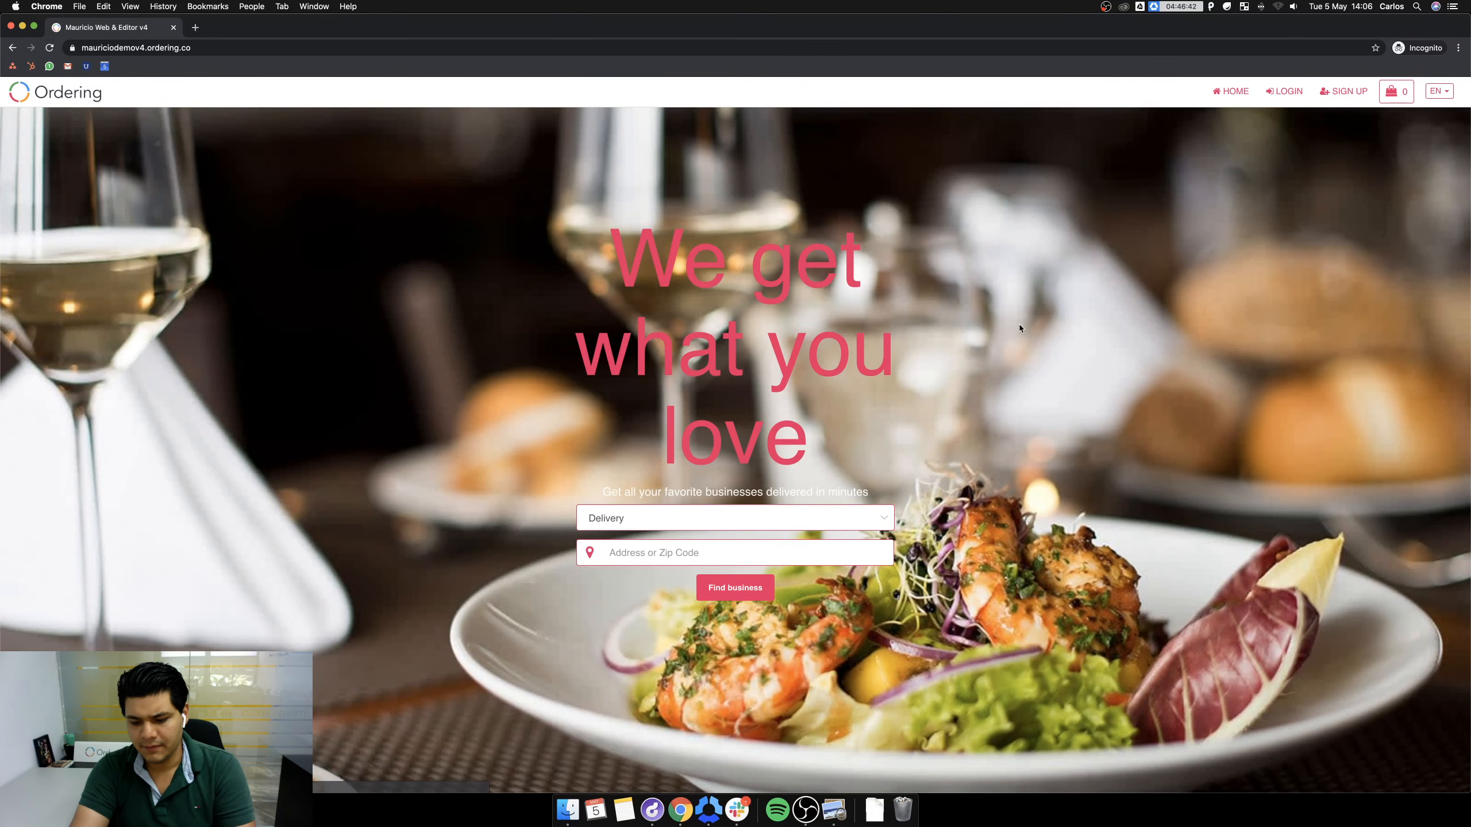
Enlarge the home page and submit the admin email and password on the sign-in page.
{"action": "key", "text": "super+equal"}
{"action": "key", "text": "super+equal"}
{"action": "scroll", "coordinate": [1019, 328], "scroll_direction": "down", "scroll_amount": 15}
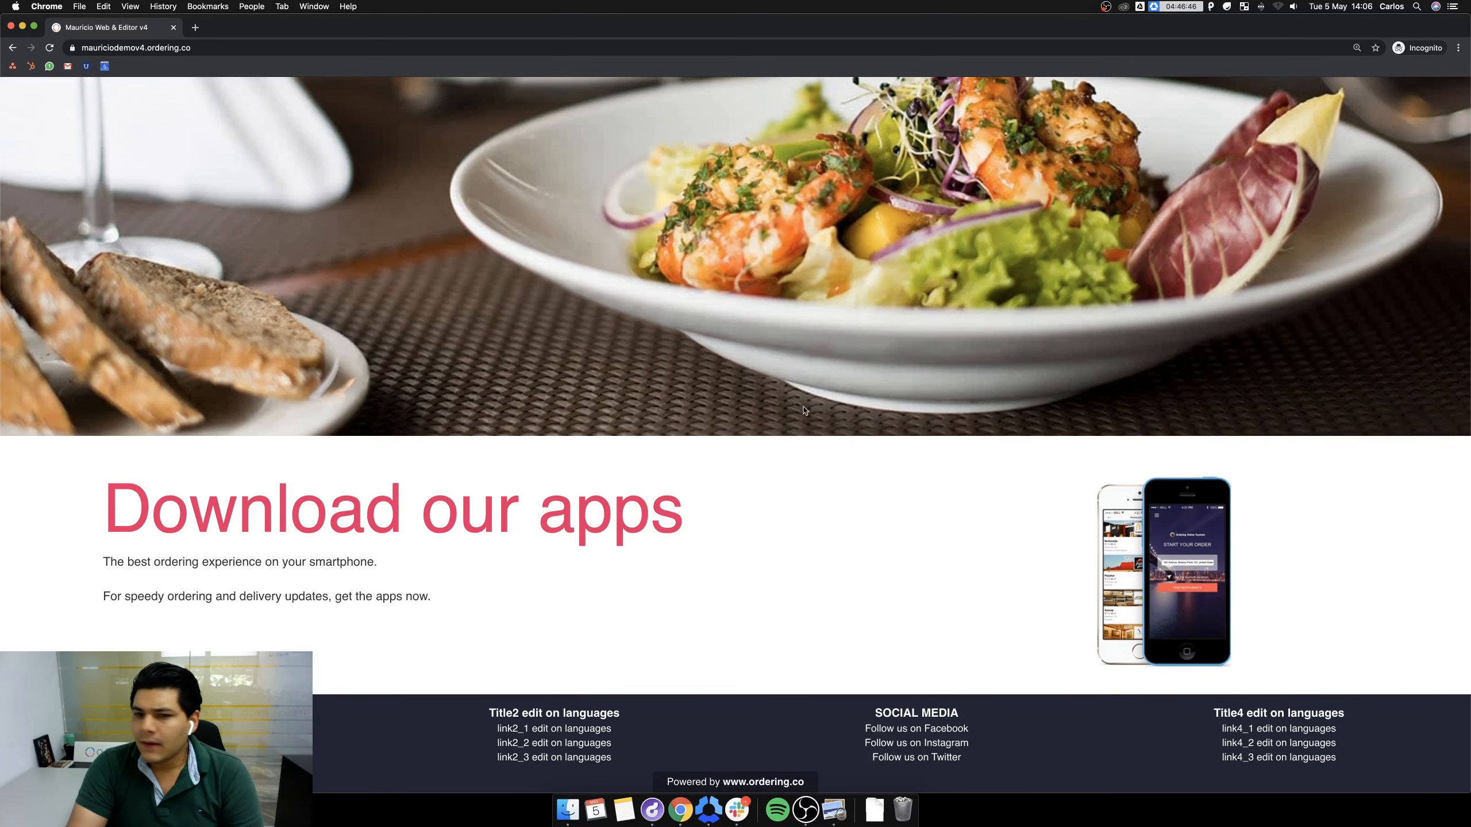
{"action": "scroll", "coordinate": [783, 411], "scroll_direction": "up", "scroll_amount": 3}
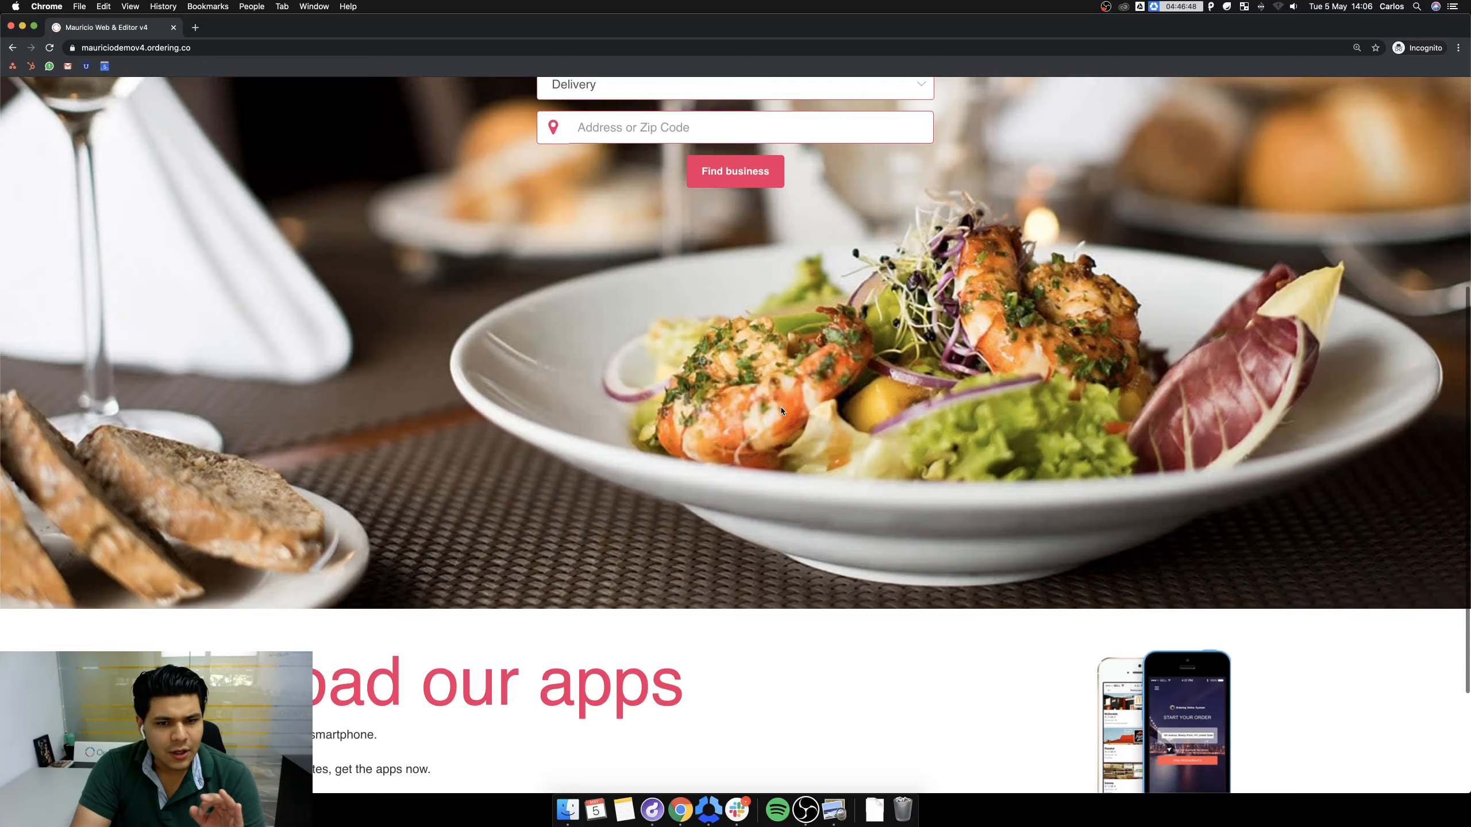
{"action": "scroll", "coordinate": [783, 410], "scroll_direction": "down", "scroll_amount": 3}
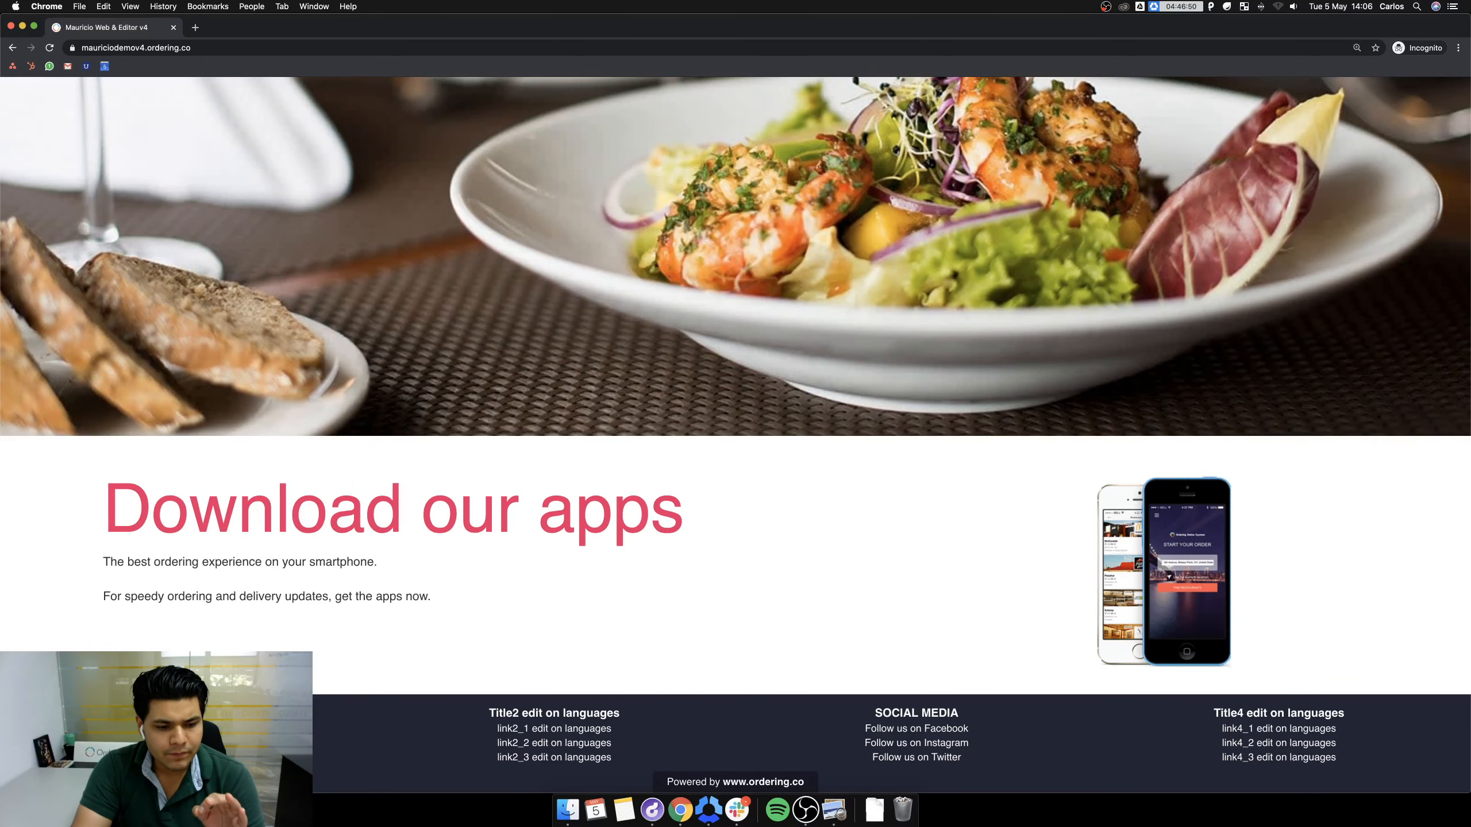
{"action": "scroll", "coordinate": [805, 519], "scroll_direction": "up", "scroll_amount": 10}
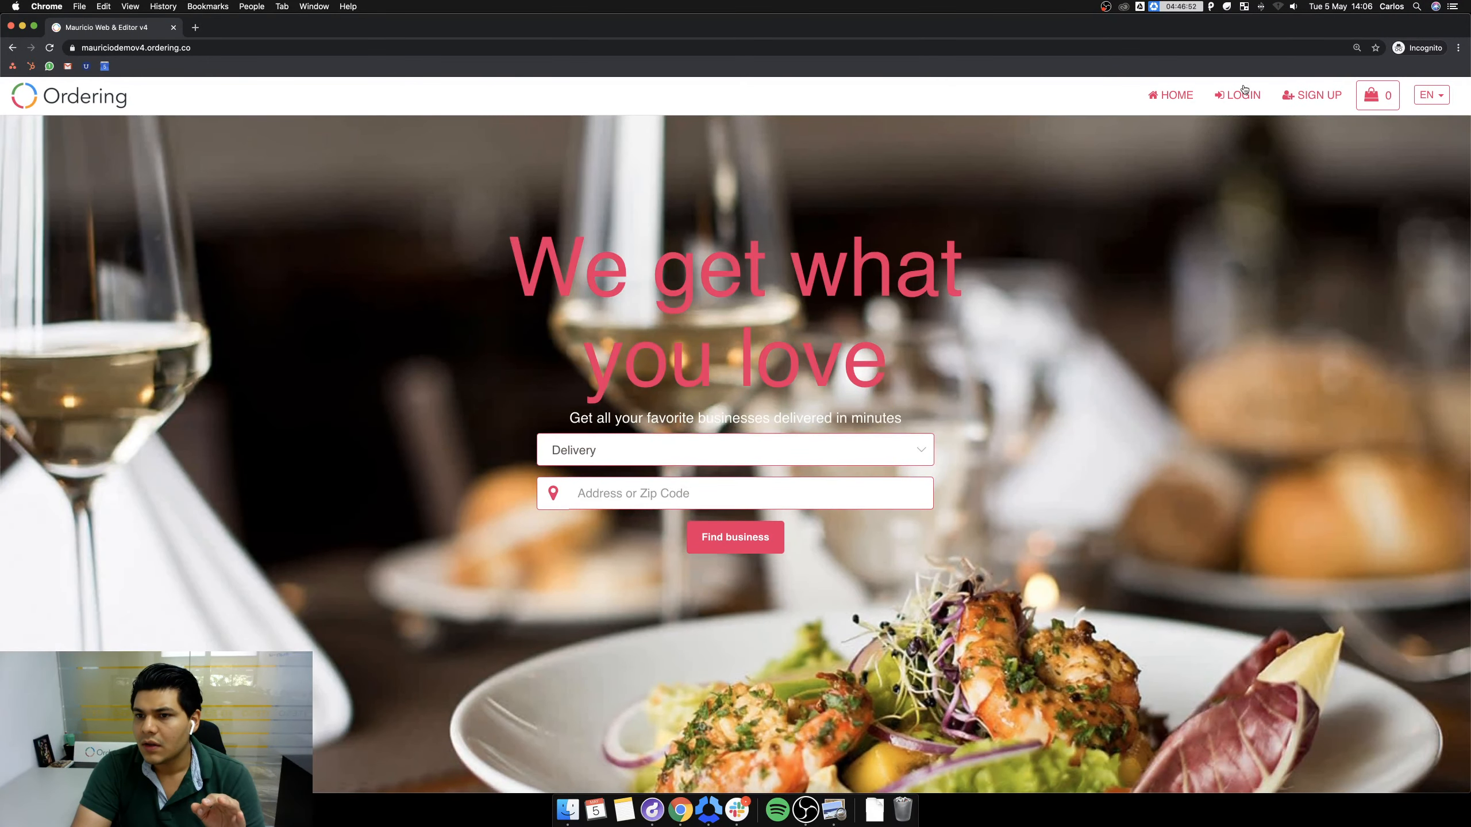
{"action": "left_click", "coordinate": [1244, 93]}
{"action": "left_click", "coordinate": [566, 333]}
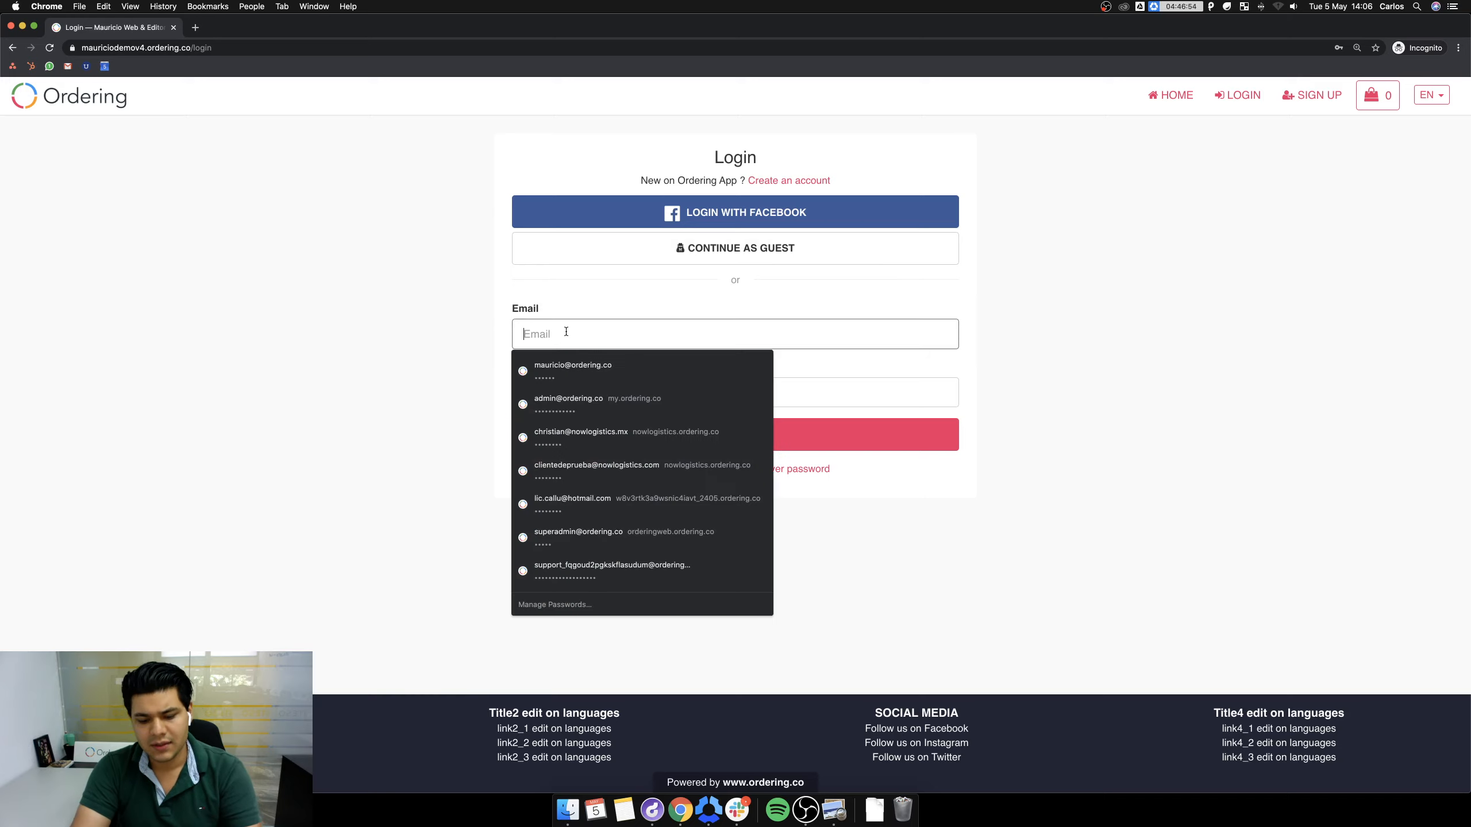
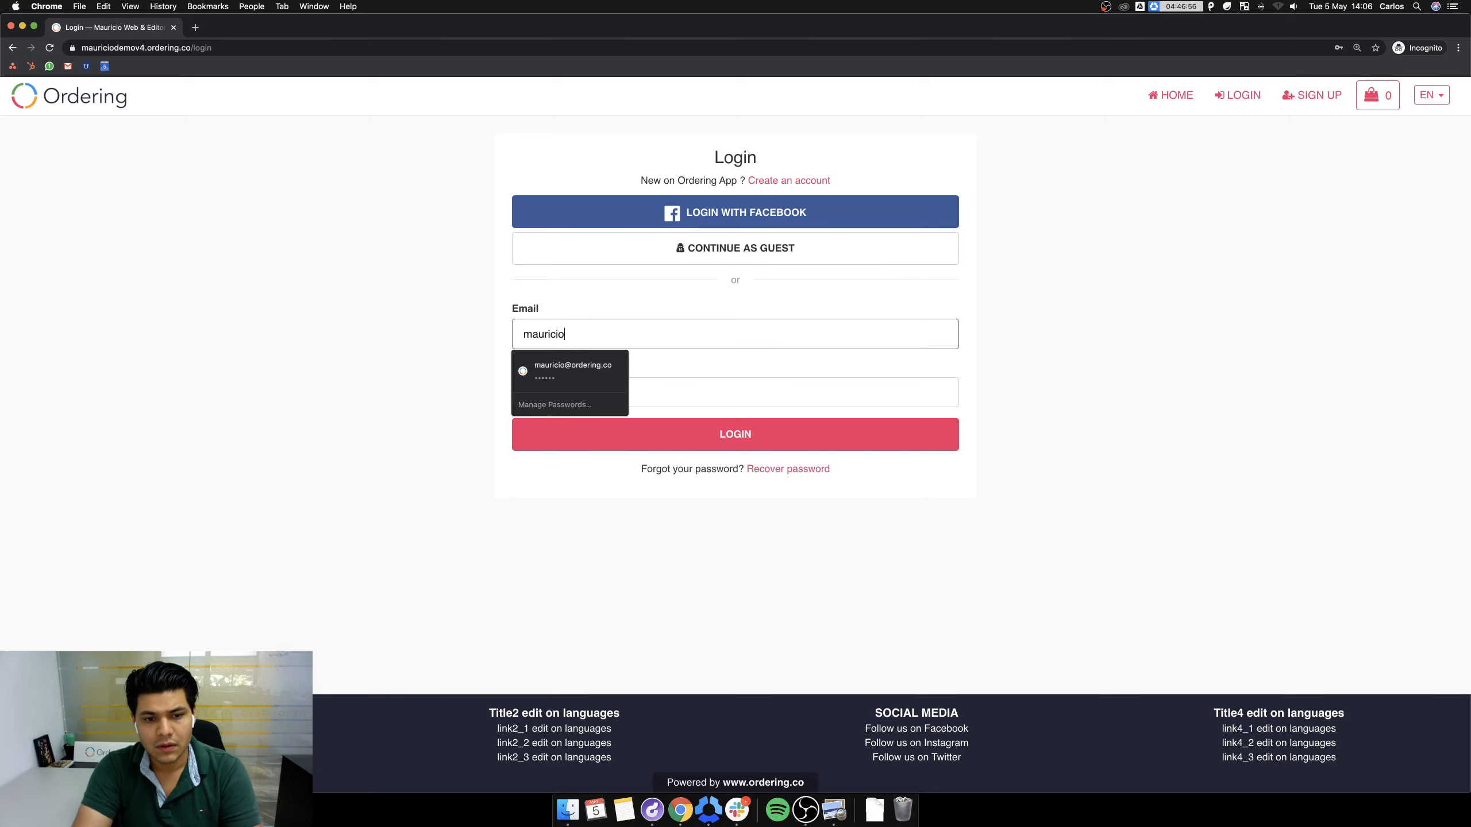
{"action": "key", "text": "Tab"}
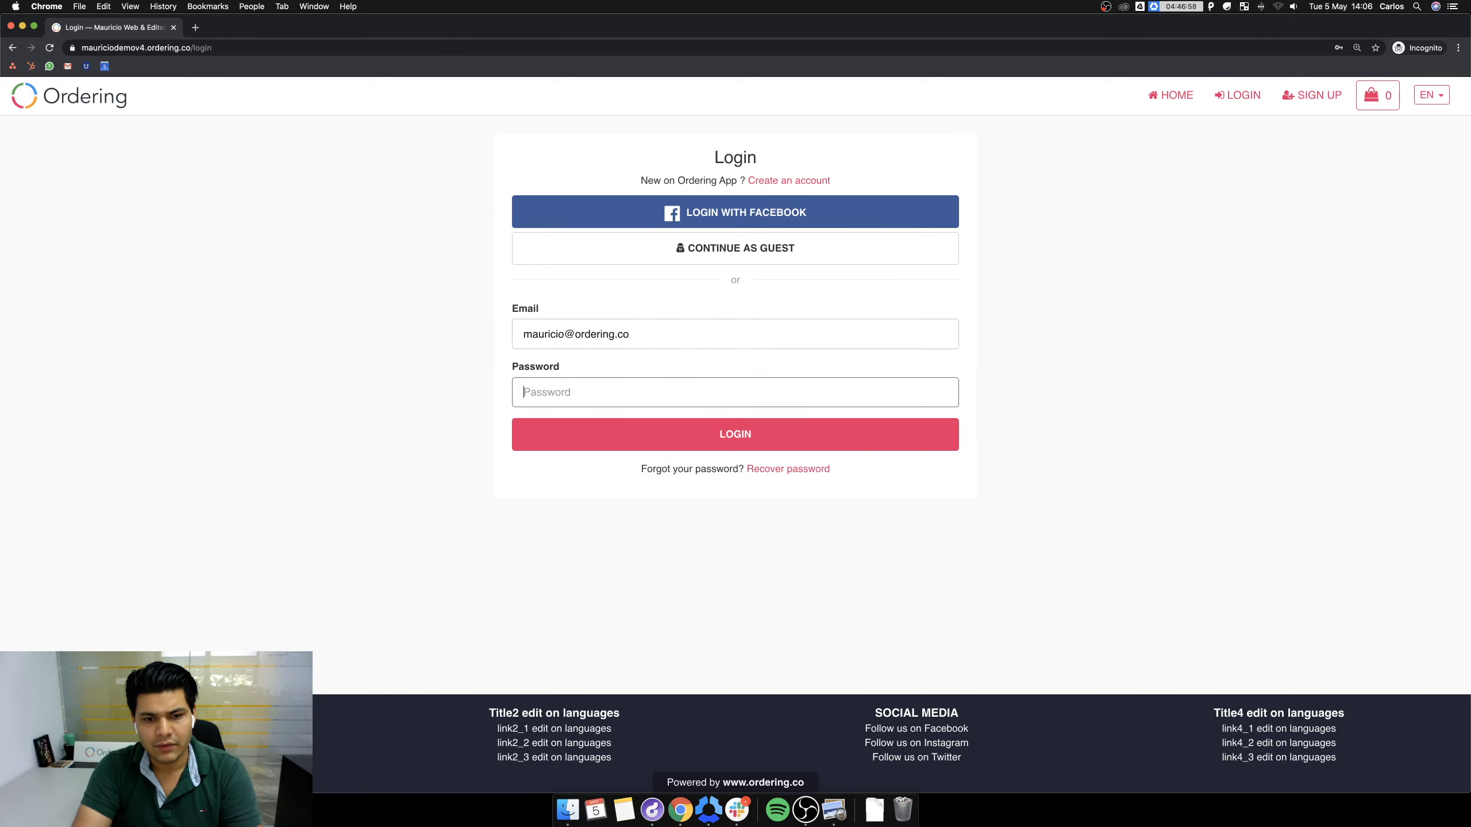
{"action": "type", "text": "•••••"}
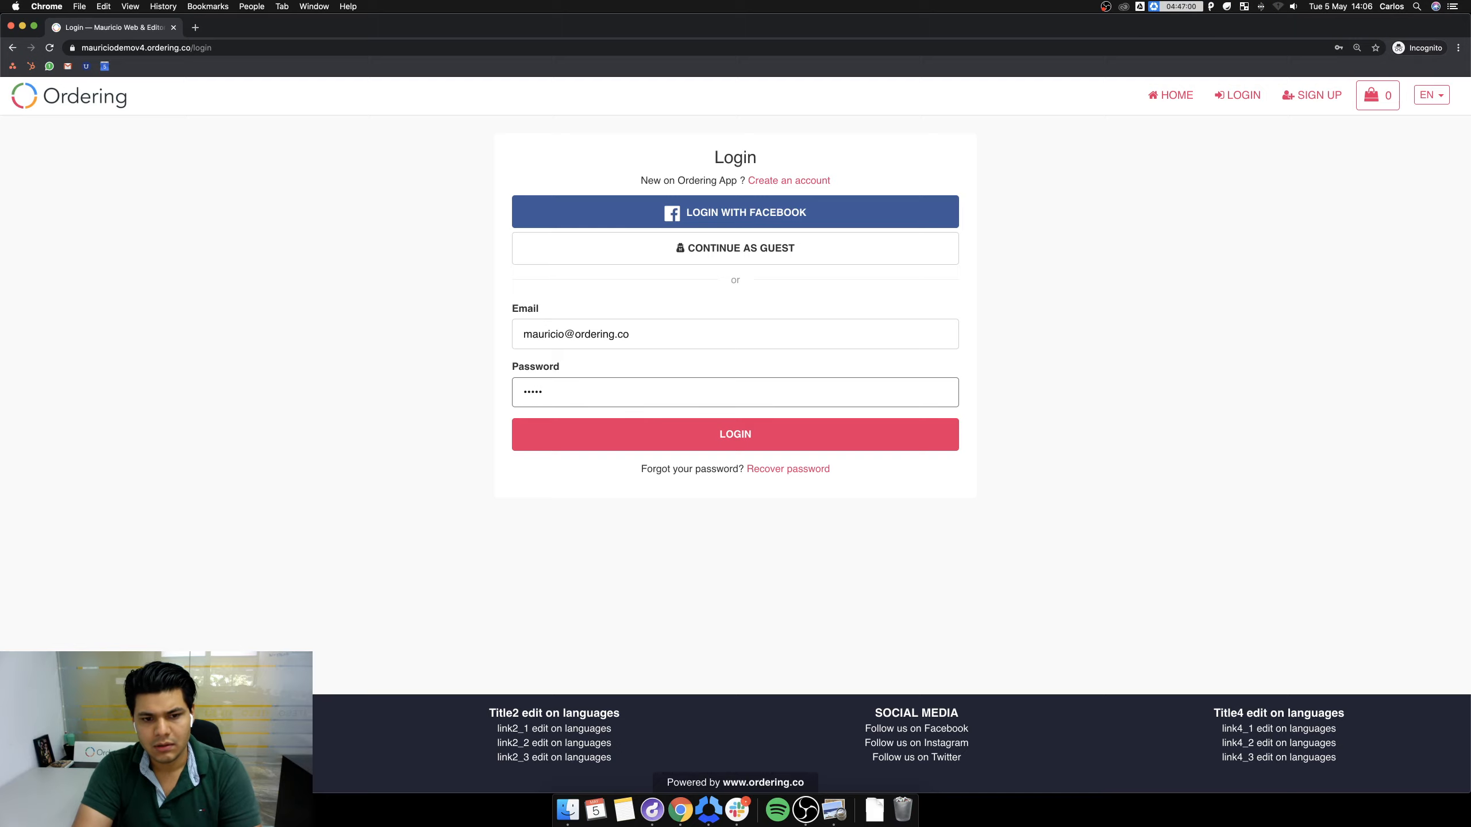
{"action": "type", "text": "••••••••••••"}
{"action": "key", "text": "Return"}
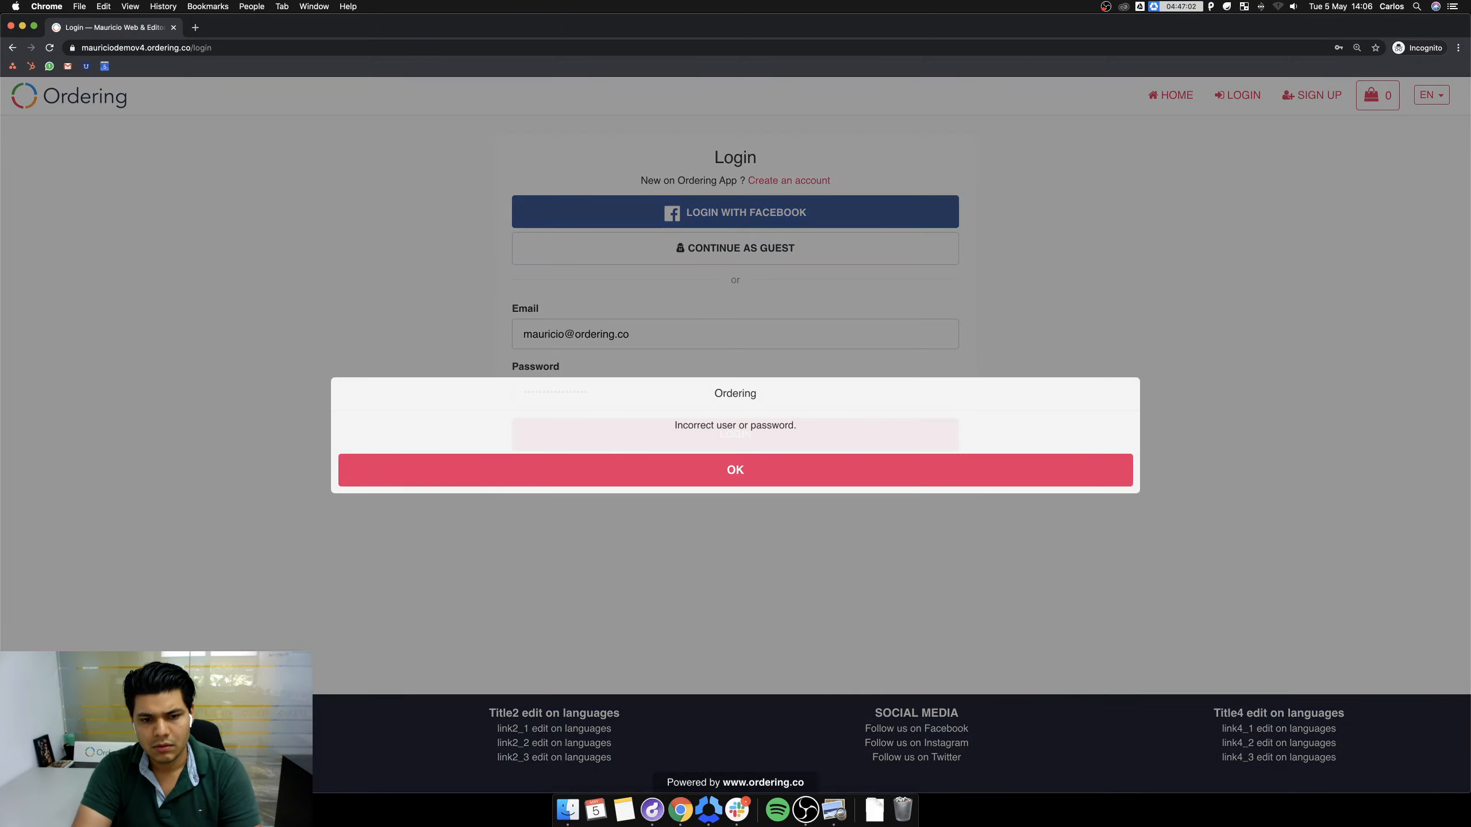
Dismiss the incorrect-password error and sign in with the retyped password.
{"action": "left_click", "coordinate": [748, 485]}
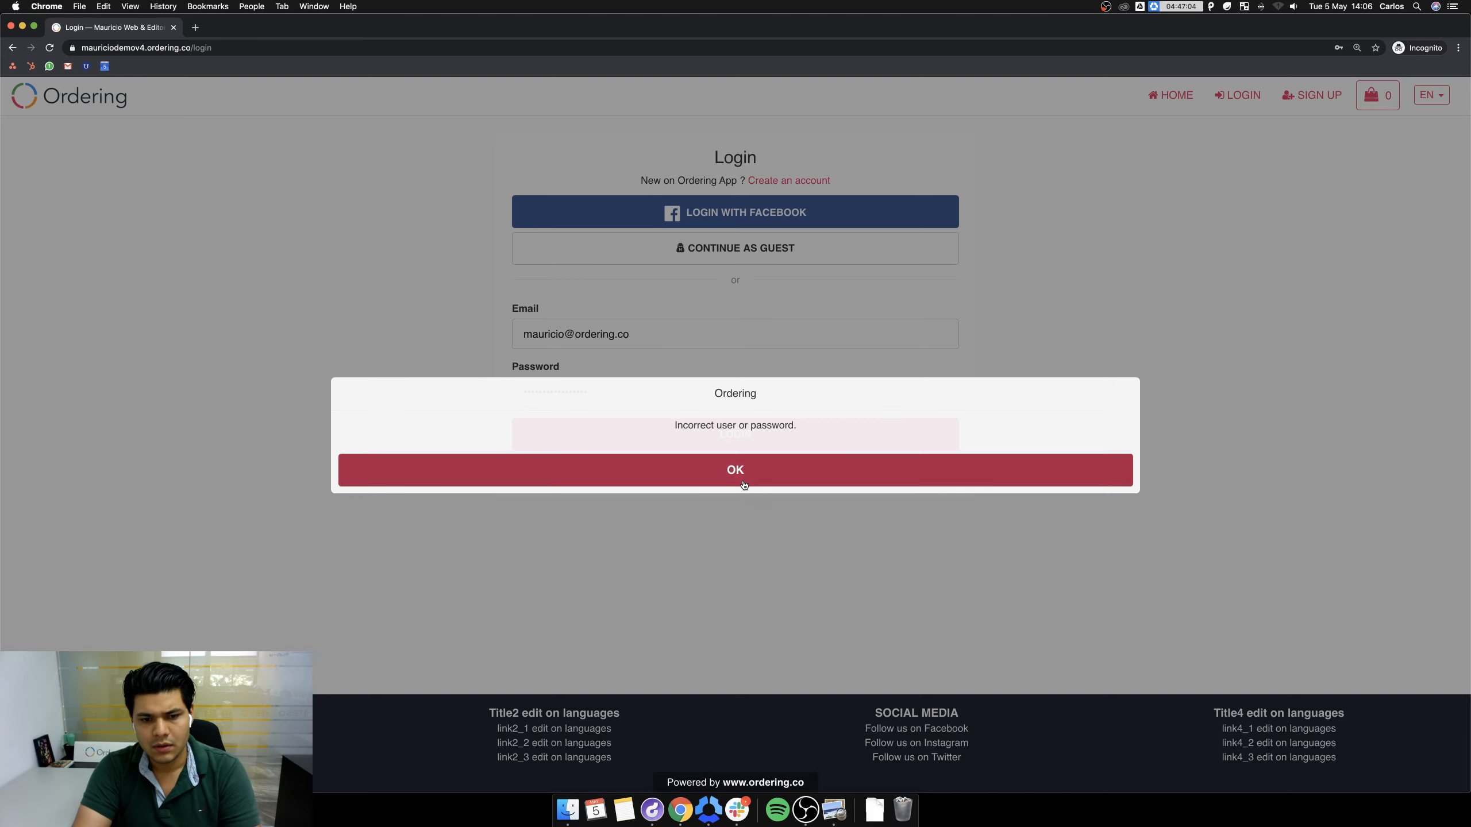
{"action": "double_click", "coordinate": [634, 388]}
{"action": "key", "text": "BackSpace"}
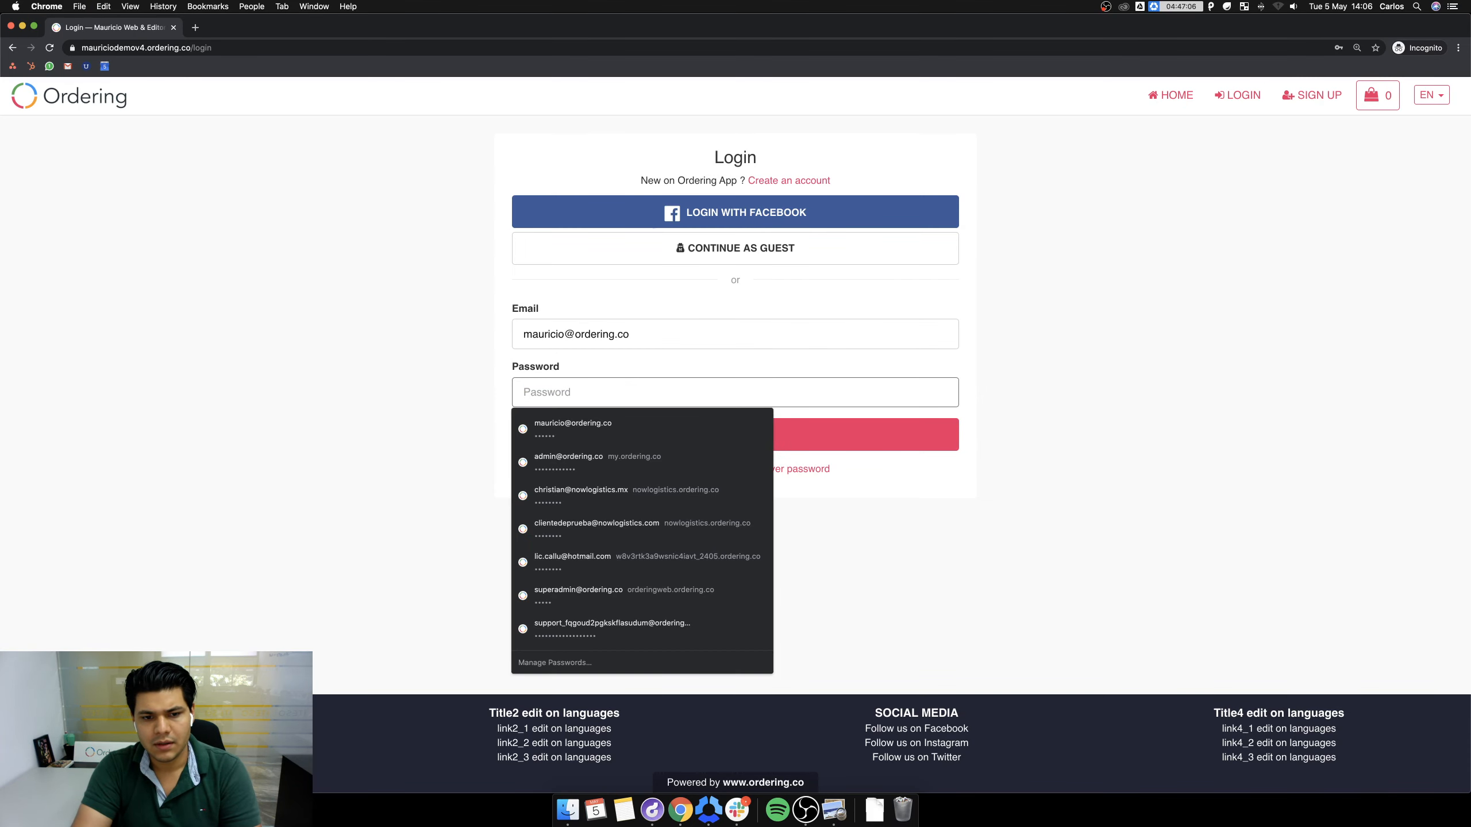
{"action": "type", "text": "•••••••"}
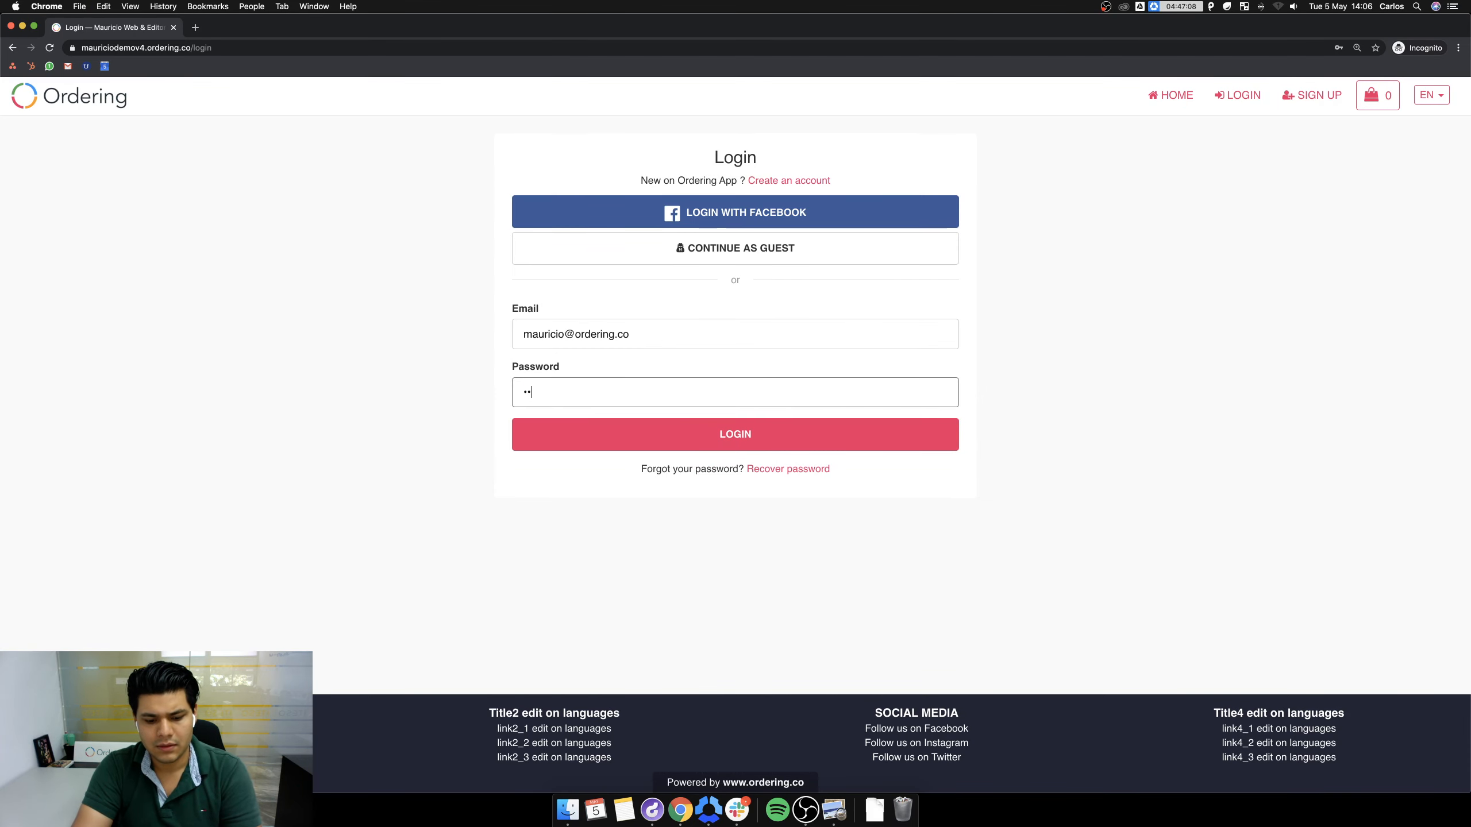
{"action": "key", "text": "BackSpace"}
{"action": "key", "text": "BackSpace"}
{"action": "key", "text": "BackSpace"}
{"action": "key", "text": "BackSpace"}
{"action": "key", "text": "BackSpace"}
{"action": "key", "text": "BackSpace"}
{"action": "key", "text": "BackSpace"}
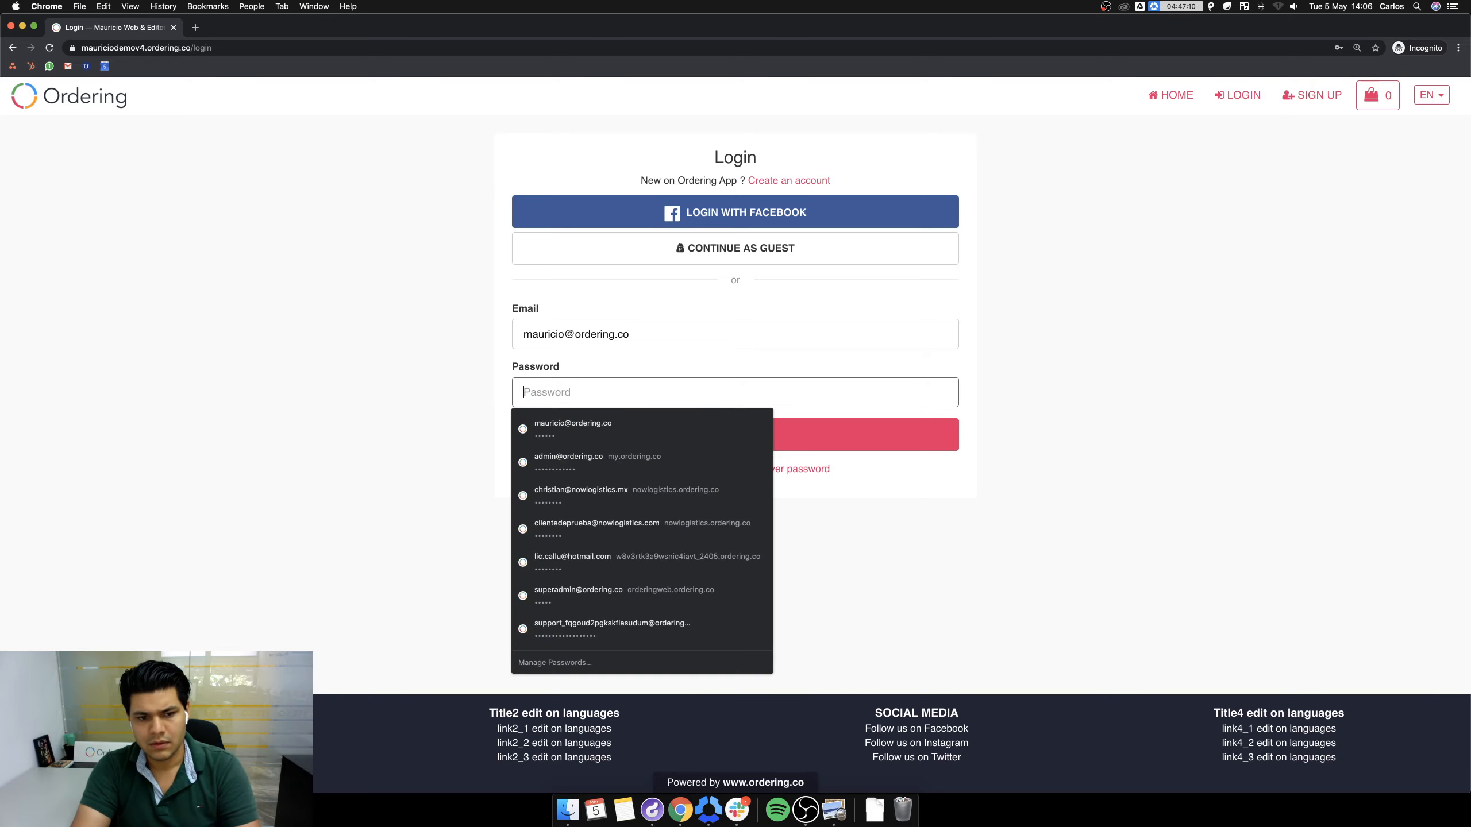
{"action": "type", "text": "••••••••"}
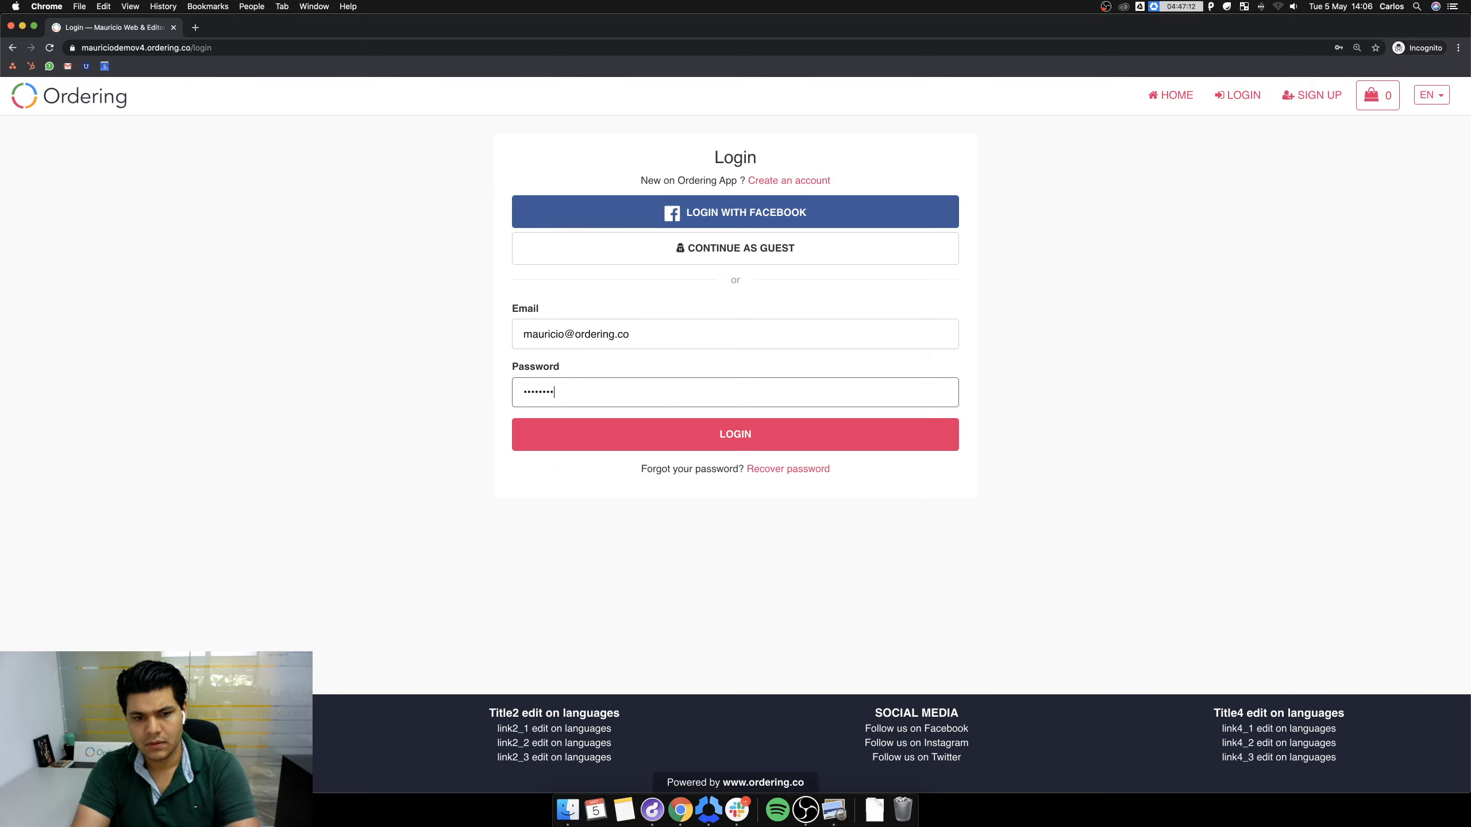
{"action": "left_click", "coordinate": [782, 446]}
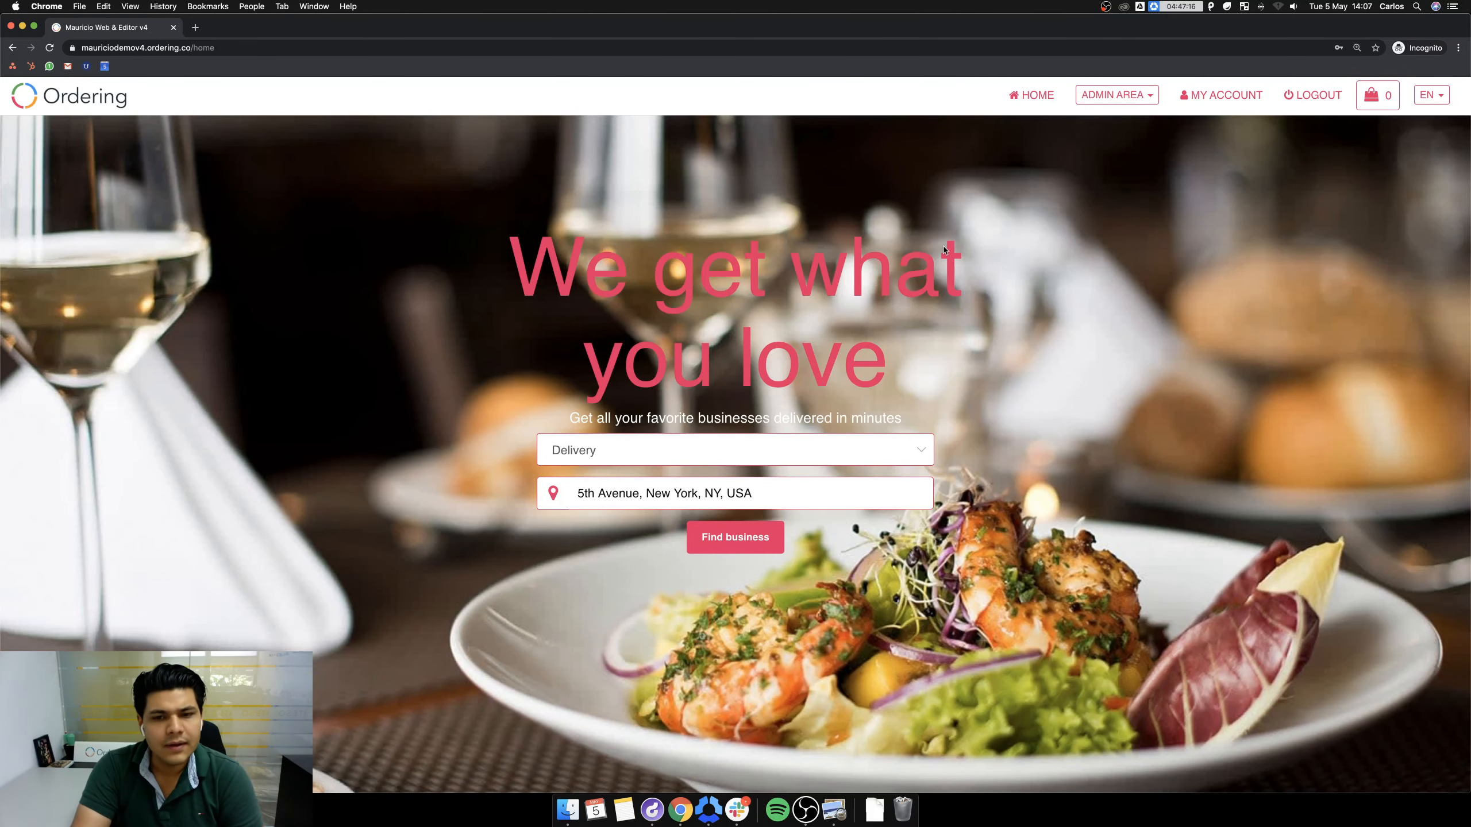
Scroll through the signed-in home page, zoom it in, and start a new browser tab.
{"action": "scroll", "coordinate": [938, 247], "scroll_direction": "down", "scroll_amount": 3}
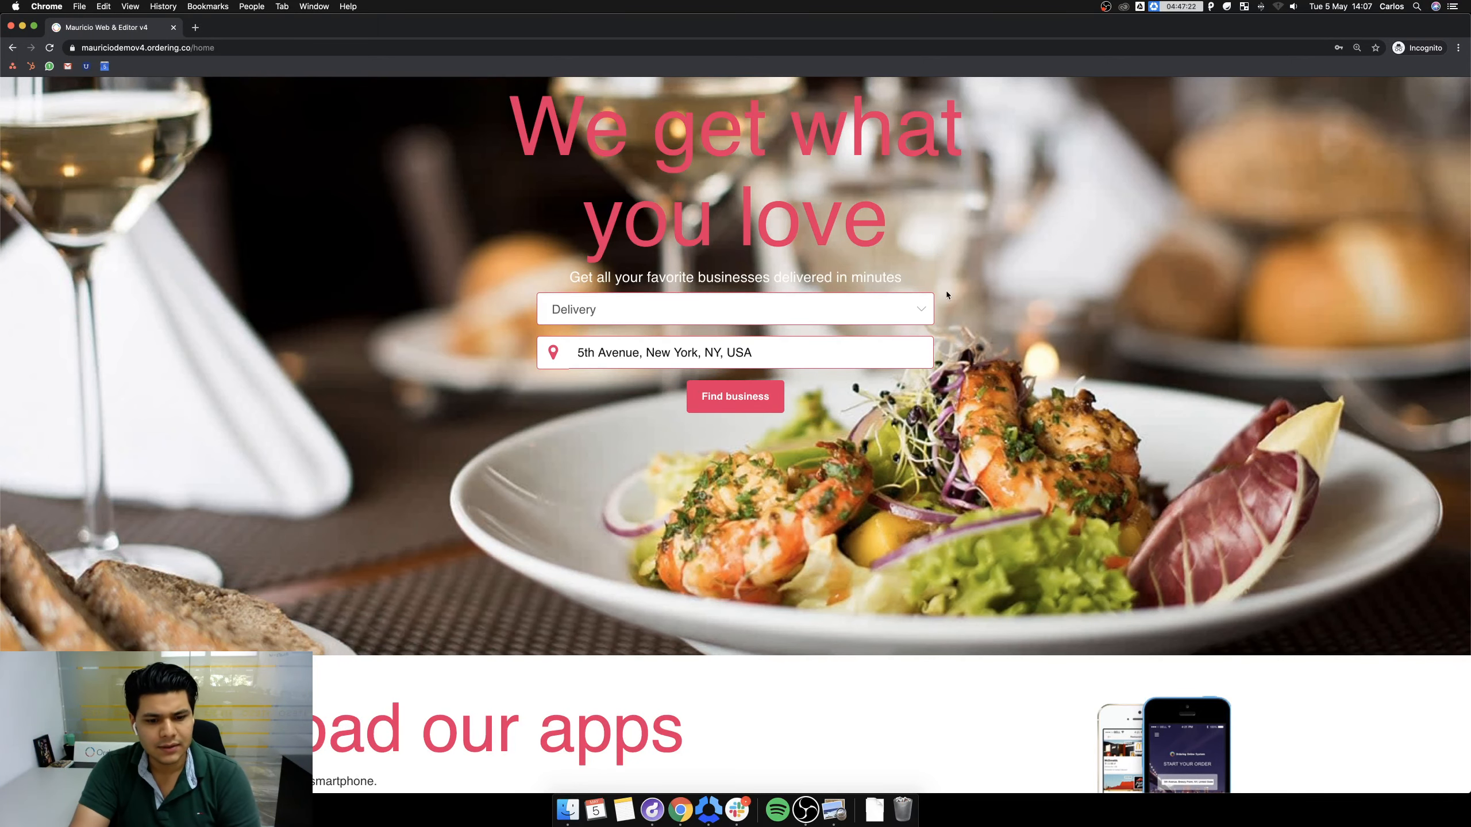
{"action": "scroll", "coordinate": [946, 290], "scroll_direction": "down", "scroll_amount": 5}
{"action": "scroll", "coordinate": [897, 428], "scroll_direction": "up", "scroll_amount": 10}
{"action": "scroll", "coordinate": [890, 399], "scroll_direction": "down", "scroll_amount": 10}
{"action": "scroll", "coordinate": [855, 377], "scroll_direction": "up", "scroll_amount": 10}
{"action": "scroll", "coordinate": [854, 388], "scroll_direction": "down", "scroll_amount": 10}
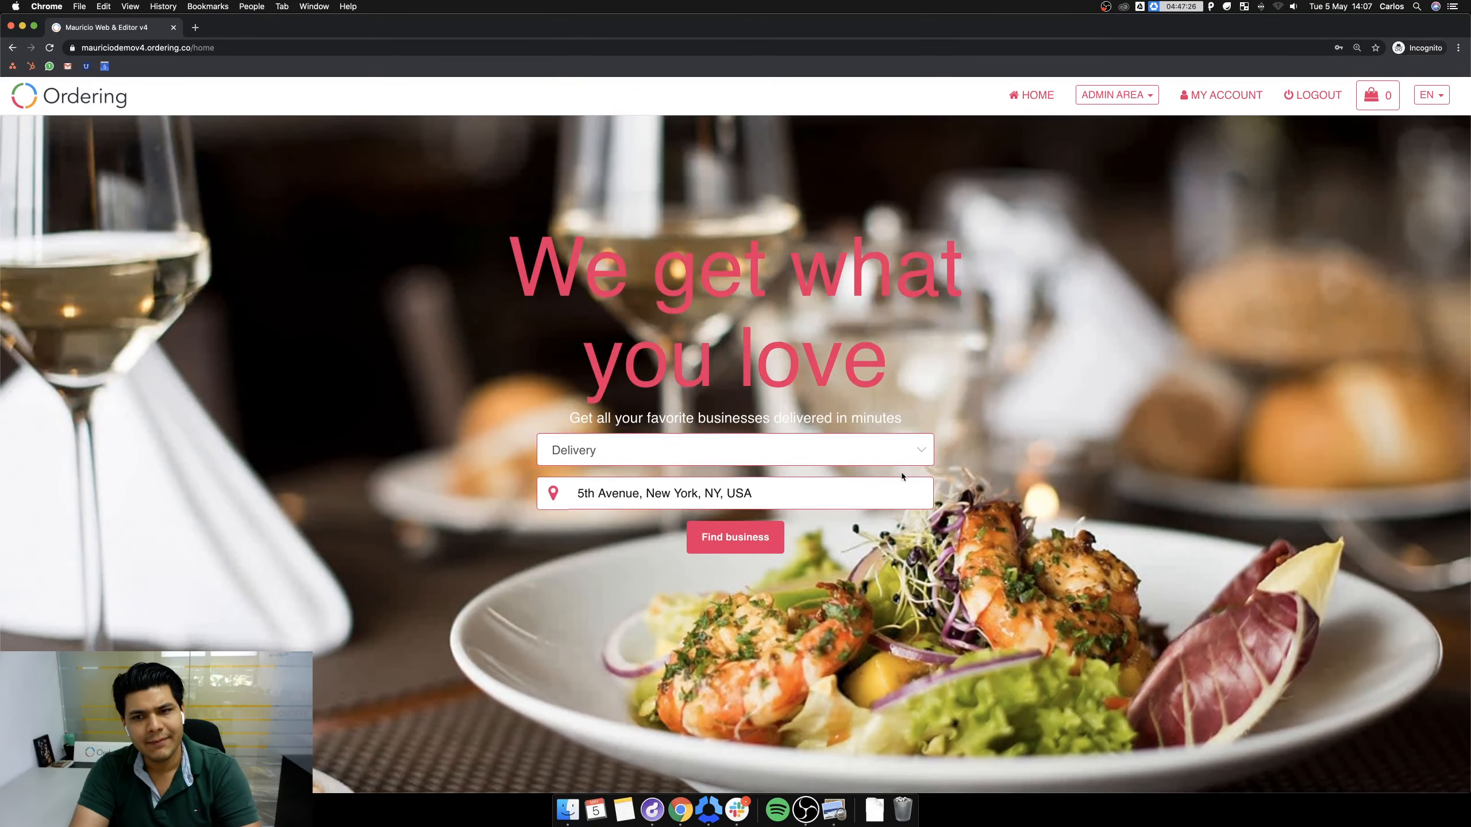
{"action": "scroll", "coordinate": [901, 469], "scroll_direction": "up", "scroll_amount": 1}
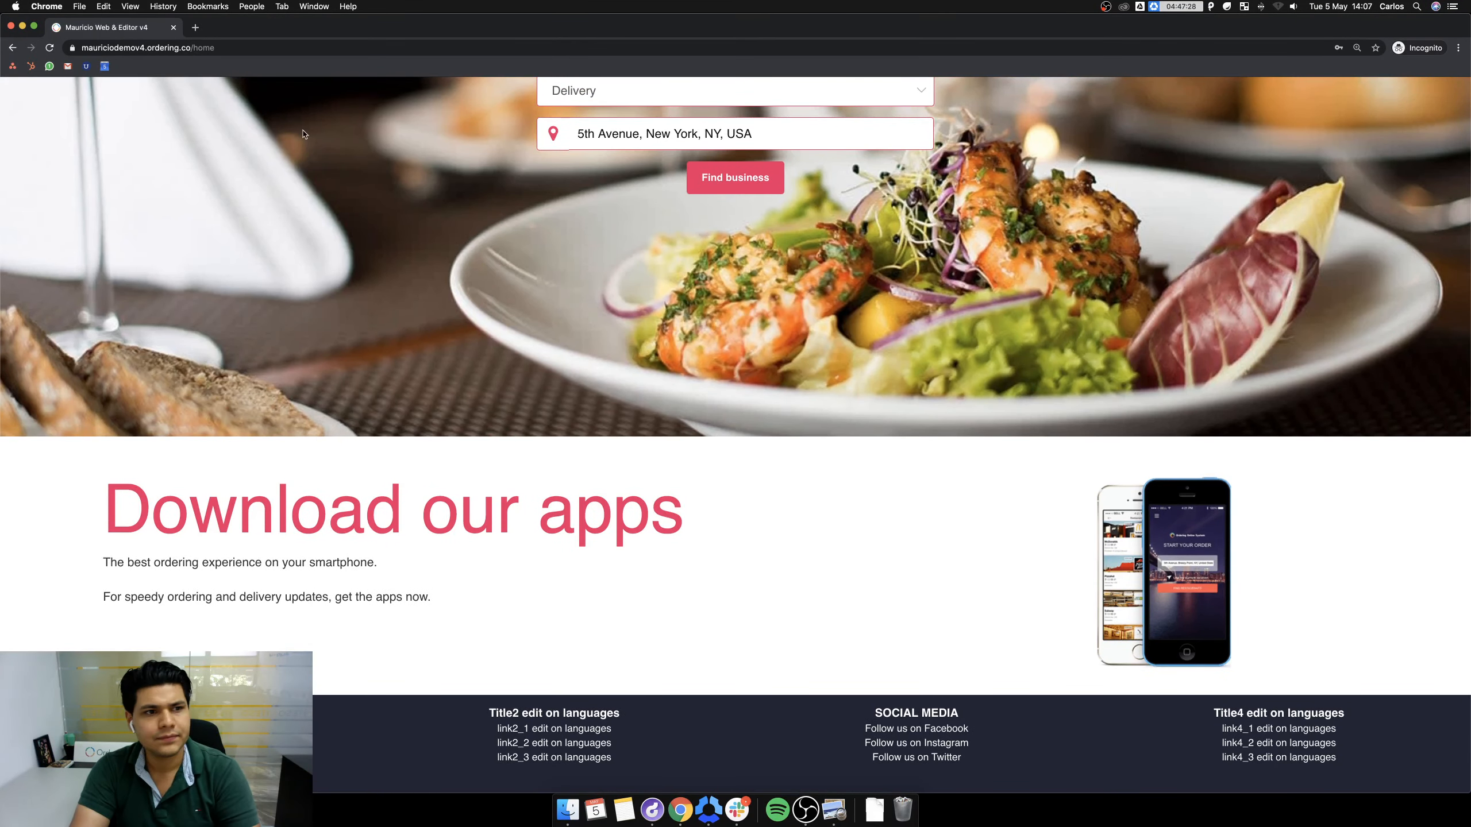
{"action": "key", "text": "super+plus"}
{"action": "key", "text": "super+plus"}
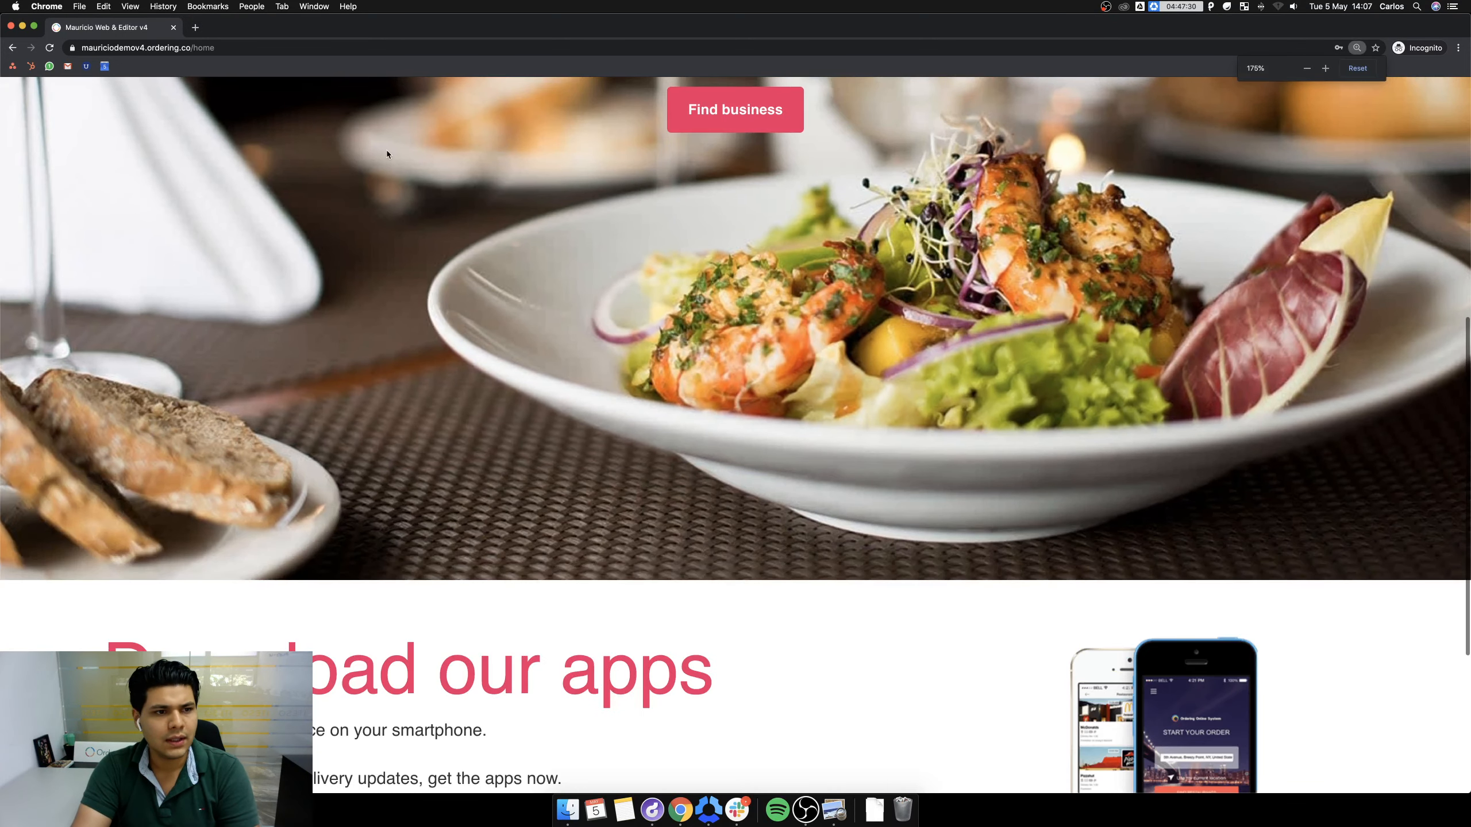
{"action": "scroll", "coordinate": [263, 83], "scroll_direction": "up", "scroll_amount": 10}
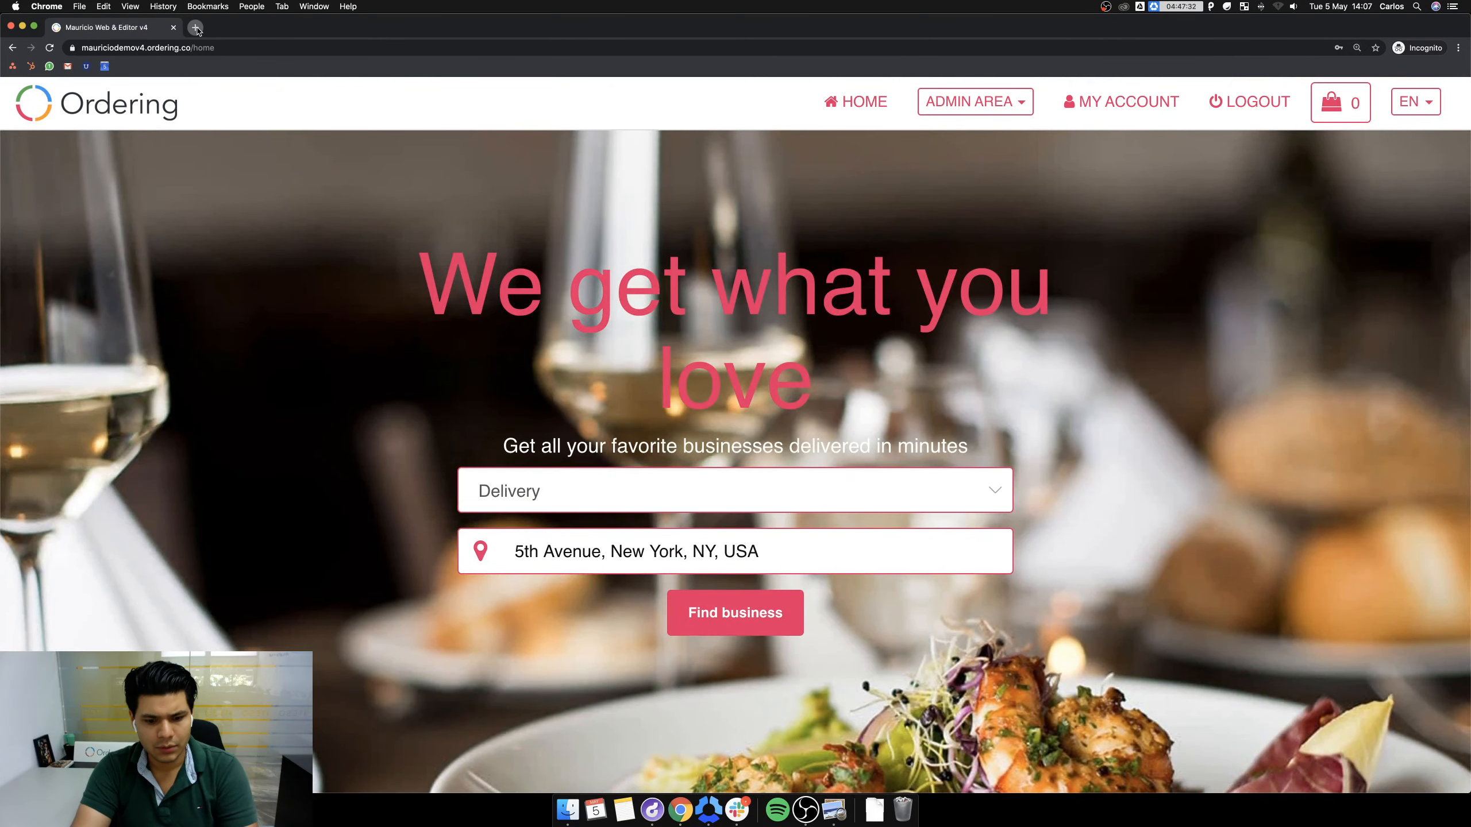
{"action": "left_click", "coordinate": [197, 28]}
Load get.ordering.help and open the Footer article found by searching 'footer'.
{"action": "type", "text": "get"}
{"action": "key", "text": "Return"}
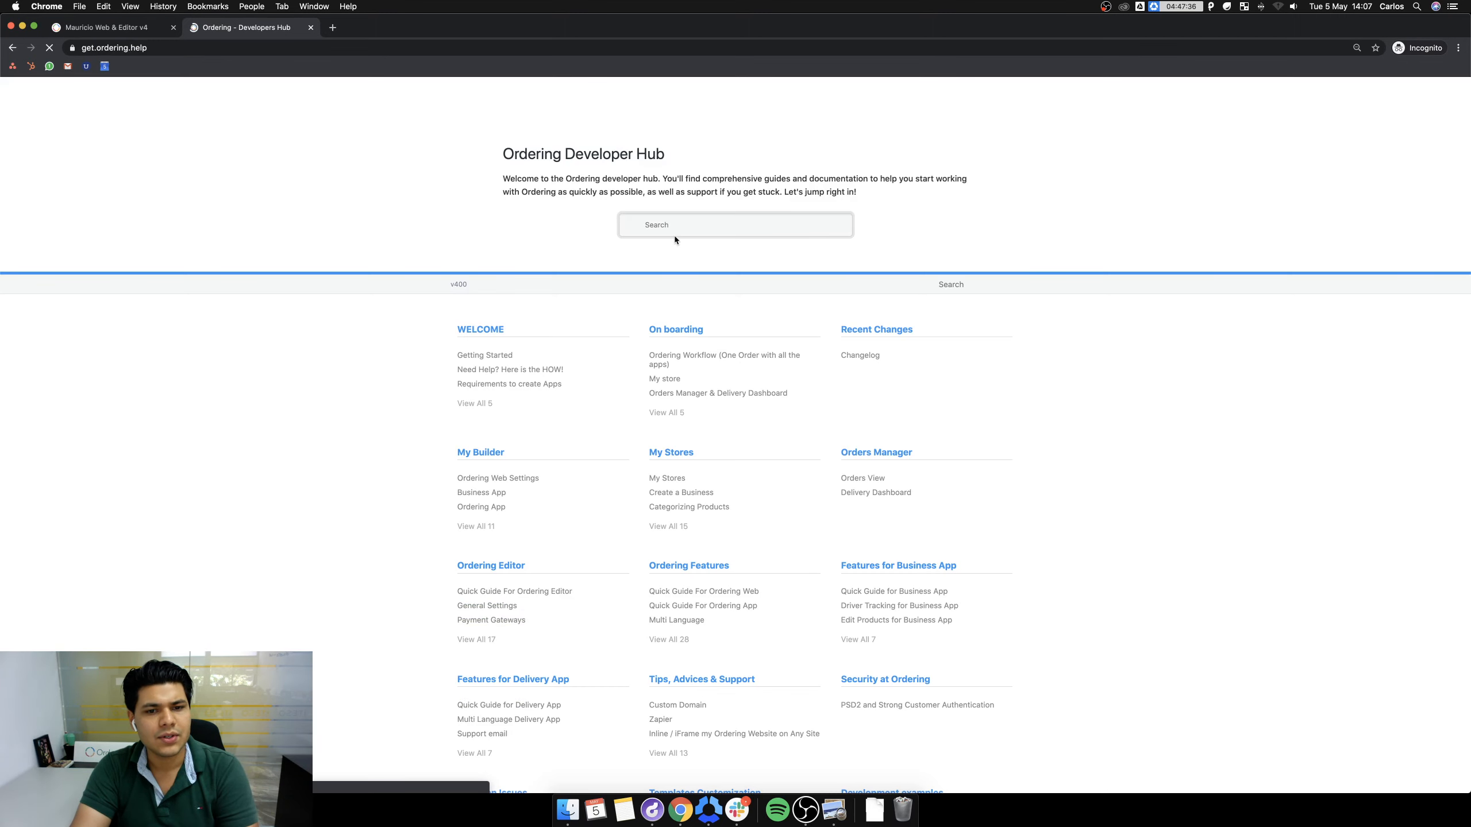
{"action": "left_click", "coordinate": [672, 226]}
{"action": "type", "text": "fo"}
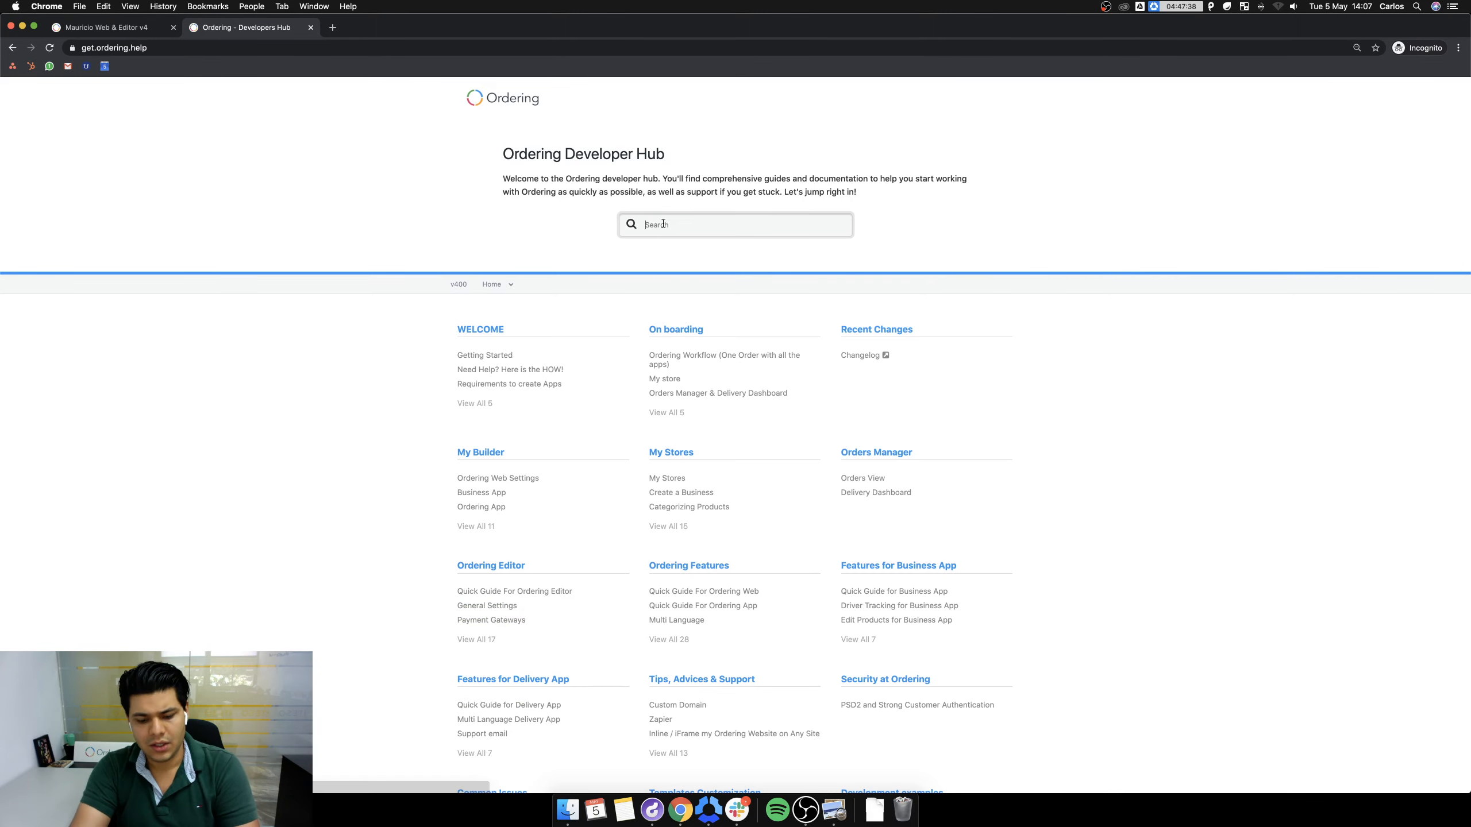
{"action": "type", "text": "oter"}
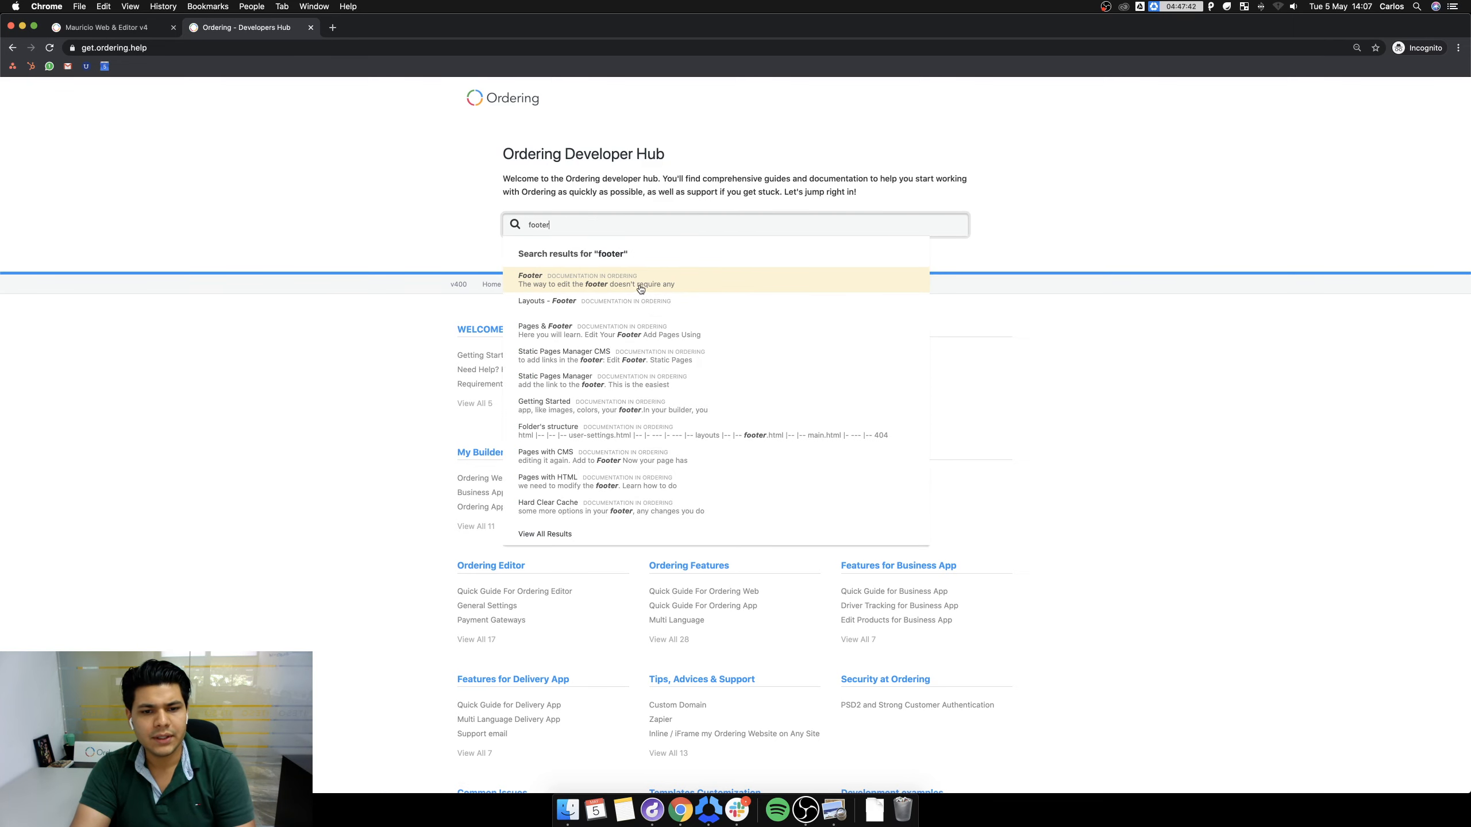
{"action": "left_click", "coordinate": [695, 282]}
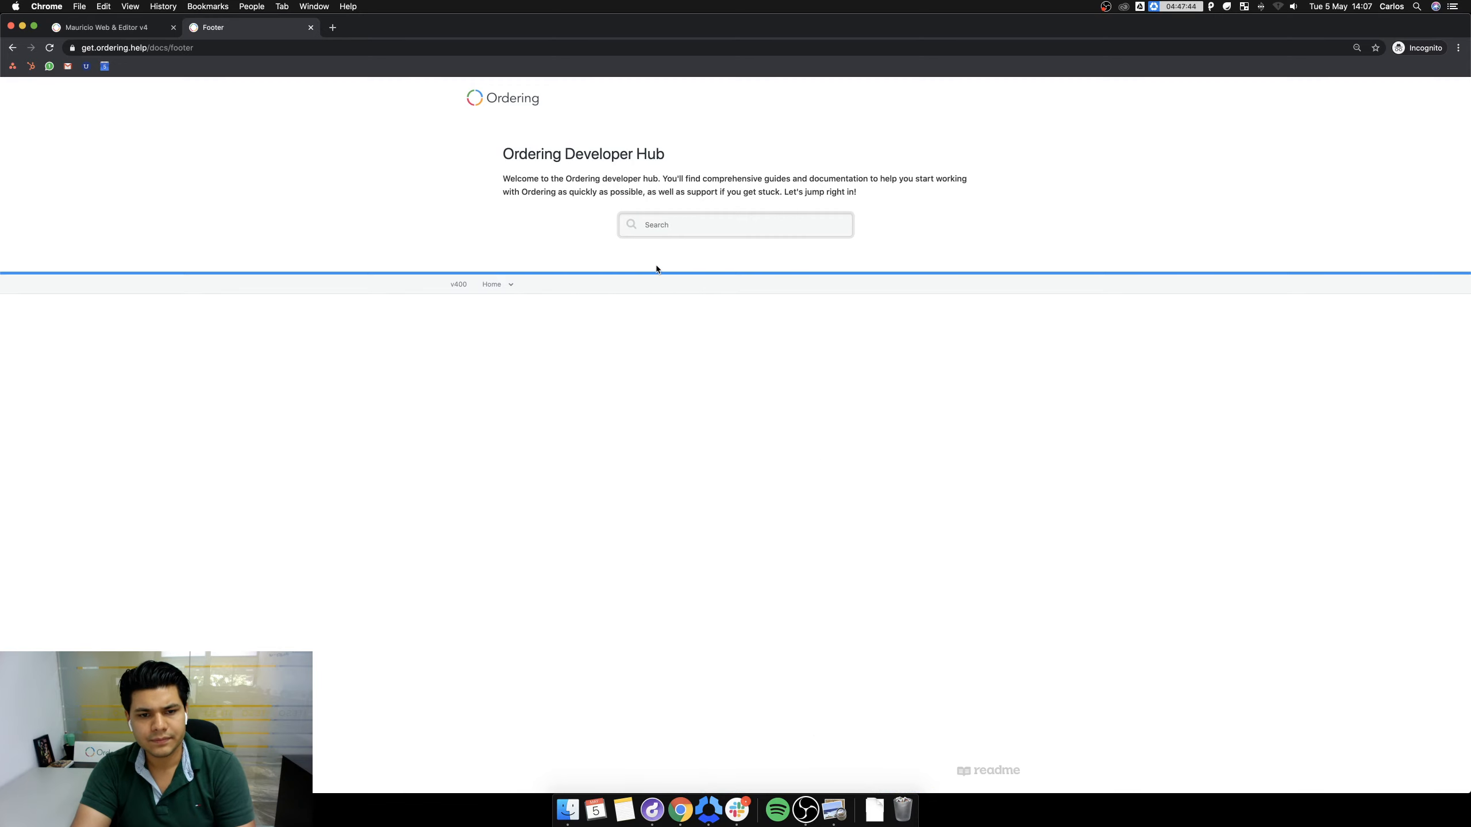
Read the Footer article at 125% zoom, then return to the demo storefront tab.
{"action": "scroll", "coordinate": [910, 328], "scroll_direction": "down", "scroll_amount": 5}
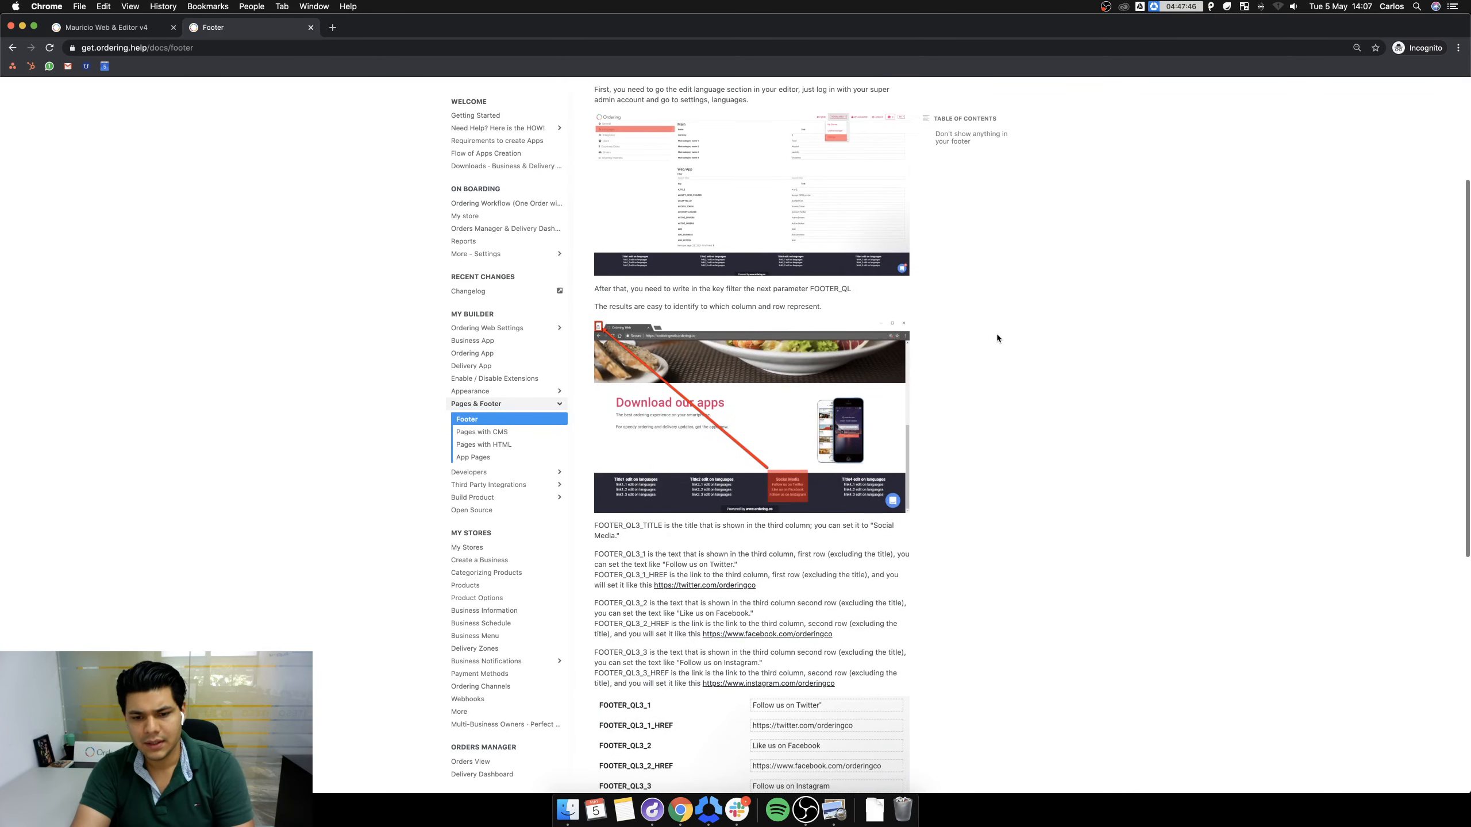
{"action": "key", "text": "super+equal"}
{"action": "scroll", "coordinate": [993, 335], "scroll_direction": "up", "scroll_amount": 10}
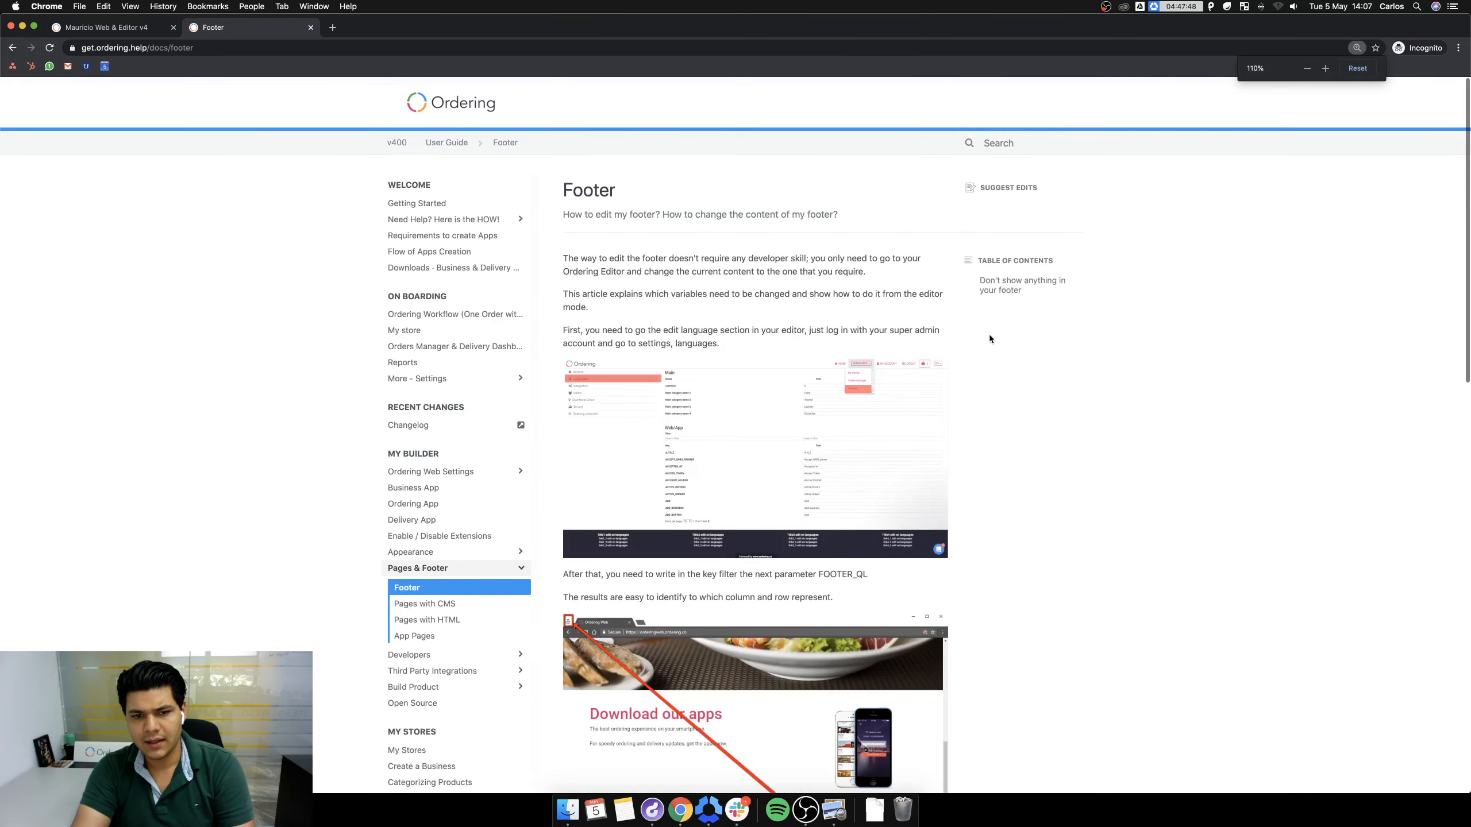
{"action": "key", "text": "super+equal"}
{"action": "key", "text": "super+equal"}
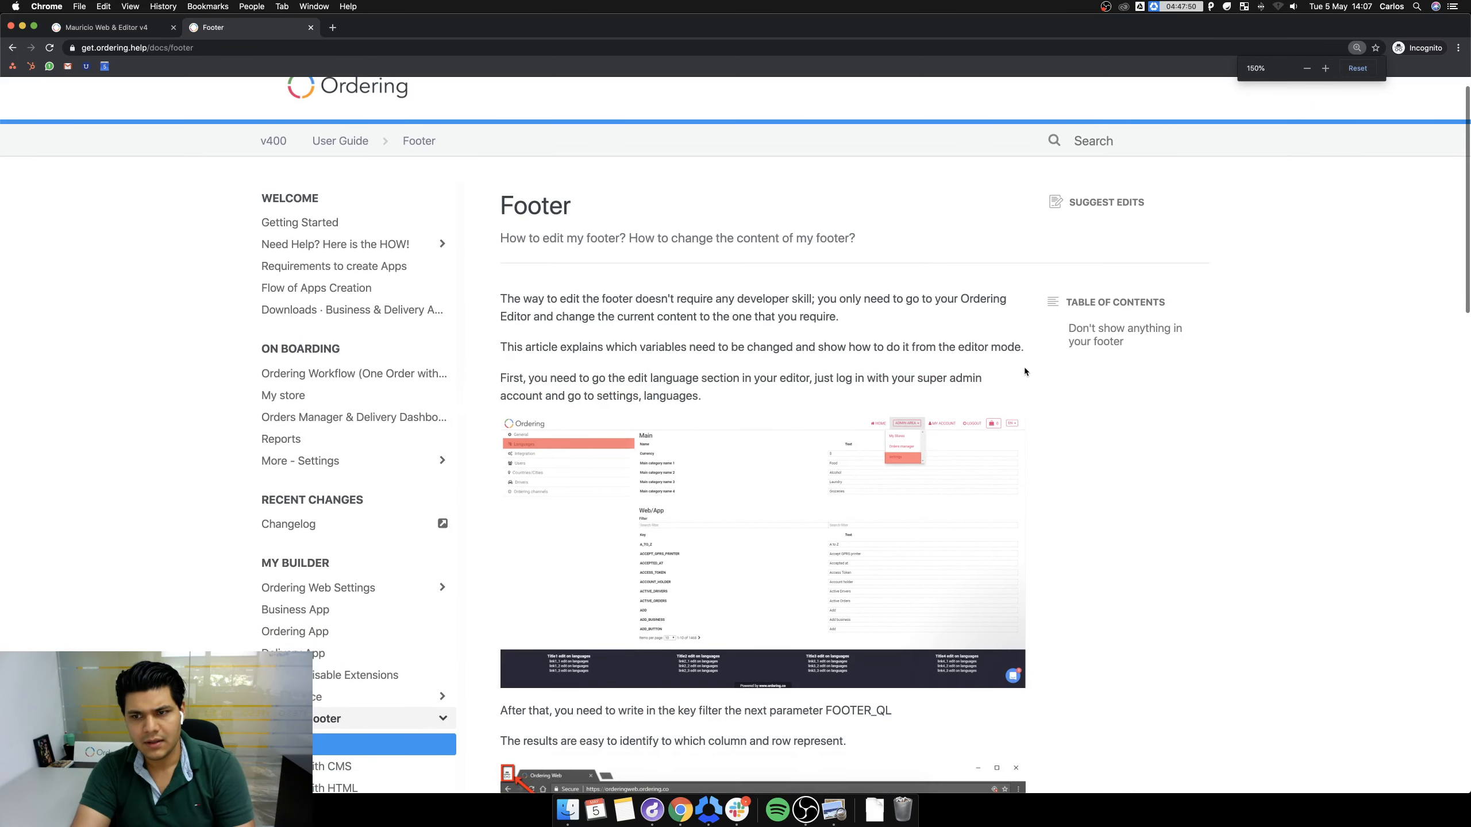
{"action": "scroll", "coordinate": [1024, 370], "scroll_direction": "down", "scroll_amount": 3}
{"action": "key", "text": "super+minus"}
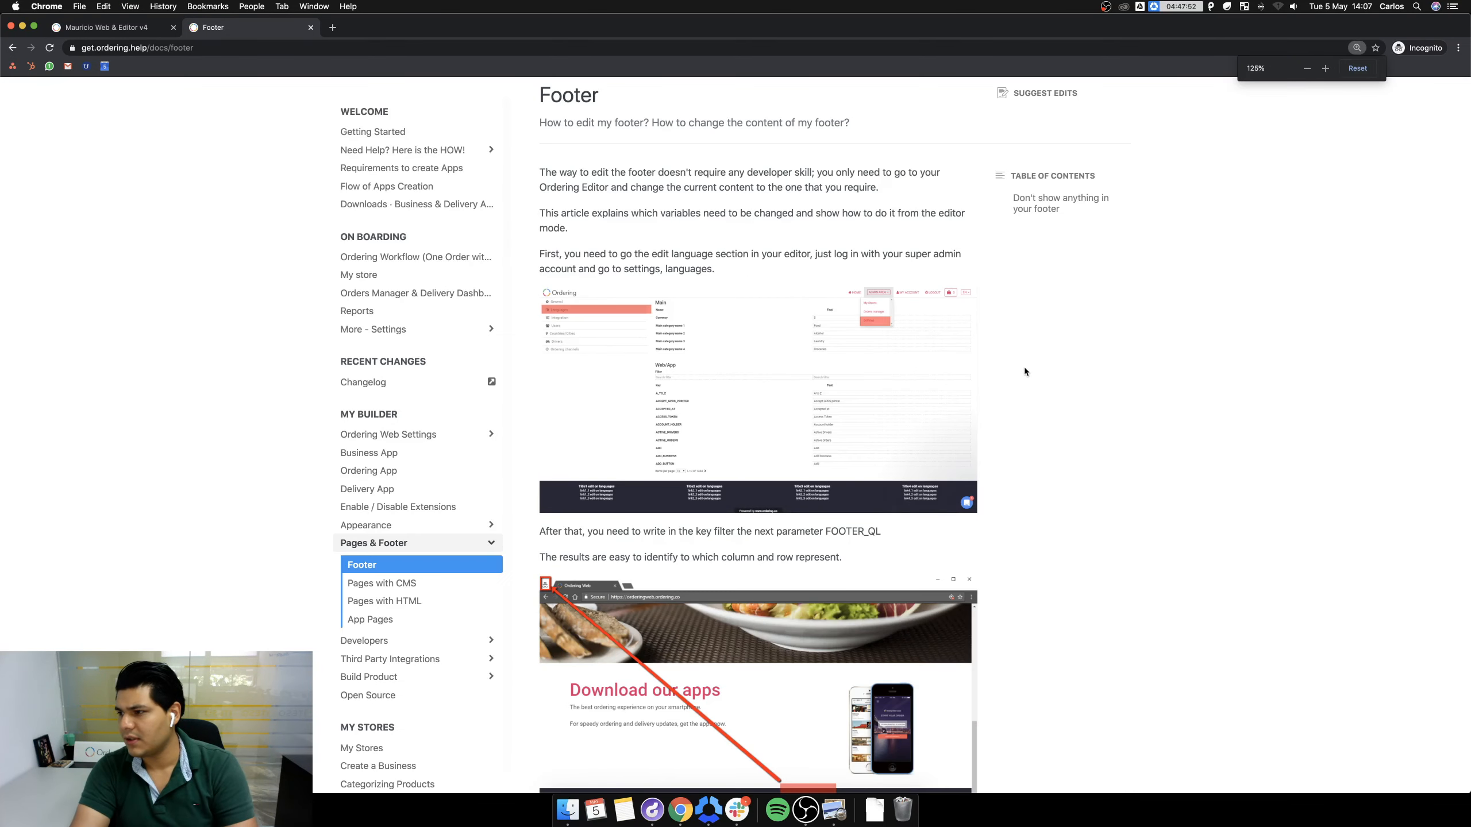
{"action": "scroll", "coordinate": [770, 308], "scroll_direction": "up", "scroll_amount": 3}
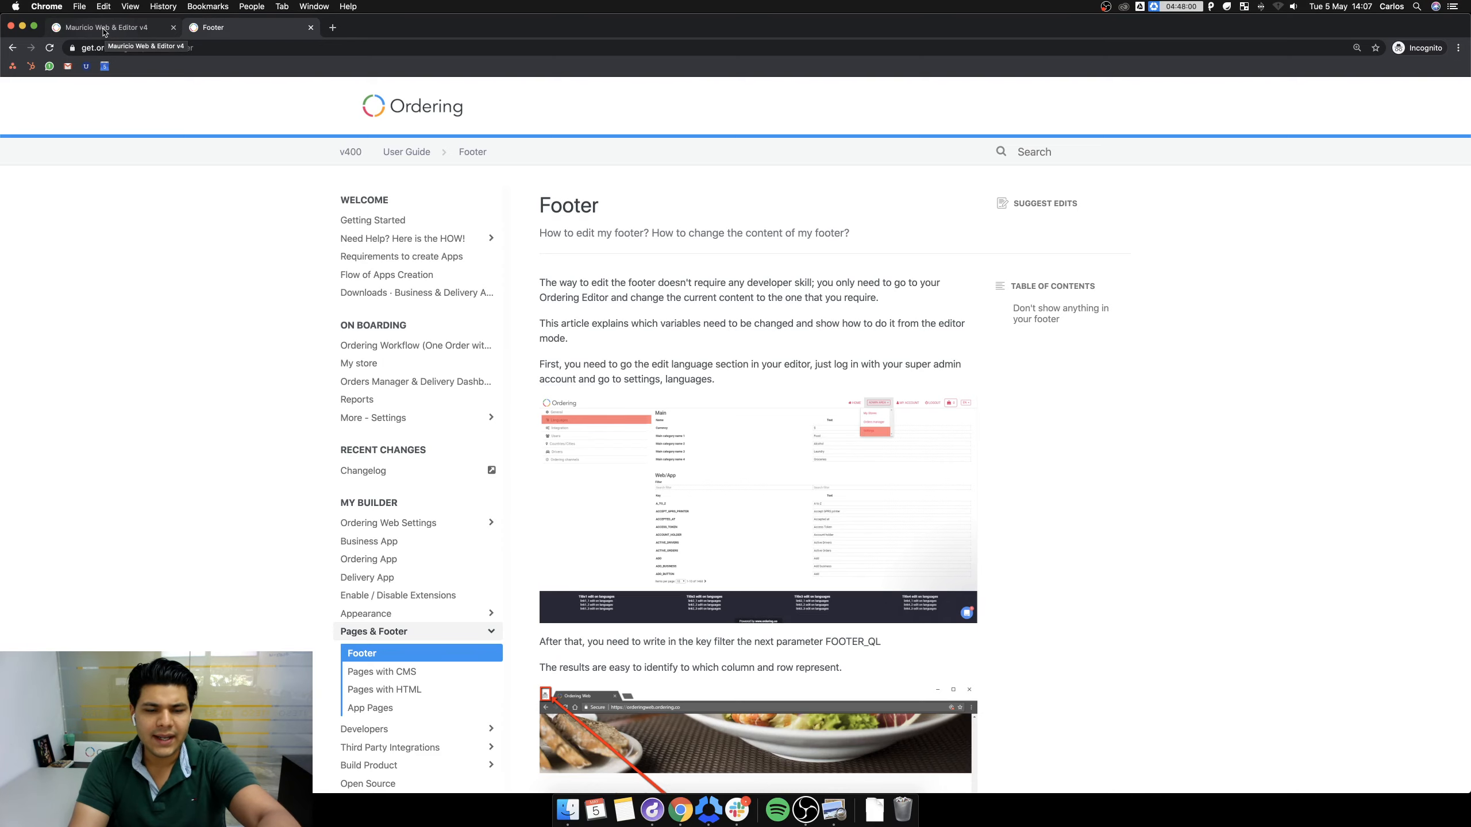
{"action": "left_click", "coordinate": [104, 32]}
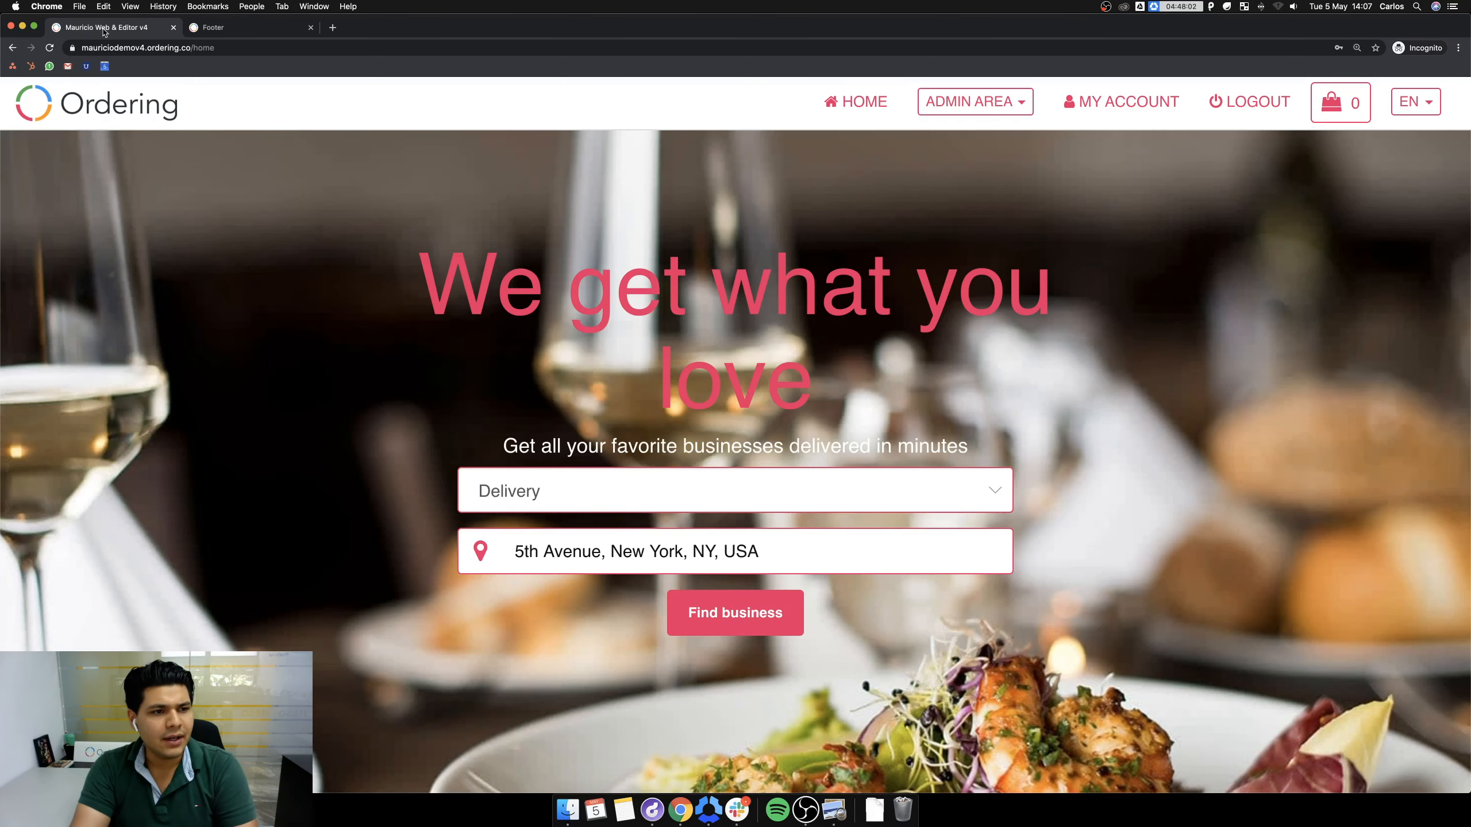
Reach Language Manager via the admin settings, allow clipboard access, and focus the Text filter.
{"action": "left_click", "coordinate": [977, 110]}
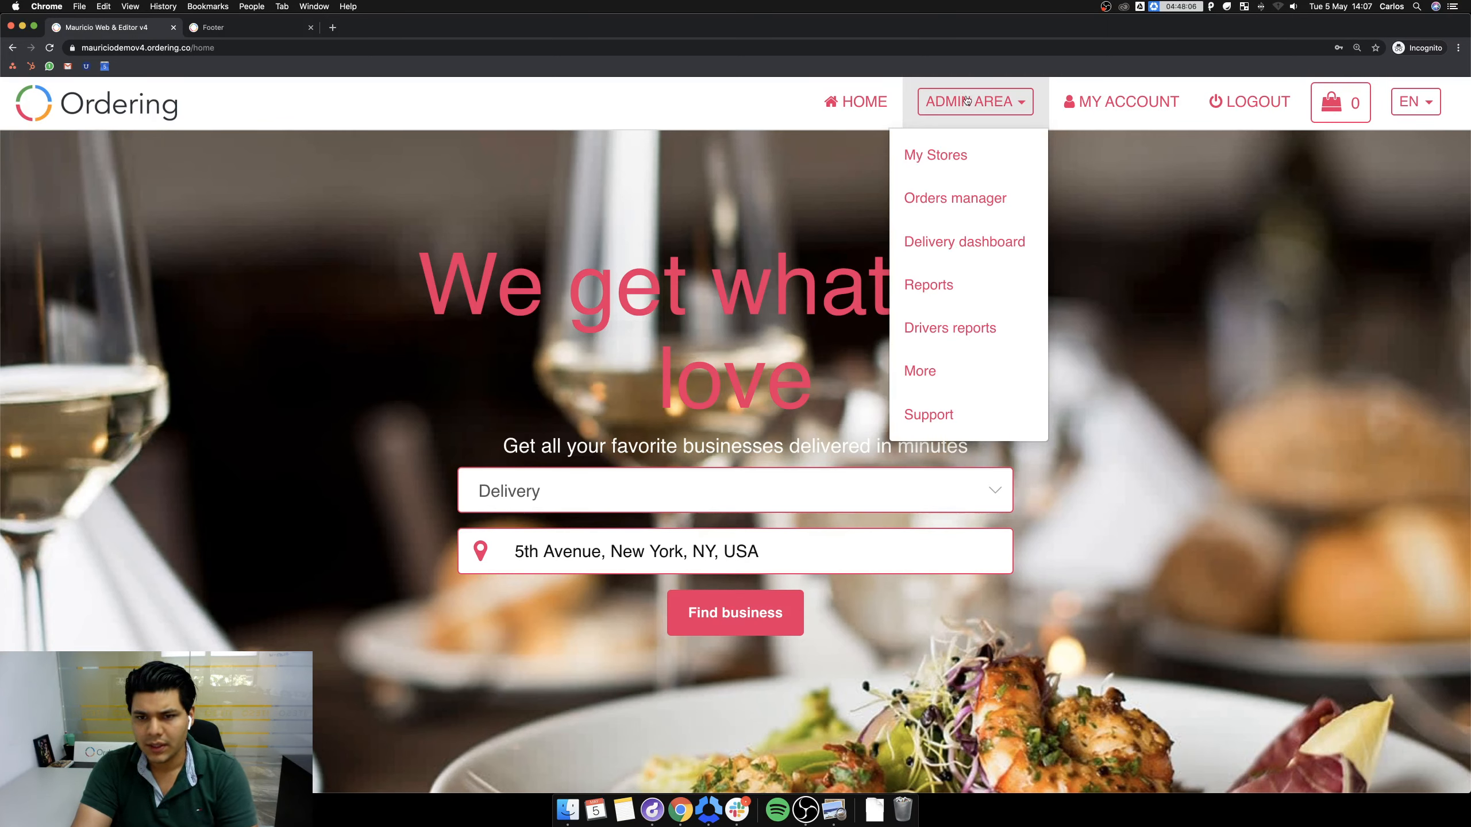
{"action": "left_click", "coordinate": [944, 373]}
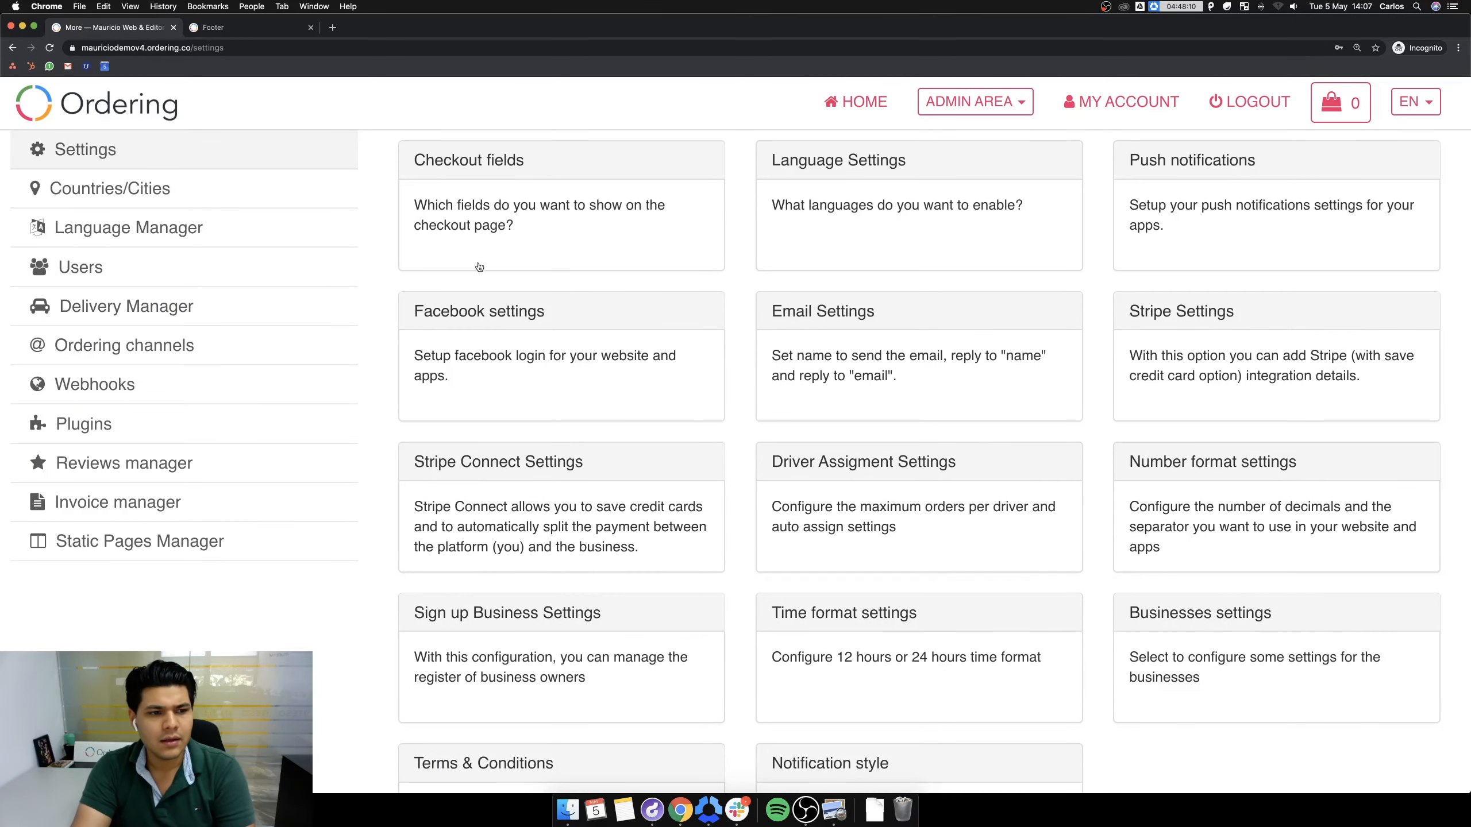
{"action": "left_click", "coordinate": [155, 227]}
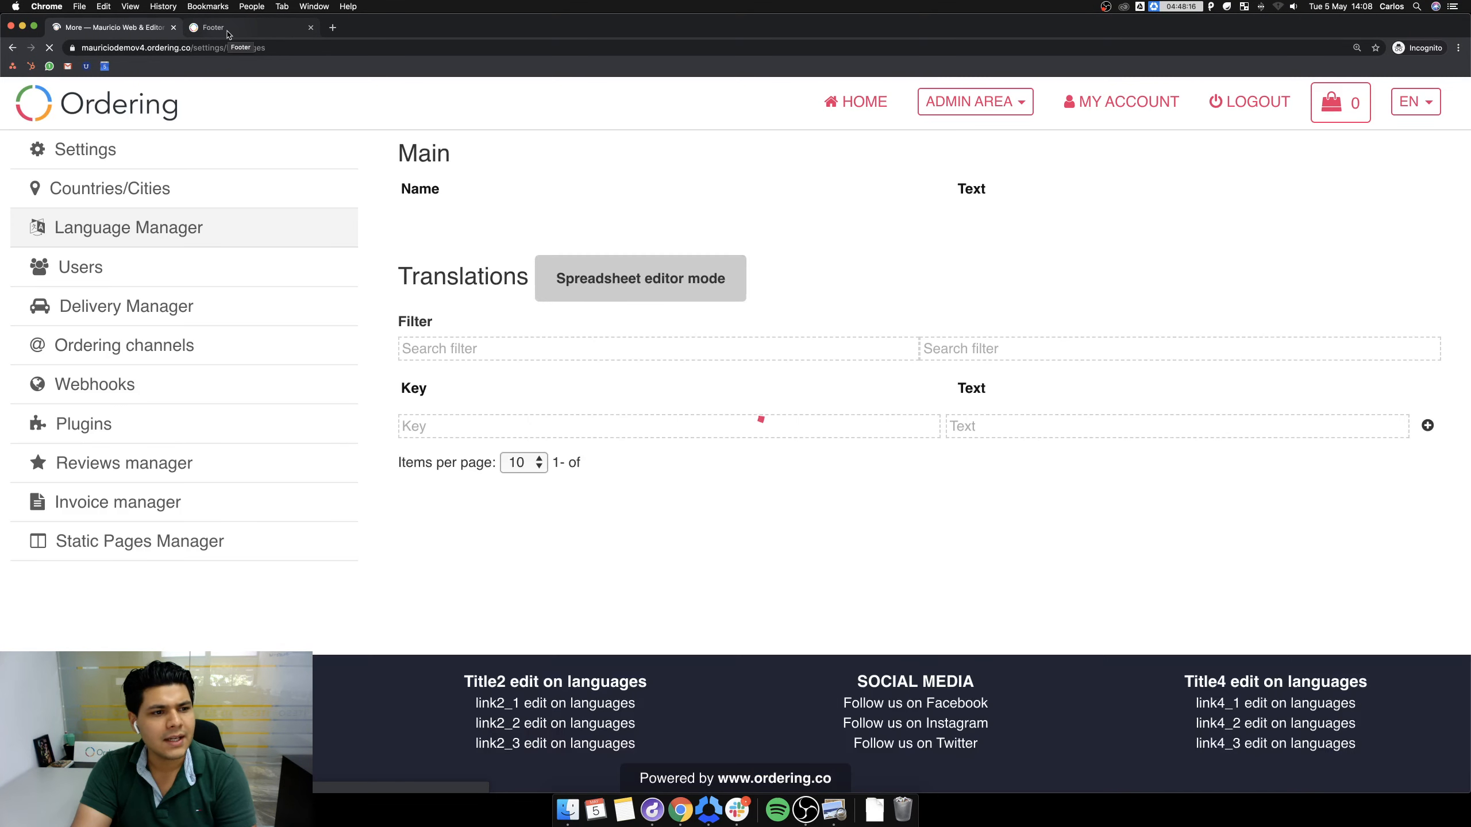
{"action": "left_click", "coordinate": [205, 114]}
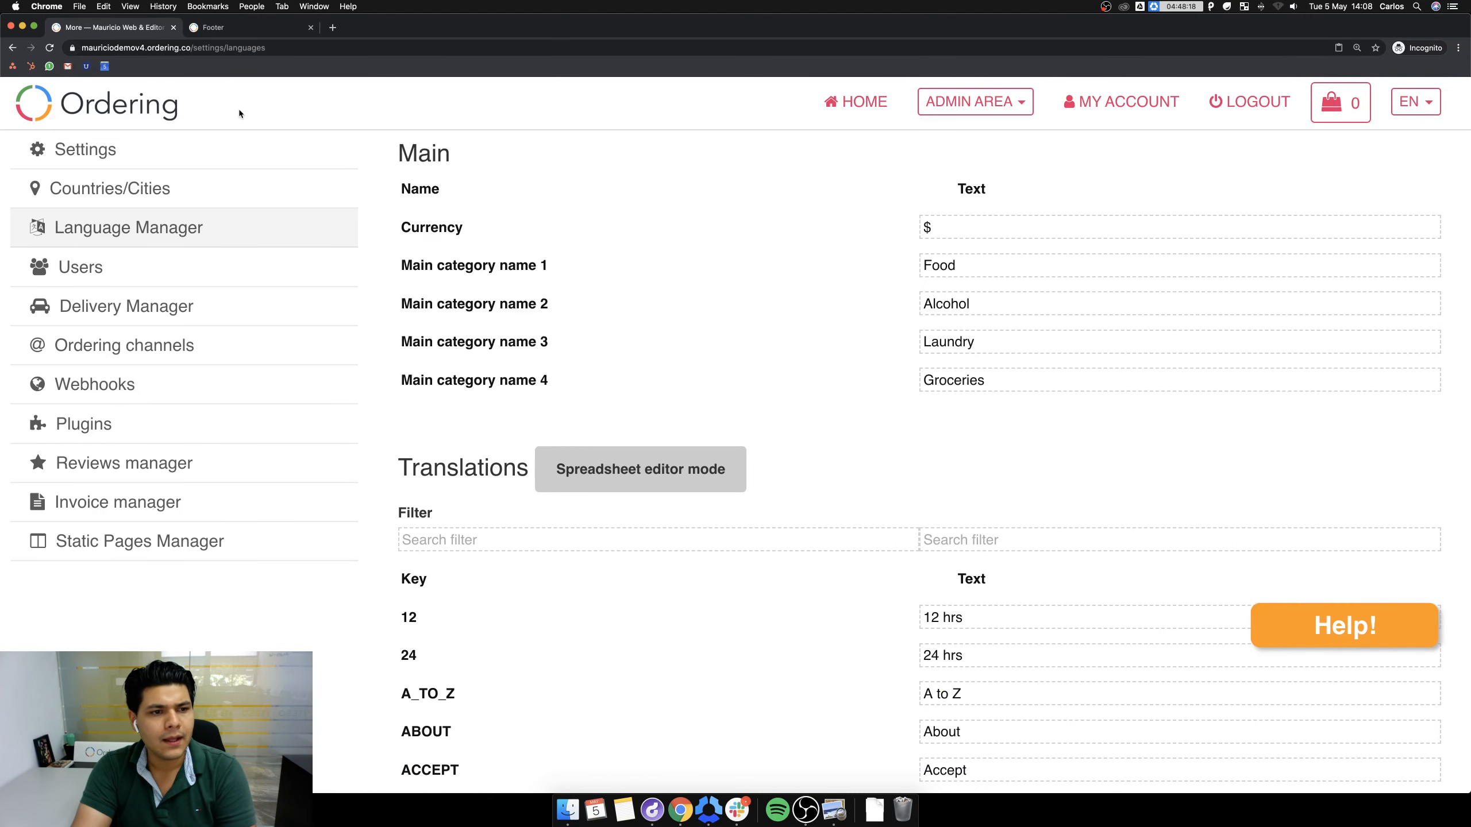
{"action": "scroll", "coordinate": [627, 337], "scroll_direction": "down", "scroll_amount": 5}
{"action": "scroll", "coordinate": [626, 333], "scroll_direction": "down", "scroll_amount": 1}
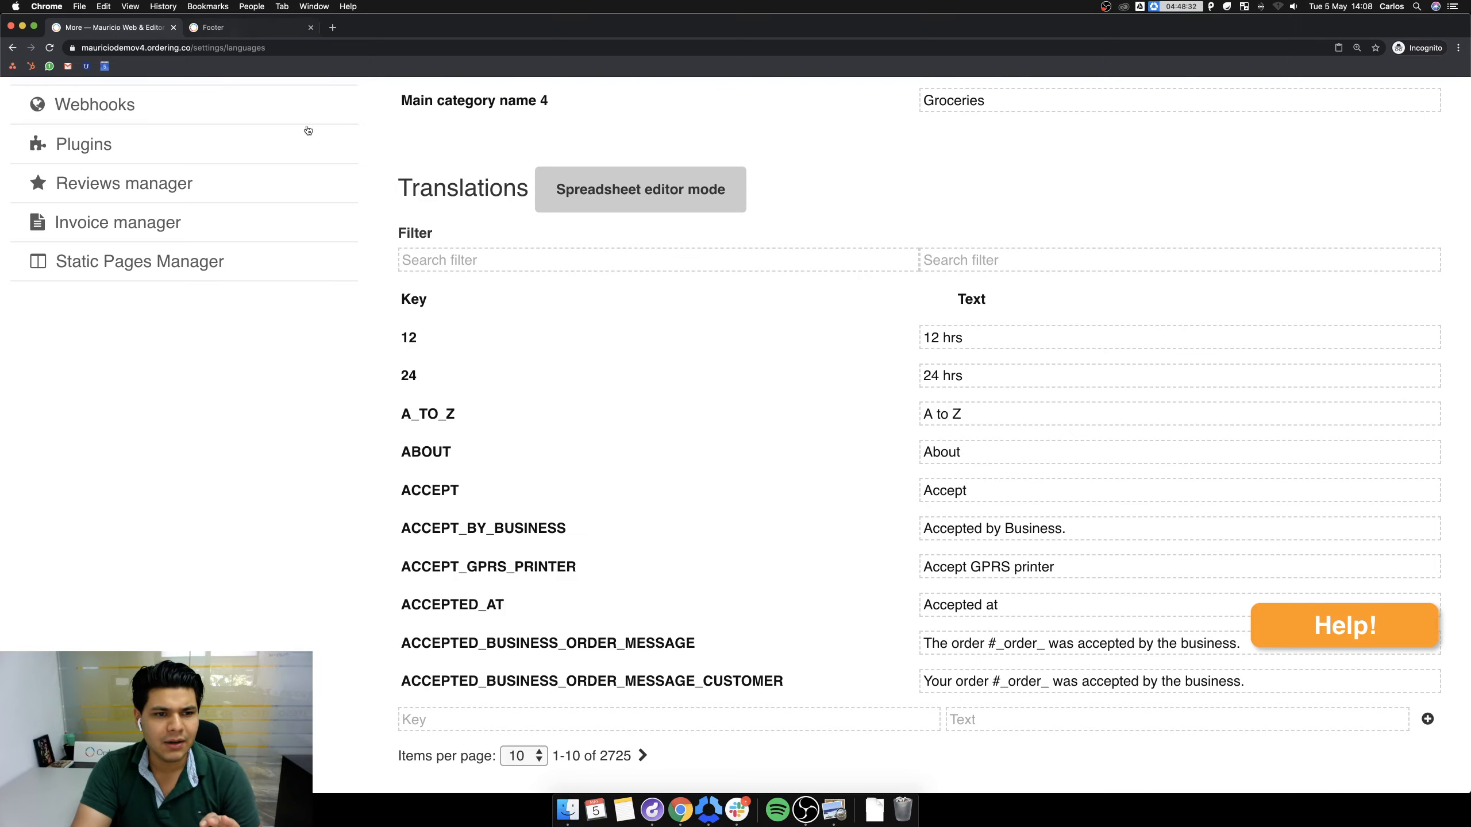
{"action": "scroll", "coordinate": [821, 430], "scroll_direction": "down", "scroll_amount": 1}
{"action": "scroll", "coordinate": [820, 430], "scroll_direction": "down", "scroll_amount": 5}
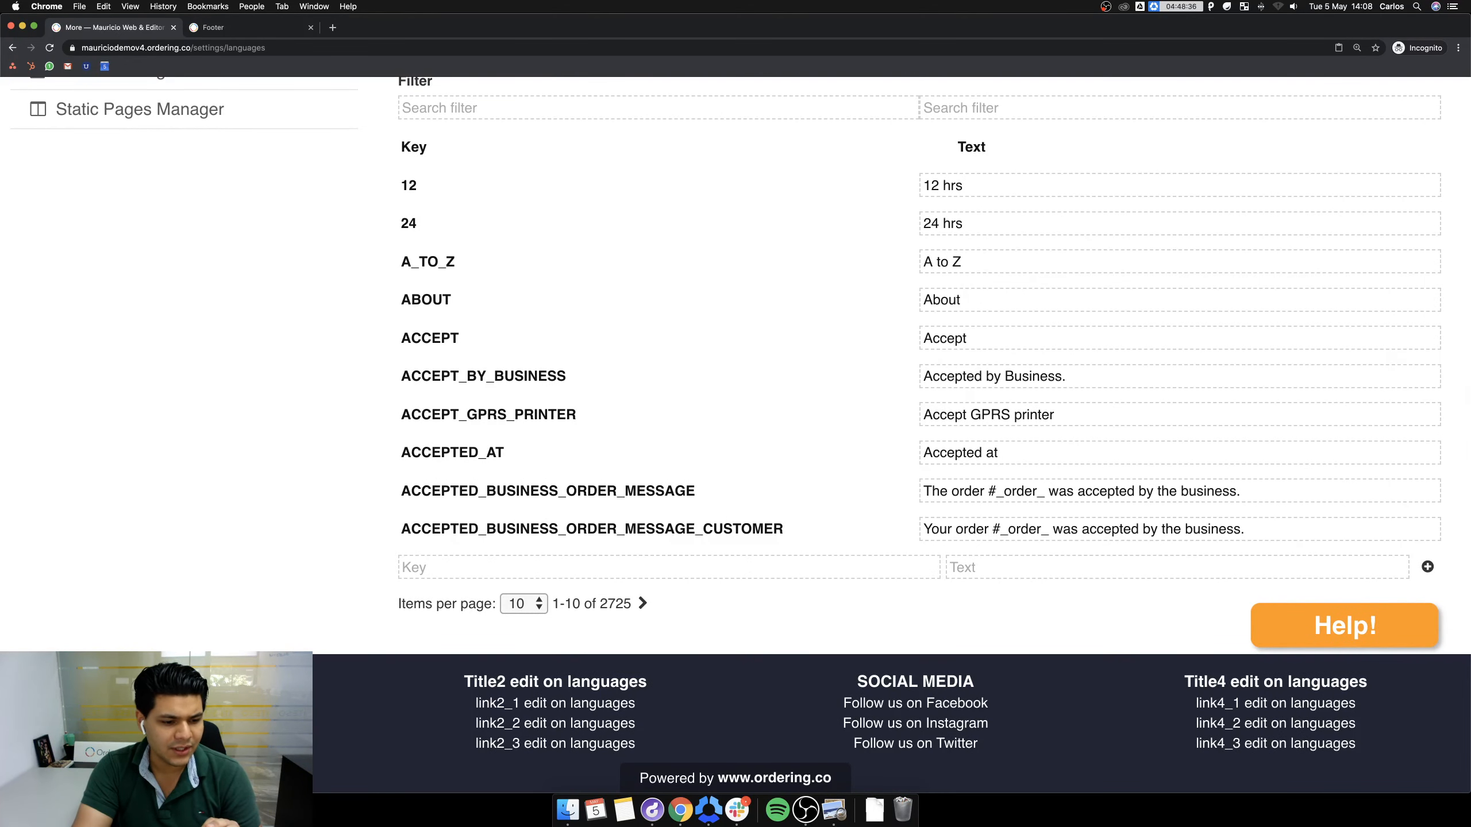
{"action": "scroll", "coordinate": [1097, 289], "scroll_direction": "up", "scroll_amount": 1}
{"action": "left_click", "coordinate": [951, 142]}
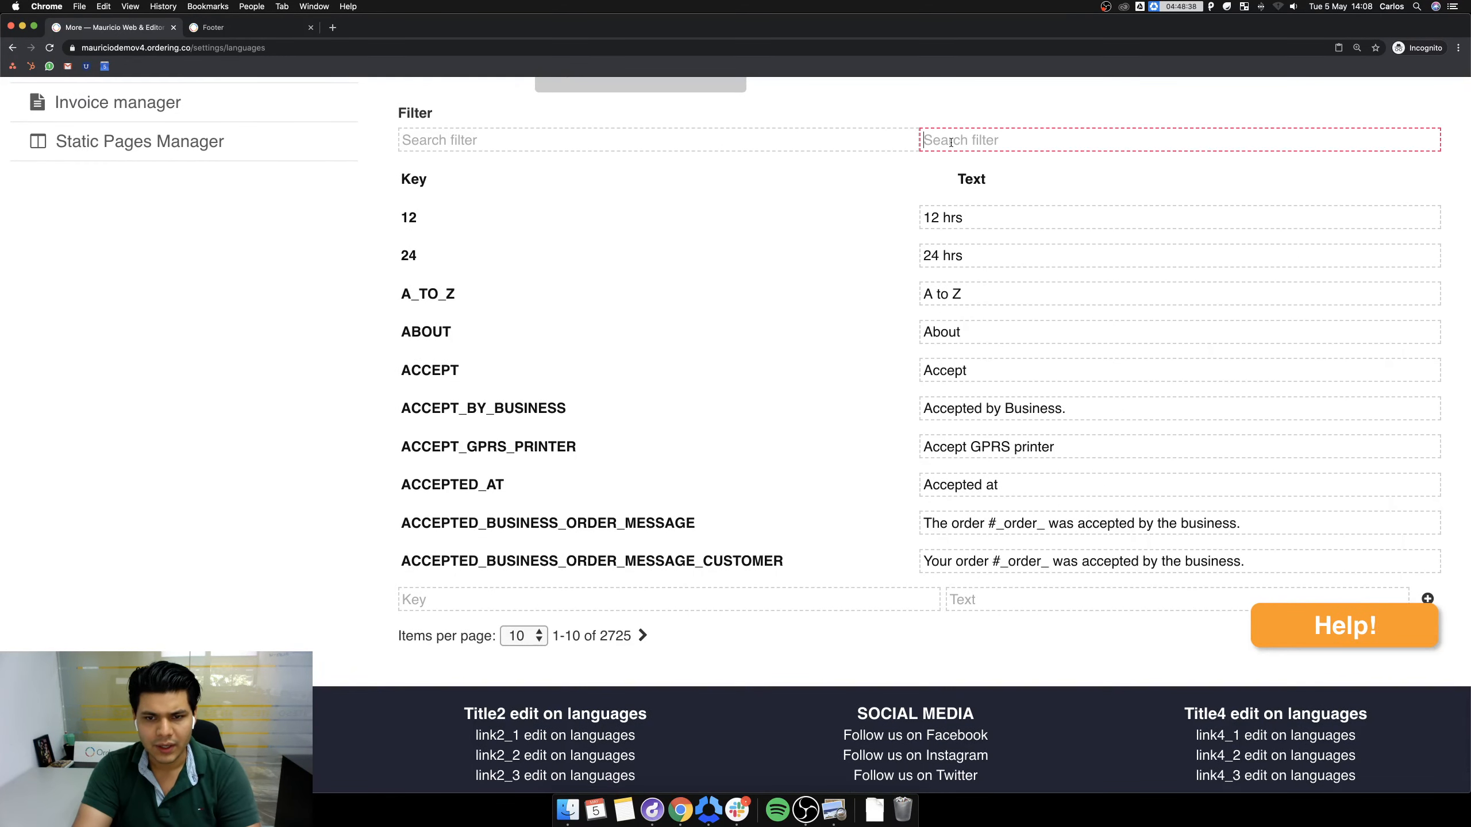
Filter by 'Title1 edit', change FOOTER_QL1_TITLE to 'Ordering Website.', then clear the key filter.
{"action": "type", "text": "Title"}
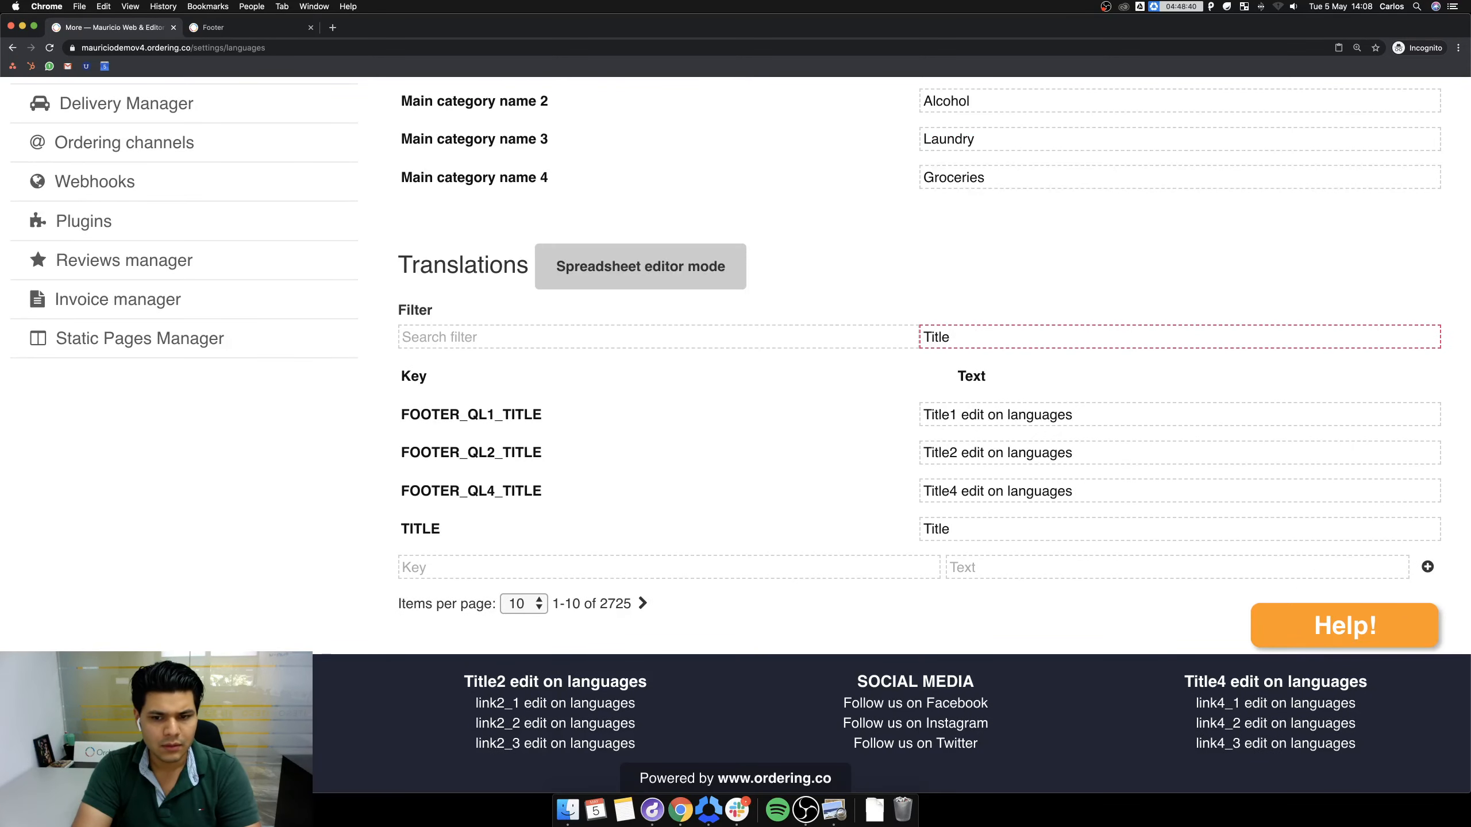
{"action": "type", "text": "1 edit"}
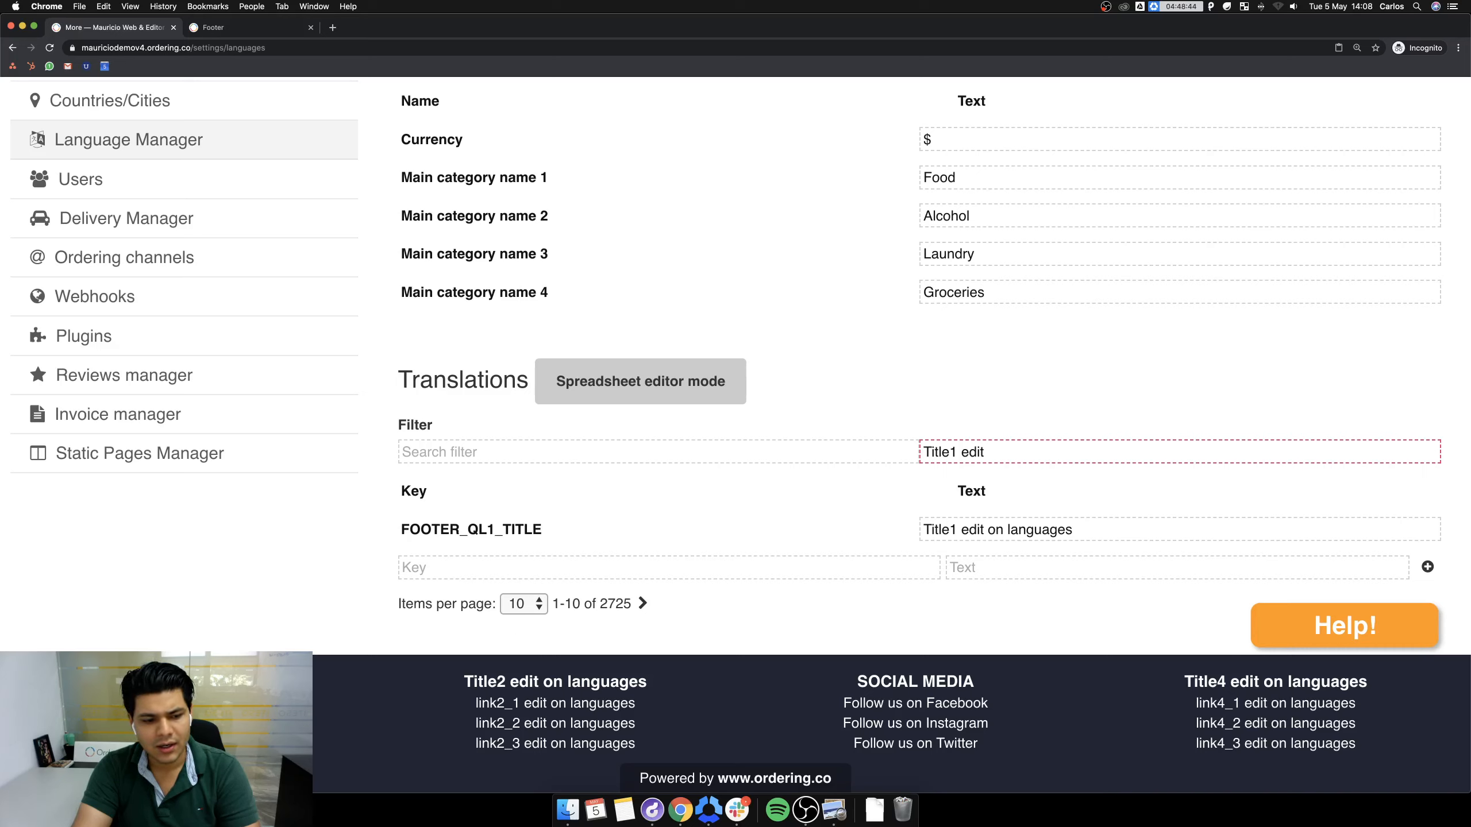
{"action": "triple_click", "coordinate": [1097, 524]}
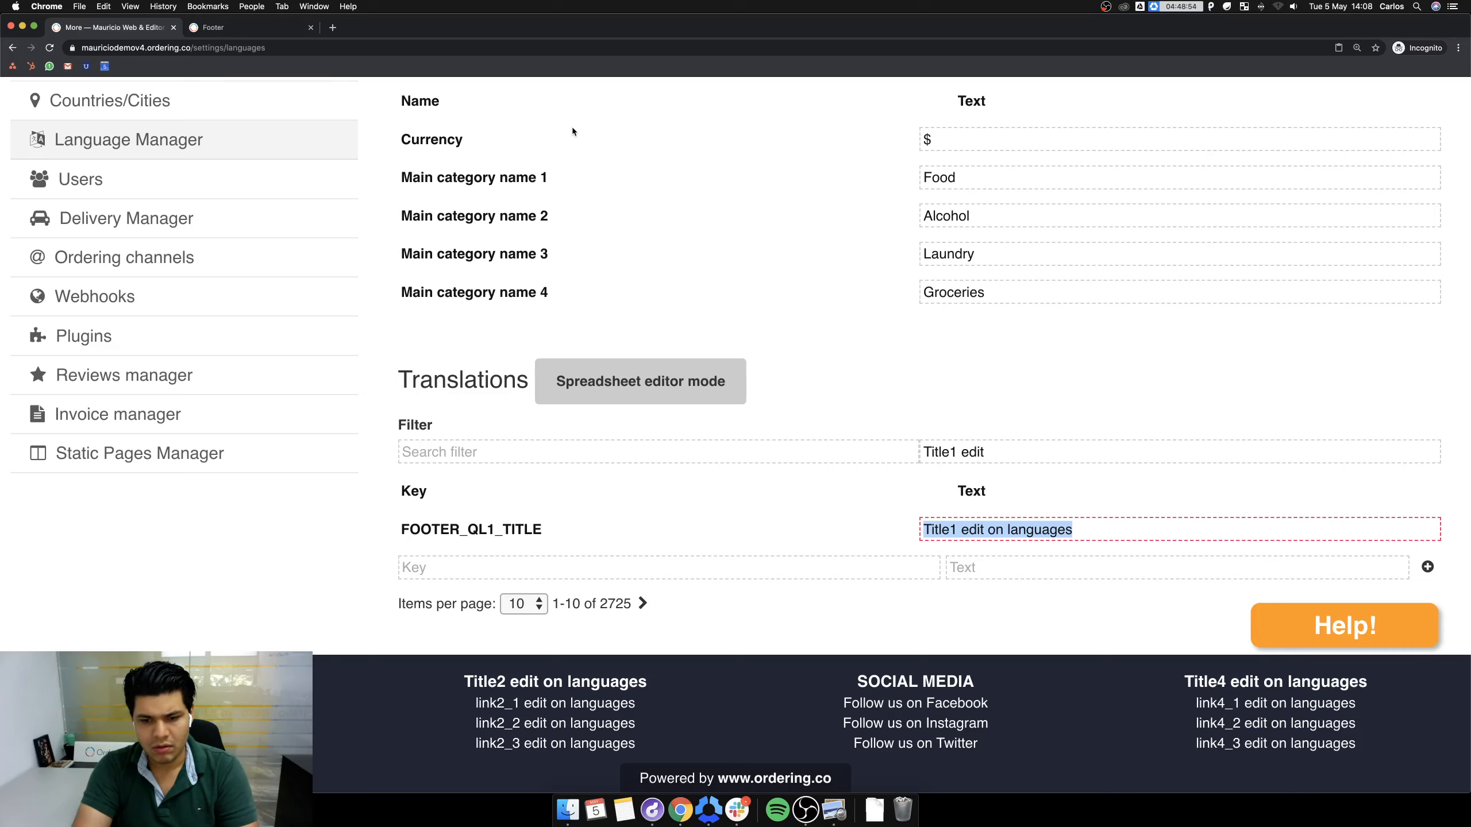
{"action": "type", "text": "Ordering, In"}
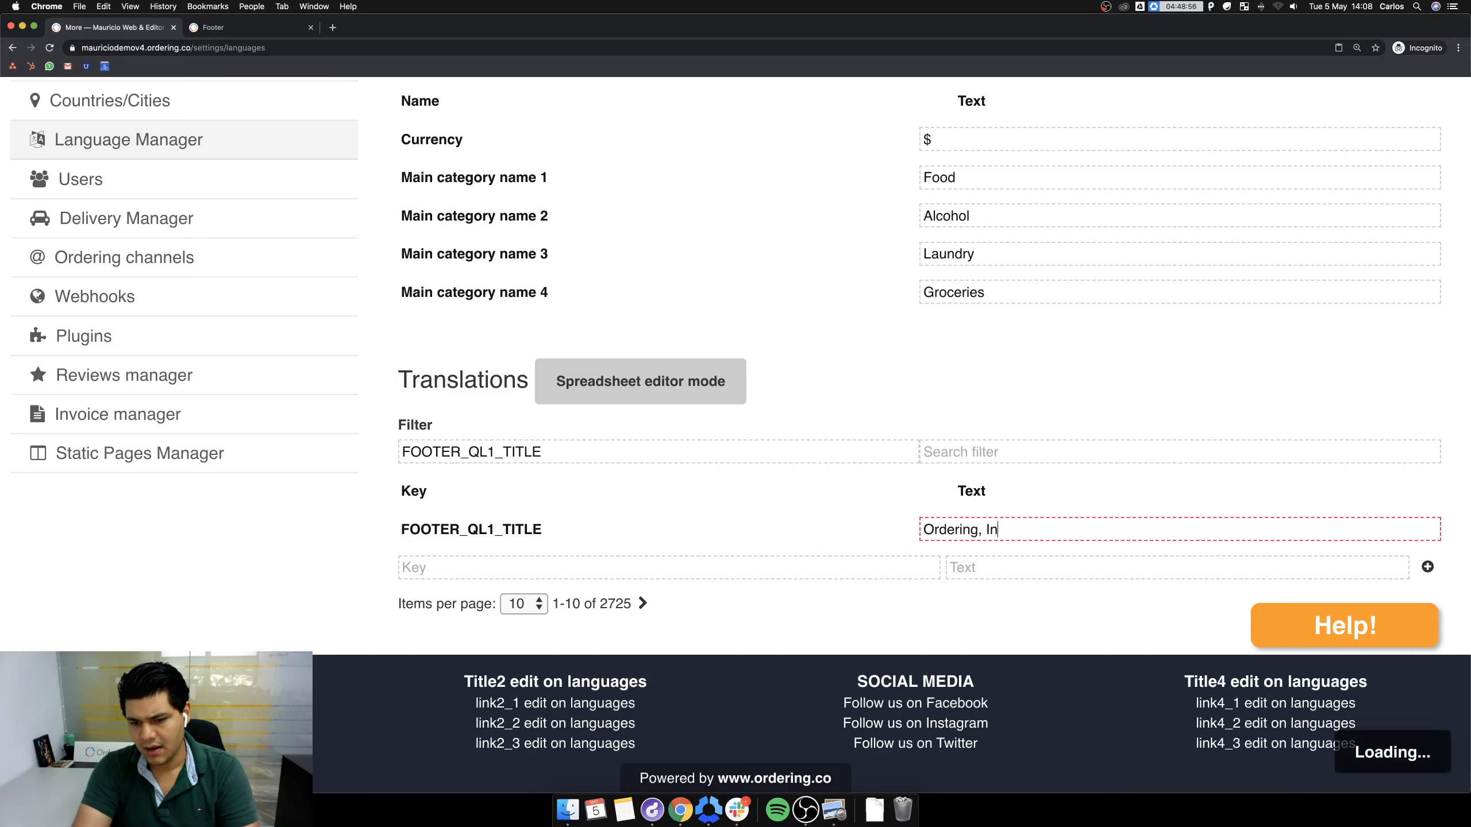
{"action": "type", "text": "c."}
{"action": "key", "text": "BackSpace"}
{"action": "key", "text": "BackSpace"}
{"action": "key", "text": "BackSpace"}
{"action": "key", "text": "BackSpace"}
{"action": "key", "text": "BackSpace"}
{"action": "key", "text": "BackSpace"}
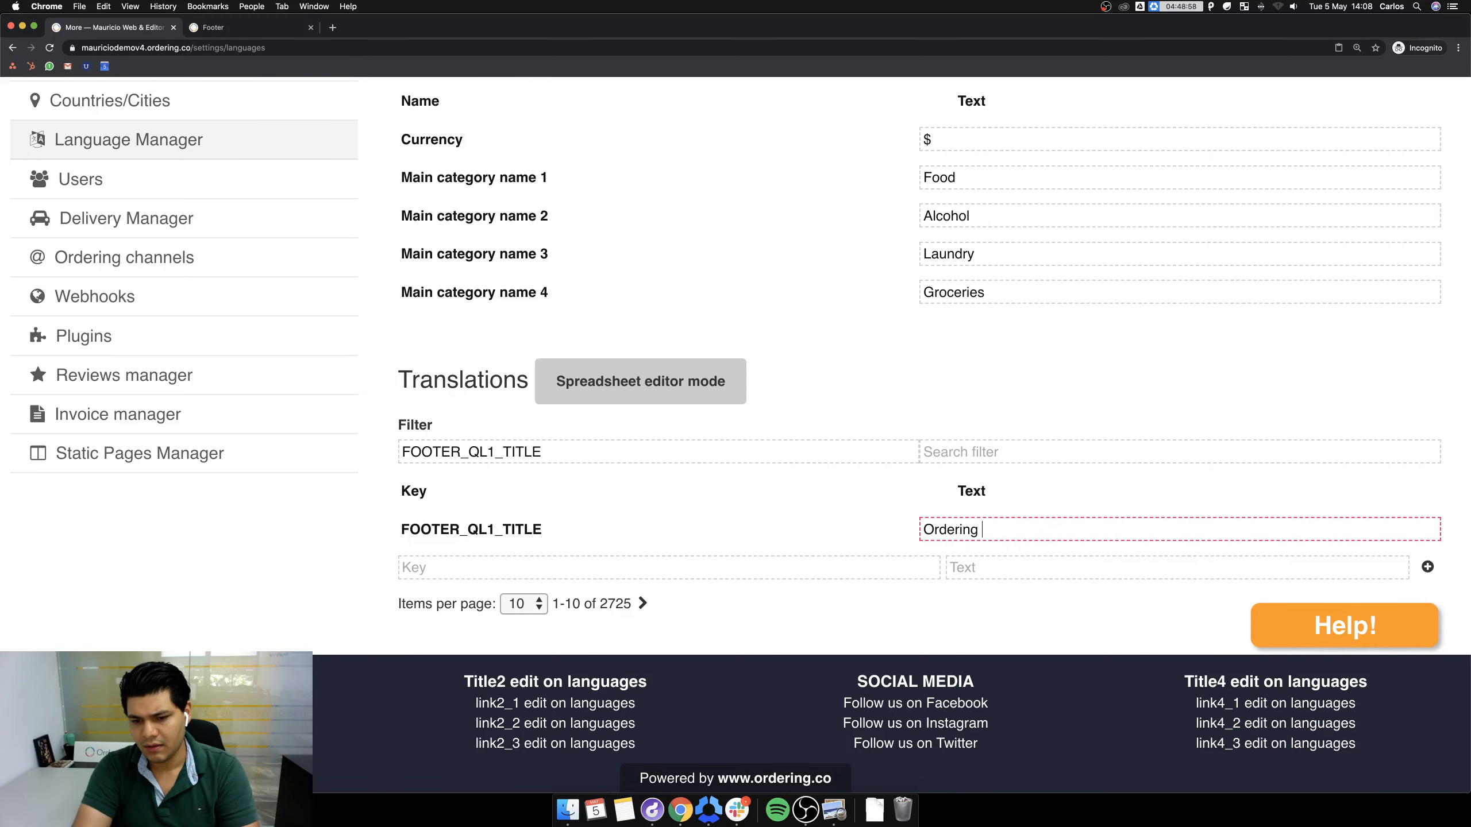
{"action": "type", "text": "Web"}
{"action": "key", "text": "BackSpace"}
{"action": "type", "text": "ebsite."}
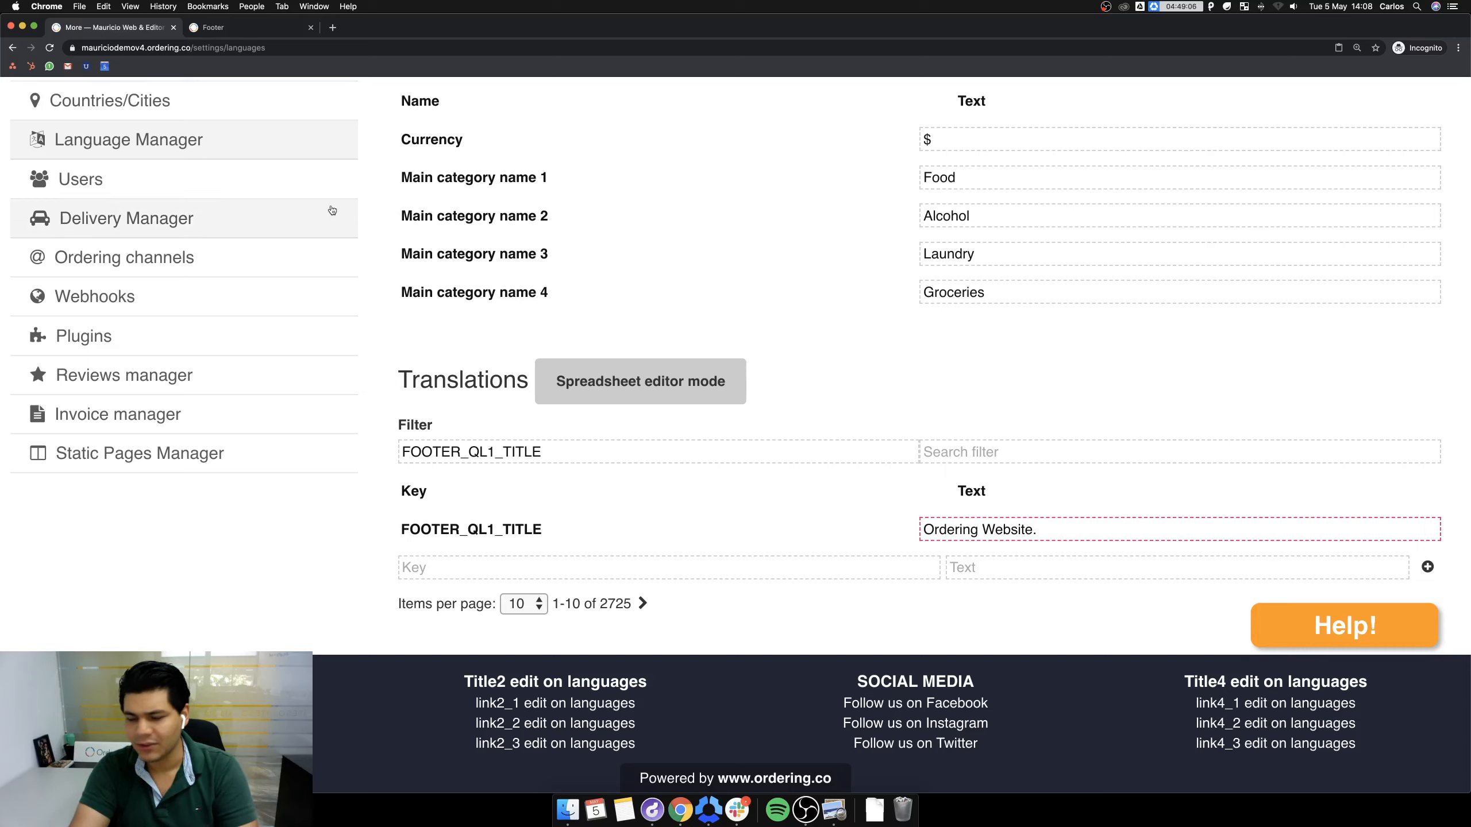
{"action": "double_click", "coordinate": [568, 457]}
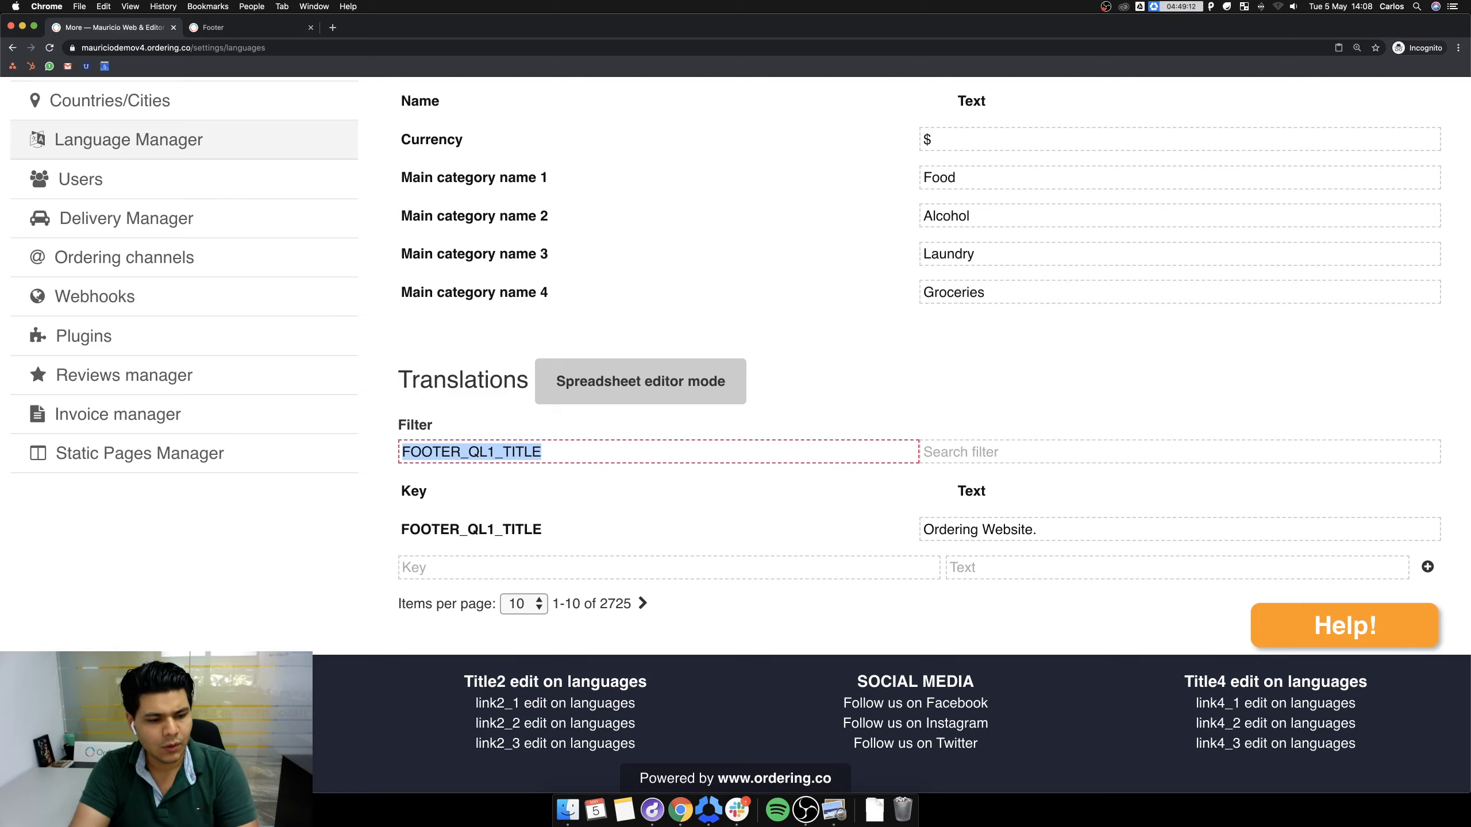
{"action": "key", "text": "BackSpace"}
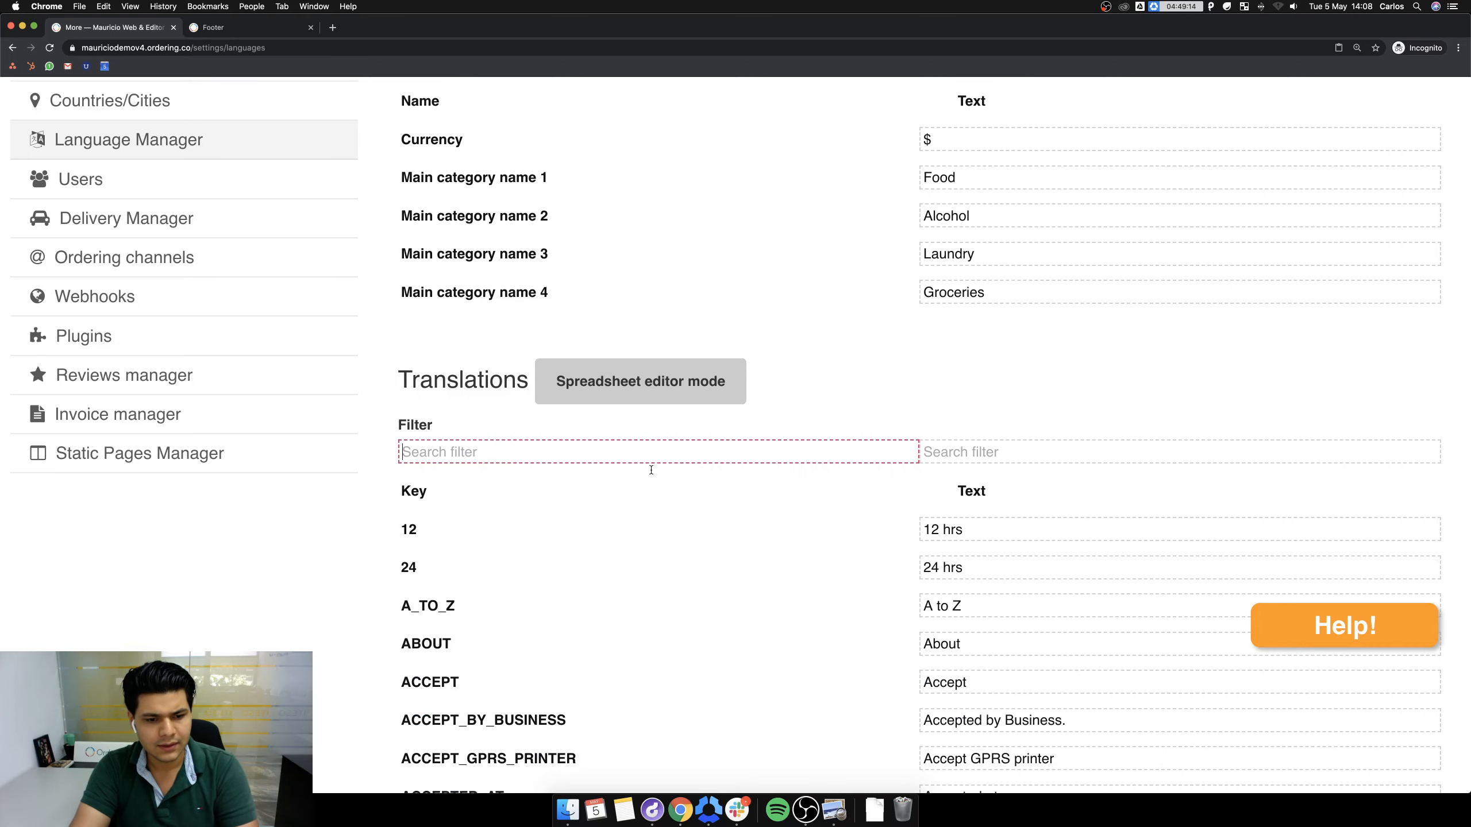
Filter translations by 'link1_' and change the FOOTER_QL1_1 text to 'About Us'.
{"action": "left_click", "coordinate": [965, 461]}
{"action": "type", "text": "link"}
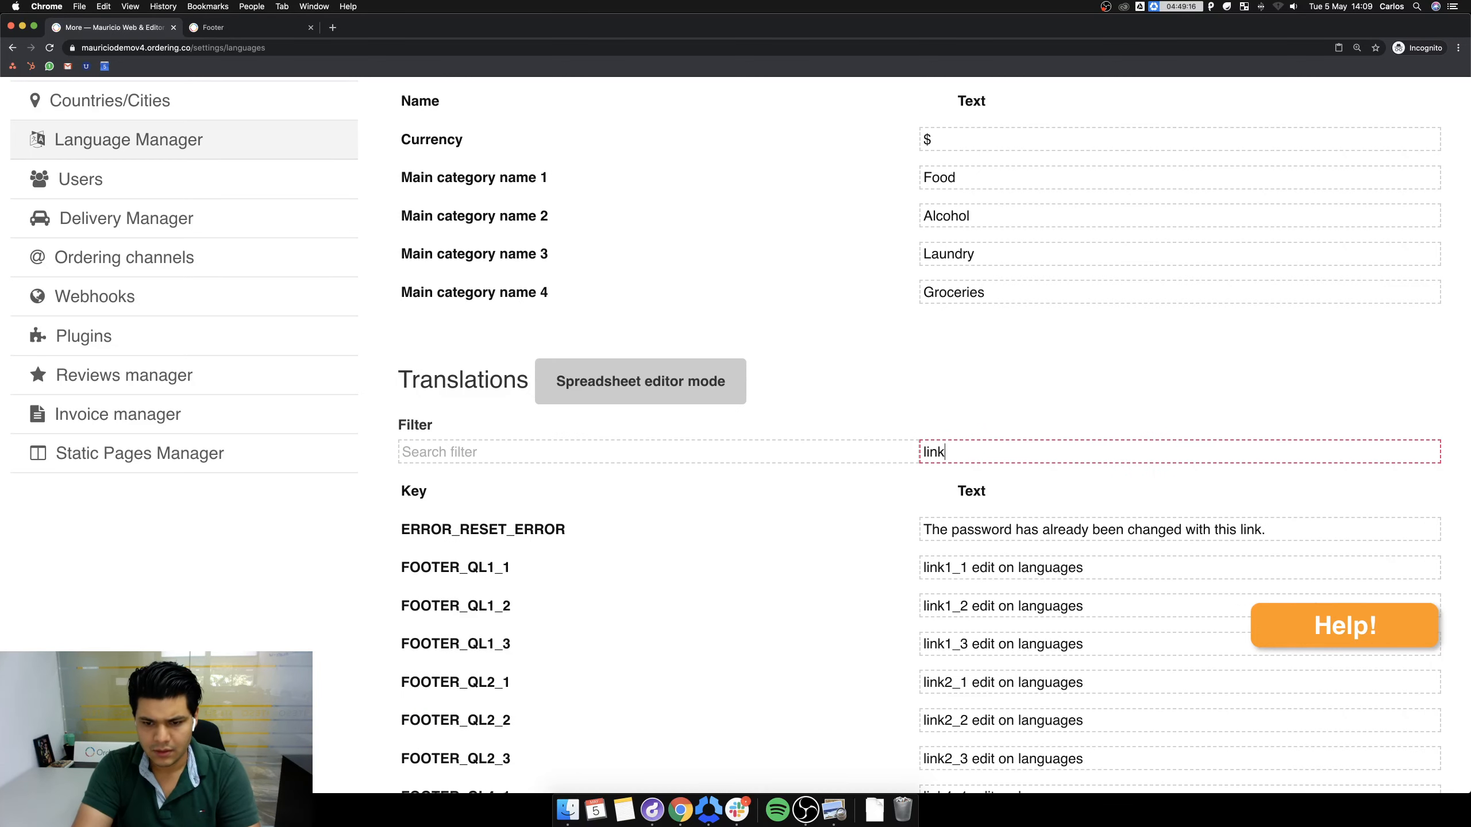
{"action": "type", "text": "1_"}
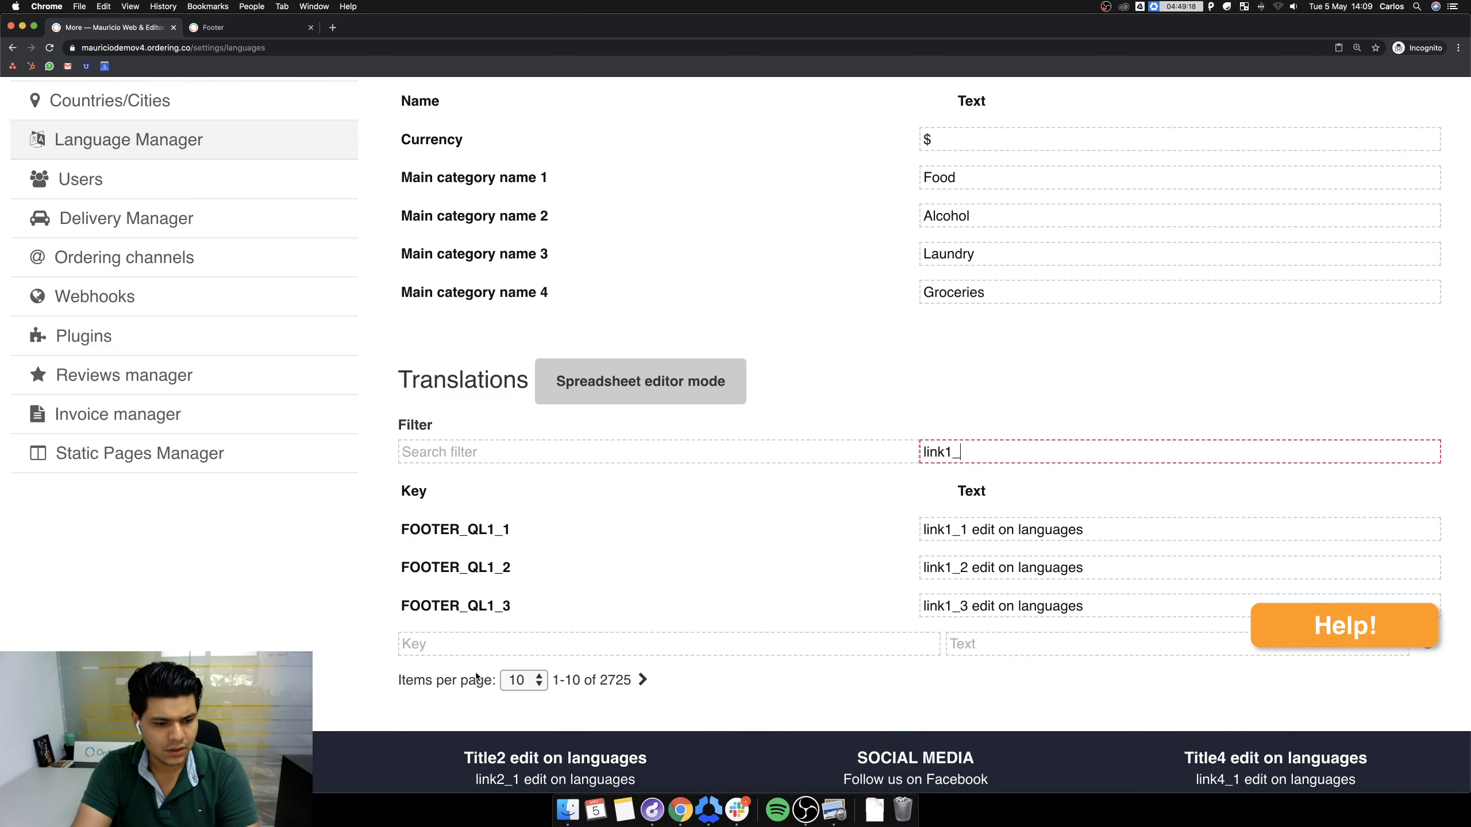
{"action": "scroll", "coordinate": [476, 676], "scroll_direction": "down", "scroll_amount": 3}
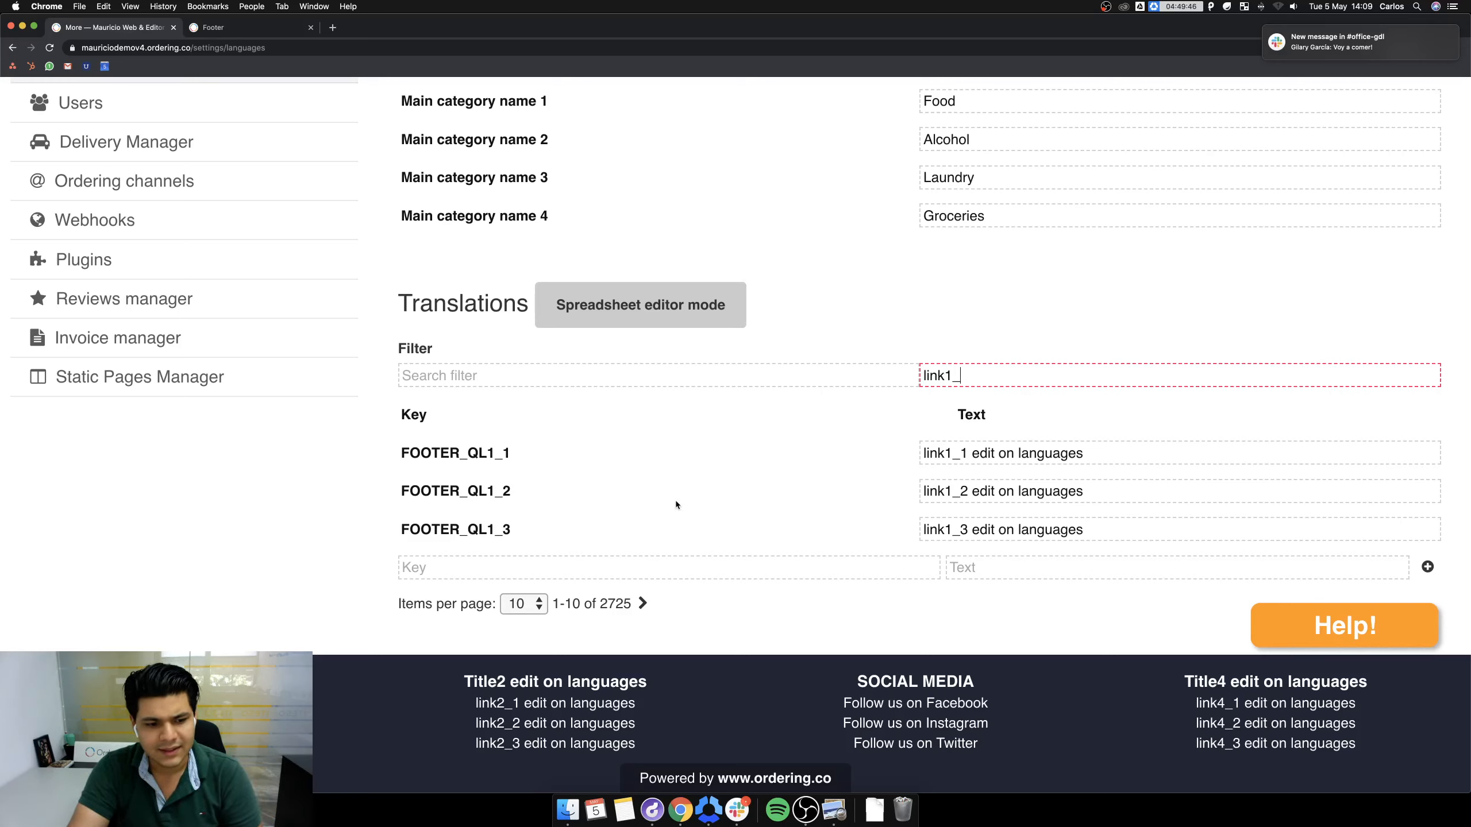
{"action": "left_click_drag", "start_coordinate": [524, 457], "coordinate": [402, 457]}
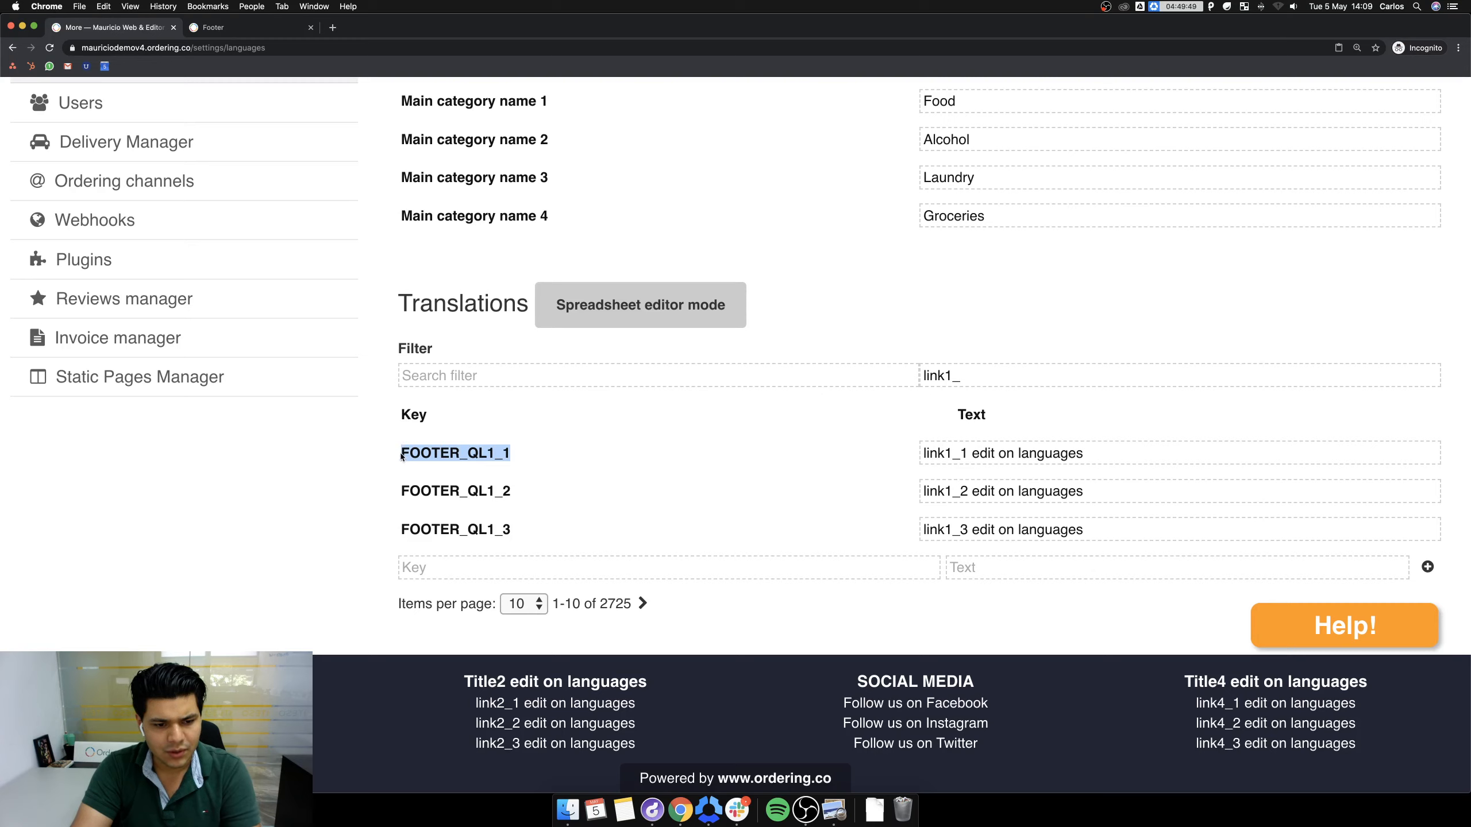
{"action": "triple_click", "coordinate": [1130, 455]}
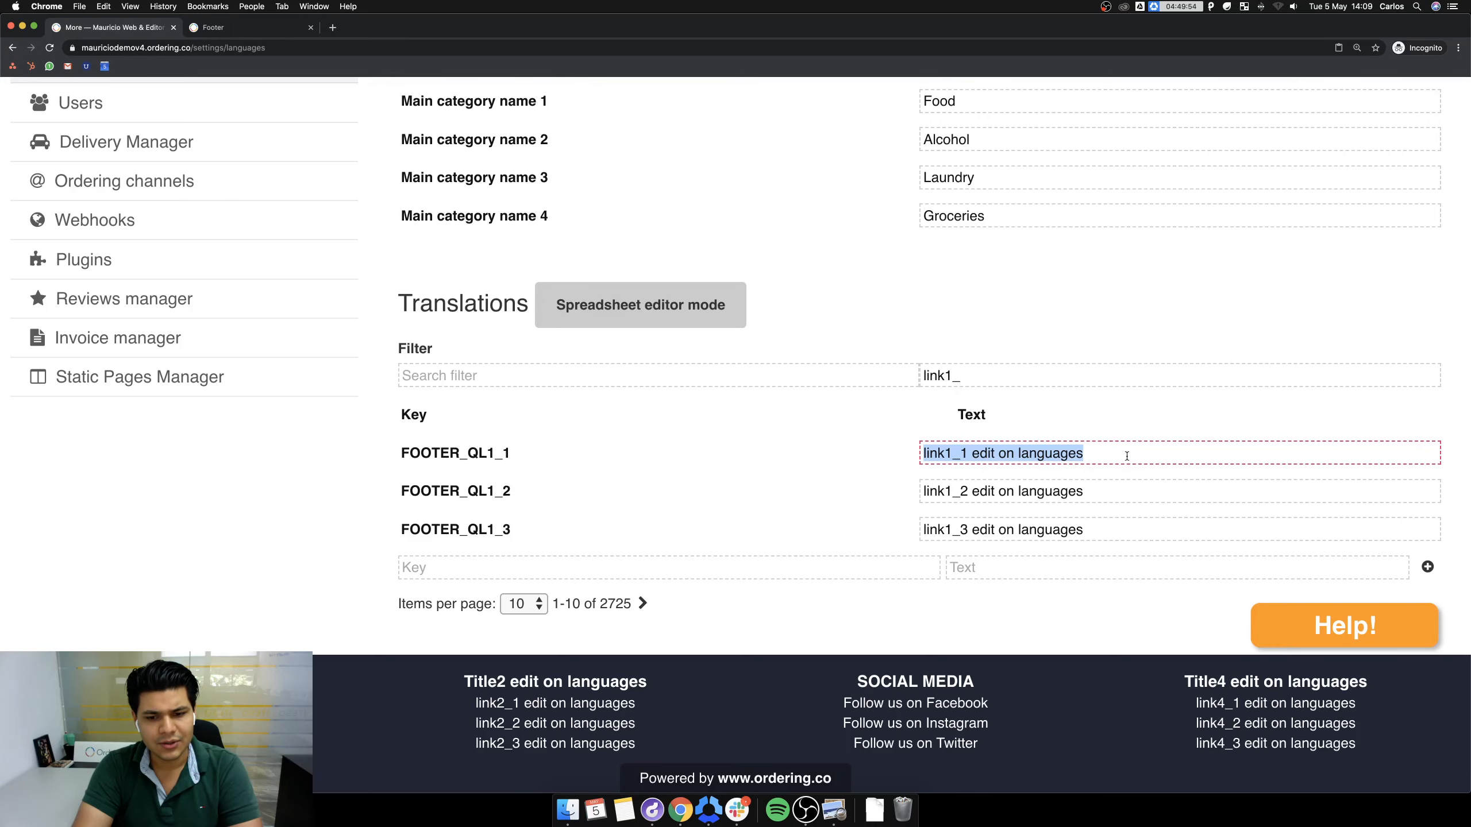
{"action": "type", "text": "About Us"}
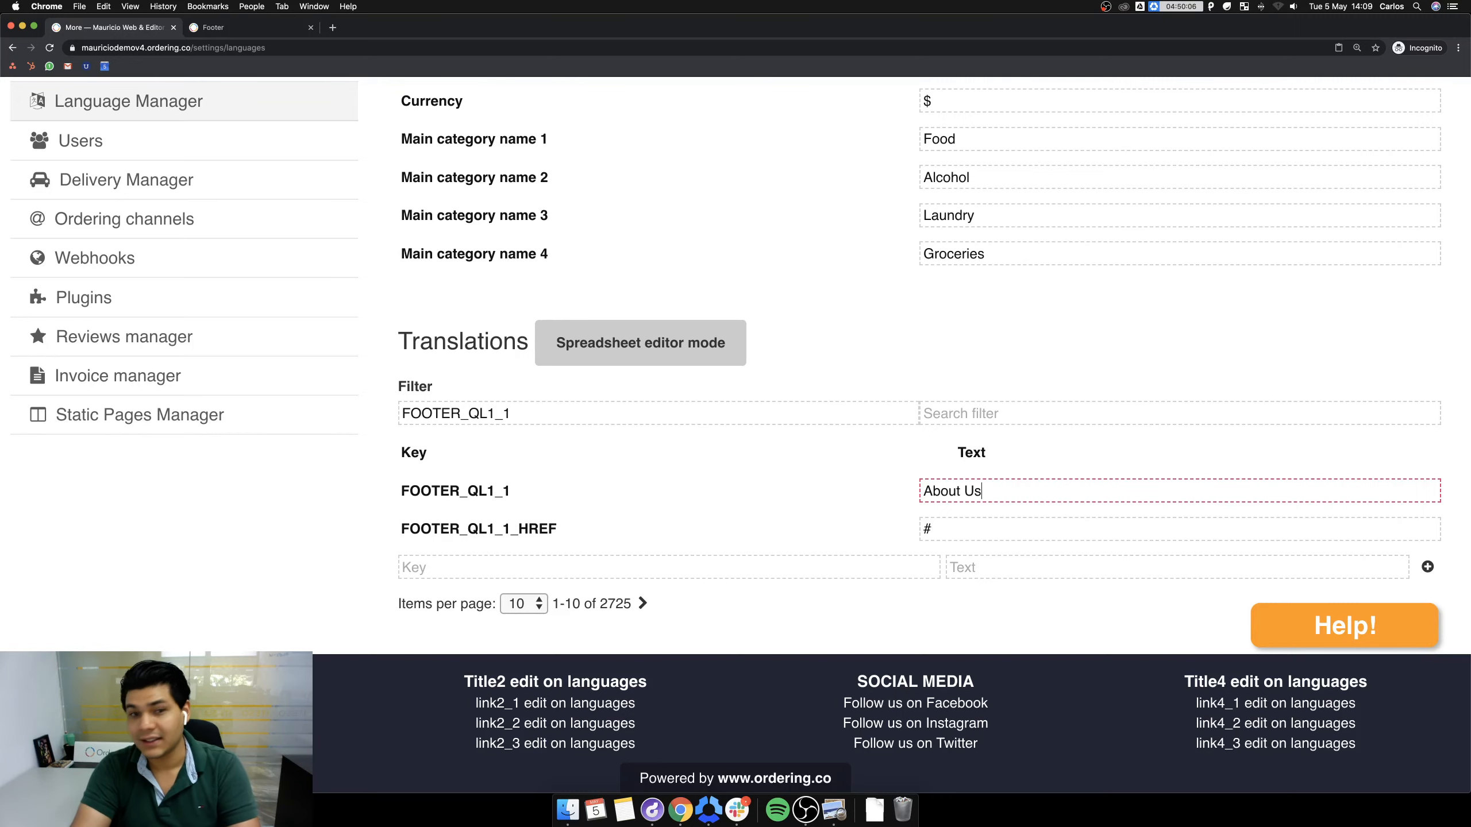
Open ordering.co in a new tab, go to its About Us page, and copy its address.
{"action": "left_click", "coordinate": [334, 28]}
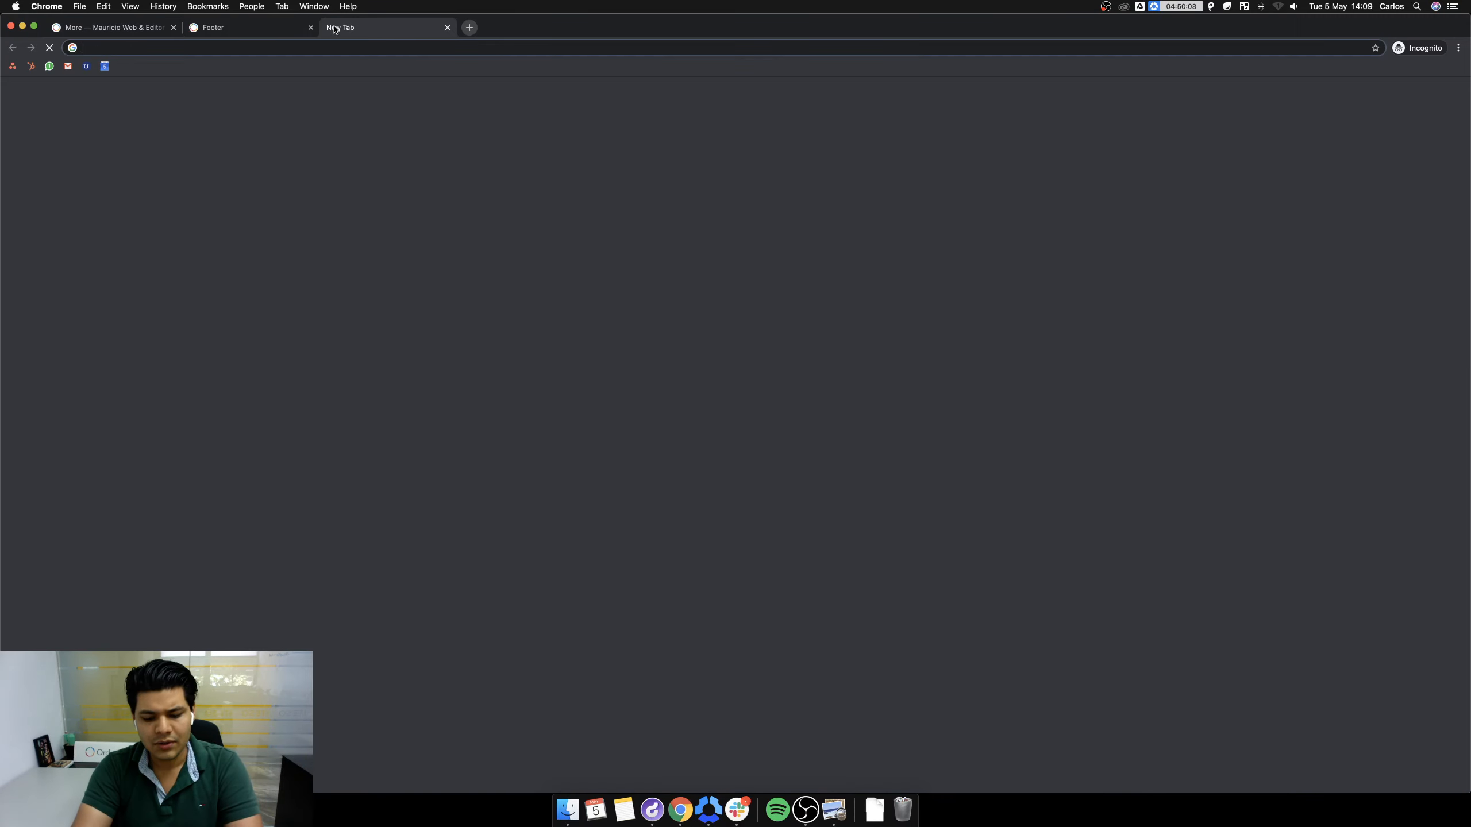
{"action": "type", "text": "orde"}
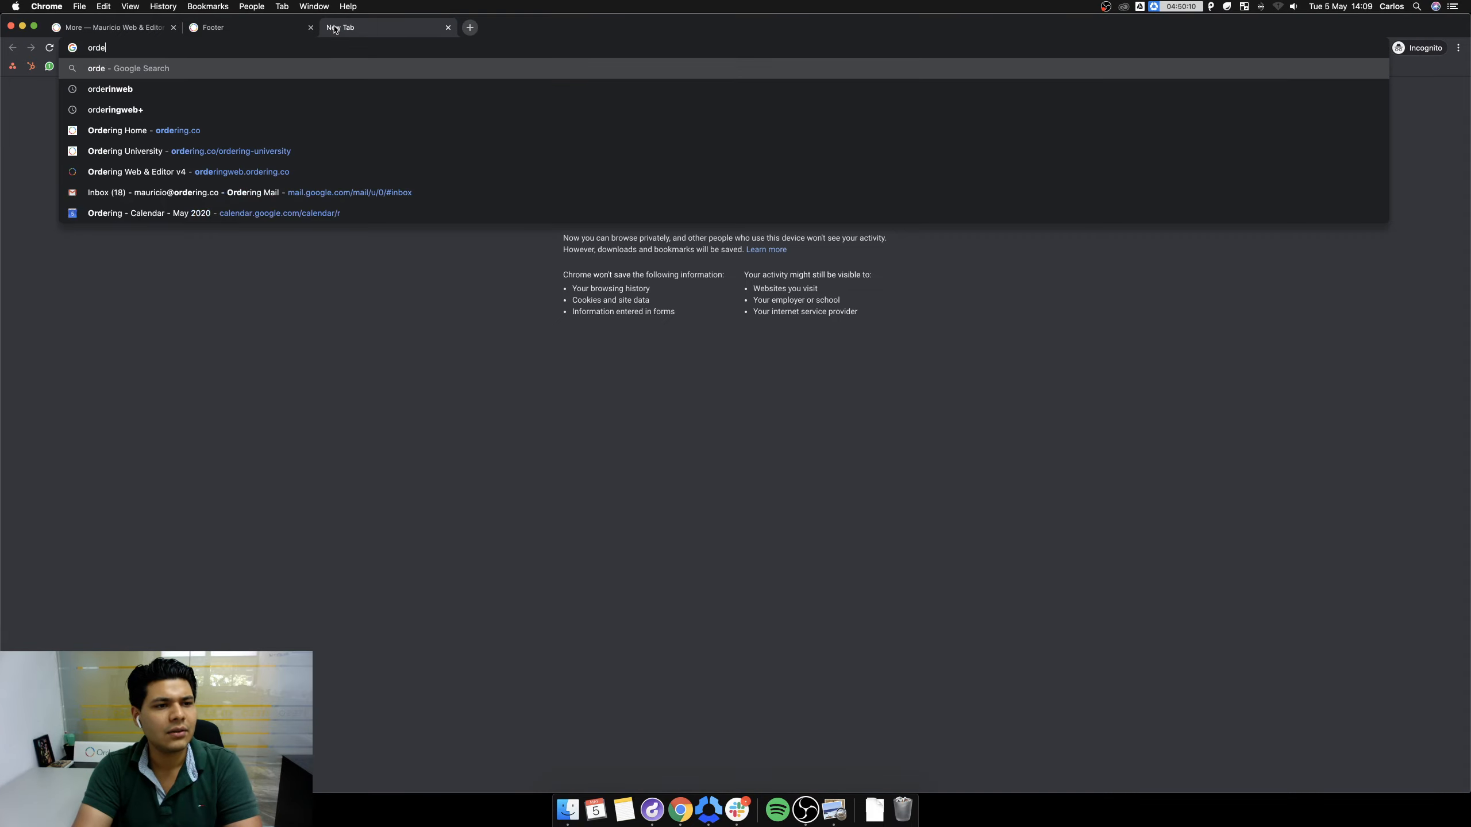
{"action": "type", "text": "ring"}
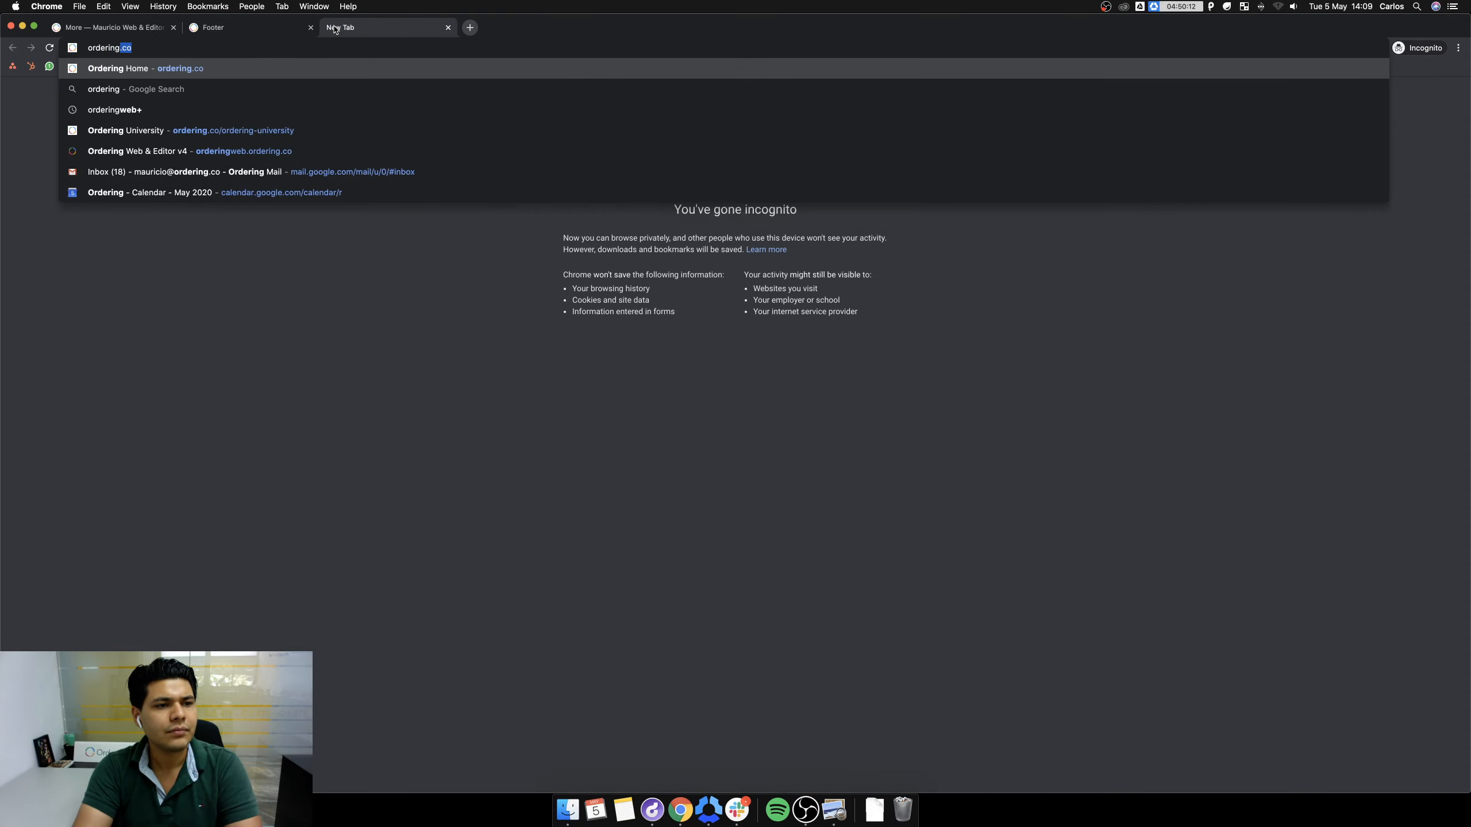
{"action": "key", "text": "Return"}
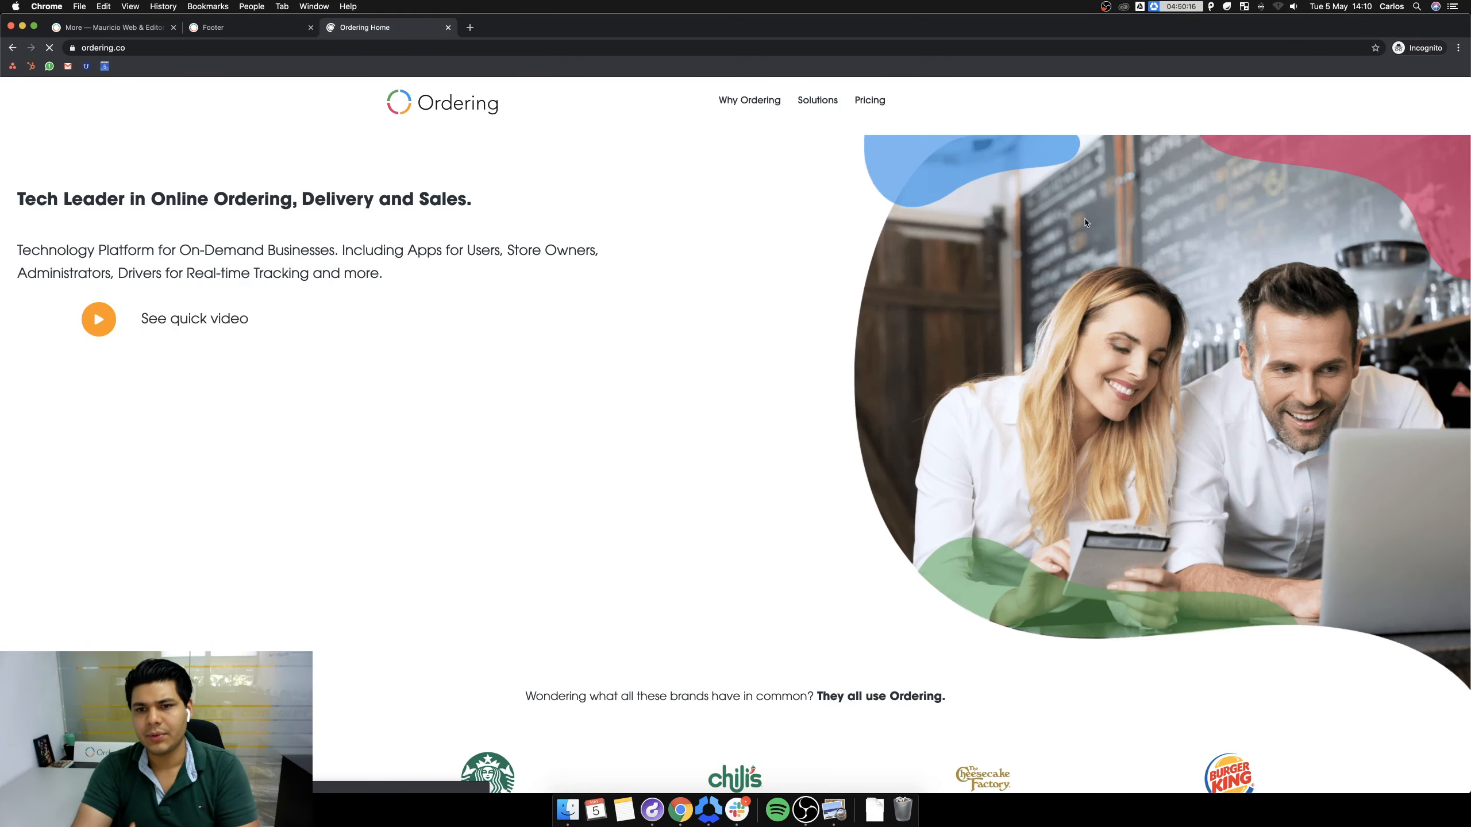
{"action": "scroll", "coordinate": [753, 261], "scroll_direction": "down", "scroll_amount": 20}
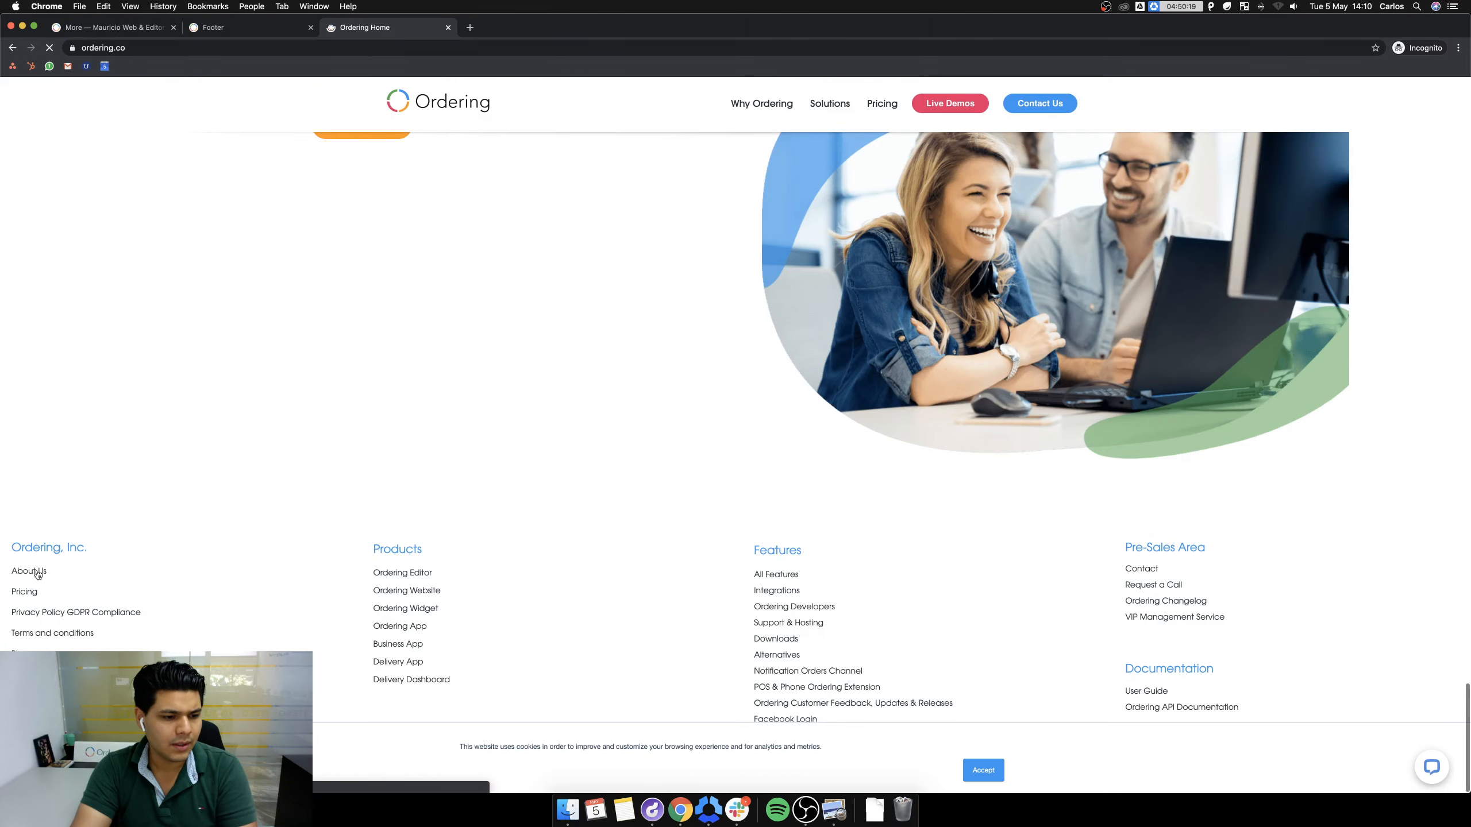
{"action": "left_click", "coordinate": [28, 570]}
{"action": "left_click", "coordinate": [197, 49]}
{"action": "key", "text": "super+c"}
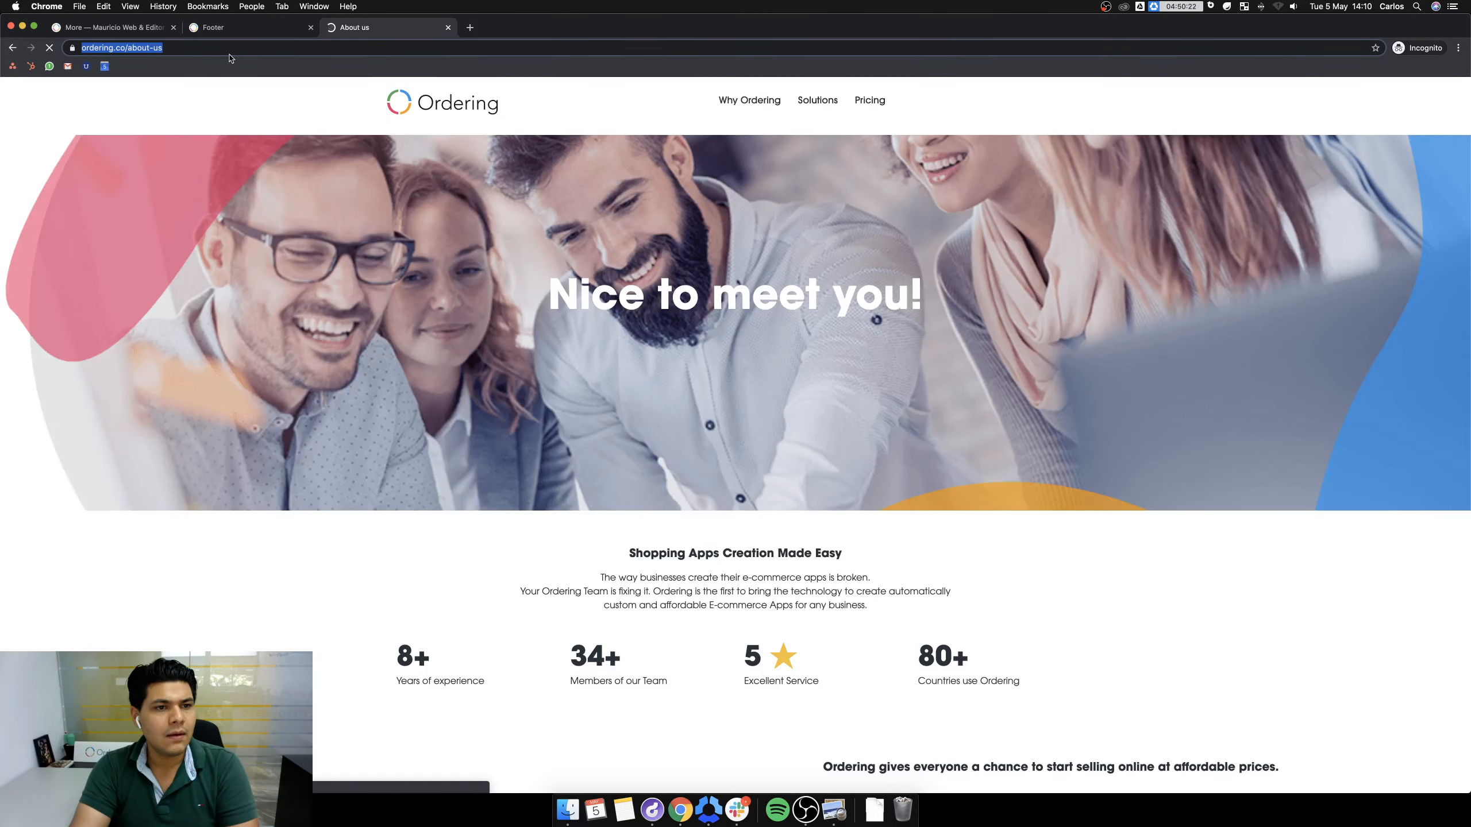
{"action": "left_click", "coordinate": [223, 28]}
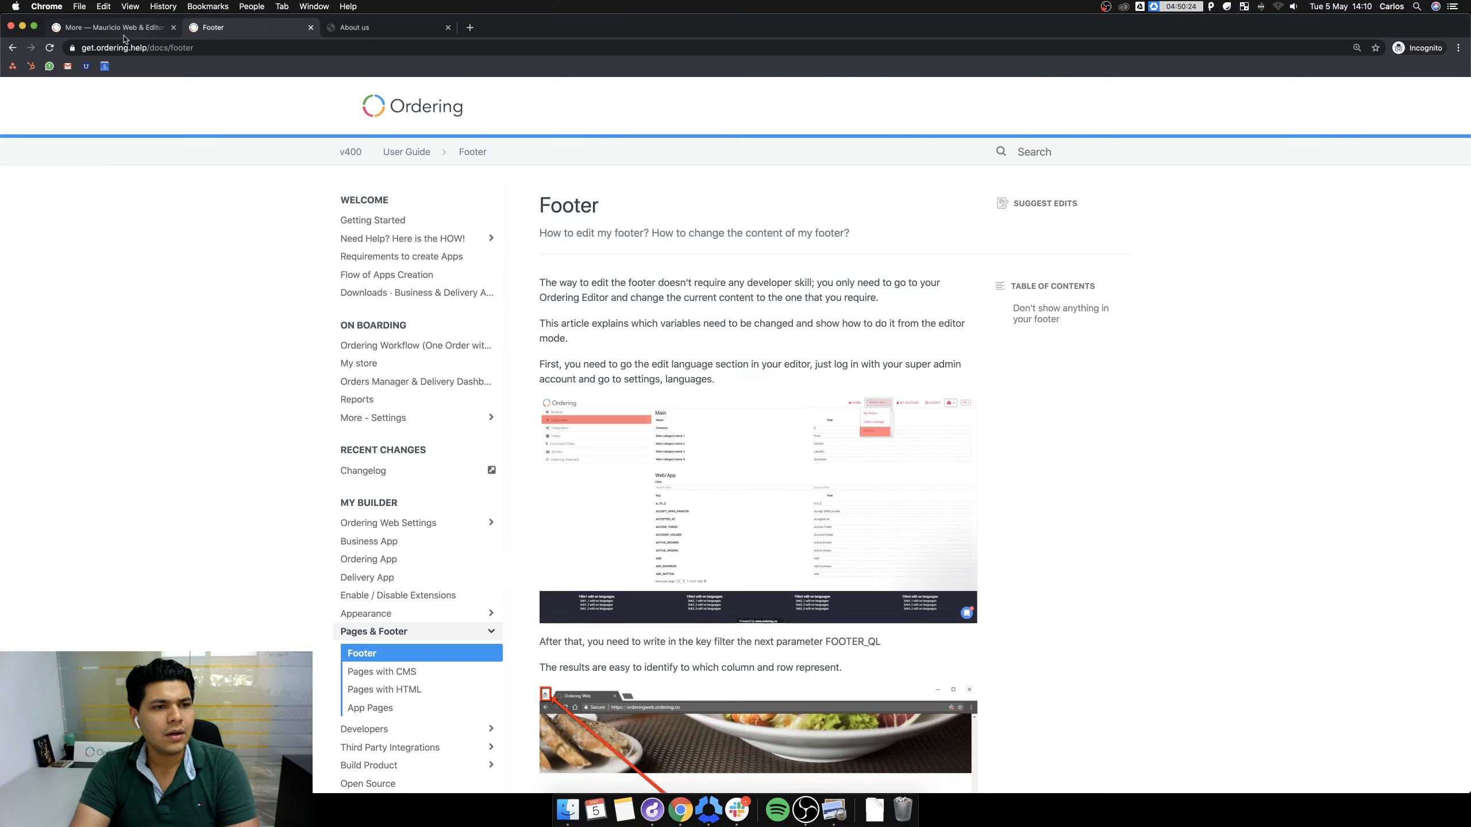
{"action": "left_click", "coordinate": [123, 31]}
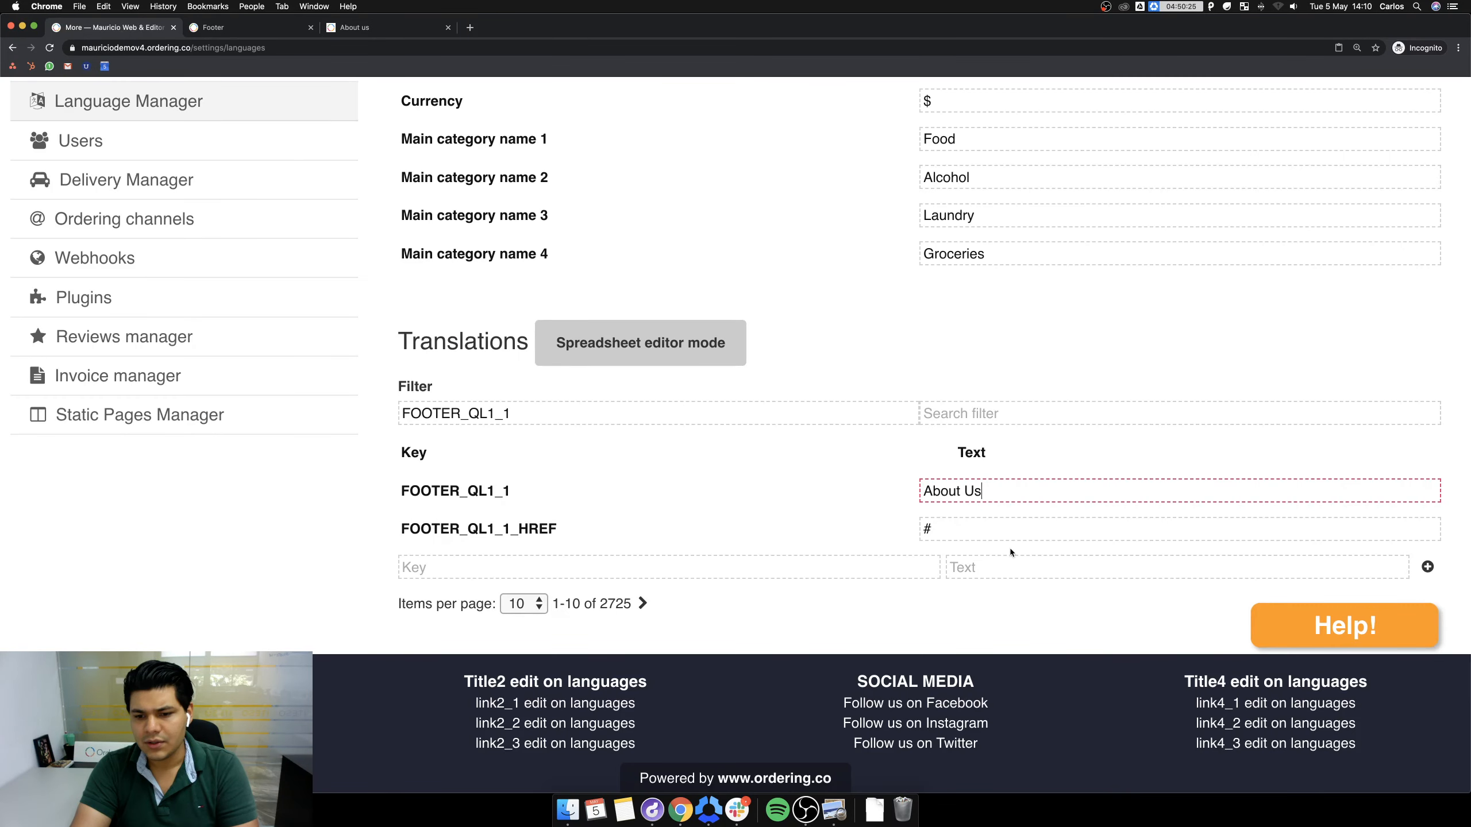
{"action": "left_click", "coordinate": [988, 532]}
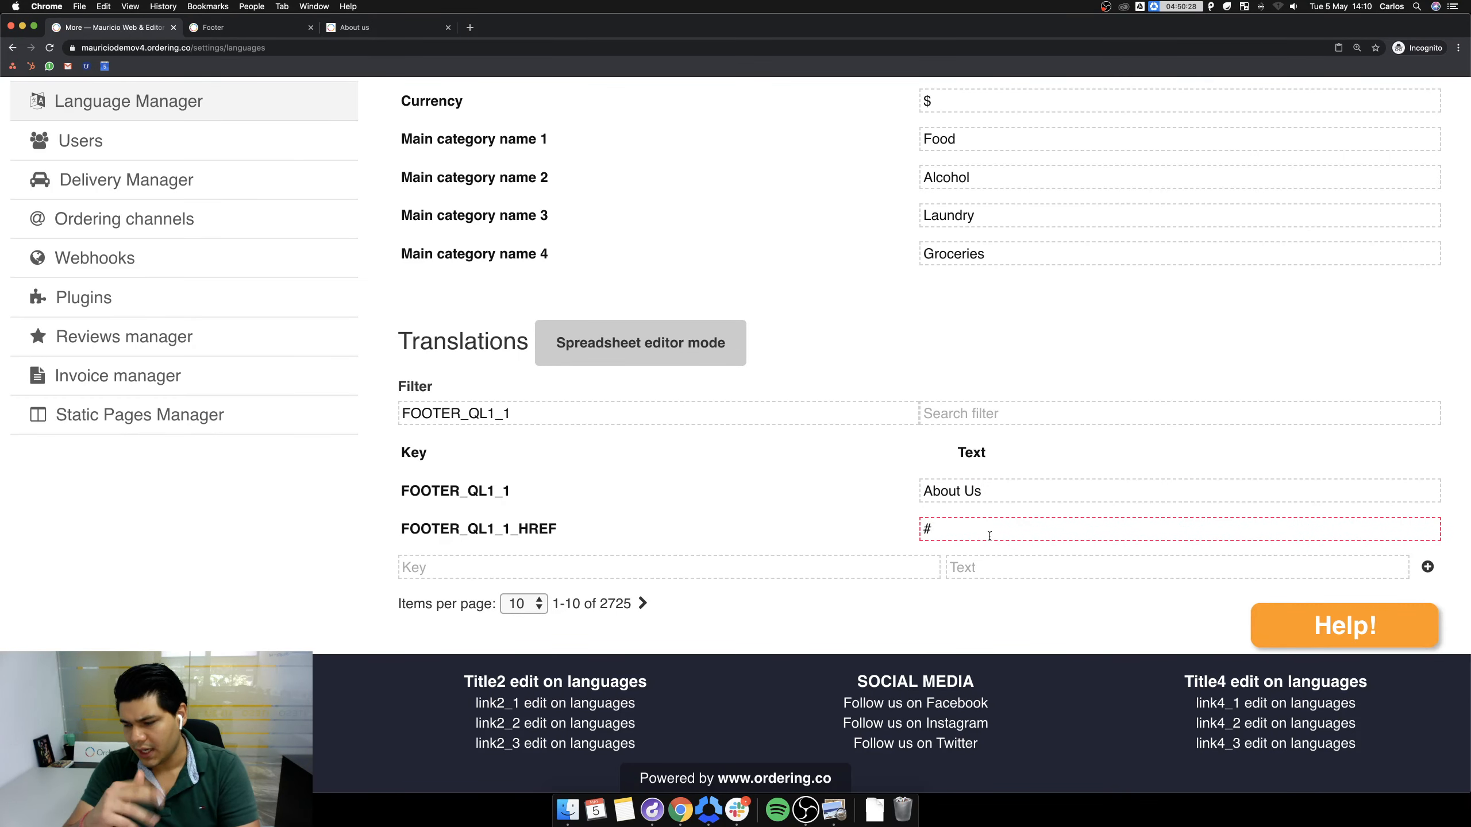
{"action": "key", "text": "super+a"}
{"action": "key", "text": "super+v"}
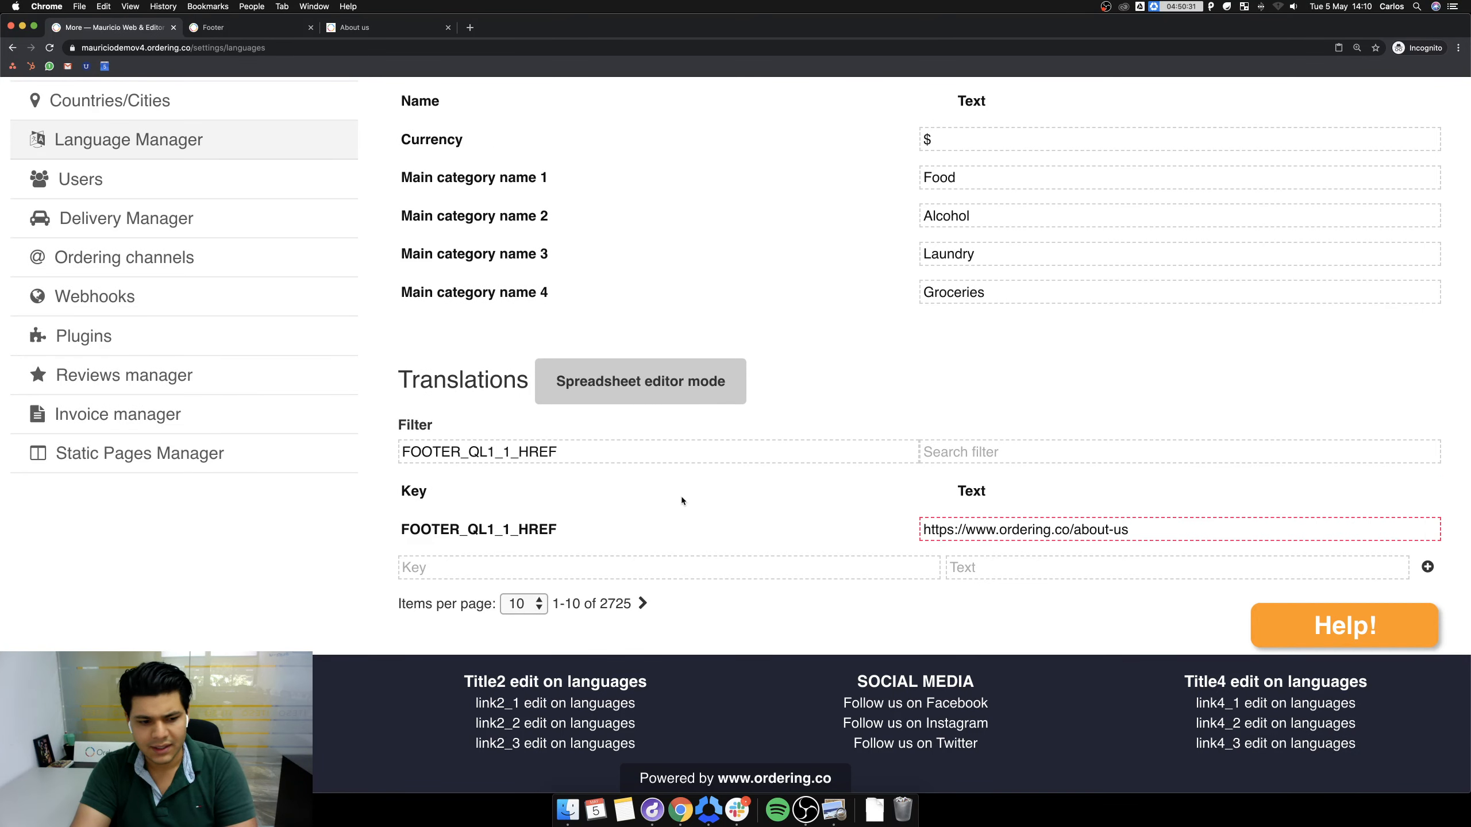
{"action": "left_click", "coordinate": [798, 613]}
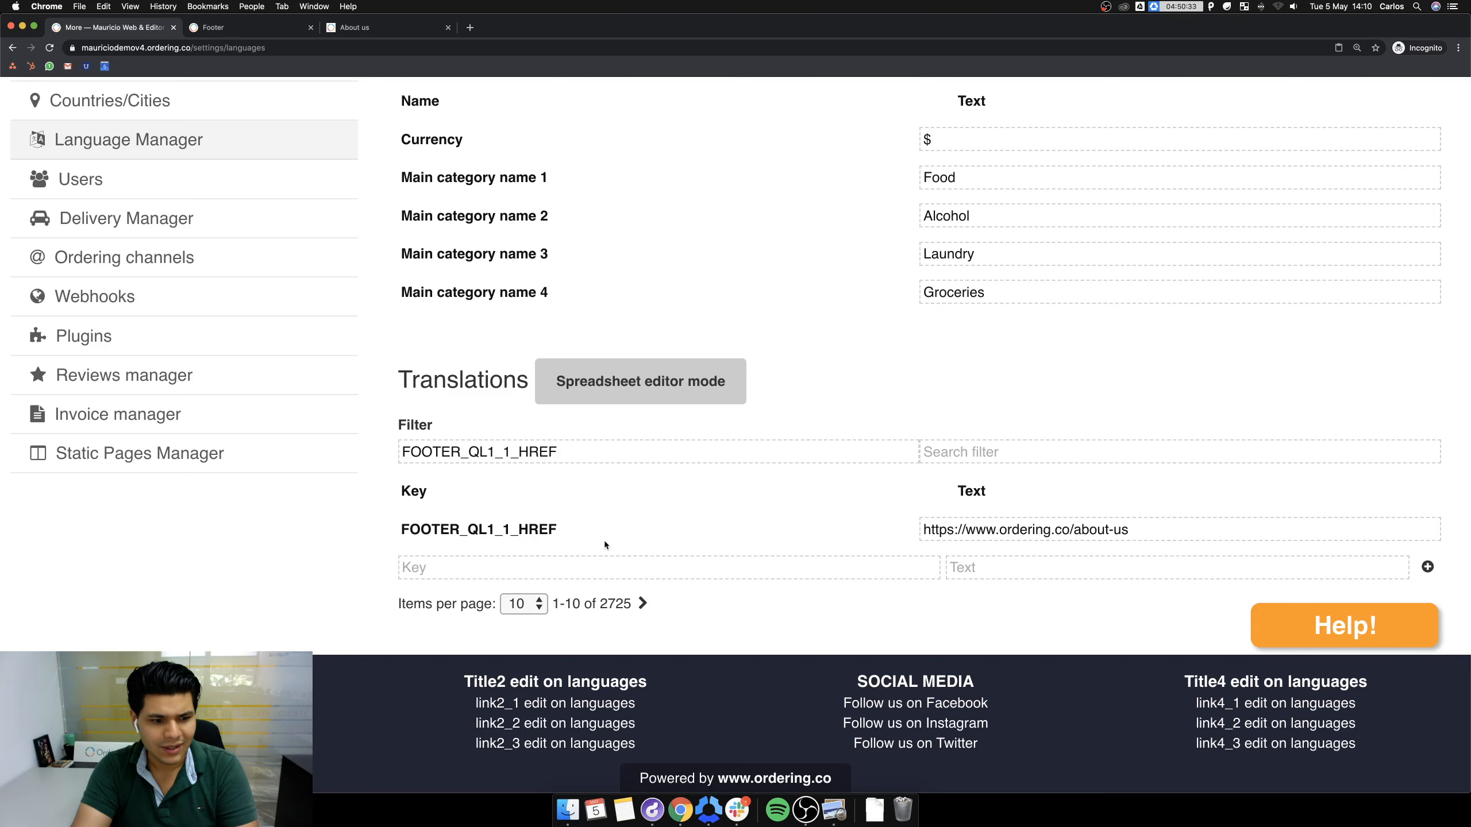
{"action": "scroll", "coordinate": [674, 570], "scroll_direction": "up", "scroll_amount": 3}
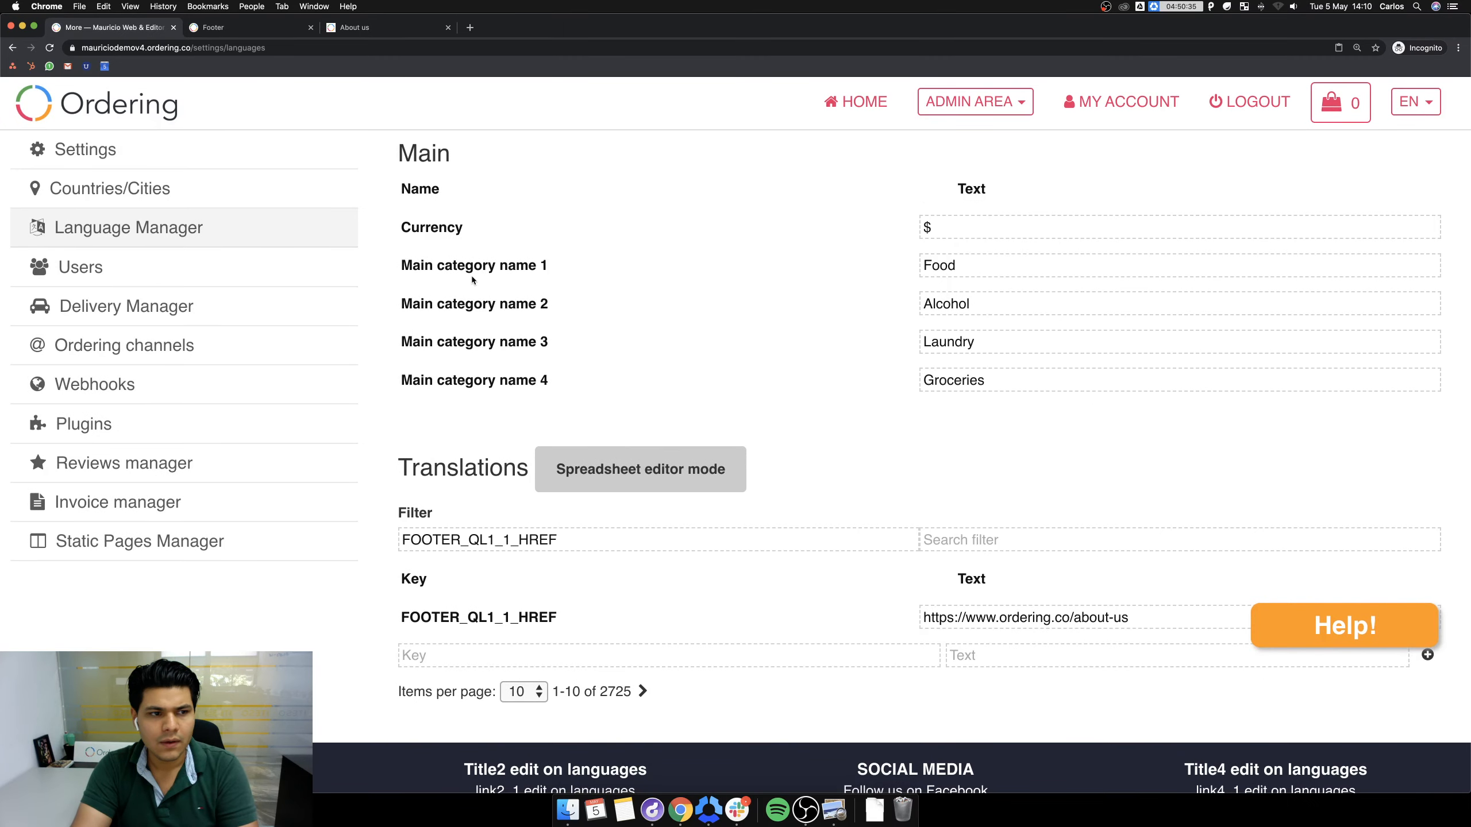
Empty the cache and hard-reload the storefront home page via developer tools, then close it.
{"action": "left_click", "coordinate": [855, 101]}
{"action": "scroll", "coordinate": [822, 342], "scroll_direction": "down", "scroll_amount": 10}
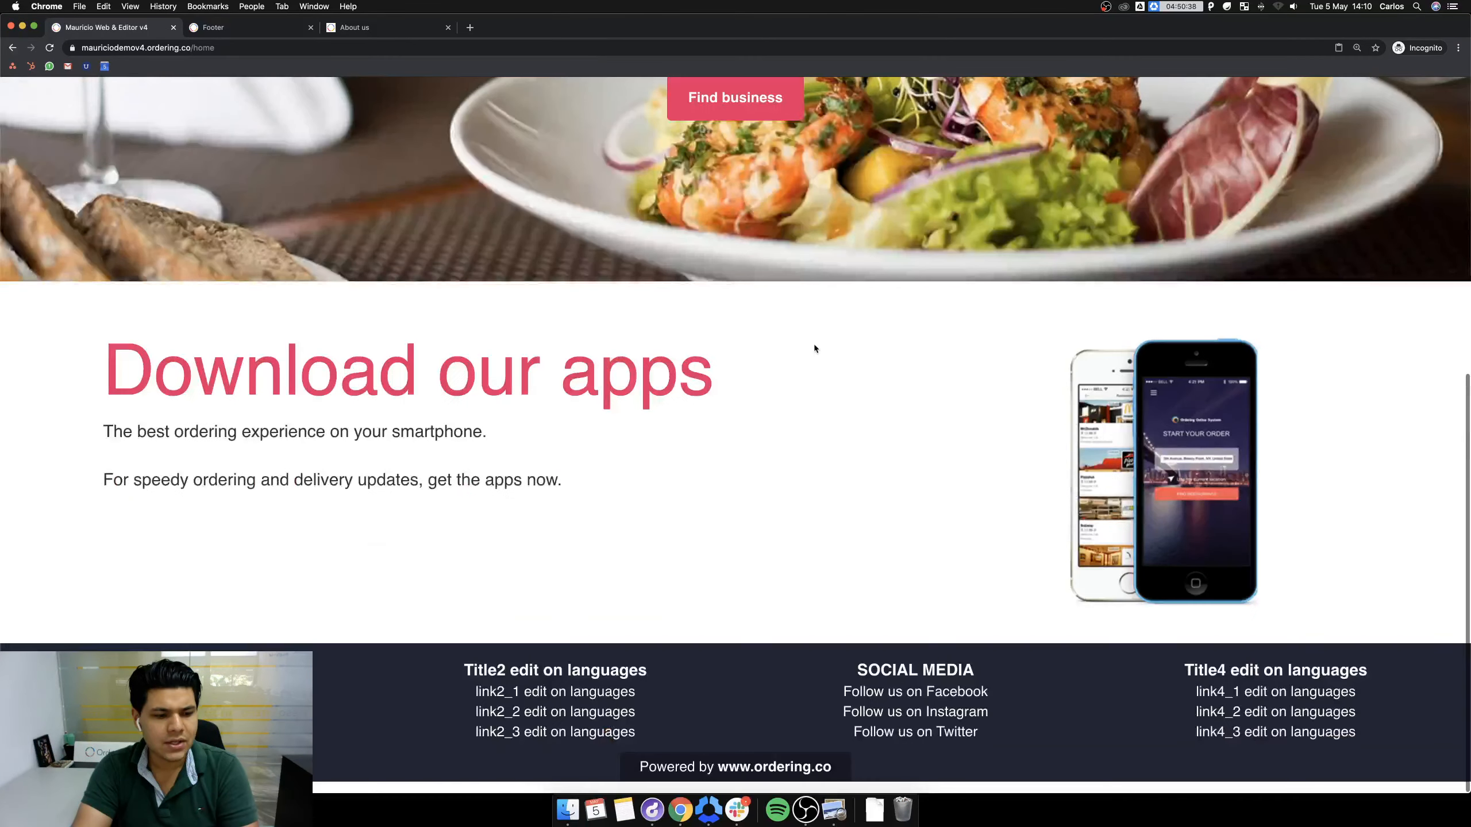
{"action": "right_click", "coordinate": [894, 314]}
{"action": "left_click", "coordinate": [930, 426]}
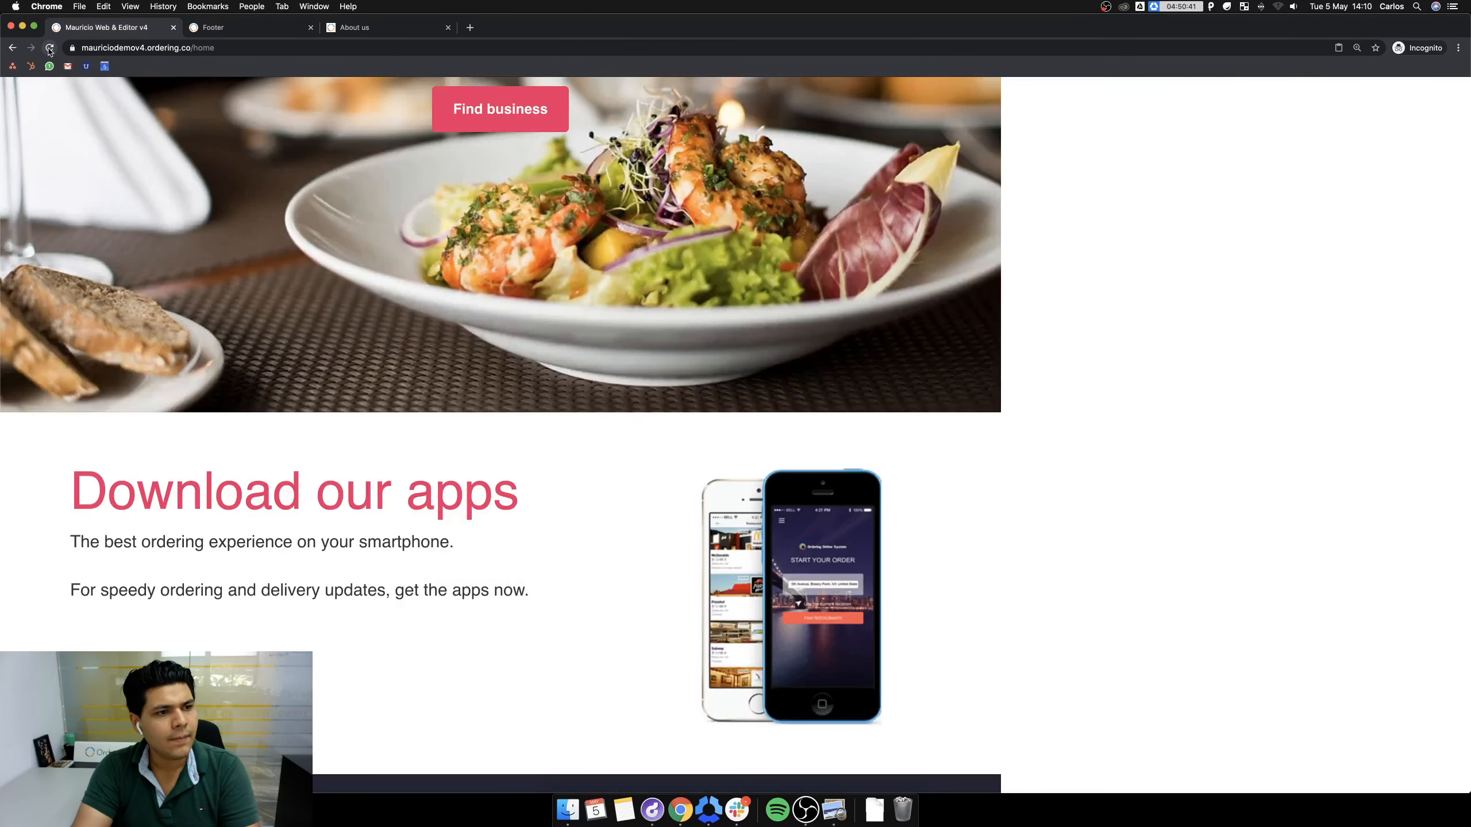
{"action": "right_click", "coordinate": [50, 49]}
{"action": "left_click", "coordinate": [108, 101]}
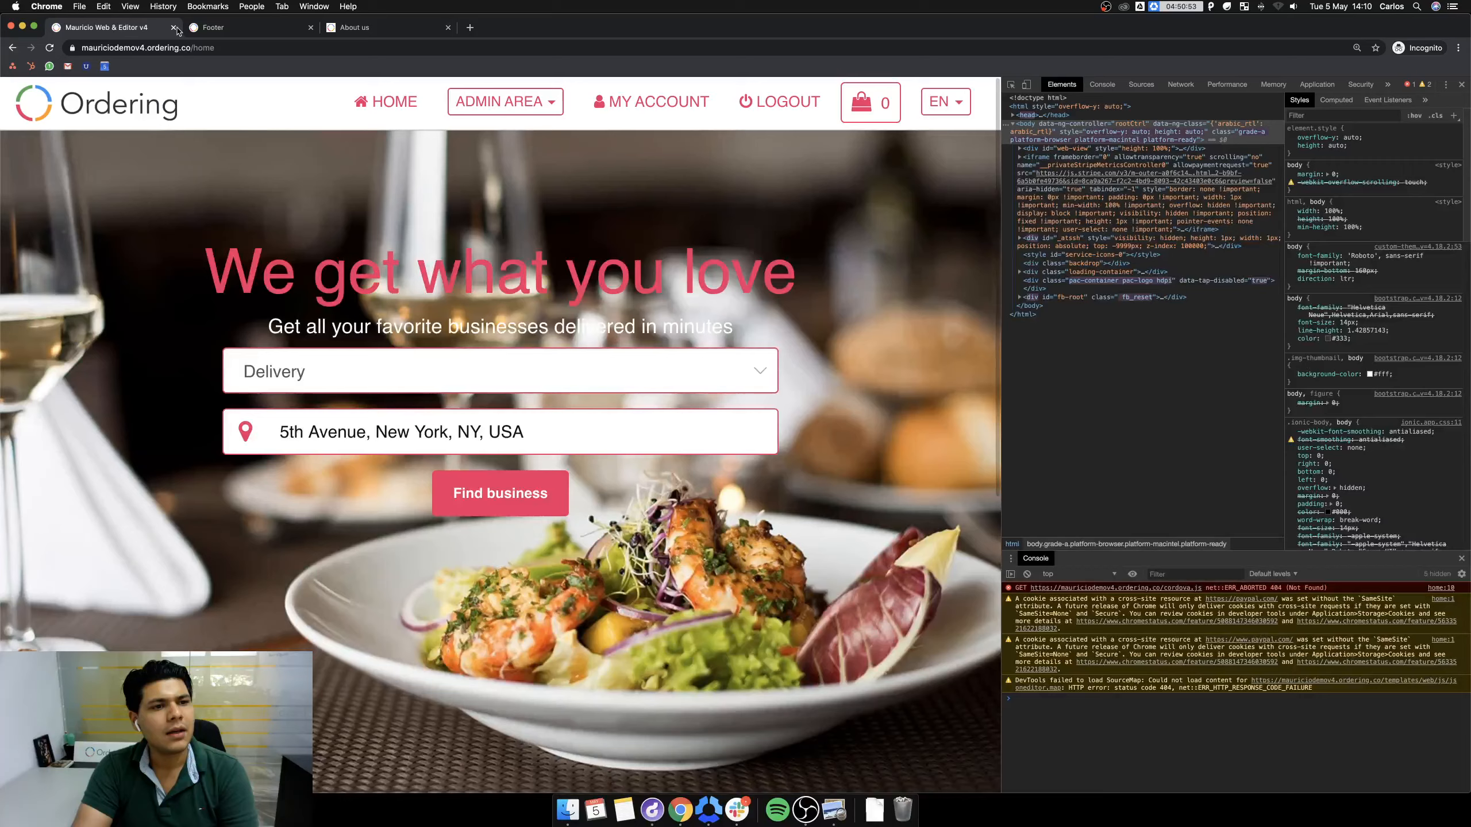
{"action": "key", "text": "super+w"}
{"action": "key", "text": "super+w"}
{"action": "key", "text": "super+w"}
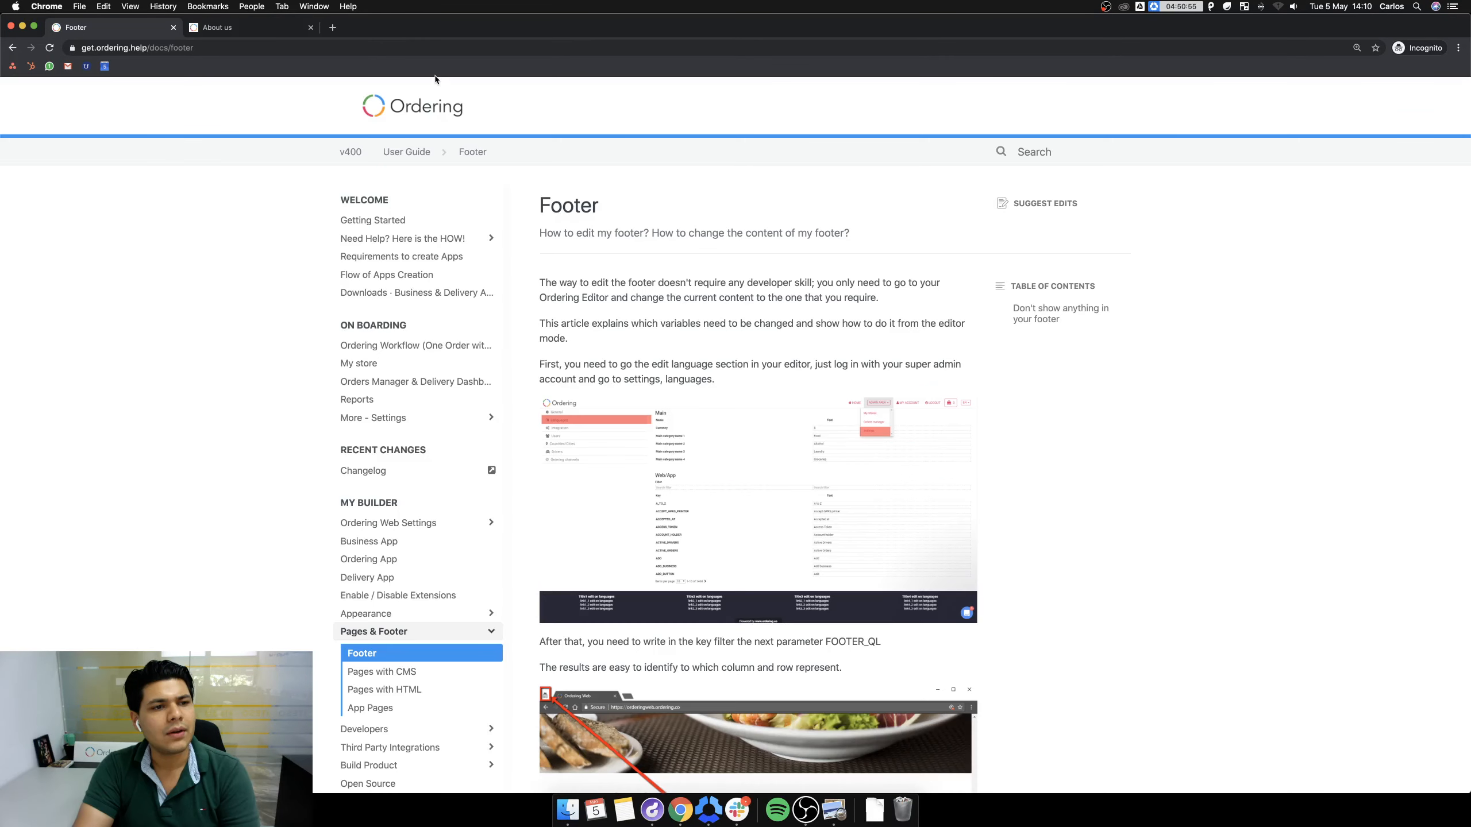
Open a maximised incognito window from the Dock and load the demo v4 storefront address.
{"action": "left_click", "coordinate": [872, 273]}
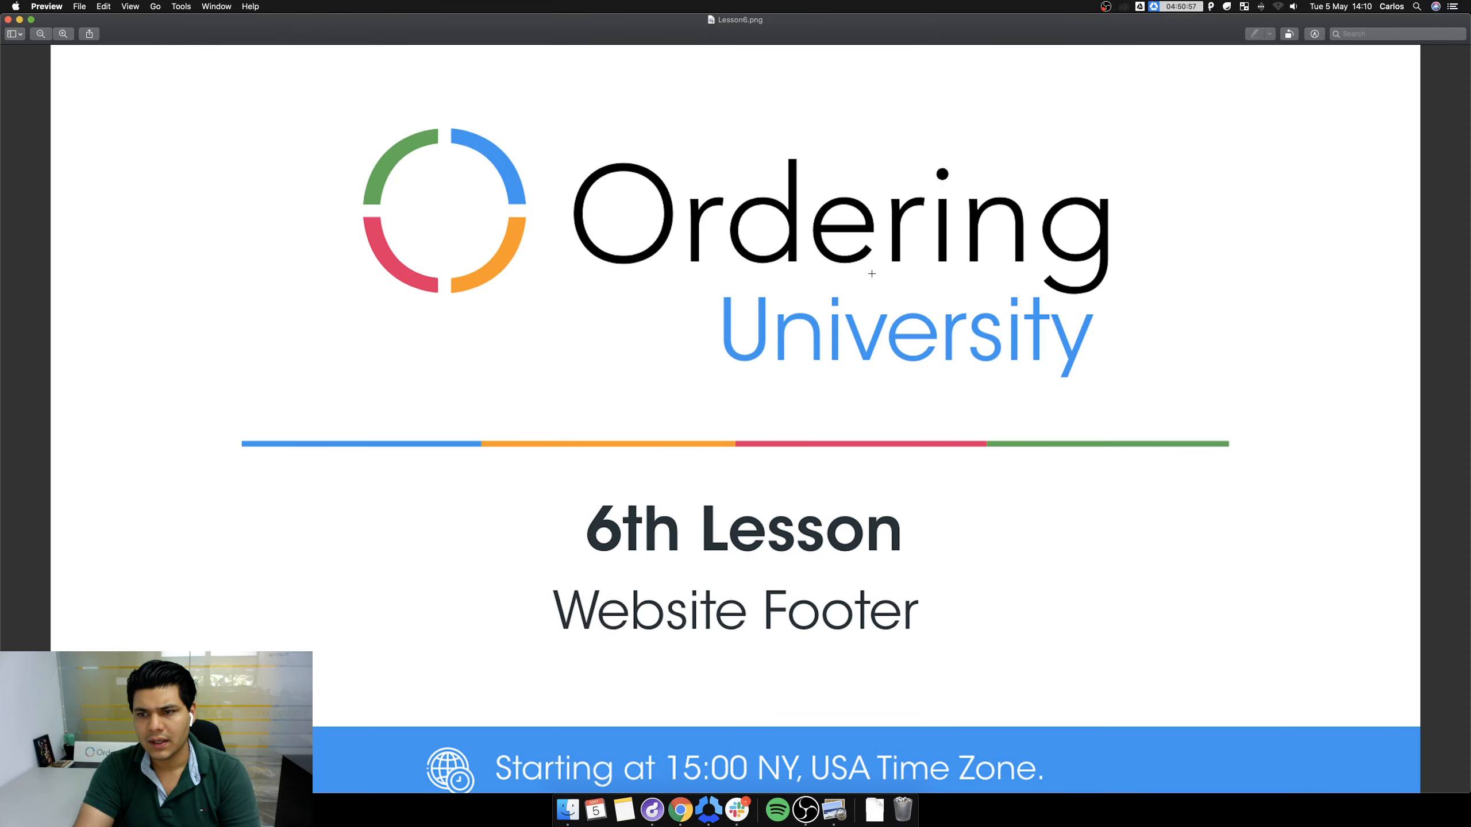
{"action": "right_click", "coordinate": [689, 814]}
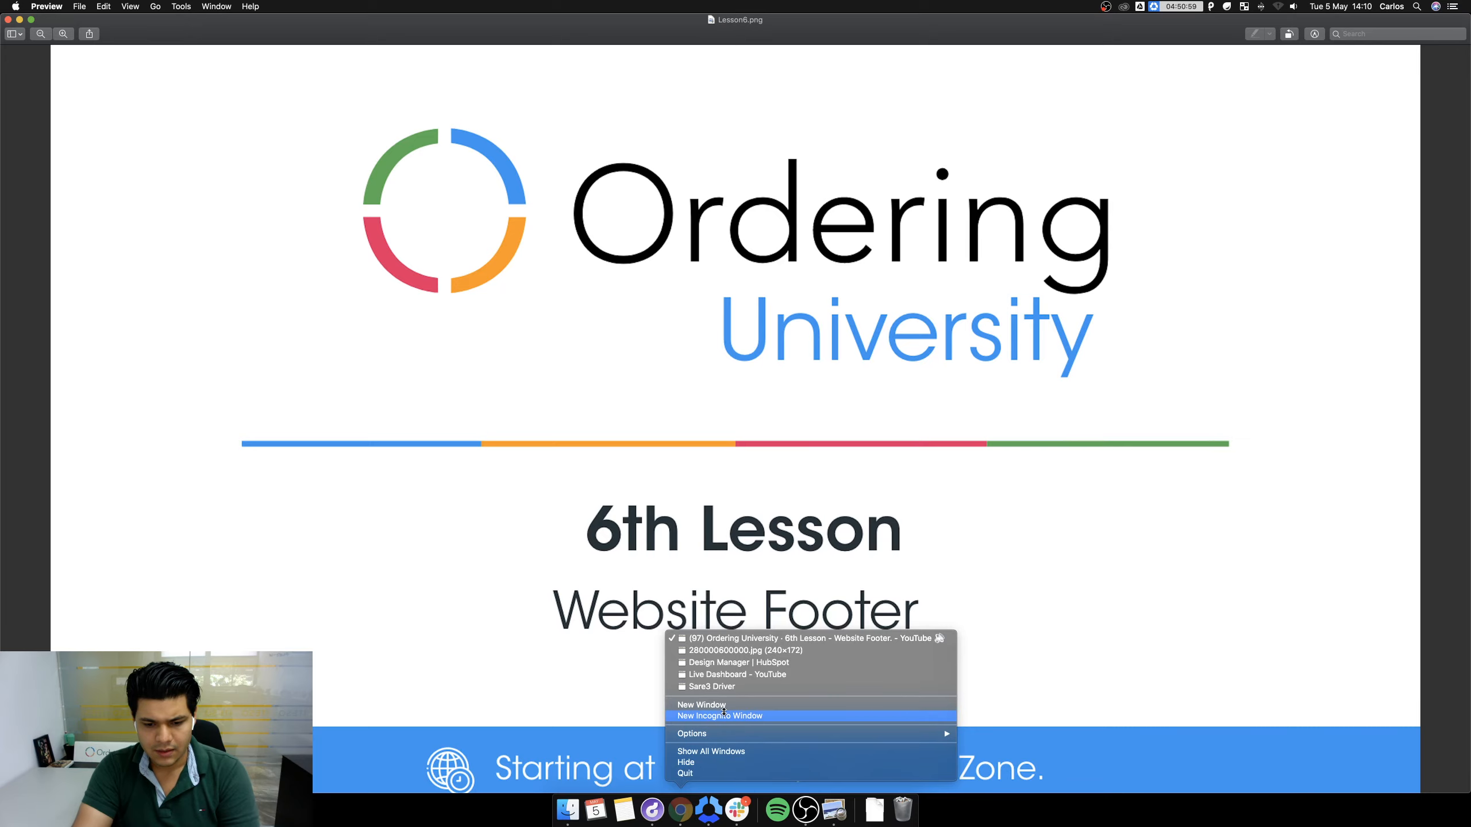
{"action": "left_click", "coordinate": [723, 714]}
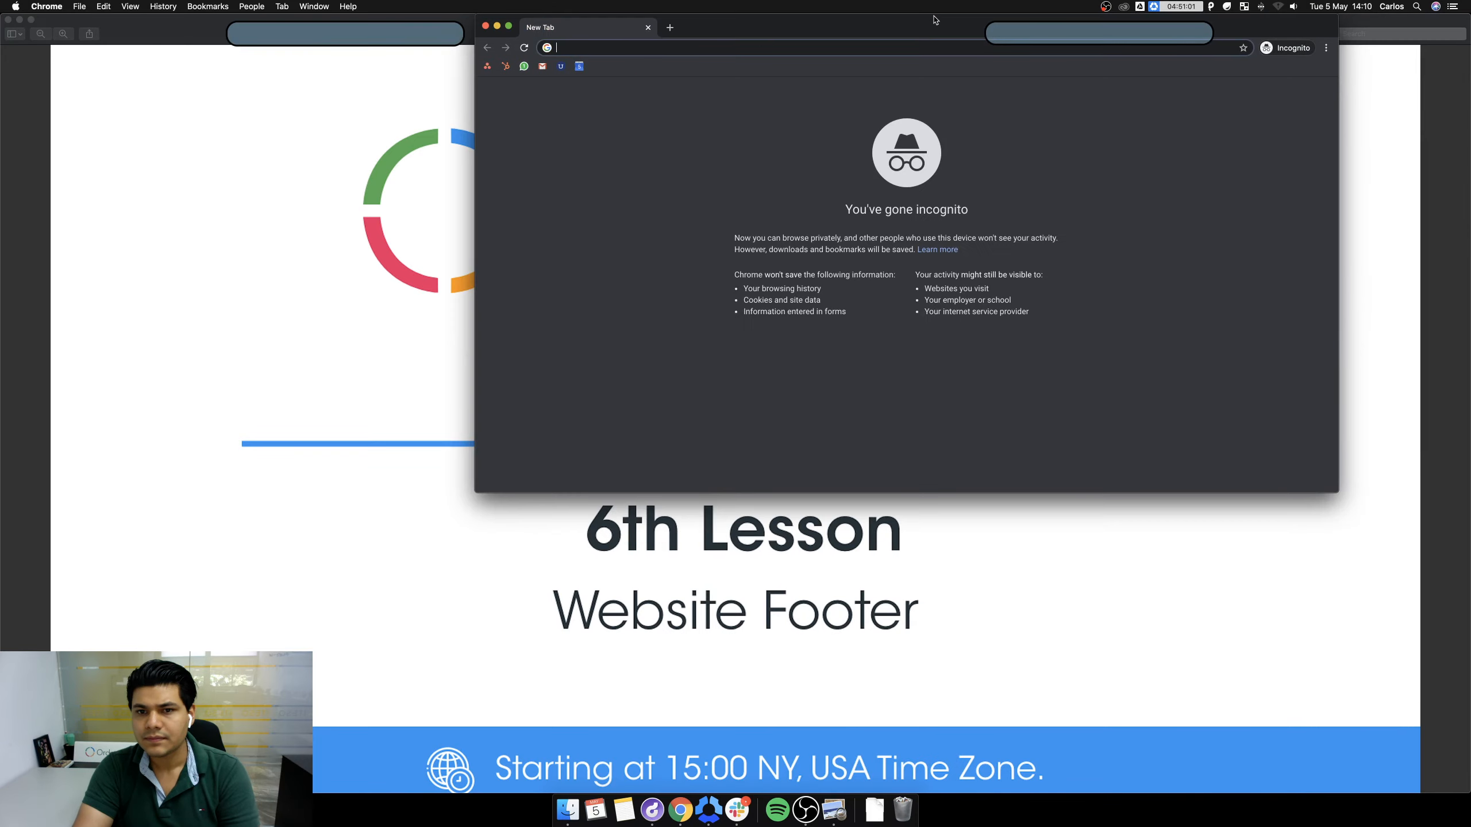
{"action": "double_click", "coordinate": [935, 20]}
{"action": "type", "text": "mauriciodemov4.ordering.co"}
{"action": "key", "text": "Return"}
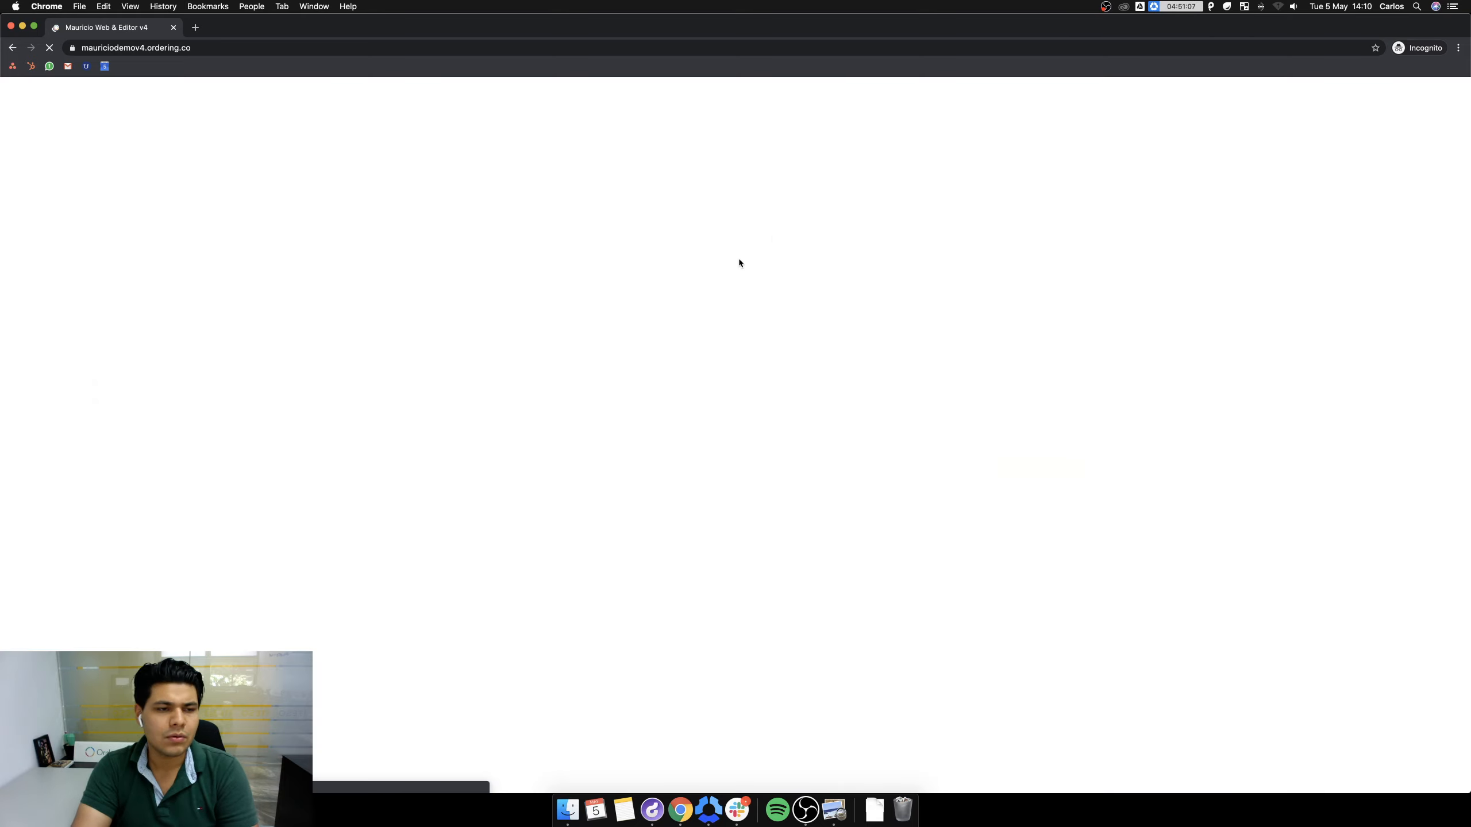
Zoom the storefront to 150%, test the footer About Us link, then return to the storefront.
{"action": "scroll", "coordinate": [737, 271], "scroll_direction": "down", "scroll_amount": 5}
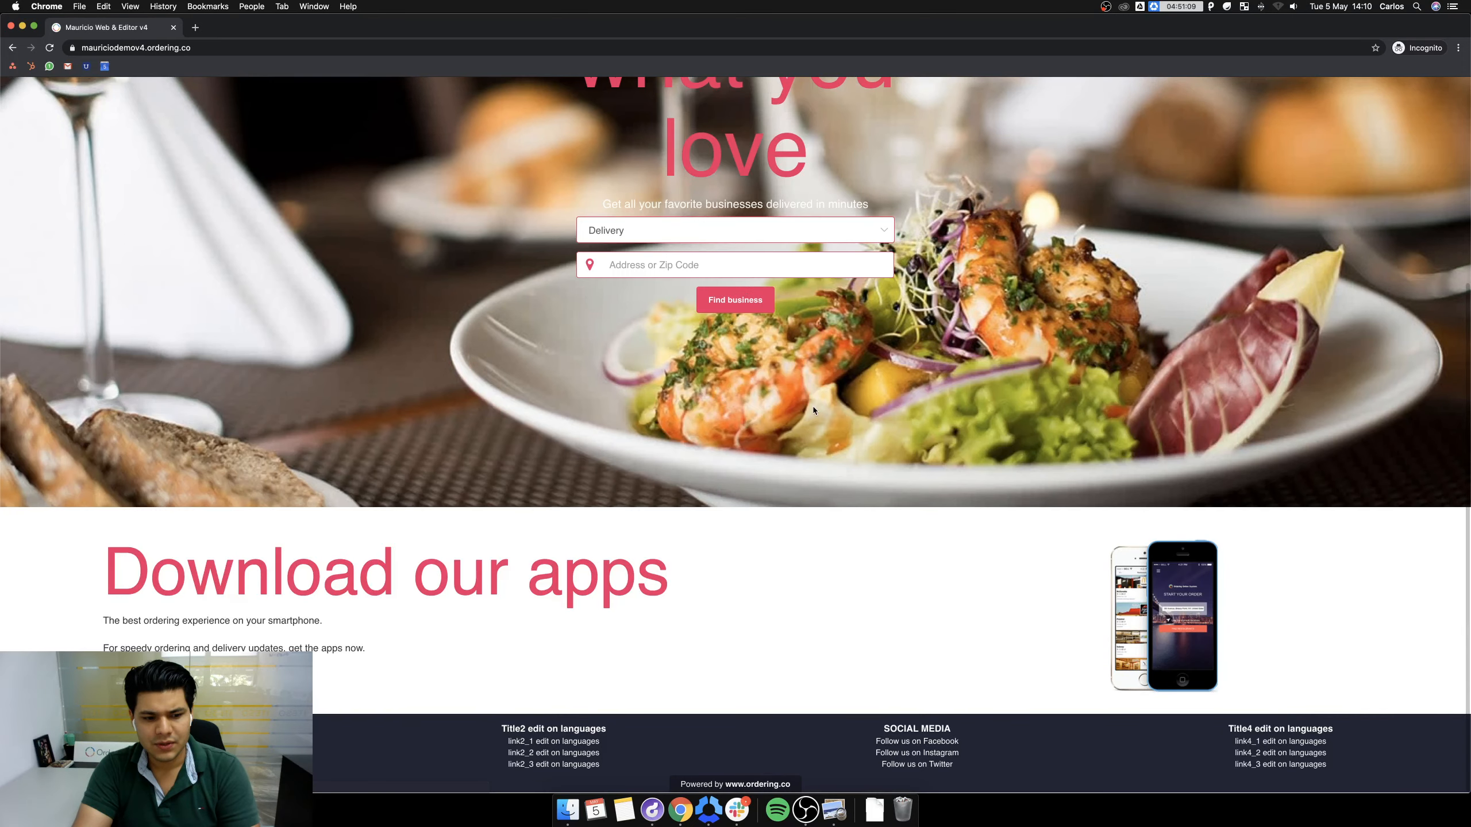
{"action": "key", "text": "super+equal"}
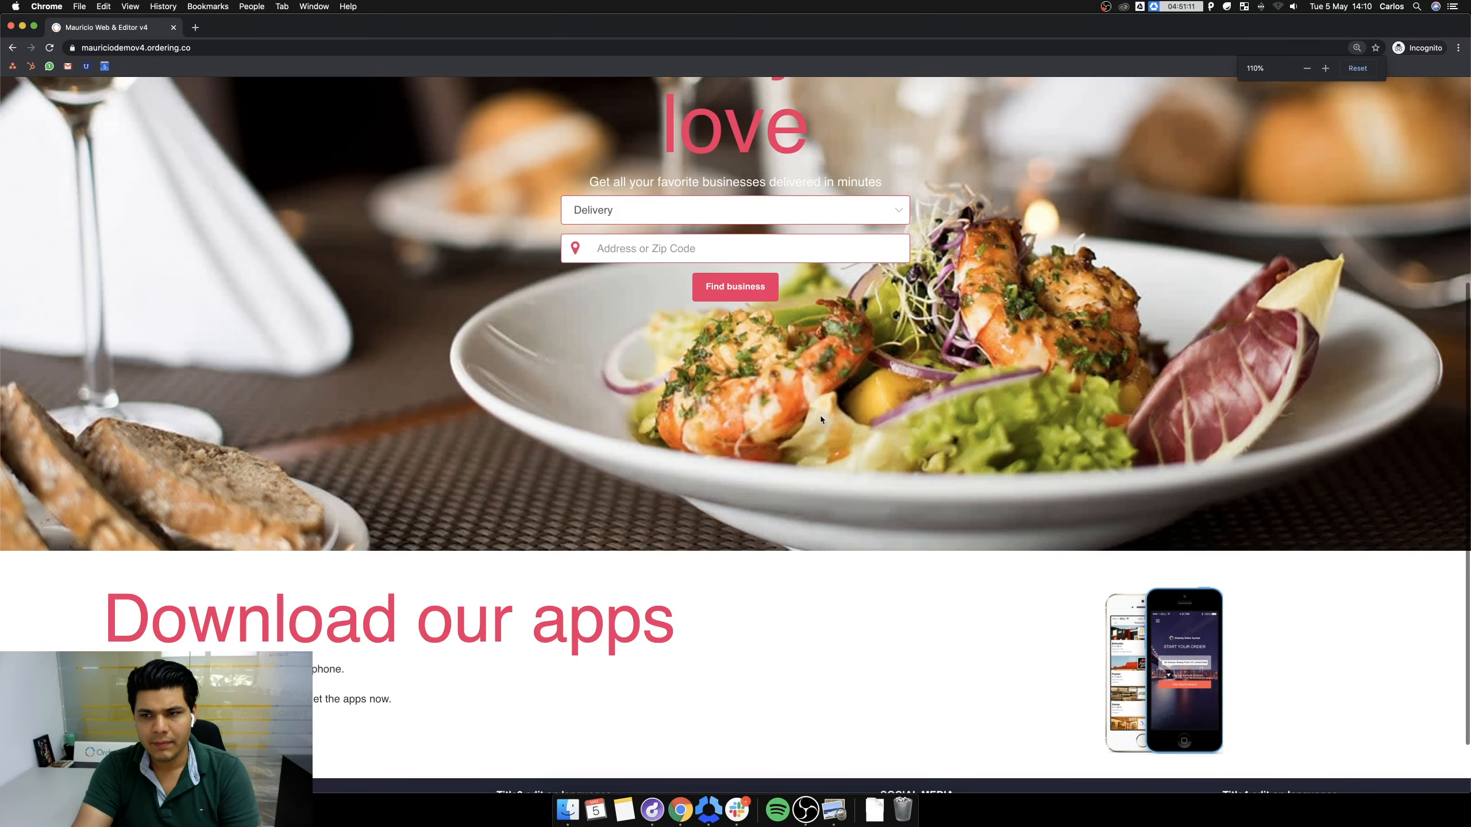
{"action": "key", "text": "super+equal"}
{"action": "key", "text": "super+equal"}
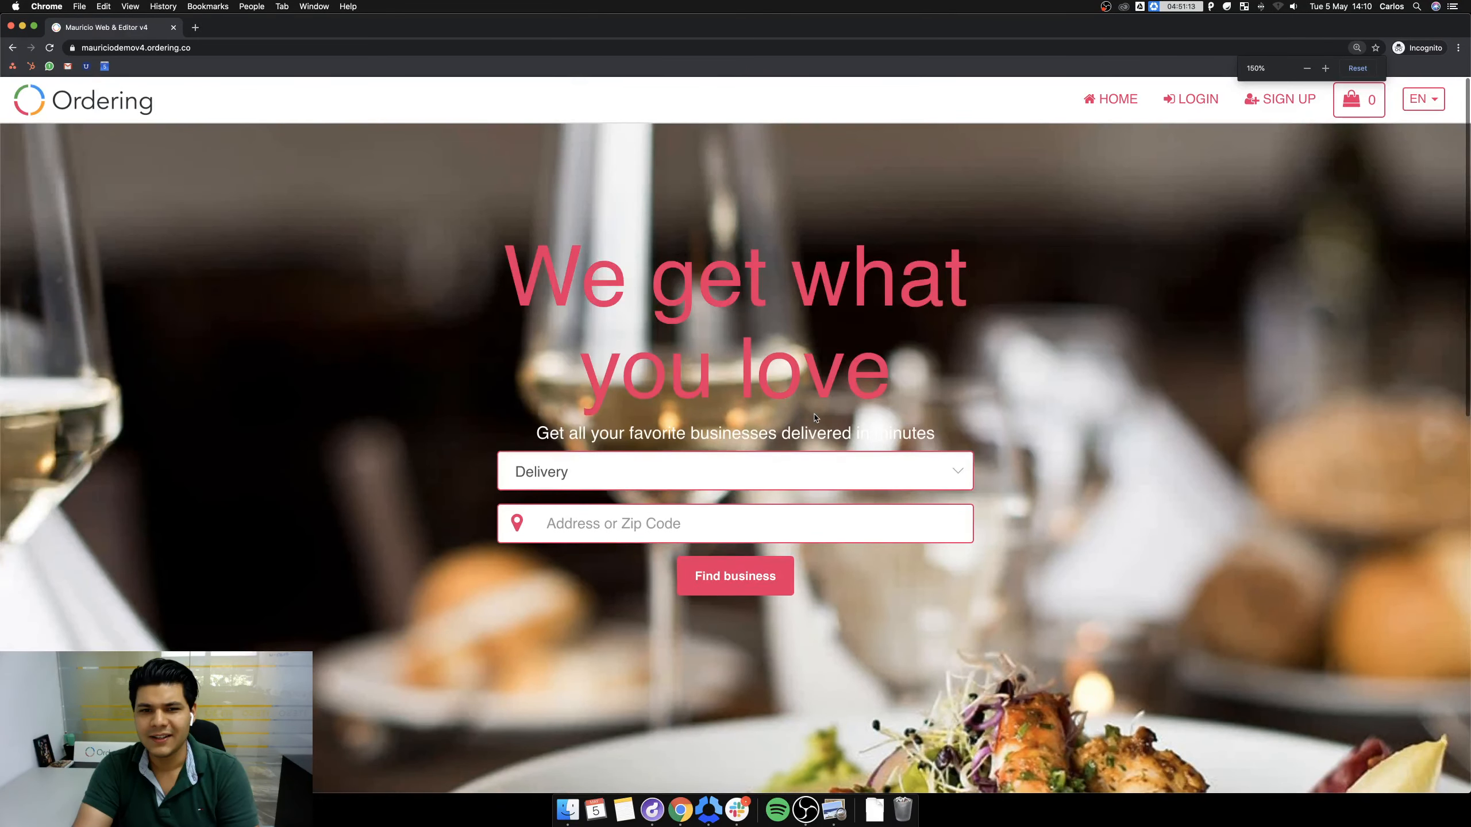
{"action": "scroll", "coordinate": [483, 580], "scroll_direction": "down", "scroll_amount": 10}
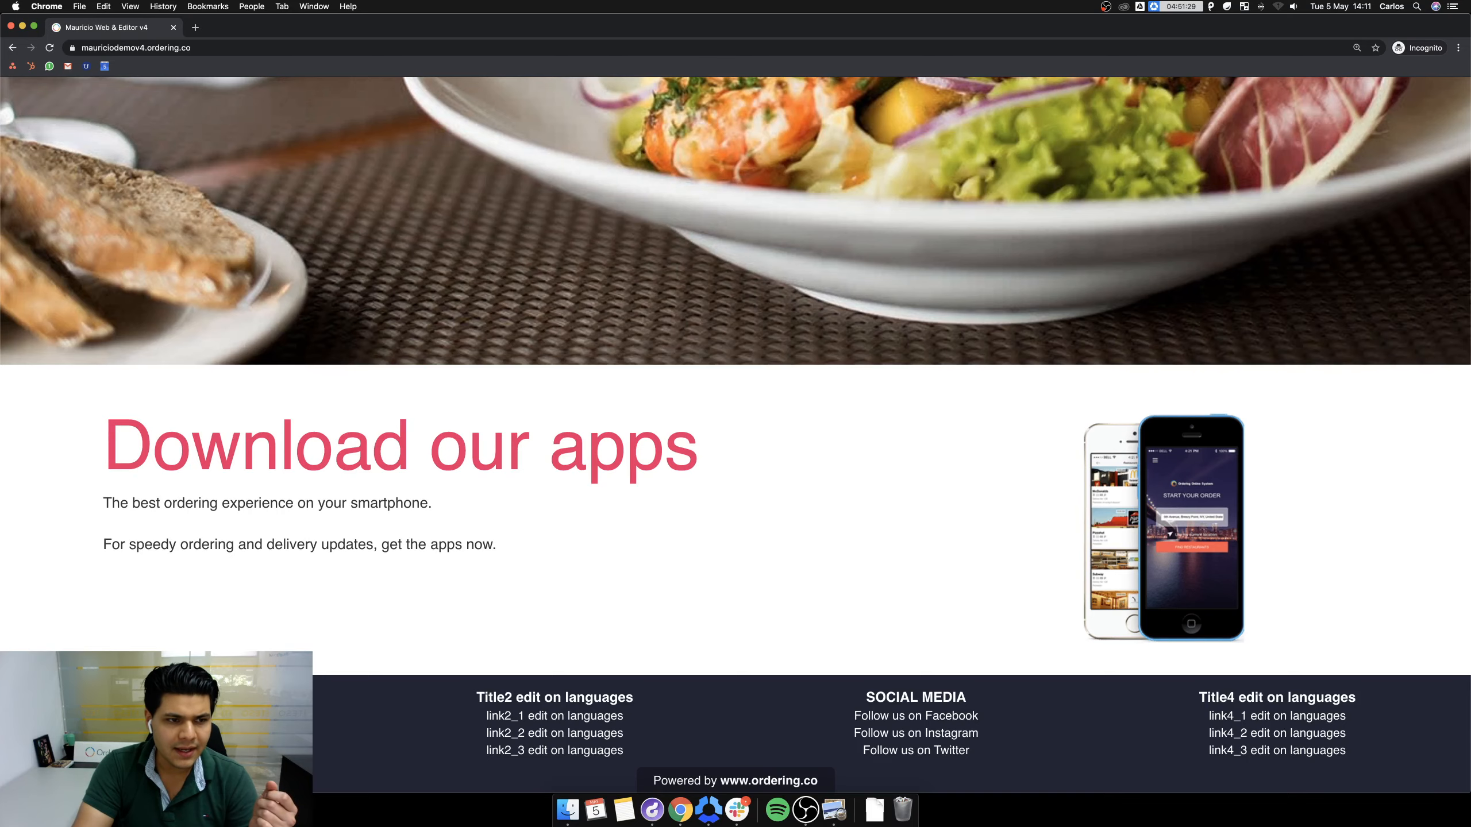
{"action": "left_click", "coordinate": [194, 716]}
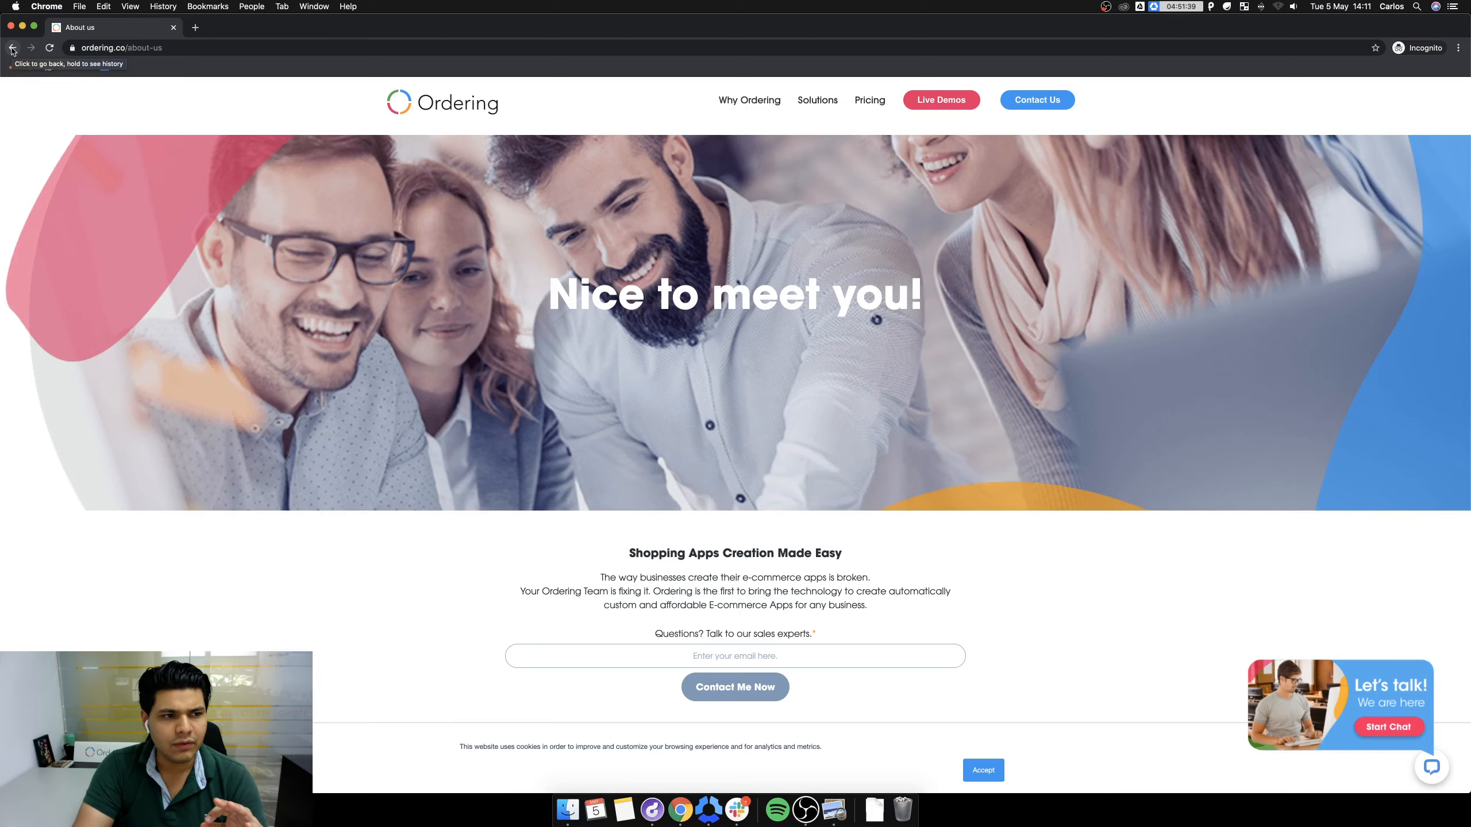
{"action": "left_click", "coordinate": [11, 49]}
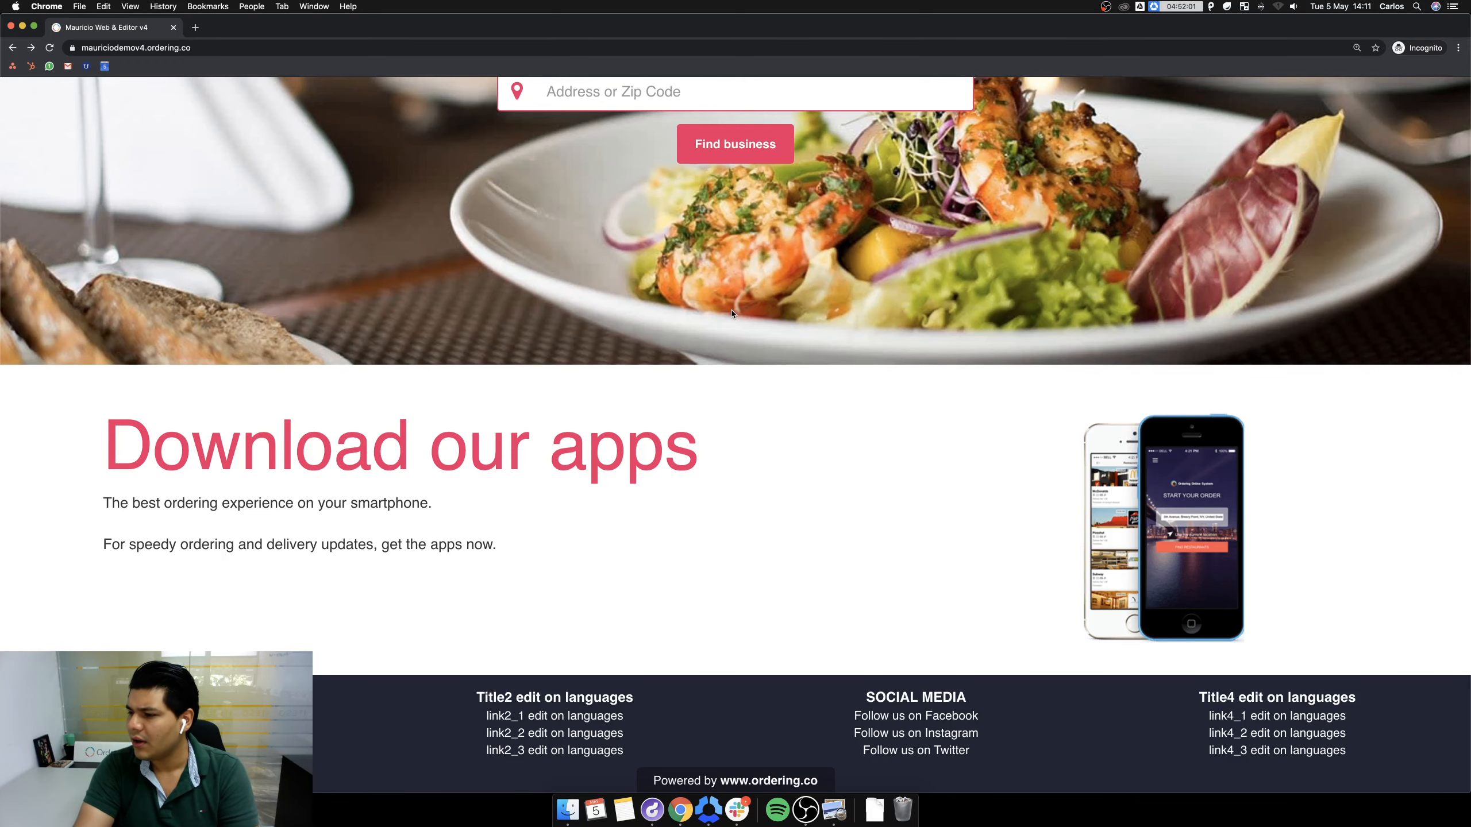
Scroll the refreshed storefront to check the footer's new Ordering Website column and About U link.
{"action": "scroll", "coordinate": [742, 419], "scroll_direction": "up", "scroll_amount": 8}
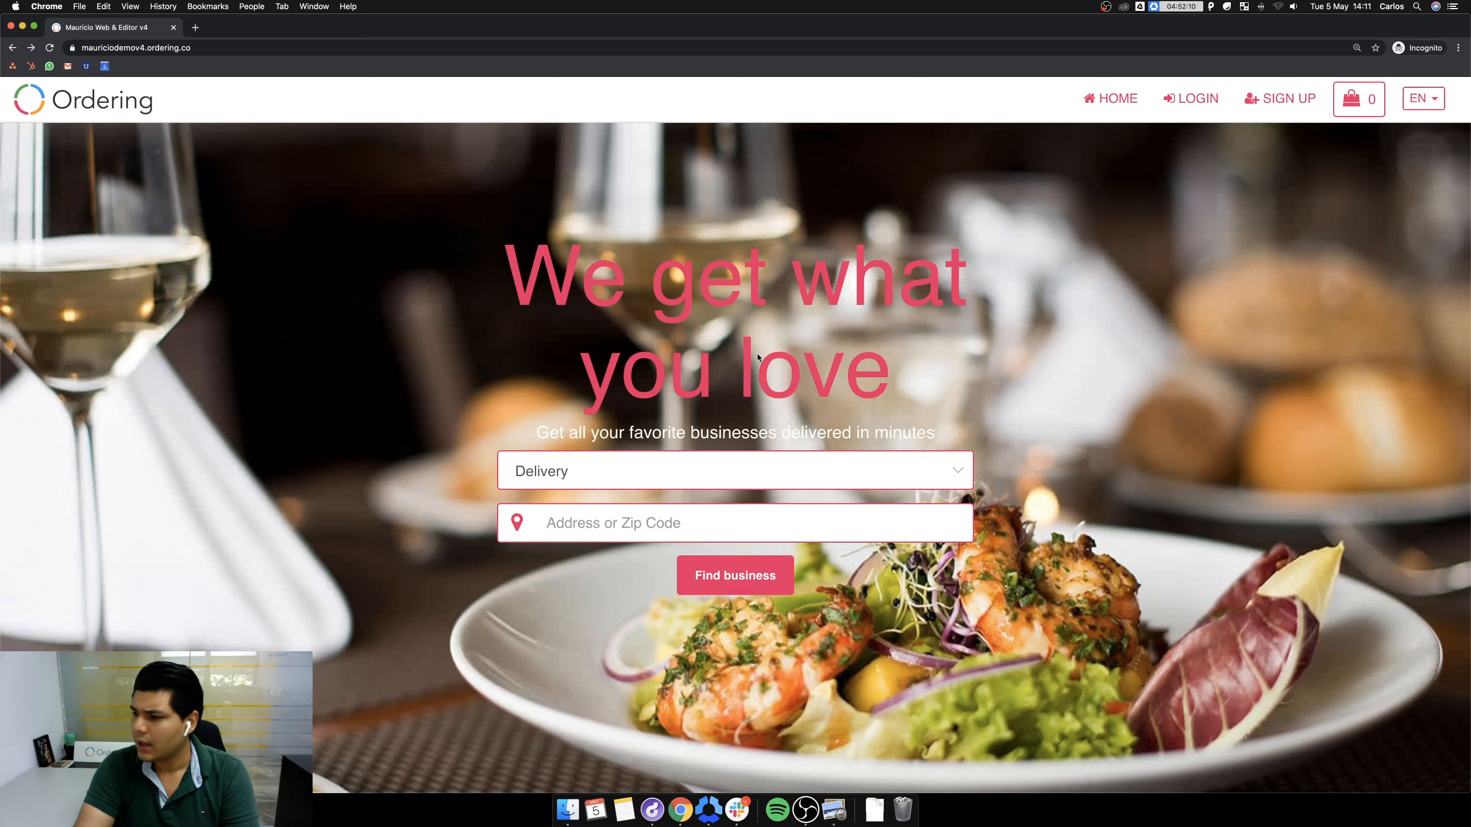
{"action": "scroll", "coordinate": [757, 356], "scroll_direction": "down", "scroll_amount": 10}
{"action": "scroll", "coordinate": [752, 355], "scroll_direction": "up", "scroll_amount": 10}
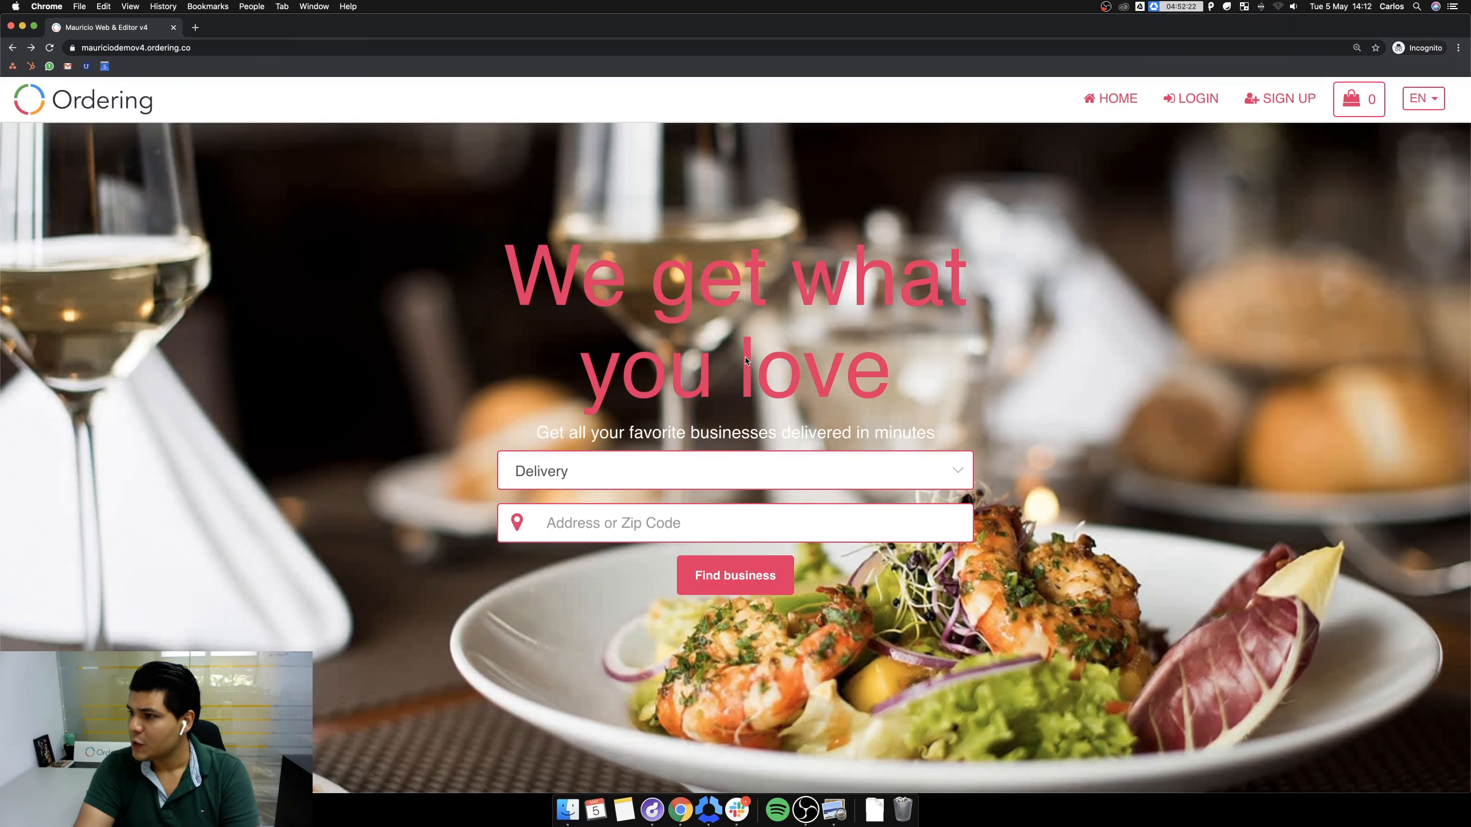
{"action": "scroll", "coordinate": [729, 350], "scroll_direction": "down", "scroll_amount": 5}
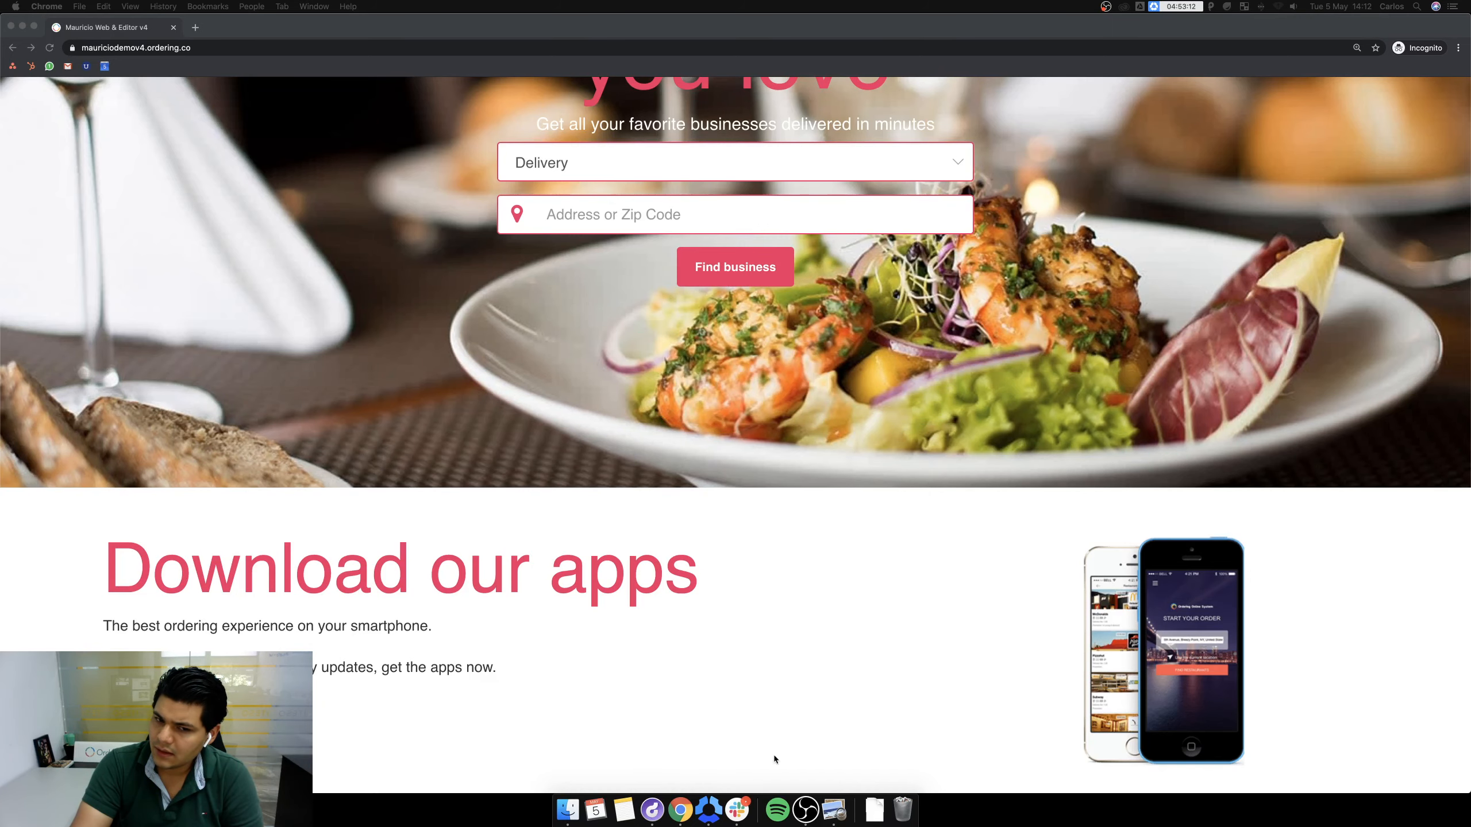
{"action": "scroll", "coordinate": [773, 755], "scroll_direction": "down", "scroll_amount": 5}
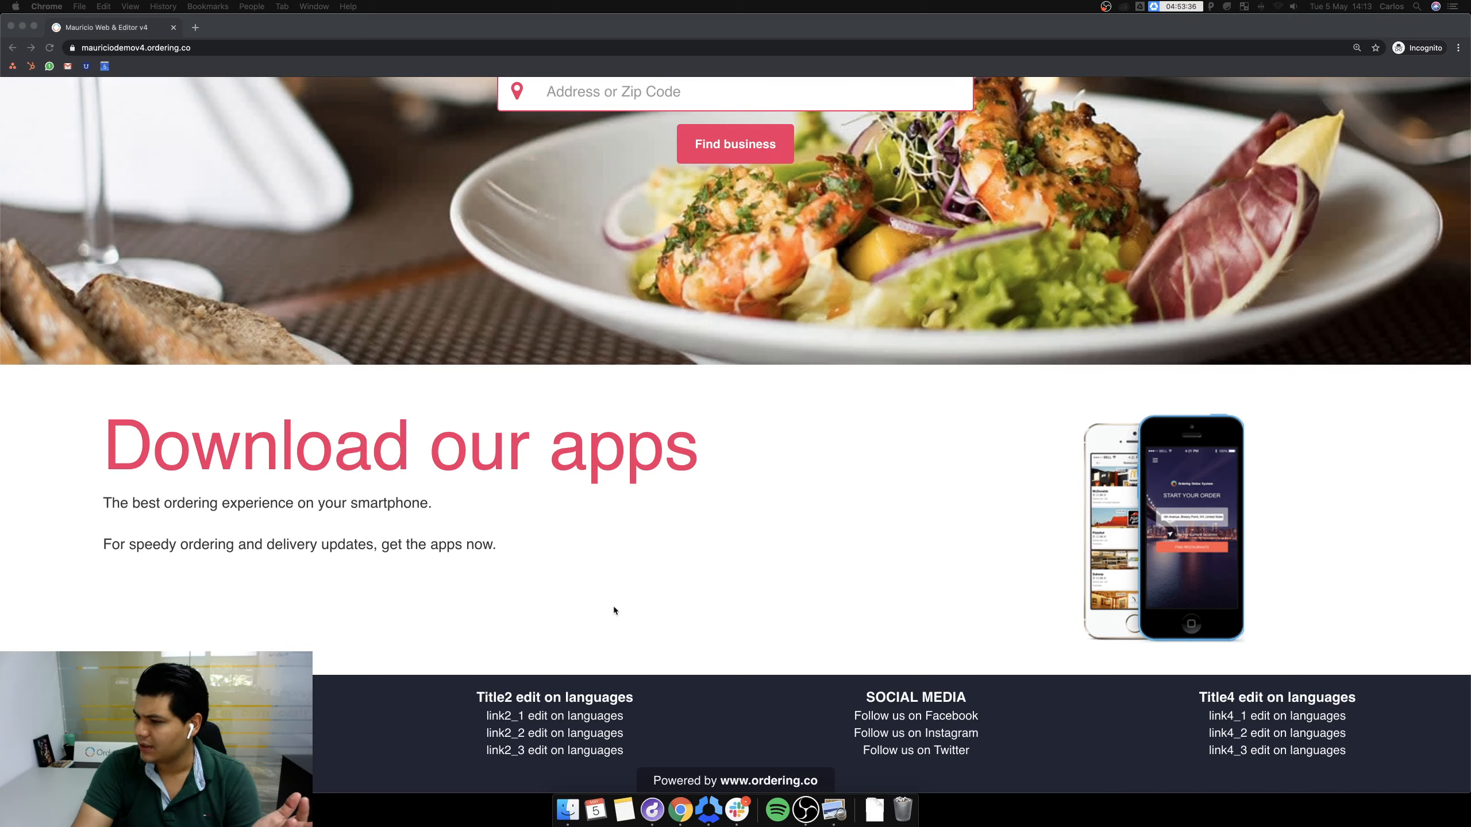
{"action": "left_click", "coordinate": [717, 524]}
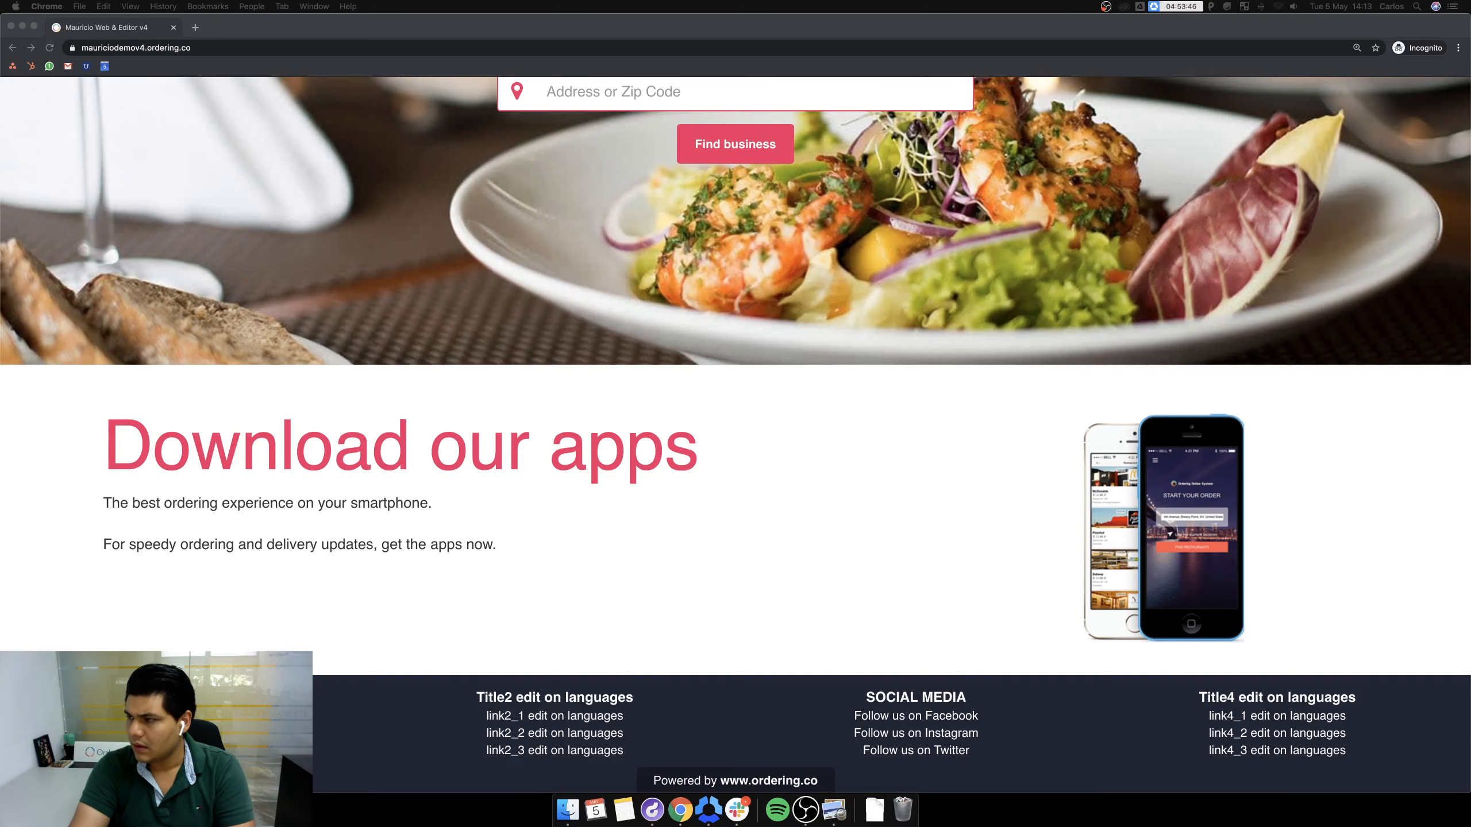
{"action": "key", "text": "ctrl+Up"}
{"action": "key", "text": "ctrl+Up"}
{"action": "left_click", "coordinate": [761, 391]}
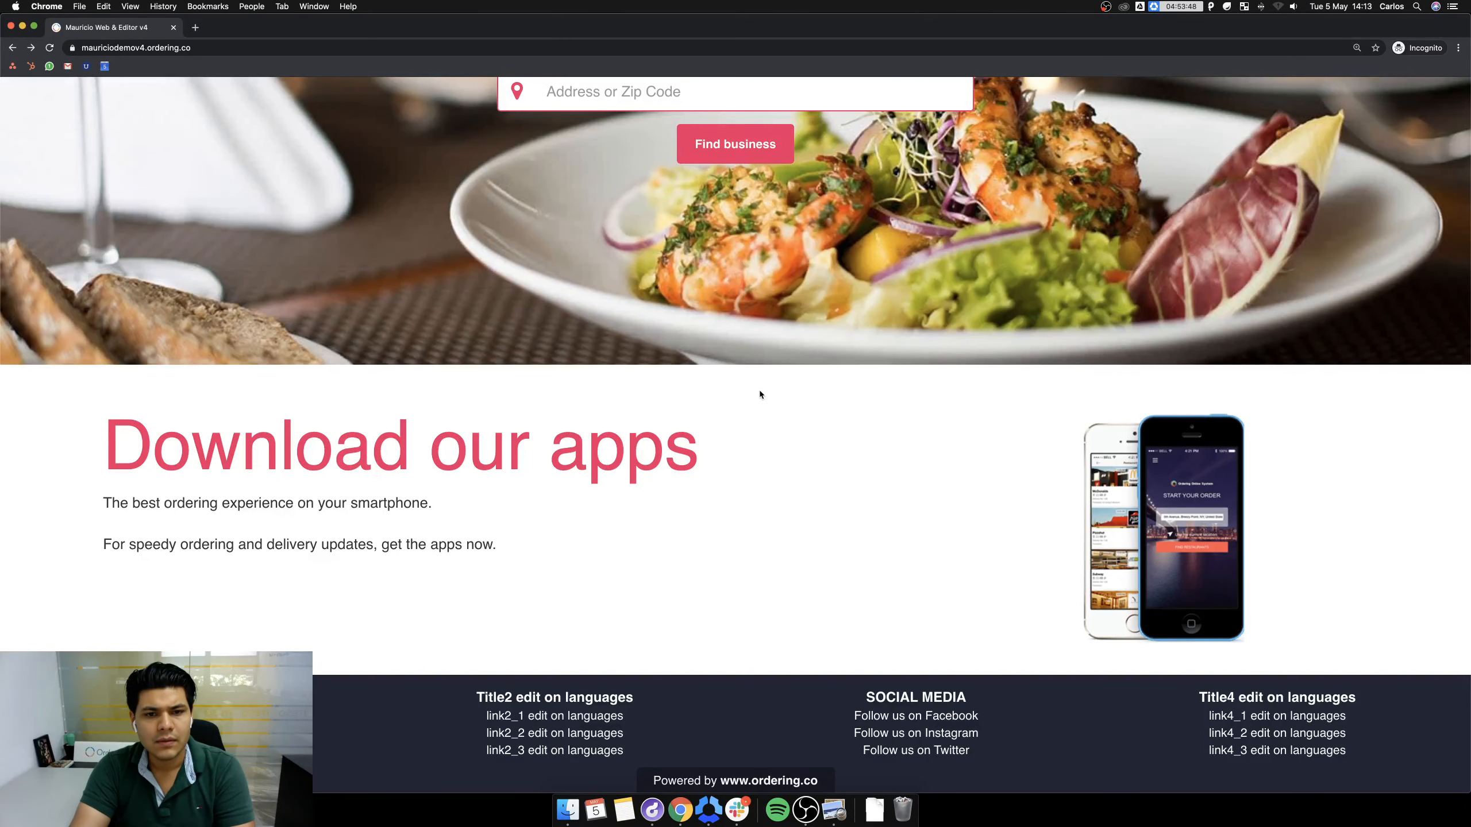
{"action": "scroll", "coordinate": [761, 391], "scroll_direction": "up", "scroll_amount": 10}
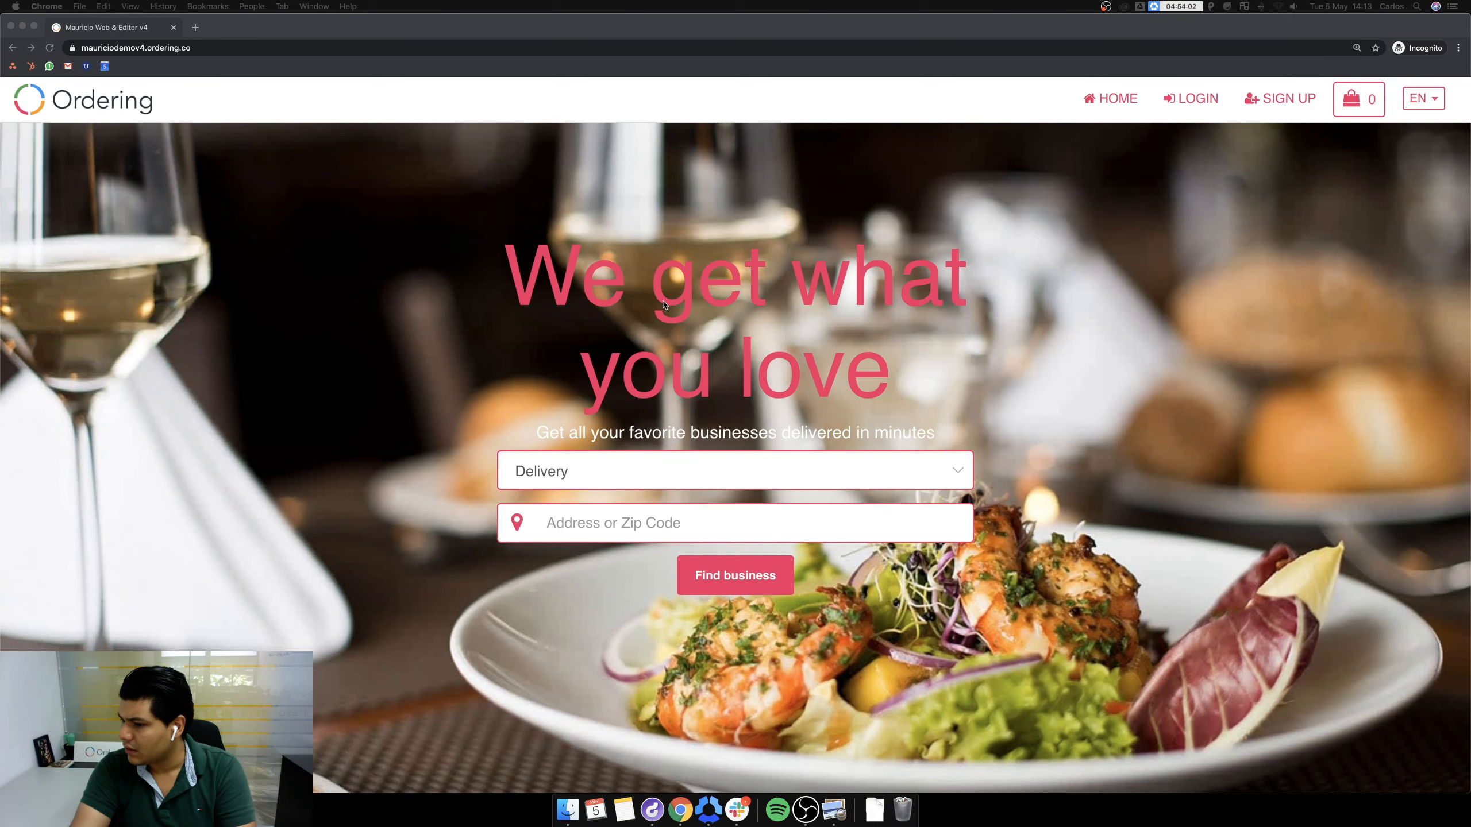
{"action": "scroll", "coordinate": [340, 570], "scroll_direction": "down", "scroll_amount": 8}
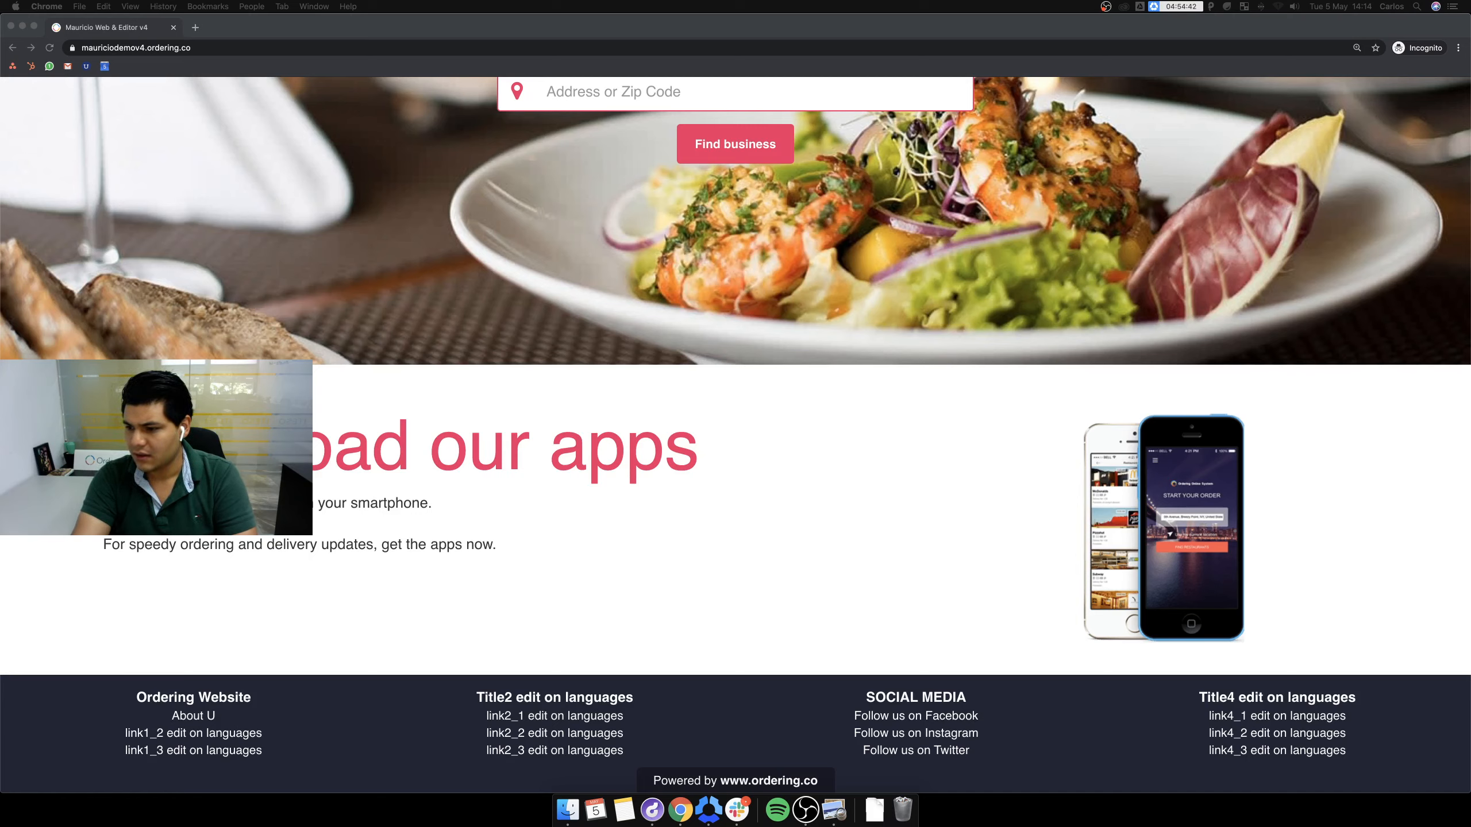
{"action": "key", "text": "XF86AudioRaiseVolume"}
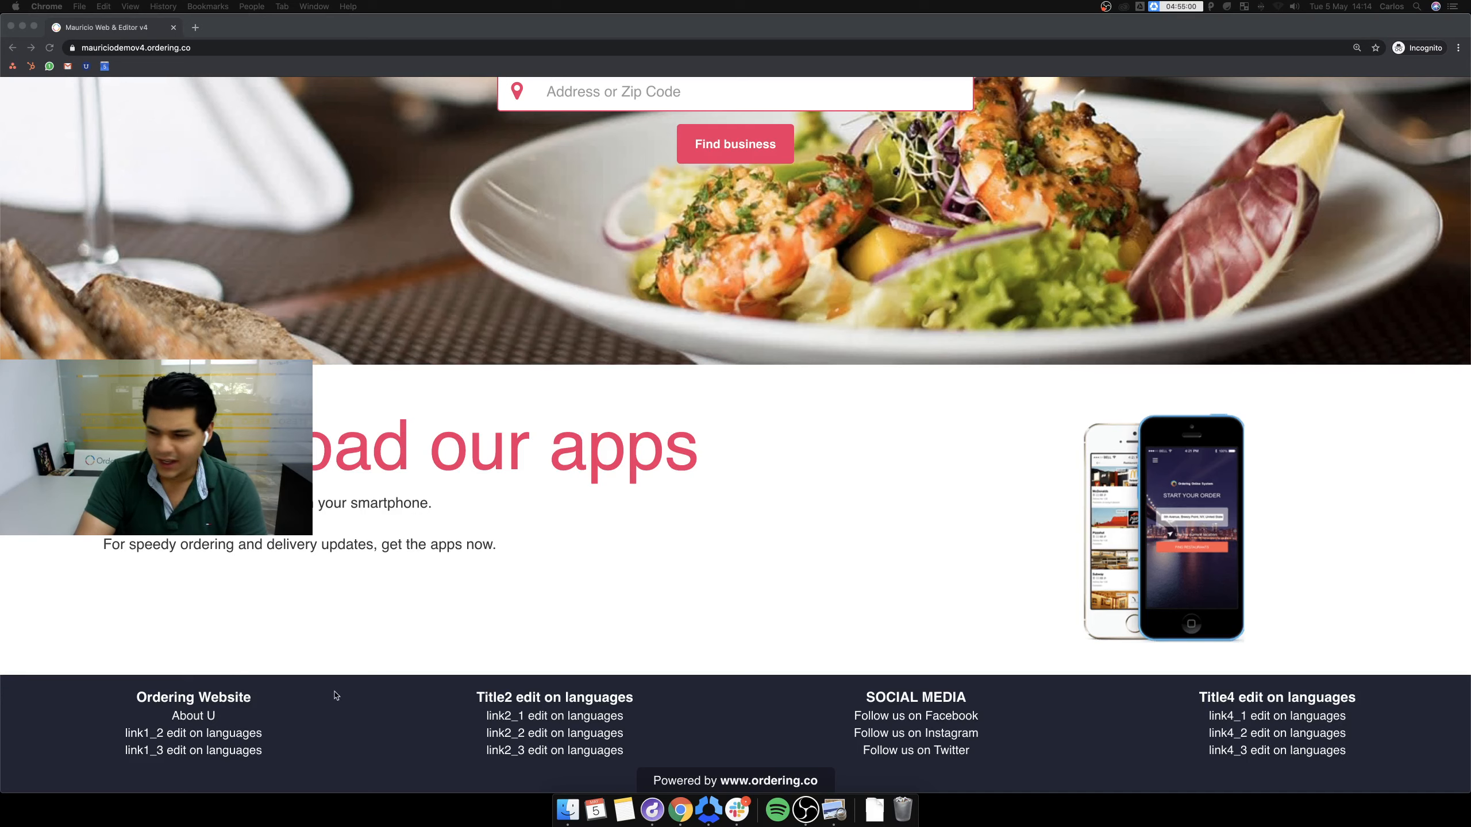
{"action": "left_click", "coordinate": [352, 697]}
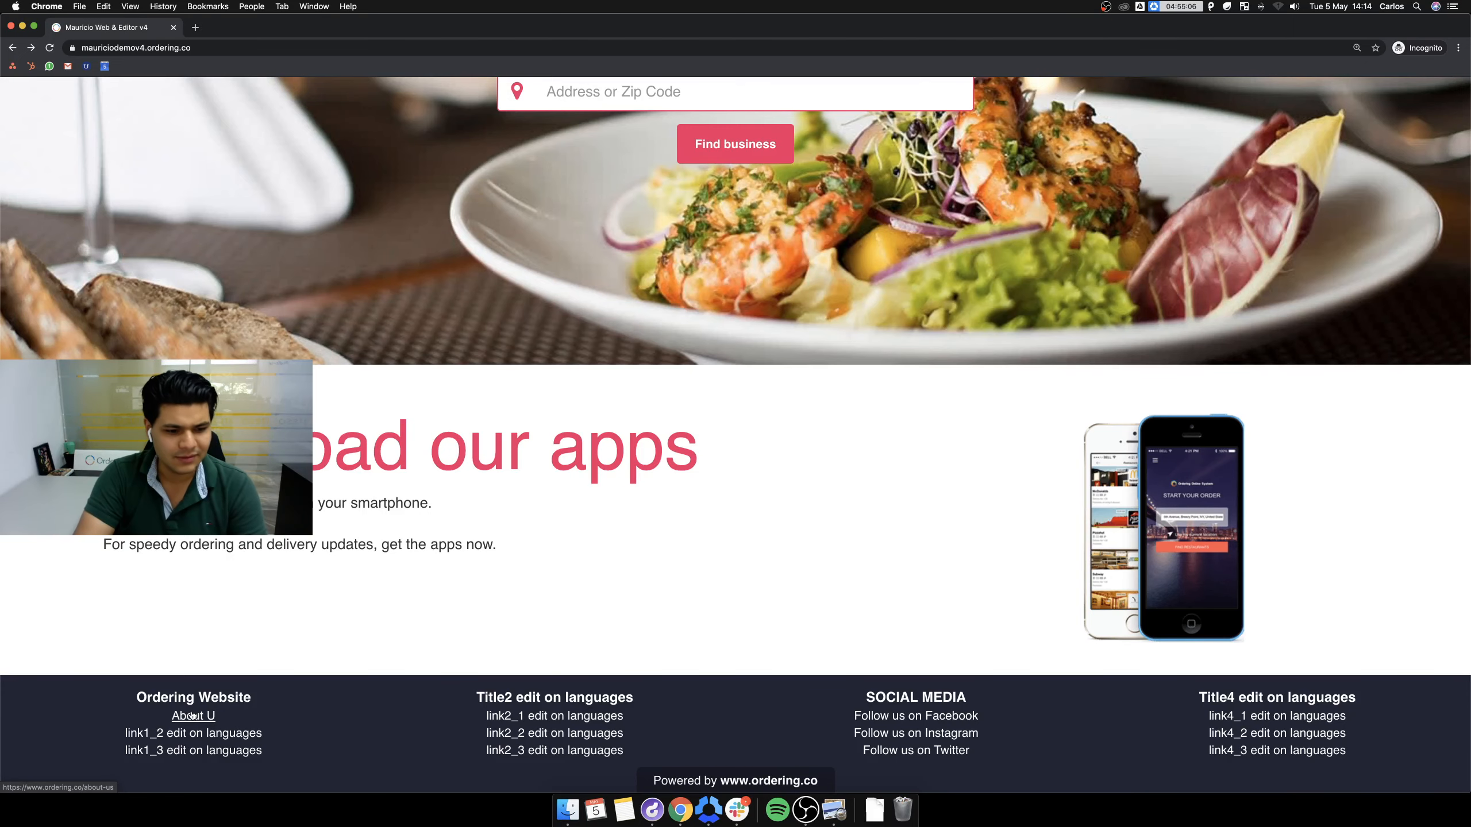
{"action": "scroll", "coordinate": [558, 547], "scroll_direction": "up", "scroll_amount": 10}
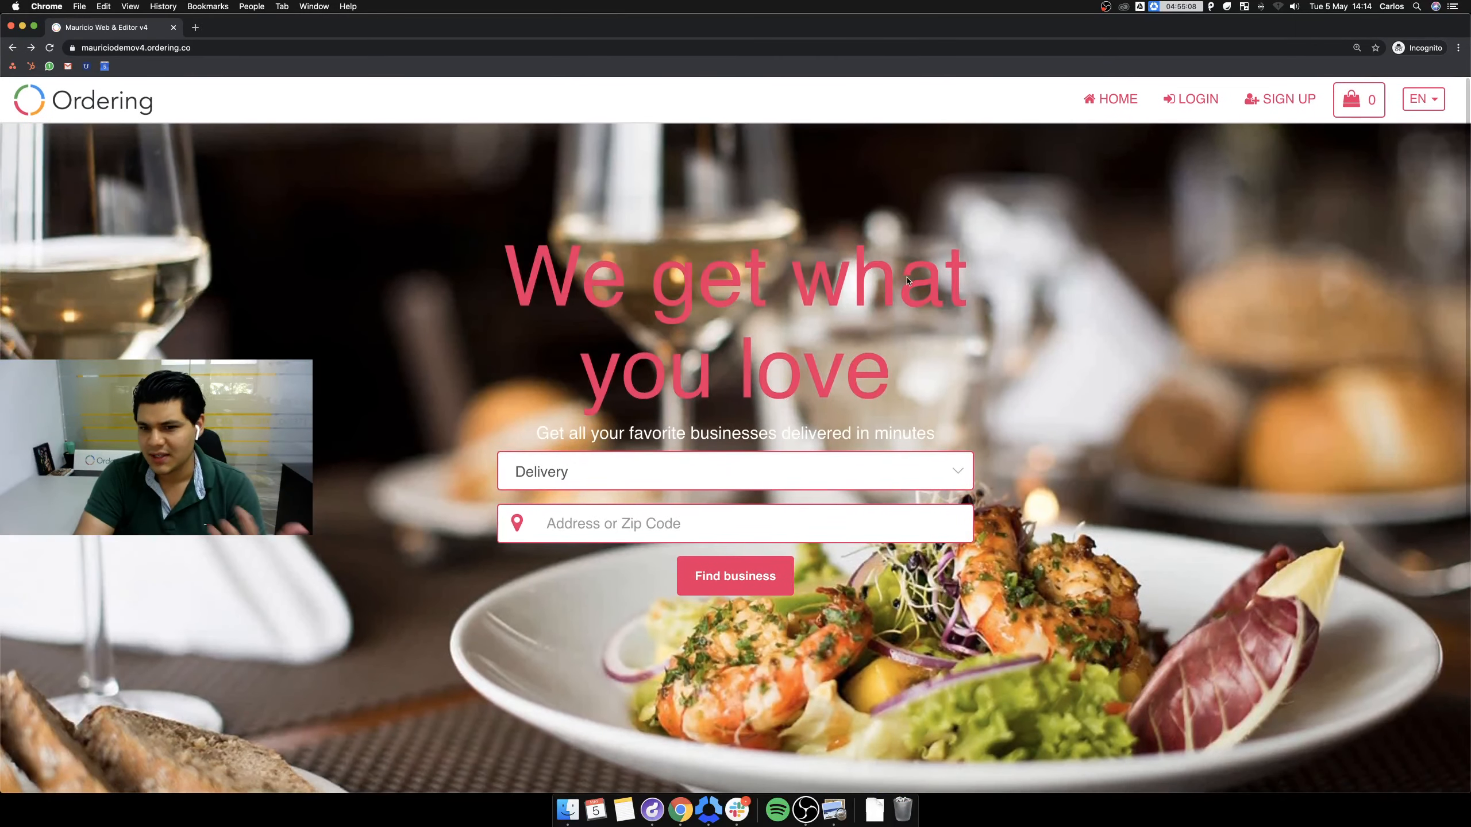
{"action": "scroll", "coordinate": [782, 382], "scroll_direction": "down", "scroll_amount": 10}
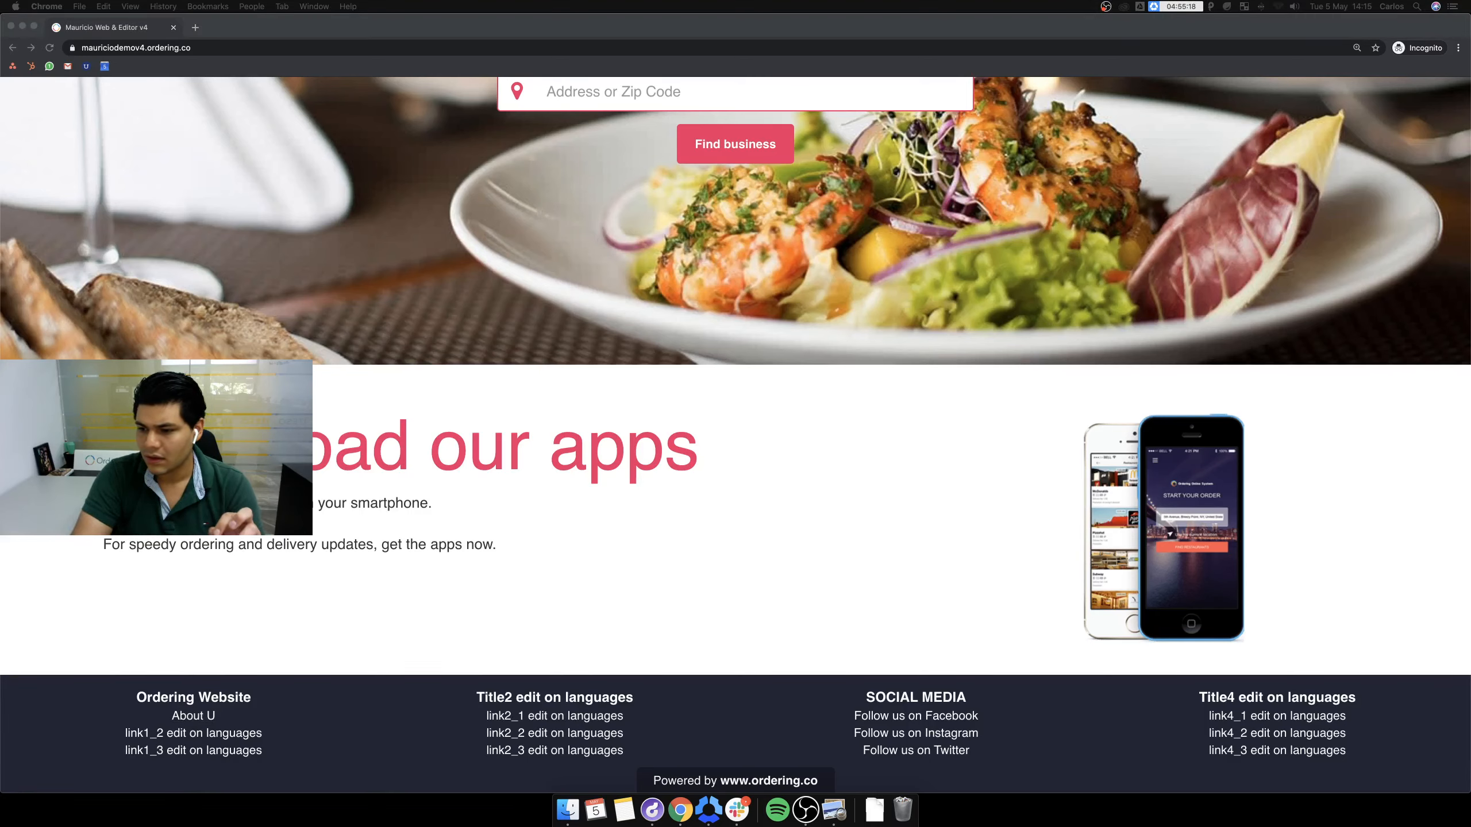
{"action": "left_click", "coordinate": [1381, 753]}
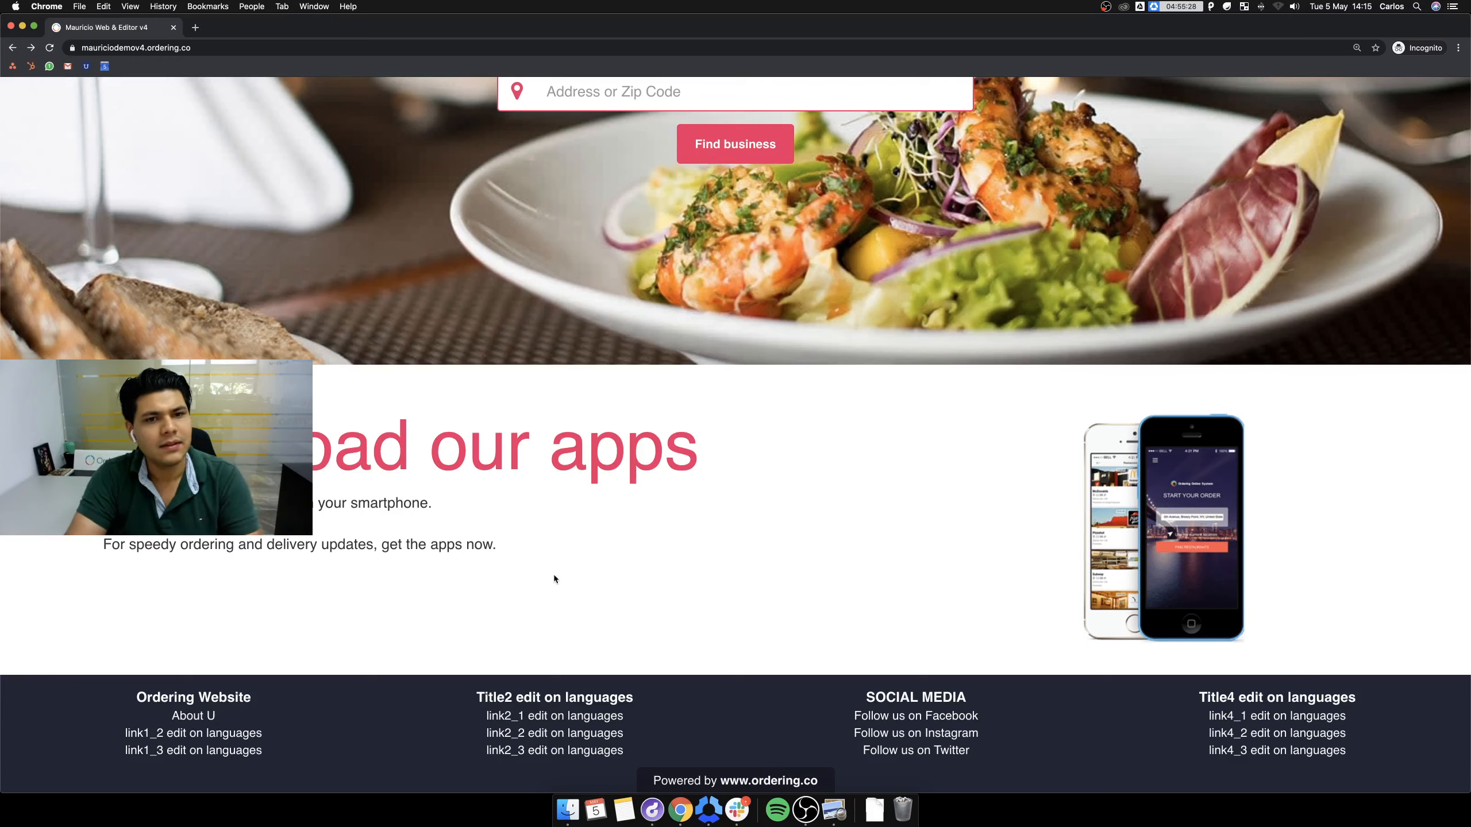
Open my.ordering.co in a new browser tab.
{"action": "left_click", "coordinate": [196, 27]}
{"action": "type", "text": "my"}
{"action": "key", "text": "Return"}
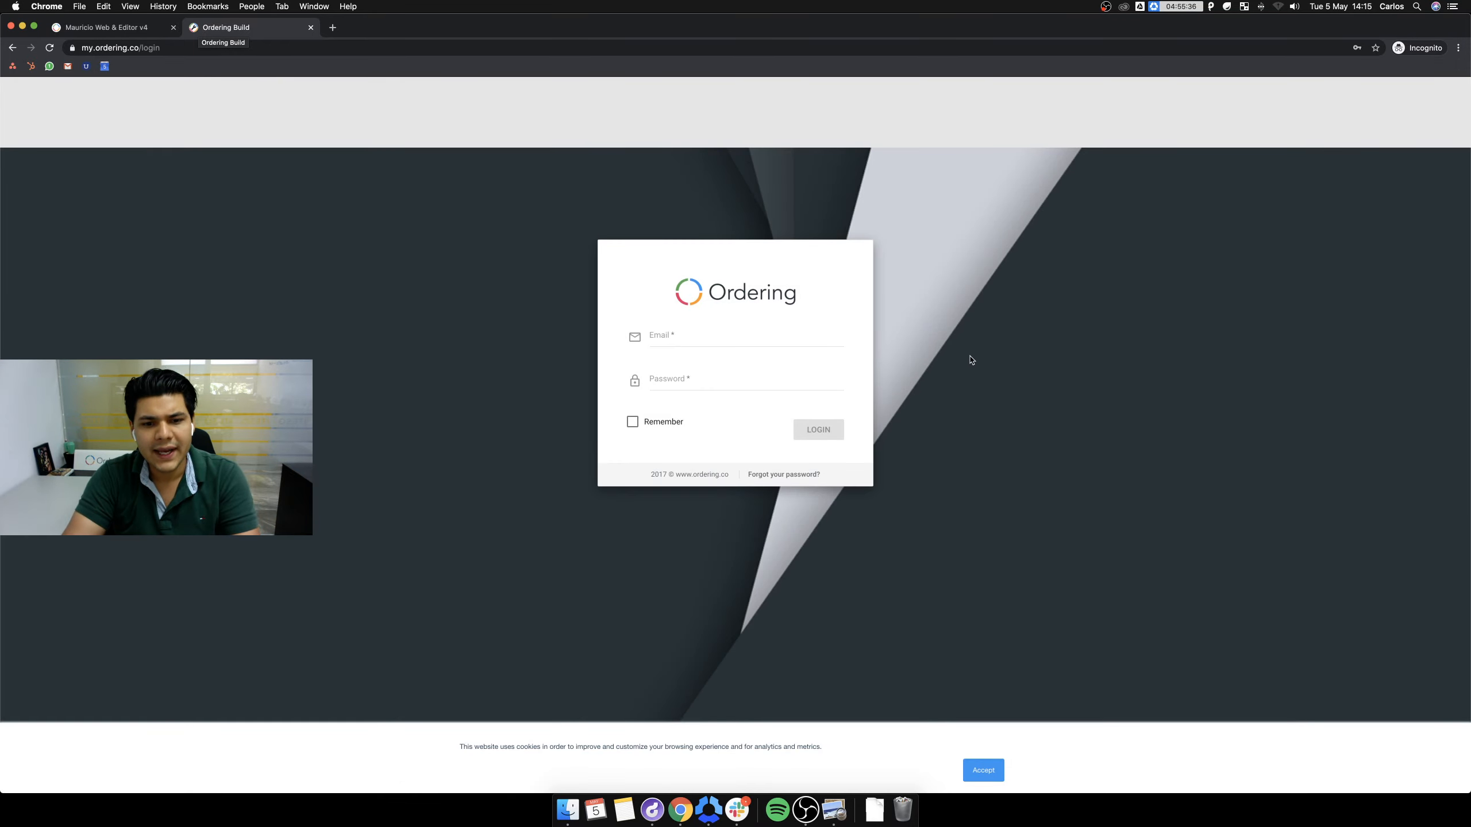
Sign in with the account e-mail and password.
{"action": "left_click", "coordinate": [698, 340]}
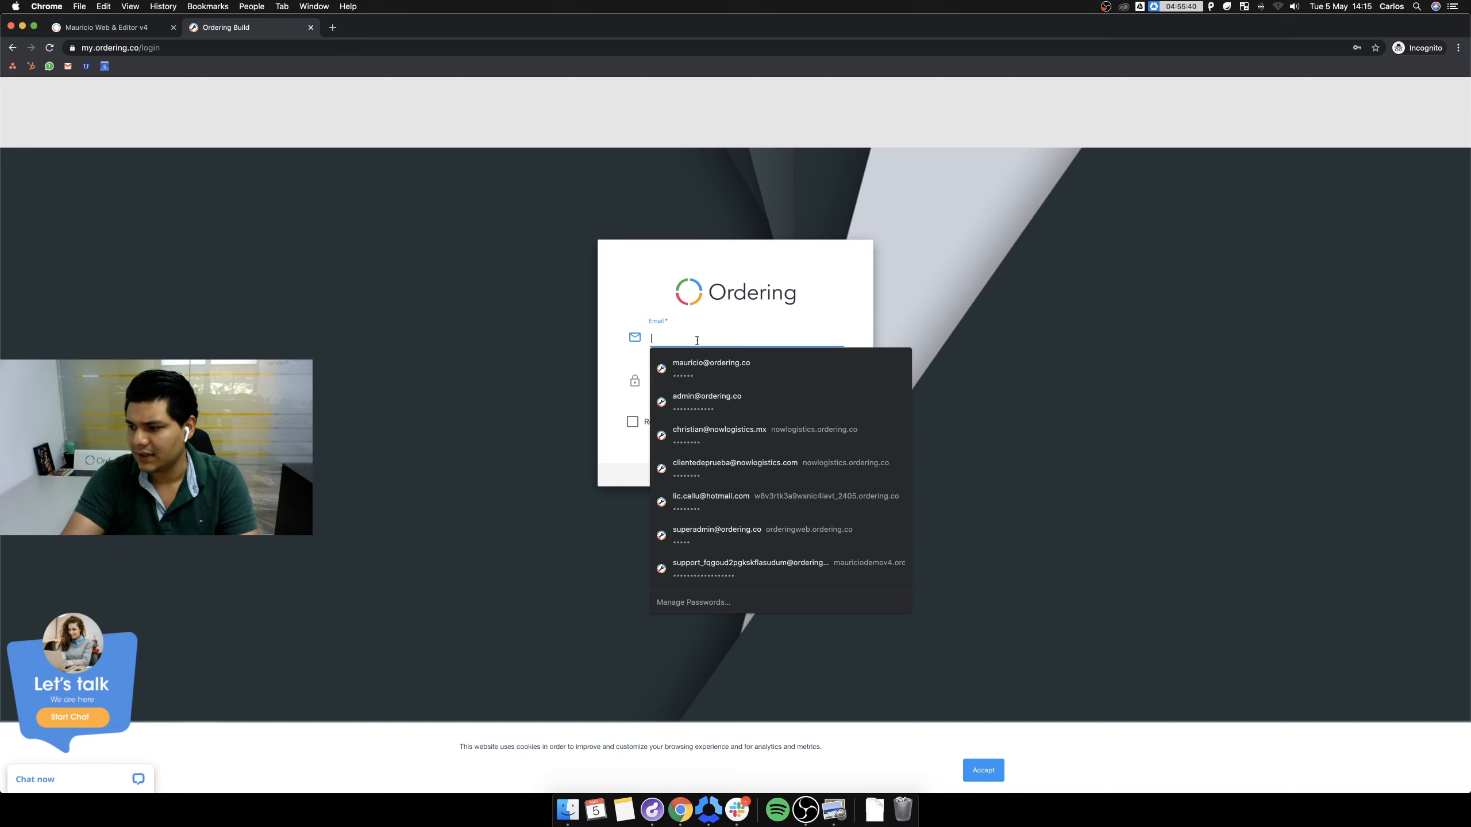
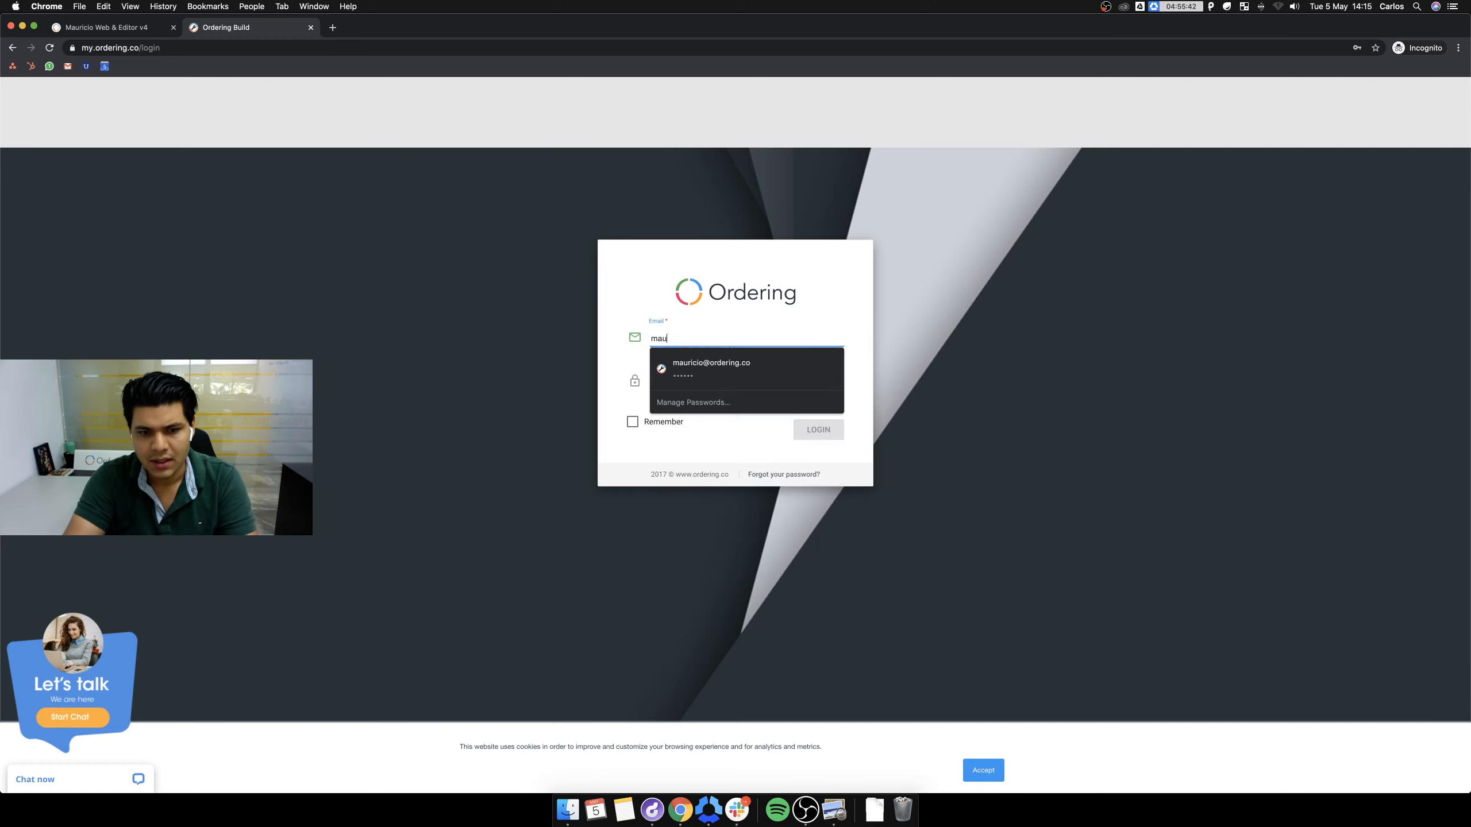
{"action": "key", "text": "Down"}
{"action": "key", "text": "Return"}
{"action": "key", "text": "super+a"}
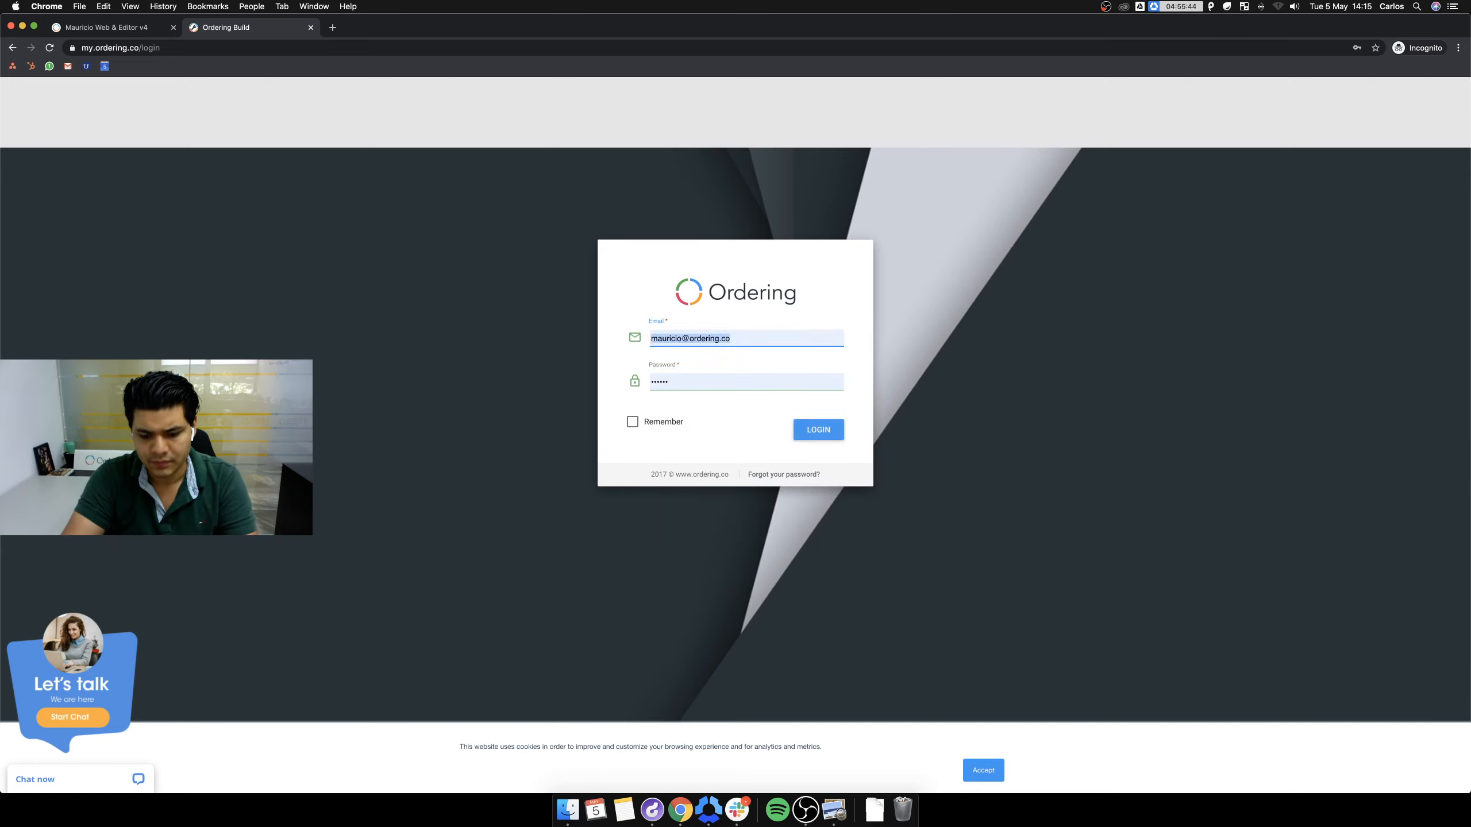
{"action": "key", "text": "Tab"}
{"action": "type", "text": "••••••••••••••••"}
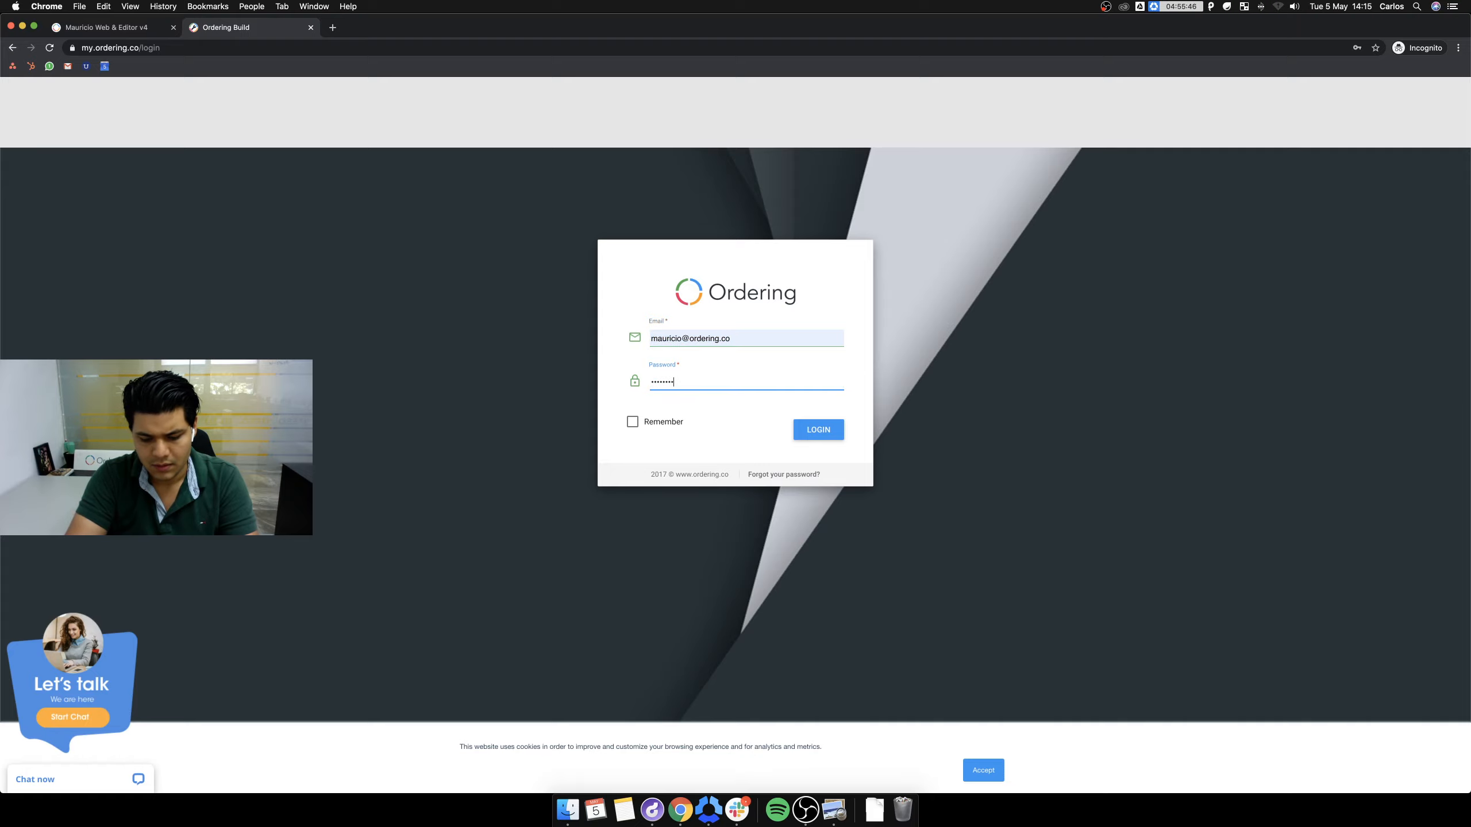
{"action": "key", "text": "Return"}
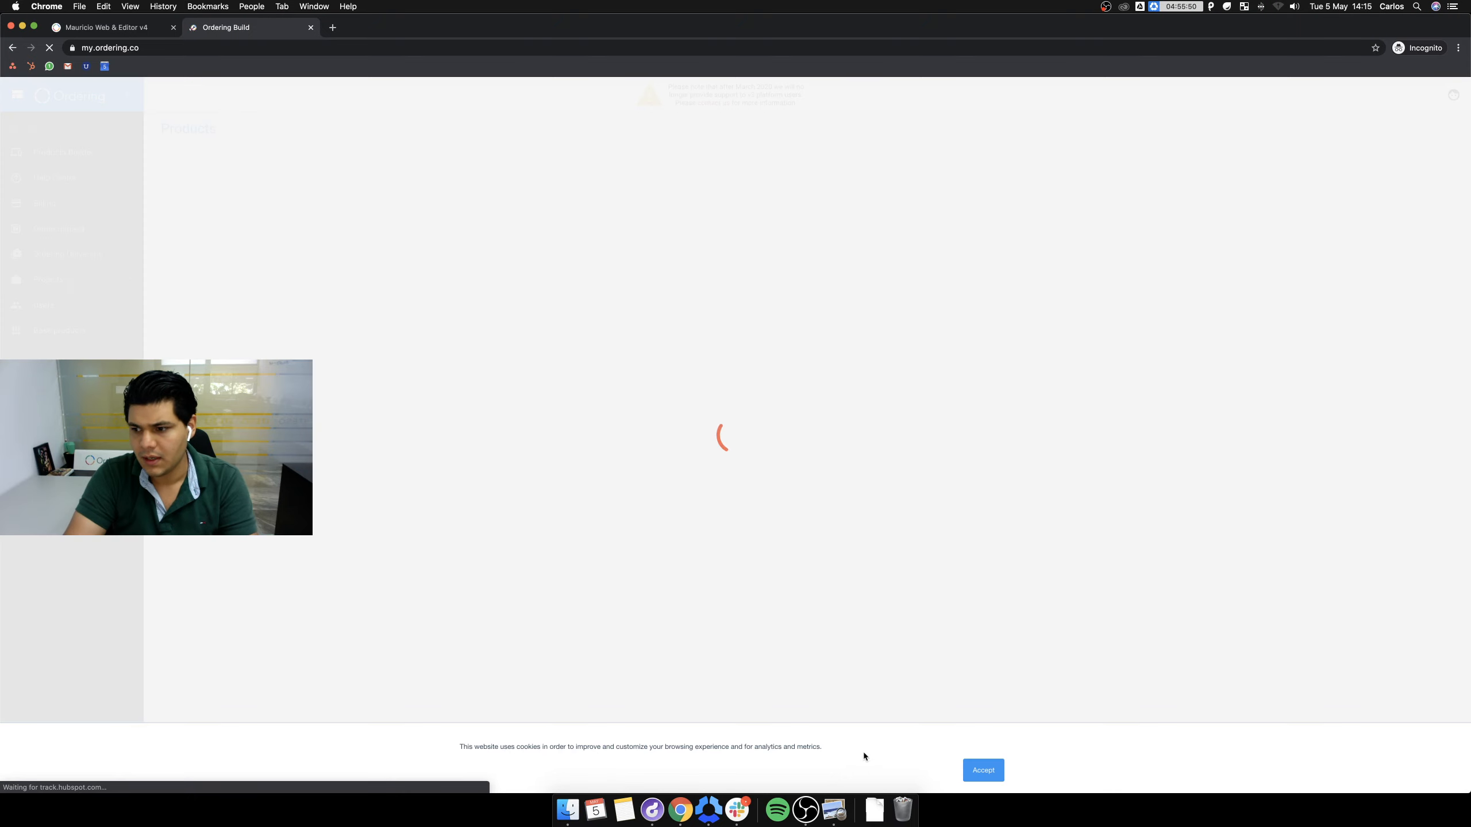
Open the Web & Editor v4 app's settings and dismiss the recommendation survey popup.
{"action": "scroll", "coordinate": [318, 364], "scroll_direction": "down", "scroll_amount": 15}
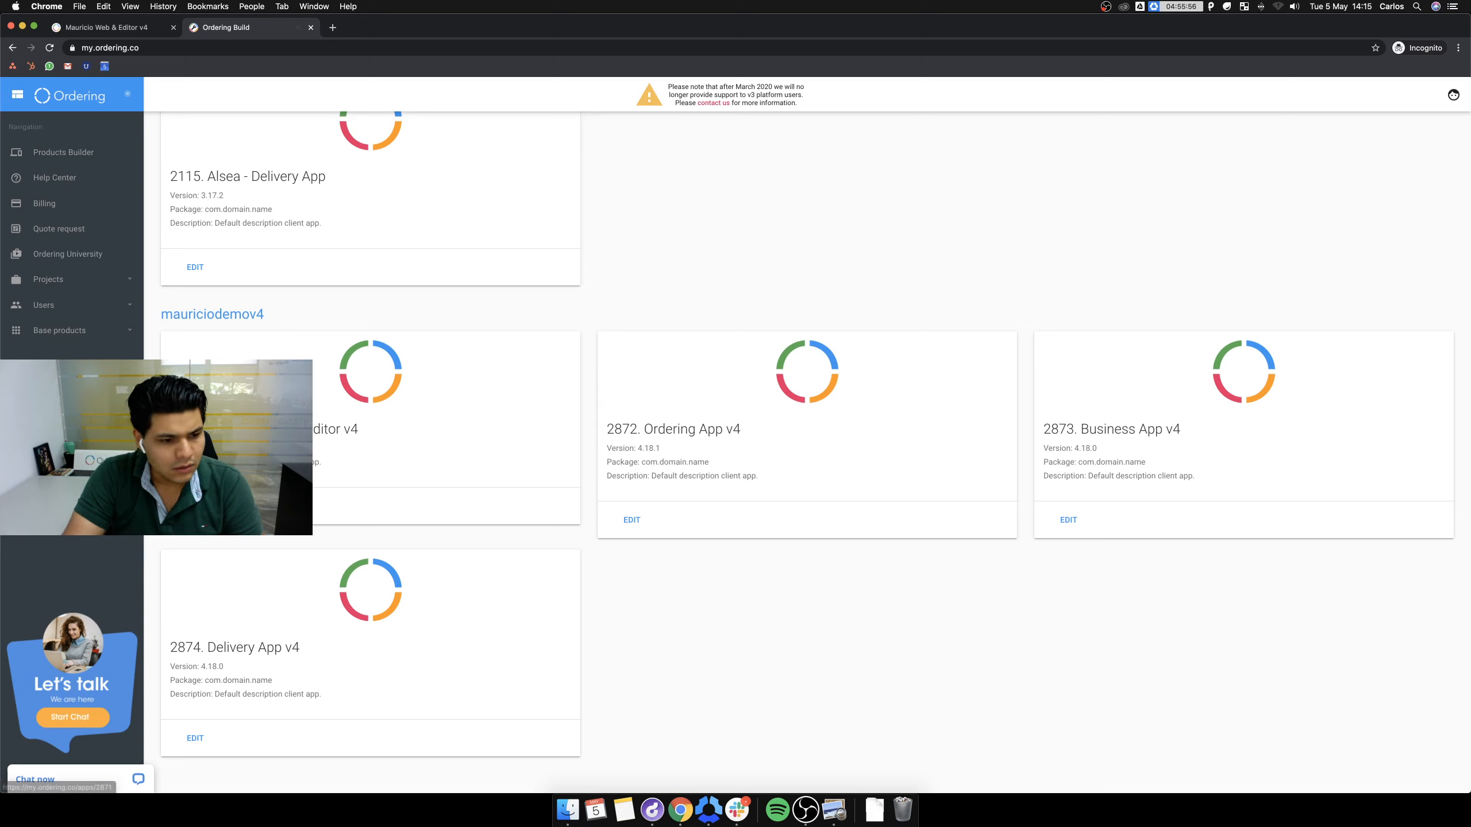
{"action": "left_click", "coordinate": [196, 506]}
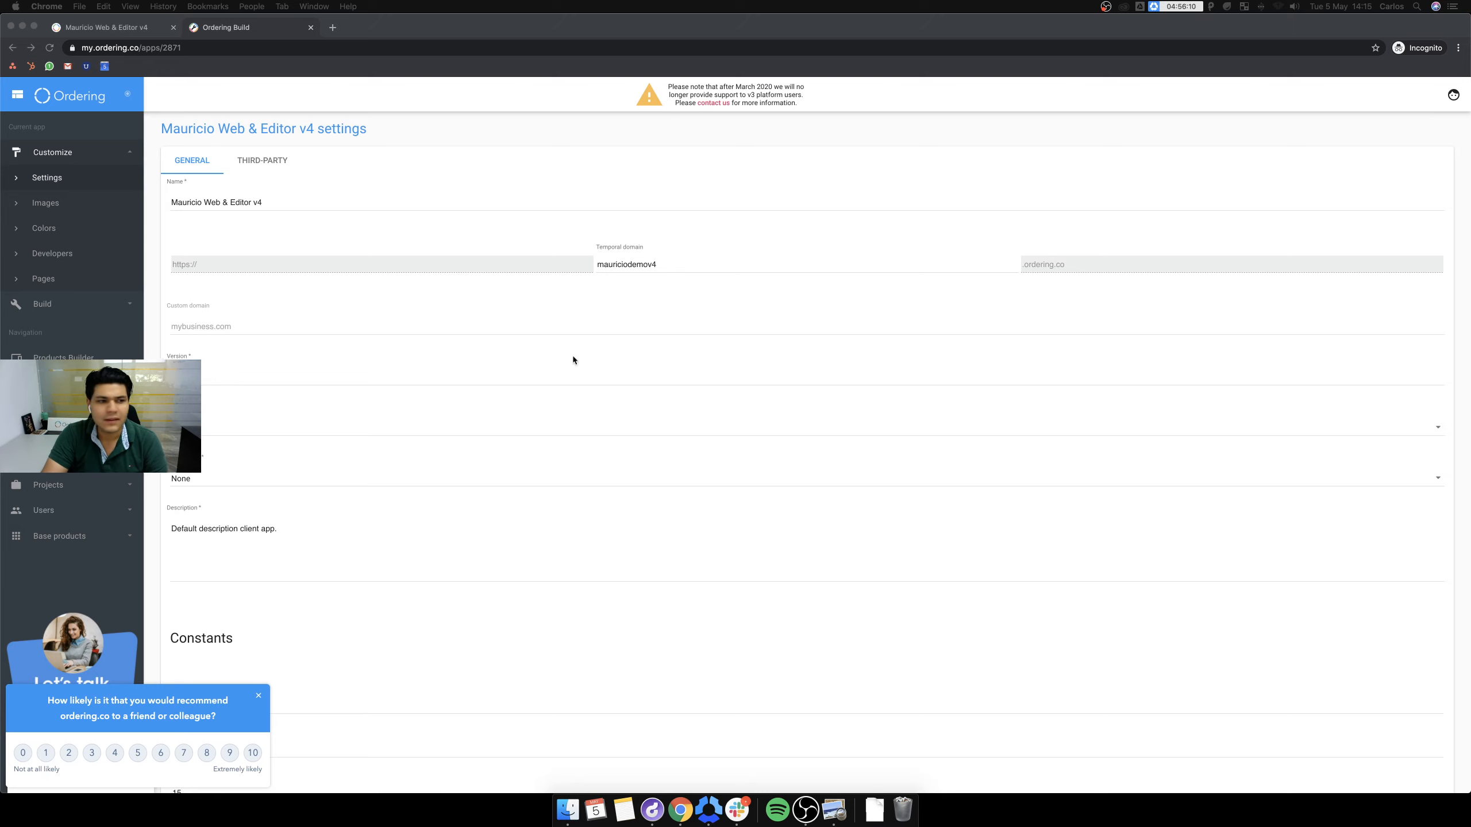
{"action": "left_click_drag", "start_coordinate": [1, 461], "coordinate": [200, 455]}
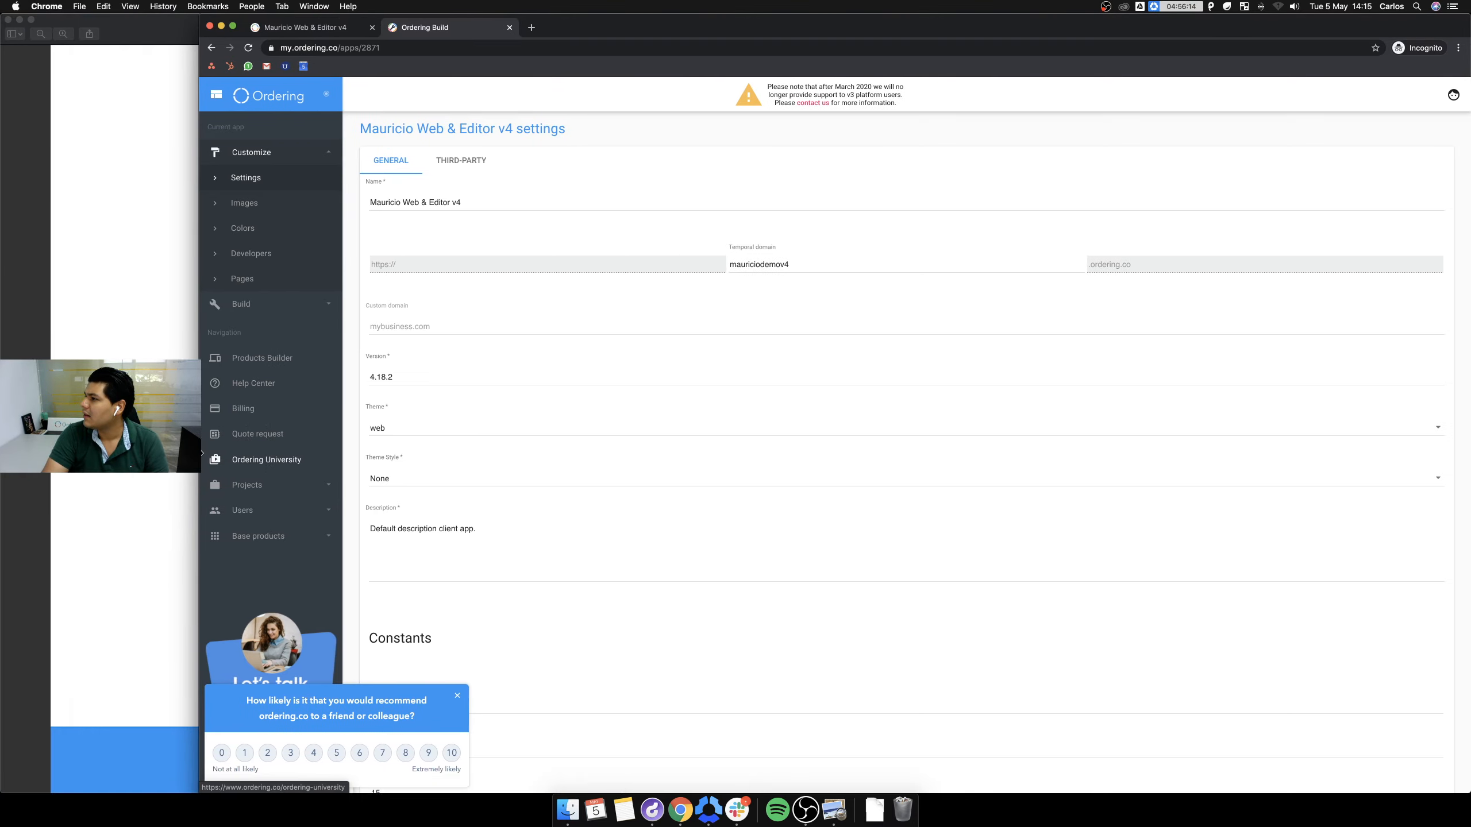
{"action": "left_click", "coordinate": [31, 19]}
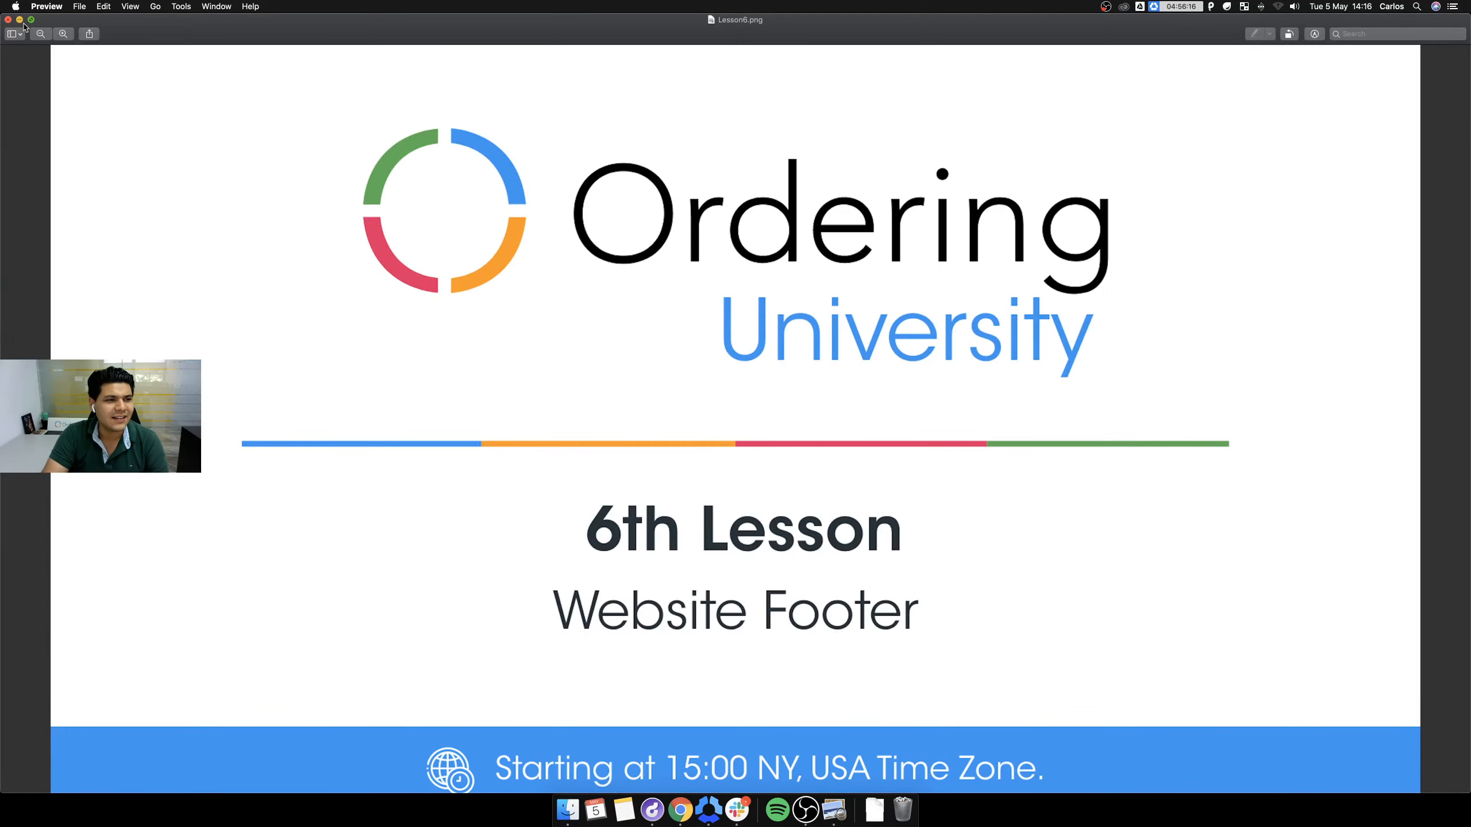
{"action": "left_click", "coordinate": [8, 19]}
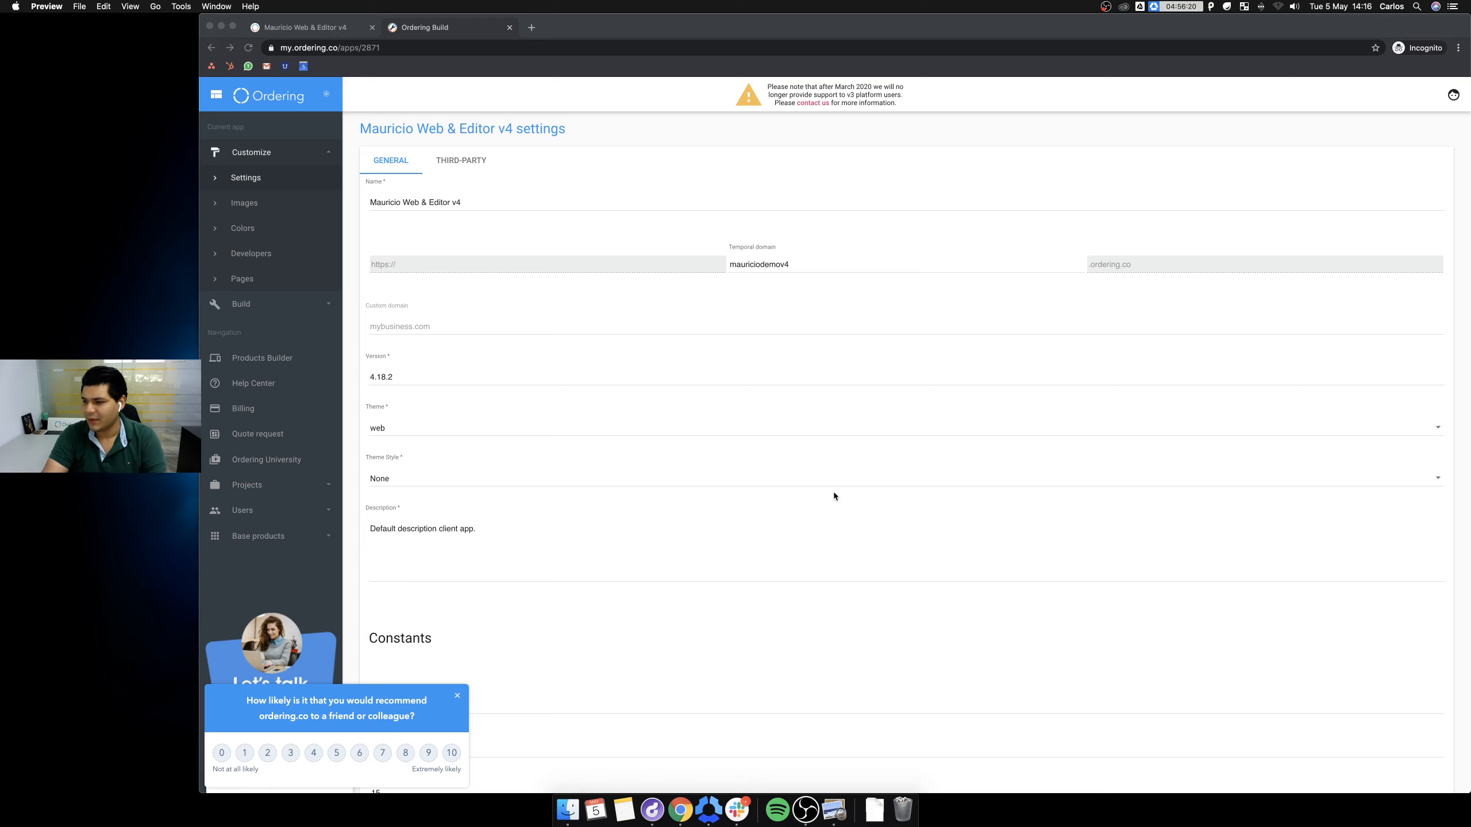
{"action": "left_click", "coordinate": [449, 696]}
{"action": "left_click", "coordinate": [457, 696]}
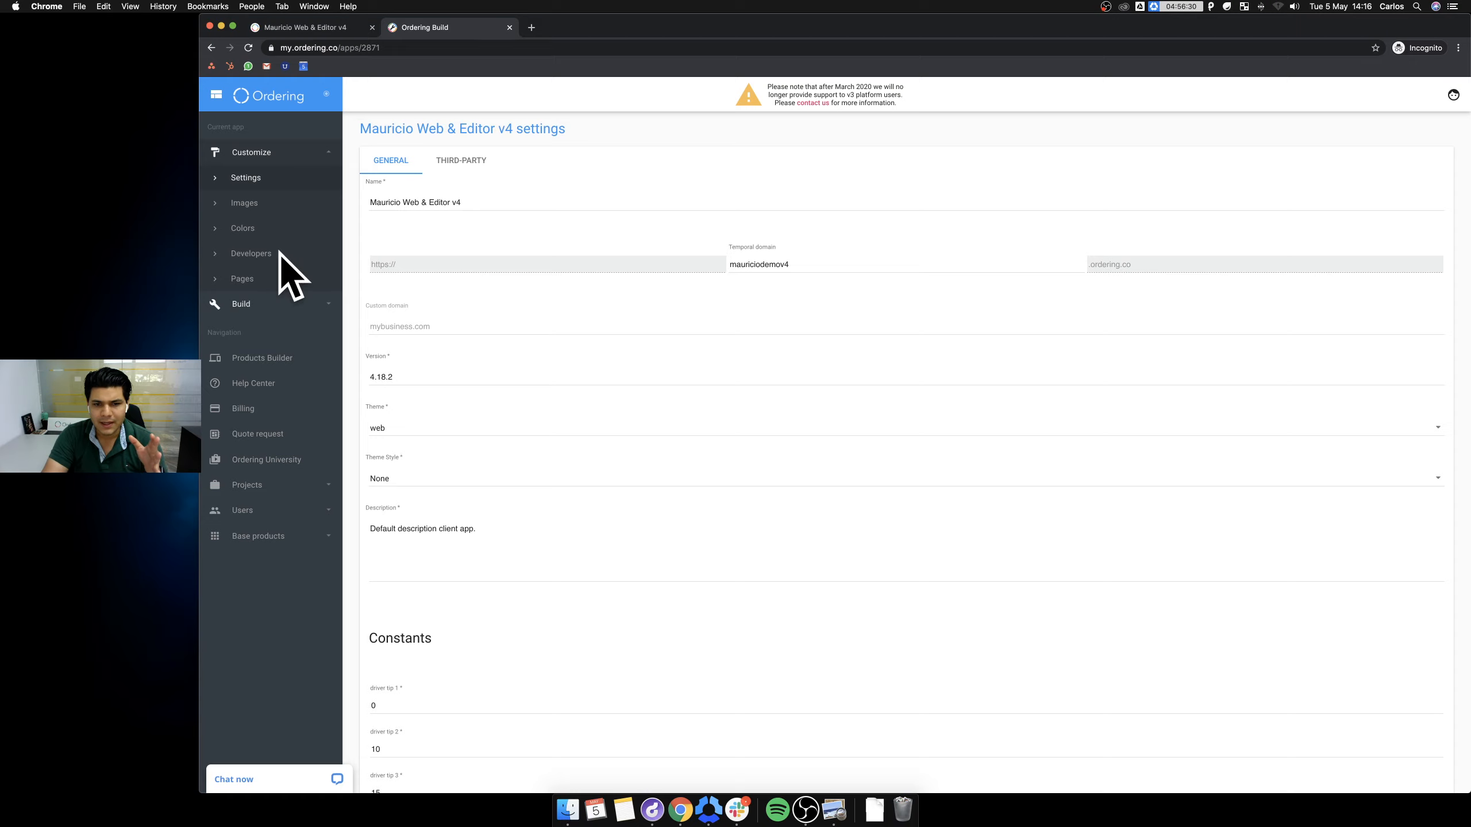
Add a News custom page with page name 'news', type Content, theme Ordering Web v4.
{"action": "left_click", "coordinate": [258, 280]}
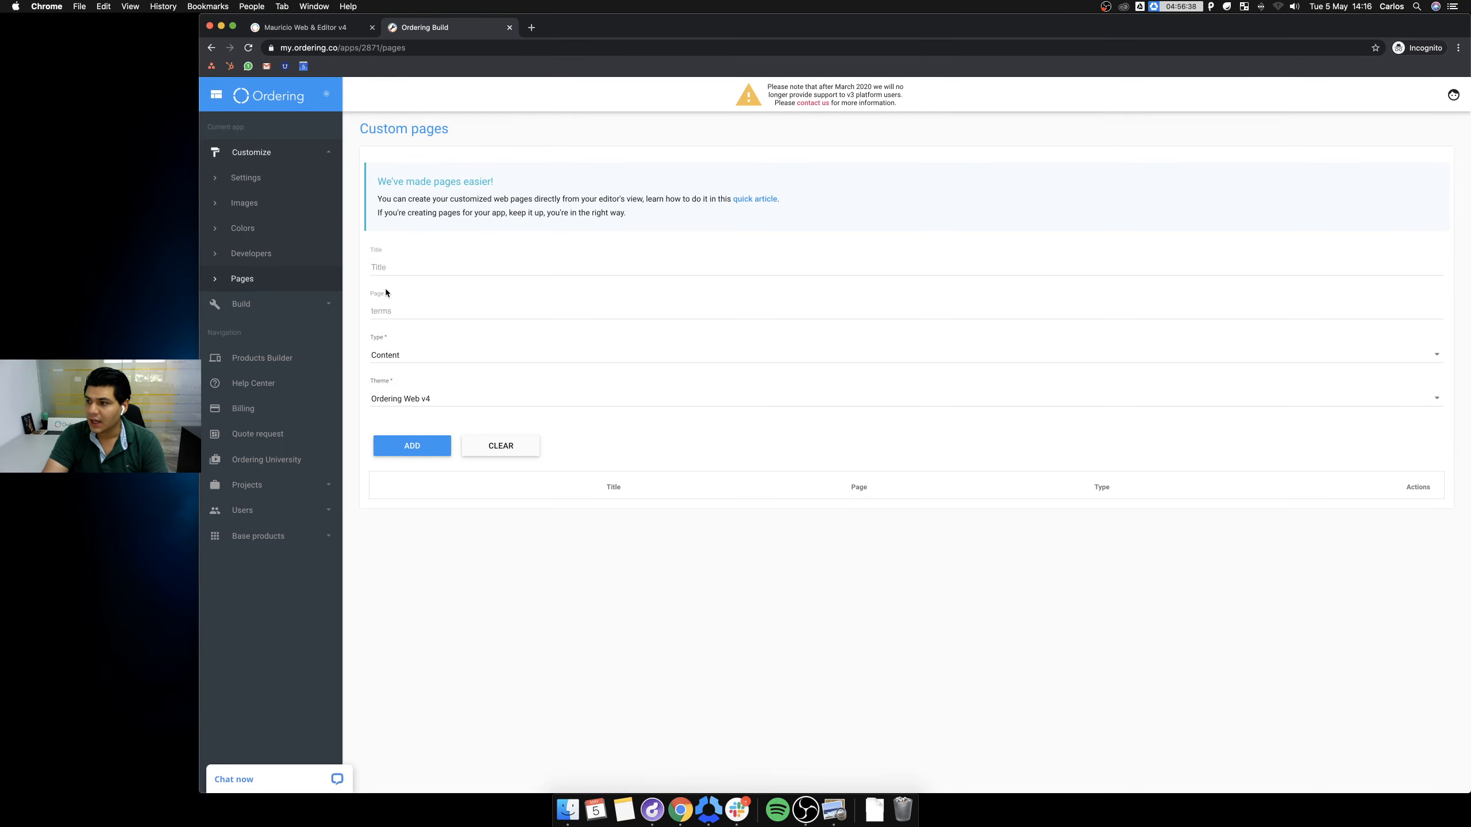
{"action": "left_click", "coordinate": [433, 267]}
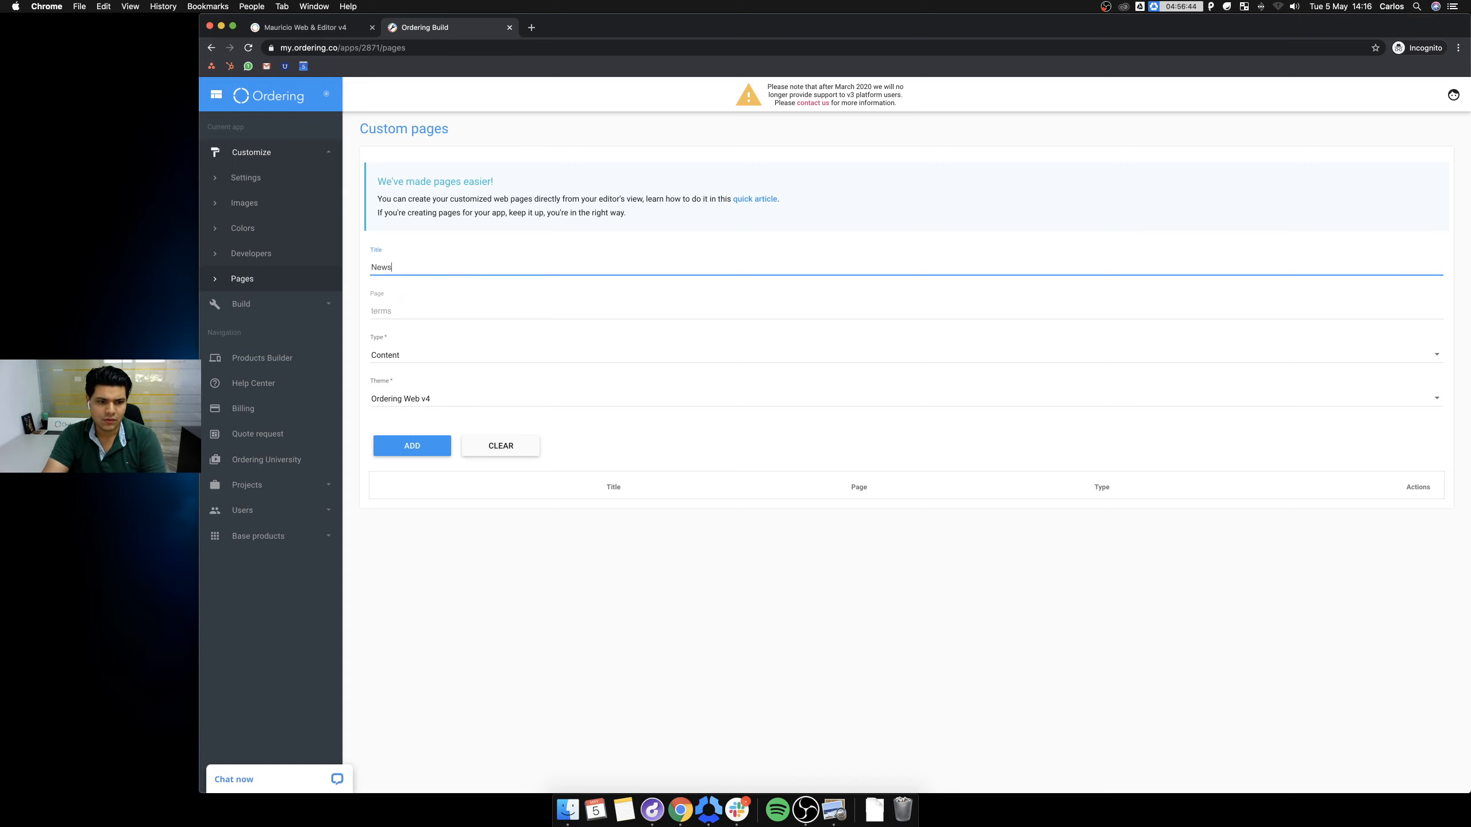
{"action": "left_click", "coordinate": [453, 309]}
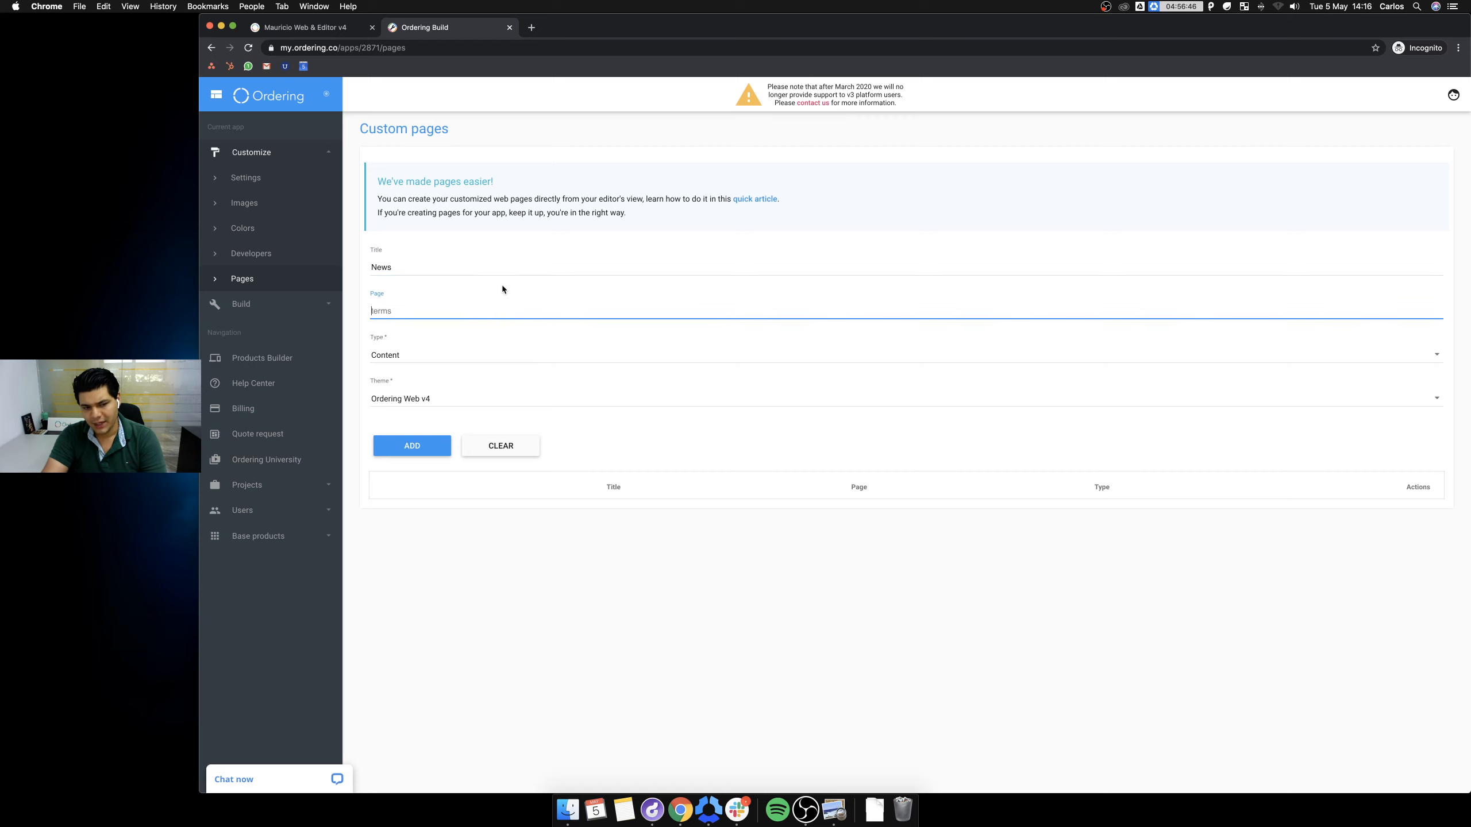
{"action": "type", "text": "news"}
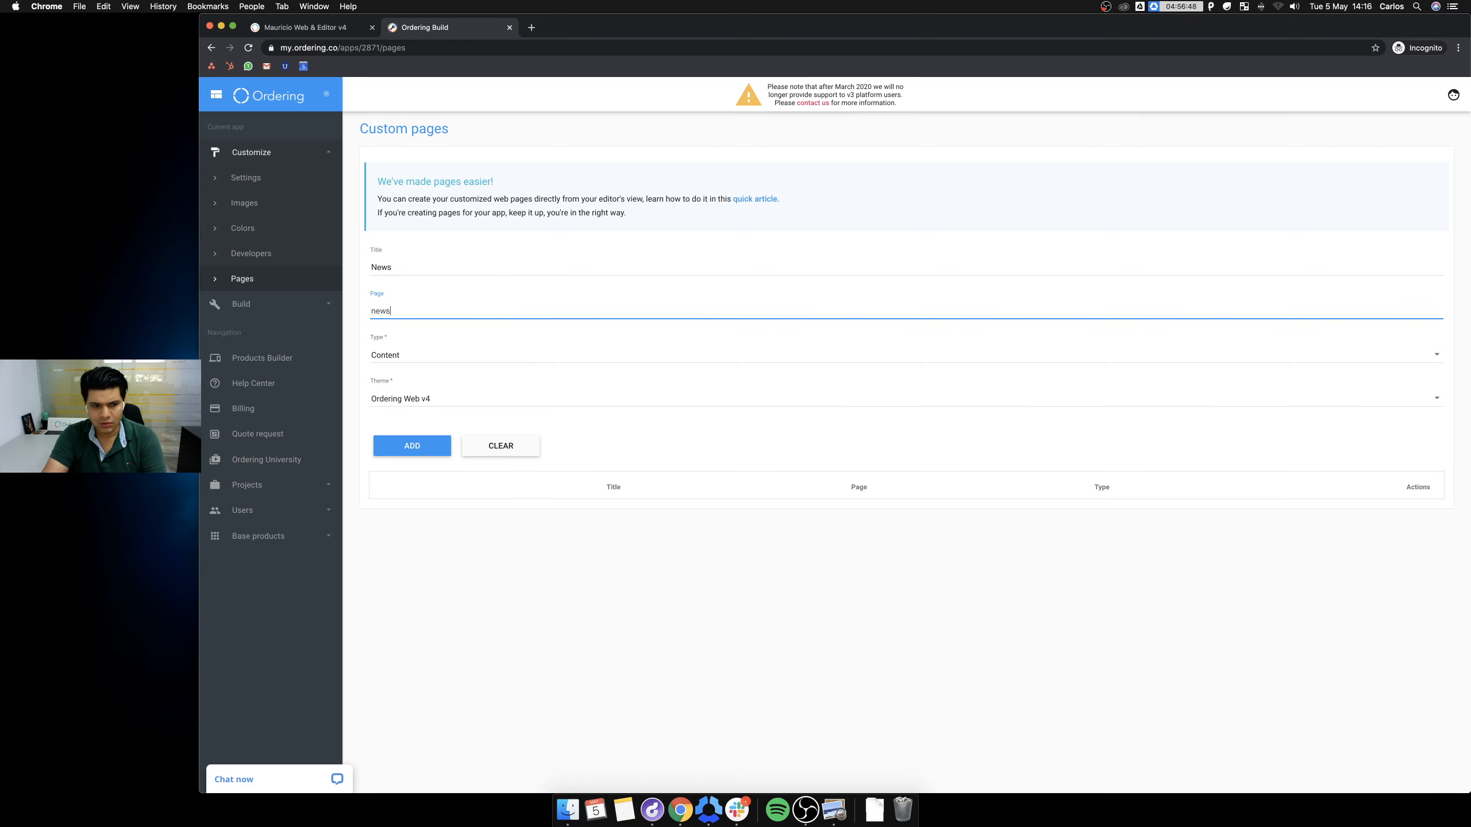
{"action": "left_click", "coordinate": [452, 352]}
{"action": "left_click", "coordinate": [440, 358]}
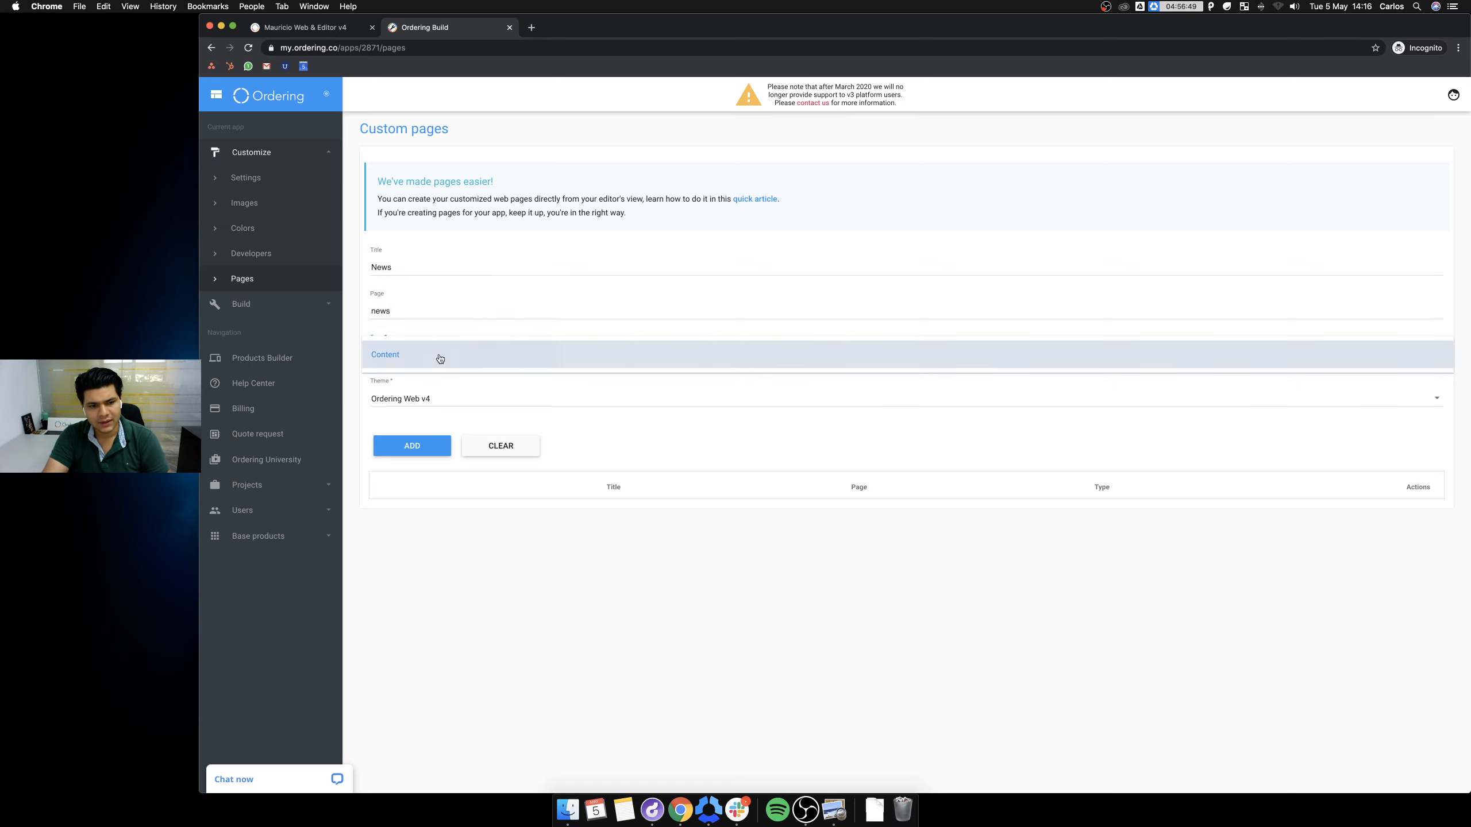
{"action": "left_click", "coordinate": [472, 404]}
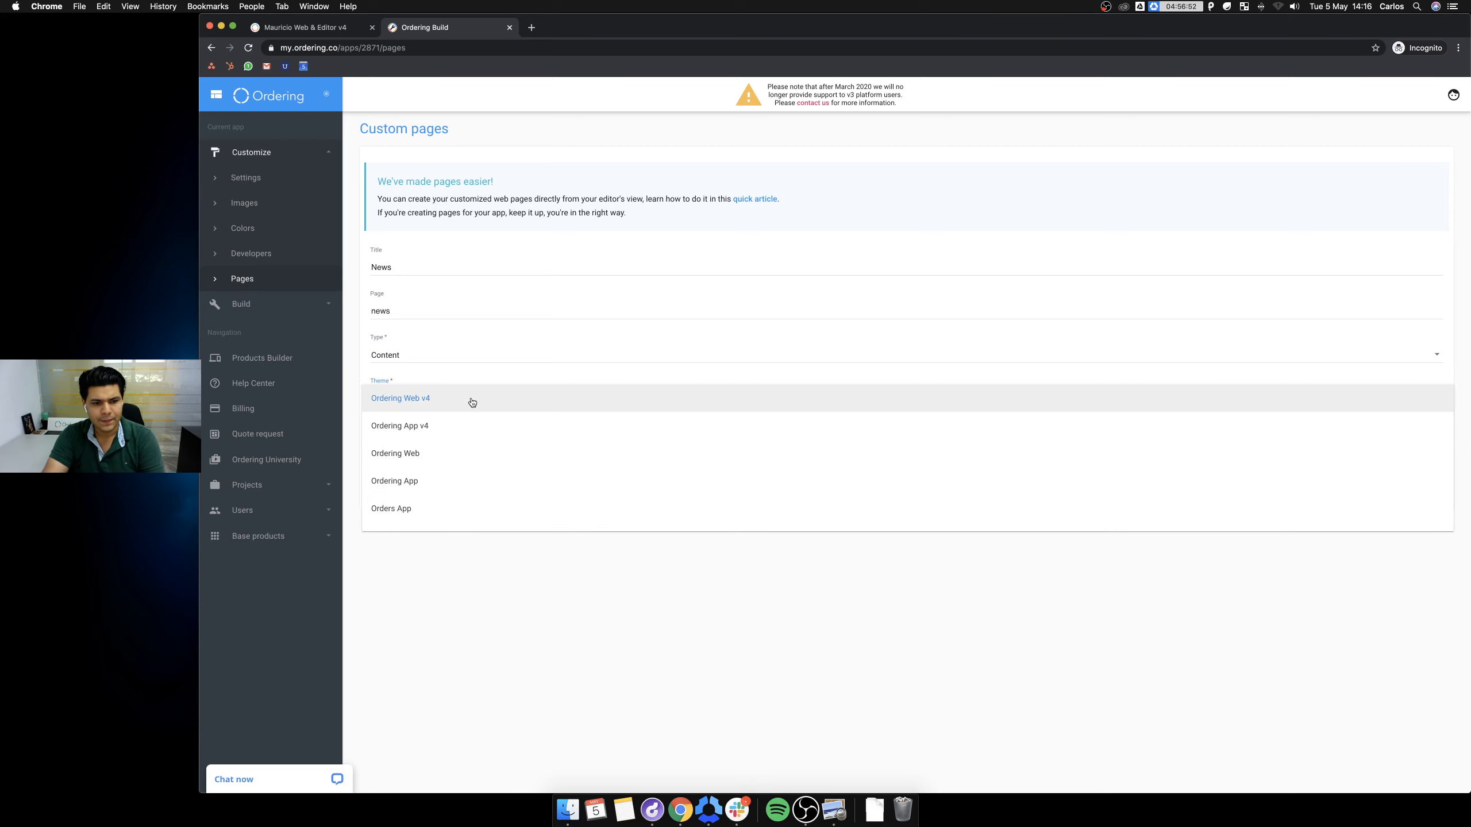
{"action": "left_click", "coordinate": [500, 403]}
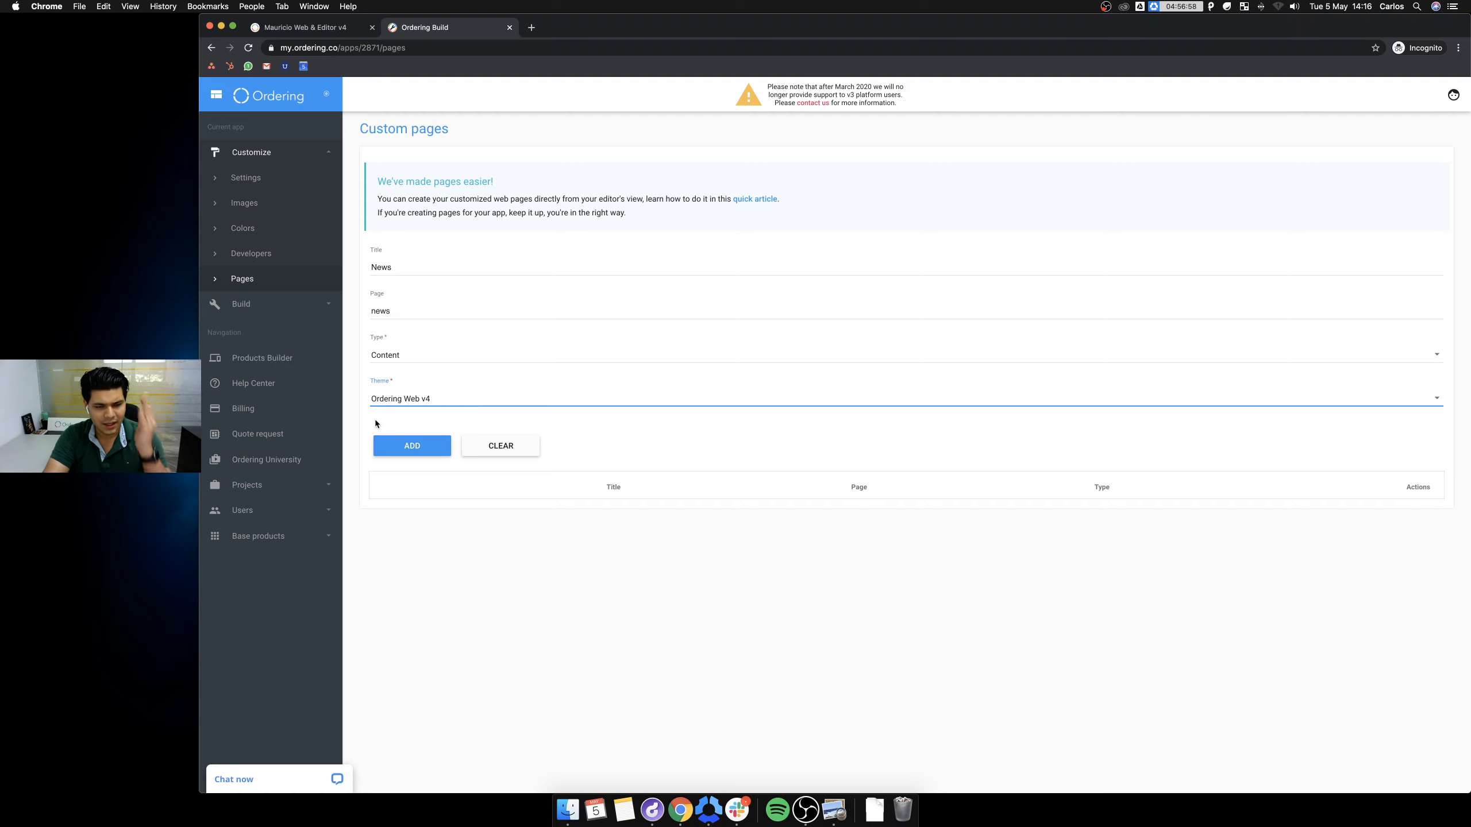
{"action": "left_click", "coordinate": [396, 447]}
{"action": "left_click", "coordinate": [870, 483]}
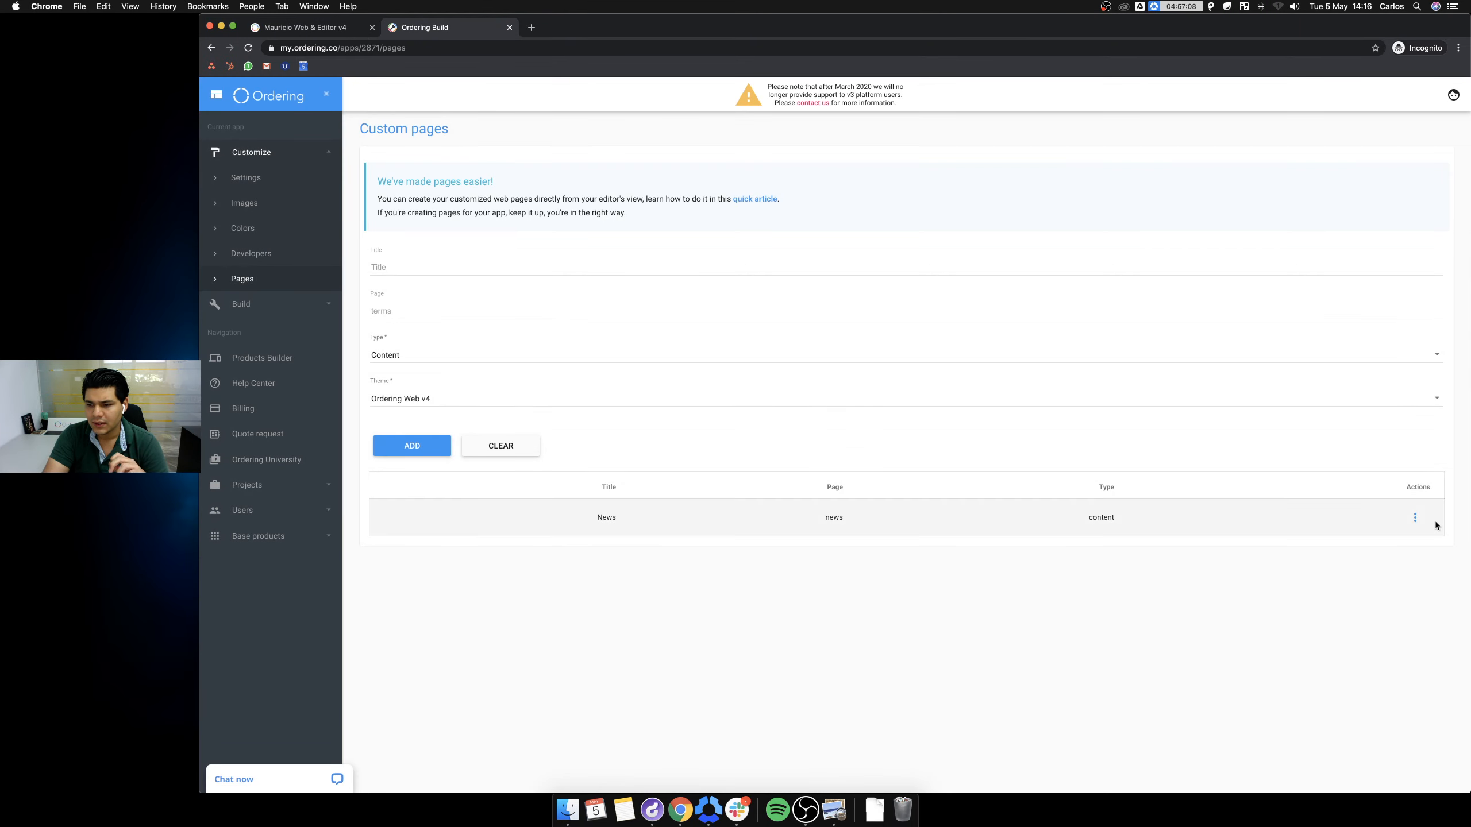
{"action": "left_click", "coordinate": [1415, 518]}
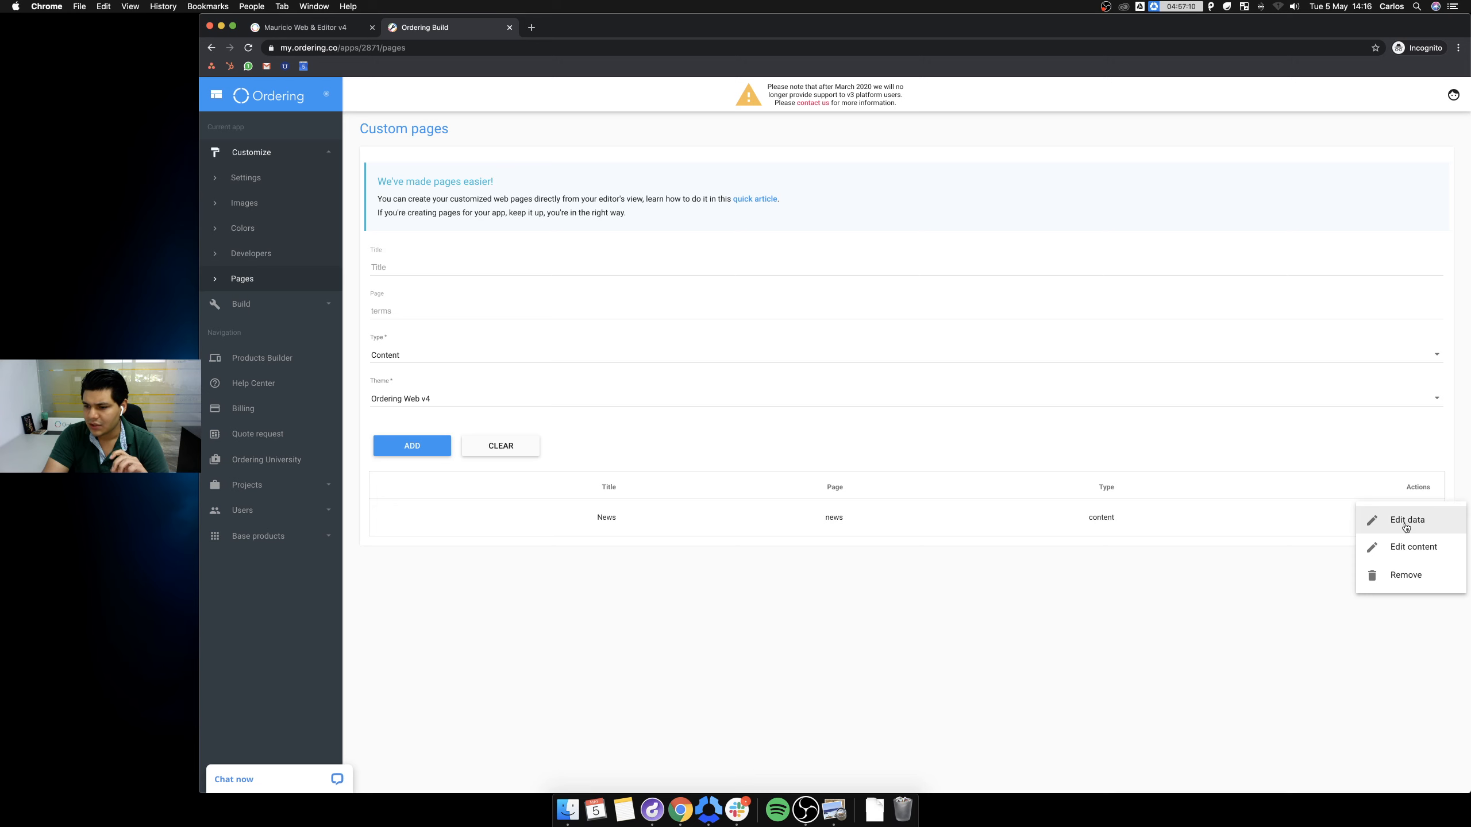
{"action": "left_click", "coordinate": [1411, 547]}
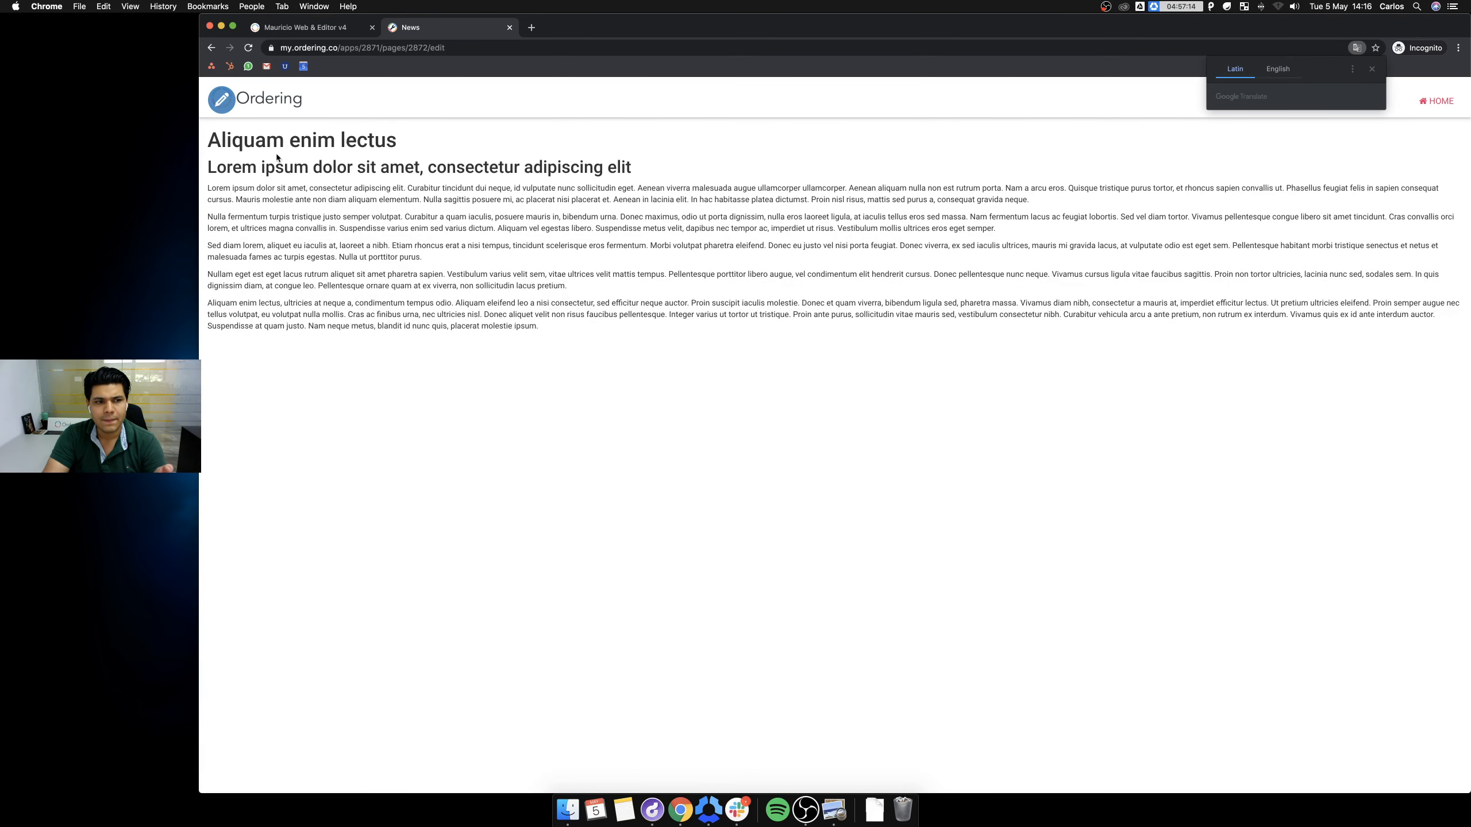
{"action": "left_click", "coordinate": [234, 110]}
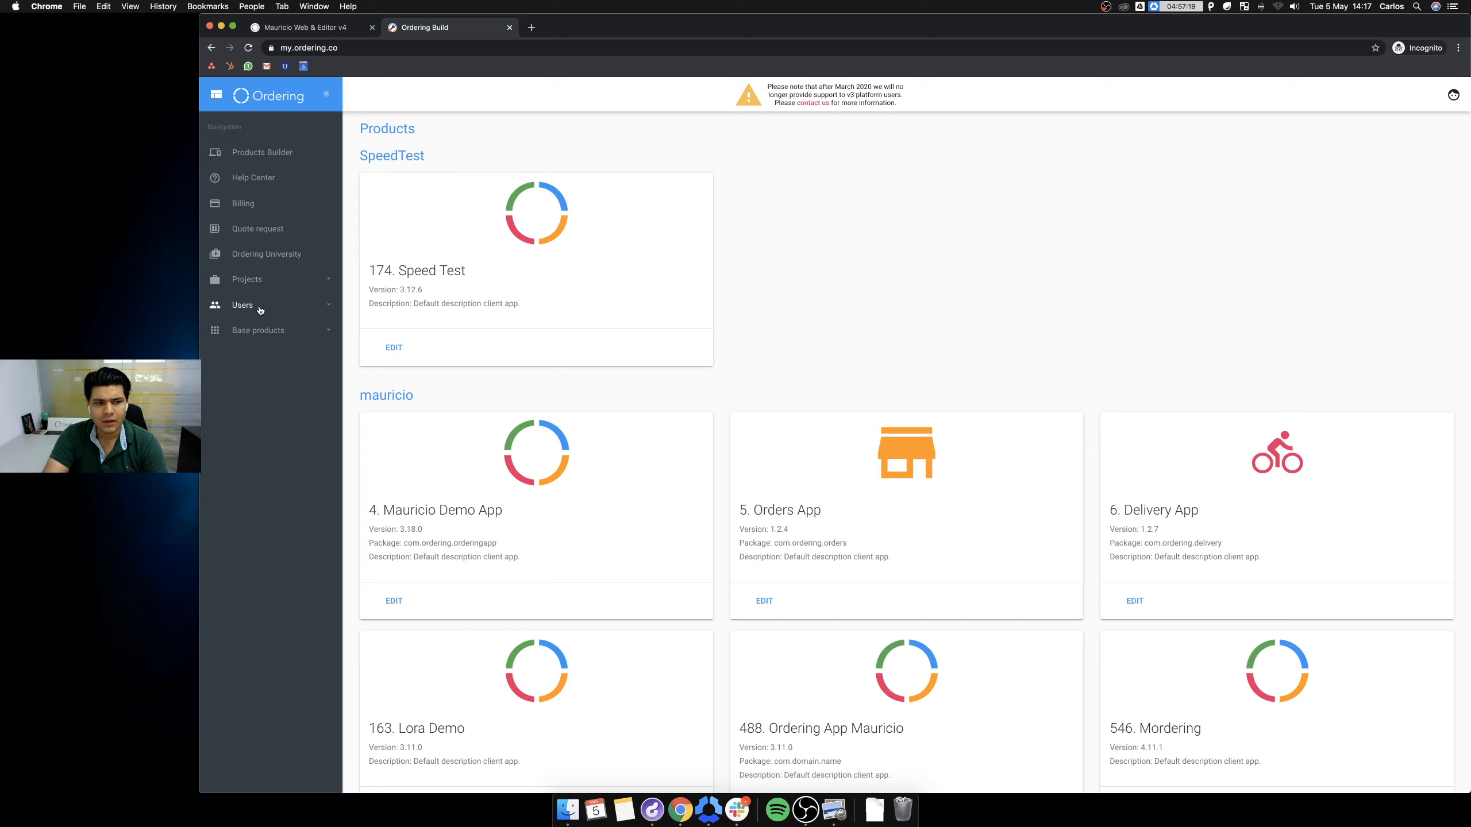
{"action": "left_click", "coordinate": [258, 306]}
{"action": "left_click", "coordinate": [236, 331]}
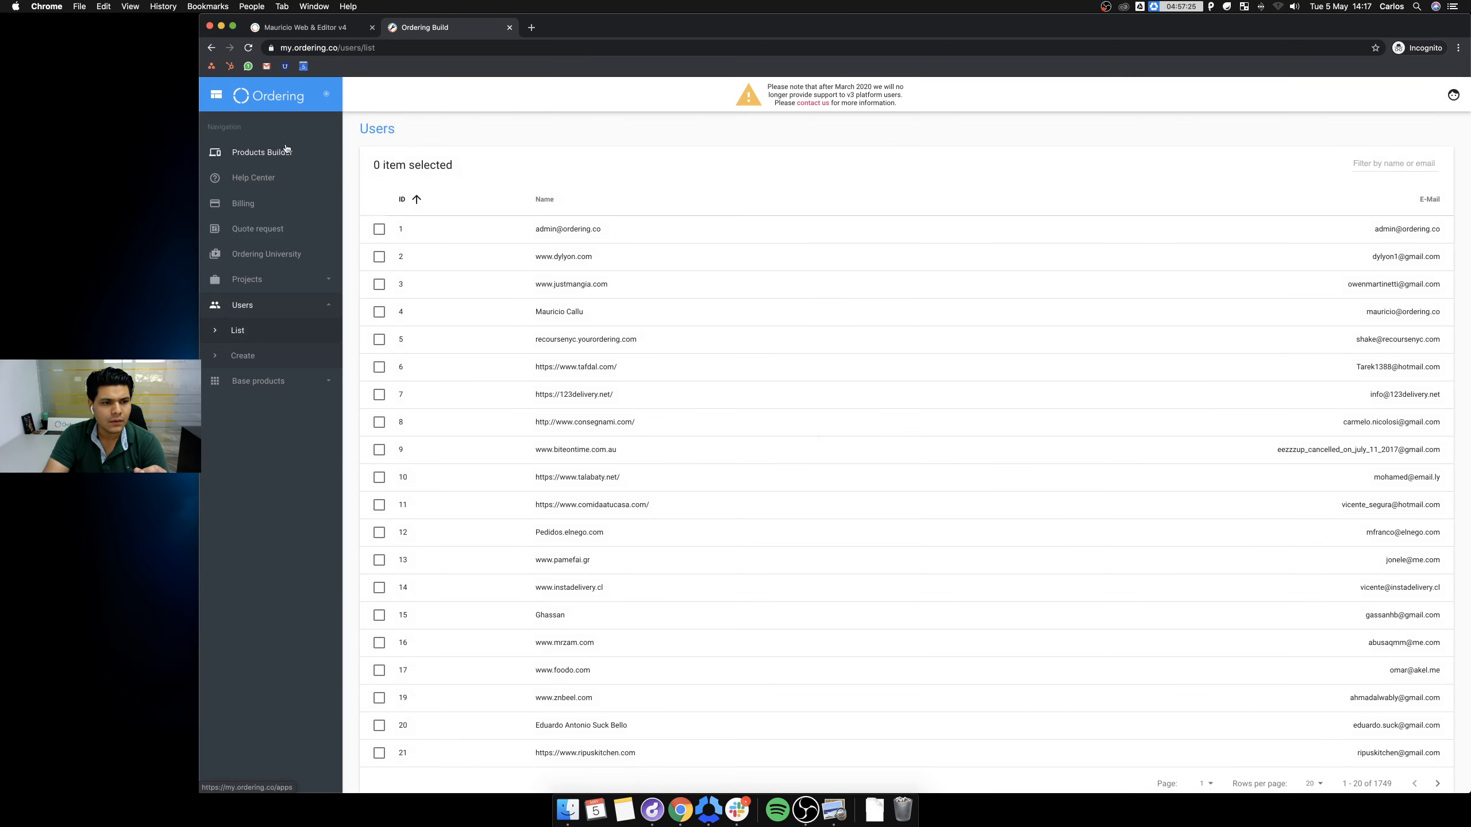
{"action": "left_click", "coordinate": [282, 154]}
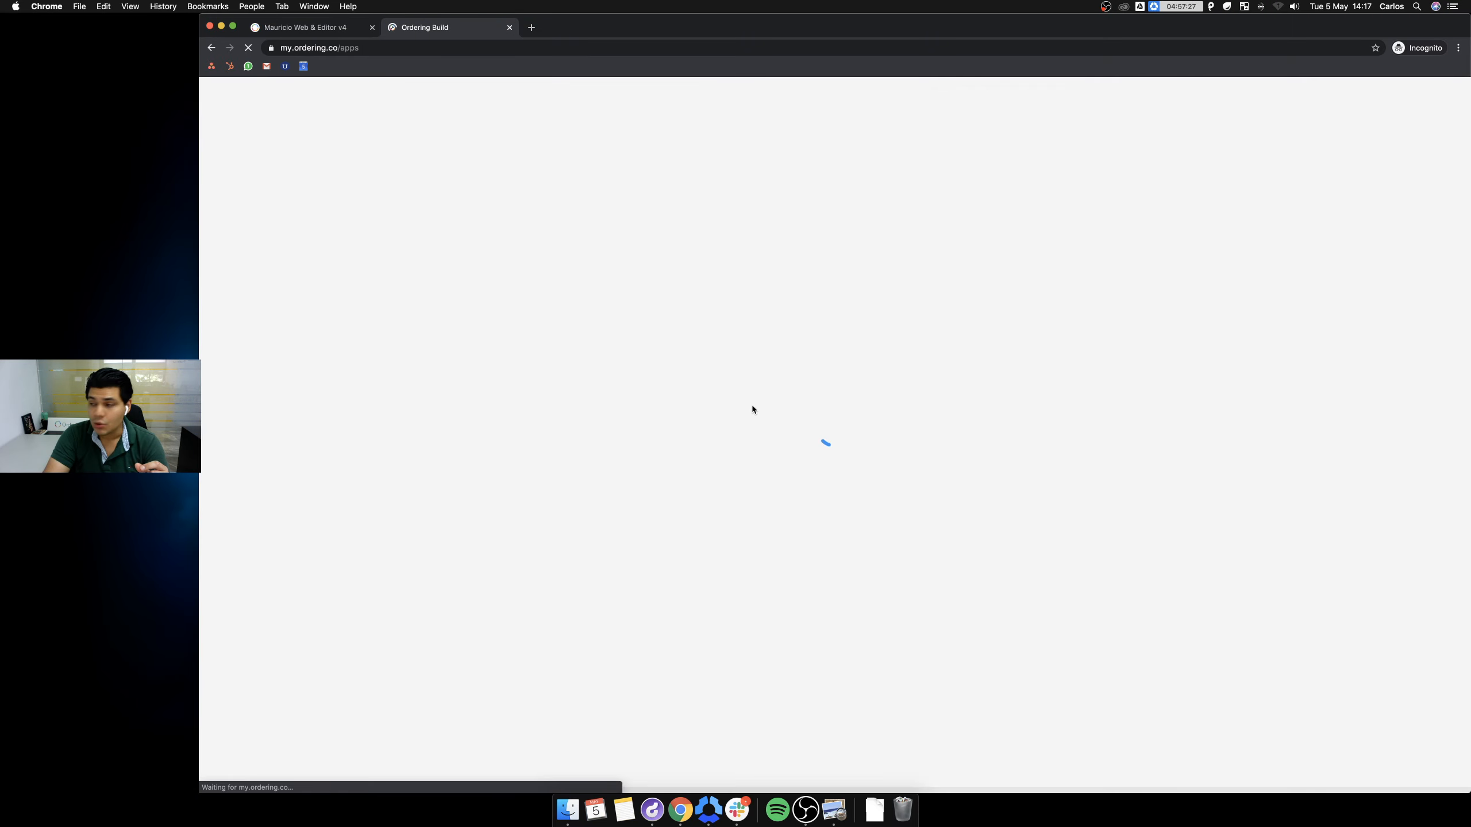
{"action": "scroll", "coordinate": [718, 413], "scroll_direction": "down", "scroll_amount": 15}
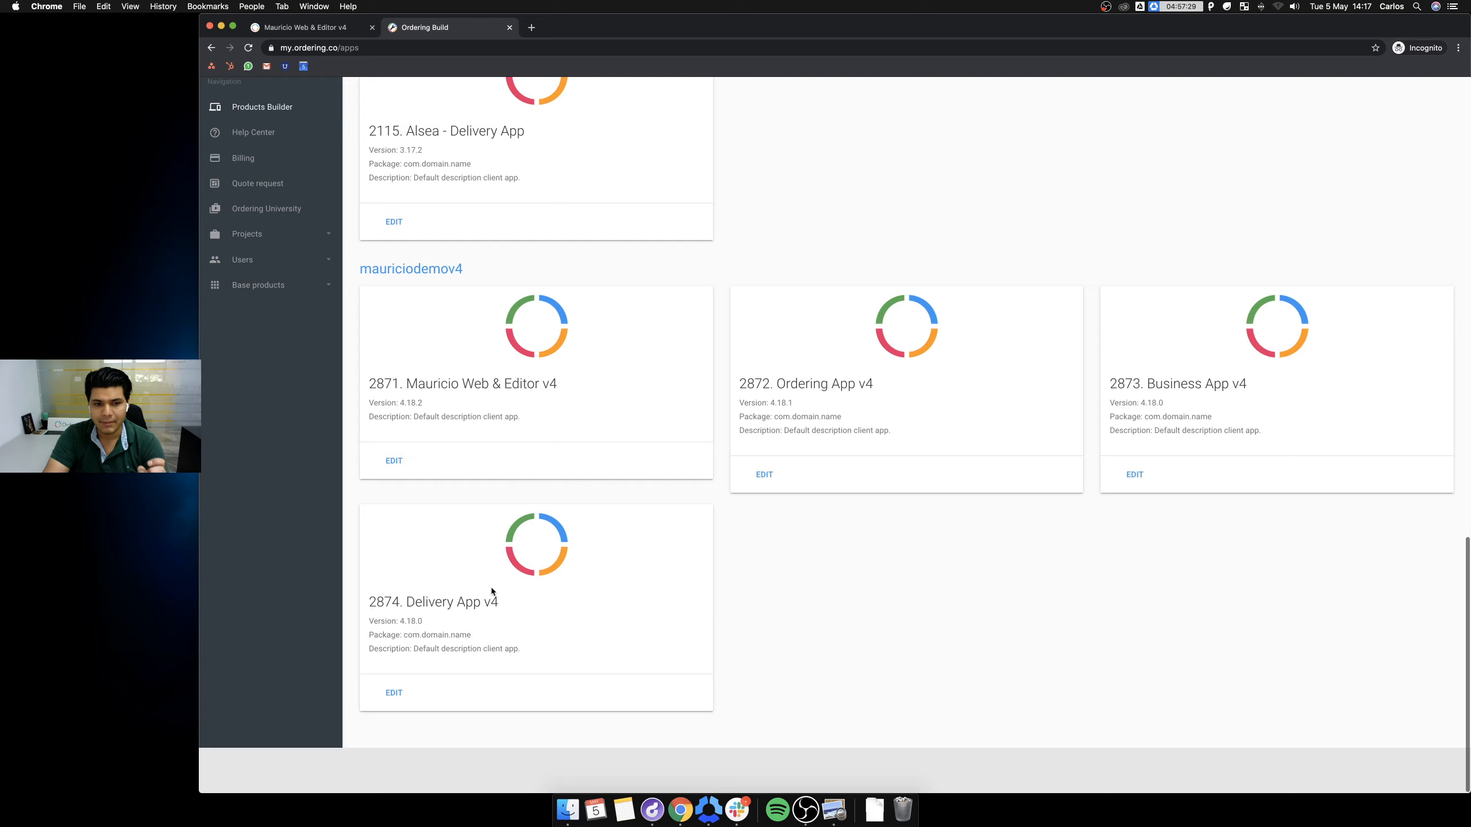
{"action": "left_click", "coordinate": [395, 510]}
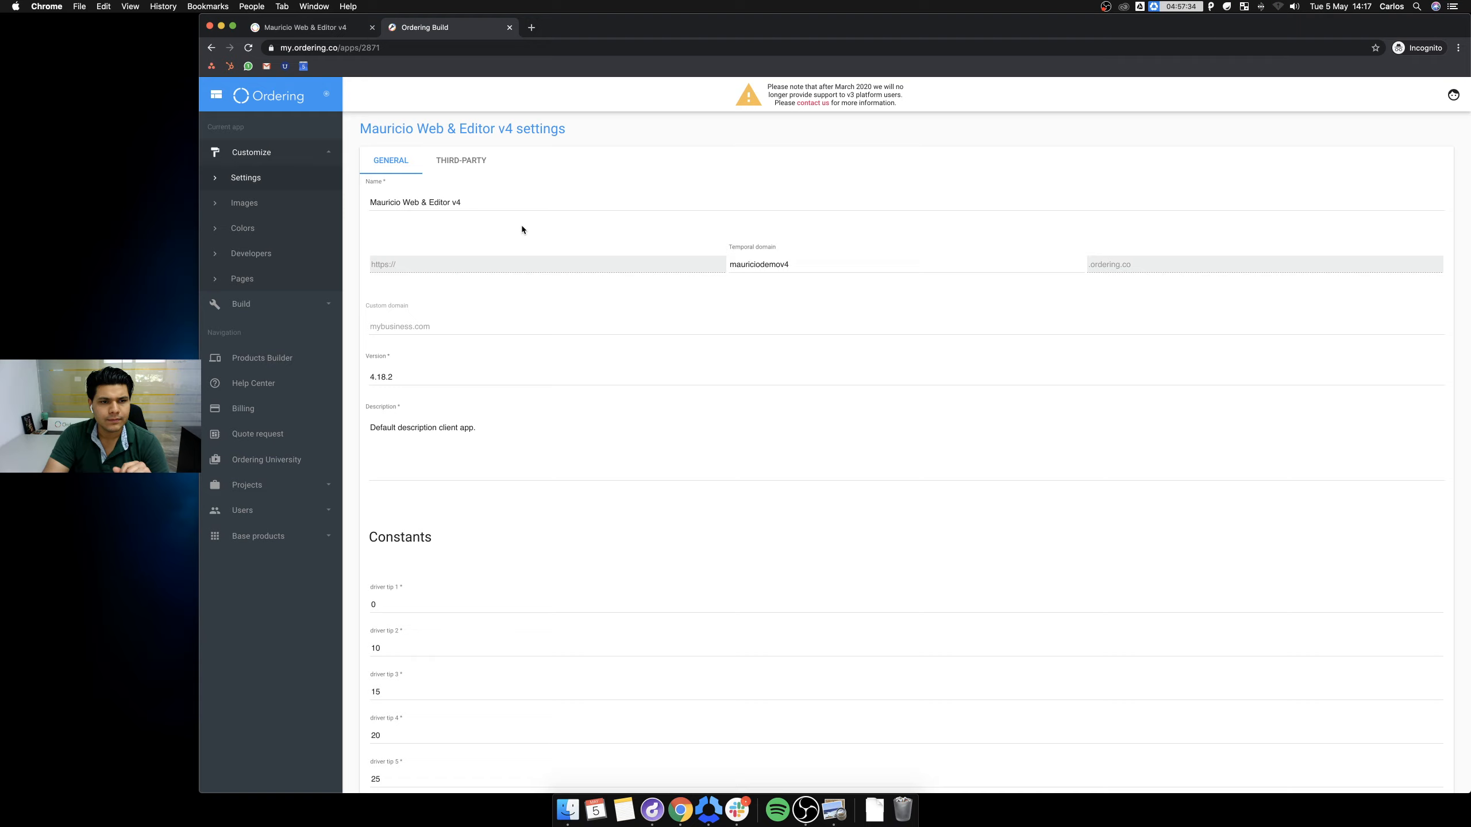
{"action": "left_click", "coordinate": [244, 280]}
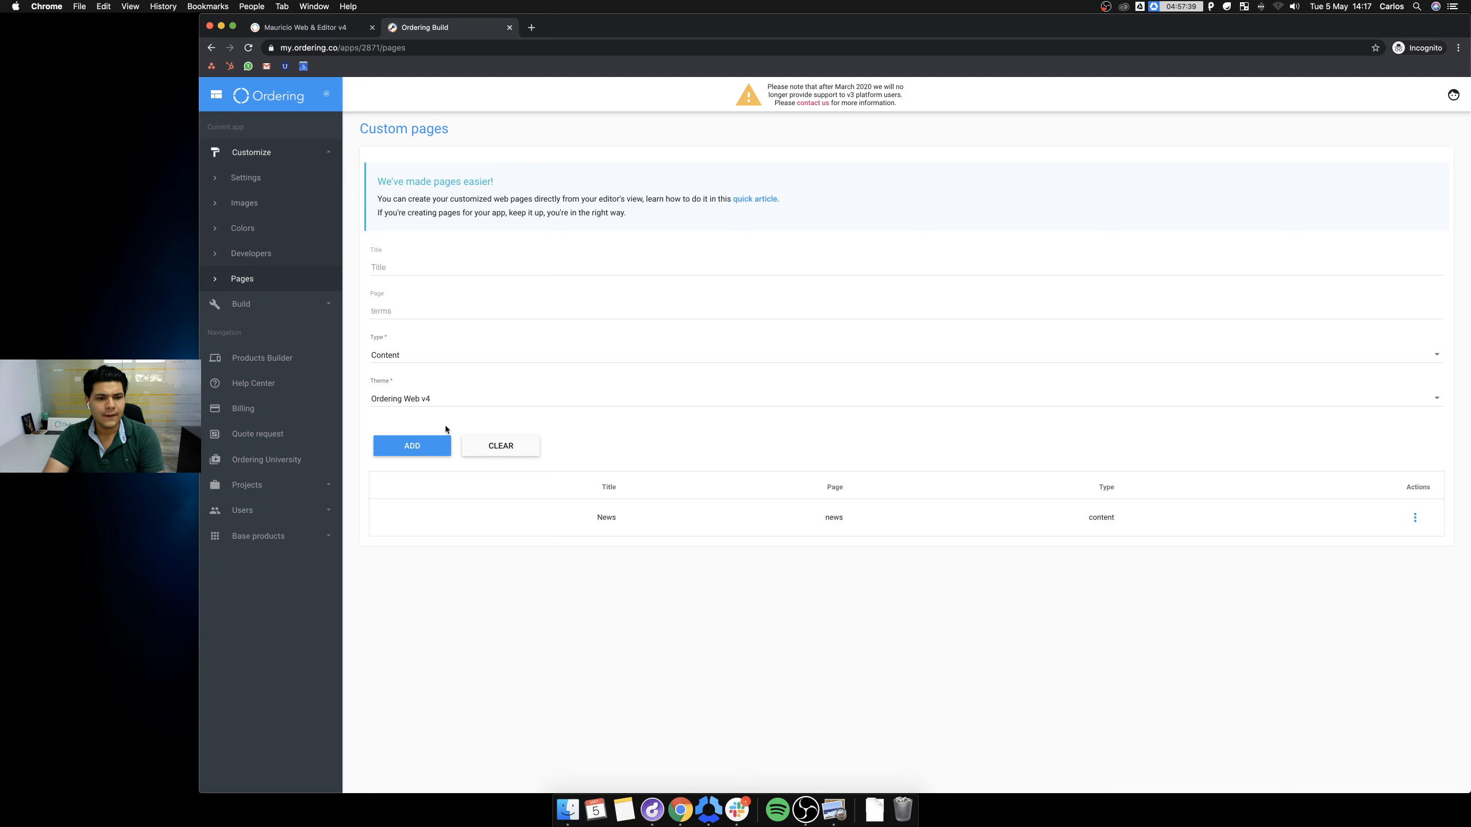
Open the News page's content editor in edit mode.
{"action": "left_click", "coordinate": [1414, 517]}
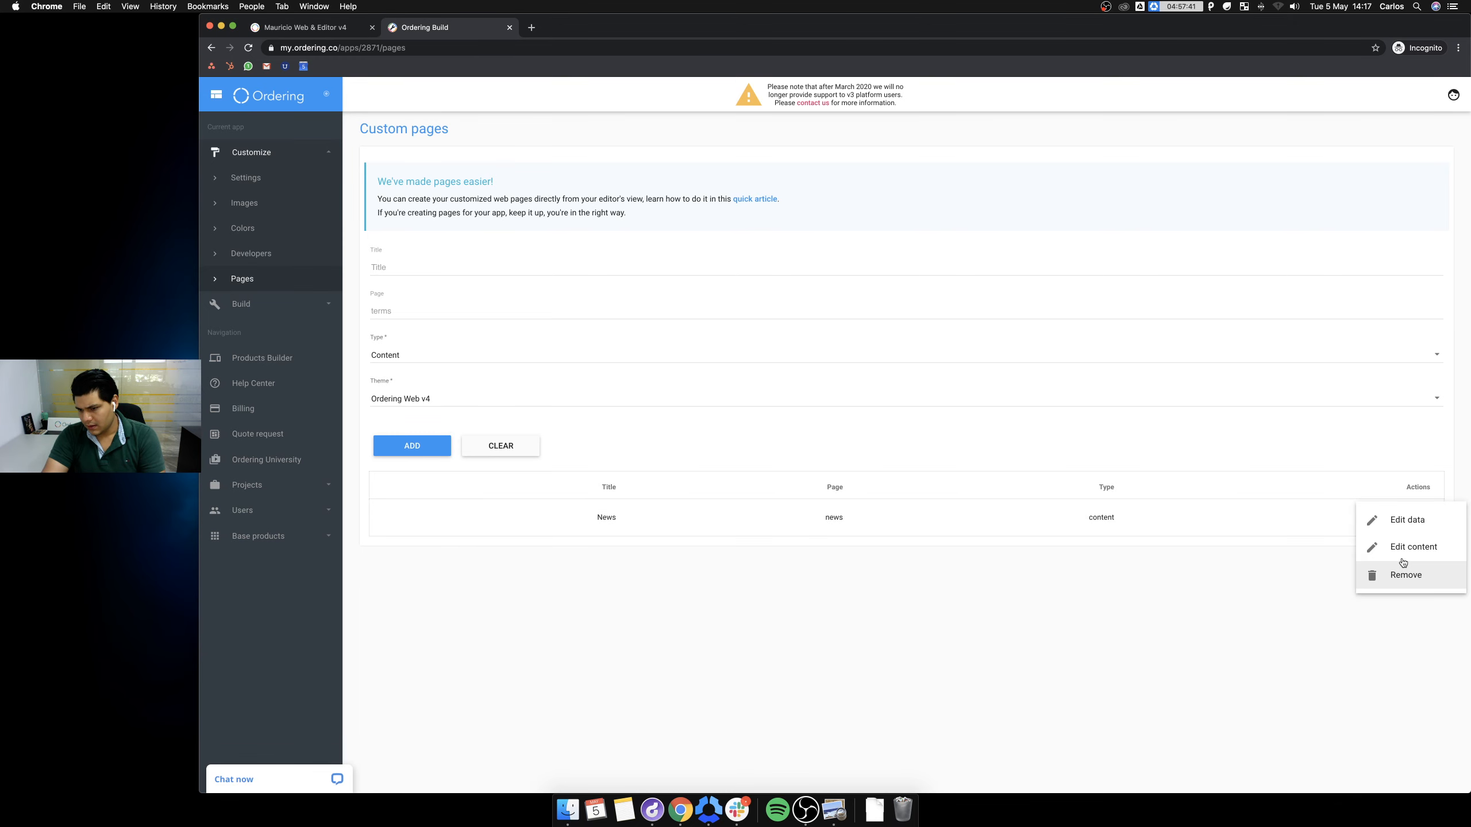
{"action": "left_click", "coordinate": [1402, 550]}
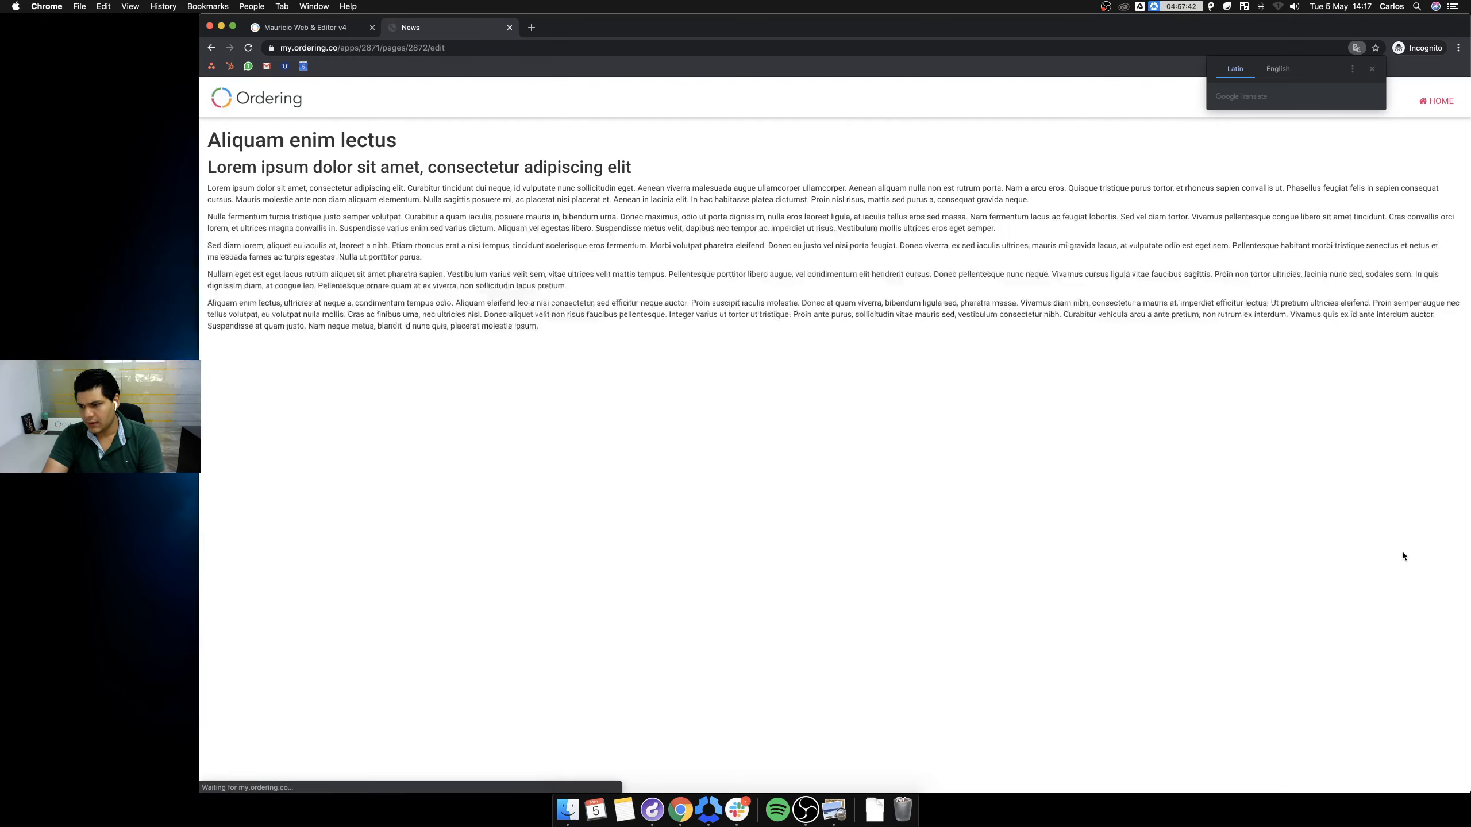
{"action": "left_click", "coordinate": [220, 110]}
Delete the five placeholder body paragraphs from the News page.
{"action": "left_click", "coordinate": [548, 200]}
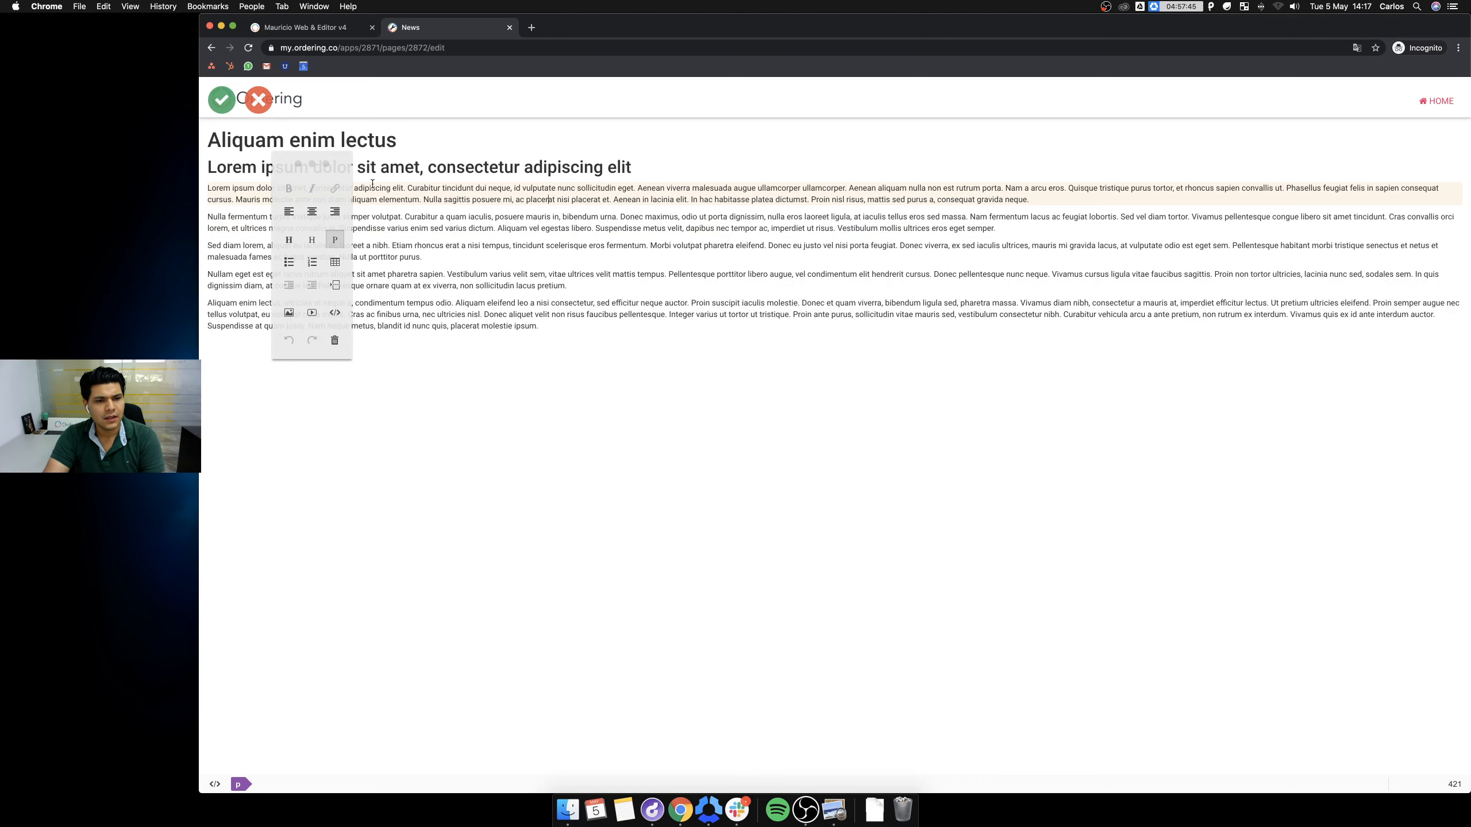
{"action": "left_click", "coordinate": [631, 305]}
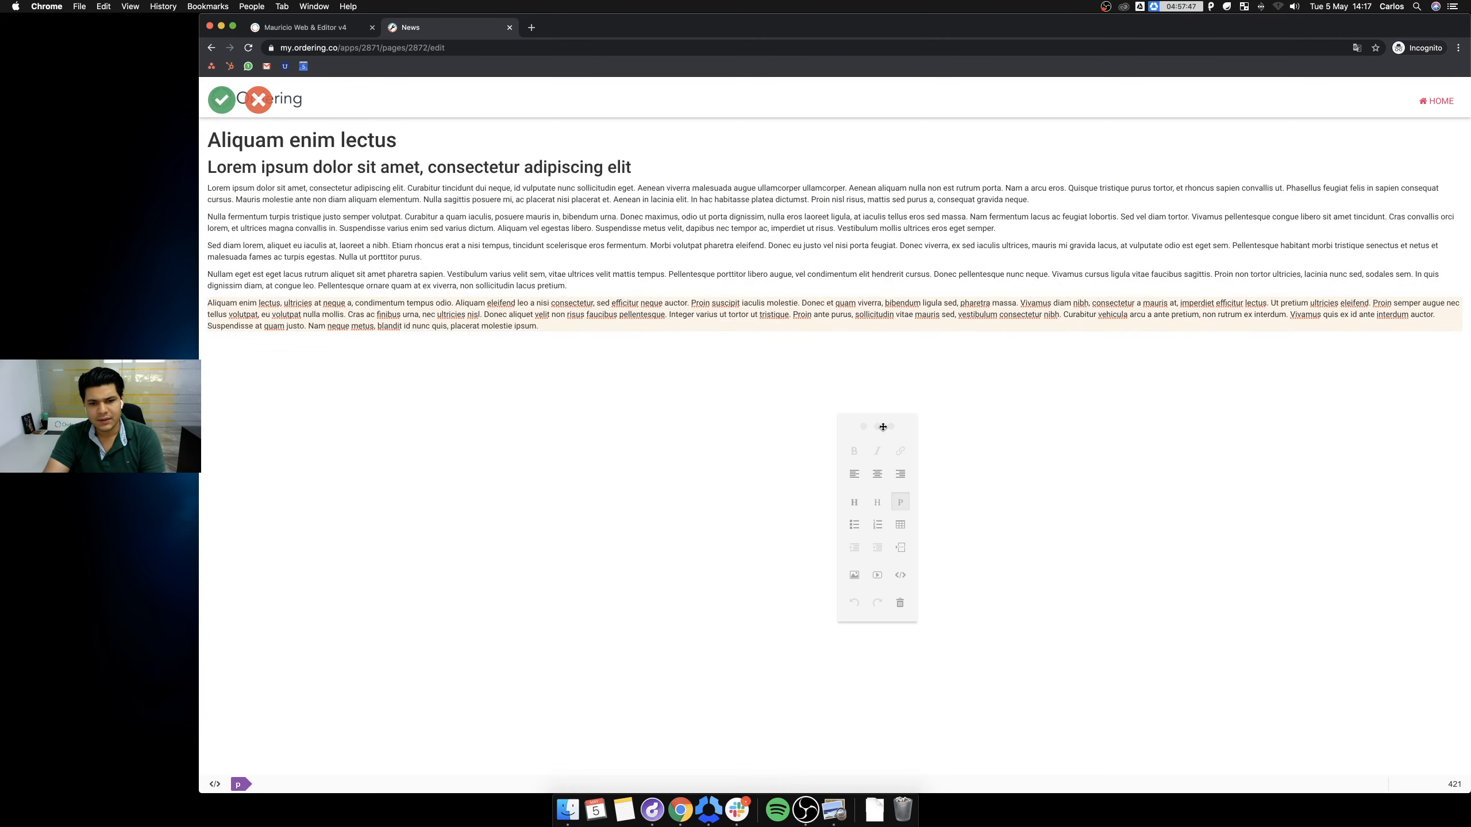
{"action": "triple_click", "coordinate": [631, 306]}
{"action": "key", "text": "BackSpace"}
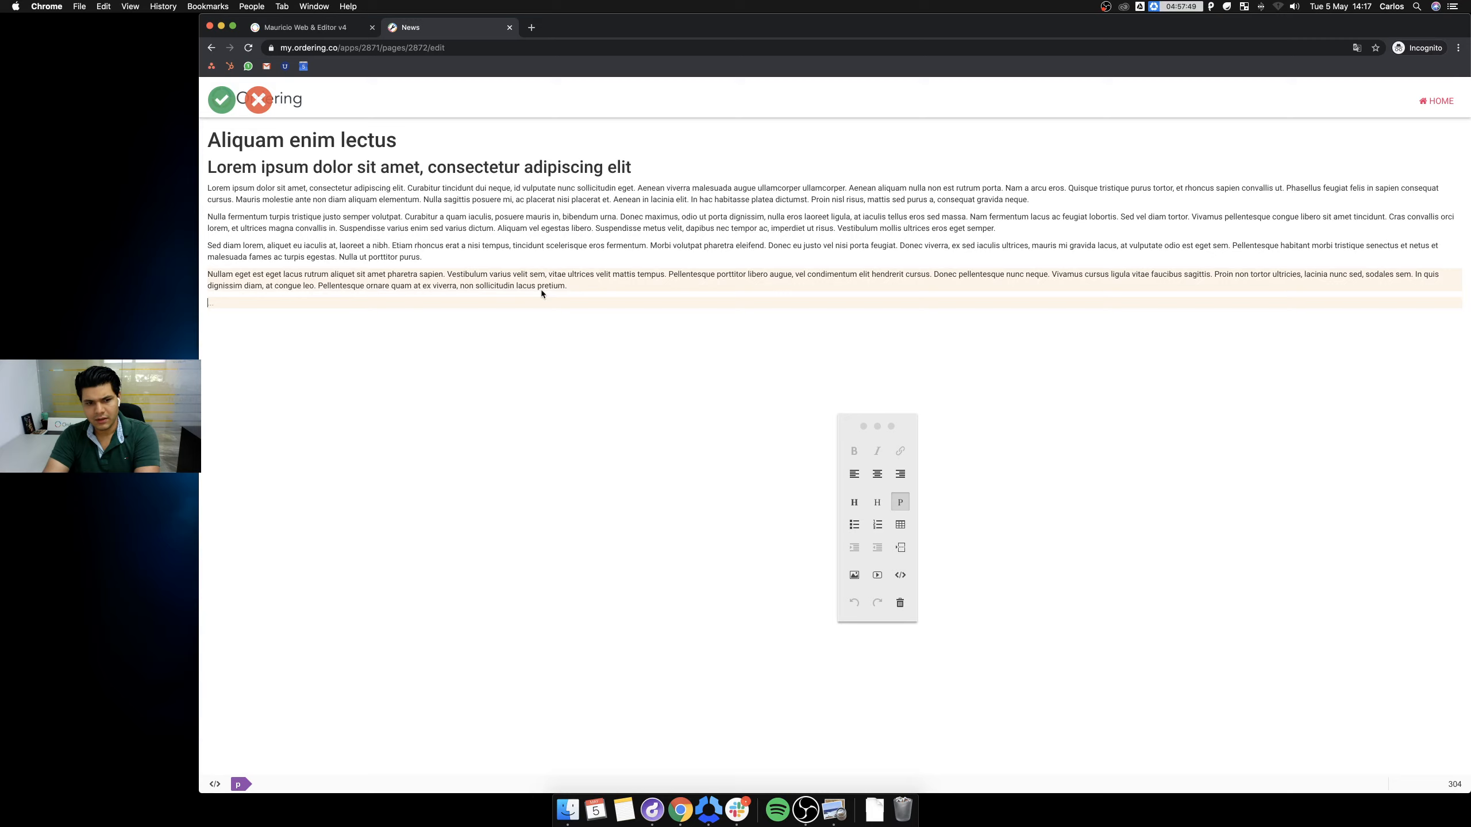
{"action": "triple_click", "coordinate": [493, 273]}
{"action": "key", "text": "BackSpace"}
{"action": "triple_click", "coordinate": [481, 250]}
{"action": "key", "text": "BackSpace"}
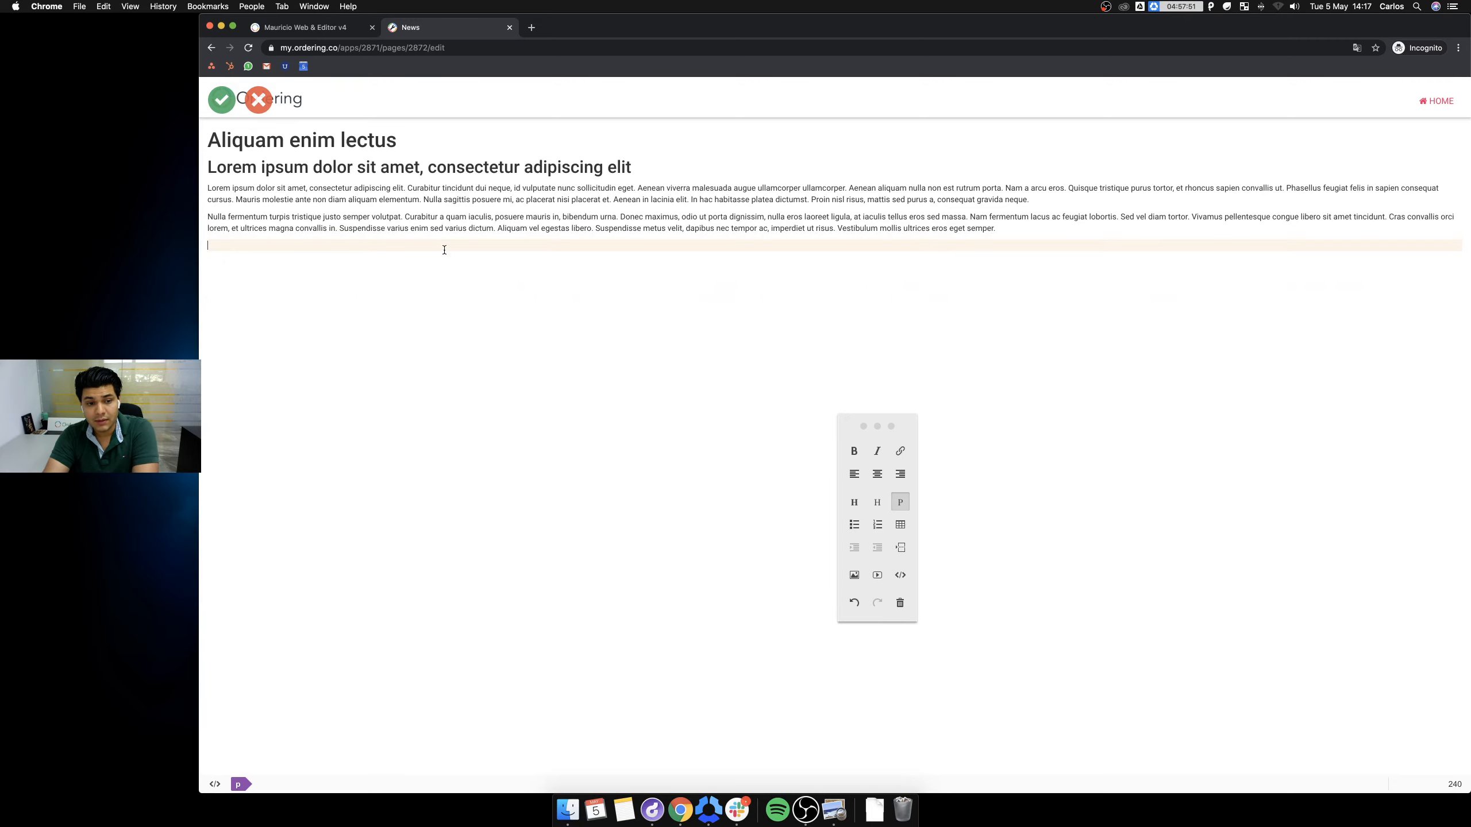
{"action": "triple_click", "coordinate": [454, 226]}
{"action": "key", "text": "BackSpace"}
{"action": "triple_click", "coordinate": [455, 200]}
{"action": "key", "text": "BackSpace"}
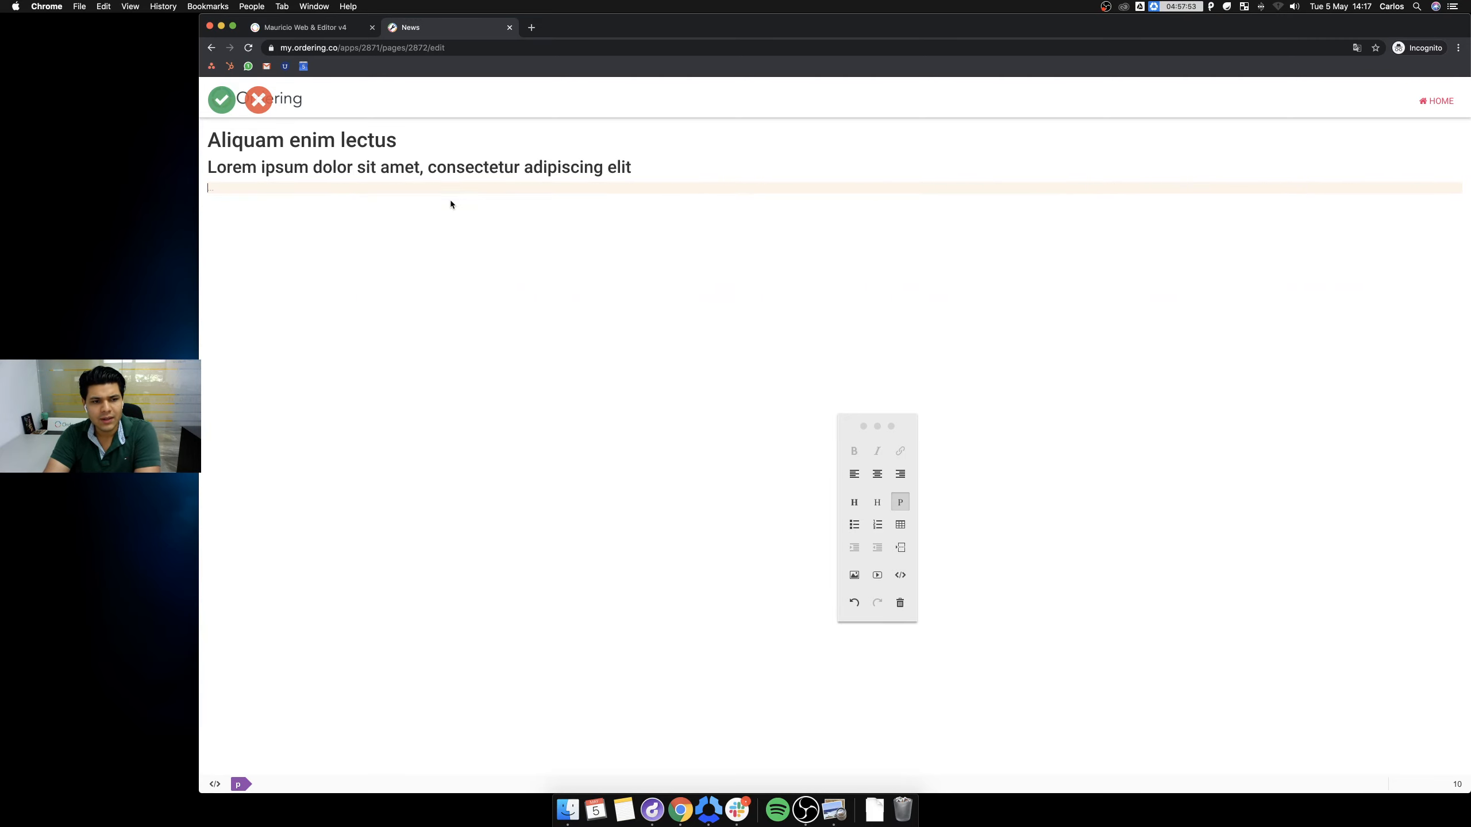
Remove the Lorem ipsum subheading and retitle the heading 'New Ordering Class · Hot to Use the Footer'.
{"action": "triple_click", "coordinate": [394, 167]}
{"action": "key", "text": "BackSpace"}
{"action": "key", "text": "BackSpace"}
{"action": "triple_click", "coordinate": [347, 139]}
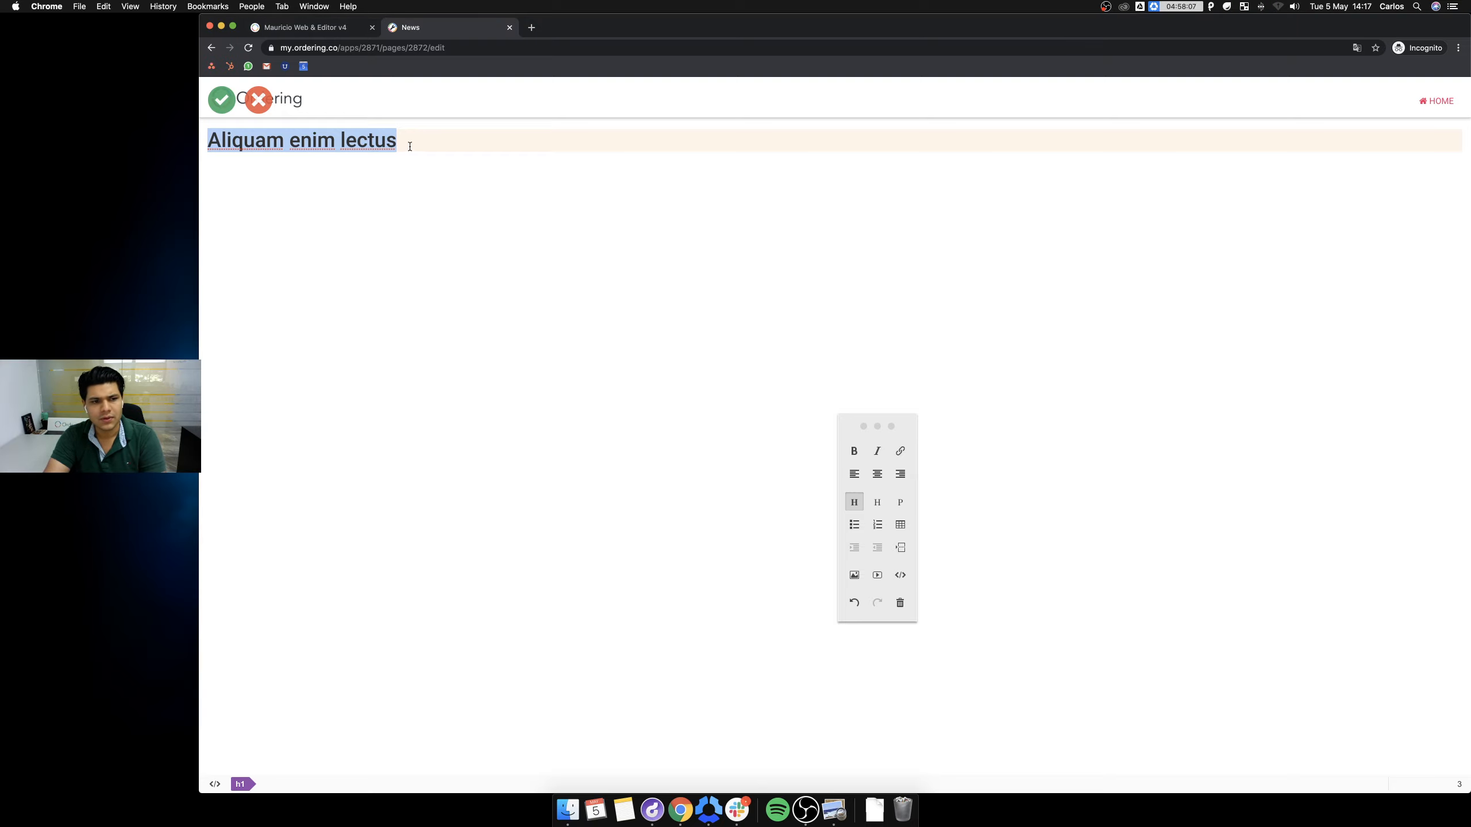
{"action": "type", "text": "New"}
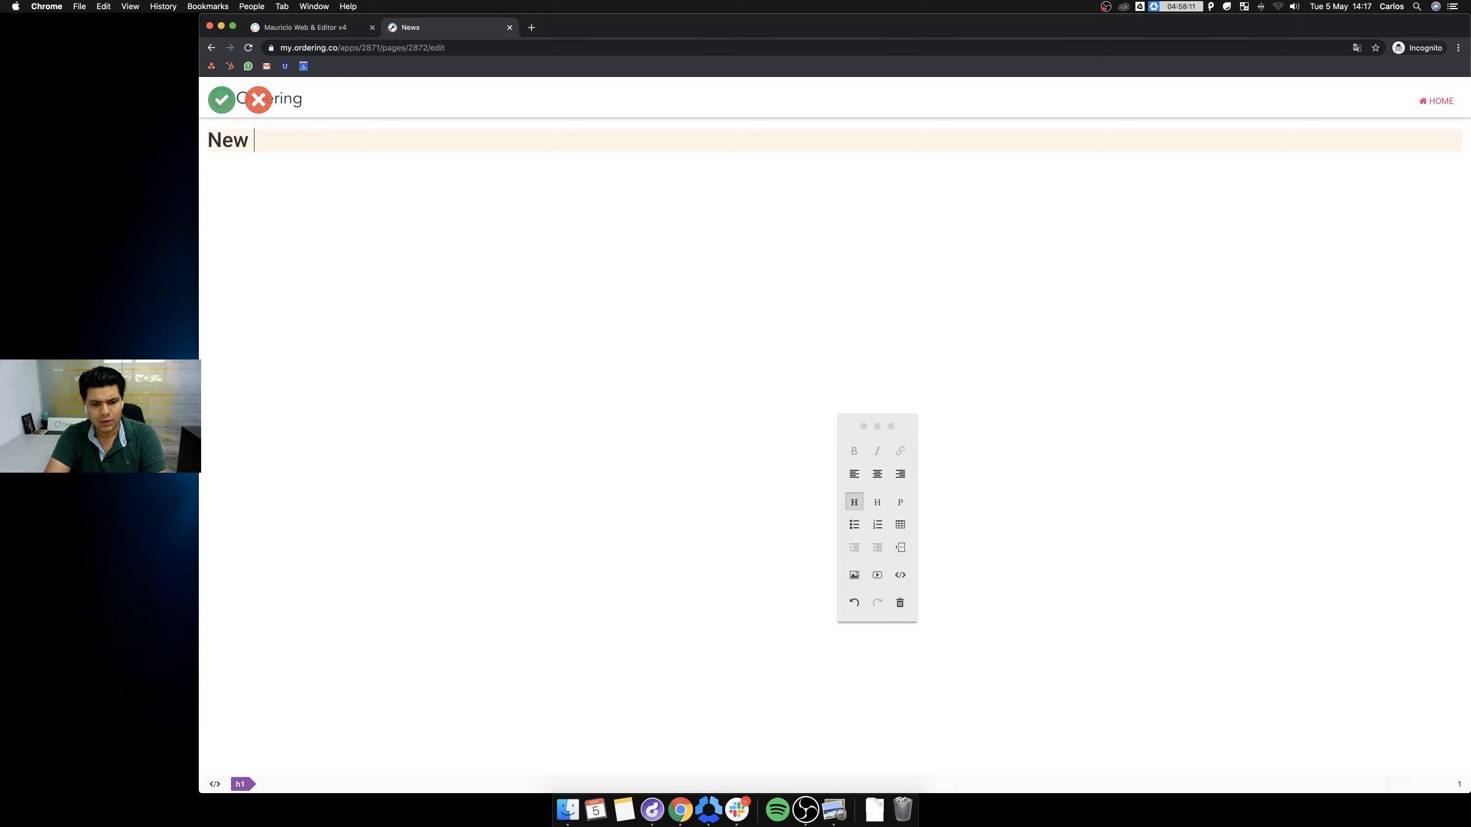
{"action": "type", "text": " Ordering Class "}
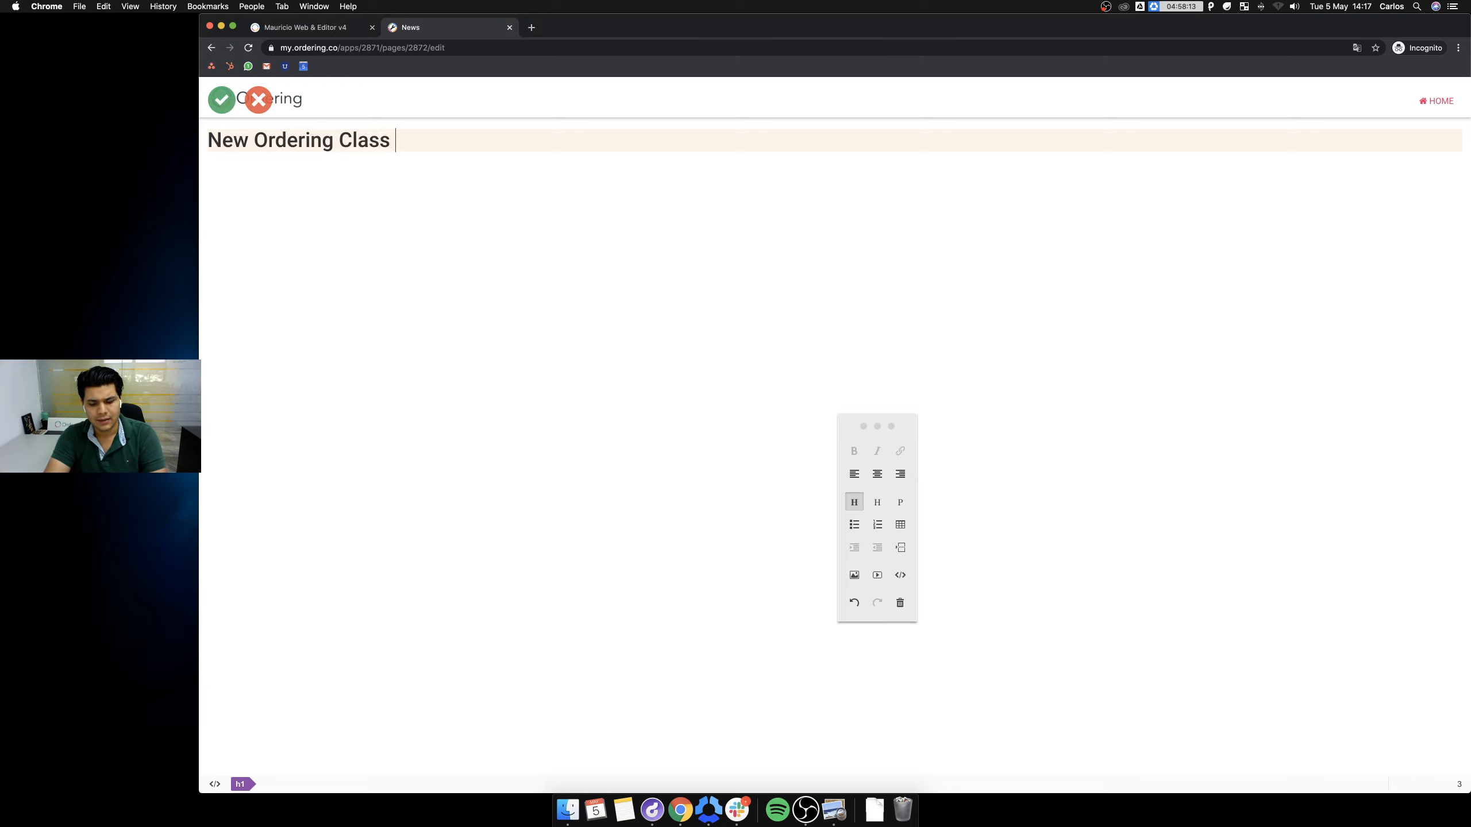
{"action": "type", "text": "· Hot to"}
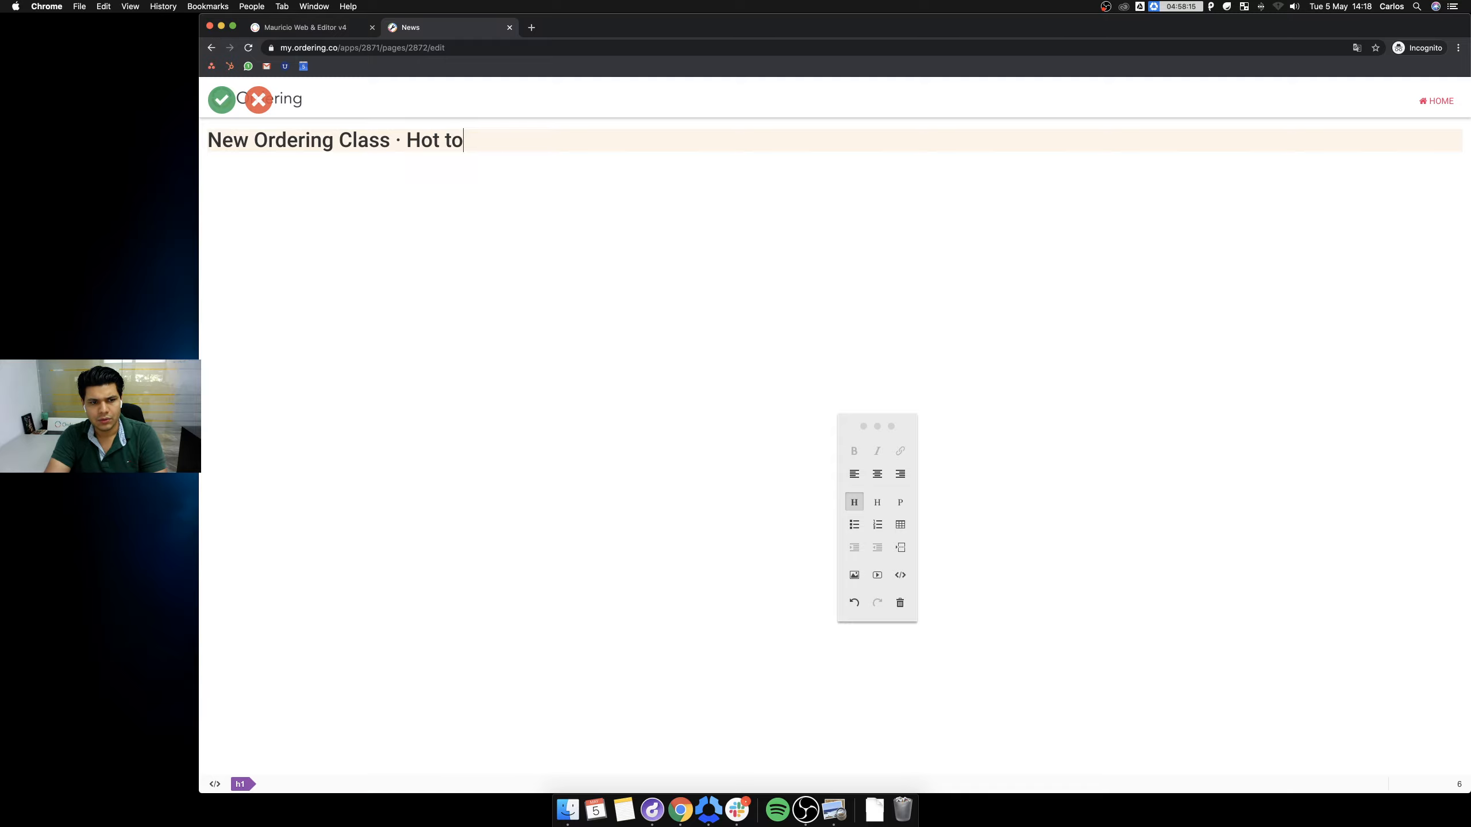
{"action": "type", "text": " Use the Footer"}
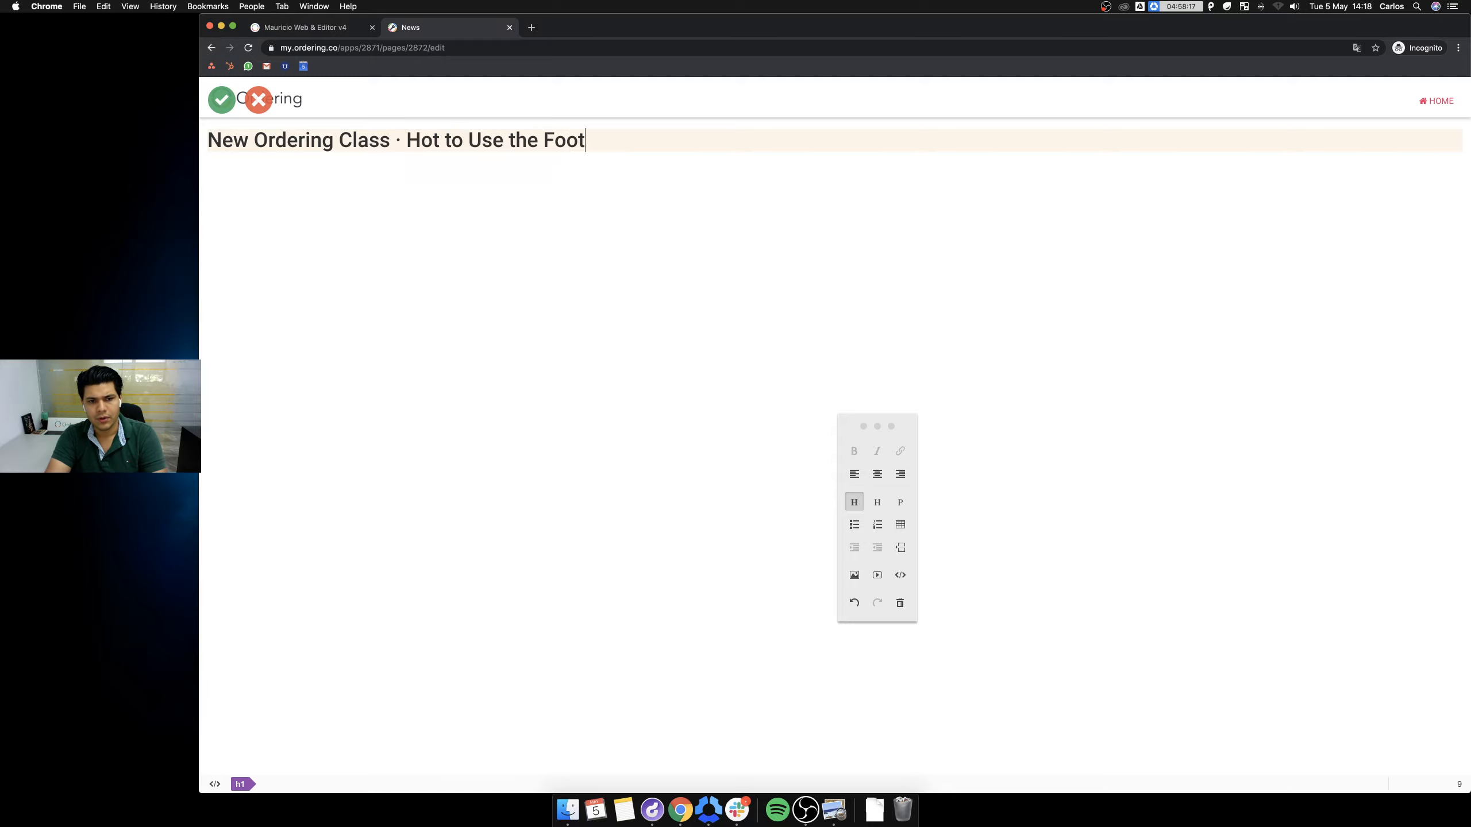
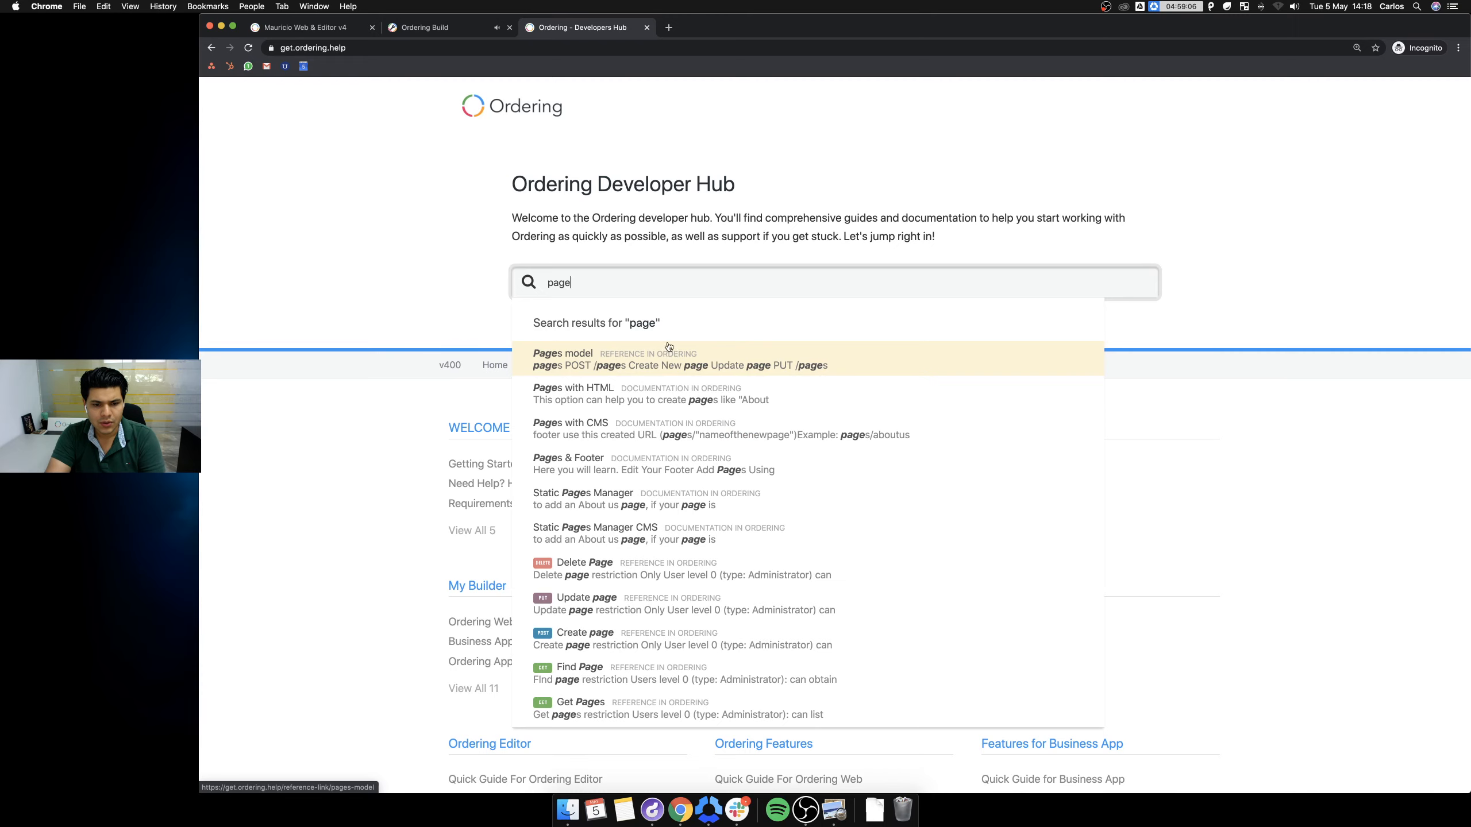
Open the 'Pages with CMS' guide and scroll to its footer URL section.
{"action": "left_click", "coordinate": [686, 430]}
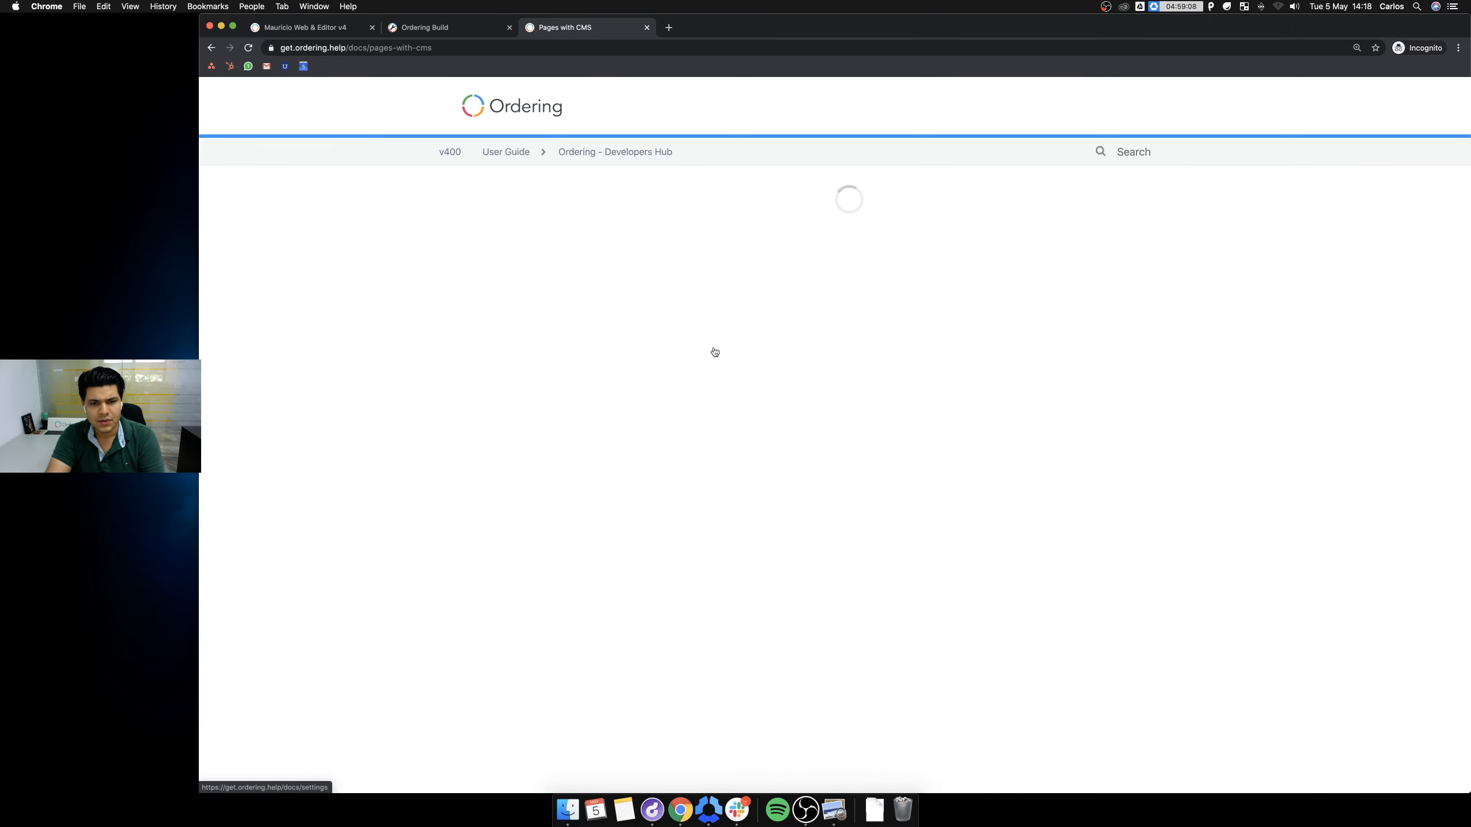
{"action": "scroll", "coordinate": [748, 370], "scroll_direction": "down", "scroll_amount": 5}
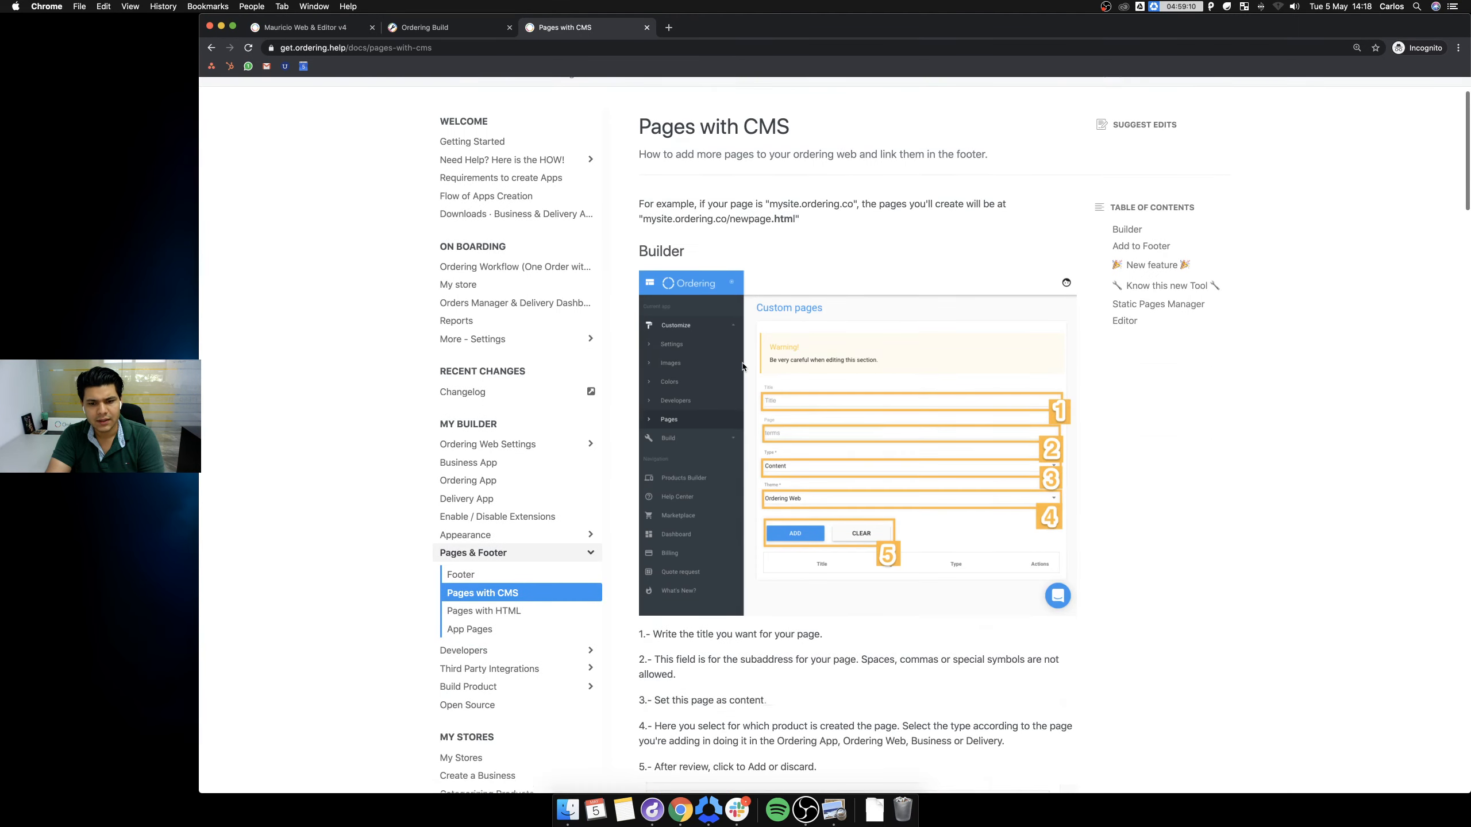
{"action": "scroll", "coordinate": [751, 355], "scroll_direction": "down", "scroll_amount": 7}
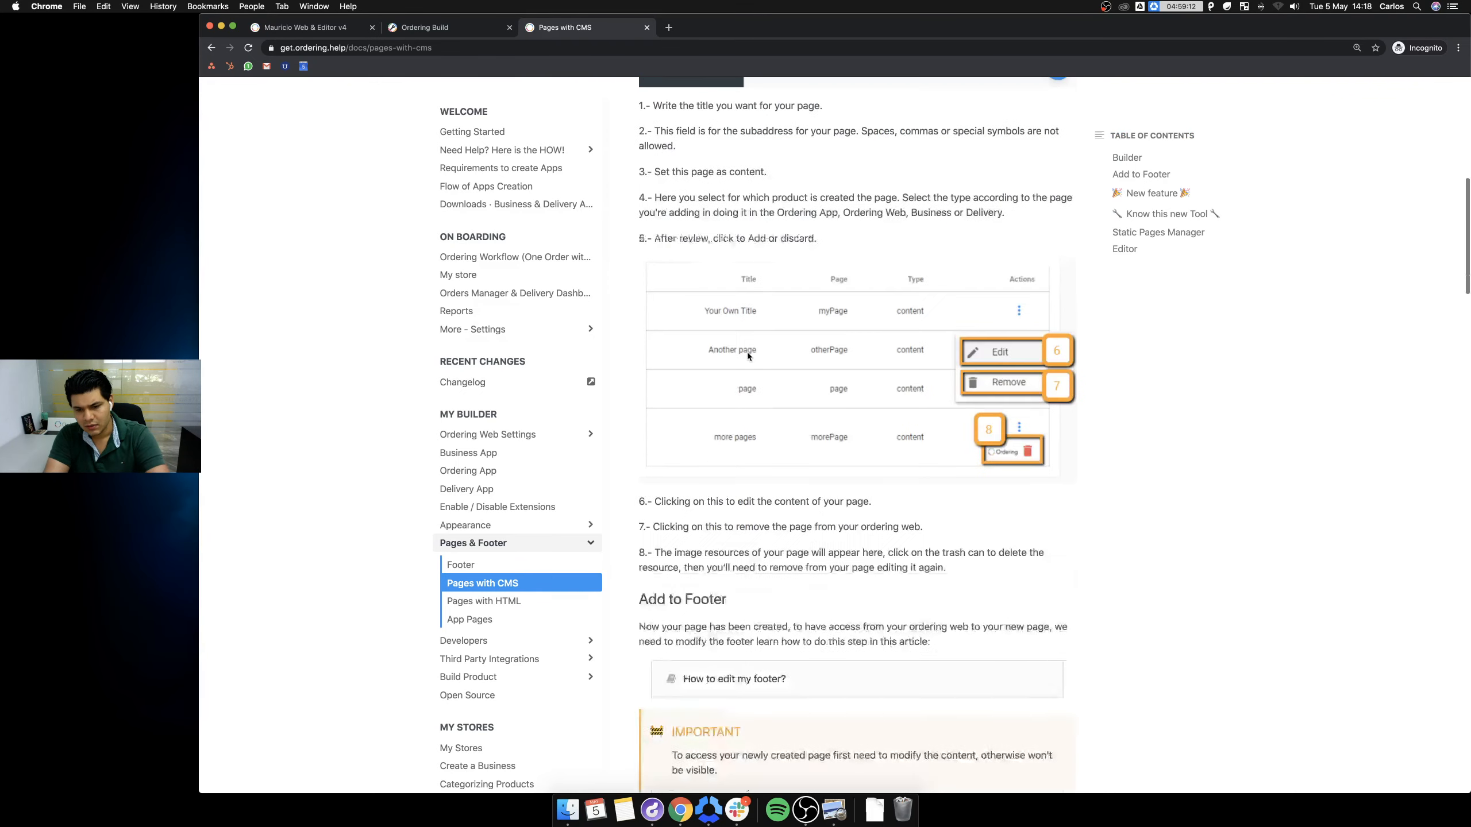
{"action": "scroll", "coordinate": [768, 425], "scroll_direction": "down", "scroll_amount": 4}
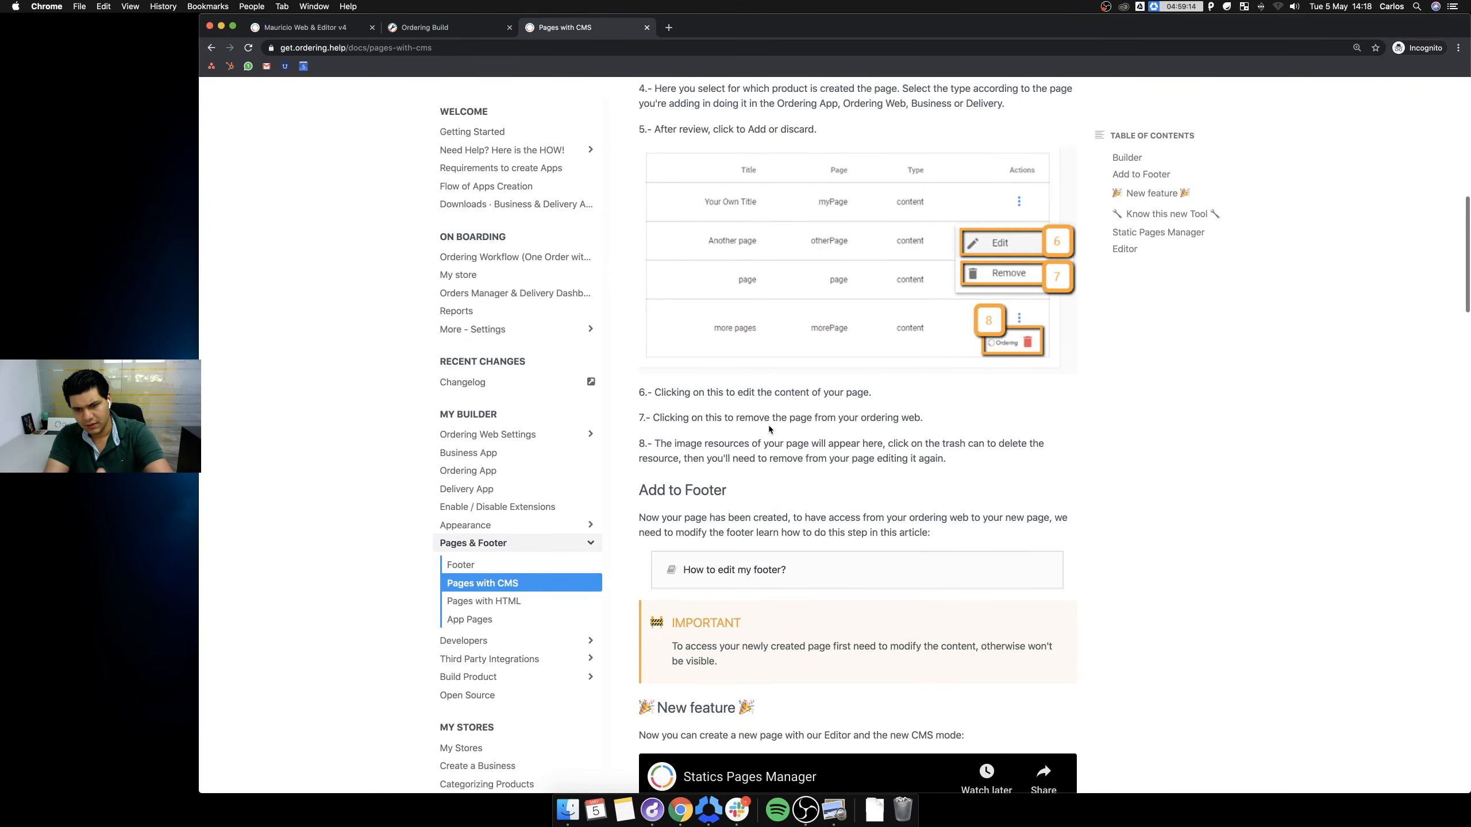
{"action": "scroll", "coordinate": [764, 426], "scroll_direction": "down", "scroll_amount": 7}
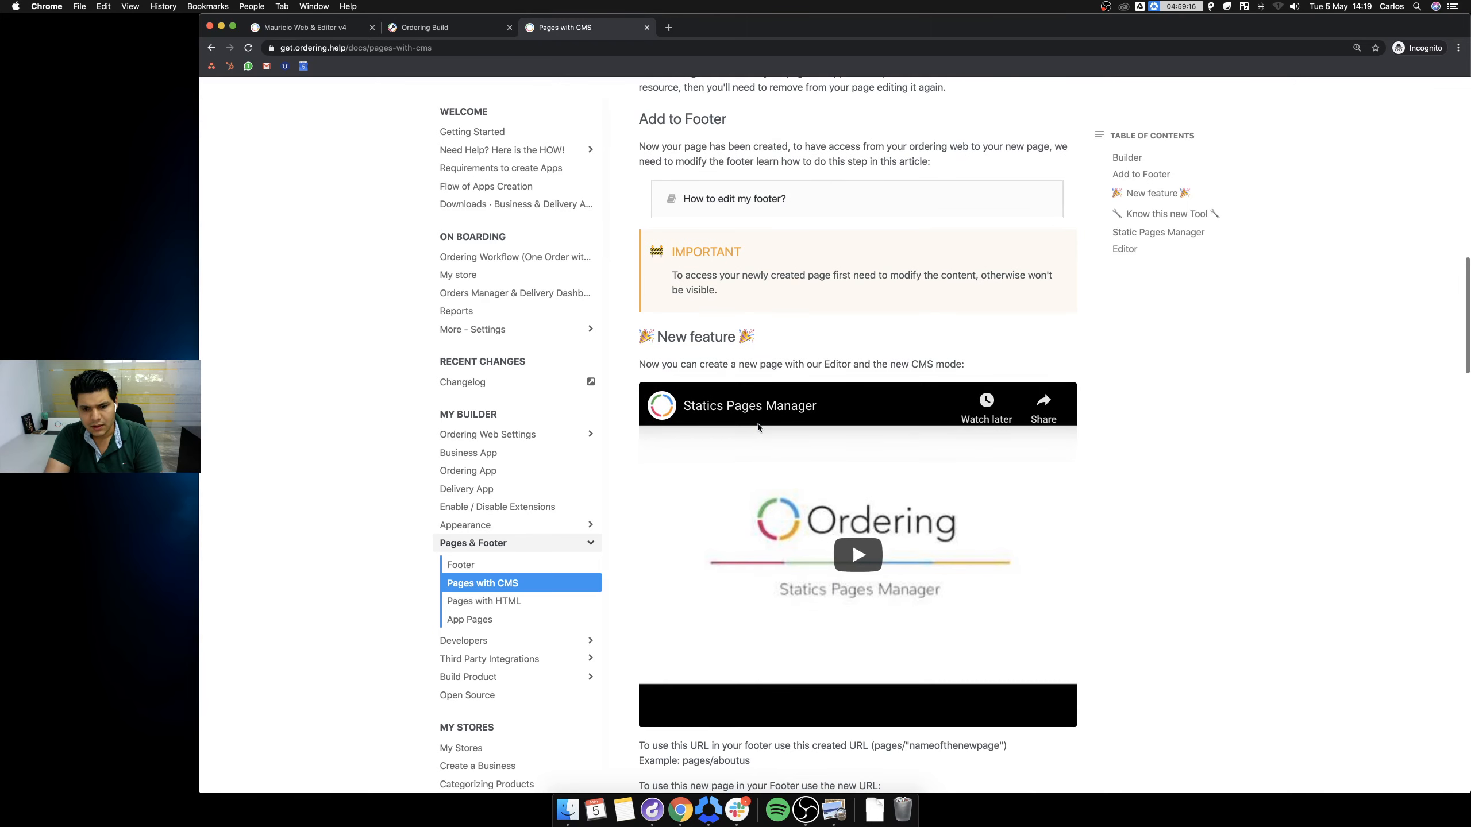
{"action": "scroll", "coordinate": [764, 427], "scroll_direction": "down", "scroll_amount": 7}
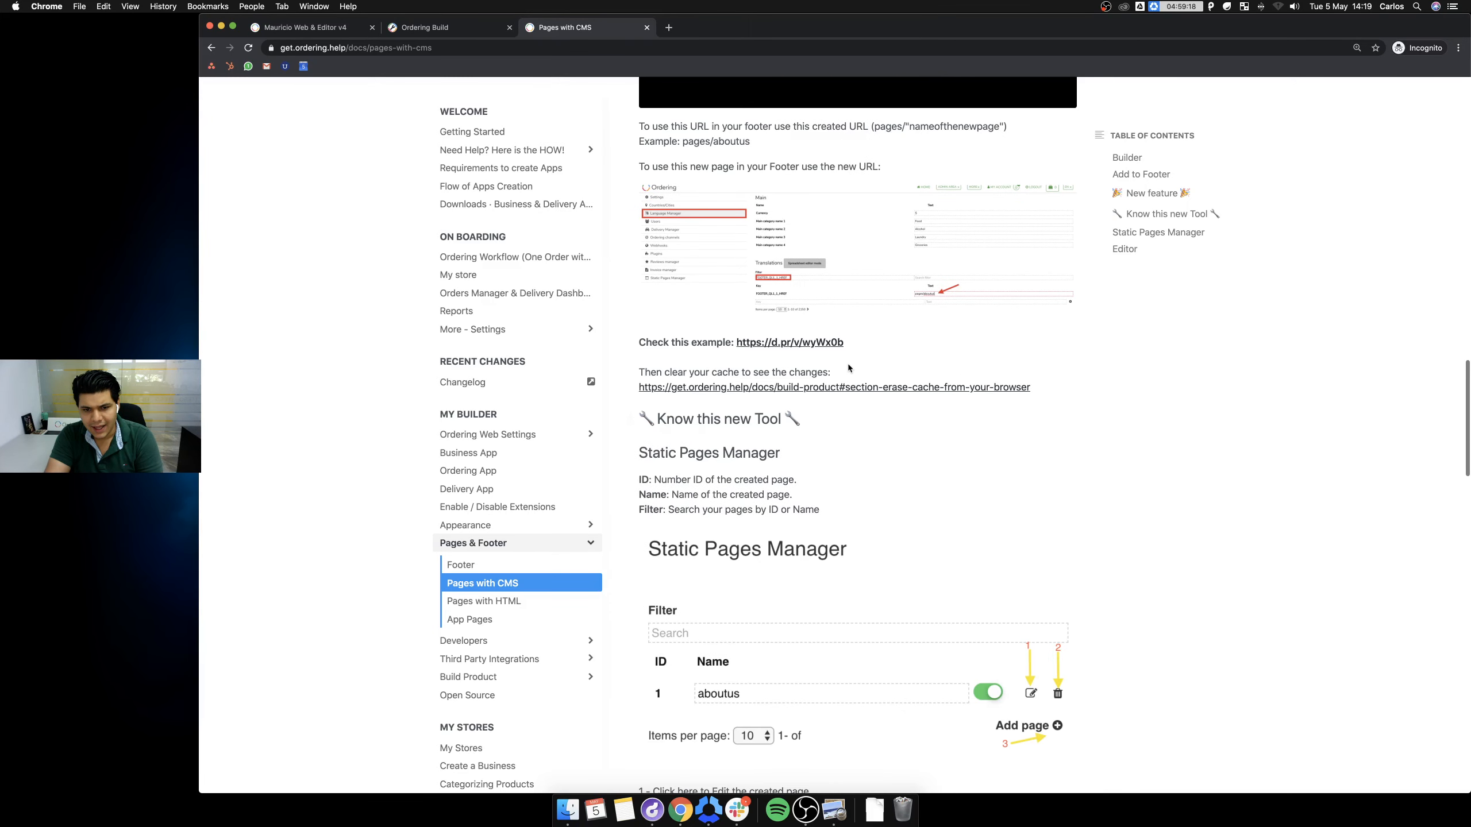
{"action": "scroll", "coordinate": [834, 357], "scroll_direction": "up", "scroll_amount": 2}
Enlarge the footer instructions screenshot, then magnify the guide page to 200%.
{"action": "left_click", "coordinate": [970, 423]}
{"action": "key", "text": "super+plus"}
{"action": "key", "text": "super+plus"}
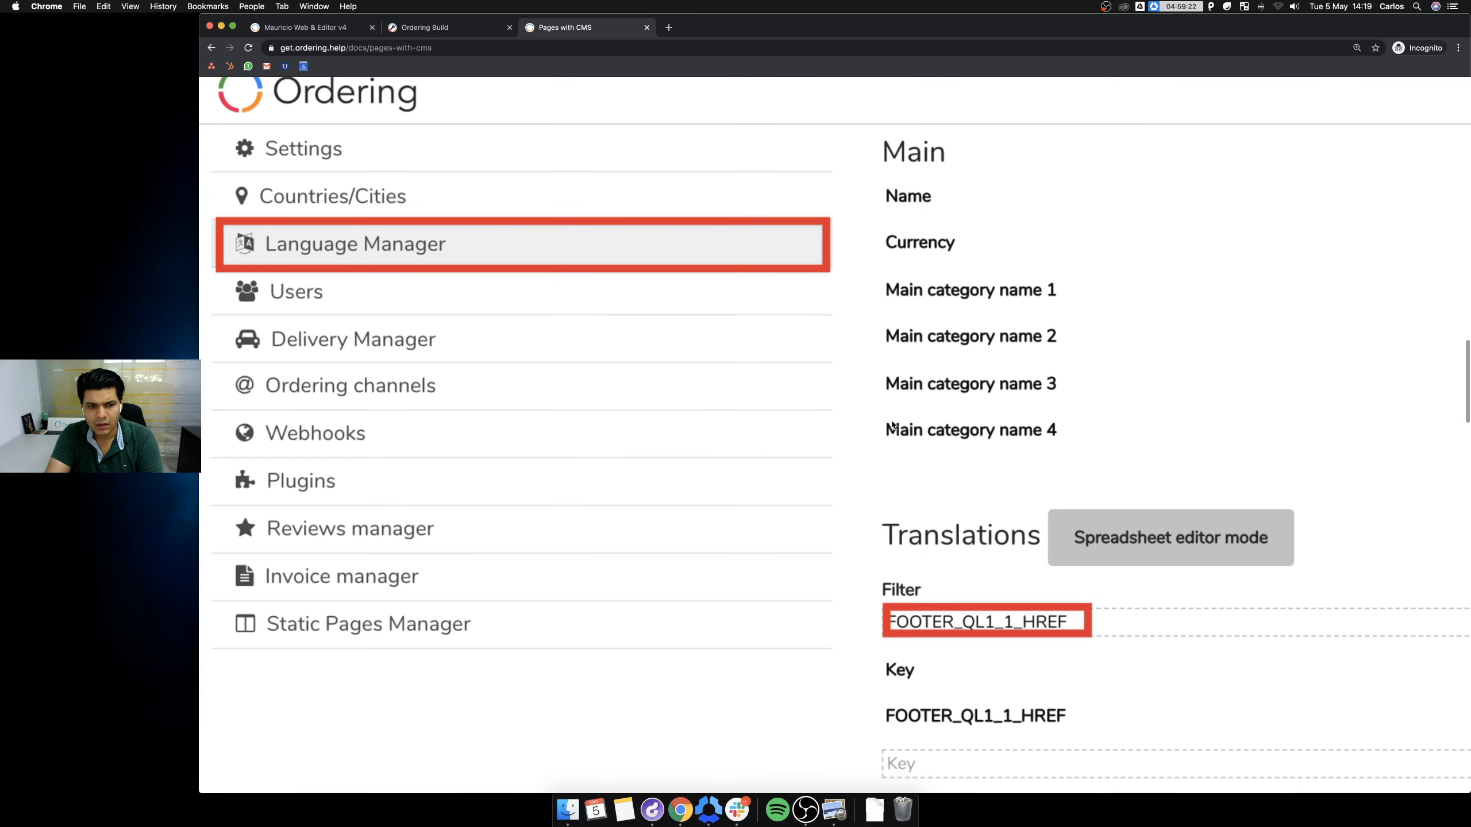
{"action": "left_click", "coordinate": [892, 425]}
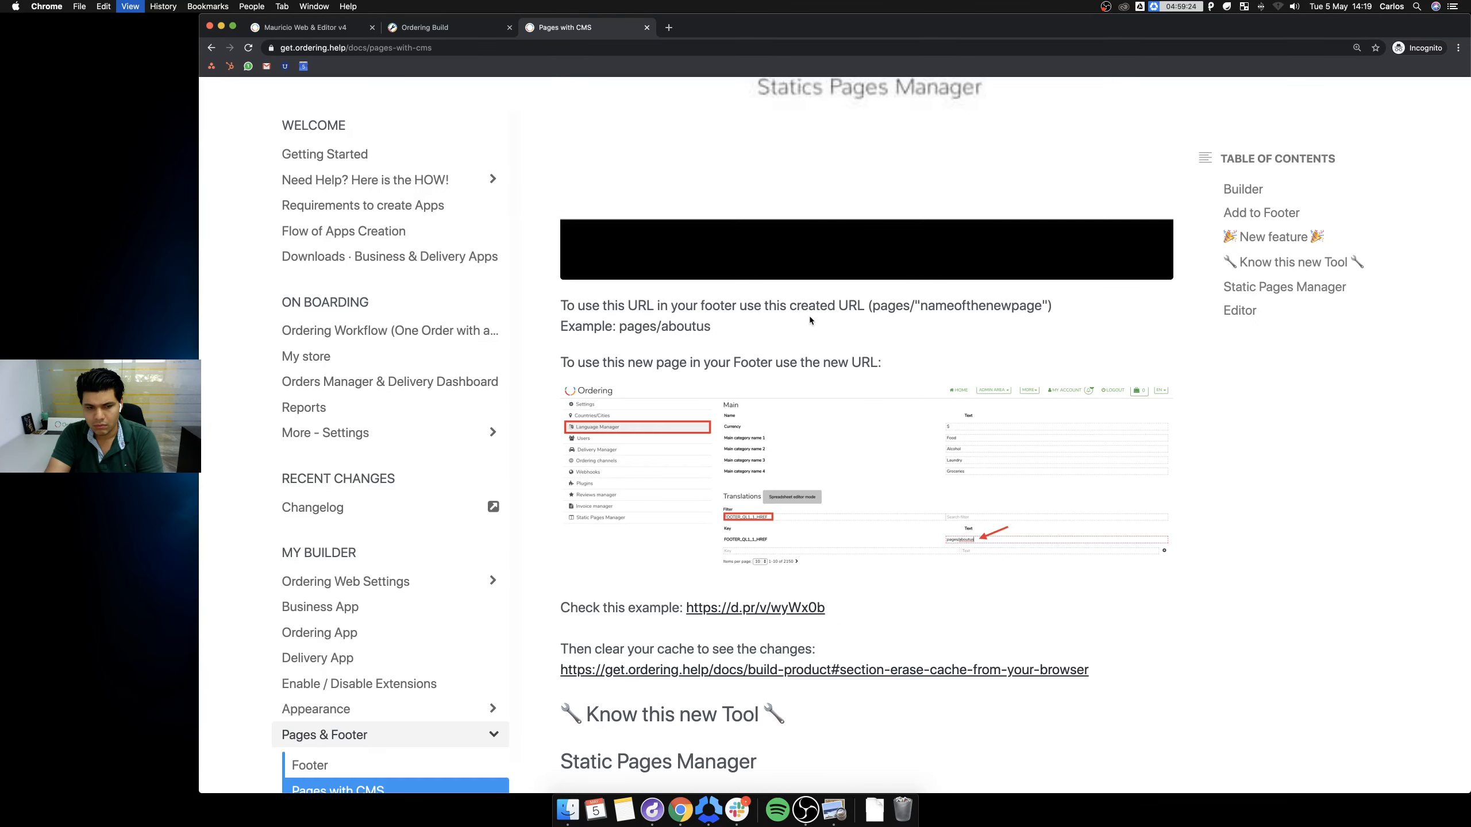
{"action": "key", "text": "super+minus"}
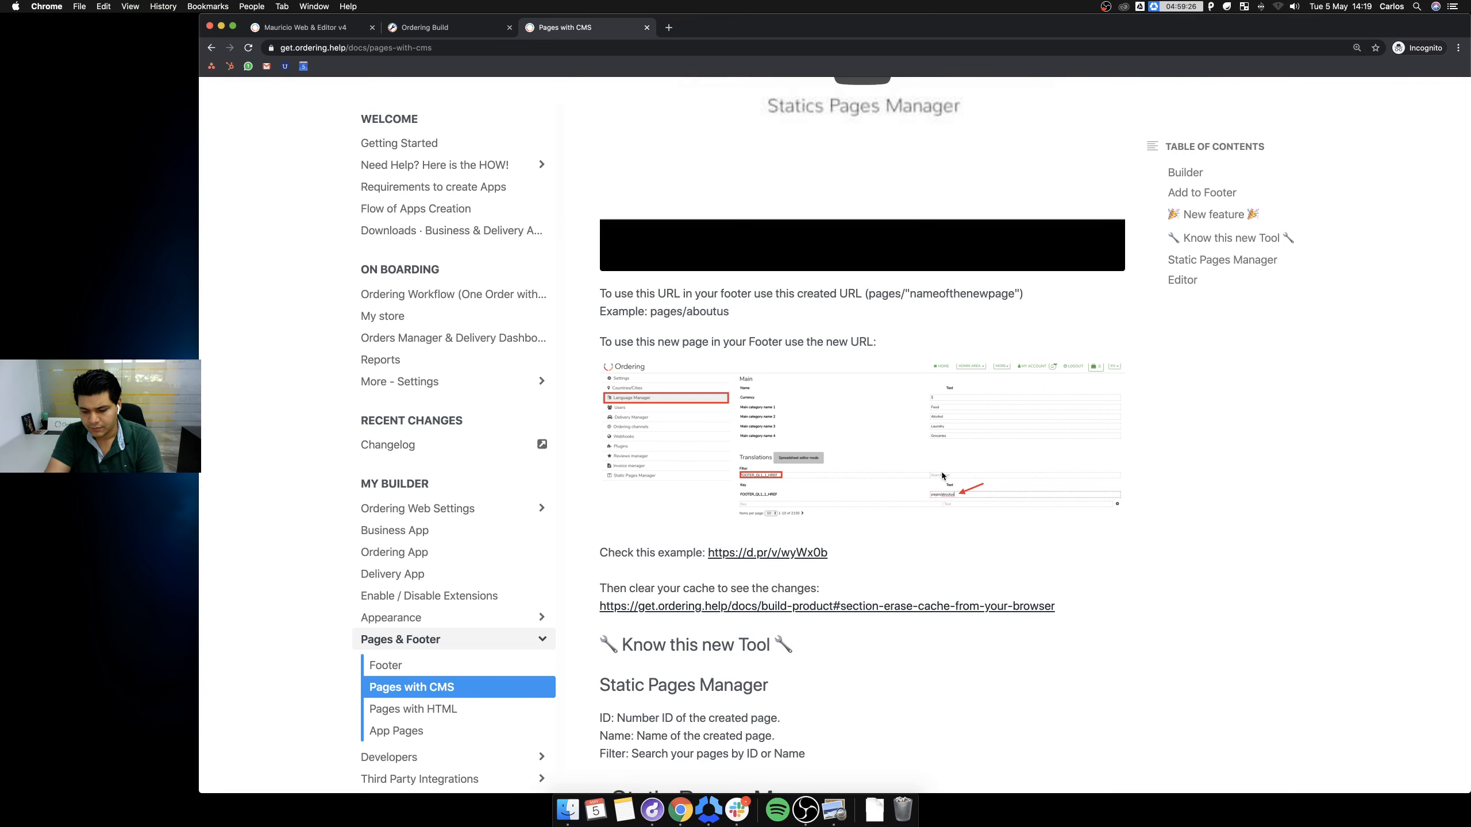
{"action": "key", "text": "super+plus"}
{"action": "key", "text": "super+plus"}
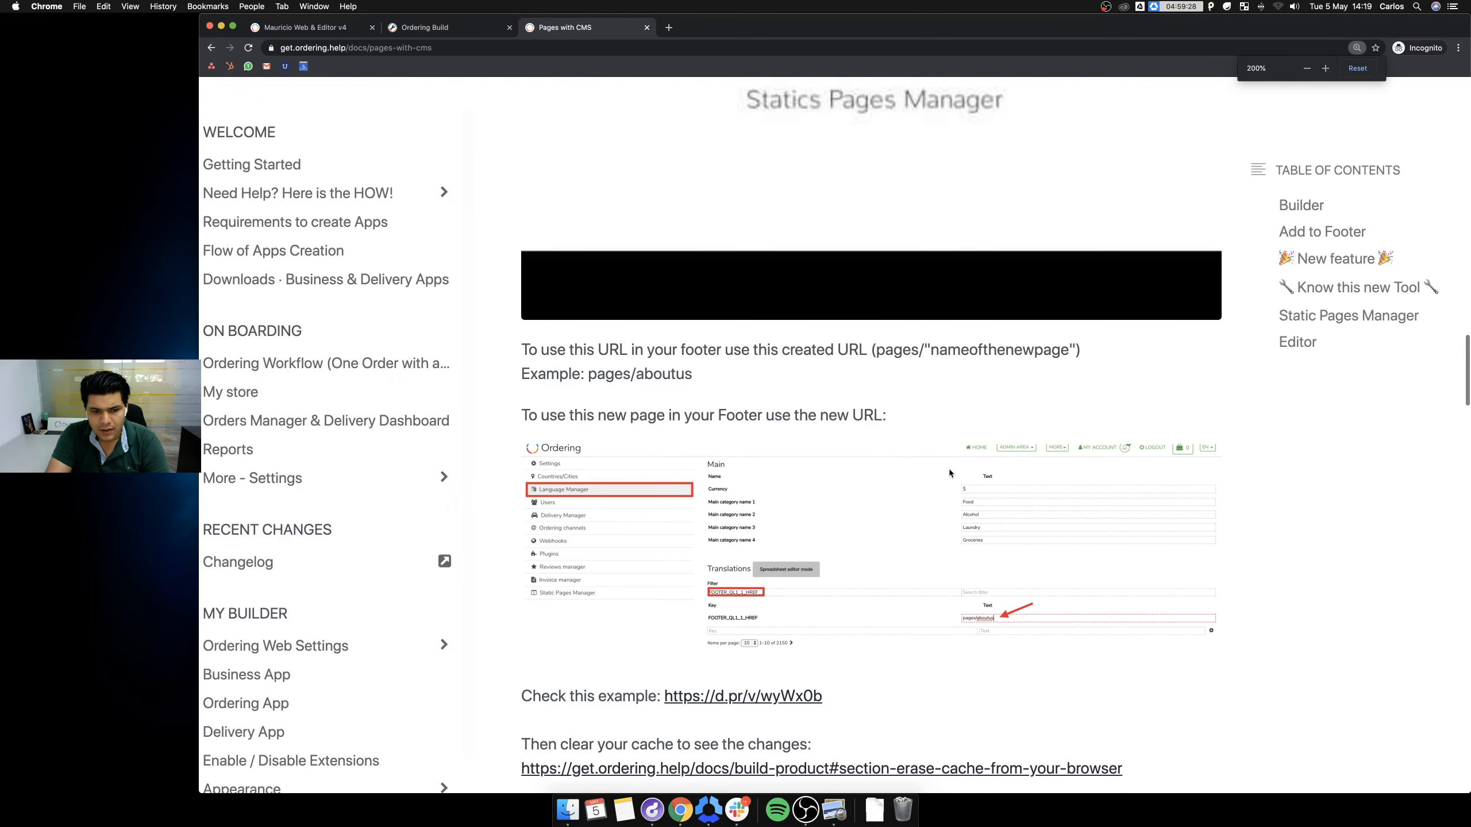
Scroll through the guide's instructions for linking a new page in the footer.
{"action": "scroll", "coordinate": [950, 471], "scroll_direction": "down", "scroll_amount": 3}
{"action": "scroll", "coordinate": [940, 455], "scroll_direction": "down", "scroll_amount": 2}
{"action": "scroll", "coordinate": [940, 456], "scroll_direction": "right", "scroll_amount": 1}
{"action": "scroll", "coordinate": [960, 513], "scroll_direction": "down", "scroll_amount": 3}
{"action": "scroll", "coordinate": [961, 518], "scroll_direction": "down", "scroll_amount": 3}
{"action": "scroll", "coordinate": [958, 517], "scroll_direction": "up", "scroll_amount": 13}
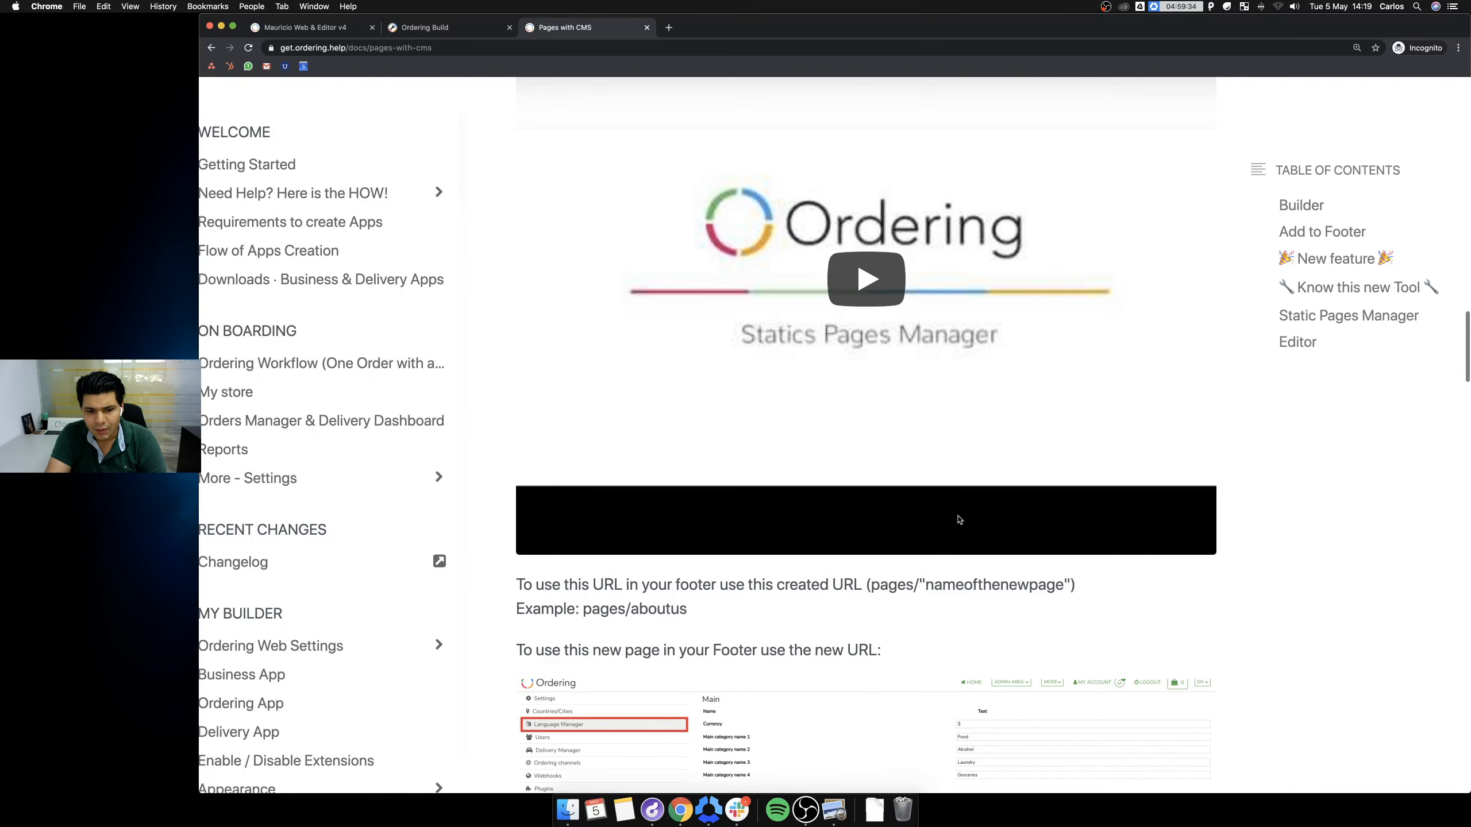
{"action": "scroll", "coordinate": [959, 520], "scroll_direction": "down", "scroll_amount": 6}
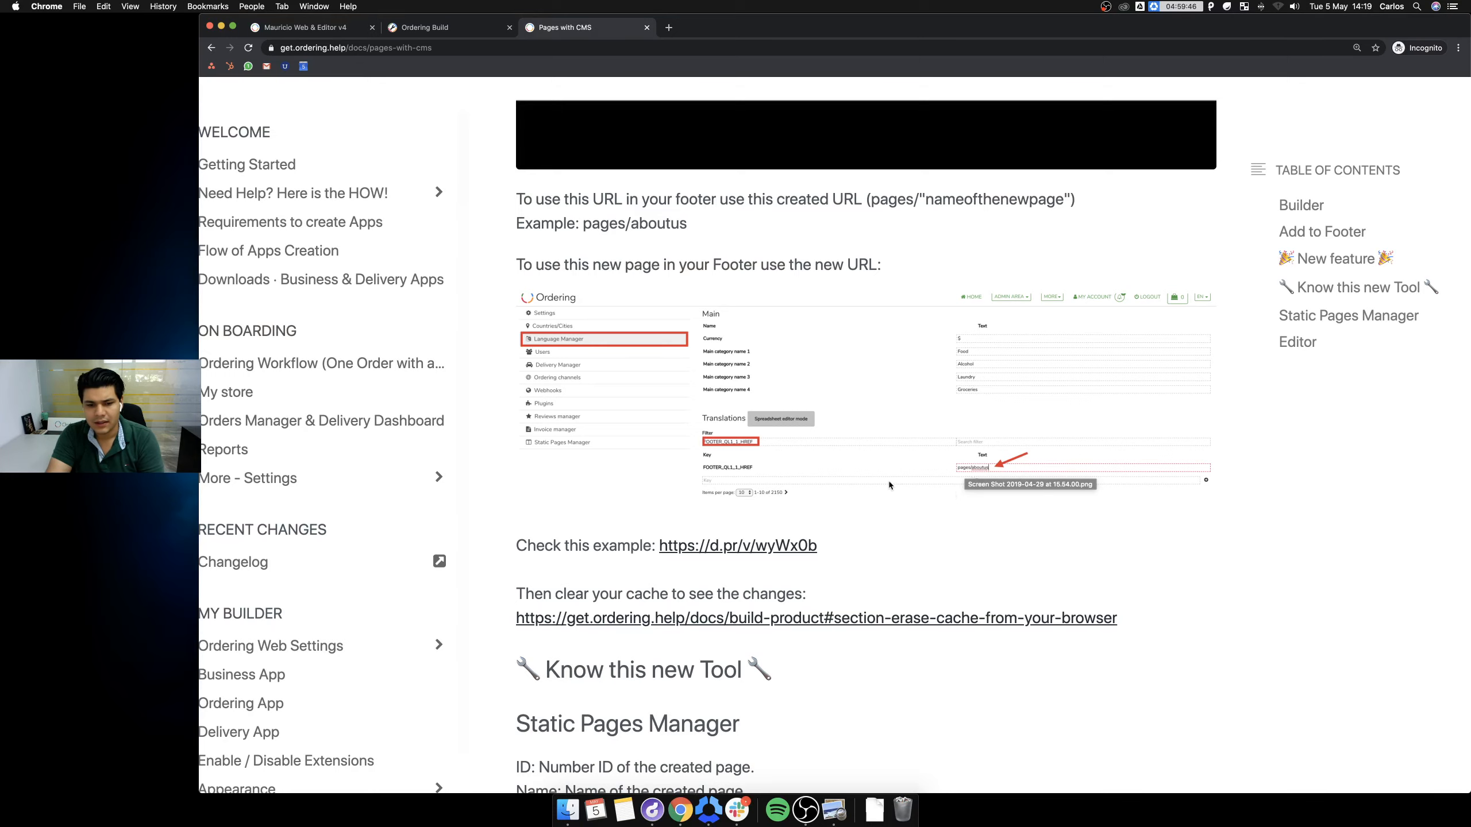
Preview the d.pr footer example video, then return to the guide and Ordering Build.
{"action": "left_click", "coordinate": [738, 545]}
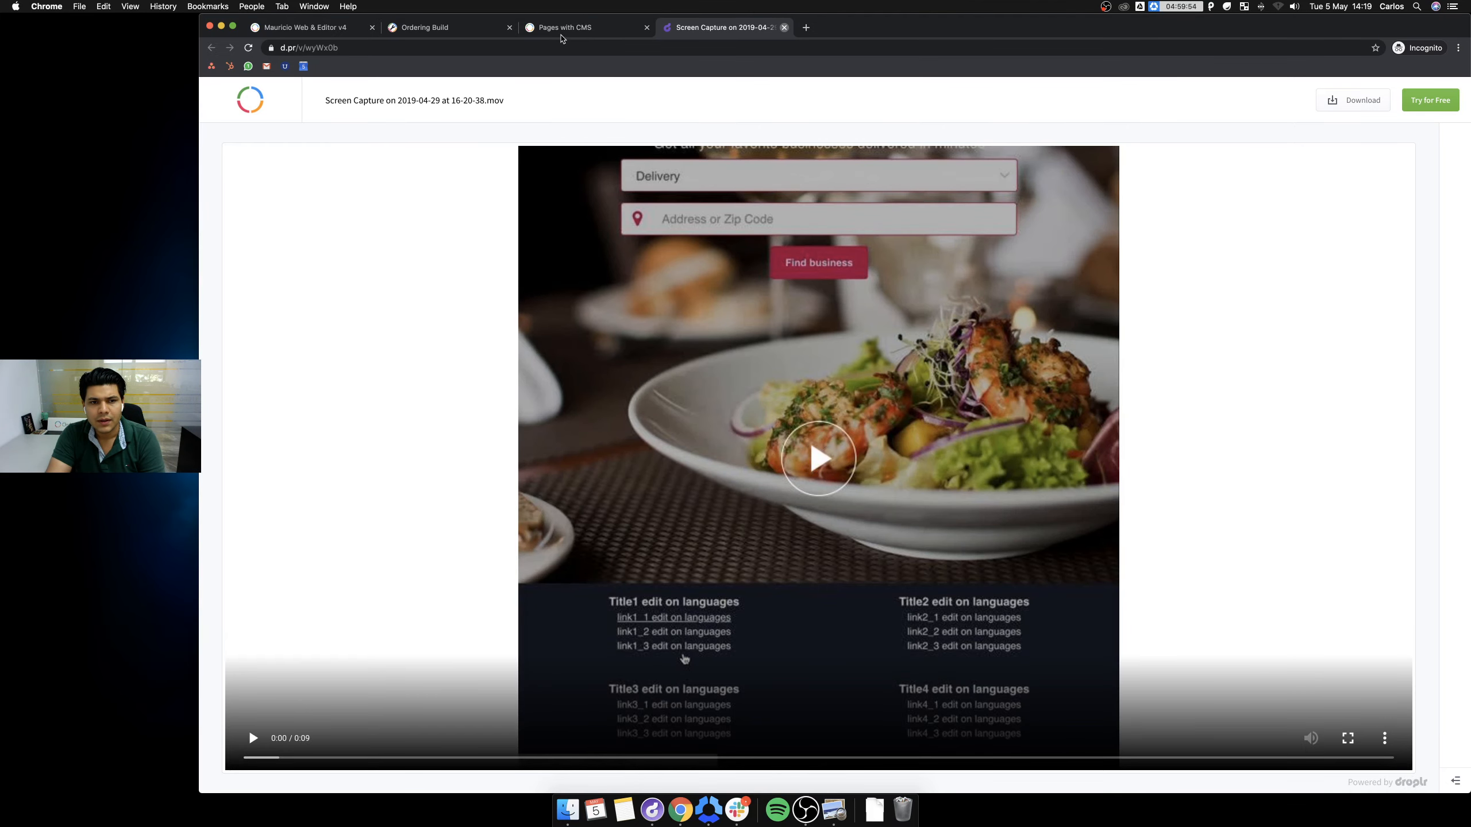
{"action": "left_click", "coordinate": [784, 28]}
{"action": "scroll", "coordinate": [942, 481], "scroll_direction": "down", "scroll_amount": 3}
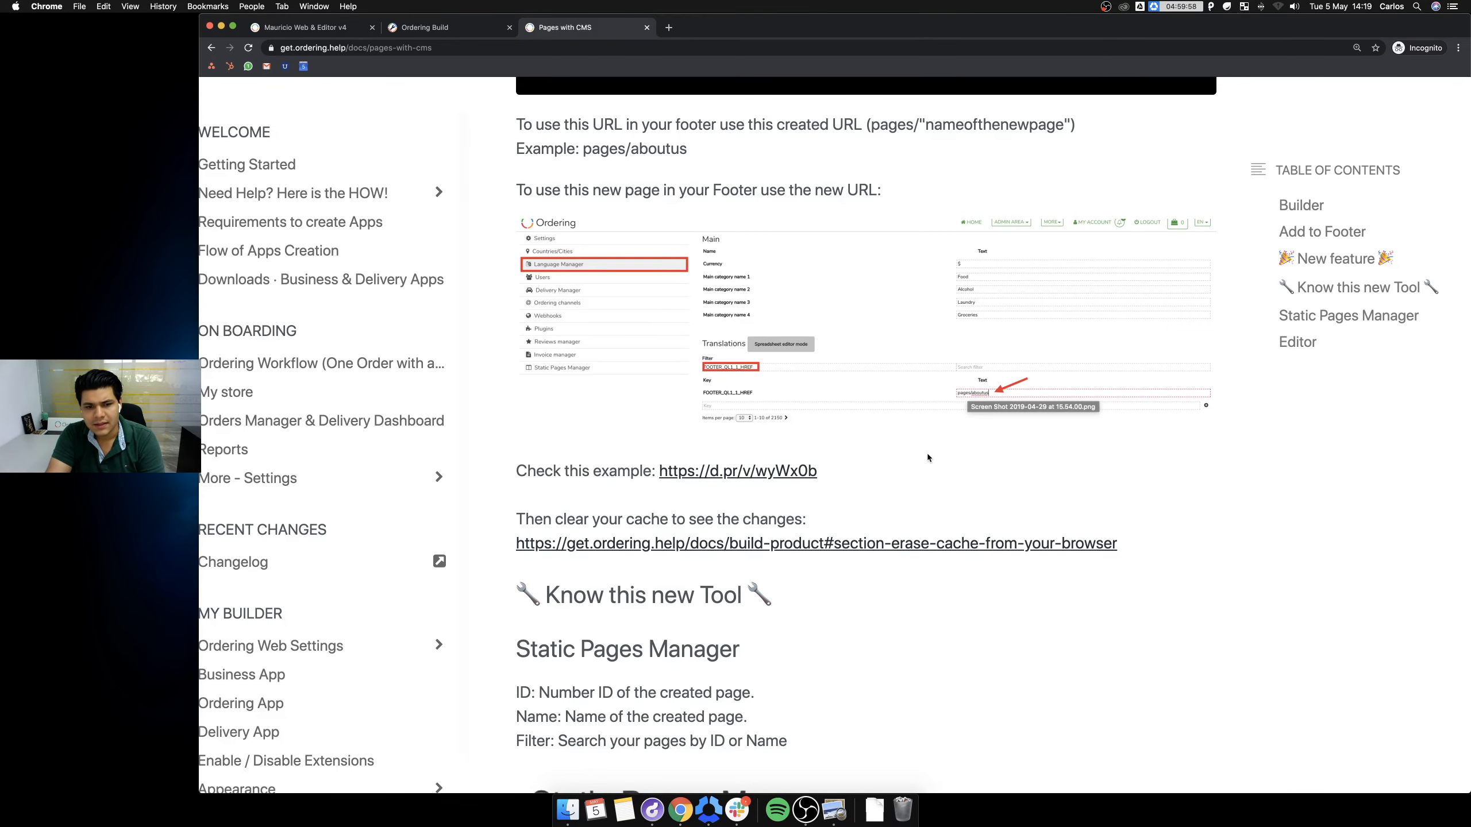
{"action": "scroll", "coordinate": [808, 226], "scroll_direction": "up", "scroll_amount": 13}
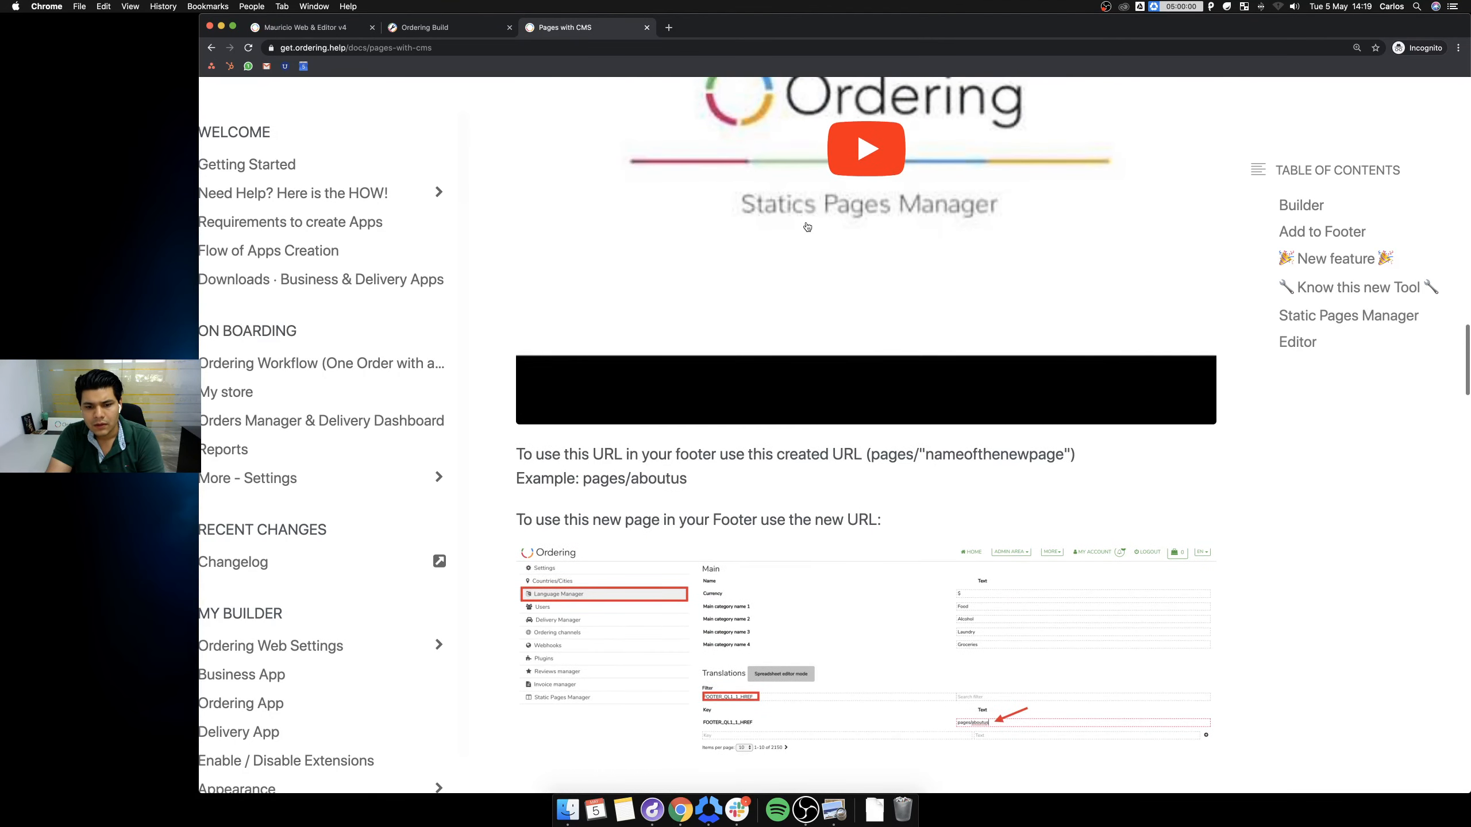
{"action": "scroll", "coordinate": [807, 226], "scroll_direction": "up", "scroll_amount": 20}
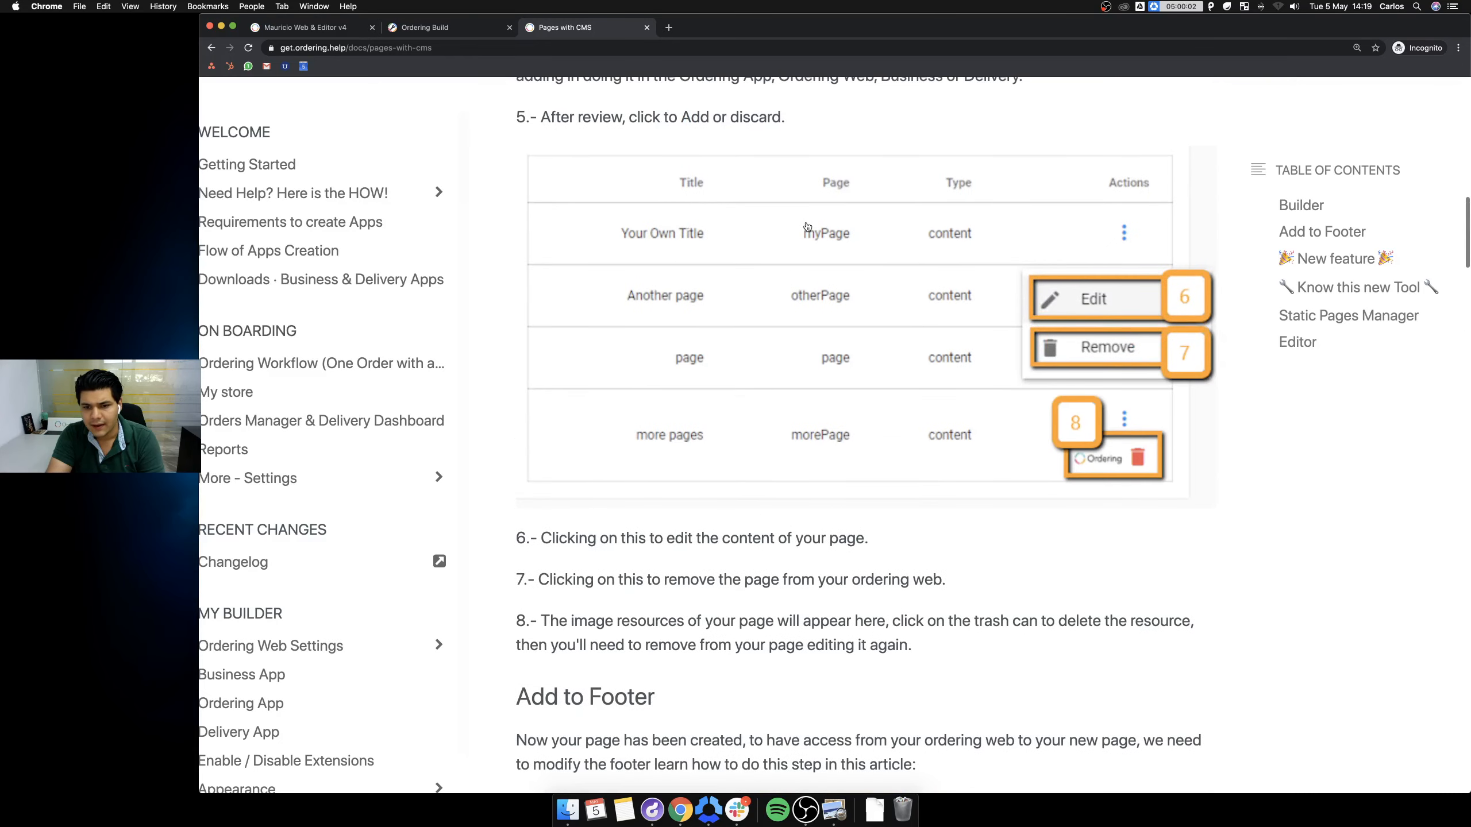
{"action": "left_click", "coordinate": [463, 27]}
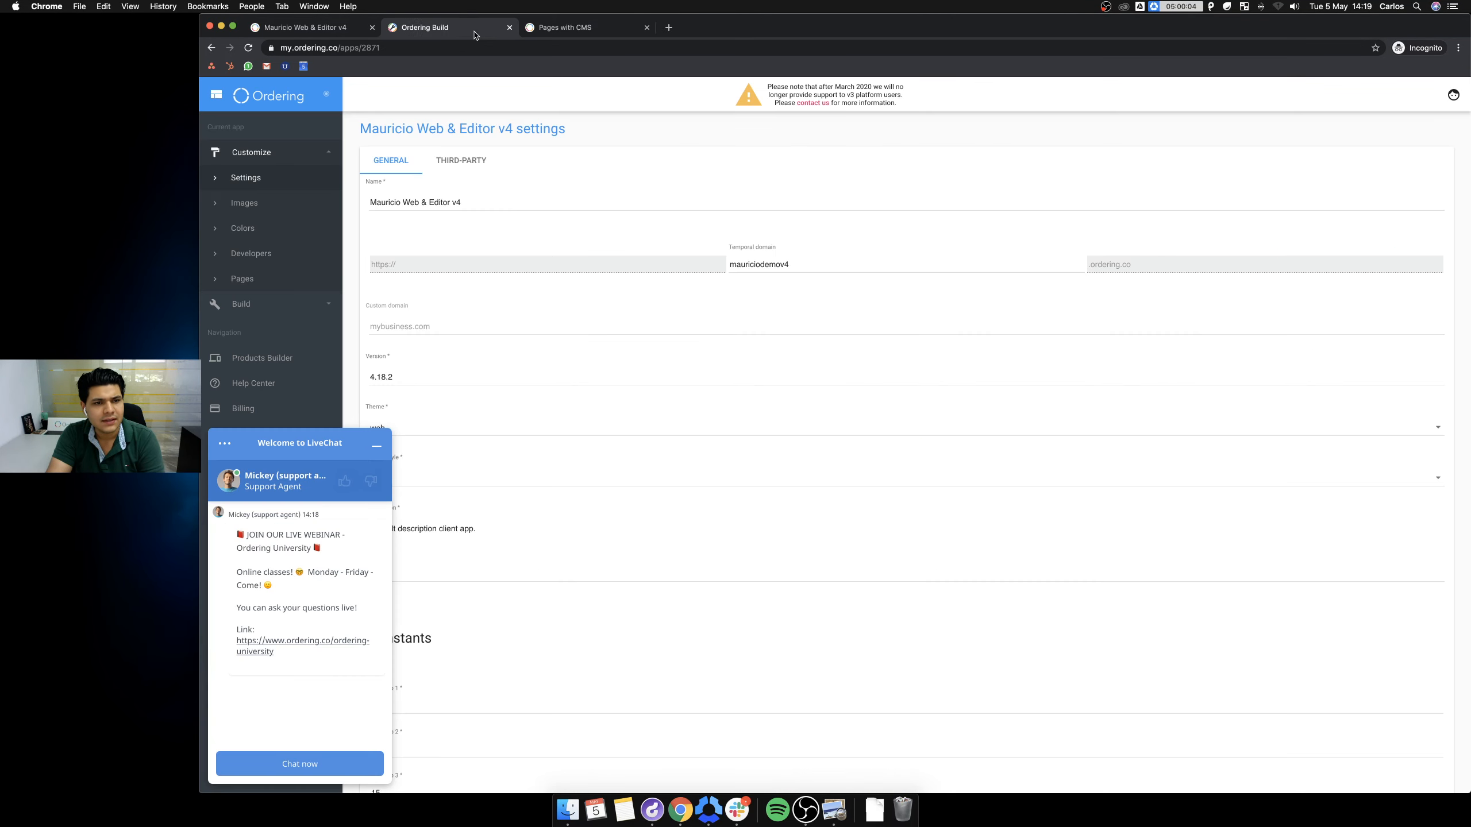
Open the storefront login page and fill in the saved account e-mail.
{"action": "left_click", "coordinate": [313, 30]}
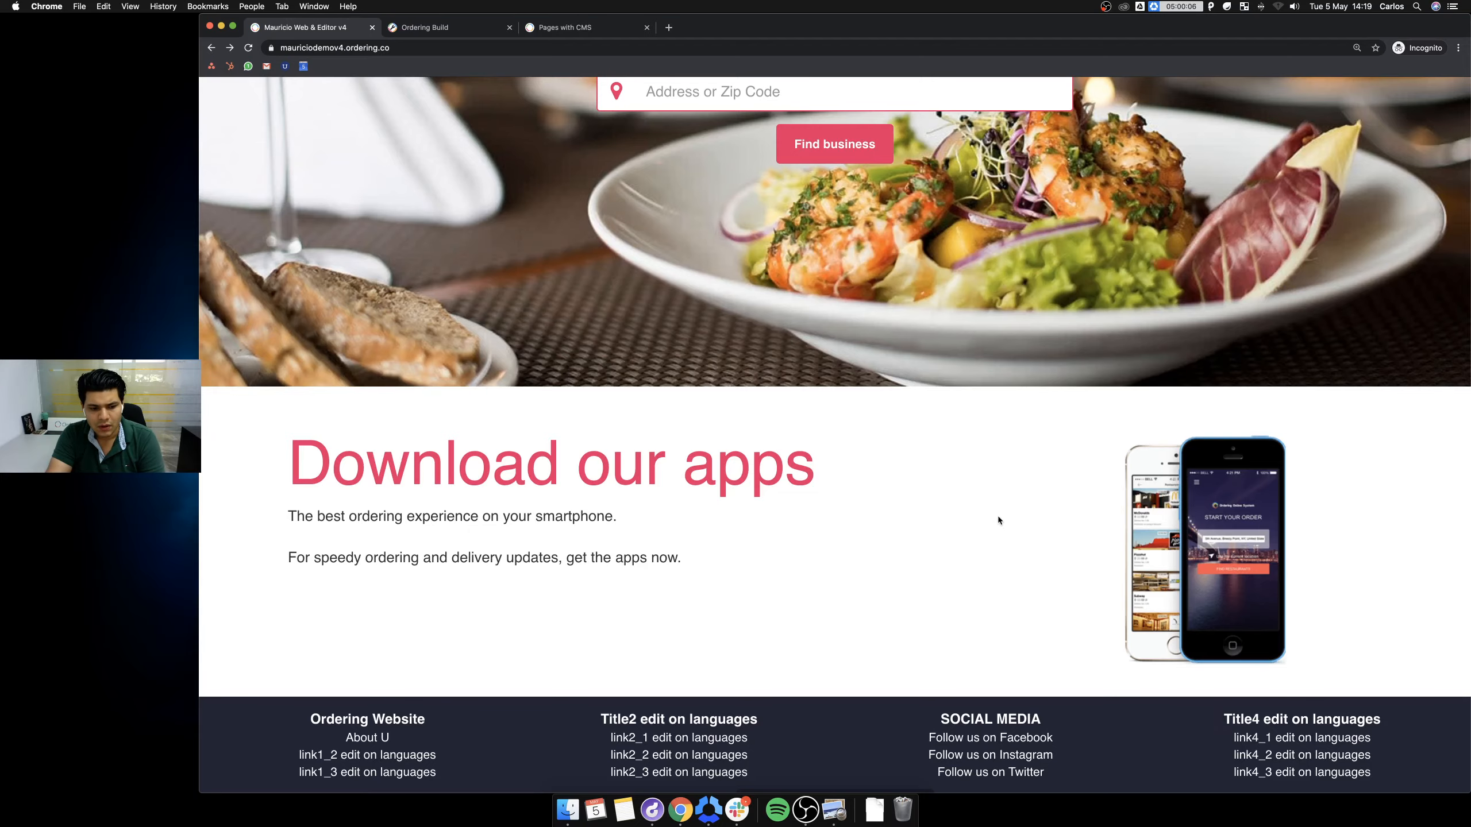
{"action": "scroll", "coordinate": [998, 515], "scroll_direction": "up", "scroll_amount": 10}
{"action": "left_click", "coordinate": [1191, 98]}
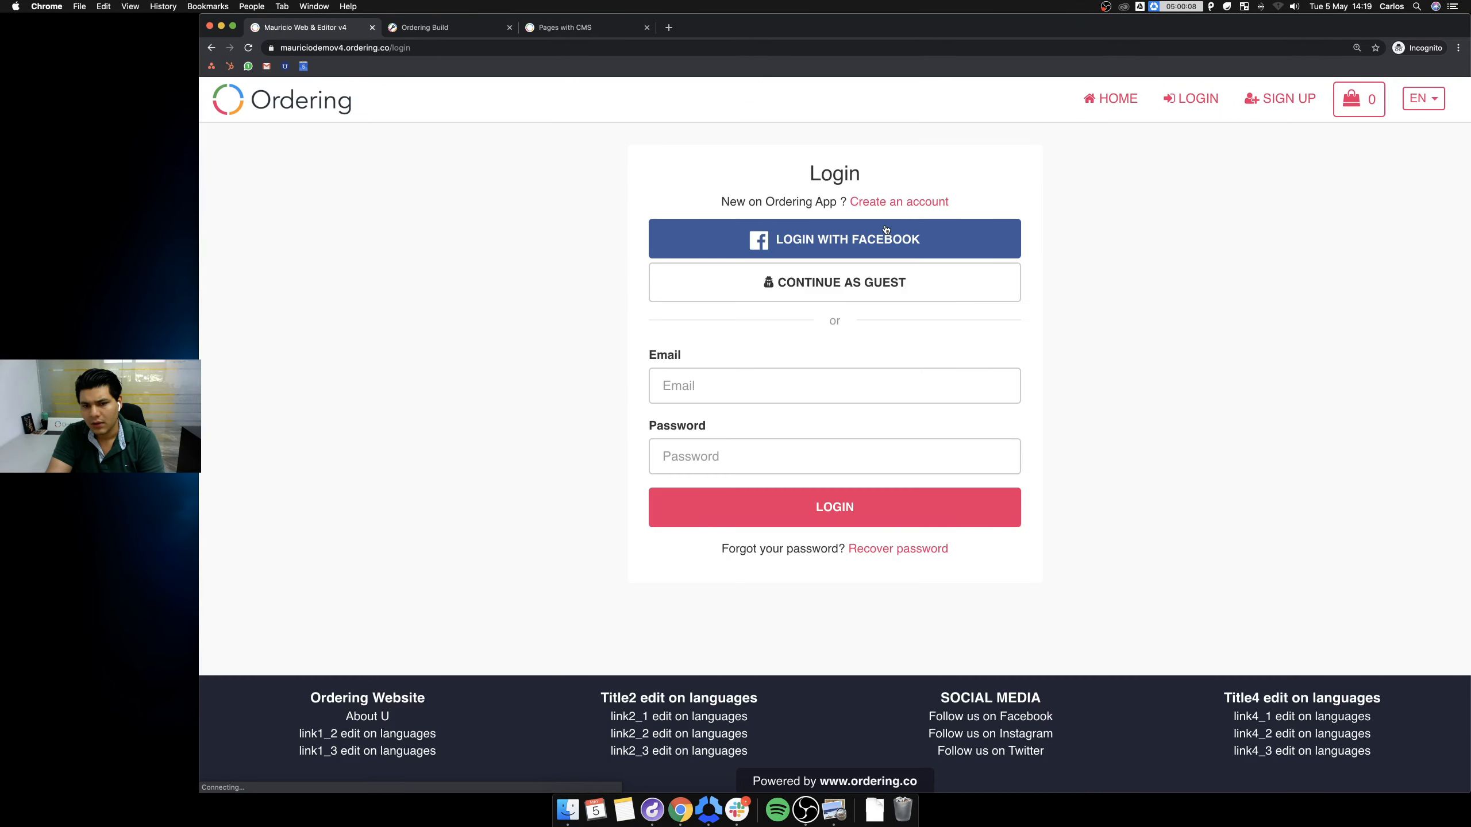
{"action": "left_click", "coordinate": [723, 388]}
{"action": "type", "text": "mau"}
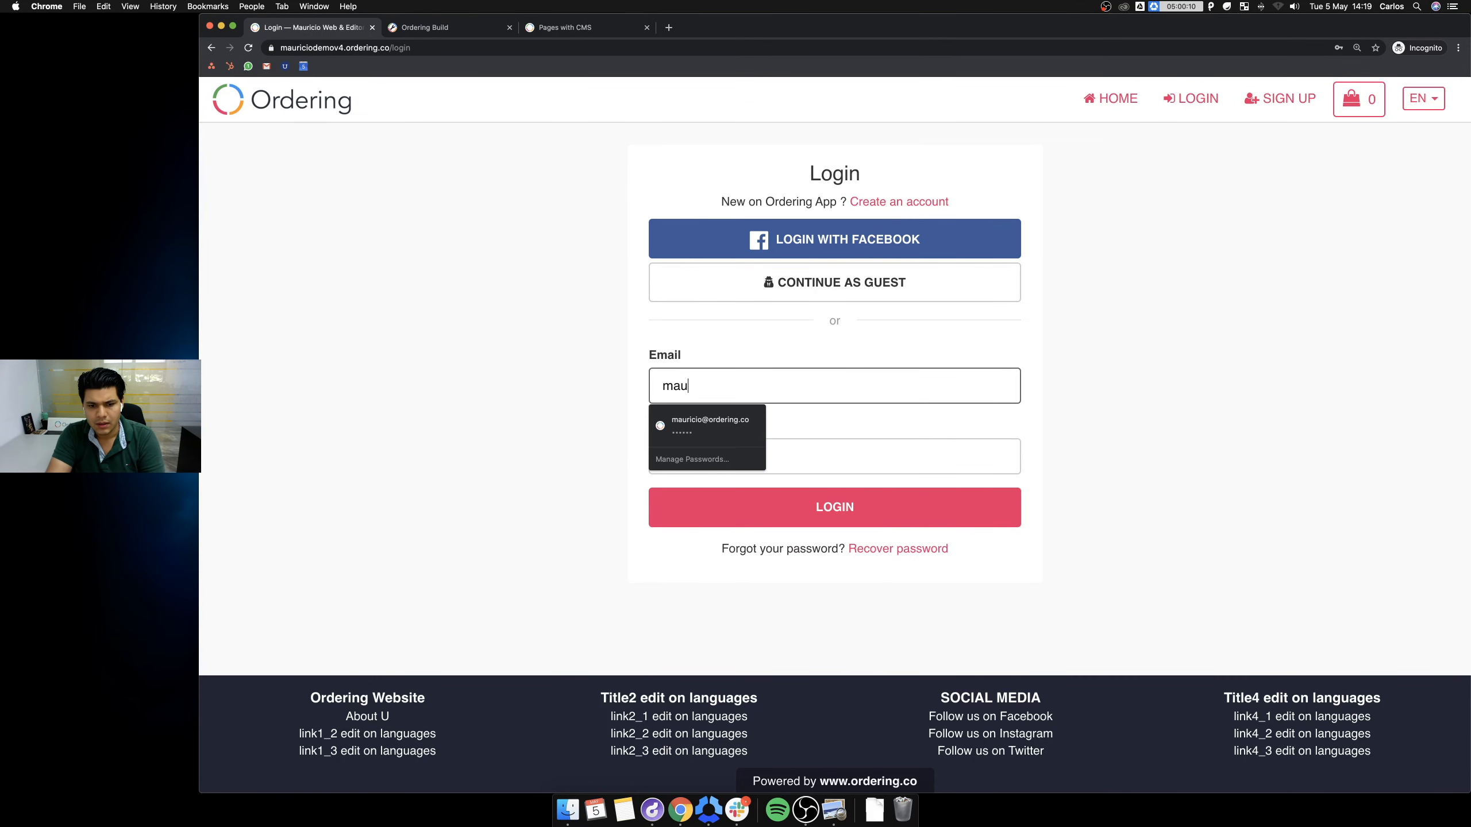
{"action": "key", "text": "Down"}
{"action": "key", "text": "Return"}
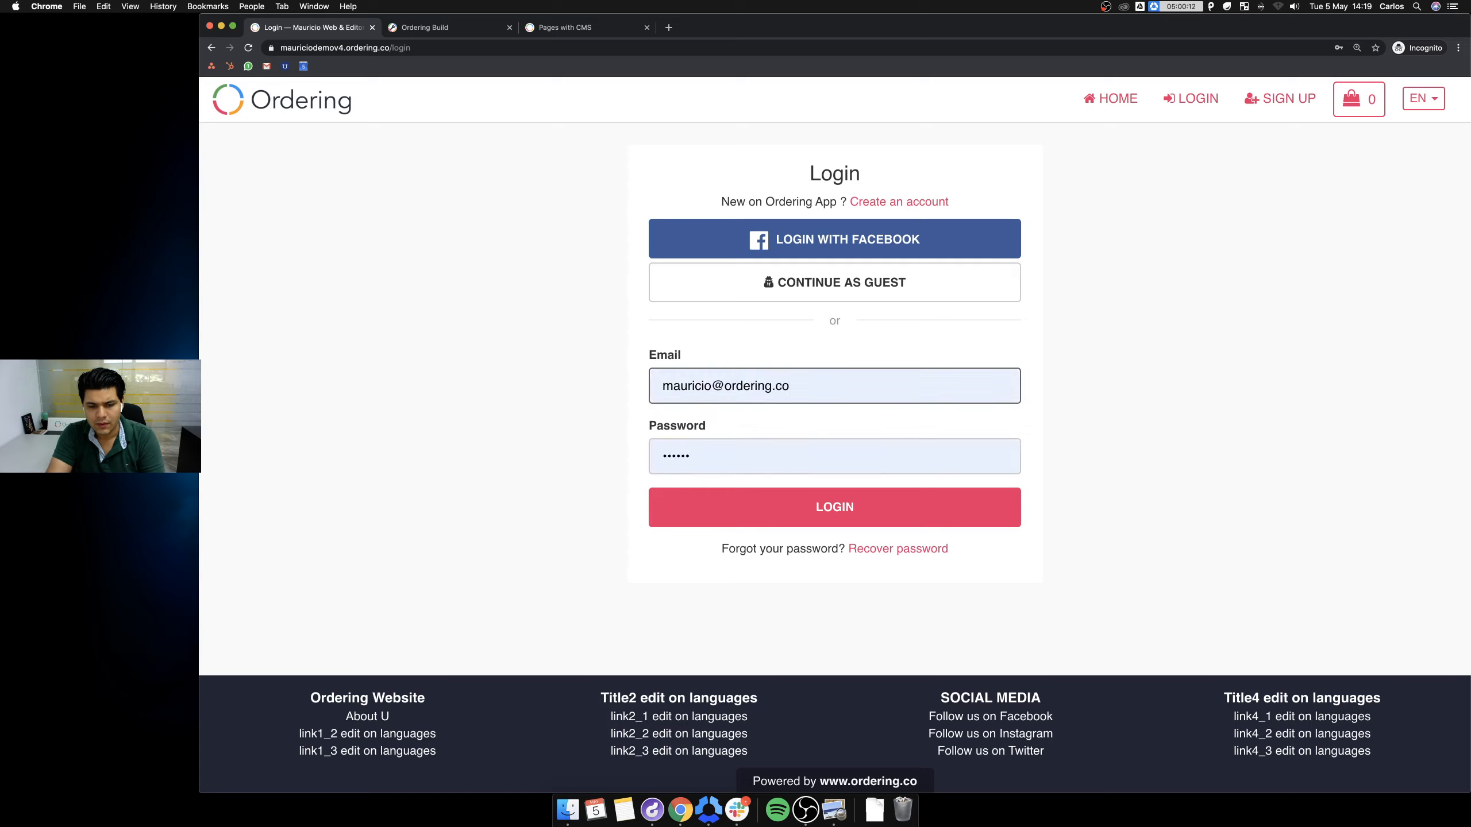
Enter the password, log in, and open ADMIN AREA > More settings.
{"action": "key", "text": "Tab"}
{"action": "type", "text": "••••"}
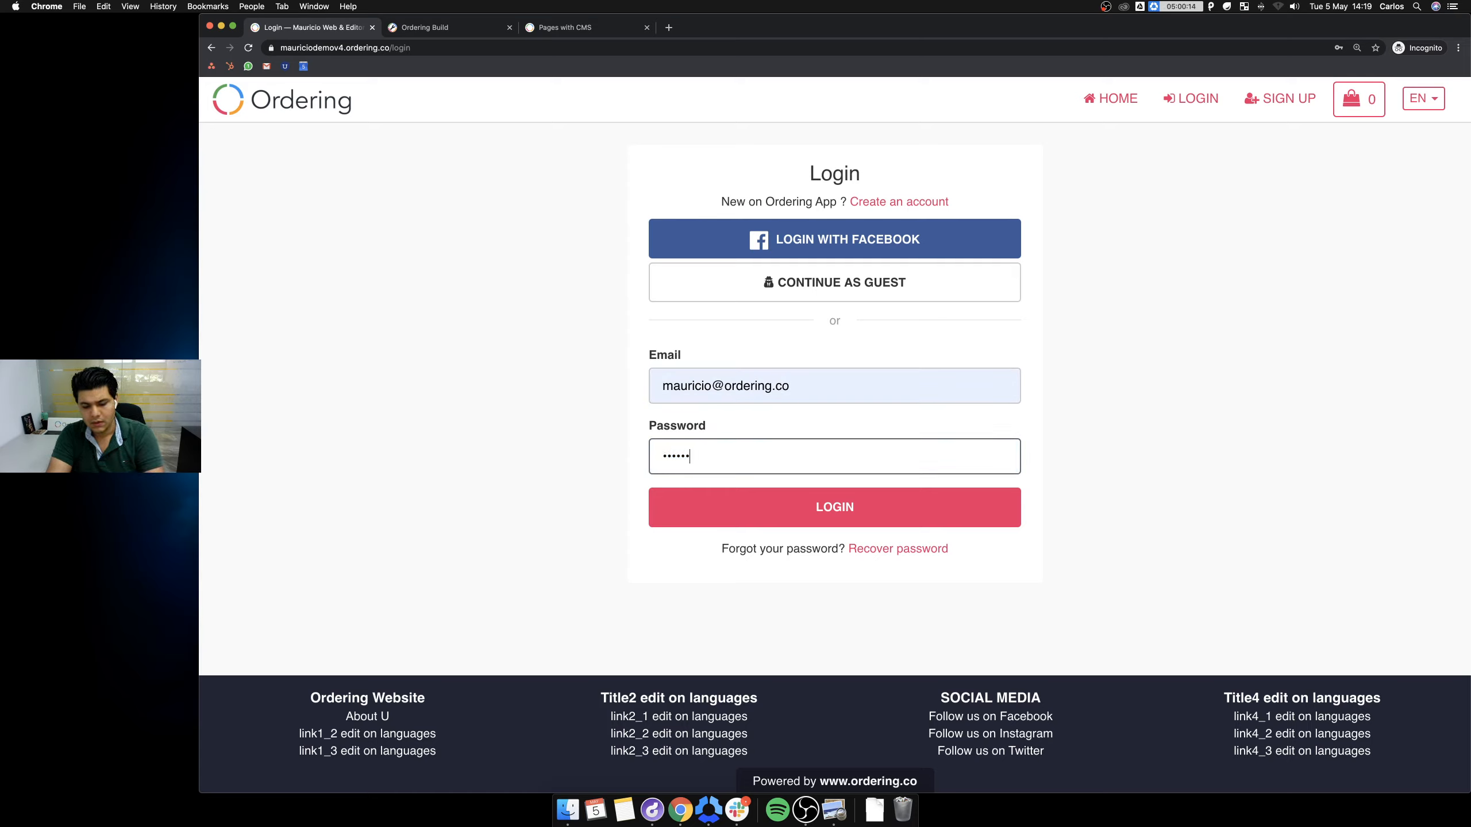
{"action": "key", "text": "Return"}
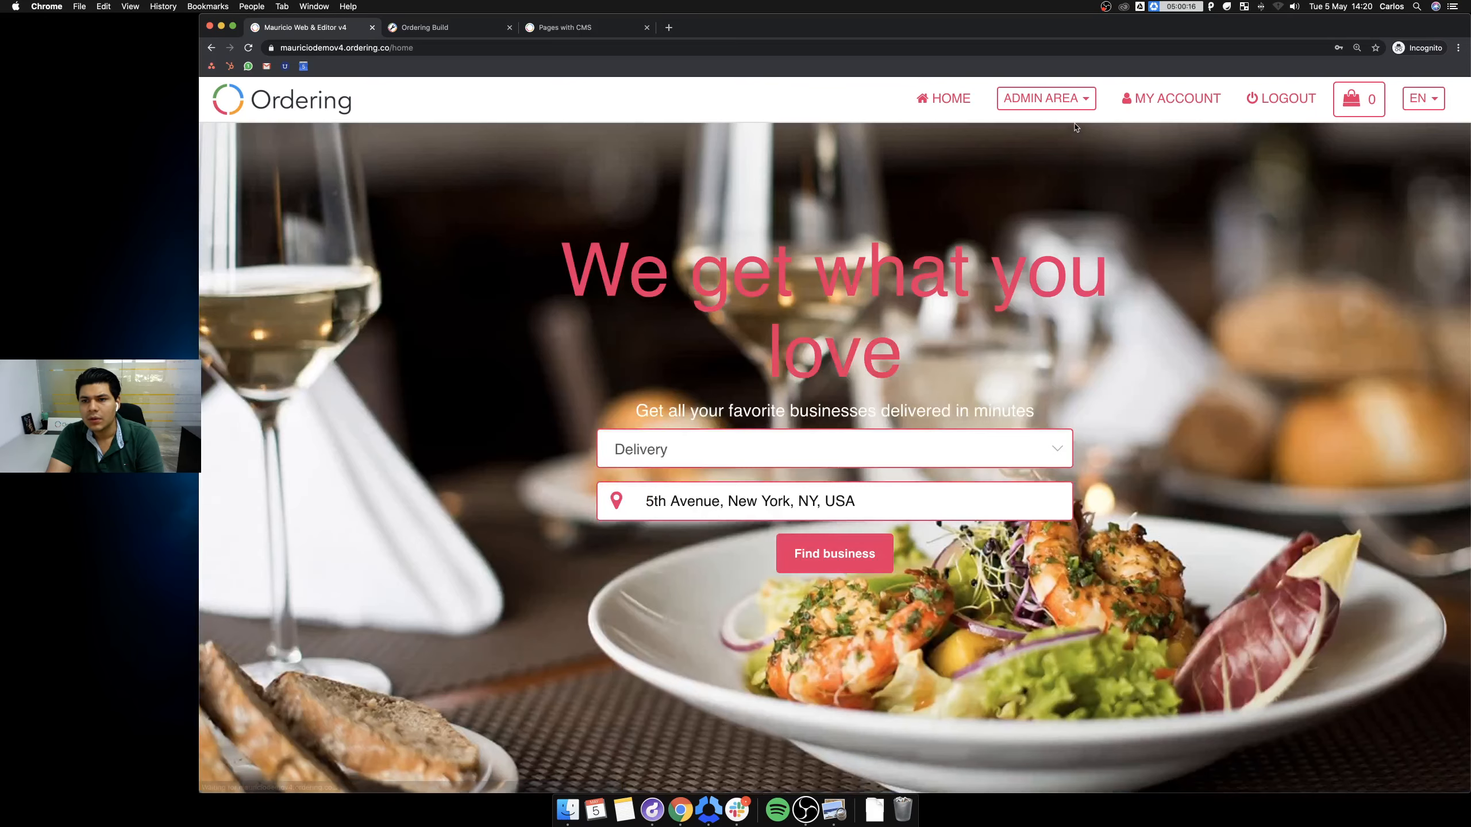
{"action": "left_click", "coordinate": [1042, 98]}
{"action": "left_click", "coordinate": [1027, 327]}
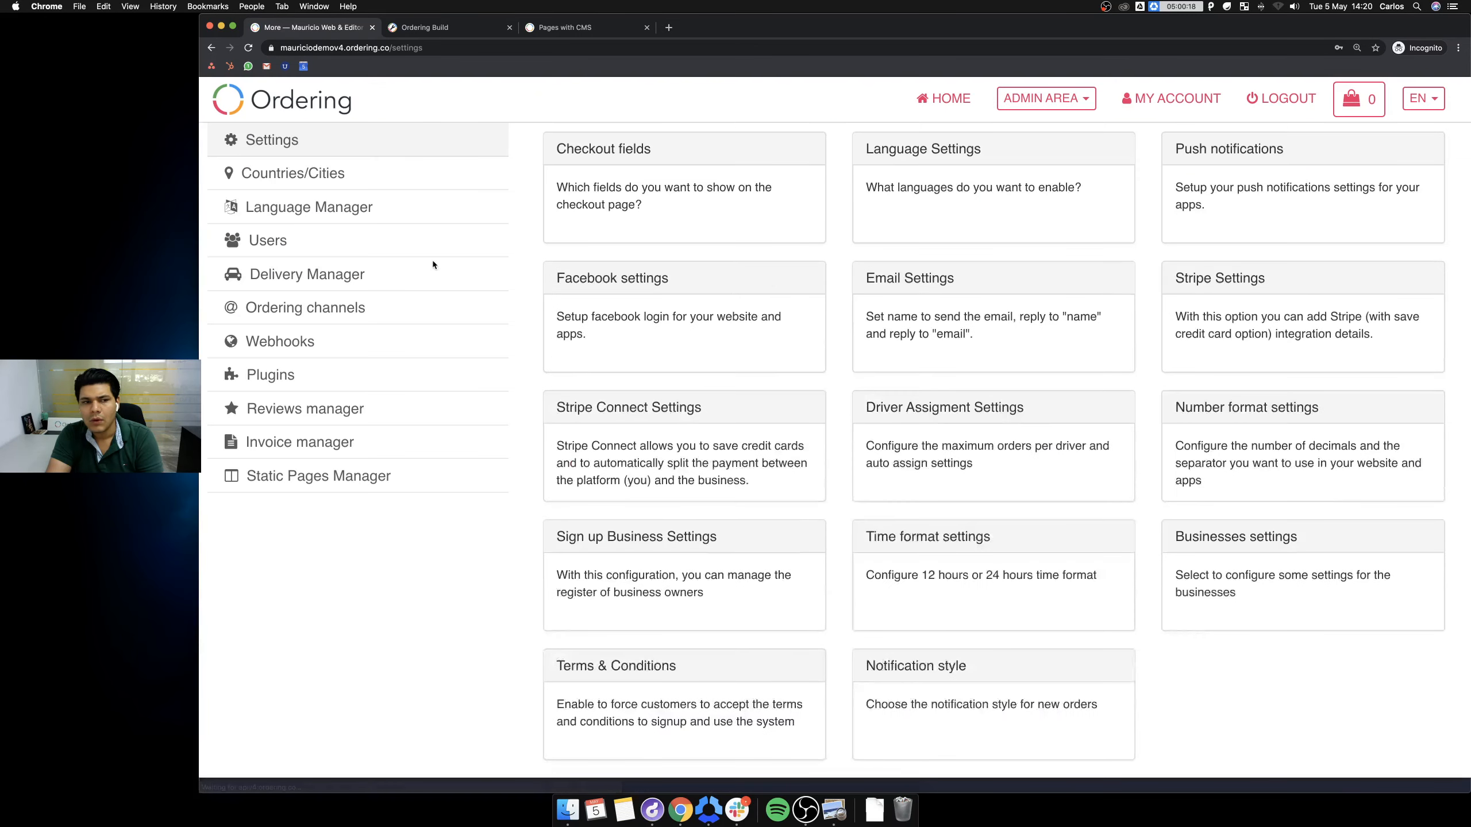
Open the Language Manager translations and allow the site clipboard access.
{"action": "left_click", "coordinate": [306, 206]}
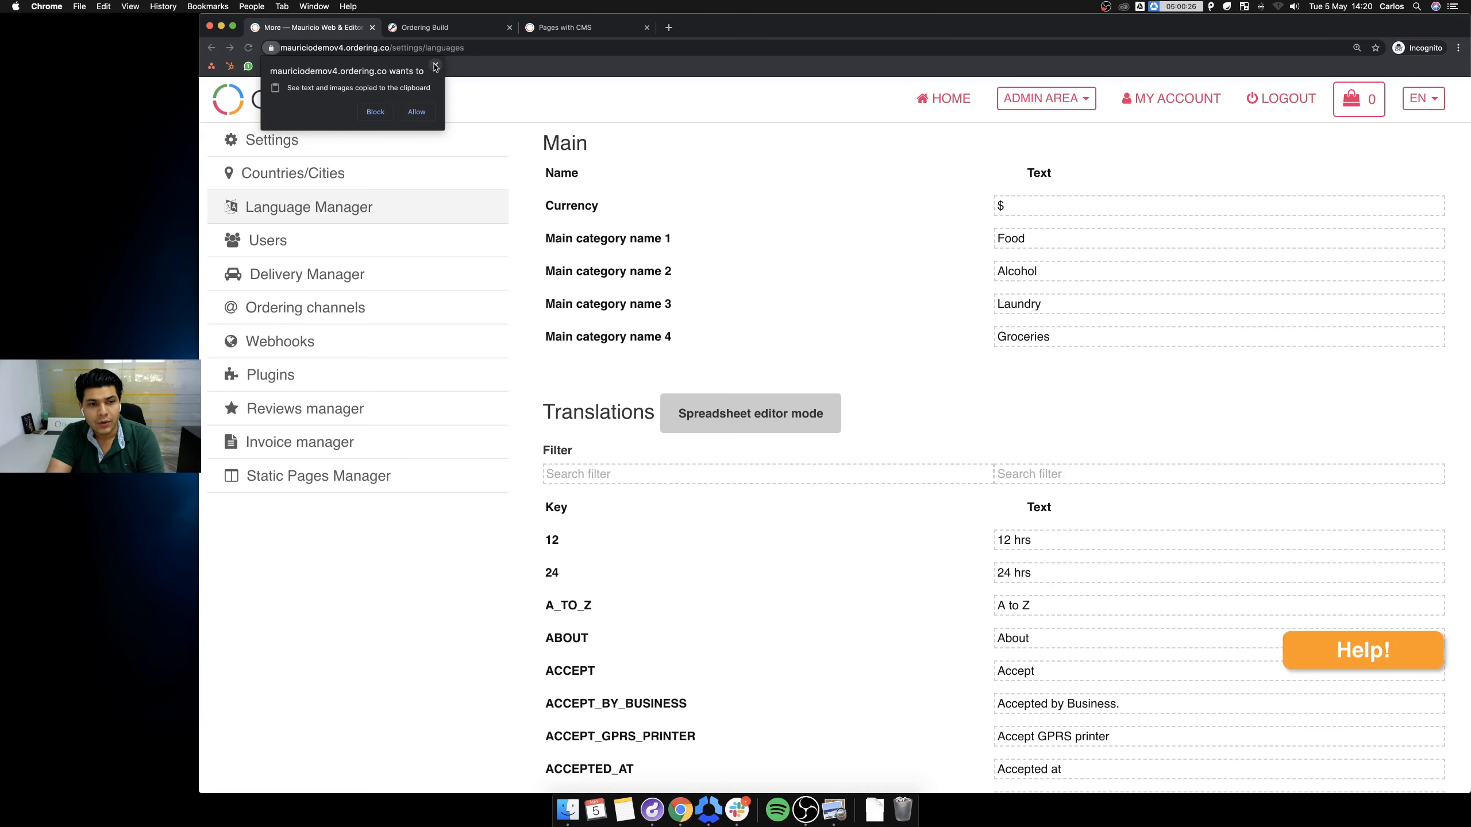
{"action": "scroll", "coordinate": [525, 485], "scroll_direction": "down", "scroll_amount": 5}
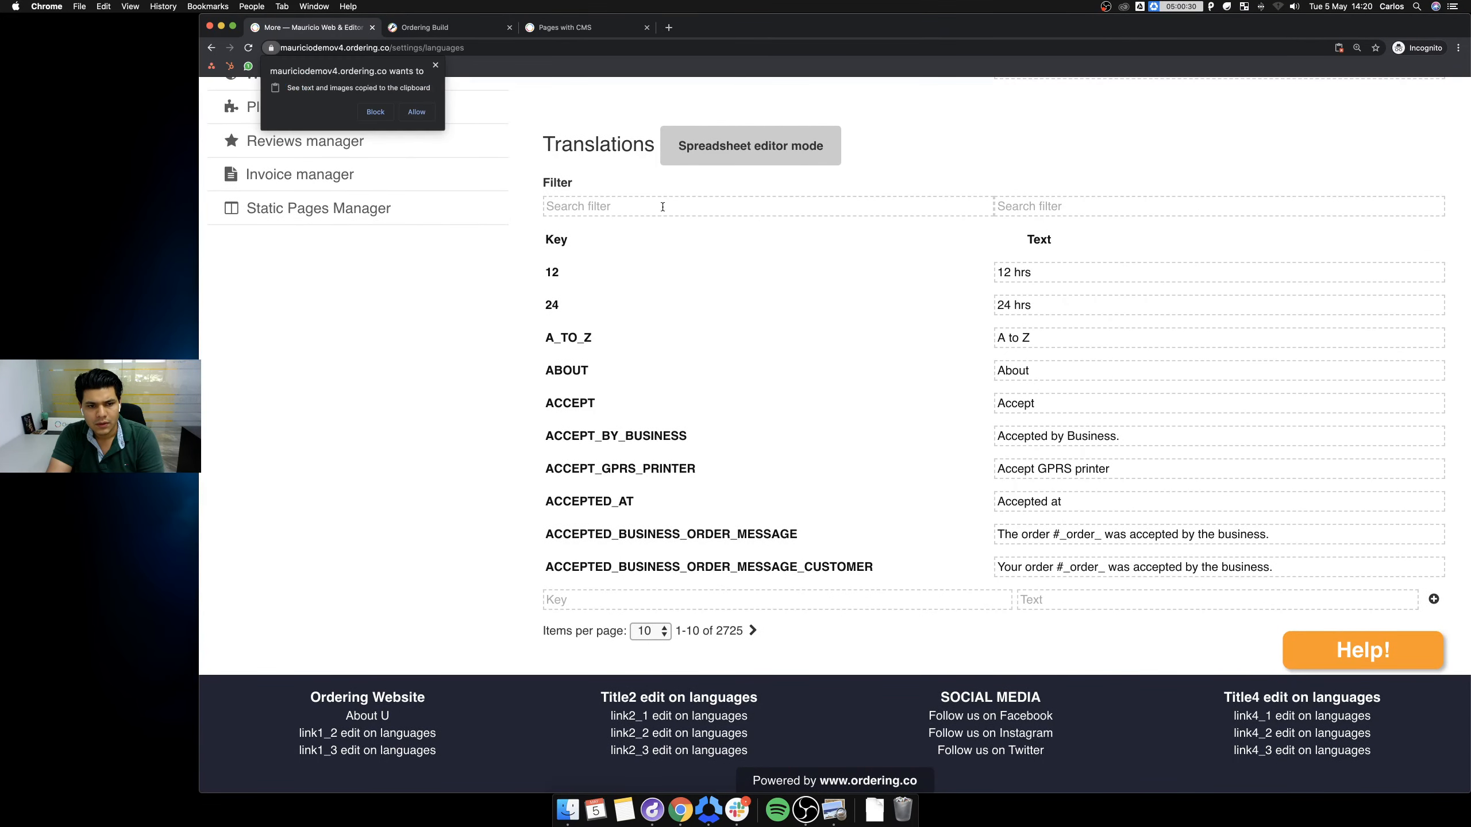
{"action": "left_click", "coordinate": [410, 115]}
Filter the translation keys by 'footer'.
{"action": "left_click", "coordinate": [579, 202]}
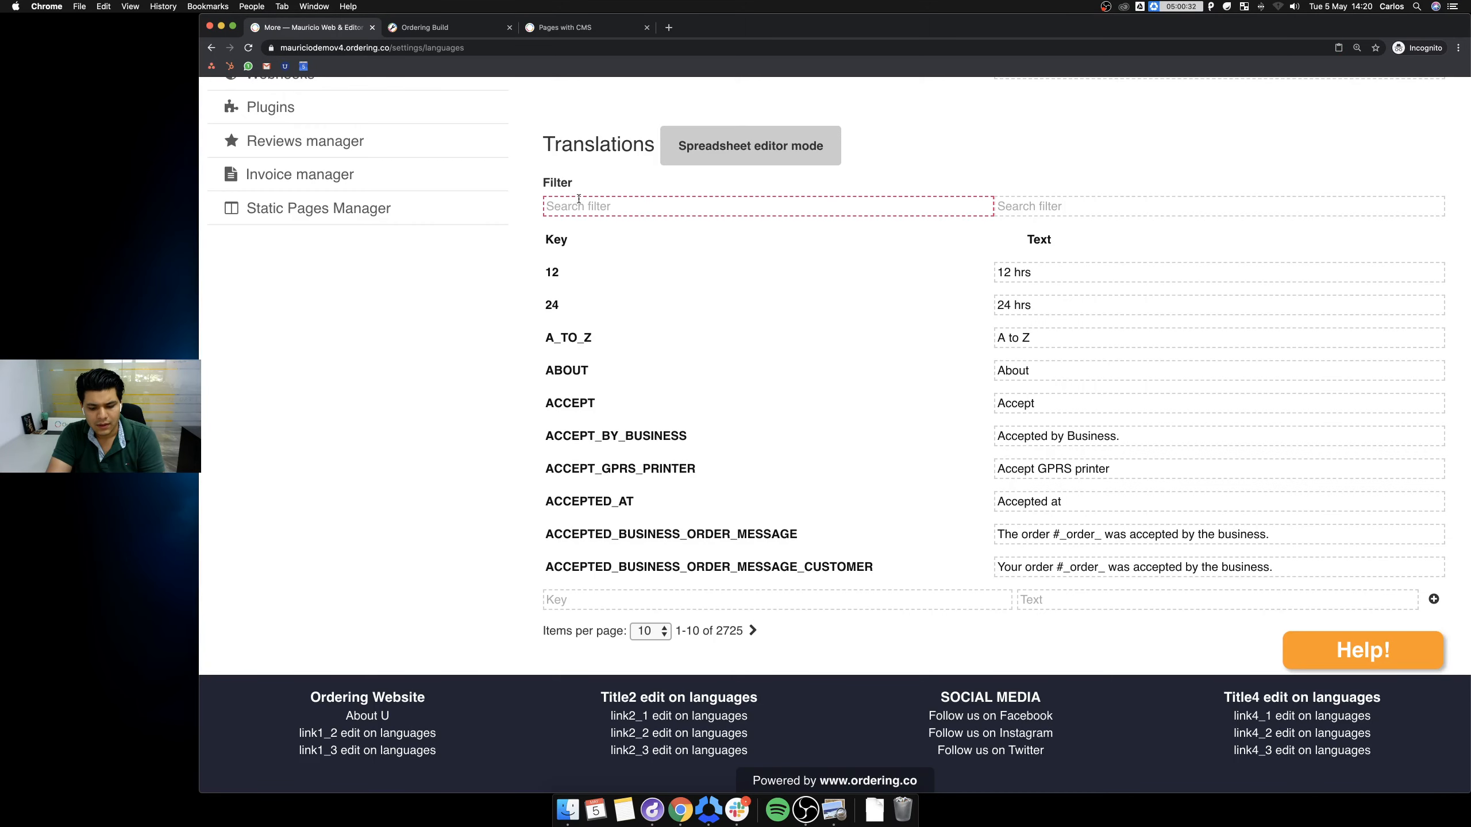
{"action": "type", "text": "link1_2"}
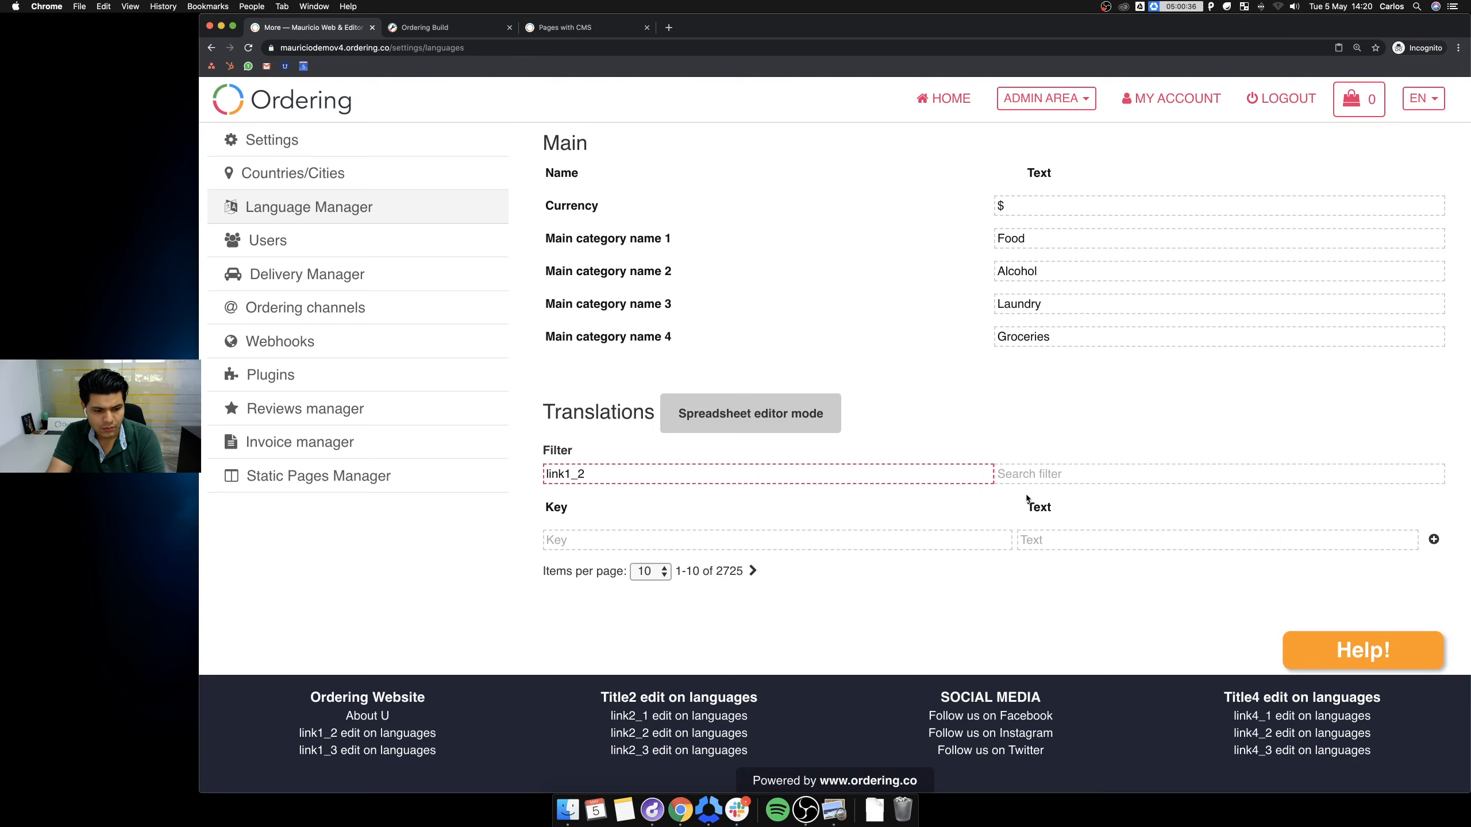
{"action": "key", "text": "super+a"}
{"action": "key", "text": "BackSpace"}
{"action": "type", "text": "footer"}
{"action": "scroll", "coordinate": [981, 694], "scroll_direction": "down", "scroll_amount": 3}
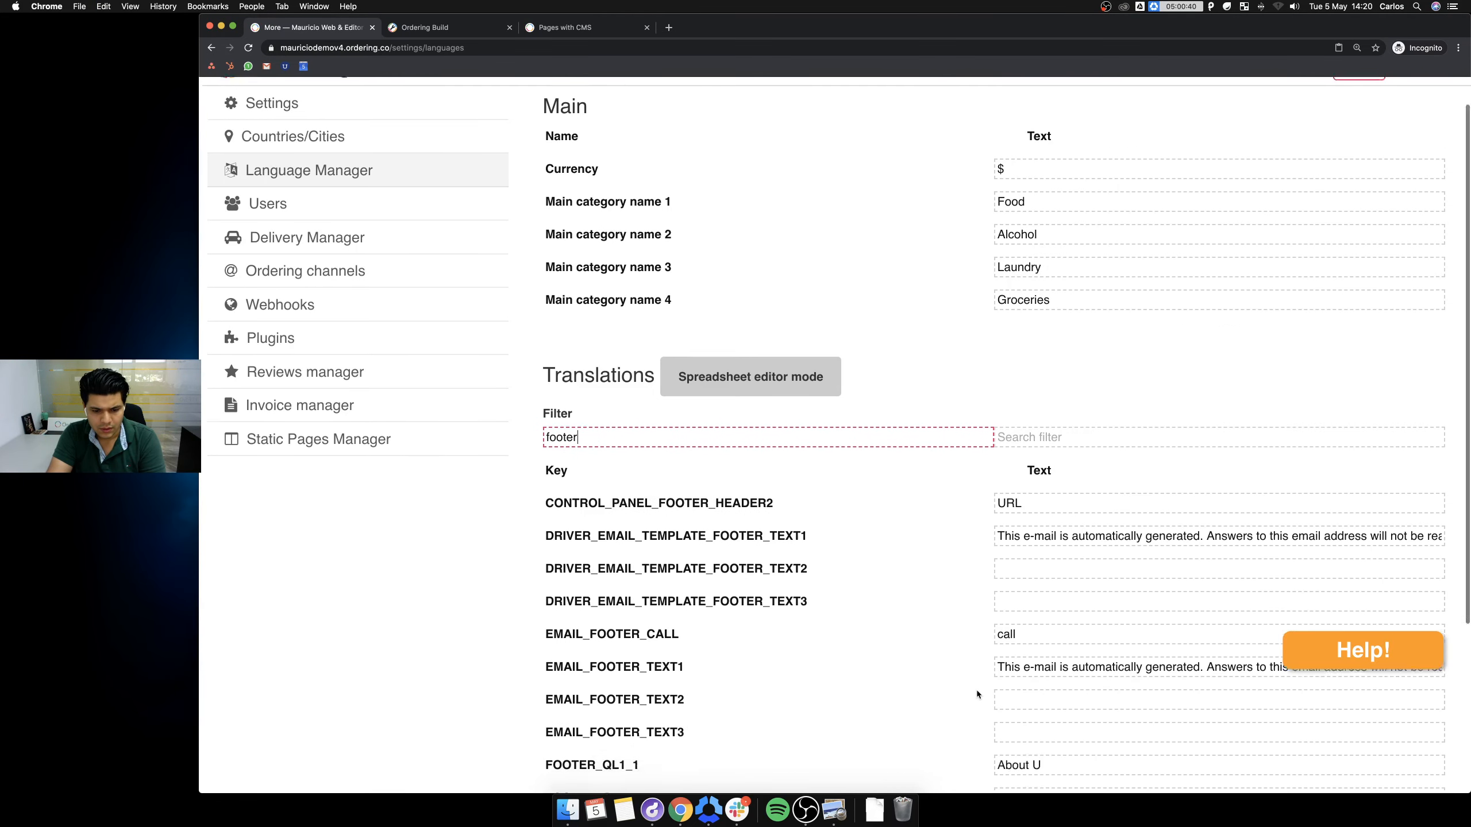
{"action": "type", "text": "_"}
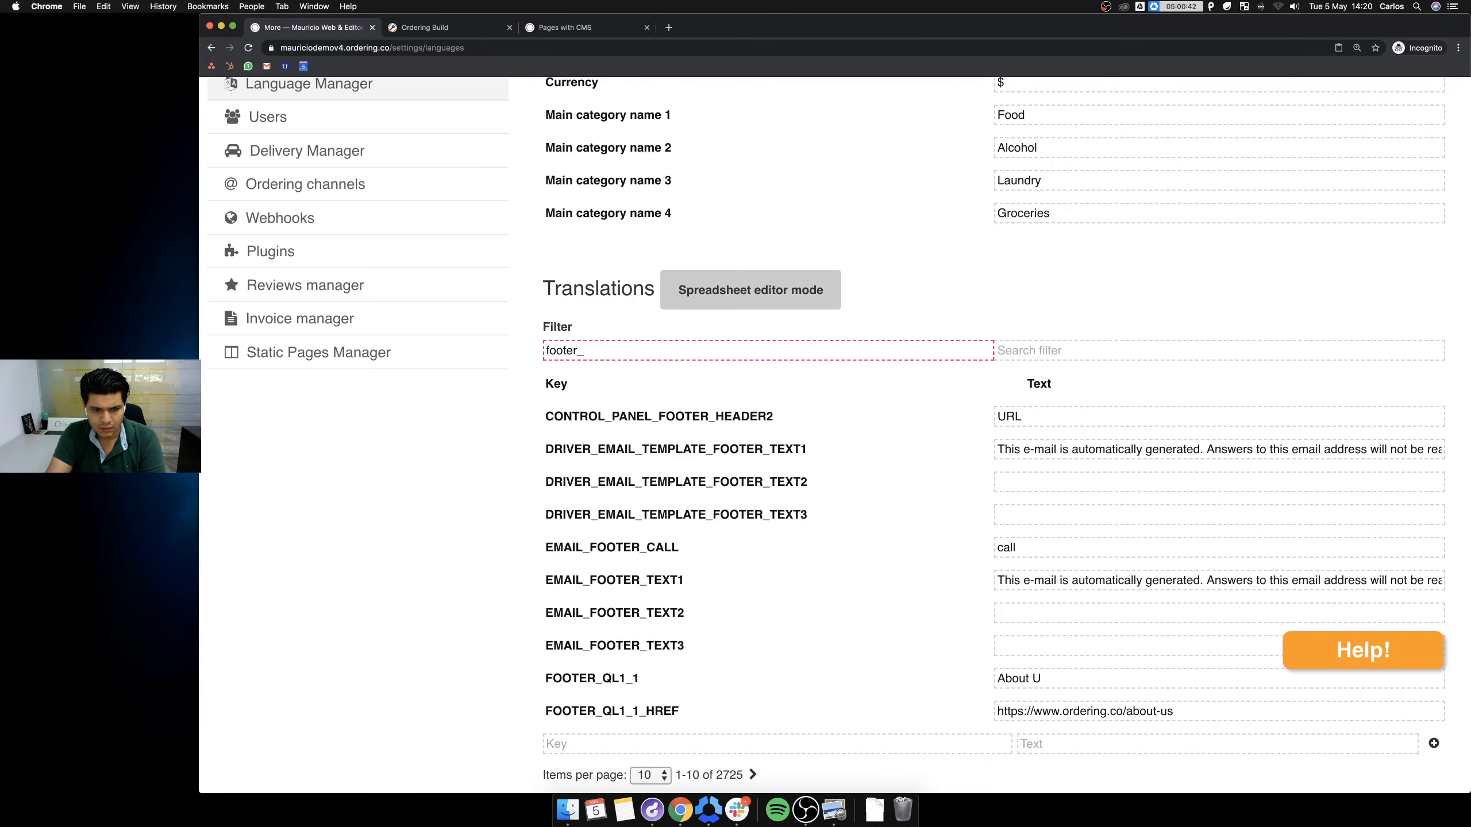
{"action": "key", "text": "BackSpace"}
{"action": "type", "text": "q"}
{"action": "key", "text": "BackSpace"}
{"action": "key", "text": "super+a"}
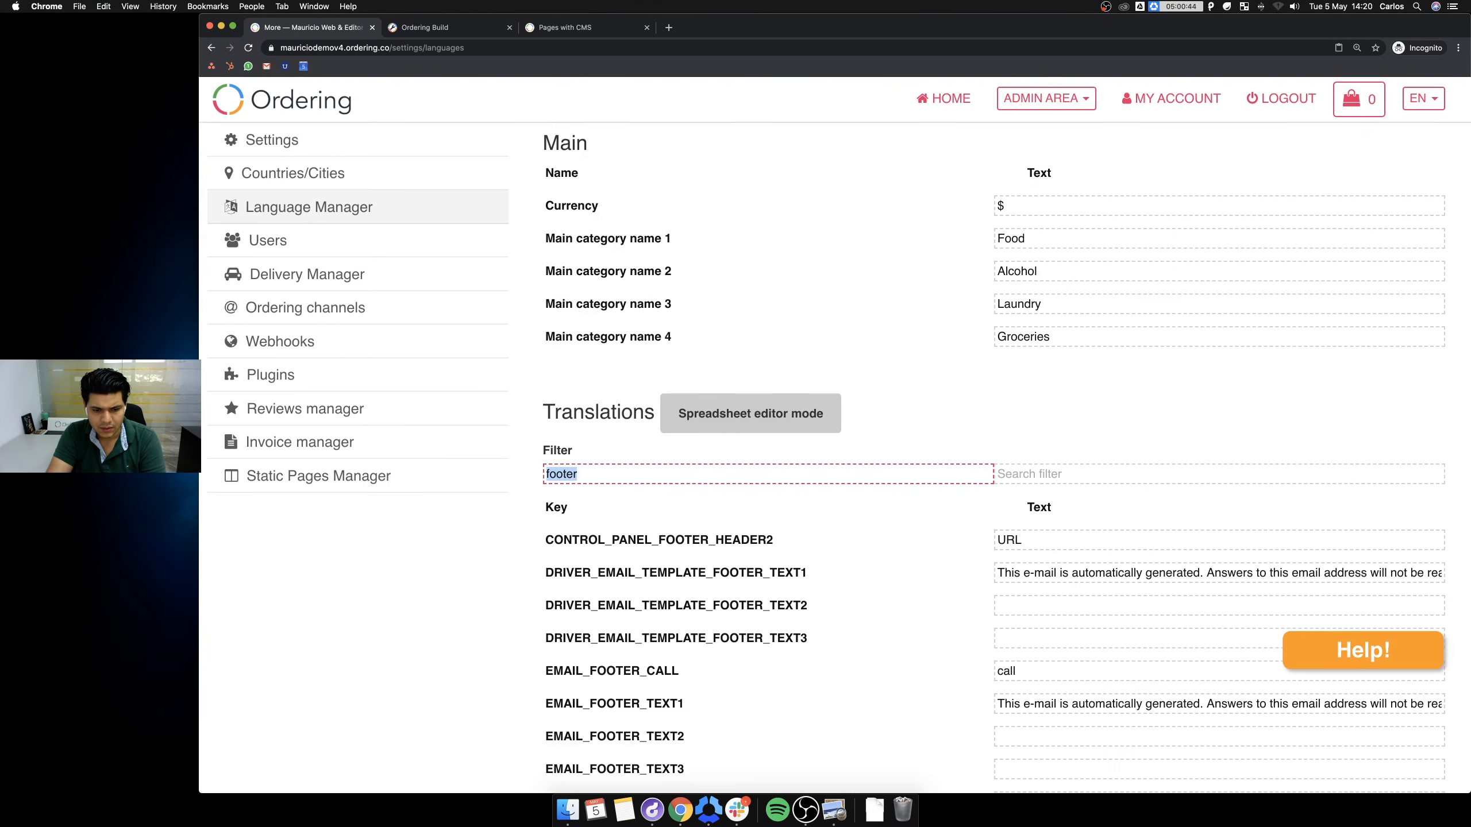
Set Items per page to 20 translations.
{"action": "scroll", "coordinate": [817, 567], "scroll_direction": "down", "scroll_amount": 4}
{"action": "left_click", "coordinate": [650, 661]}
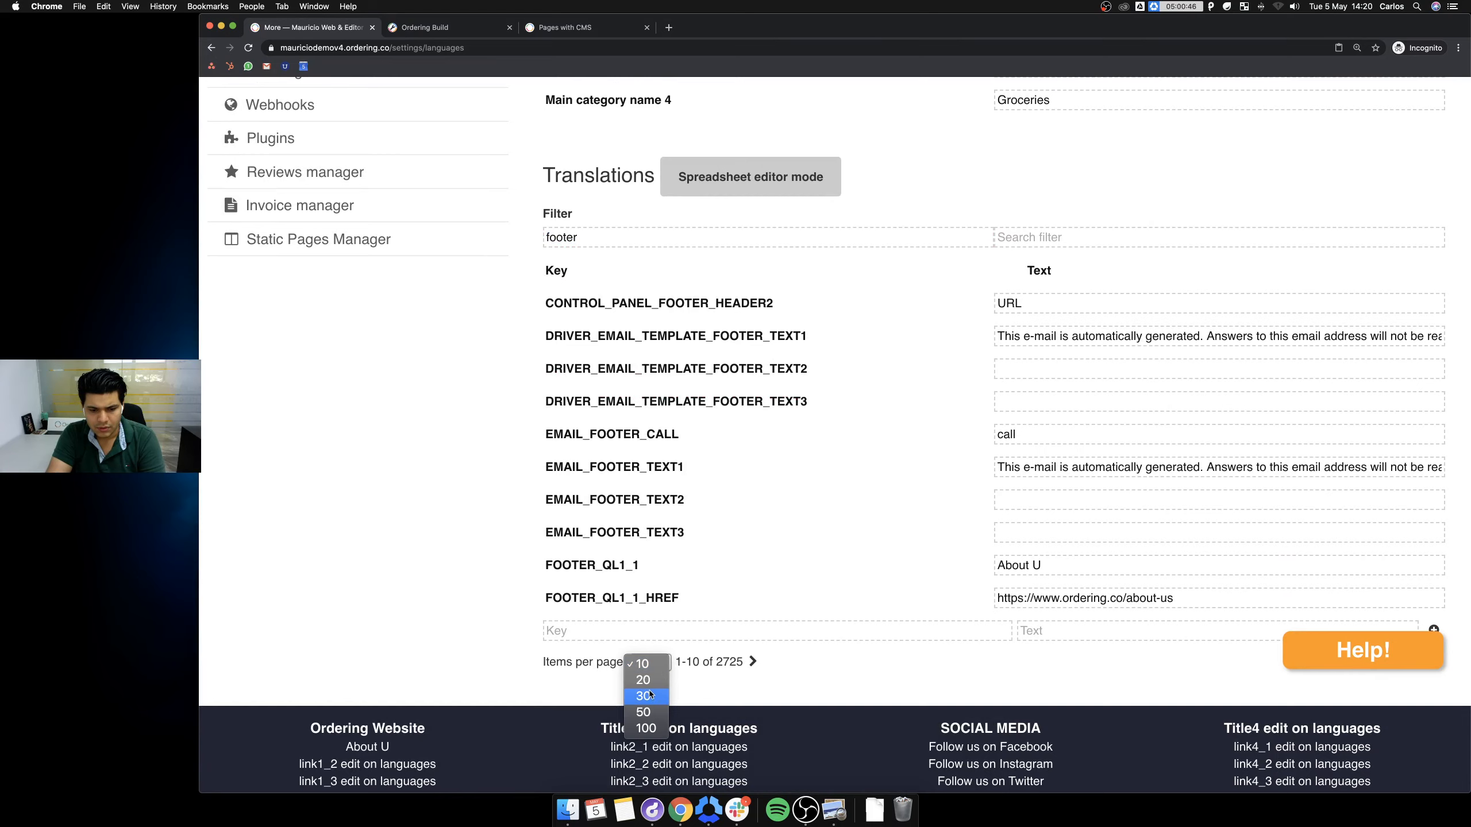
{"action": "left_click", "coordinate": [647, 681]}
{"action": "scroll", "coordinate": [695, 585], "scroll_direction": "down", "scroll_amount": 3}
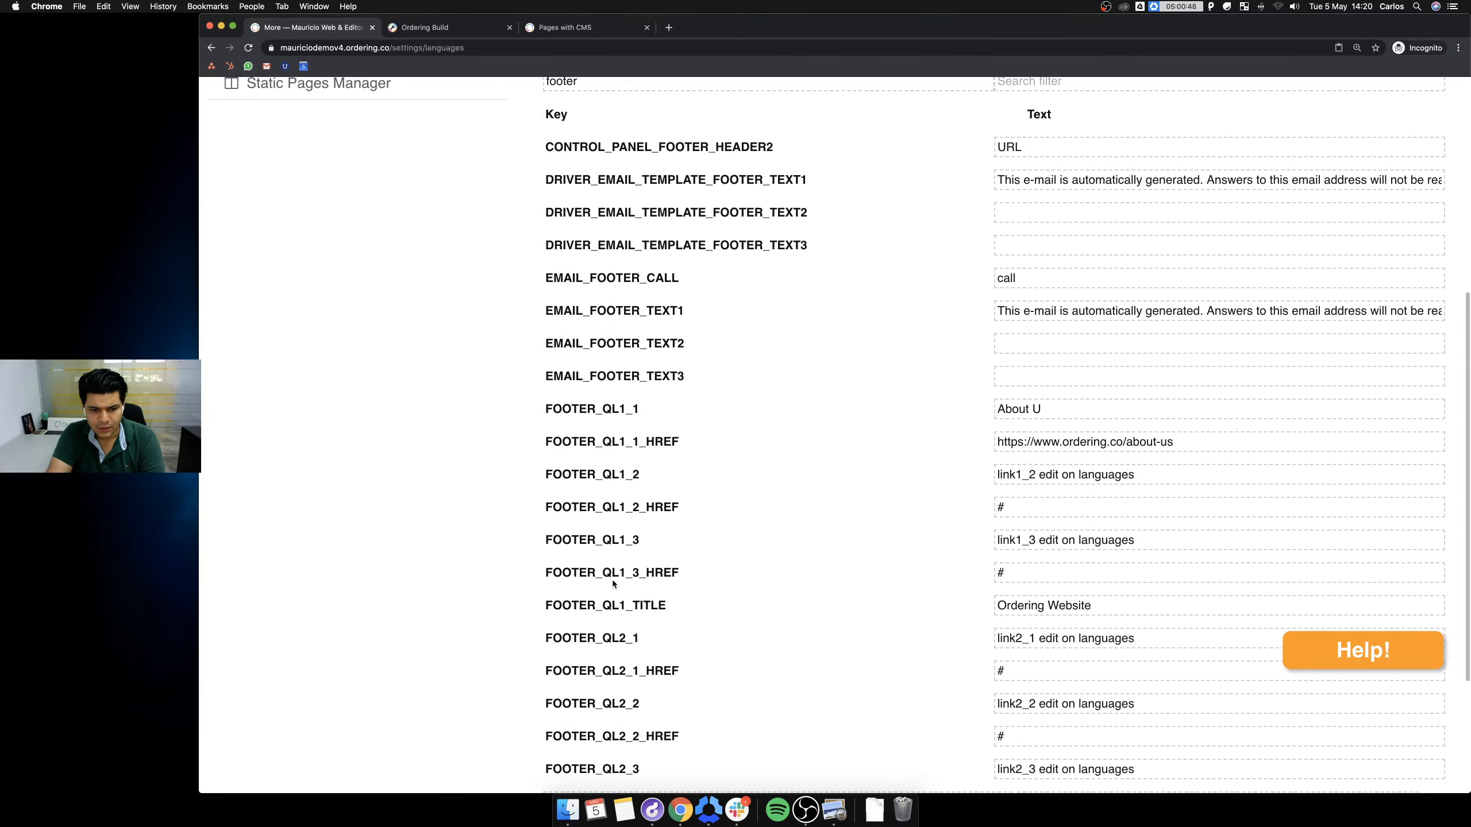
{"action": "scroll", "coordinate": [611, 578], "scroll_direction": "up", "scroll_amount": 7}
{"action": "left_click", "coordinate": [595, 472]}
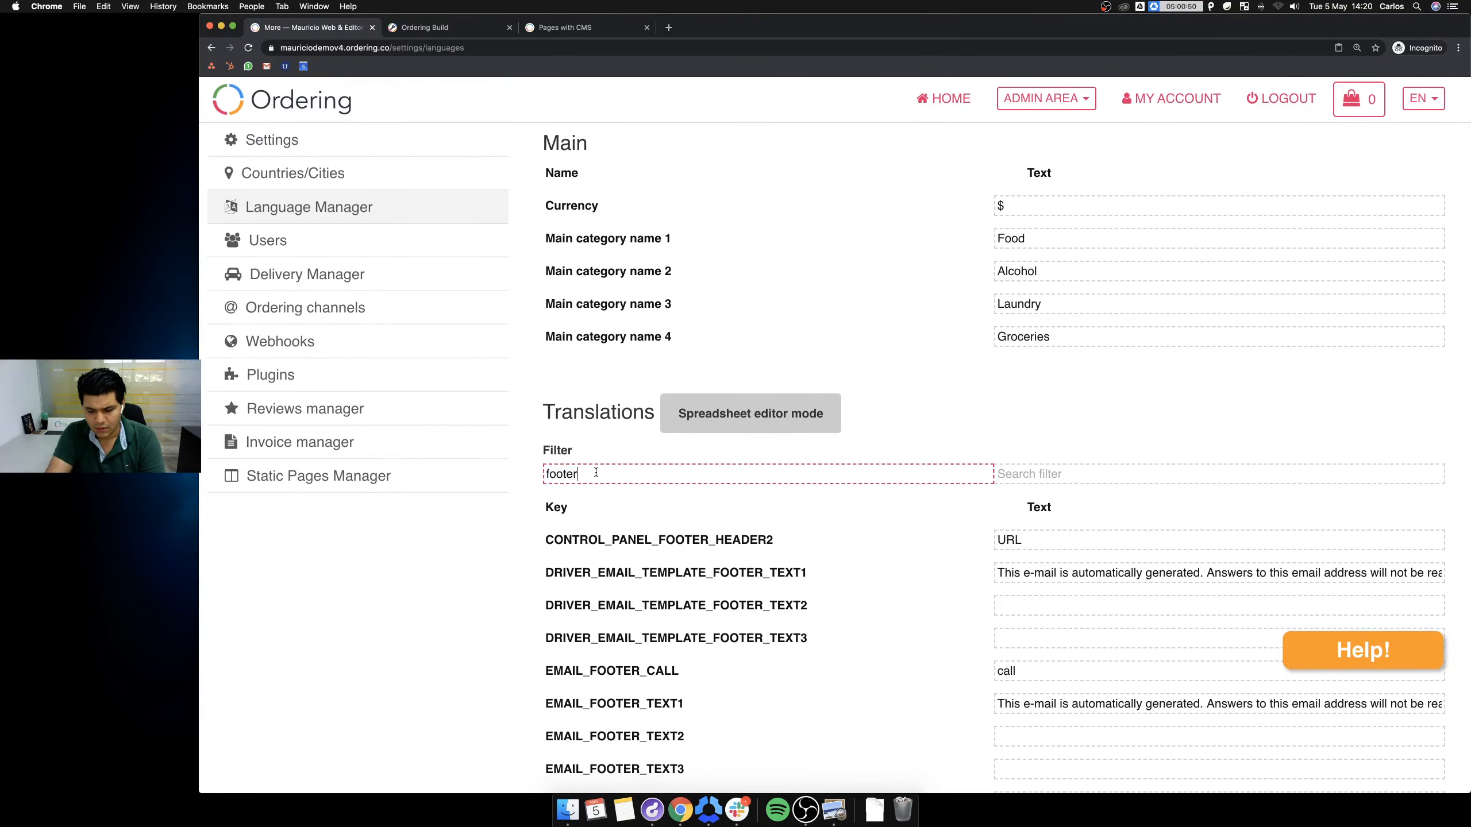
Filter by 'footer_ql1' and replace the FOOTER_QL1_2 link text with 'News'.
{"action": "type", "text": "_ql1"}
{"action": "scroll", "coordinate": [694, 579], "scroll_direction": "down", "scroll_amount": 3}
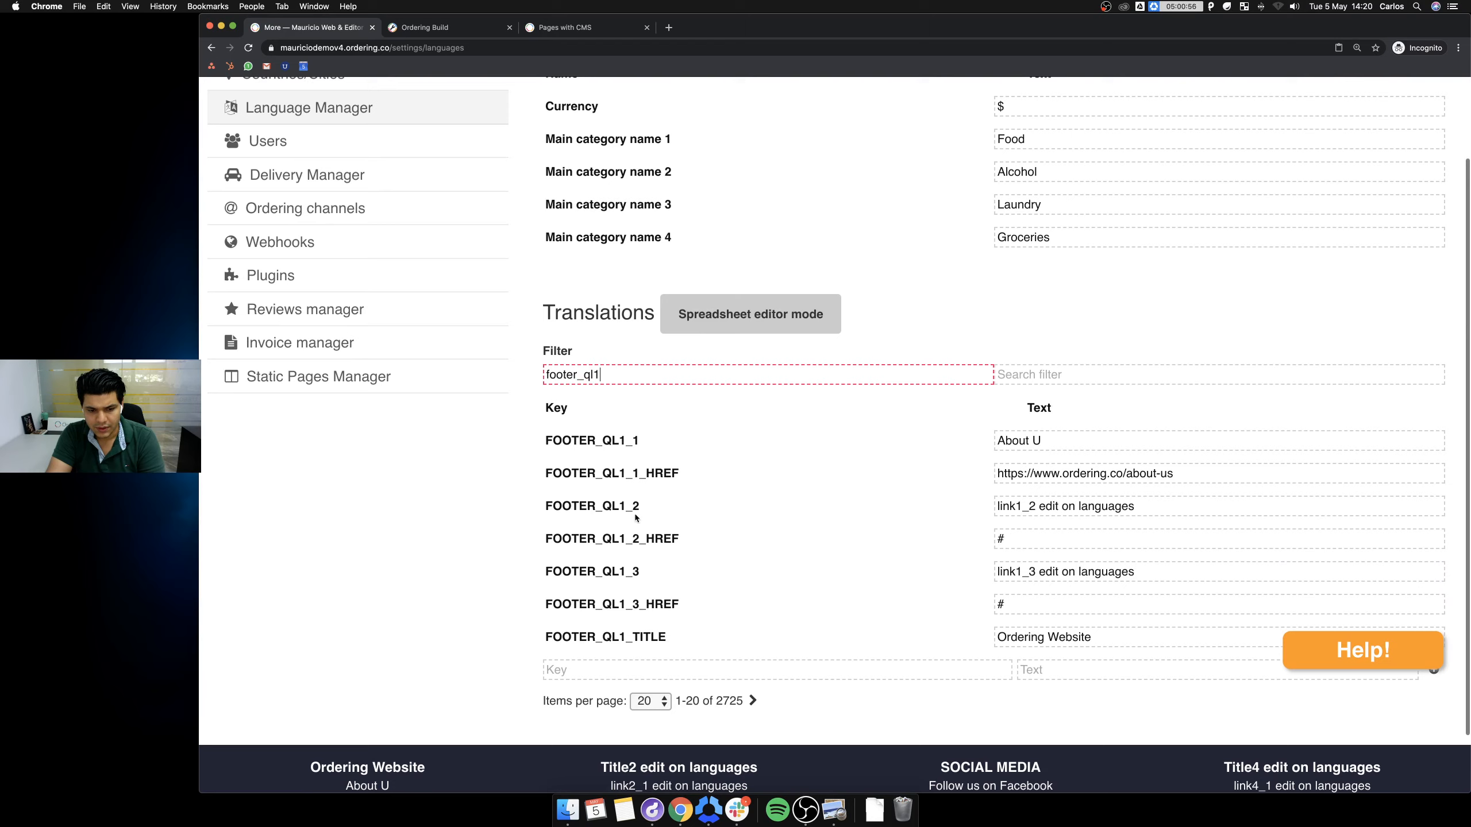
{"action": "left_click", "coordinate": [1187, 509]}
{"action": "triple_click", "coordinate": [1167, 508]}
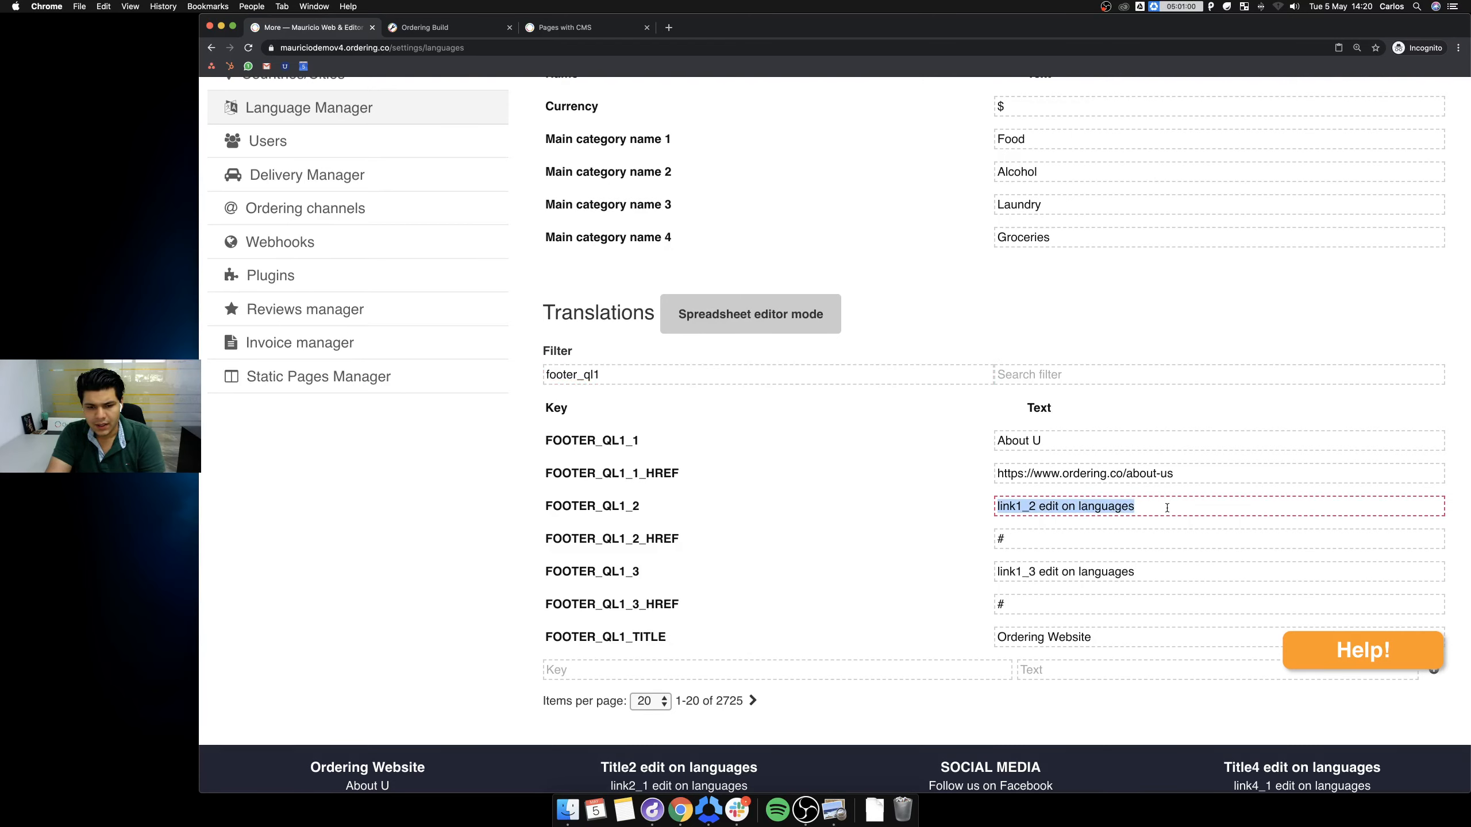
{"action": "type", "text": "News"}
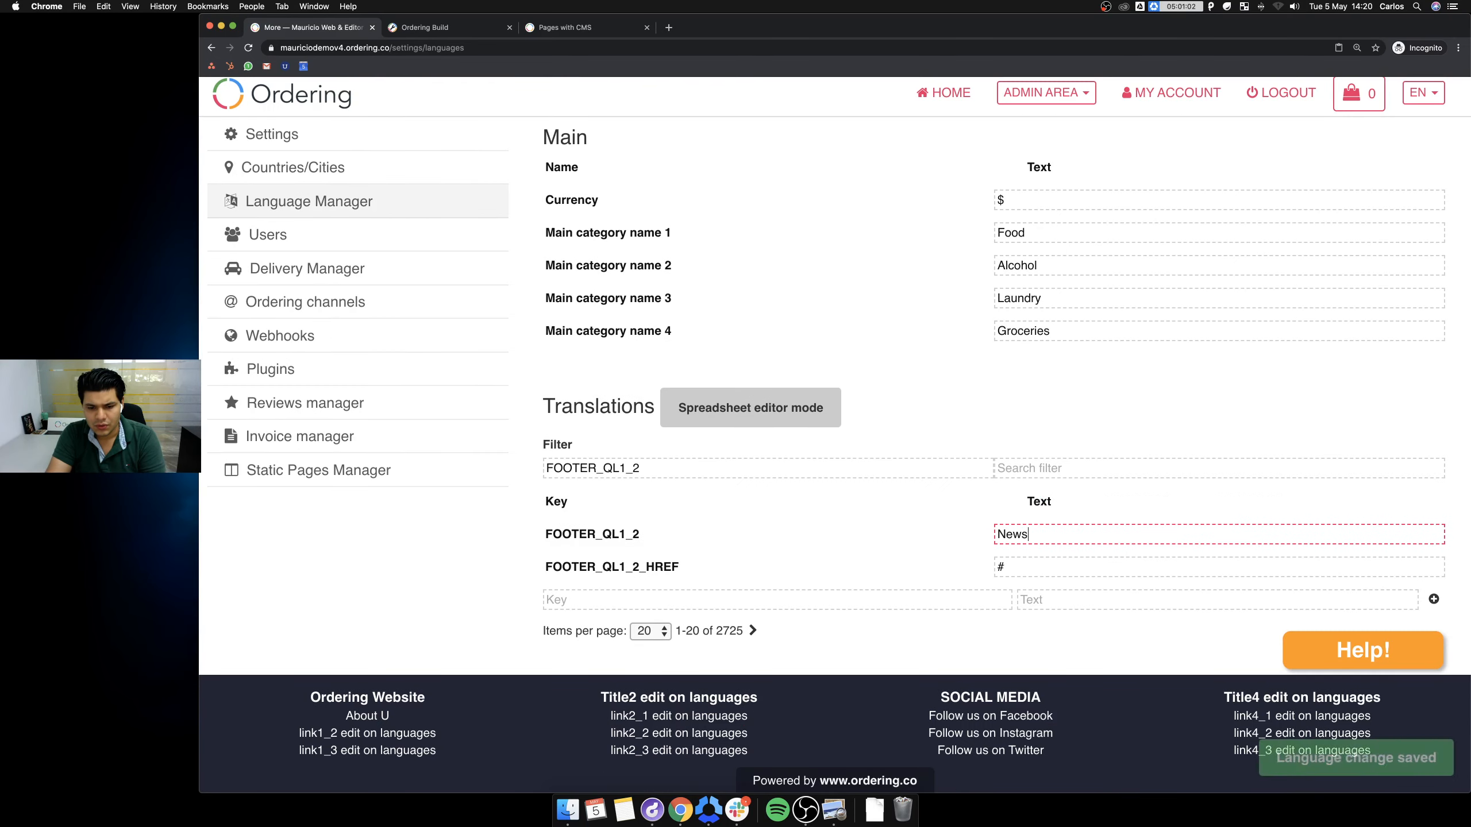
Save 'News' and delete the '#' from the FOOTER_QL1_2_HREF value.
{"action": "left_click", "coordinate": [1064, 569]}
{"action": "key", "text": "BackSpace"}
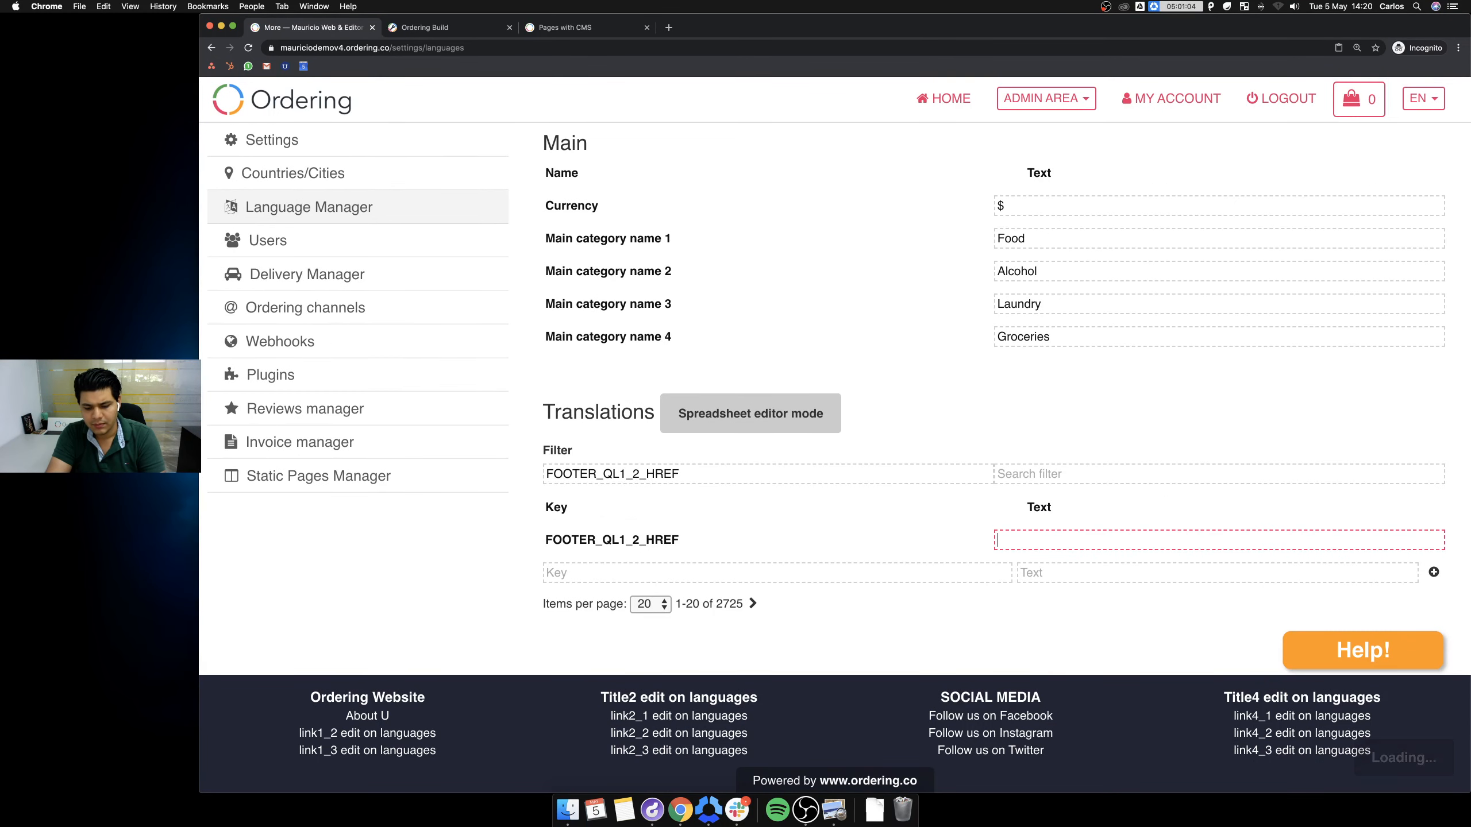
{"action": "left_click", "coordinate": [622, 29]}
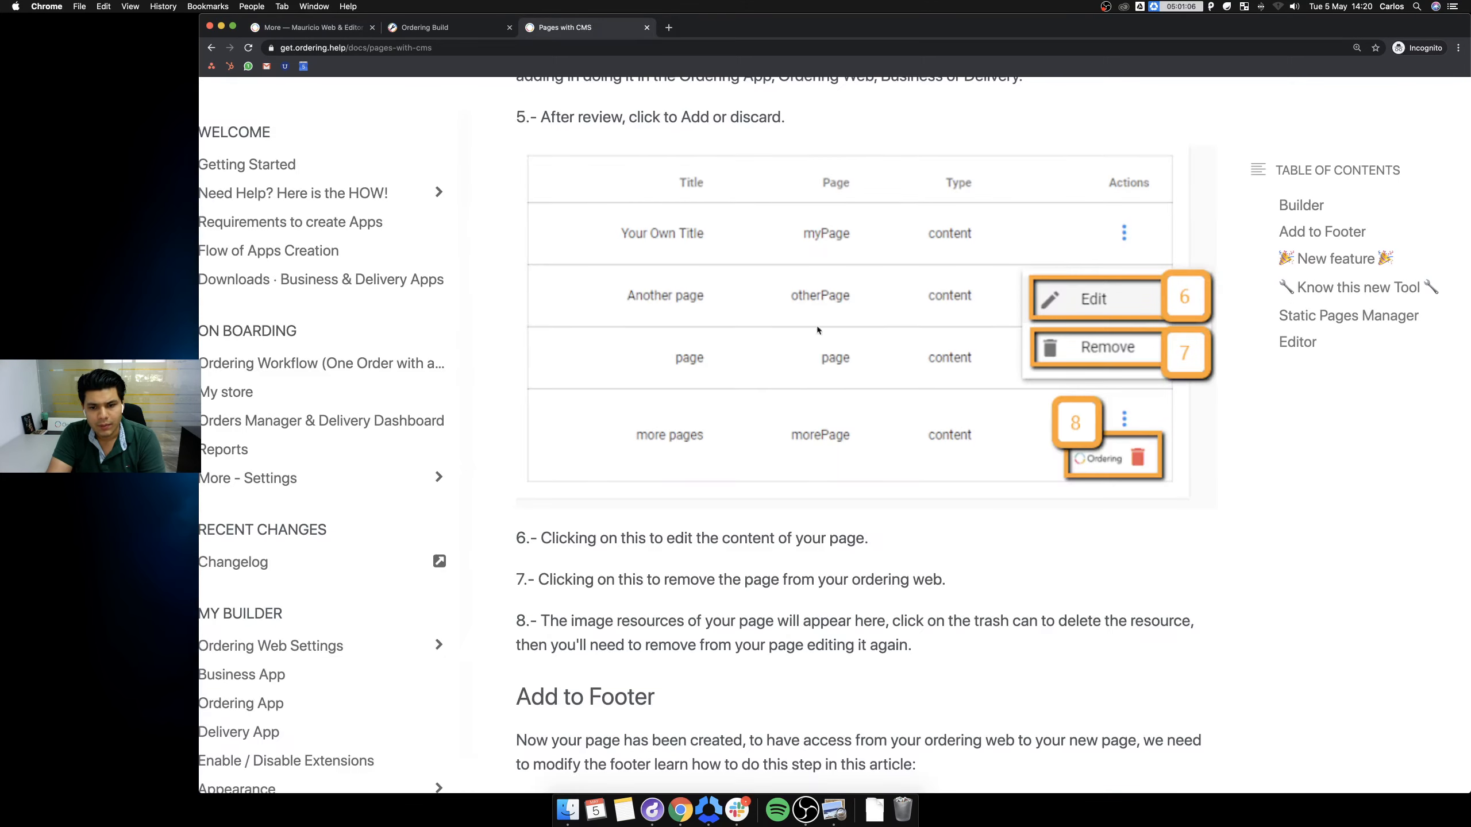
Review the guide's footer URL instructions, then return to the Language Manager translations.
{"action": "scroll", "coordinate": [862, 382], "scroll_direction": "down", "scroll_amount": 1}
{"action": "scroll", "coordinate": [861, 382], "scroll_direction": "up", "scroll_amount": 5}
{"action": "scroll", "coordinate": [862, 382], "scroll_direction": "down", "scroll_amount": 15}
{"action": "scroll", "coordinate": [859, 385], "scroll_direction": "up", "scroll_amount": 7}
{"action": "scroll", "coordinate": [860, 385], "scroll_direction": "up", "scroll_amount": 8}
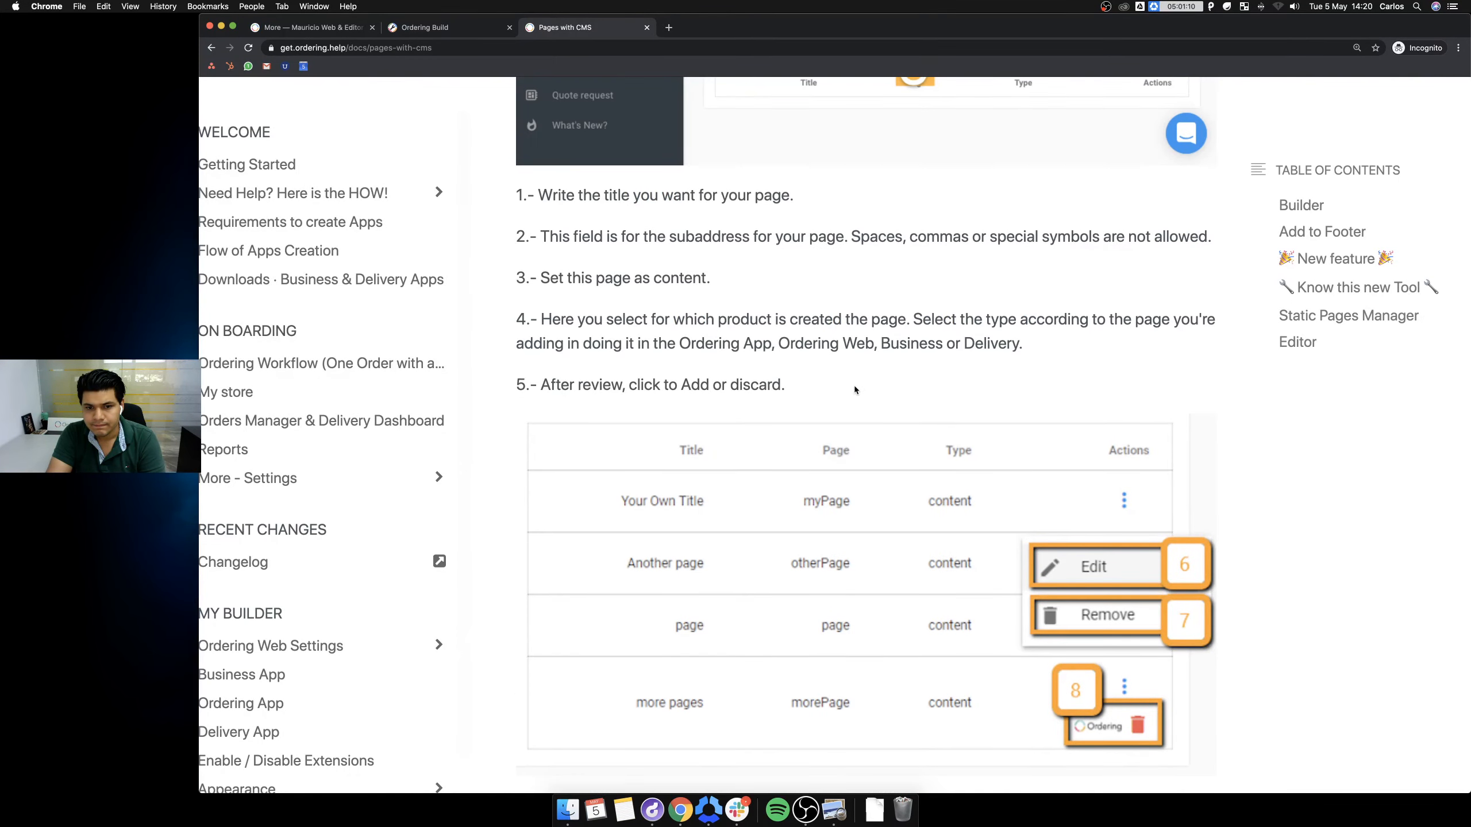
{"action": "scroll", "coordinate": [857, 384], "scroll_direction": "down", "scroll_amount": 11}
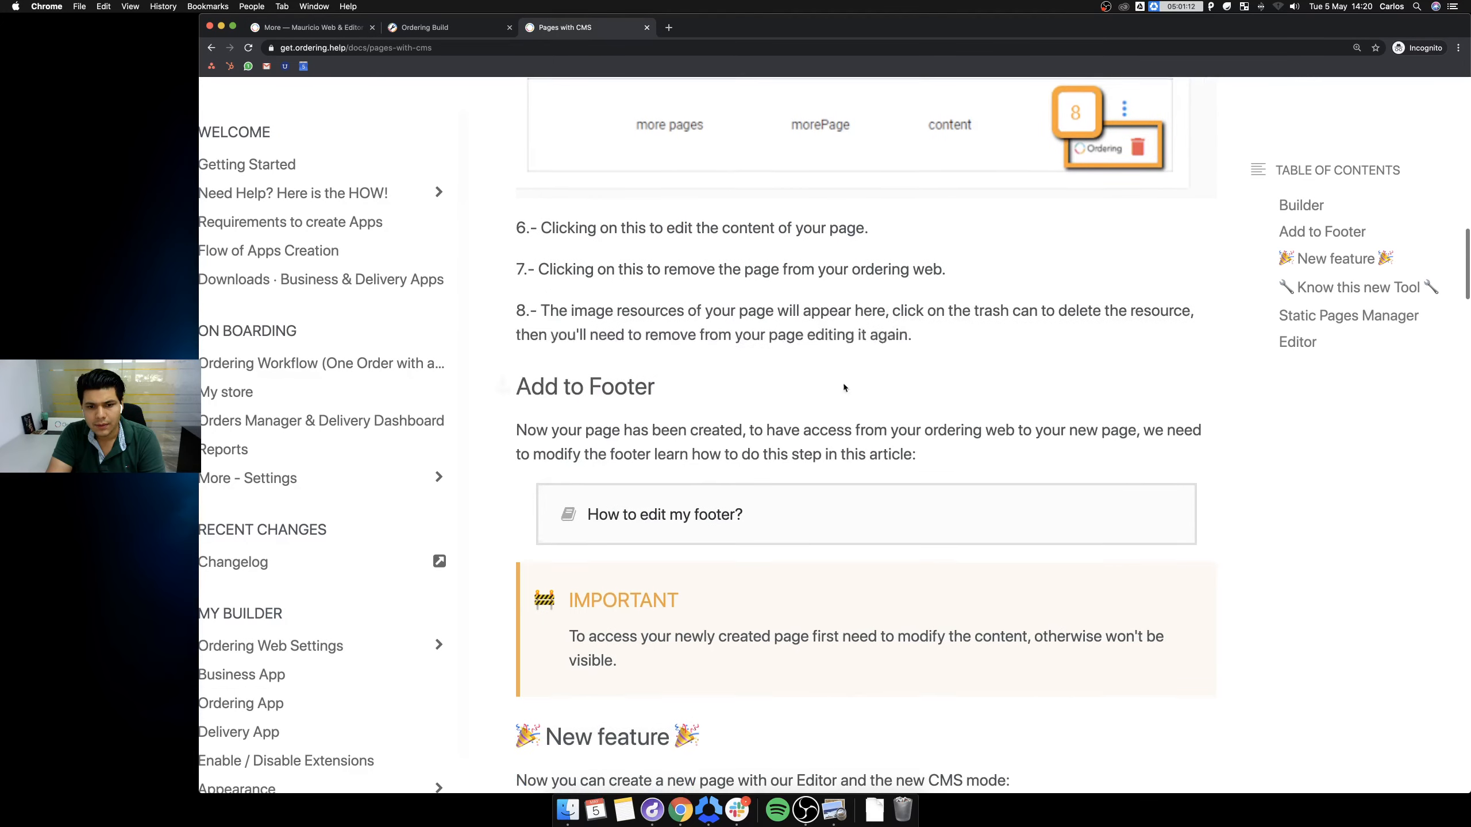
{"action": "scroll", "coordinate": [828, 383], "scroll_direction": "down", "scroll_amount": 12}
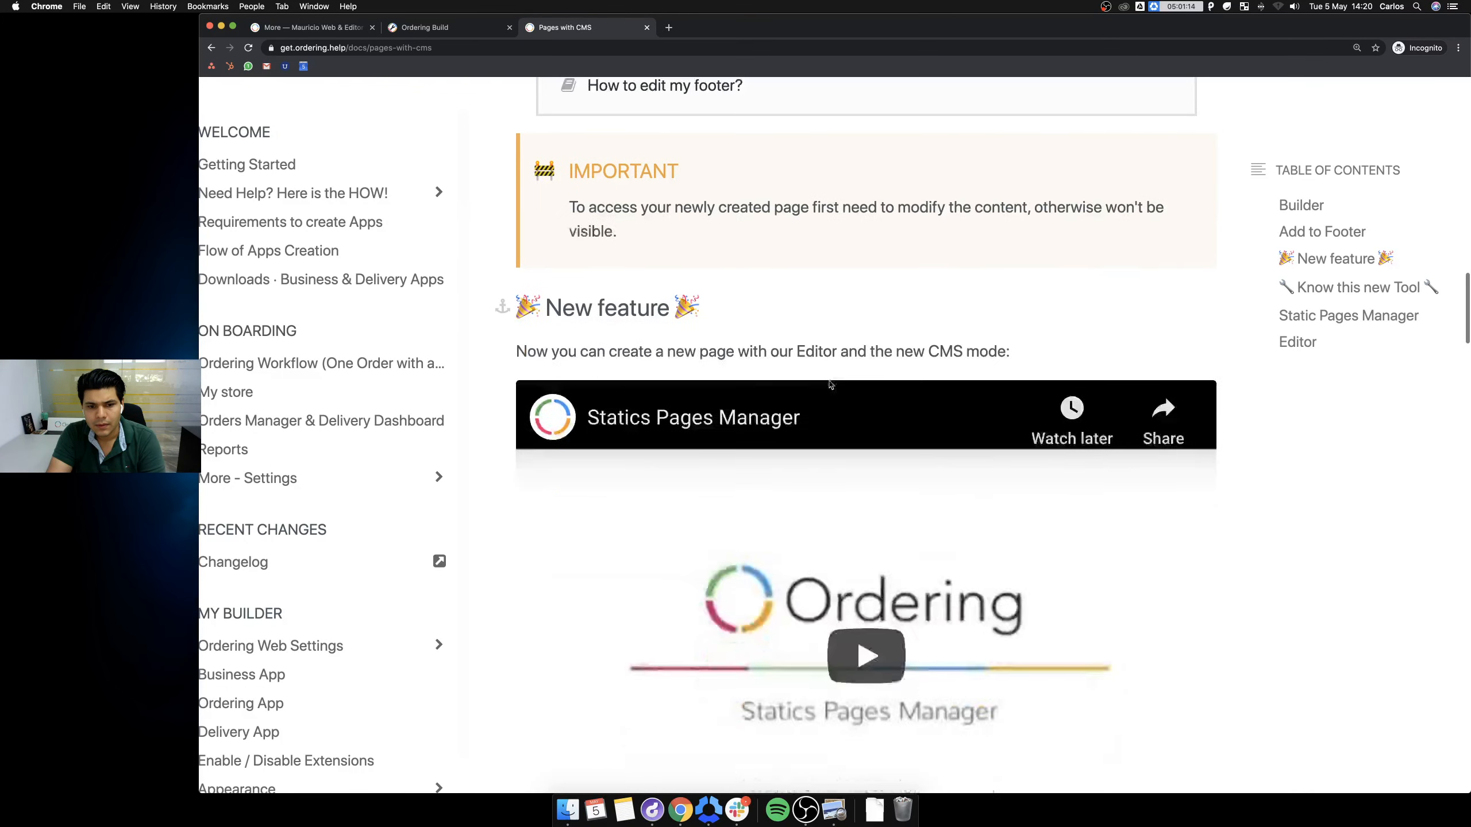
{"action": "scroll", "coordinate": [830, 385], "scroll_direction": "down", "scroll_amount": 1}
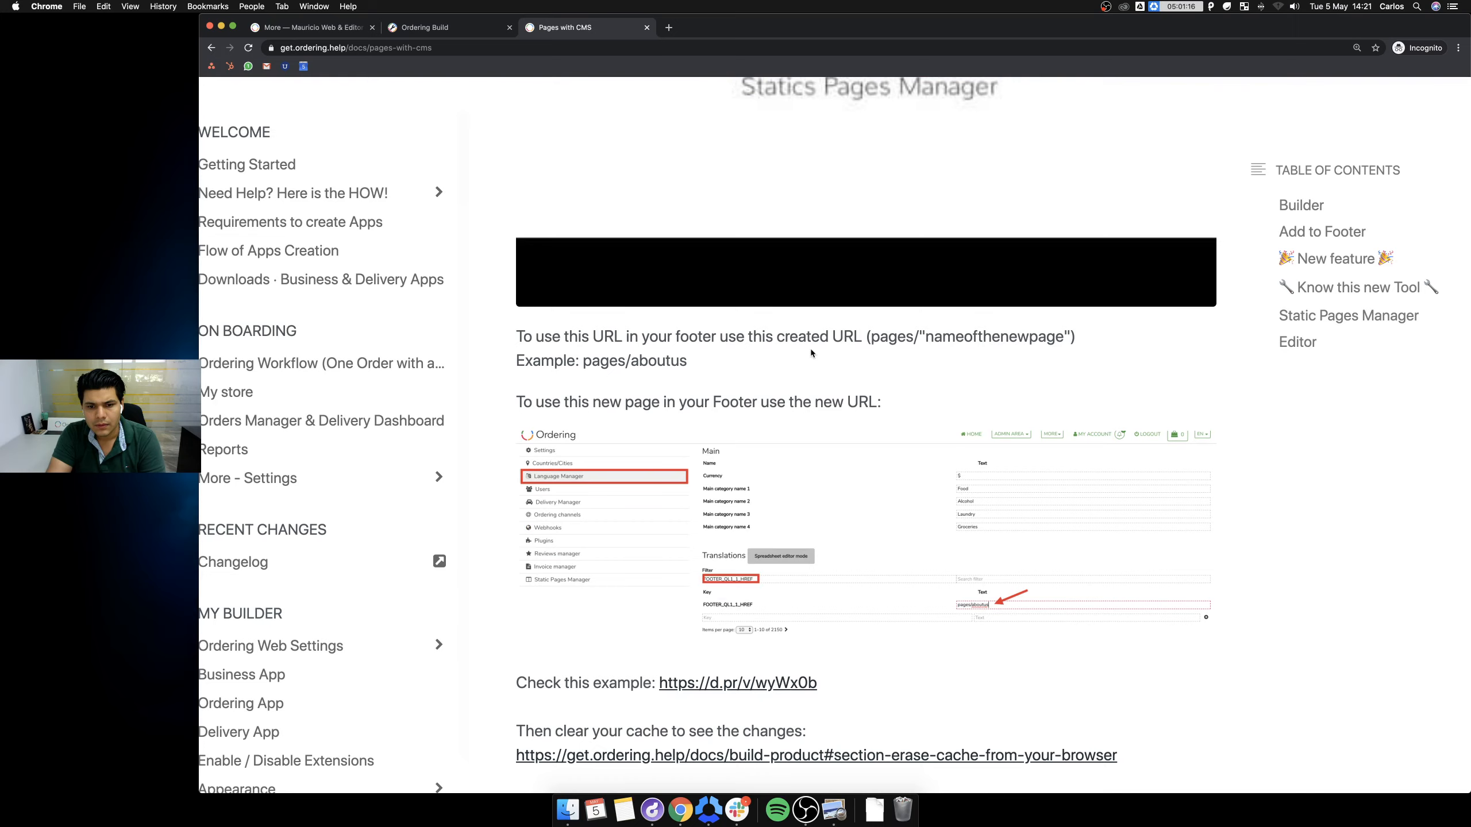
{"action": "left_click", "coordinate": [445, 31]}
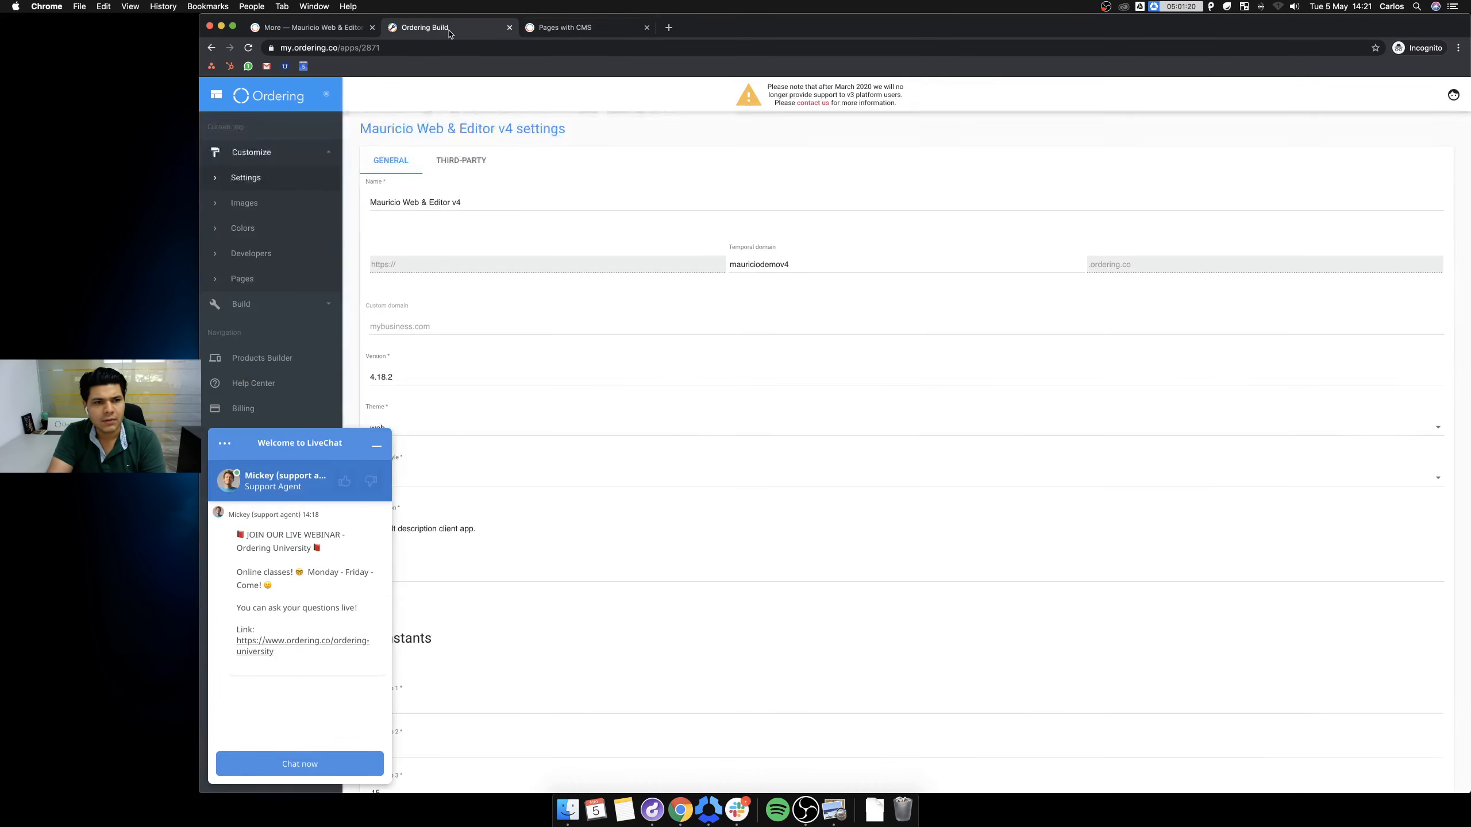
{"action": "left_click", "coordinate": [322, 31]}
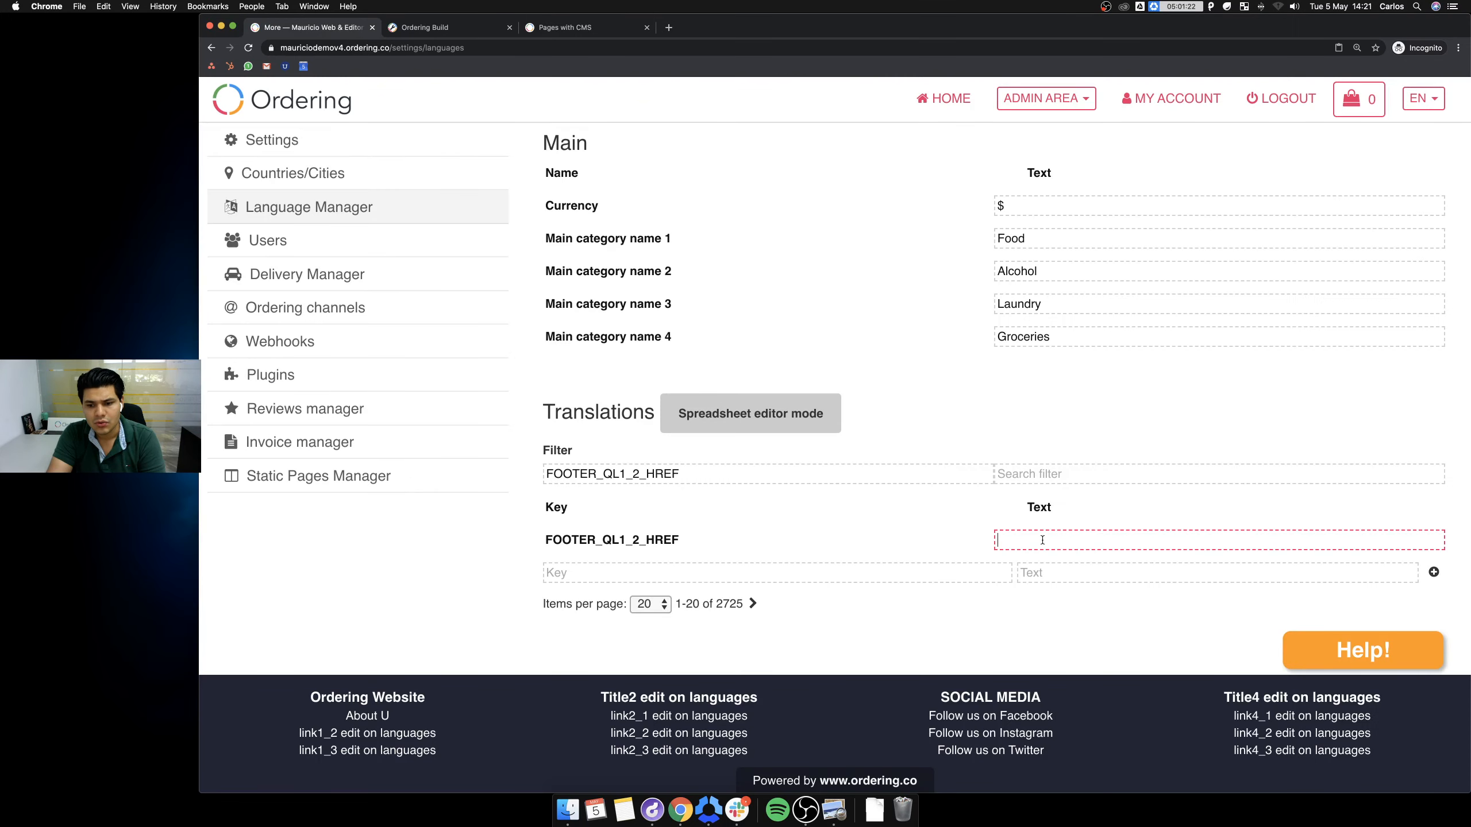
Set FOOTER_QL1_2_HREF to 'pages/news', checking it against the News custom page.
{"action": "type", "text": "pages"}
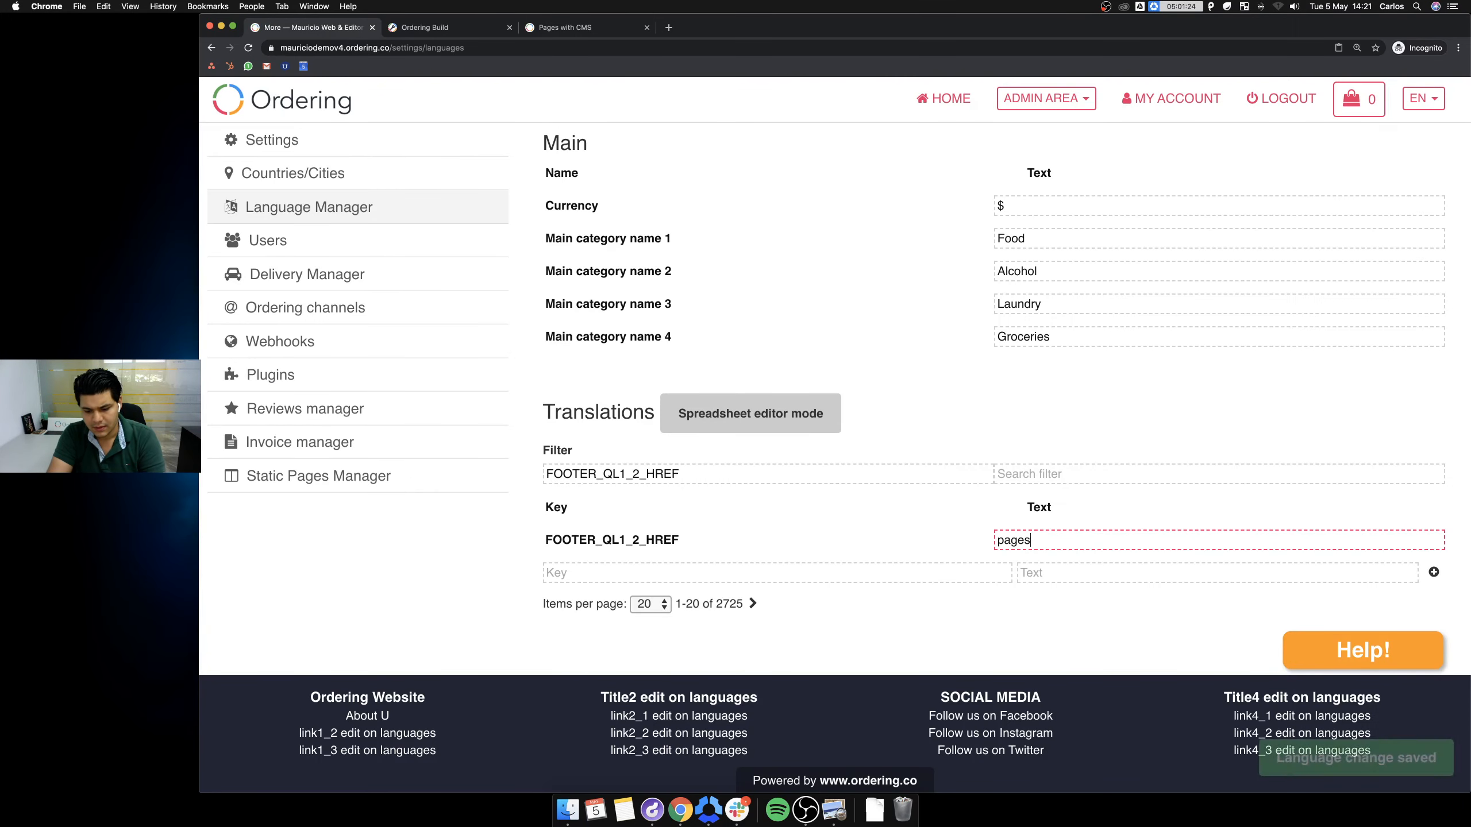
{"action": "type", "text": "/news"}
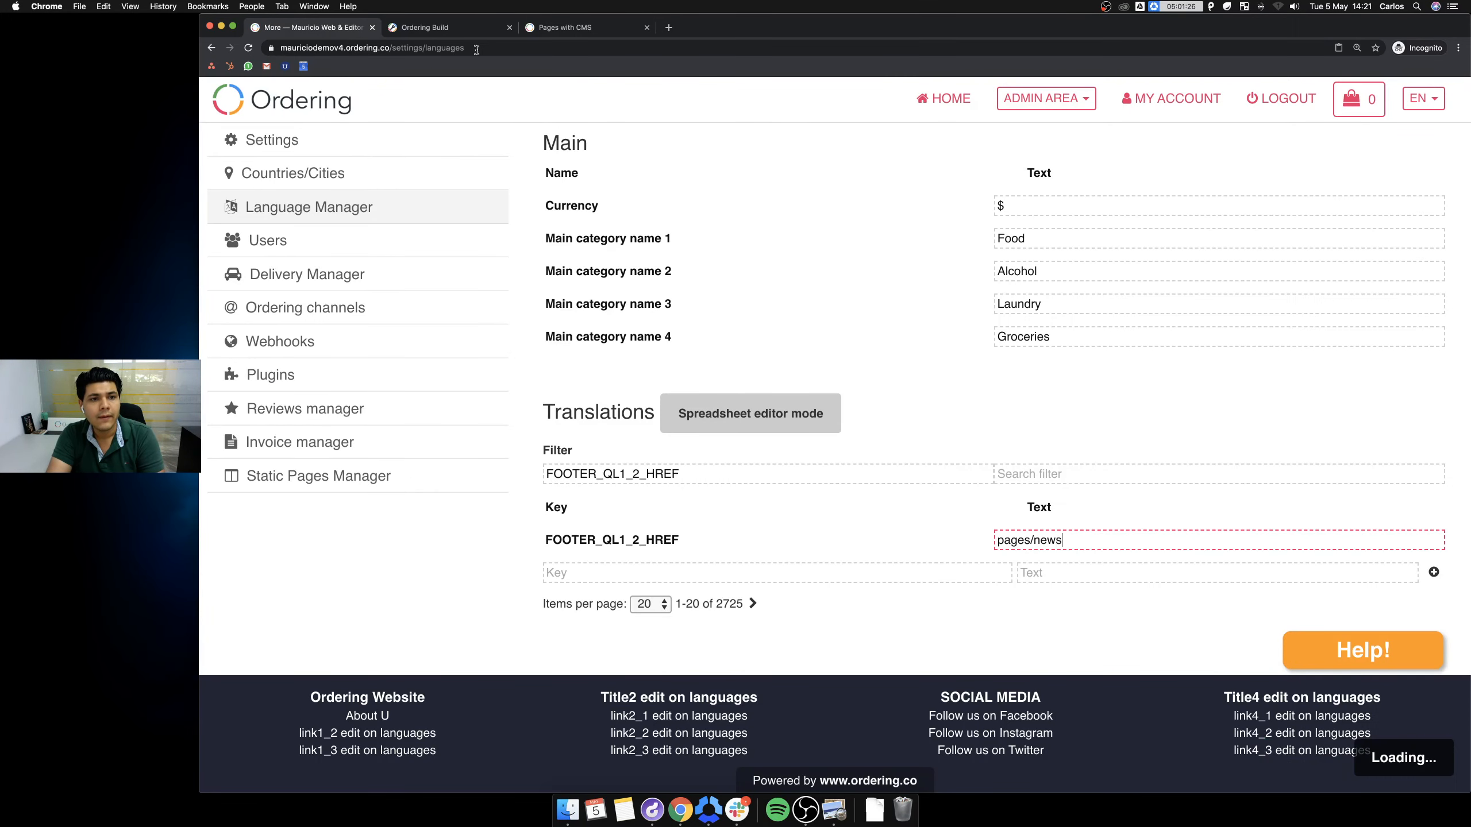
{"action": "left_click", "coordinate": [425, 28]}
{"action": "left_click", "coordinate": [310, 273]}
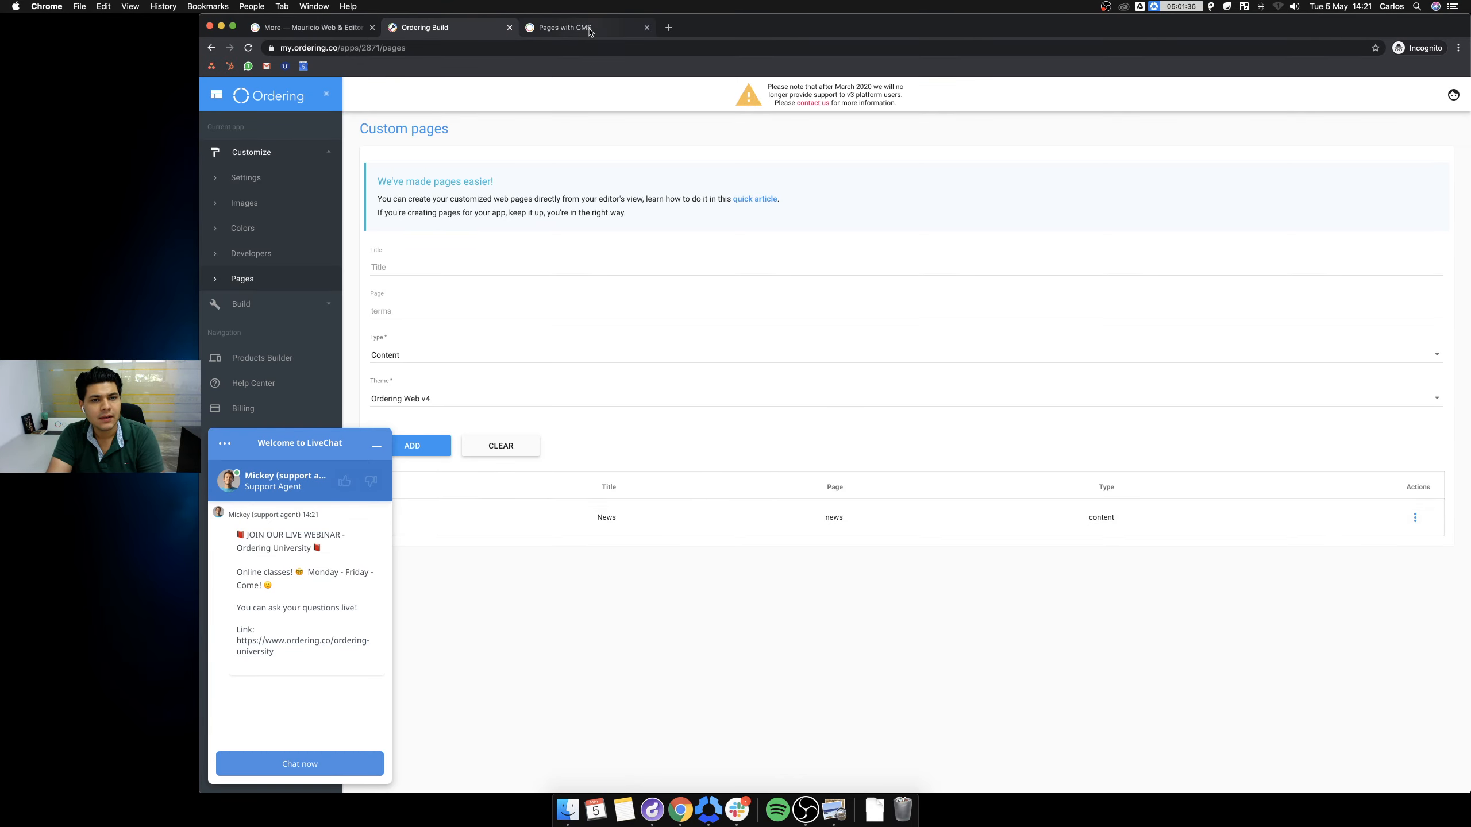
{"action": "left_click", "coordinate": [585, 29]}
{"action": "left_click", "coordinate": [308, 29]}
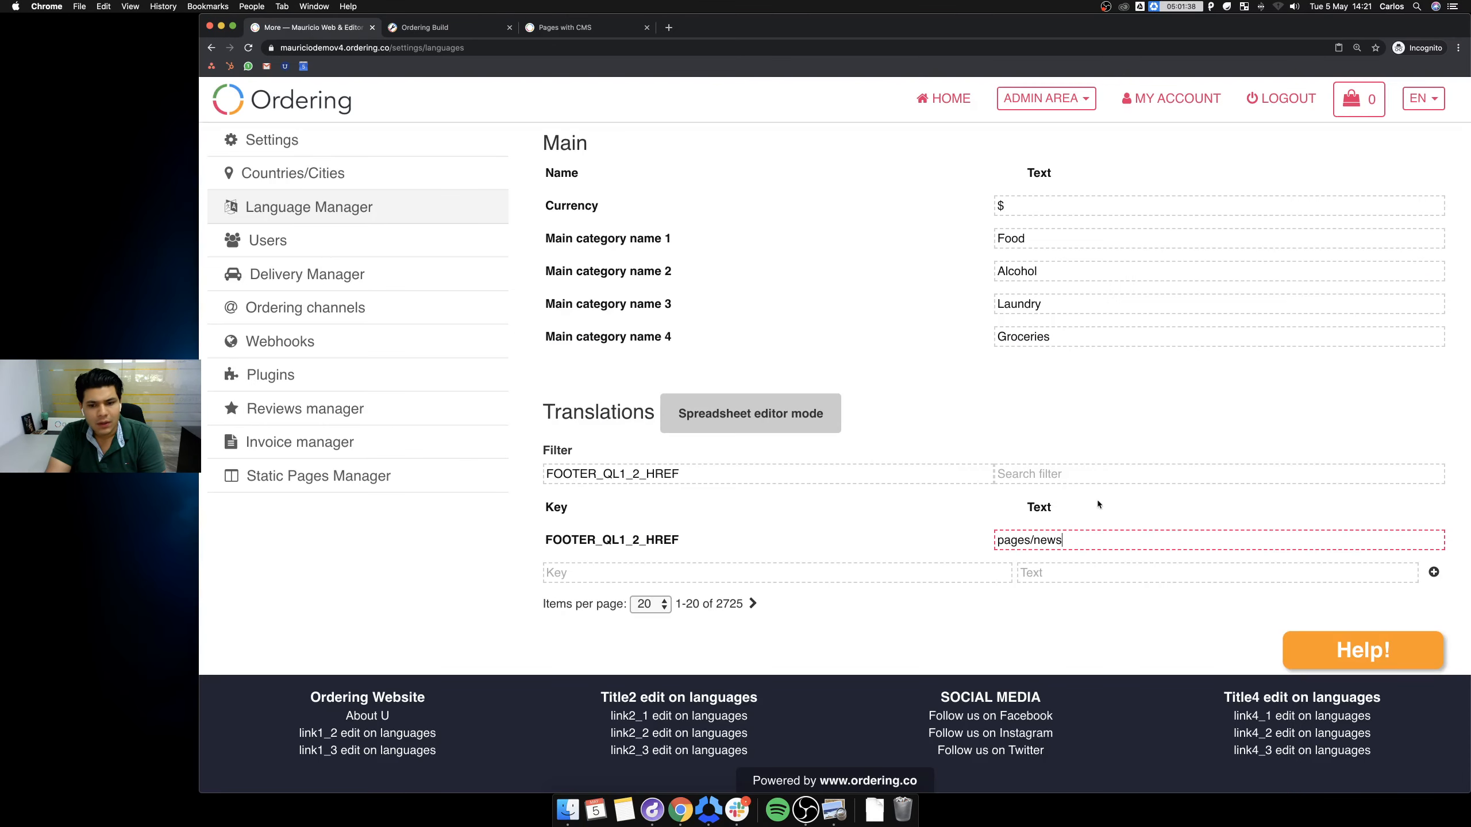
{"action": "left_click", "coordinate": [1083, 542]}
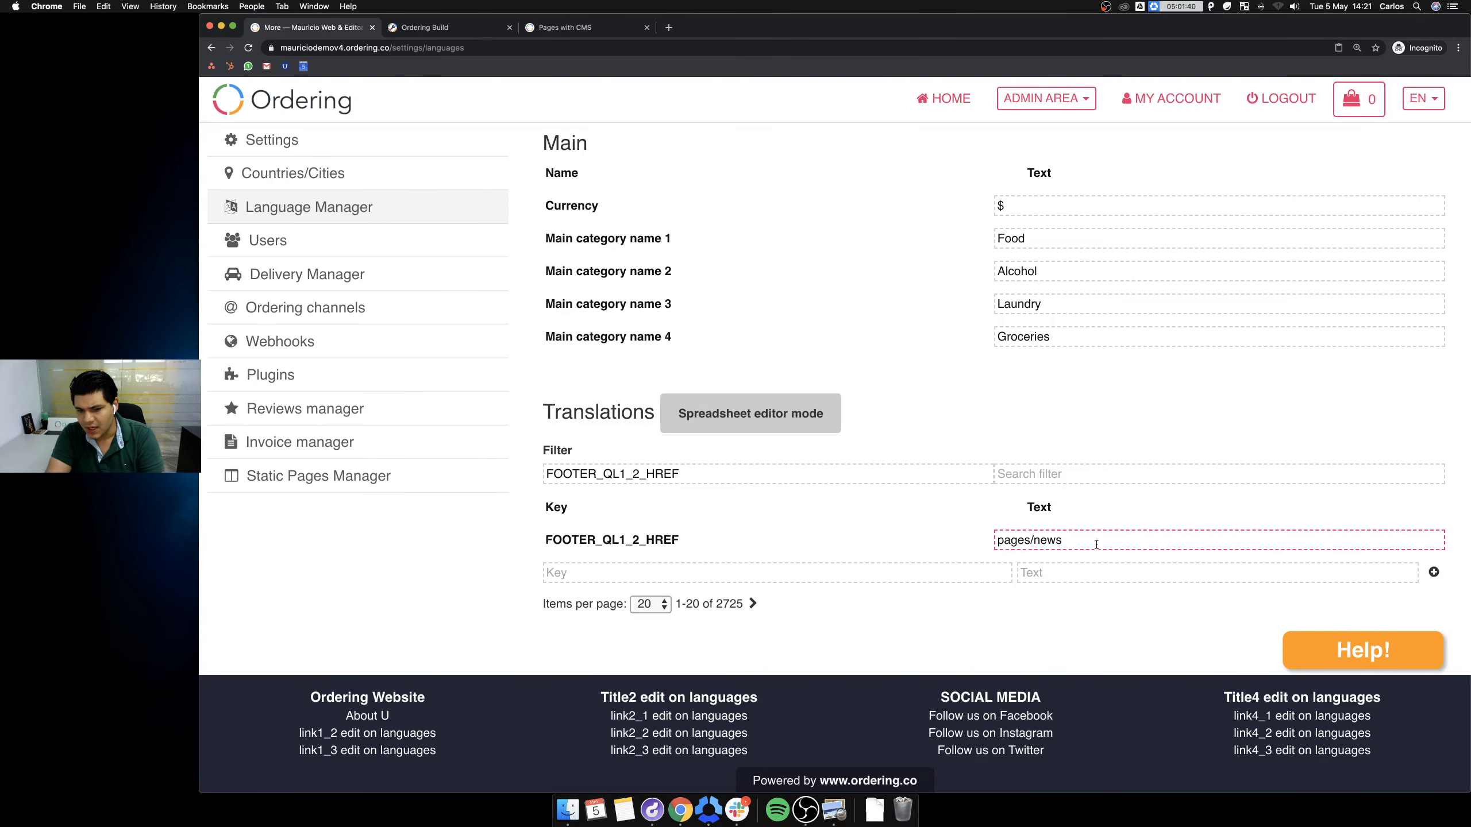
{"action": "left_click", "coordinate": [931, 625]}
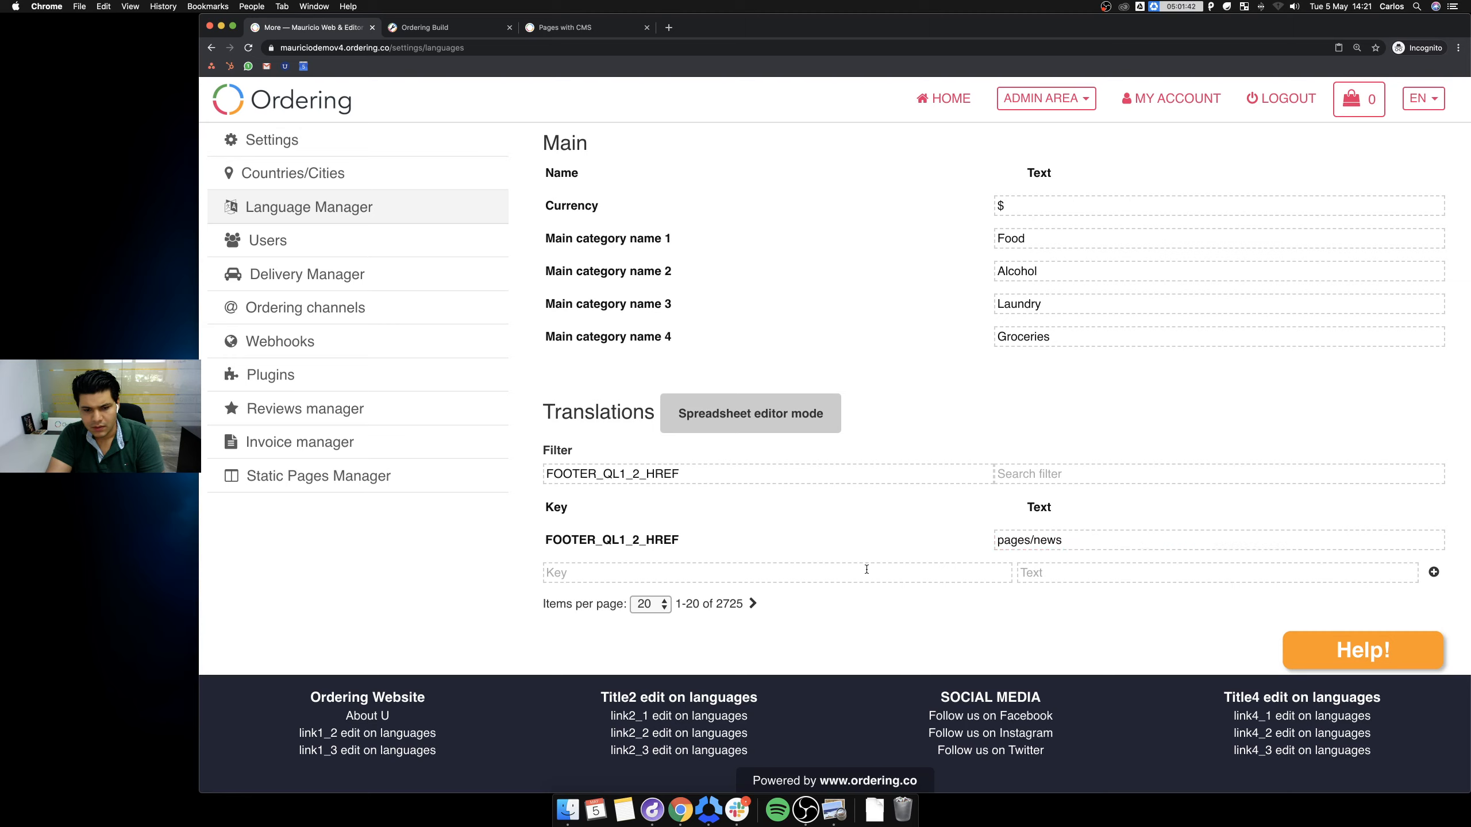
Restore the FOOTER_QL1_2_HREF filter and log out of the admin area.
{"action": "double_click", "coordinate": [699, 473]}
{"action": "key", "text": "ctrl+c"}
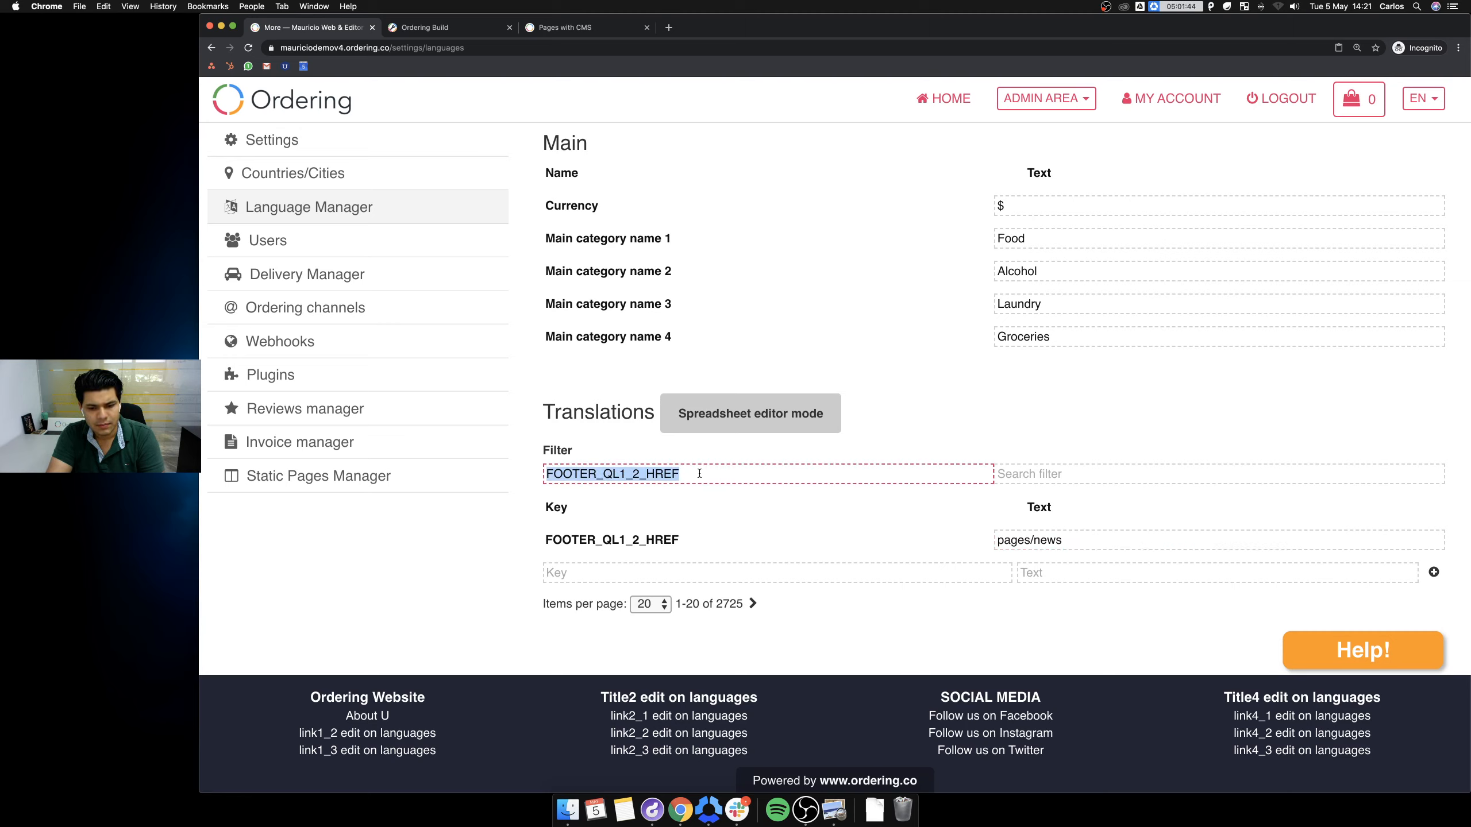
{"action": "key", "text": "BackSpace"}
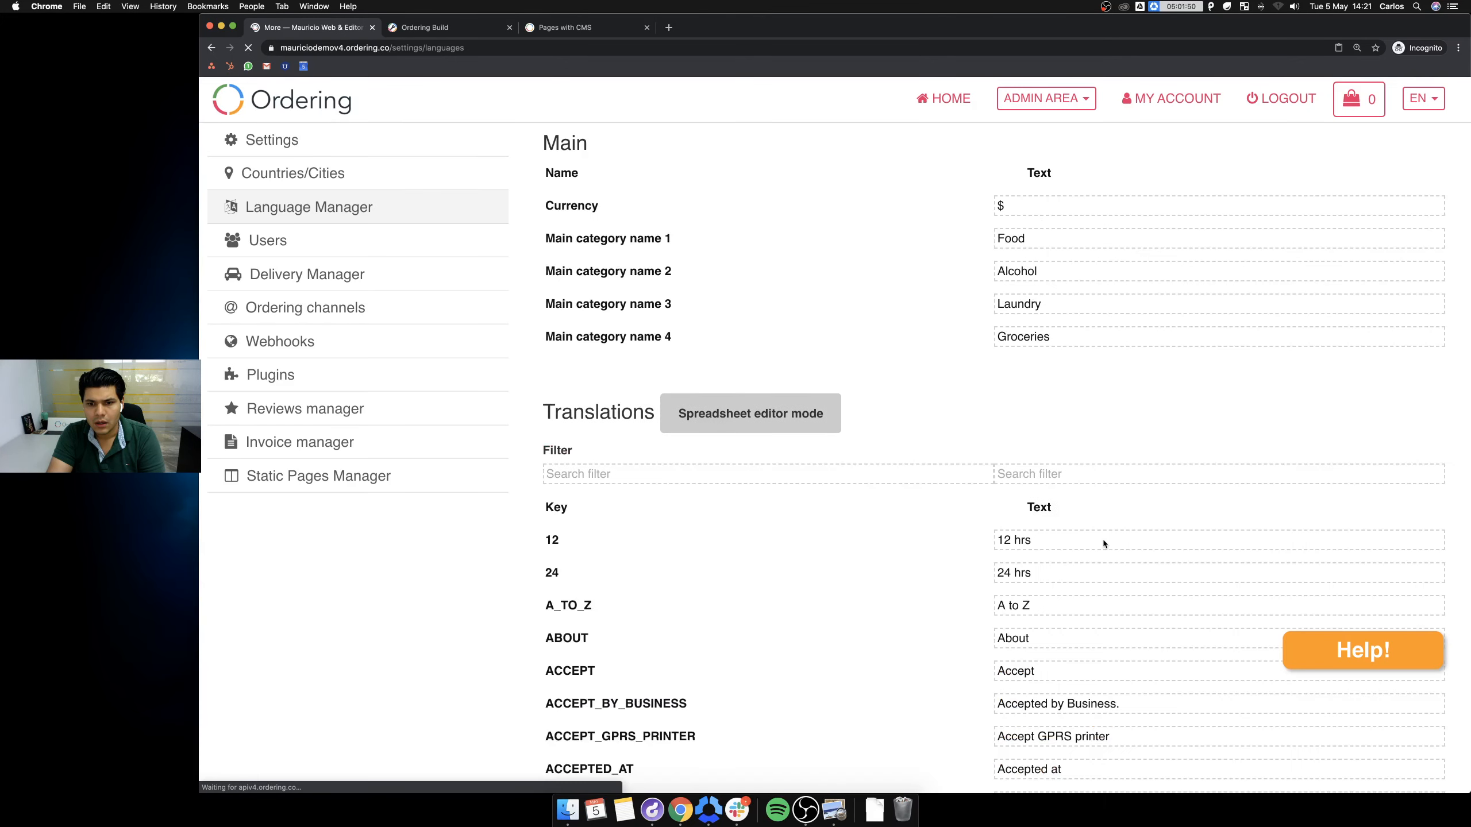
{"action": "left_click", "coordinate": [811, 472]}
{"action": "key", "text": "ctrl+v"}
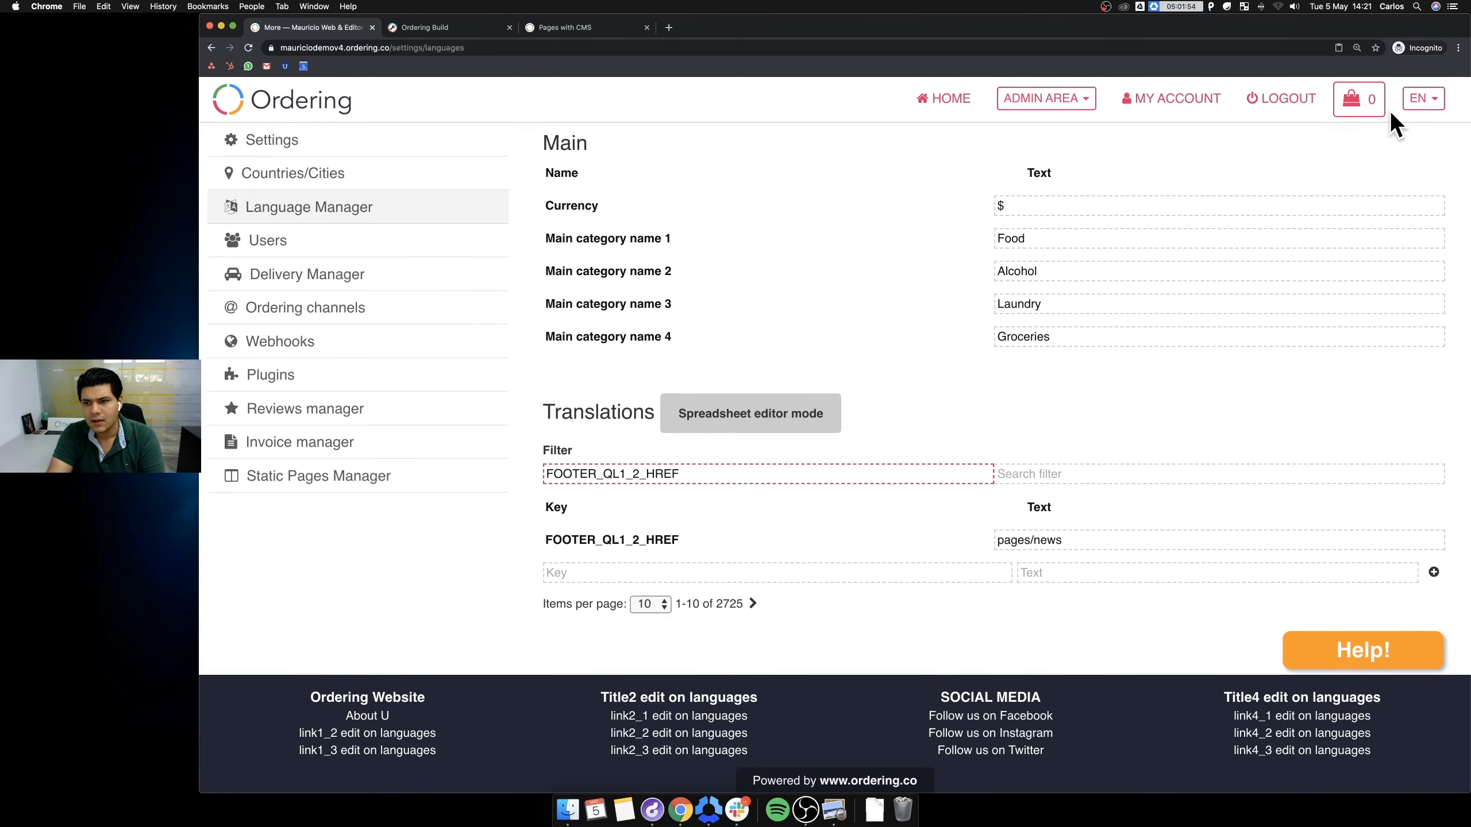
{"action": "left_click", "coordinate": [1283, 99]}
Close the storefront and Ordering Build tabs.
{"action": "scroll", "coordinate": [944, 278], "scroll_direction": "down", "scroll_amount": 8}
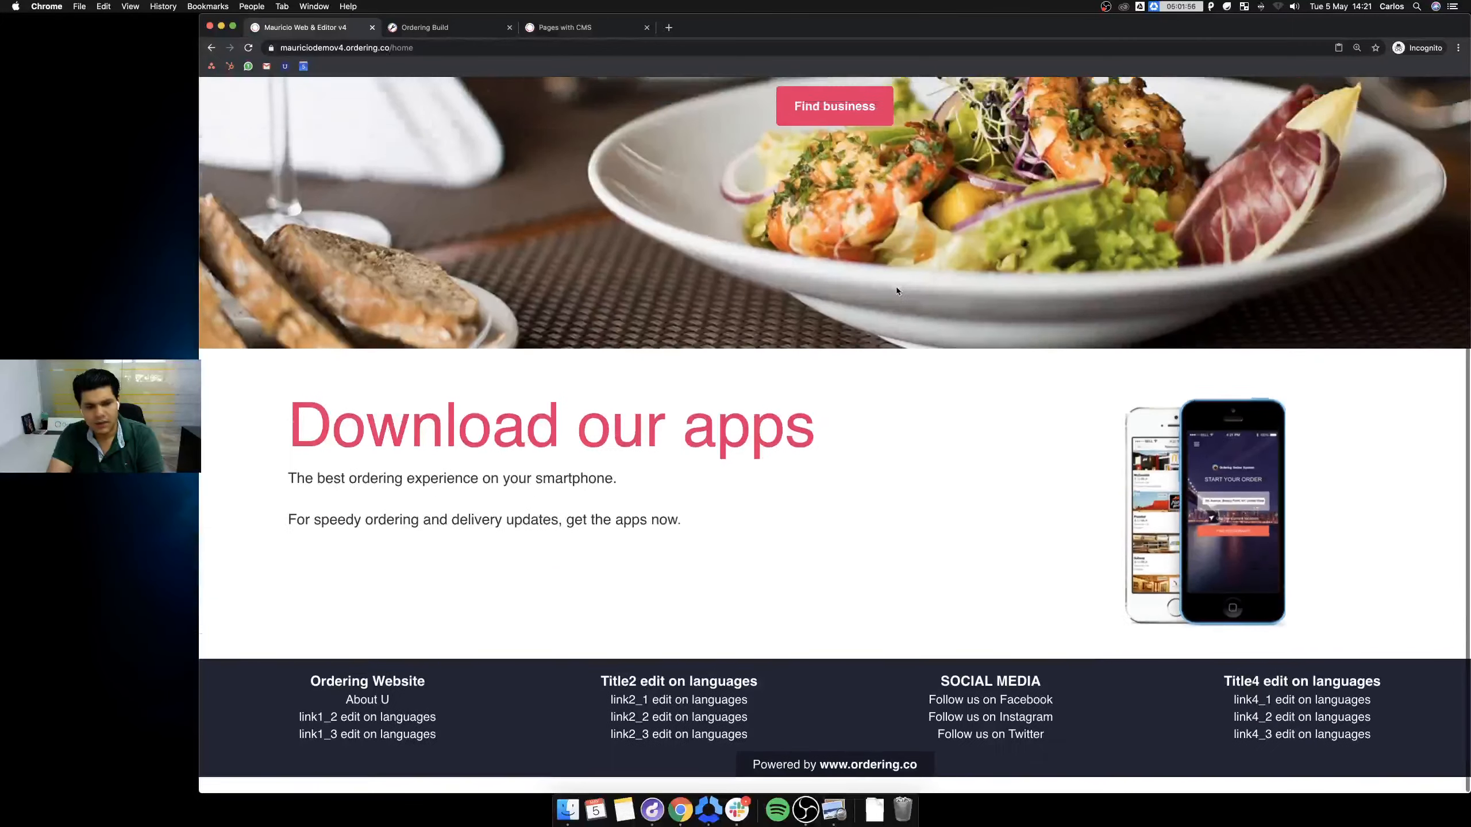
{"action": "scroll", "coordinate": [896, 285], "scroll_direction": "up", "scroll_amount": 8}
{"action": "right_click", "coordinate": [1026, 216]}
{"action": "key", "text": "Escape"}
{"action": "key", "text": "super+w"}
{"action": "key", "text": "super+w"}
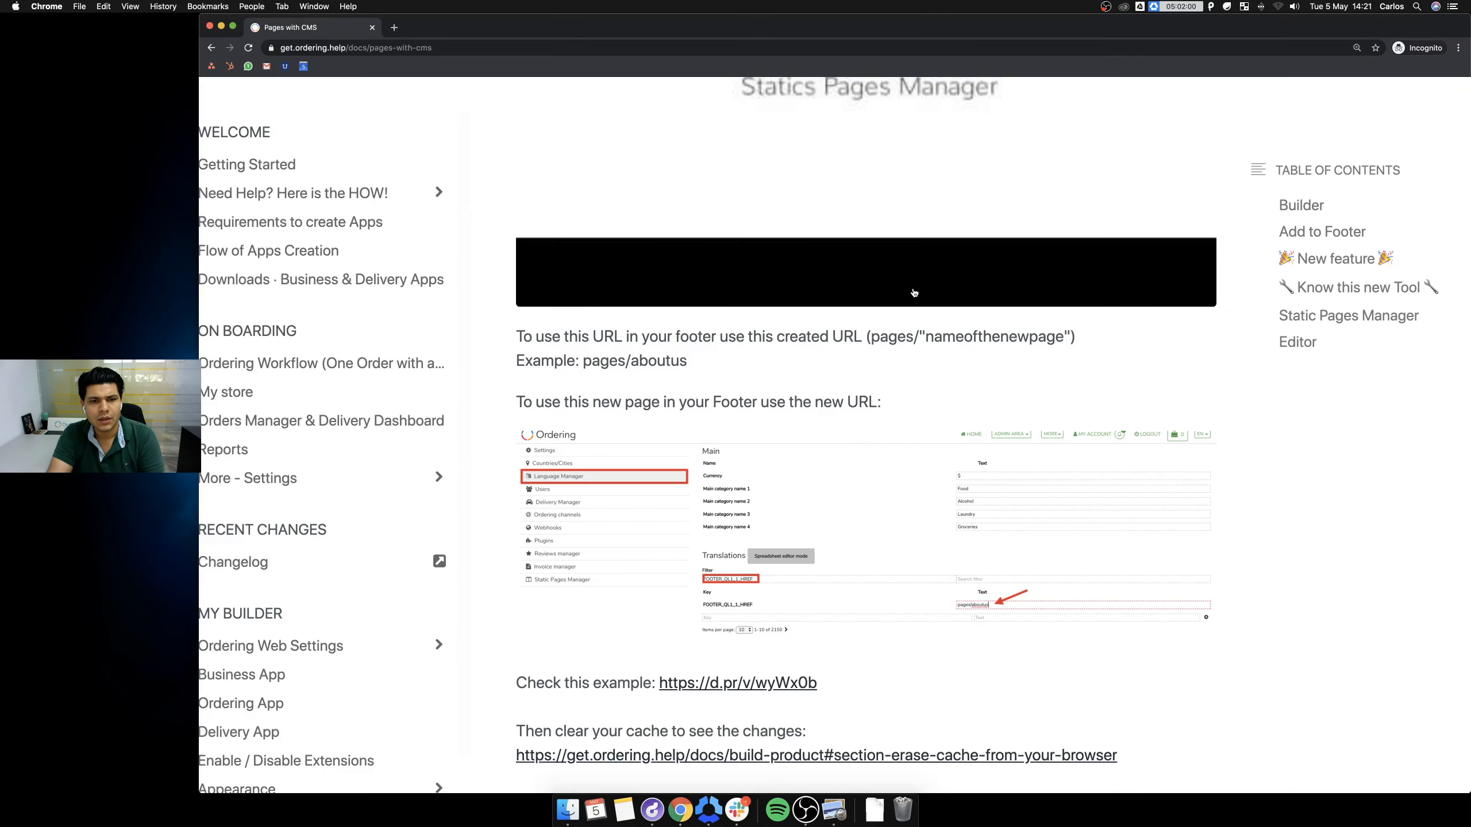
{"action": "key", "text": "super+w"}
Open a full-screen private window and load the demo storefront address.
{"action": "right_click", "coordinate": [675, 817]}
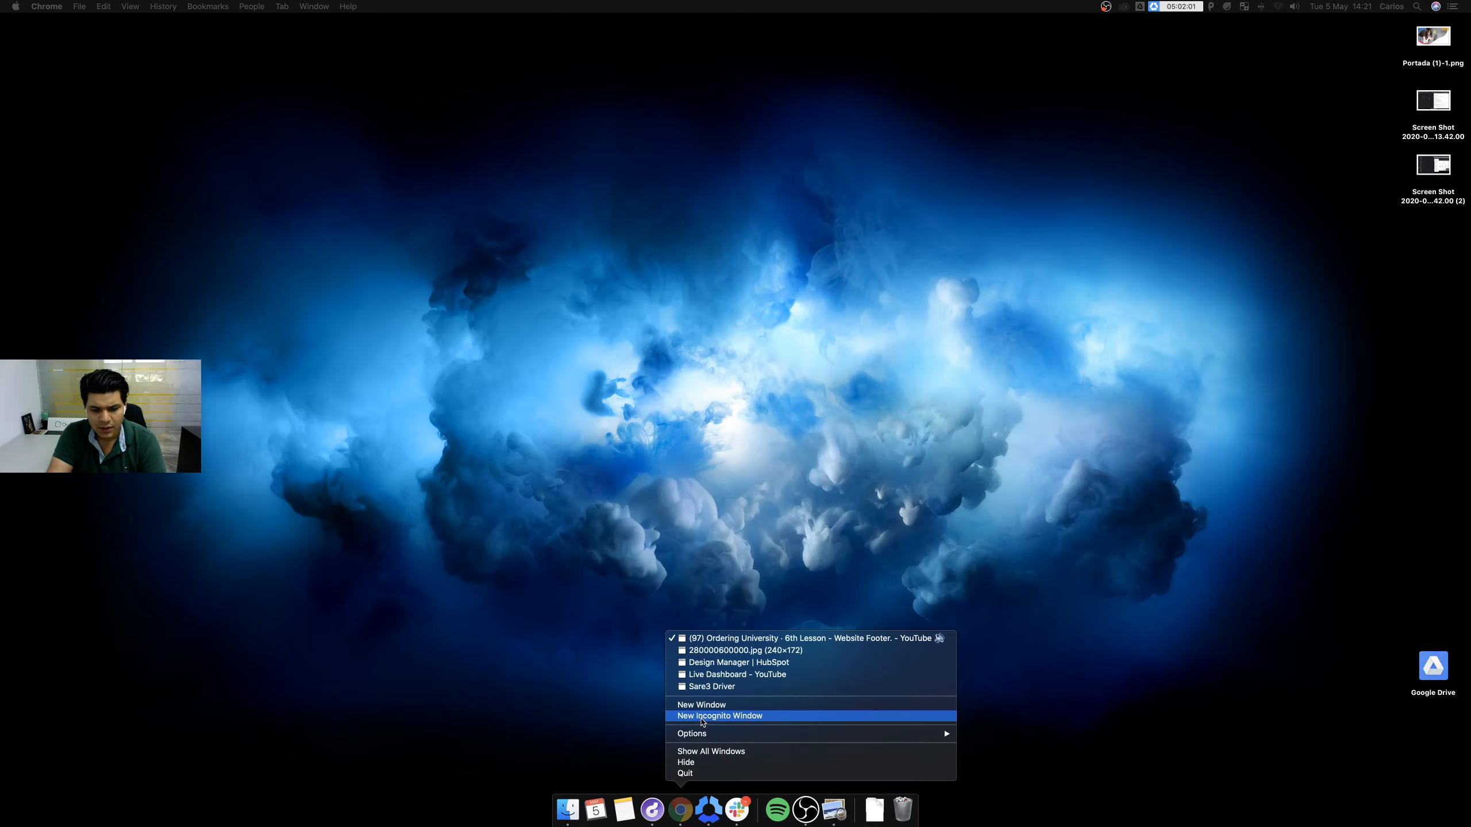
{"action": "left_click", "coordinate": [720, 716]}
{"action": "left_click_drag", "start_coordinate": [956, 28], "coordinate": [745, 2]}
{"action": "type", "text": "mauriciodemov4.ordering.co"}
{"action": "key", "text": "Return"}
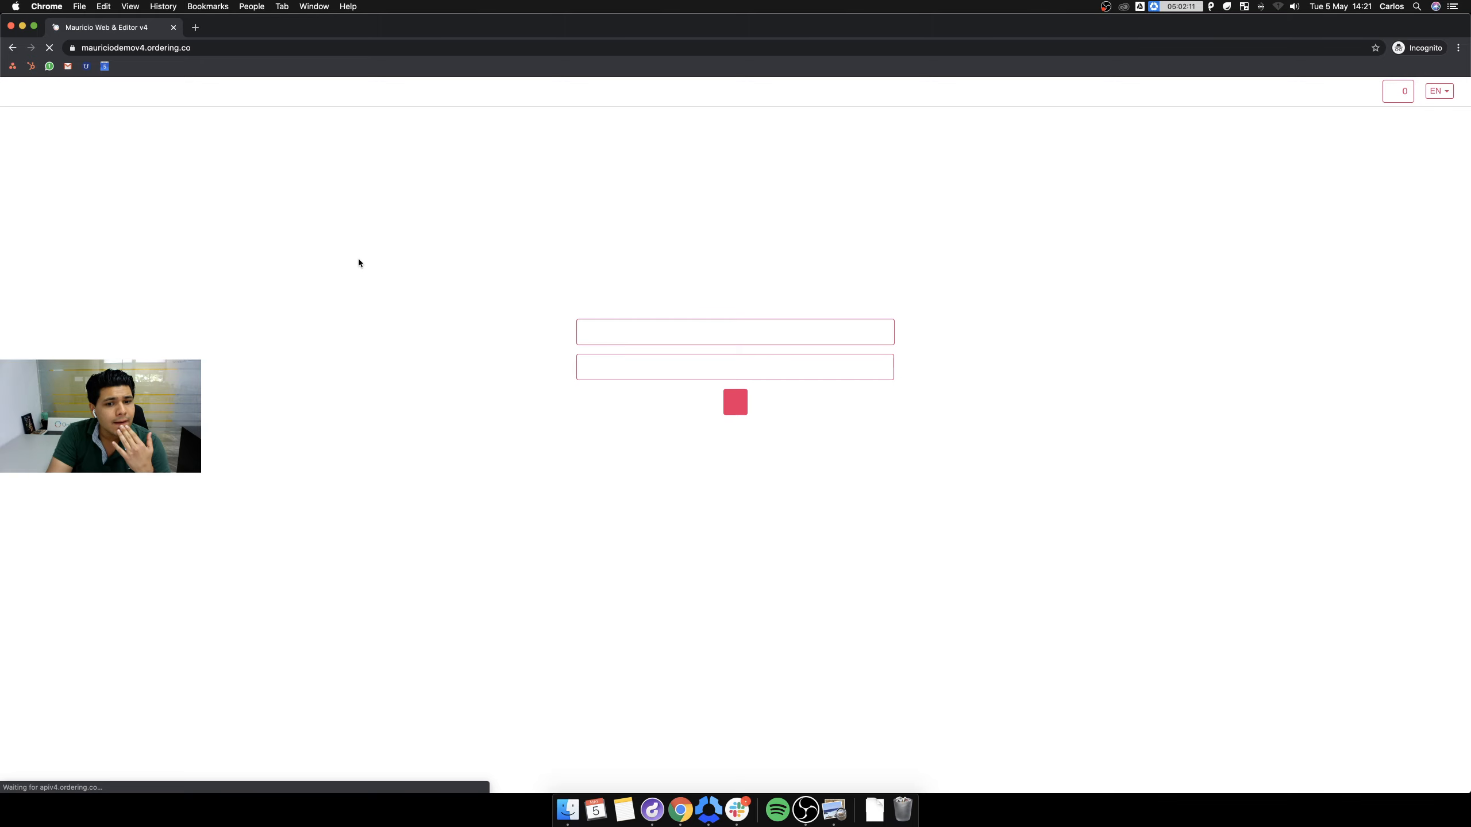
Zoom to 150%, narrow the window, and follow the footer's News link.
{"action": "scroll", "coordinate": [360, 263], "scroll_direction": "down", "scroll_amount": 5}
{"action": "scroll", "coordinate": [360, 263], "scroll_direction": "down", "scroll_amount": 1}
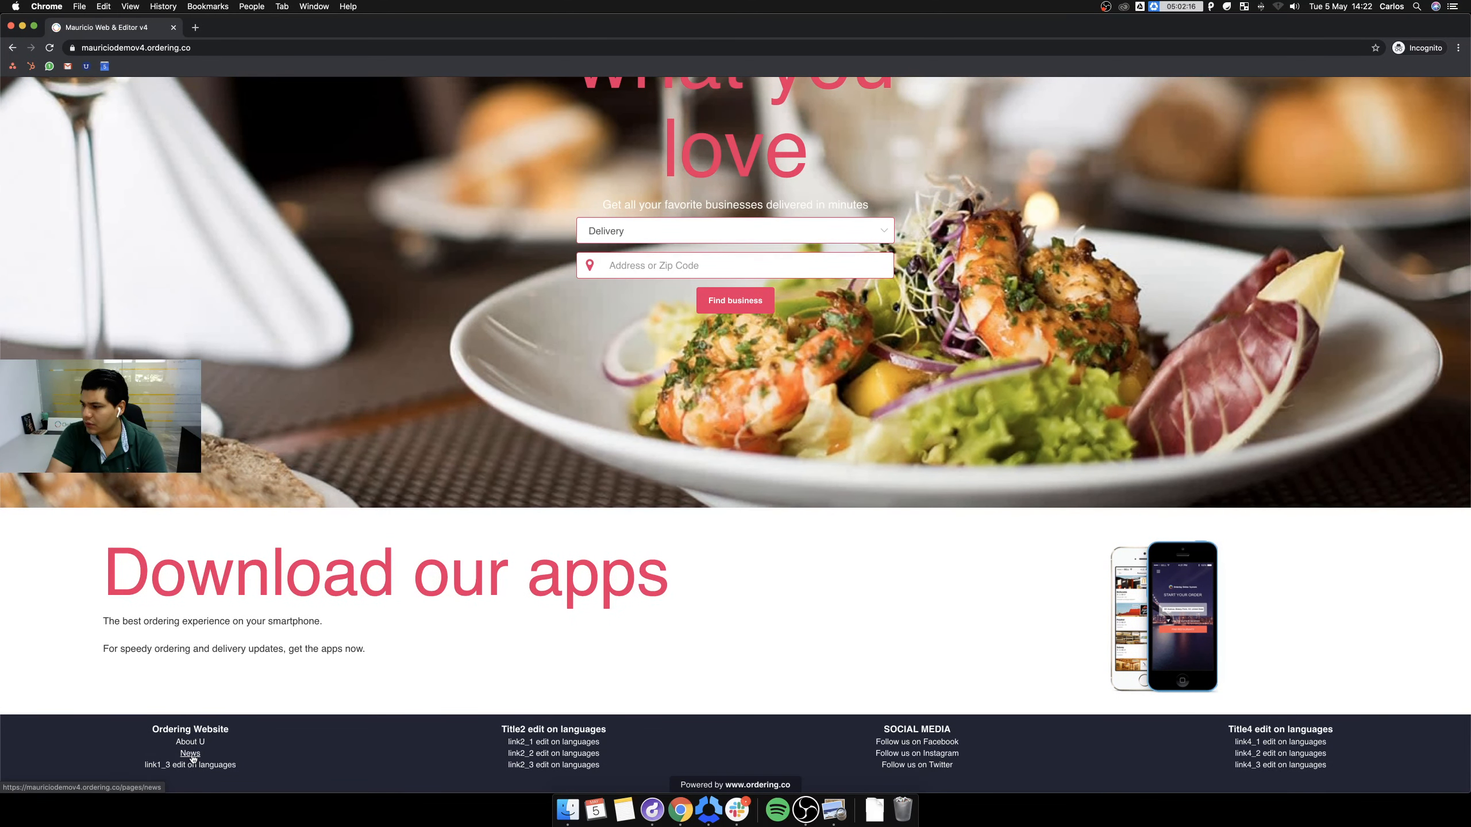
{"action": "key", "text": "super+equal"}
{"action": "key", "text": "super+equal"}
{"action": "key", "text": "super+equal"}
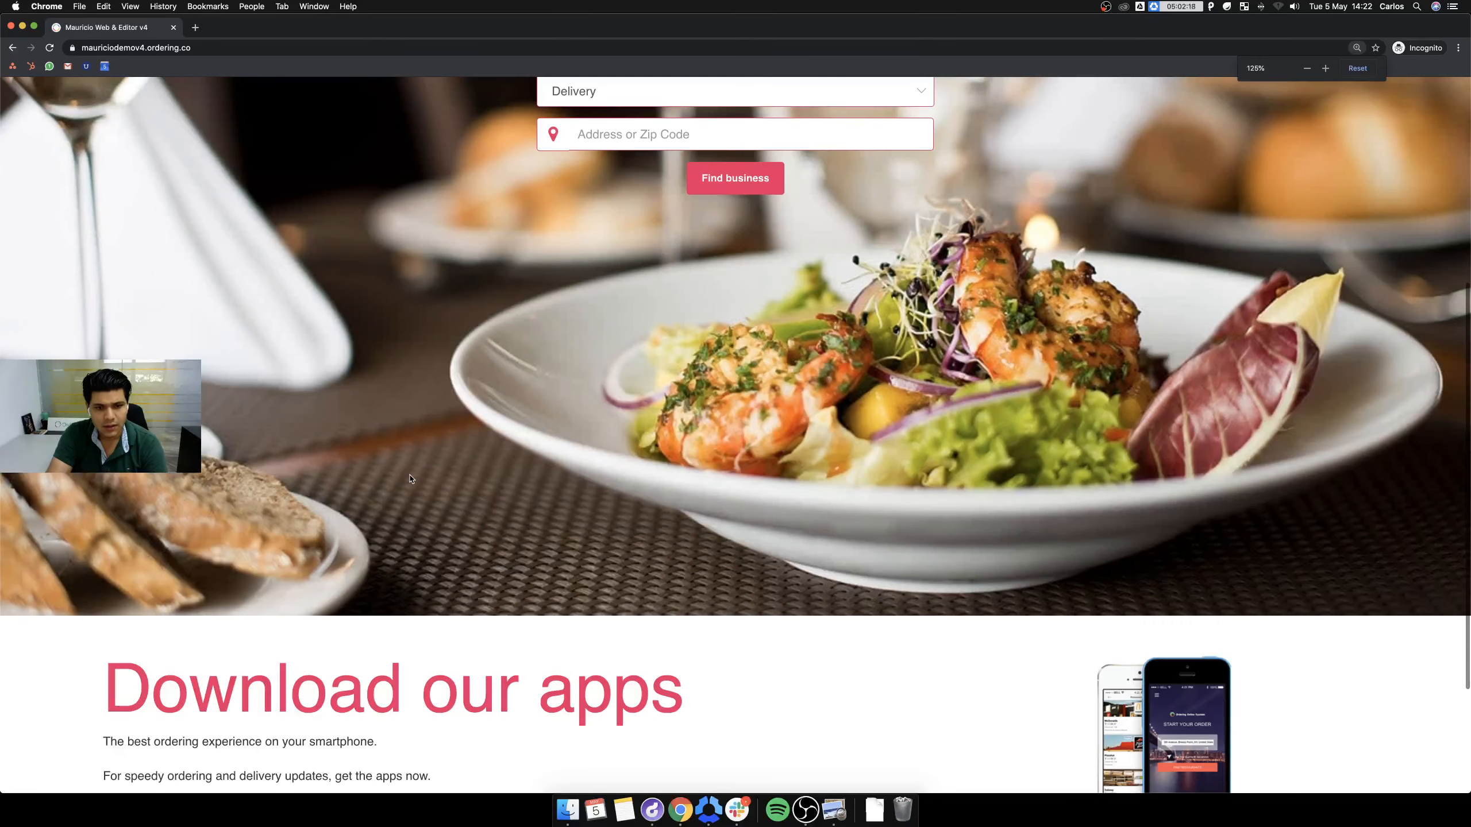
{"action": "left_click_drag", "start_coordinate": [1, 435], "coordinate": [198, 435]}
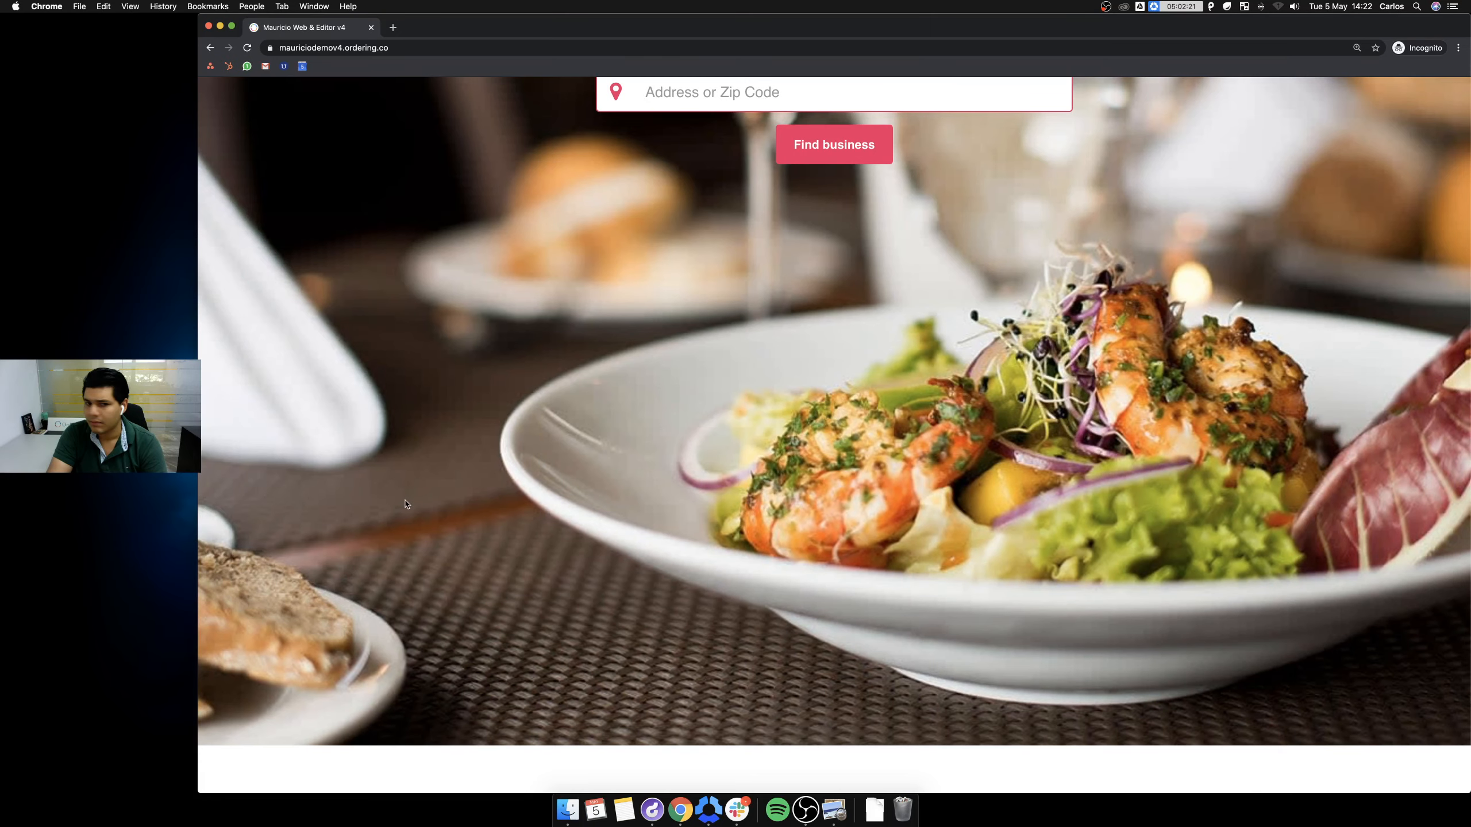
{"action": "scroll", "coordinate": [419, 680], "scroll_direction": "down", "scroll_amount": 10}
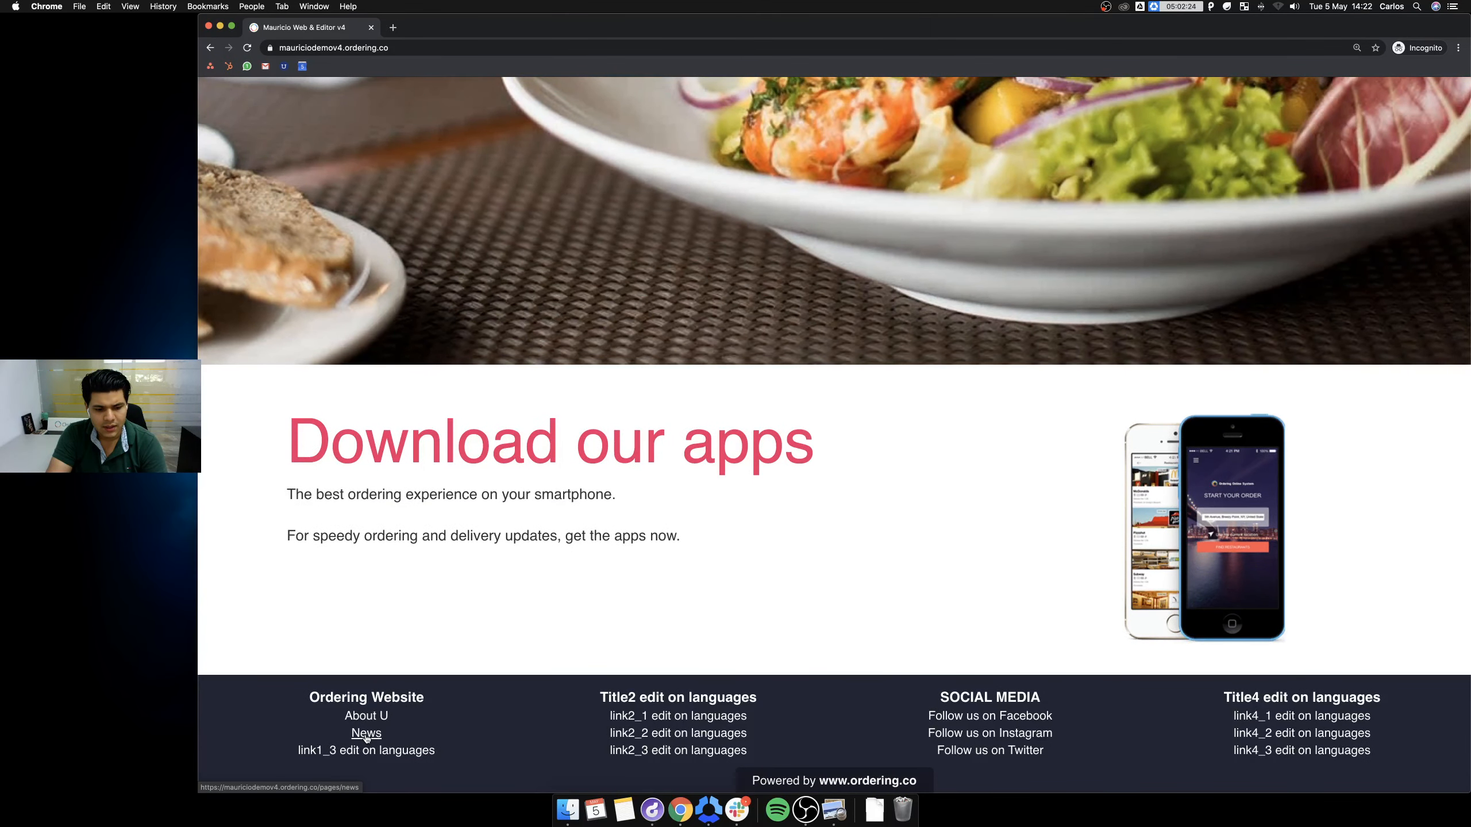
{"action": "left_click", "coordinate": [366, 735]}
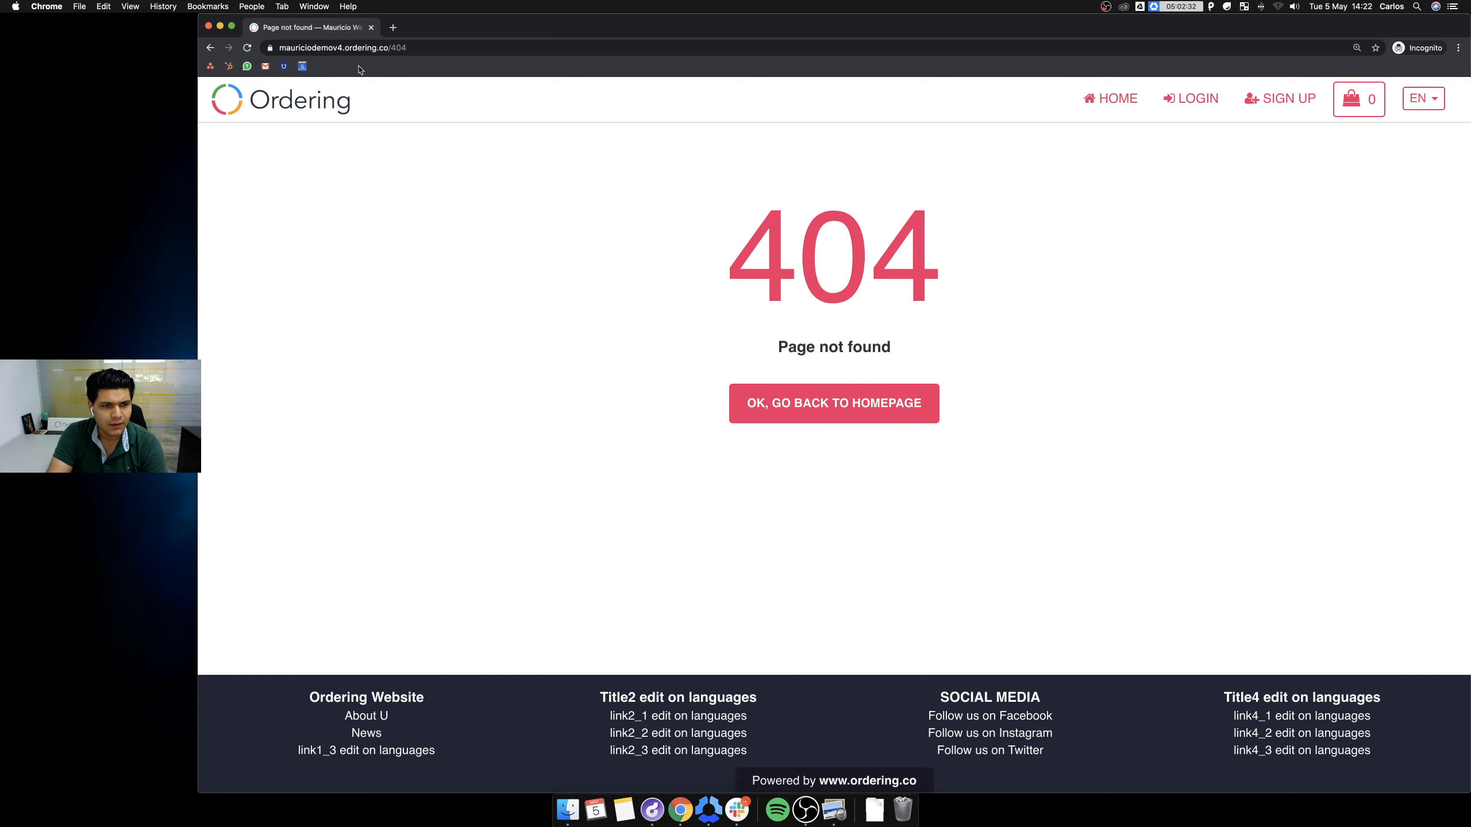
Return the site to its home page and open my.ordering.co and get.ordering.help tabs.
{"action": "left_click", "coordinate": [302, 107]}
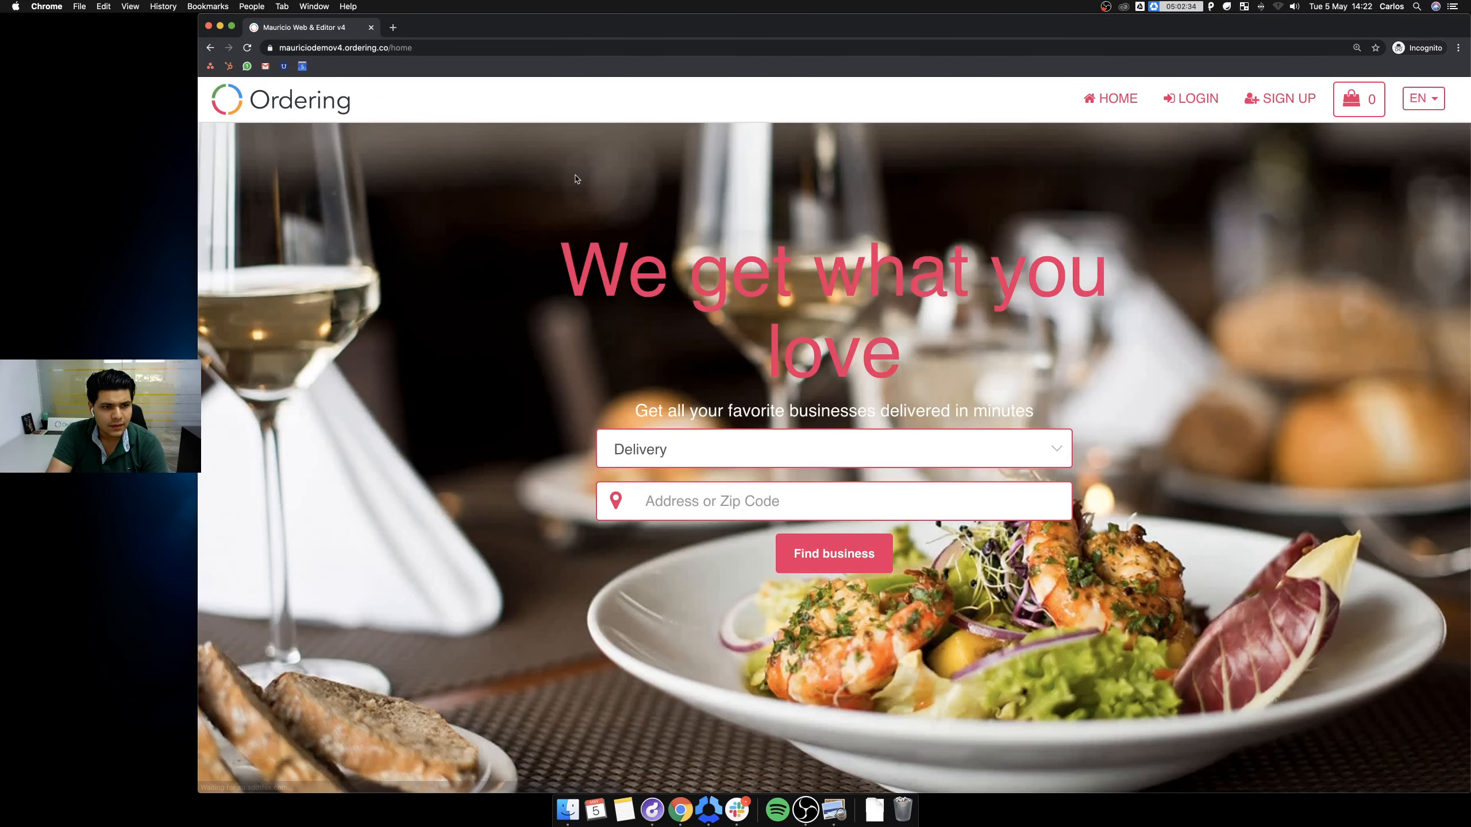
{"action": "left_click", "coordinate": [393, 27]}
{"action": "type", "text": "my.ordering.co"}
{"action": "key", "text": "Return"}
{"action": "left_click", "coordinate": [350, 31]}
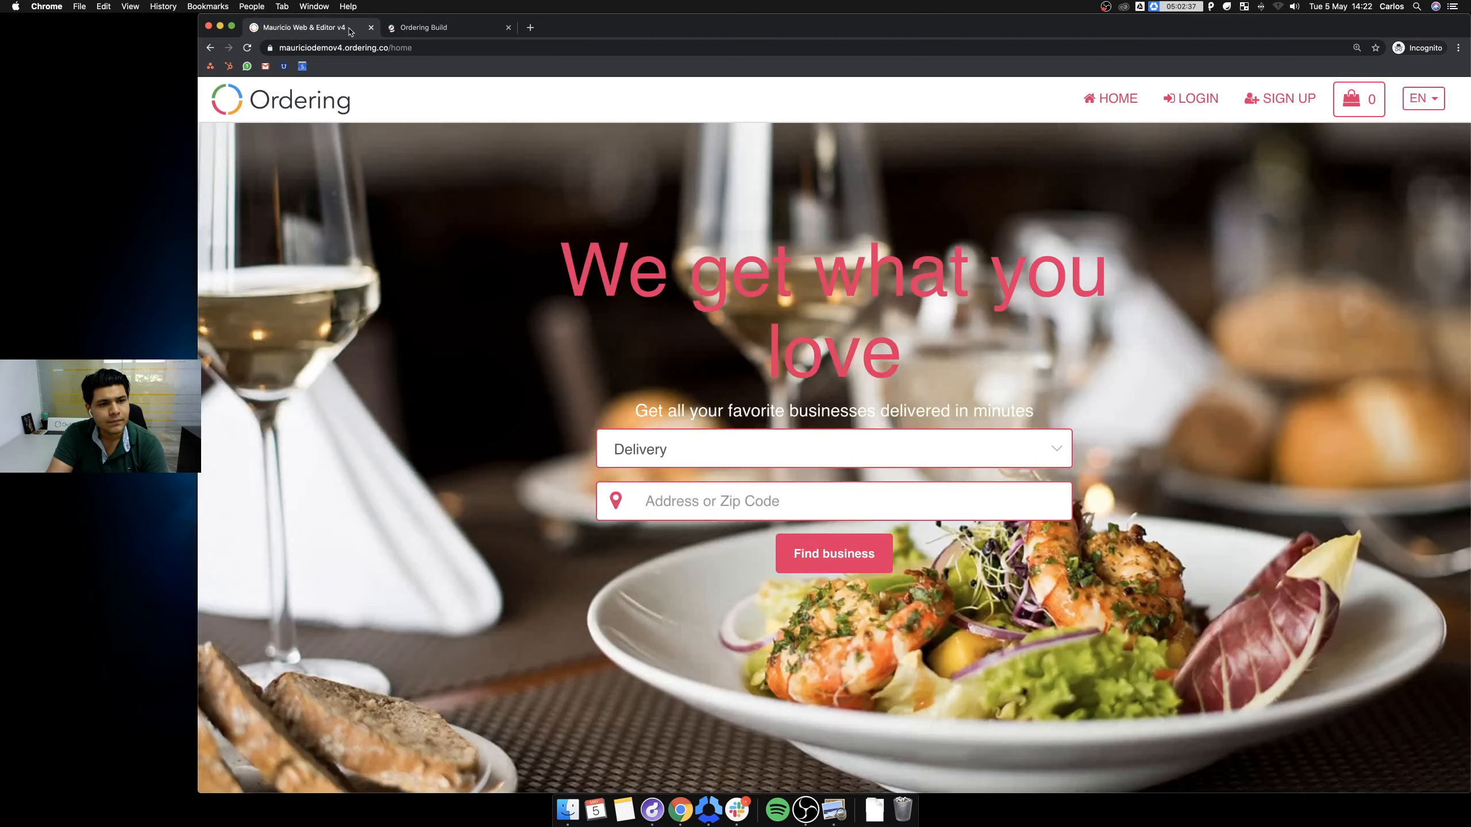
{"action": "left_click", "coordinate": [431, 31]}
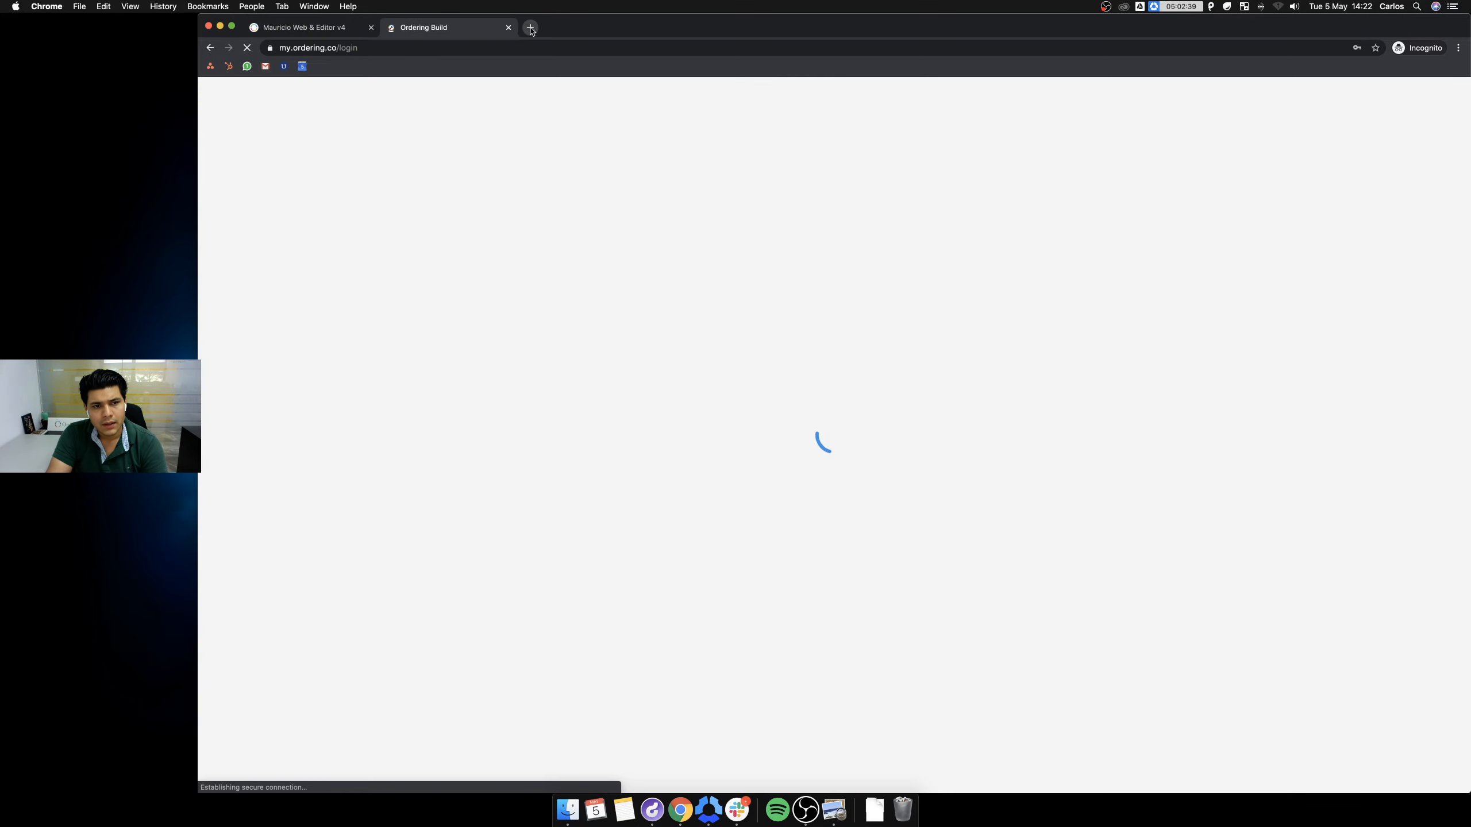
{"action": "left_click", "coordinate": [529, 27]}
{"action": "type", "text": "get"}
{"action": "key", "text": "Return"}
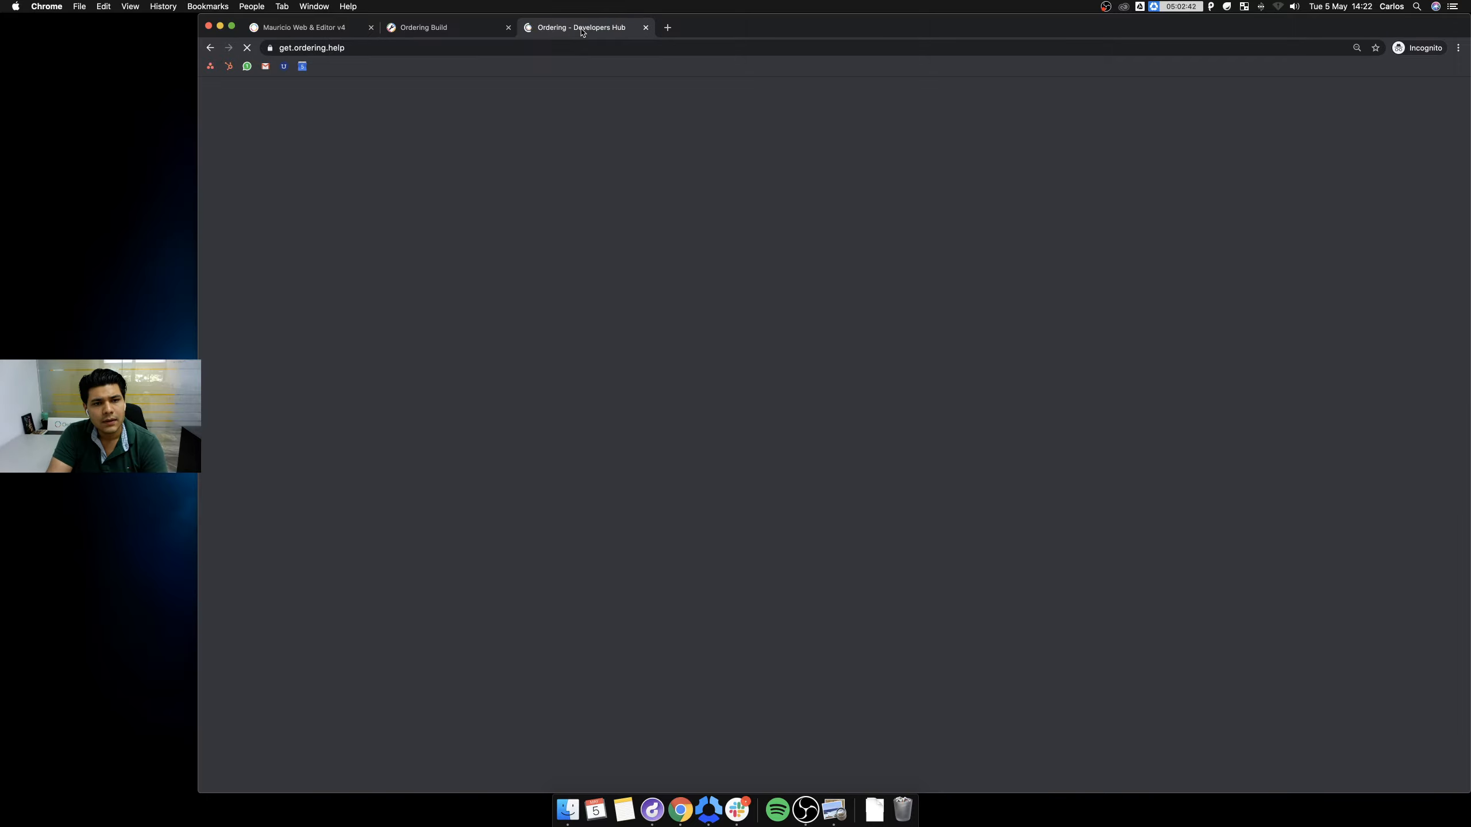
Log in to Ordering Build with the saved account e-mail and password.
{"action": "left_click", "coordinate": [429, 28]}
{"action": "left_click", "coordinate": [822, 339]}
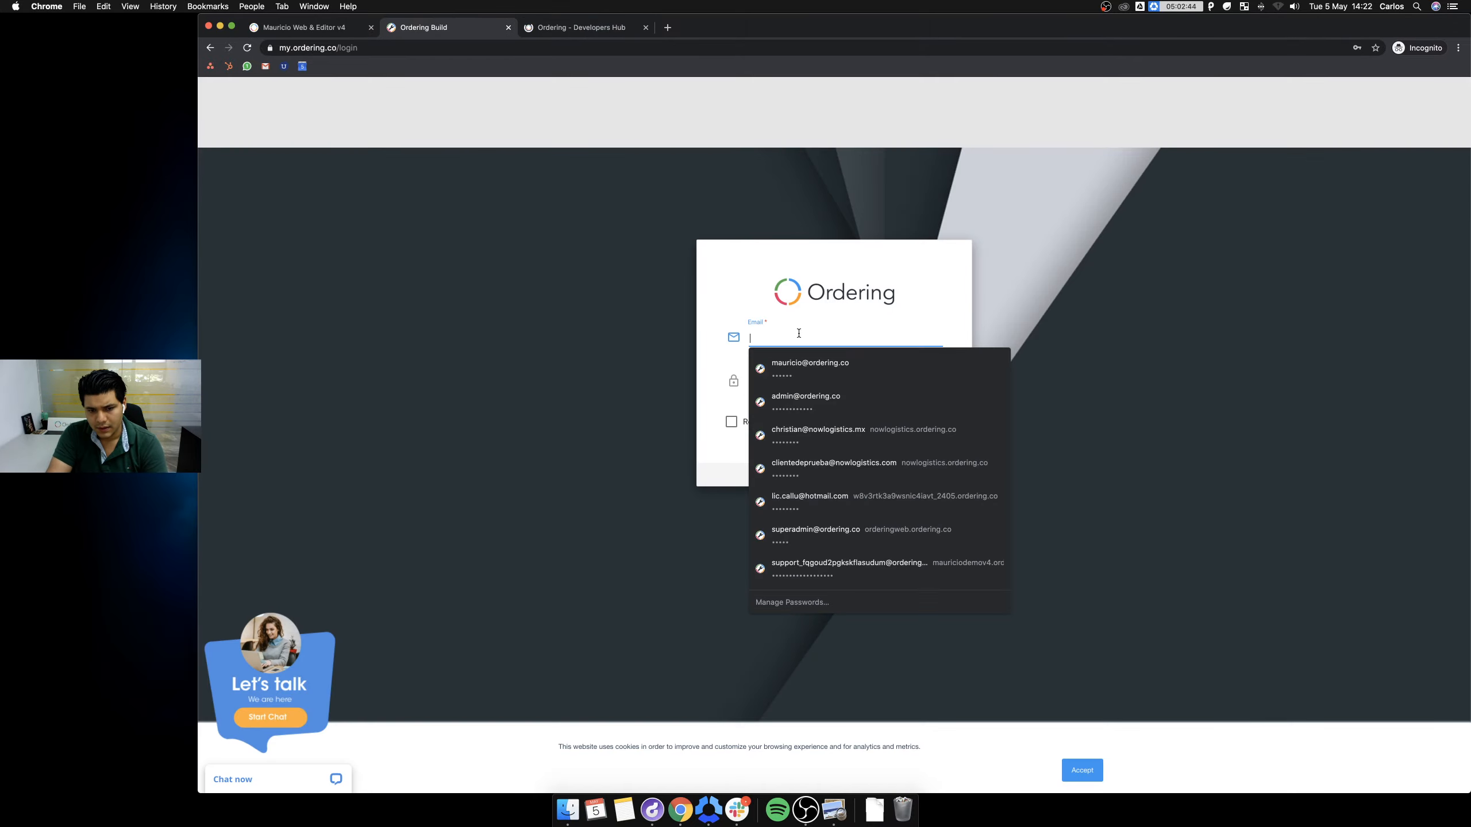
{"action": "type", "text": "mau"}
{"action": "key", "text": "Down"}
{"action": "key", "text": "Return"}
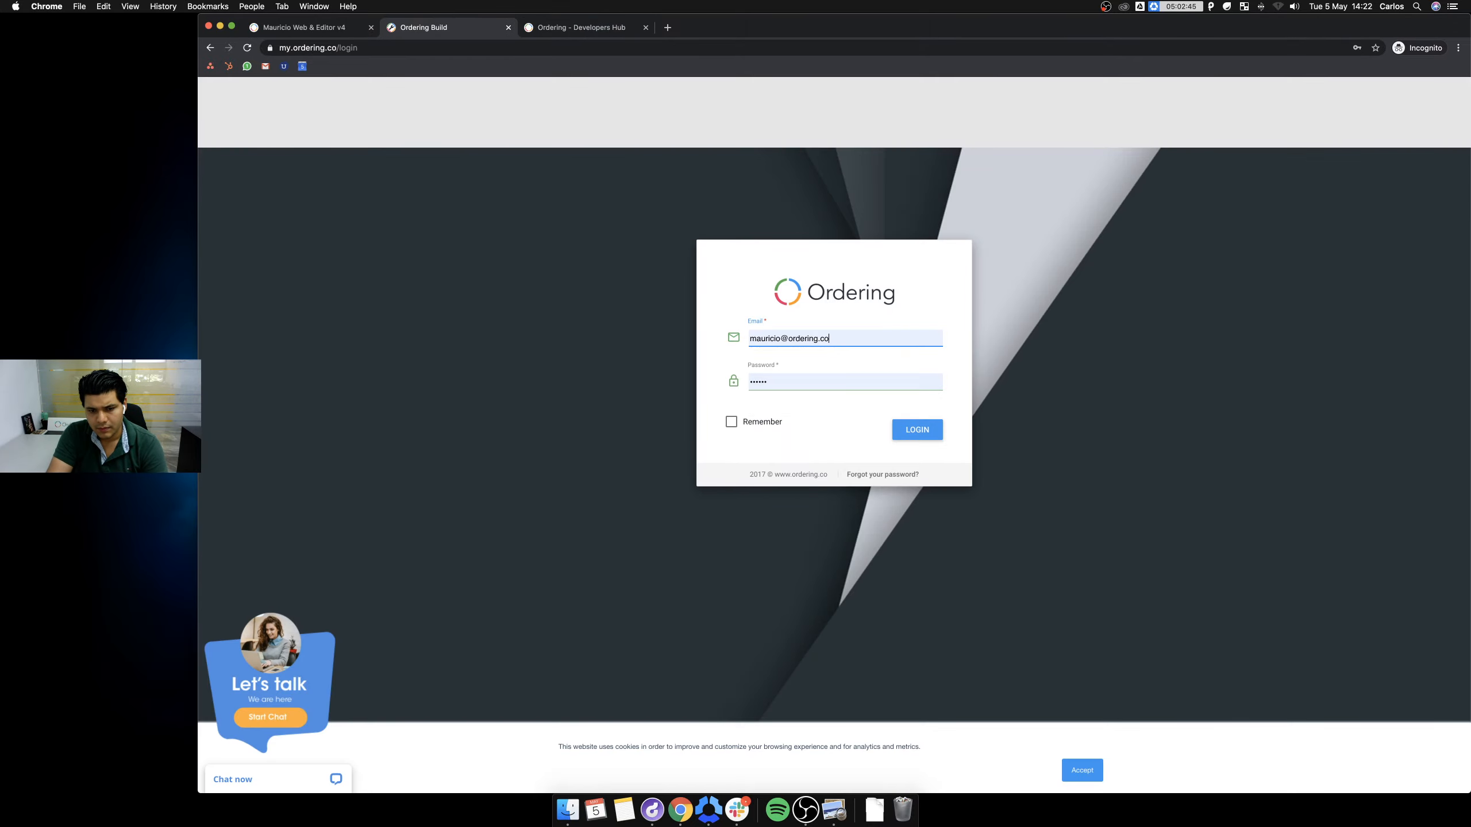
{"action": "key", "text": "Tab"}
{"action": "type", "text": "••••"}
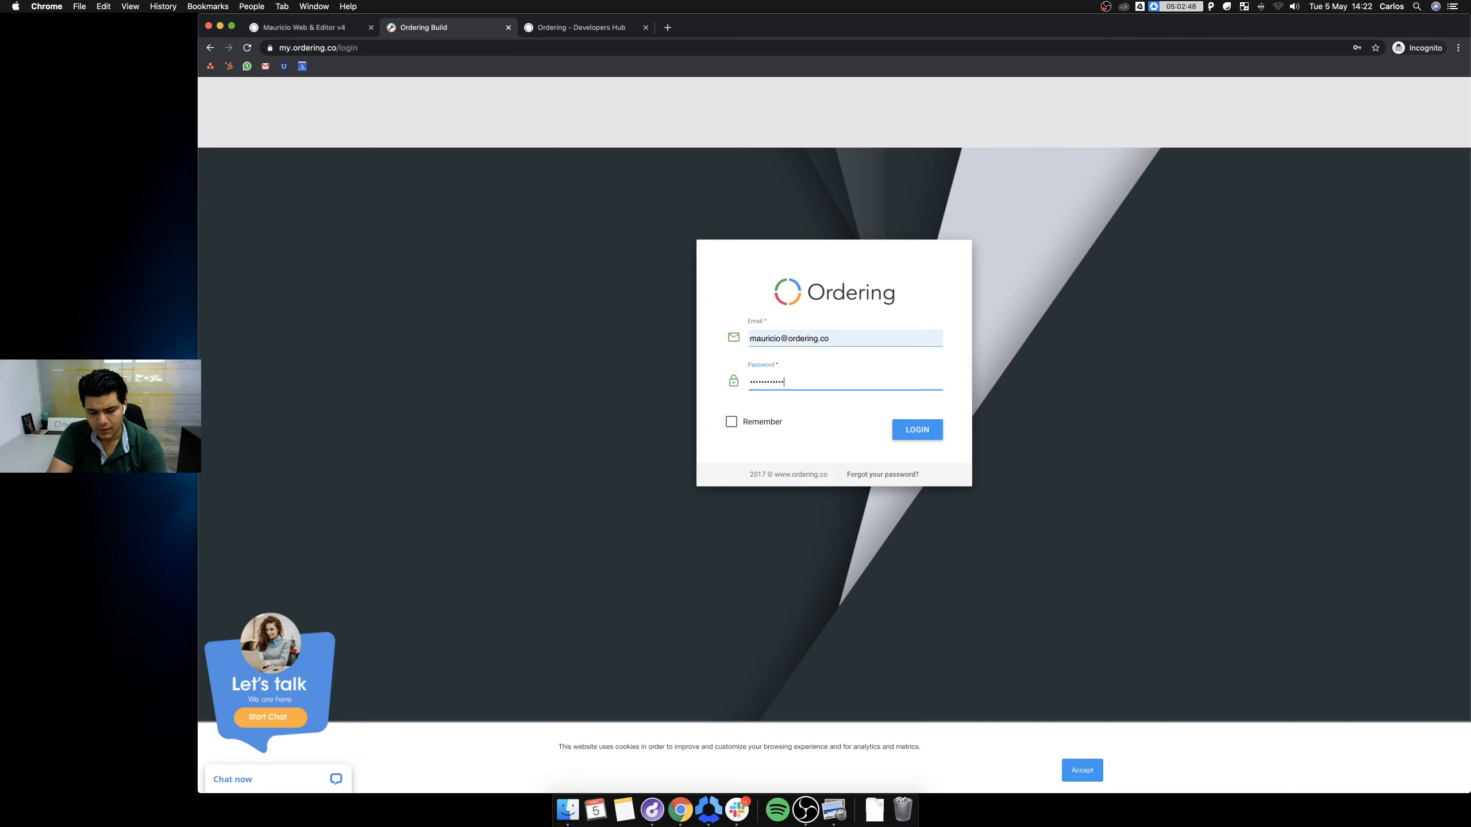
{"action": "type", "text": "•"}
{"action": "key", "text": "Return"}
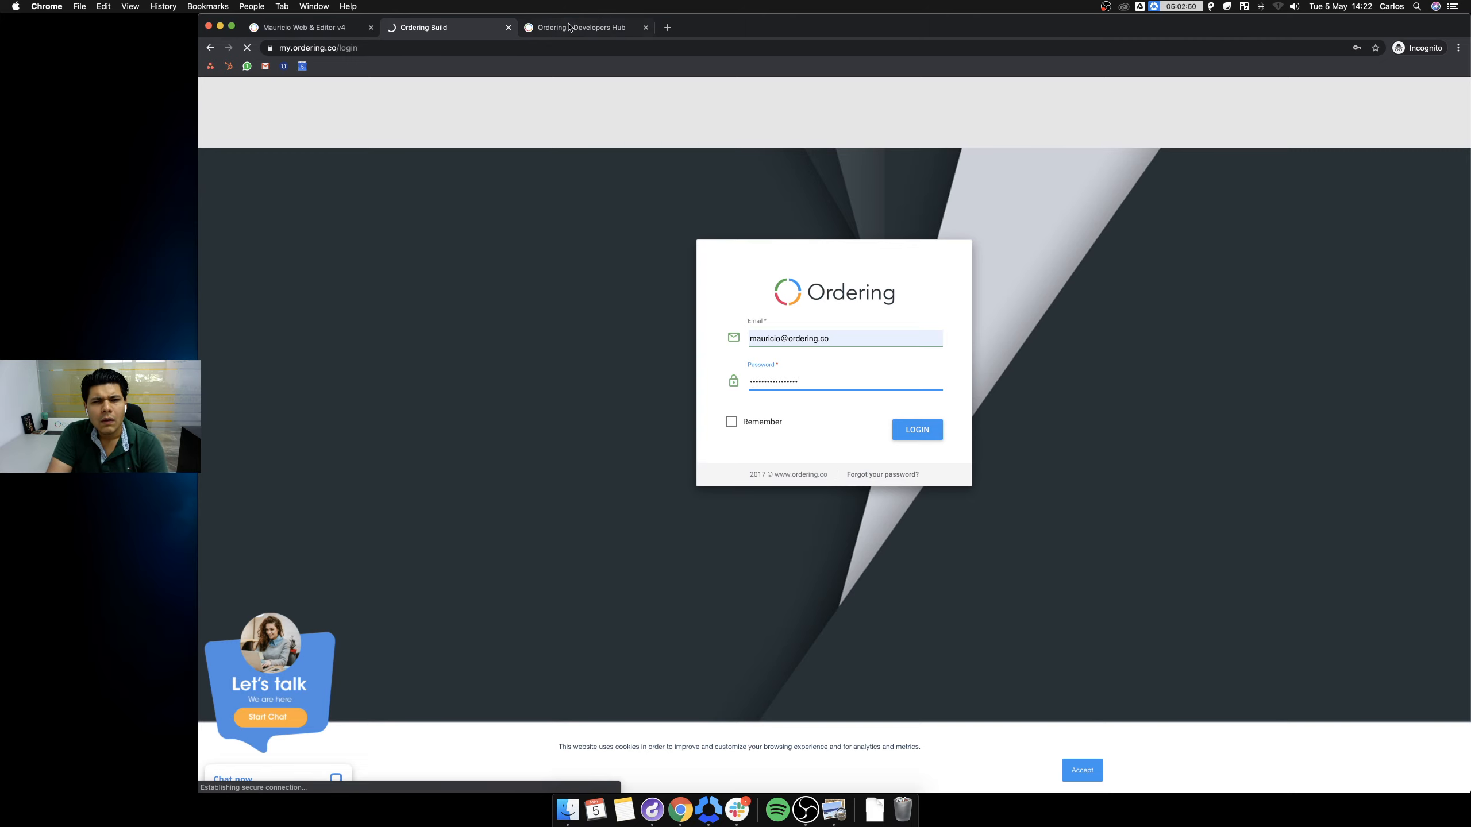
Search the Developers Hub documentation for 'pages'.
{"action": "left_click", "coordinate": [570, 26]}
{"action": "left_click", "coordinate": [804, 225]}
{"action": "type", "text": "page"}
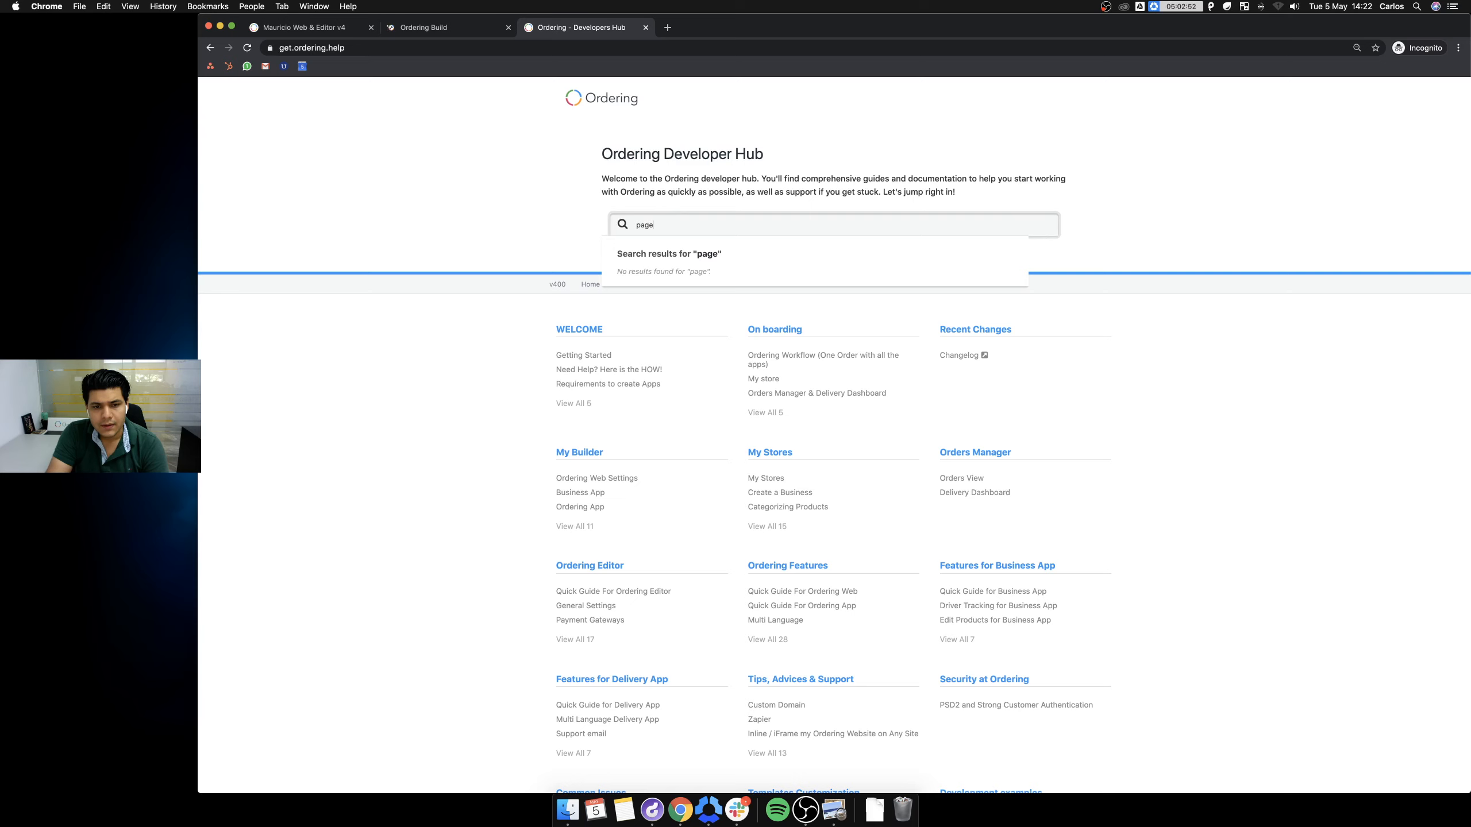
{"action": "type", "text": "s"}
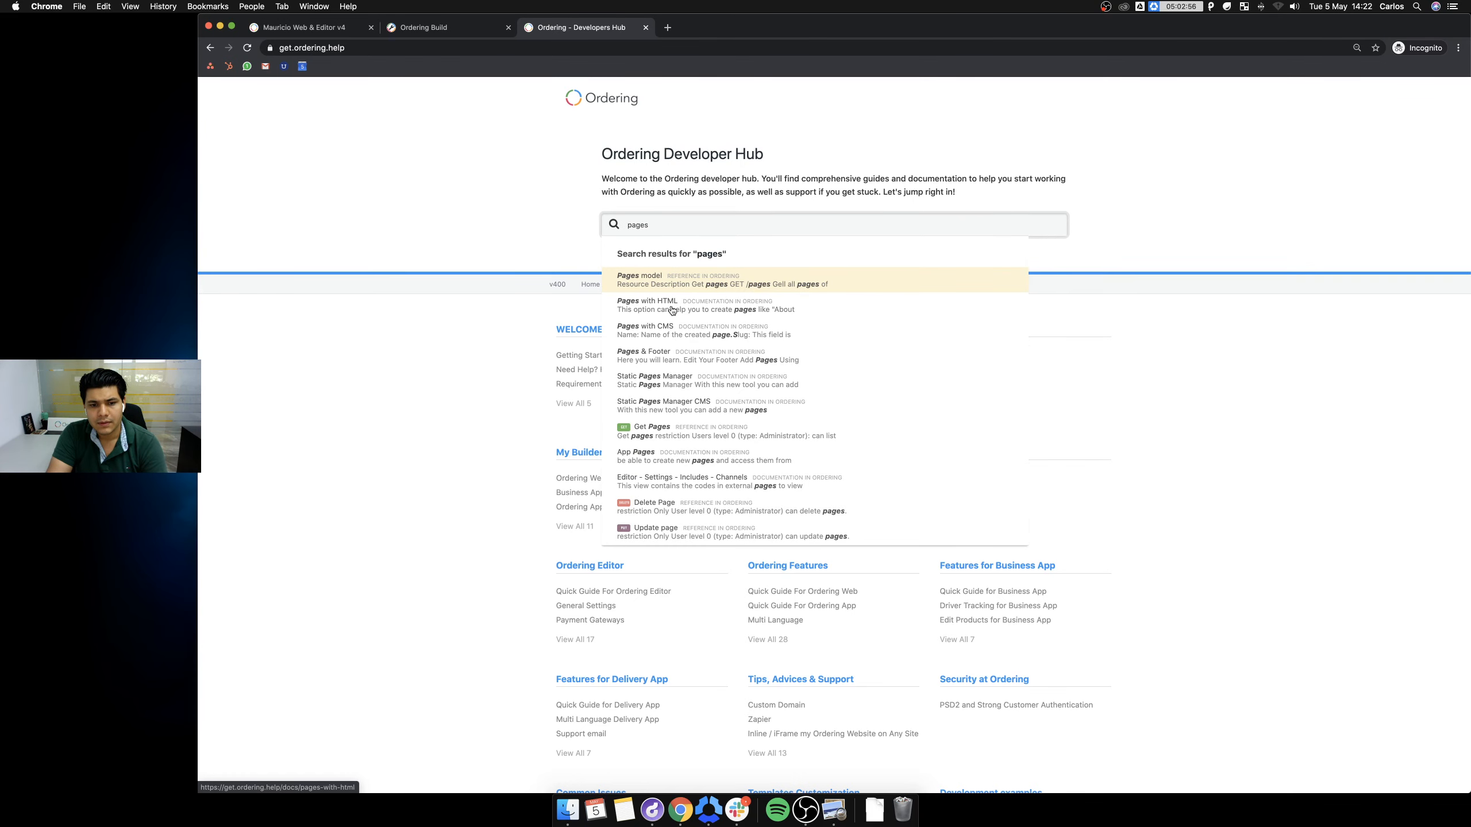
Open the Pages with CMS documentation article, zoom it in, and read through it.
{"action": "left_click", "coordinate": [675, 331]}
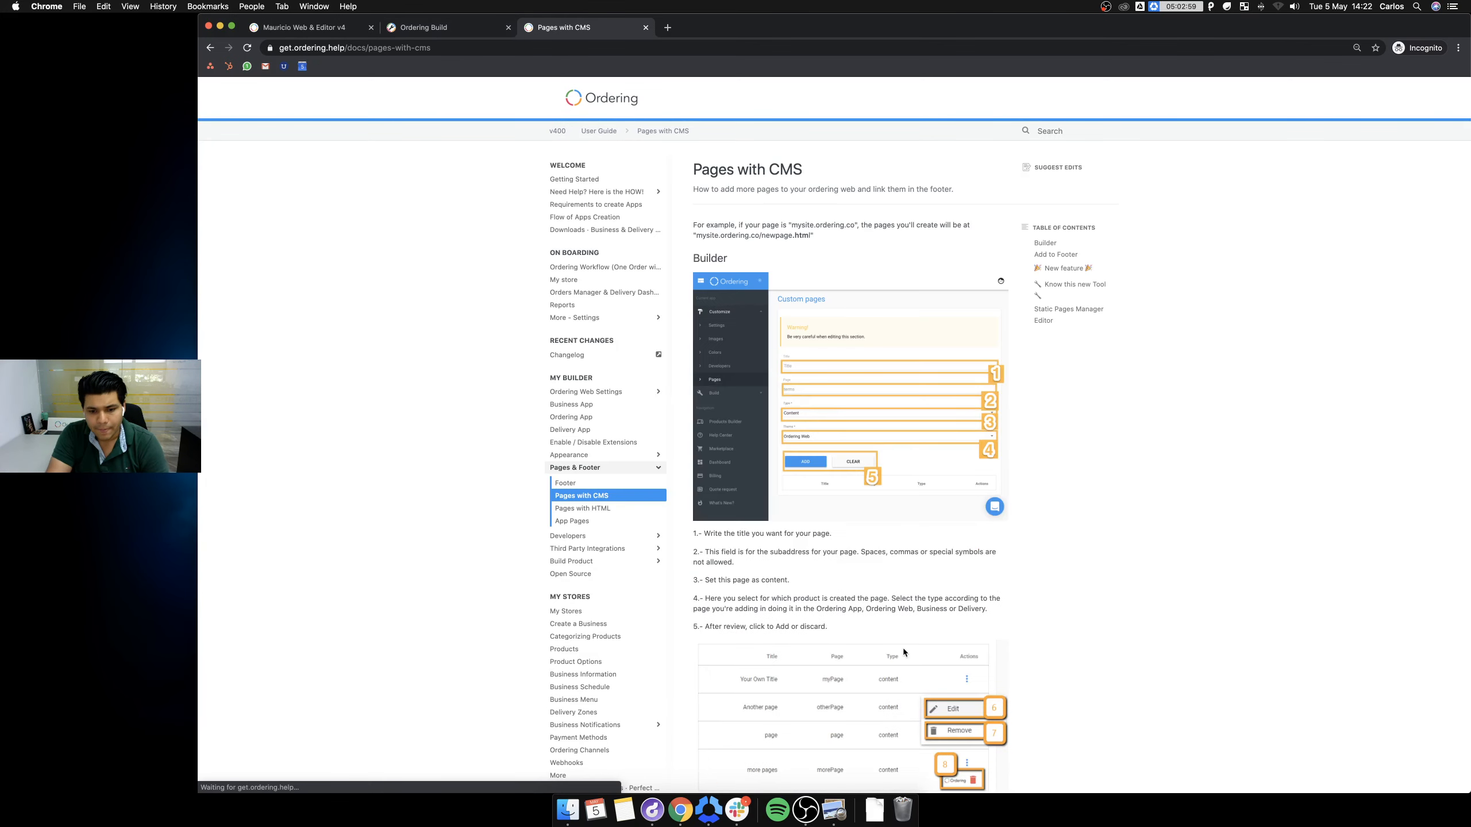
{"action": "scroll", "coordinate": [903, 648], "scroll_direction": "down", "scroll_amount": 15}
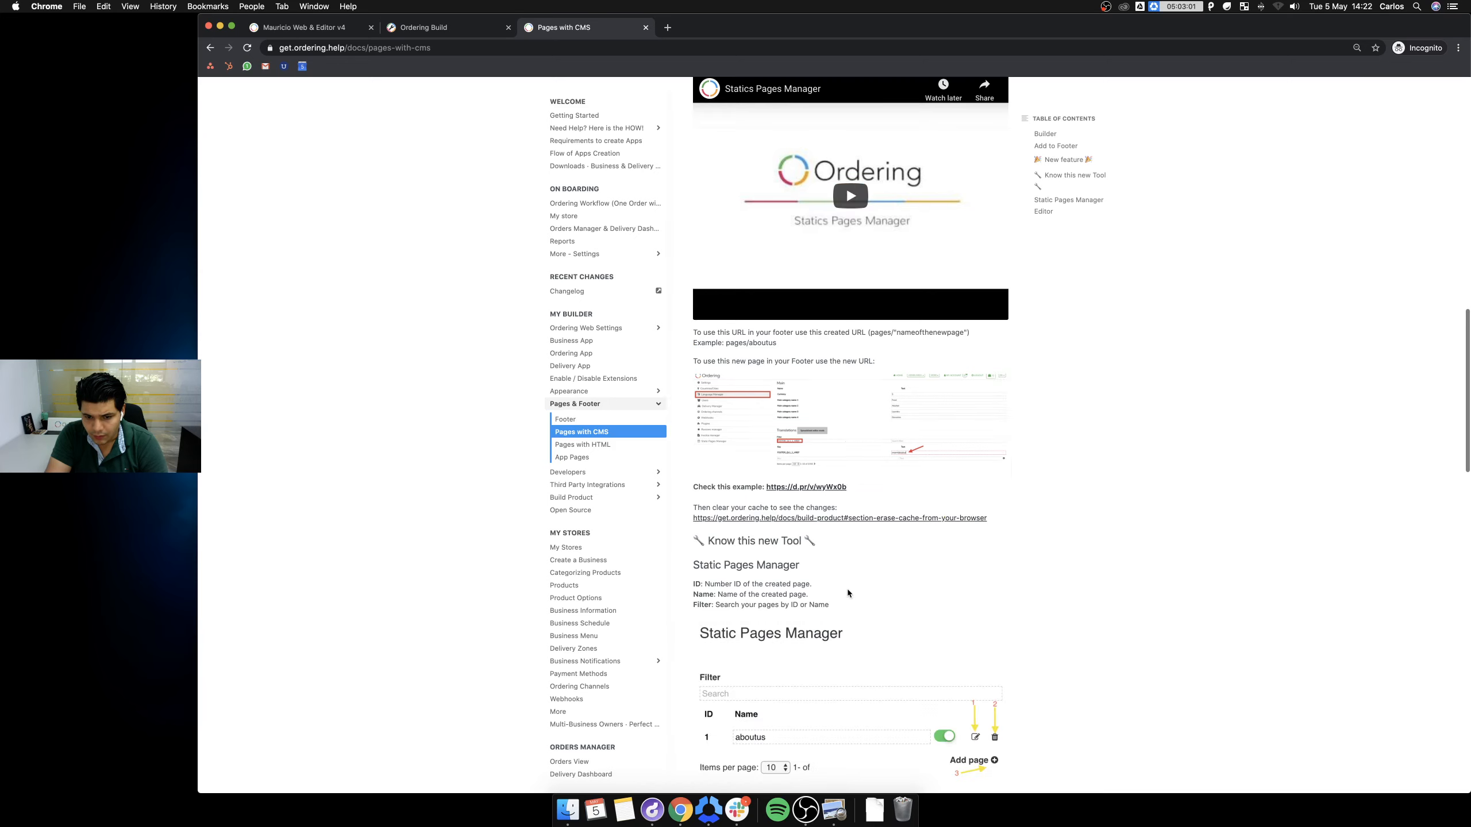
{"action": "scroll", "coordinate": [846, 589], "scroll_direction": "down", "scroll_amount": 3}
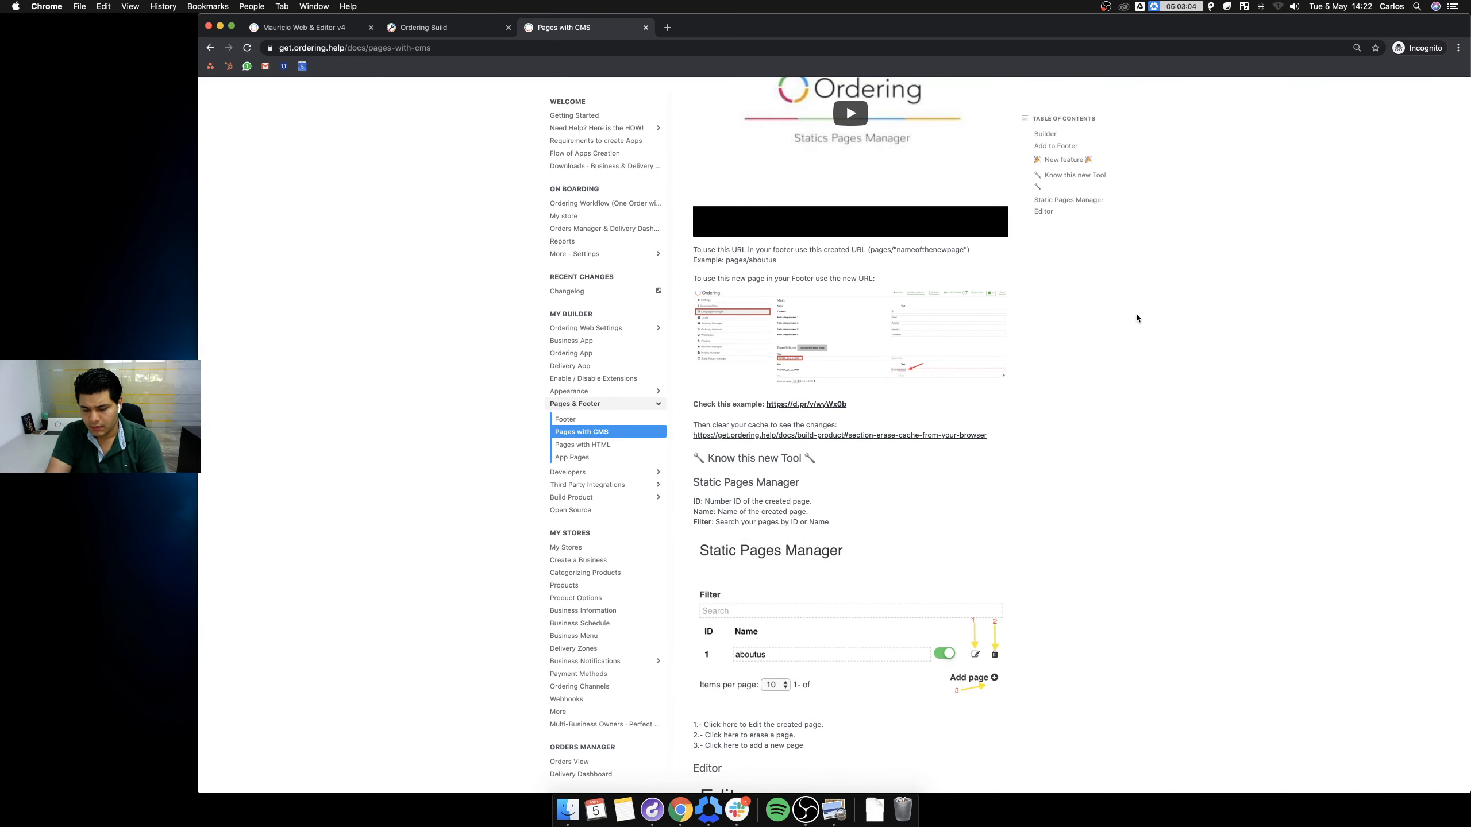
{"action": "key", "text": "super+plus"}
{"action": "key", "text": "super+plus"}
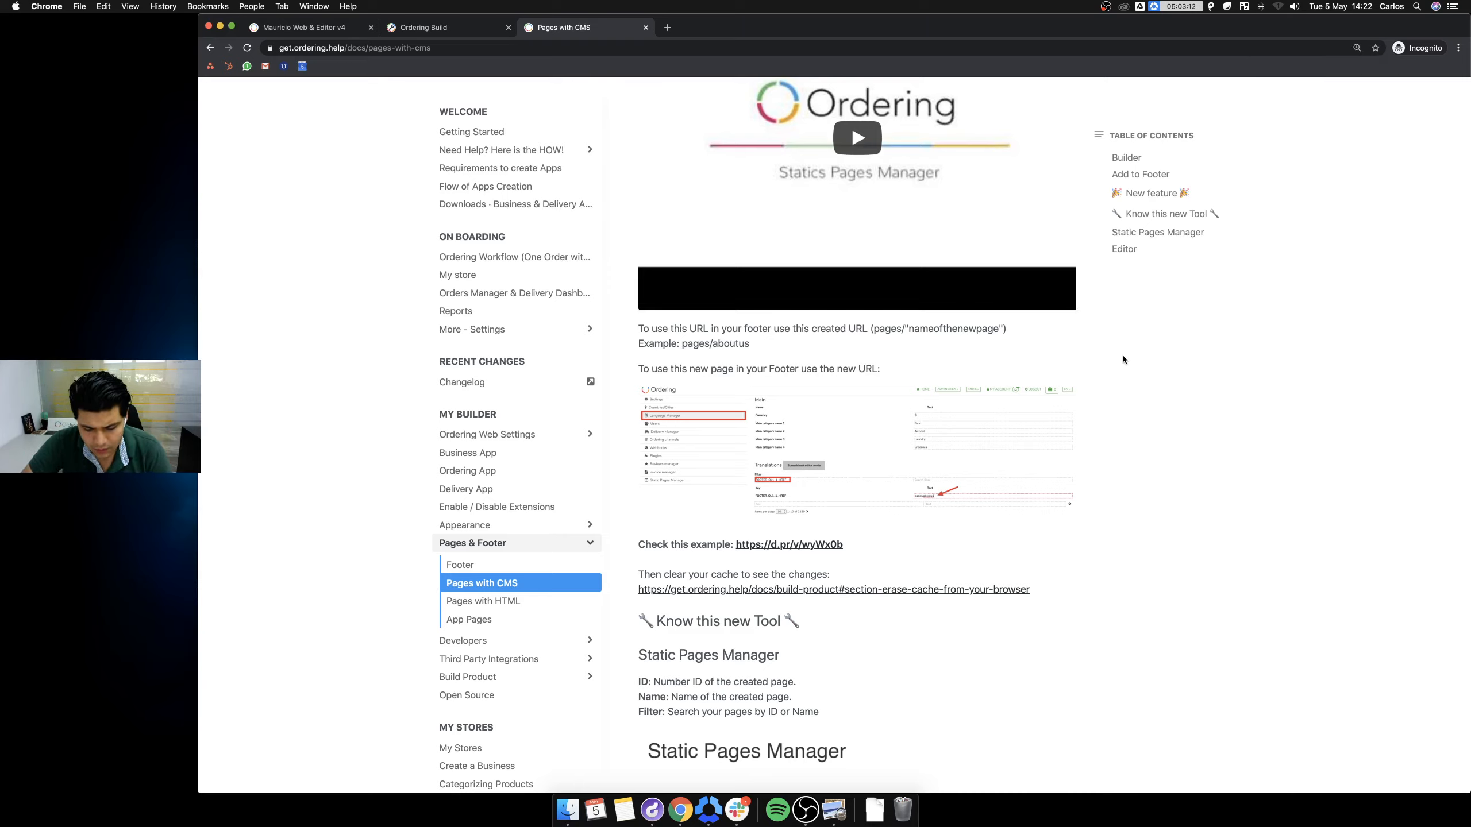
{"action": "key", "text": "super+equal"}
{"action": "scroll", "coordinate": [1133, 376], "scroll_direction": "down", "scroll_amount": 3}
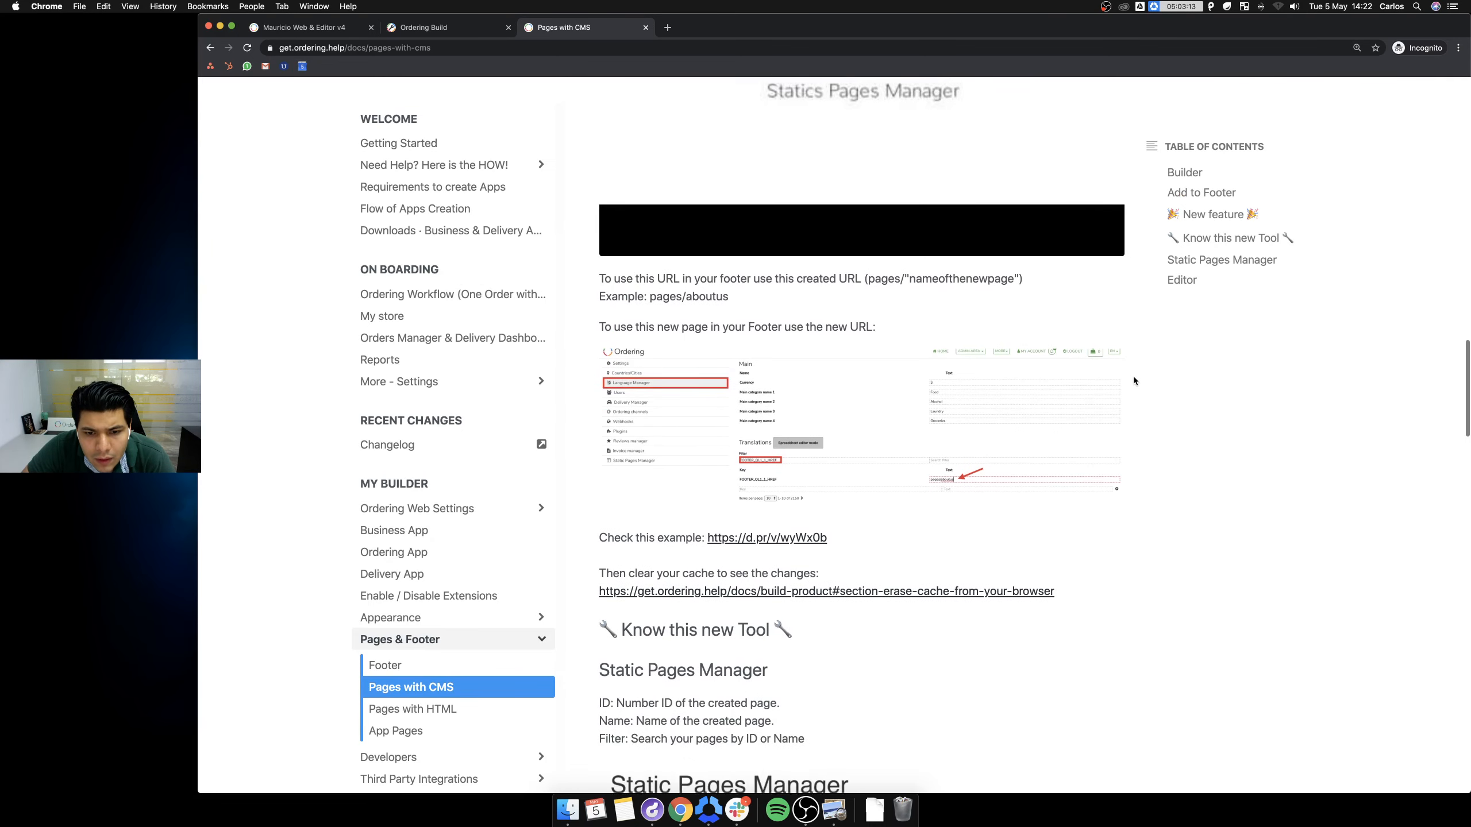
{"action": "scroll", "coordinate": [1133, 375], "scroll_direction": "down", "scroll_amount": 2}
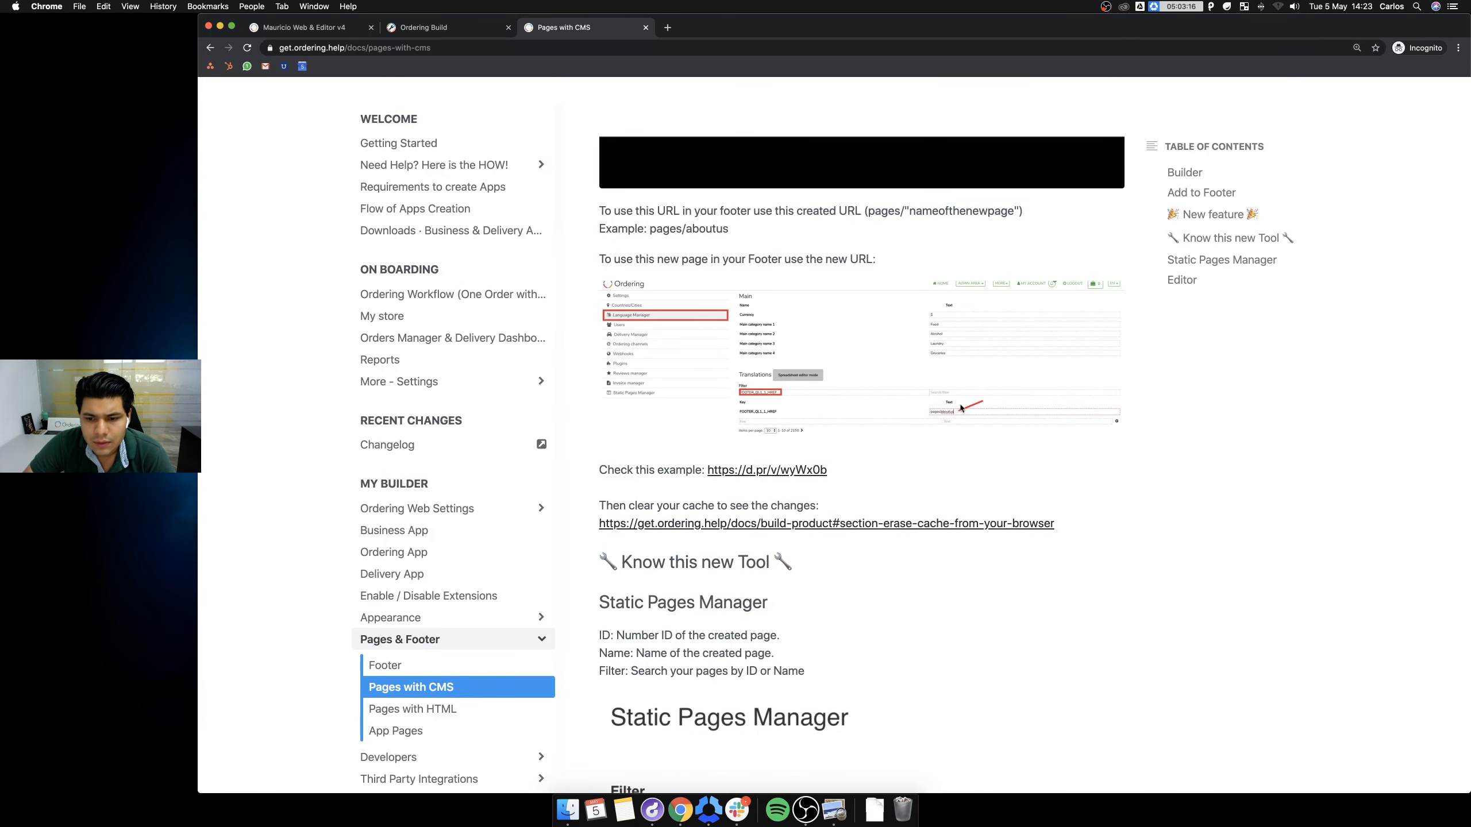
{"action": "scroll", "coordinate": [956, 458], "scroll_direction": "down", "scroll_amount": 3}
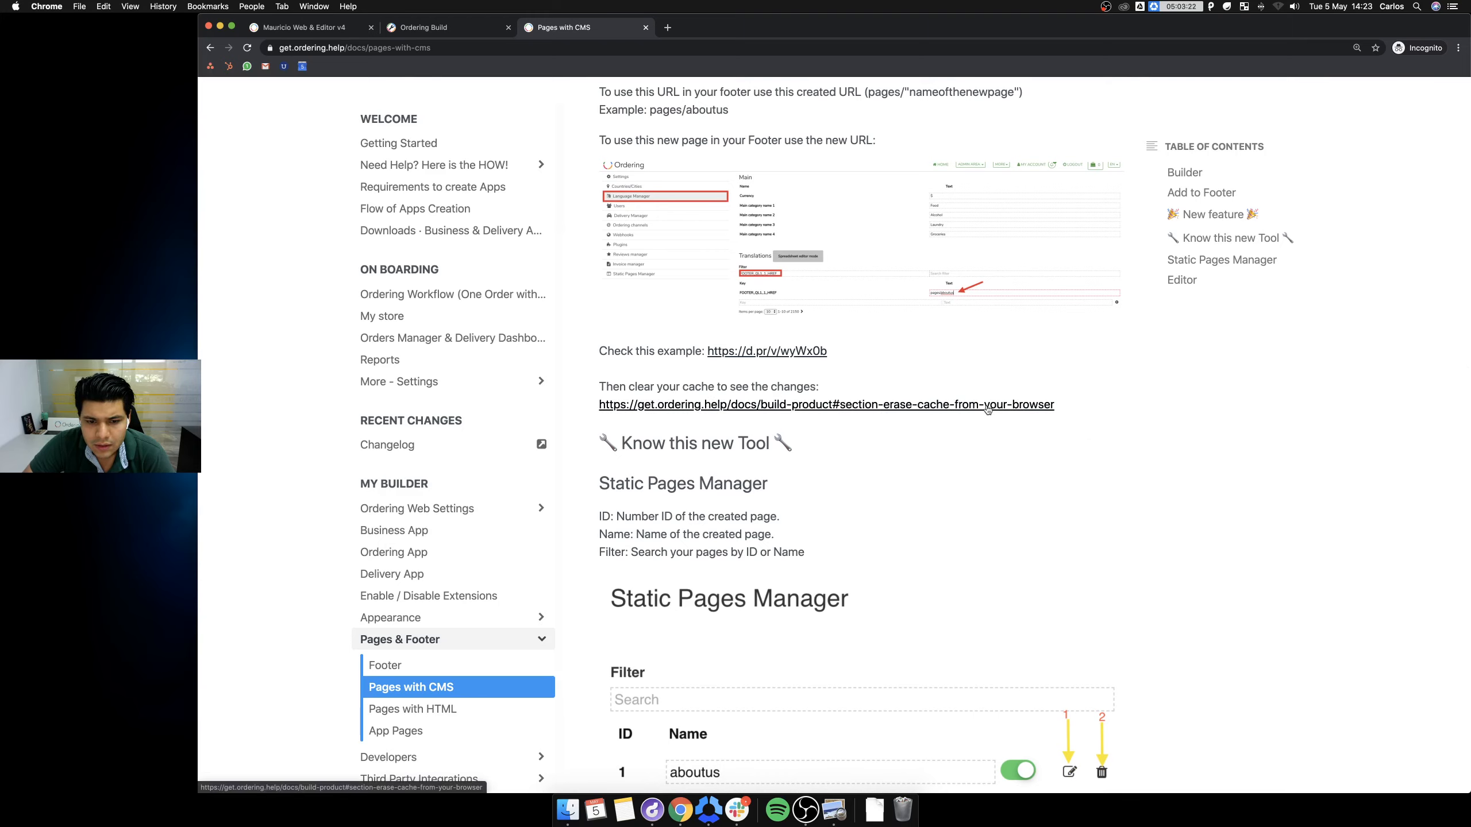
{"action": "scroll", "coordinate": [985, 466], "scroll_direction": "down", "scroll_amount": 6}
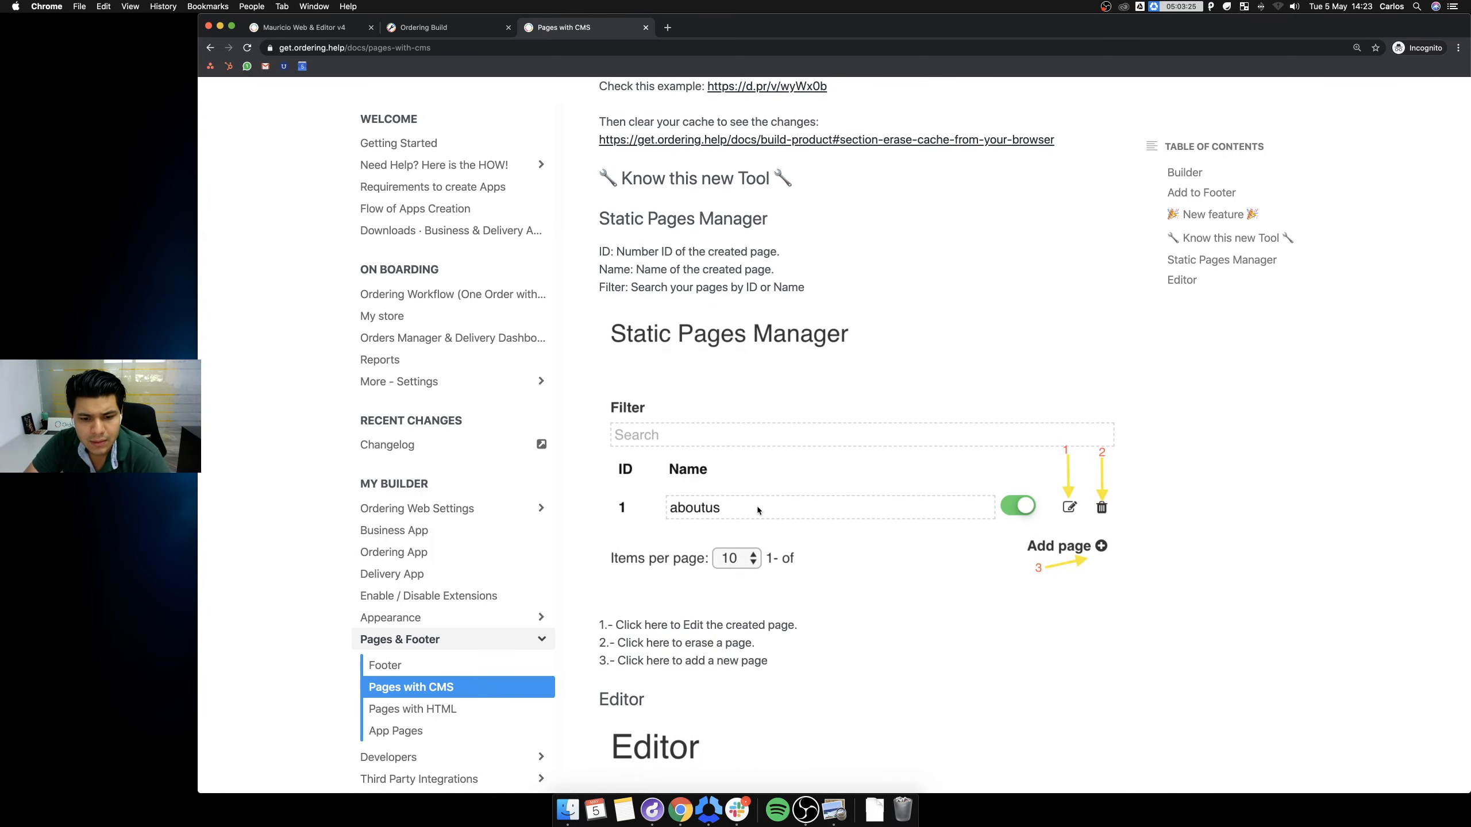
{"action": "scroll", "coordinate": [754, 506], "scroll_direction": "down", "scroll_amount": 9}
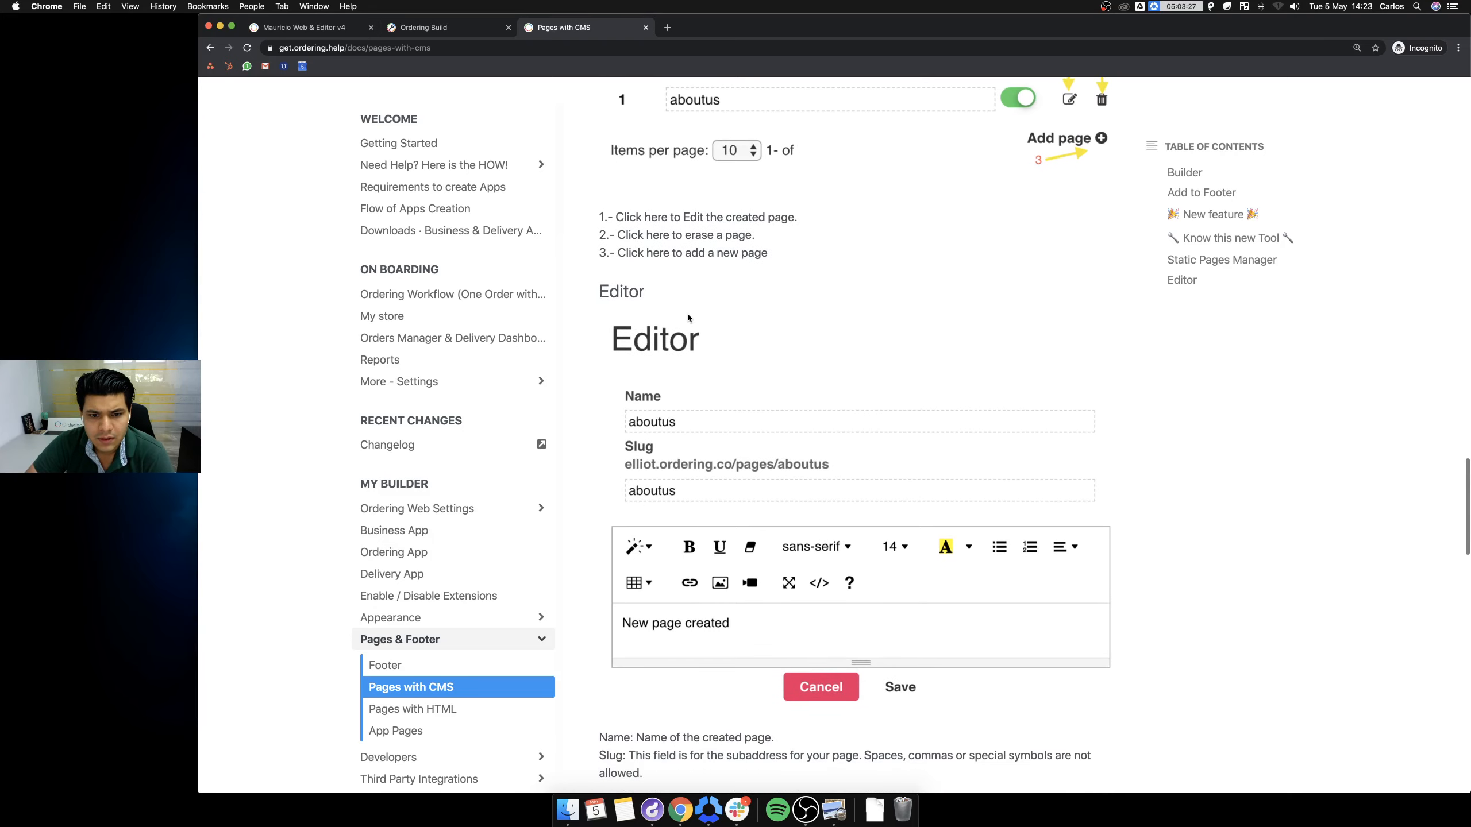
{"action": "scroll", "coordinate": [900, 466], "scroll_direction": "down", "scroll_amount": 20}
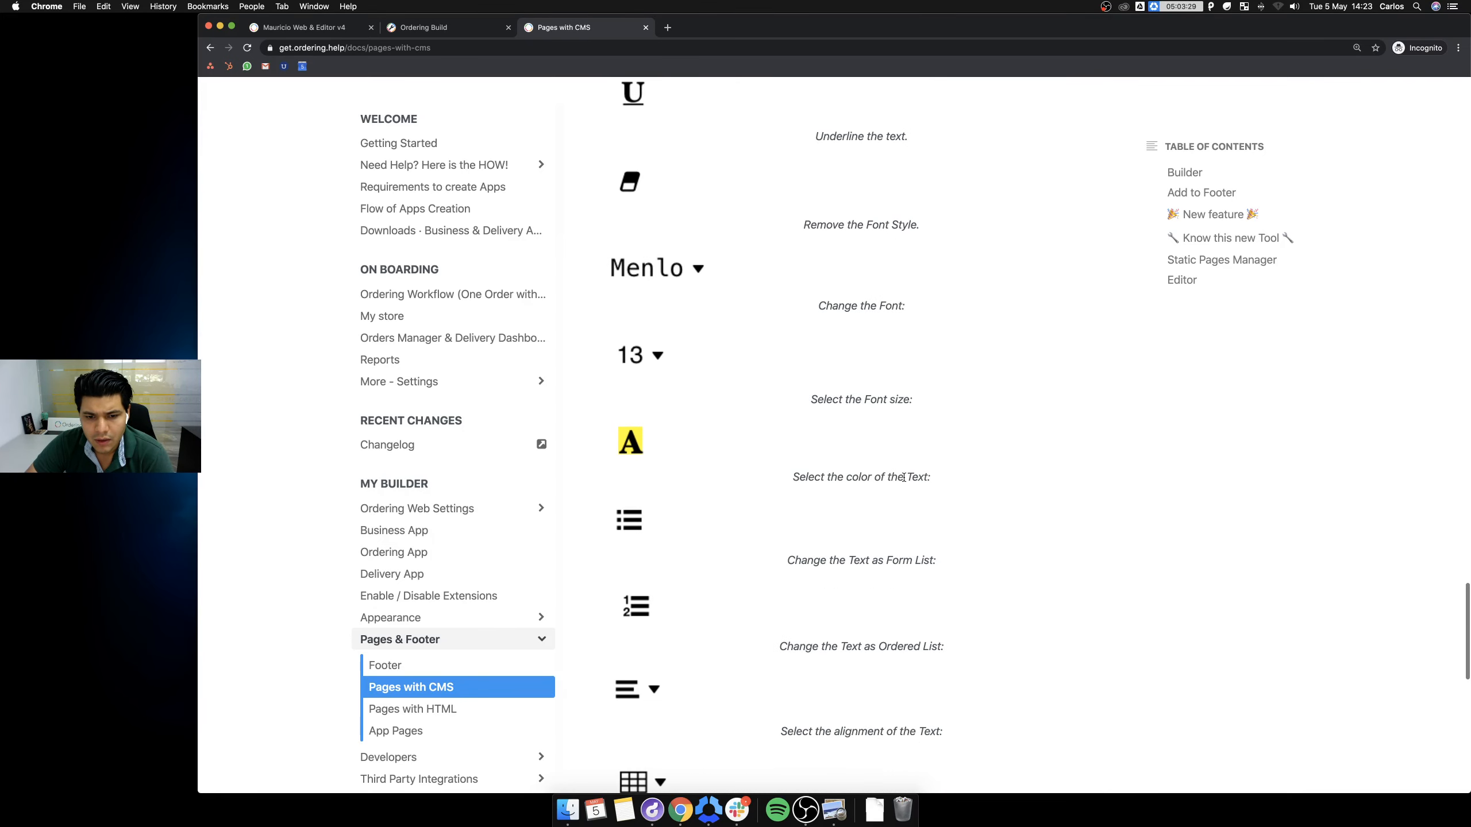
{"action": "scroll", "coordinate": [903, 477], "scroll_direction": "up", "scroll_amount": 20}
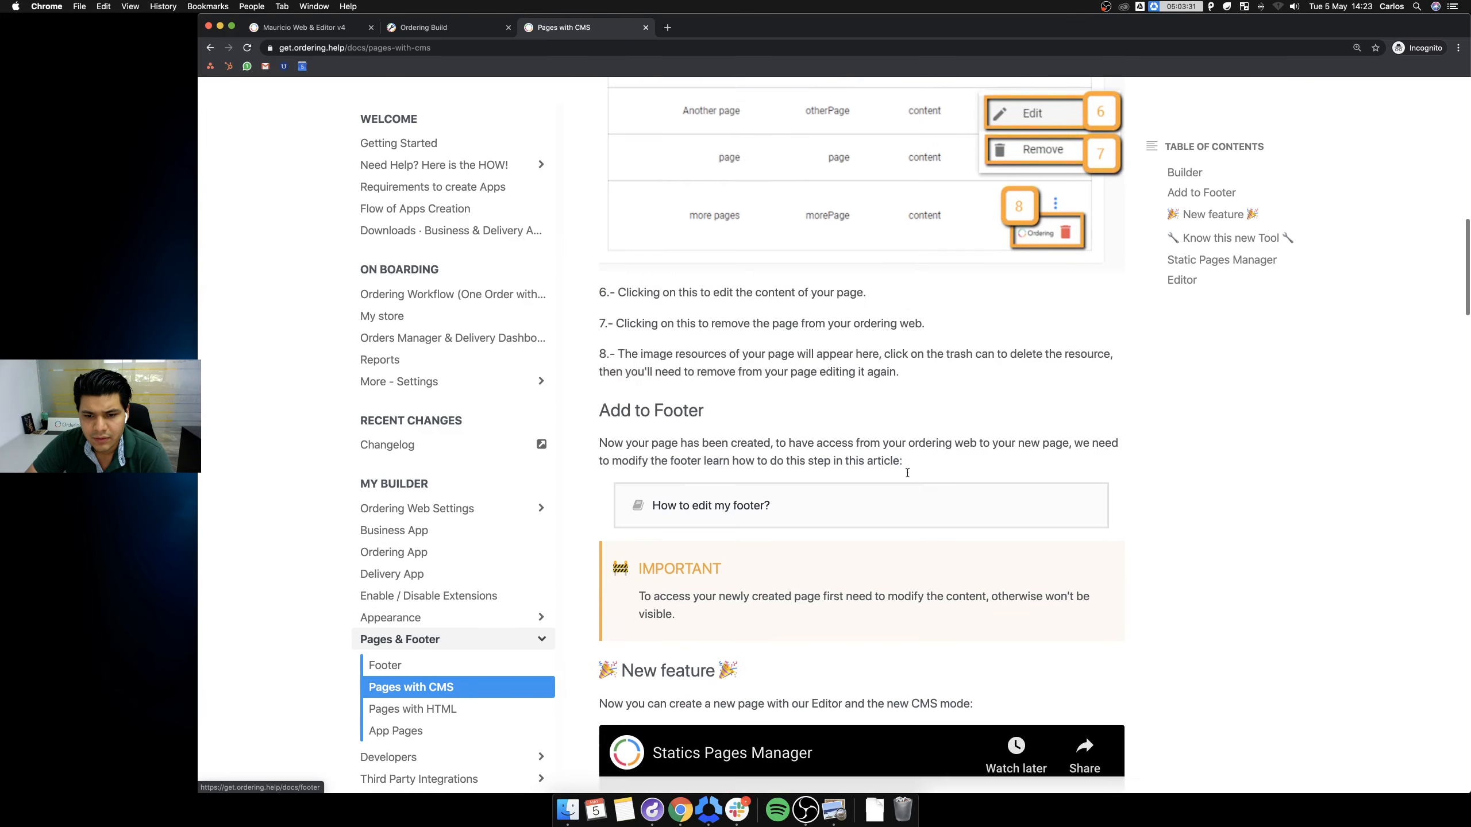
{"action": "scroll", "coordinate": [907, 472], "scroll_direction": "up", "scroll_amount": 15}
{"action": "scroll", "coordinate": [907, 472], "scroll_direction": "down", "scroll_amount": 10}
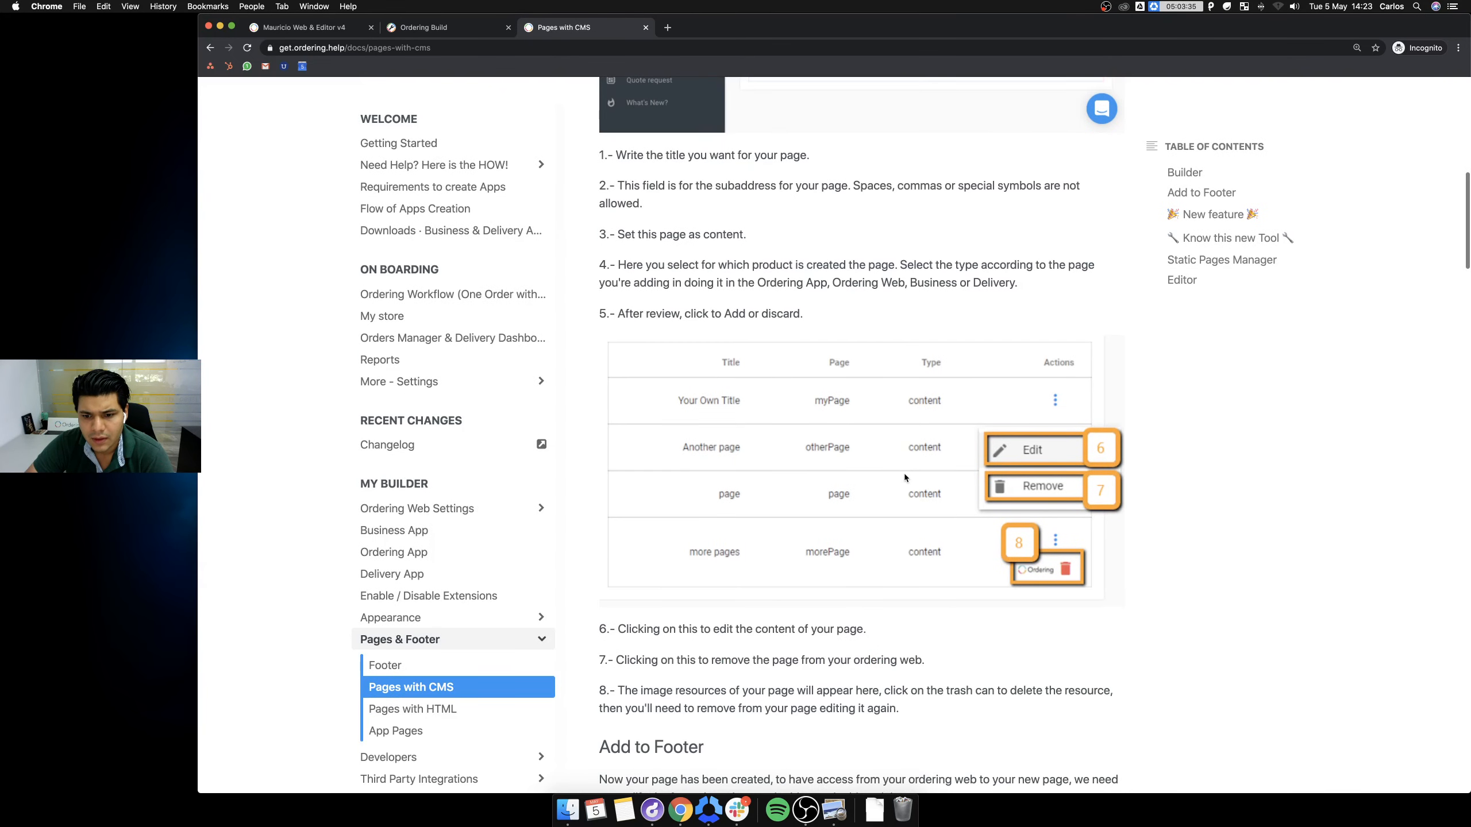
{"action": "scroll", "coordinate": [905, 477], "scroll_direction": "down", "scroll_amount": 5}
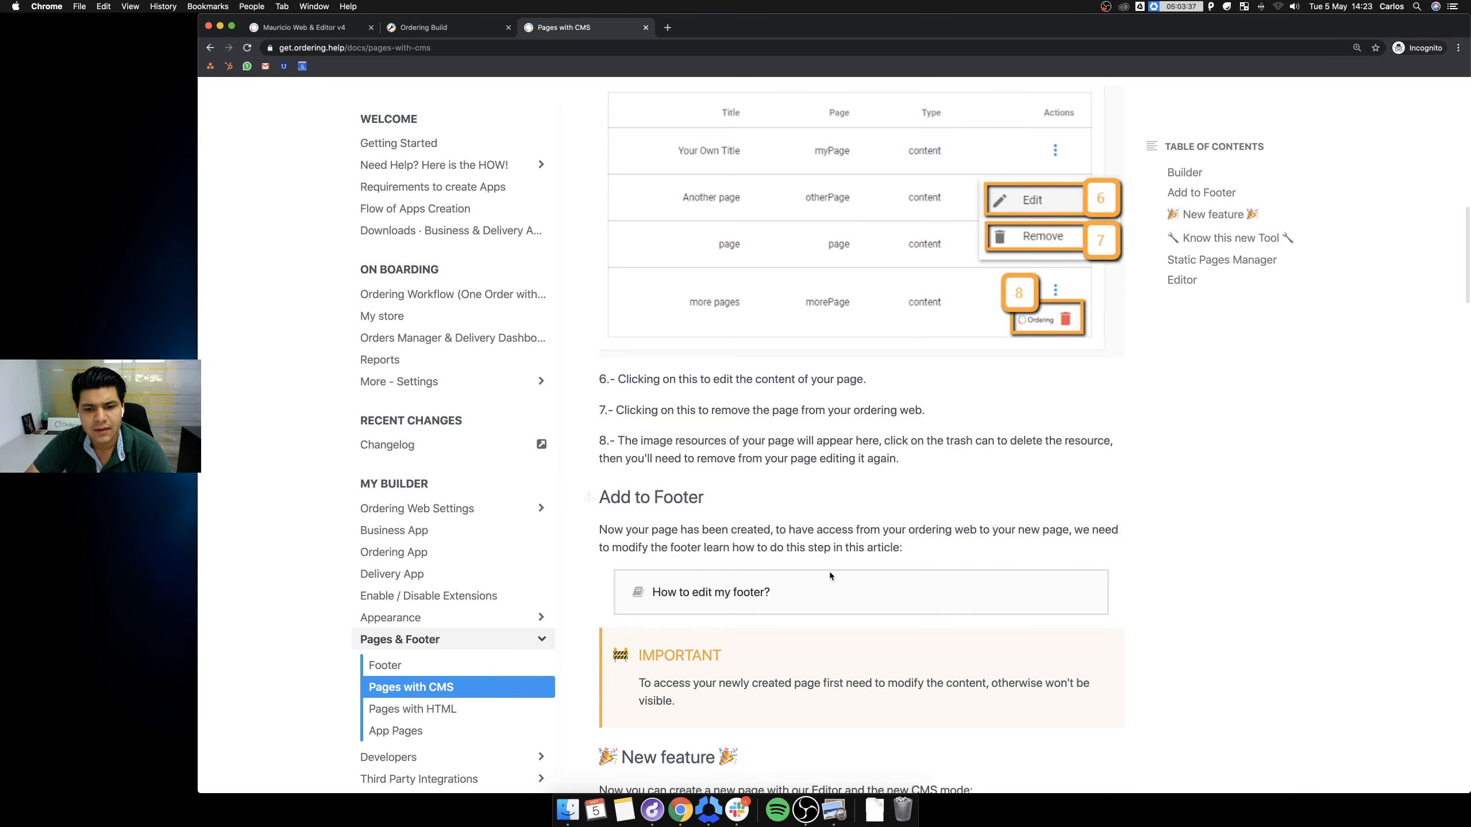
Switch to the store's website tab and bring up its LOGIN page.
{"action": "scroll", "coordinate": [915, 533], "scroll_direction": "up", "scroll_amount": 3}
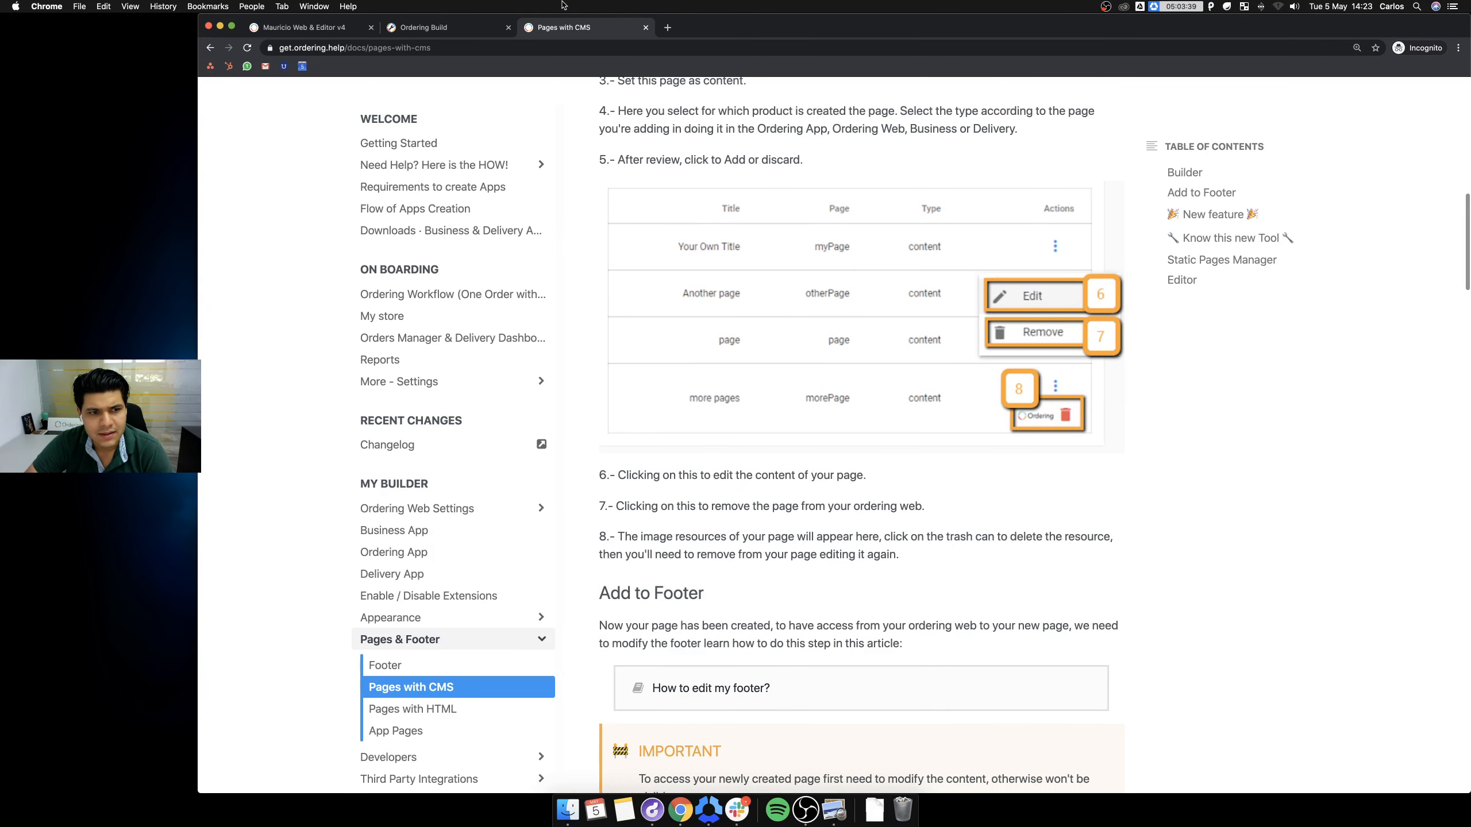
{"action": "left_click", "coordinate": [301, 28]}
{"action": "left_click", "coordinate": [1195, 106]}
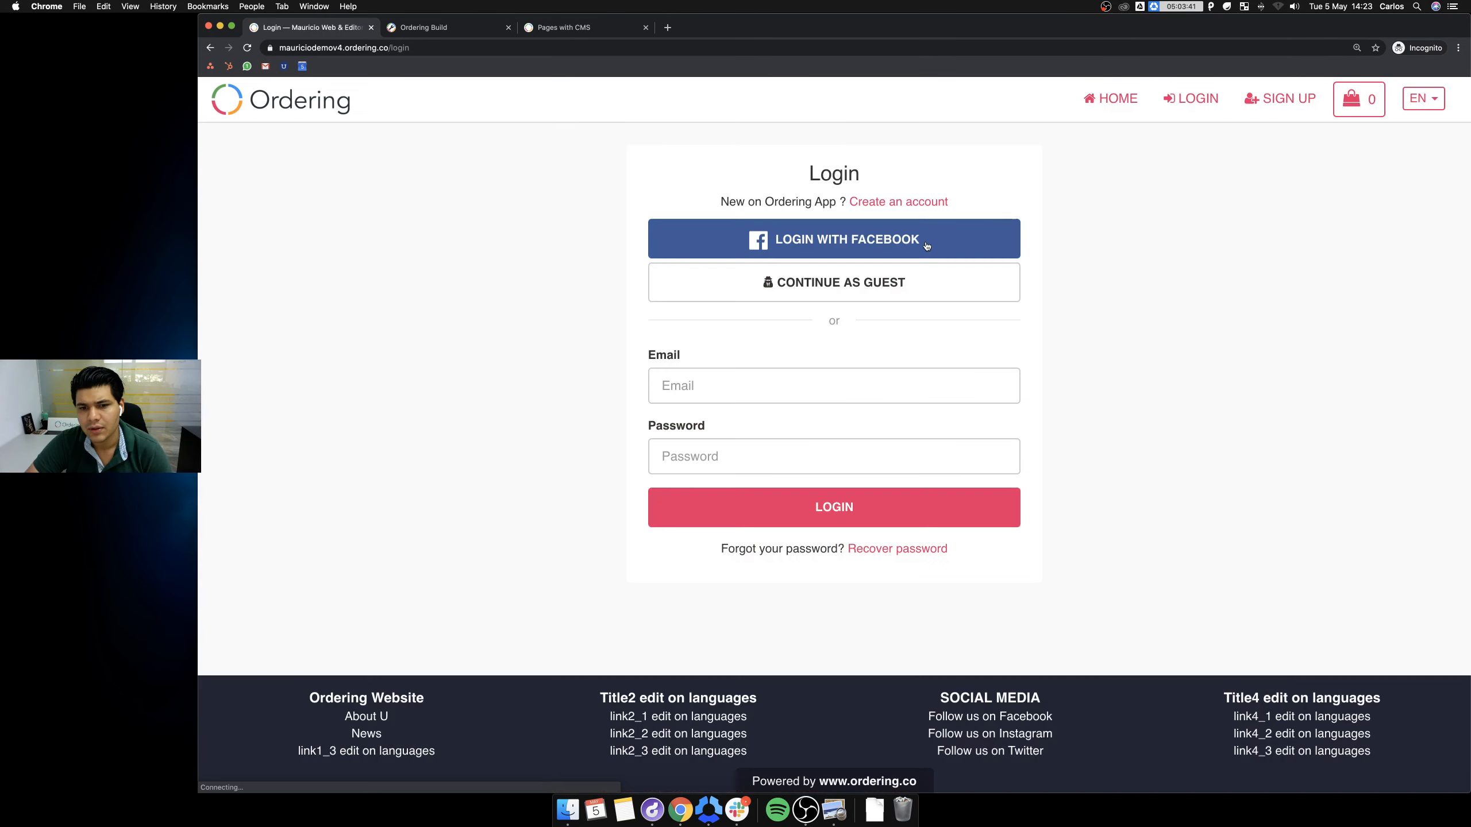
Fill the login form with the saved admin e-mail suggestion and the account password.
{"action": "left_click", "coordinate": [700, 396]}
{"action": "type", "text": "maurici"}
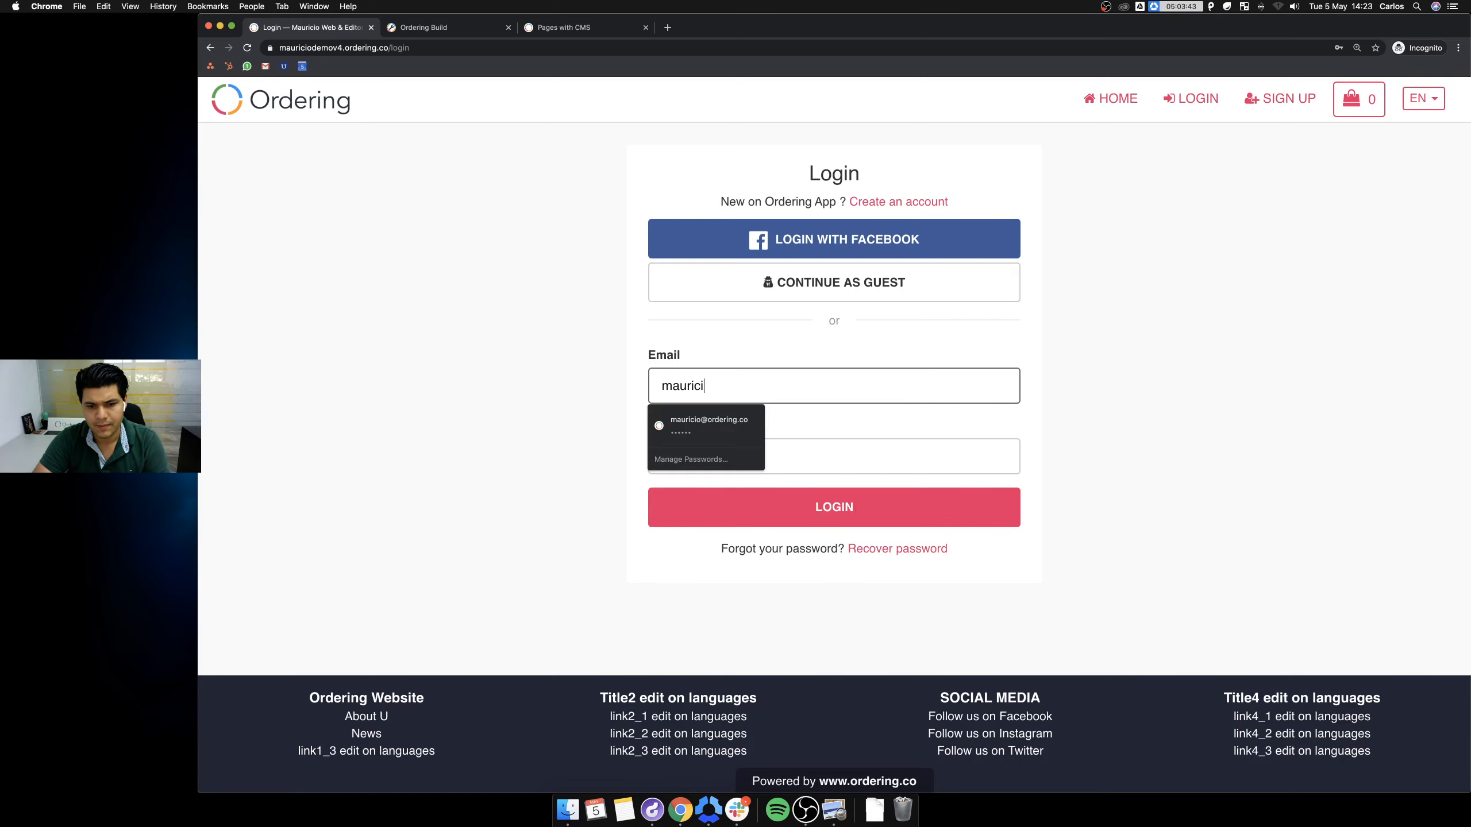
{"action": "key", "text": "Down"}
{"action": "key", "text": "Return"}
{"action": "key", "text": "Tab"}
{"action": "type", "text": "****"}
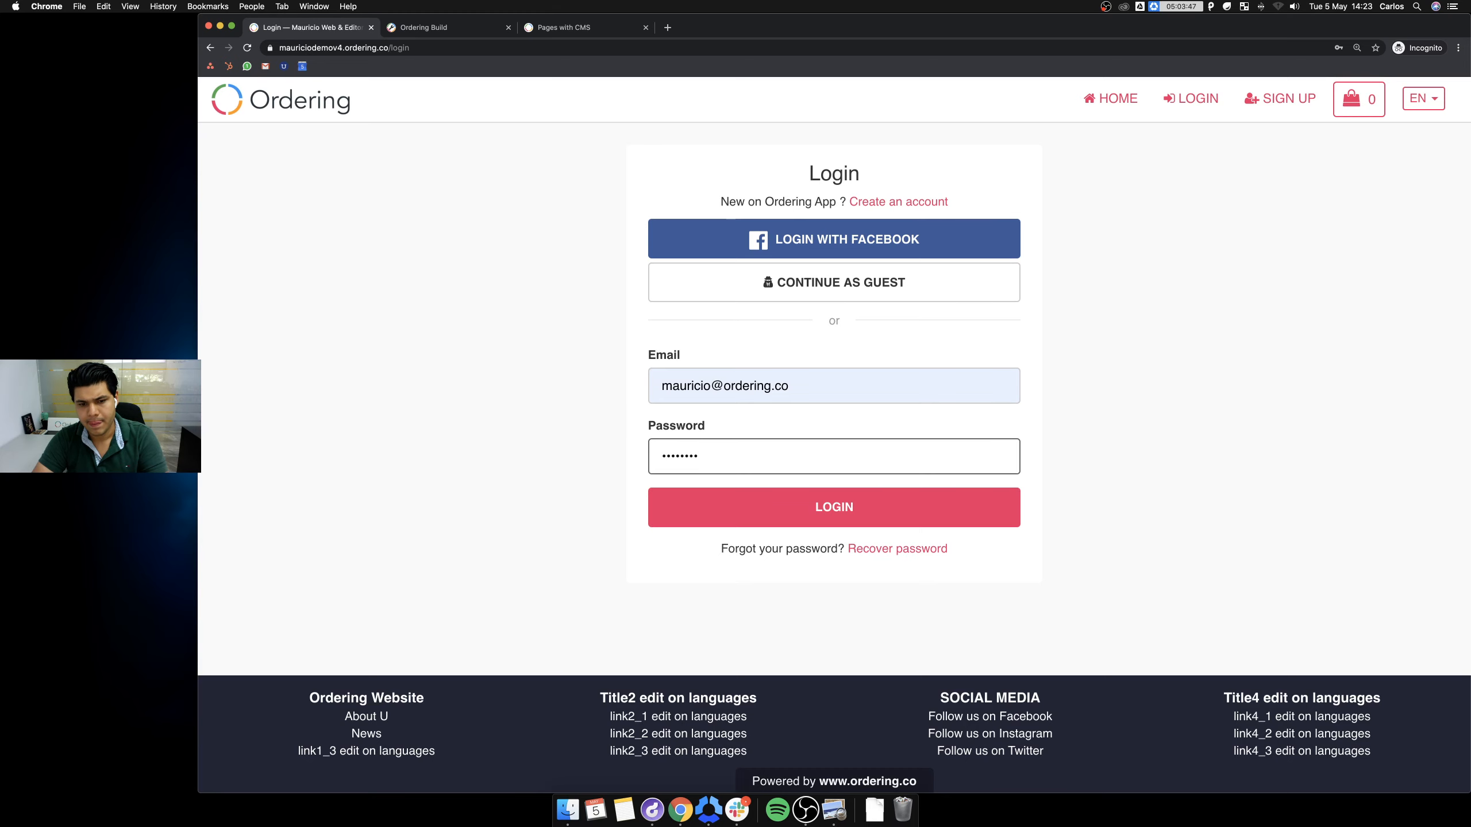
Log in and go to ADMIN AREA > My Stores.
{"action": "key", "text": "Return"}
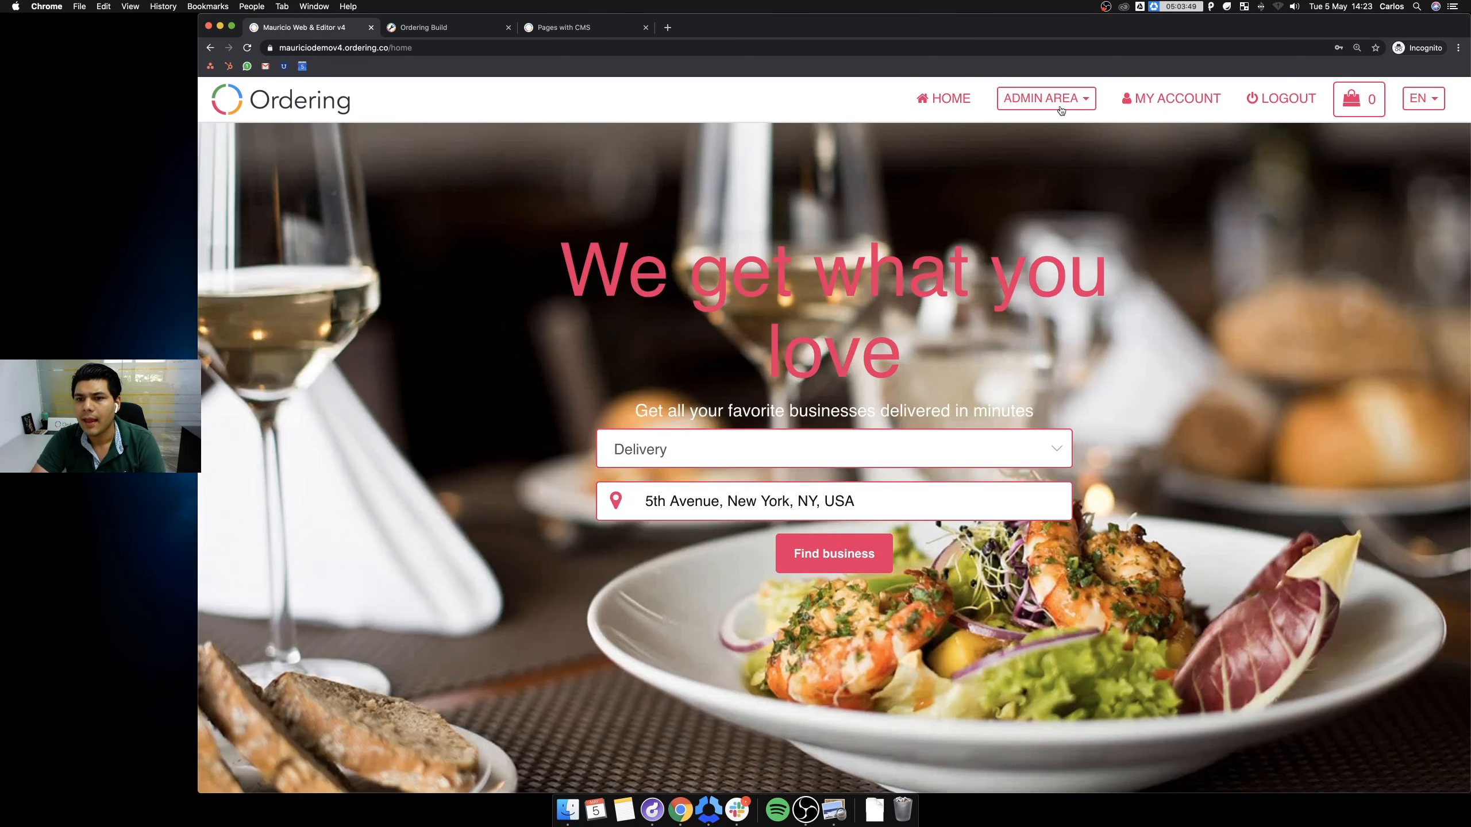
{"action": "left_click", "coordinate": [1062, 111]}
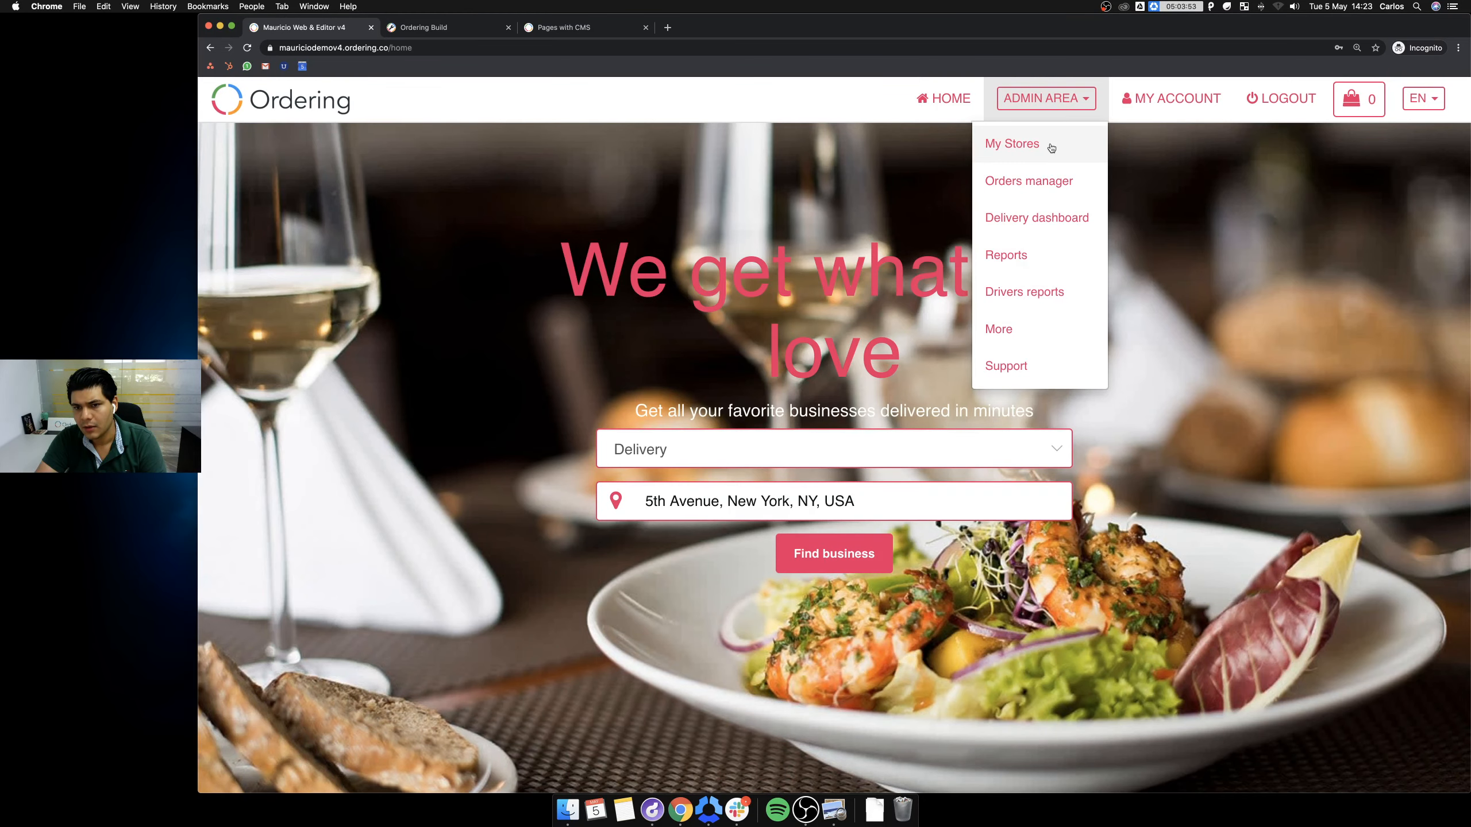
{"action": "left_click", "coordinate": [1051, 149]}
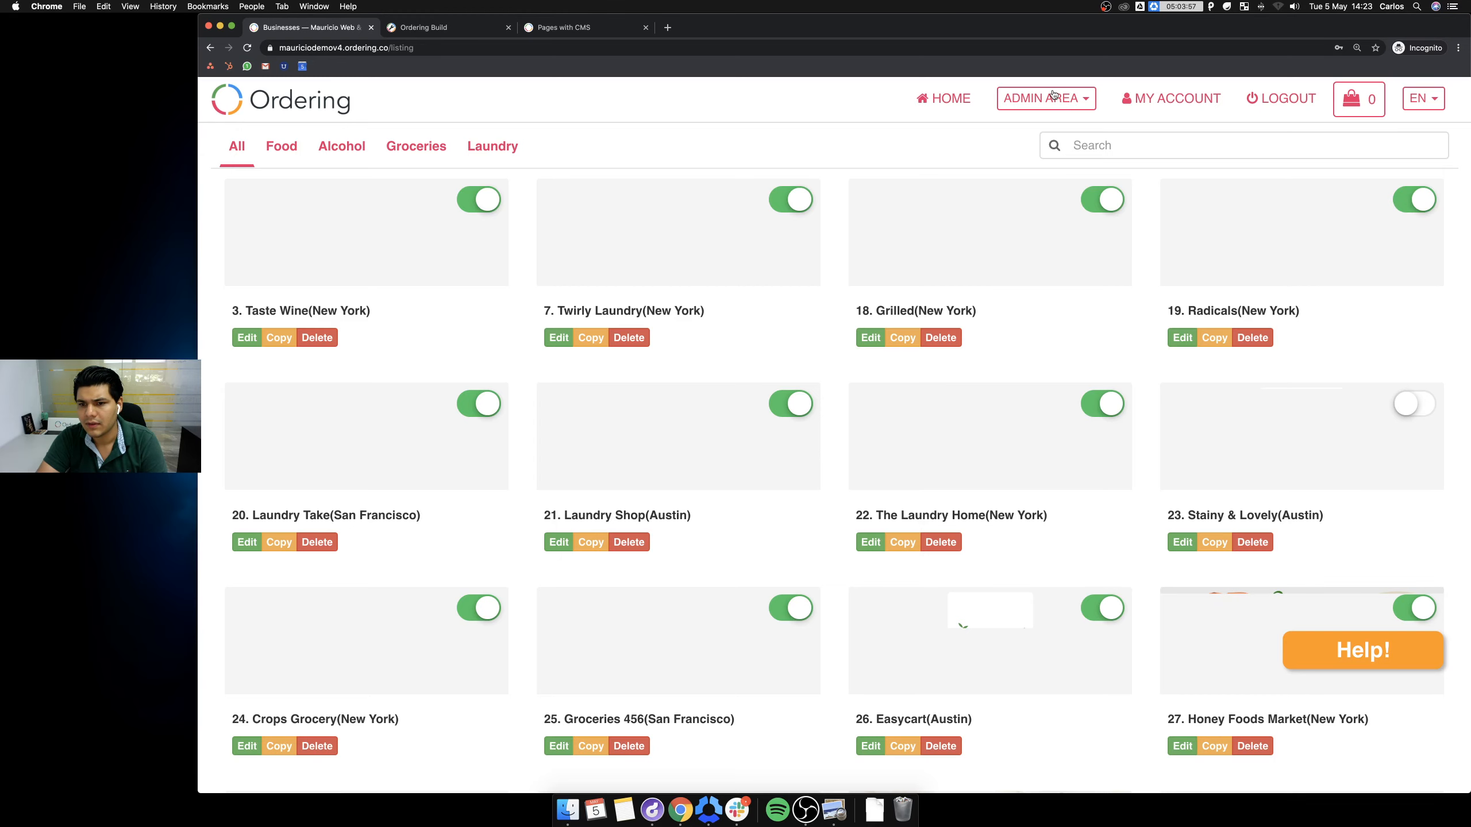
Load the orderingweb demo site in a new tab.
{"action": "left_click", "coordinate": [666, 28]}
{"action": "type", "text": "orderingweb"}
{"action": "key", "text": "Return"}
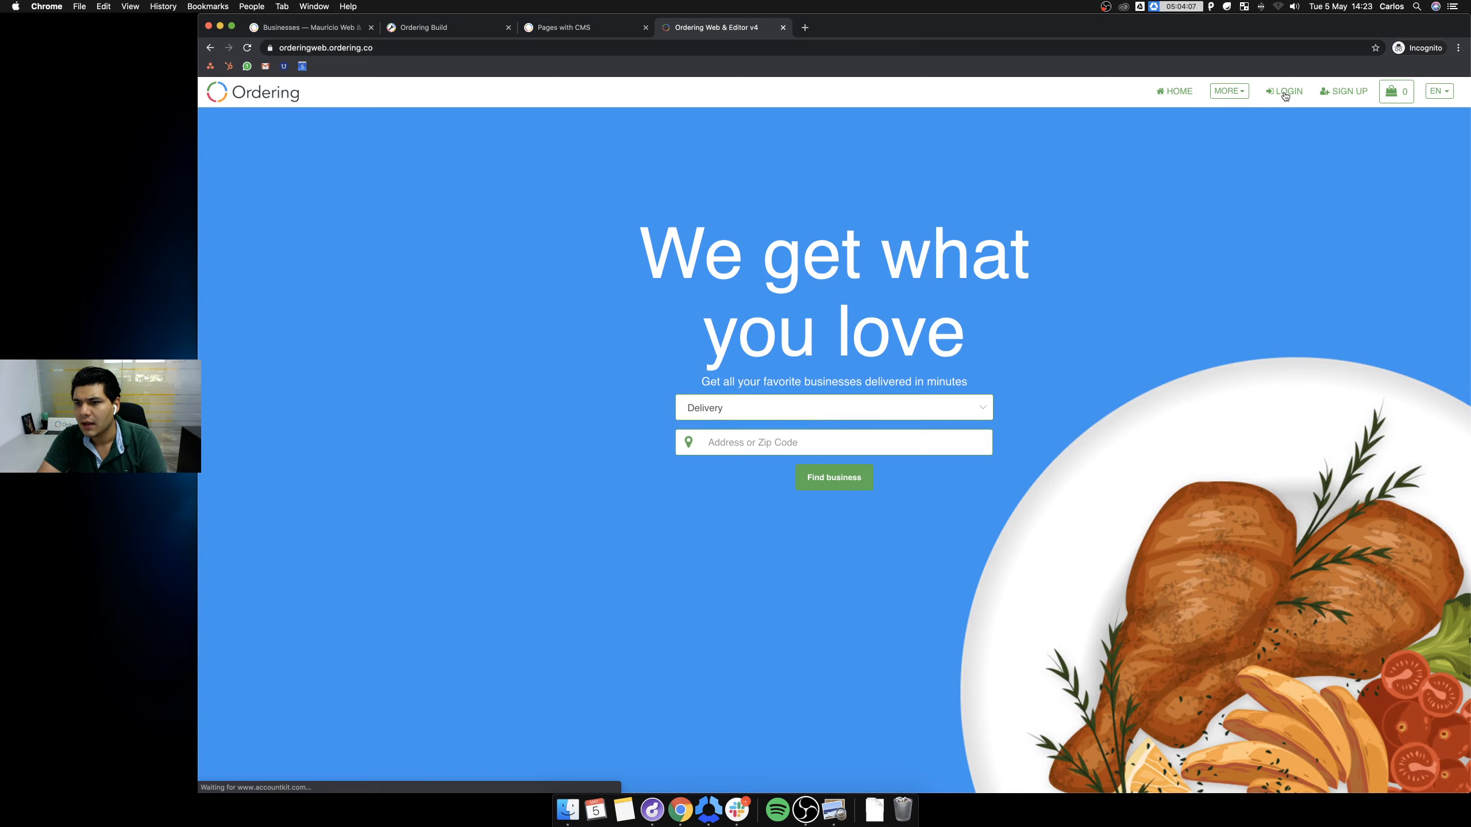
Log in to the demo site with the saved superadmin account.
{"action": "left_click", "coordinate": [1284, 92]}
{"action": "left_click", "coordinate": [669, 292]}
{"action": "type", "text": "superadmin"}
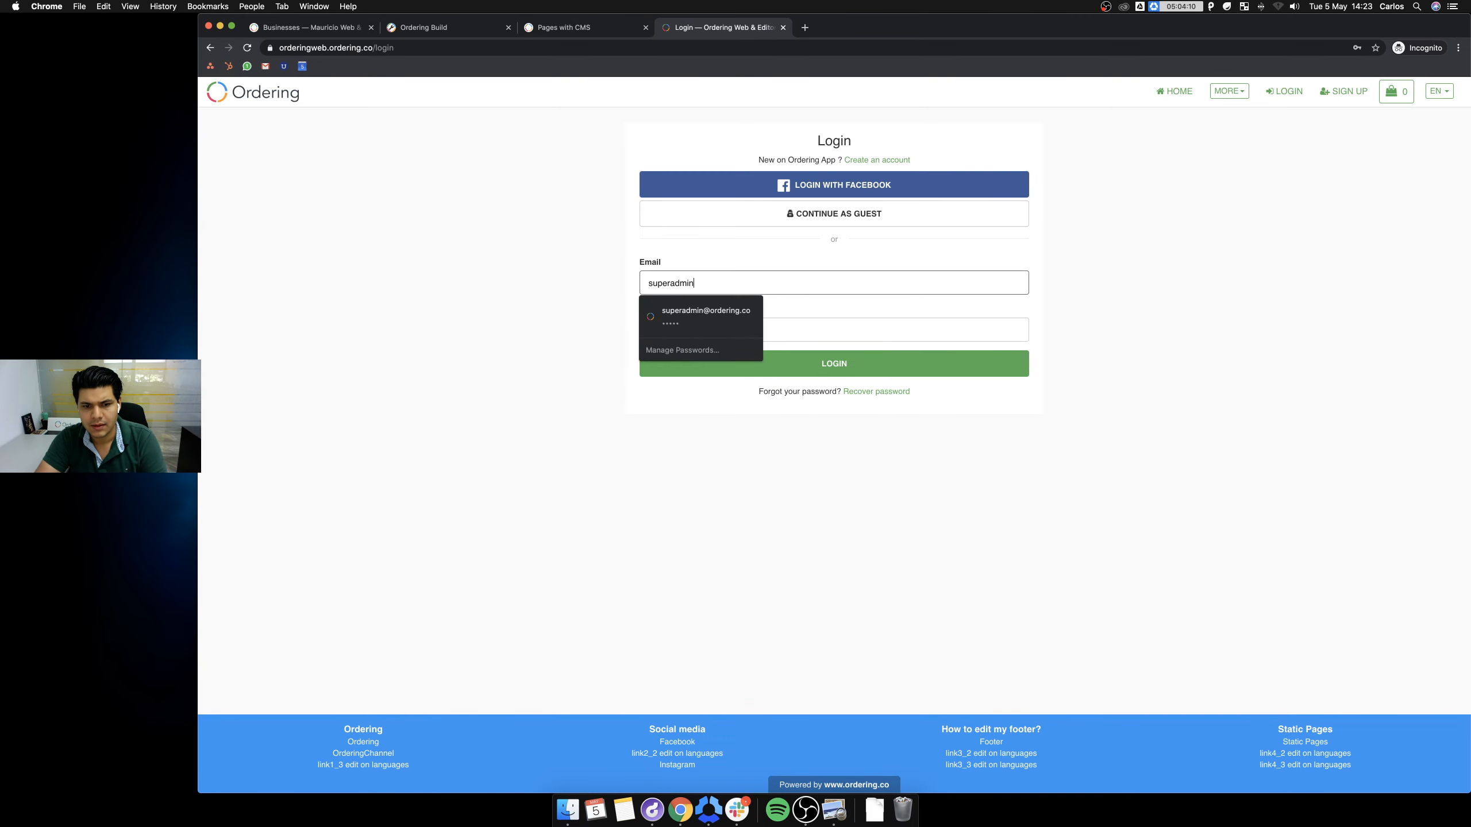
{"action": "key", "text": "Down"}
{"action": "key", "text": "Return"}
{"action": "key", "text": "Return"}
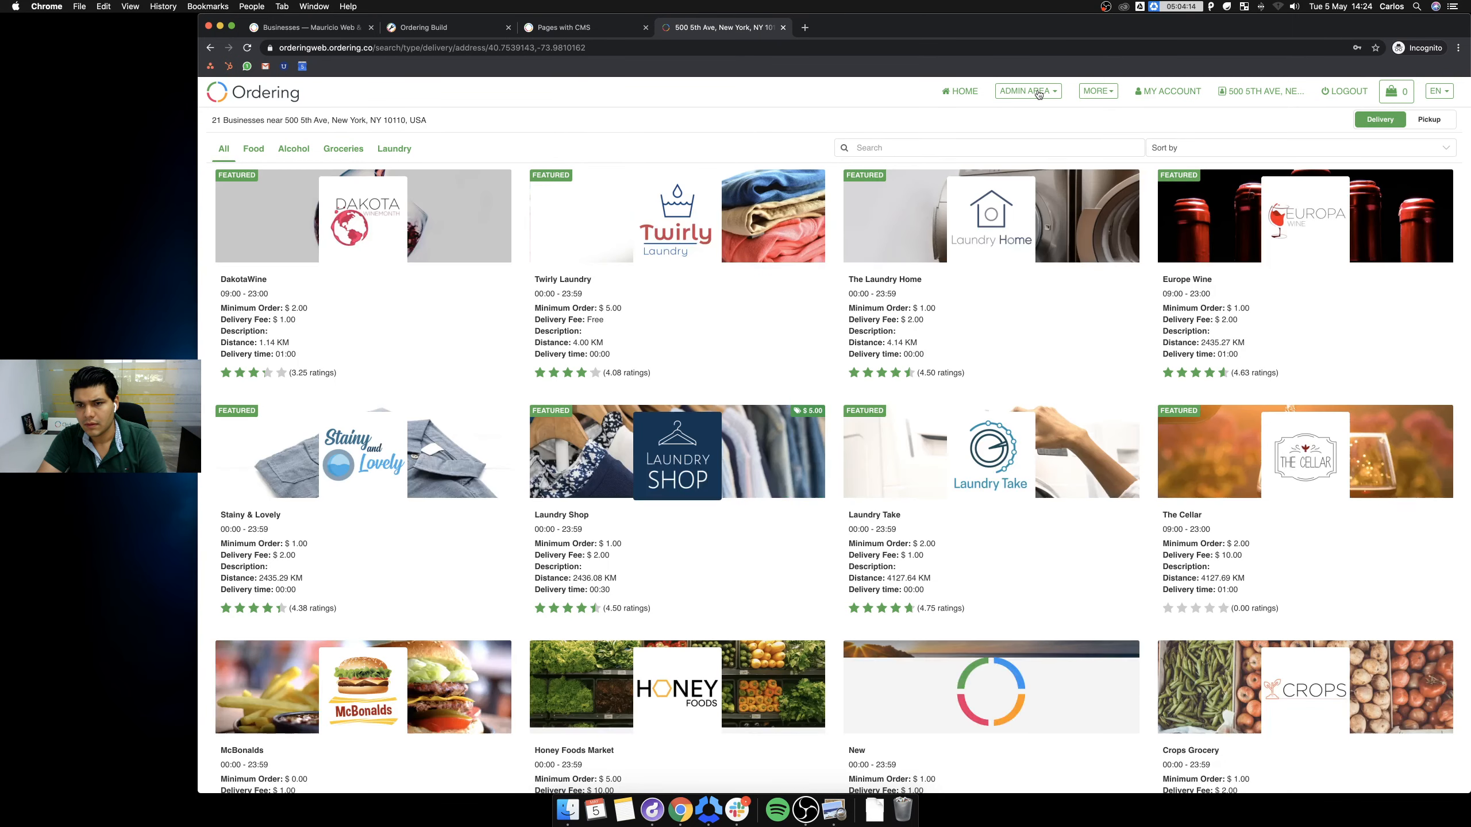
Open the Ordering static page under MORE, then return to the Pages with CMS guide.
{"action": "left_click", "coordinate": [1039, 93]}
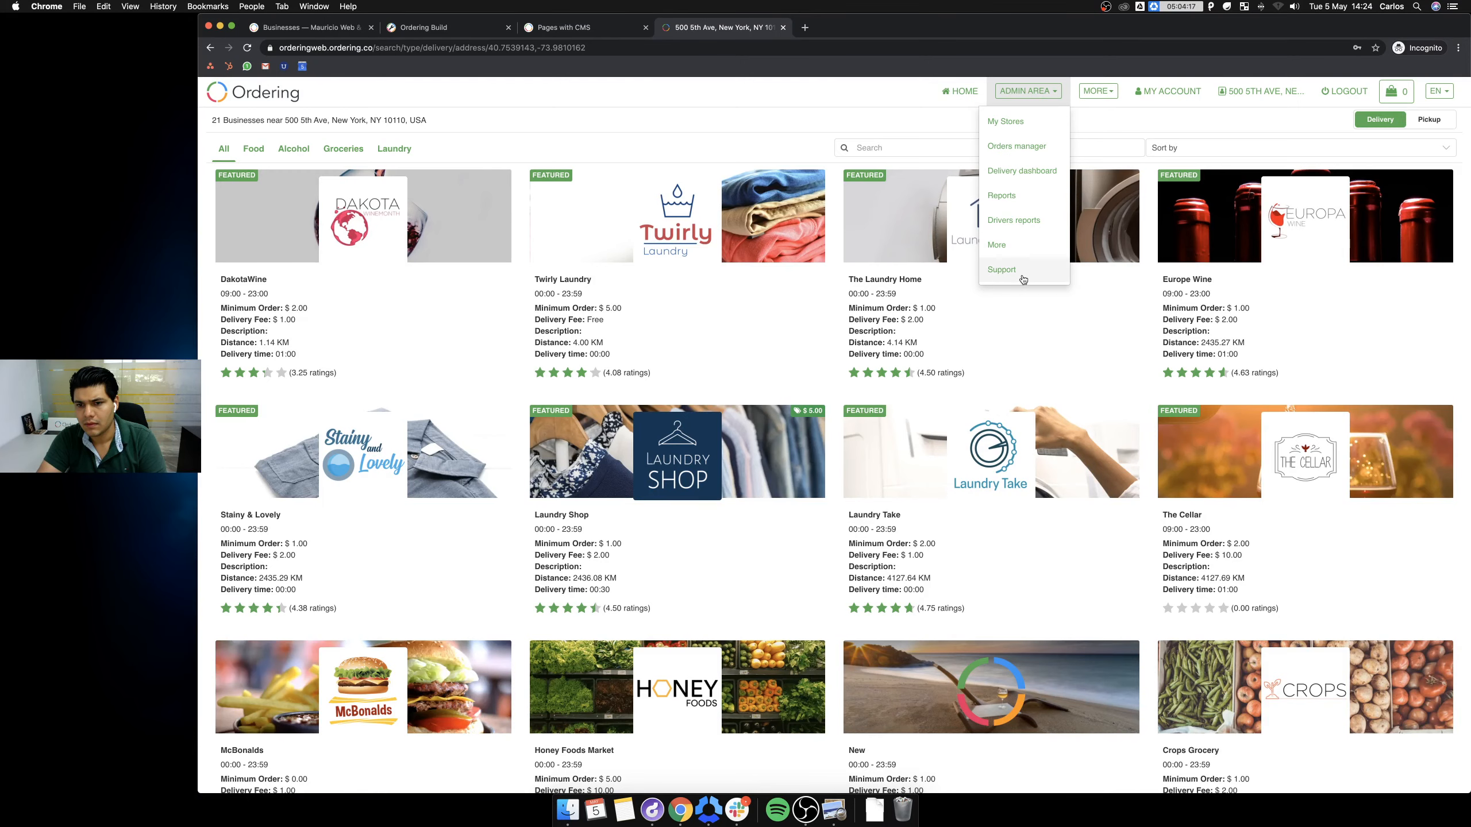
{"action": "left_click", "coordinate": [1100, 91]}
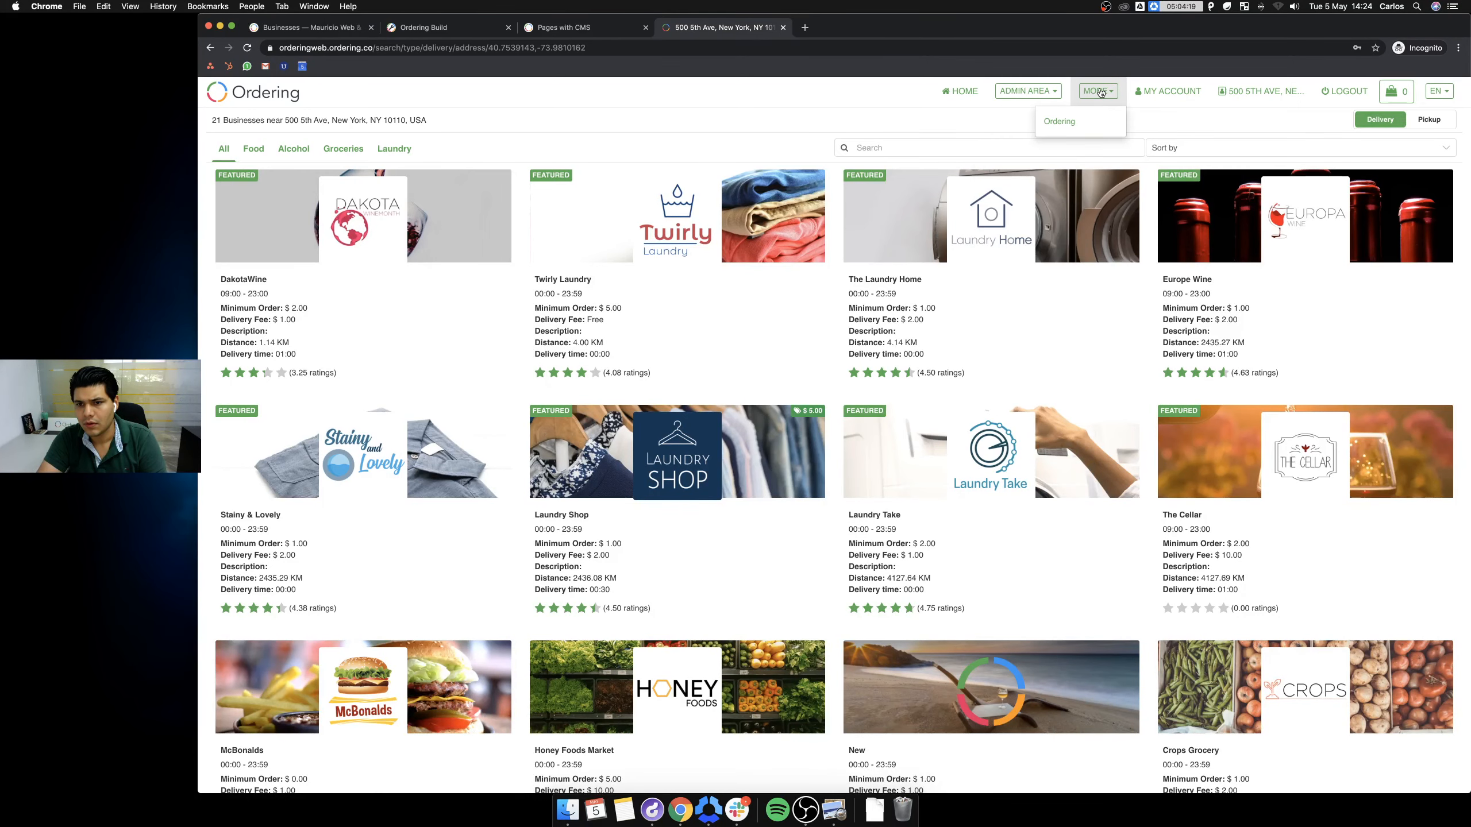
{"action": "left_click", "coordinate": [1087, 124]}
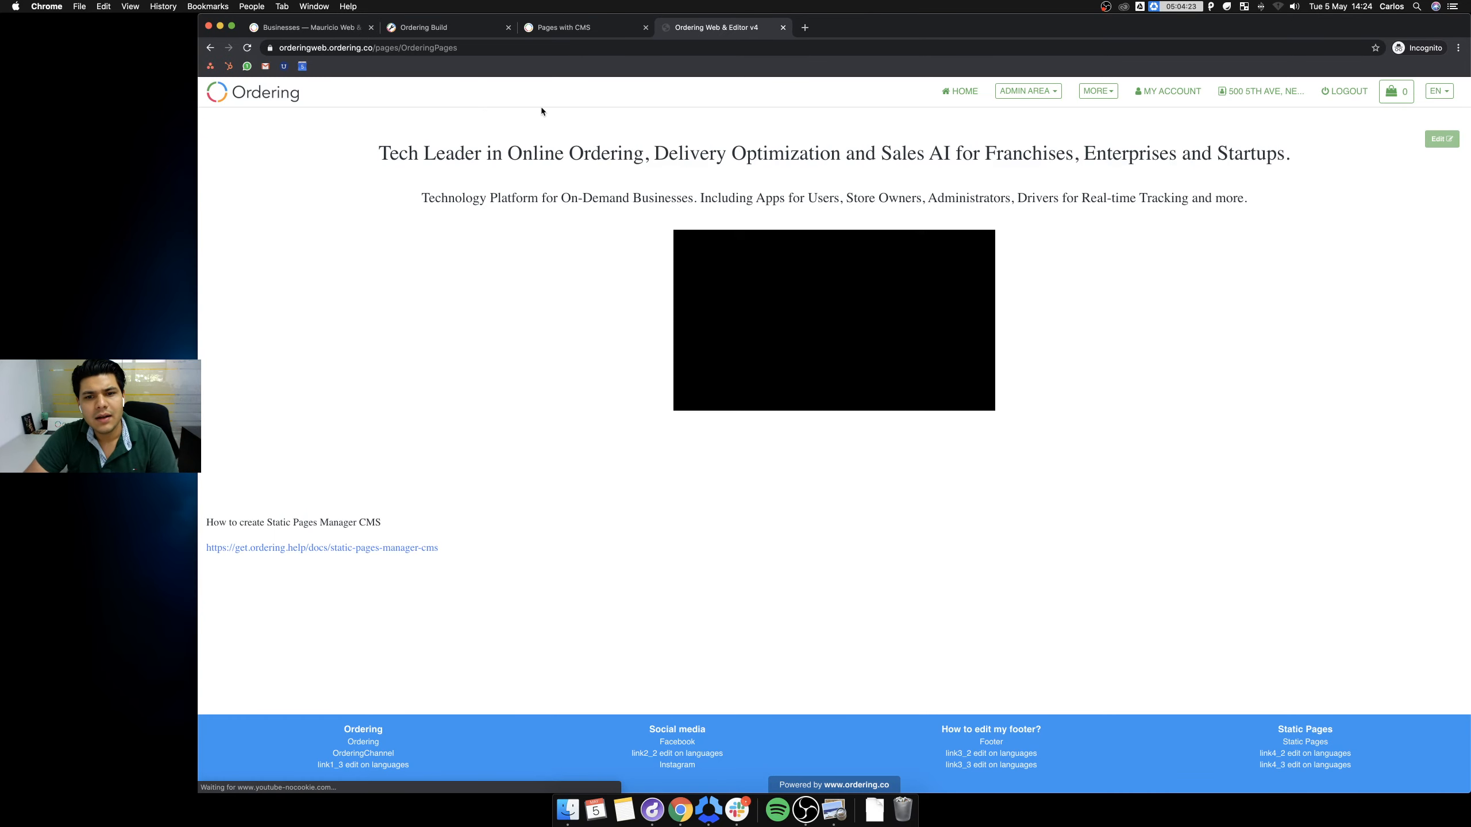
{"action": "left_click", "coordinate": [582, 27]}
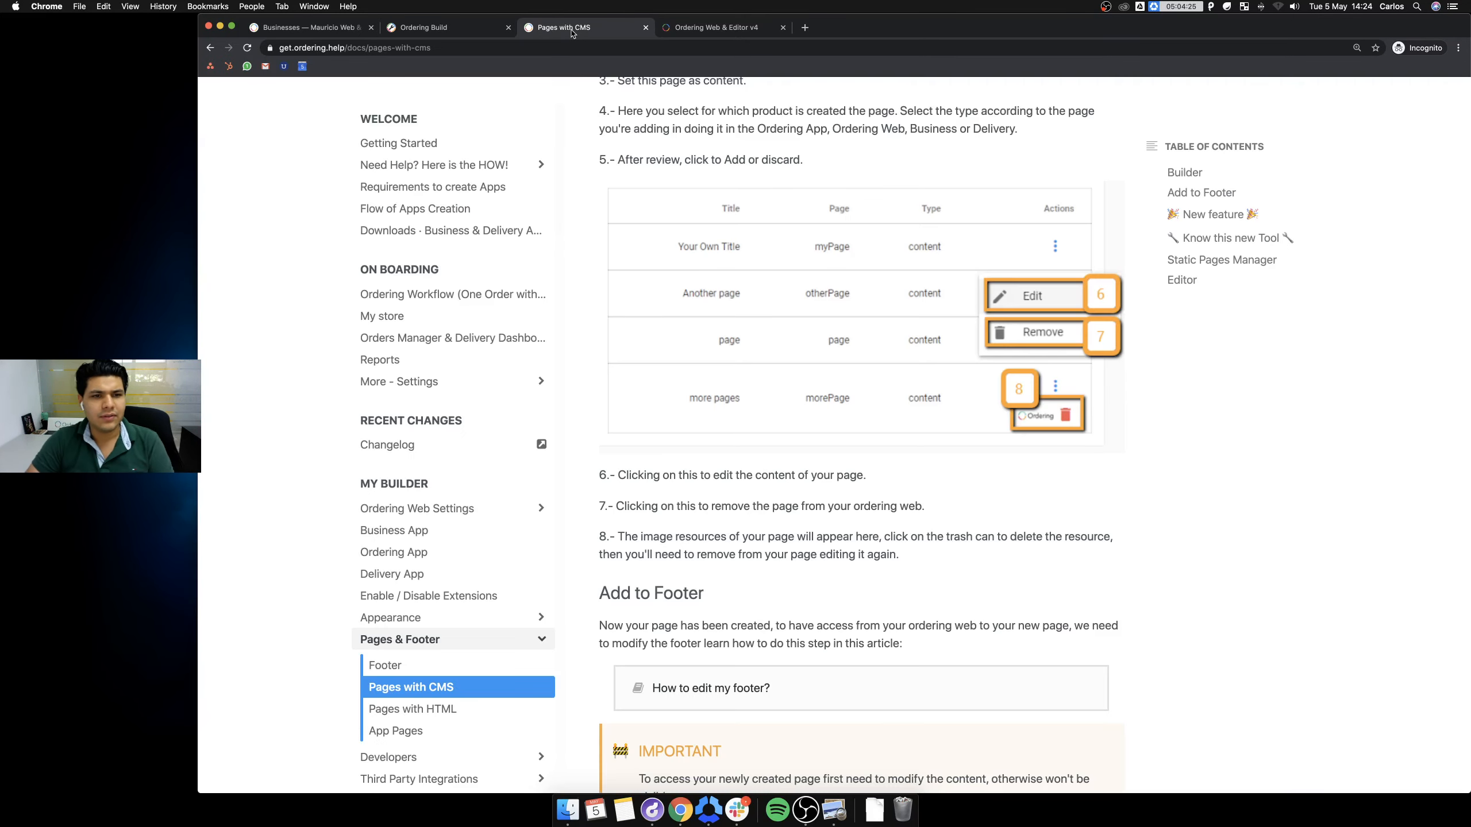
Return to the Pages with CMS guide and scroll down through it.
{"action": "left_click", "coordinate": [424, 27]}
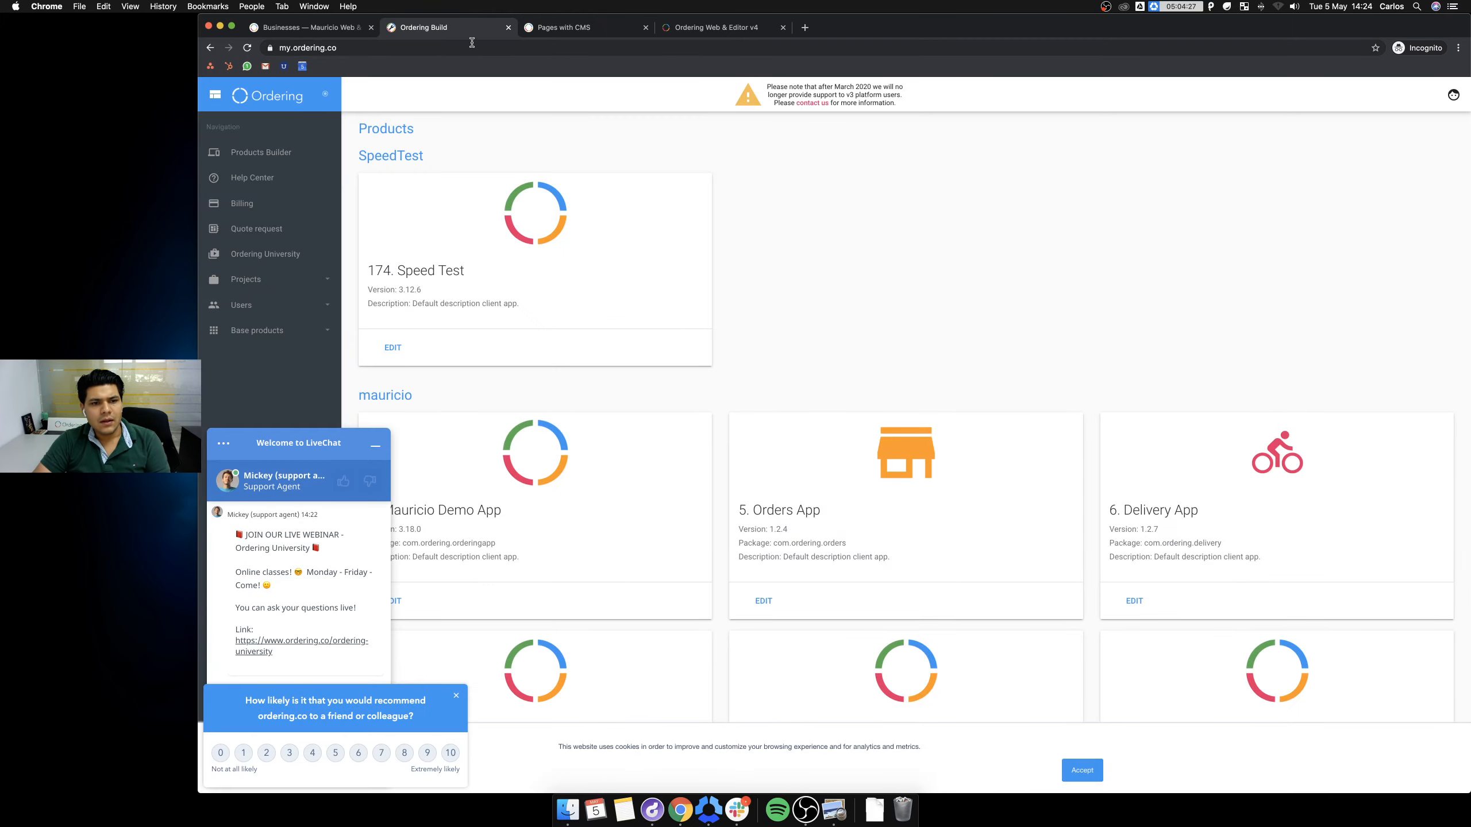
{"action": "left_click", "coordinate": [575, 27]}
{"action": "scroll", "coordinate": [877, 325], "scroll_direction": "up", "scroll_amount": 10}
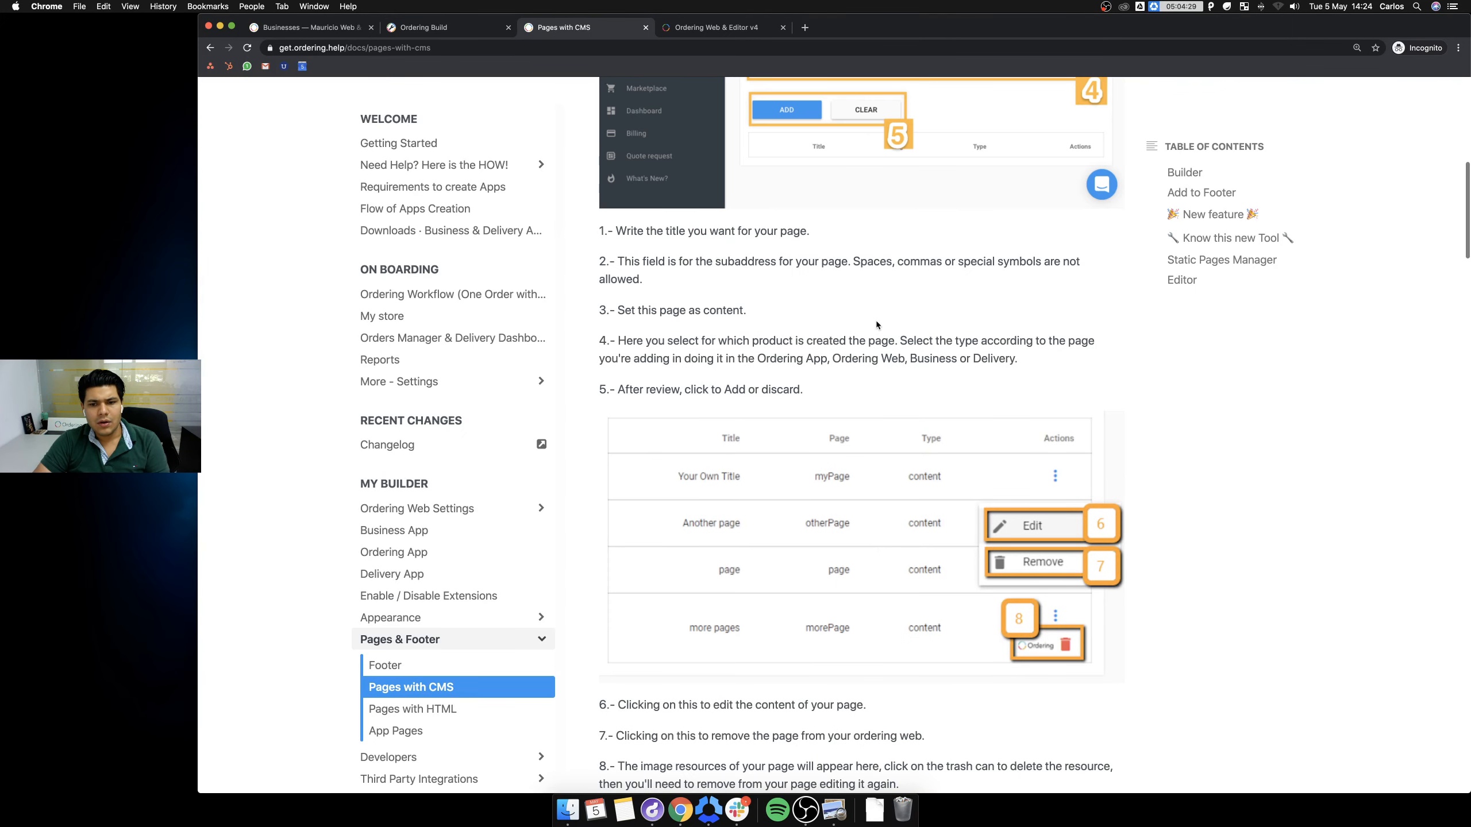
{"action": "scroll", "coordinate": [880, 322], "scroll_direction": "down", "scroll_amount": 7}
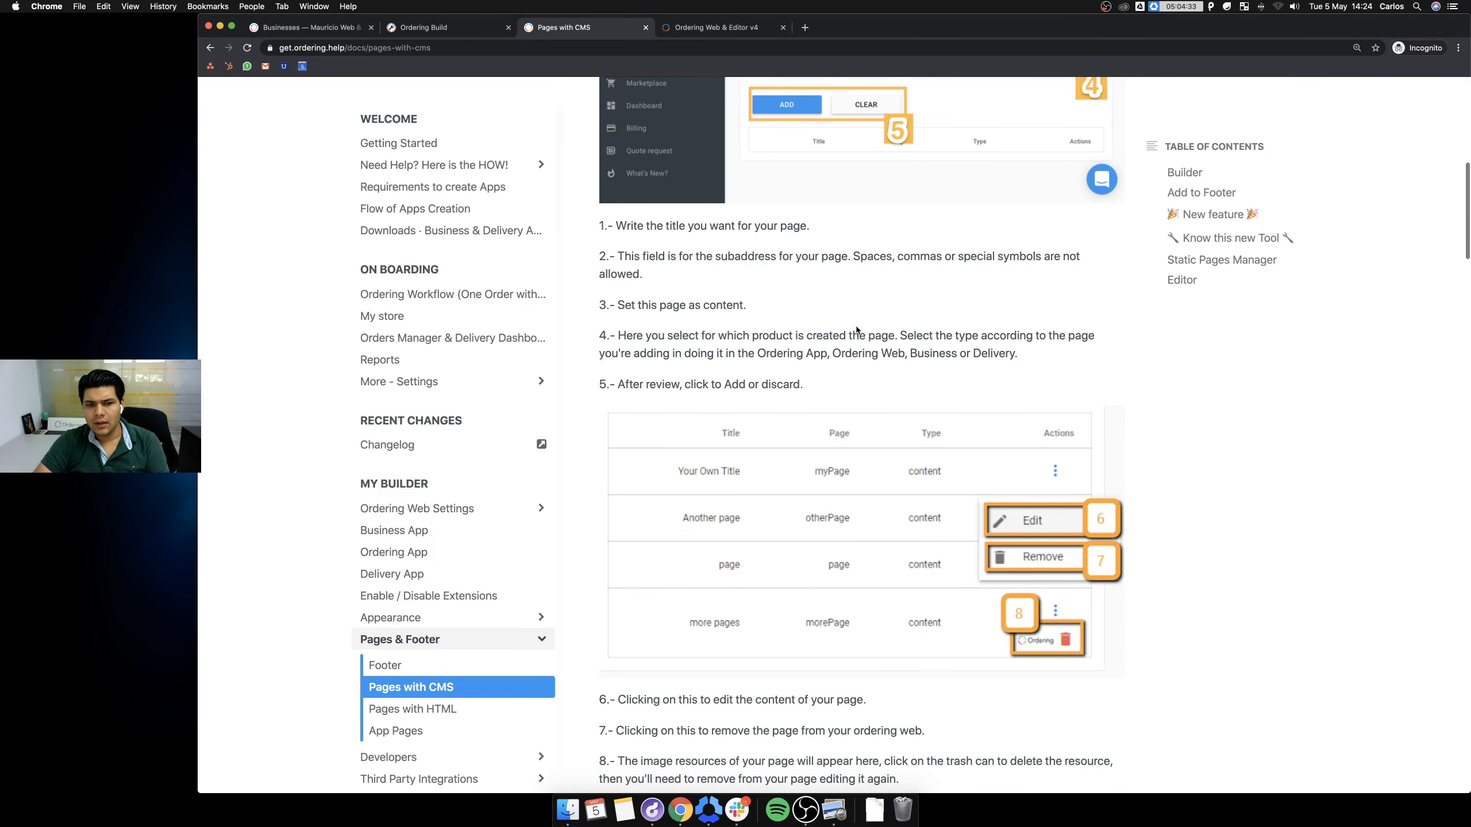
{"action": "scroll", "coordinate": [857, 331], "scroll_direction": "down", "scroll_amount": 2}
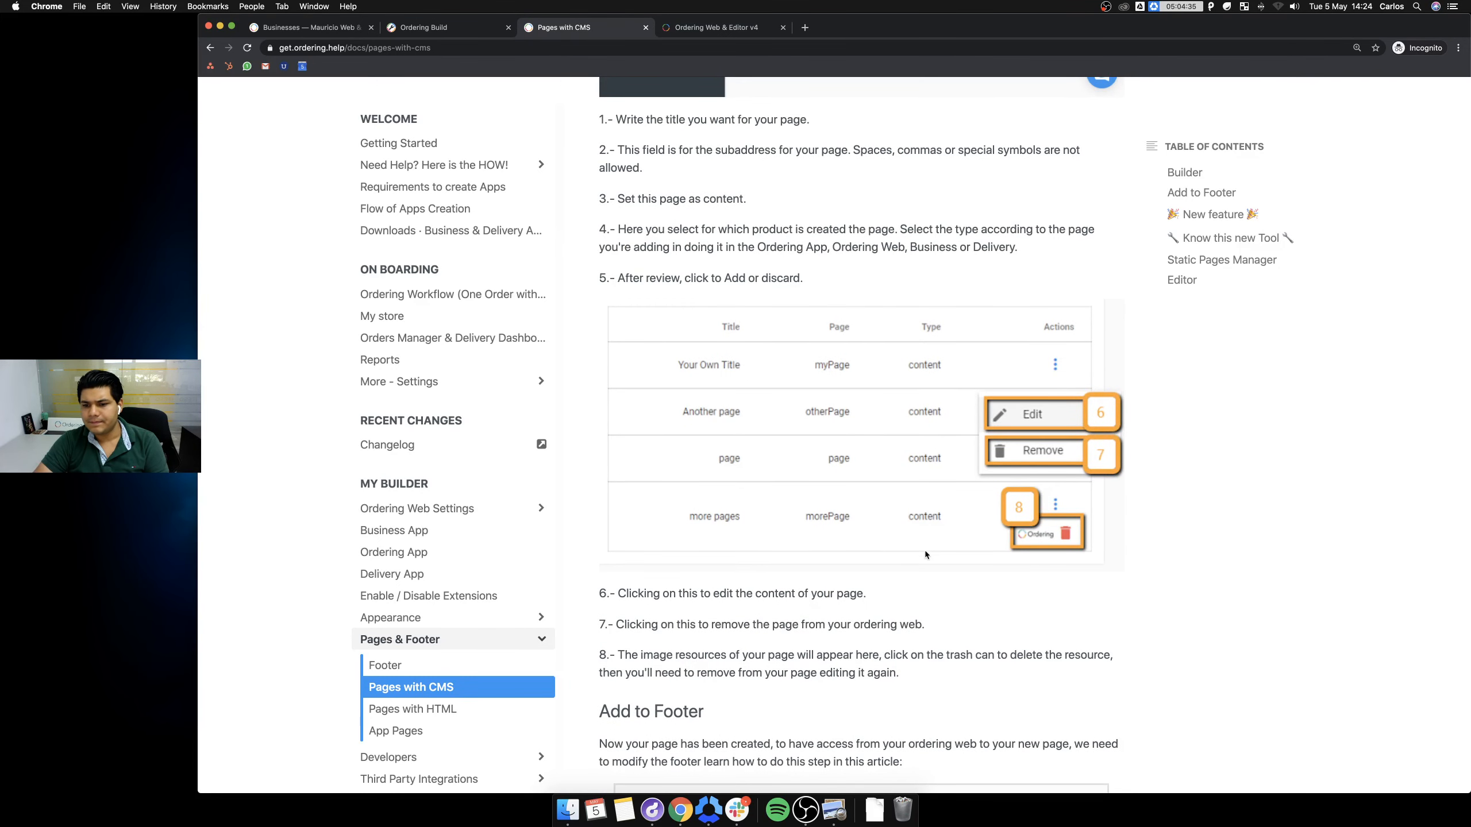
{"action": "scroll", "coordinate": [763, 409], "scroll_direction": "down", "scroll_amount": 1}
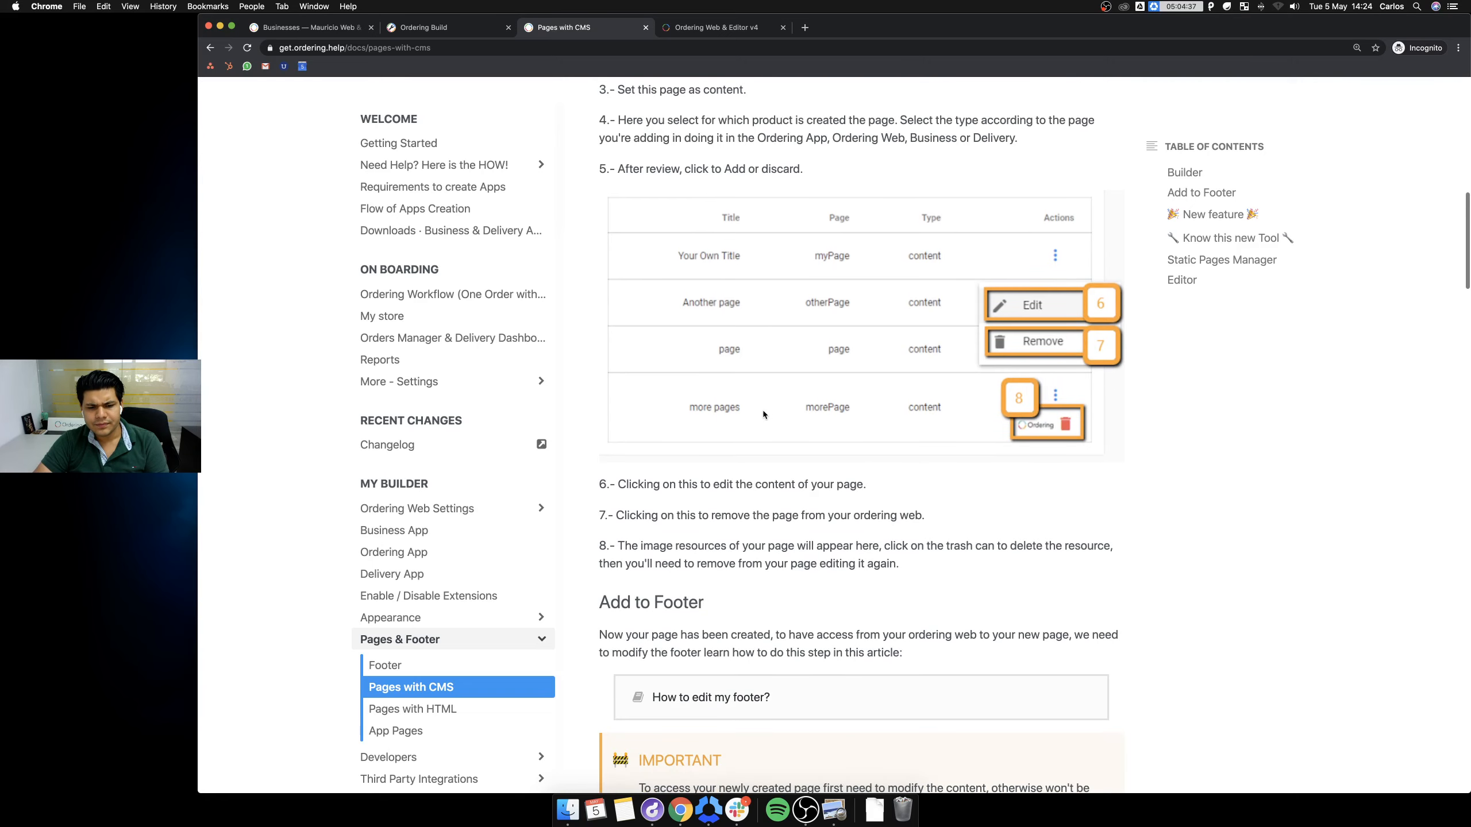
{"action": "scroll", "coordinate": [927, 539], "scroll_direction": "down", "scroll_amount": 5}
{"action": "scroll", "coordinate": [899, 551], "scroll_direction": "down", "scroll_amount": 1}
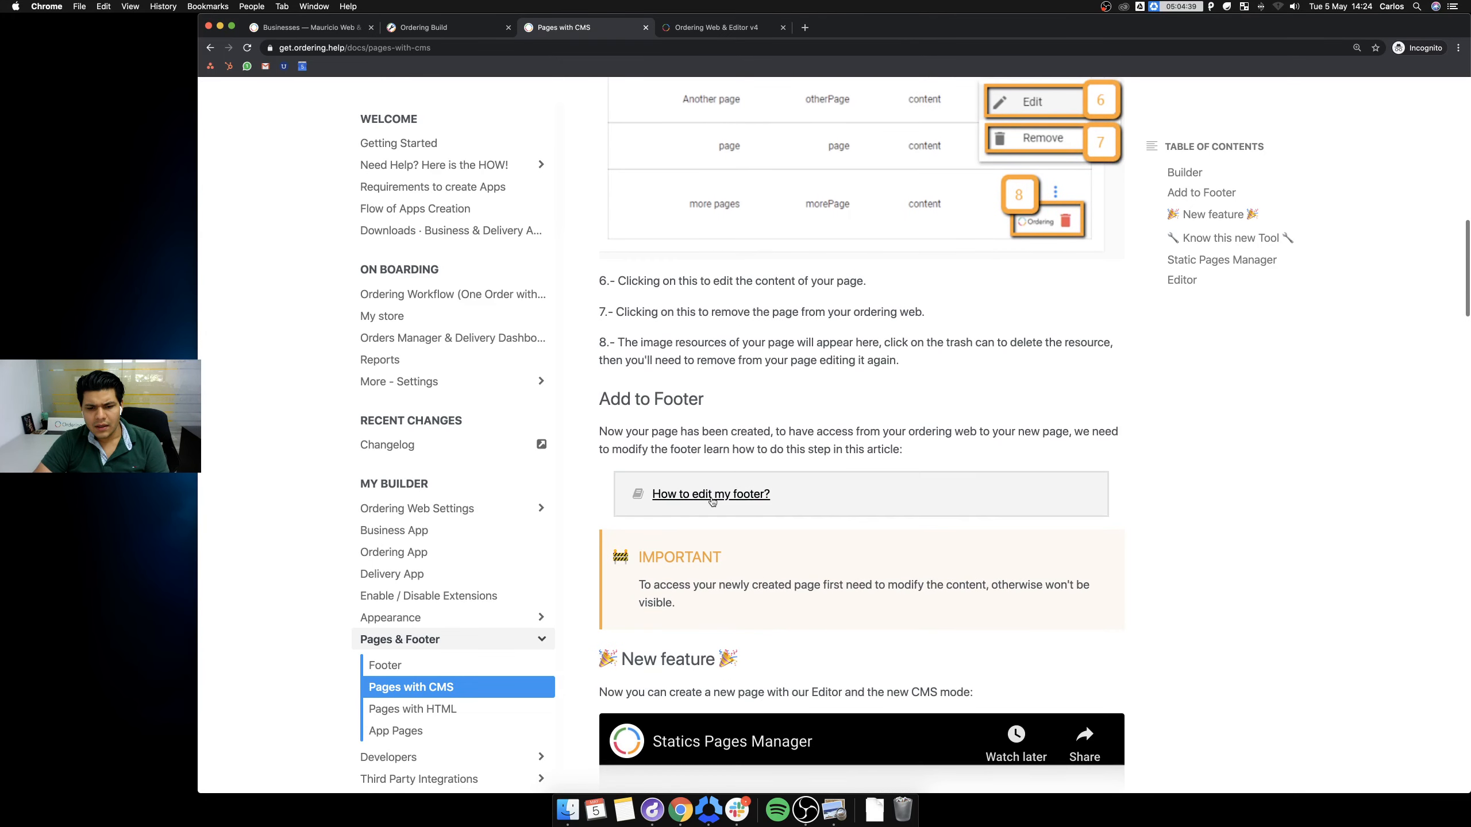
Open the footer editing guide in a new tab and read through it.
{"action": "left_click", "coordinate": [750, 496], "text": "super"}
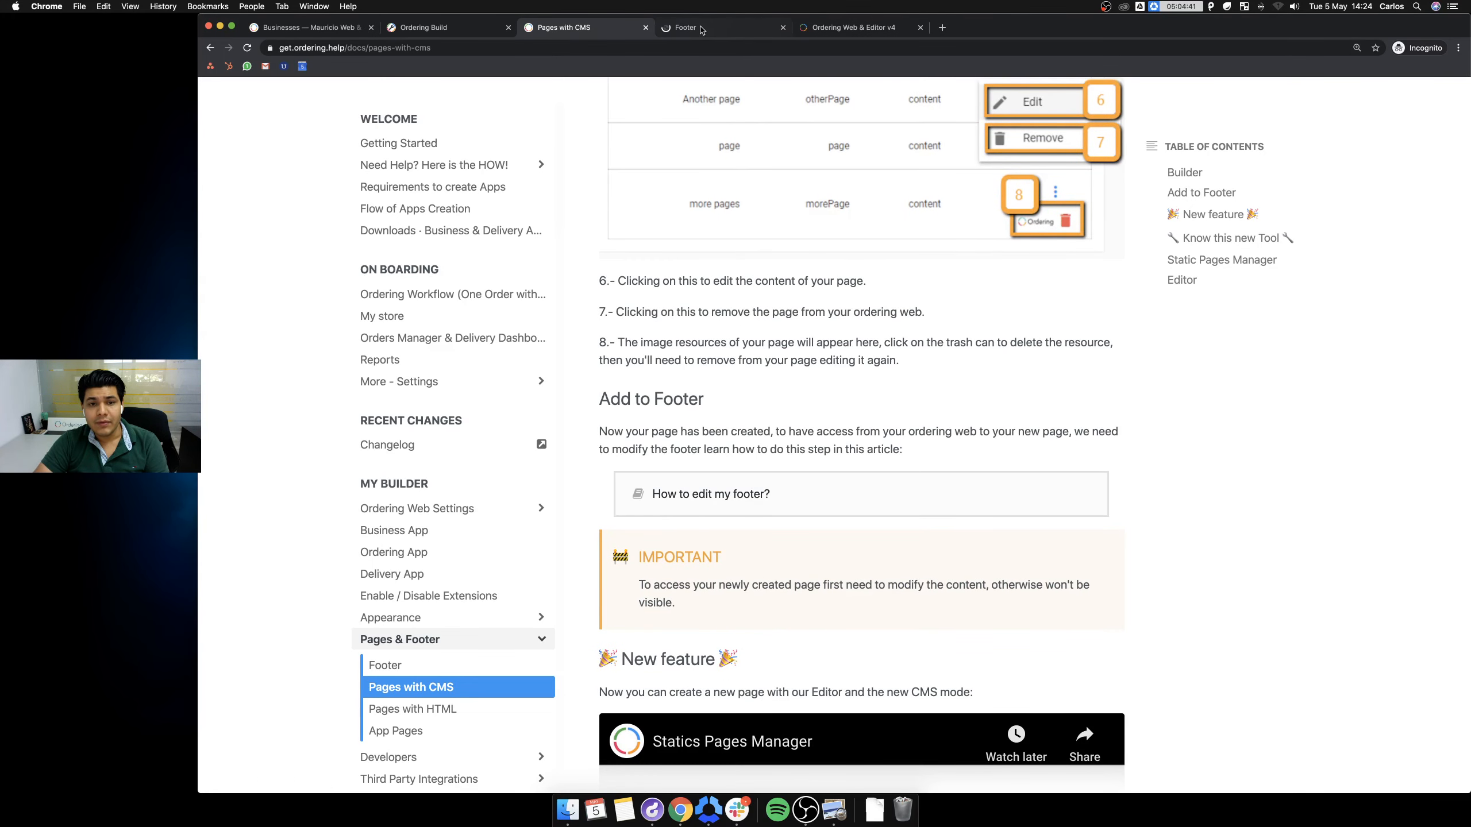
{"action": "left_click", "coordinate": [724, 38]}
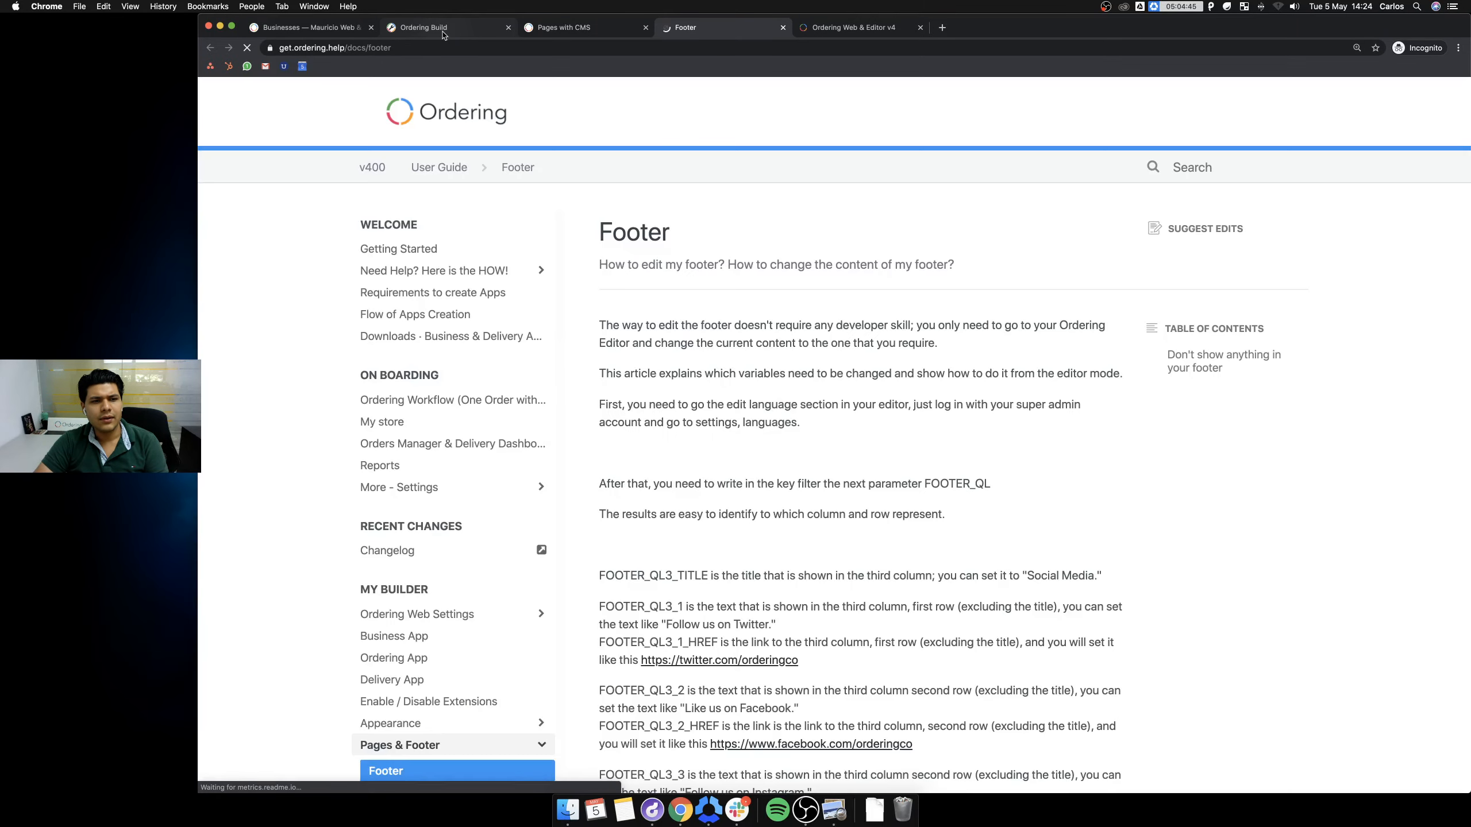
{"action": "scroll", "coordinate": [808, 272], "scroll_direction": "down", "scroll_amount": 3}
{"action": "scroll", "coordinate": [808, 271], "scroll_direction": "down", "scroll_amount": 10}
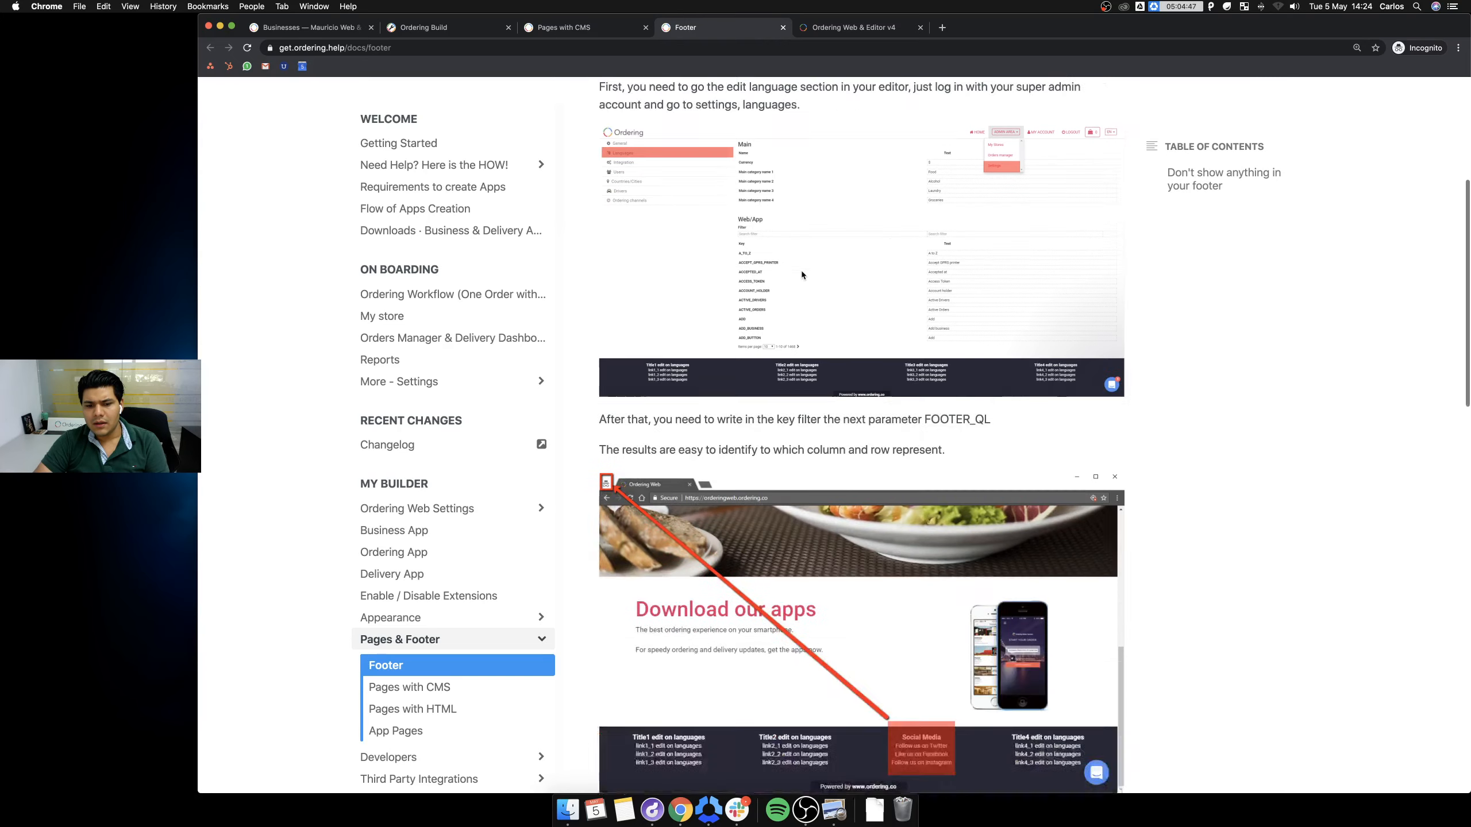
{"action": "scroll", "coordinate": [788, 273], "scroll_direction": "down", "scroll_amount": 6}
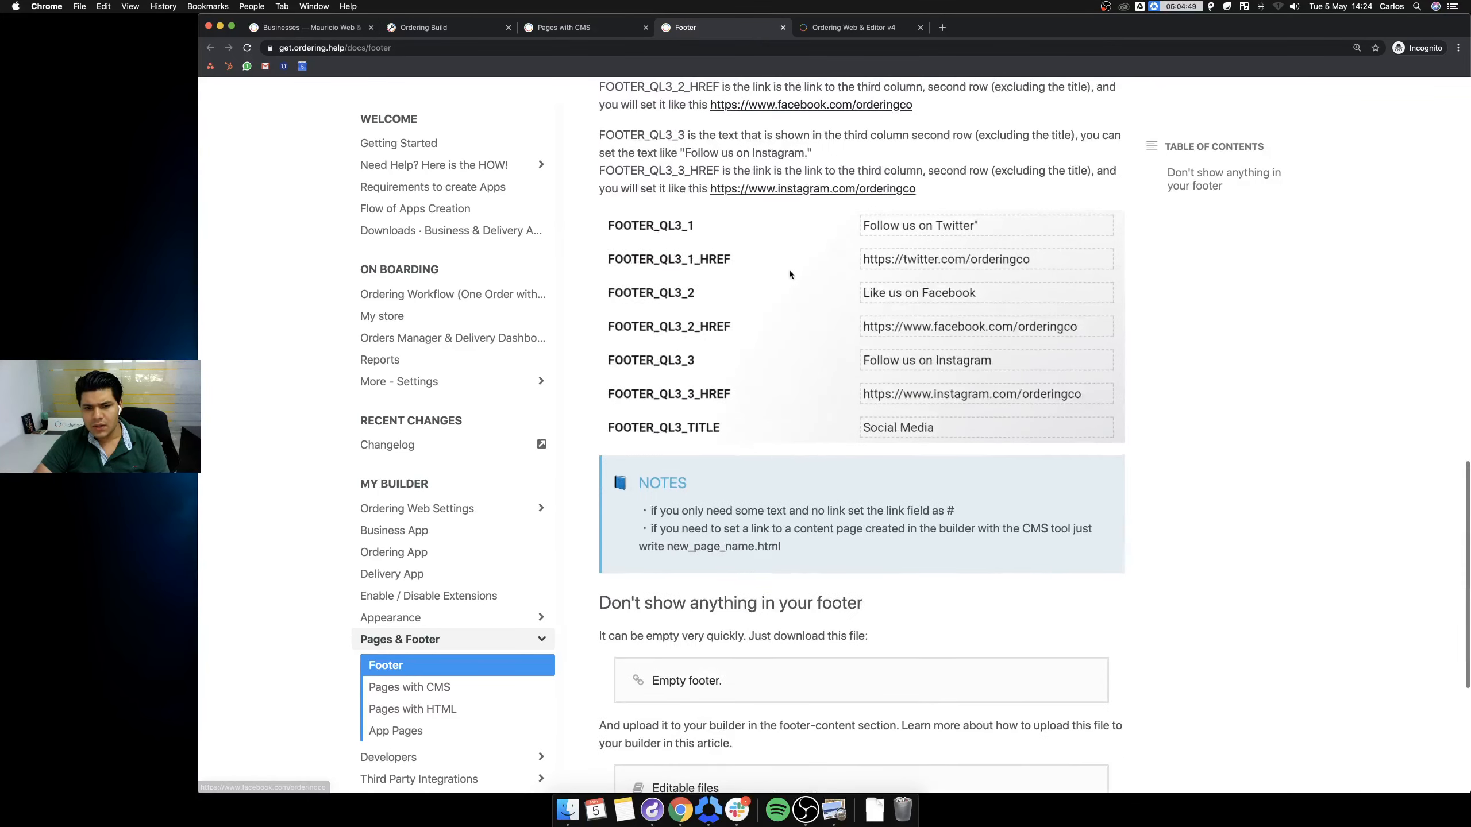
{"action": "scroll", "coordinate": [790, 269], "scroll_direction": "up", "scroll_amount": 5}
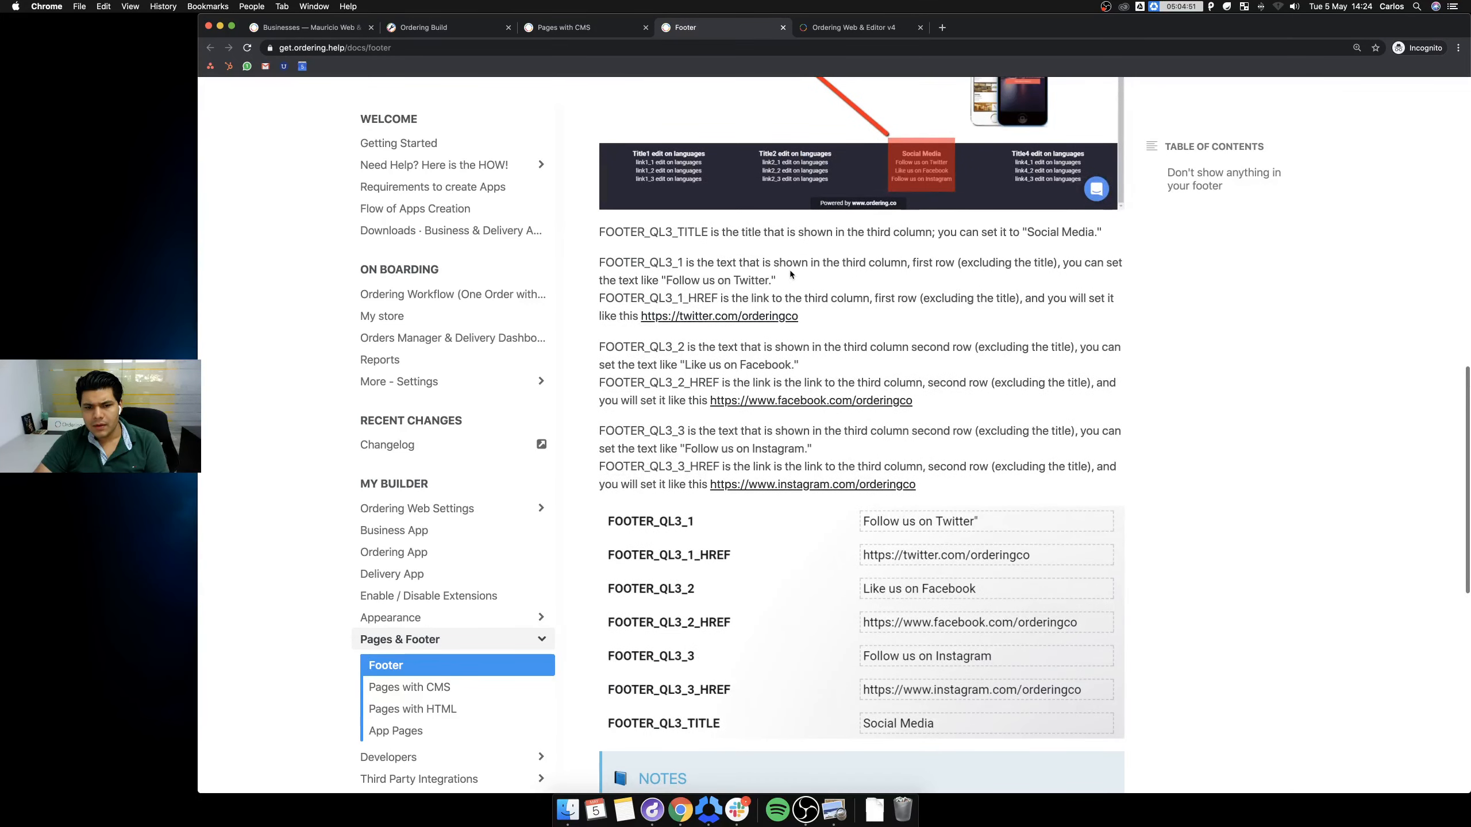
{"action": "scroll", "coordinate": [868, 380], "scroll_direction": "down", "scroll_amount": 3}
{"action": "scroll", "coordinate": [869, 380], "scroll_direction": "down", "scroll_amount": 8}
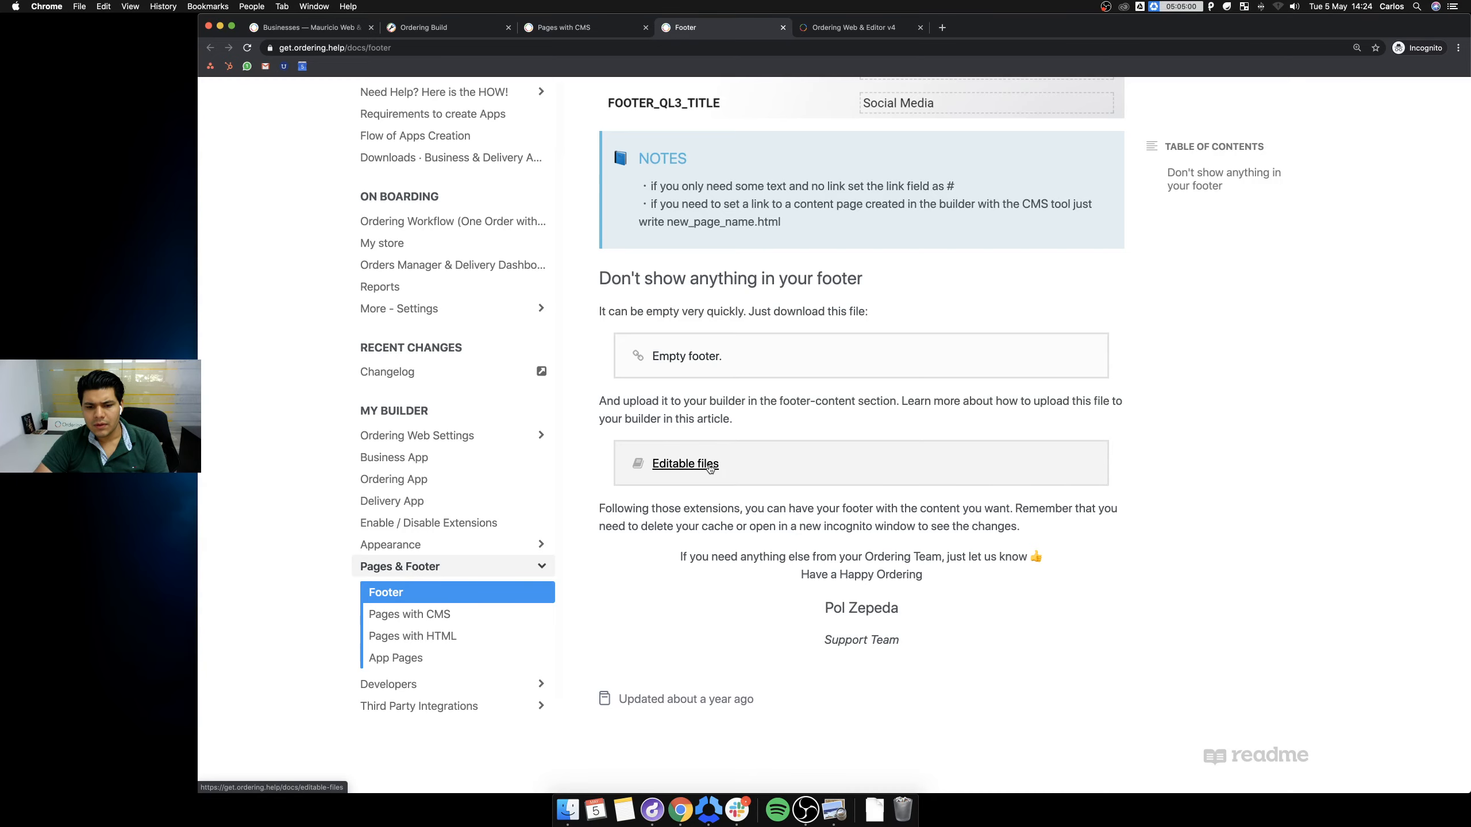
{"action": "scroll", "coordinate": [706, 468], "scroll_direction": "up", "scroll_amount": 10}
{"action": "scroll", "coordinate": [709, 464], "scroll_direction": "up", "scroll_amount": 3}
{"action": "scroll", "coordinate": [709, 464], "scroll_direction": "down", "scroll_amount": 3}
{"action": "scroll", "coordinate": [712, 467], "scroll_direction": "up", "scroll_amount": 1}
{"action": "scroll", "coordinate": [711, 467], "scroll_direction": "down", "scroll_amount": 3}
{"action": "scroll", "coordinate": [711, 468], "scroll_direction": "up", "scroll_amount": 13}
{"action": "scroll", "coordinate": [710, 468], "scroll_direction": "up", "scroll_amount": 1}
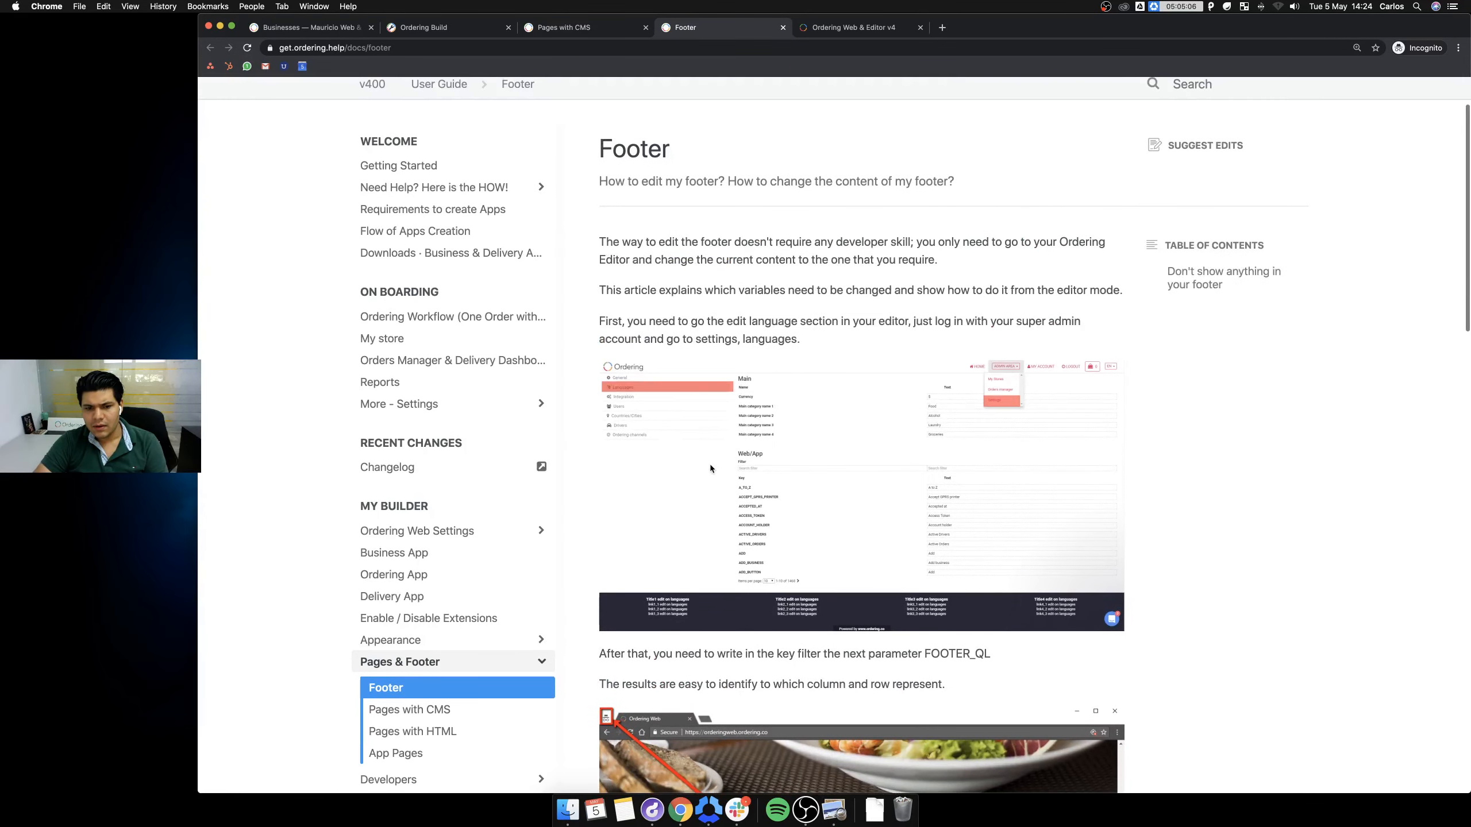
{"action": "scroll", "coordinate": [711, 467], "scroll_direction": "up", "scroll_amount": 2}
Close the LiveChat panel and the recommendation survey on the Ordering Build projects page.
{"action": "left_click", "coordinate": [344, 33]}
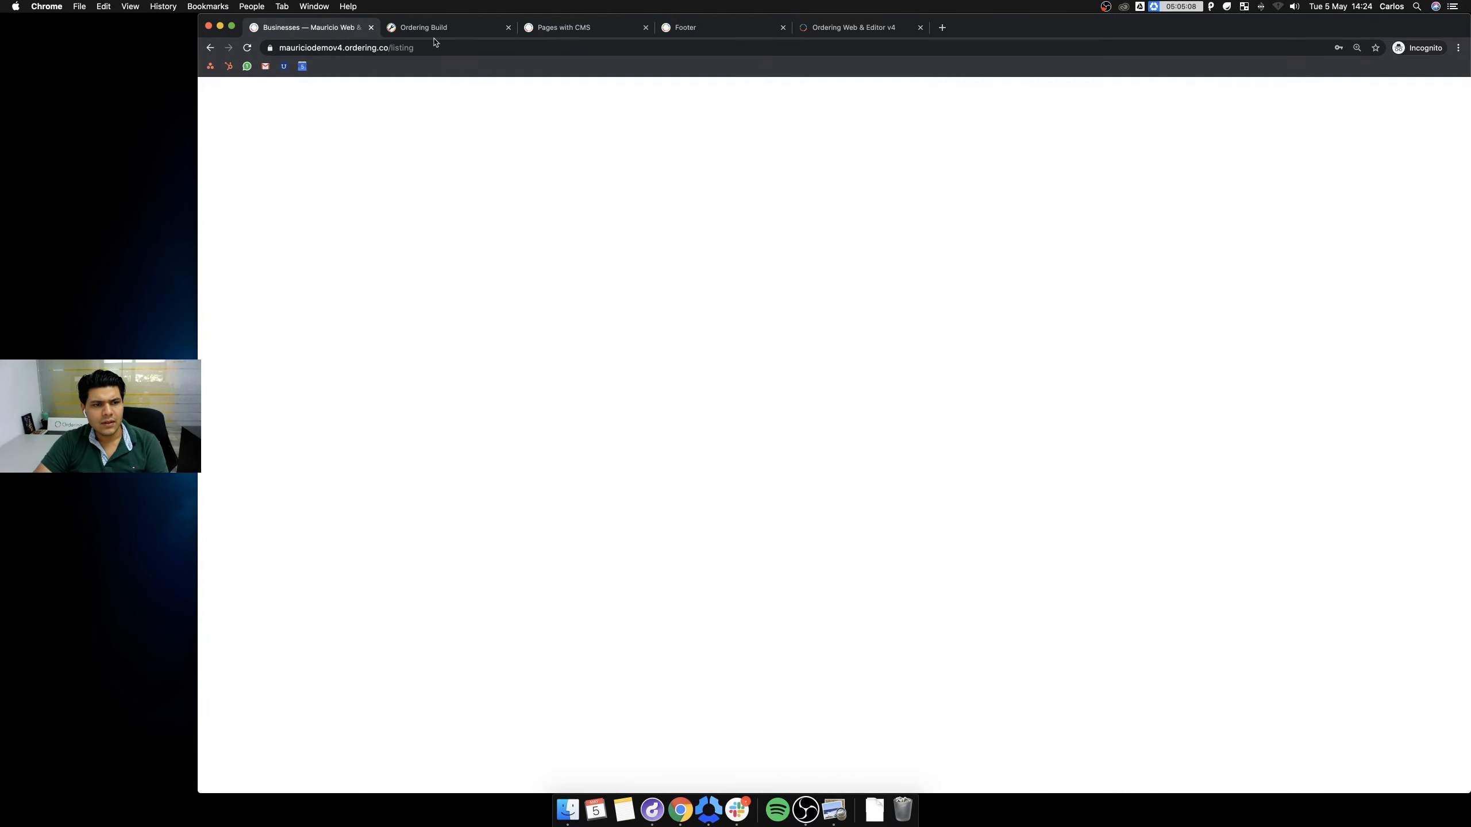
{"action": "left_click", "coordinate": [471, 29]}
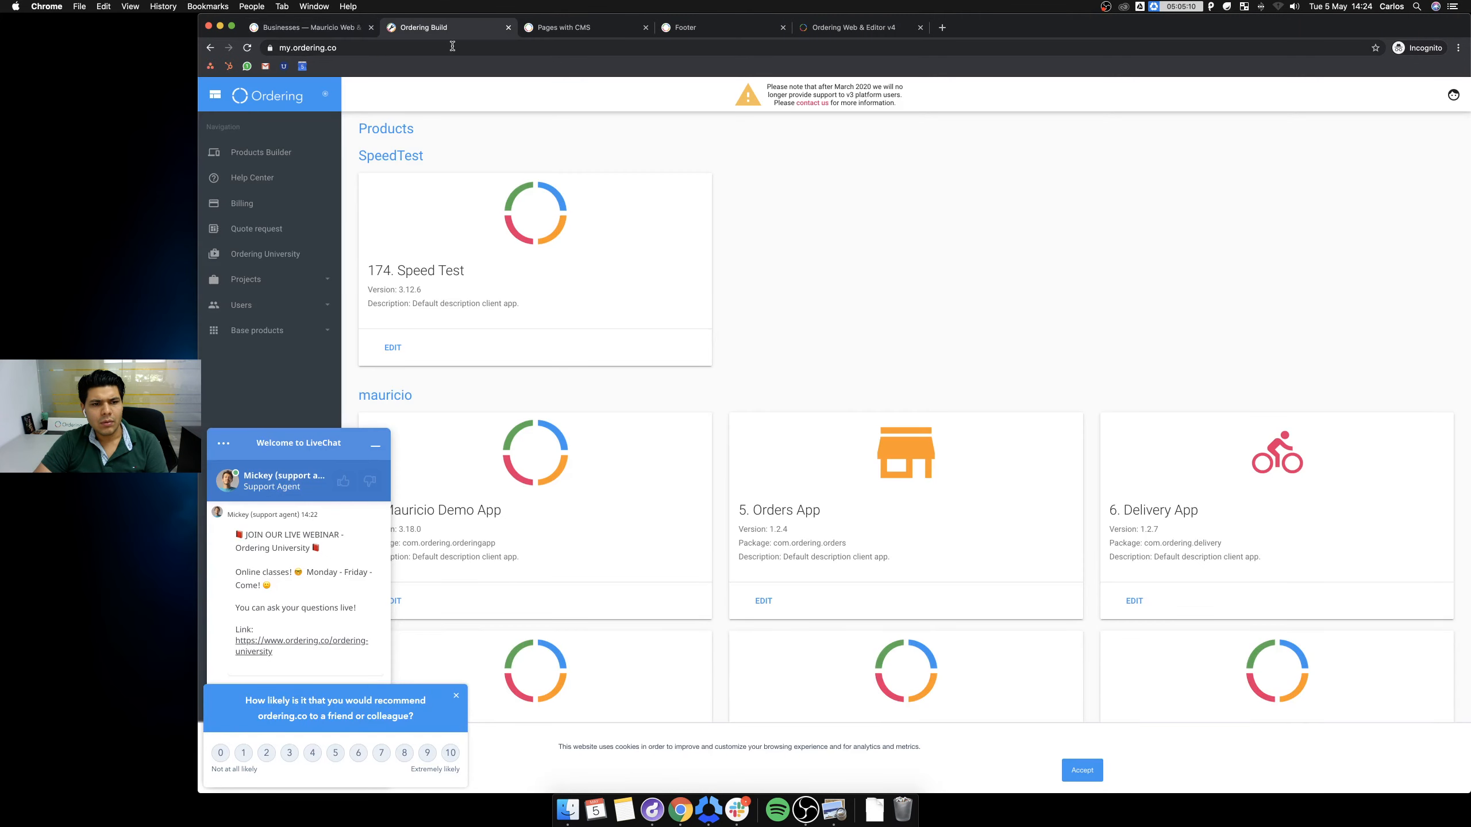
{"action": "left_click", "coordinate": [556, 27]}
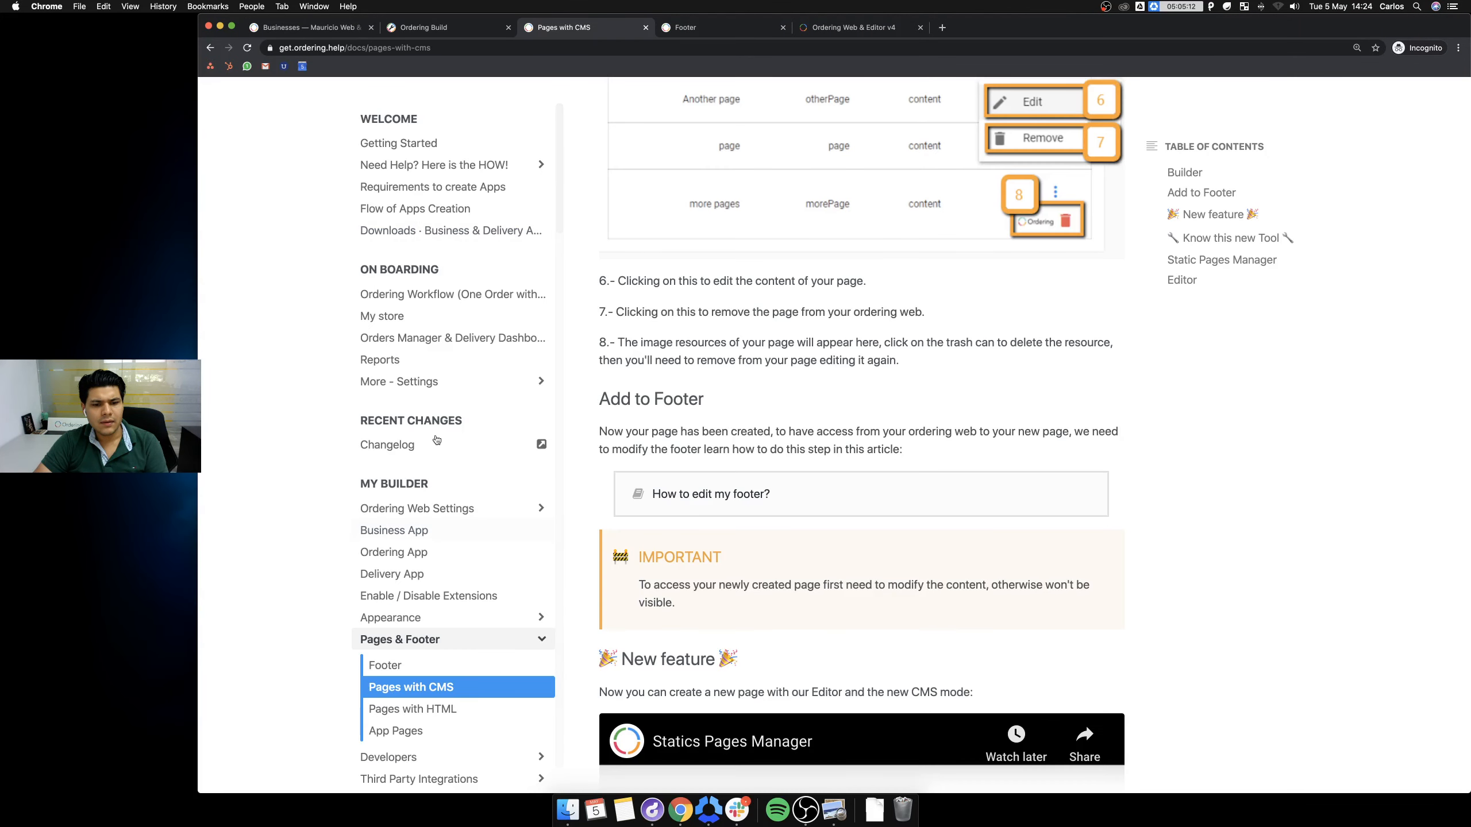
{"action": "left_click", "coordinate": [437, 31]}
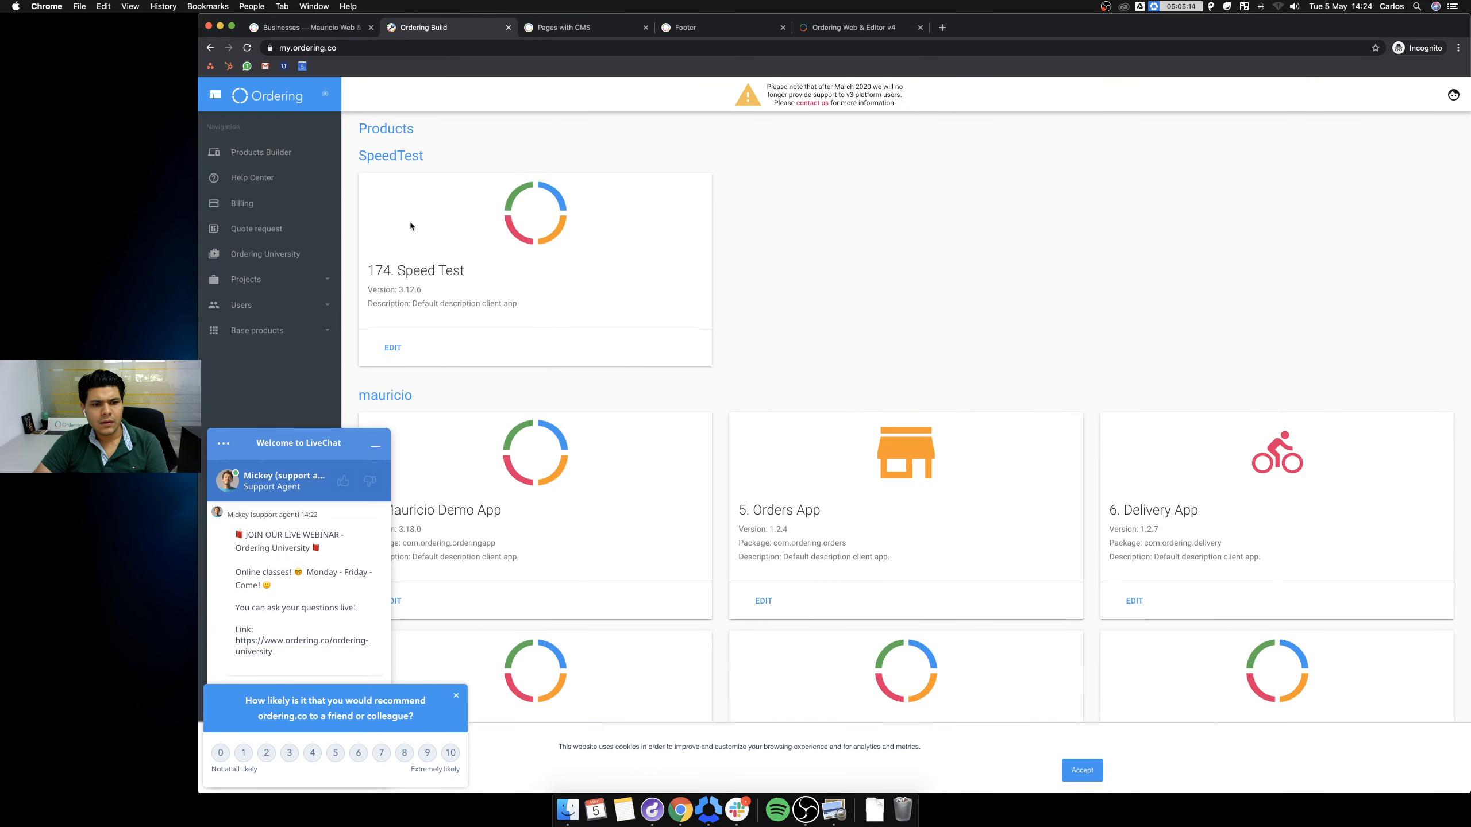
{"action": "left_click", "coordinate": [375, 445]}
{"action": "left_click", "coordinate": [455, 696]}
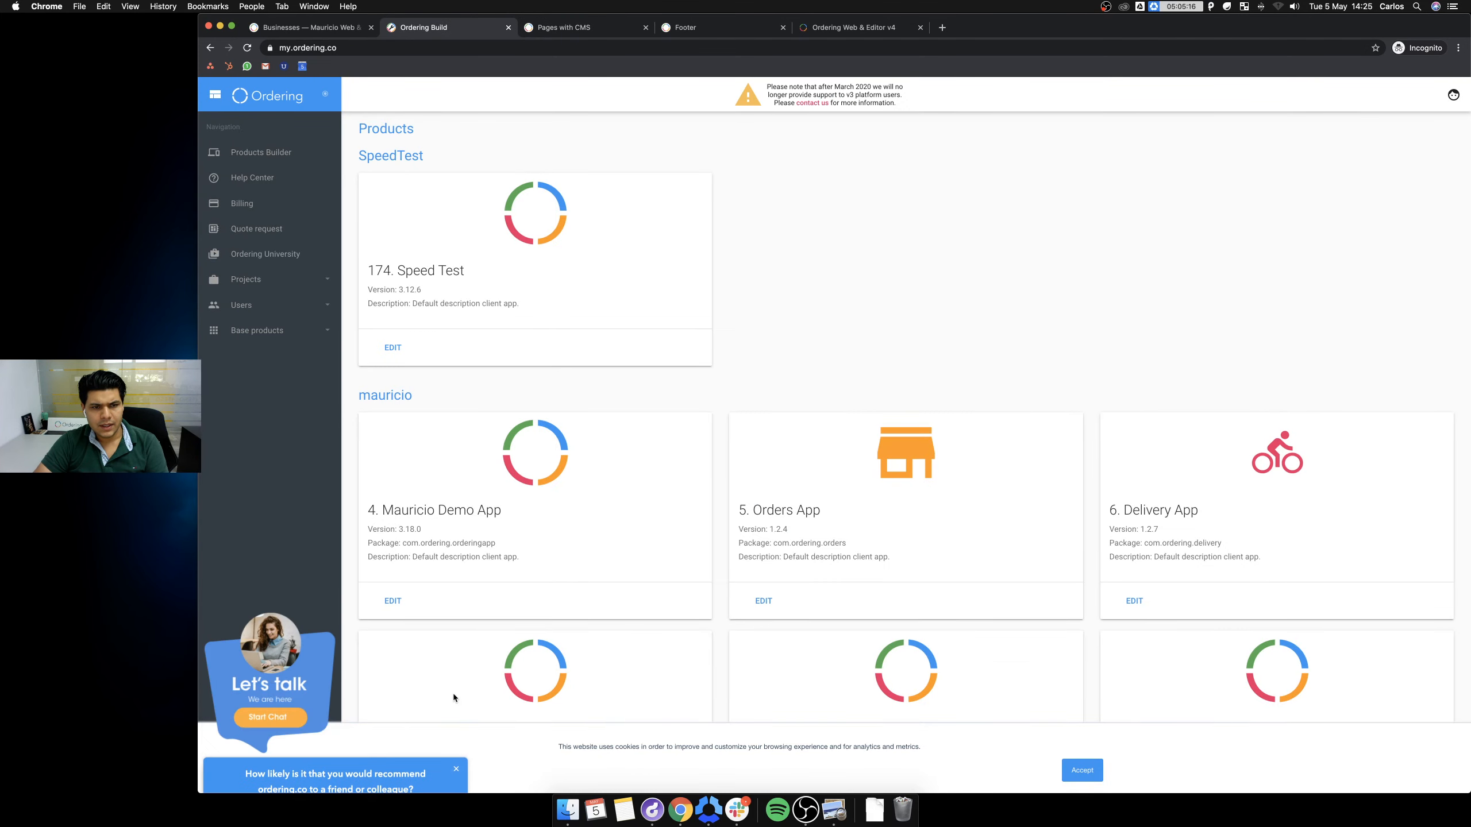
Open the d.pr example screen recording linked from the Pages with CMS article.
{"action": "left_click", "coordinate": [578, 32]}
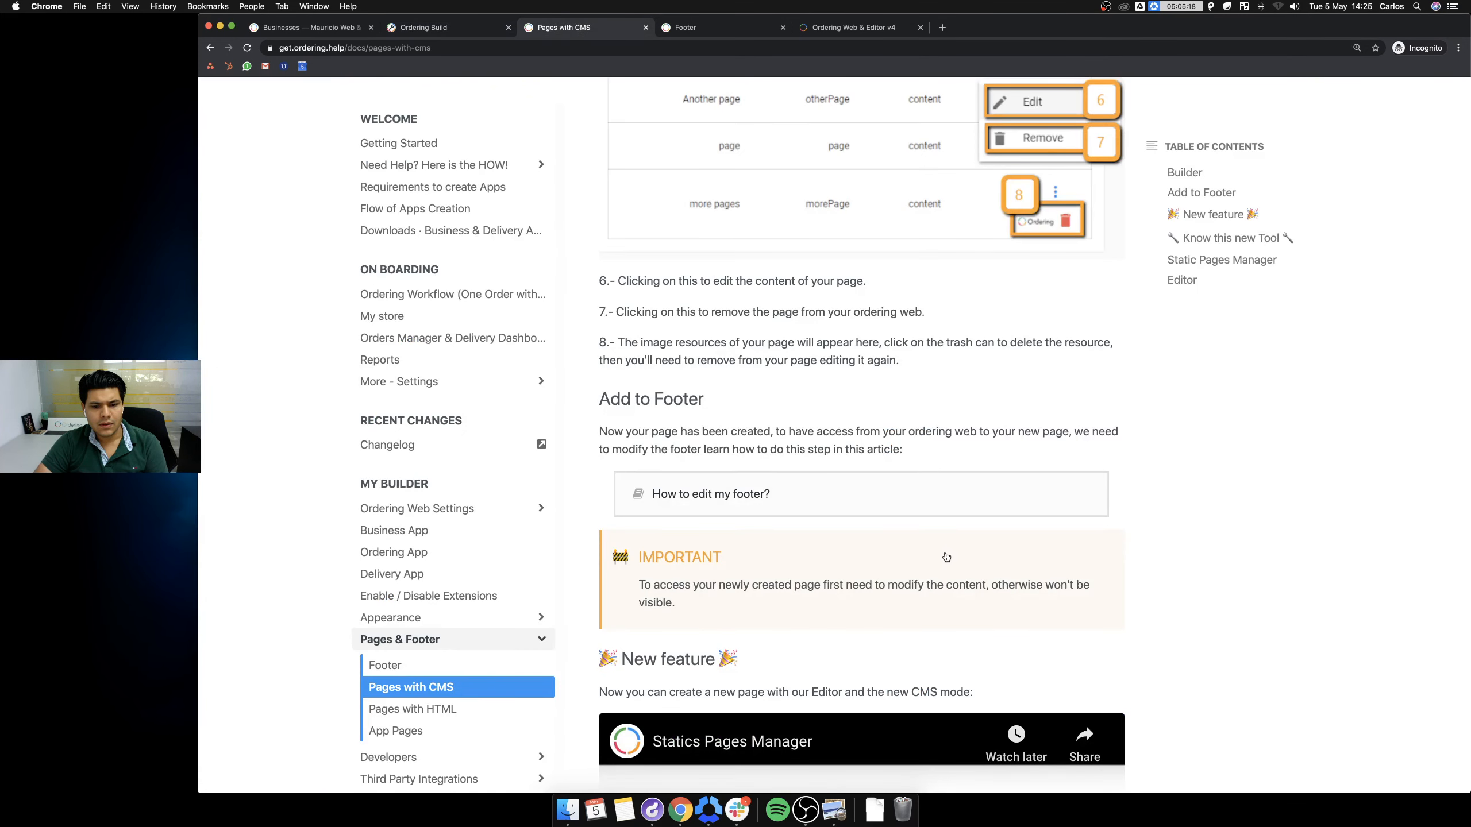
{"action": "scroll", "coordinate": [860, 515], "scroll_direction": "down", "scroll_amount": 12}
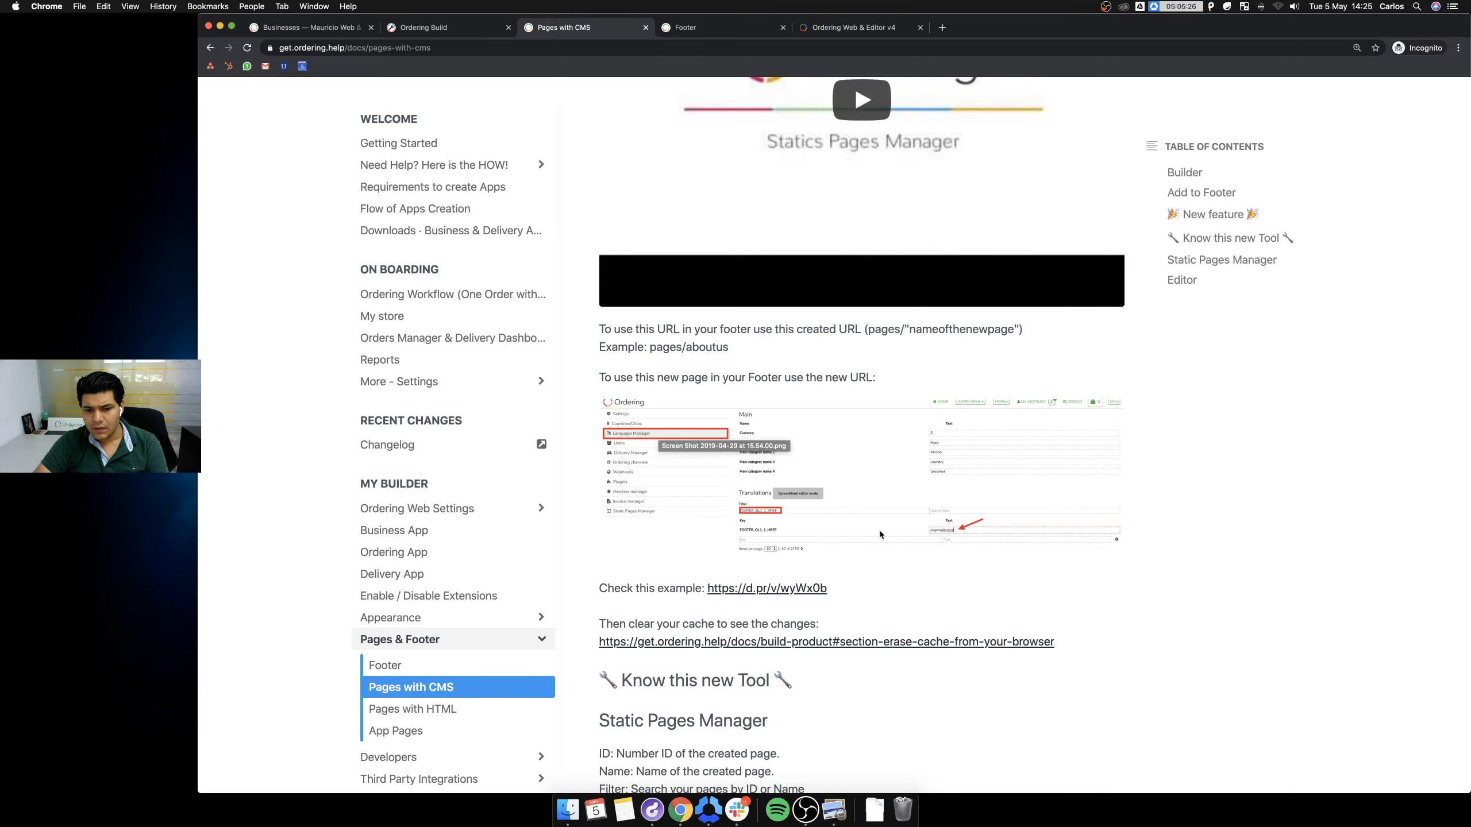
{"action": "scroll", "coordinate": [790, 526], "scroll_direction": "down", "scroll_amount": 3}
{"action": "left_click", "coordinate": [798, 412]}
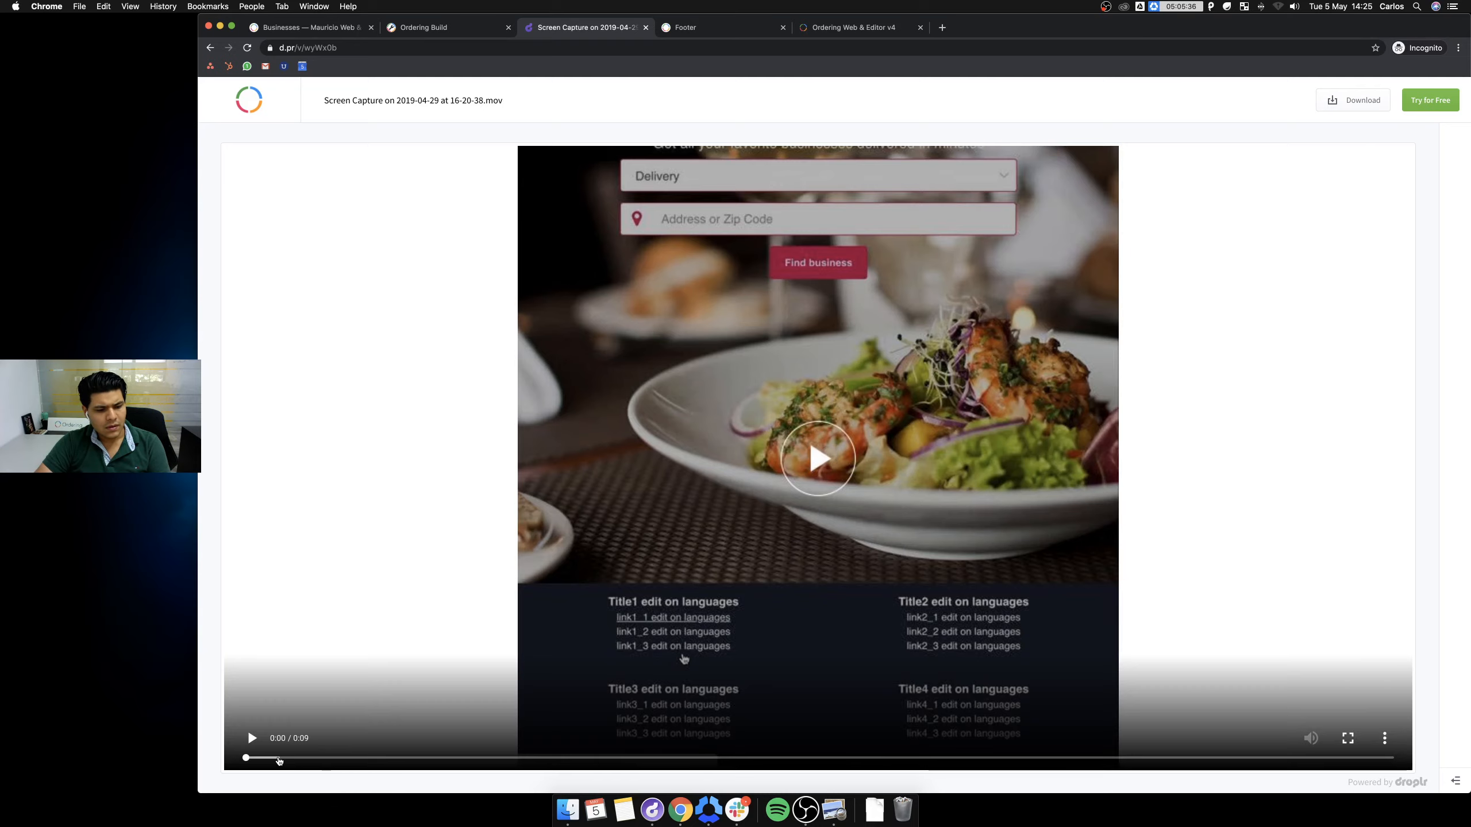
Play the 9-second Droplr footer clip, close it, and scroll Ordering Build to mauriciodemov4.
{"action": "left_click", "coordinate": [251, 739]}
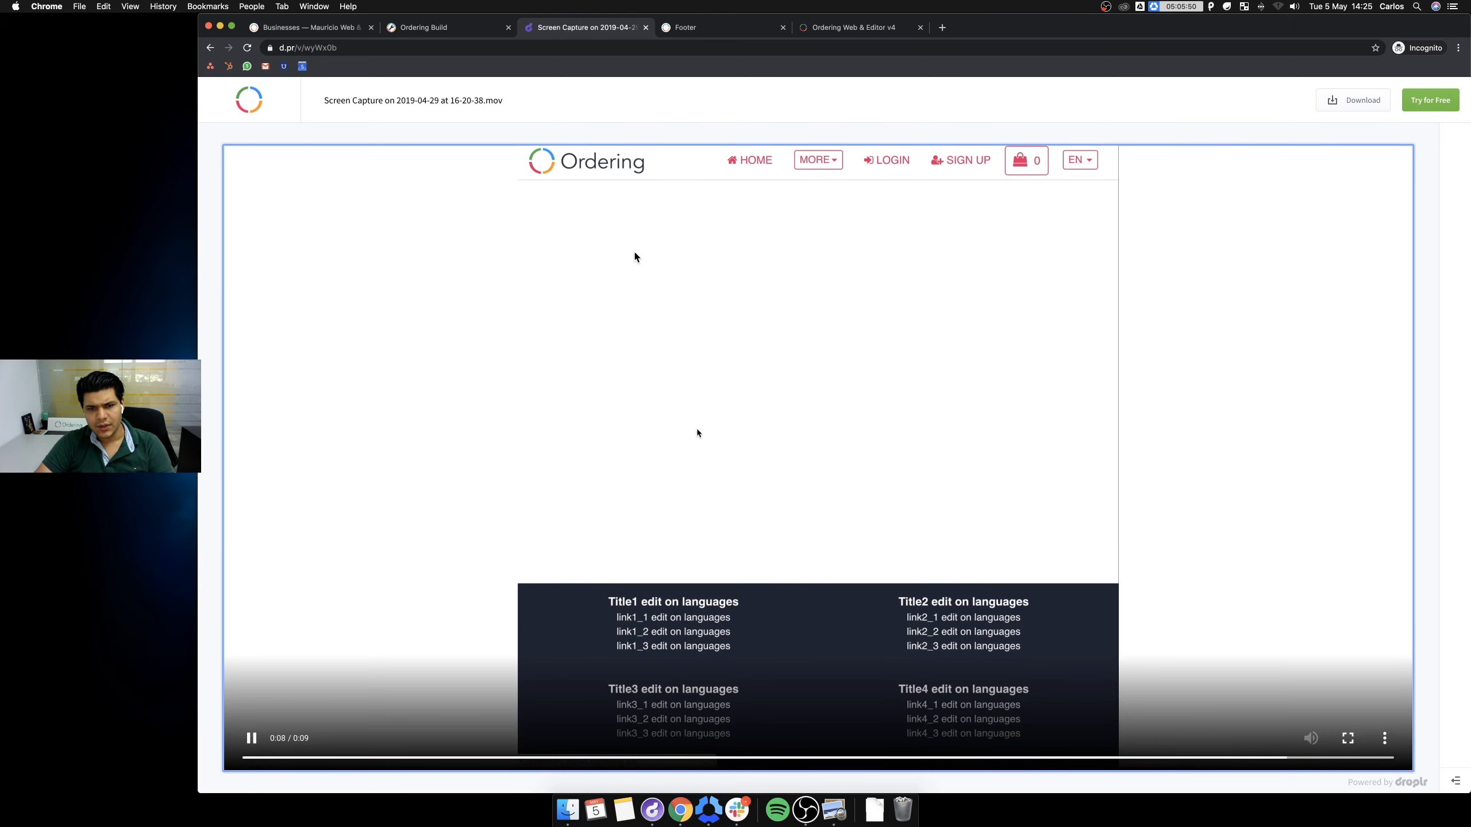
{"action": "key", "text": "super+w"}
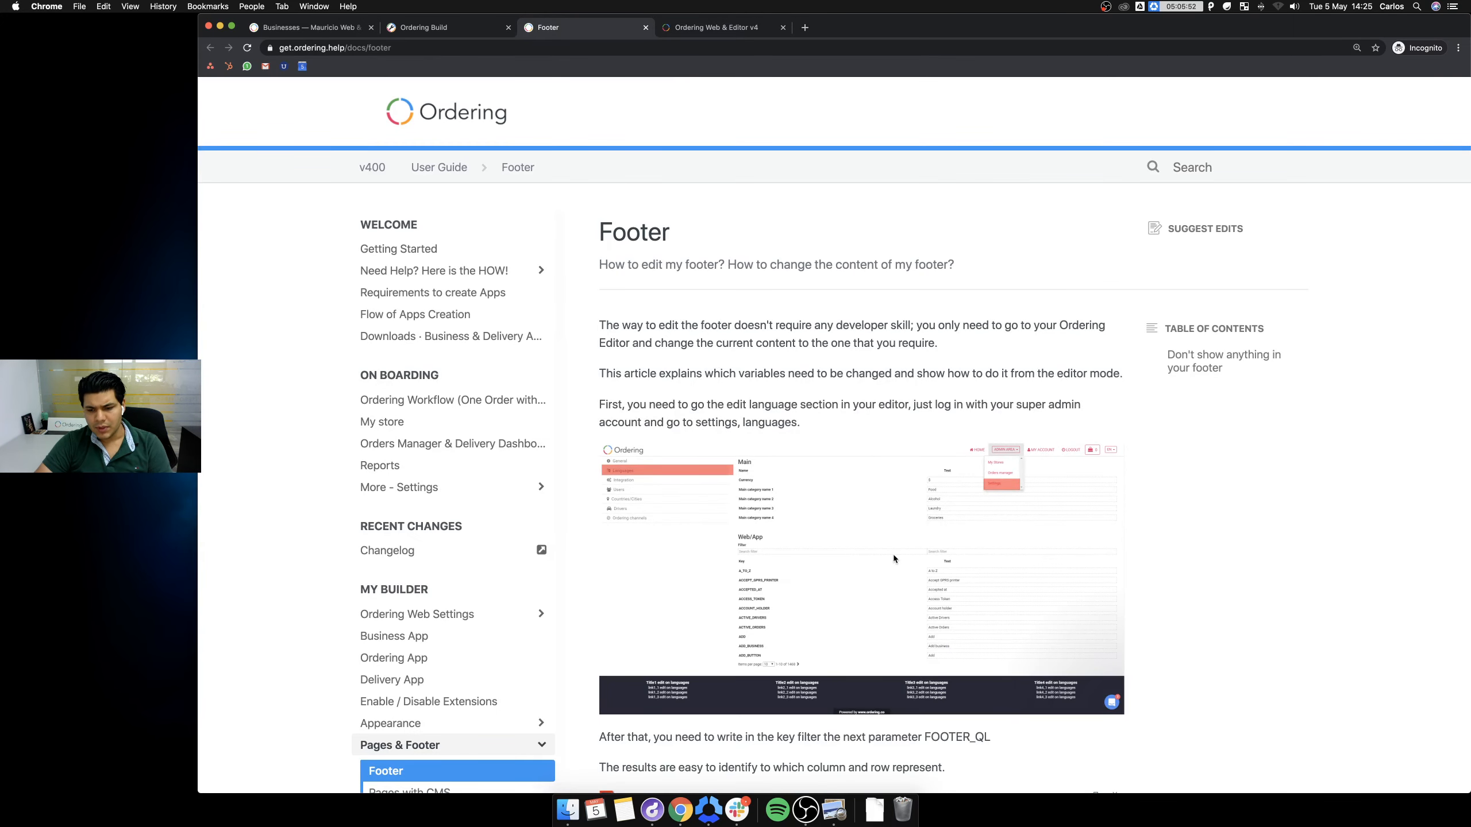
{"action": "scroll", "coordinate": [893, 554], "scroll_direction": "down", "scroll_amount": 7}
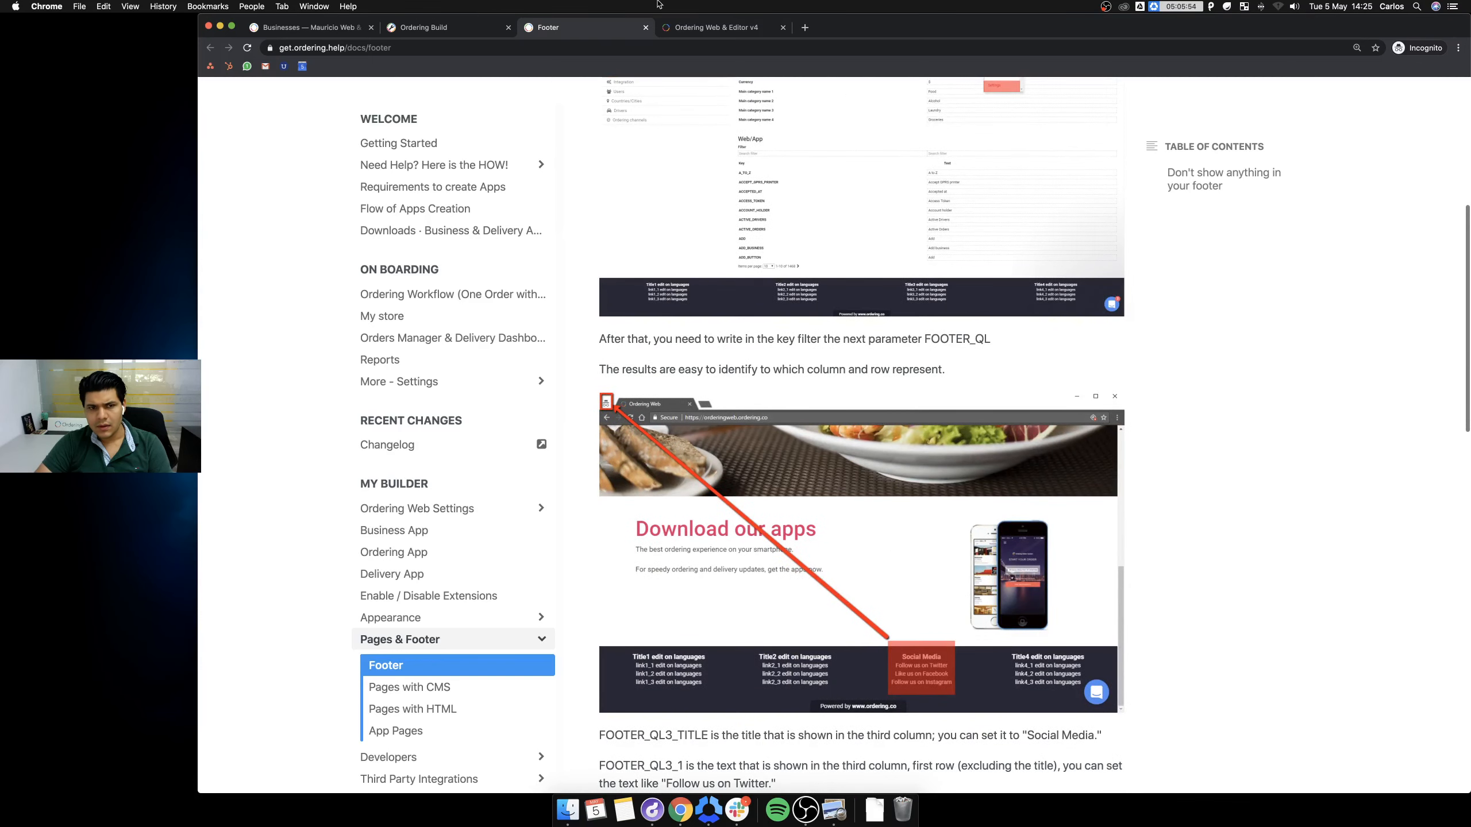
{"action": "left_click", "coordinate": [423, 27]}
{"action": "scroll", "coordinate": [426, 482], "scroll_direction": "down", "scroll_amount": 5}
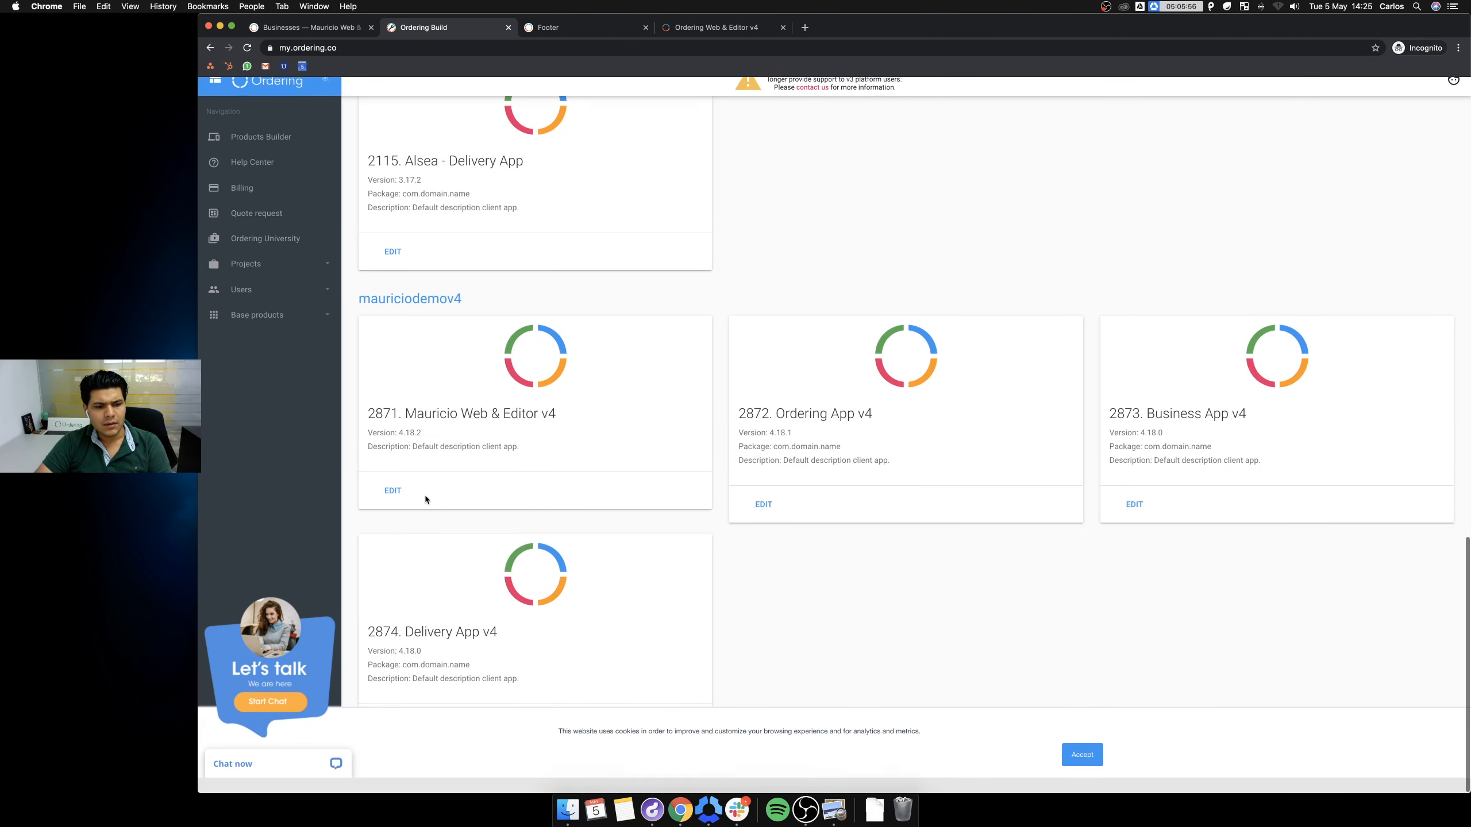
Open the Mauricio Web & Editor v4 app's Developers > Pages list, accepting the cookie notice.
{"action": "left_click", "coordinate": [394, 505]}
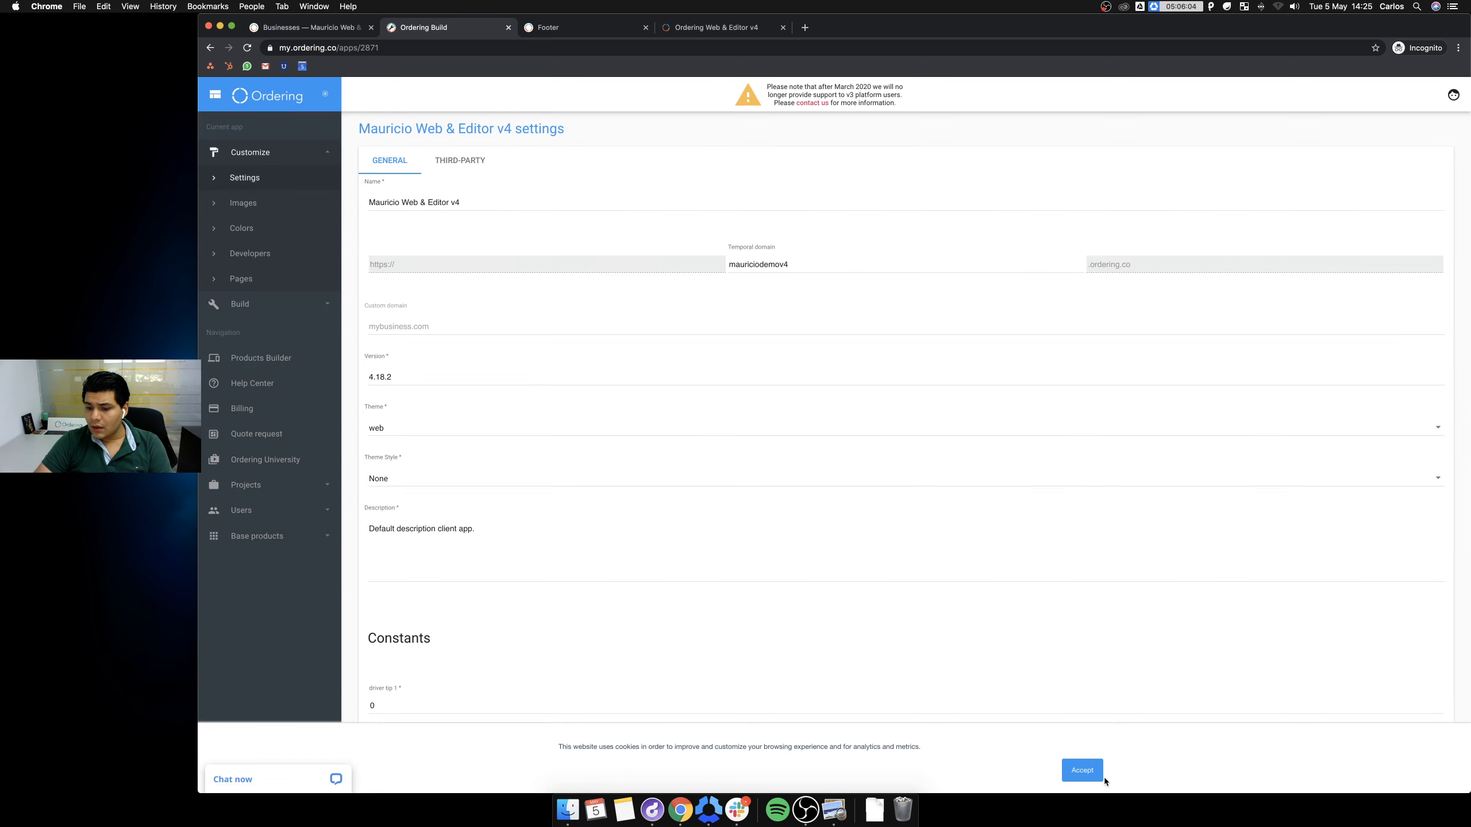
{"action": "left_click", "coordinate": [1081, 772]}
{"action": "left_click", "coordinate": [240, 265]}
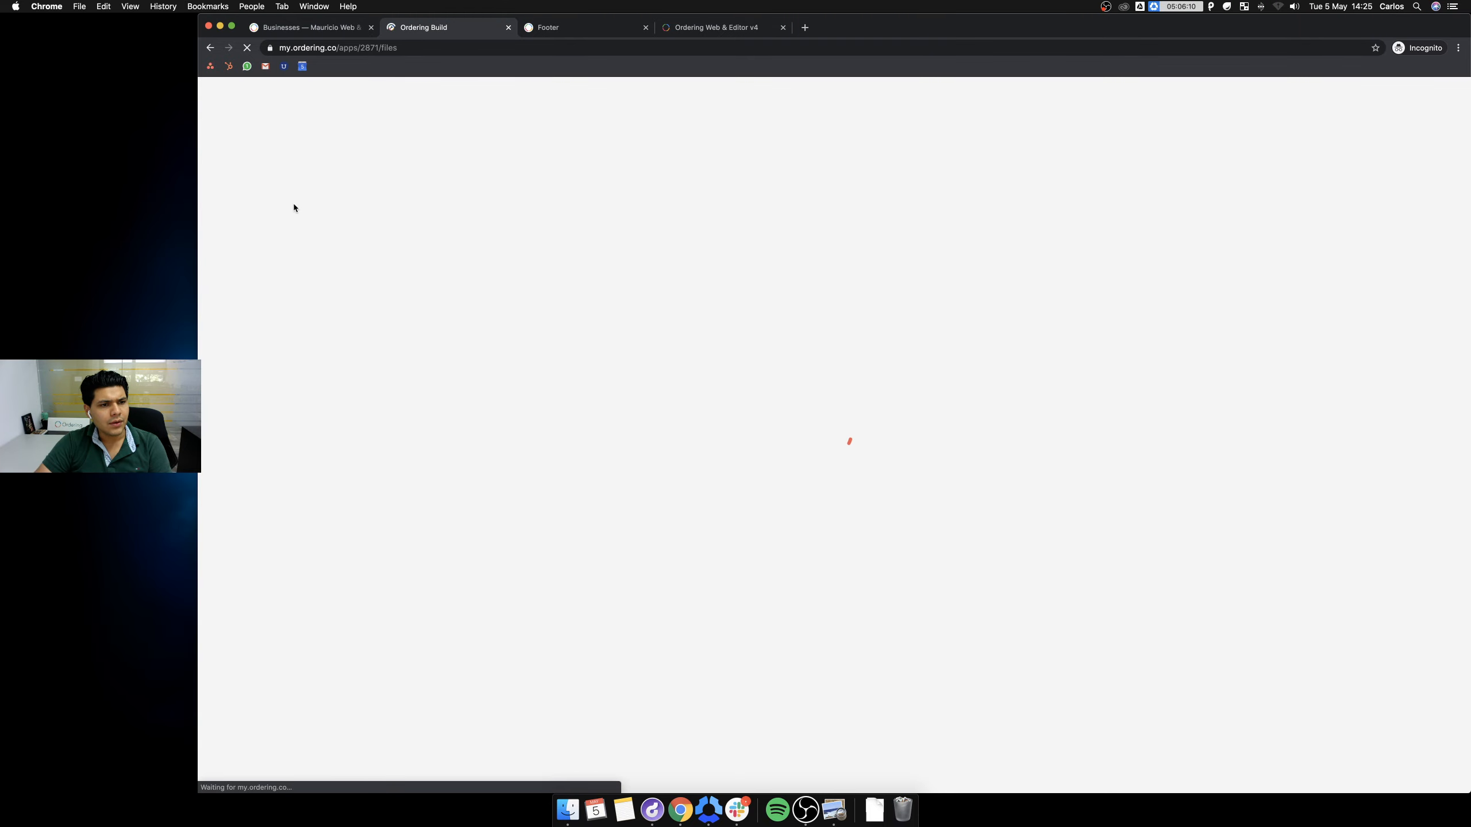
{"action": "left_click", "coordinate": [240, 279]}
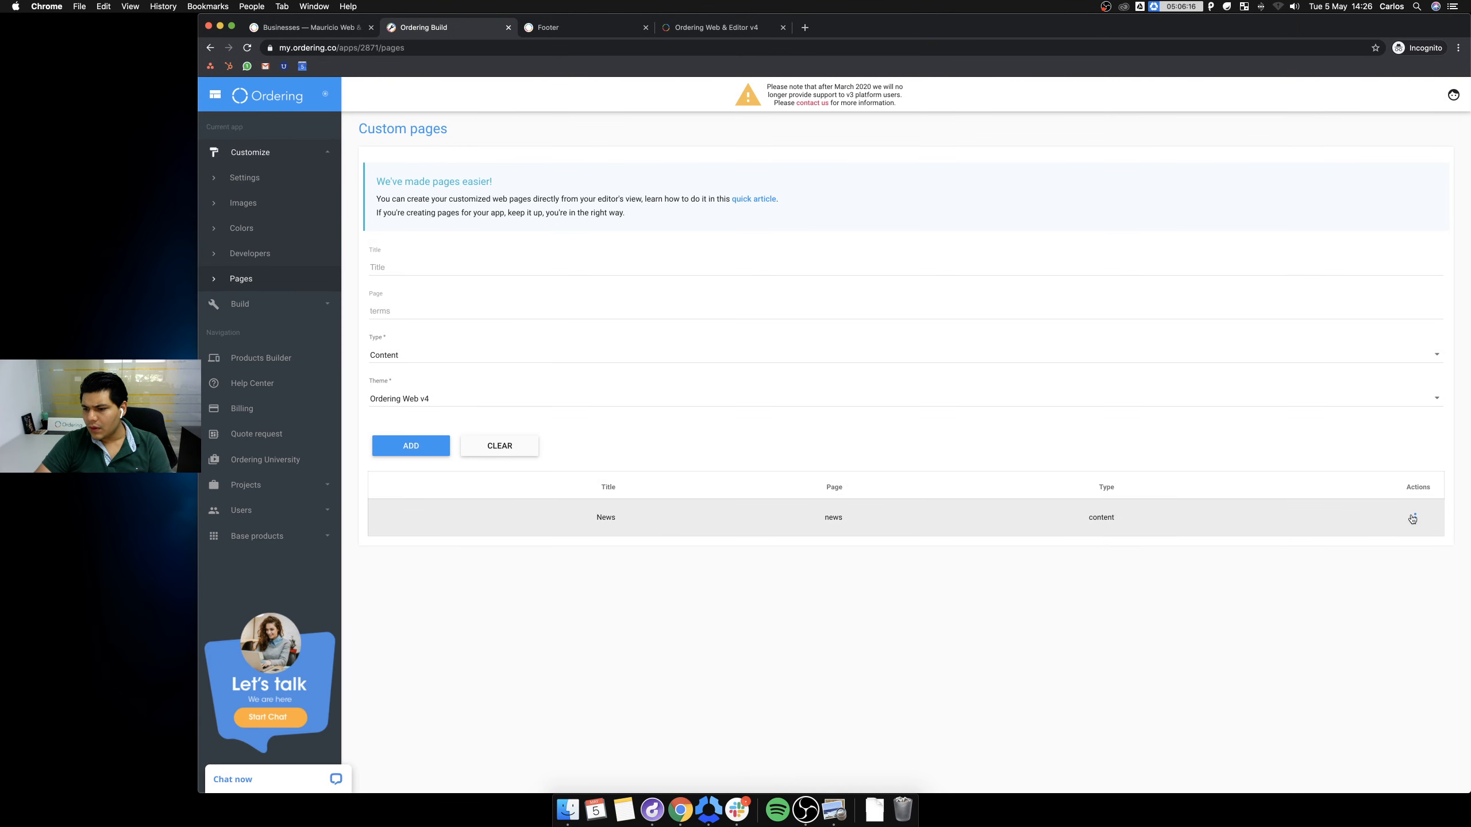
Check the News page's actions menu, then switch to the live Ordering Web tab.
{"action": "left_click", "coordinate": [1413, 518]}
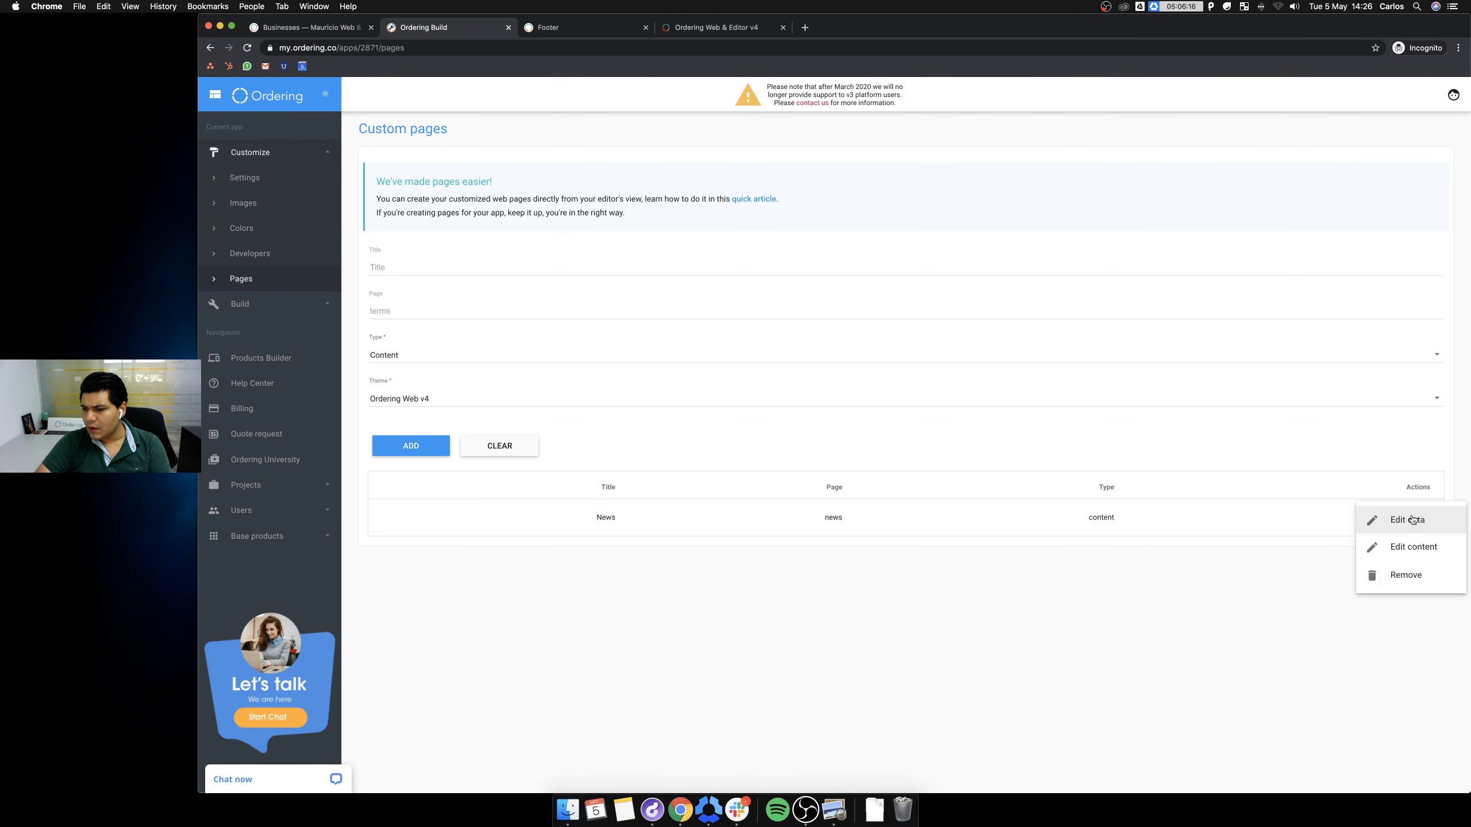
{"action": "left_click", "coordinate": [930, 549]}
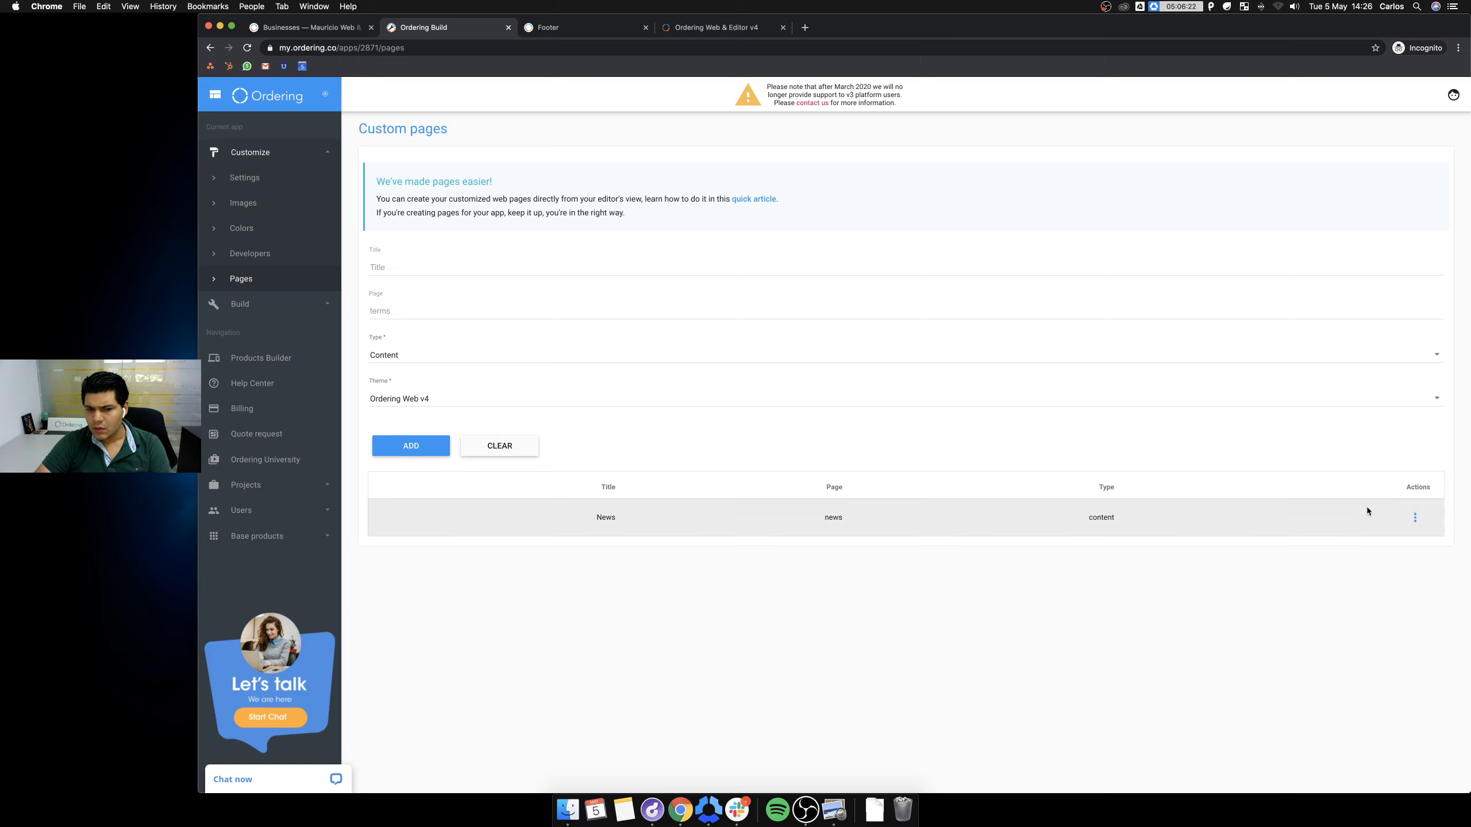
{"action": "left_click", "coordinate": [593, 30]}
{"action": "left_click", "coordinate": [744, 29]}
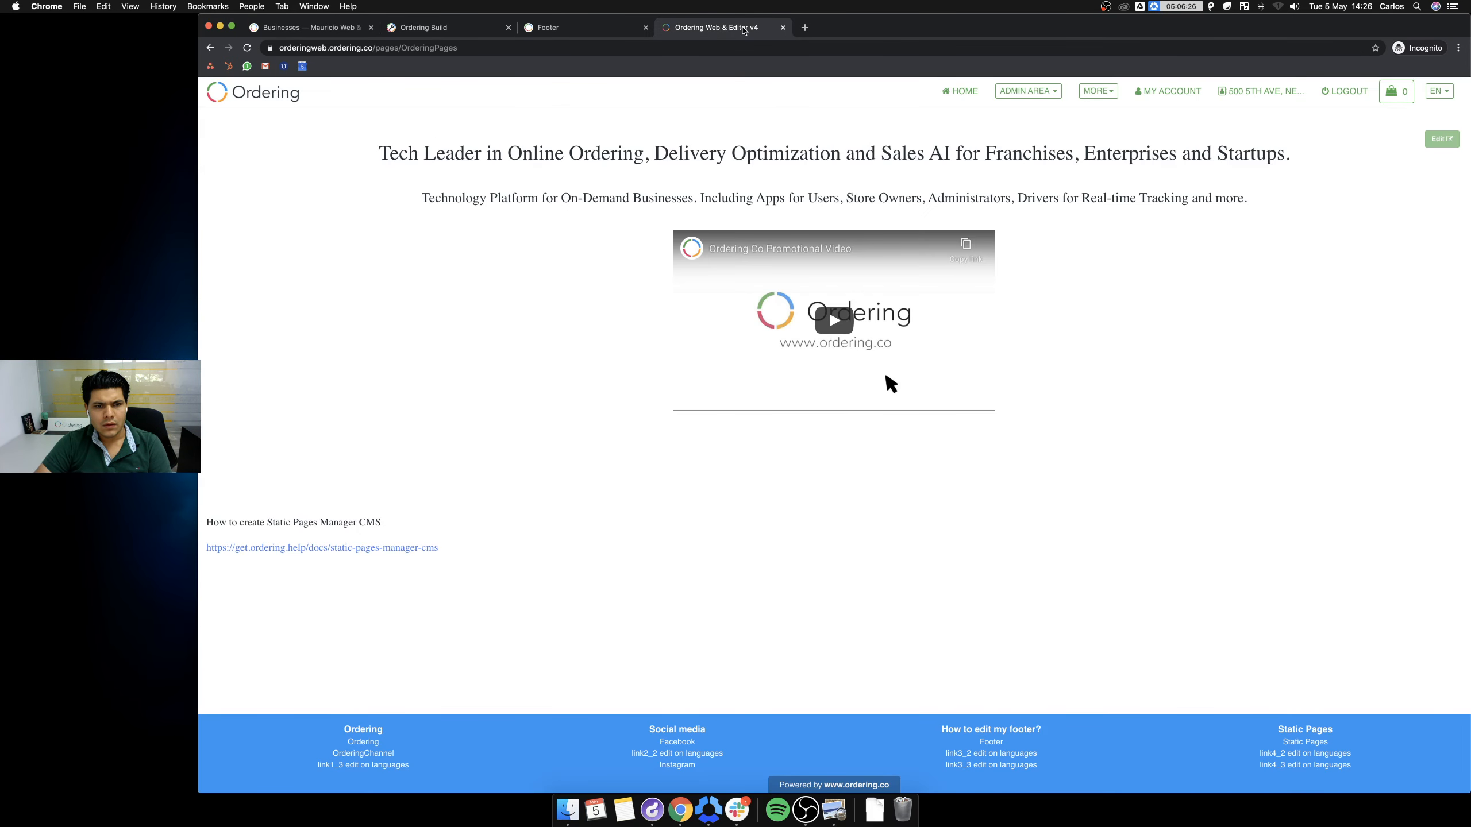
Load mauriciodemov4.ordering.co/pages/news, which lands on a 404 Page not found.
{"action": "left_click", "coordinate": [402, 48]}
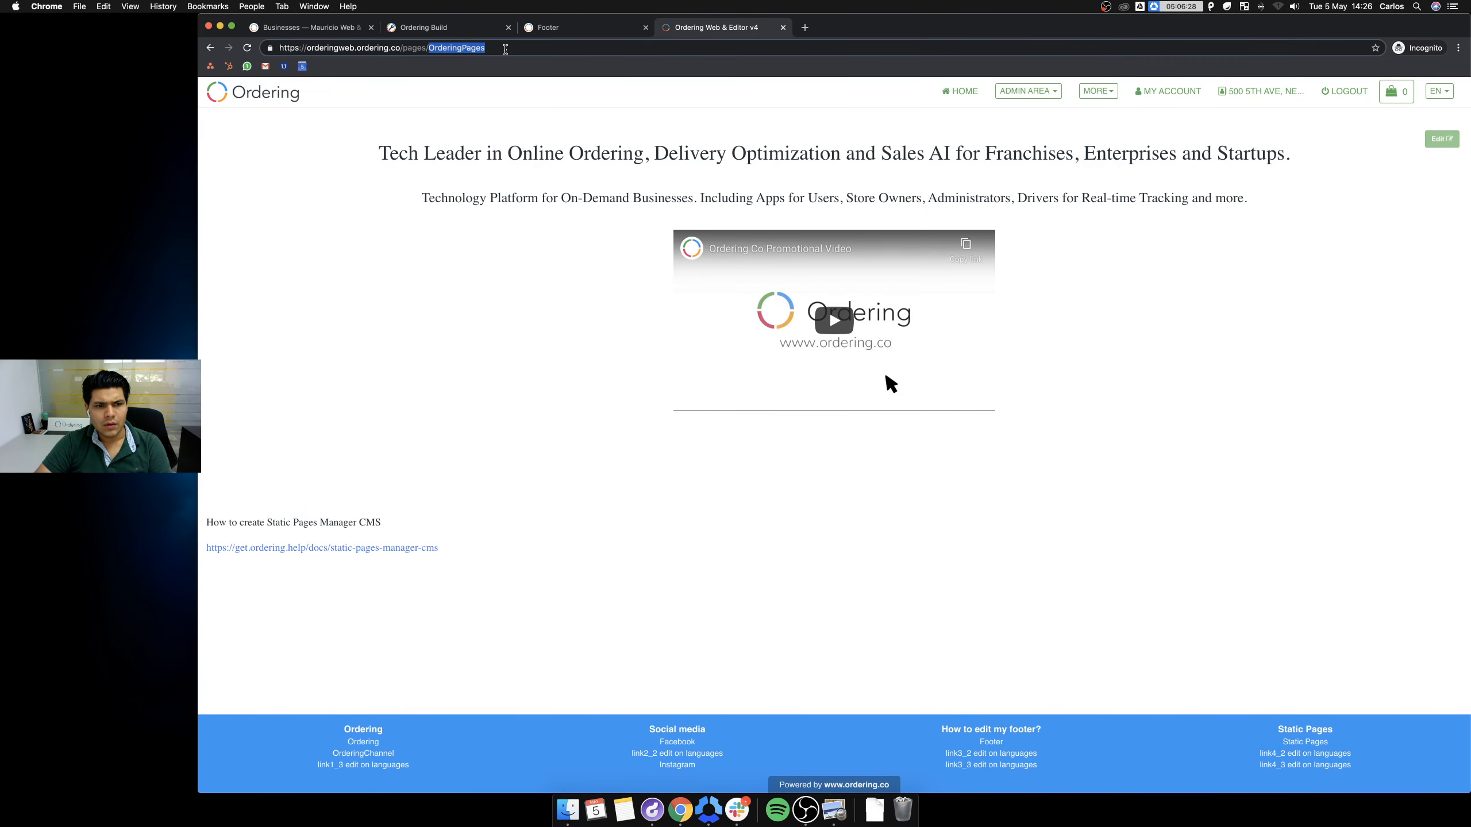
{"action": "type", "text": "mauricio"}
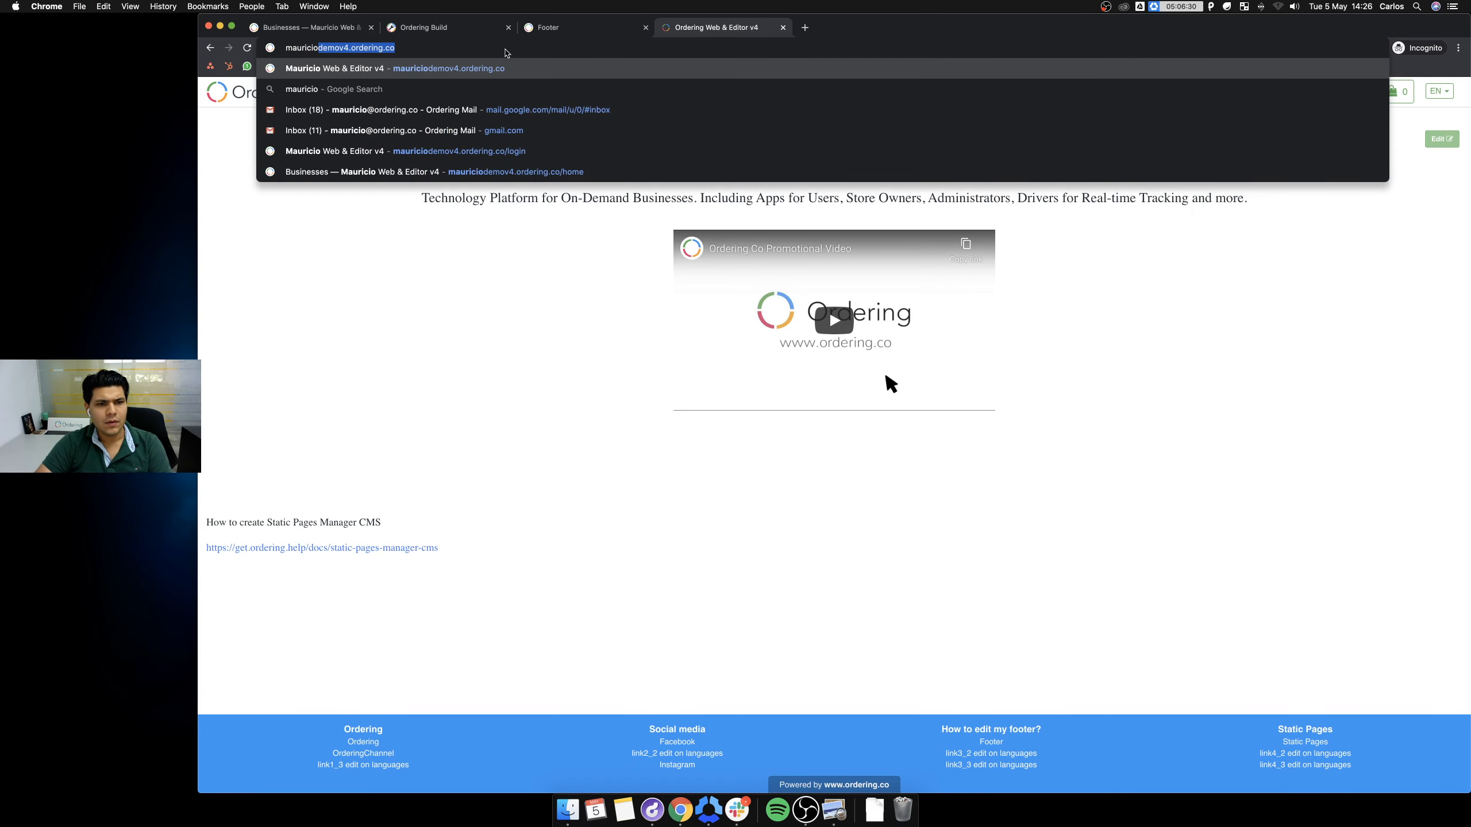
{"action": "key", "text": "Right"}
{"action": "type", "text": "/pages/news"}
{"action": "key", "text": "Return"}
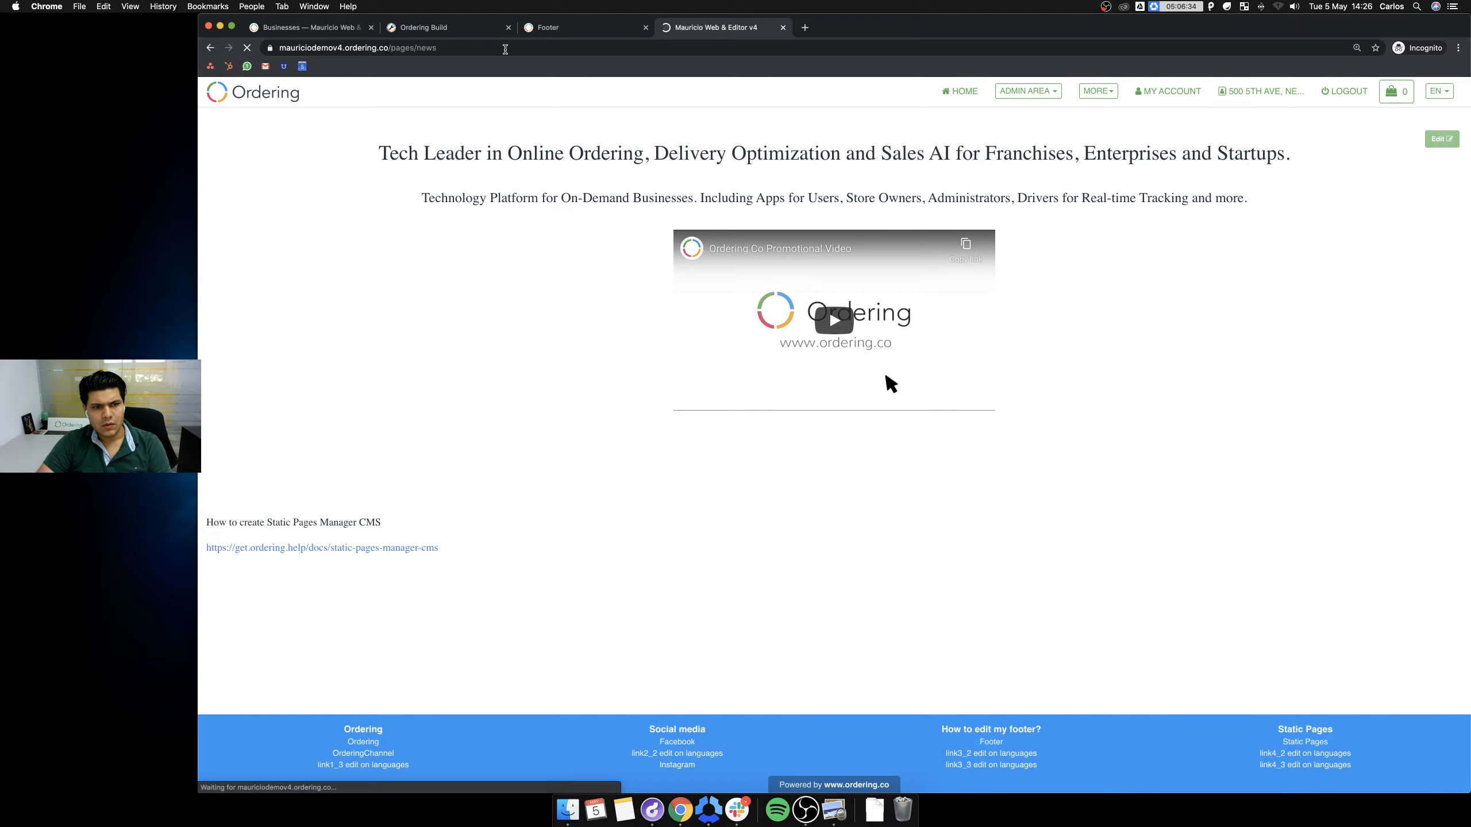
{"action": "left_click", "coordinate": [505, 50]}
{"action": "left_click", "coordinate": [488, 46]}
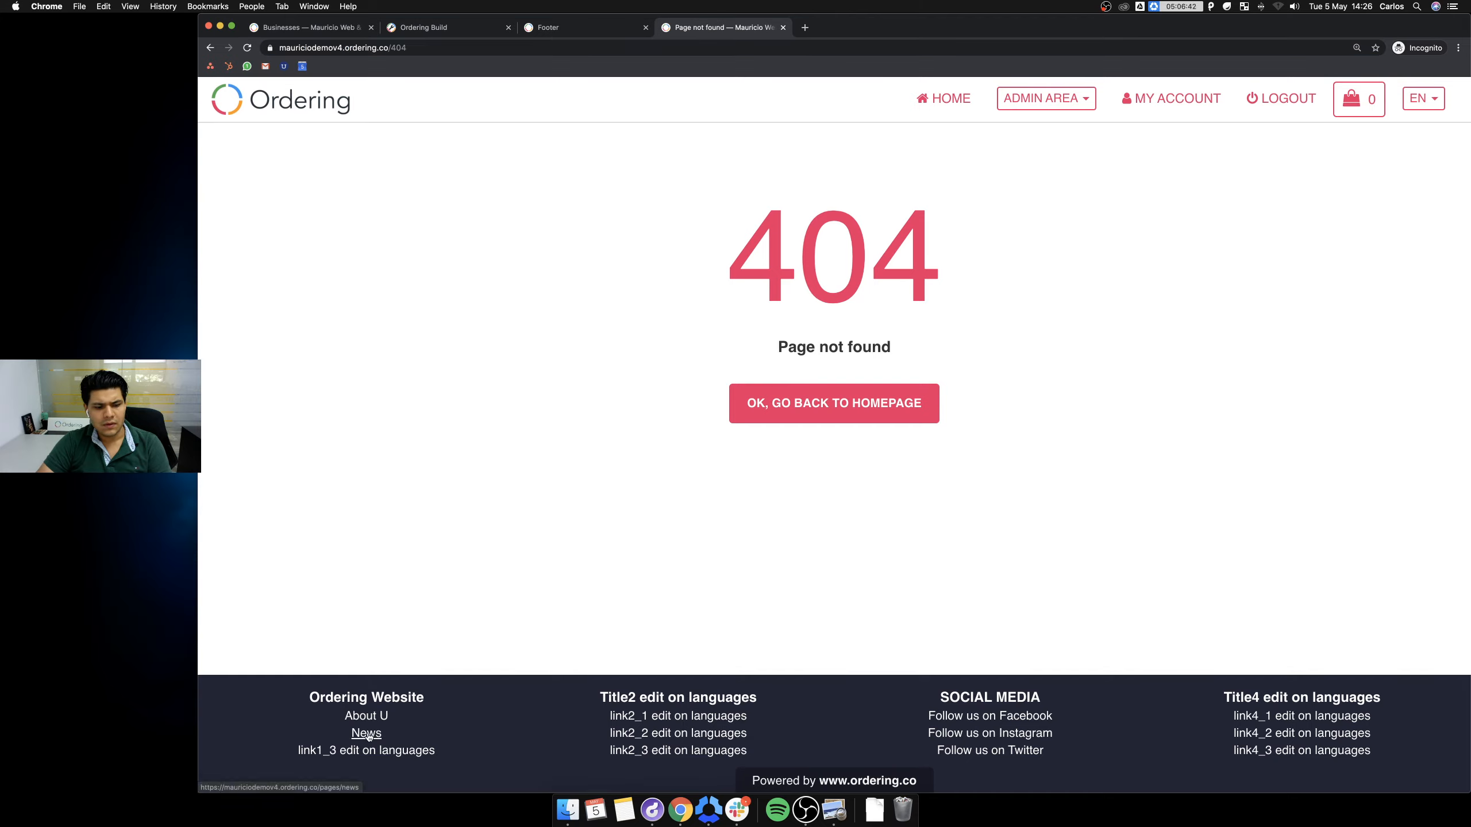
Replace 404 in the address with pages and load the site's /pages address.
{"action": "left_click", "coordinate": [435, 48]}
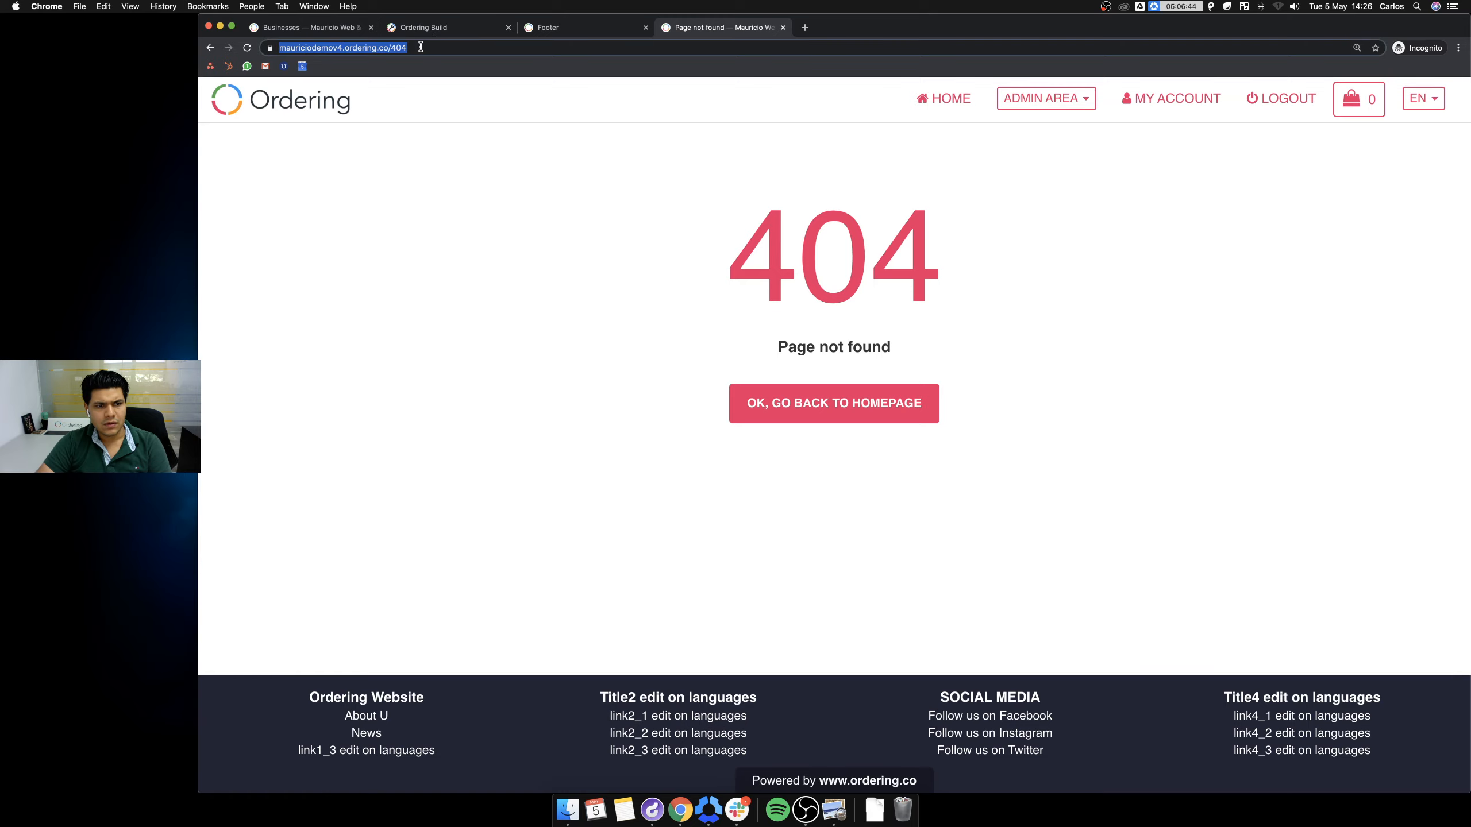
{"action": "key", "text": "Return"}
{"action": "left_click", "coordinate": [422, 47]}
{"action": "left_click", "coordinate": [438, 48]}
{"action": "key", "text": "BackSpace"}
{"action": "key", "text": "BackSpace"}
{"action": "key", "text": "BackSpace"}
{"action": "type", "text": "pages"}
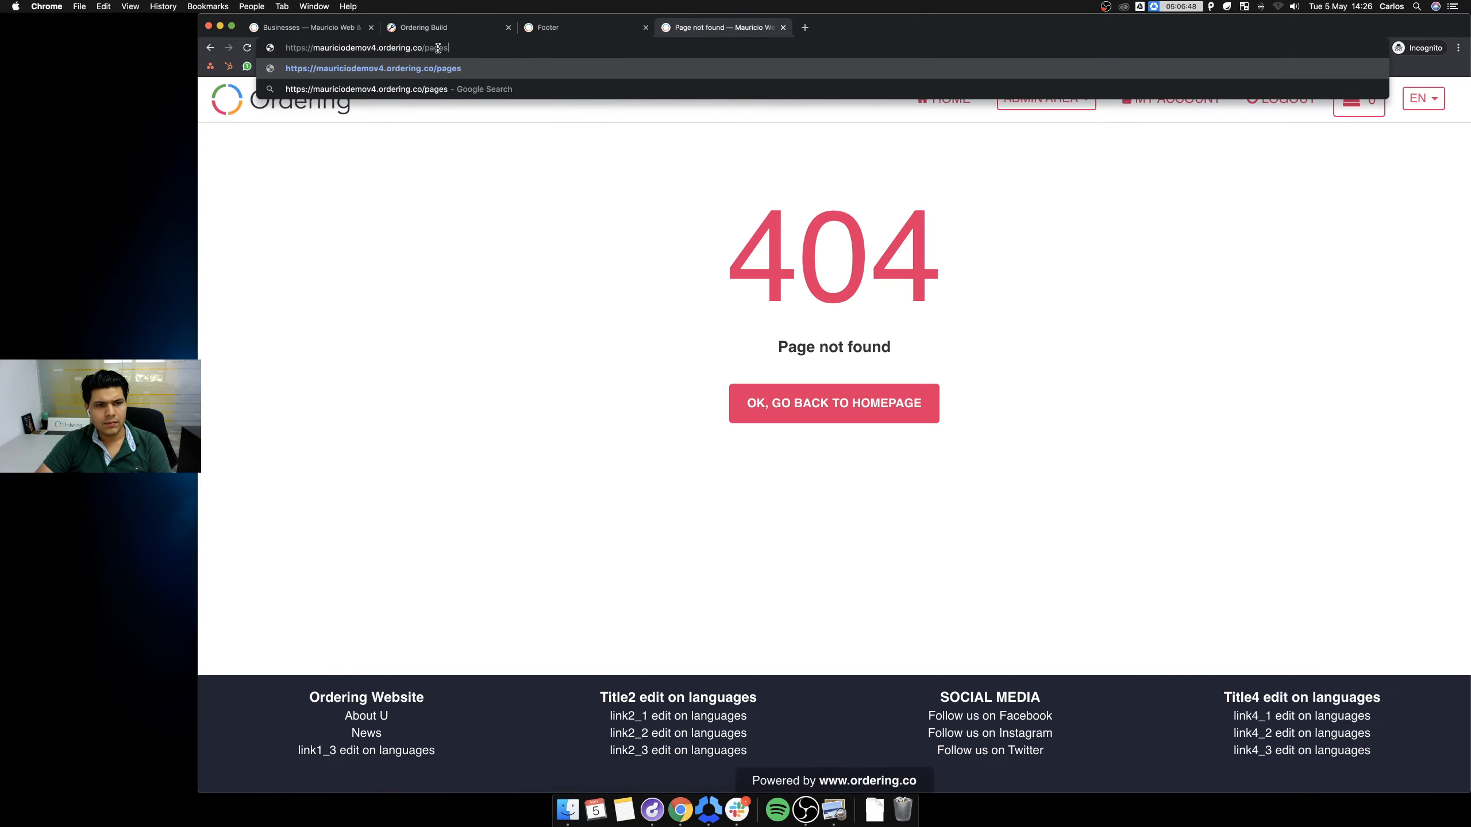
{"action": "key", "text": "Return"}
{"action": "left_click", "coordinate": [474, 47]}
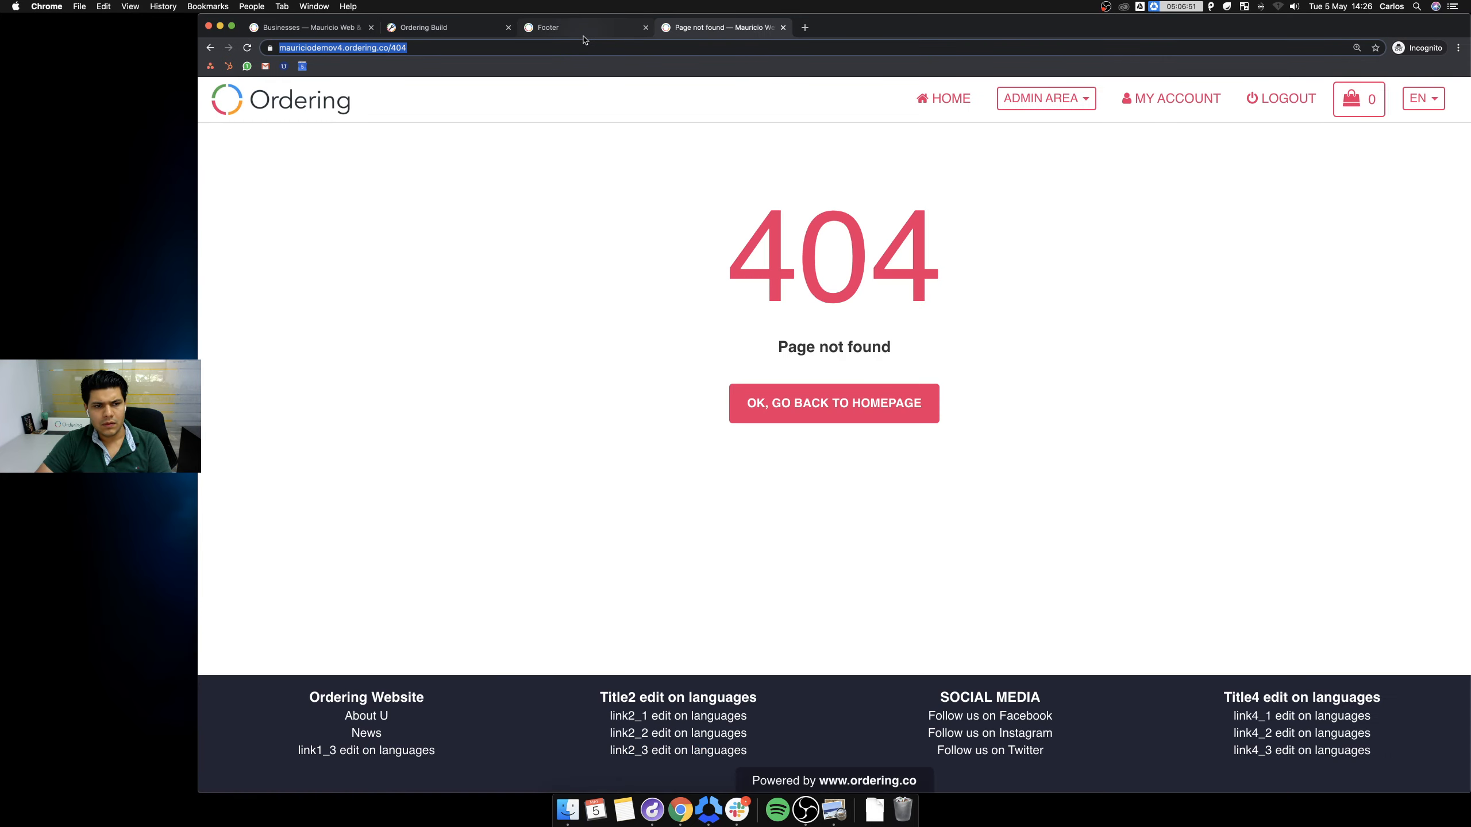
Open Pages with HTML from the Footer guide's sidebar and scroll through its steps and video.
{"action": "left_click", "coordinate": [576, 29]}
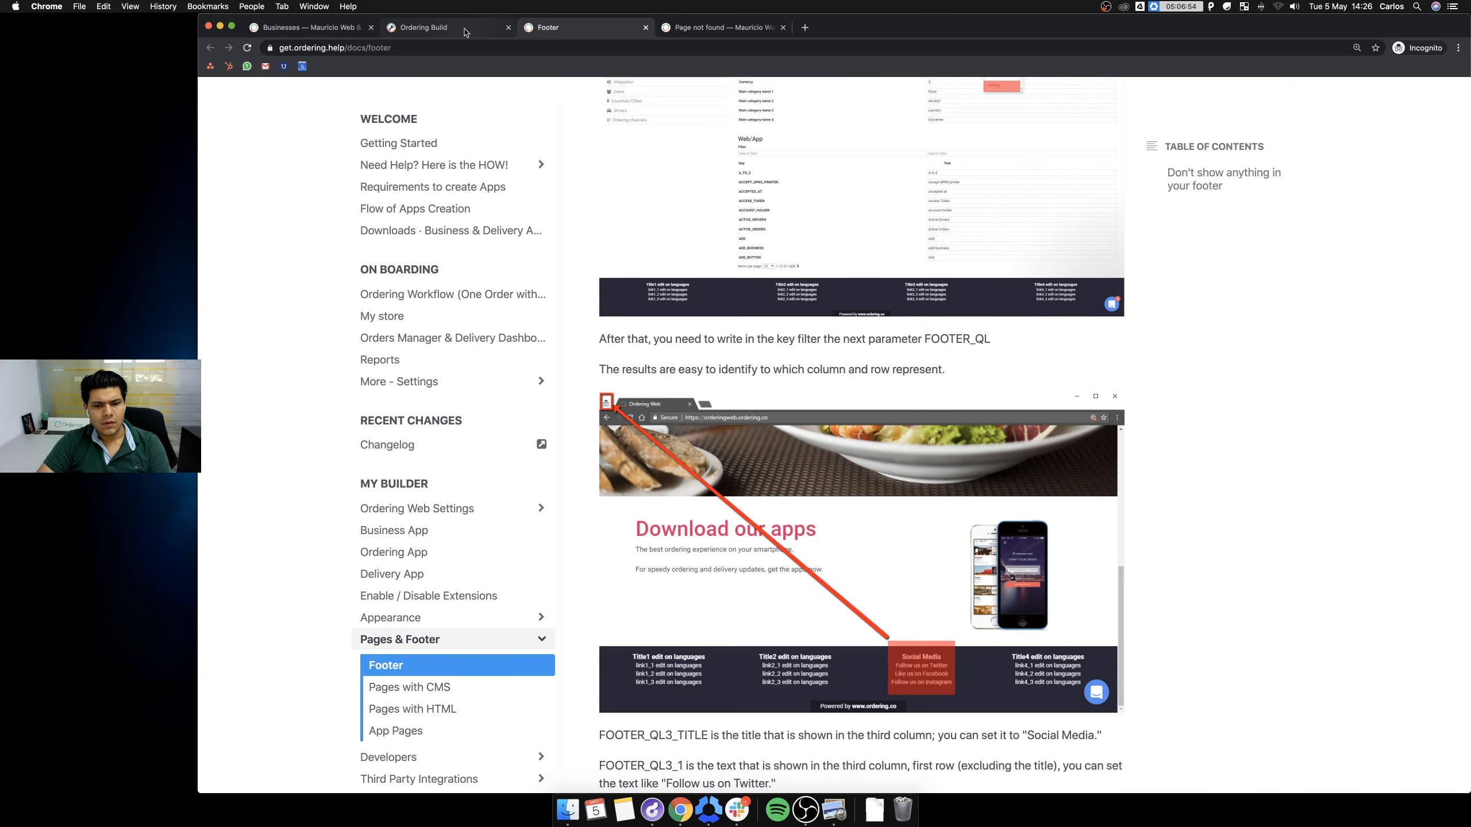
{"action": "left_click", "coordinate": [431, 710]}
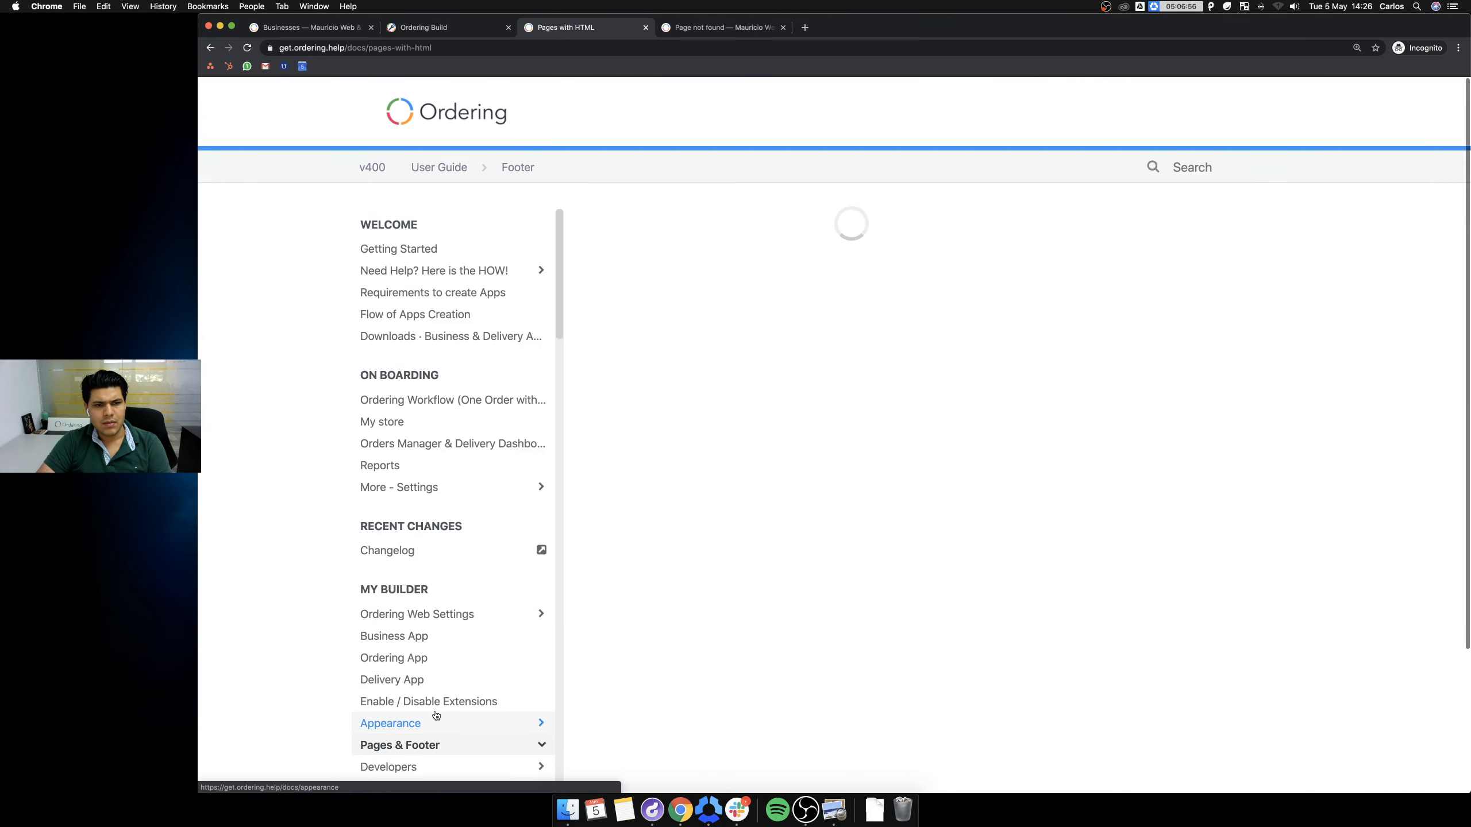
{"action": "scroll", "coordinate": [808, 612], "scroll_direction": "down", "scroll_amount": 4}
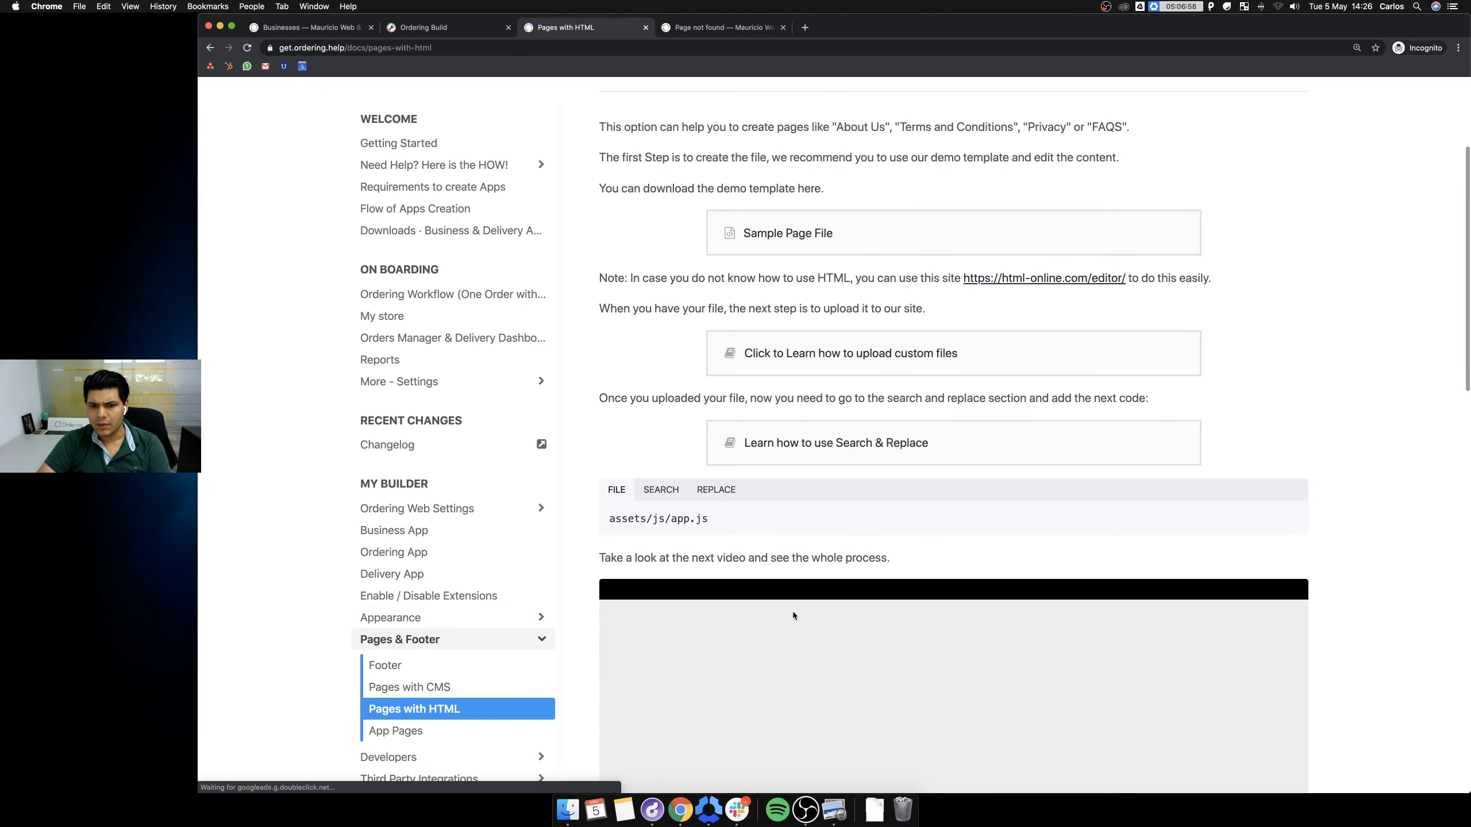
{"action": "scroll", "coordinate": [793, 612], "scroll_direction": "down", "scroll_amount": 10}
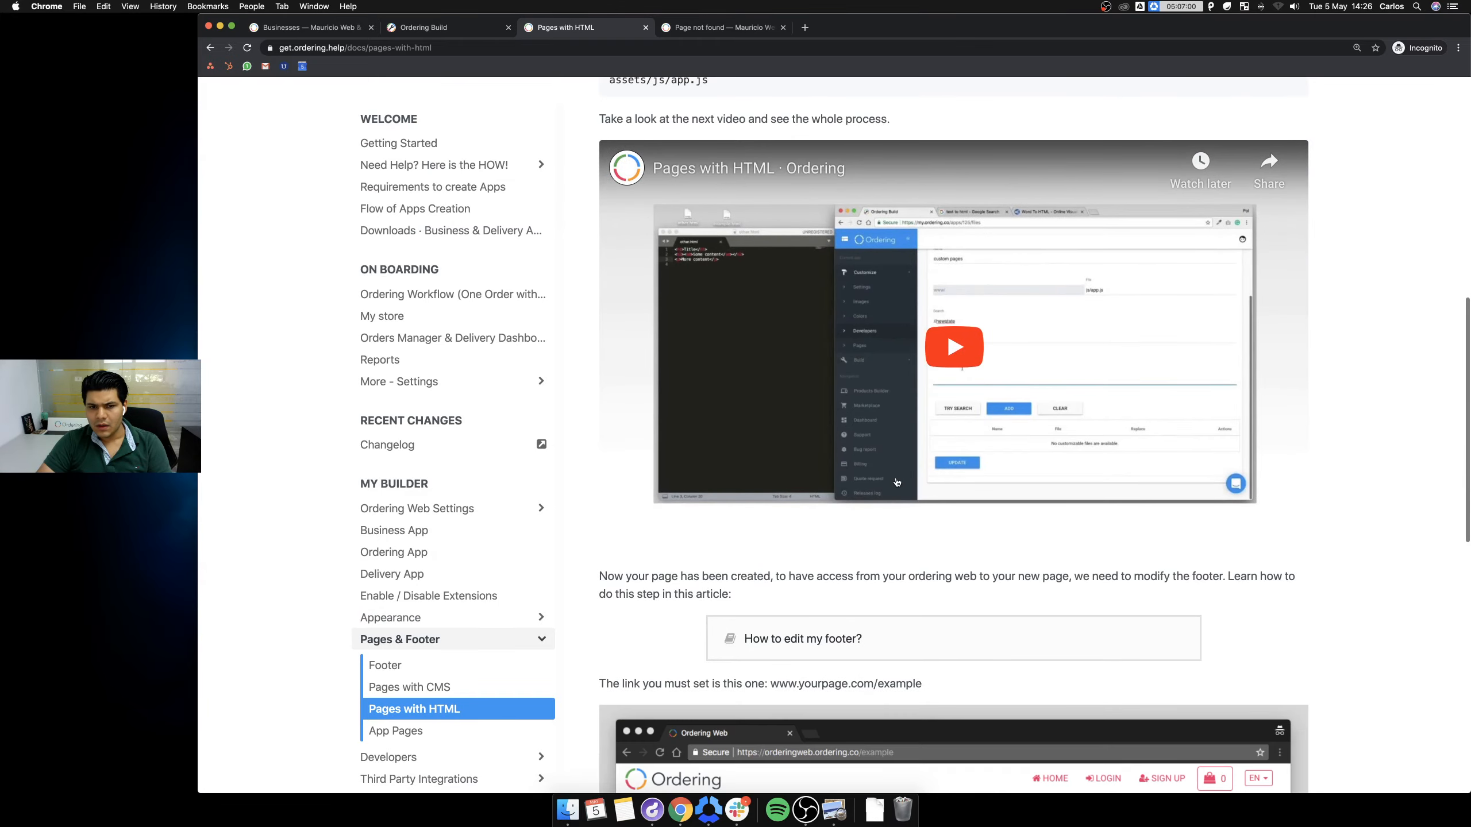
{"action": "scroll", "coordinate": [896, 482], "scroll_direction": "down", "scroll_amount": 17}
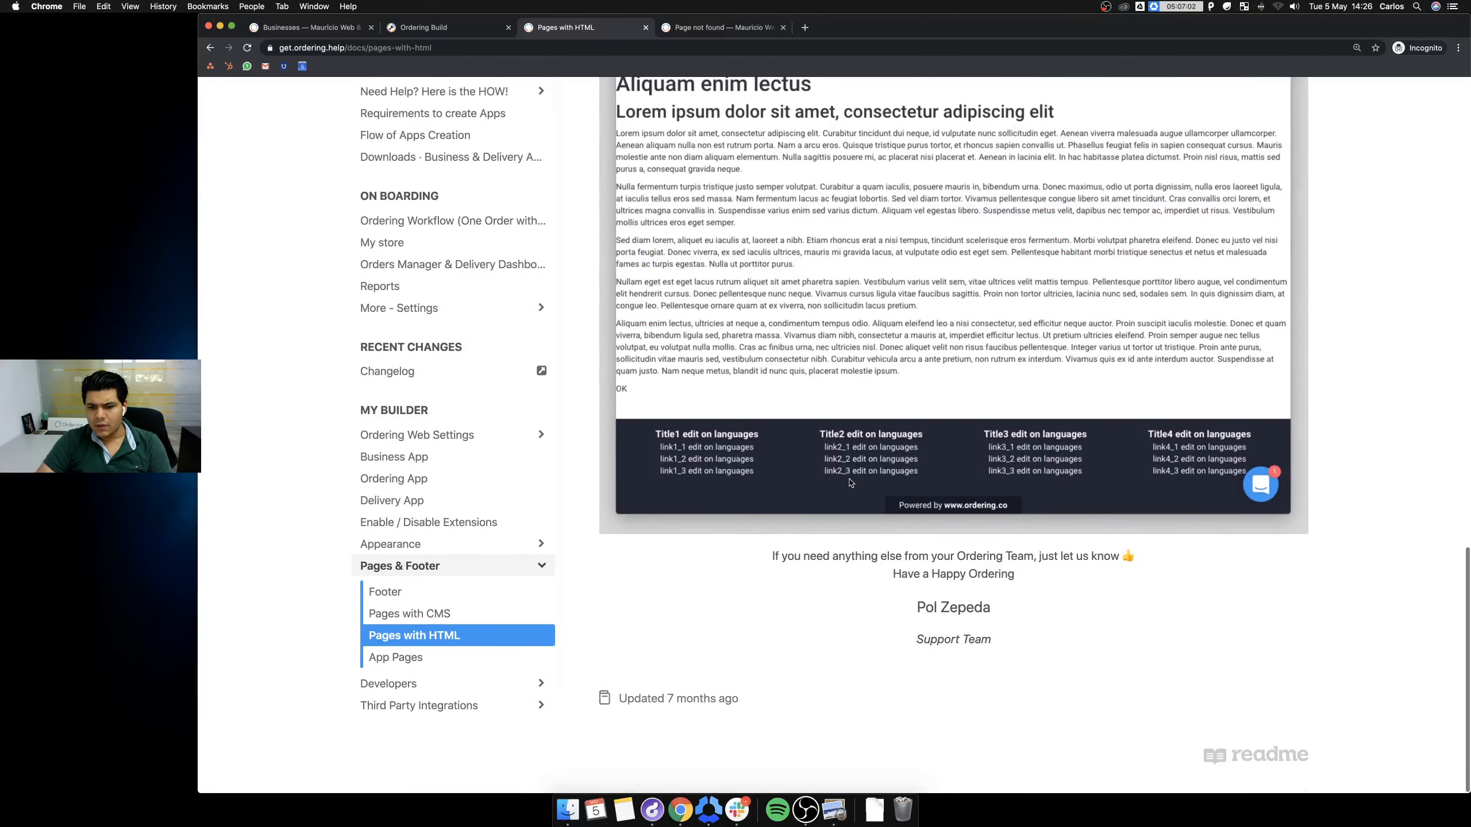
{"action": "scroll", "coordinate": [848, 481], "scroll_direction": "up", "scroll_amount": 17}
{"action": "scroll", "coordinate": [845, 480], "scroll_direction": "up", "scroll_amount": 8}
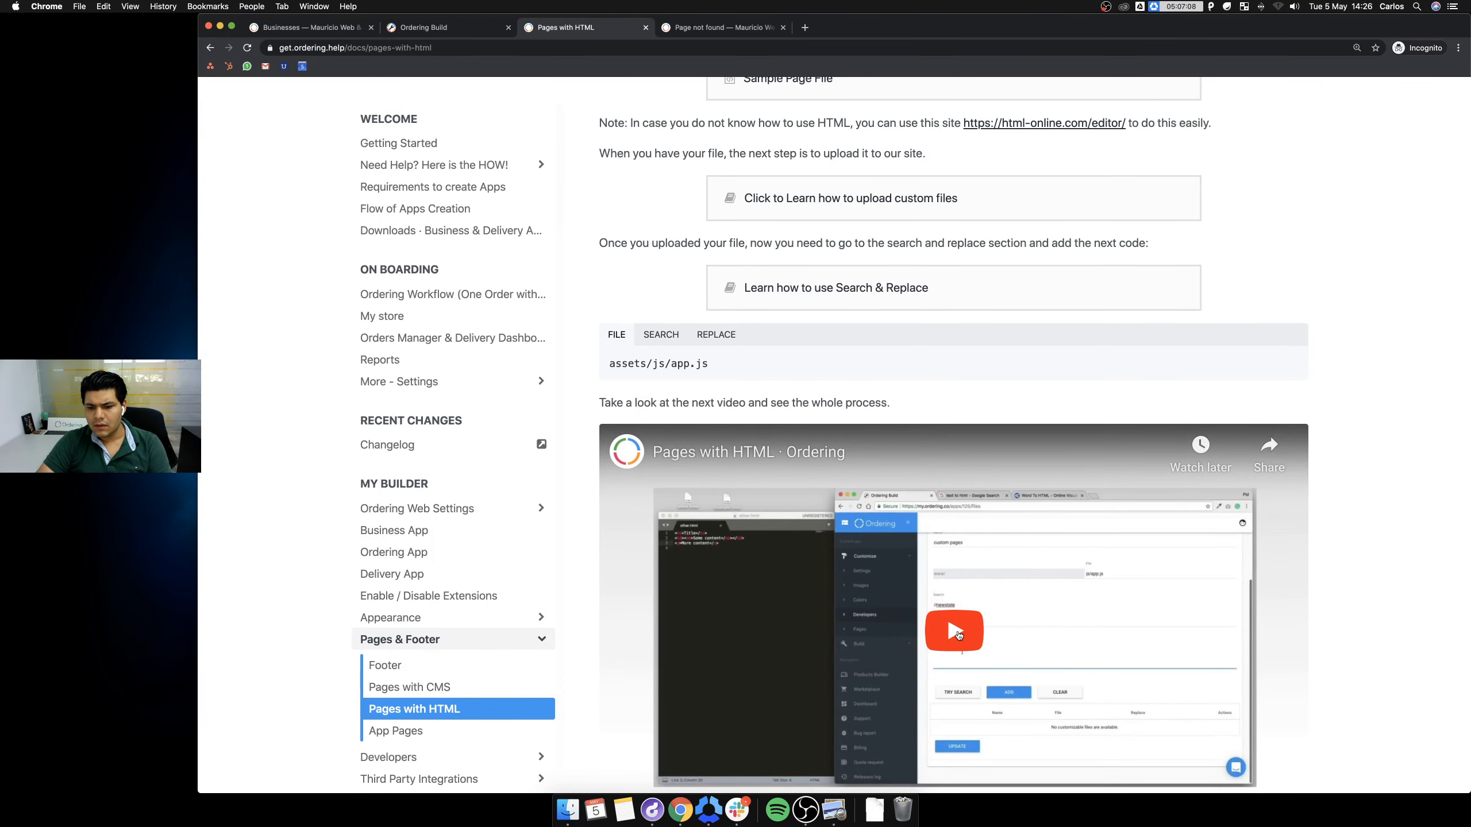
{"action": "scroll", "coordinate": [892, 537], "scroll_direction": "up", "scroll_amount": 6}
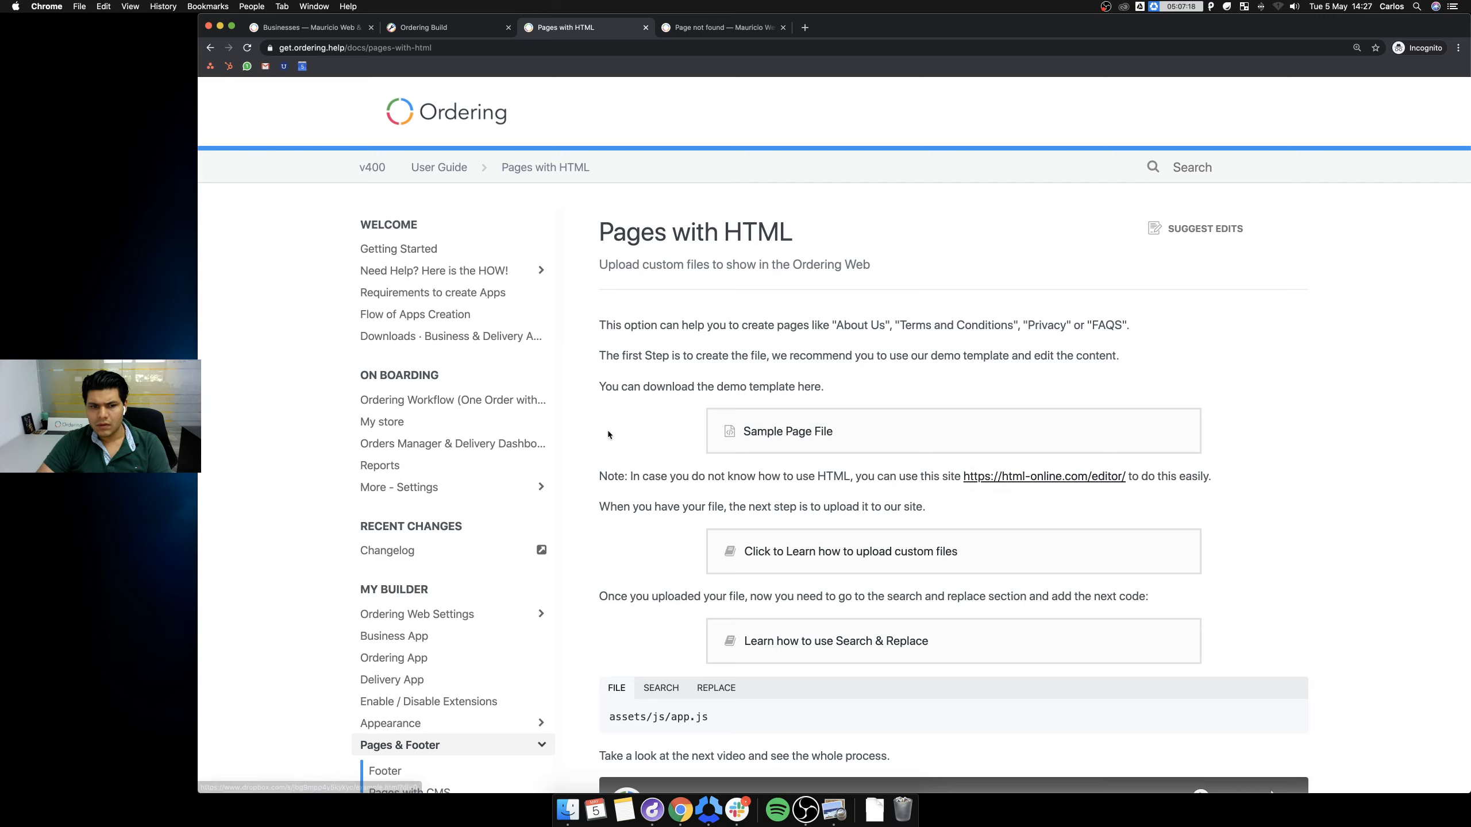
{"action": "scroll", "coordinate": [440, 706], "scroll_direction": "down", "scroll_amount": 3}
Open the Pages with CMS guide from the sidebar and scroll toward its New feature section.
{"action": "left_click", "coordinate": [439, 703]}
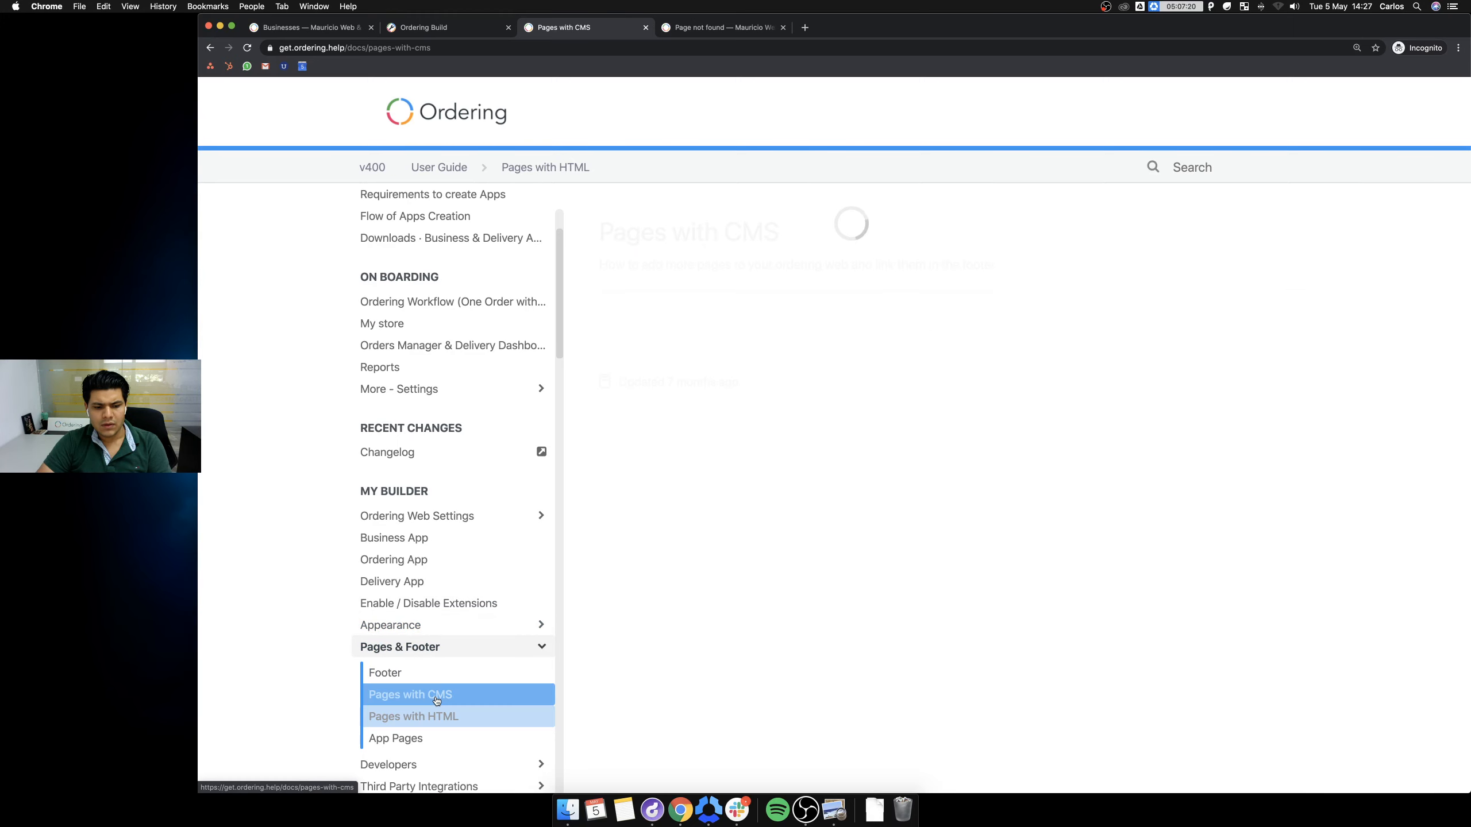
{"action": "left_click", "coordinate": [409, 739]}
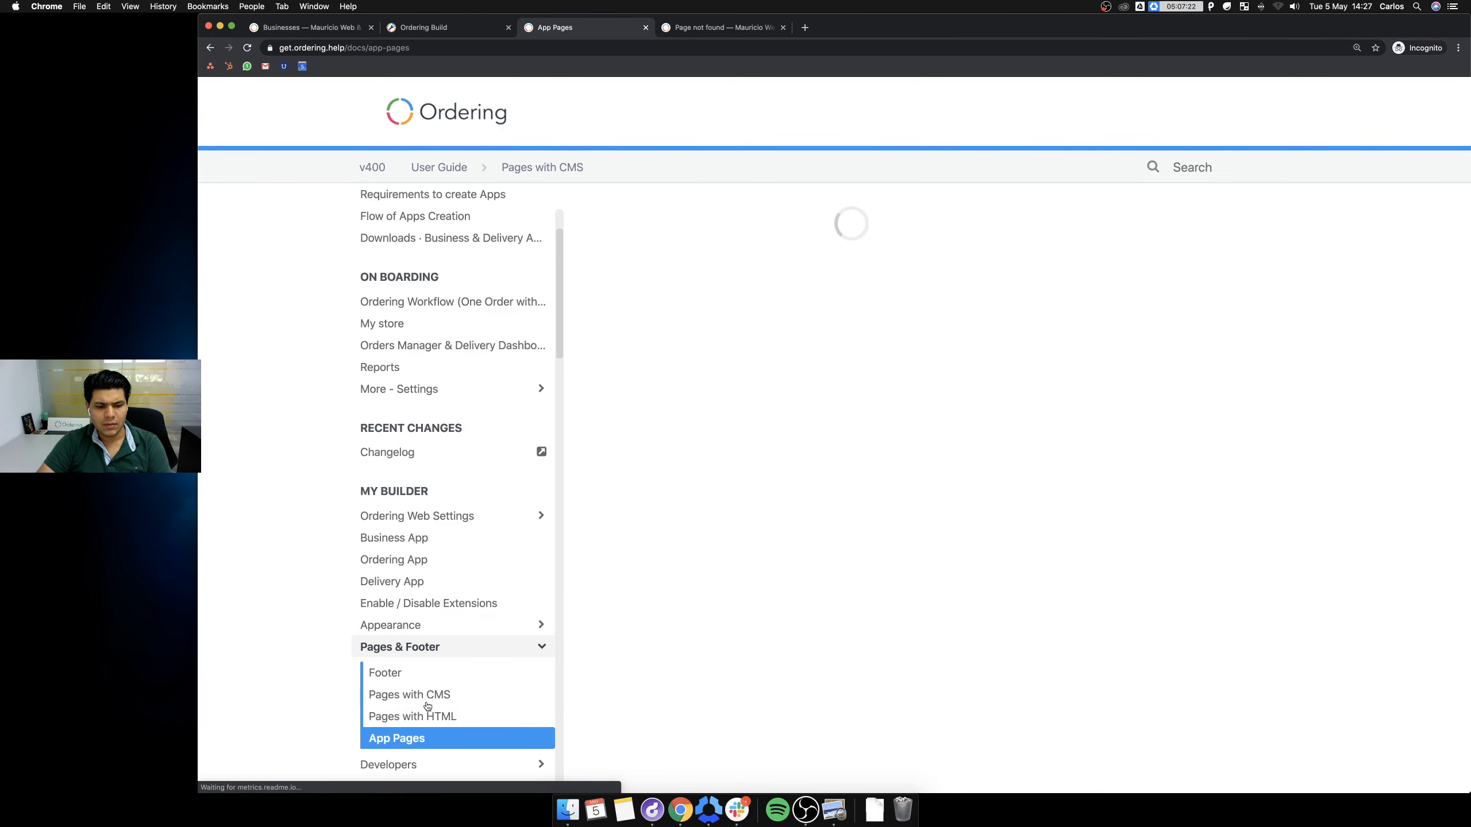
{"action": "left_click", "coordinate": [426, 702]}
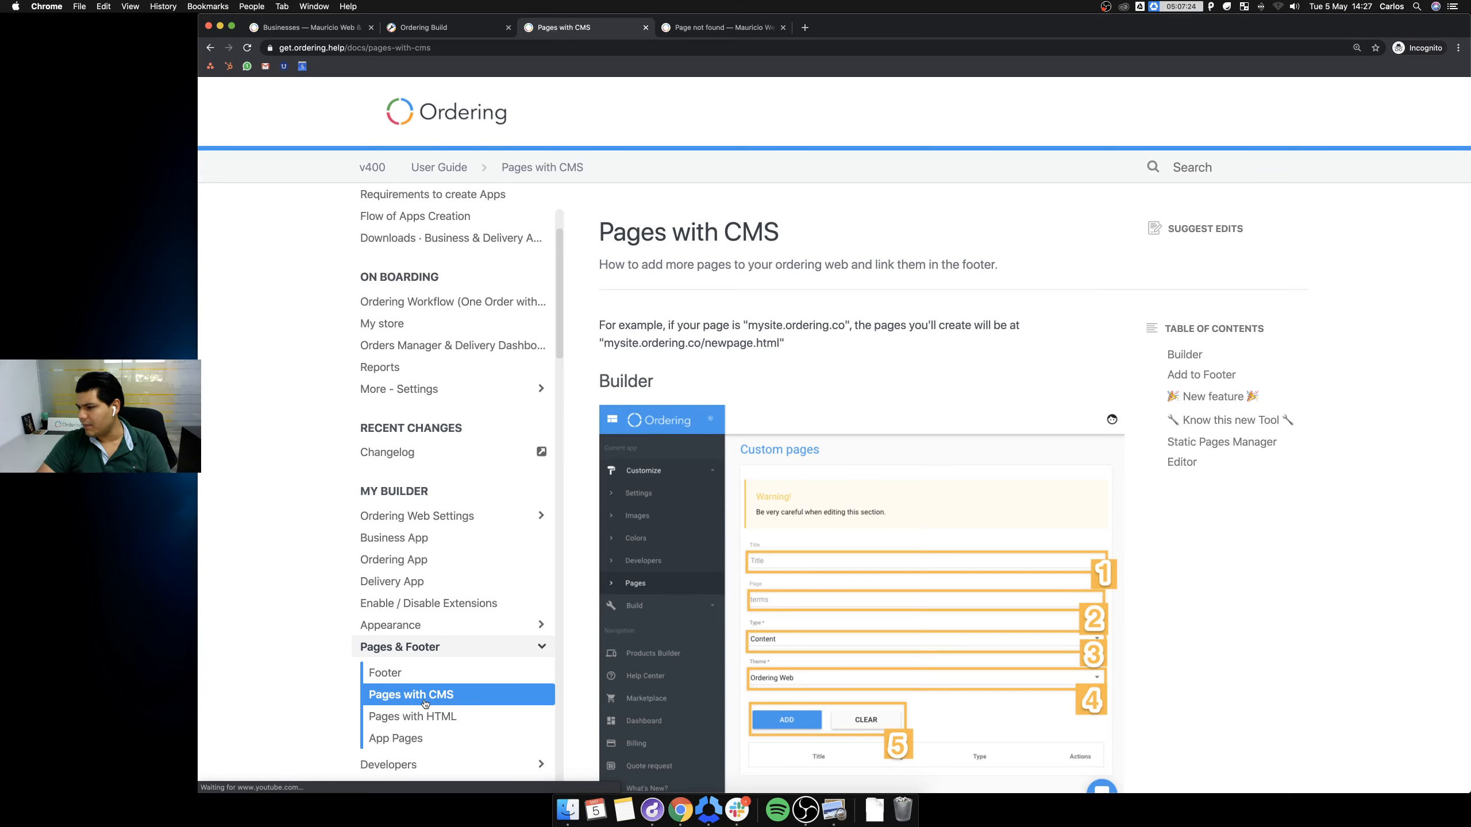
{"action": "scroll", "coordinate": [1104, 488], "scroll_direction": "down", "scroll_amount": 8}
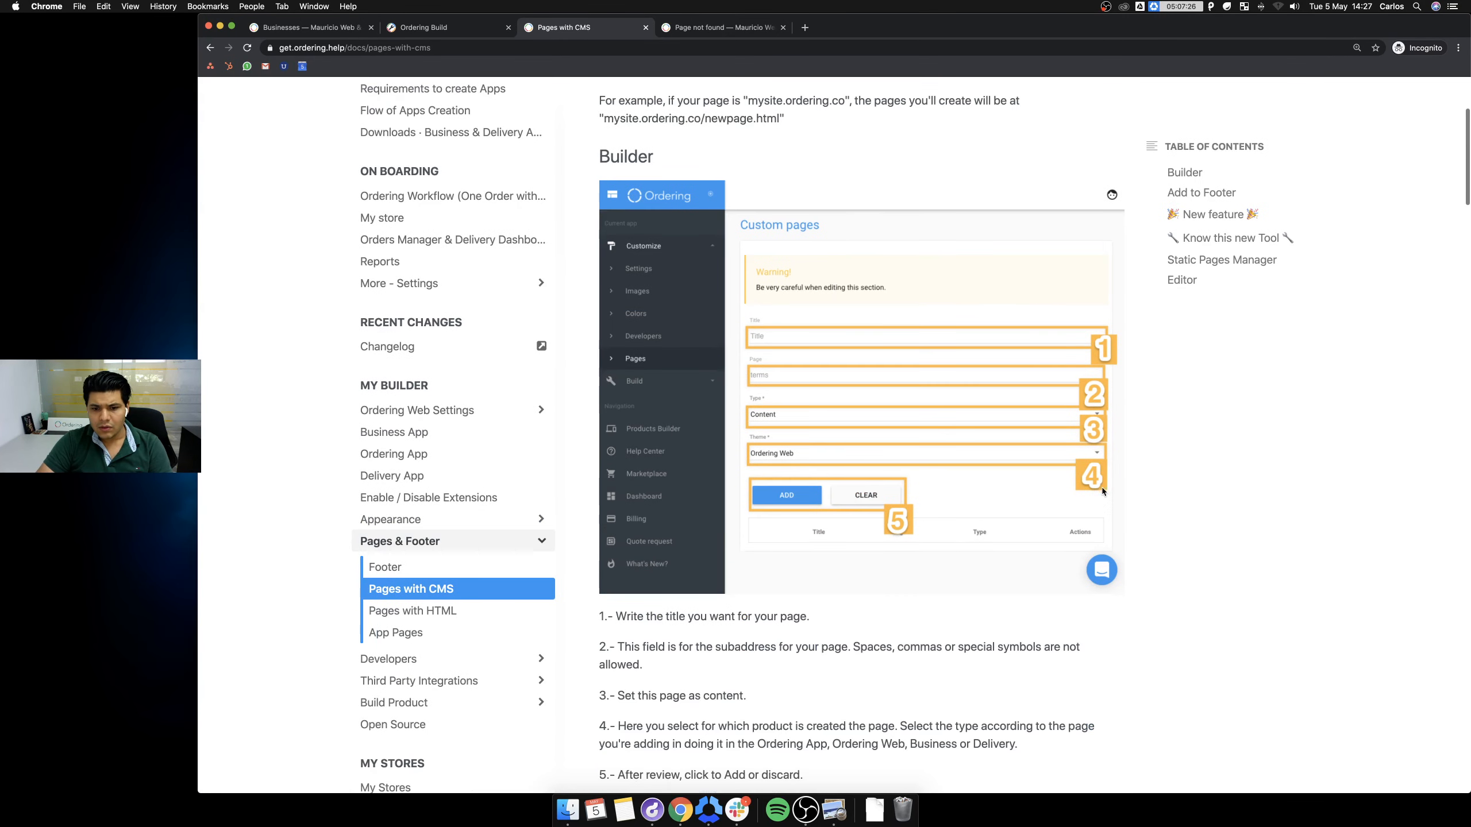
{"action": "scroll", "coordinate": [1089, 485], "scroll_direction": "down", "scroll_amount": 6}
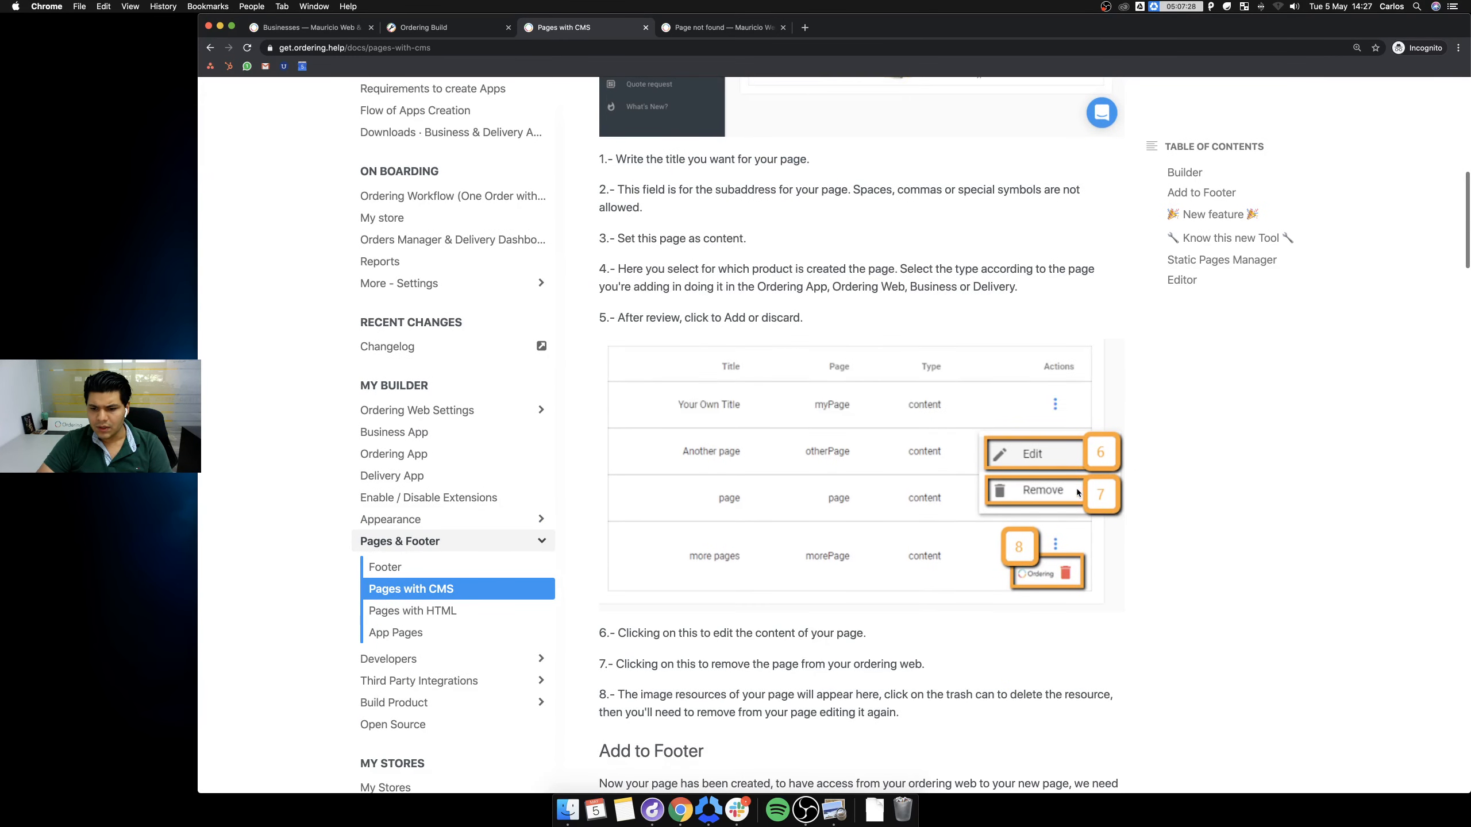
{"action": "scroll", "coordinate": [856, 404], "scroll_direction": "down", "scroll_amount": 3}
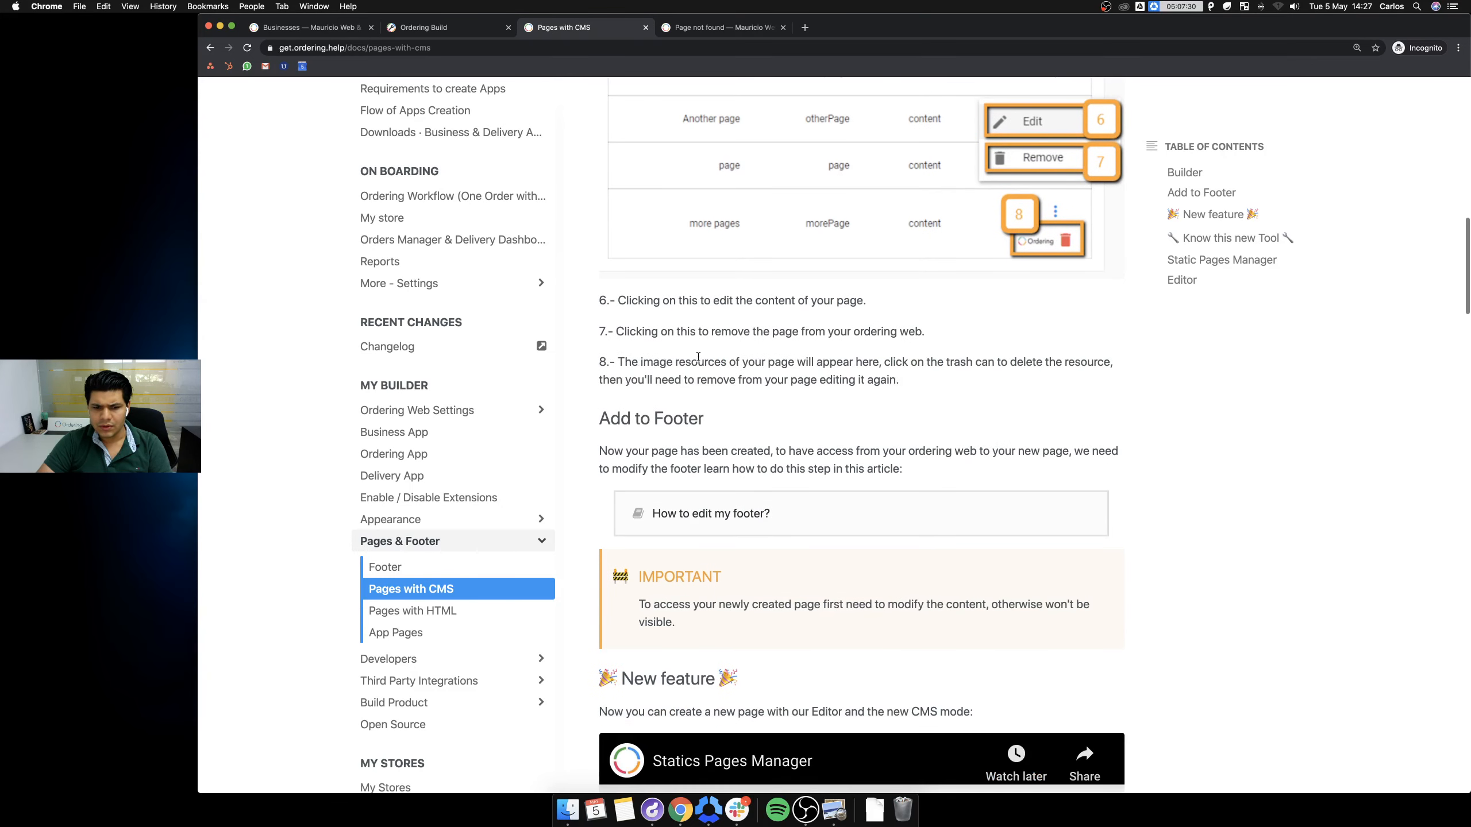
Glance over the store, business listing and Ordering Build custom pages tabs, then return to the guide.
{"action": "left_click", "coordinate": [741, 29]}
{"action": "left_click", "coordinate": [762, 47]}
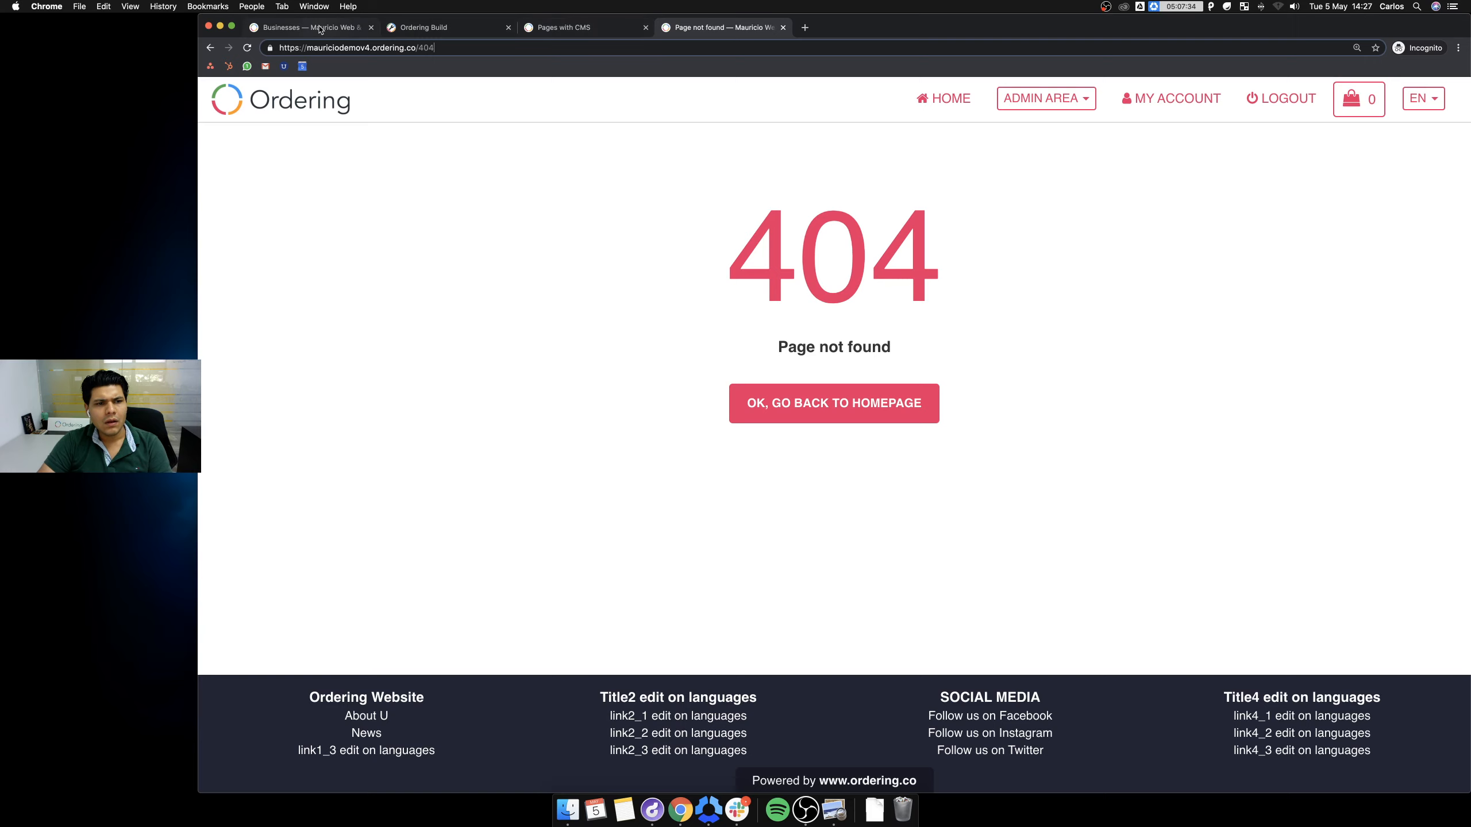
{"action": "left_click", "coordinate": [322, 29]}
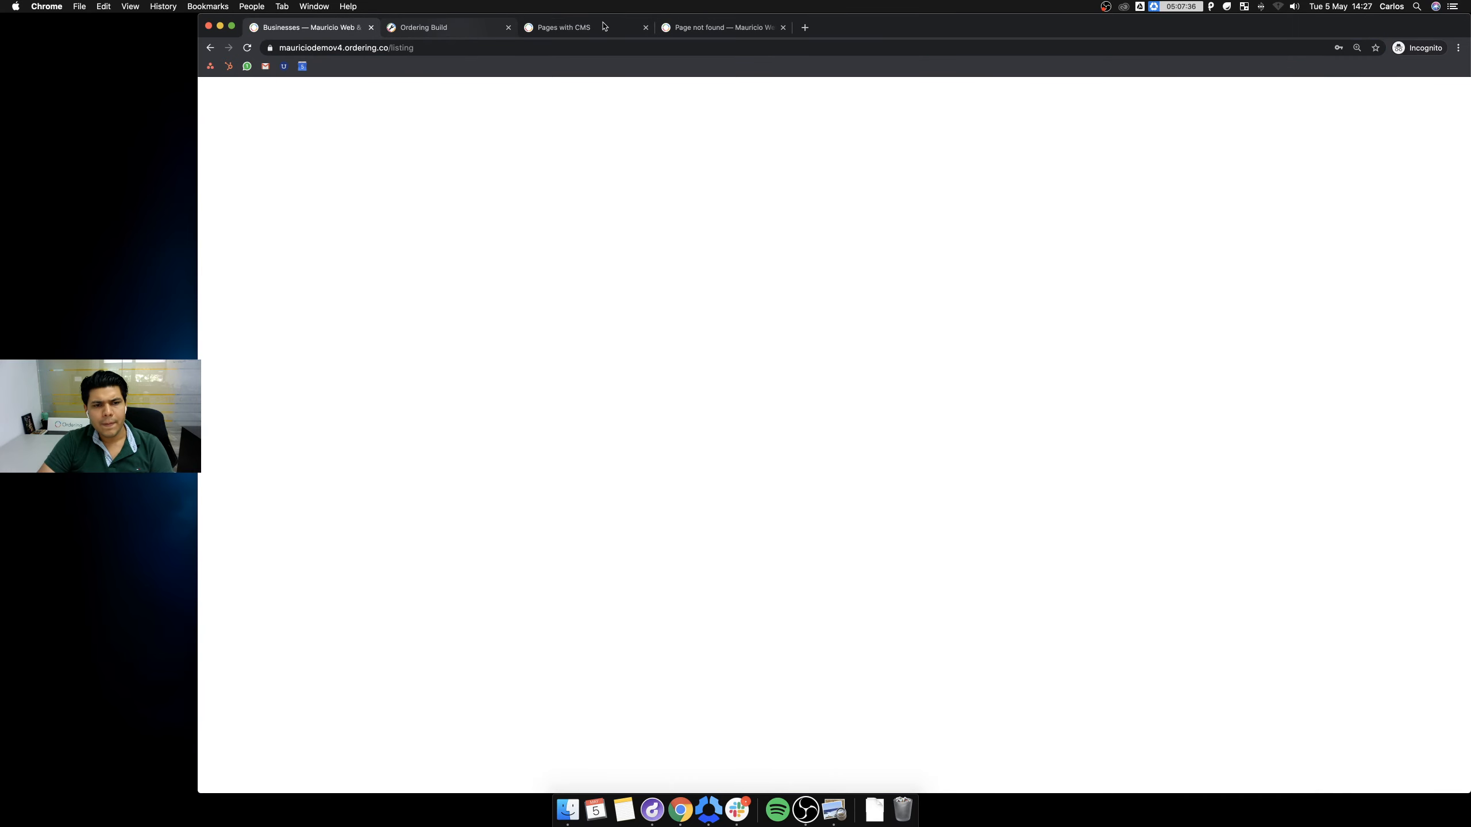
{"action": "left_click", "coordinate": [457, 28]}
{"action": "left_click", "coordinate": [565, 27]}
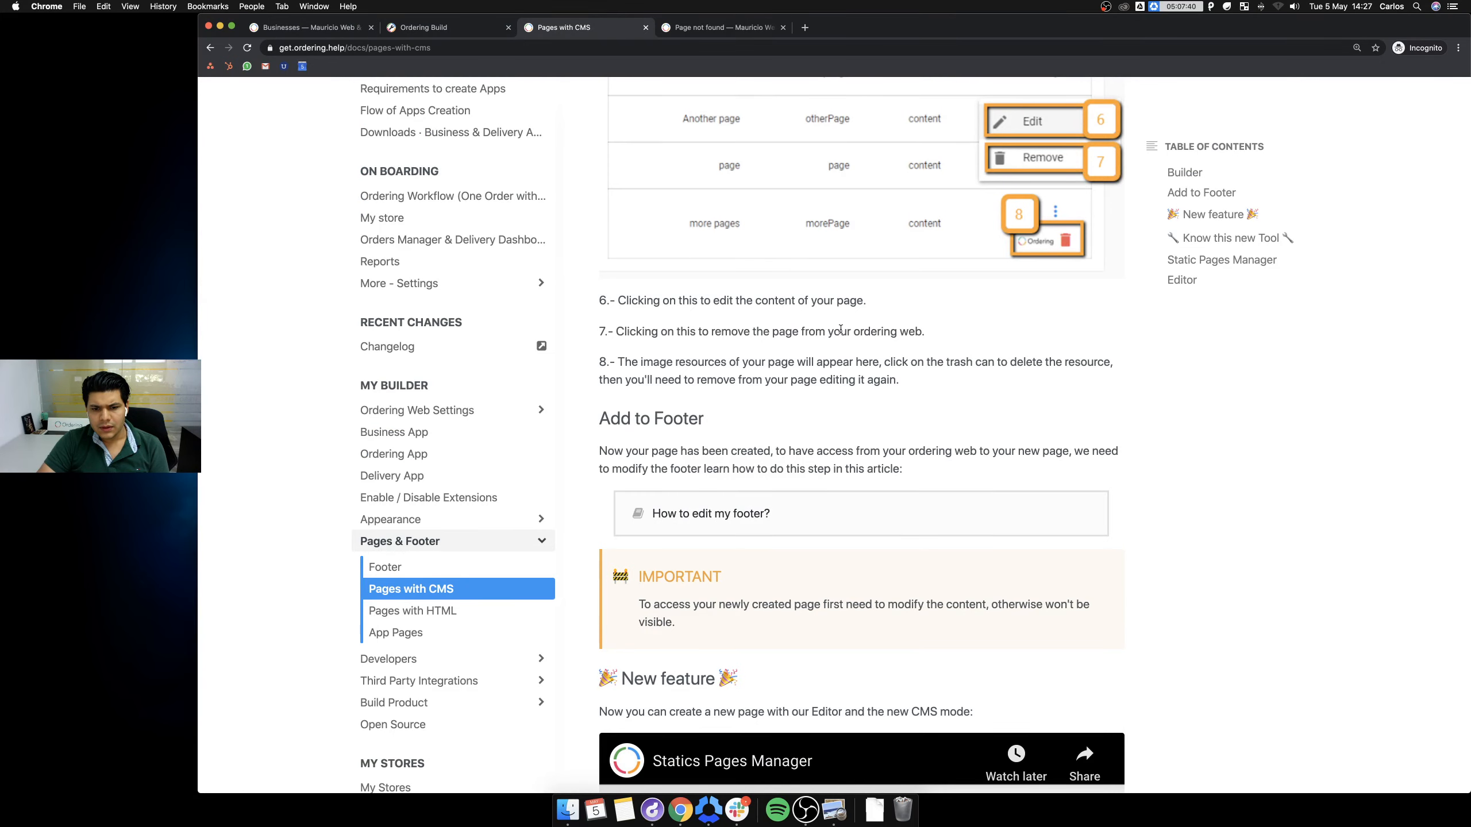
Play the Statics Pages Manager video muted, skipping ahead and pausing at 0:32.
{"action": "scroll", "coordinate": [780, 444], "scroll_direction": "down", "scroll_amount": 10}
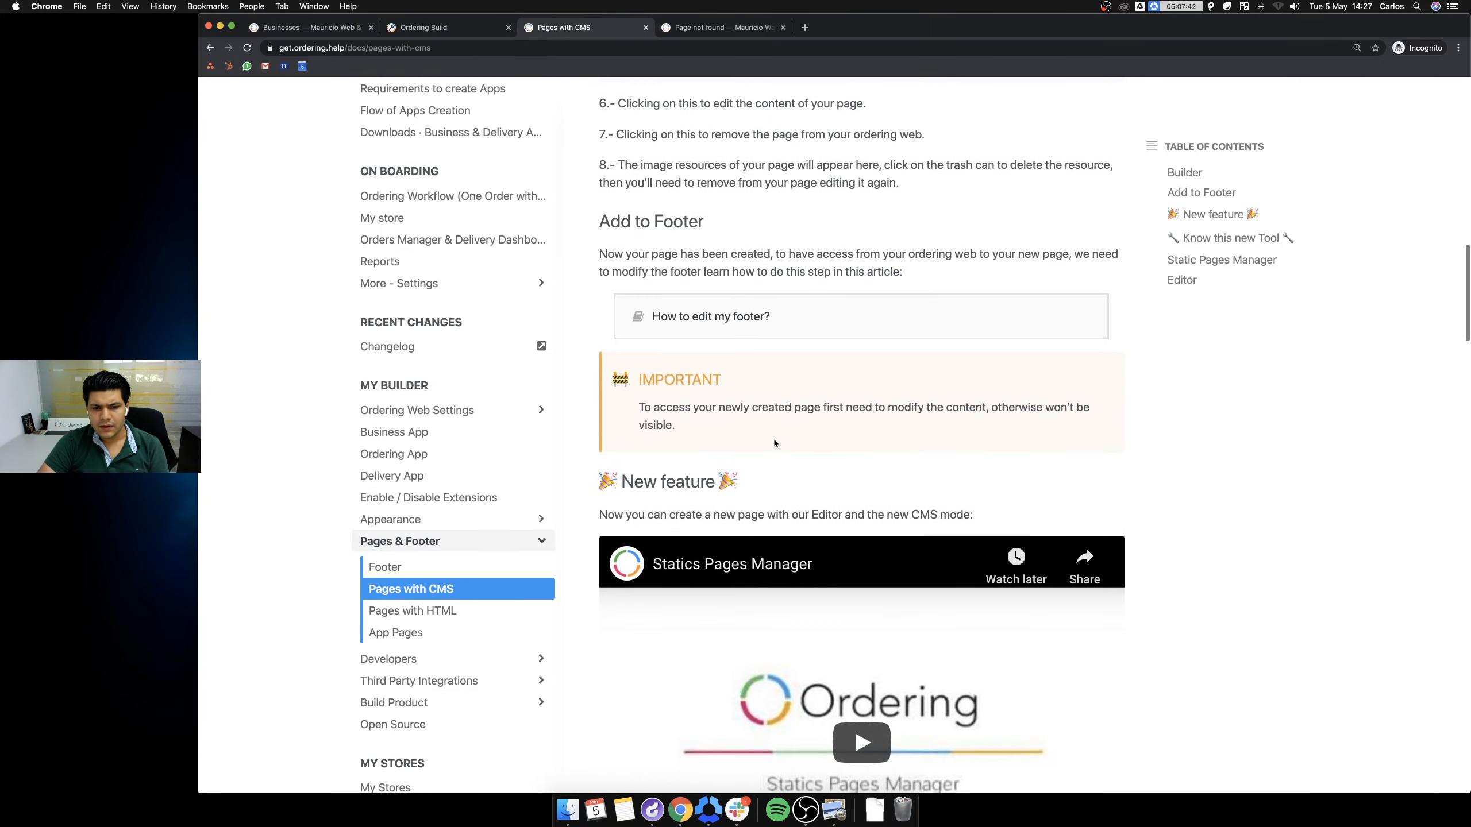
{"action": "scroll", "coordinate": [755, 392], "scroll_direction": "down", "scroll_amount": 4}
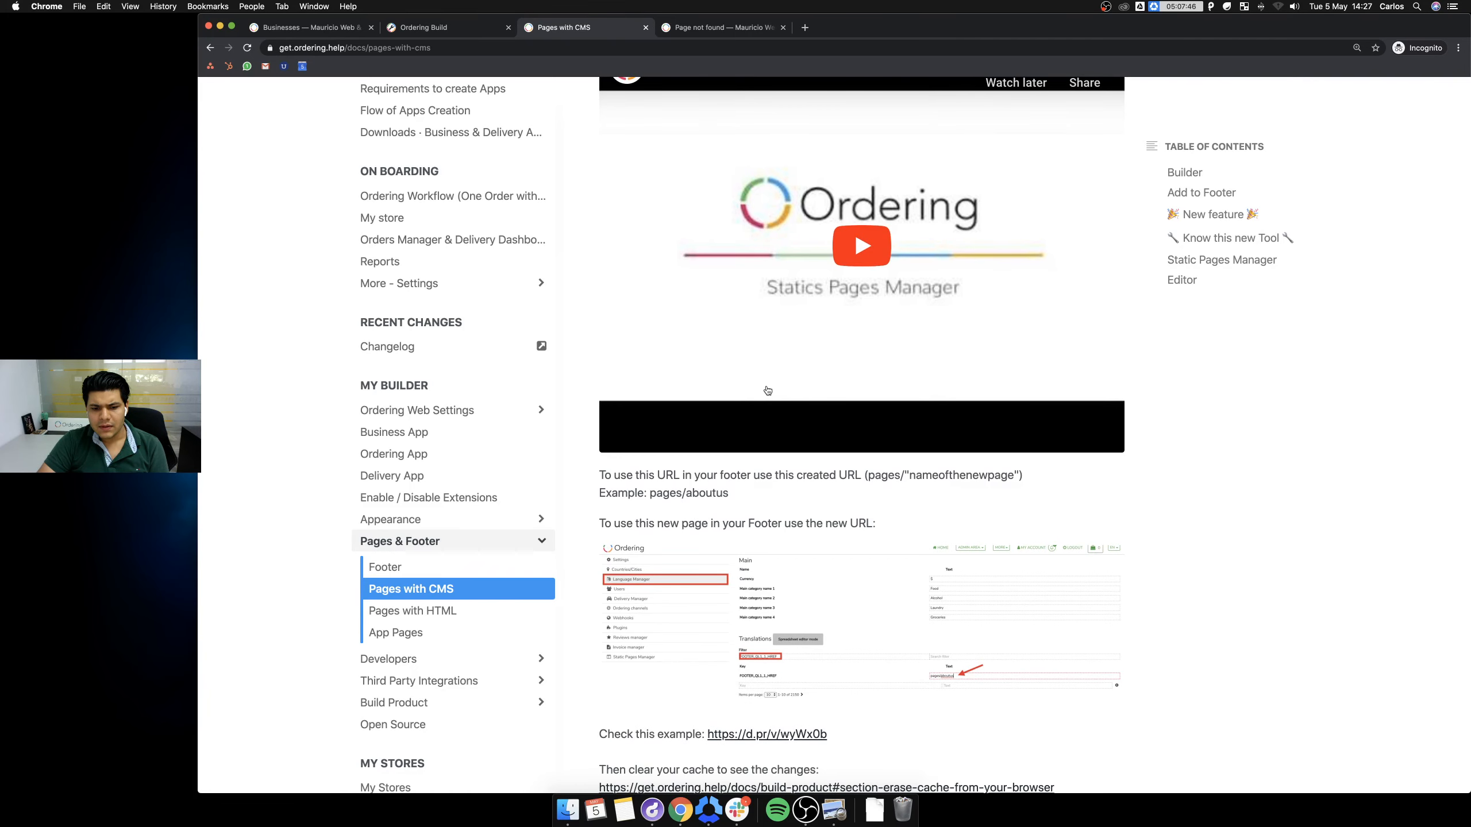
{"action": "scroll", "coordinate": [767, 390], "scroll_direction": "down", "scroll_amount": 4}
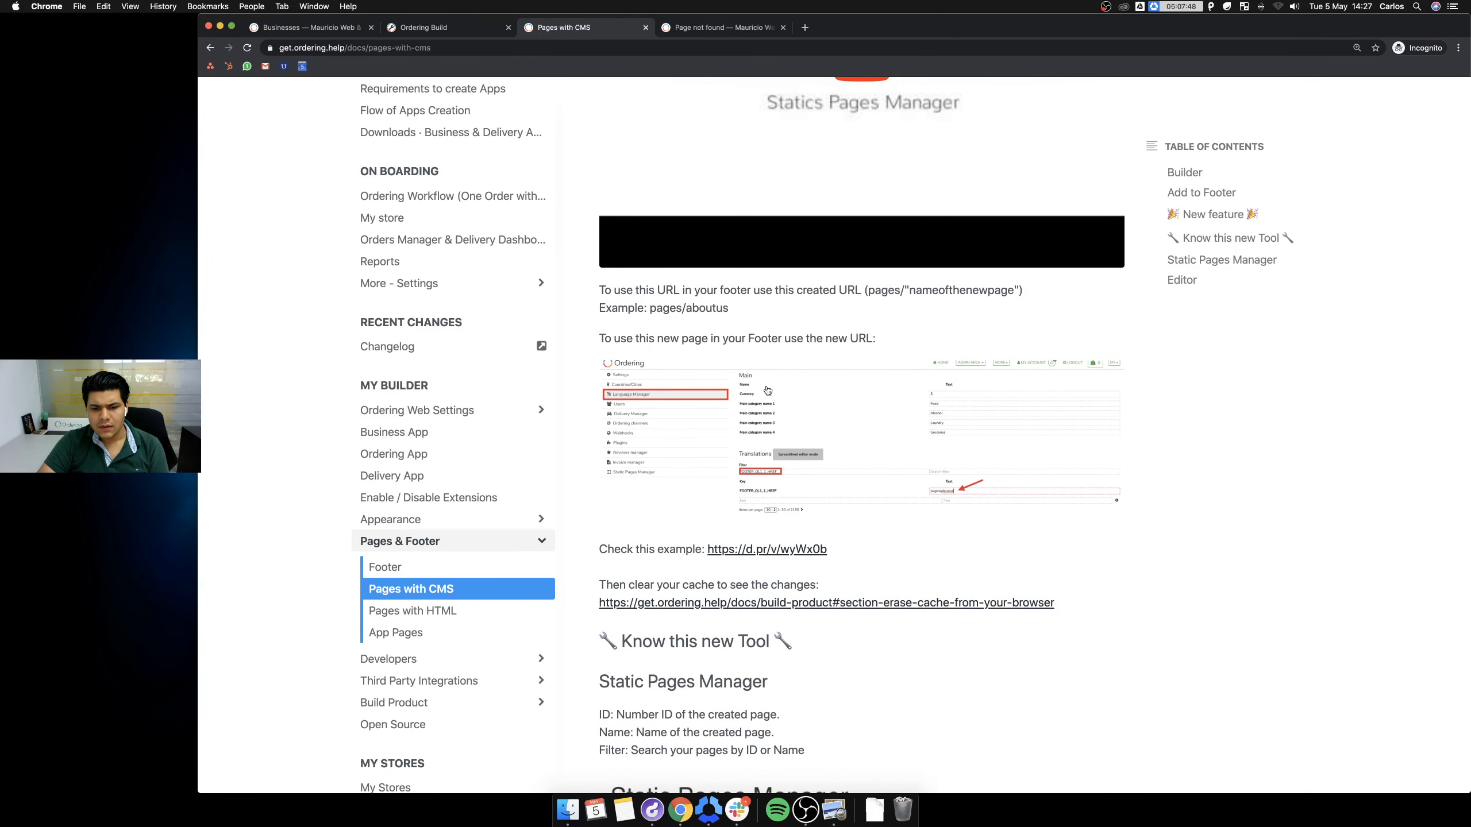
{"action": "scroll", "coordinate": [768, 390], "scroll_direction": "up", "scroll_amount": 5}
{"action": "left_click", "coordinate": [854, 318]}
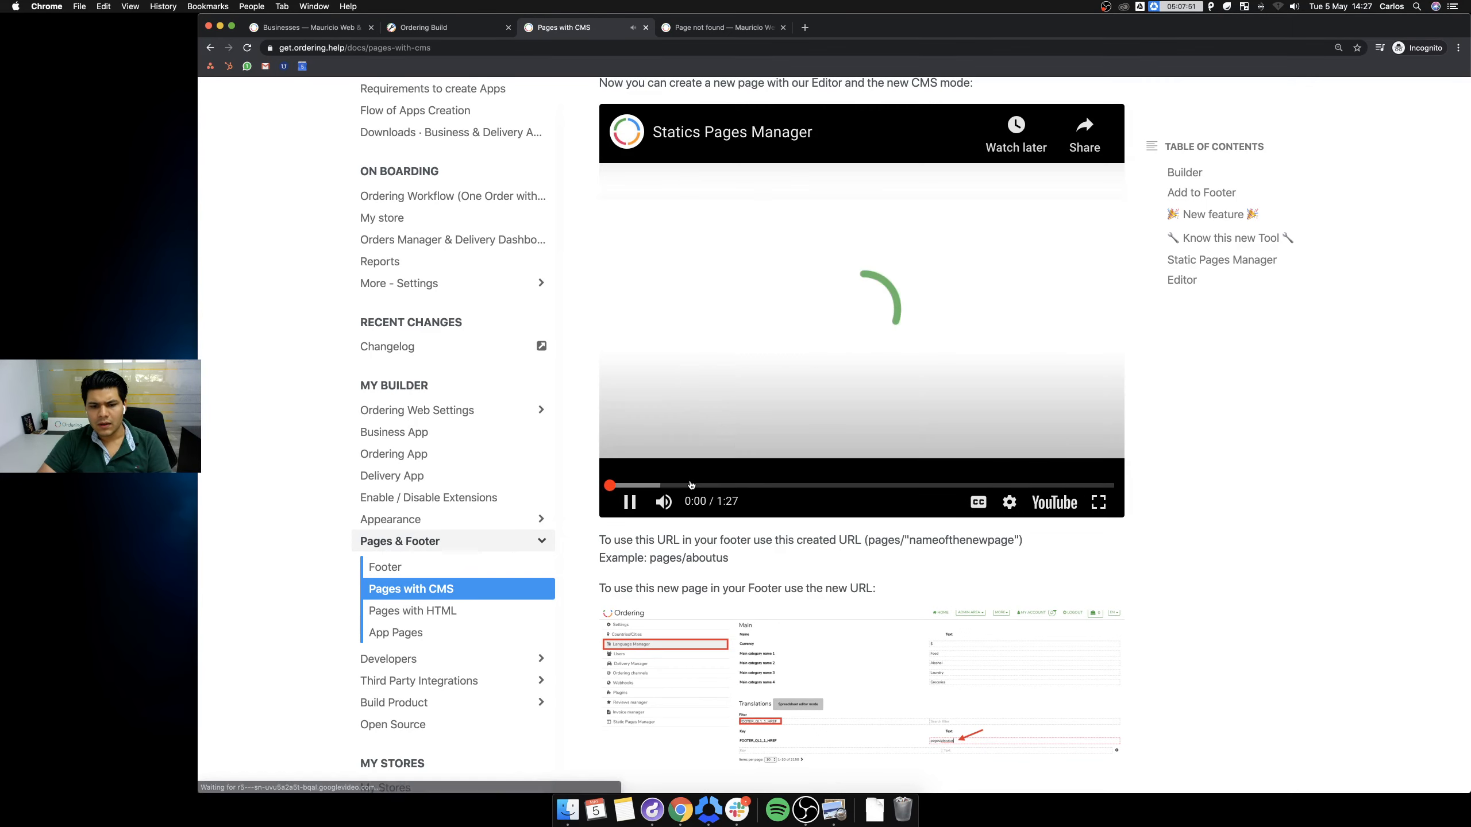
{"action": "left_click", "coordinate": [671, 485]}
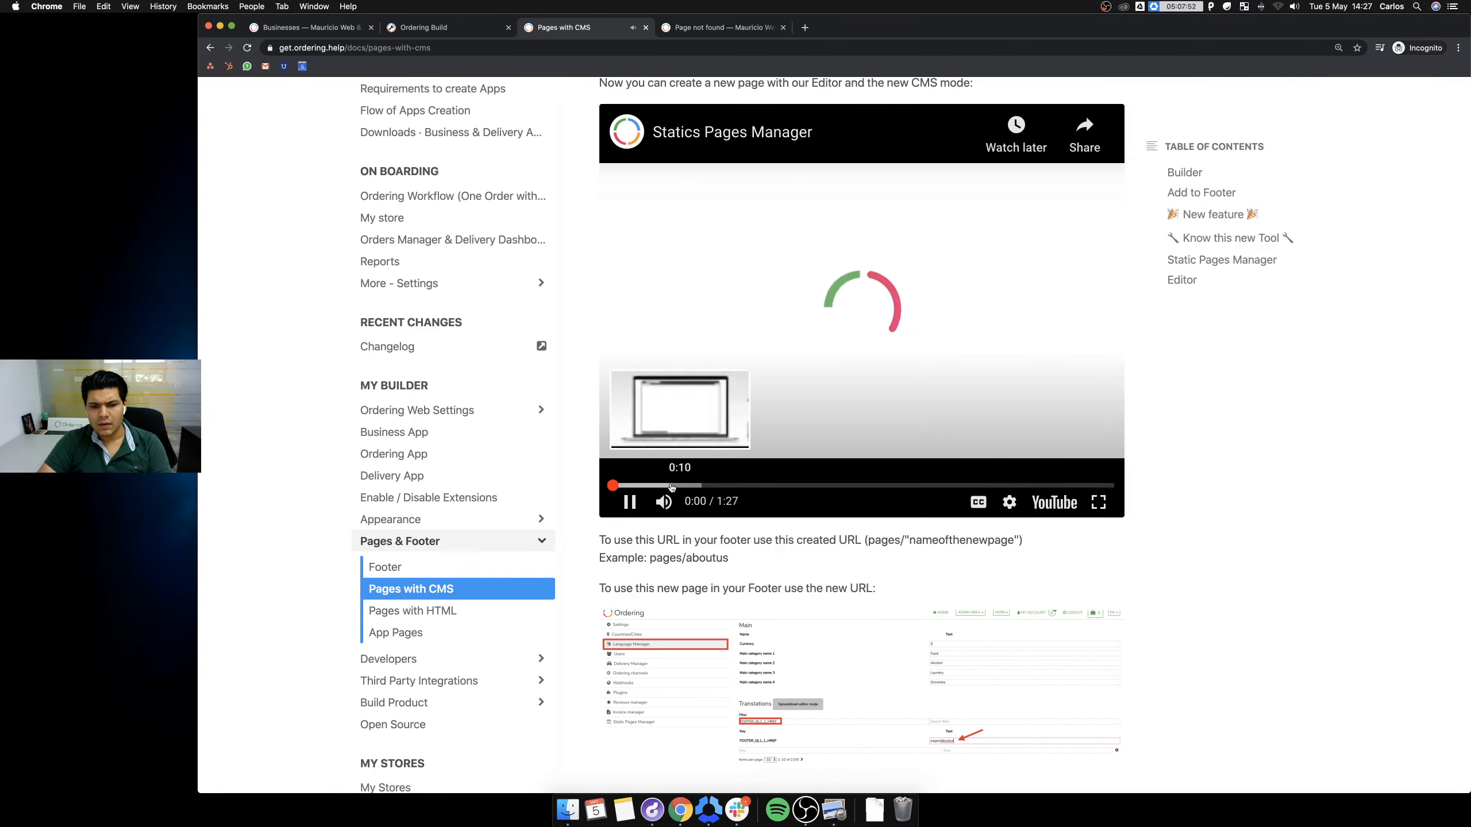
{"action": "left_click", "coordinate": [661, 501]}
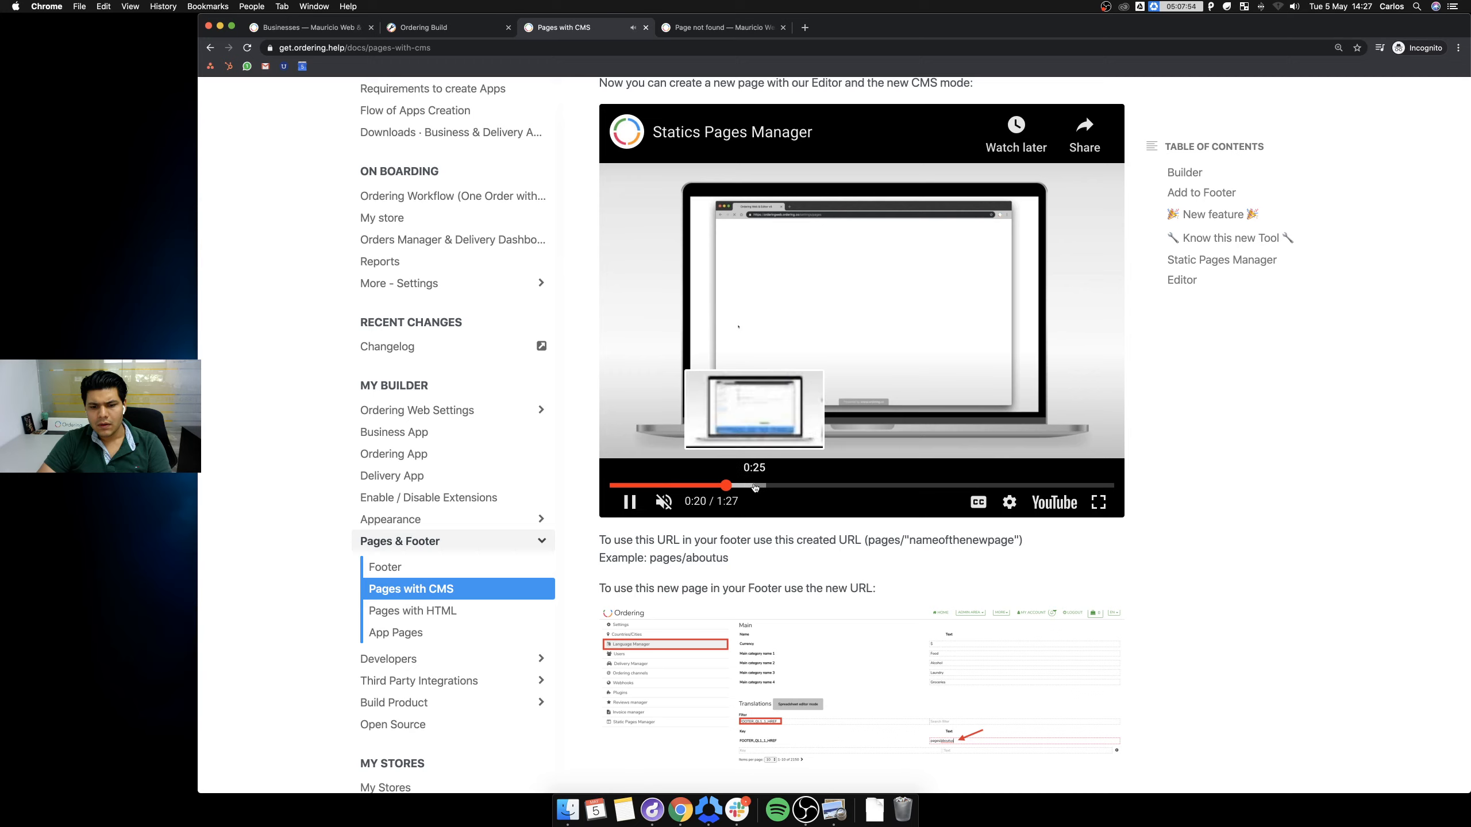
{"action": "left_click", "coordinate": [768, 486]}
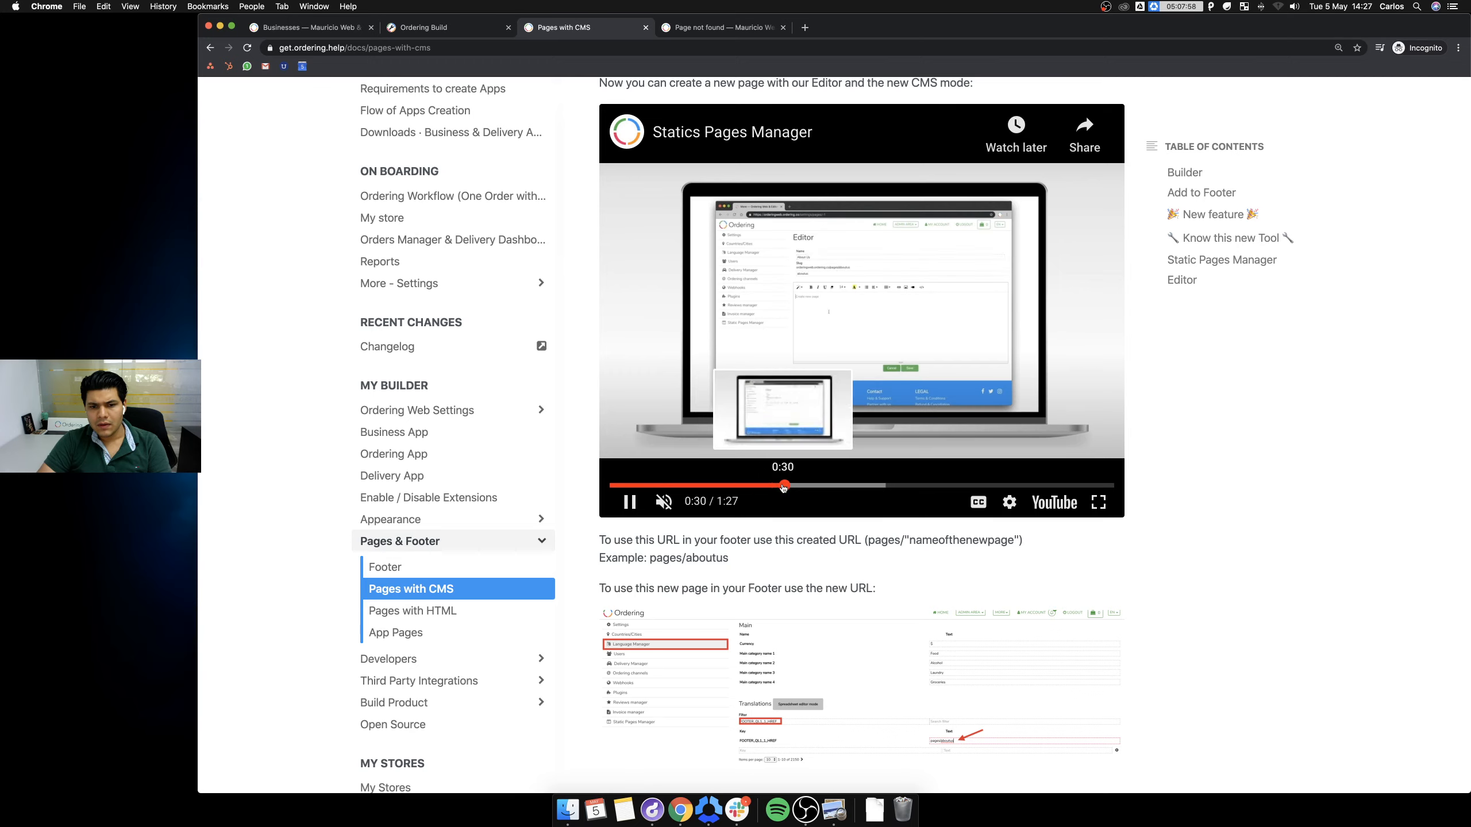
{"action": "left_click", "coordinate": [630, 502]}
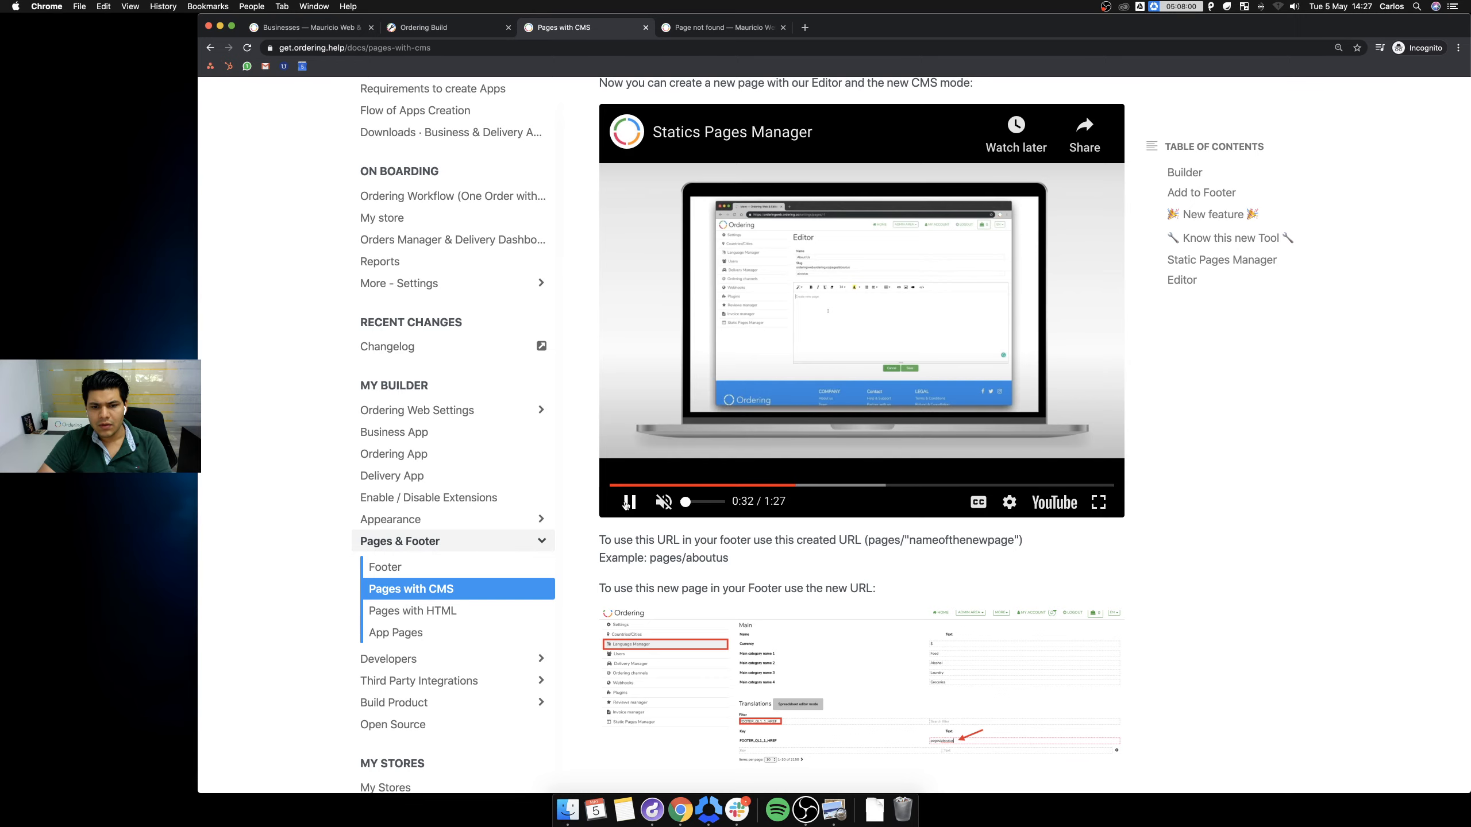
Switch through the open tabs back to the store's business listing.
{"action": "left_click", "coordinate": [692, 29]}
{"action": "left_click", "coordinate": [428, 28]}
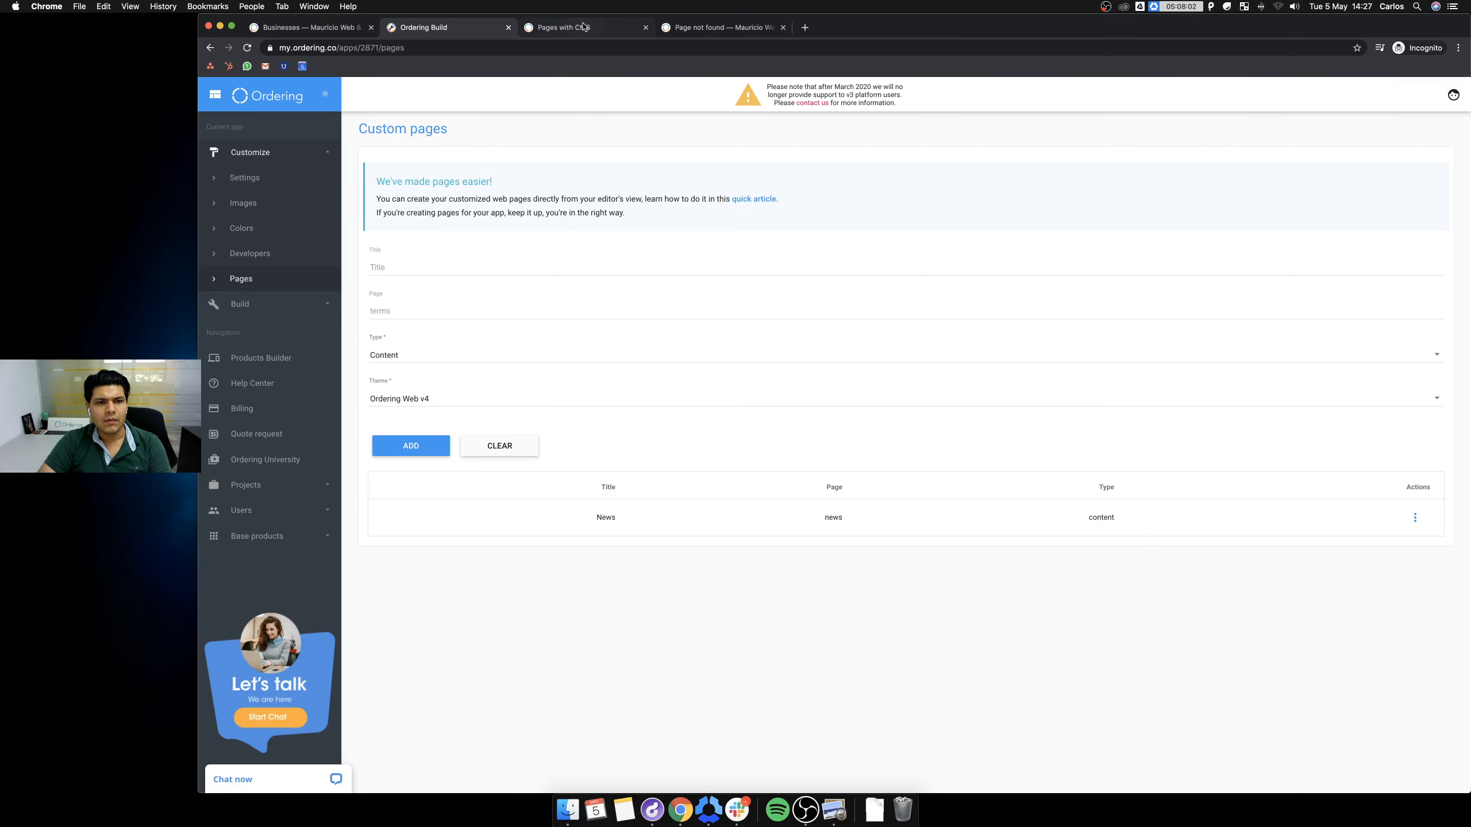
{"action": "left_click", "coordinate": [698, 30]}
{"action": "left_click", "coordinate": [323, 27]}
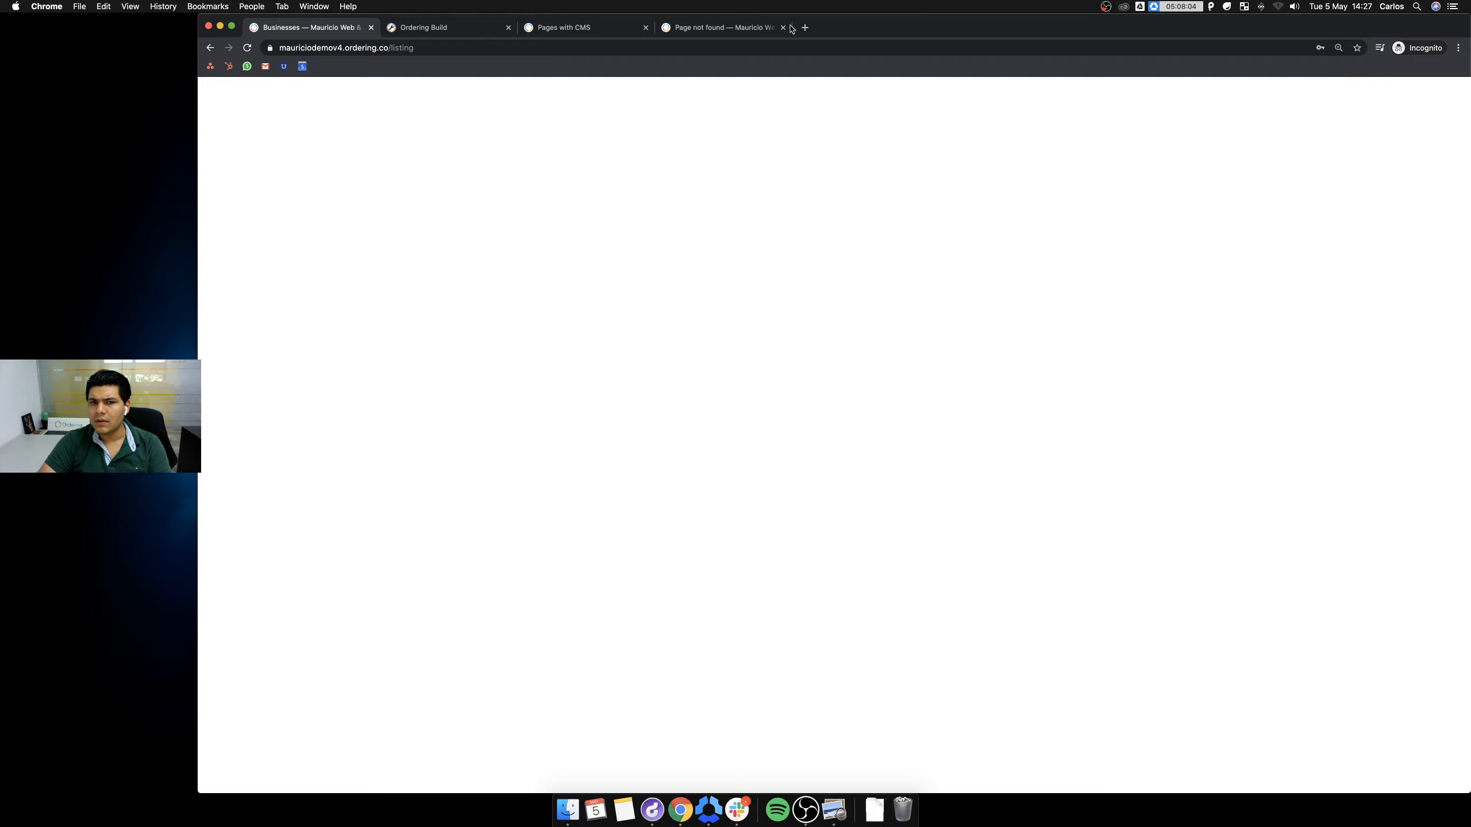
Open Static Pages Manager from ADMIN AREA > More and start a new static page.
{"action": "left_click", "coordinate": [1045, 98]}
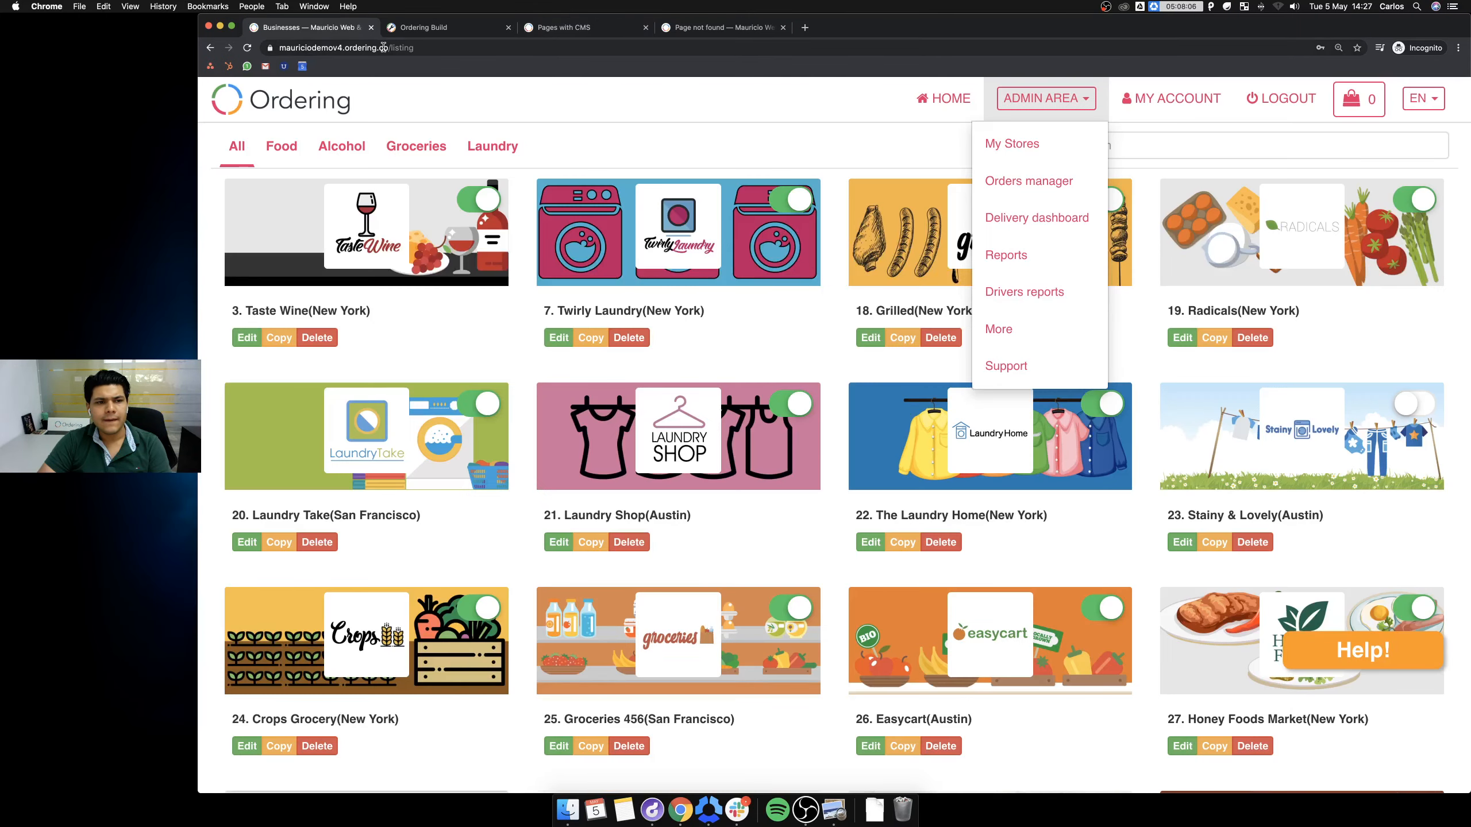
{"action": "left_click", "coordinate": [993, 329]}
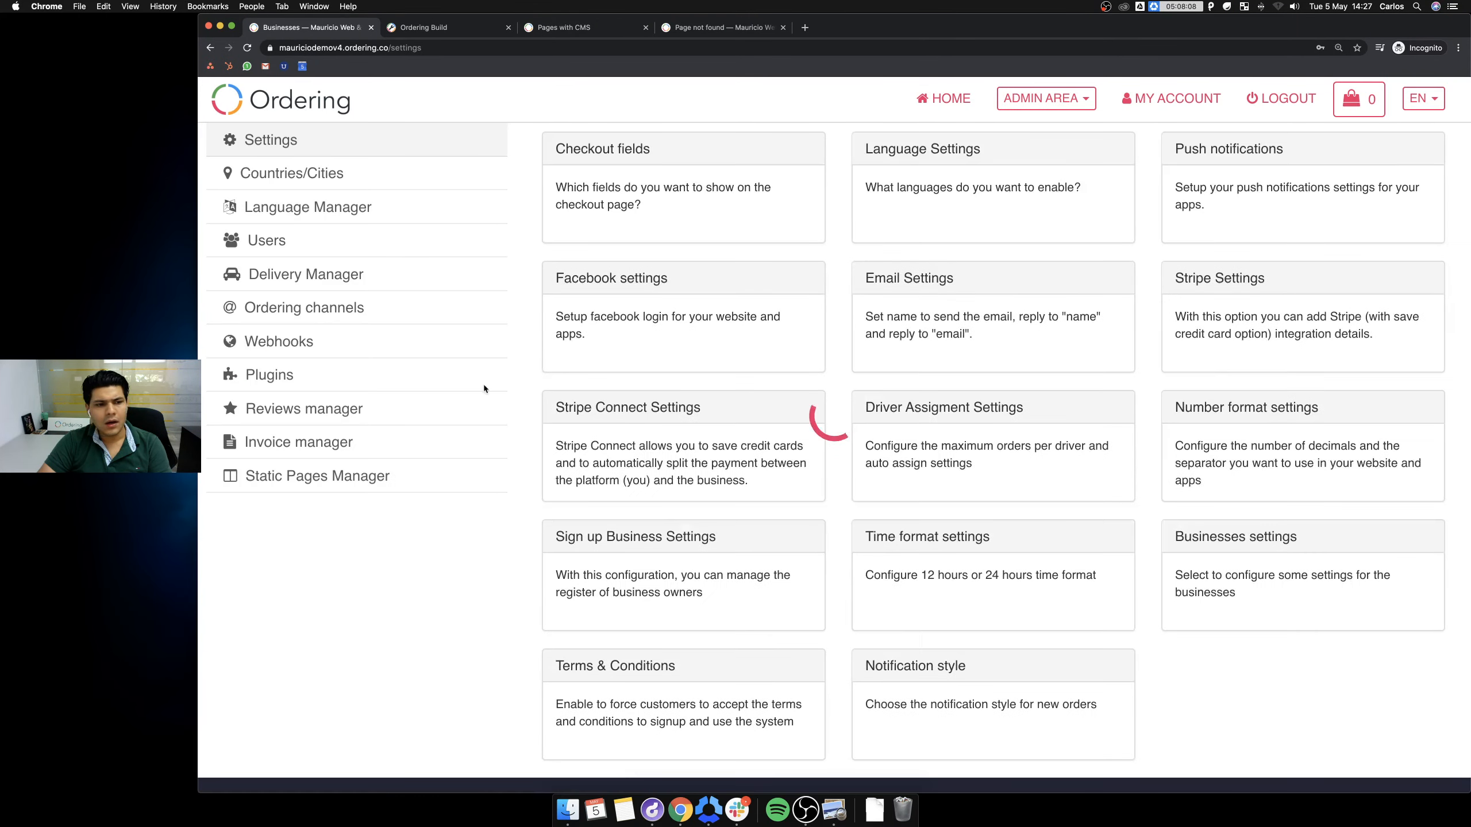
{"action": "left_click", "coordinate": [338, 476]}
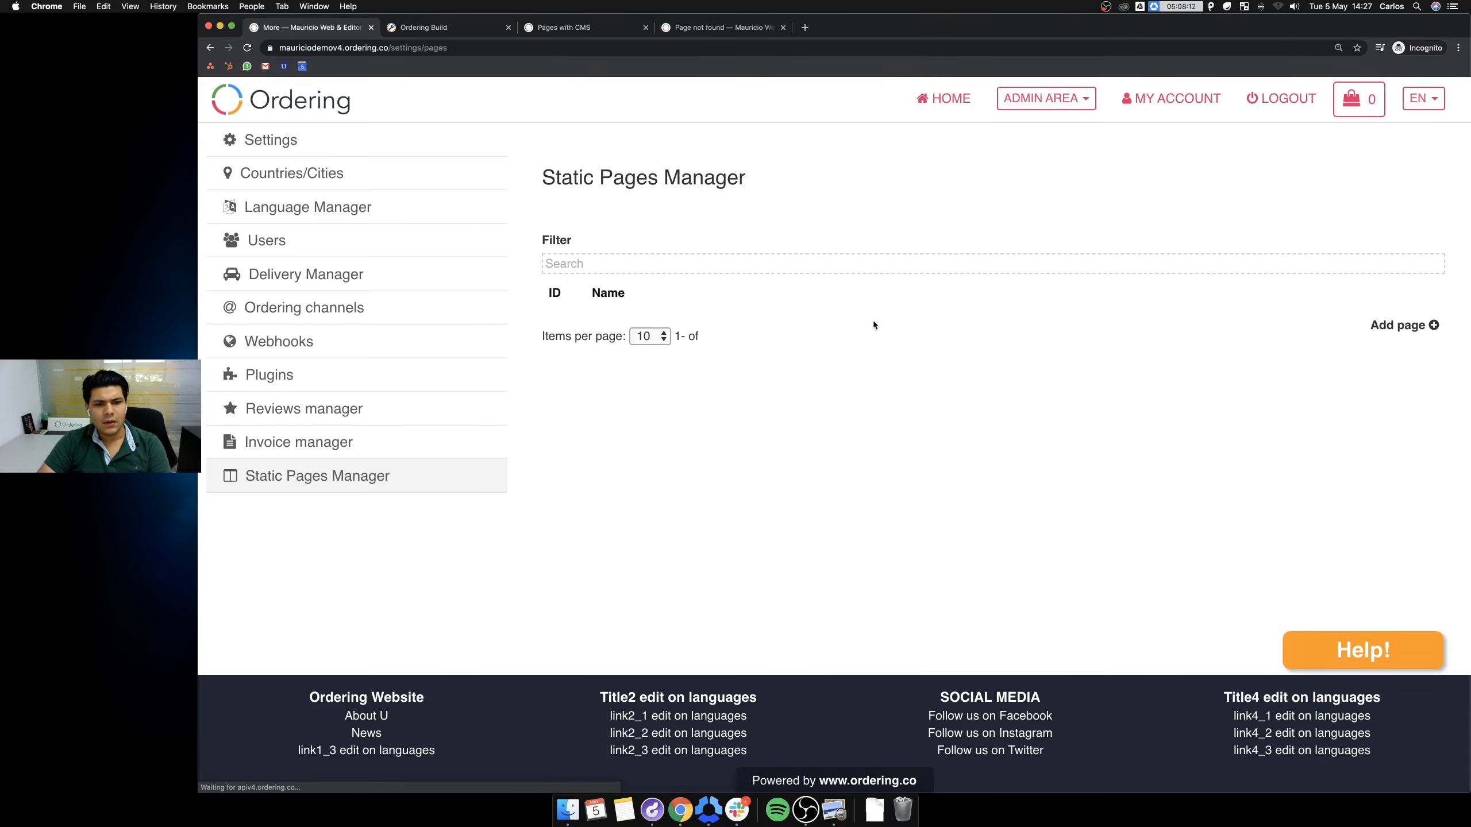
{"action": "left_click", "coordinate": [1405, 331]}
Name the new page 'Ordering news' with slug orderingnews and begin typing the caption in the body.
{"action": "left_click", "coordinate": [647, 225]}
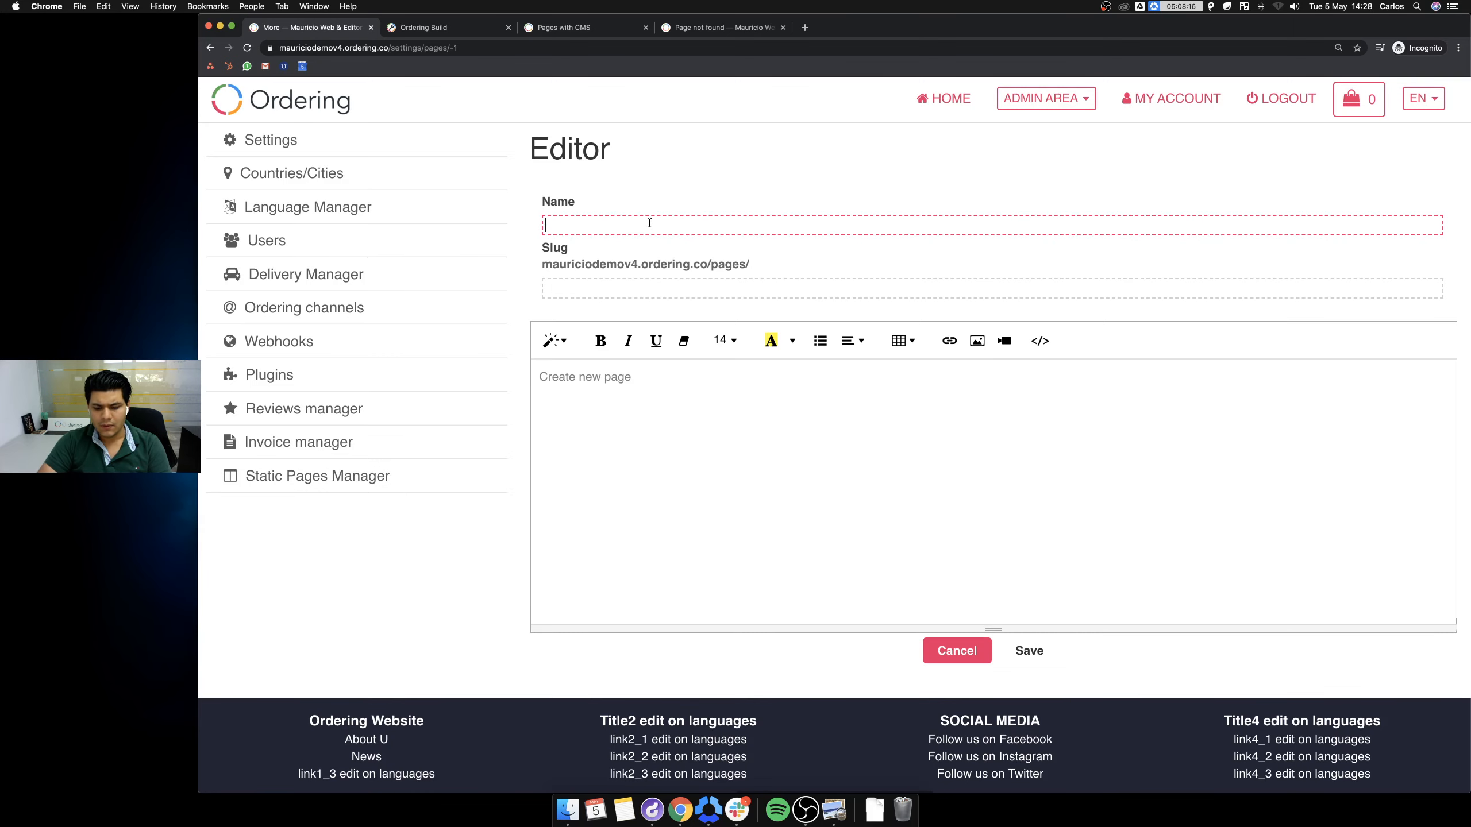
{"action": "type", "text": "News"}
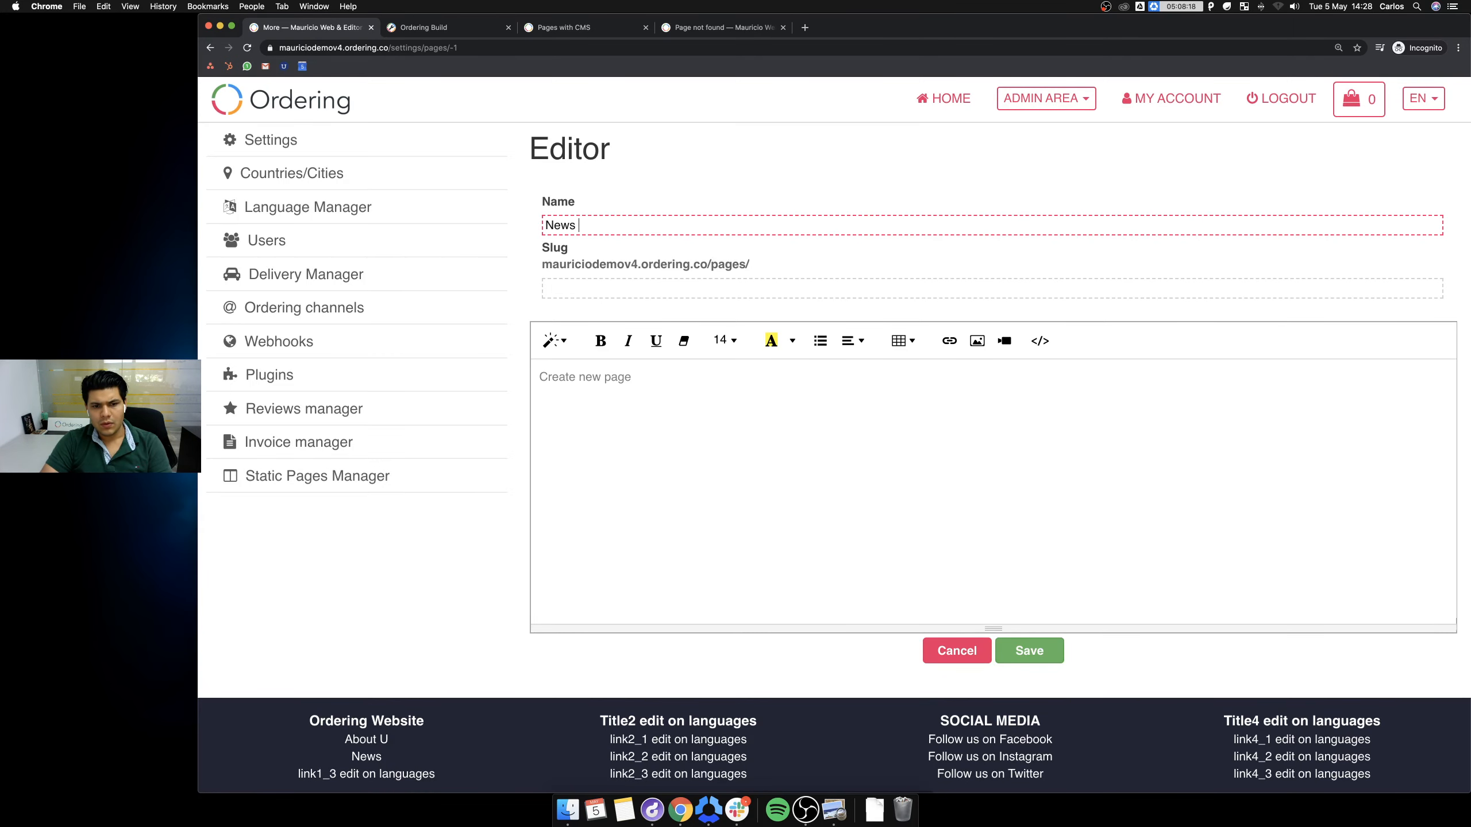
{"action": "type", "text": " ORderi"}
{"action": "key", "text": "super+a"}
{"action": "type", "text": "Ordering new"}
{"action": "key", "text": "Tab"}
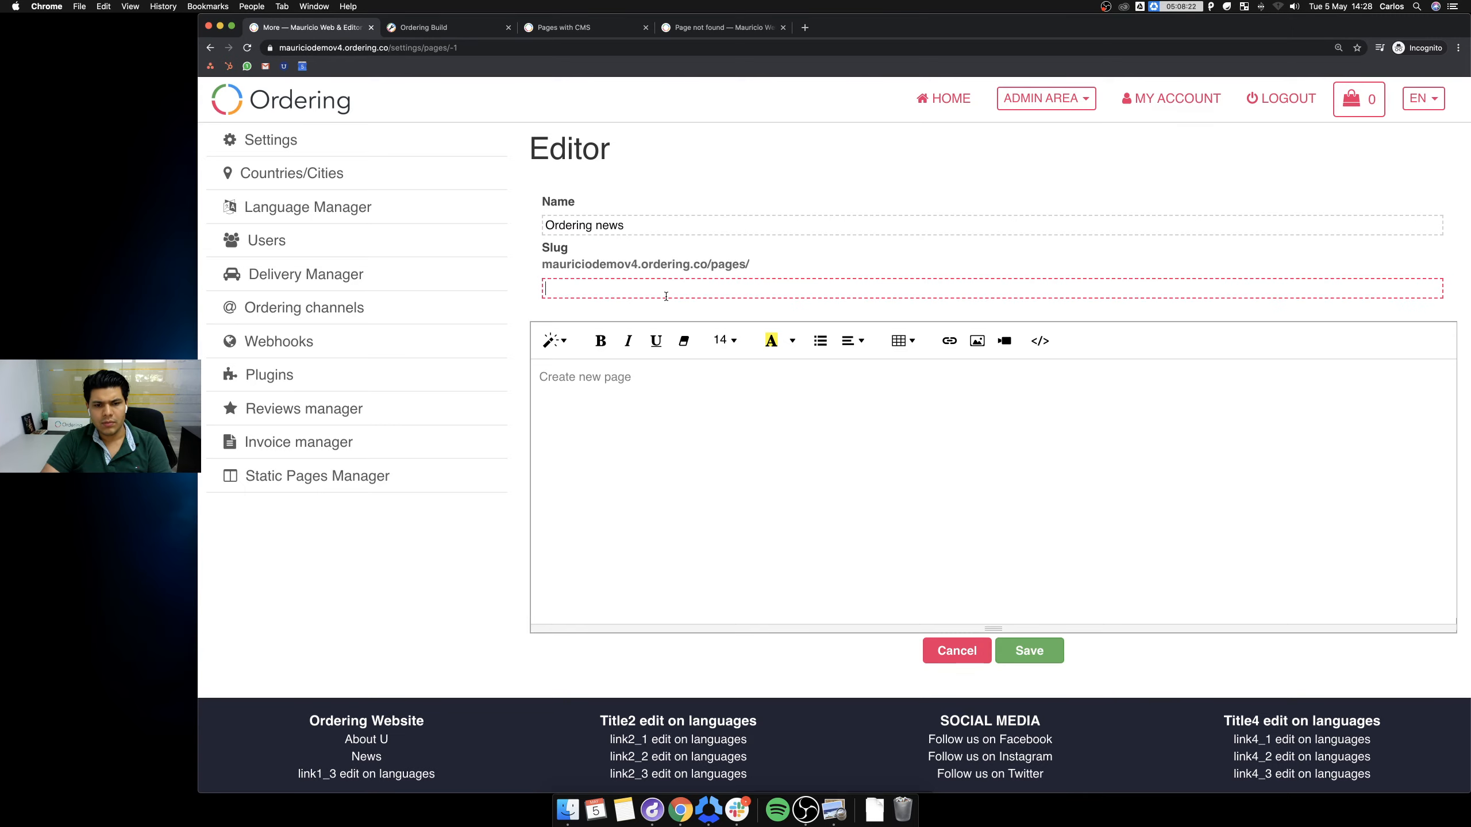
{"action": "type", "text": "orderingnews"}
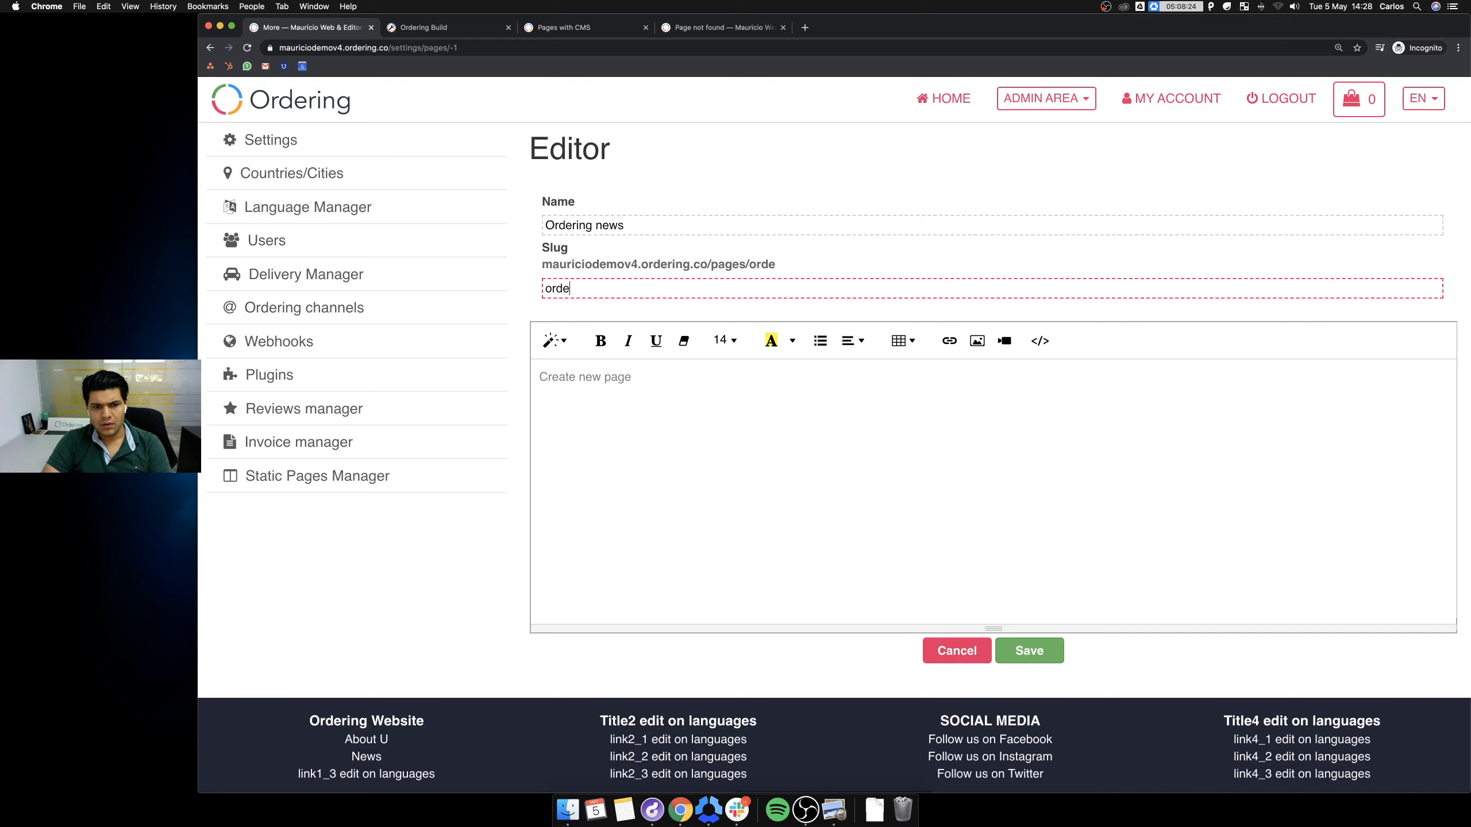
{"action": "left_click", "coordinate": [741, 394]}
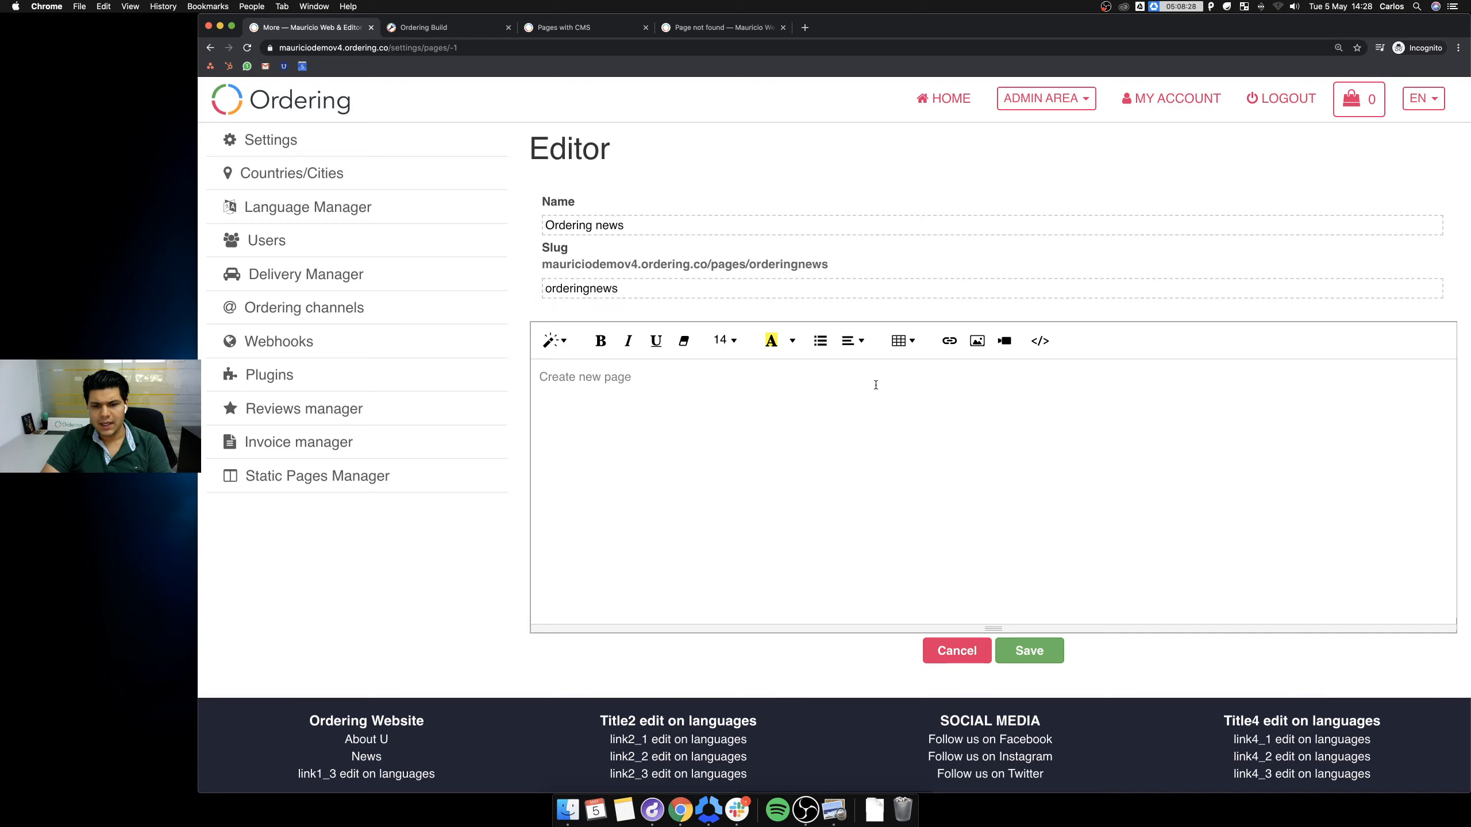
{"action": "type", "text": "Checkout our latest Class over Youtube."}
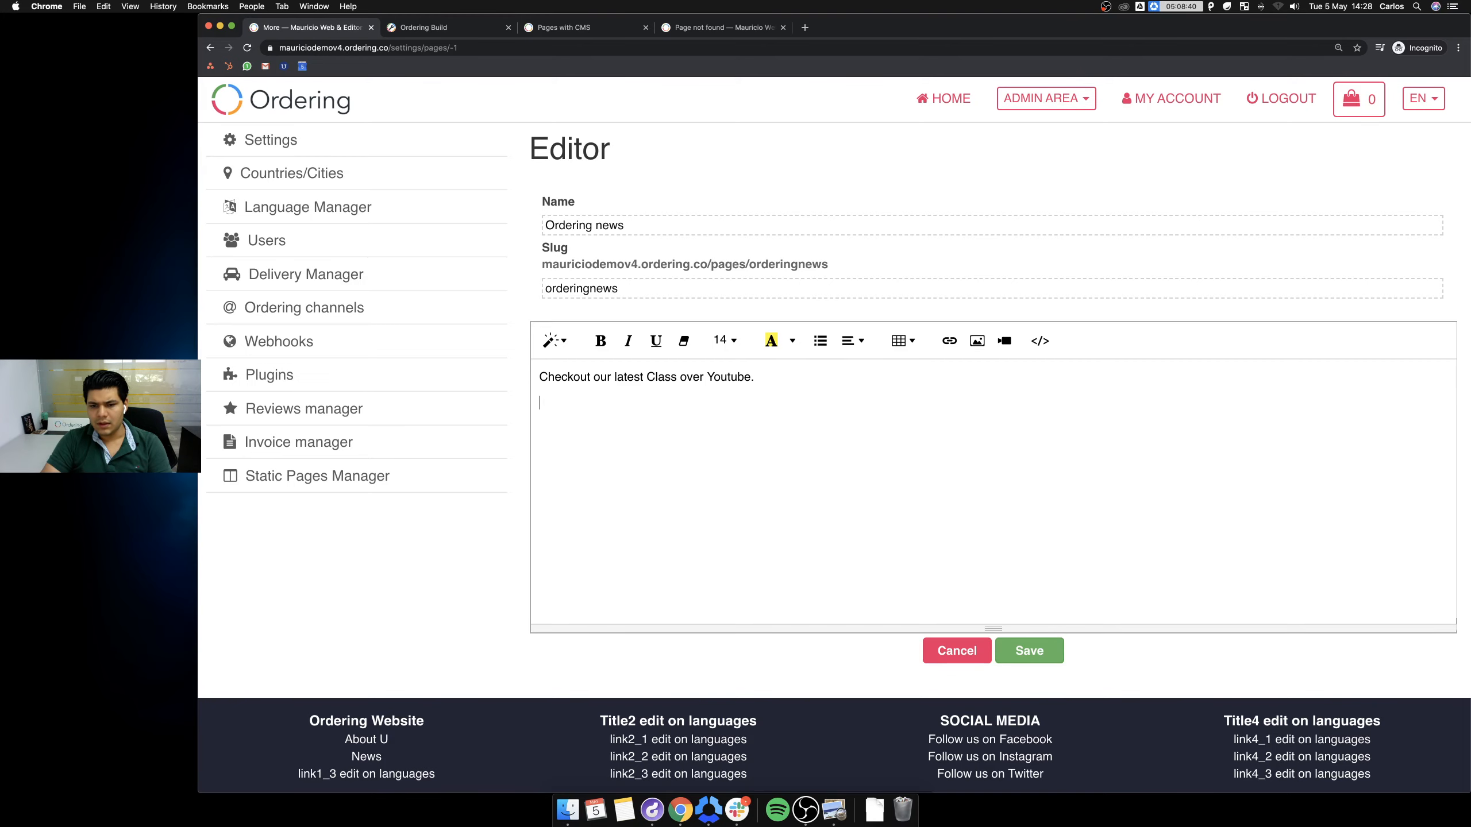
Embed the copied YouTube video link into the page body.
{"action": "left_click", "coordinate": [1000, 341]}
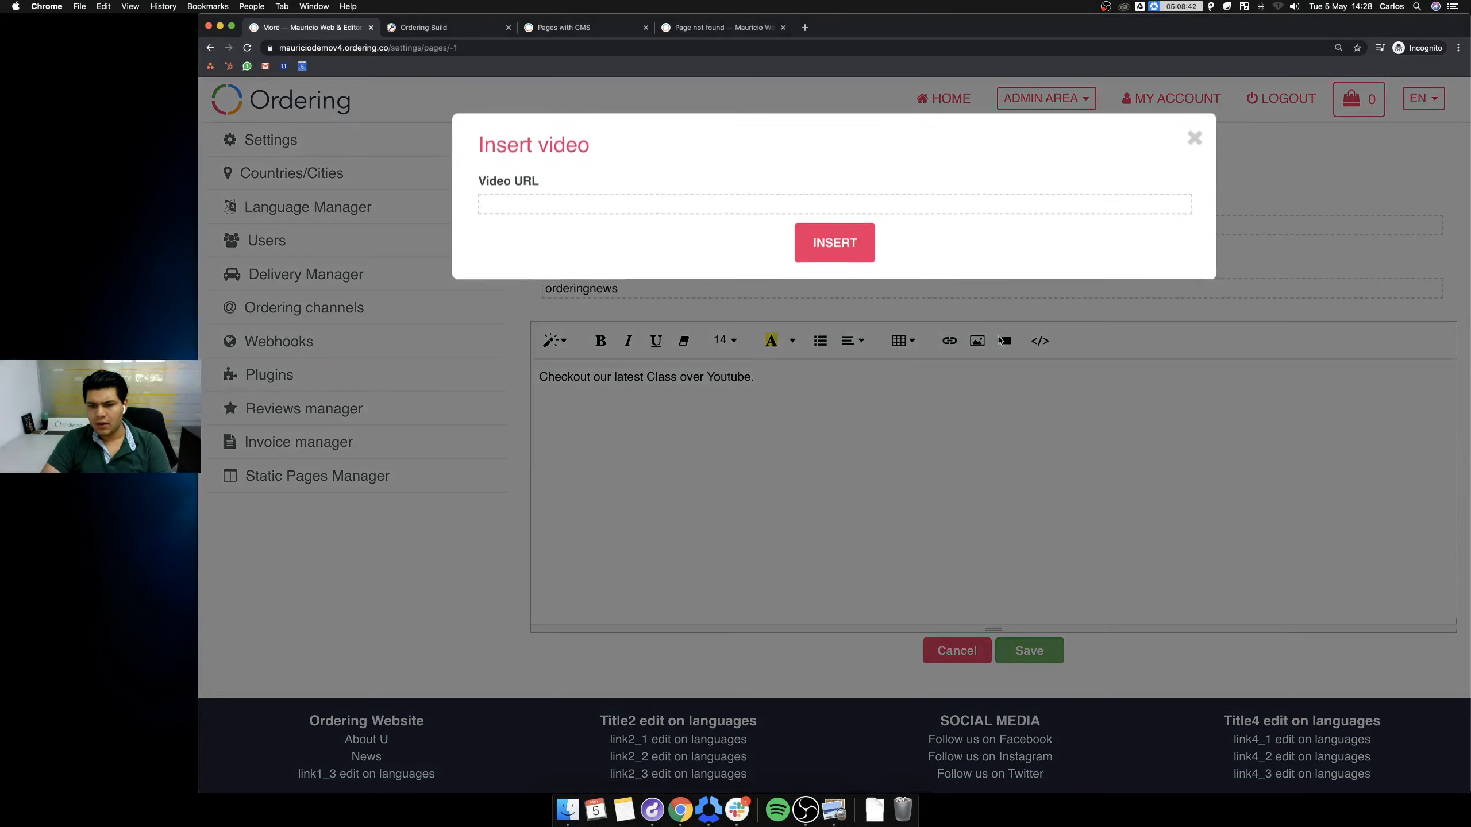
{"action": "key", "text": "super+shift+v"}
{"action": "left_click", "coordinate": [274, 717]}
{"action": "left_click", "coordinate": [274, 717]}
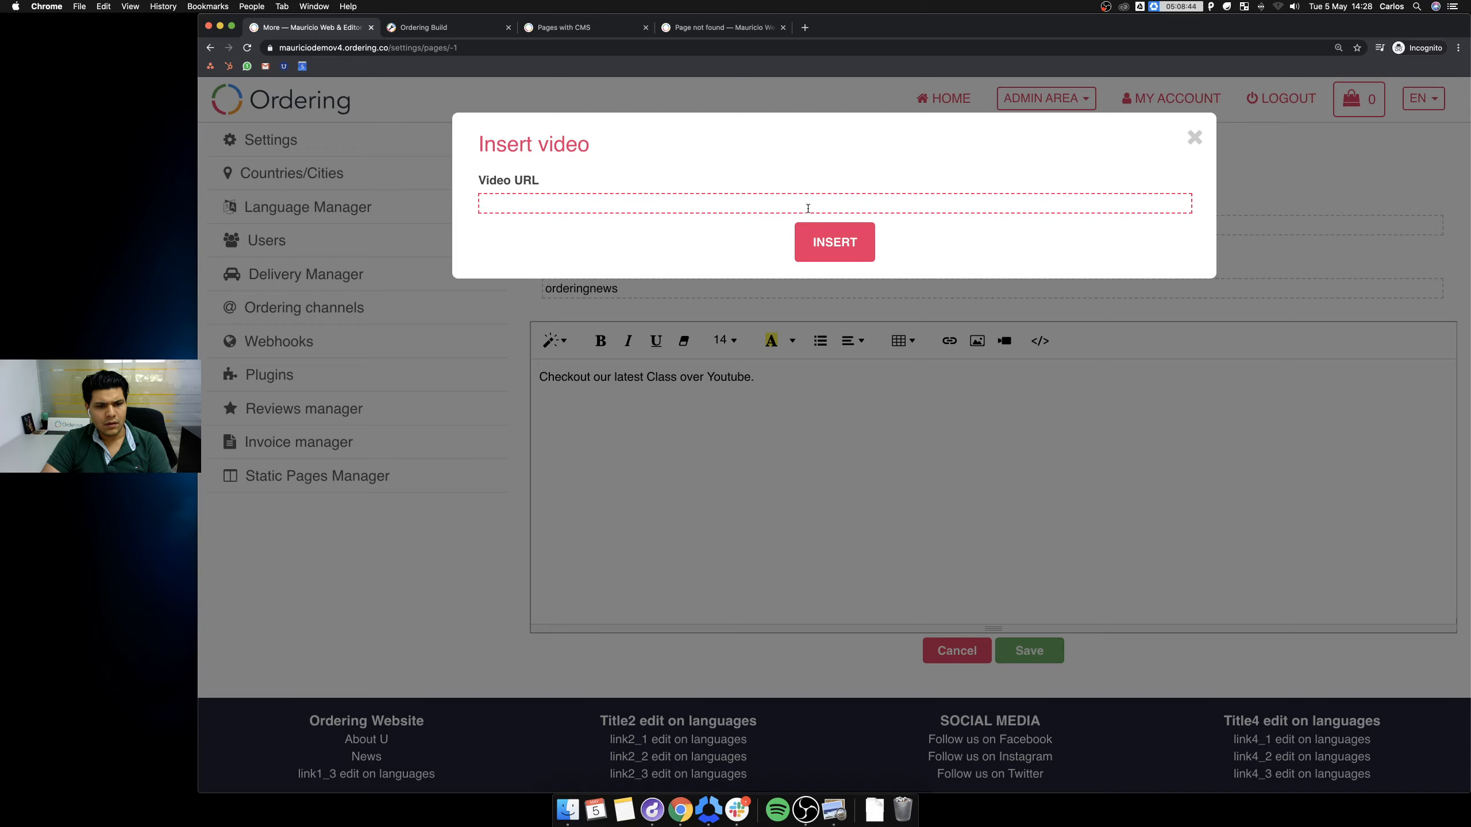
{"action": "left_click", "coordinate": [835, 242]}
Centre the caption and video, save the page, and copy the orderingnews slug.
{"action": "triple_click", "coordinate": [895, 381]}
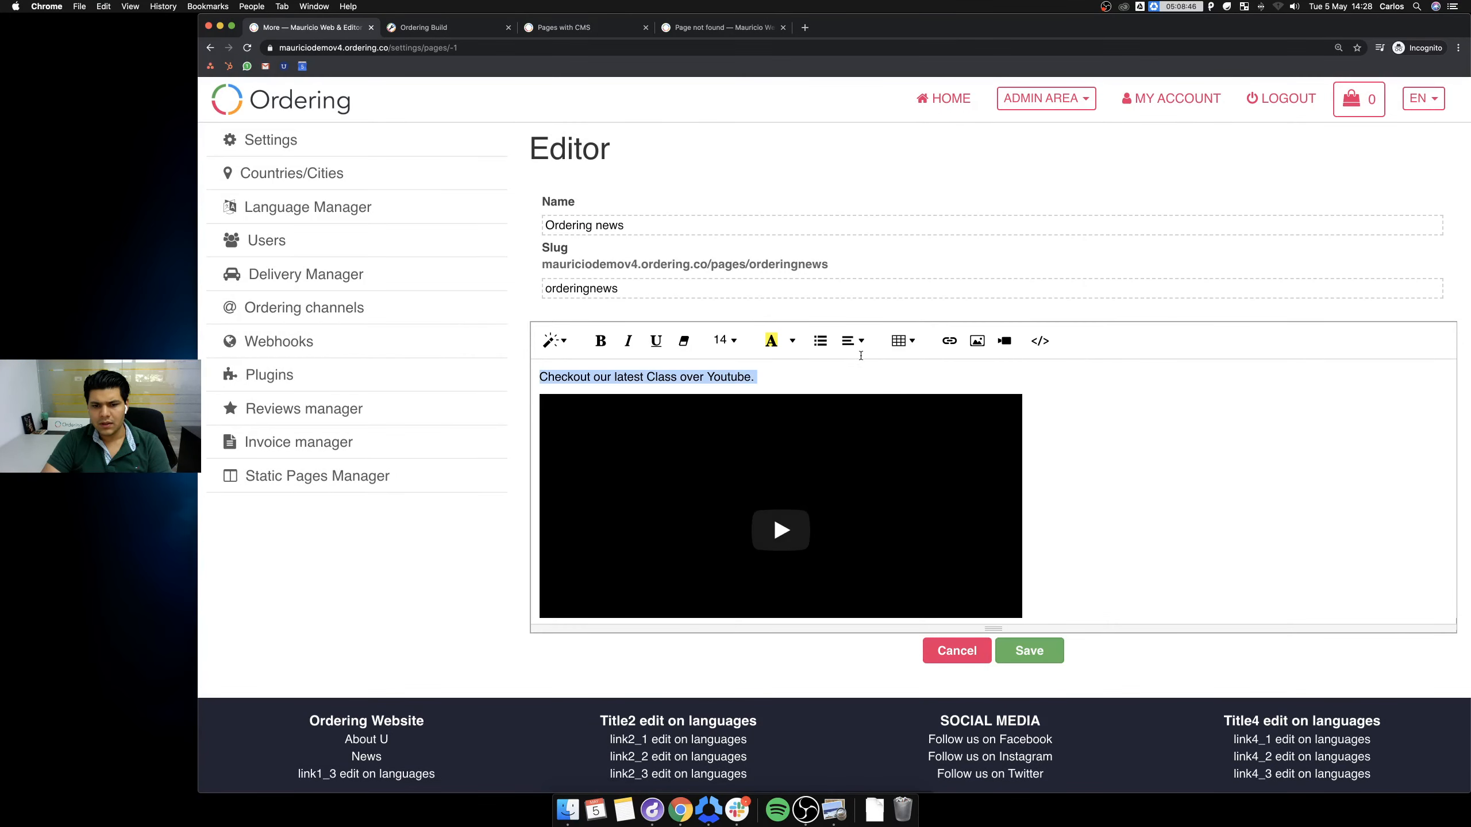
{"action": "left_click", "coordinate": [853, 341]}
{"action": "left_click", "coordinate": [880, 381]}
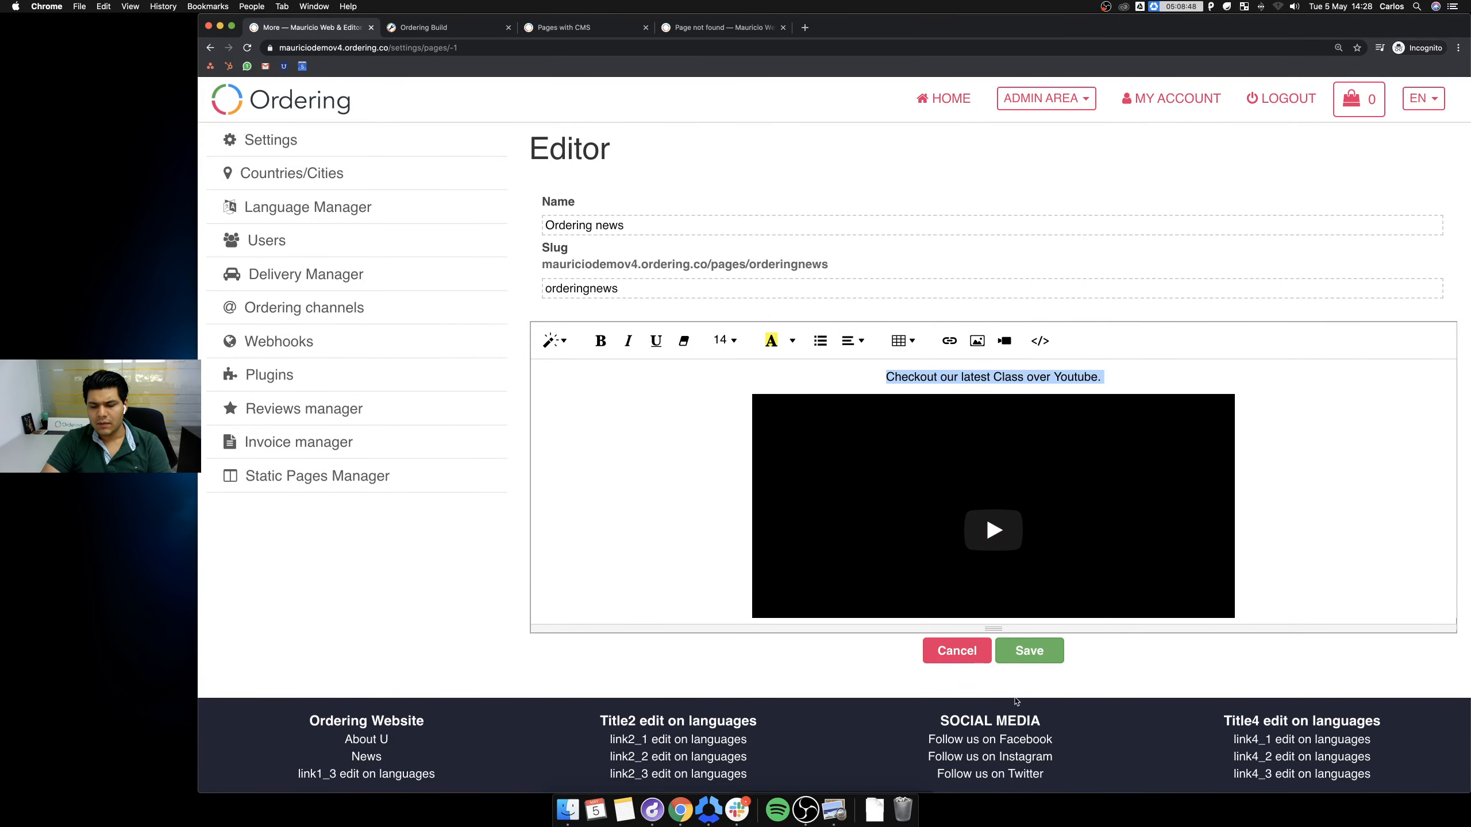
{"action": "left_click", "coordinate": [1029, 653]}
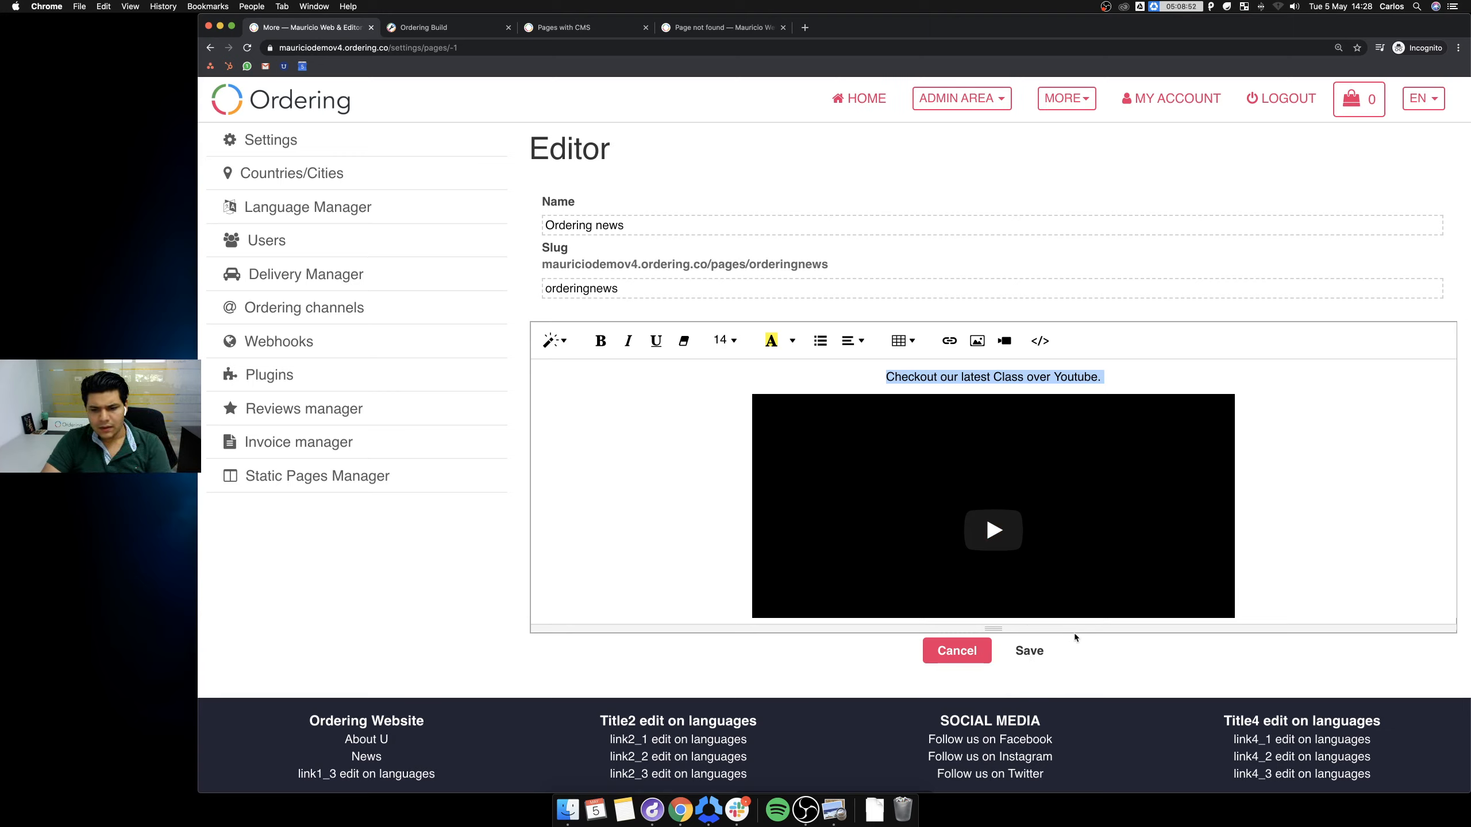
{"action": "left_click", "coordinate": [651, 289]}
{"action": "double_click", "coordinate": [651, 288]}
{"action": "key", "text": "super+c"}
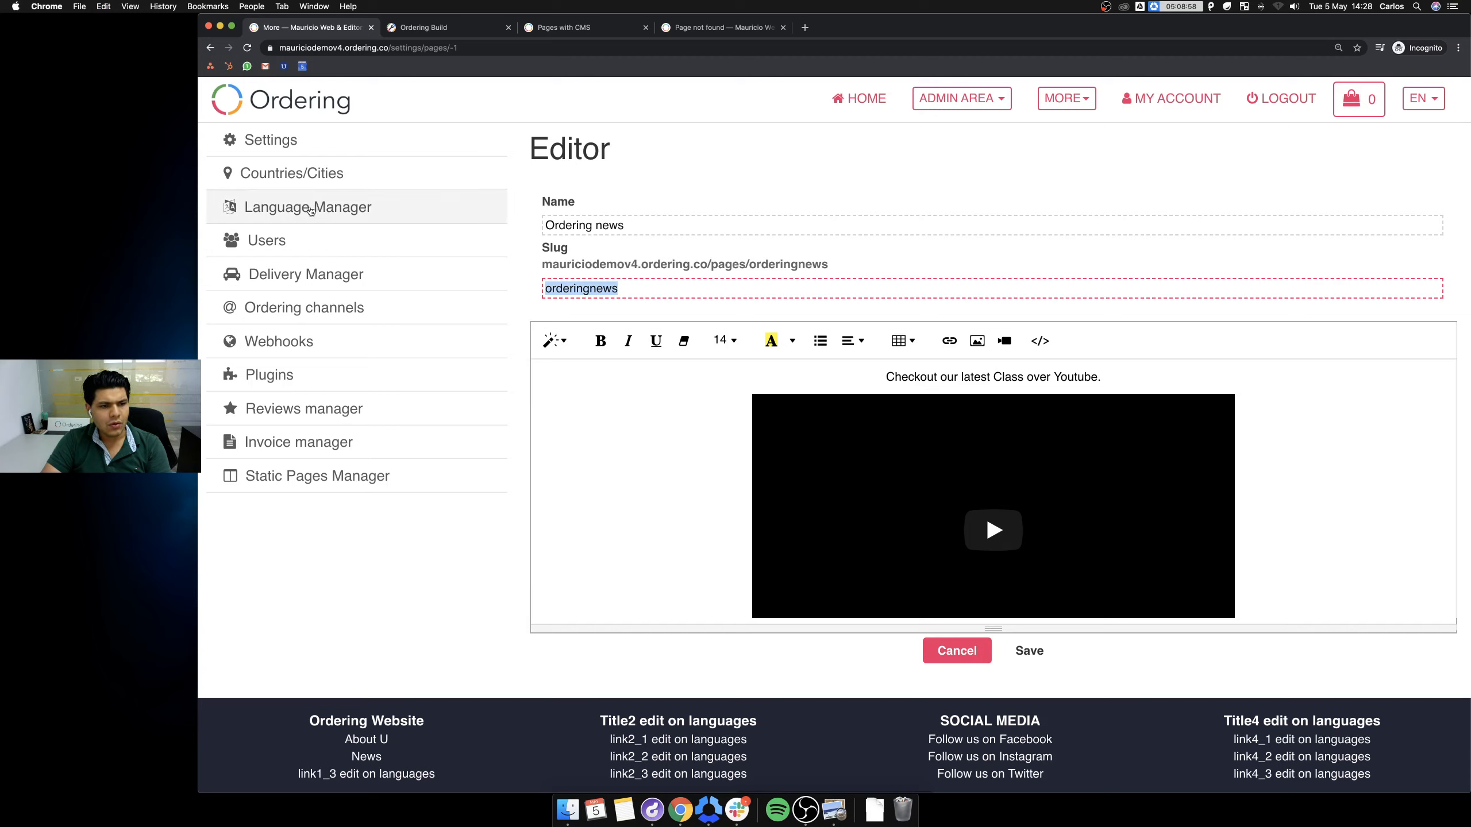
In the Language Manager, set the FOOTER_QL1_2_HREF text to pages/orderingnews.
{"action": "left_click", "coordinate": [323, 202]}
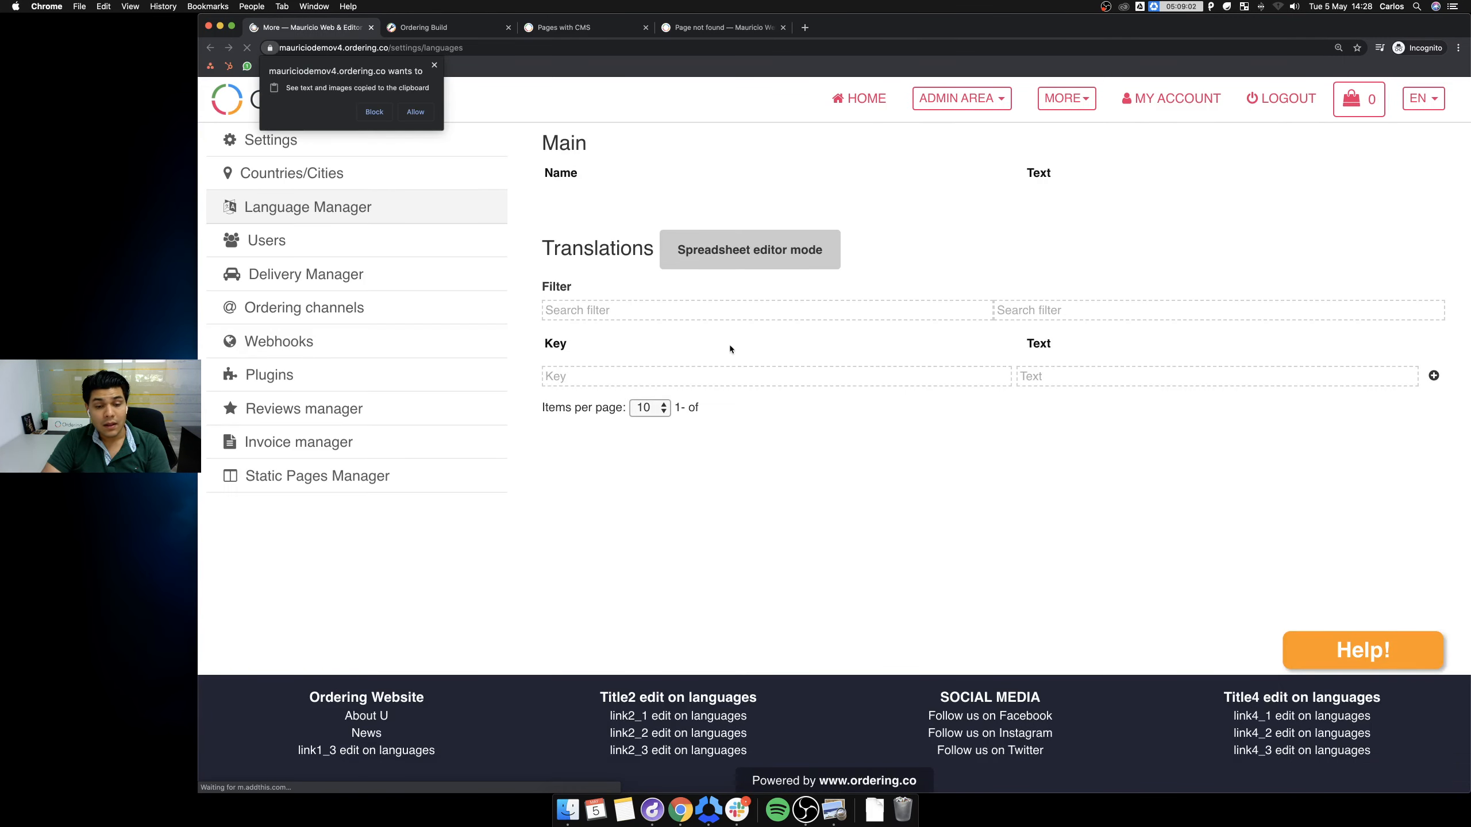
{"action": "left_click", "coordinate": [428, 115]}
{"action": "left_click", "coordinate": [1038, 474]}
{"action": "left_click", "coordinate": [1108, 580]}
{"action": "key", "text": "super+a"}
{"action": "key", "text": "super+v"}
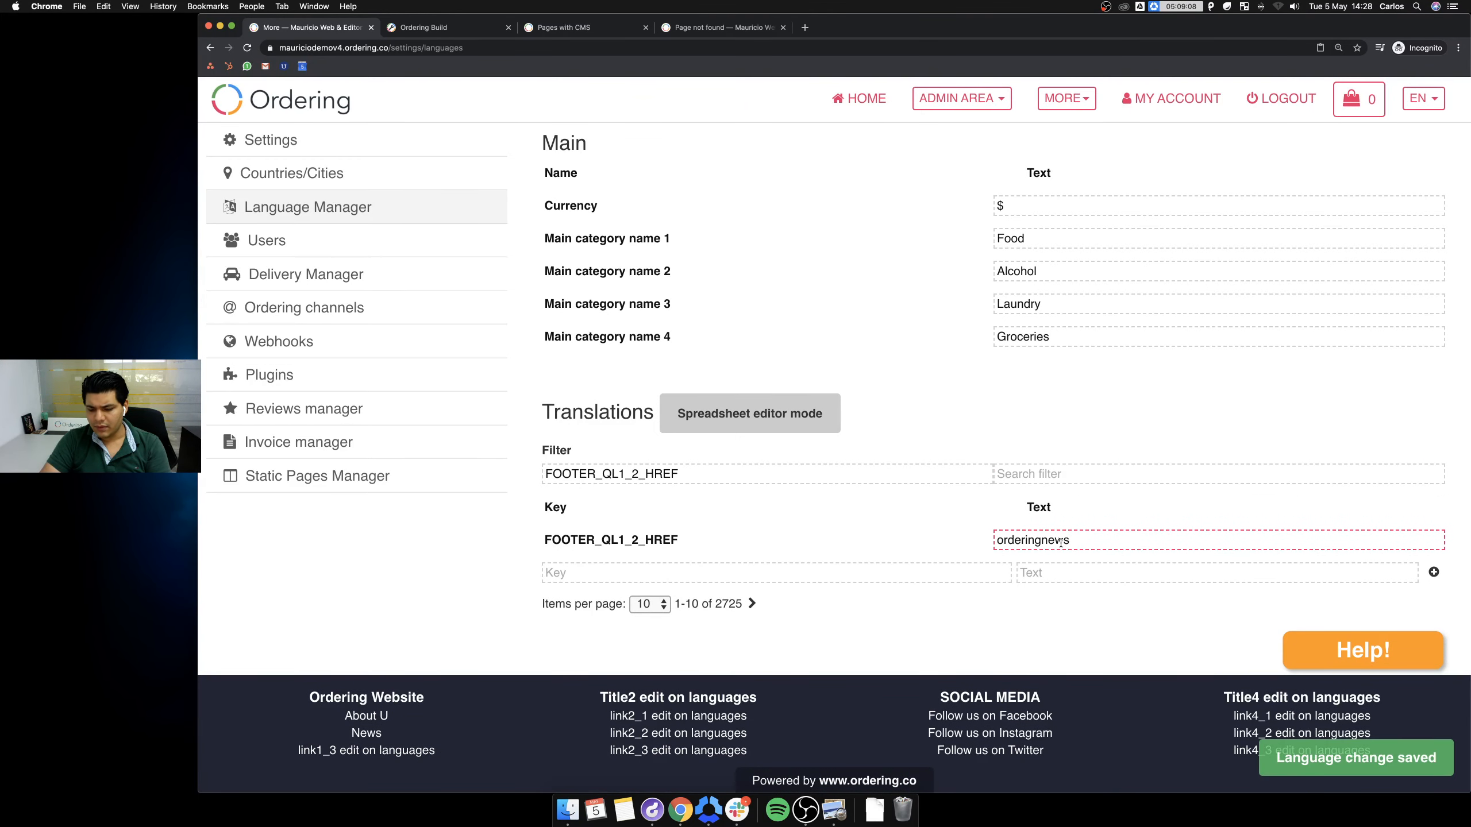
{"action": "type", "text": "pages"}
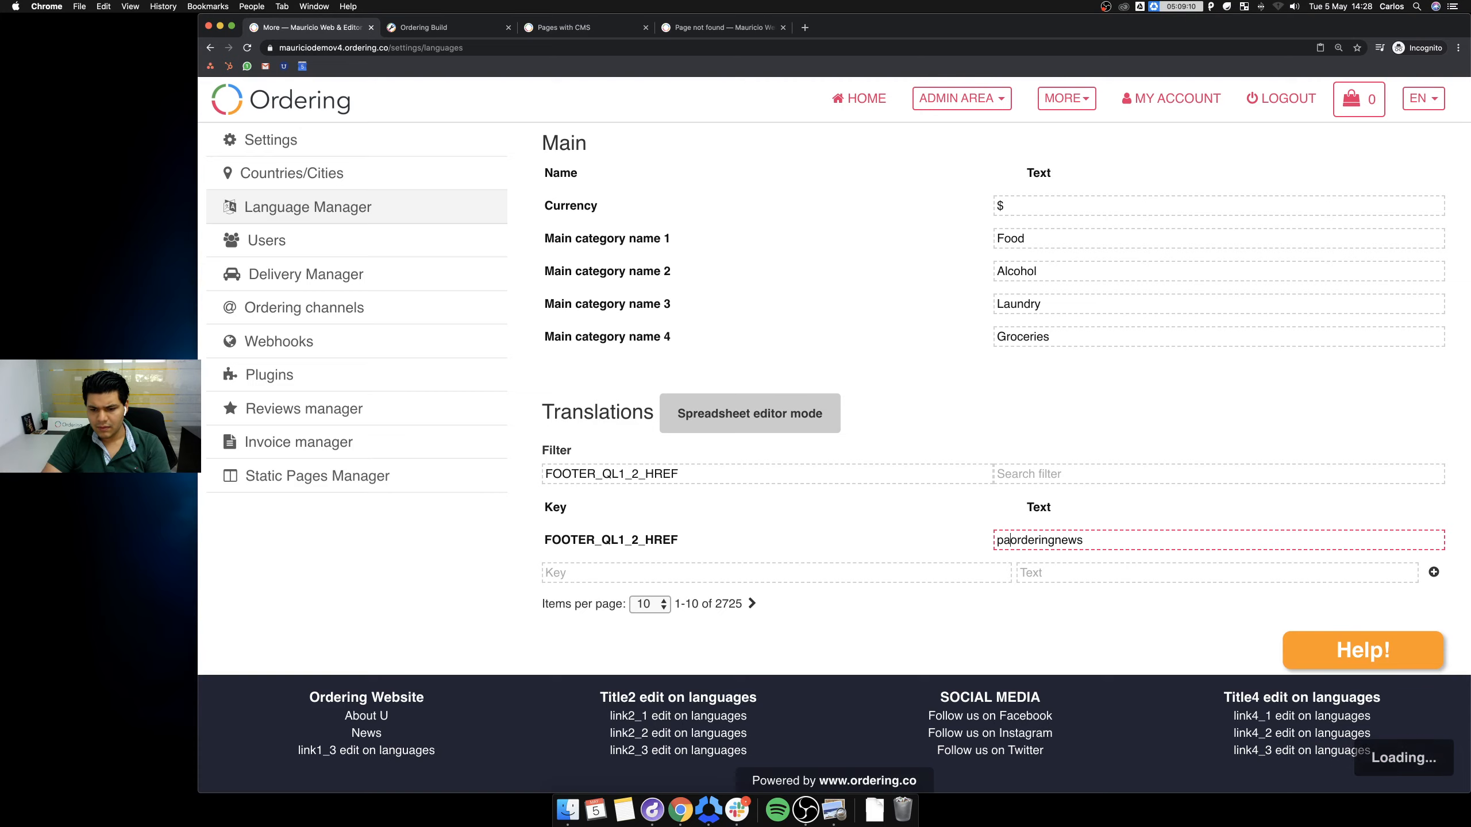
{"action": "type", "text": "/"}
{"action": "left_click", "coordinate": [1084, 621]}
Confirm the saved href and return to the storefront home from the 404 tab.
{"action": "left_click", "coordinate": [1124, 539]}
{"action": "left_click", "coordinate": [806, 214]}
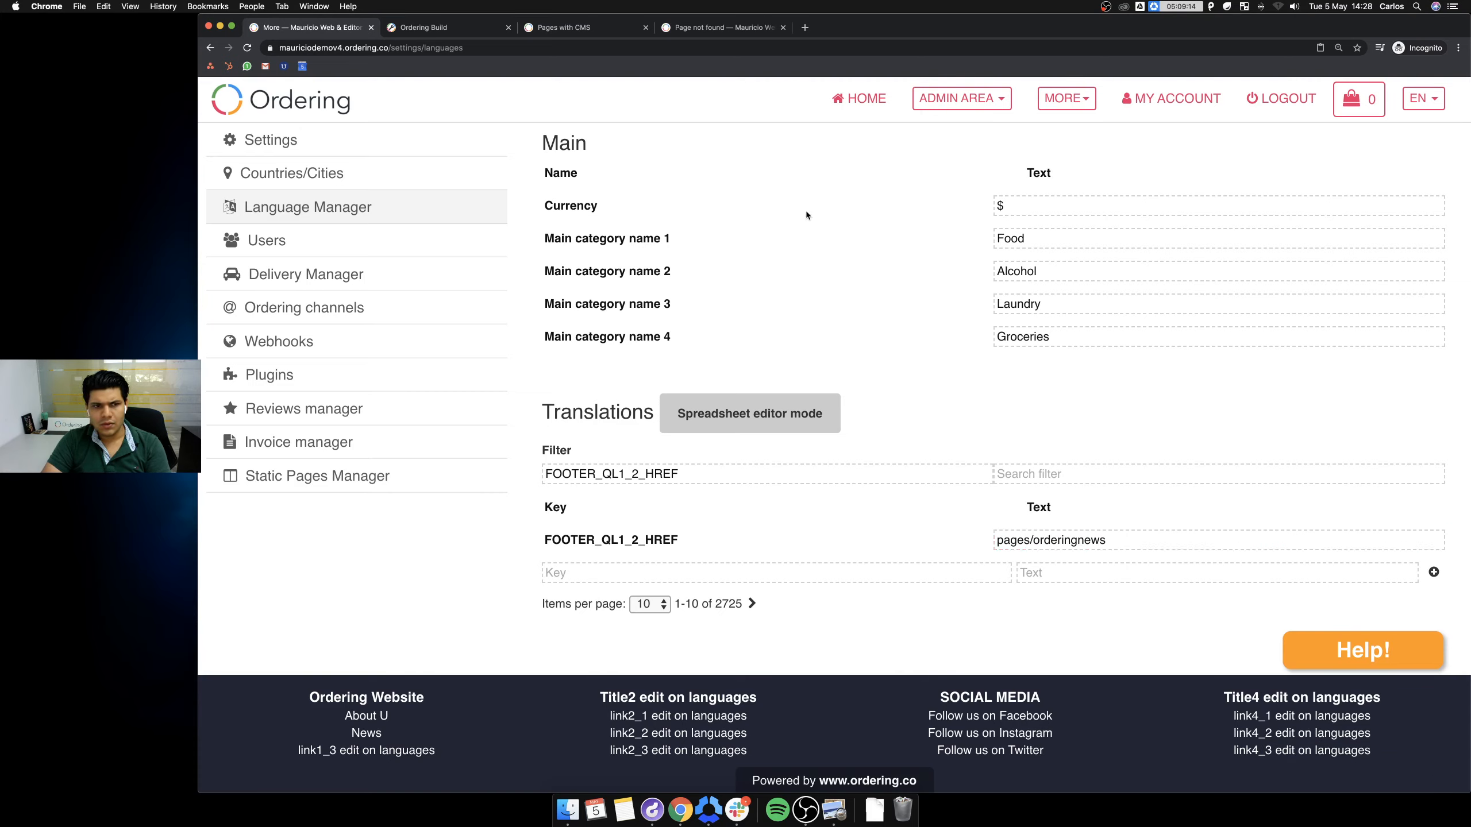
{"action": "left_click", "coordinate": [725, 29]}
{"action": "left_click", "coordinate": [293, 98]}
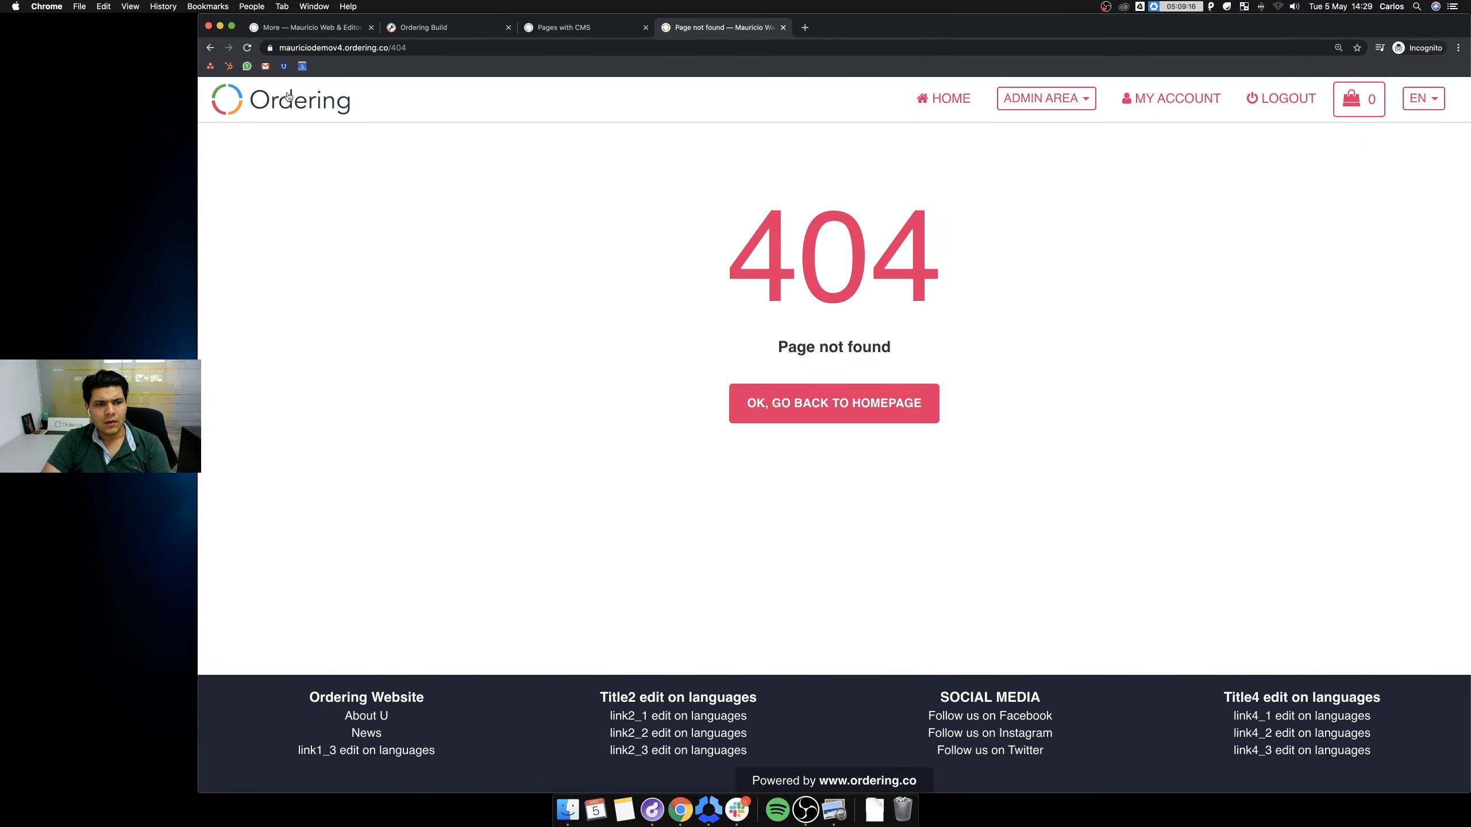
Close the open browser tabs and open a resized new Chrome incognito window.
{"action": "scroll", "coordinate": [303, 450], "scroll_direction": "down", "scroll_amount": 6}
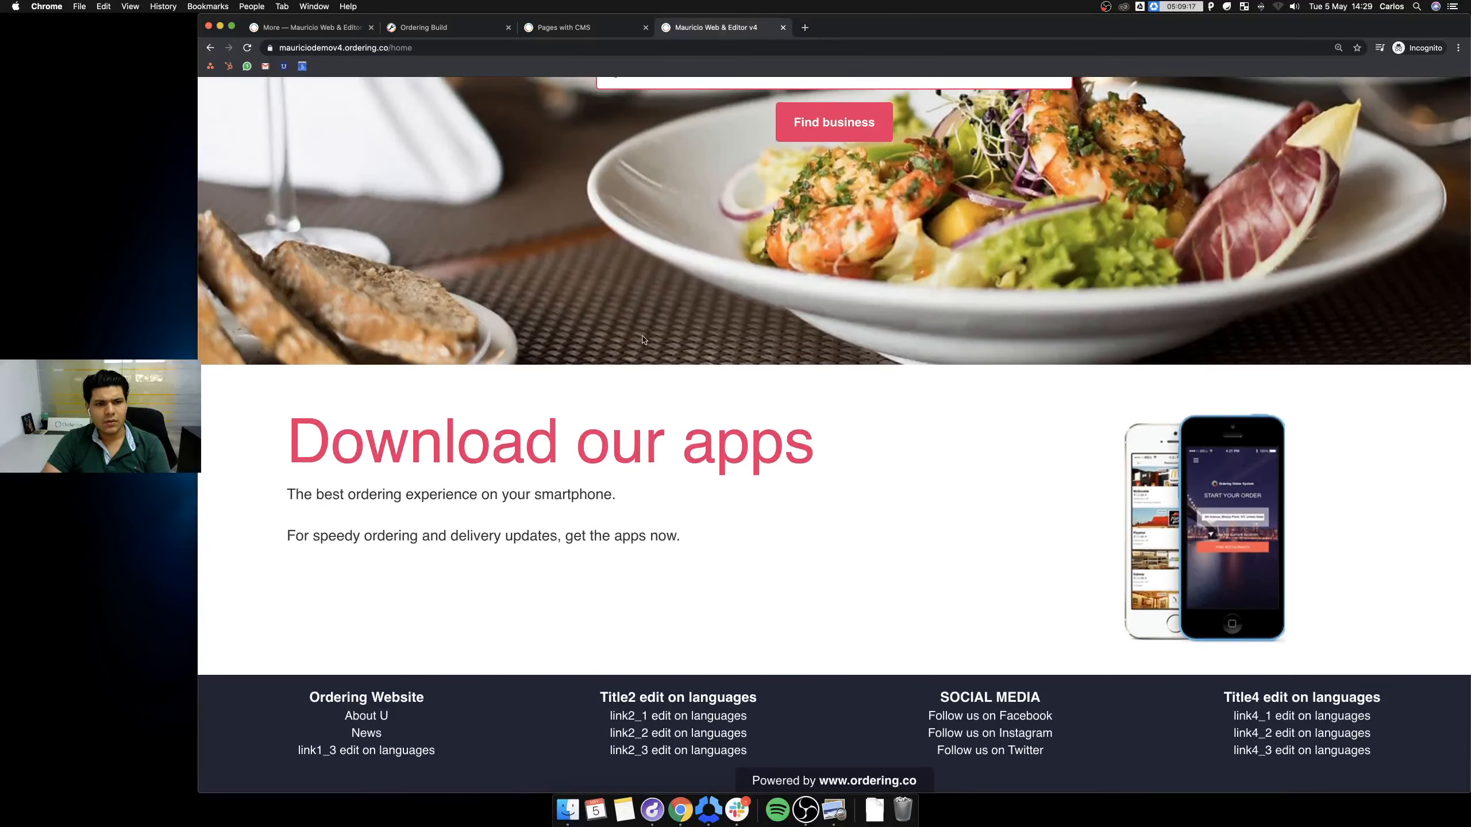
{"action": "key", "text": "super+w"}
{"action": "key", "text": "super+w"}
{"action": "key", "text": "super+w"}
{"action": "key", "text": "super+w"}
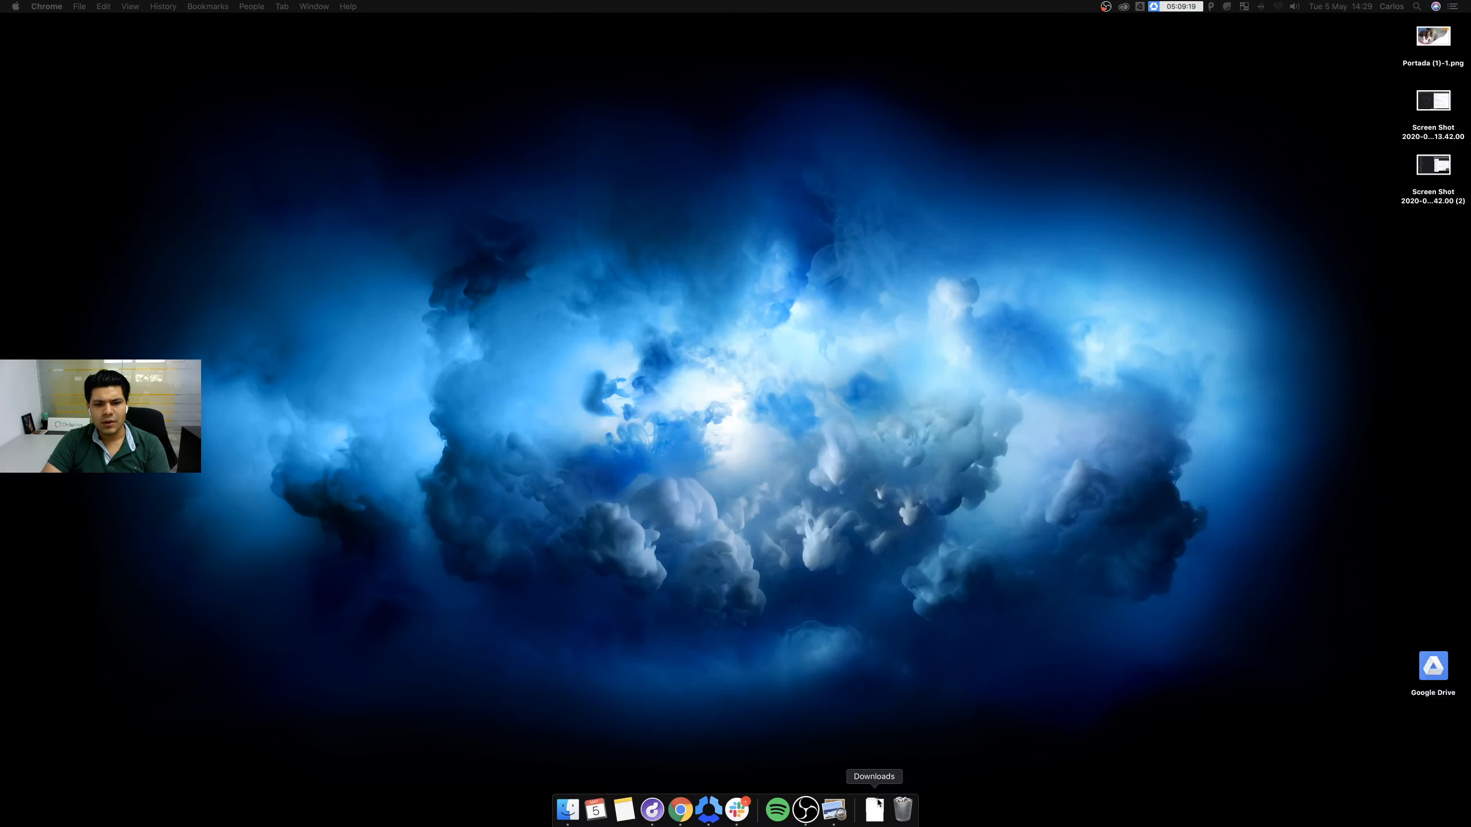
{"action": "right_click", "coordinate": [681, 809]}
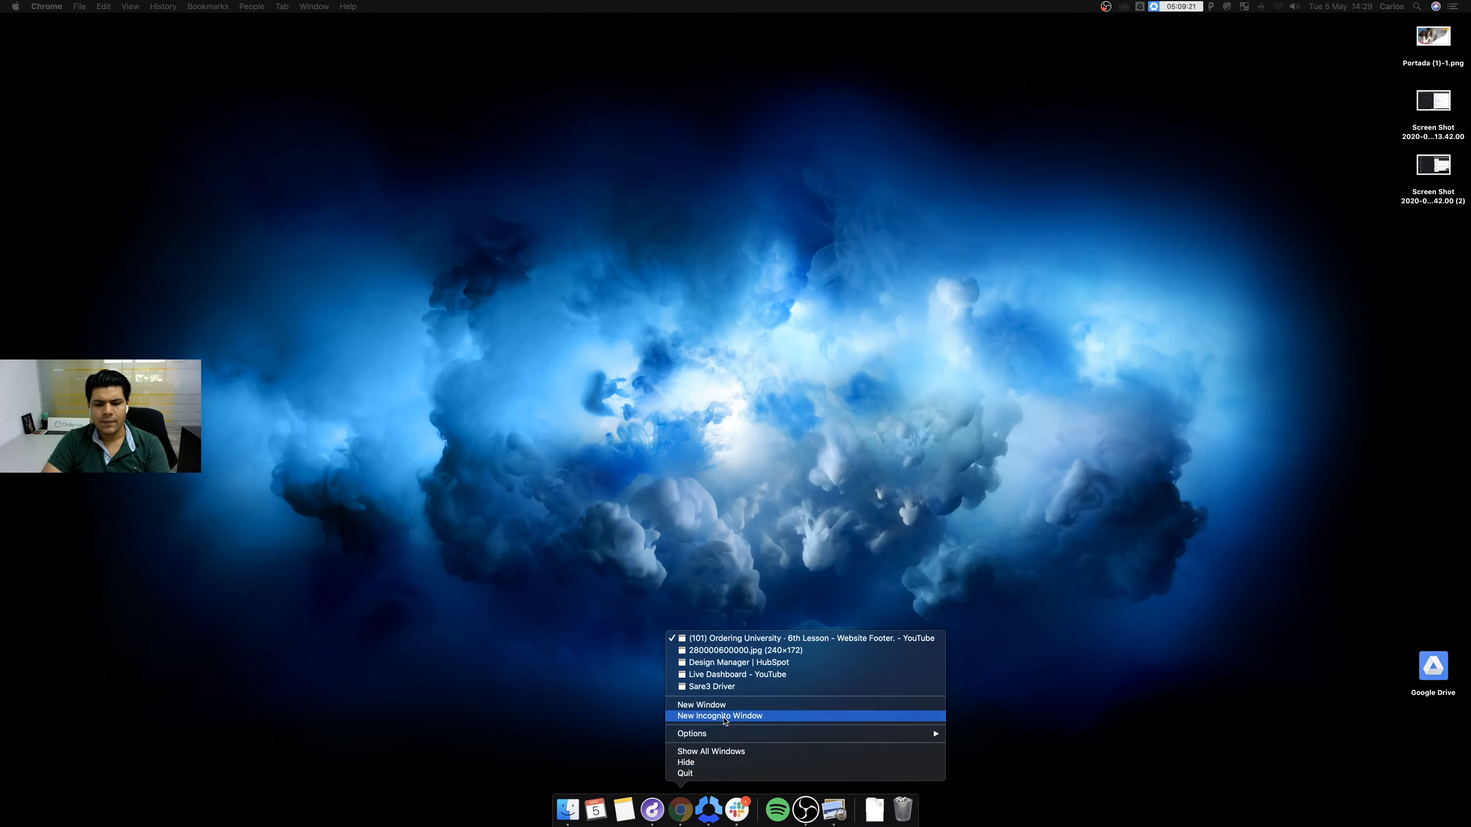
{"action": "left_click", "coordinate": [724, 716]}
{"action": "key", "text": "ctrl+alt+Return"}
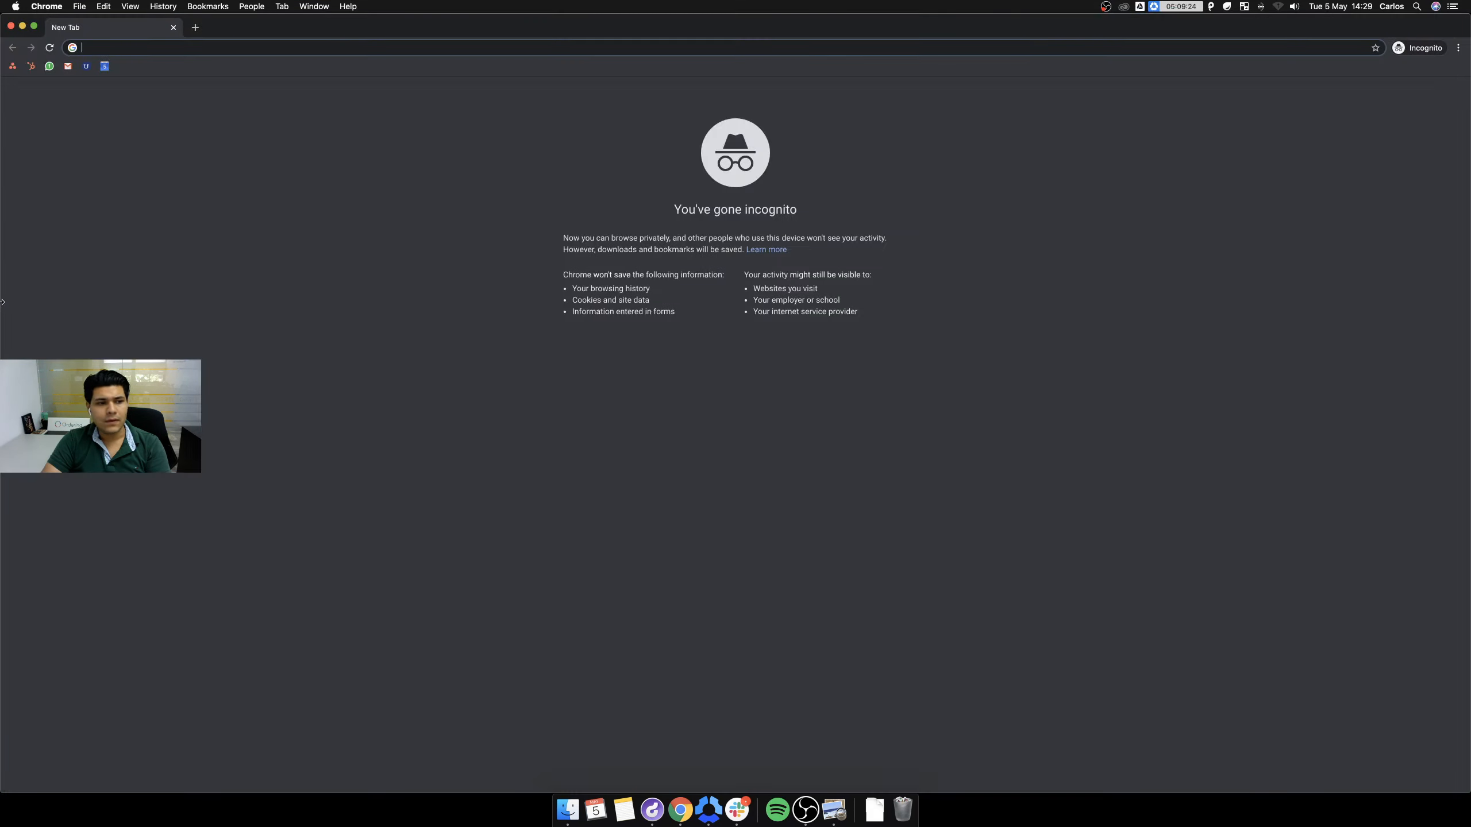
{"action": "left_click_drag", "start_coordinate": [1, 298], "coordinate": [207, 354]}
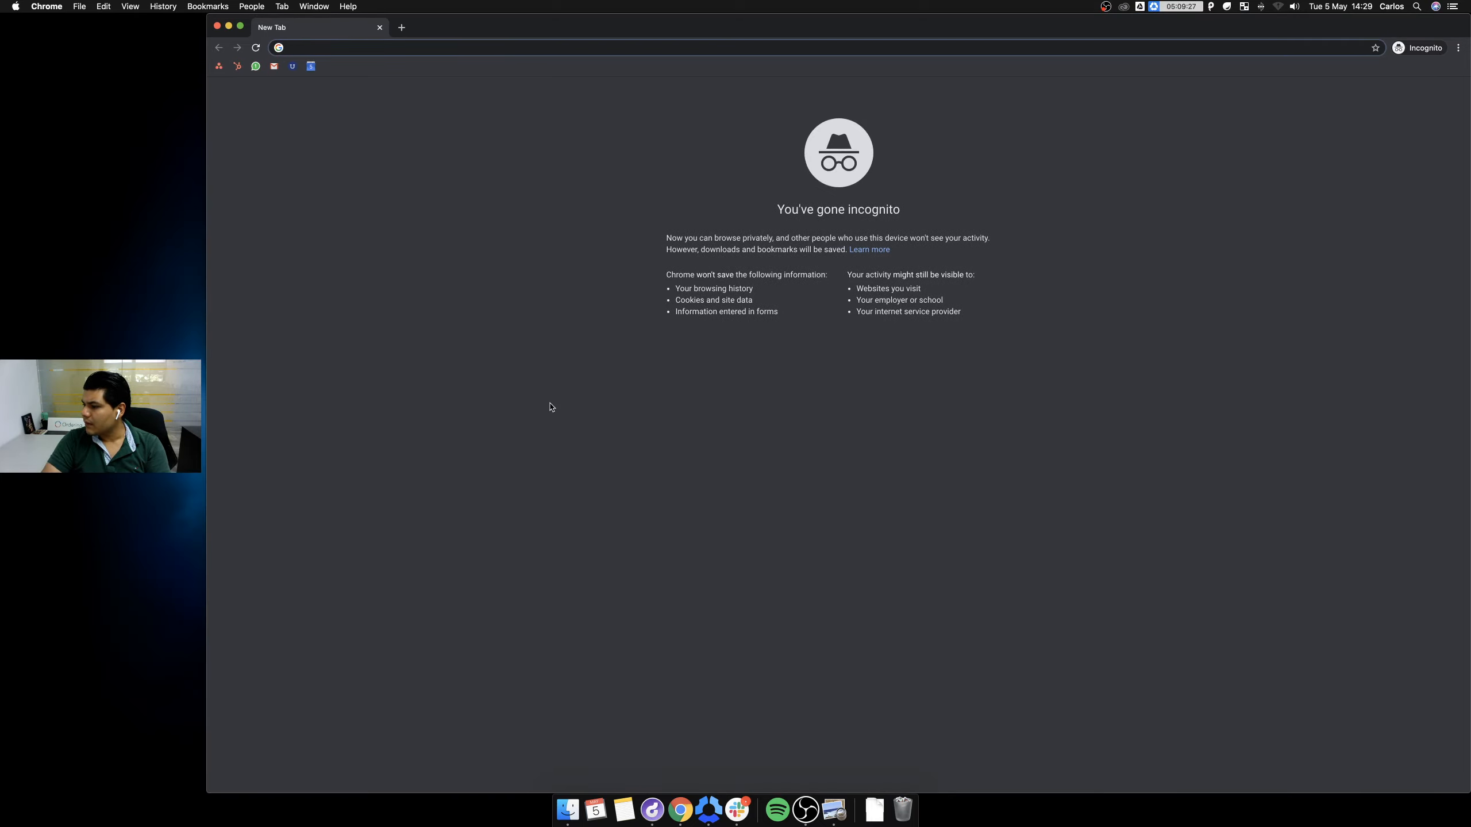
Load orderingweb.ordering.co in the incognito window.
{"action": "left_click", "coordinate": [964, 385]}
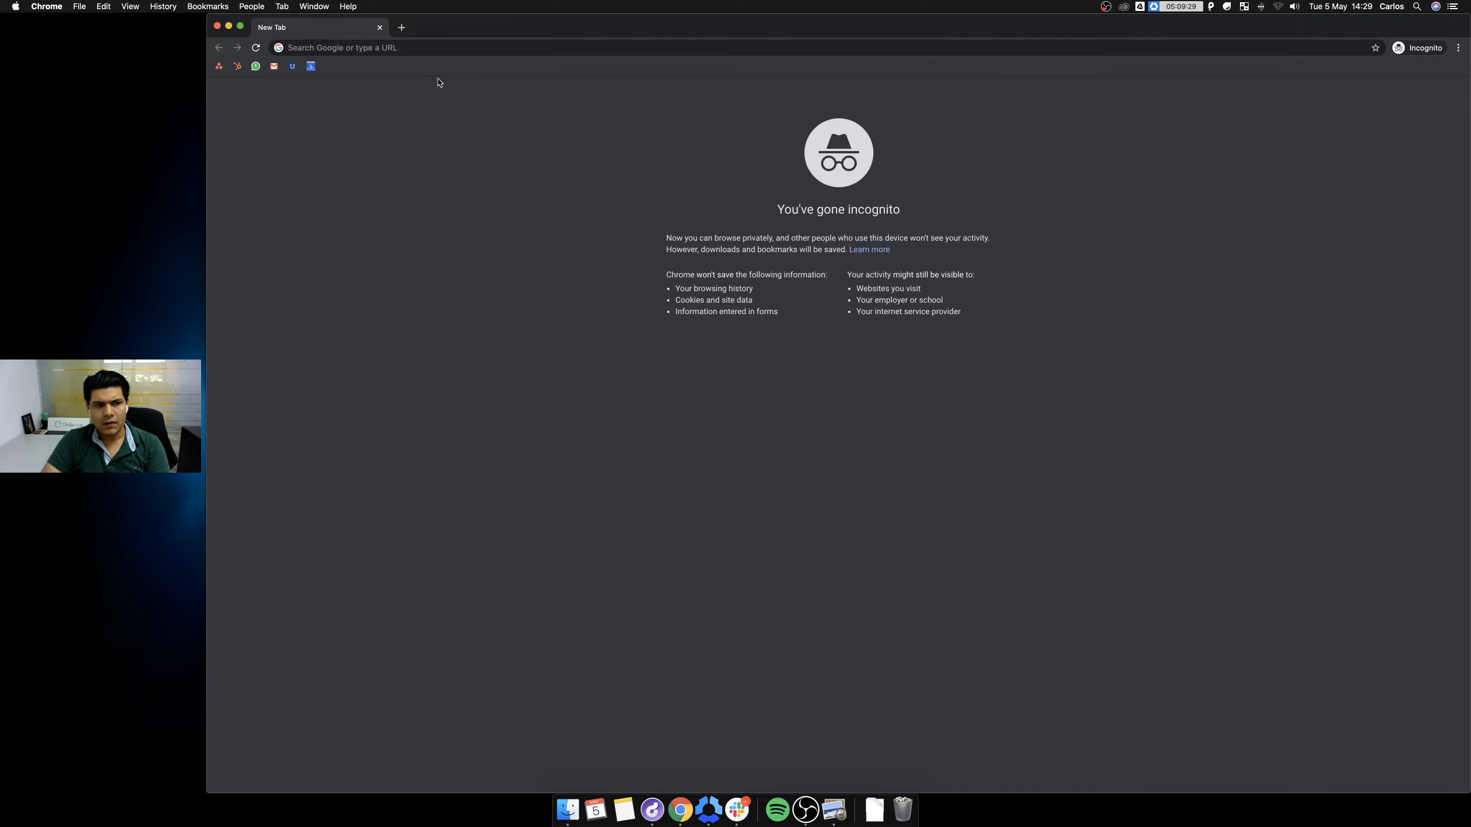
{"action": "left_click", "coordinate": [348, 47]}
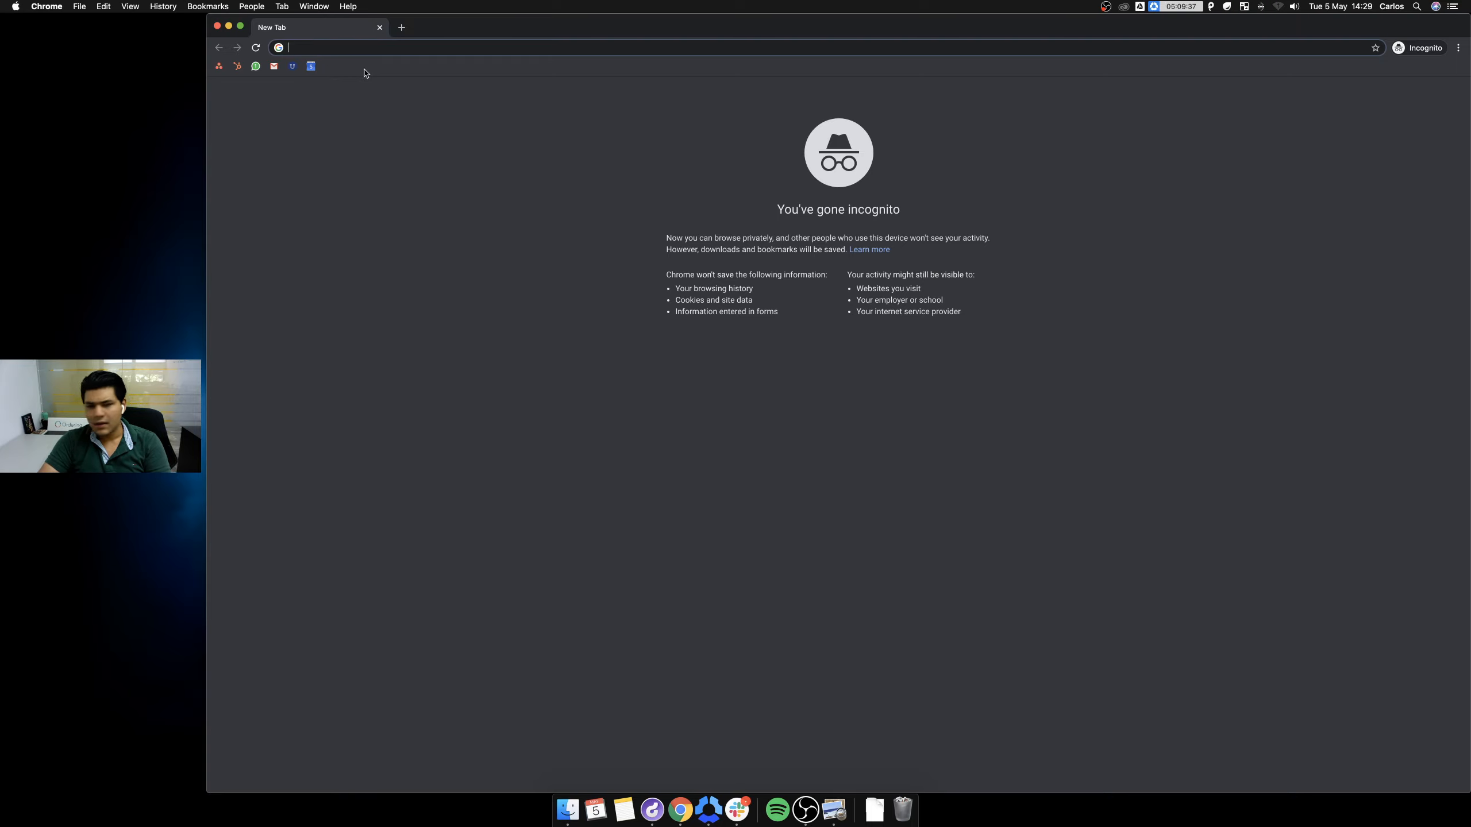
{"action": "type", "text": "ordering"}
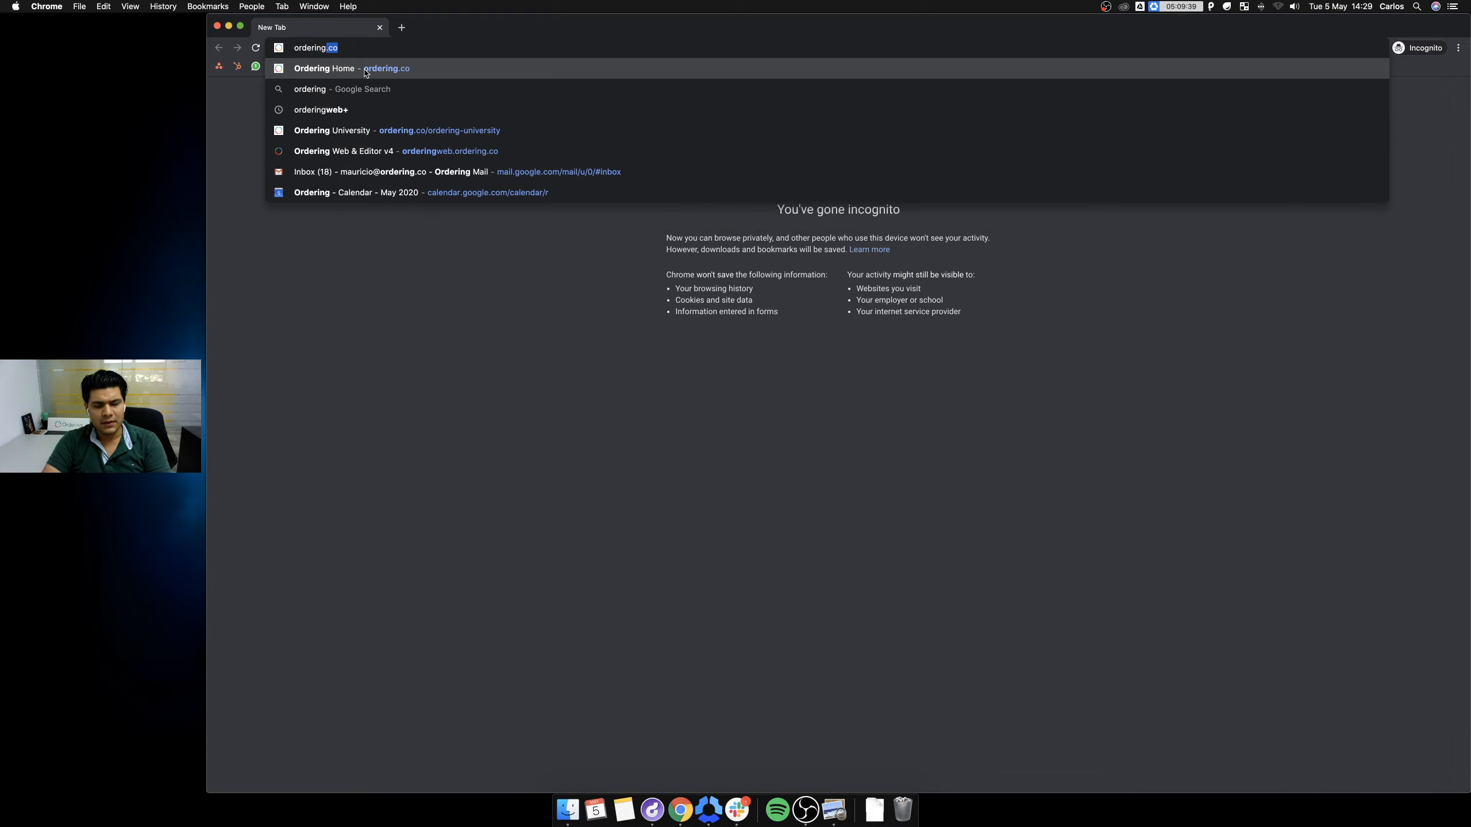
{"action": "type", "text": "web"}
{"action": "key", "text": "Return"}
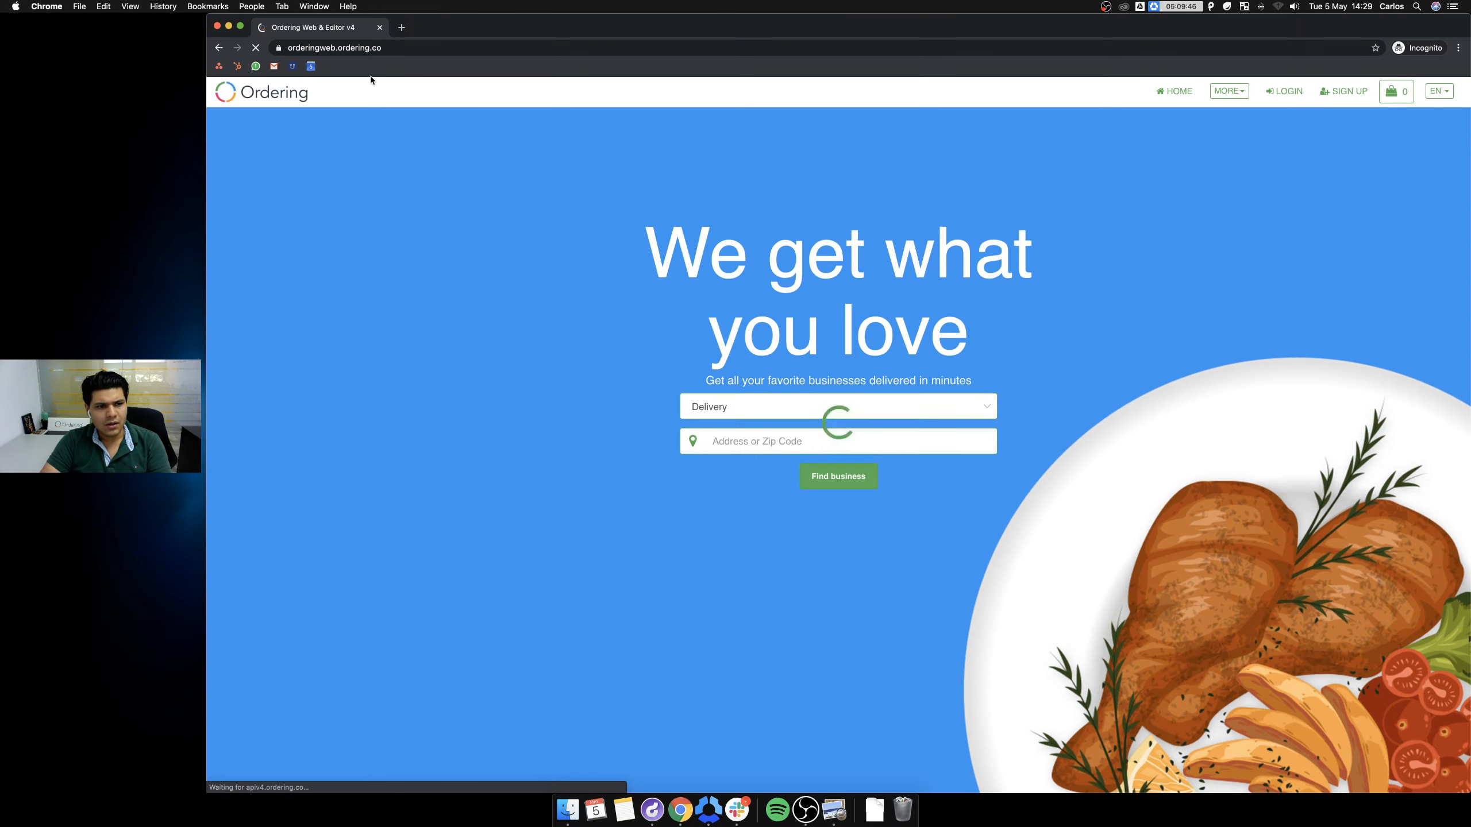
Load mauriciodemov4.ordering.co and follow the footer News link to the Ordering news page.
{"action": "left_click", "coordinate": [367, 47]}
{"action": "type", "text": "mauriciodemov4.ordering.co"}
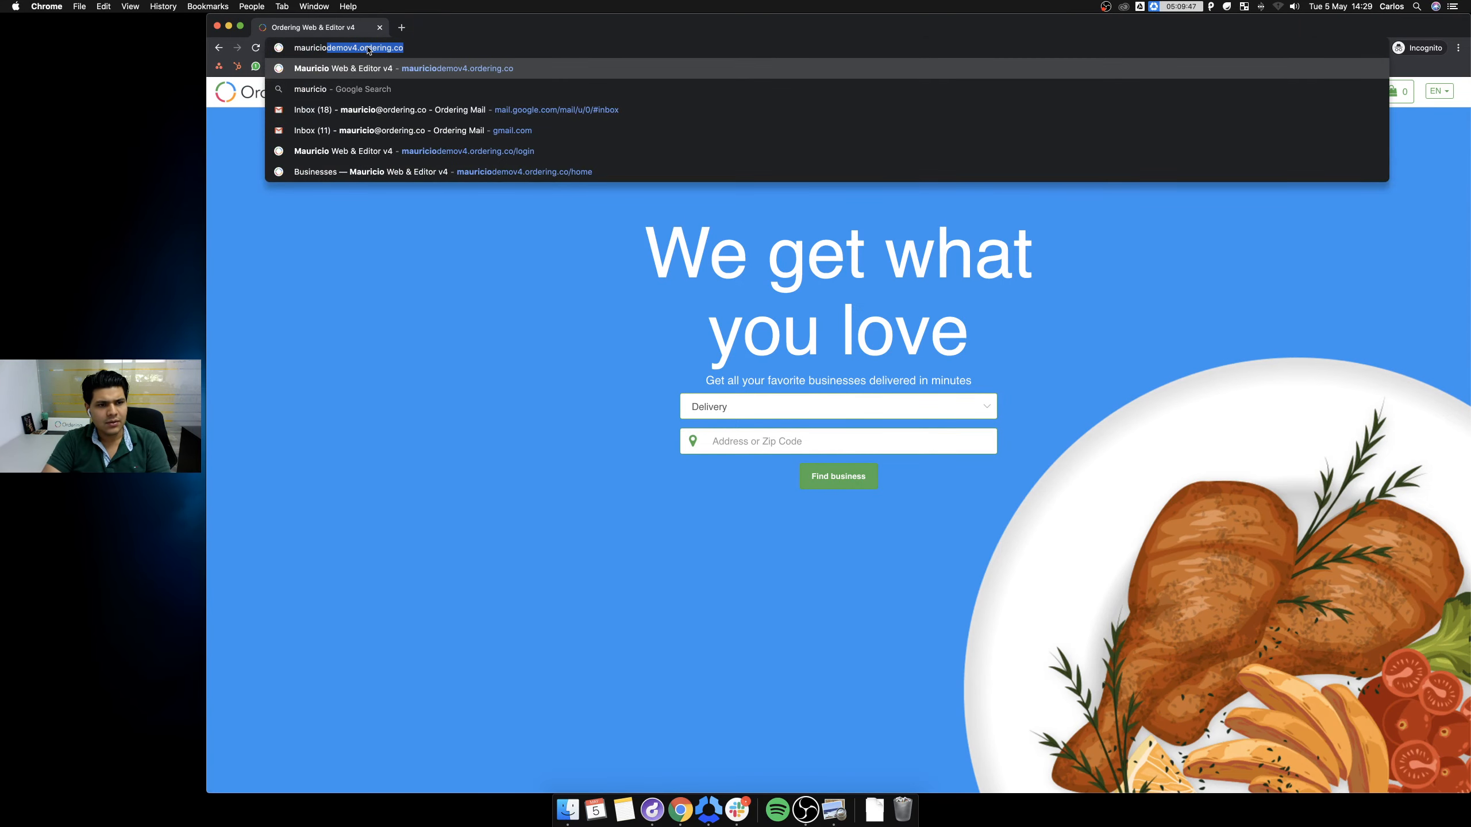
{"action": "key", "text": "Return"}
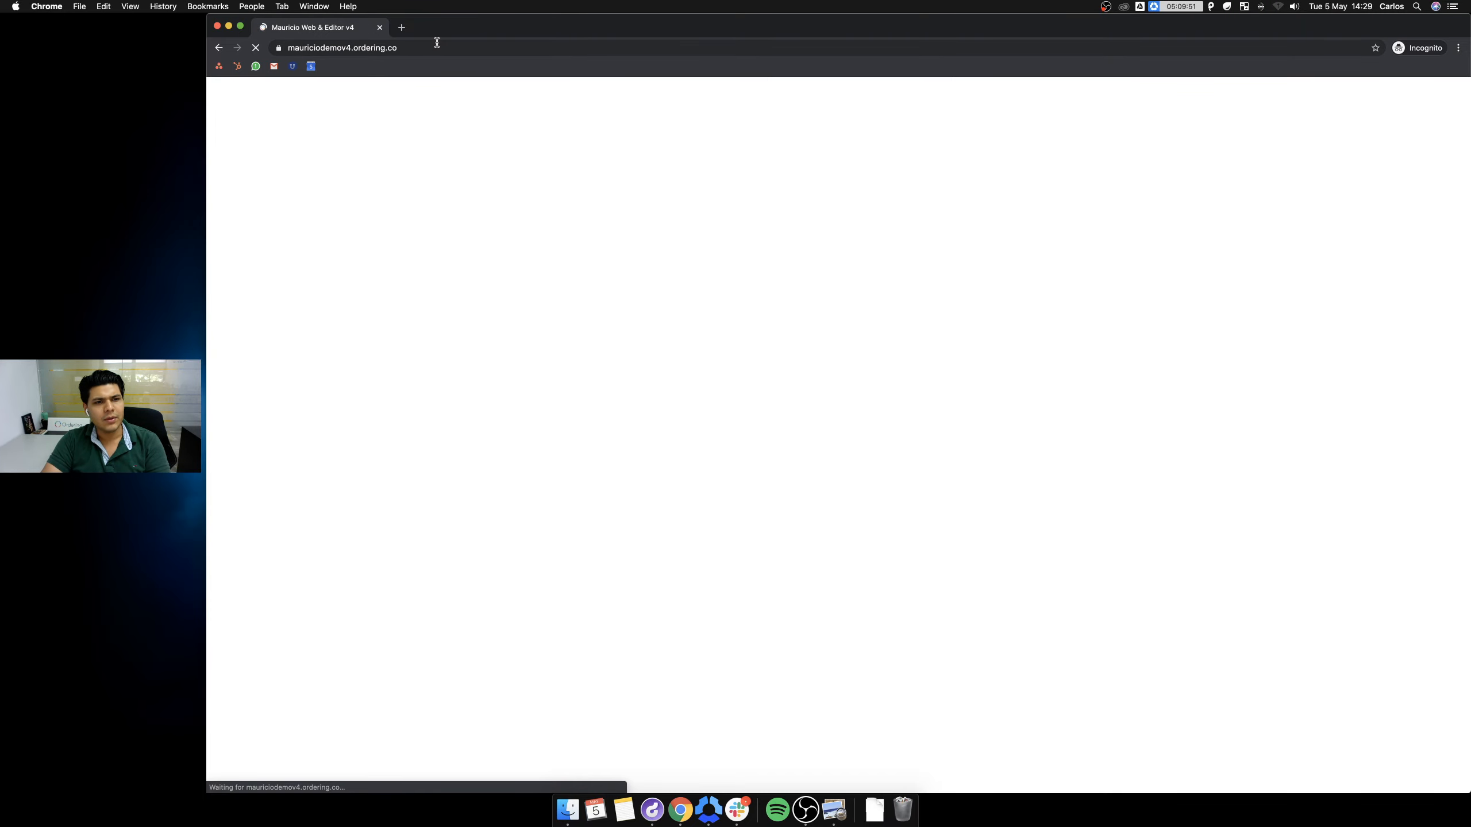
{"action": "scroll", "coordinate": [809, 439], "scroll_direction": "down", "scroll_amount": 5}
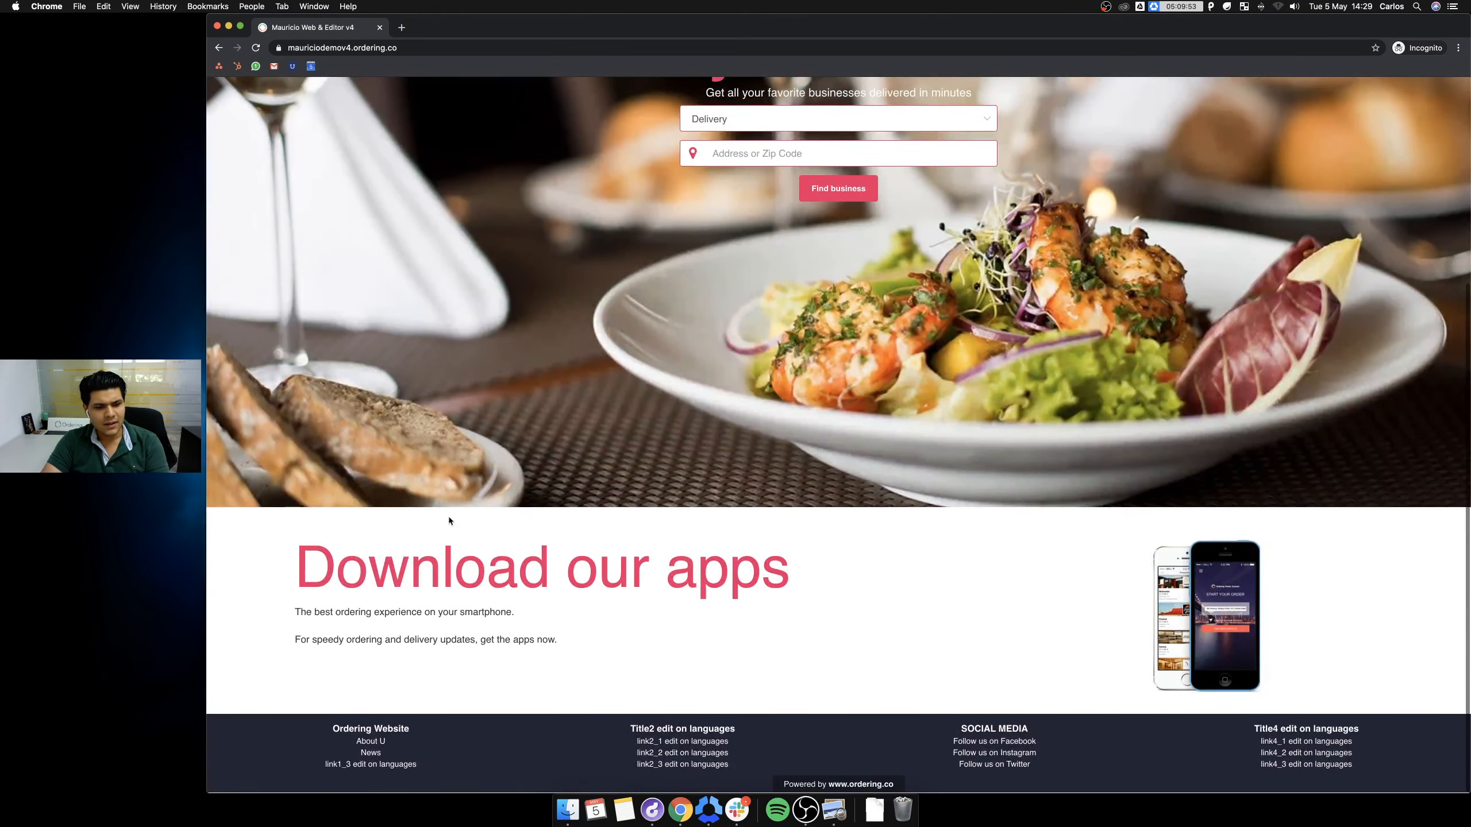
{"action": "left_click", "coordinate": [370, 753]}
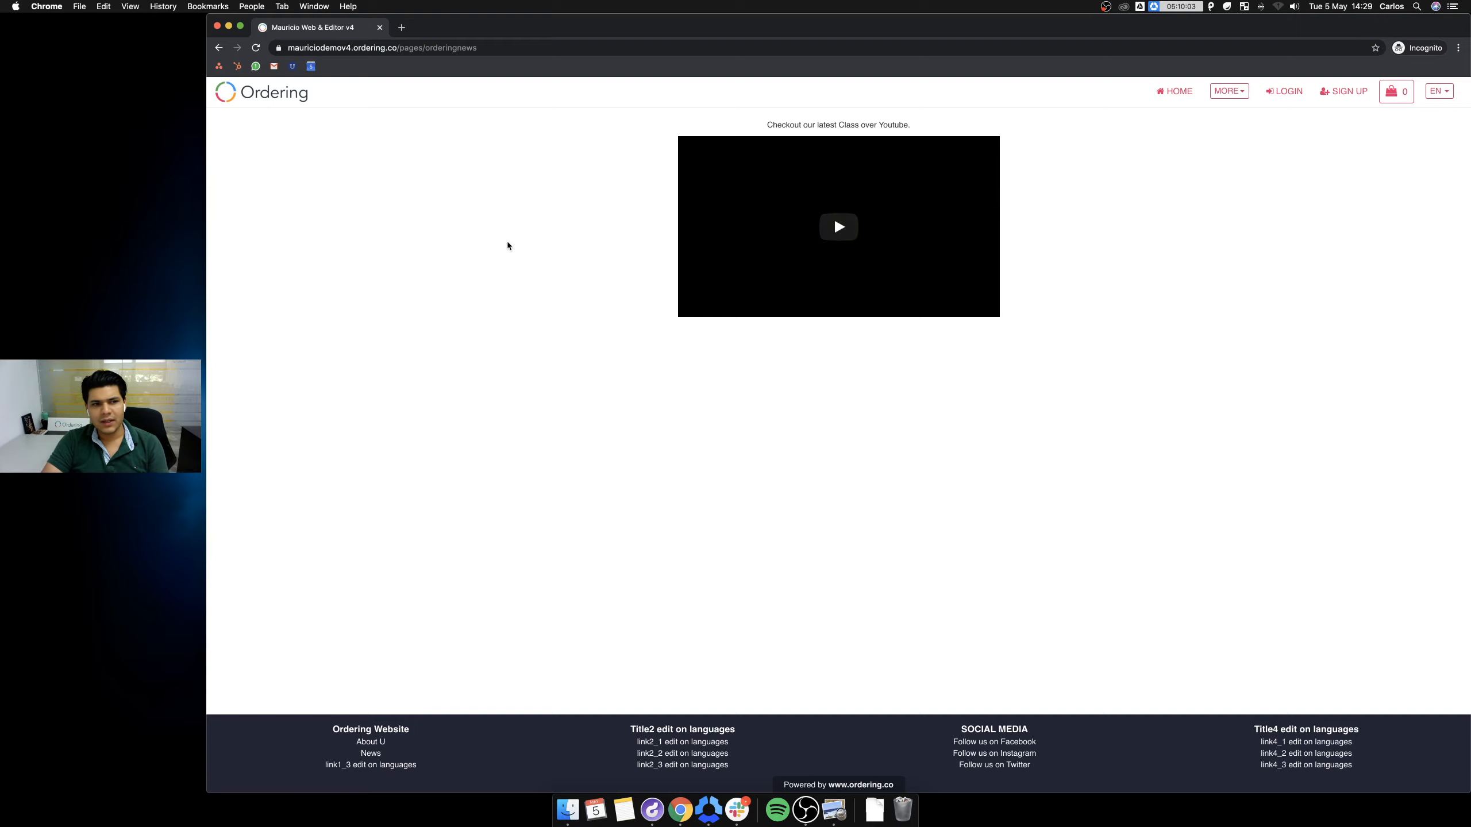
Load the my.ordering.co login page in a new tab.
{"action": "left_click", "coordinate": [401, 27]}
{"action": "type", "text": "my"}
{"action": "key", "text": "Return"}
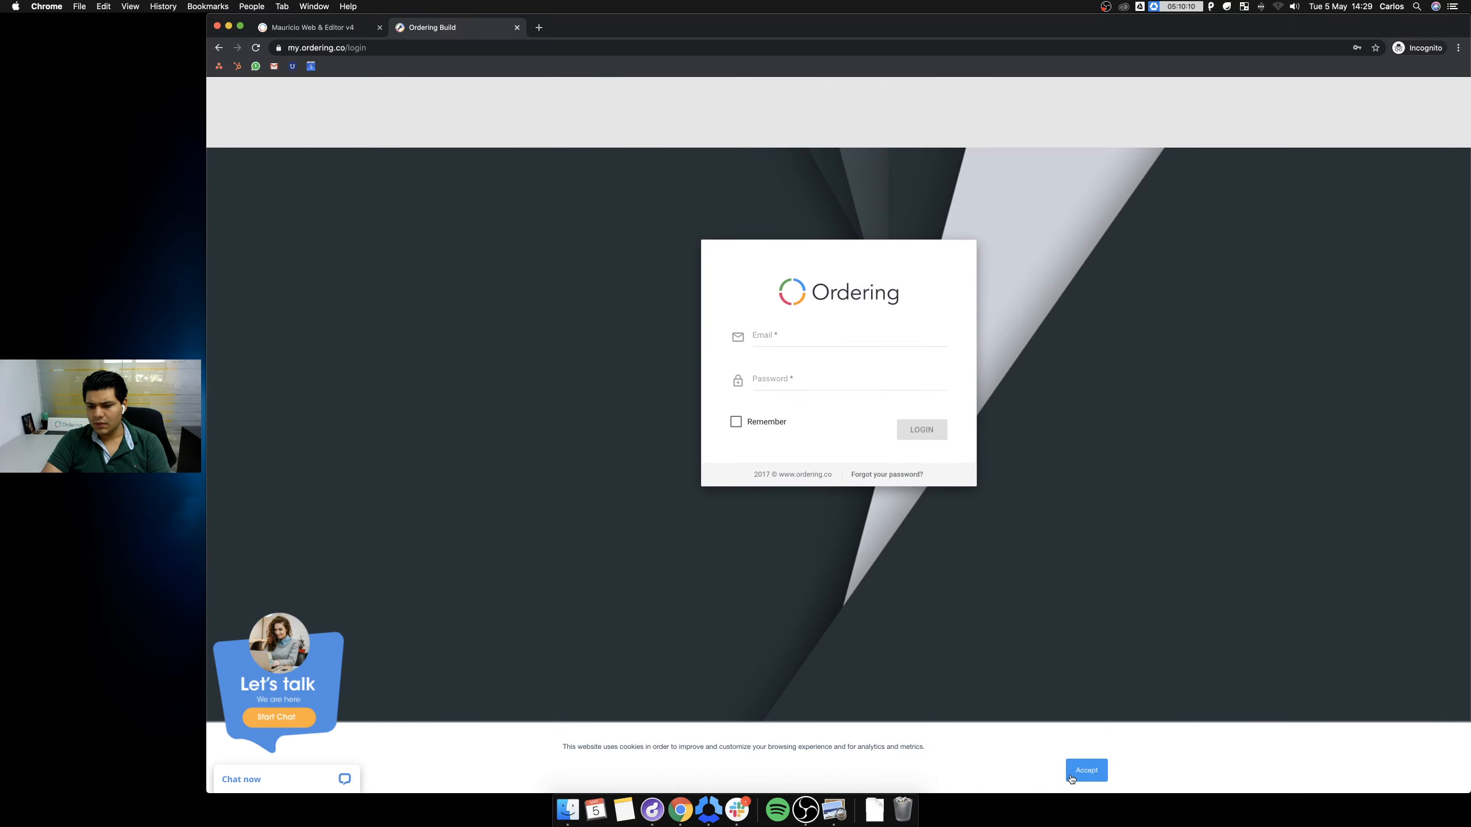
Accept the cookie notice and sign in to my.ordering.co with the saved account credentials.
{"action": "left_click", "coordinate": [1071, 777]}
{"action": "left_click", "coordinate": [782, 267]}
{"action": "type", "text": "maur"}
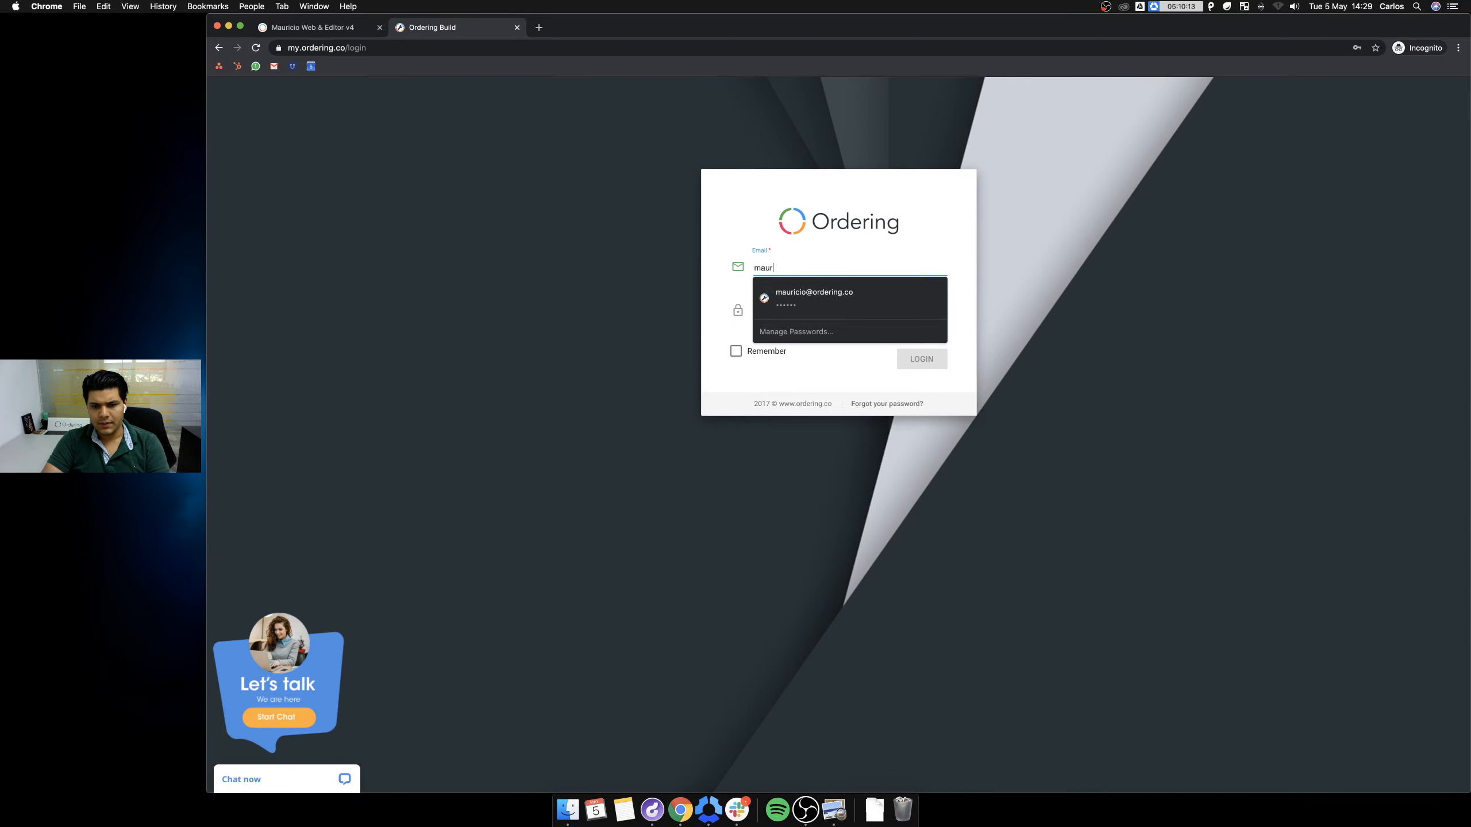
{"action": "left_click", "coordinate": [837, 308]}
{"action": "double_click", "coordinate": [795, 312]}
{"action": "type", "text": "•••••"}
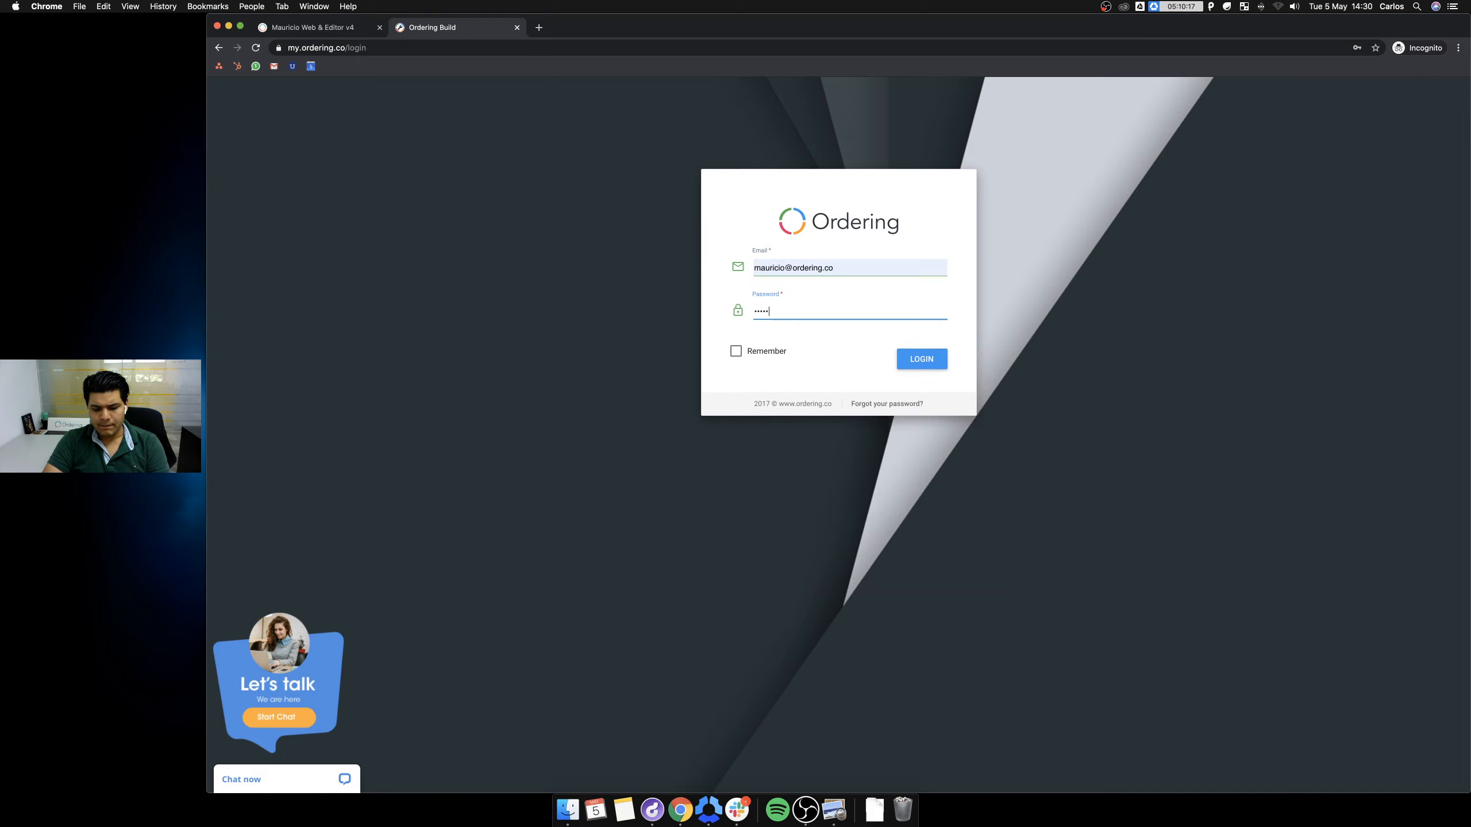
{"action": "type", "text": "••••••"}
{"action": "key", "text": "Return"}
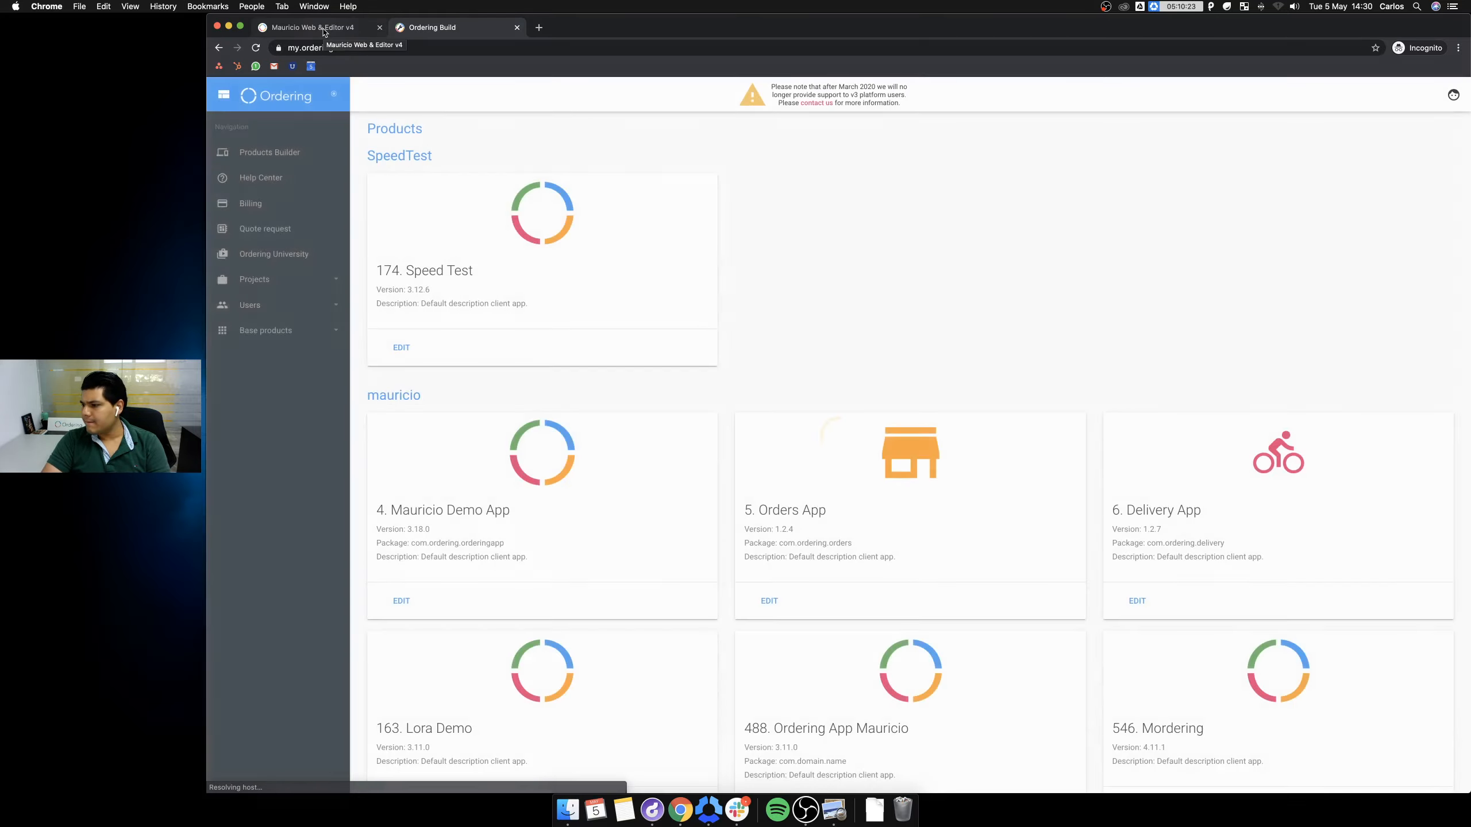
Open app 2871 and run Update Website Staging from its Build website page.
{"action": "scroll", "coordinate": [648, 338], "scroll_direction": "down", "scroll_amount": 20}
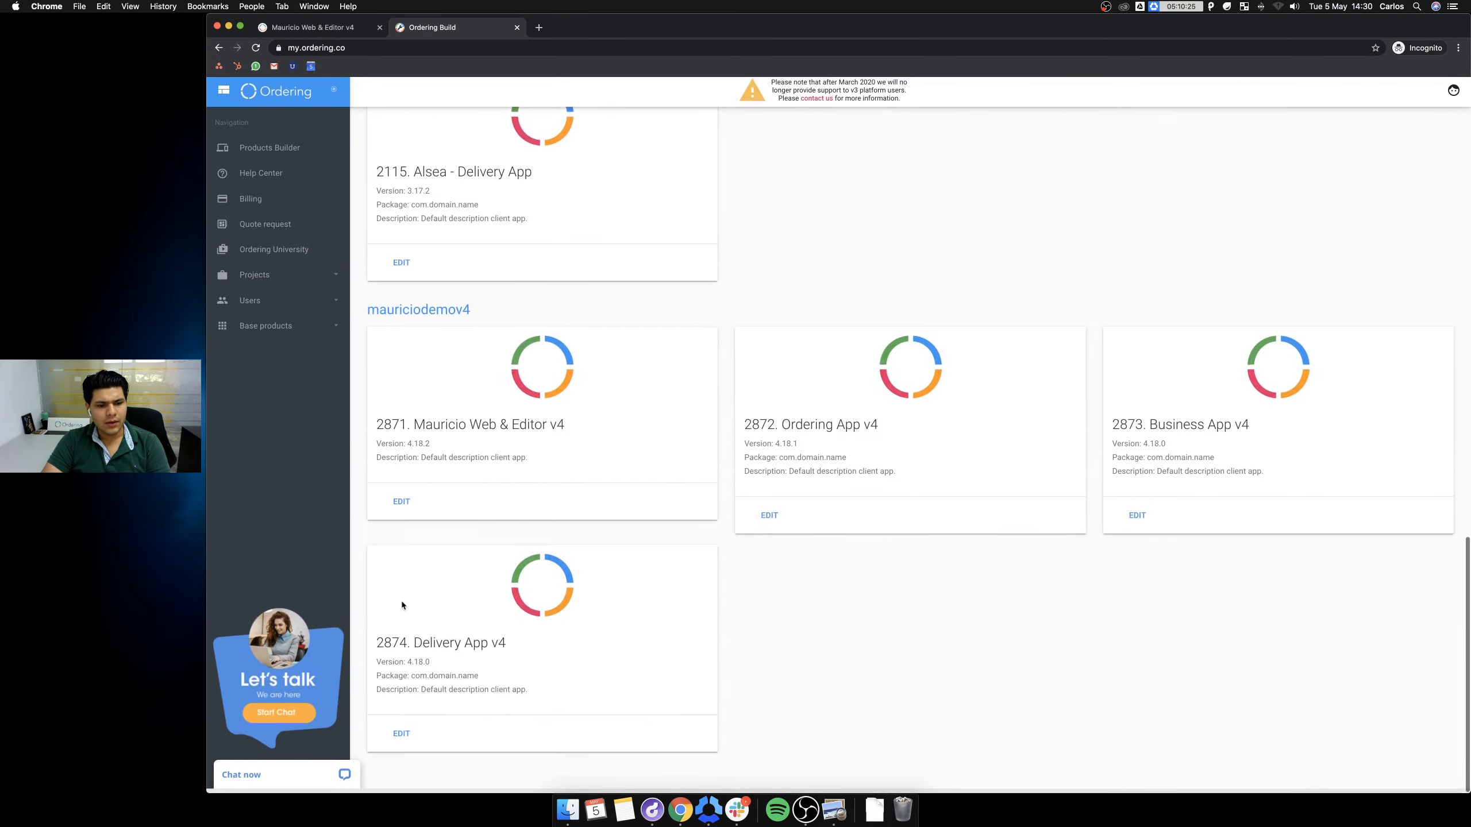
{"action": "left_click", "coordinate": [400, 505]}
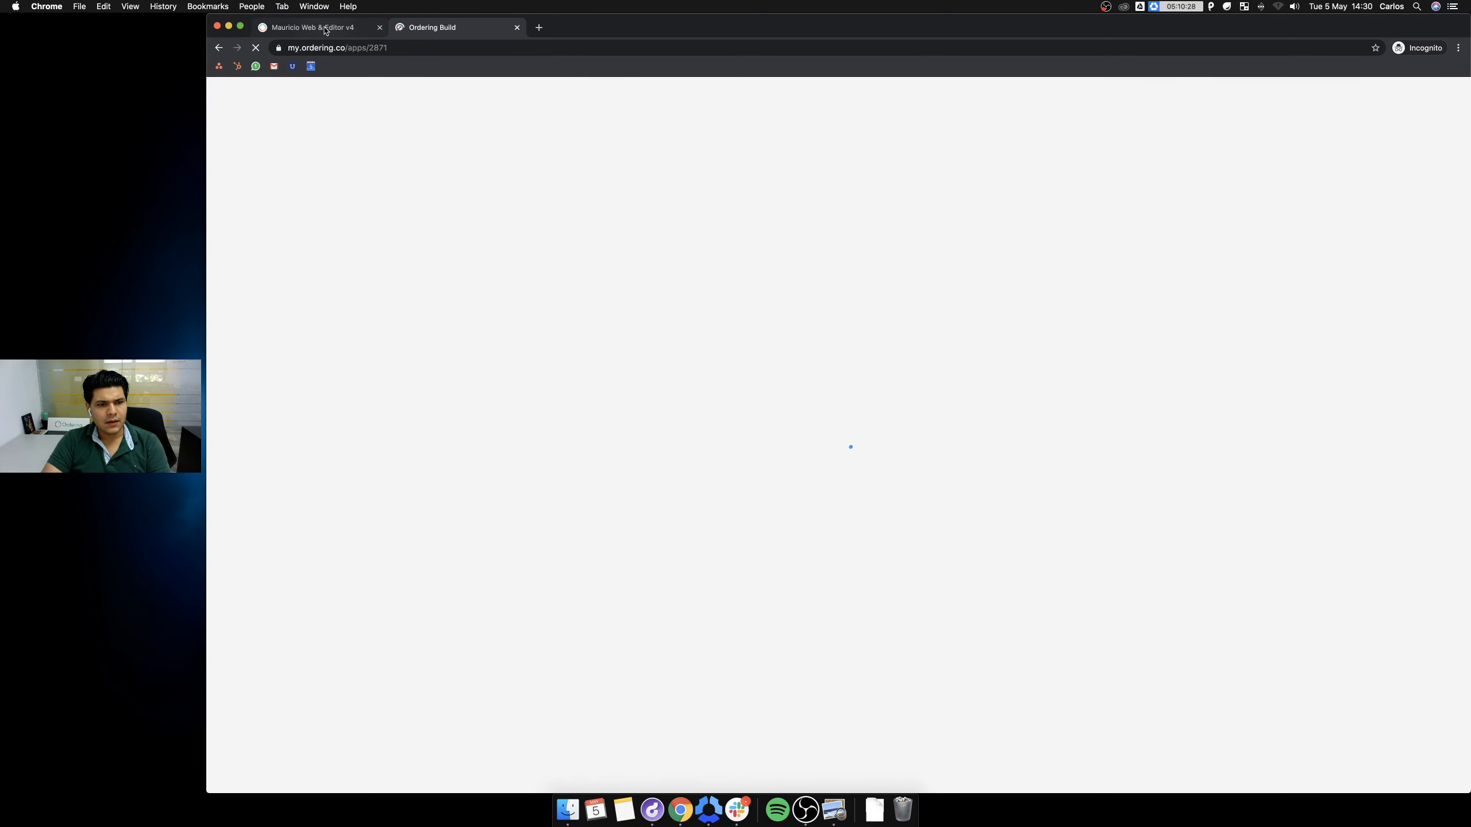
{"action": "left_click", "coordinate": [325, 30]}
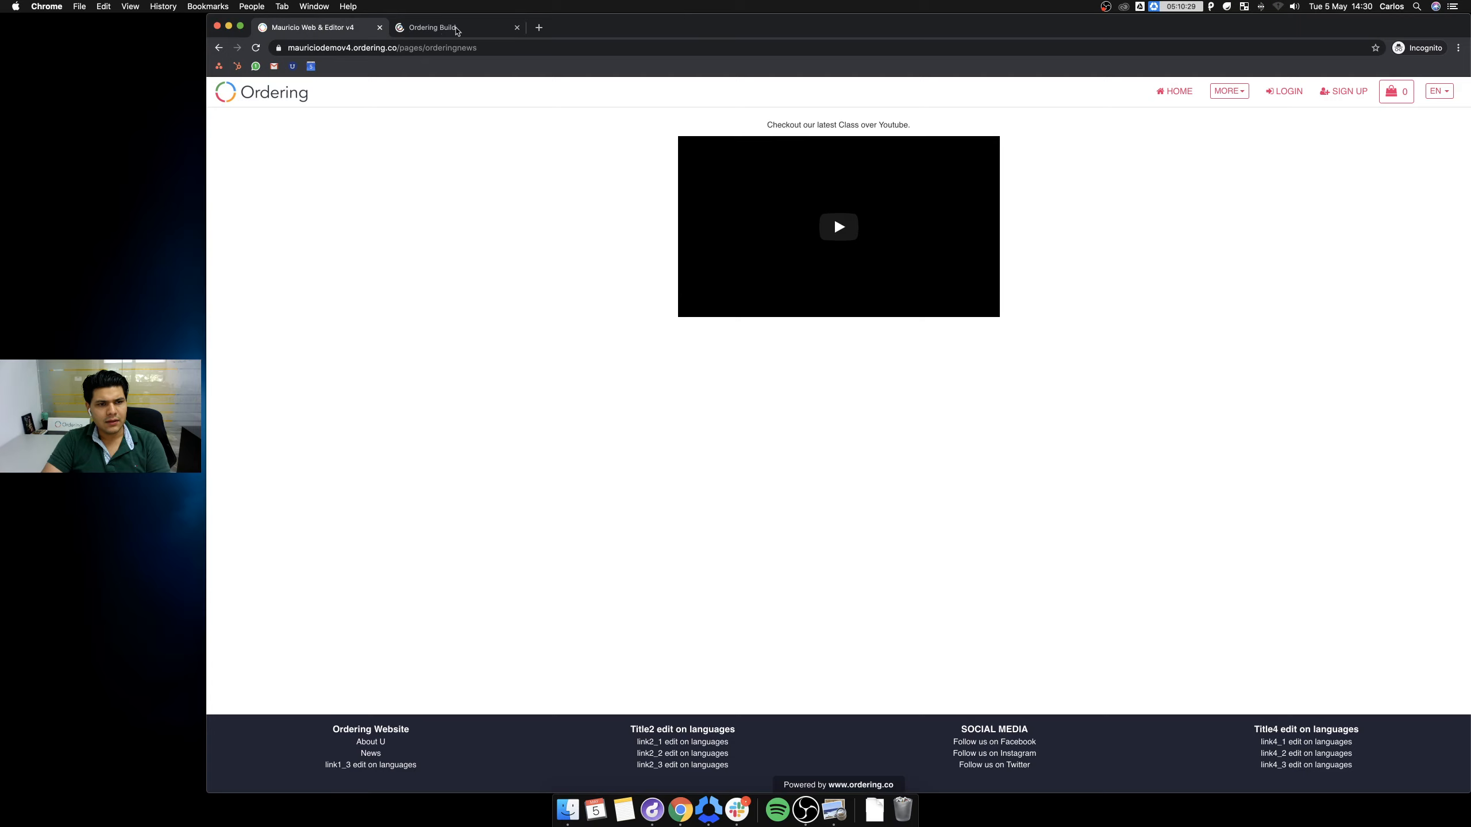
{"action": "left_click", "coordinate": [446, 29]}
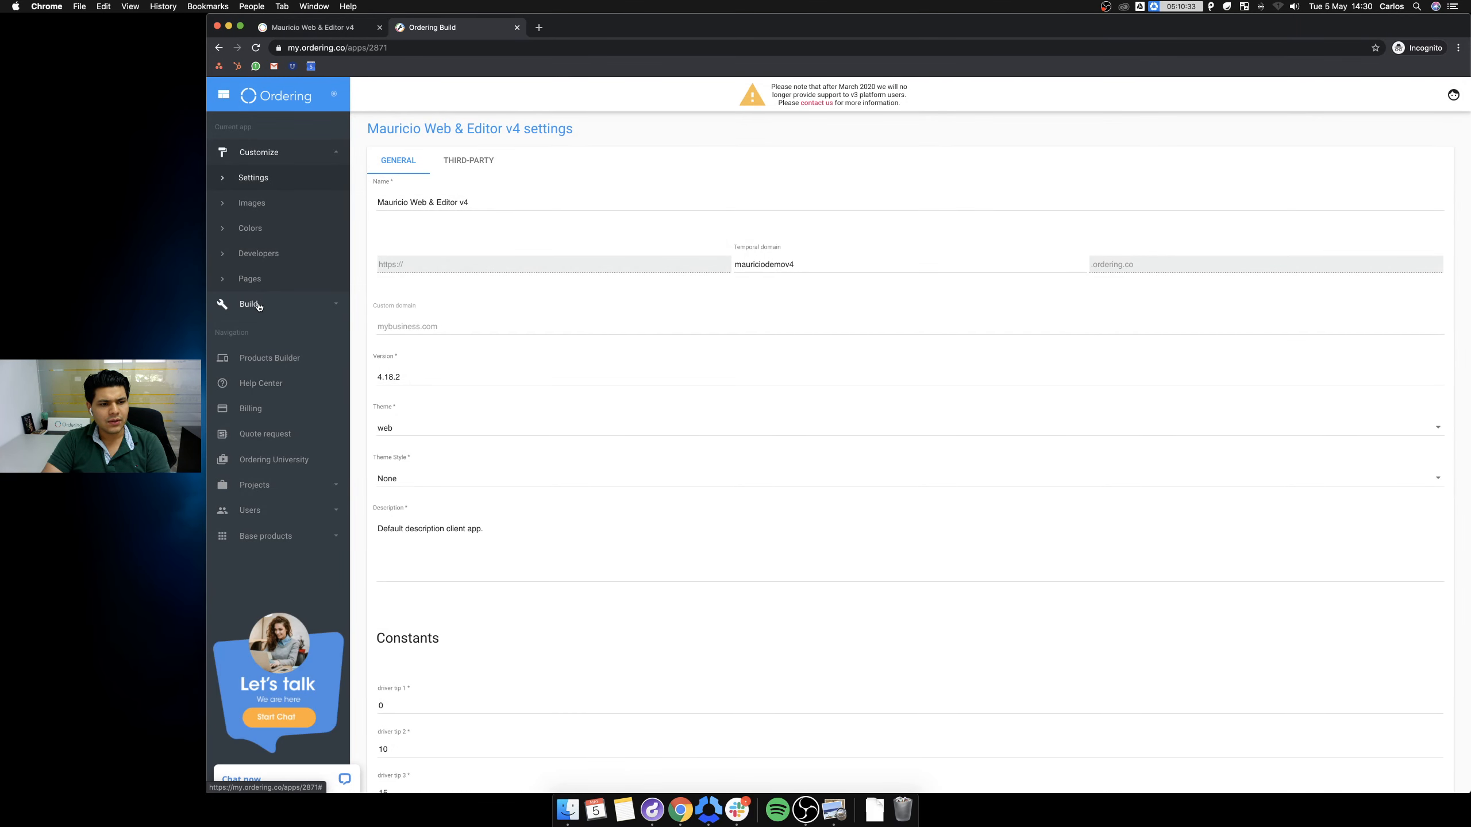
{"action": "left_click", "coordinate": [256, 307]}
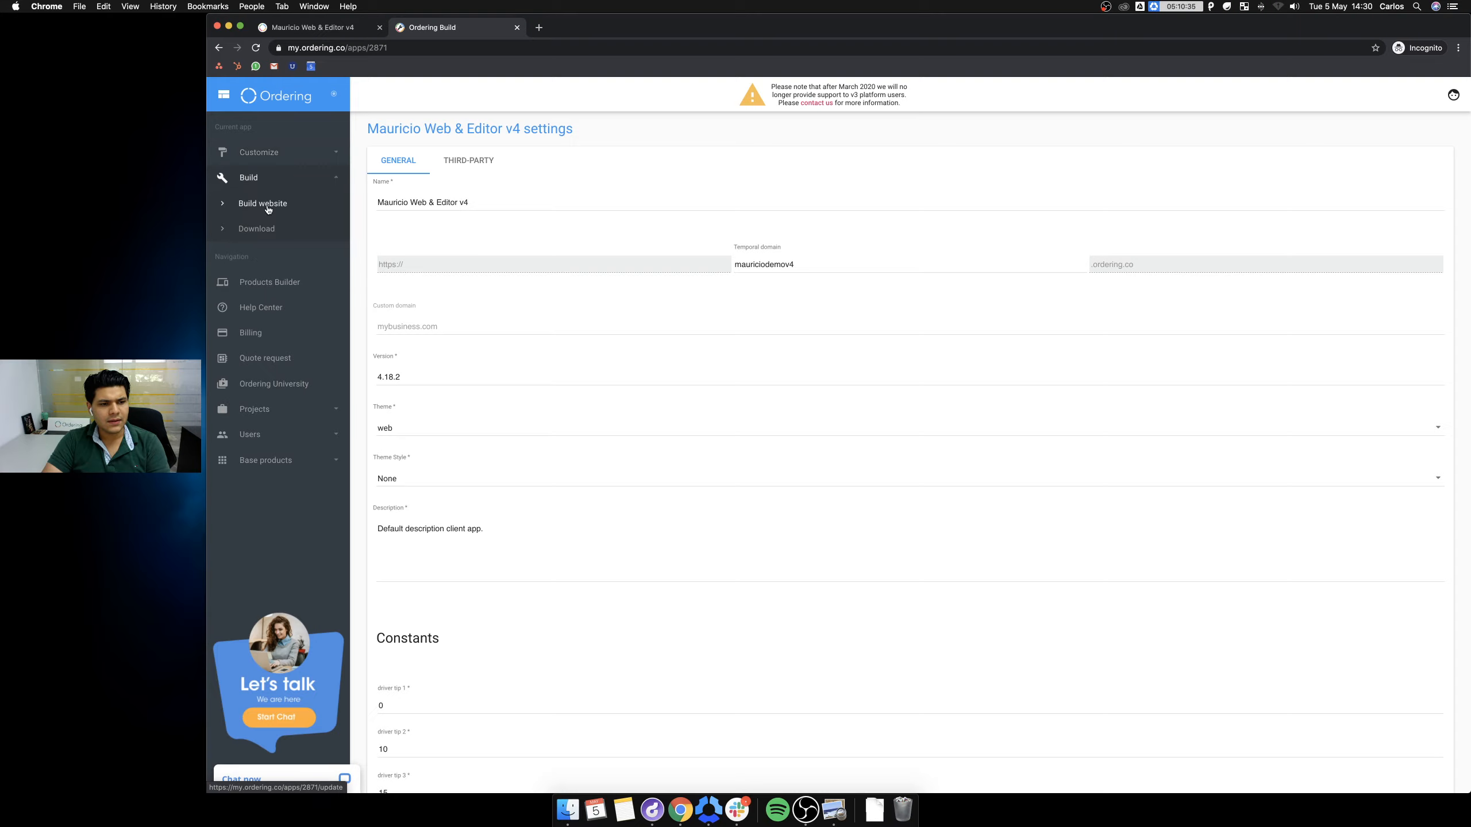
{"action": "left_click", "coordinate": [268, 208]}
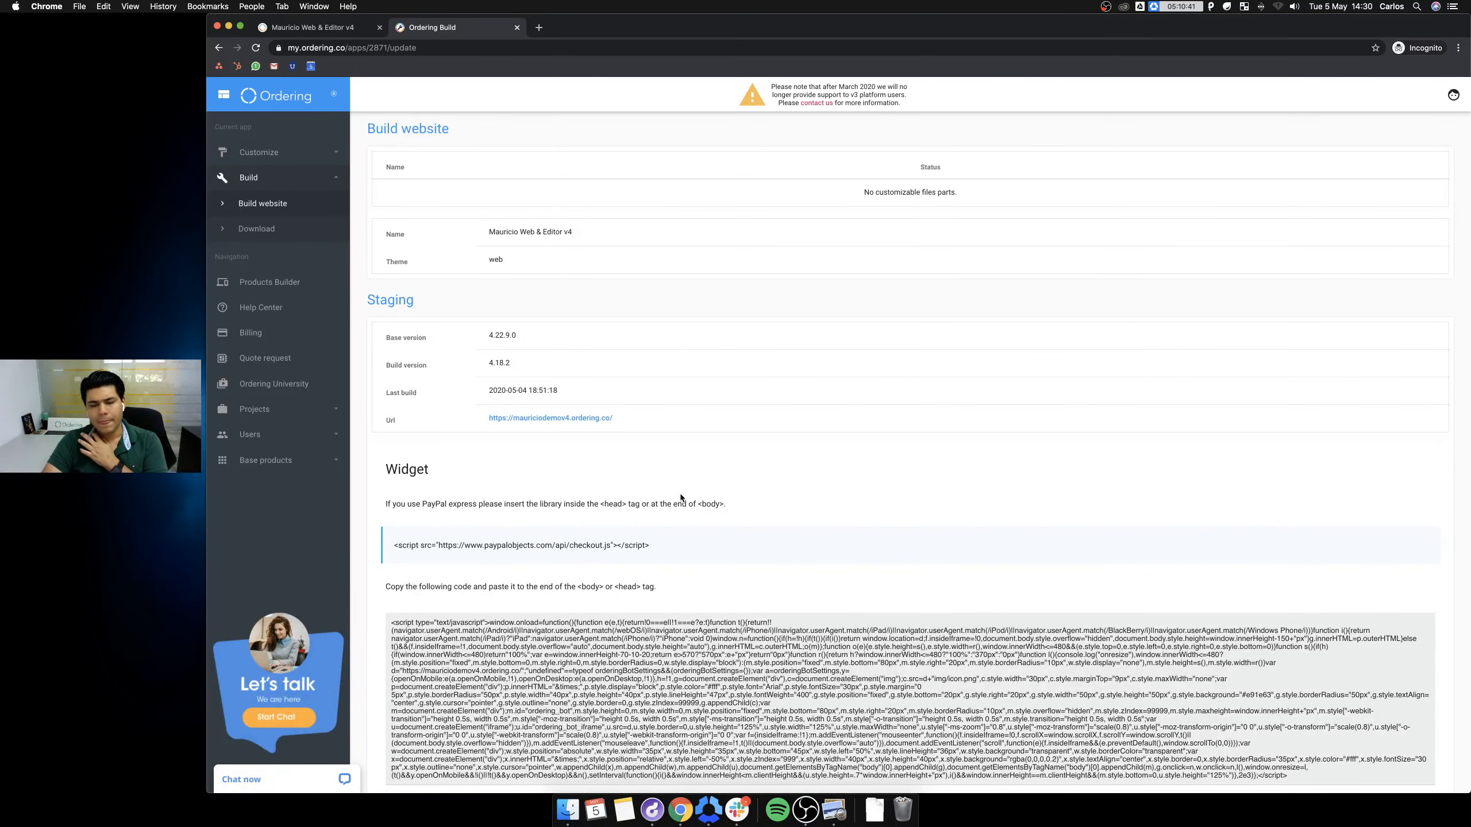
{"action": "scroll", "coordinate": [681, 498], "scroll_direction": "down", "scroll_amount": 3}
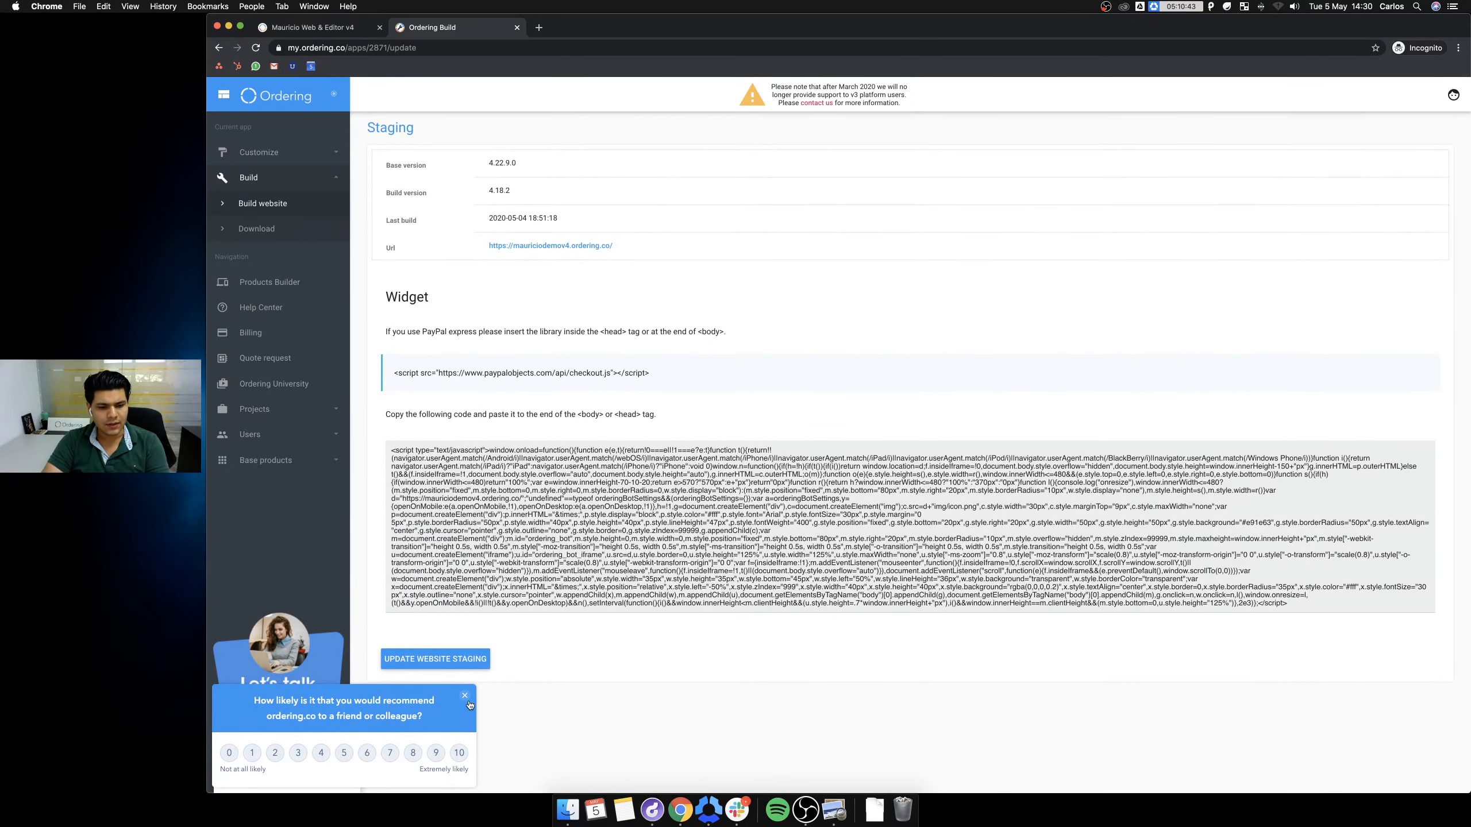
{"action": "left_click", "coordinate": [448, 660]}
{"action": "left_click", "coordinate": [308, 30]}
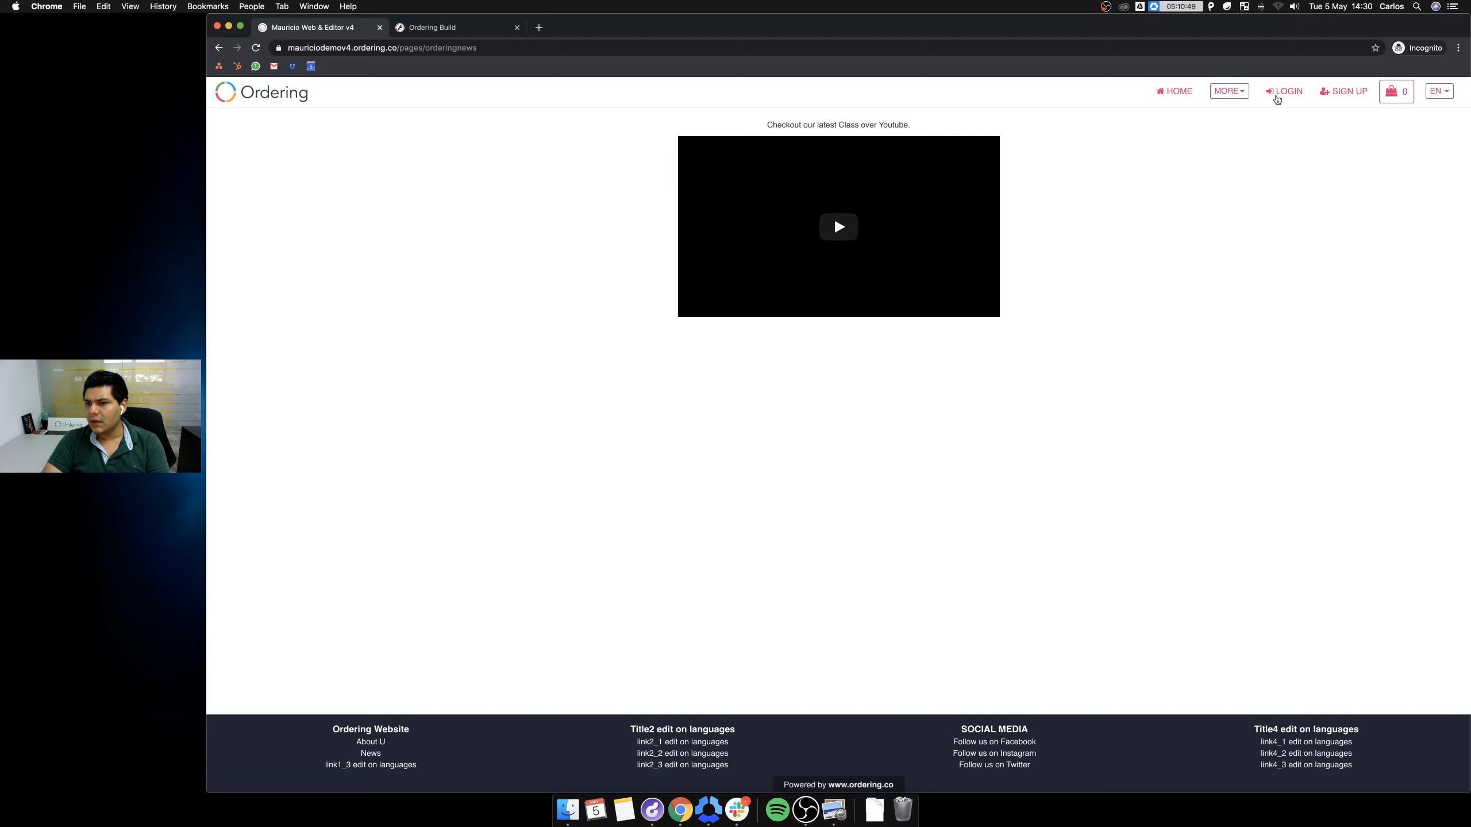
Log in to the storefront with the saved account e-mail and password.
{"action": "left_click", "coordinate": [1277, 100]}
{"action": "left_click", "coordinate": [707, 283]}
{"action": "type", "text": "mauricio"}
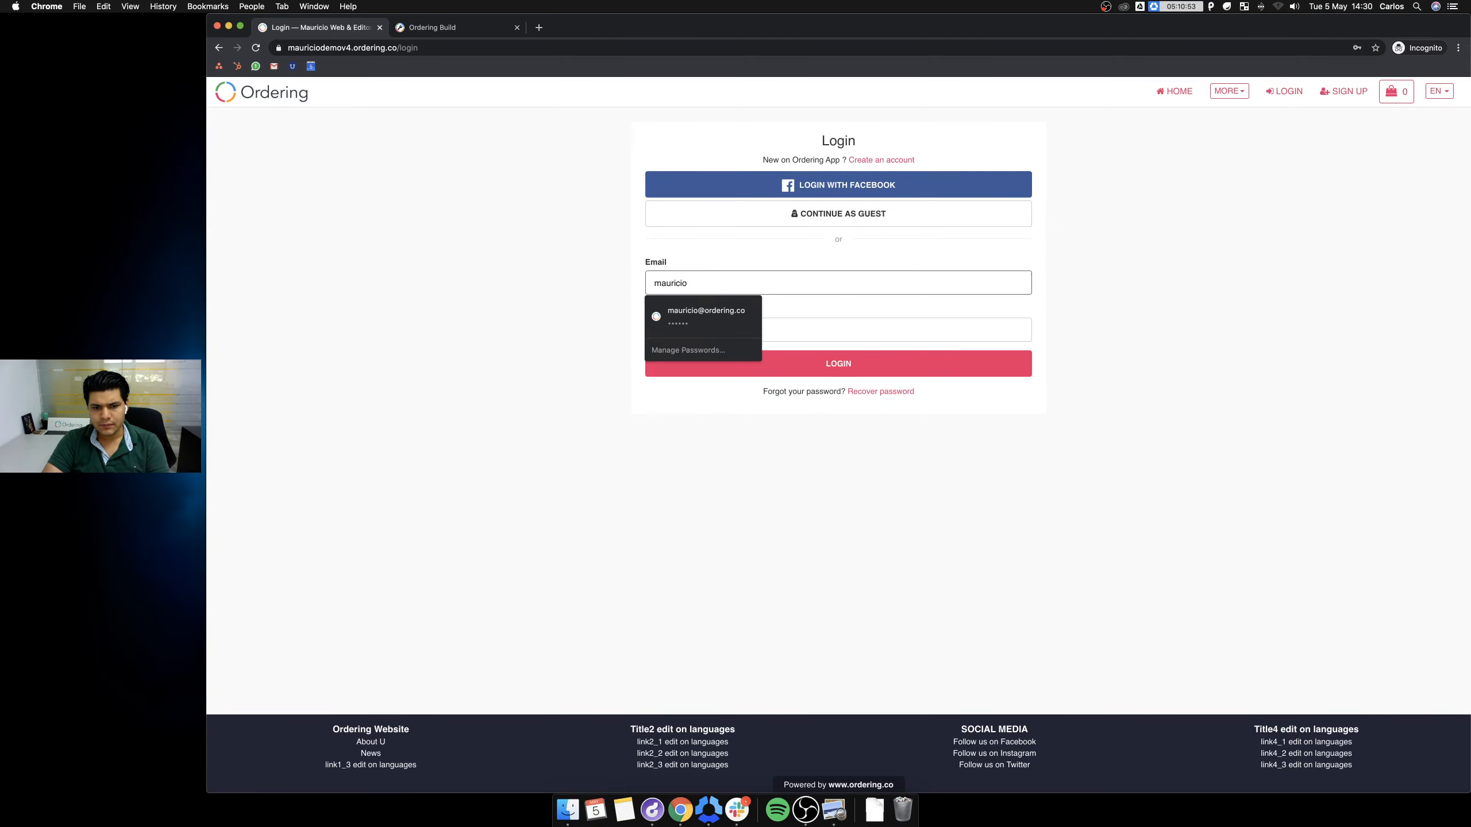
{"action": "key", "text": "Down"}
{"action": "key", "text": "Return"}
{"action": "key", "text": "Tab"}
{"action": "type", "text": "•"}
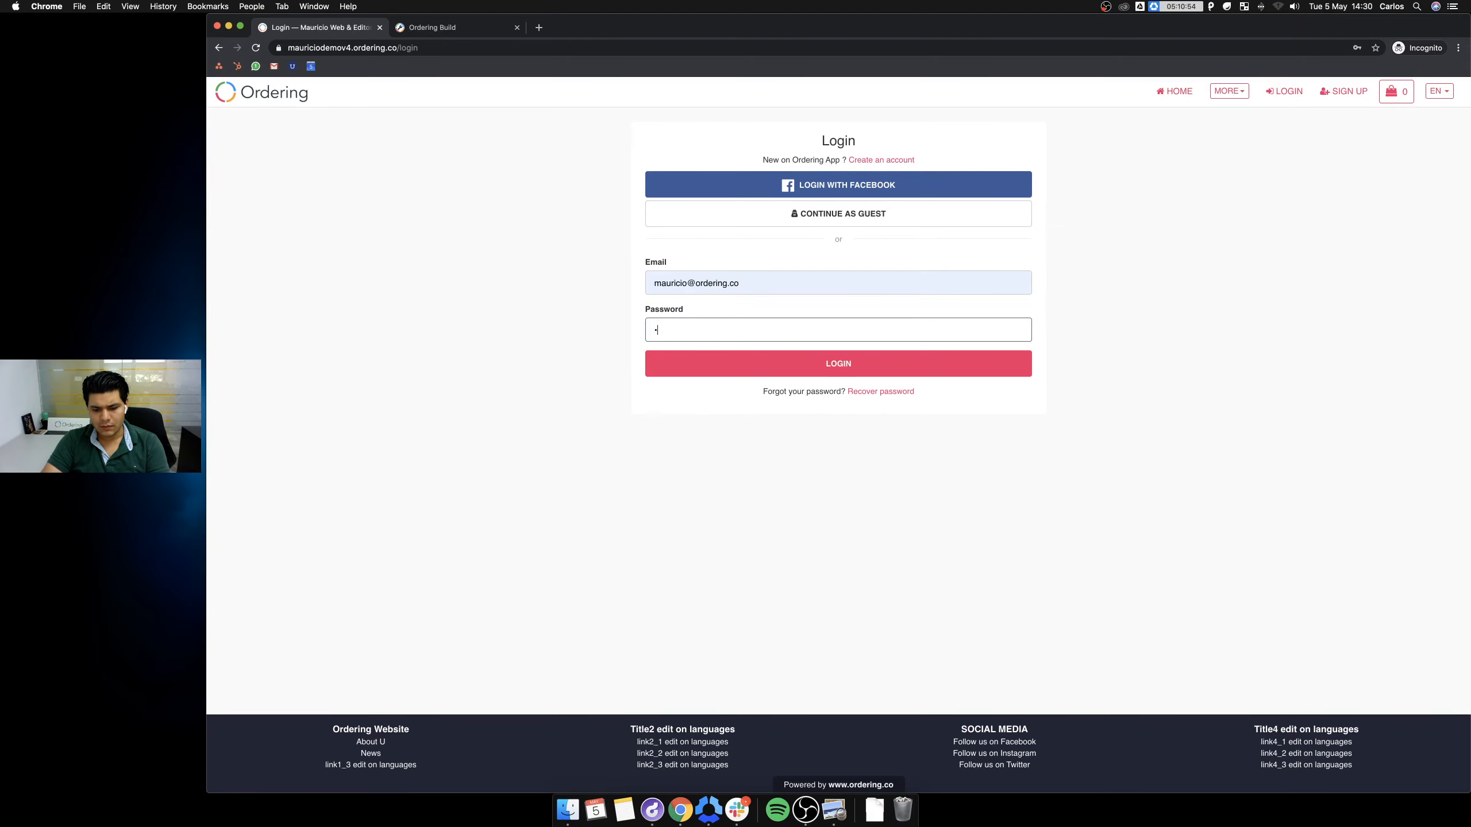
{"action": "key", "text": "Return"}
Open Admin Area settings and the Language Manager, allowing clipboard access.
{"action": "left_click", "coordinate": [1132, 93]}
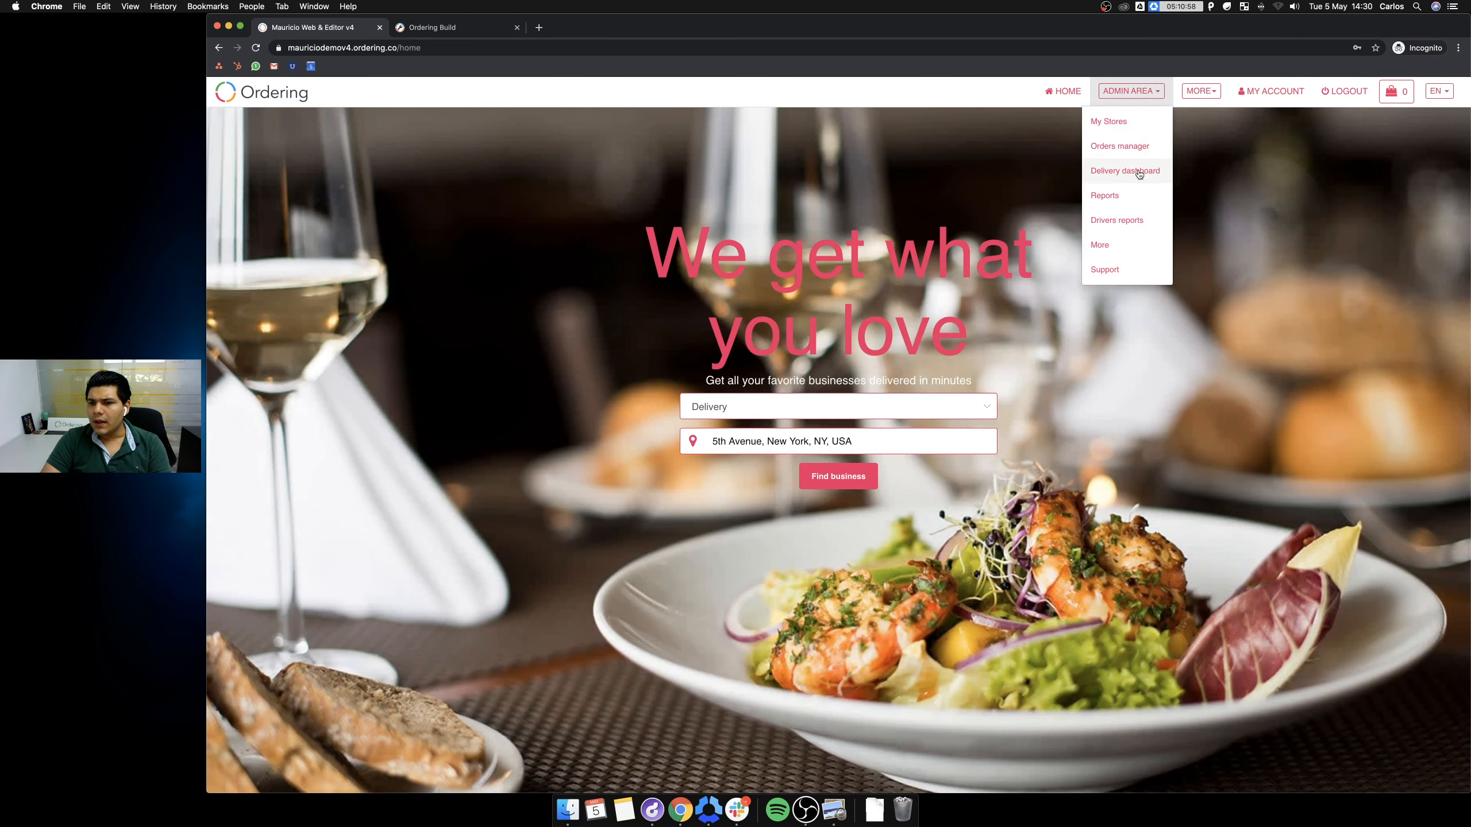
{"action": "left_click", "coordinate": [1112, 248]}
{"action": "left_click", "coordinate": [432, 27]}
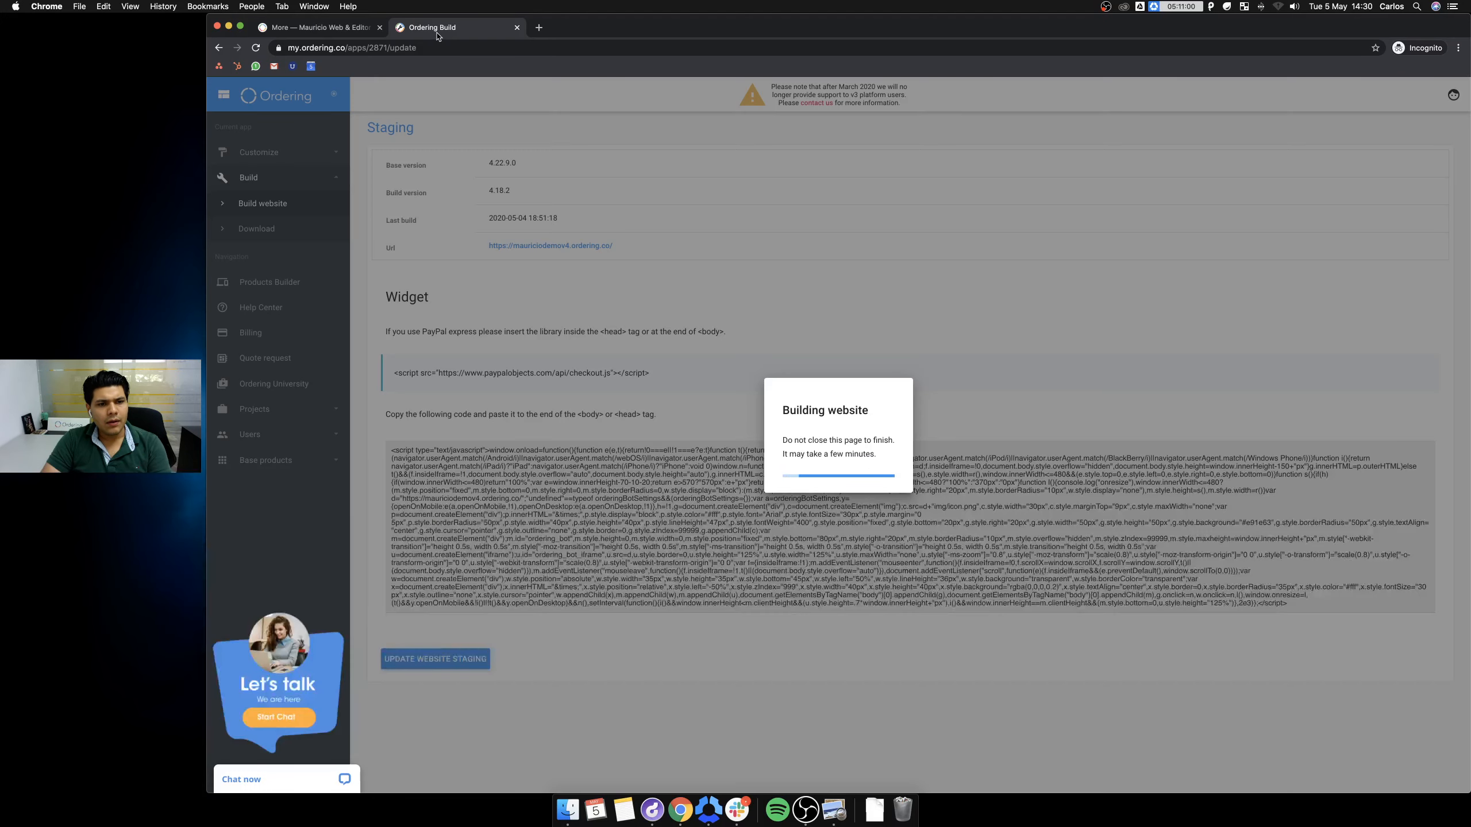
{"action": "left_click", "coordinate": [313, 27]}
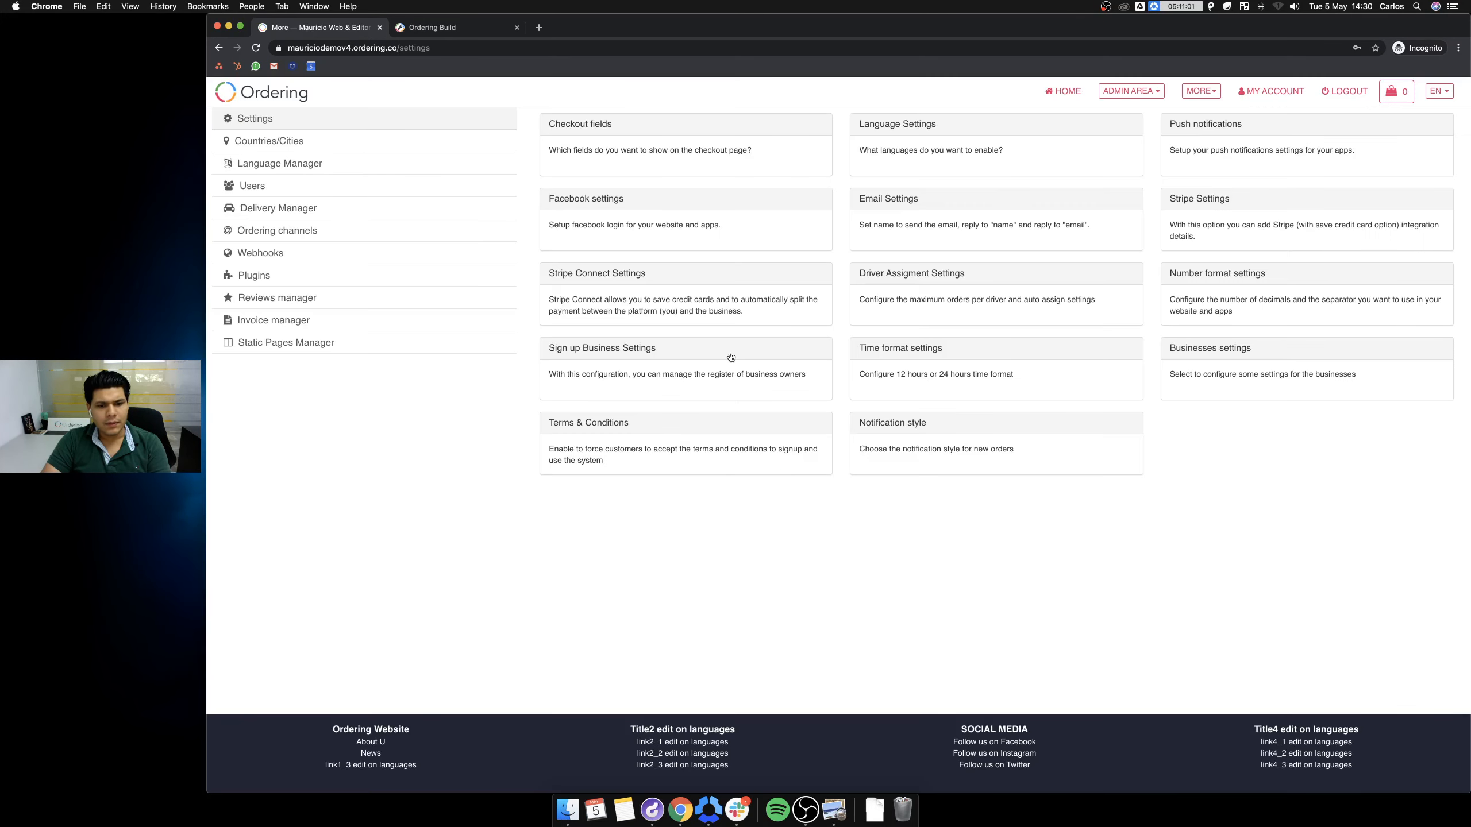
{"action": "left_click", "coordinate": [293, 174]}
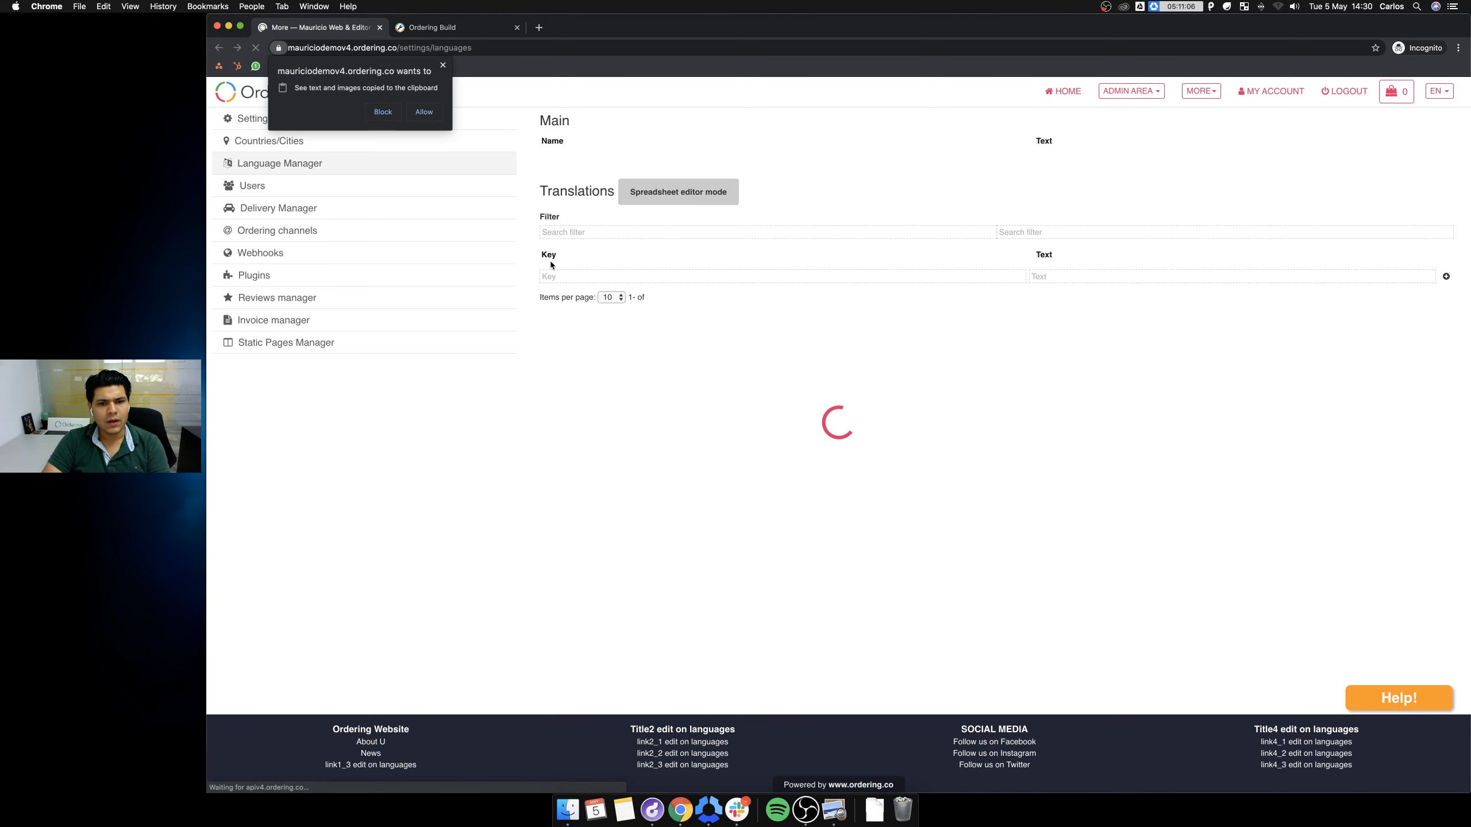
{"action": "left_click", "coordinate": [424, 111]}
Filter the translations by the text 'link1_' to find the footer link keys.
{"action": "left_click", "coordinate": [594, 342]}
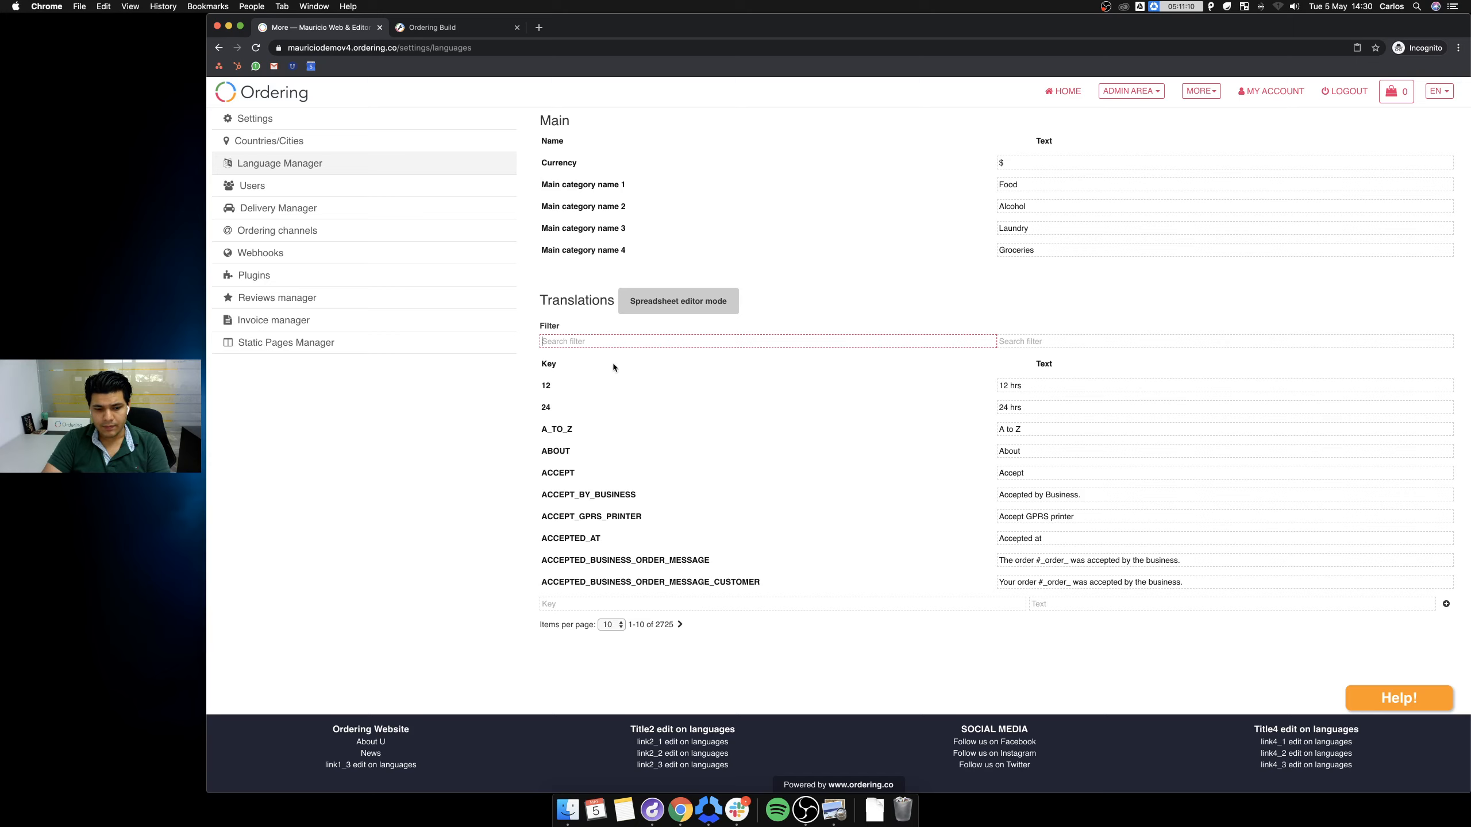
{"action": "type", "text": "footer"}
{"action": "key", "text": "super+a"}
{"action": "key", "text": "BackSpace"}
{"action": "key", "text": "Tab"}
{"action": "type", "text": "link1_"}
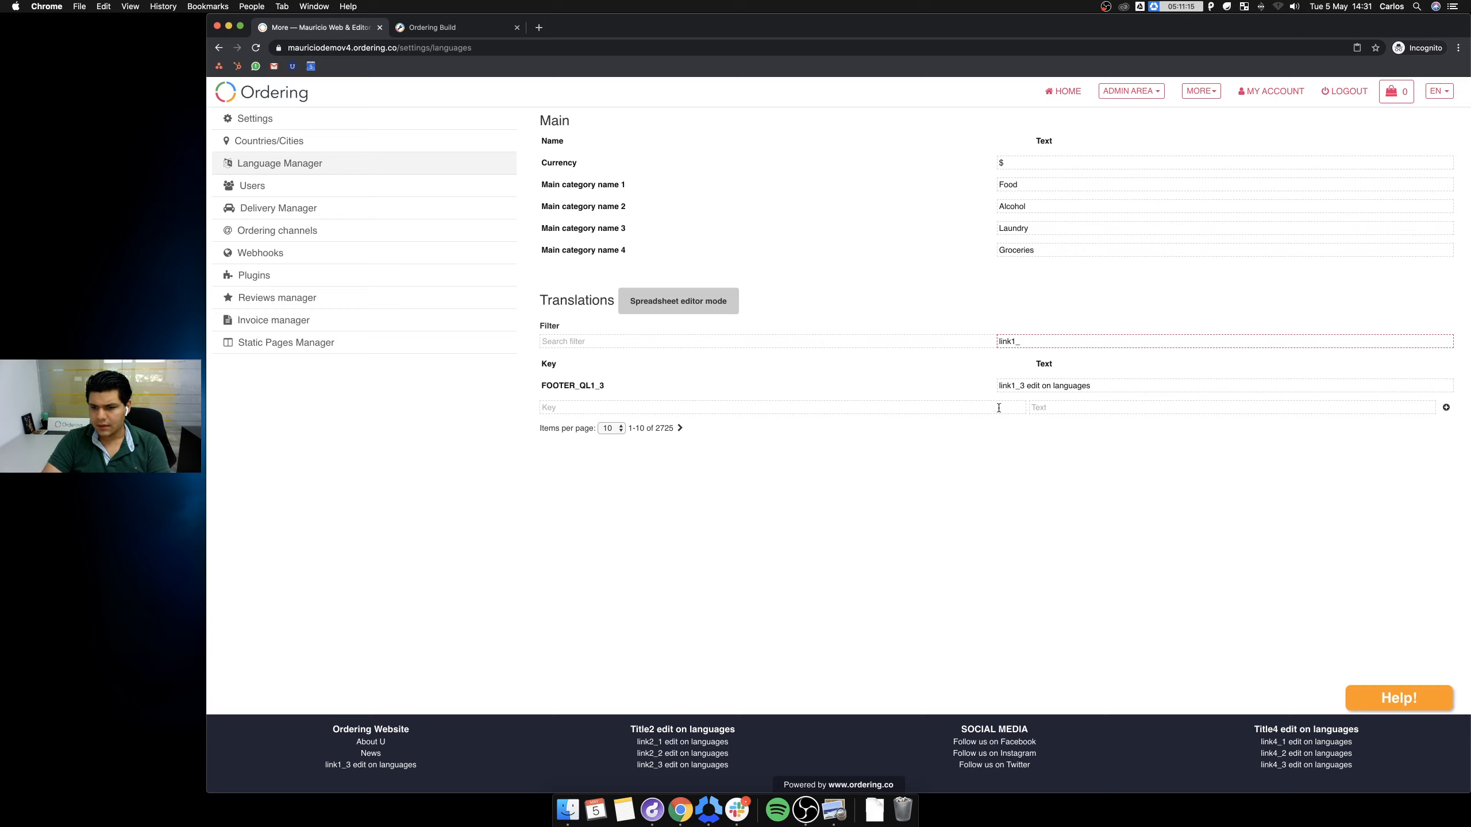
Set FOOTER_QL1_3 to News2 and FOOTER_QL1_3_HREF to news.html.
{"action": "left_click", "coordinate": [1144, 388]}
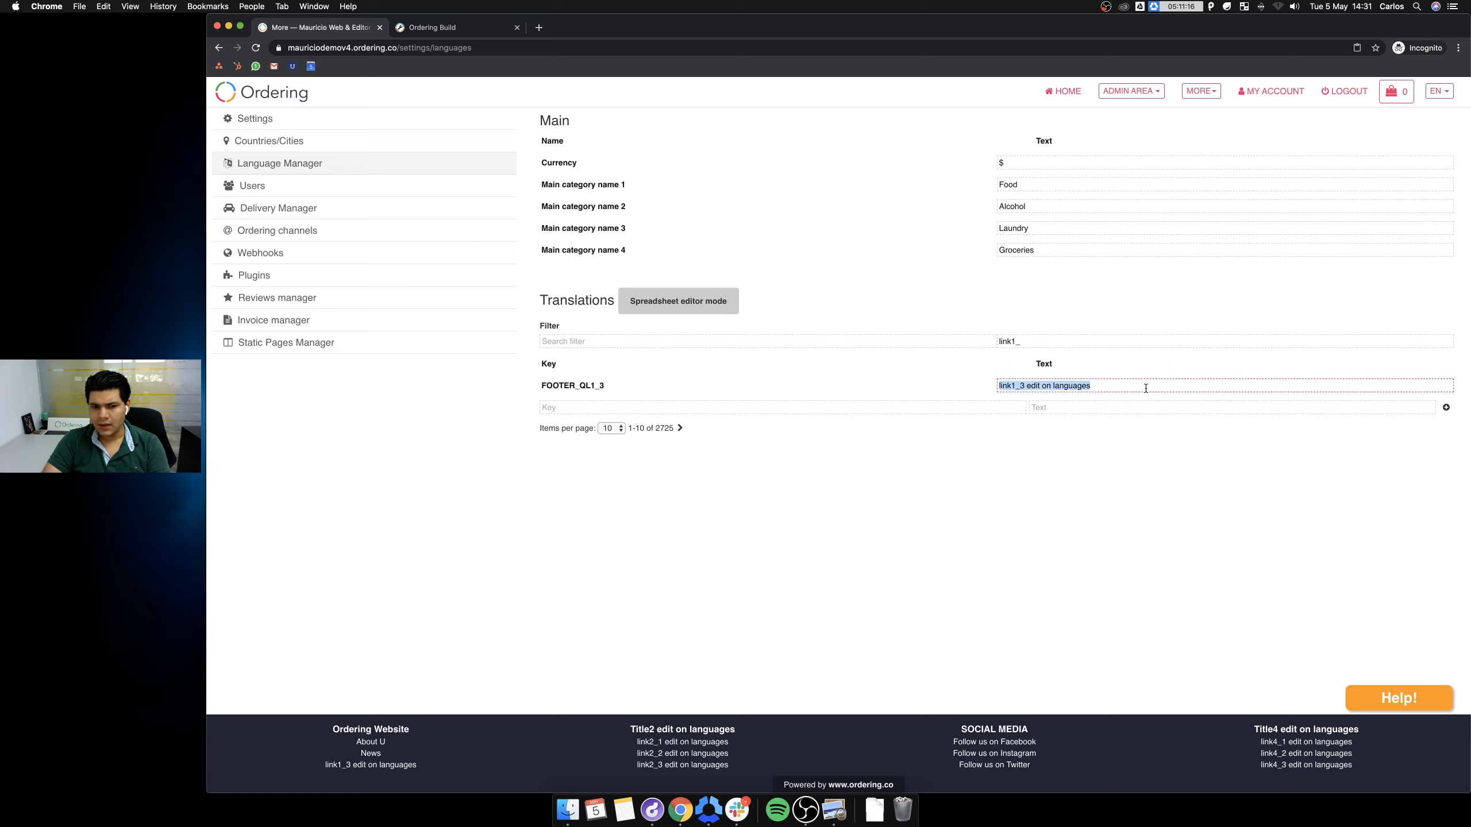
{"action": "type", "text": "News2"}
{"action": "left_click", "coordinate": [1094, 411]}
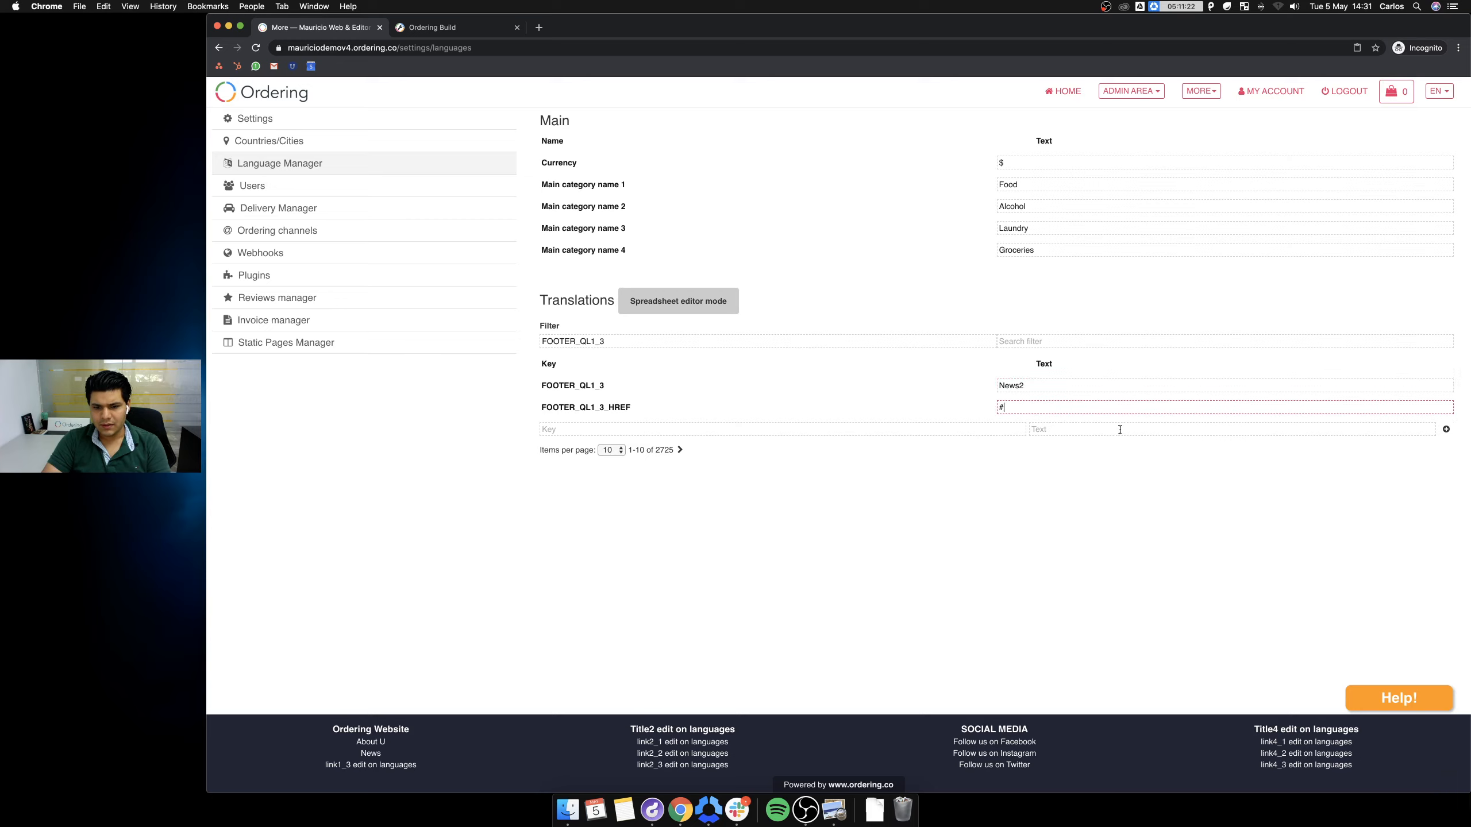
{"action": "key", "text": "BackSpace"}
{"action": "type", "text": "pages.html"}
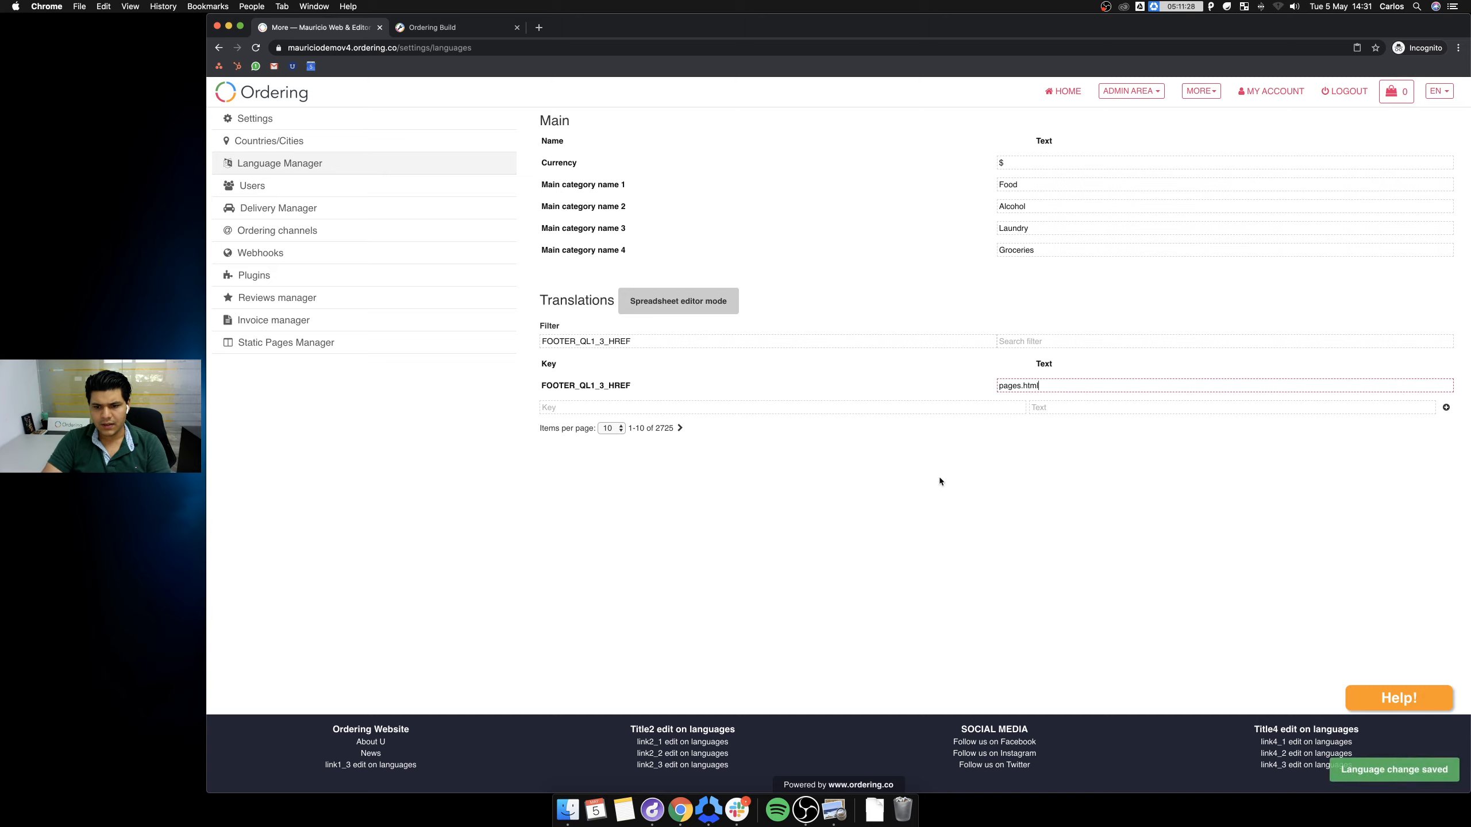
{"action": "double_click", "coordinate": [1016, 386]}
{"action": "type", "text": "news"}
{"action": "left_click", "coordinate": [1147, 435]}
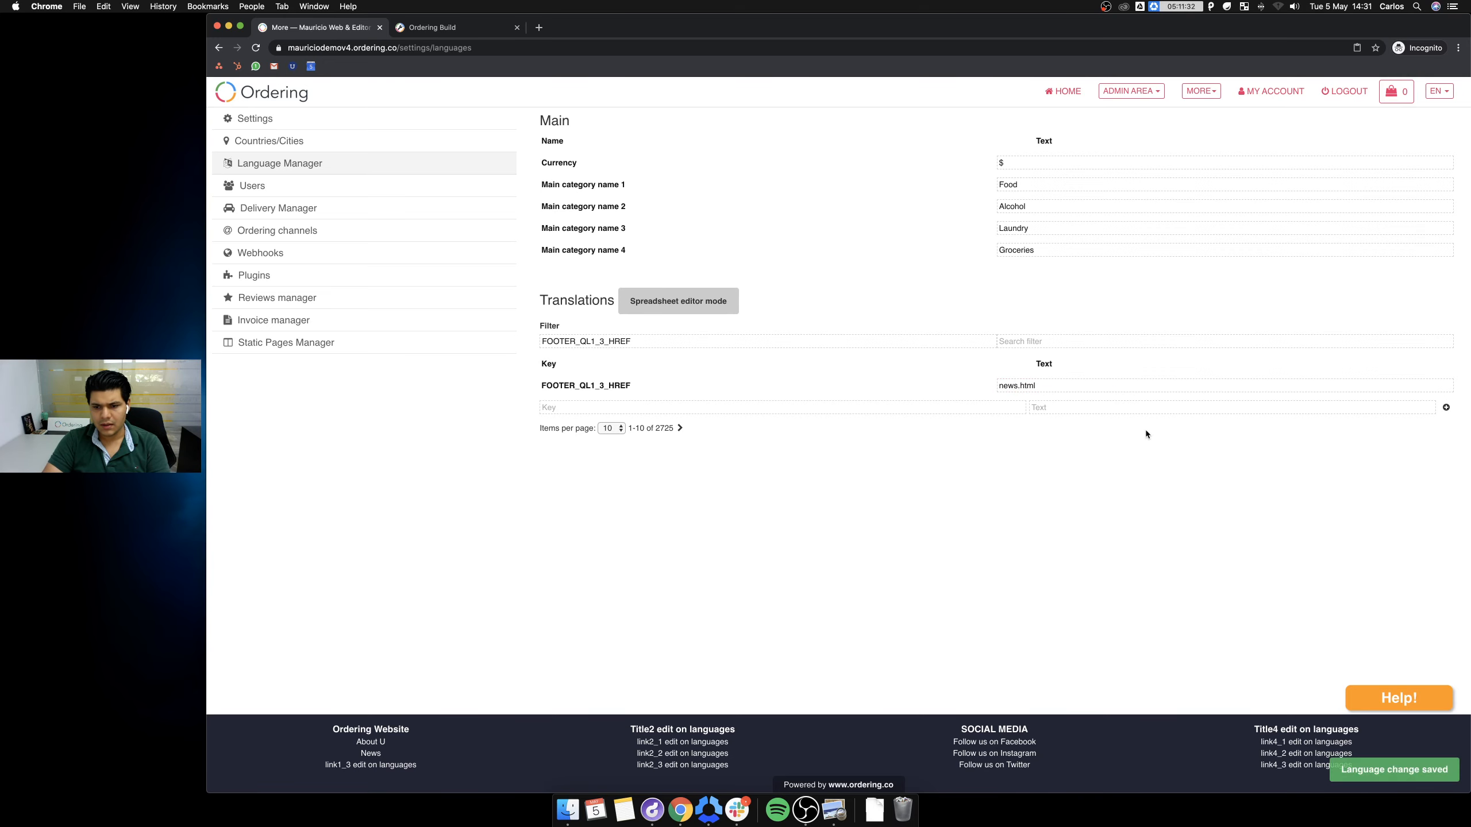
{"action": "left_click", "coordinate": [440, 27]}
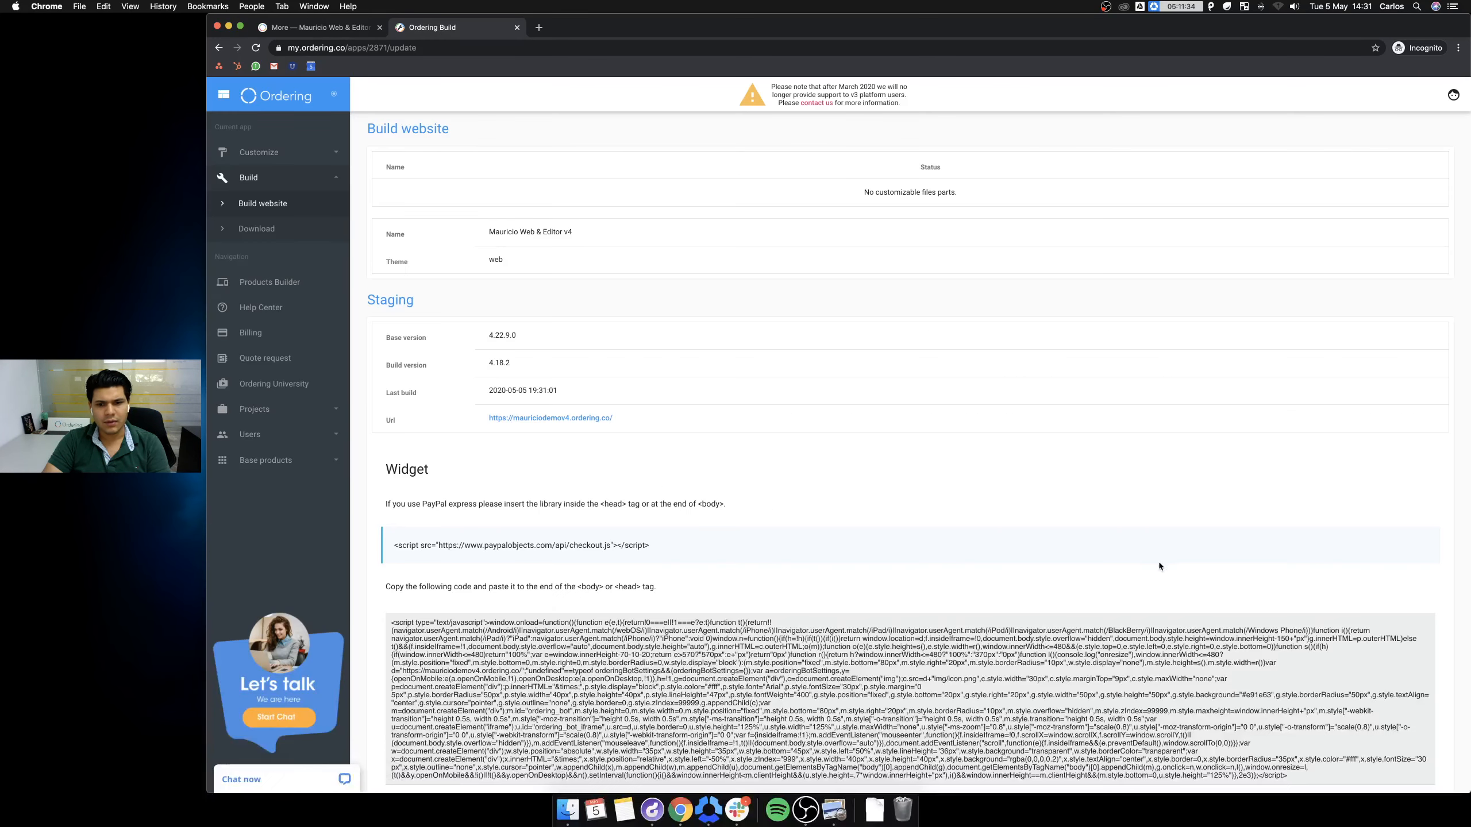
Close the tabs and load the mauricio demo site in a new private window.
{"action": "key", "text": "super+w"}
{"action": "key", "text": "super+w"}
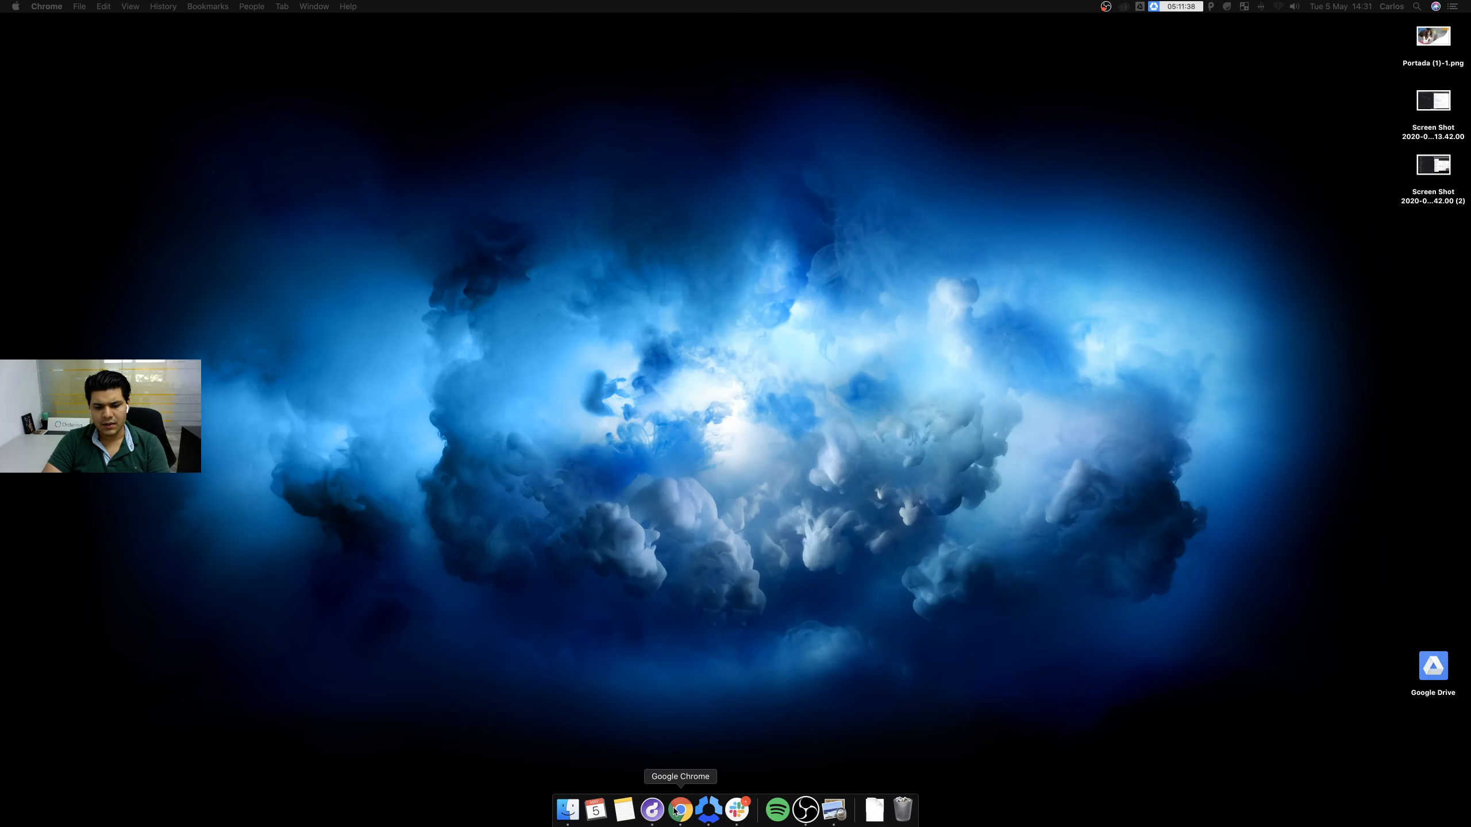
{"action": "right_click", "coordinate": [679, 811]}
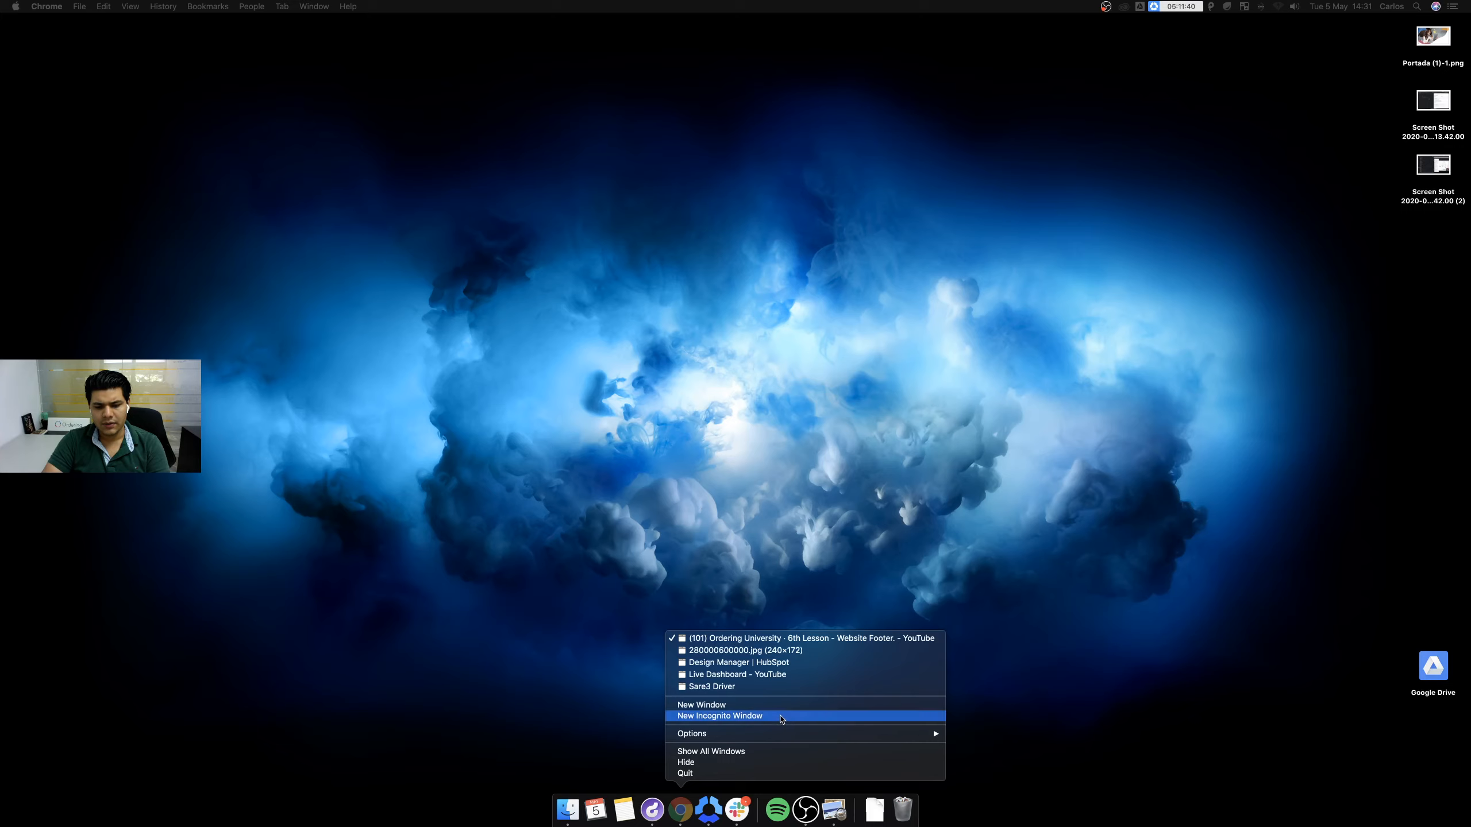
{"action": "left_click", "coordinate": [781, 718]}
{"action": "type", "text": "mauriciodemov4.ordering.co"}
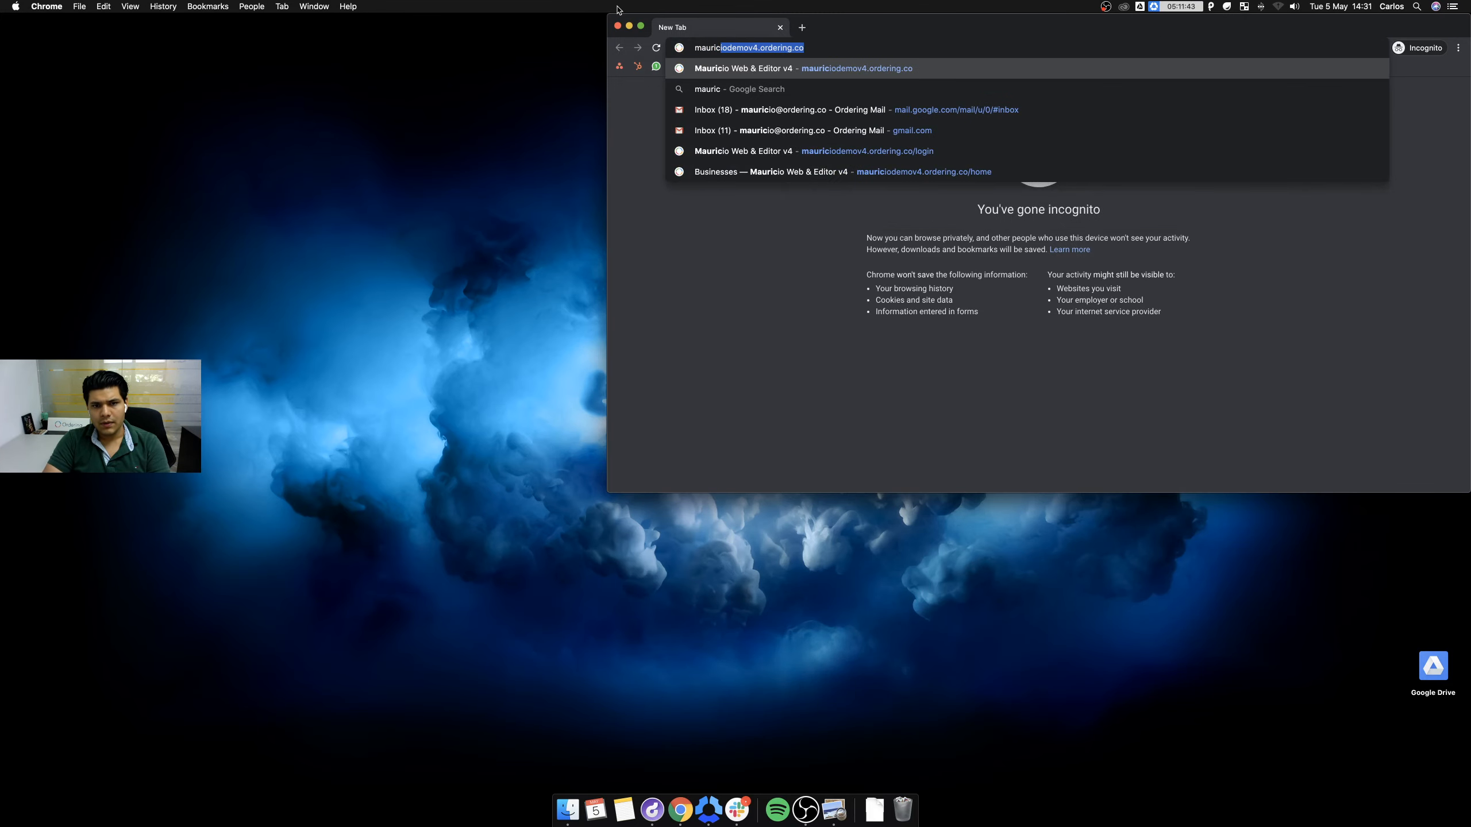
{"action": "key", "text": "Return"}
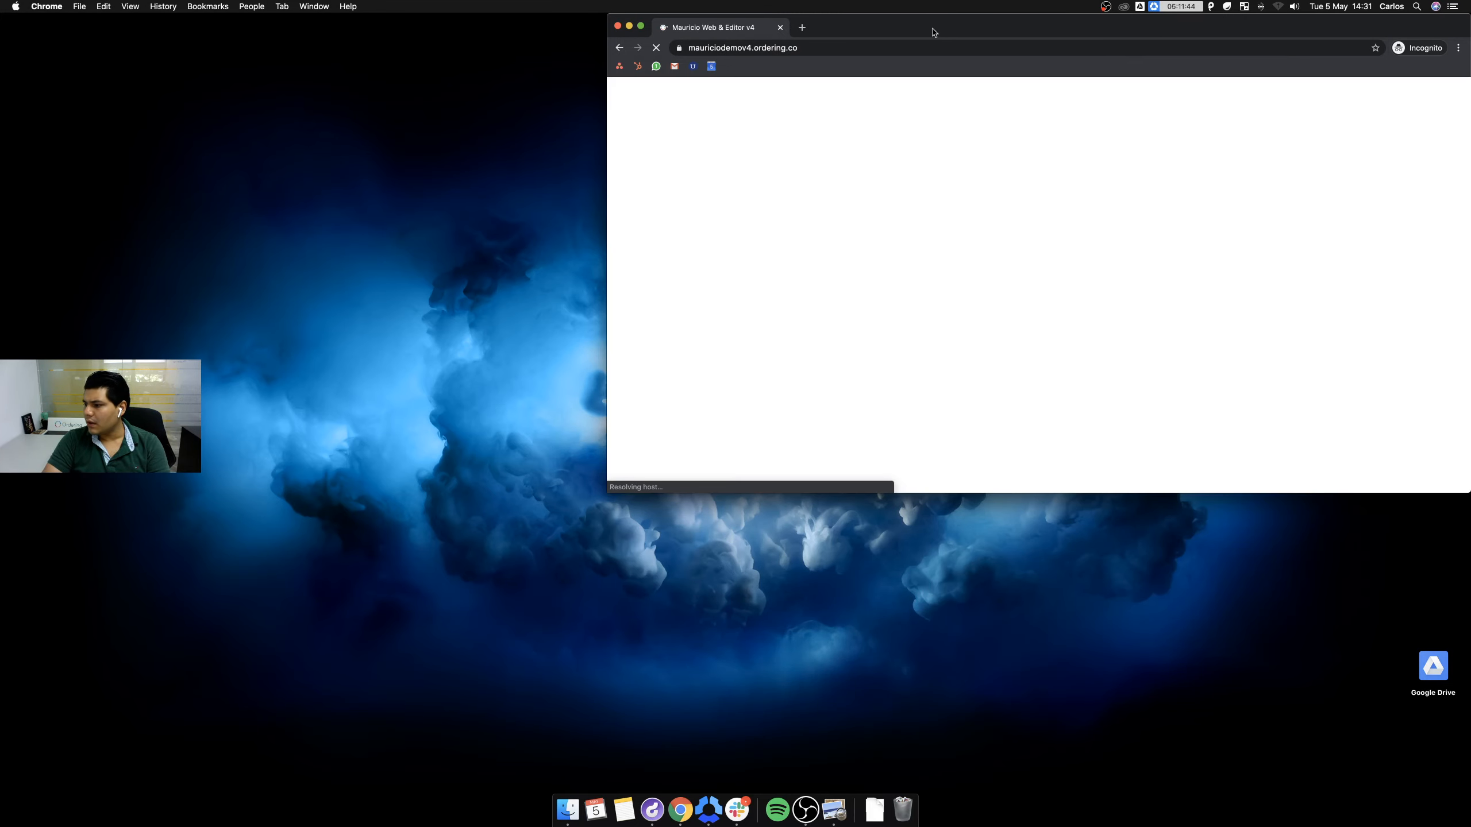
Resize the window and follow the footer's News2 link to the news.html page.
{"action": "left_click_drag", "start_coordinate": [934, 31], "coordinate": [855, 2]}
{"action": "left_click_drag", "start_coordinate": [1, 477], "coordinate": [200, 471]}
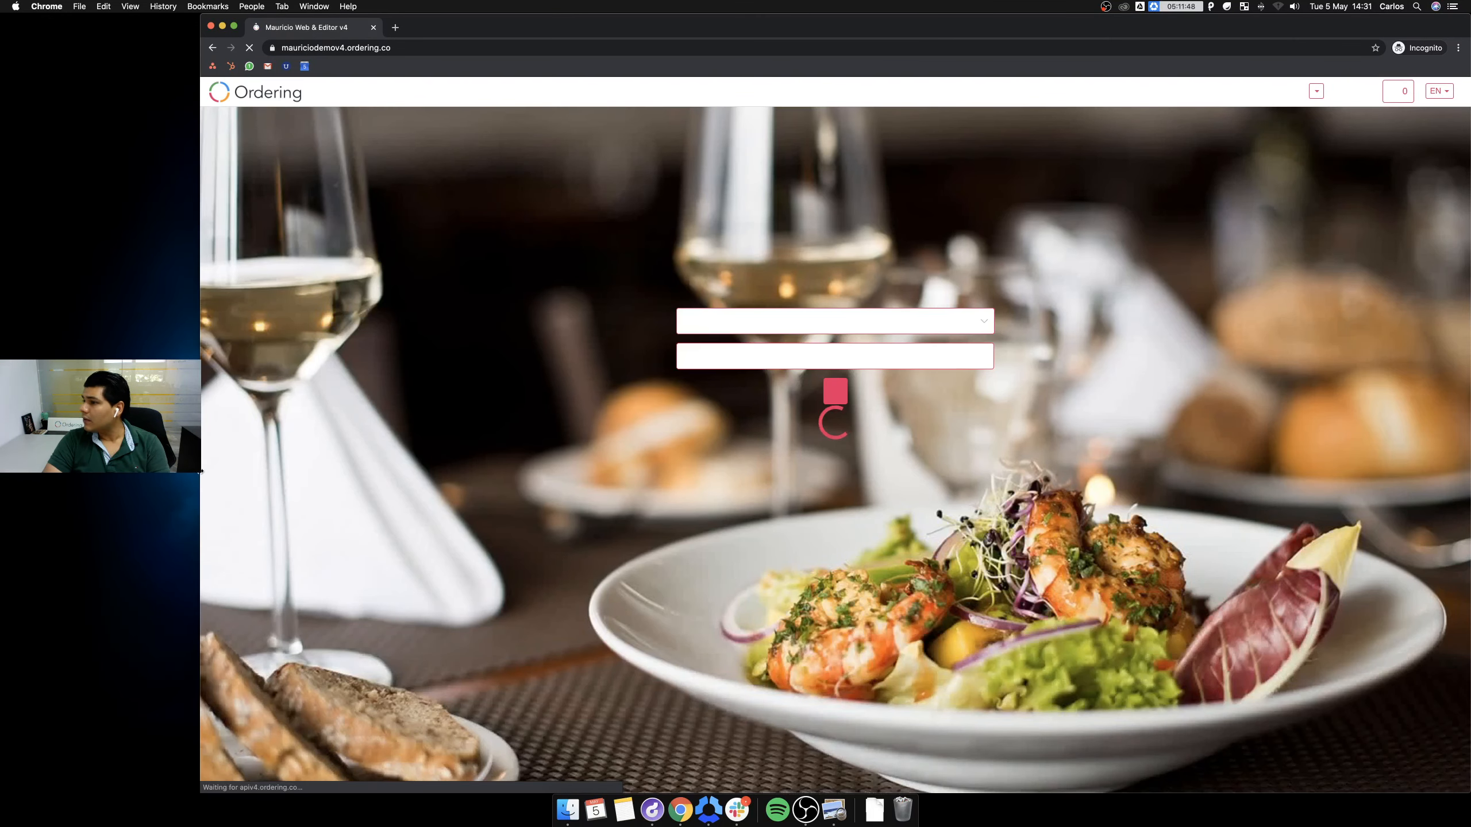
{"action": "scroll", "coordinate": [347, 522], "scroll_direction": "down", "scroll_amount": 5}
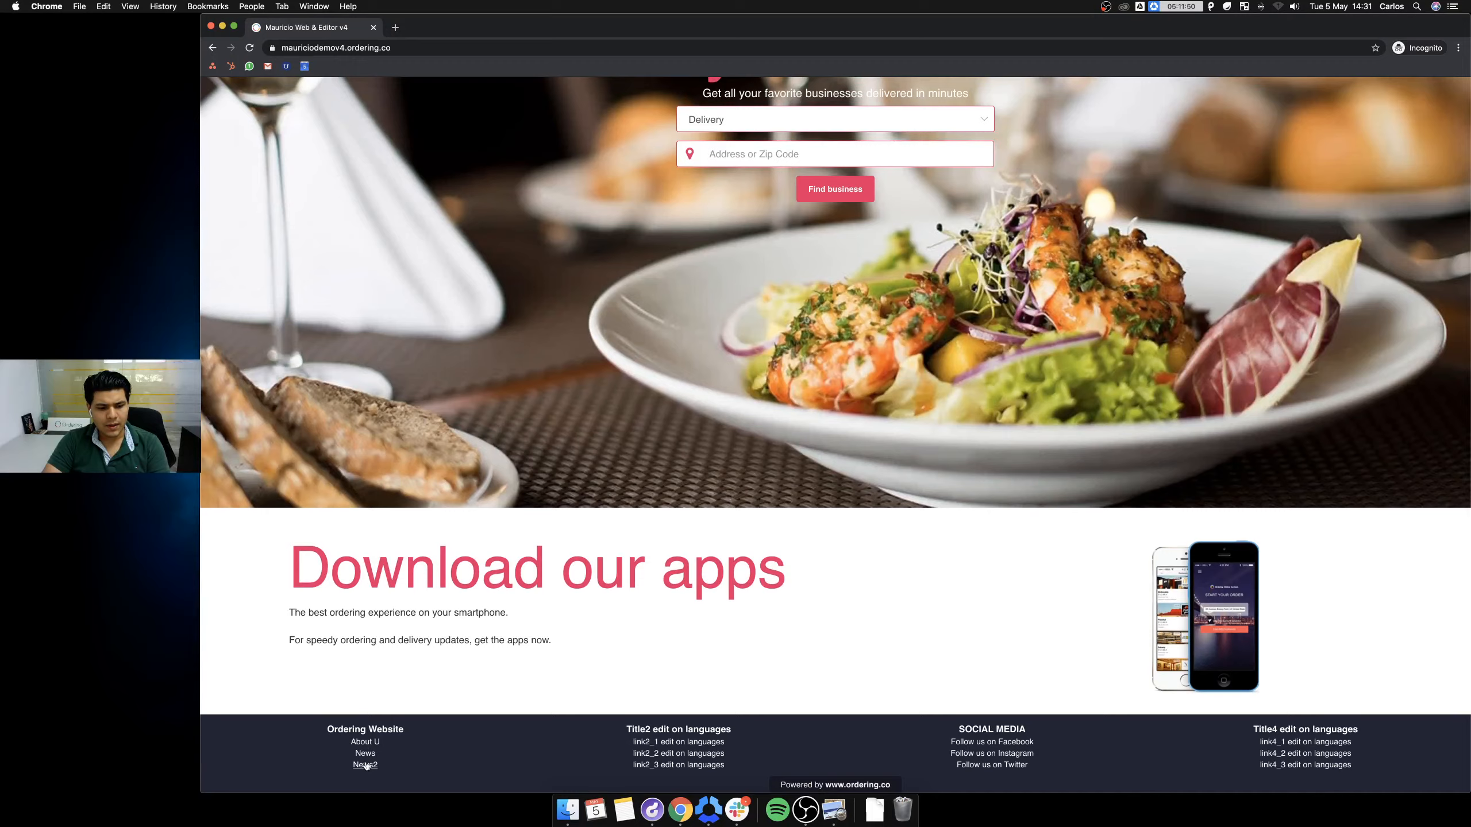
{"action": "left_click", "coordinate": [366, 763]}
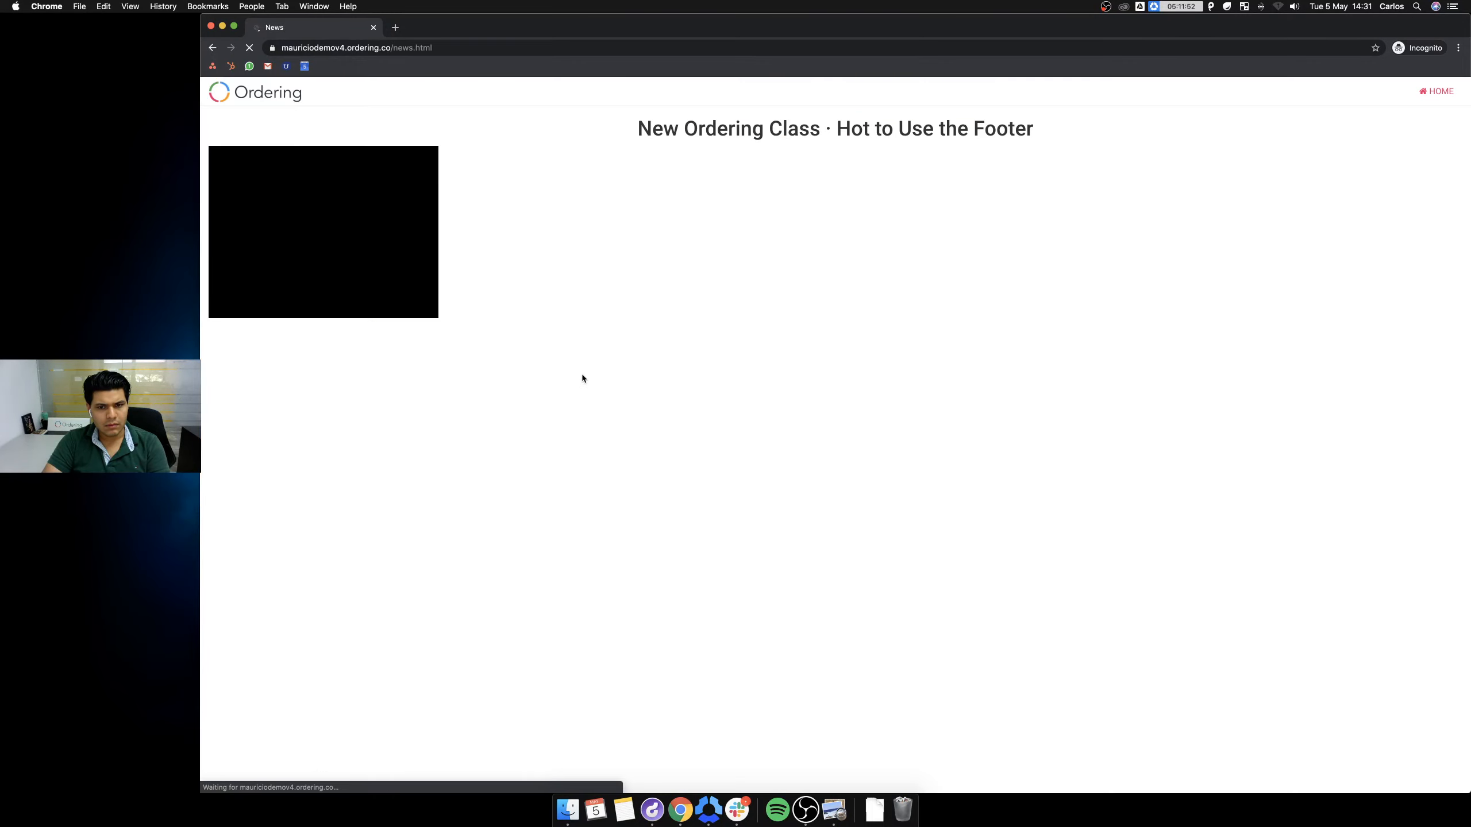
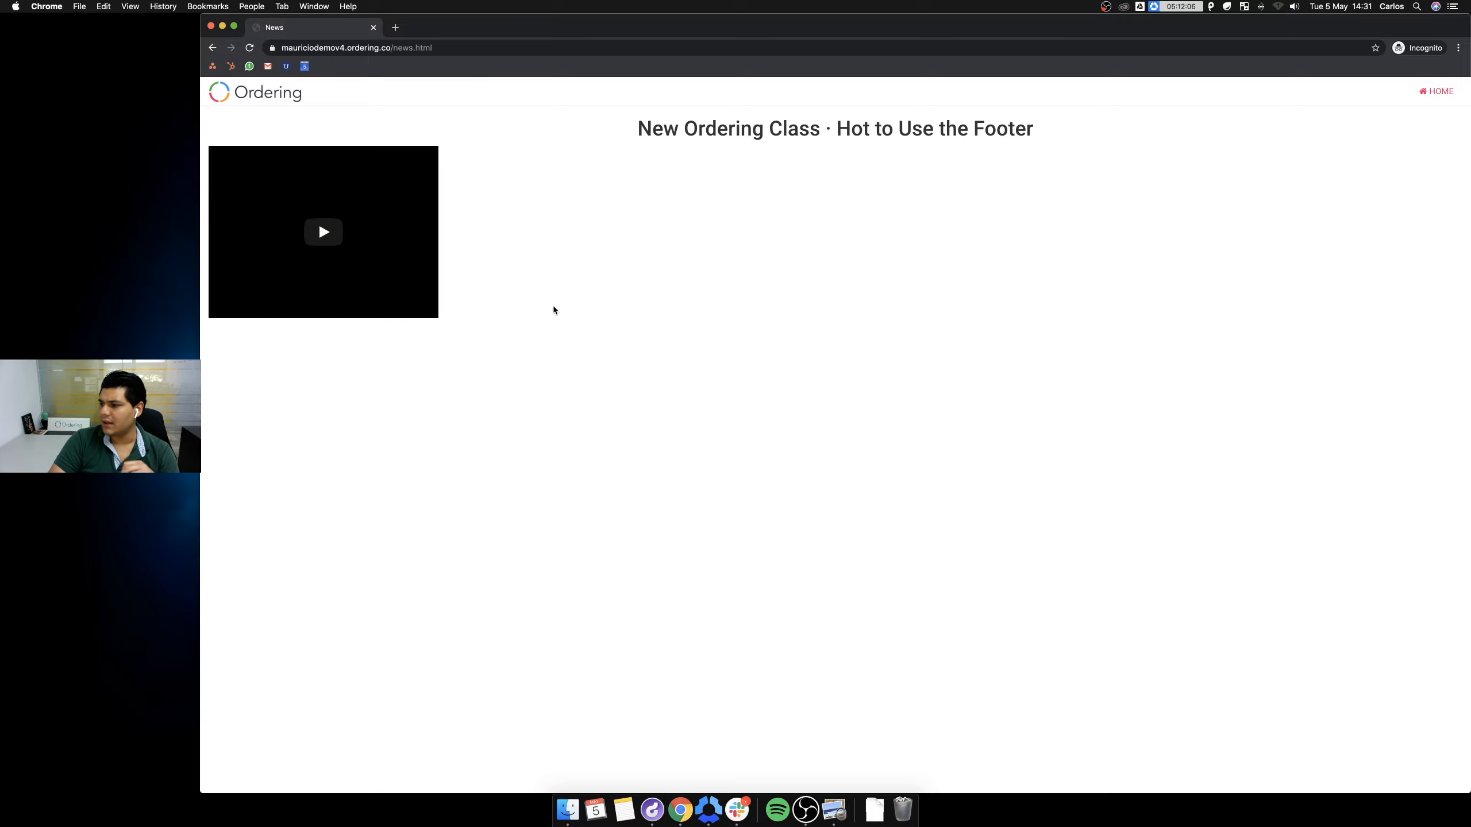
Return to the demo home page and visit its footer News and About Us pages.
{"action": "scroll", "coordinate": [488, 674], "scroll_direction": "down", "scroll_amount": 1}
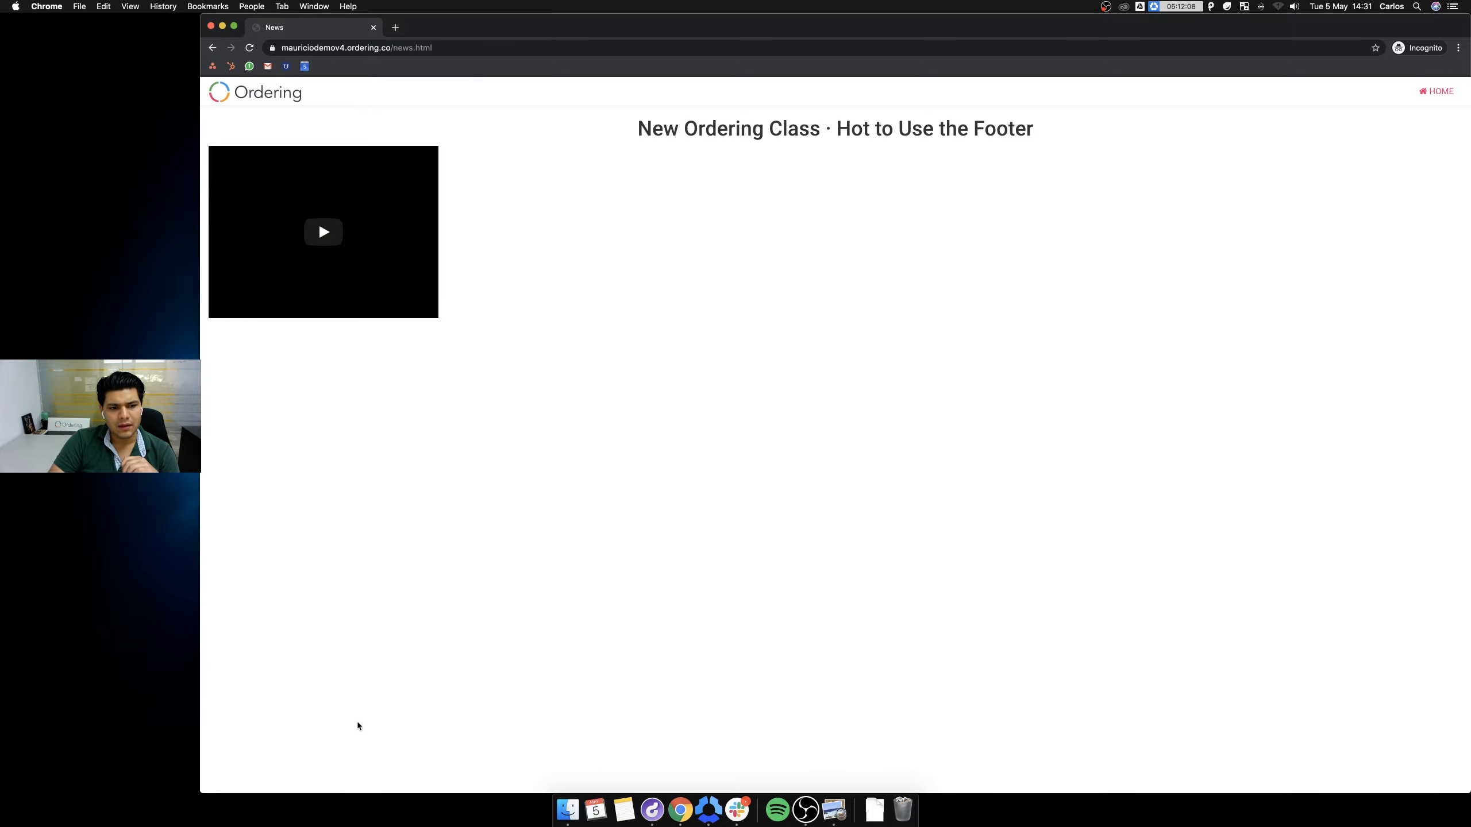
{"action": "left_click", "coordinate": [261, 100]}
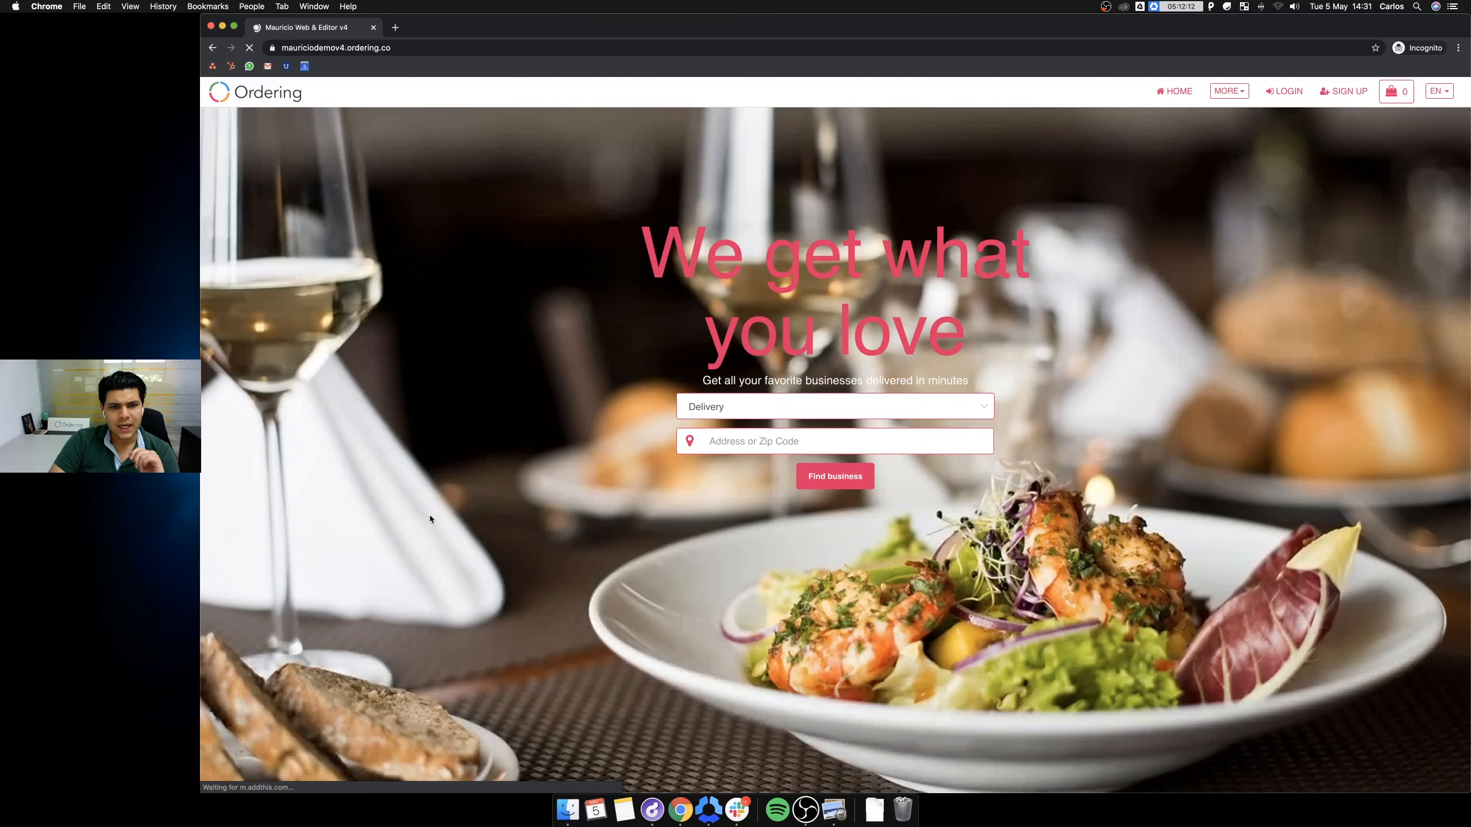
{"action": "scroll", "coordinate": [429, 515], "scroll_direction": "down", "scroll_amount": 10}
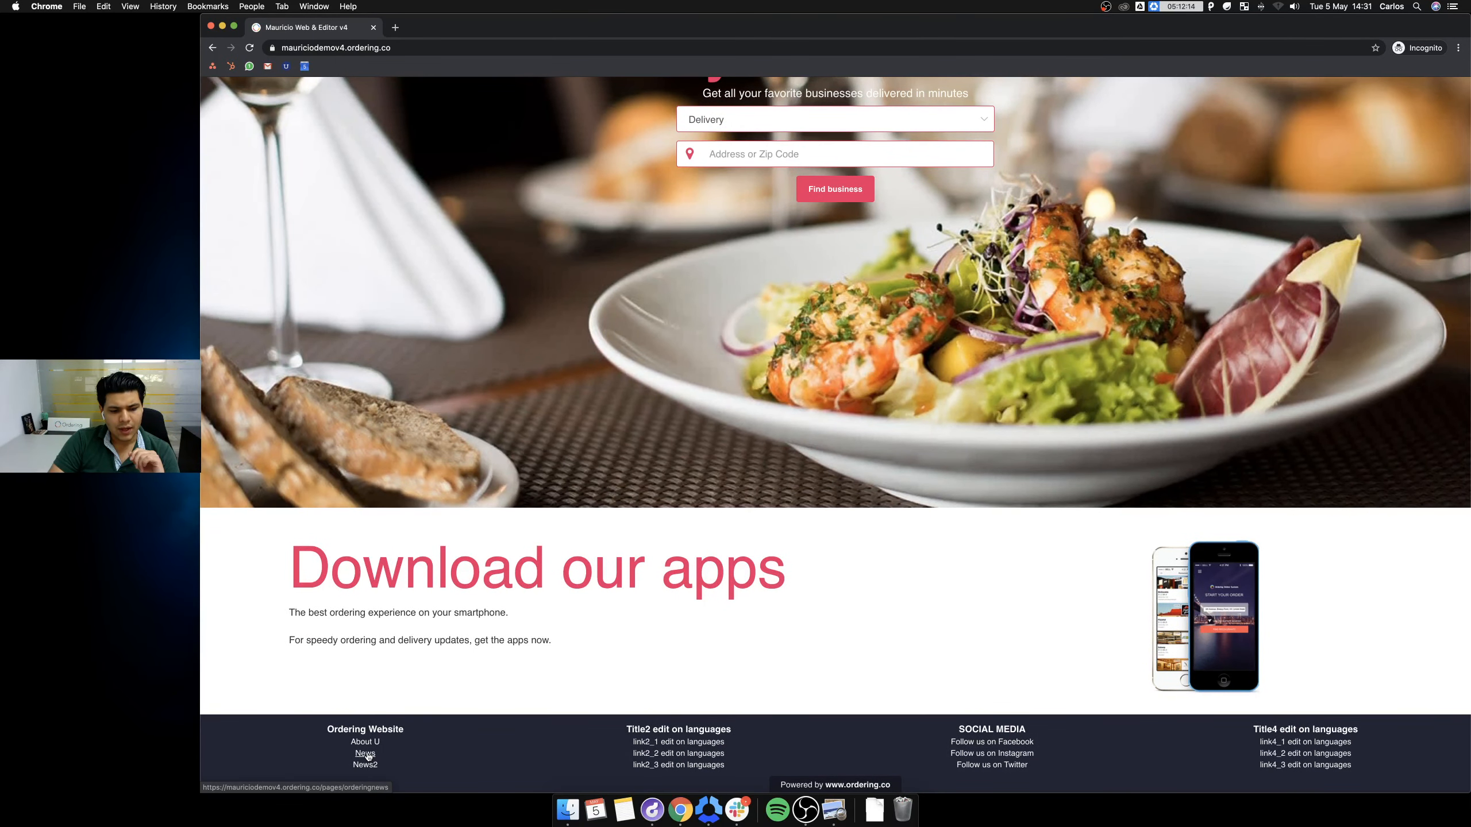
{"action": "left_click", "coordinate": [365, 753]}
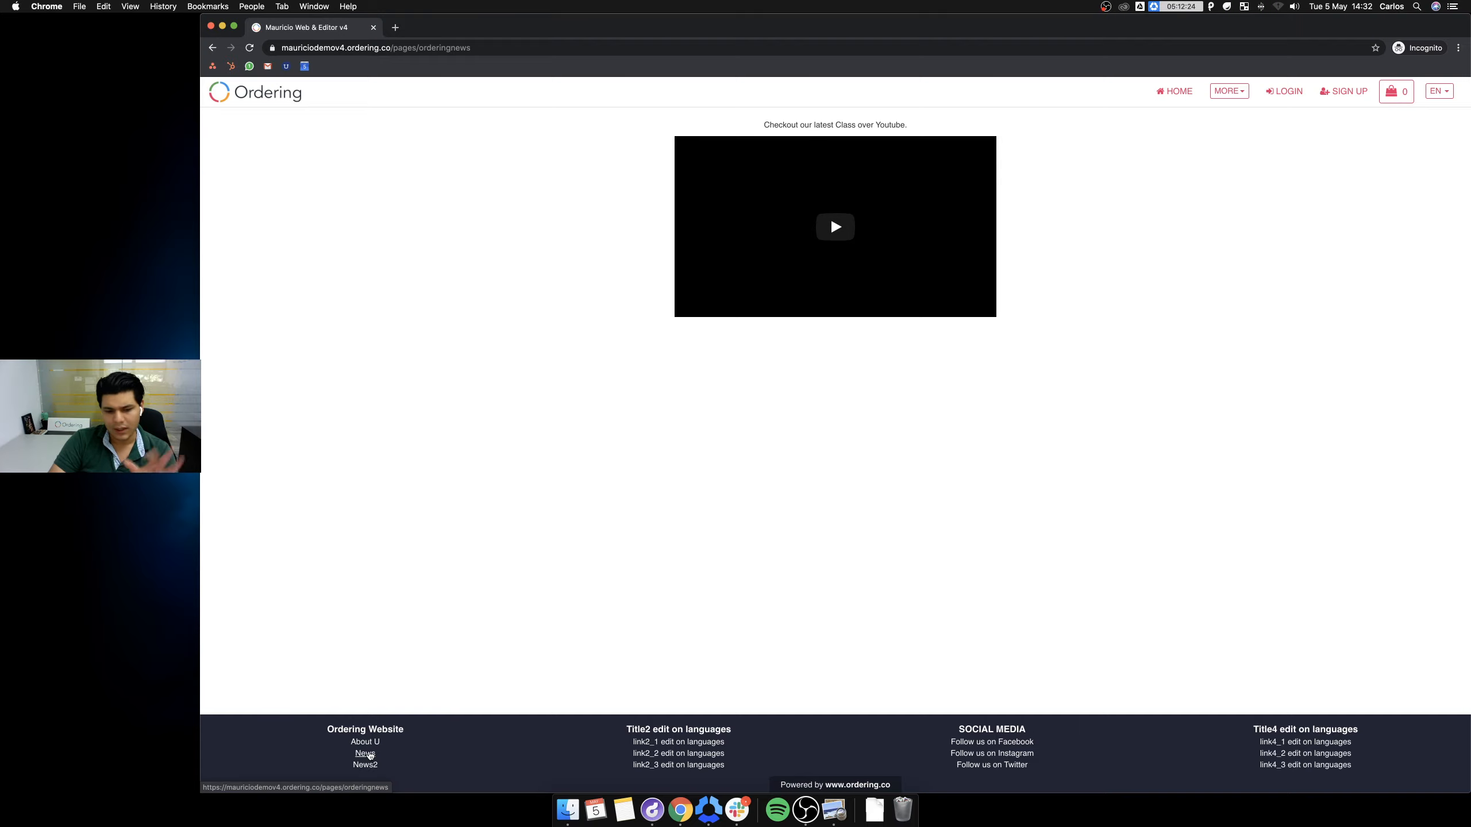
{"action": "left_click", "coordinate": [369, 743]}
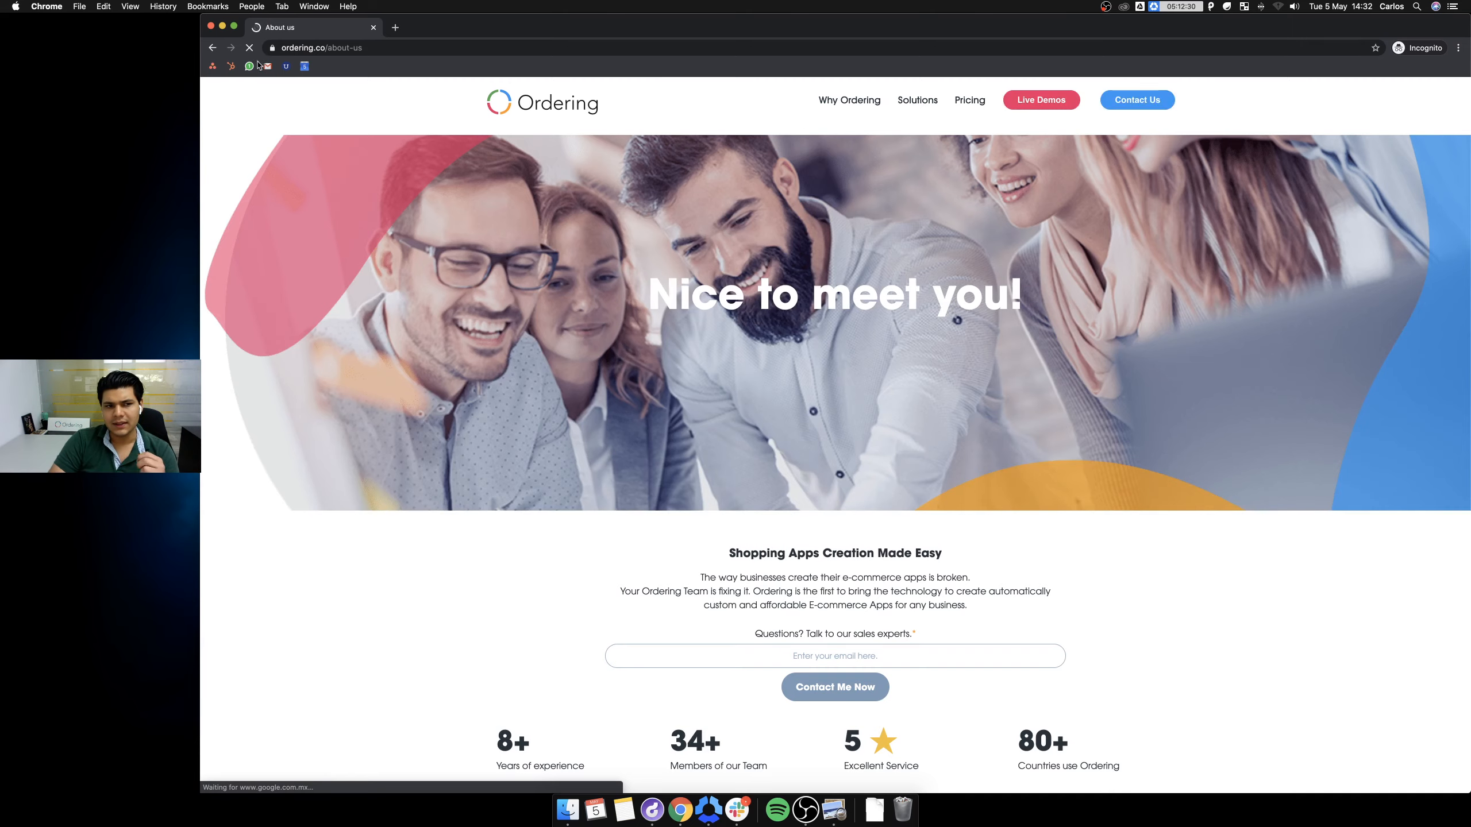
Visit the Ordering company home page and dismiss the Ordering University popup.
{"action": "left_click", "coordinate": [544, 100]}
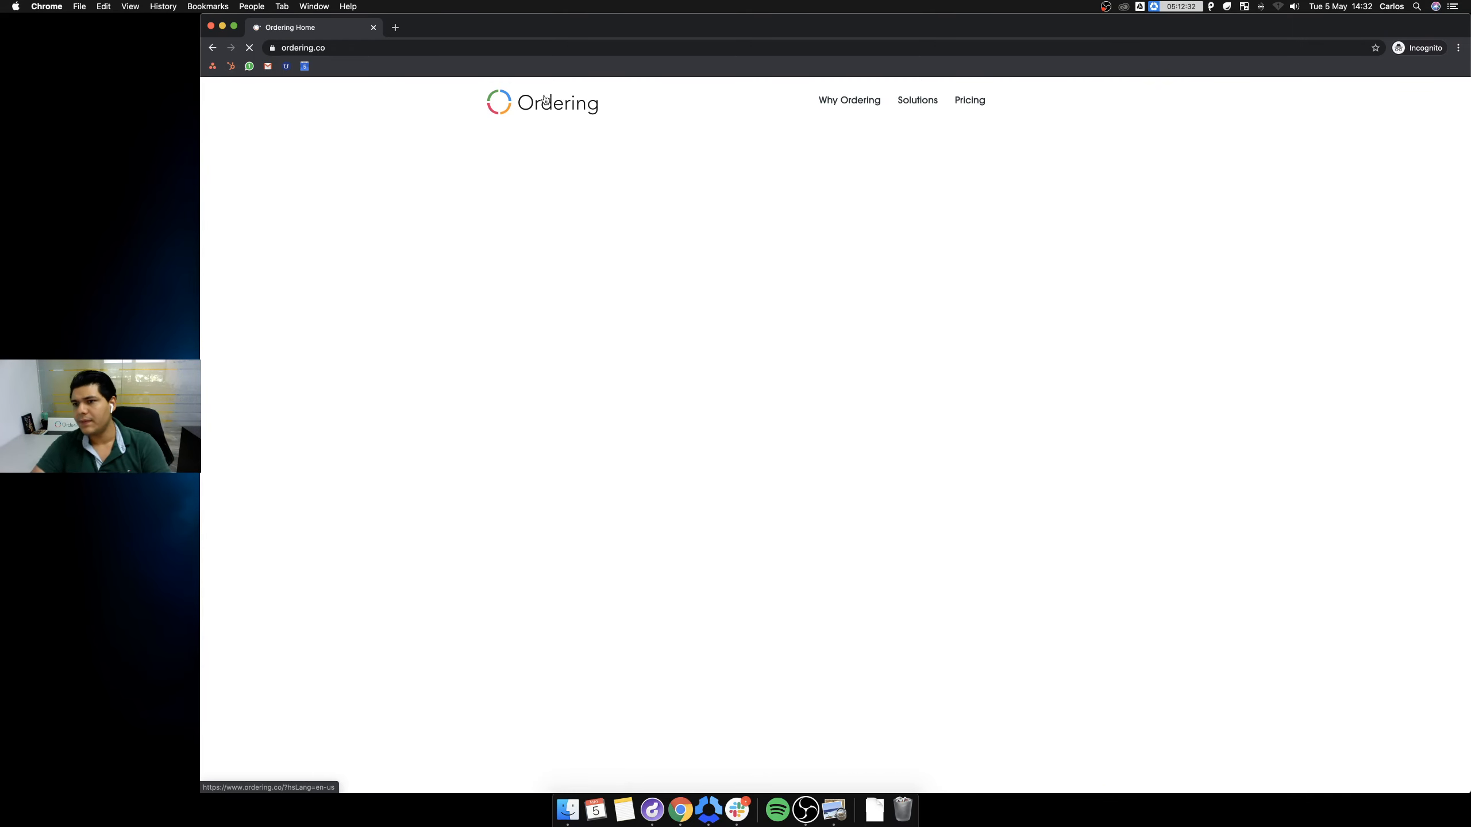
{"action": "scroll", "coordinate": [829, 456], "scroll_direction": "down", "scroll_amount": 10}
{"action": "scroll", "coordinate": [829, 456], "scroll_direction": "down", "scroll_amount": 15}
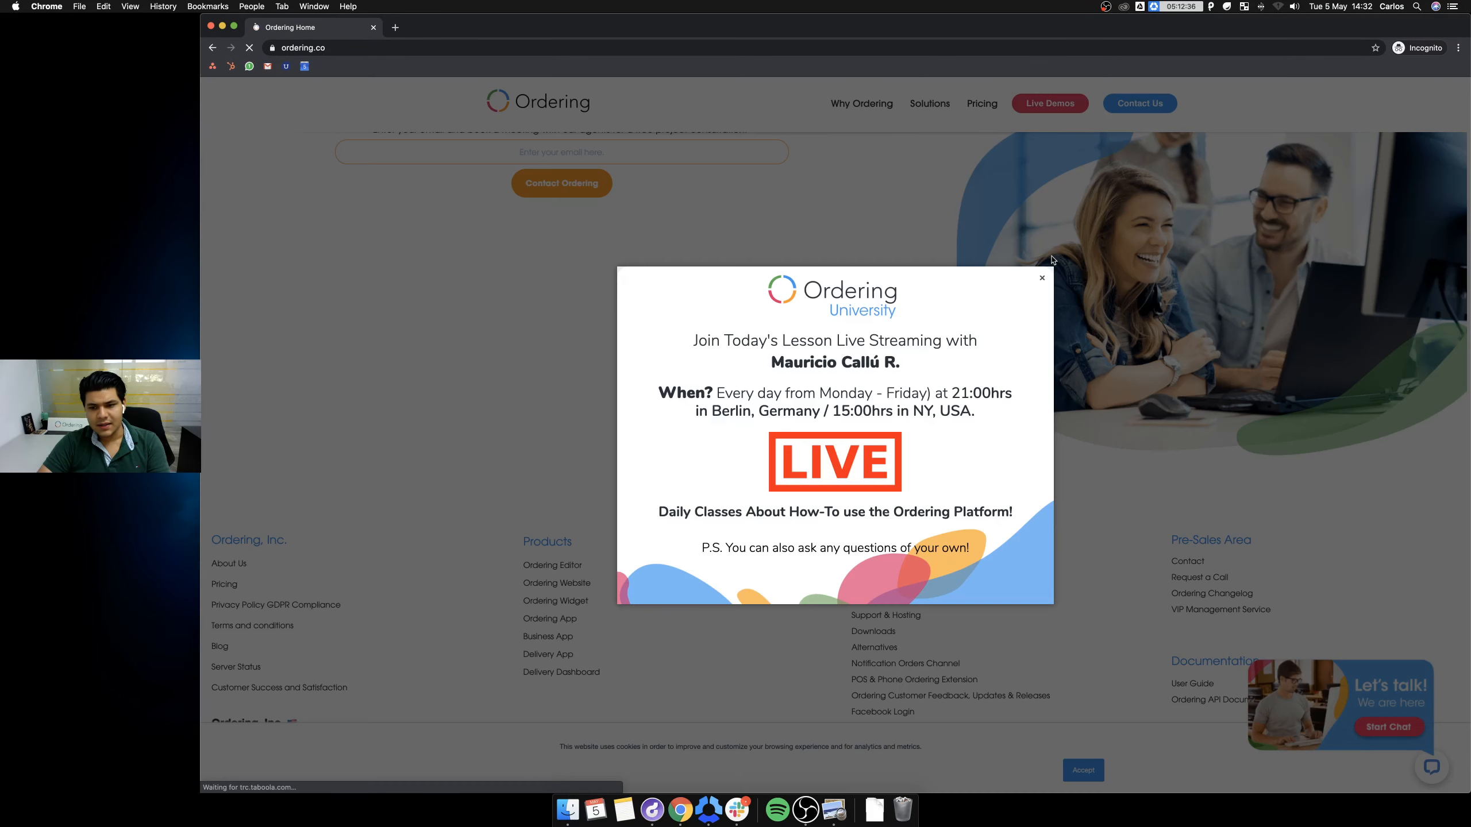
{"action": "left_click", "coordinate": [1063, 264]}
Reload the mauriciodemov4 demo site and scroll down to its Download our apps section.
{"action": "left_click", "coordinate": [333, 49]}
{"action": "type", "text": "mau"}
{"action": "key", "text": "Return"}
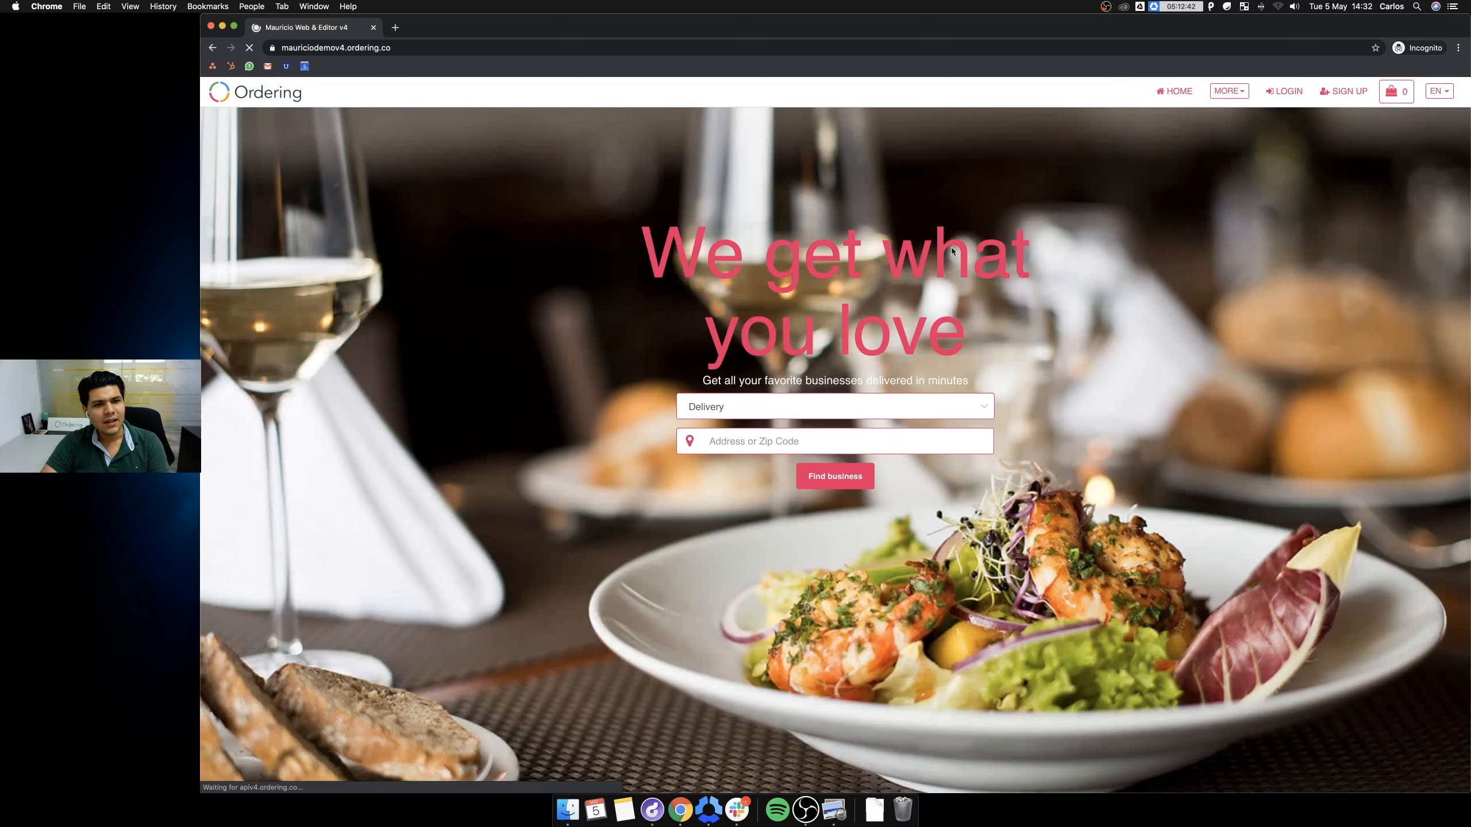
{"action": "scroll", "coordinate": [834, 343], "scroll_direction": "down", "scroll_amount": 1}
{"action": "scroll", "coordinate": [835, 343], "scroll_direction": "down", "scroll_amount": 5}
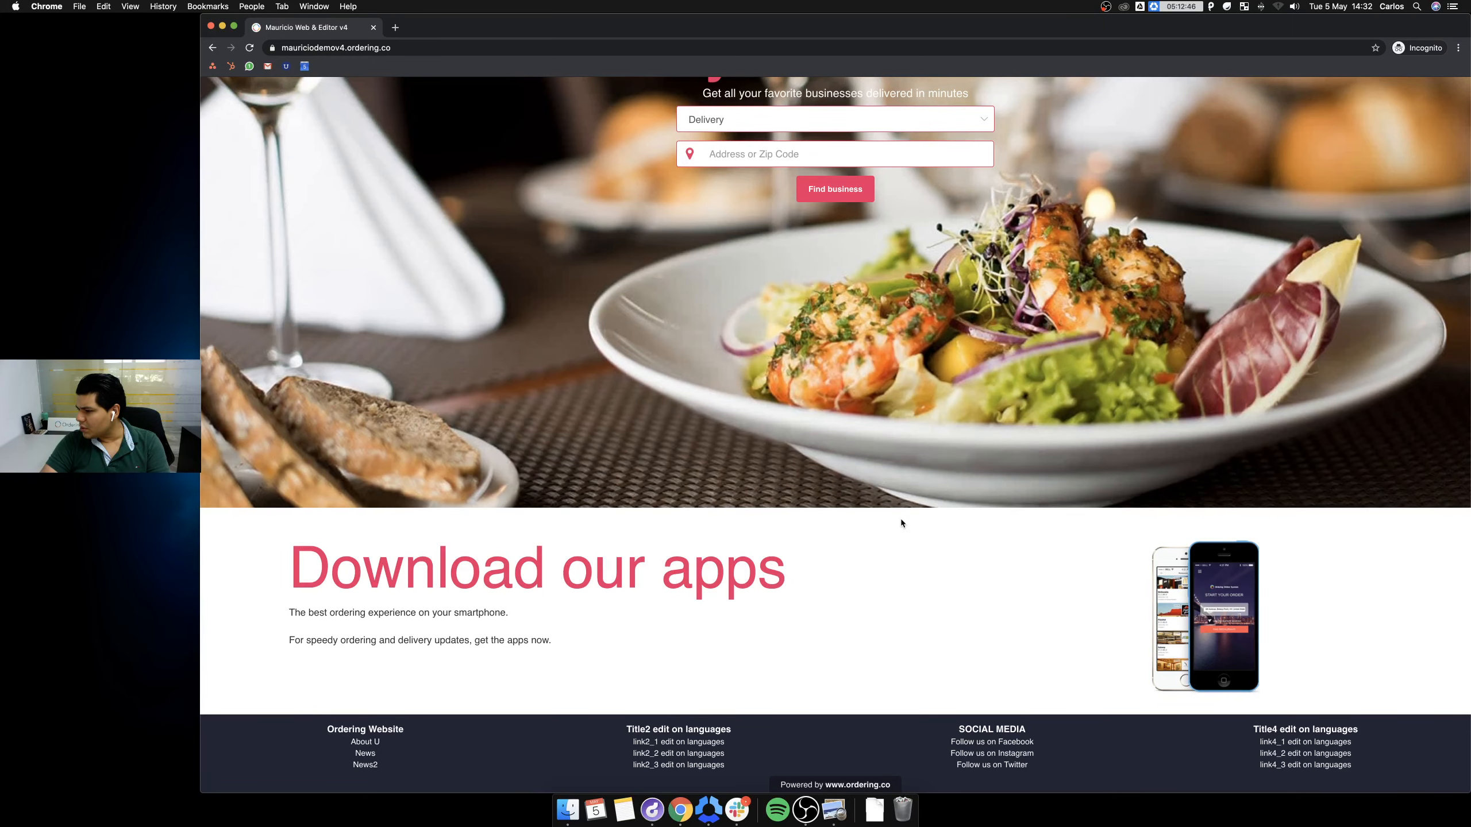
Load get.ordering.help, the Ordering Developer Hub, in a new tab.
{"action": "left_click", "coordinate": [395, 27]}
{"action": "type", "text": "order"}
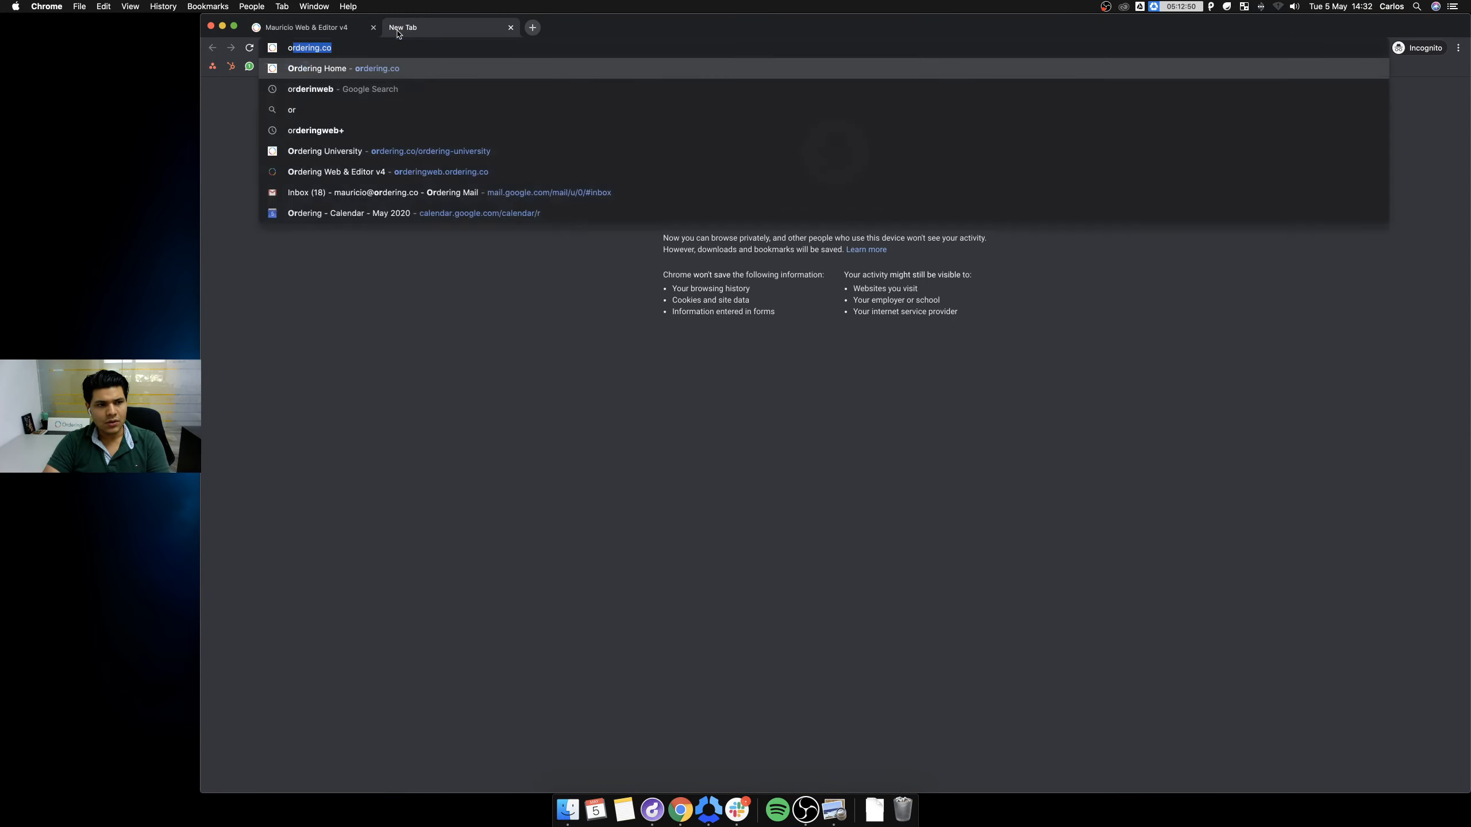
{"action": "key", "text": "BackSpace"}
{"action": "key", "text": "BackSpace"}
{"action": "key", "text": "BackSpace"}
{"action": "key", "text": "BackSpace"}
{"action": "key", "text": "BackSpace"}
{"action": "key", "text": "BackSpace"}
{"action": "type", "text": "get"}
{"action": "key", "text": "Return"}
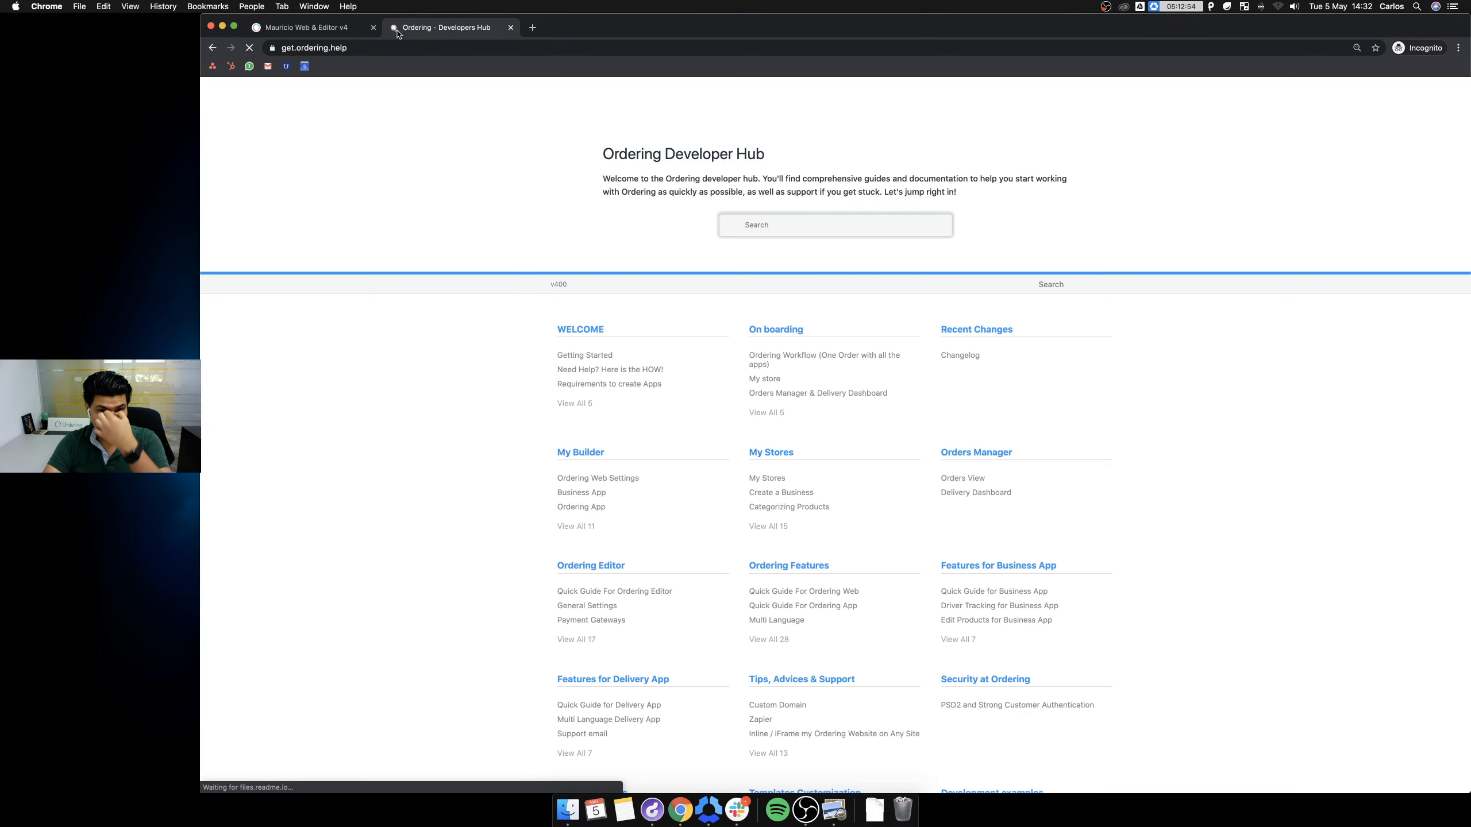
Search the docs for 'buttons' and open the 'Add Download from the store buttons' article.
{"action": "left_click", "coordinate": [798, 224]}
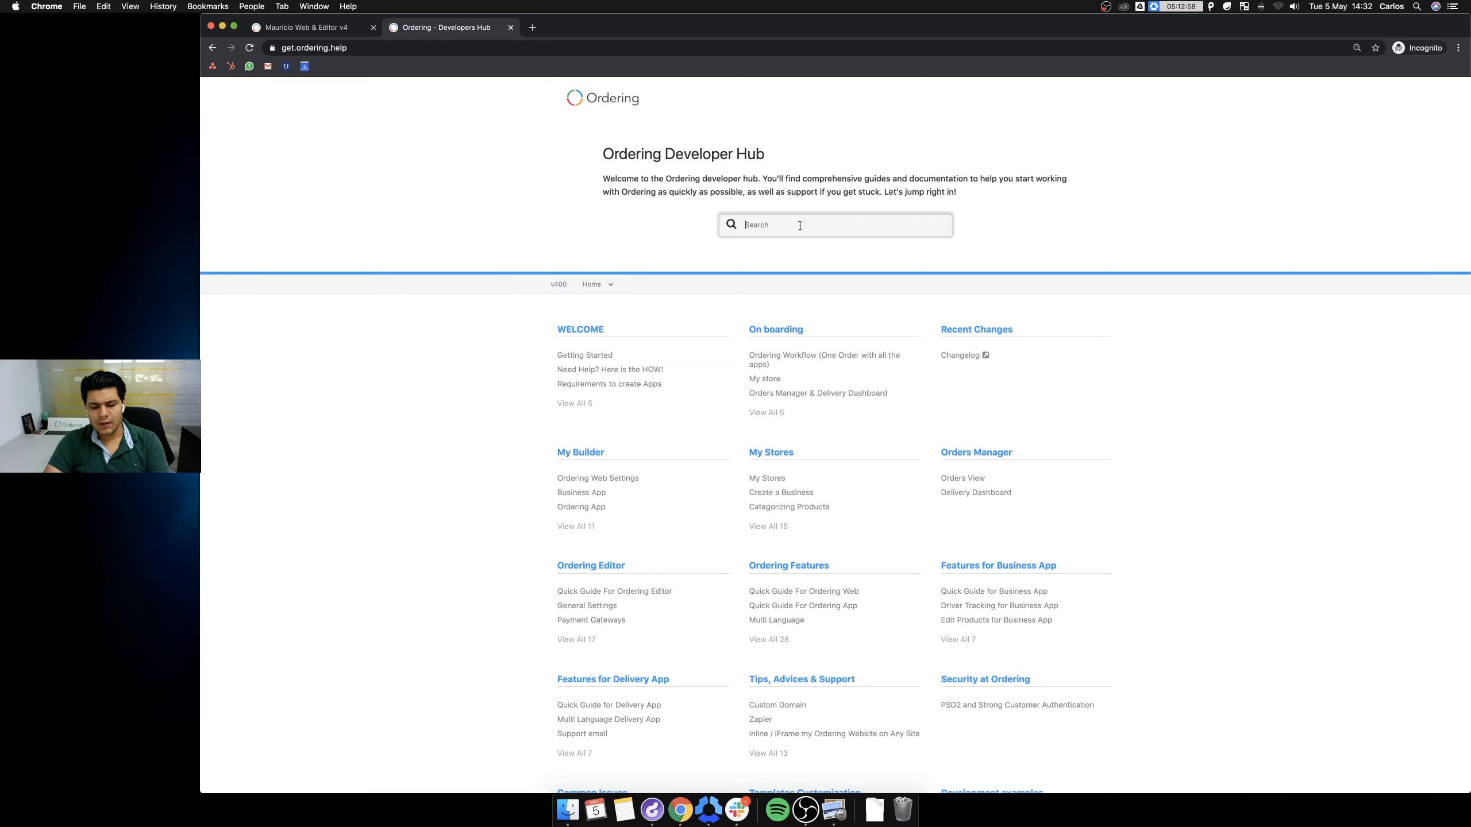
{"action": "type", "text": "download h"}
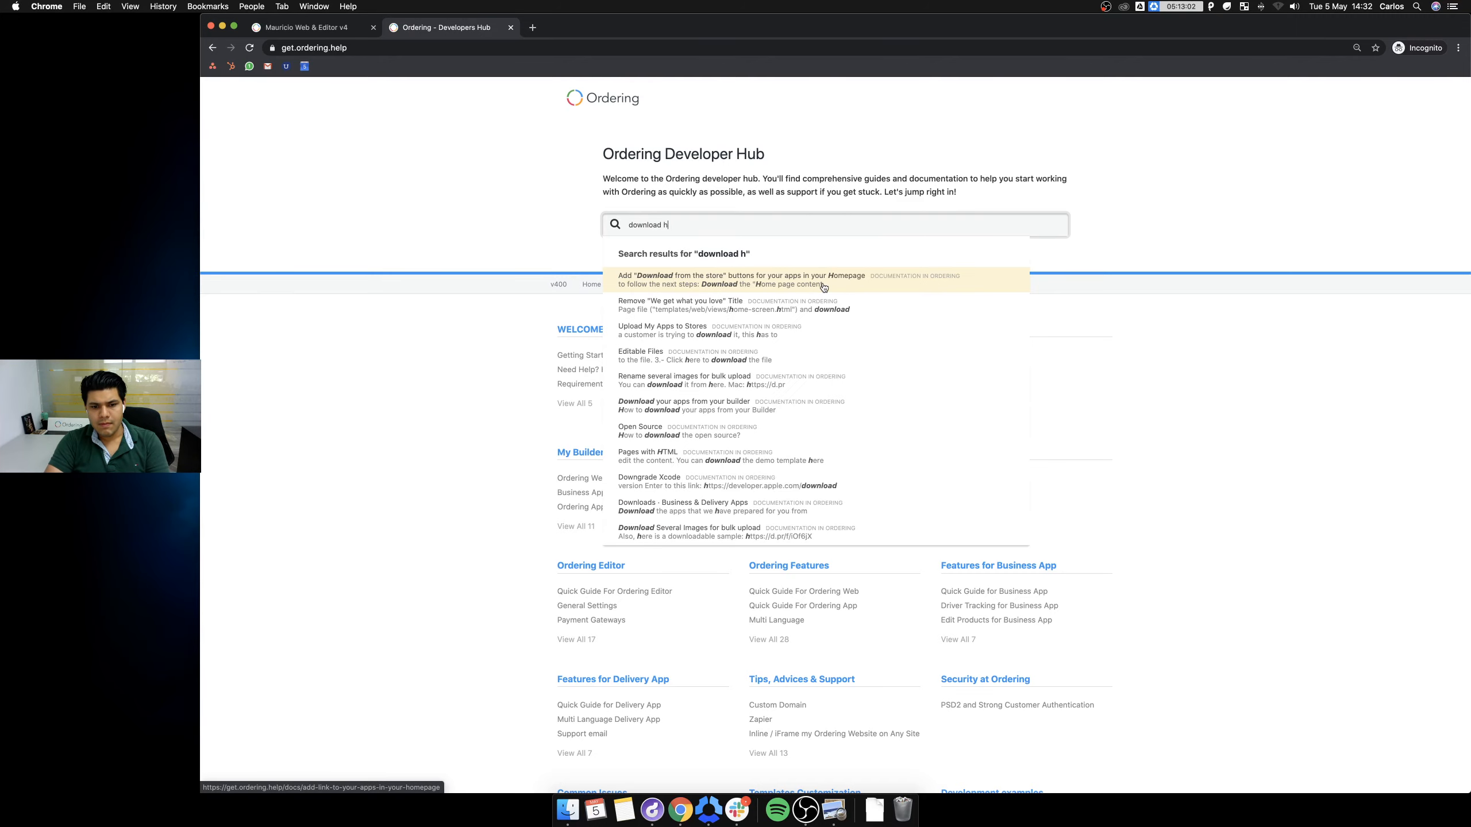
{"action": "key", "text": "super+a"}
{"action": "type", "text": "buttons"}
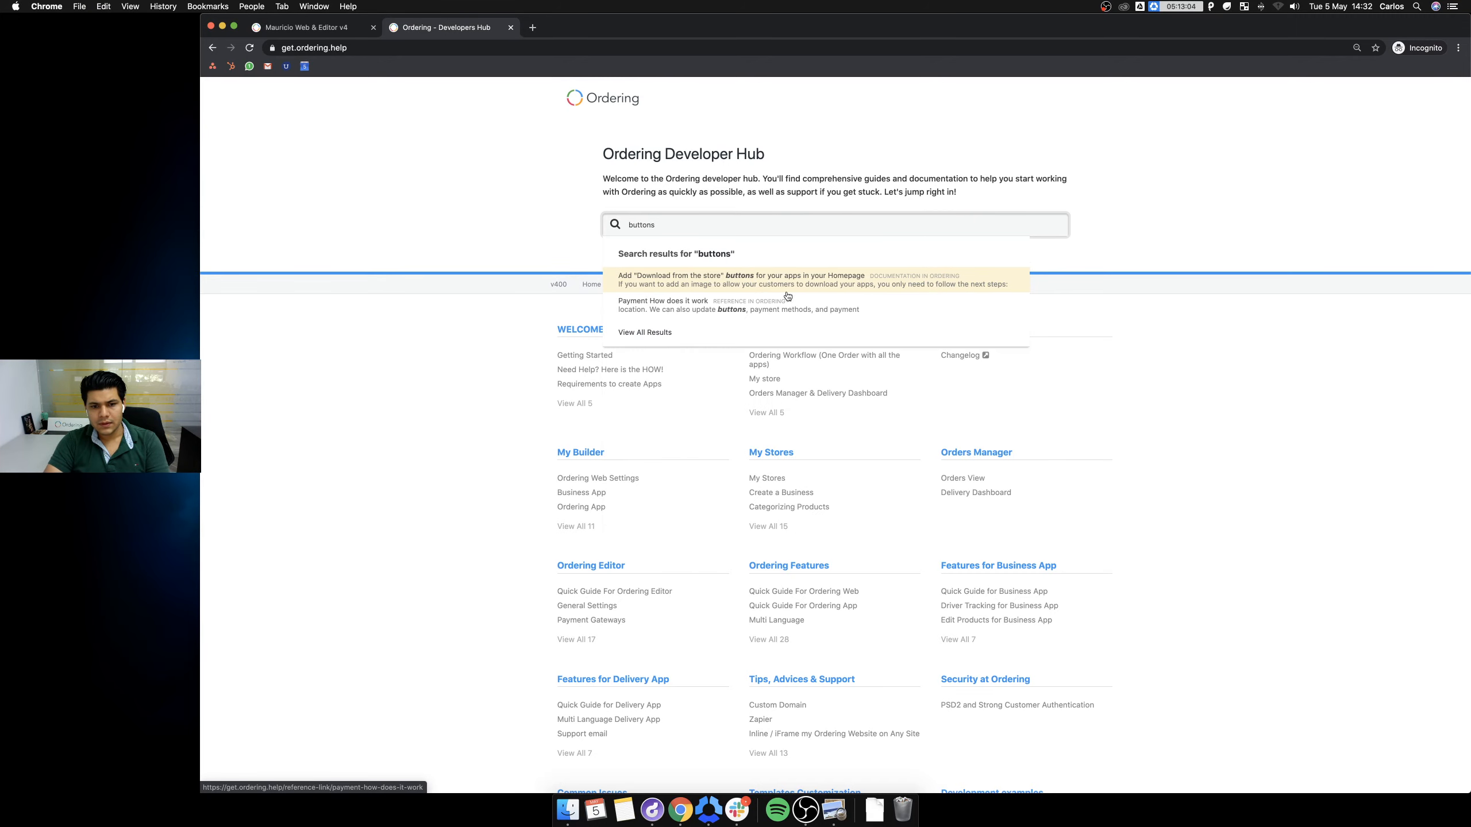
{"action": "left_click", "coordinate": [758, 281]}
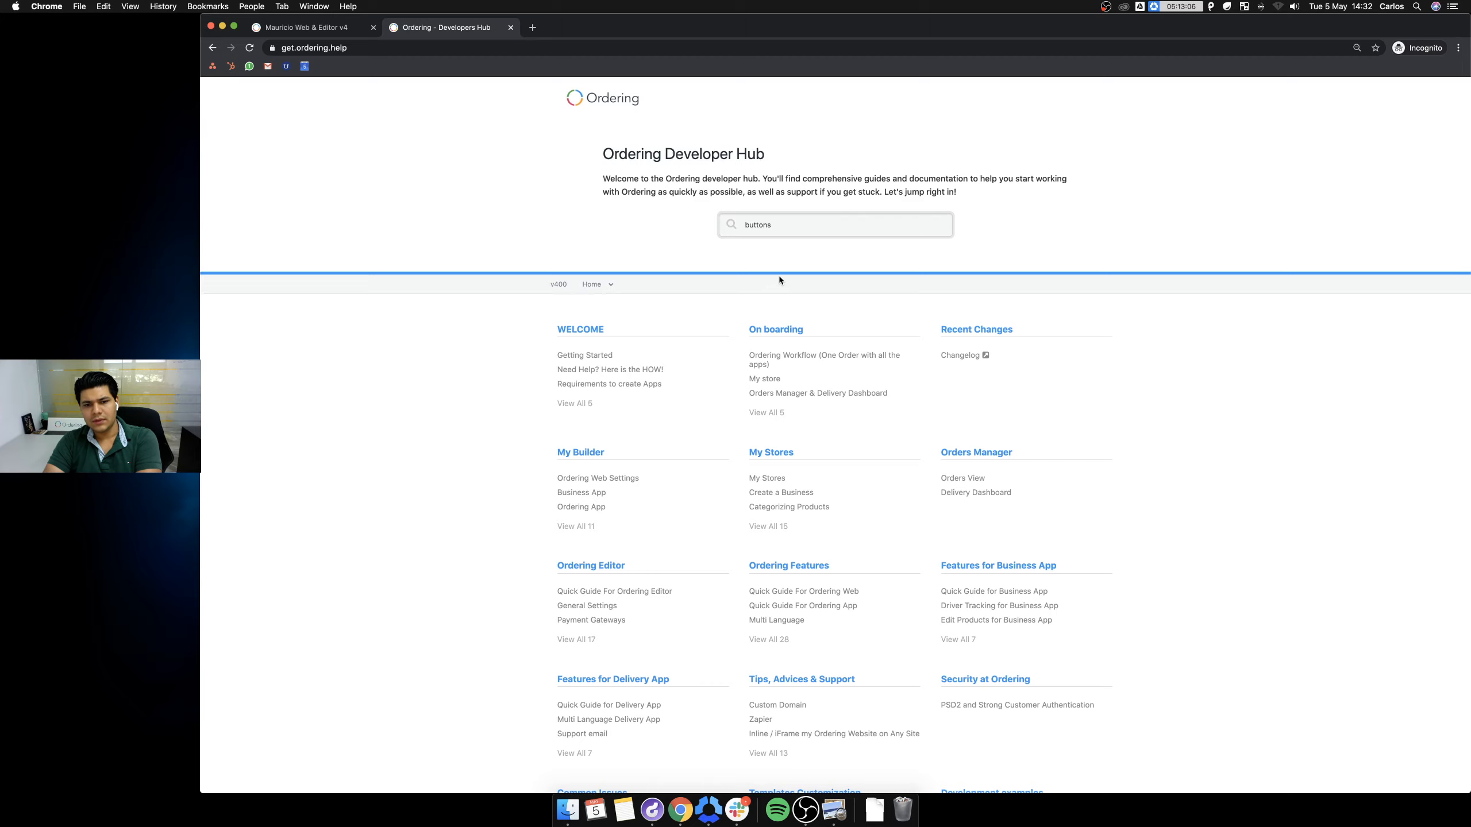
{"action": "left_click", "coordinate": [789, 224]}
{"action": "key", "text": "Return"}
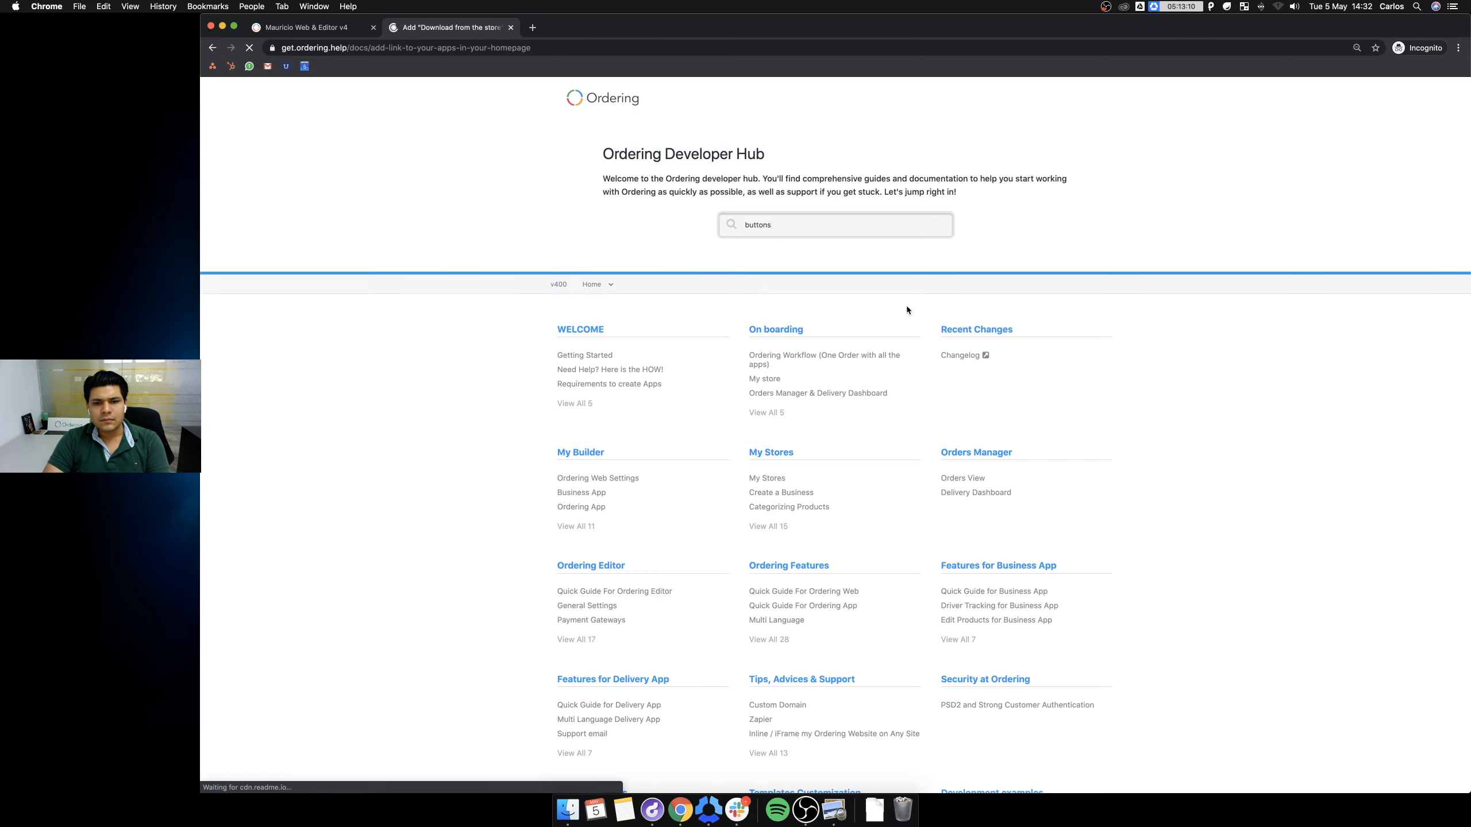
Zoom in twice and read the store-buttons guide, then return to the Mauricio Web & Editor v4 tab.
{"action": "scroll", "coordinate": [784, 318], "scroll_direction": "down", "scroll_amount": 5}
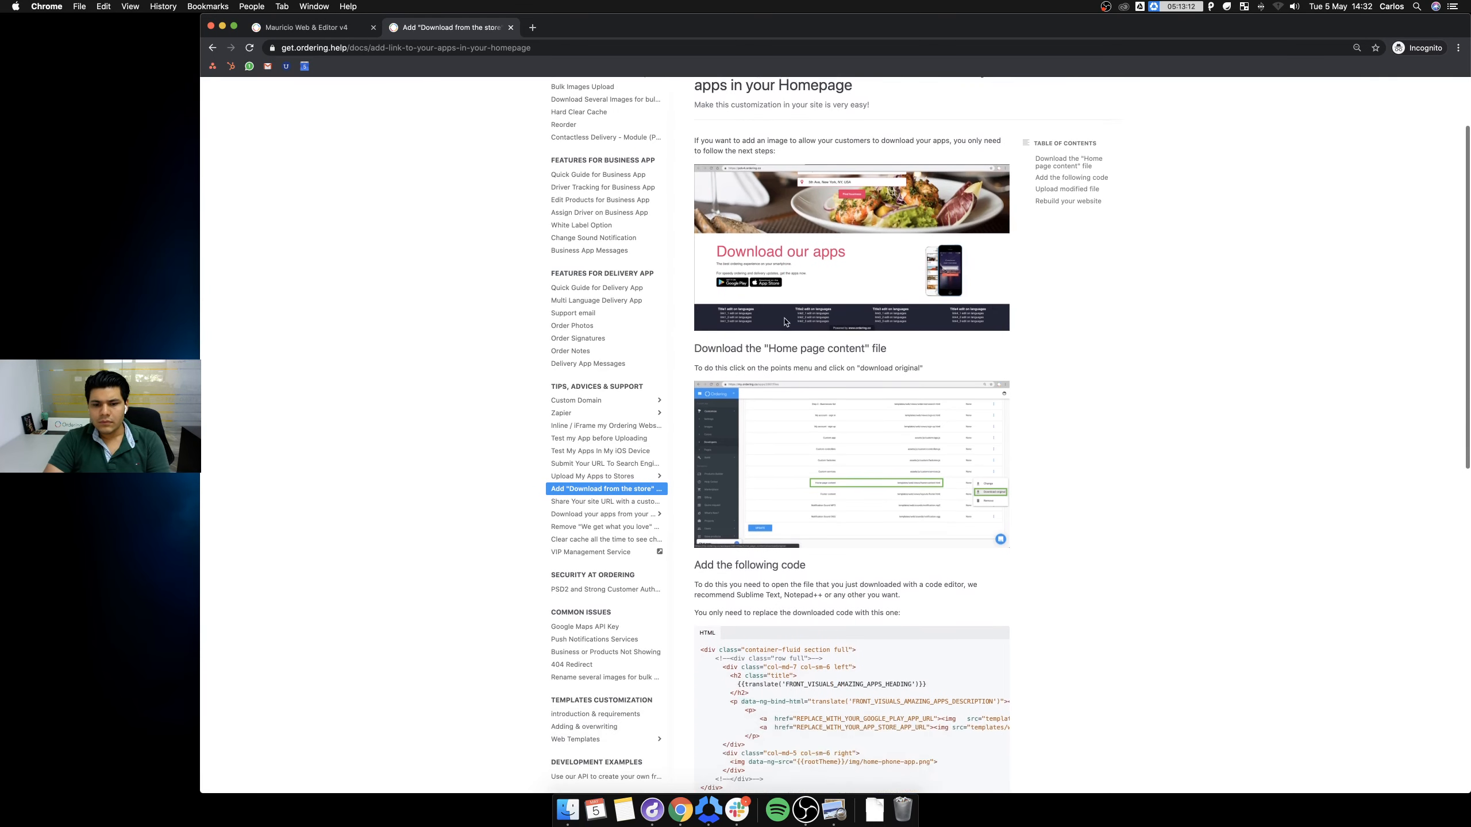
{"action": "scroll", "coordinate": [784, 318], "scroll_direction": "up", "scroll_amount": 3}
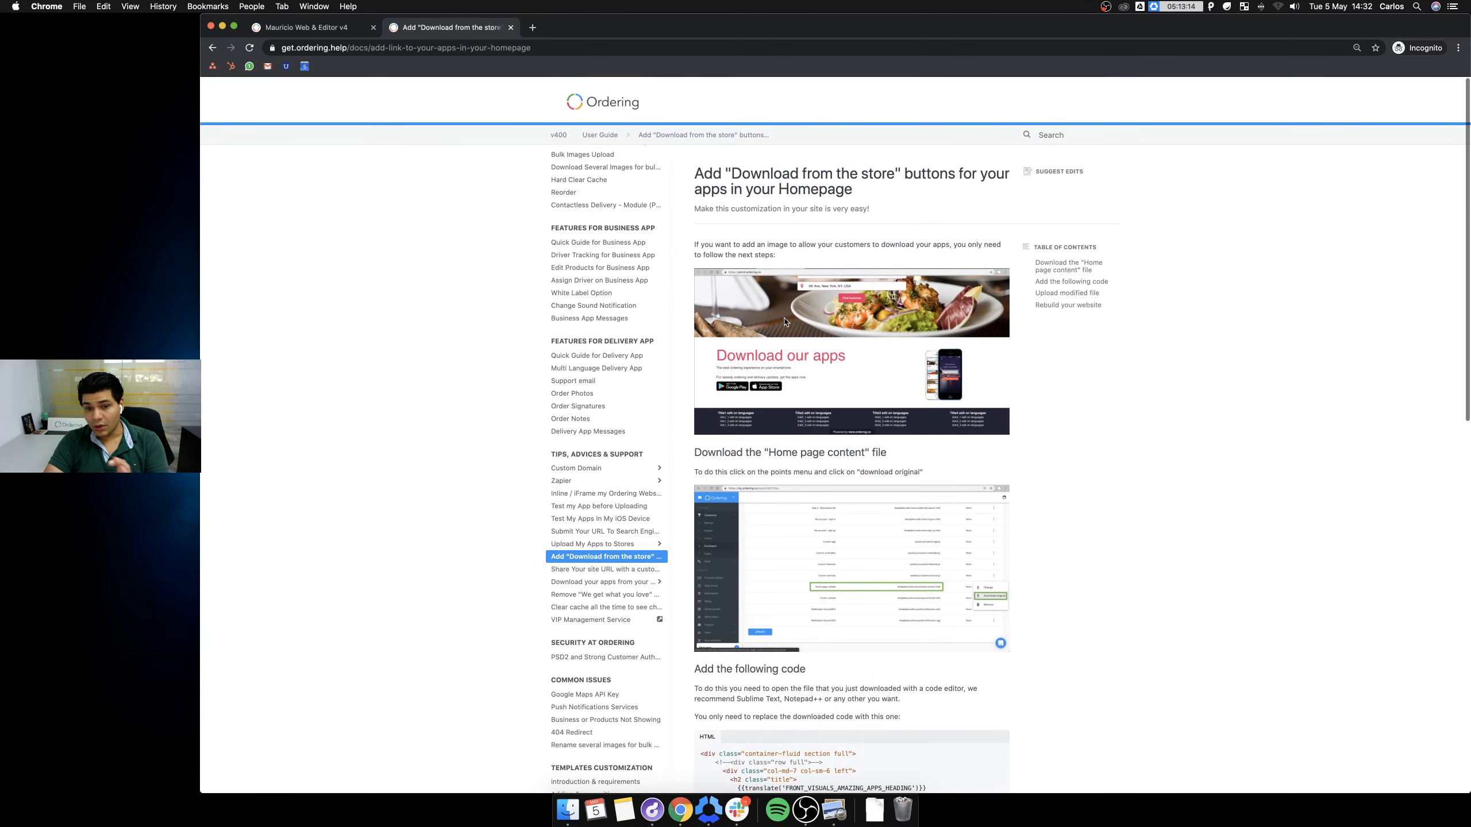
{"action": "key", "text": "super+equal"}
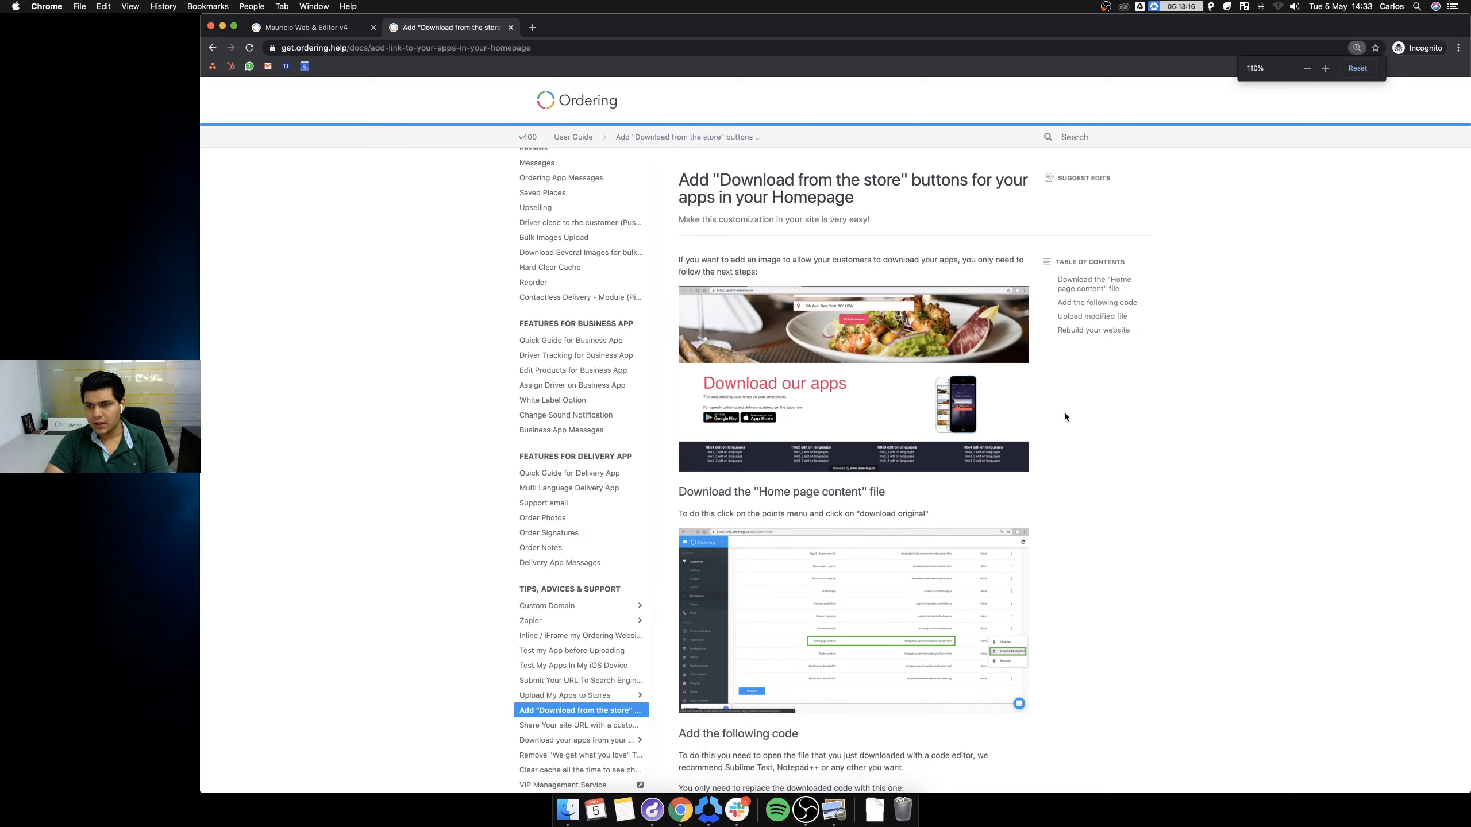
{"action": "key", "text": "super+equal"}
{"action": "key", "text": "super+equal"}
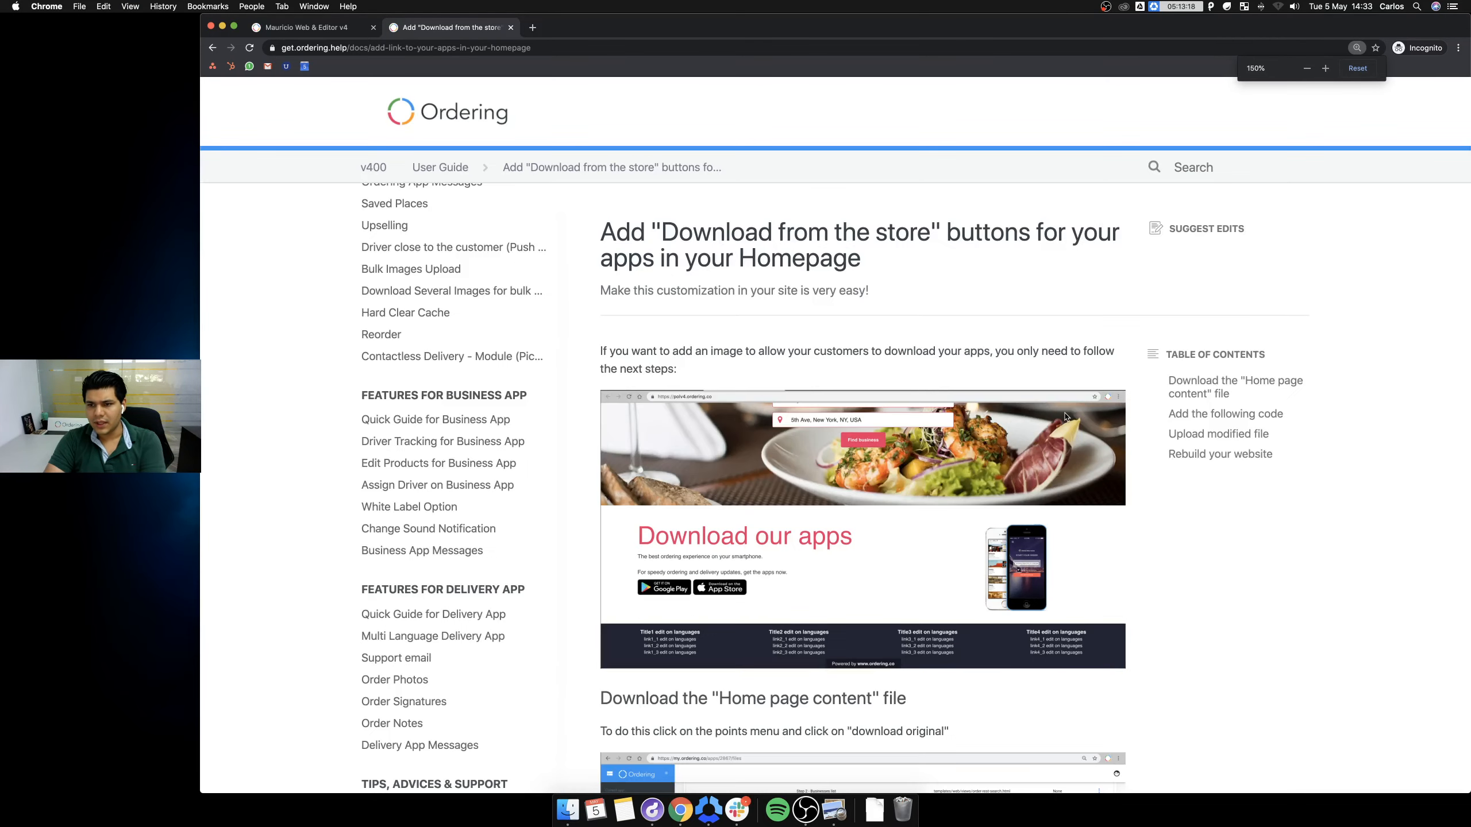
{"action": "scroll", "coordinate": [1064, 437], "scroll_direction": "down", "scroll_amount": 6}
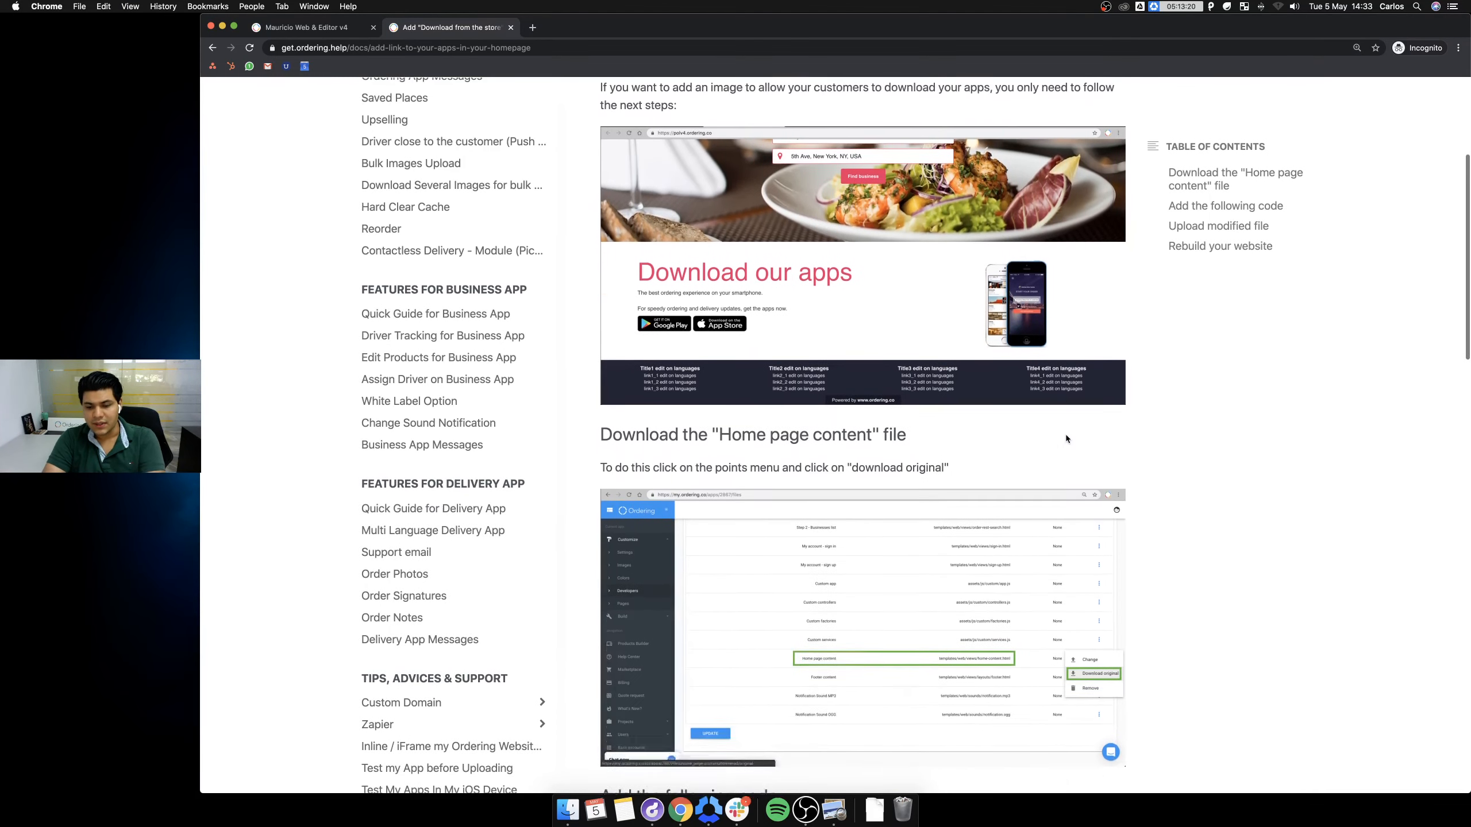
{"action": "scroll", "coordinate": [1066, 437], "scroll_direction": "up", "scroll_amount": 5}
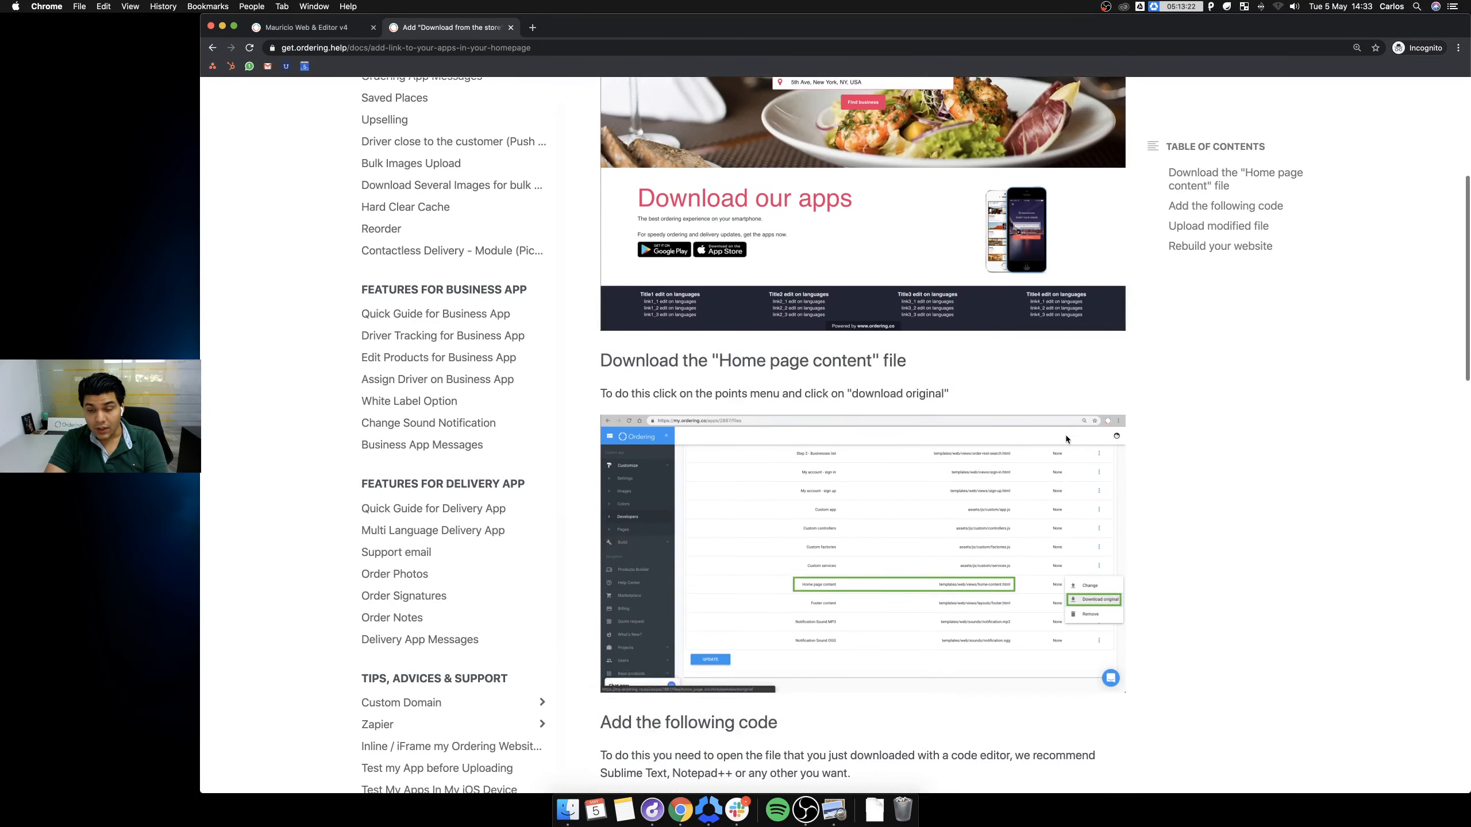
{"action": "scroll", "coordinate": [933, 375], "scroll_direction": "down", "scroll_amount": 2}
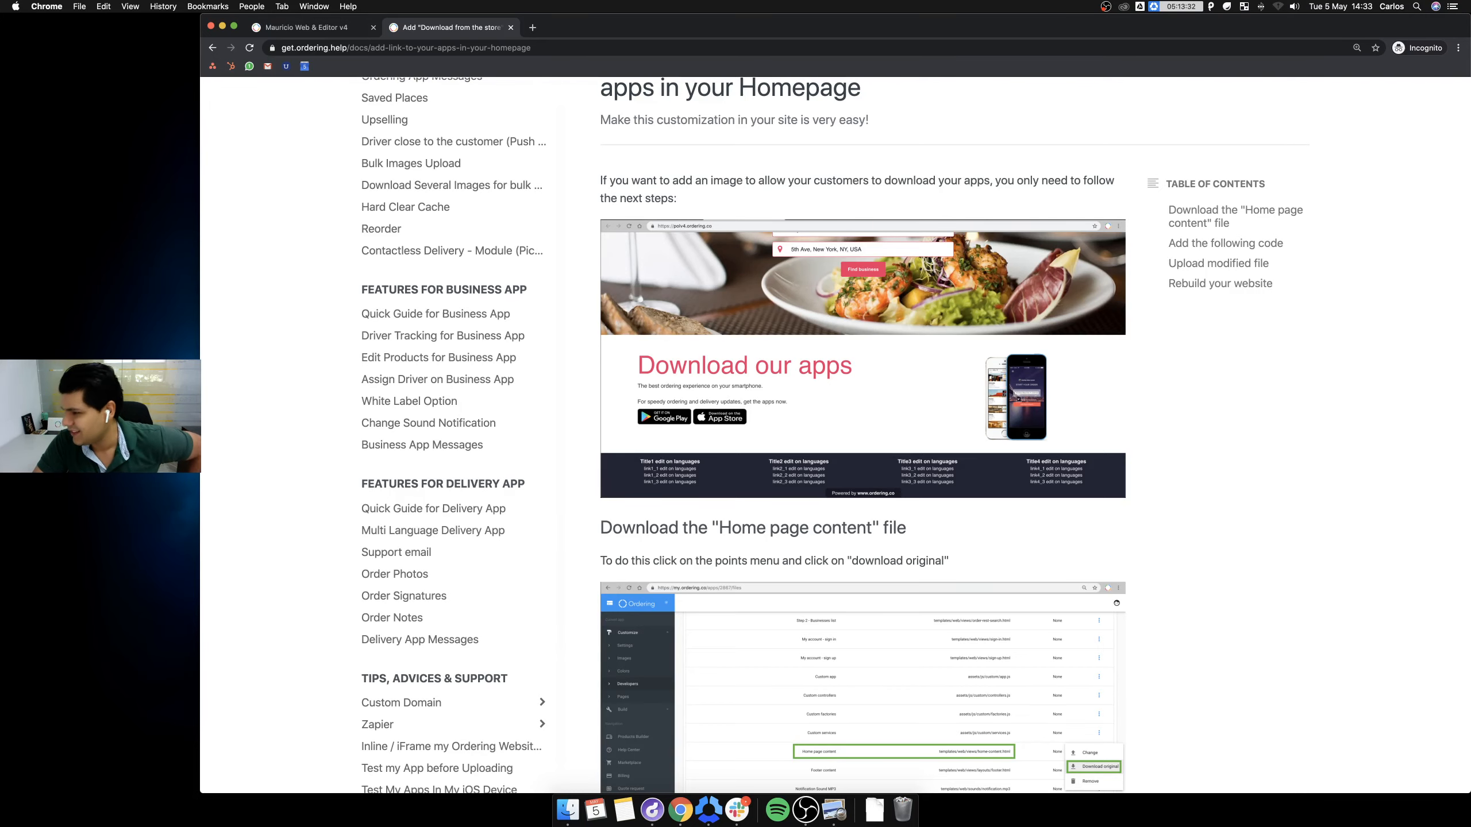
{"action": "scroll", "coordinate": [1172, 609], "scroll_direction": "down", "scroll_amount": 3}
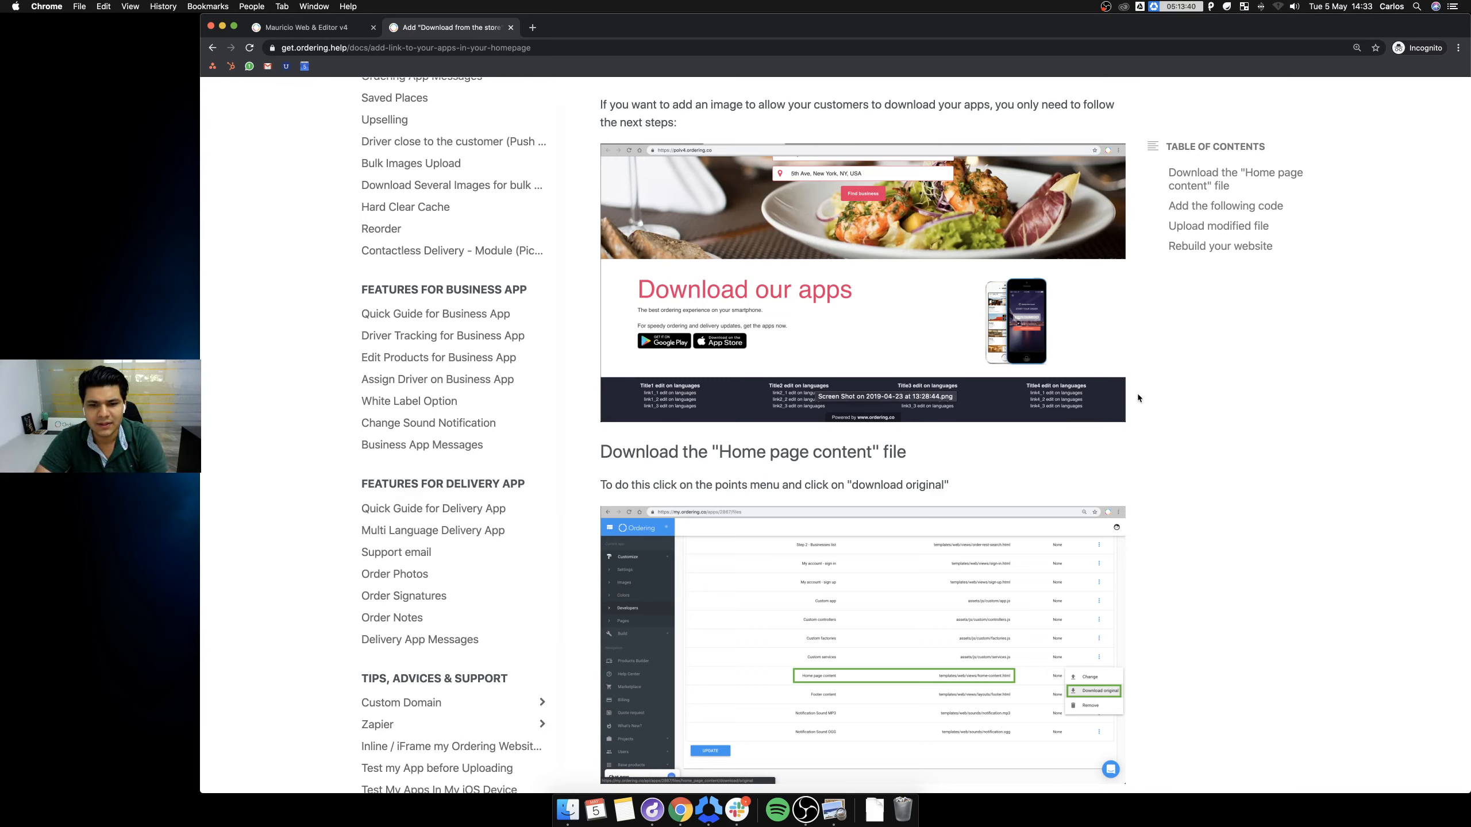
{"action": "scroll", "coordinate": [1215, 536], "scroll_direction": "down", "scroll_amount": 3}
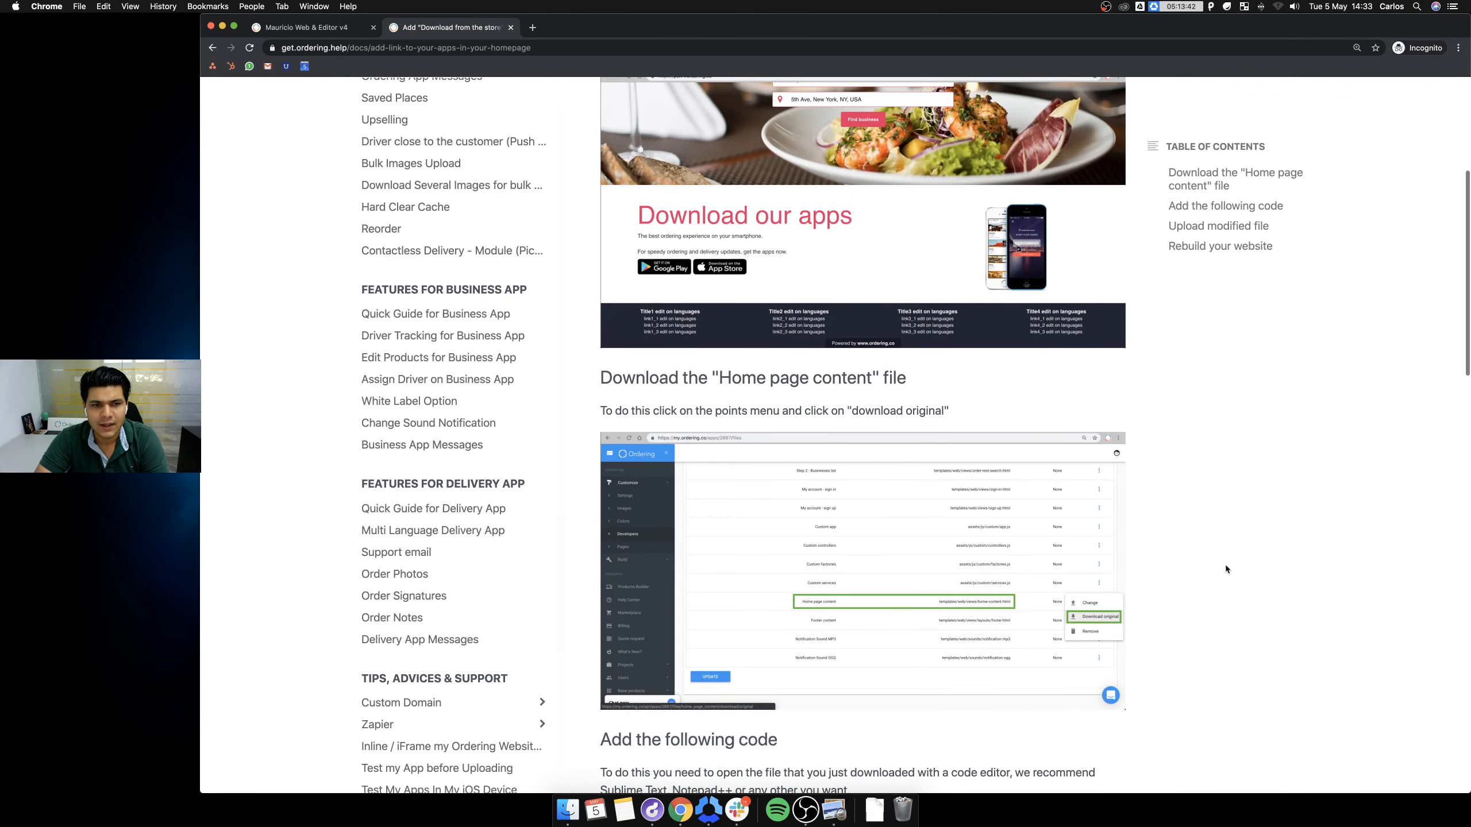
{"action": "scroll", "coordinate": [870, 481], "scroll_direction": "up", "scroll_amount": 1}
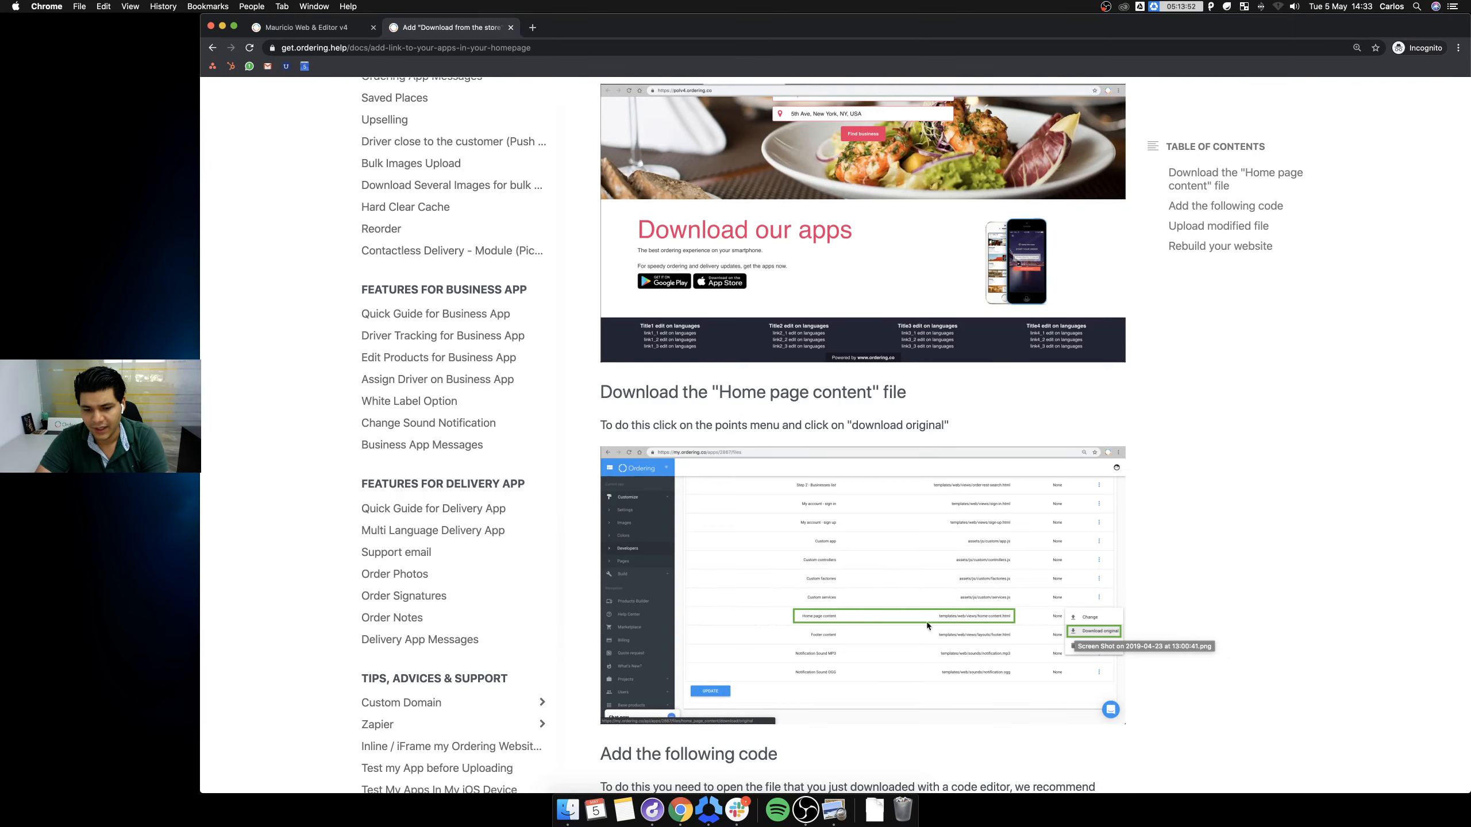
{"action": "left_click", "coordinate": [331, 29]}
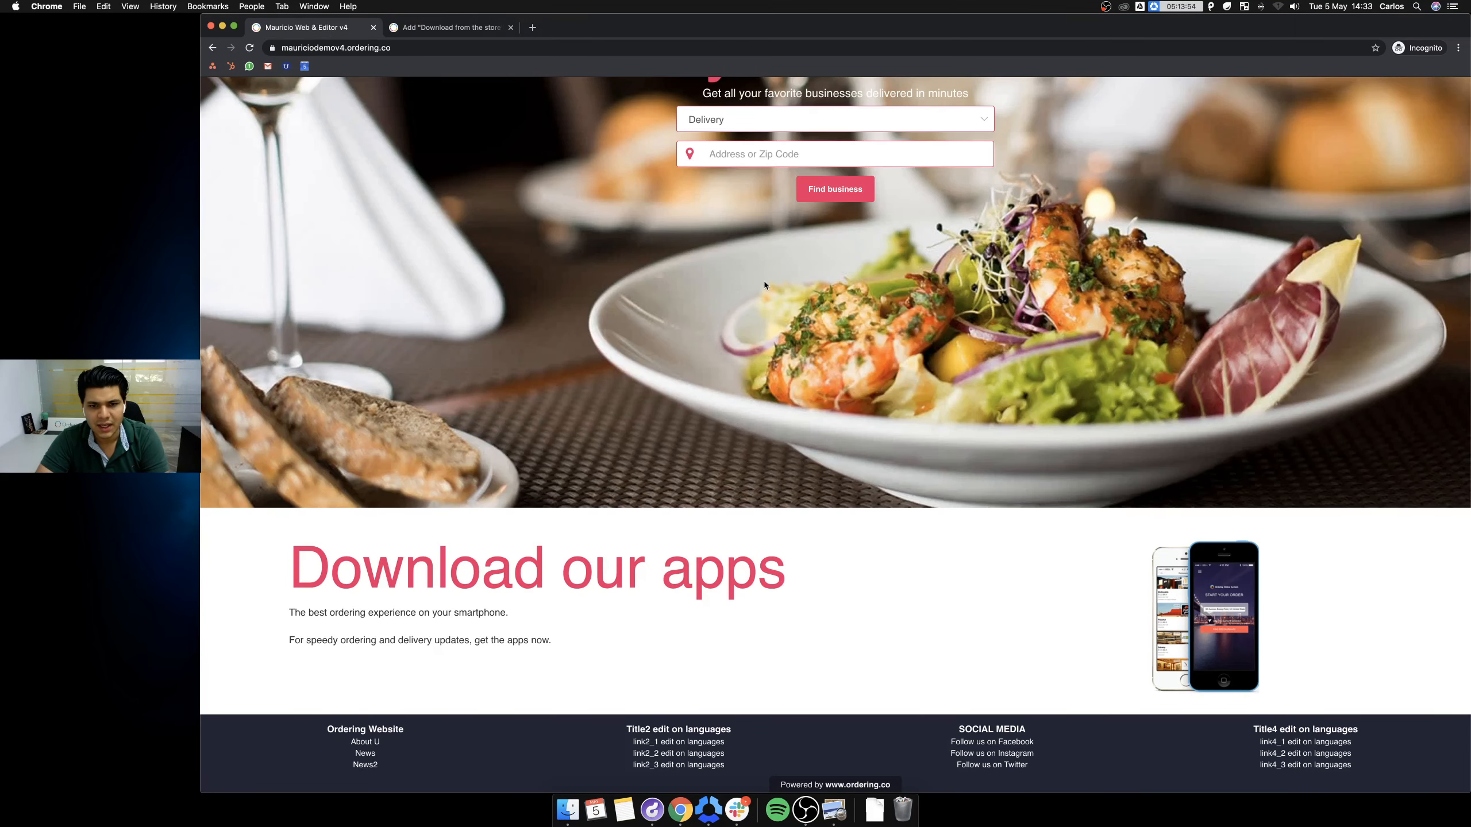
Sign in to the Ordering account at my.ordering.co in a new tab with the account e-mail and password.
{"action": "scroll", "coordinate": [763, 280], "scroll_direction": "up", "scroll_amount": 3}
{"action": "left_click", "coordinate": [532, 27]}
{"action": "type", "text": "my."}
{"action": "key", "text": "Return"}
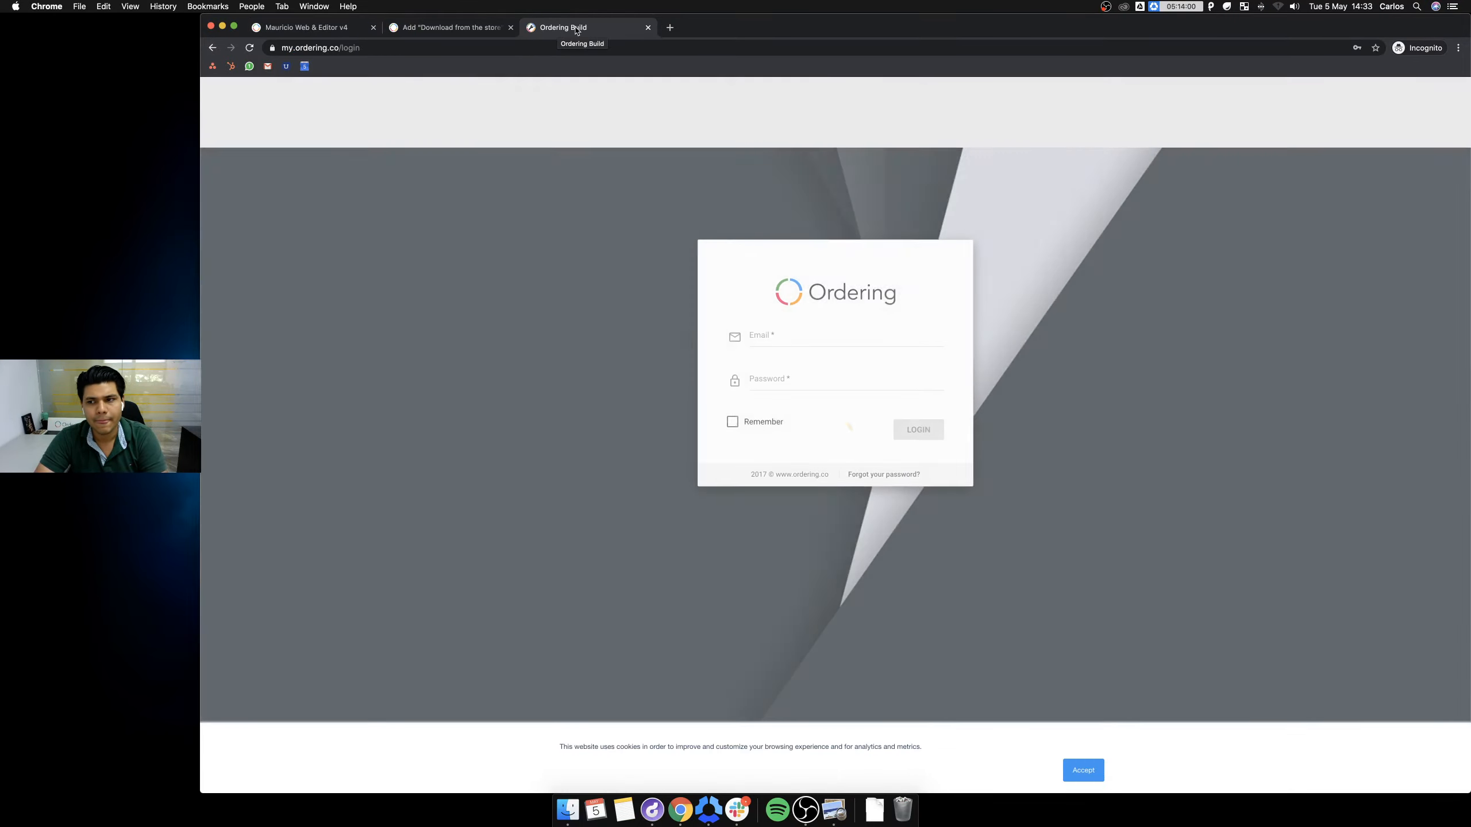
{"action": "left_click", "coordinate": [832, 342]}
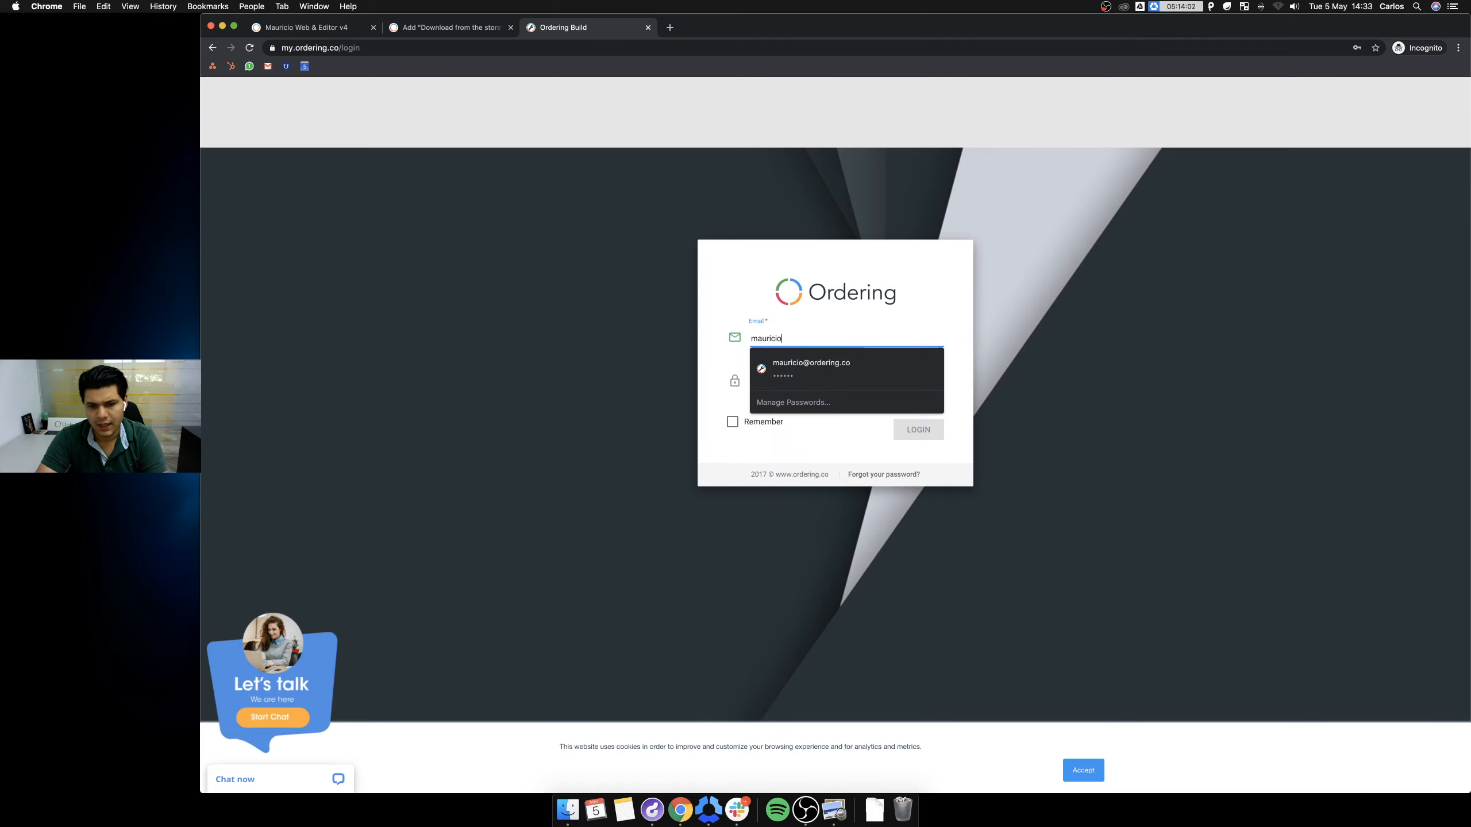
{"action": "key", "text": "Tab"}
{"action": "type", "text": "•••••"}
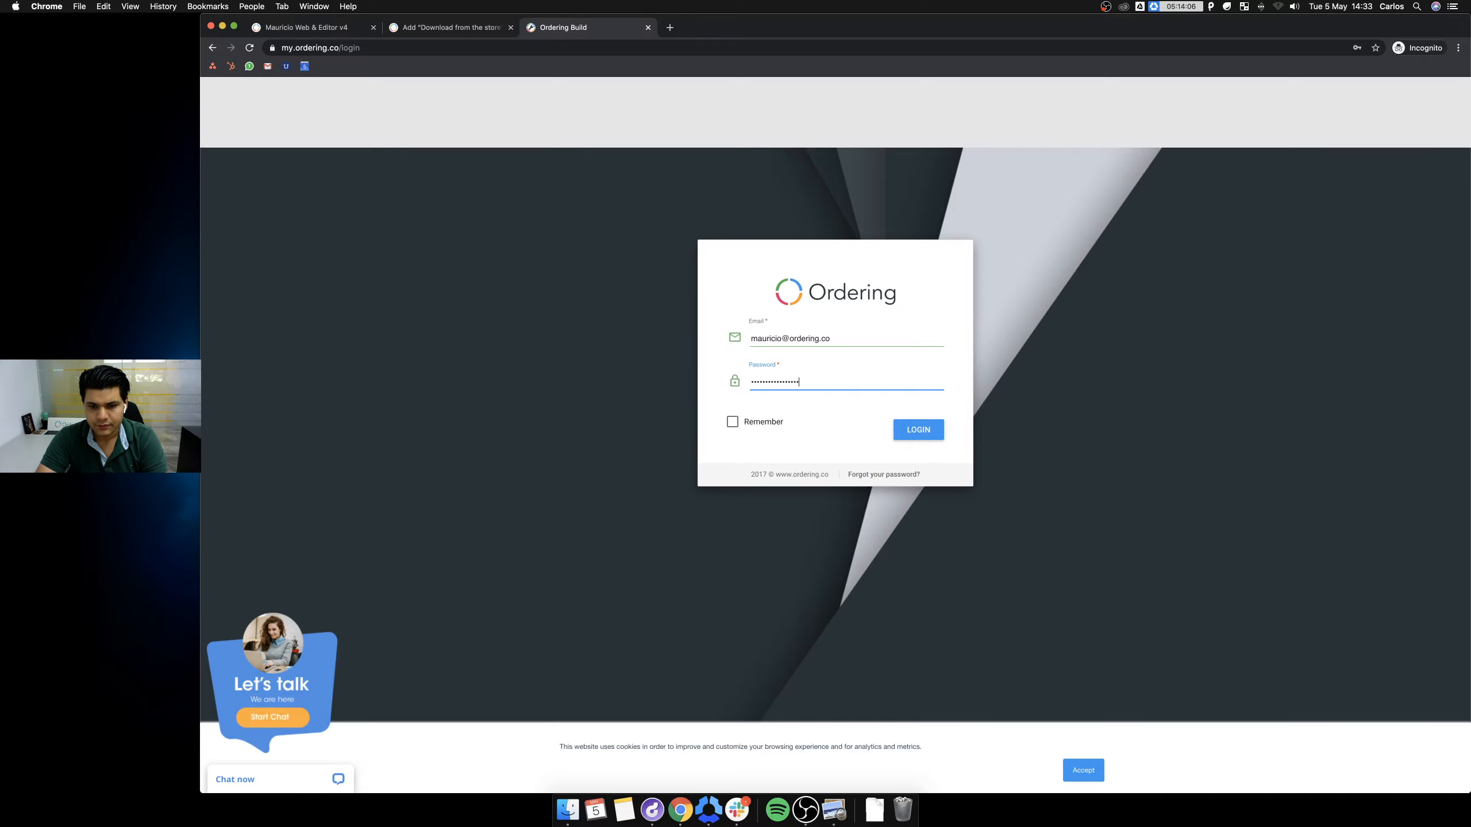
{"action": "key", "text": "Return"}
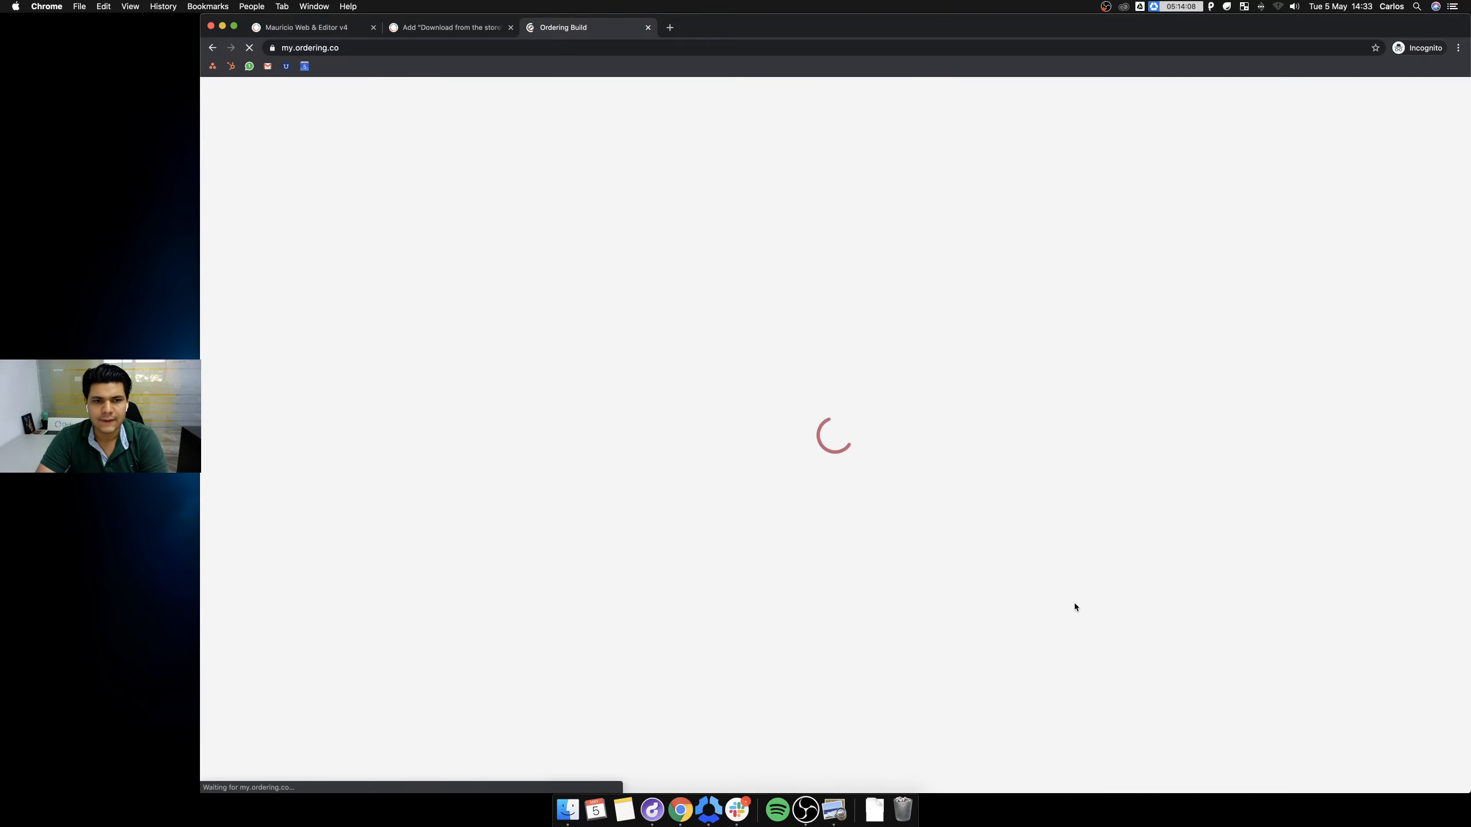
Dismiss the cookie notice and open the Mauricio Web & Editor v4 app for editing.
{"action": "left_click", "coordinate": [1084, 770]}
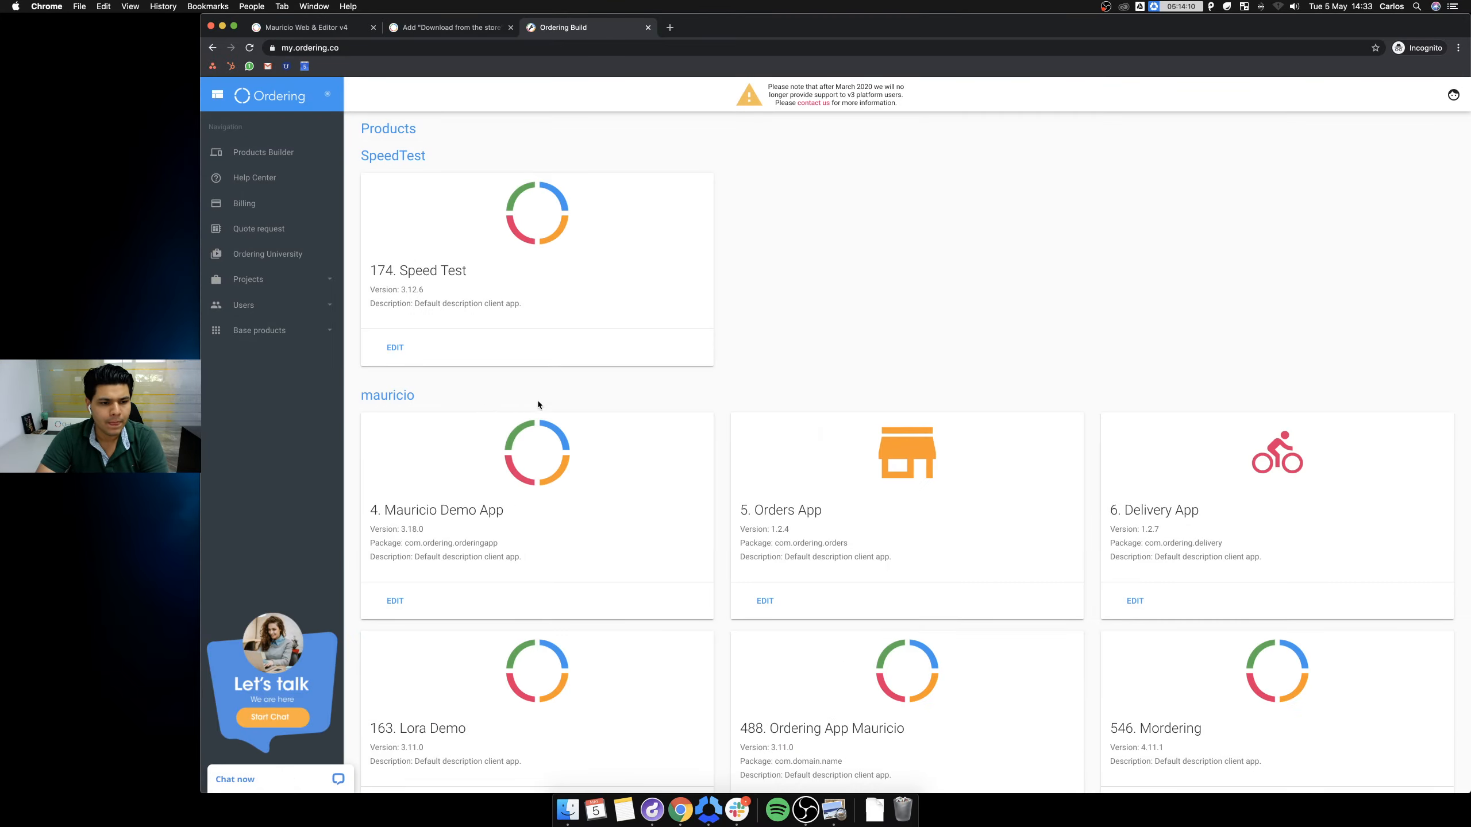
{"action": "scroll", "coordinate": [537, 402], "scroll_direction": "down", "scroll_amount": 10}
{"action": "left_click", "coordinate": [394, 506]}
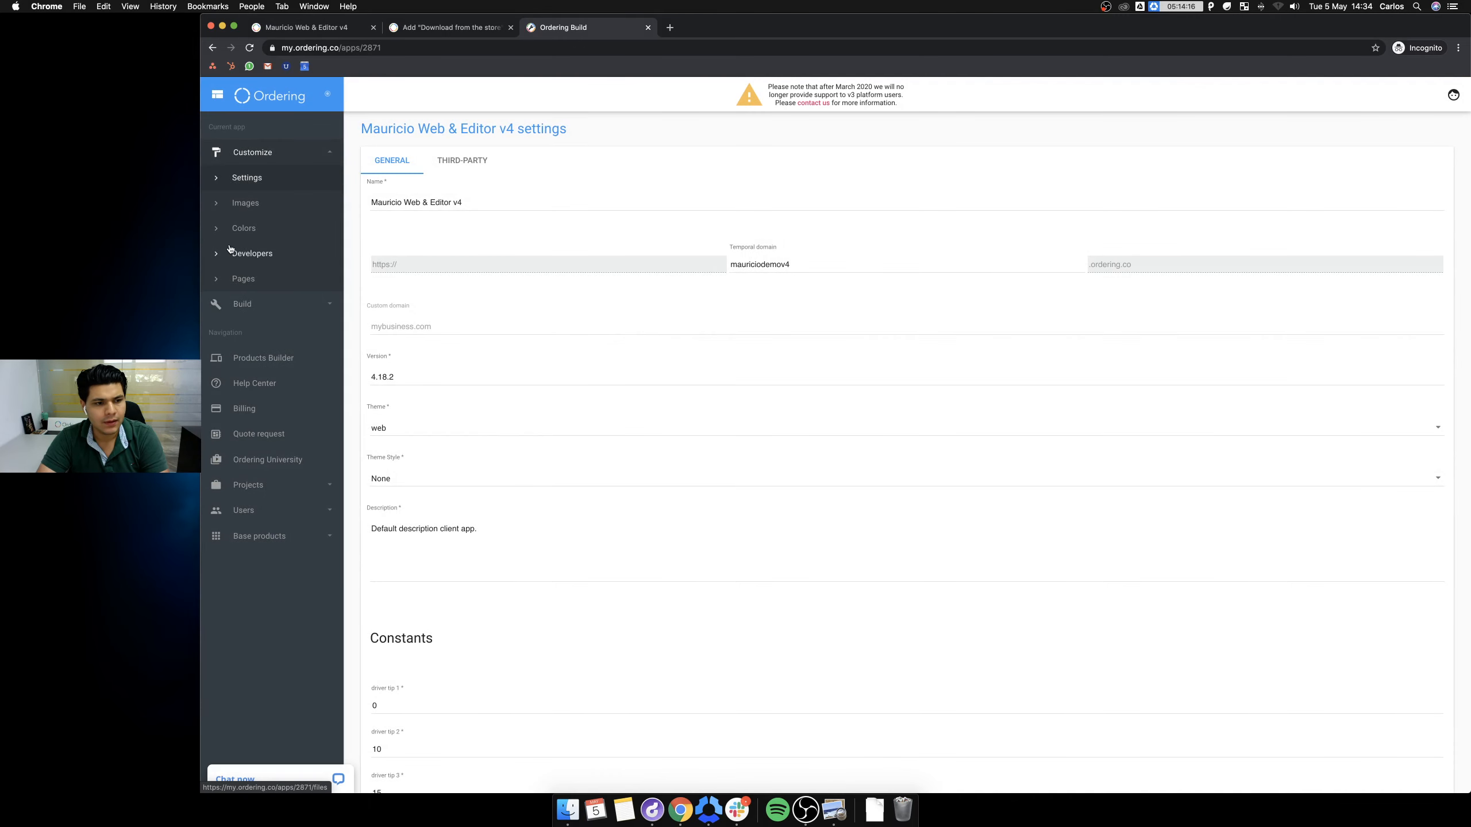
Download the original Home page content file from Developers, then search Spotlight for 'subl'.
{"action": "left_click", "coordinate": [251, 259]}
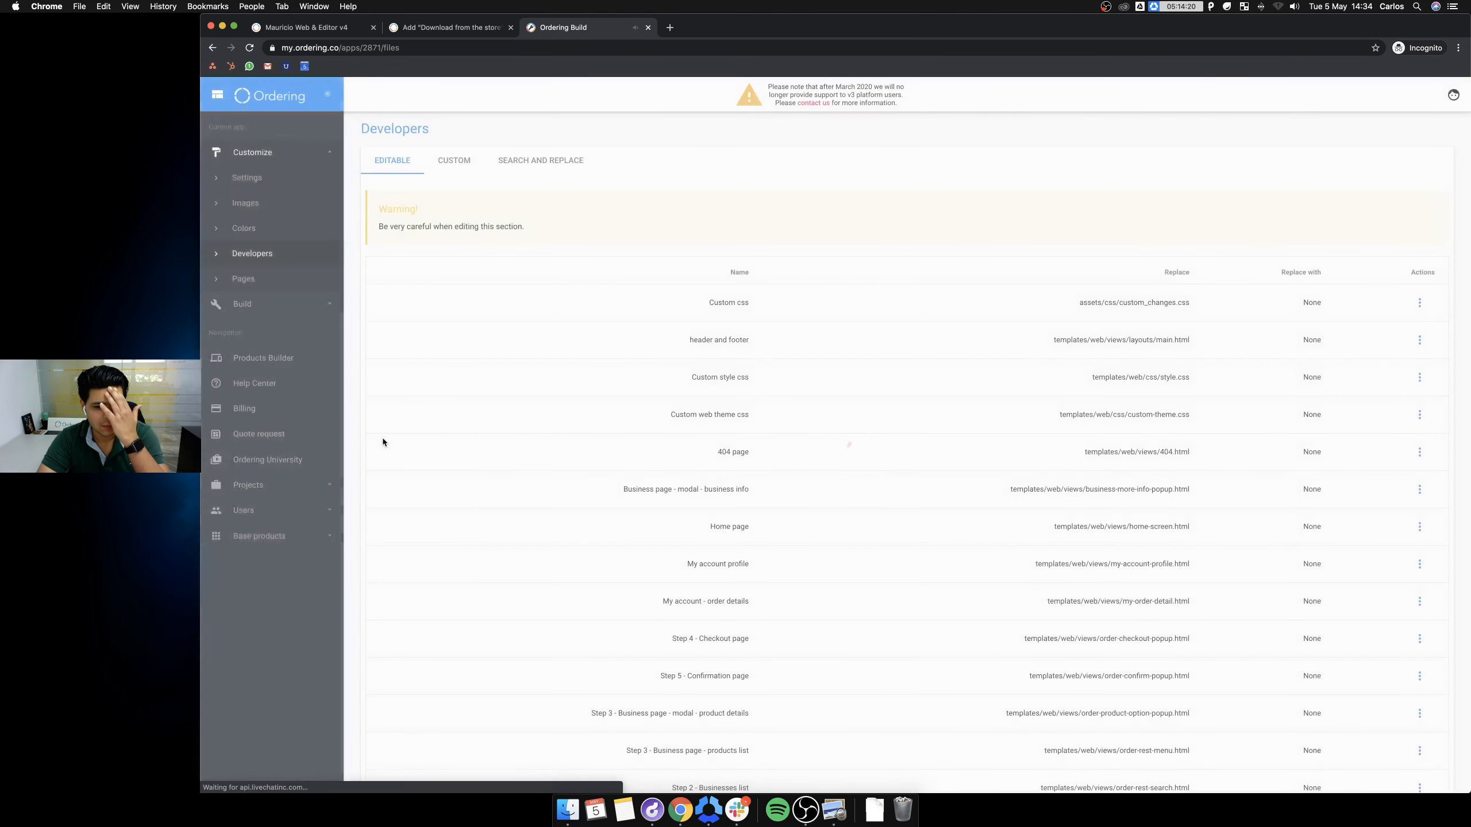
{"action": "scroll", "coordinate": [979, 526], "scroll_direction": "down", "scroll_amount": 3}
{"action": "scroll", "coordinate": [952, 504], "scroll_direction": "down", "scroll_amount": 7}
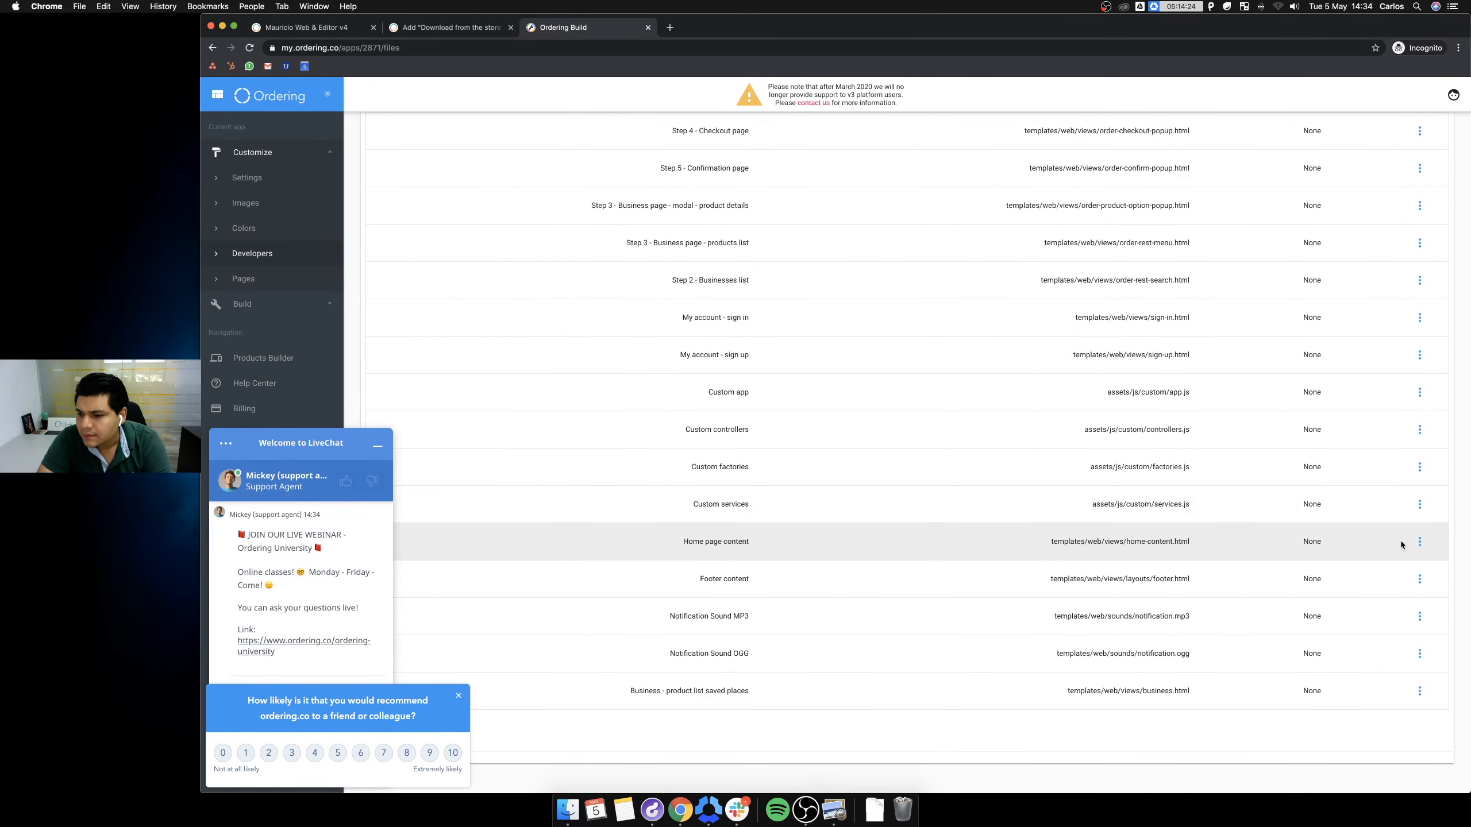
{"action": "left_click", "coordinate": [1419, 542]}
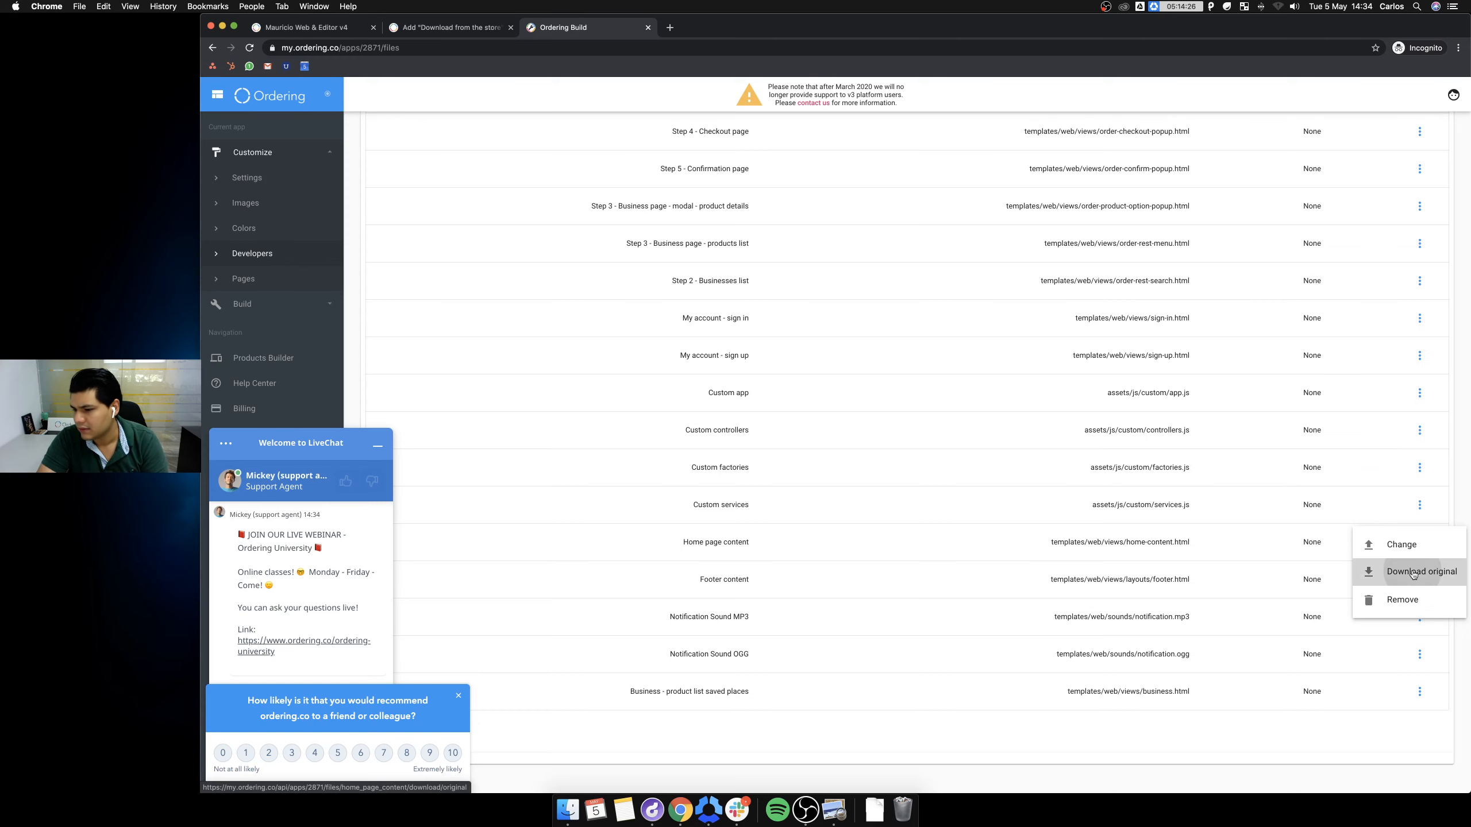
{"action": "left_click", "coordinate": [1413, 572]}
{"action": "key", "text": "super+space"}
{"action": "type", "text": "subl"}
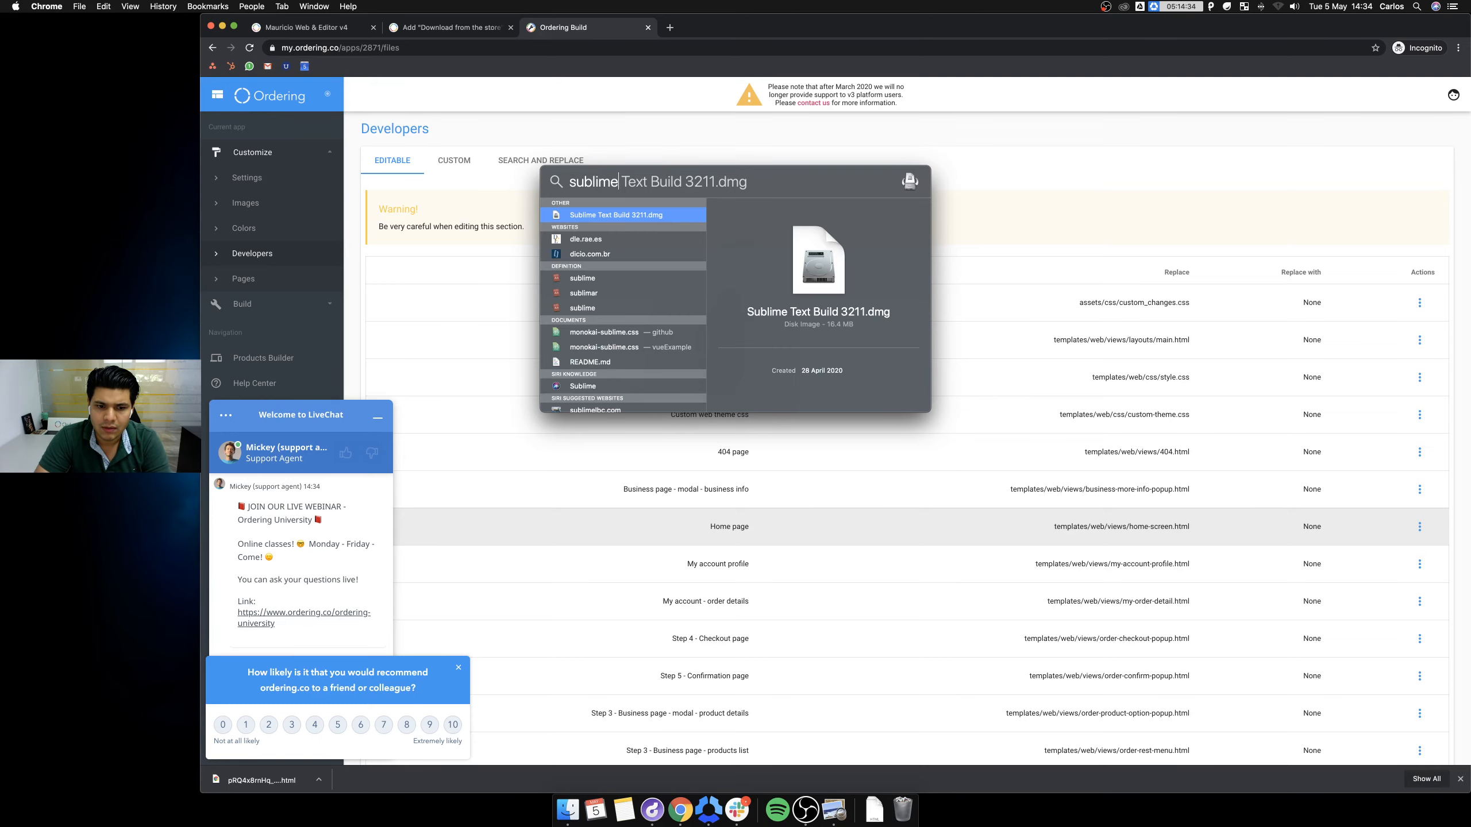
Look for Sublime Text through Launchpad, the Downloads stack and Spotlight.
{"action": "key", "text": "Escape"}
{"action": "key", "text": "Escape"}
{"action": "key", "text": "F4"}
{"action": "scroll", "coordinate": [852, 341], "scroll_direction": "left", "scroll_amount": 5}
{"action": "scroll", "coordinate": [878, 351], "scroll_direction": "right", "scroll_amount": 5}
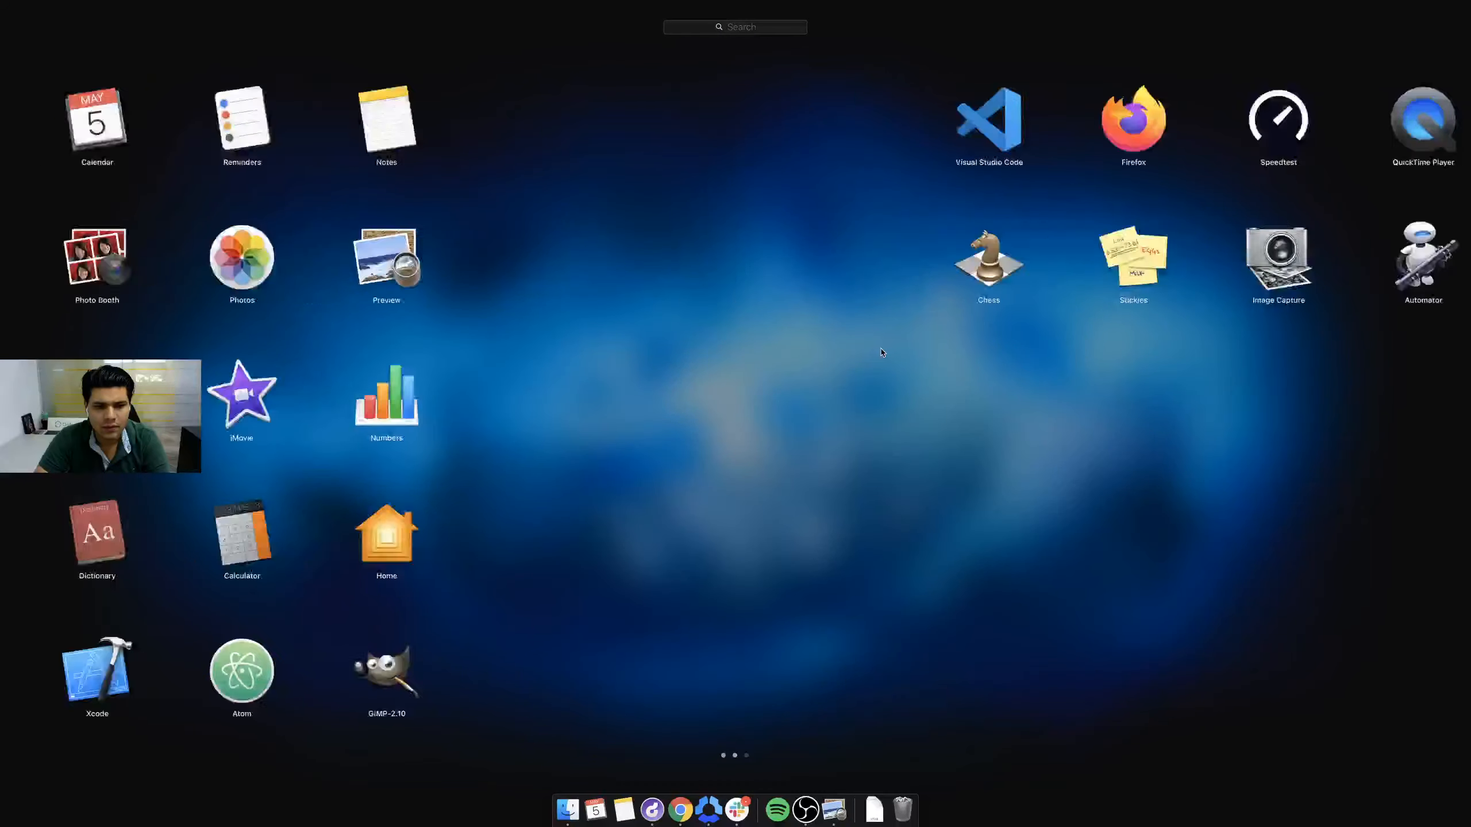
{"action": "left_click", "coordinate": [878, 352]}
{"action": "left_click", "coordinate": [873, 817]}
{"action": "left_click", "coordinate": [873, 817]}
{"action": "key", "text": "super+space"}
{"action": "type", "text": "subl"}
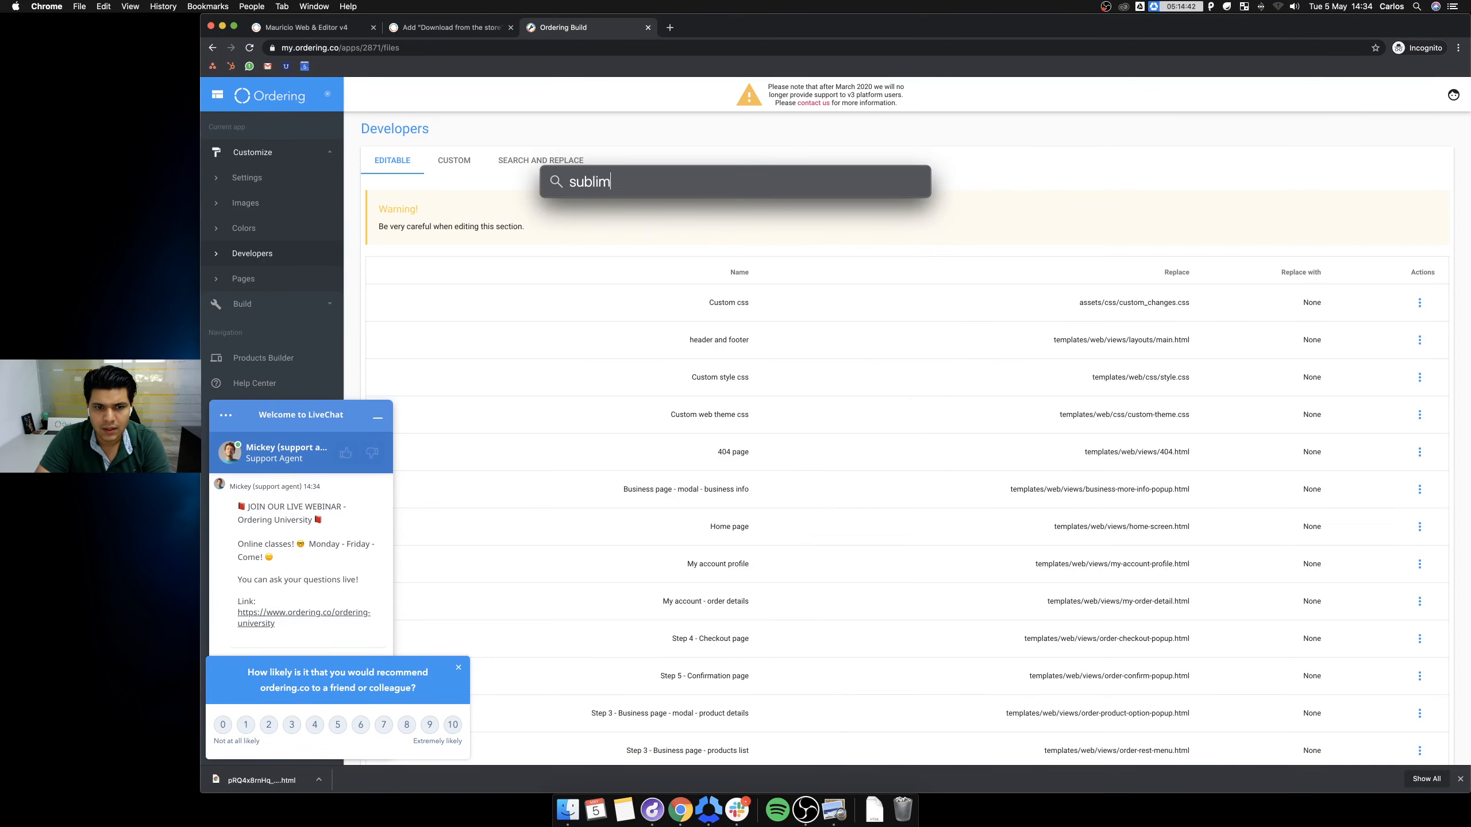
{"action": "key", "text": "Return"}
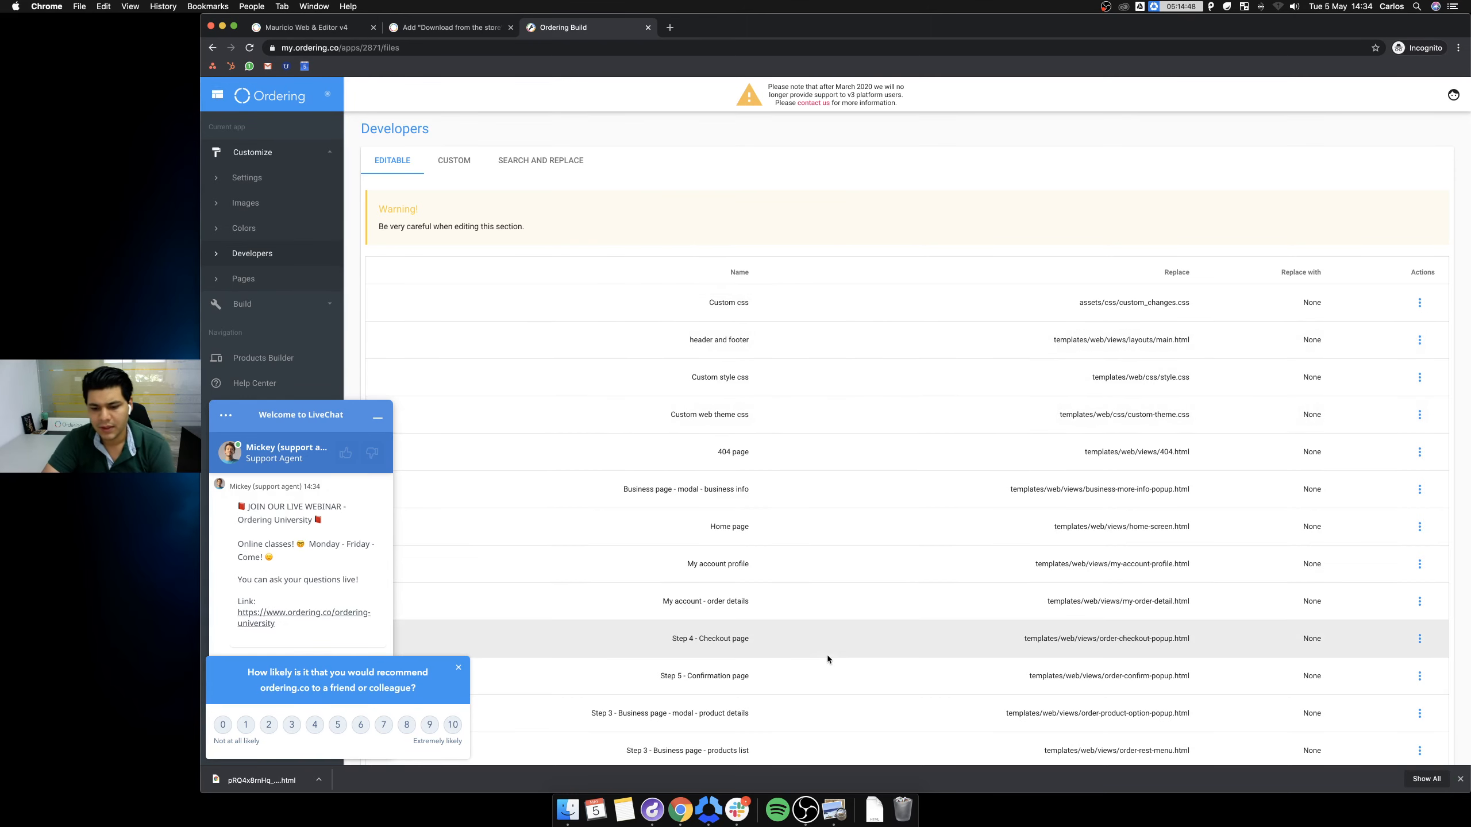
Launch Sublime Text from its disk image in the Downloads stack.
{"action": "left_click", "coordinate": [876, 814]}
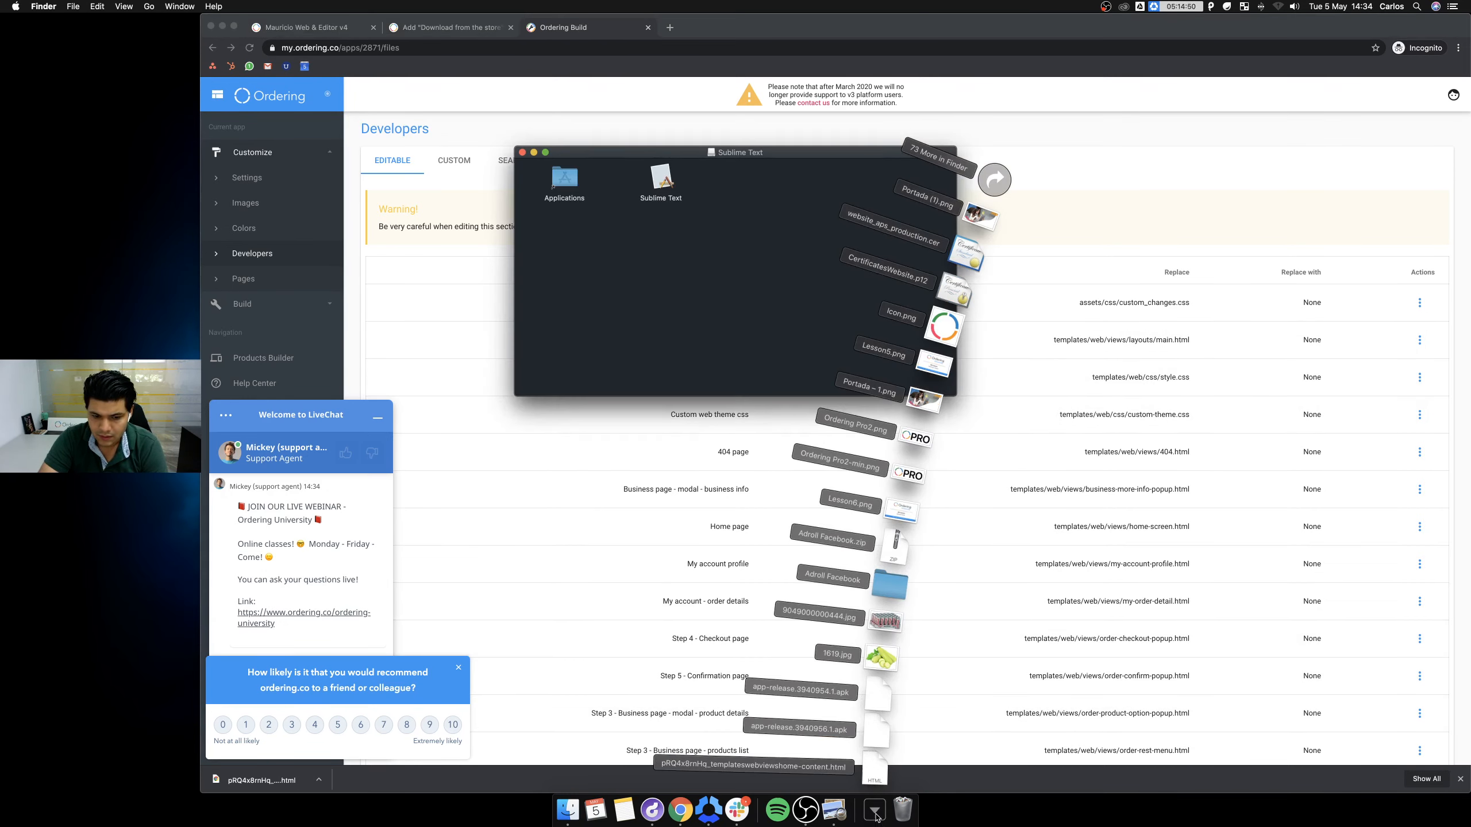
{"action": "left_click", "coordinate": [666, 298]}
{"action": "left_click", "coordinate": [569, 187]}
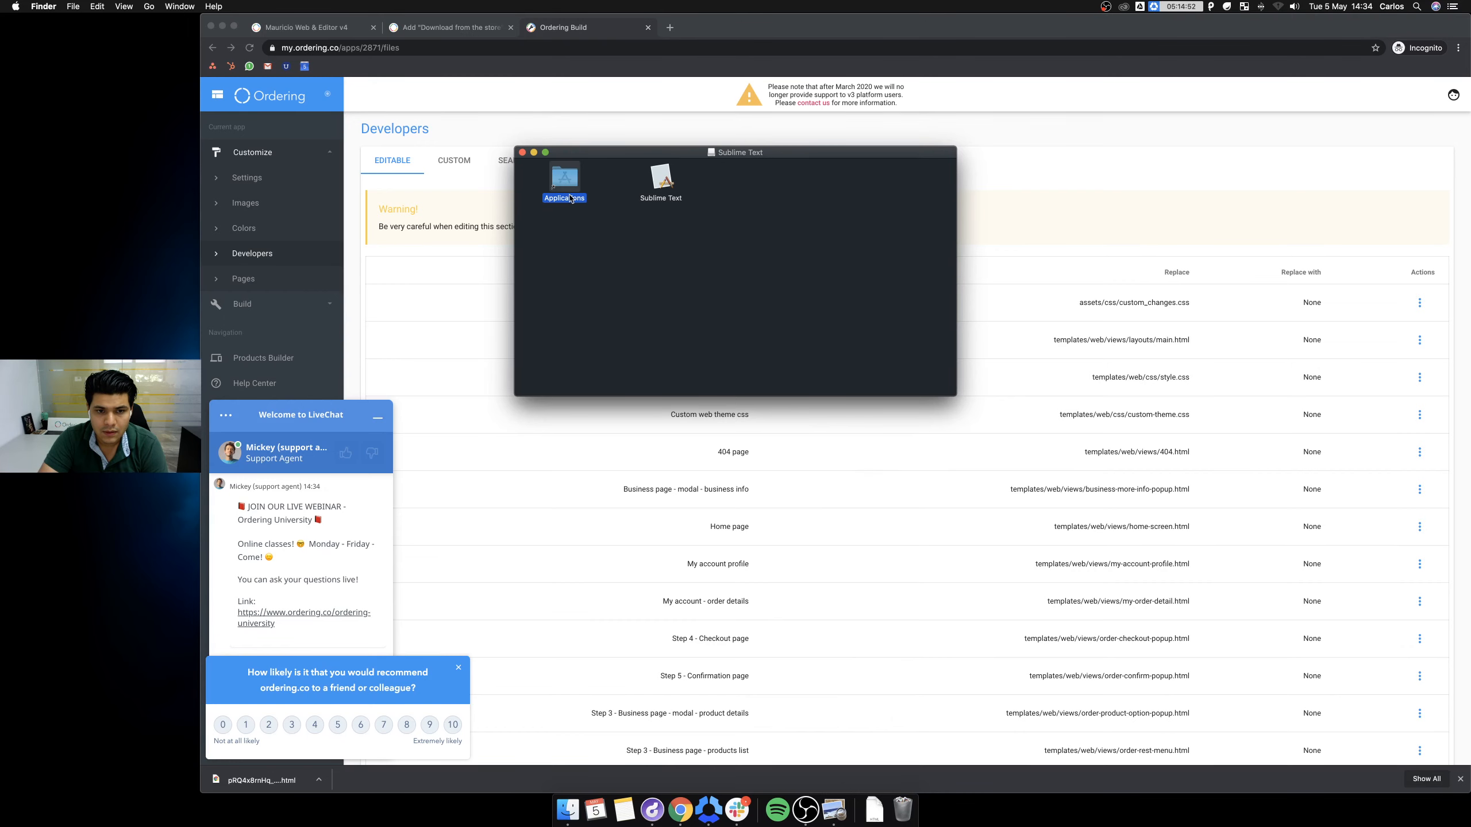
{"action": "double_click", "coordinate": [570, 197]}
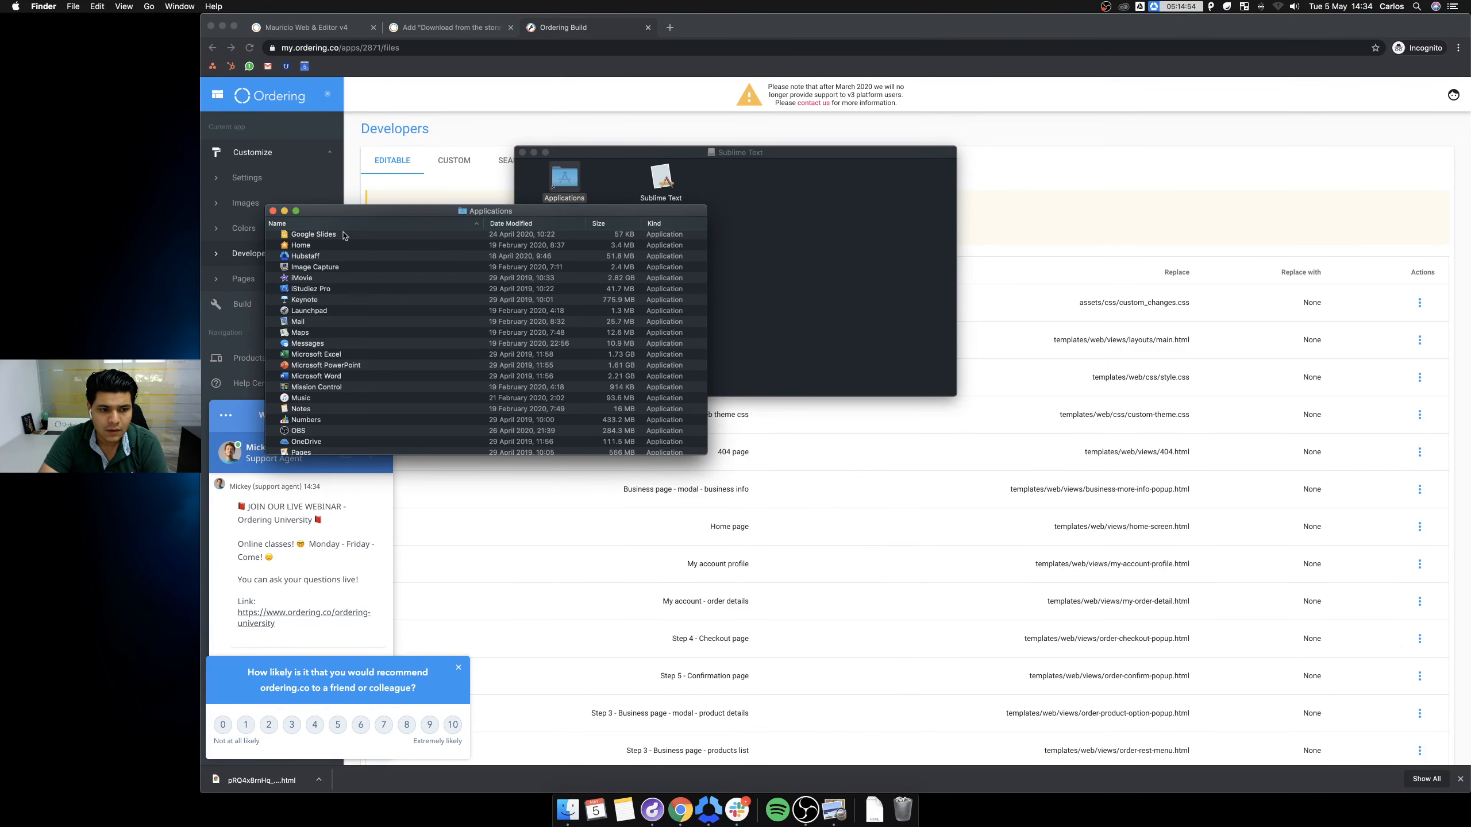
{"action": "left_click", "coordinate": [273, 211]}
{"action": "left_click", "coordinate": [658, 181]}
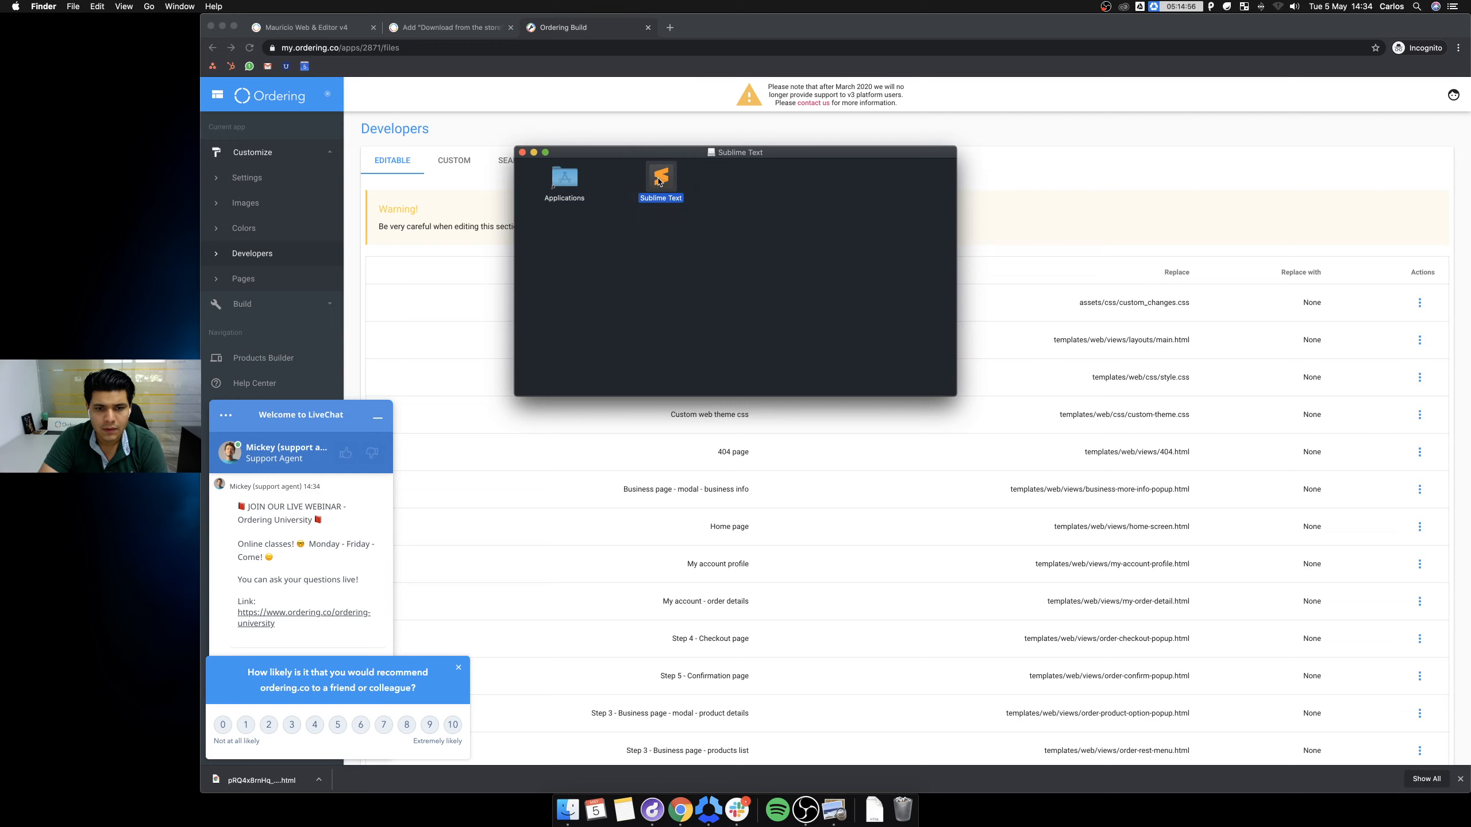
{"action": "double_click", "coordinate": [661, 184]}
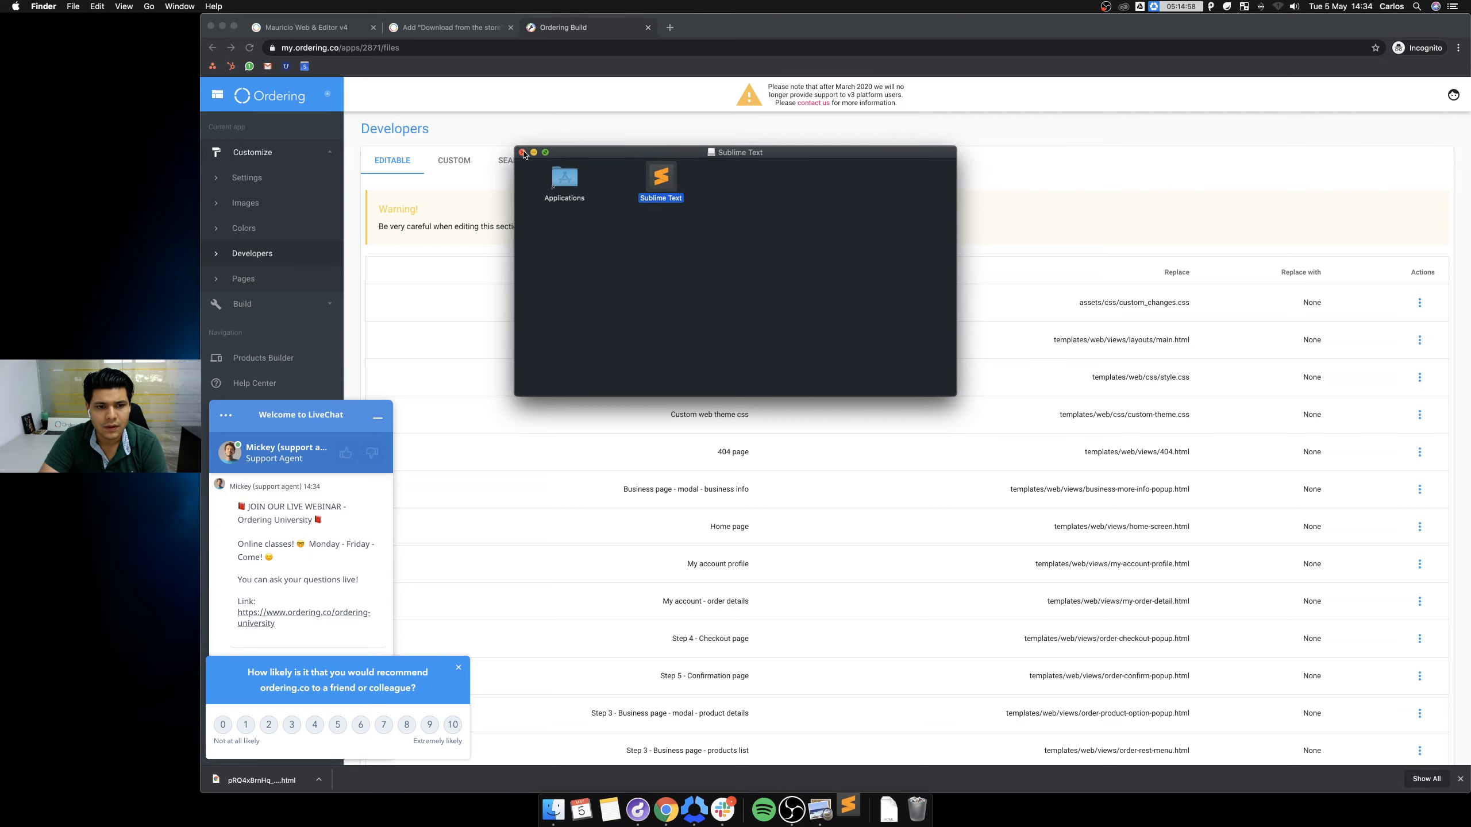
{"action": "left_click", "coordinate": [522, 152]}
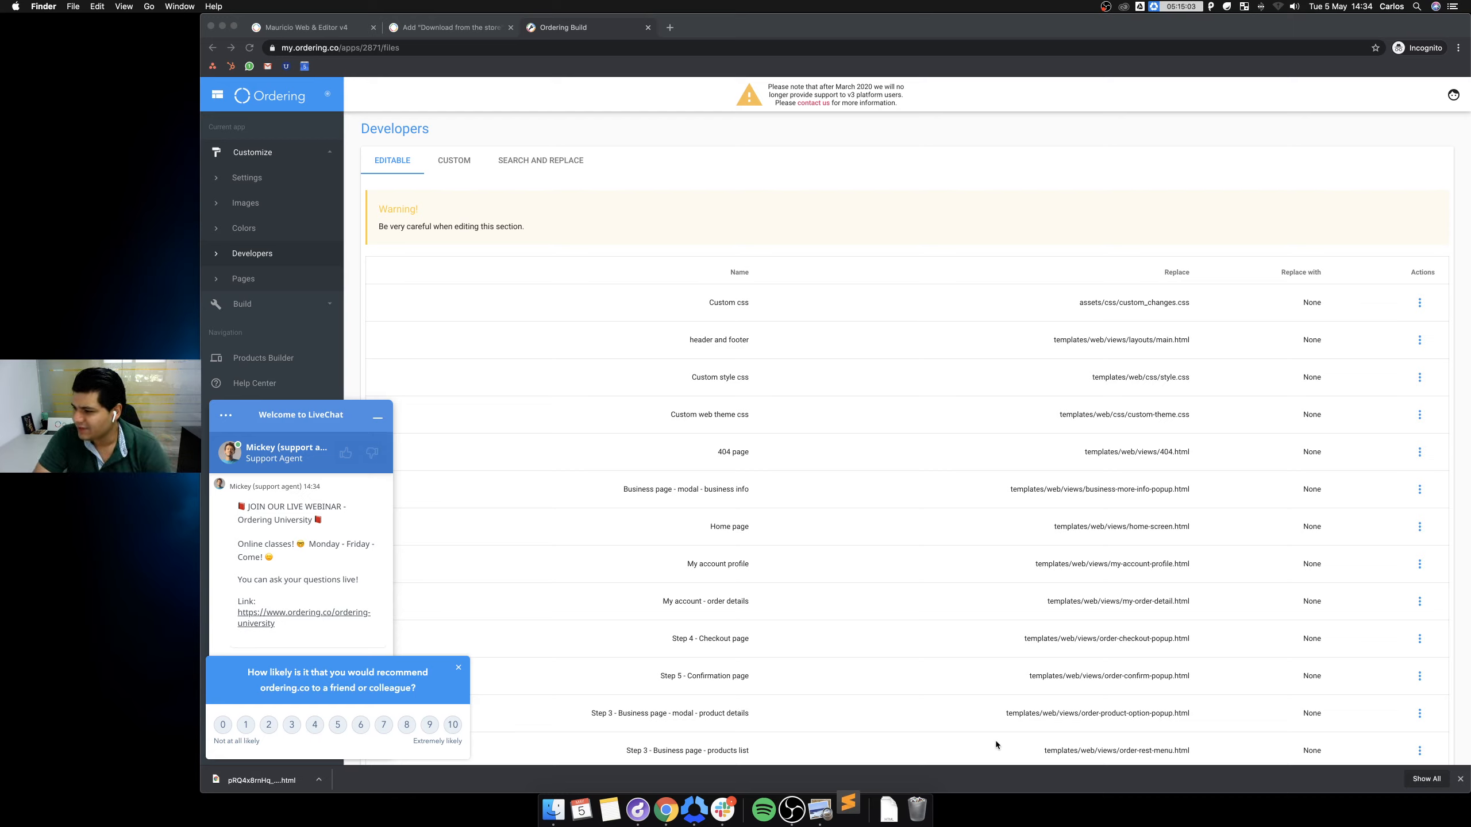
Close the browser's survey and minimise the chat panel, then bring Sublime Text forward from the Dock.
{"action": "left_click", "coordinate": [458, 668]}
{"action": "left_click", "coordinate": [458, 668]}
{"action": "left_click", "coordinate": [378, 418]}
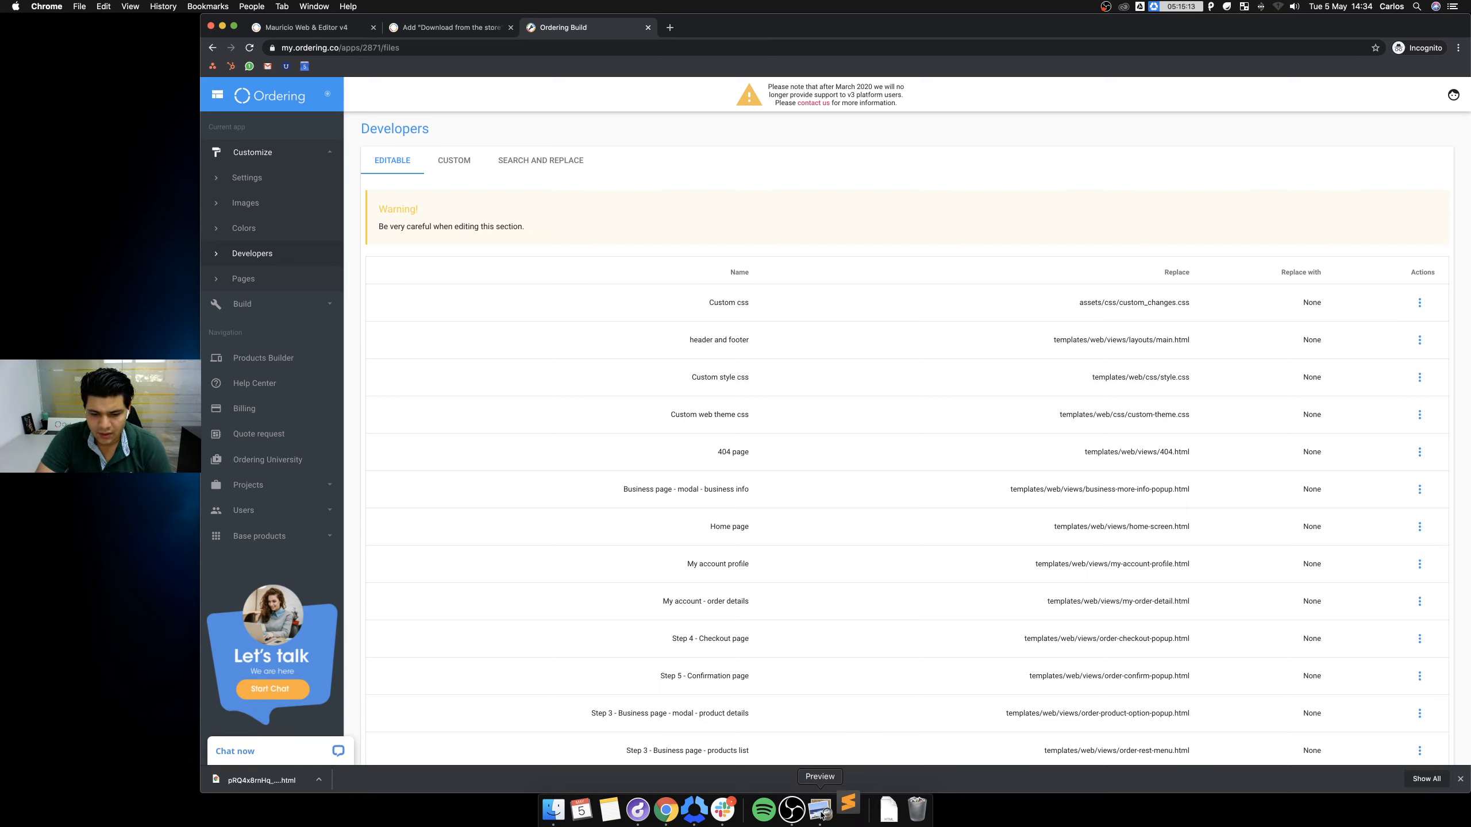
{"action": "right_click", "coordinate": [854, 813]}
{"action": "left_click", "coordinate": [855, 811]}
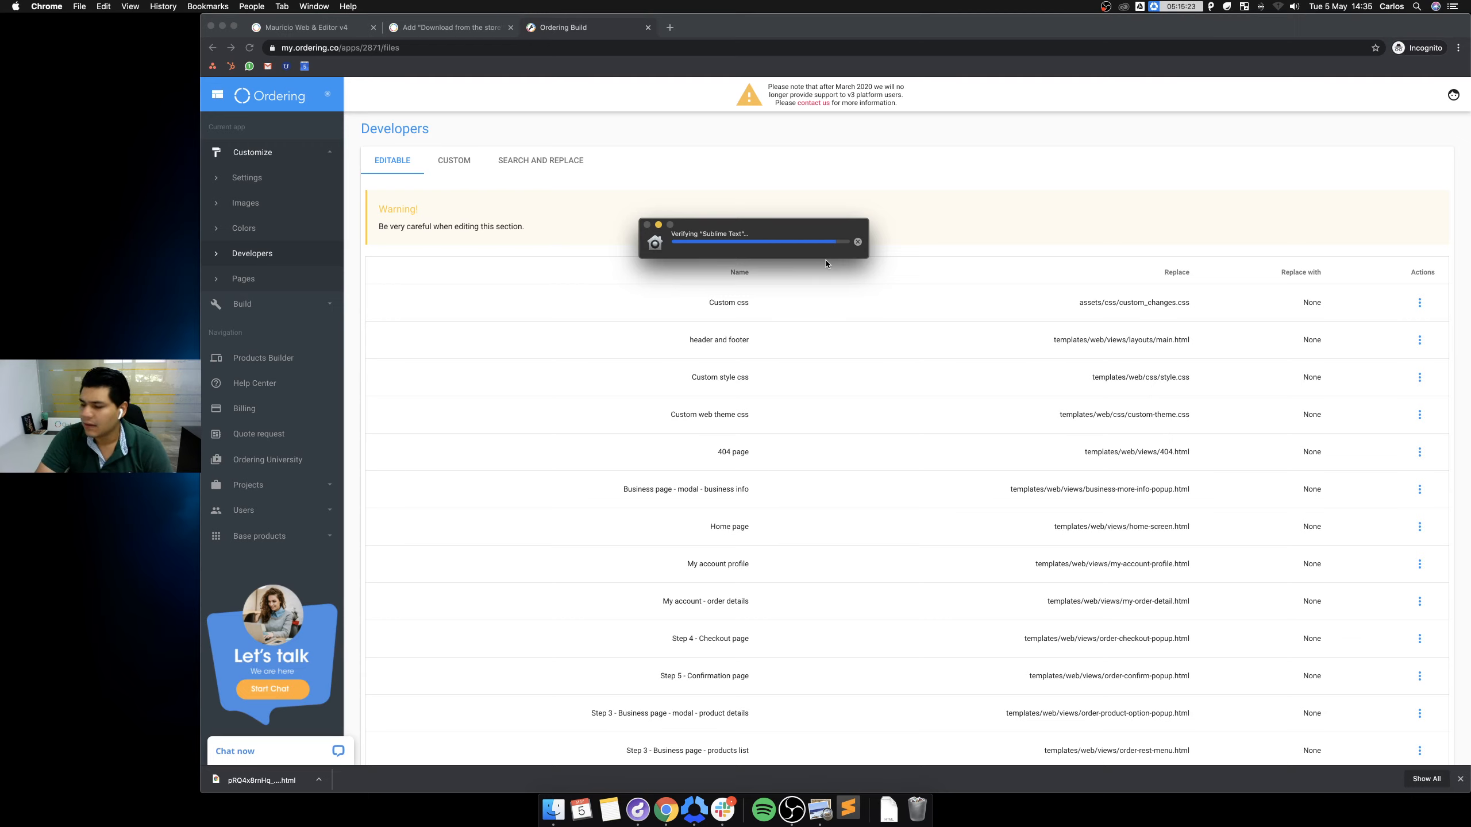
Allow Sublime Text to open, load the home-content HTML file, and close the untitled window.
{"action": "left_click", "coordinate": [853, 283]}
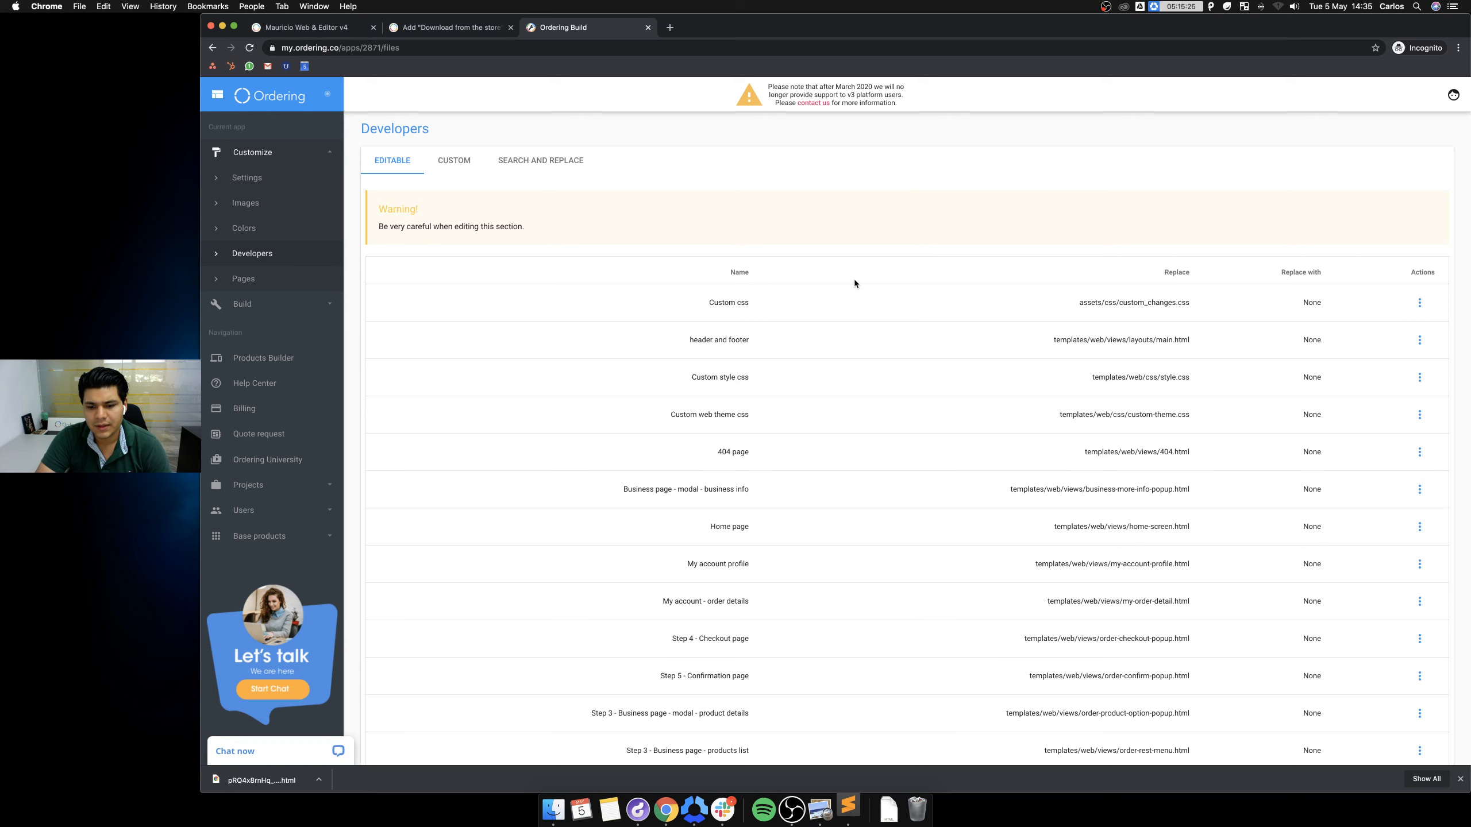
{"action": "left_click", "coordinate": [888, 811]}
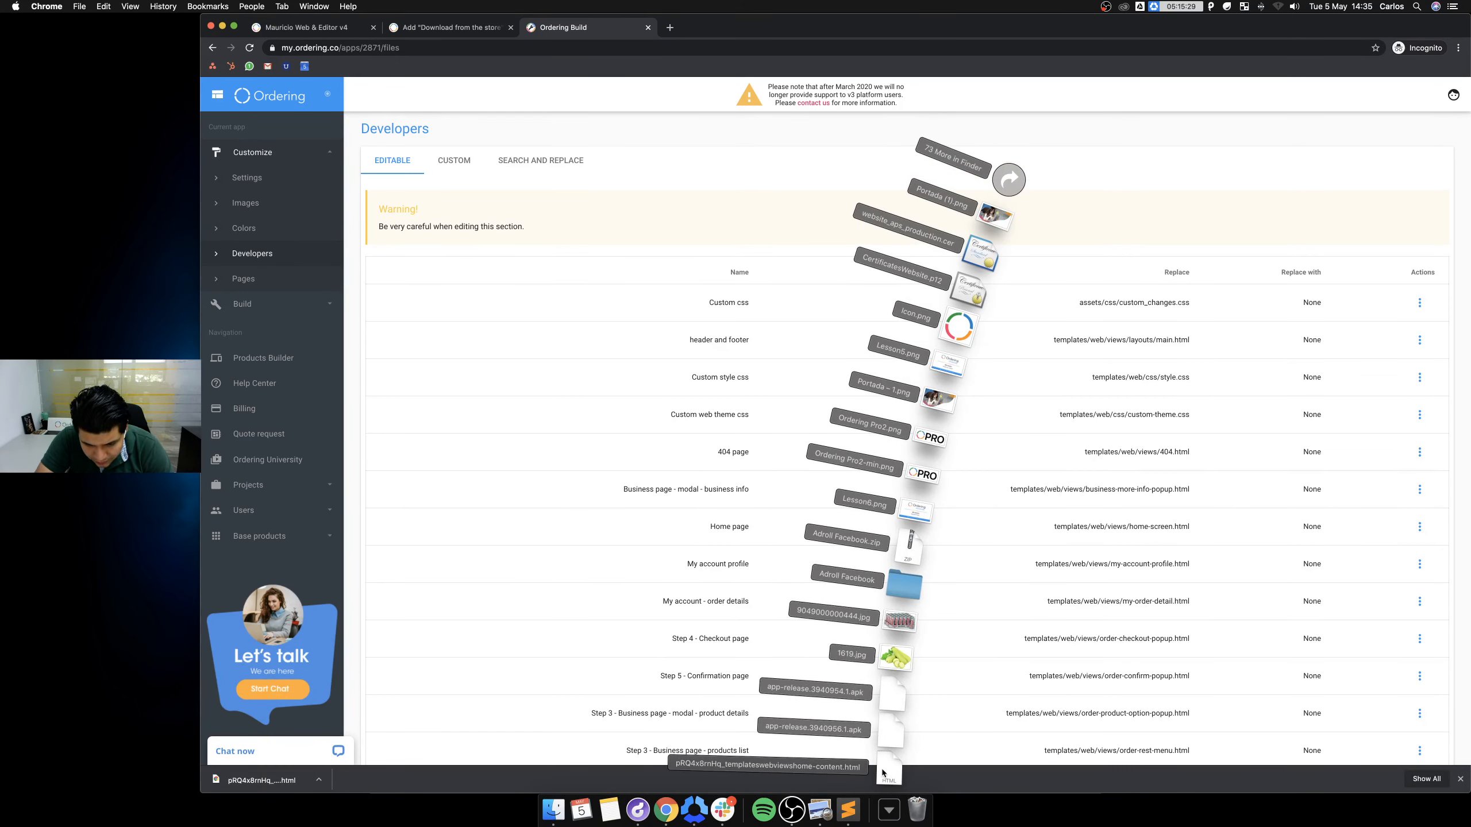
{"action": "left_click", "coordinate": [889, 774]}
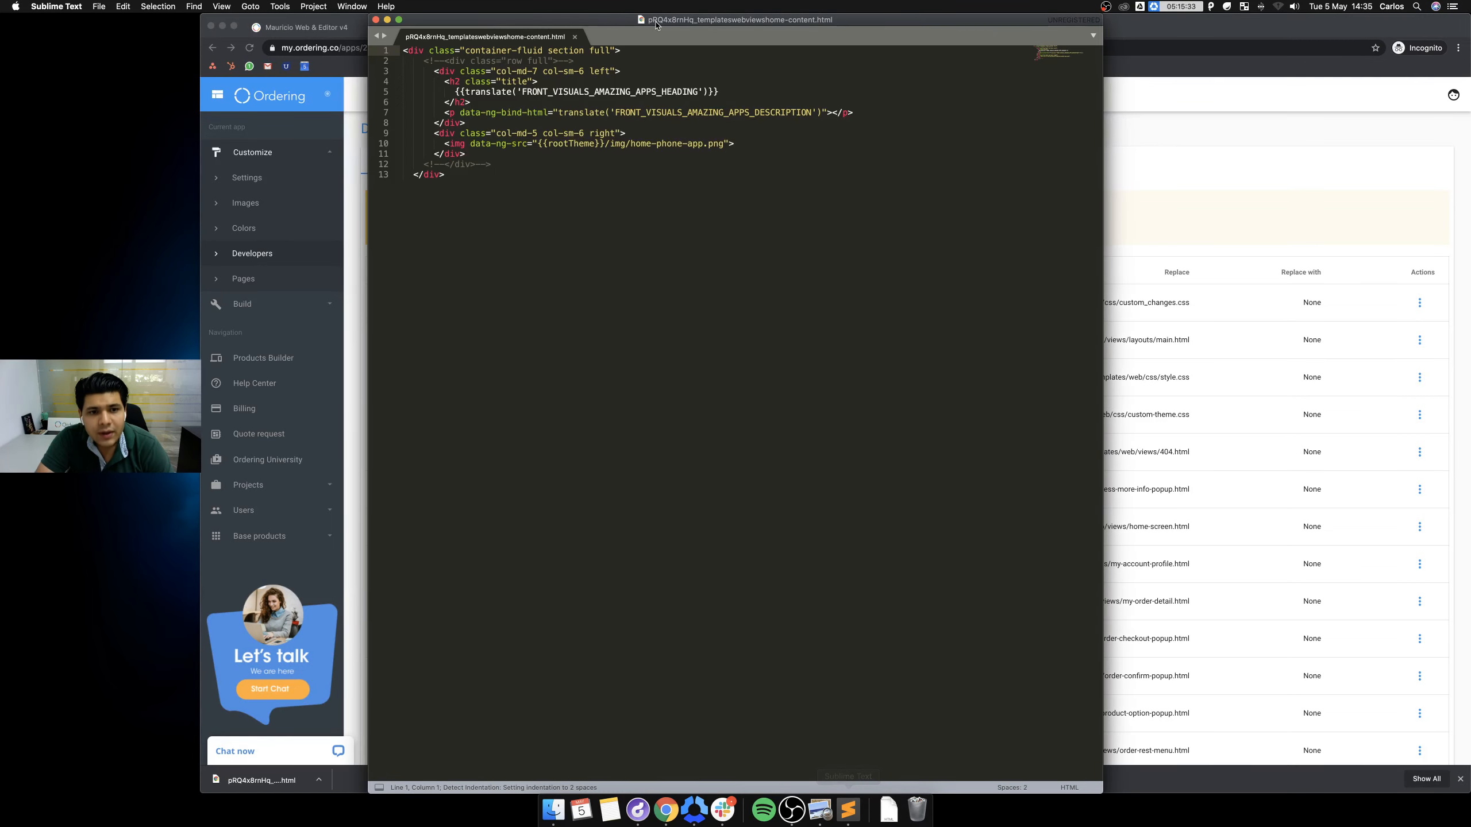
{"action": "left_click_drag", "start_coordinate": [728, 21], "coordinate": [1095, 47]}
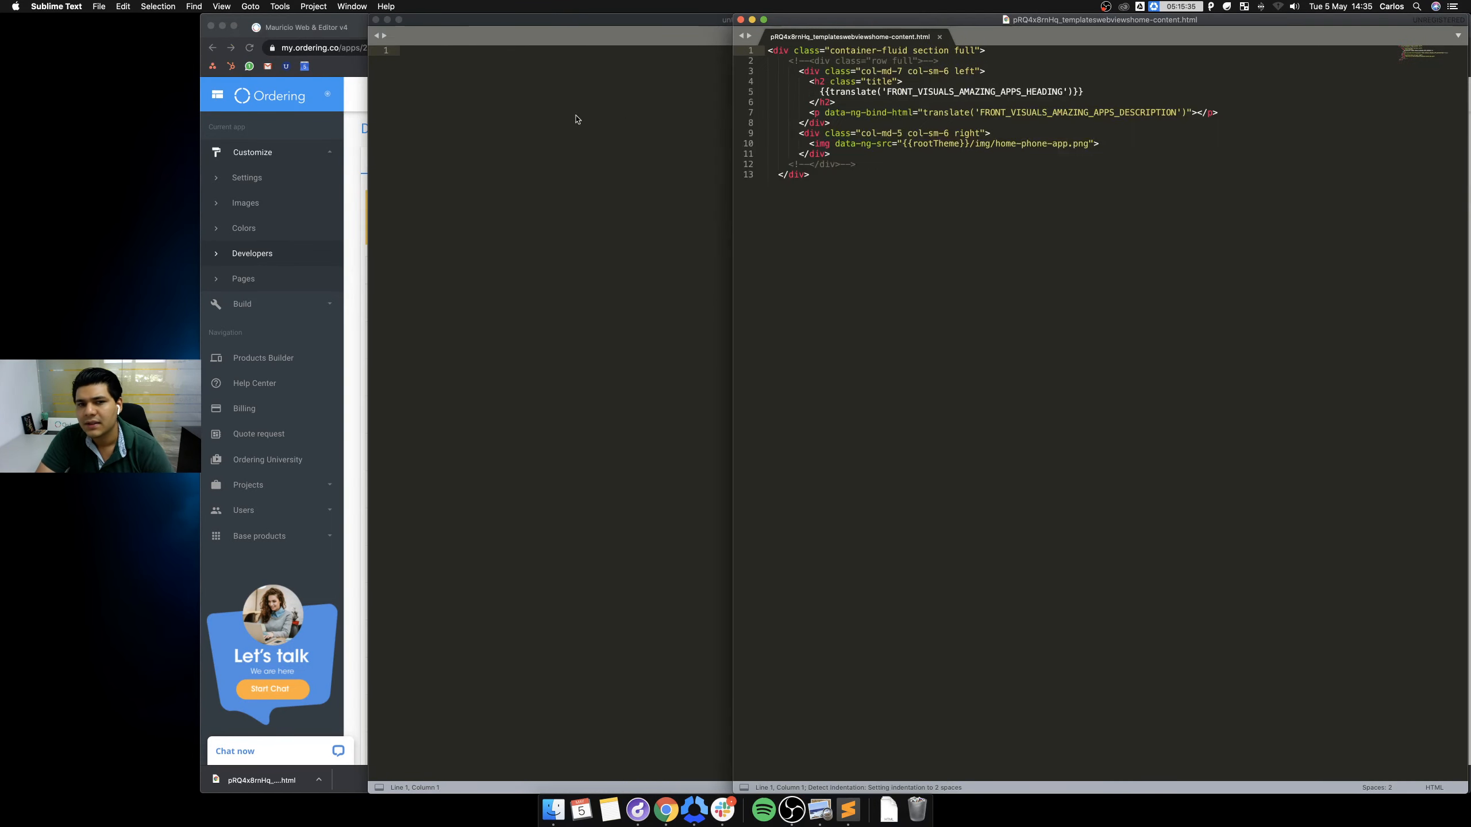
{"action": "left_click", "coordinate": [375, 19]}
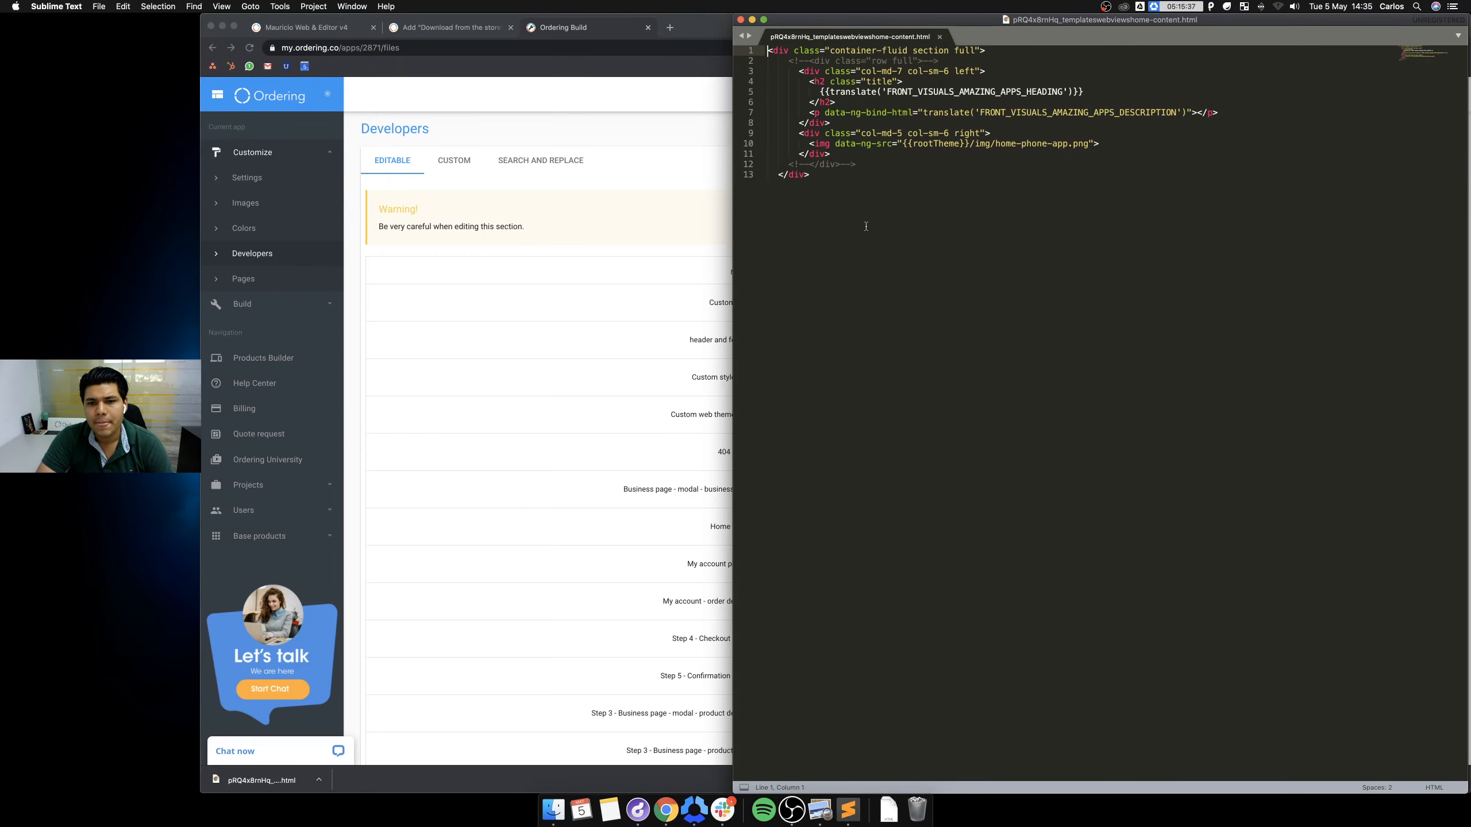
{"action": "left_click", "coordinate": [533, 30]}
{"action": "left_click", "coordinate": [446, 27]}
Scroll to the article's replacement HTML code block and copy the whole store-links snippet.
{"action": "scroll", "coordinate": [941, 360], "scroll_direction": "down", "scroll_amount": 10}
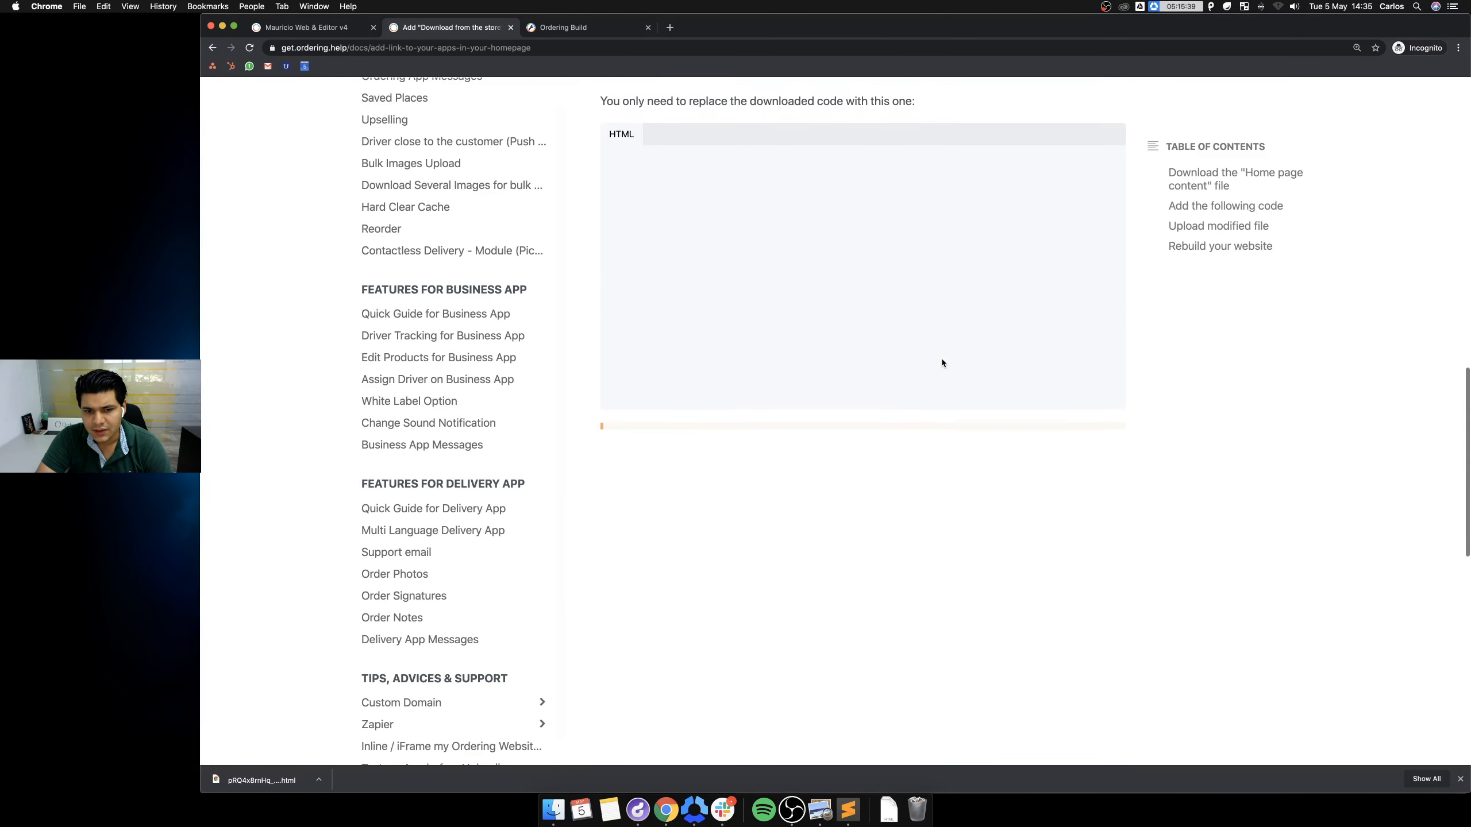
{"action": "scroll", "coordinate": [941, 363], "scroll_direction": "up", "scroll_amount": 8}
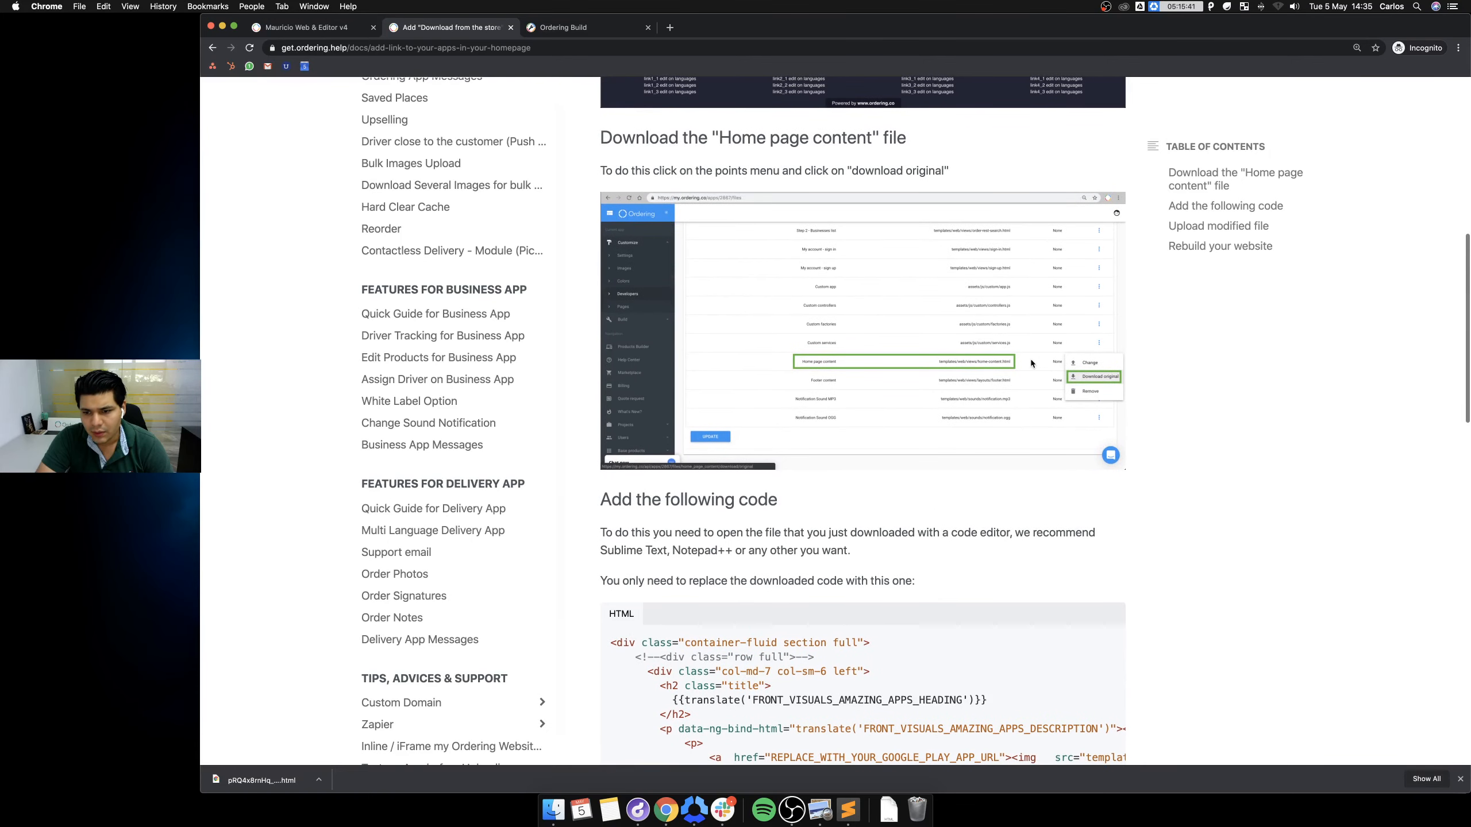
{"action": "scroll", "coordinate": [813, 471], "scroll_direction": "down", "scroll_amount": 3}
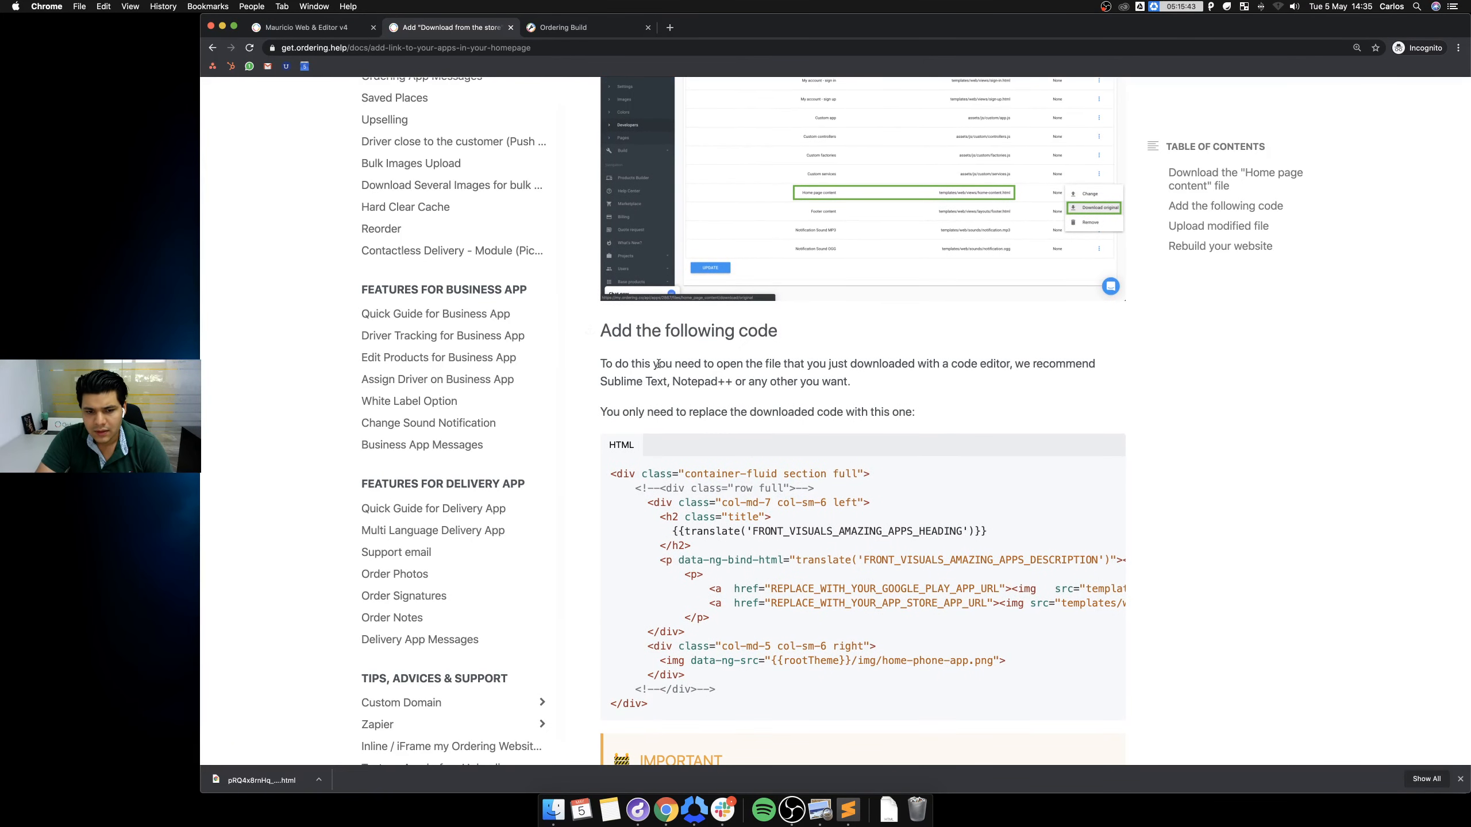
{"action": "scroll", "coordinate": [929, 382], "scroll_direction": "down", "scroll_amount": 1}
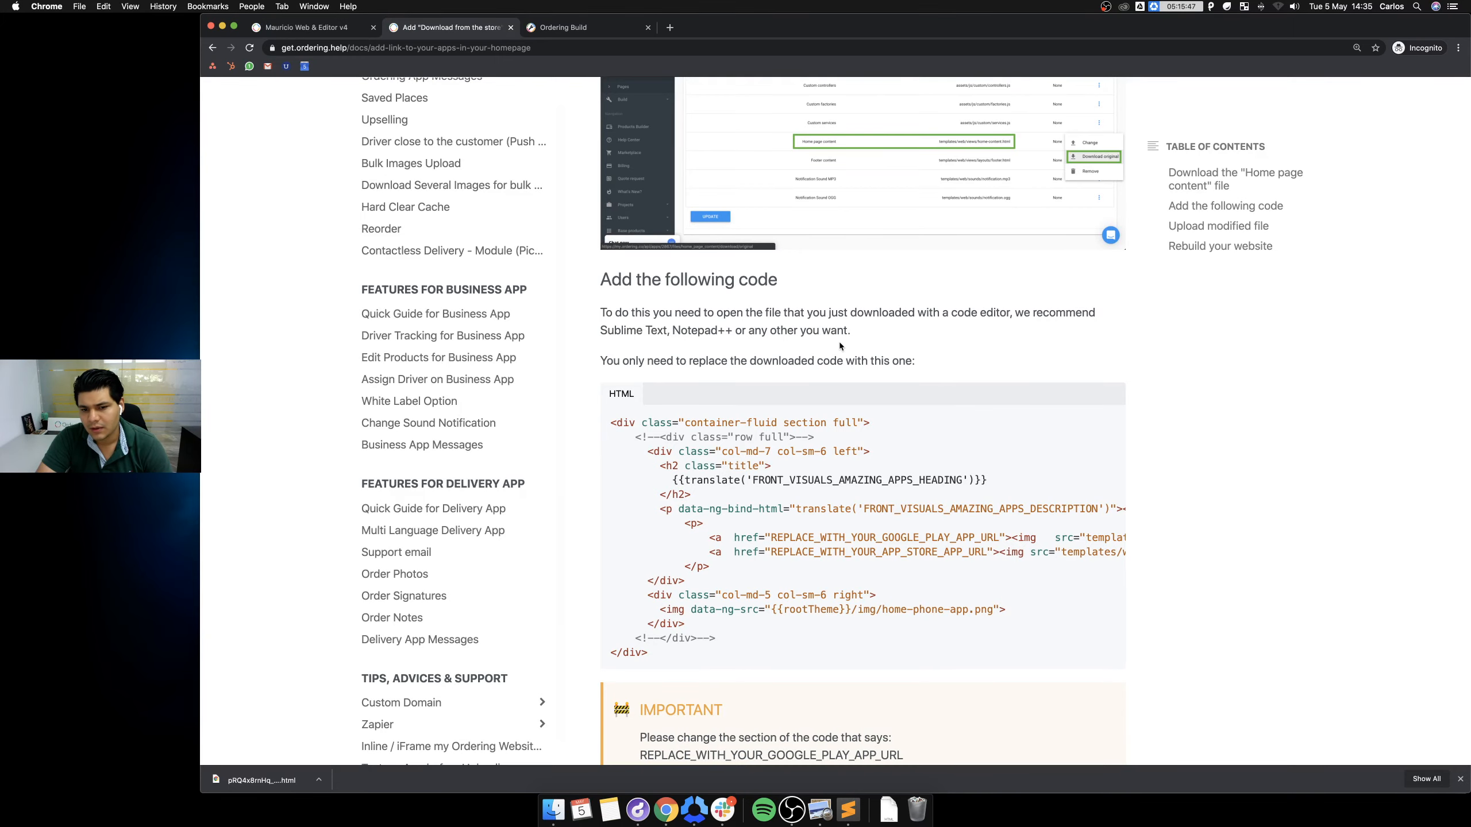
{"action": "scroll", "coordinate": [921, 348], "scroll_direction": "down", "scroll_amount": 3}
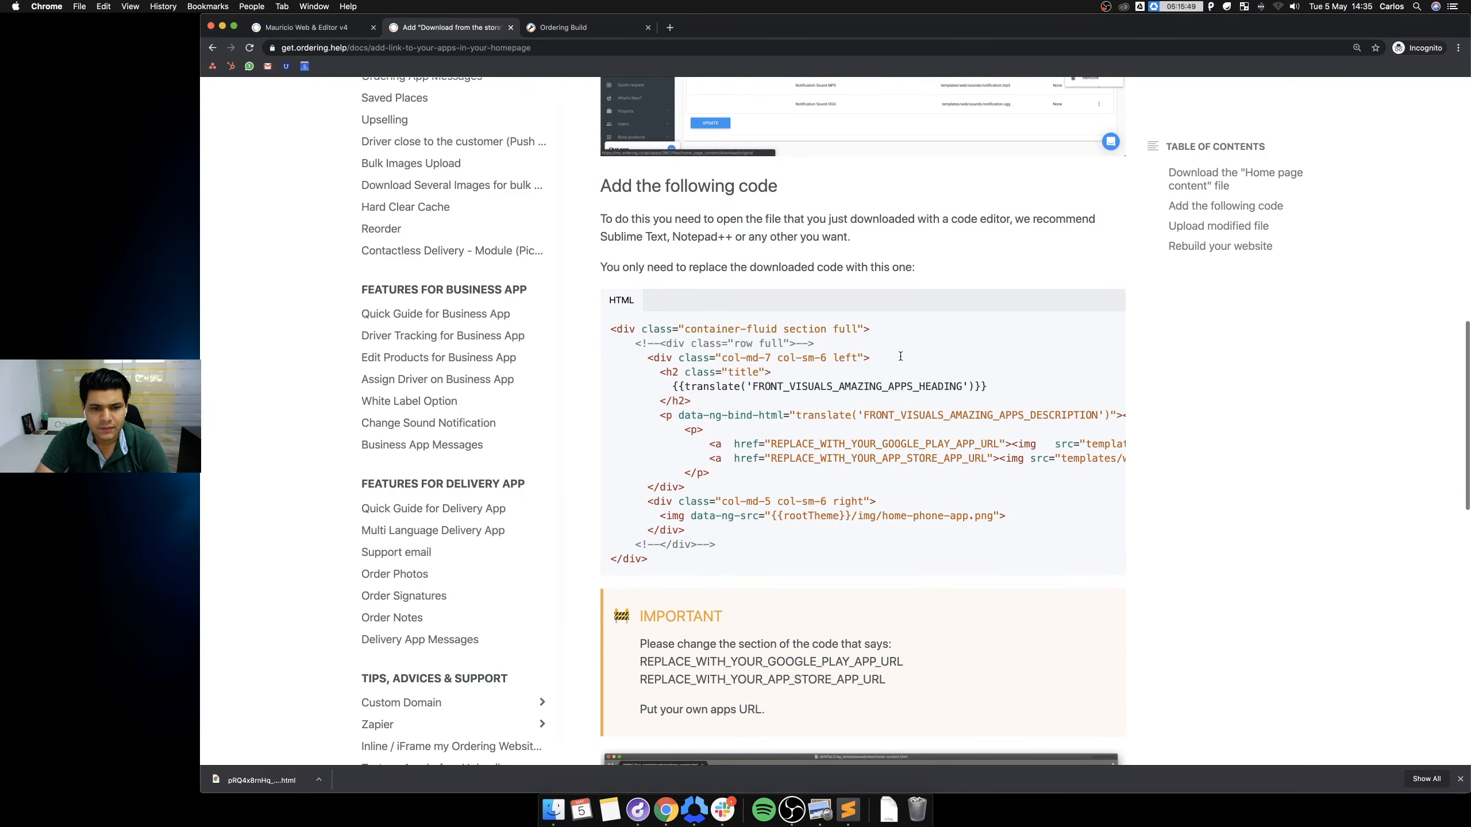
{"action": "scroll", "coordinate": [906, 360], "scroll_direction": "down", "scroll_amount": 3}
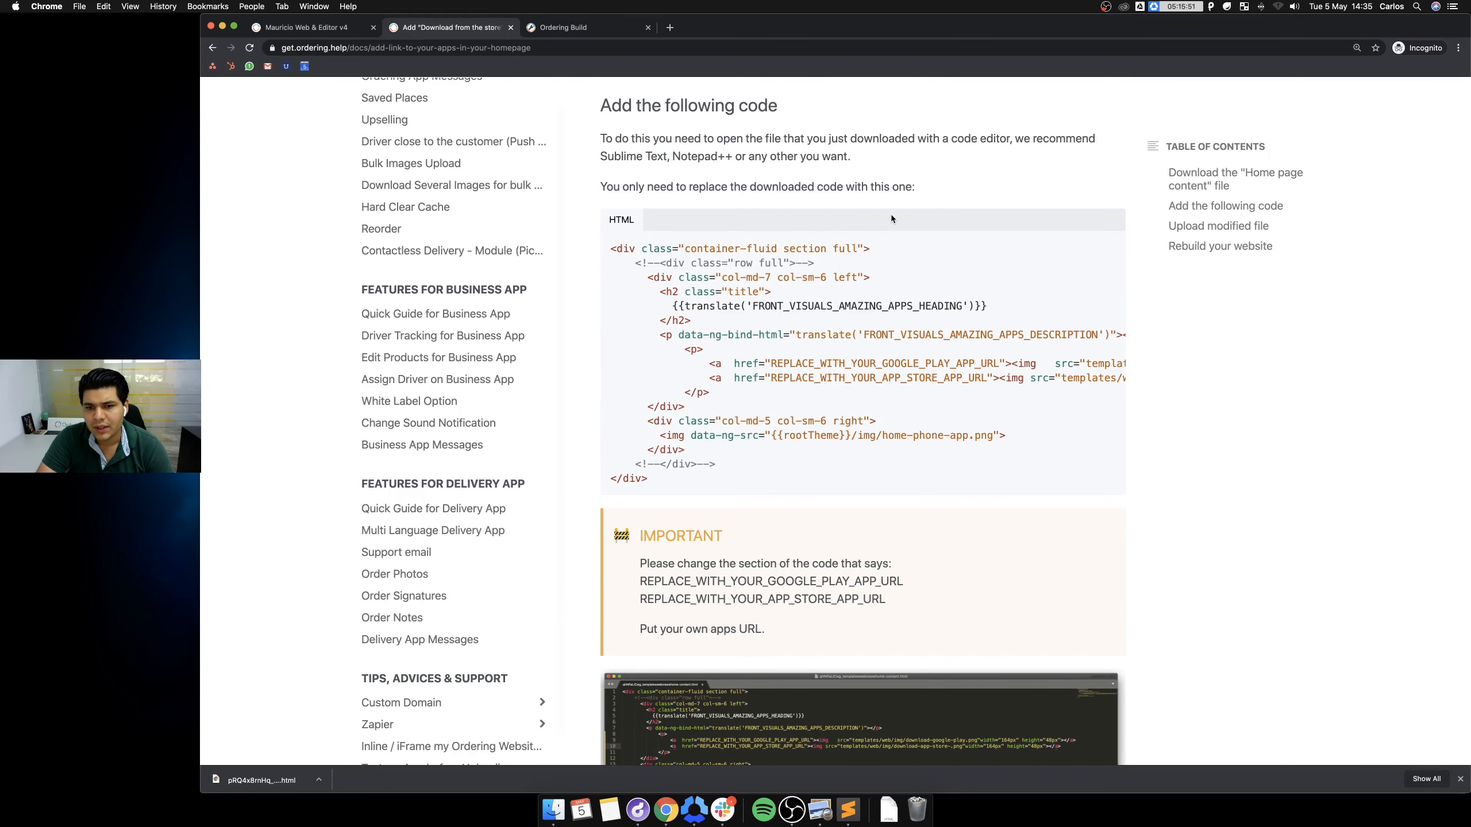
{"action": "scroll", "coordinate": [805, 228], "scroll_direction": "down", "scroll_amount": 2}
{"action": "scroll", "coordinate": [809, 229], "scroll_direction": "down", "scroll_amount": 3}
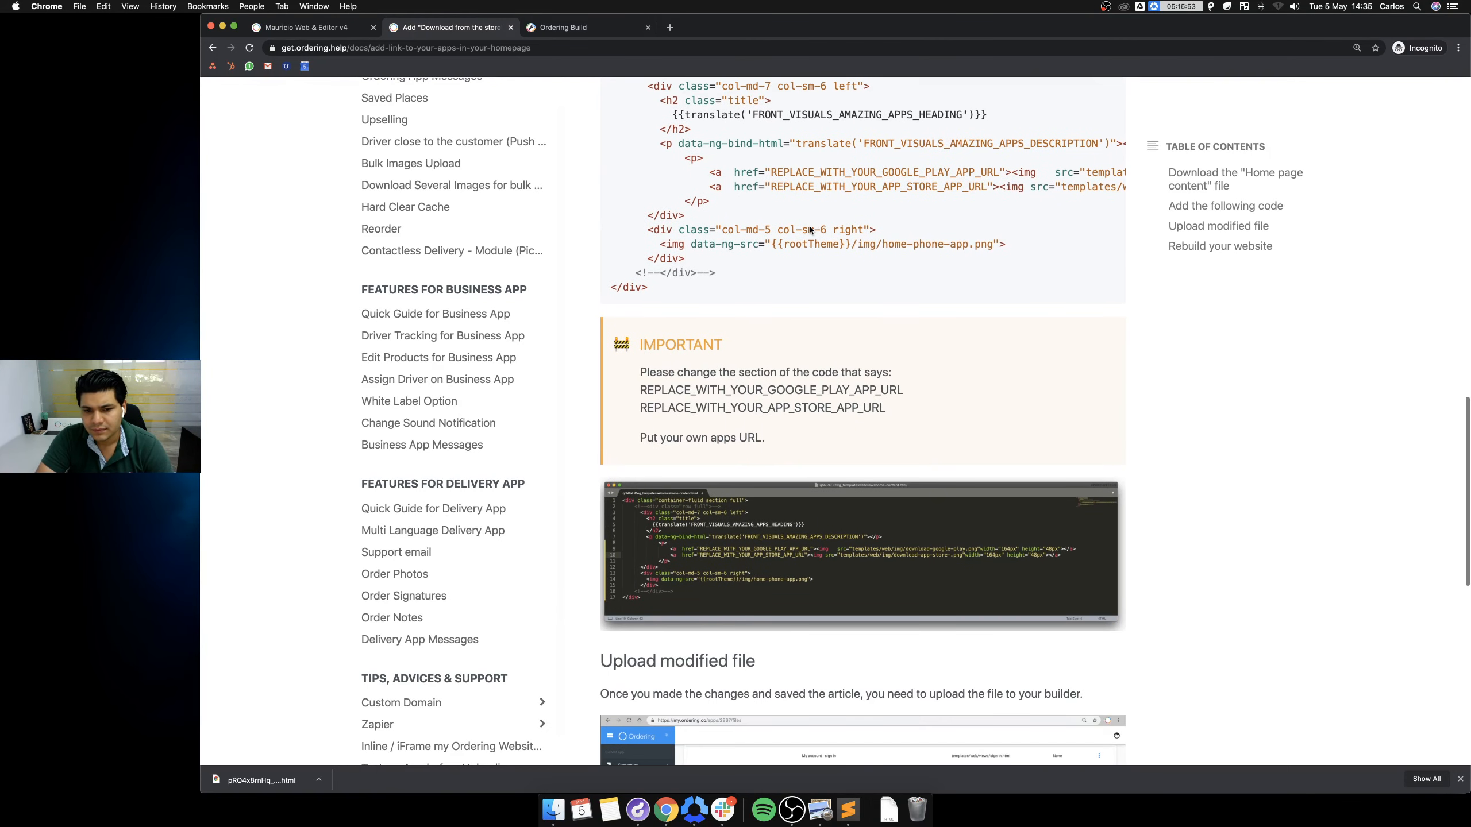
{"action": "scroll", "coordinate": [809, 229], "scroll_direction": "up", "scroll_amount": 2}
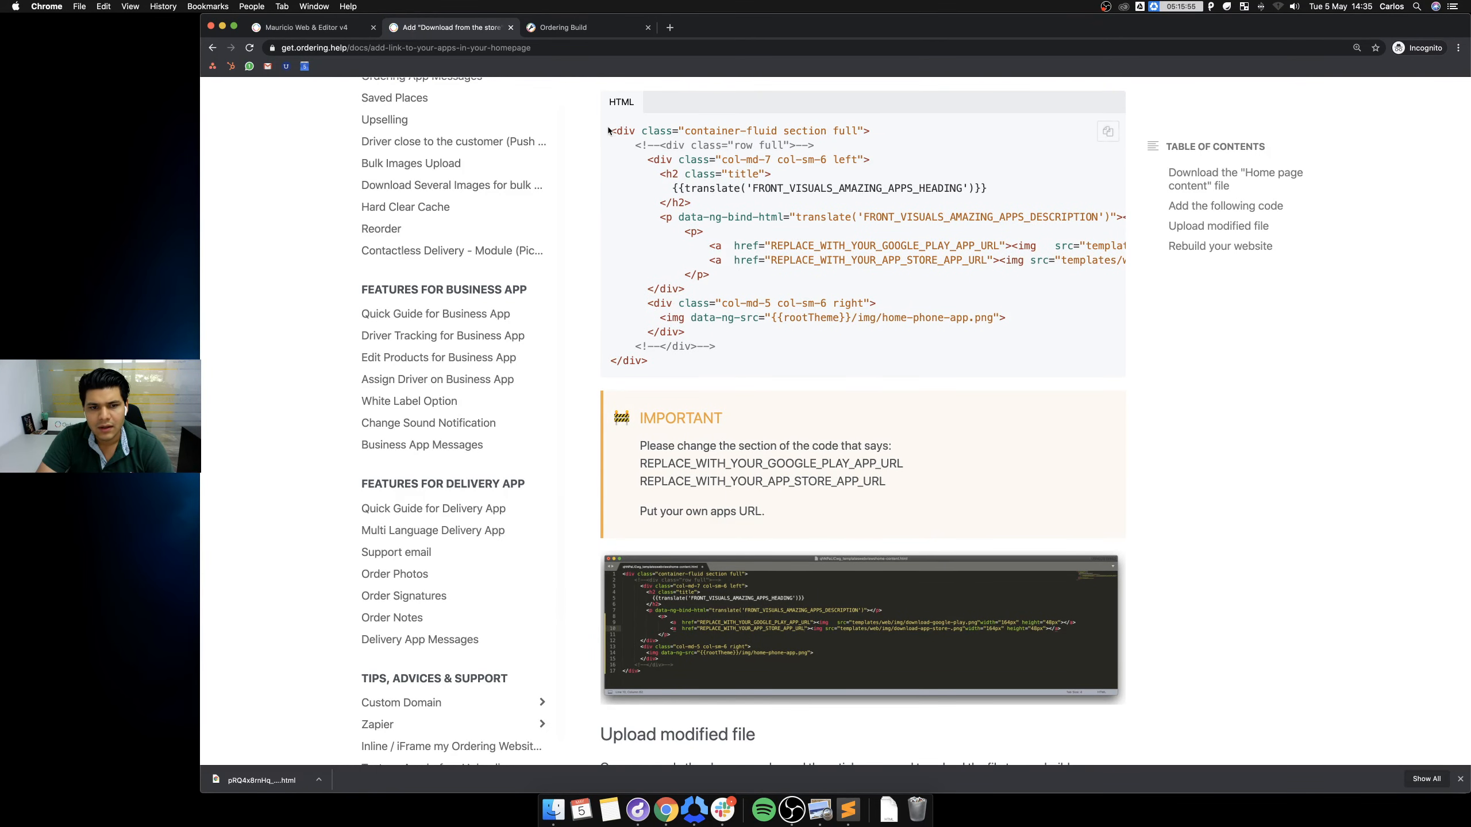
{"action": "left_click_drag", "start_coordinate": [611, 128], "coordinate": [786, 354]}
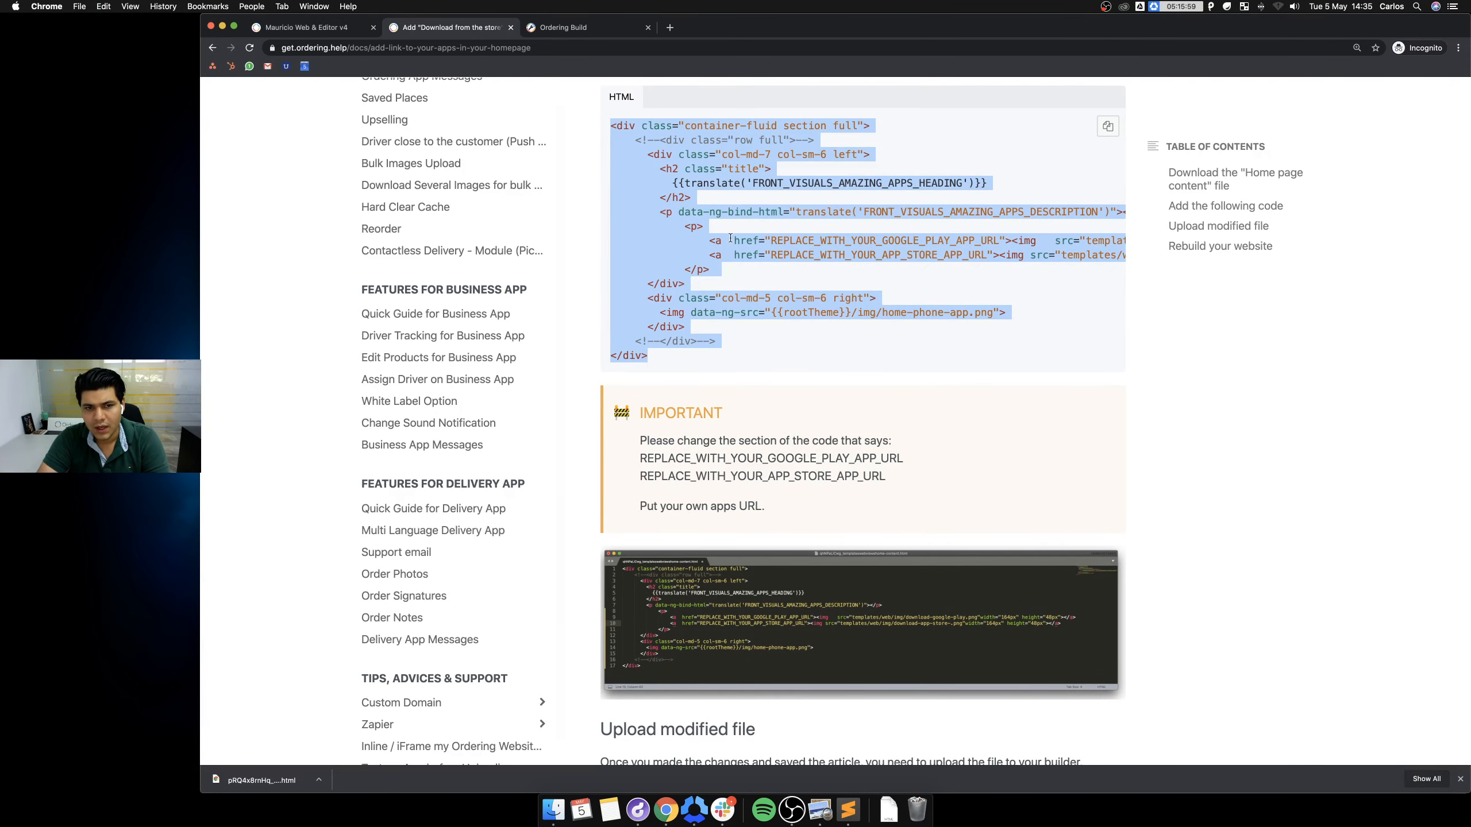
{"action": "left_click", "coordinate": [889, 811]}
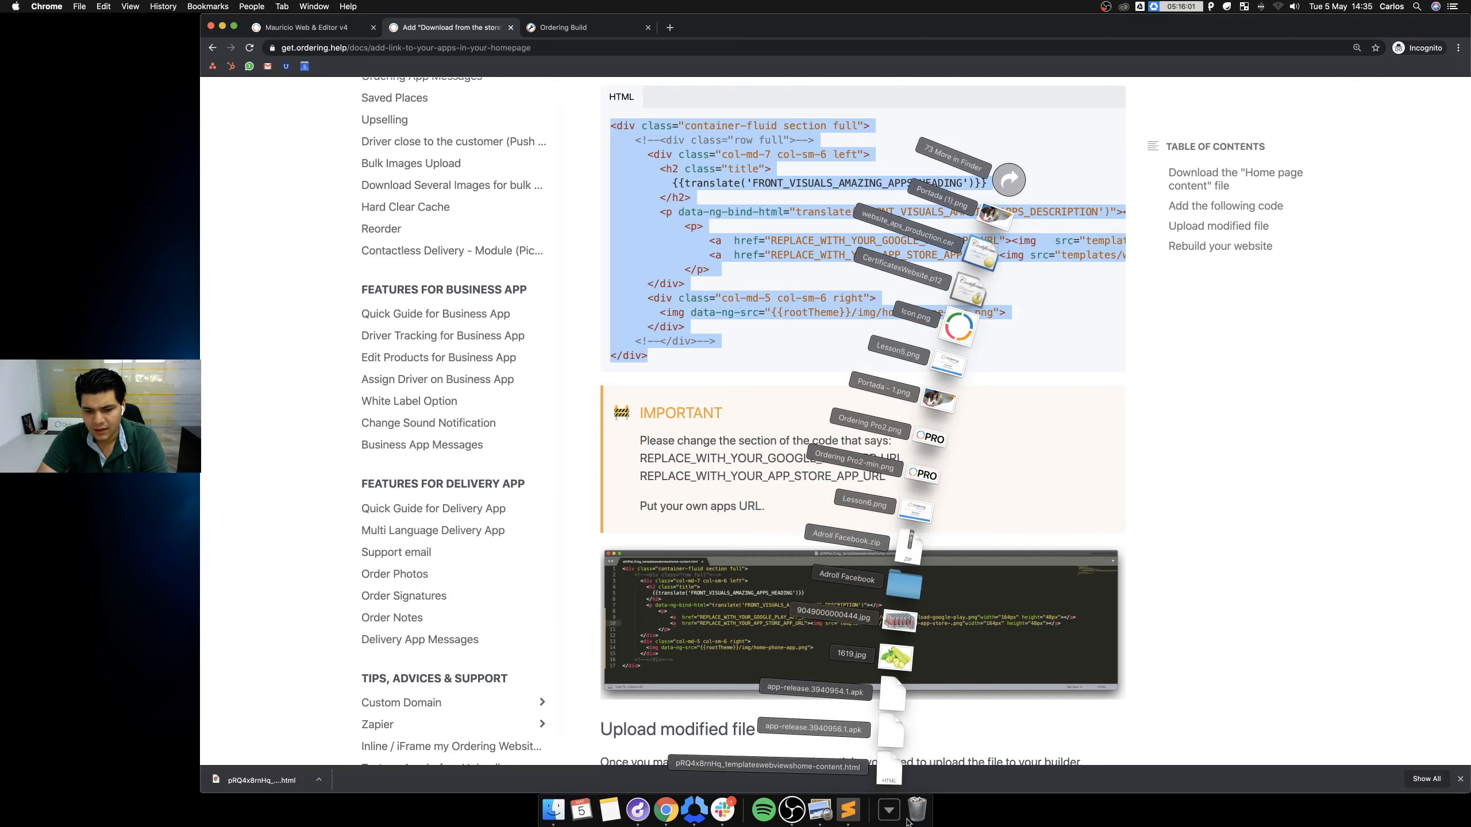
Paste the copied store-link snippet over all existing code in the home-content HTML file.
{"action": "left_click", "coordinate": [850, 817]}
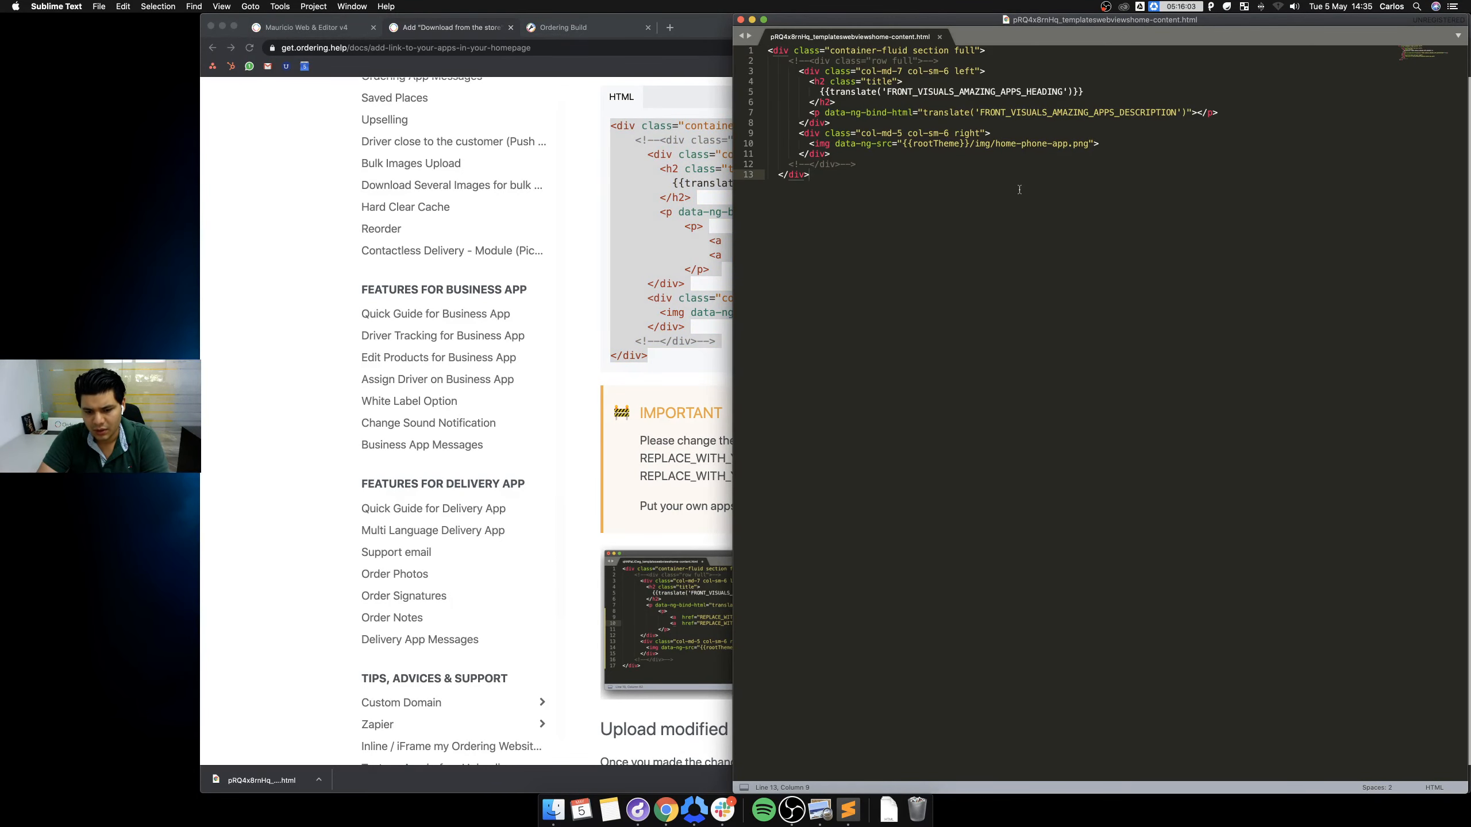
{"action": "key", "text": "super+a"}
{"action": "key", "text": "super+v"}
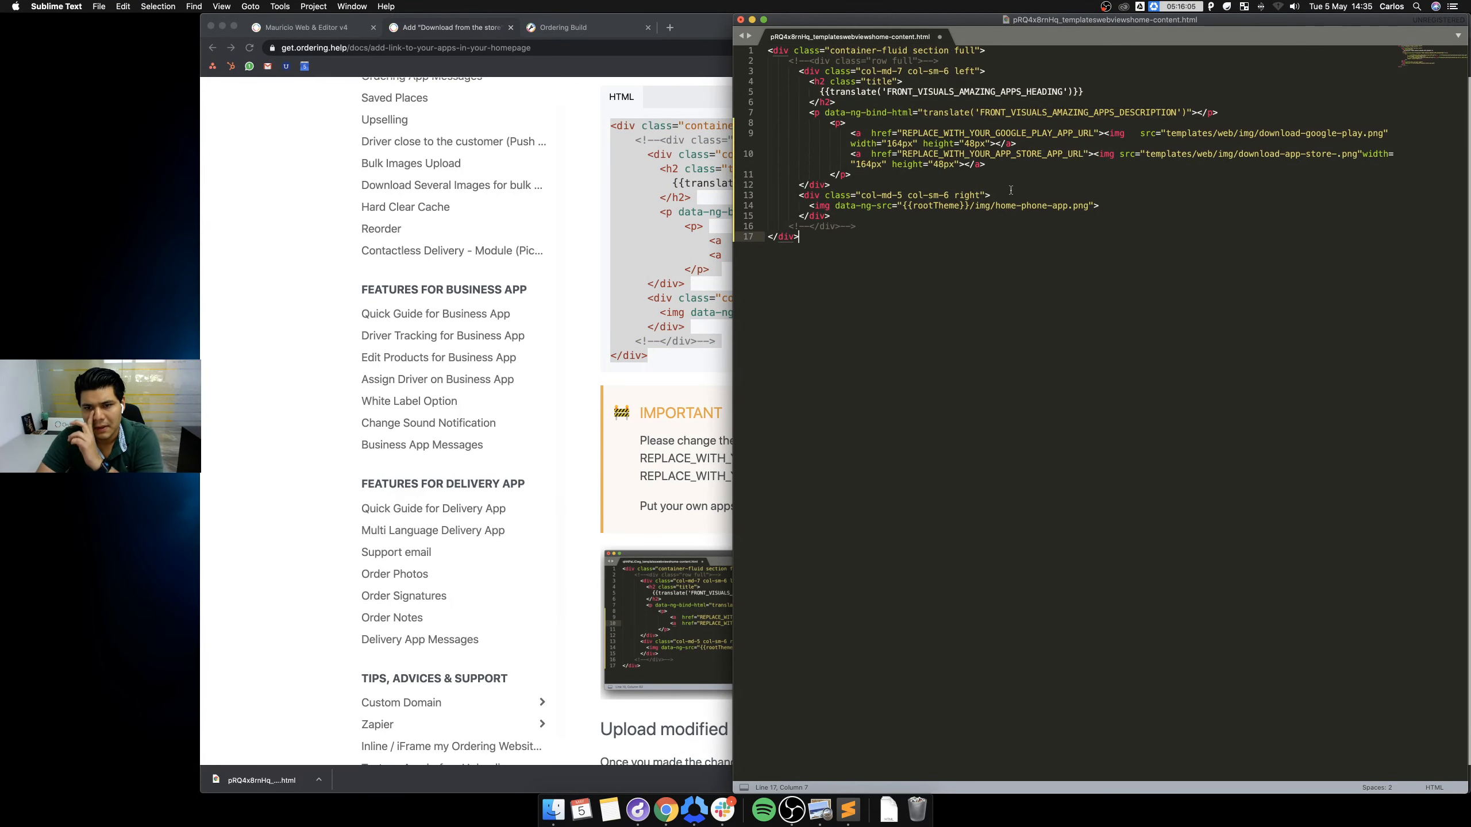
{"action": "left_click", "coordinate": [647, 484]}
{"action": "scroll", "coordinate": [694, 484], "scroll_direction": "down", "scroll_amount": 5}
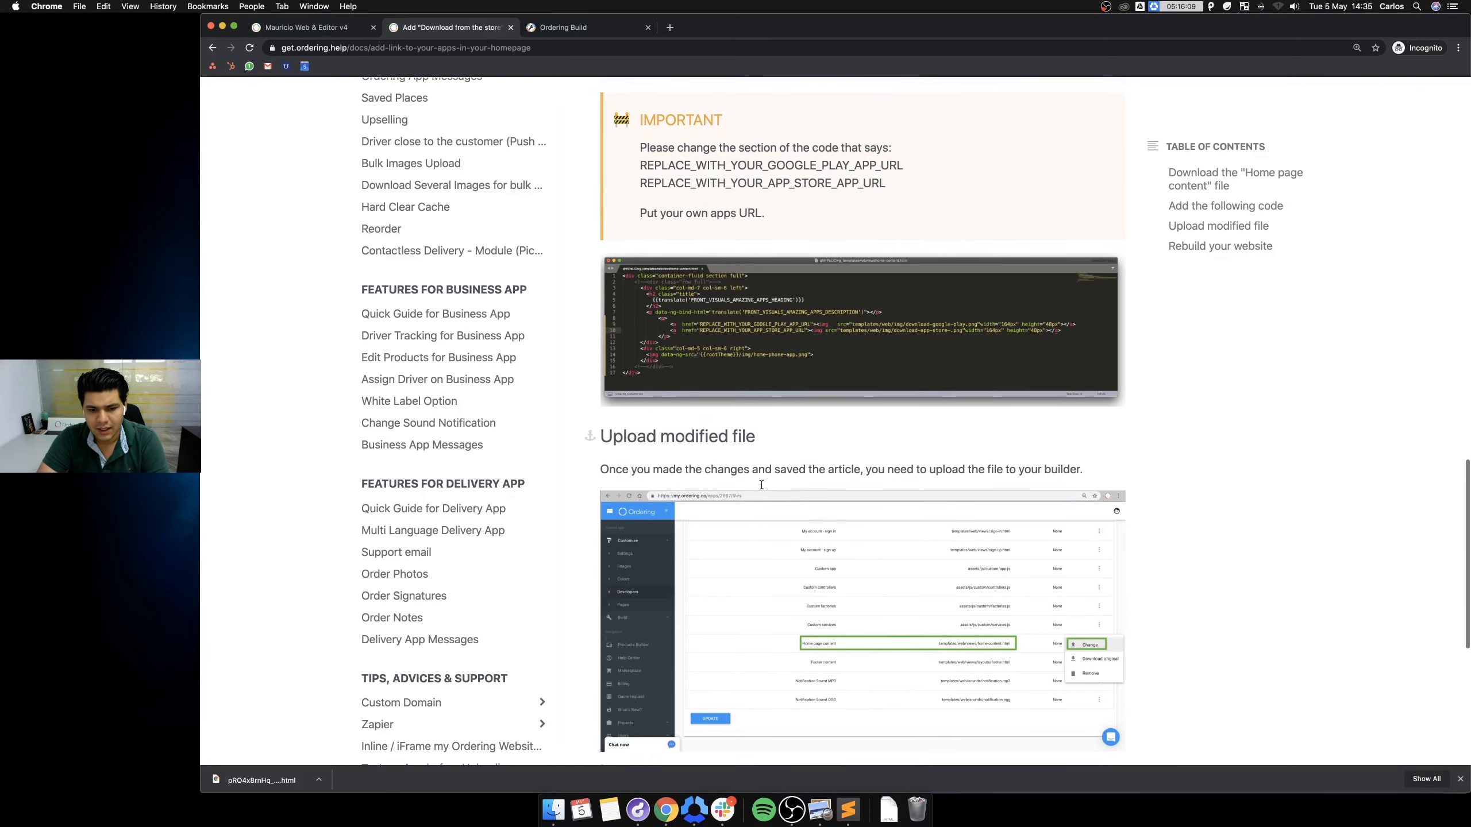
{"action": "scroll", "coordinate": [762, 484], "scroll_direction": "down", "scroll_amount": 2}
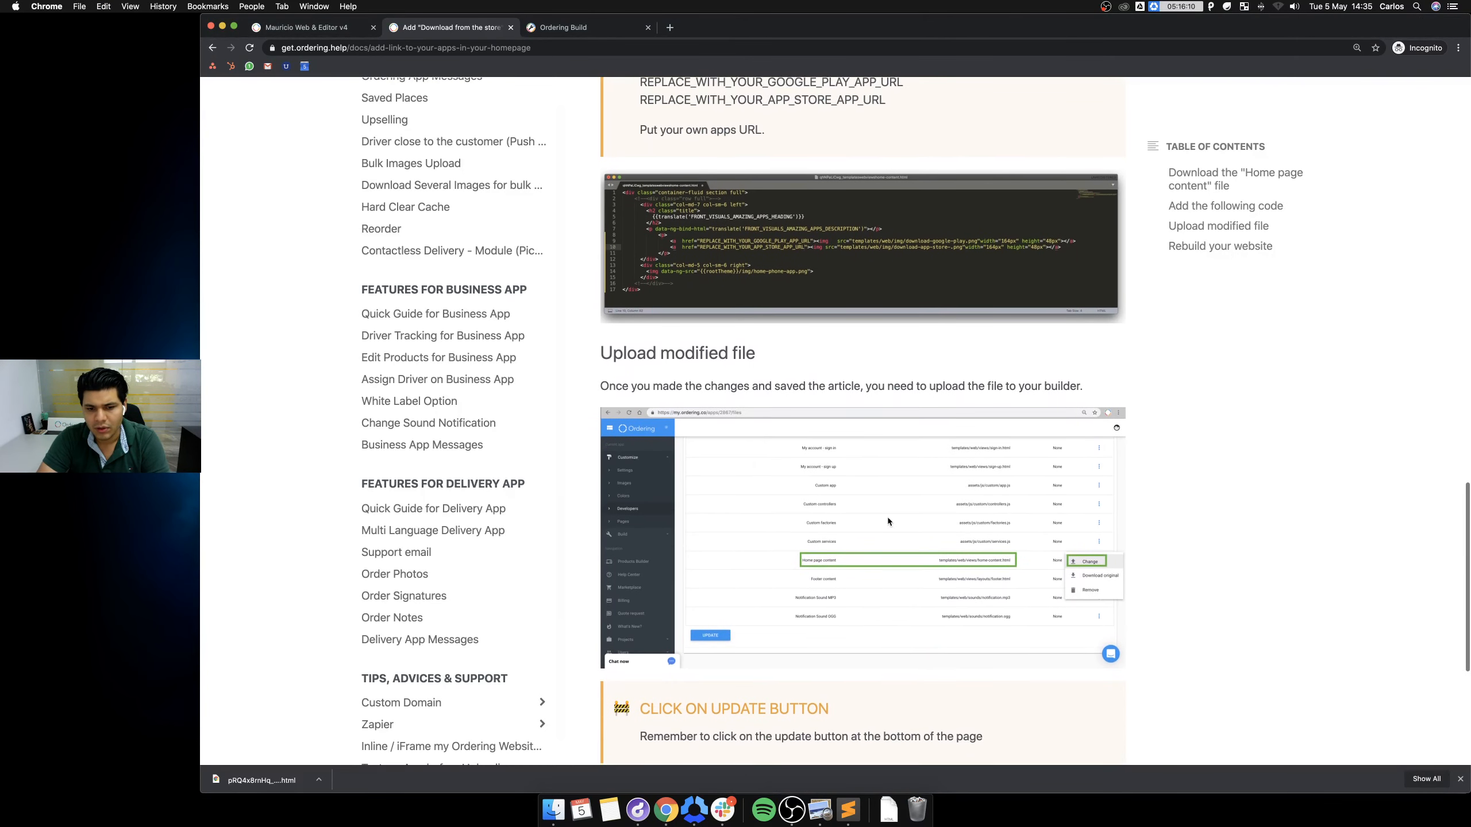
Replace the Home page content file with the edited HTML file through its Change option.
{"action": "left_click", "coordinate": [578, 35]}
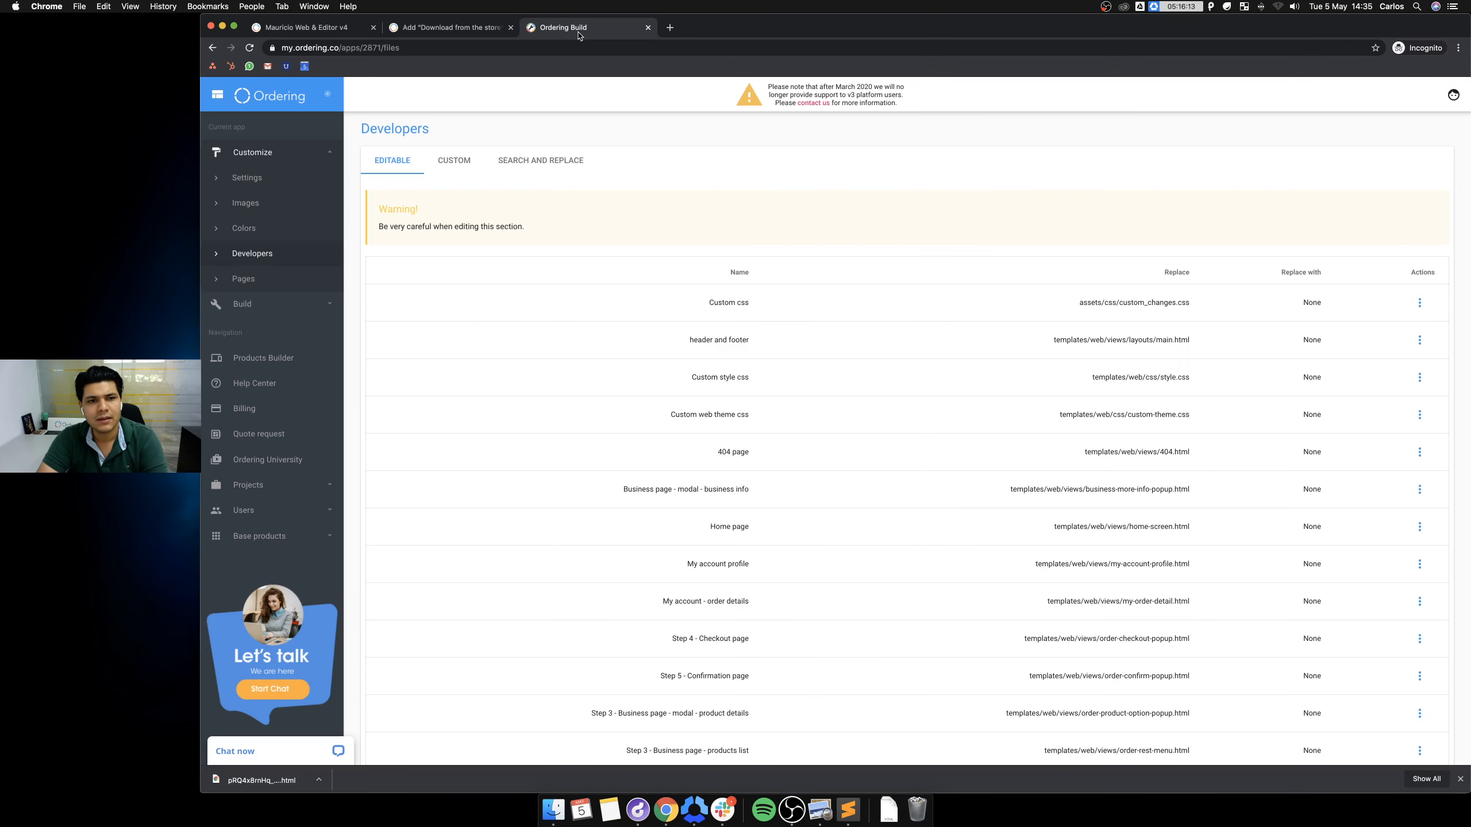
{"action": "scroll", "coordinate": [1047, 494], "scroll_direction": "down", "scroll_amount": 10}
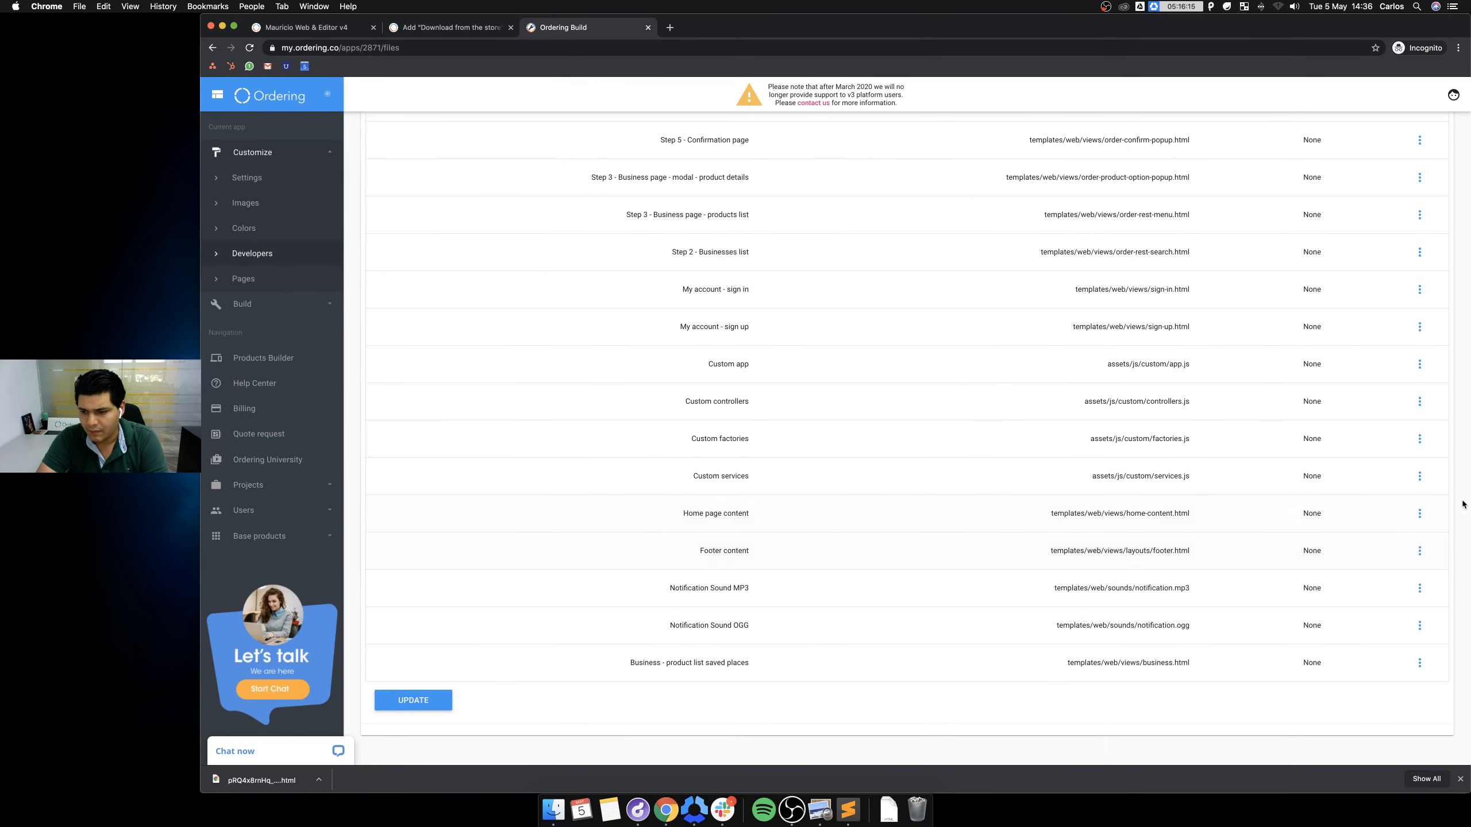
{"action": "left_click", "coordinate": [1422, 518]}
{"action": "left_click", "coordinate": [1421, 517]}
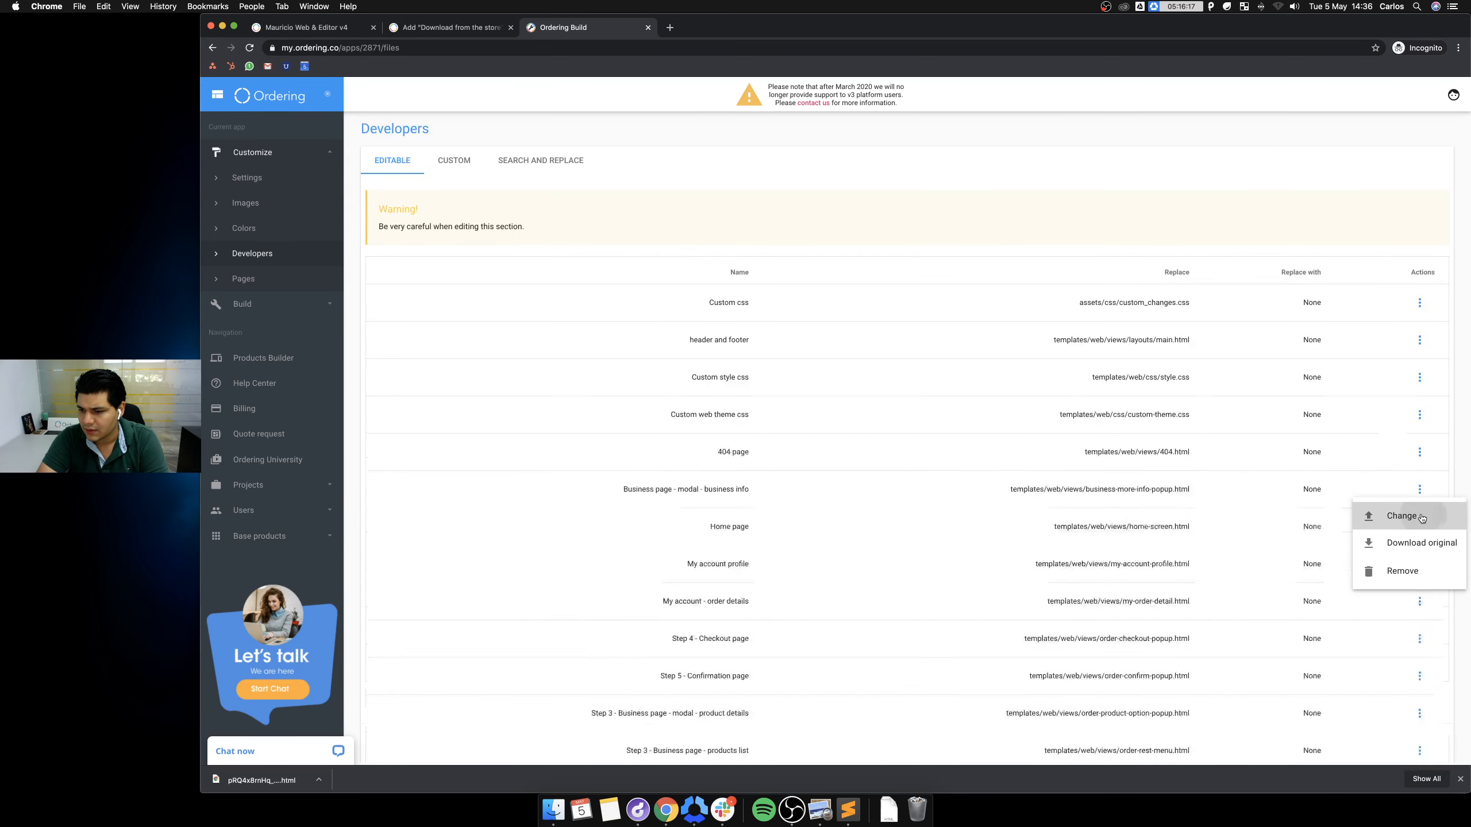
{"action": "left_click", "coordinate": [889, 811]}
{"action": "left_click_drag", "start_coordinate": [890, 769], "coordinate": [928, 166]}
{"action": "left_click", "coordinate": [1043, 305]}
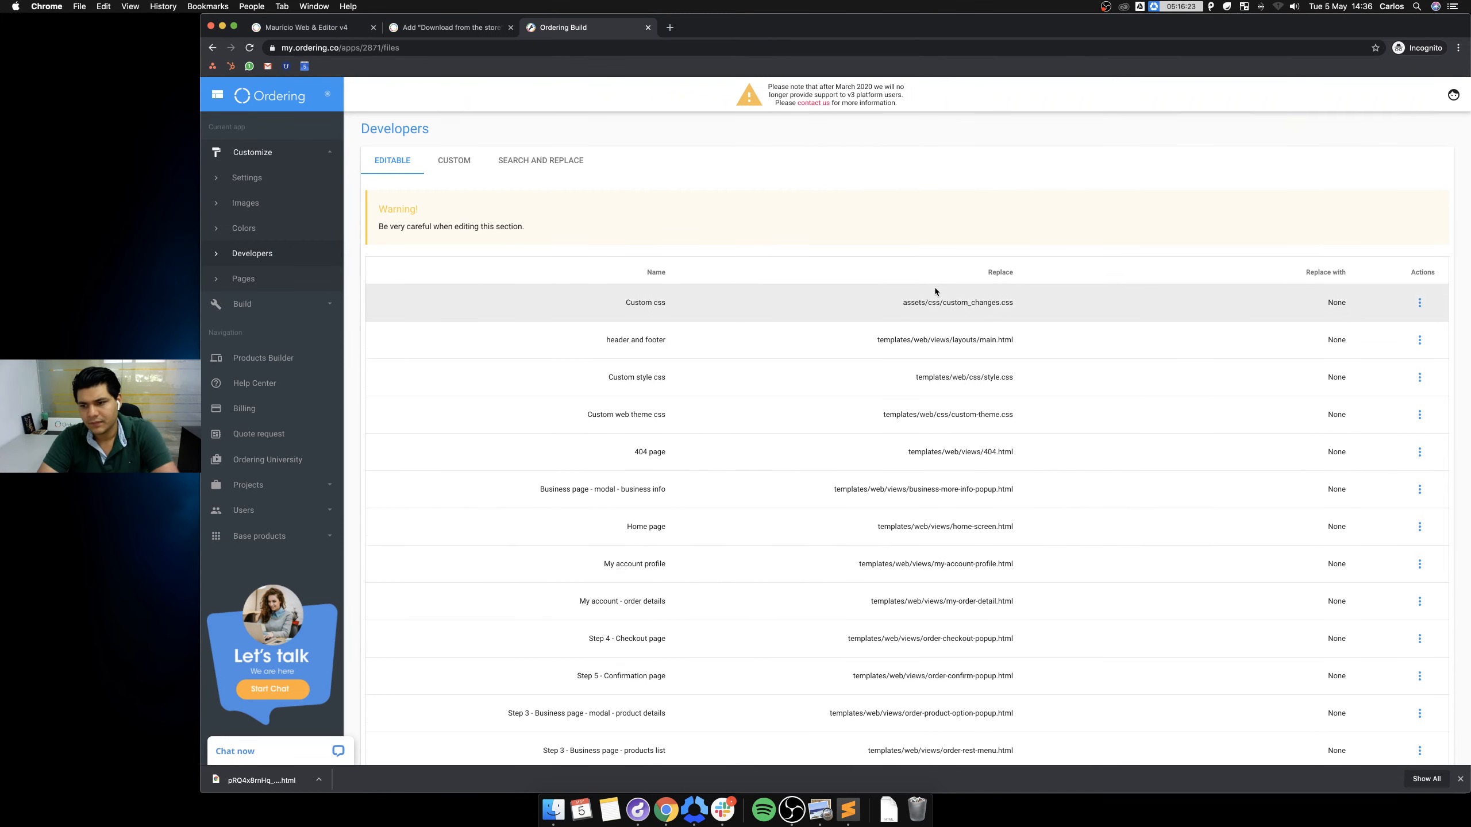
Save the replacement with UPDATE and return to the help article's Rebuild your website section.
{"action": "scroll", "coordinate": [935, 288], "scroll_direction": "down", "scroll_amount": 10}
{"action": "left_click", "coordinate": [432, 709]}
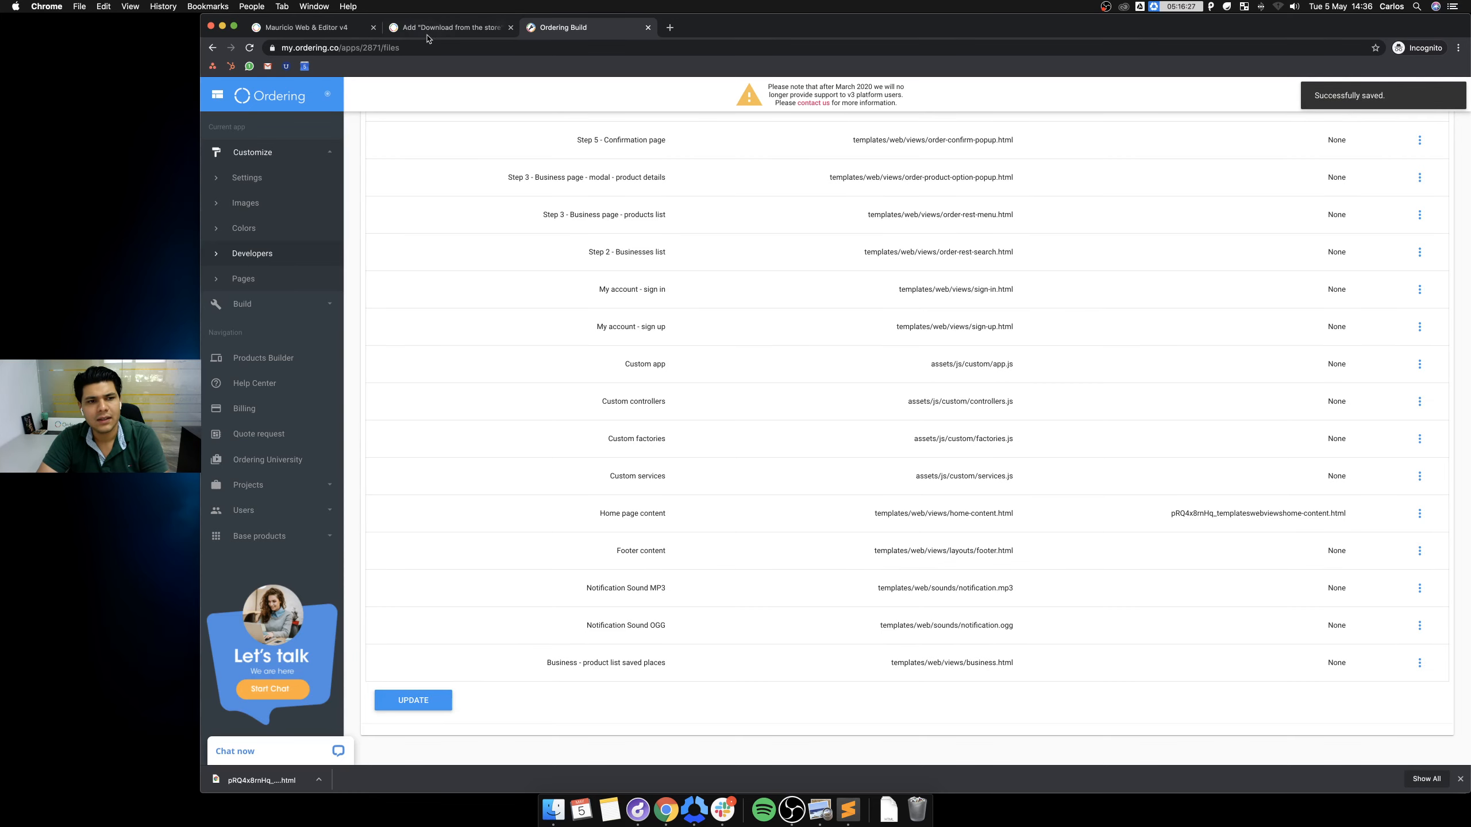
{"action": "left_click", "coordinate": [424, 29]}
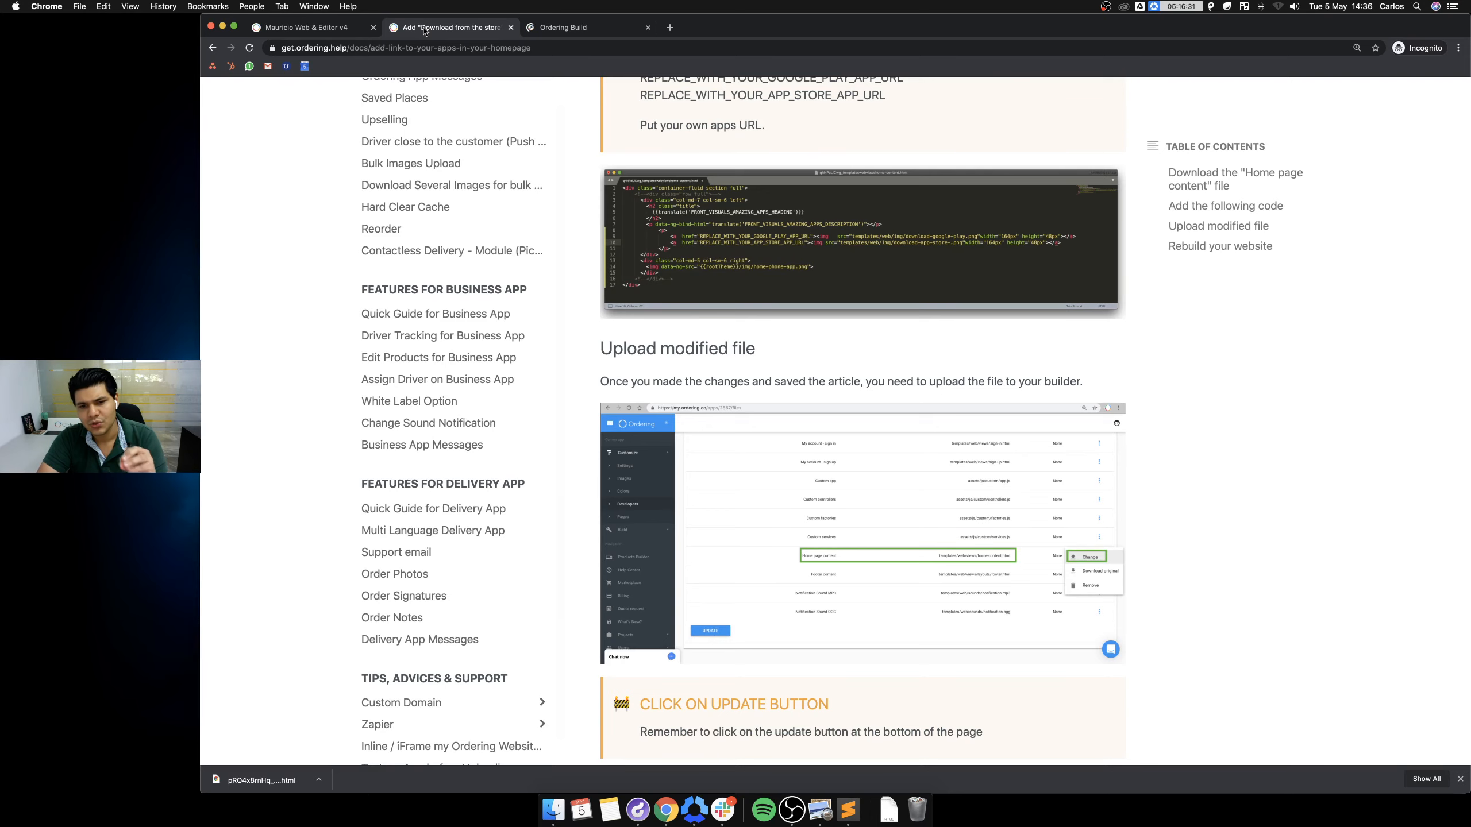
{"action": "scroll", "coordinate": [896, 454], "scroll_direction": "down", "scroll_amount": 5}
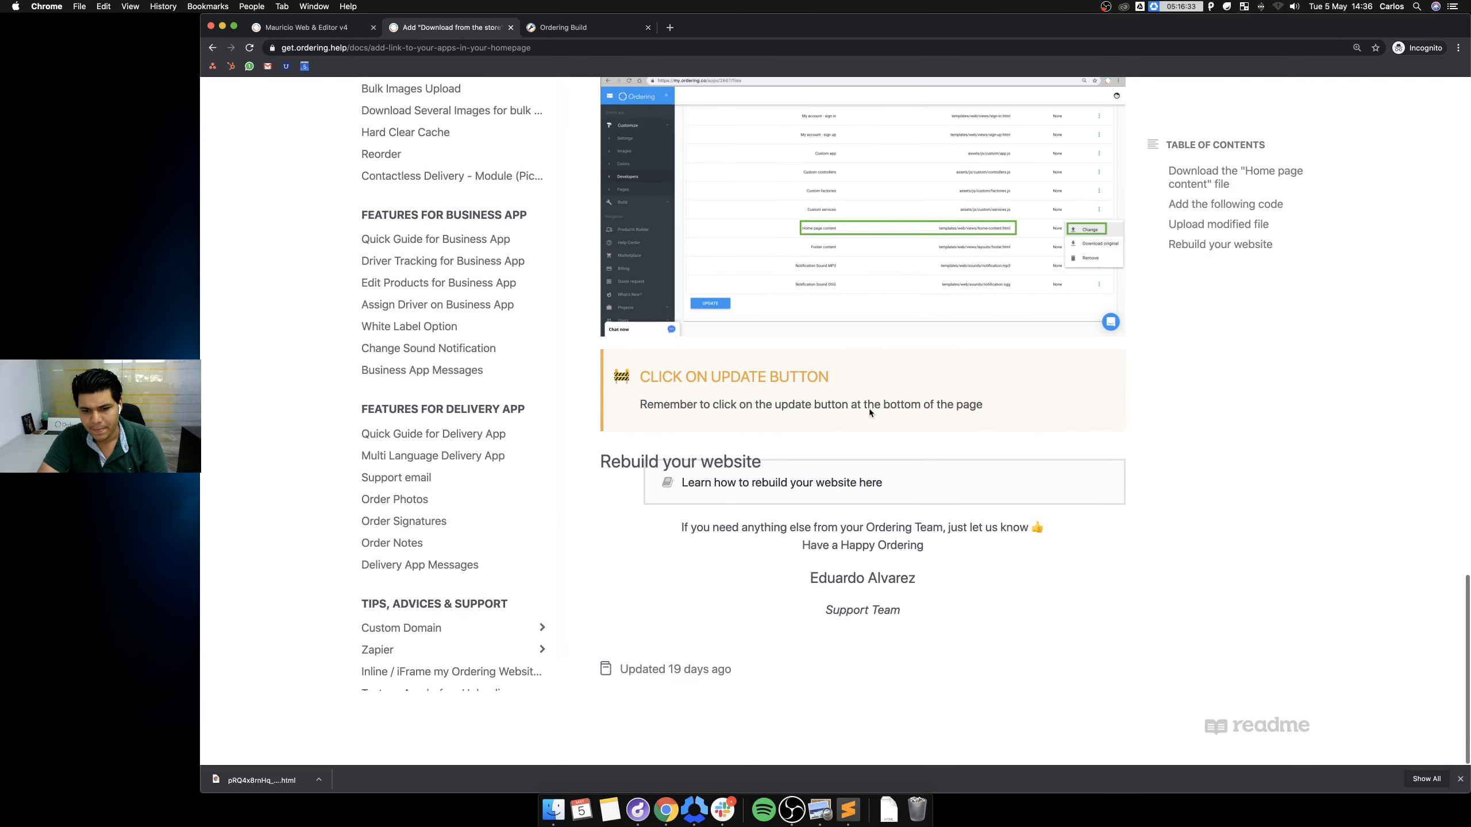
{"action": "scroll", "coordinate": [870, 413], "scroll_direction": "up", "scroll_amount": 4}
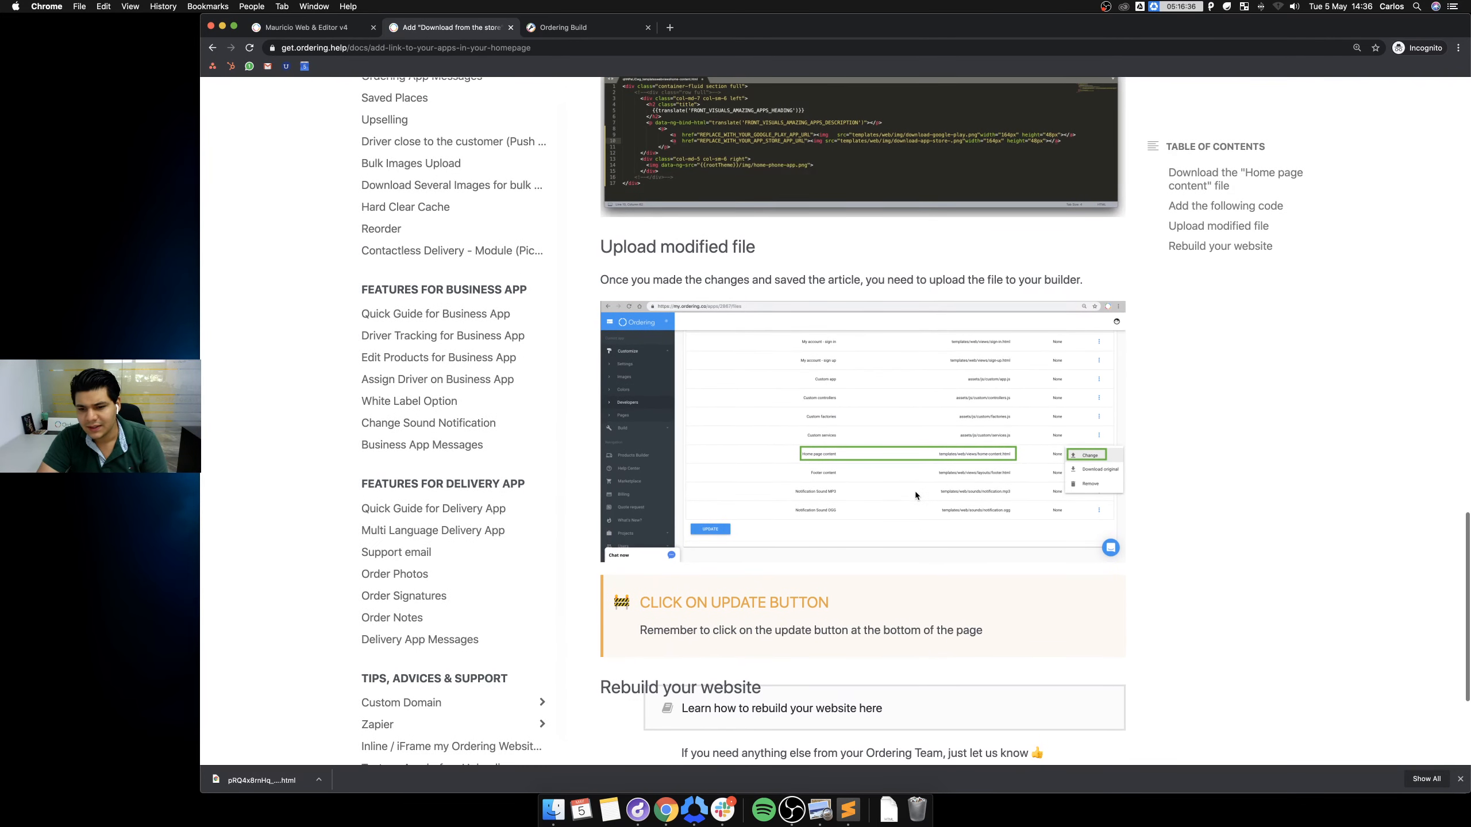
Open the builder's Images settings and scroll to the 164 x 48px Download App Store / Play Store slots.
{"action": "left_click", "coordinate": [601, 29]}
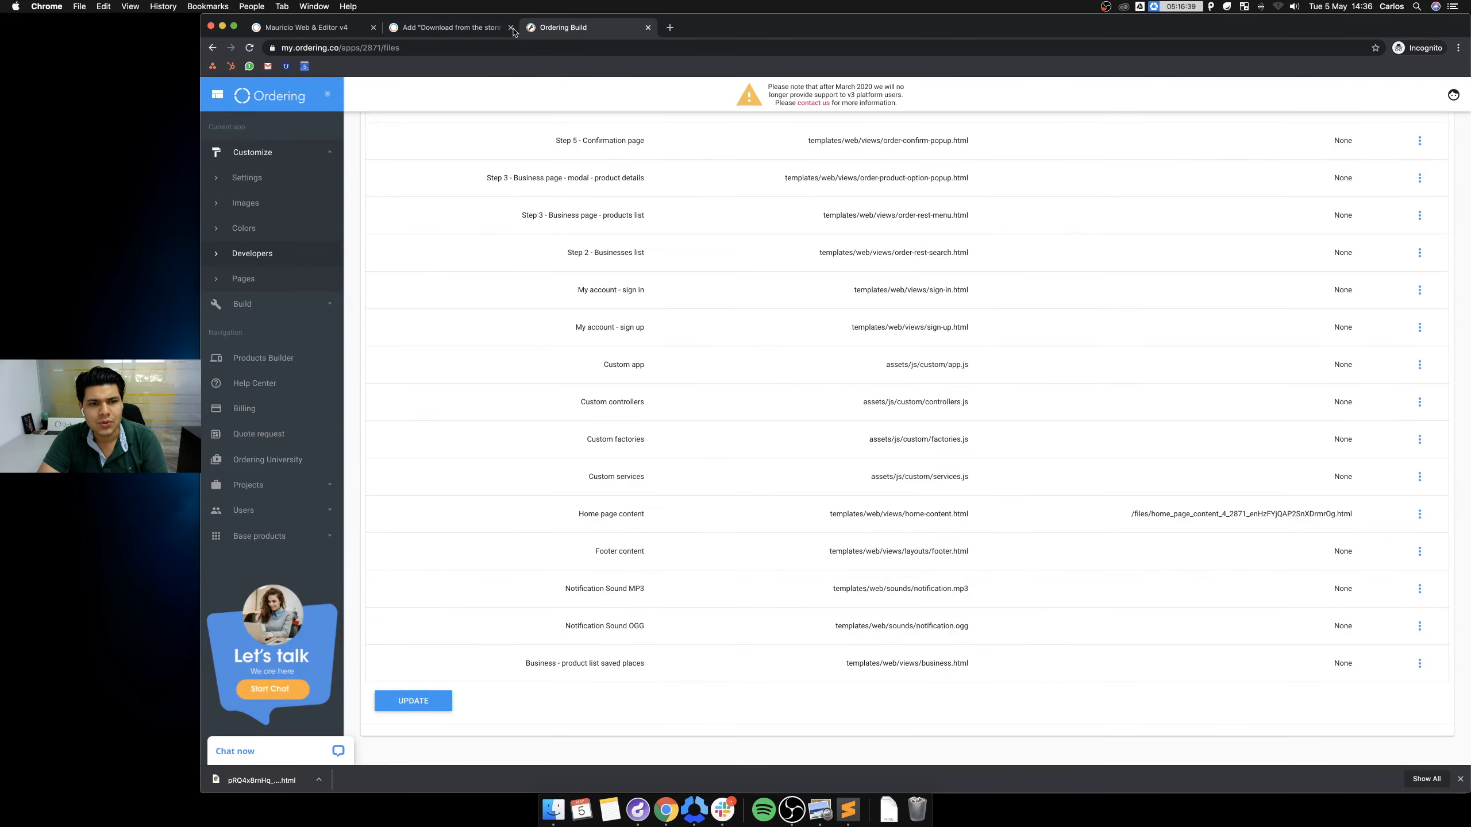
{"action": "left_click", "coordinate": [262, 205]}
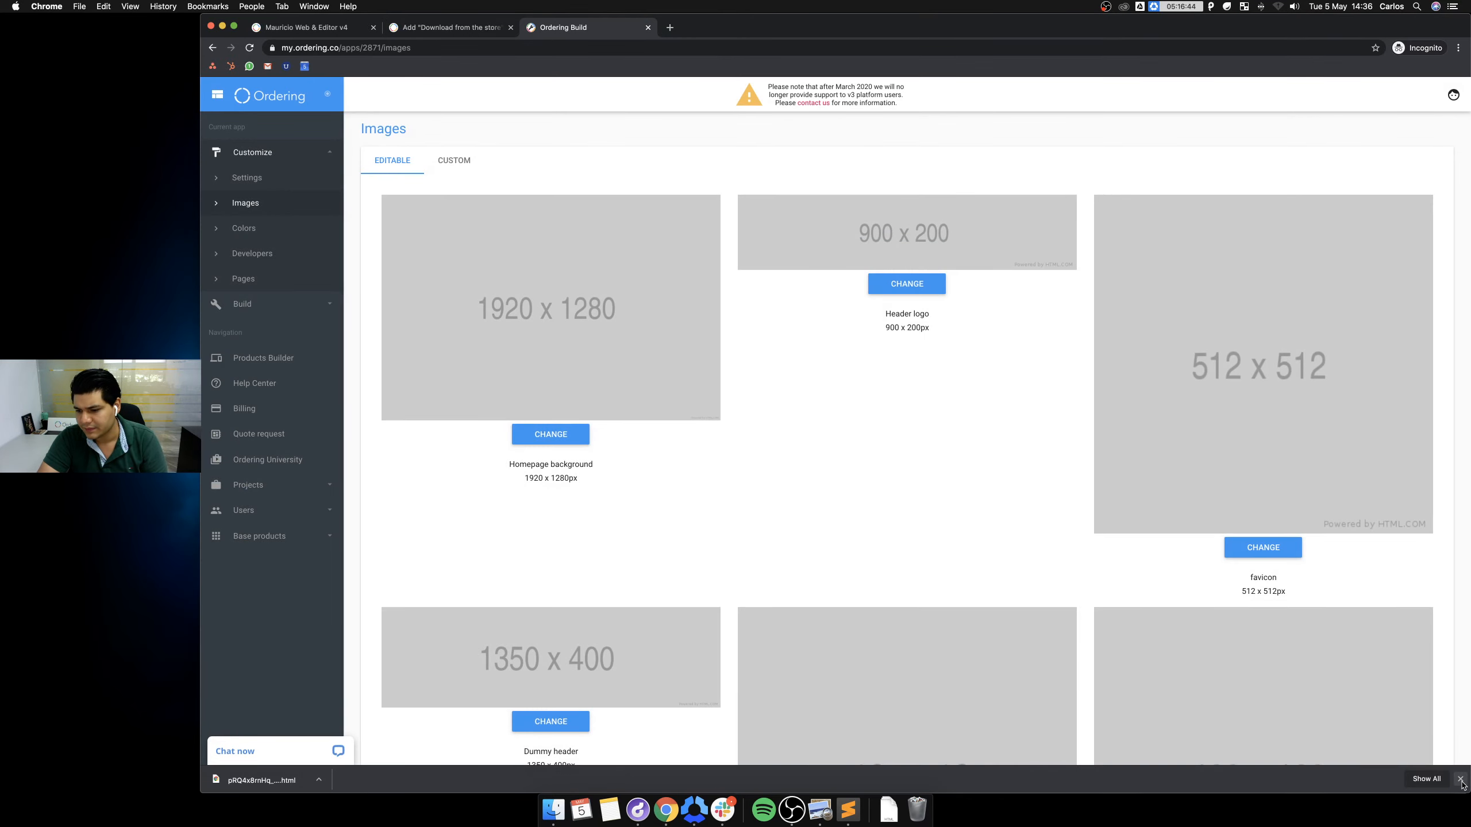
{"action": "left_click", "coordinate": [1461, 780]}
{"action": "scroll", "coordinate": [872, 405], "scroll_direction": "down", "scroll_amount": 15}
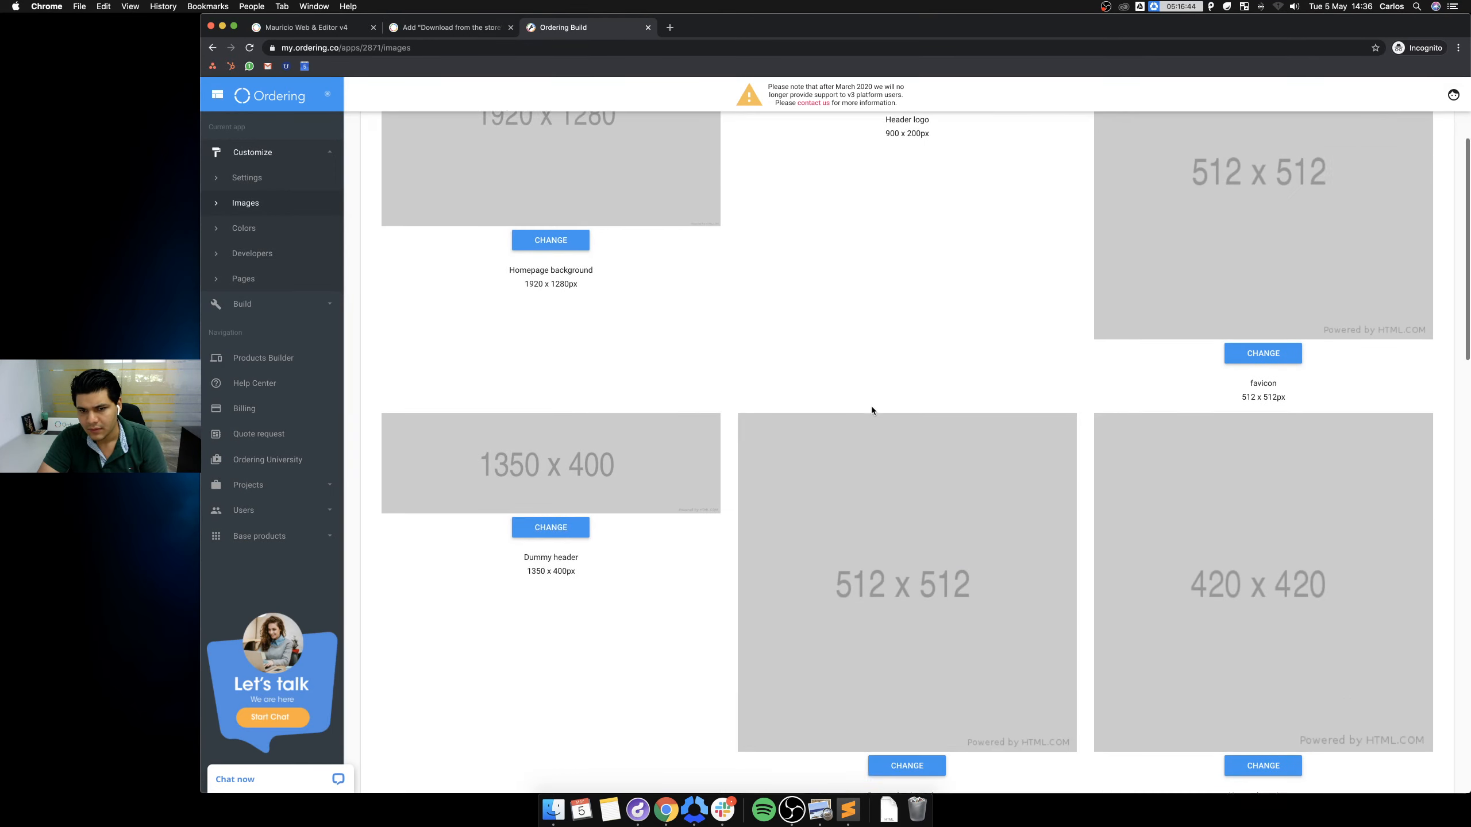
{"action": "scroll", "coordinate": [866, 423], "scroll_direction": "down", "scroll_amount": 5}
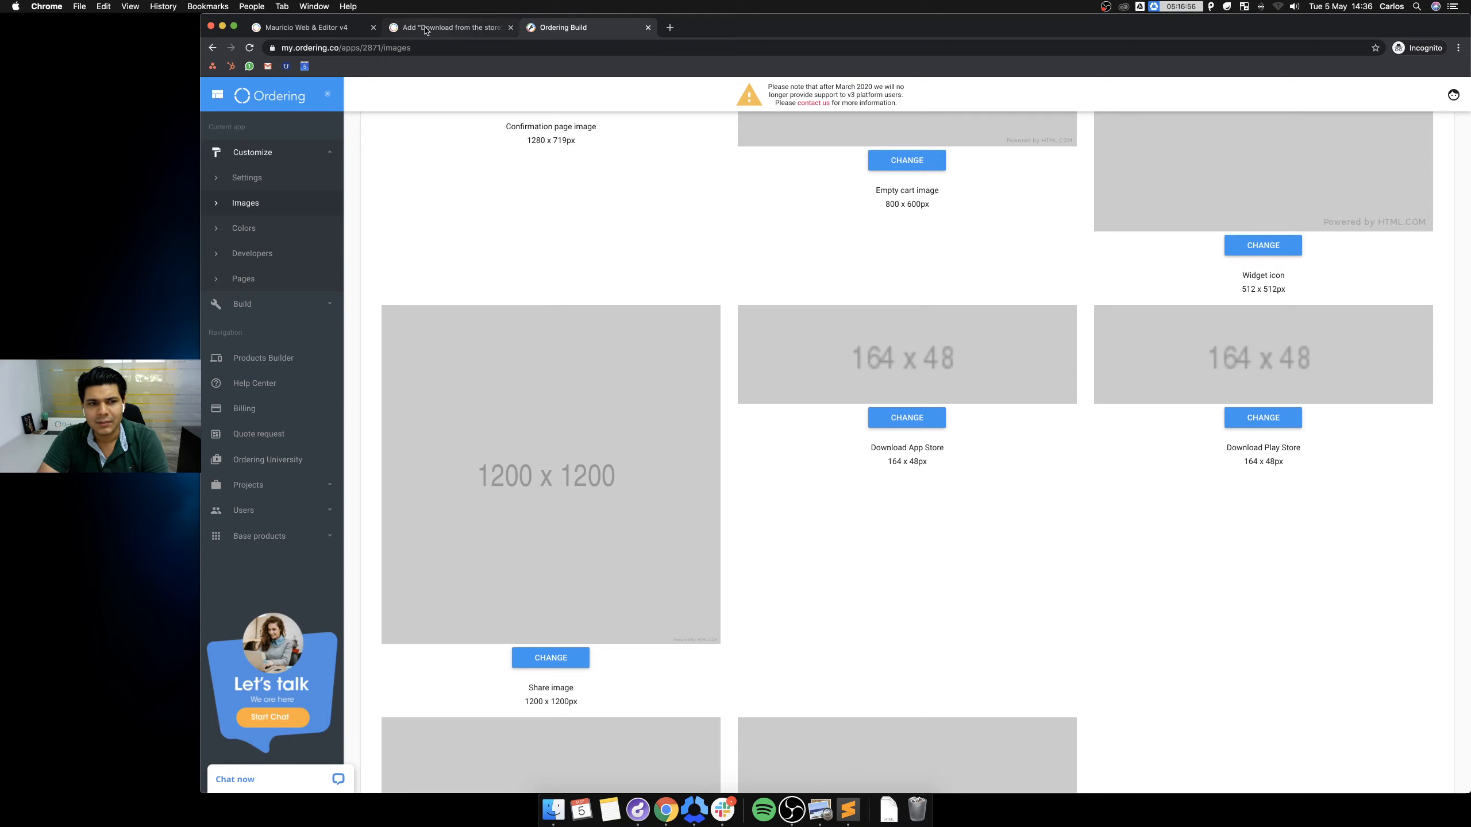
Compare the help article with the Images page, flipping through the builder, storefront and article tabs.
{"action": "left_click", "coordinate": [461, 29]}
{"action": "left_click", "coordinate": [567, 28]}
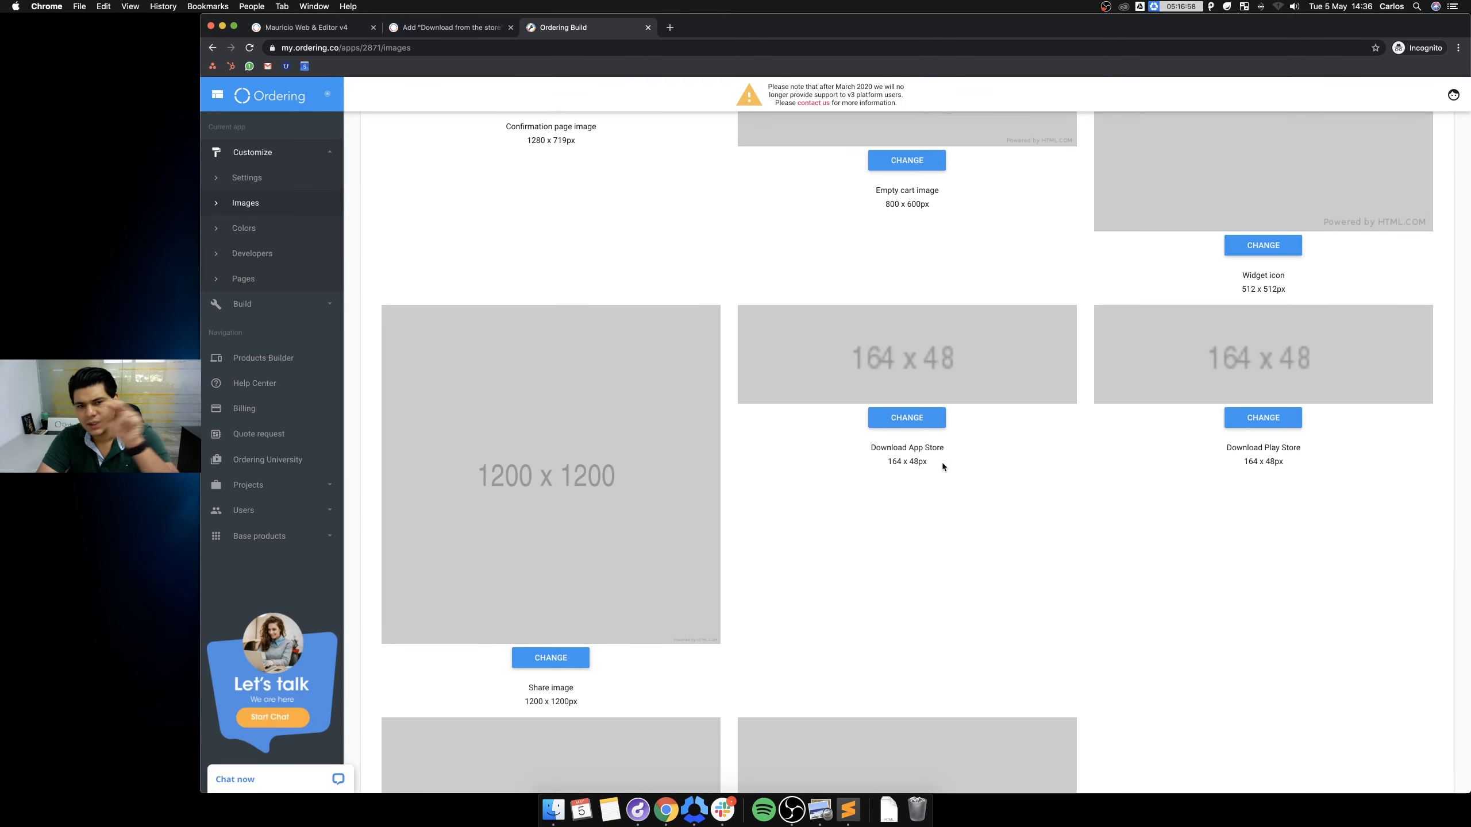
{"action": "left_click", "coordinate": [429, 27]}
{"action": "scroll", "coordinate": [1014, 509], "scroll_direction": "down", "scroll_amount": 3}
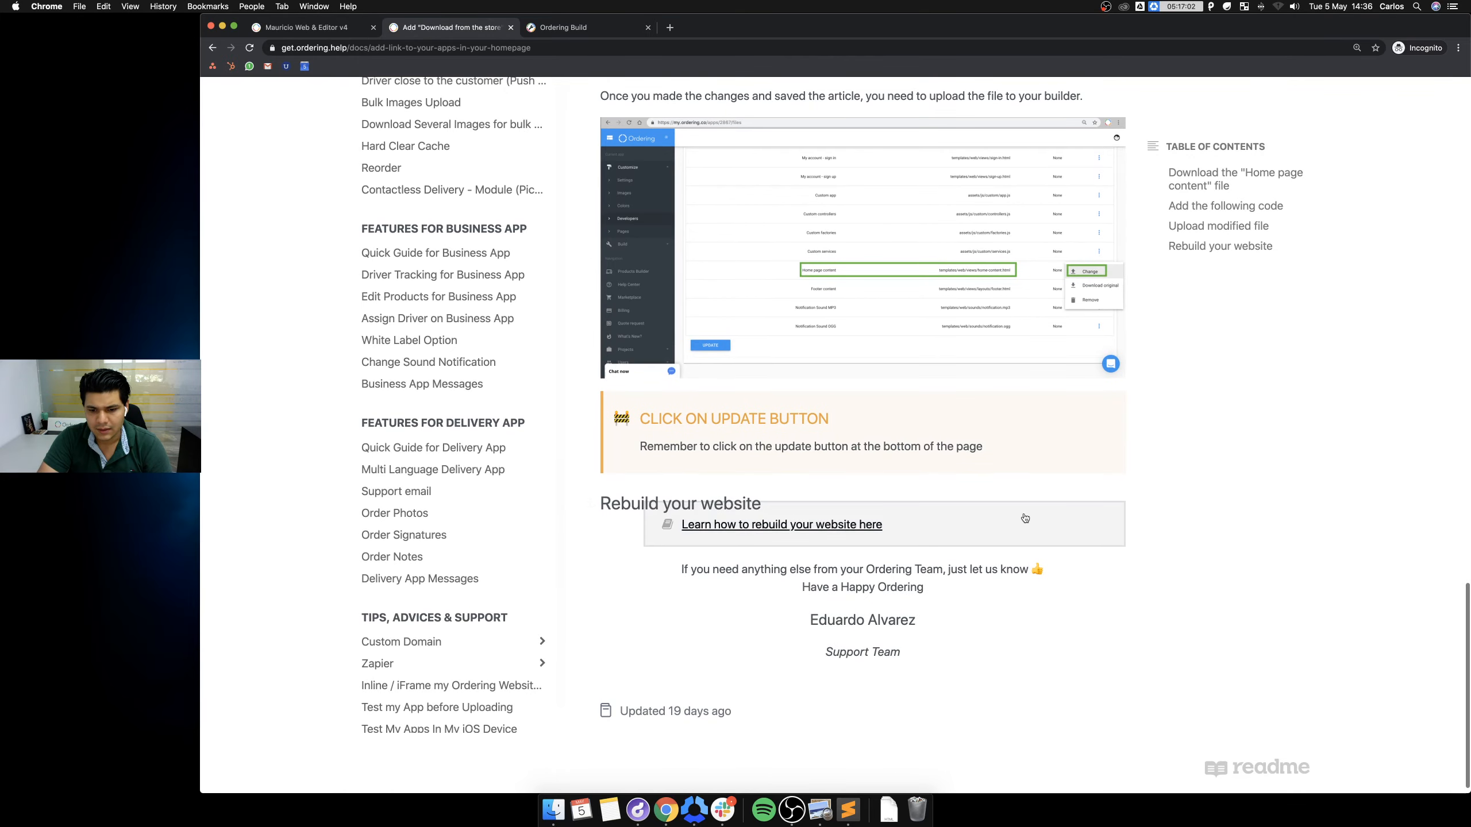
{"action": "left_click", "coordinate": [571, 29]}
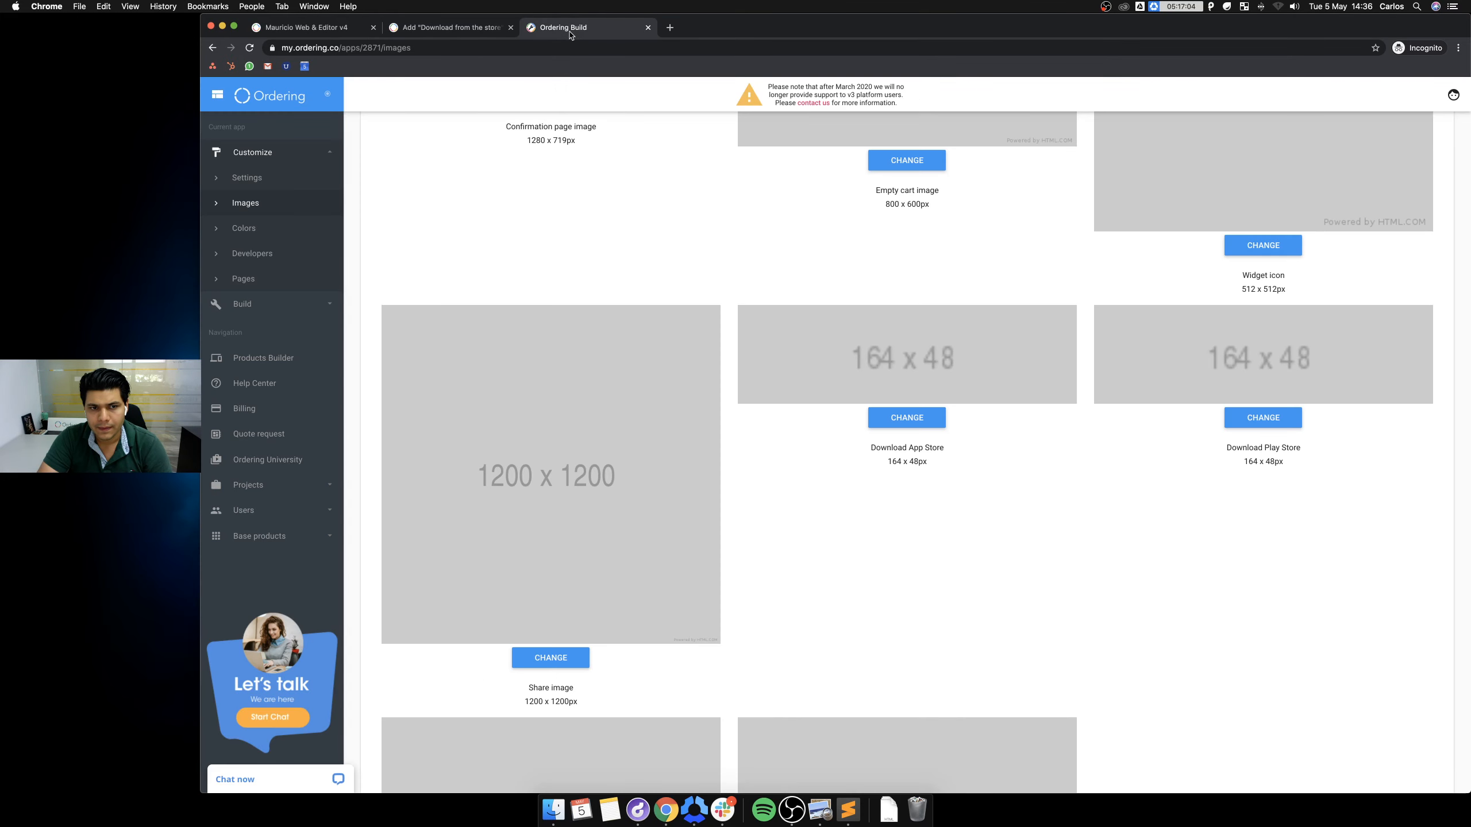
{"action": "left_click", "coordinate": [325, 34]}
{"action": "left_click", "coordinate": [446, 27]}
{"action": "scroll", "coordinate": [947, 358], "scroll_direction": "up", "scroll_amount": 6}
{"action": "scroll", "coordinate": [953, 372], "scroll_direction": "up", "scroll_amount": 1}
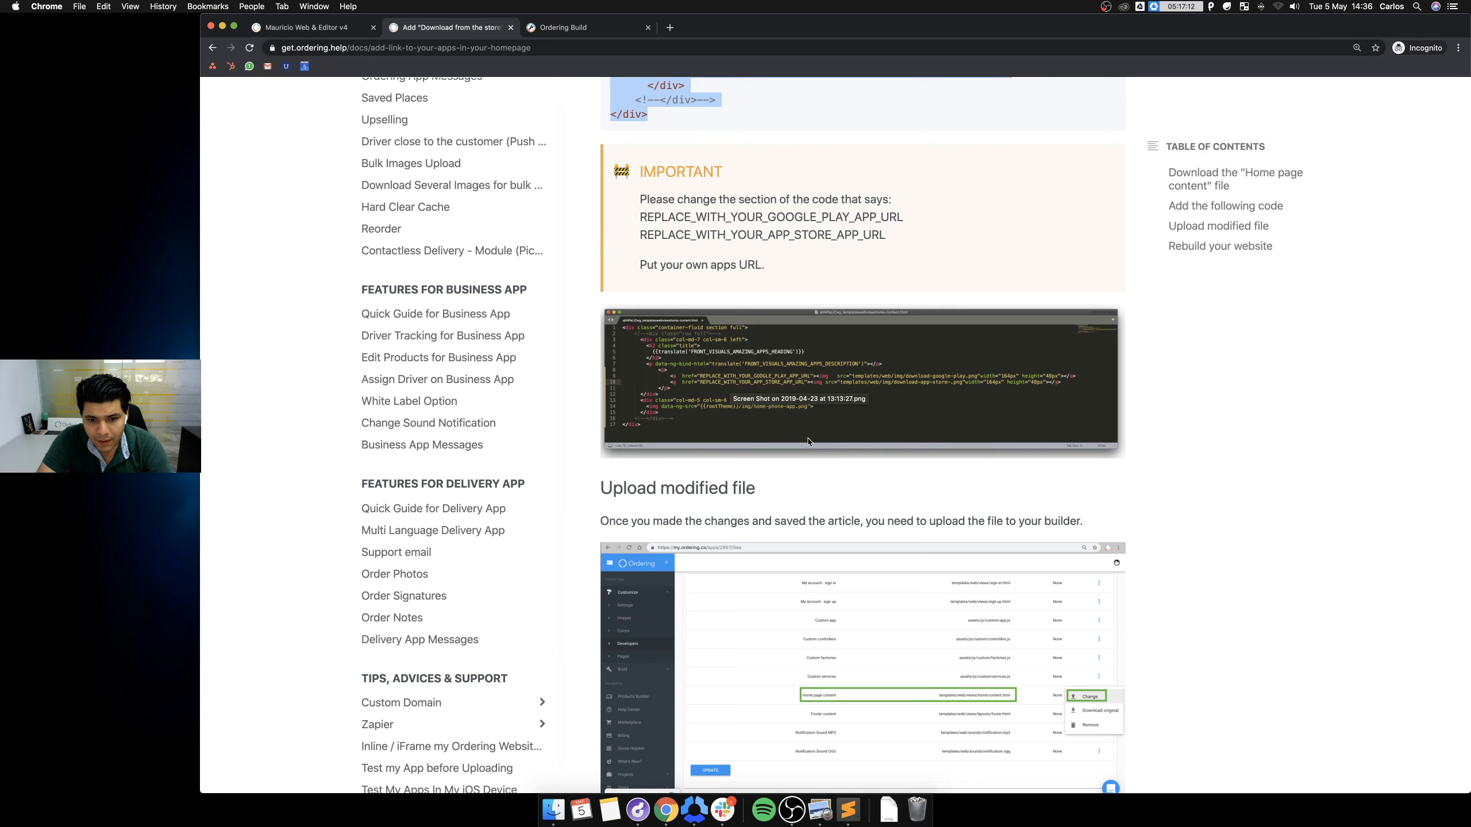
{"action": "scroll", "coordinate": [808, 441], "scroll_direction": "down", "scroll_amount": 7}
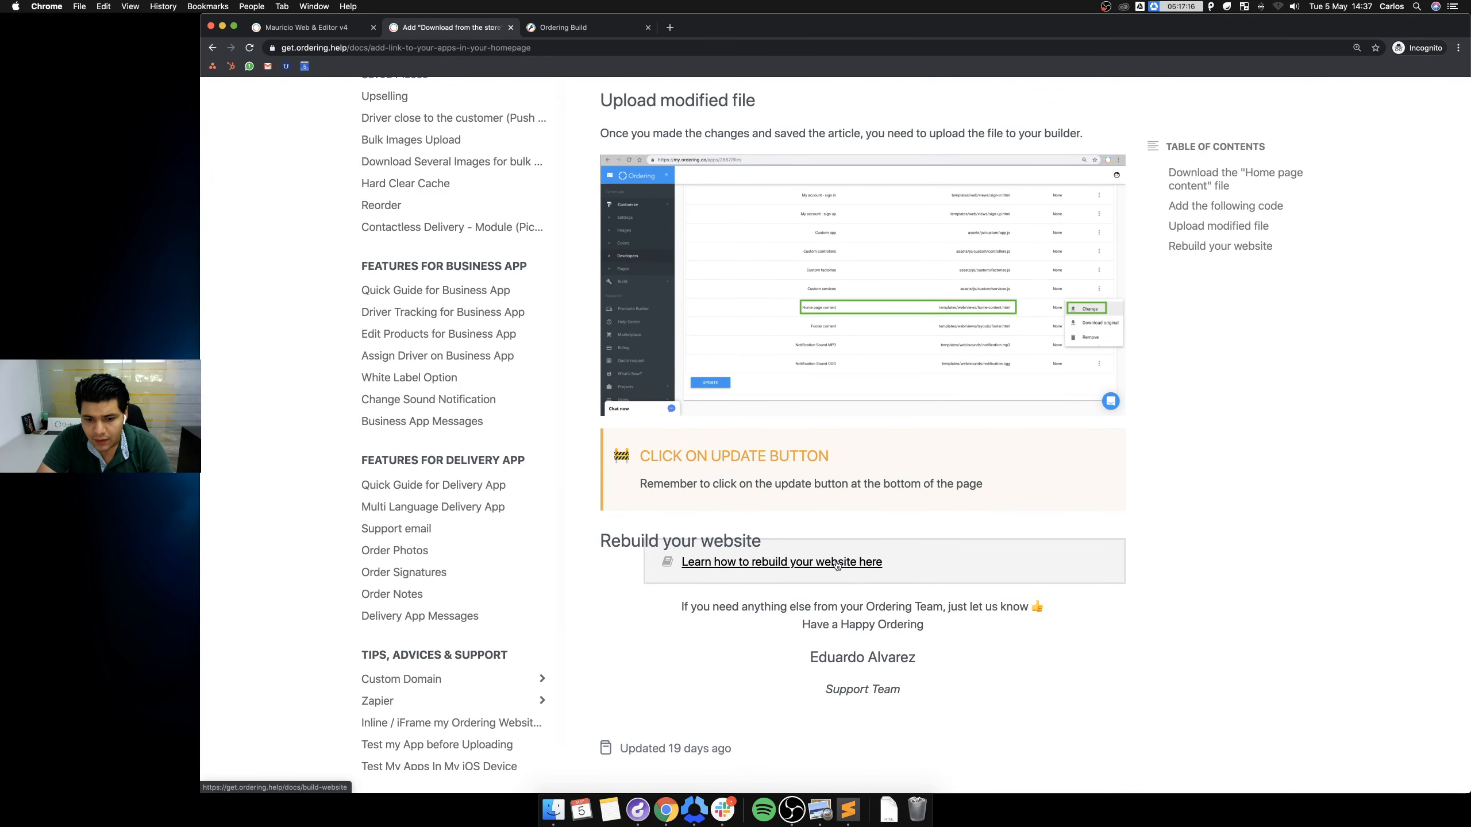
{"action": "left_click", "coordinate": [572, 29]}
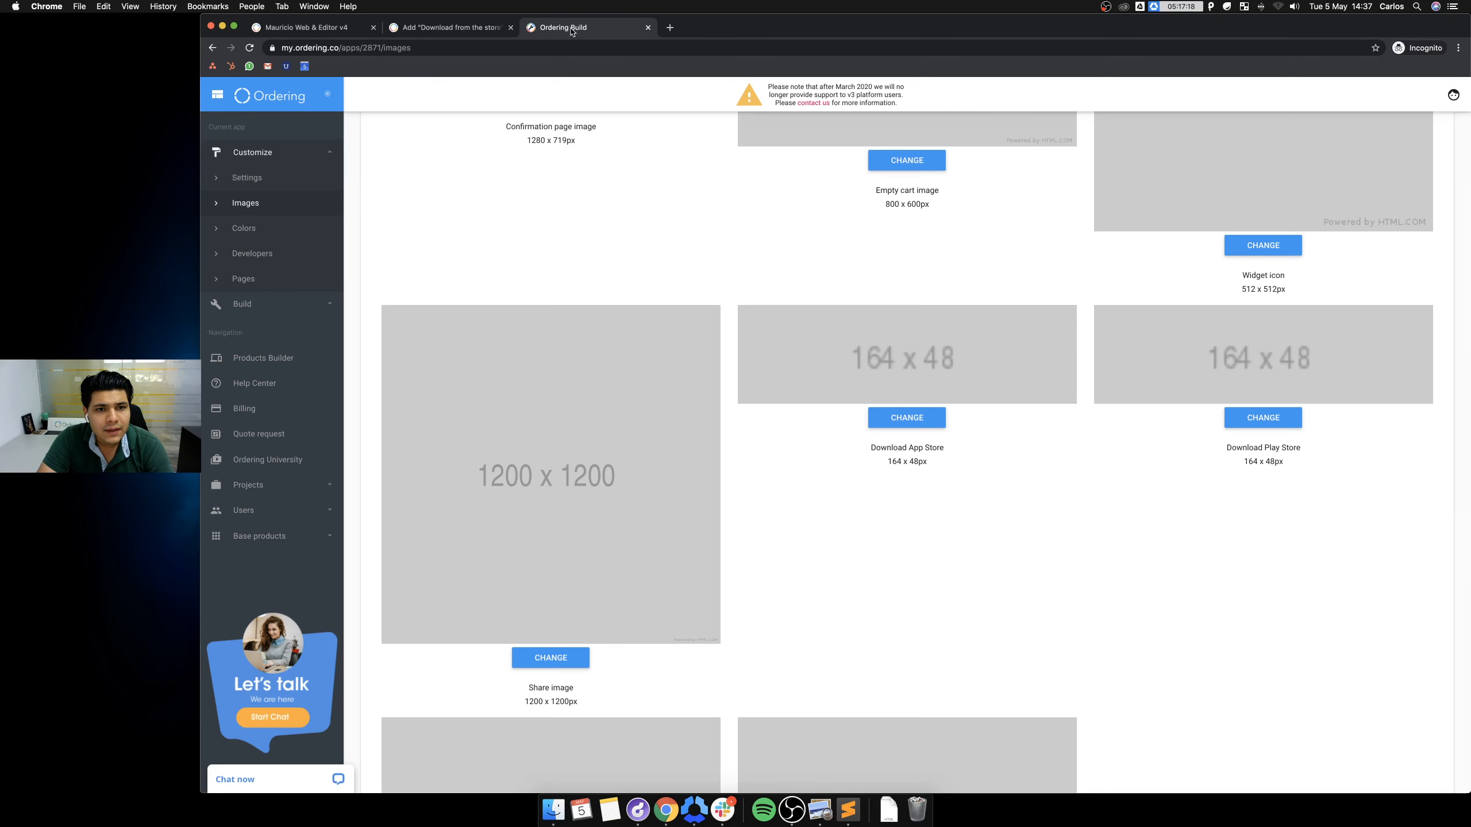
Trigger UPDATE WEBSITE STAGING from Build > Build website, then bring up the storefront tab.
{"action": "left_click", "coordinate": [263, 305]}
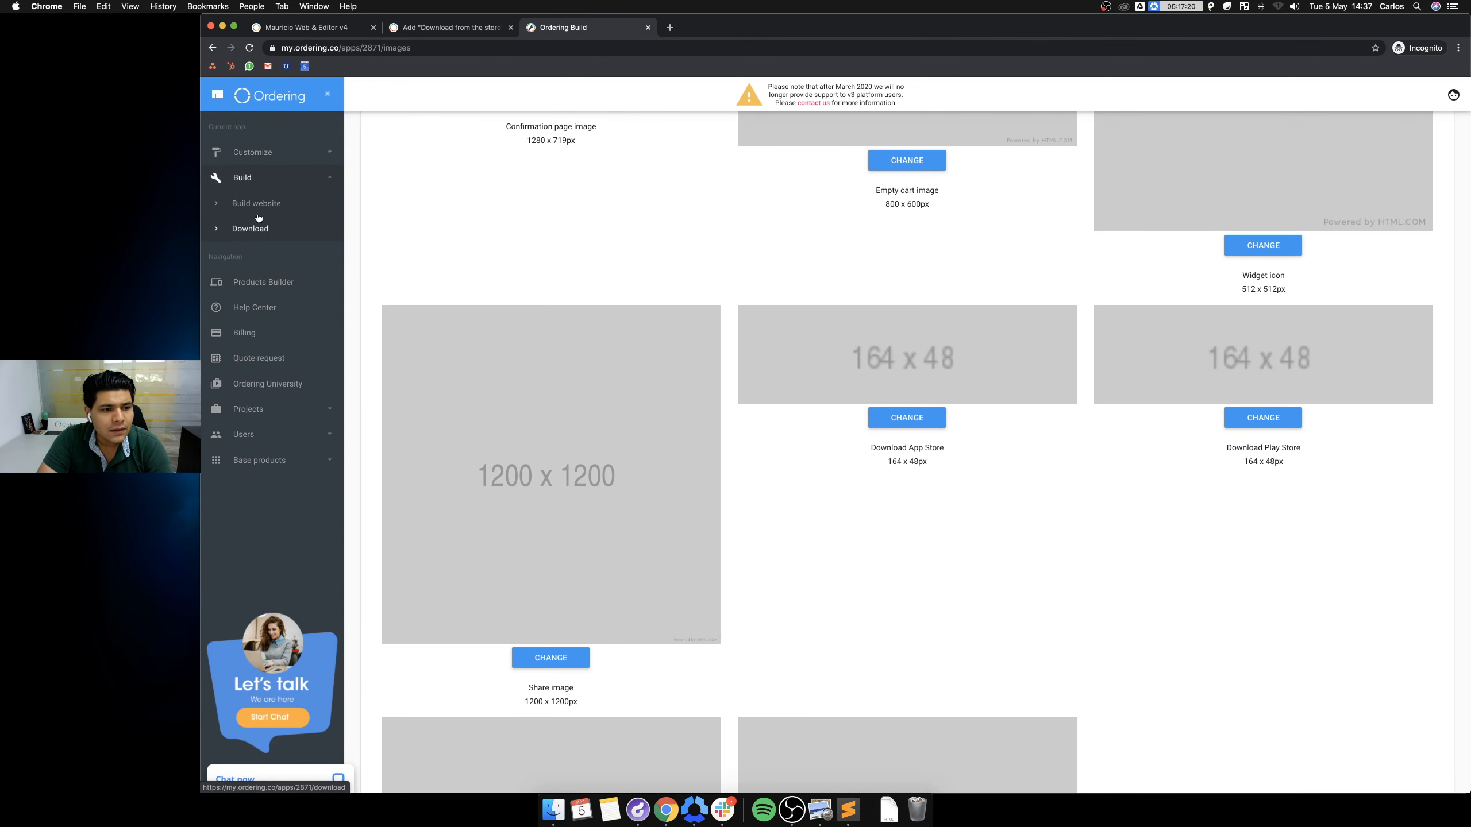
{"action": "left_click", "coordinate": [264, 204]}
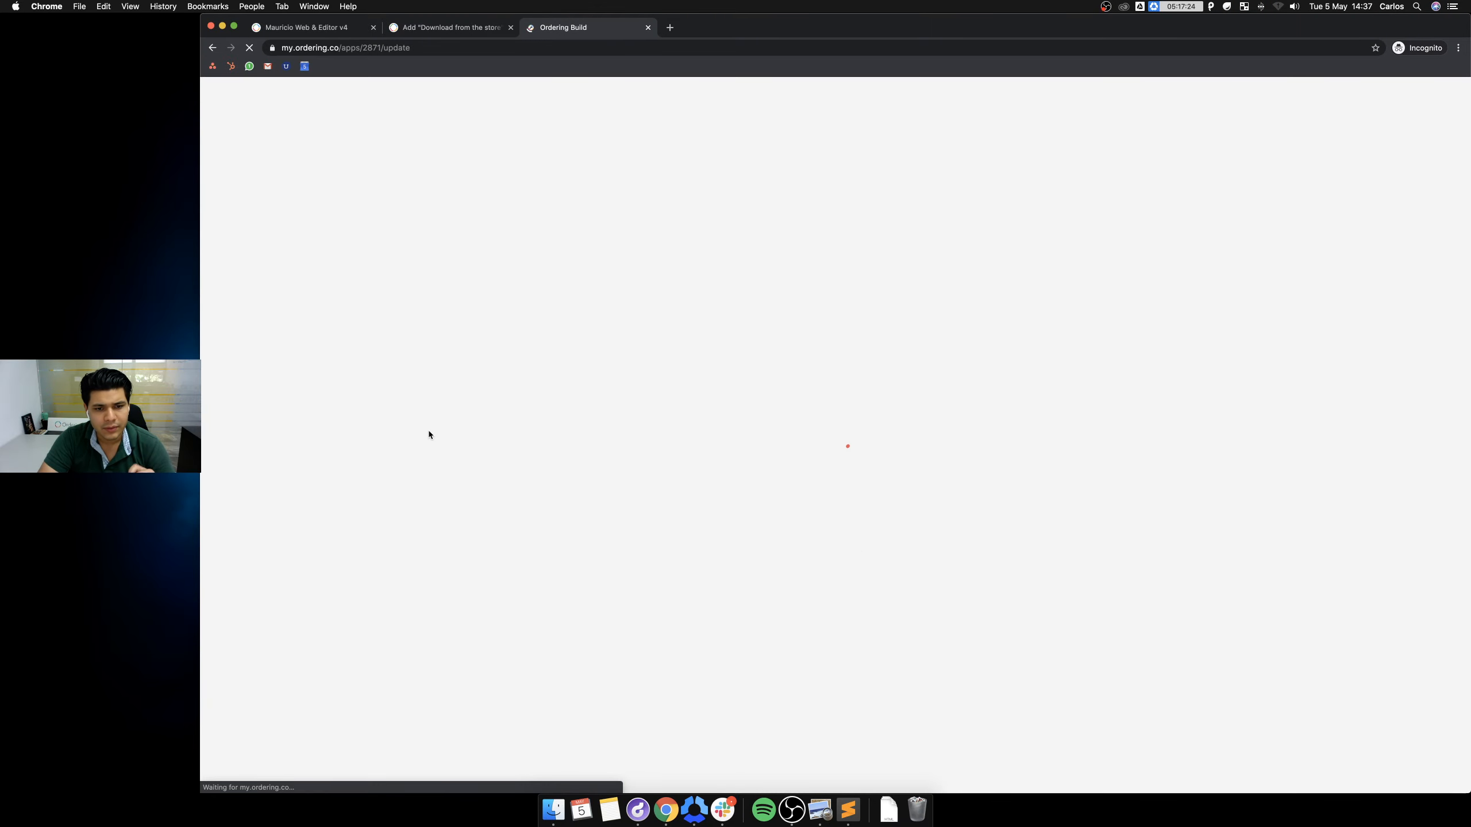
{"action": "scroll", "coordinate": [530, 595], "scroll_direction": "down", "scroll_amount": 3}
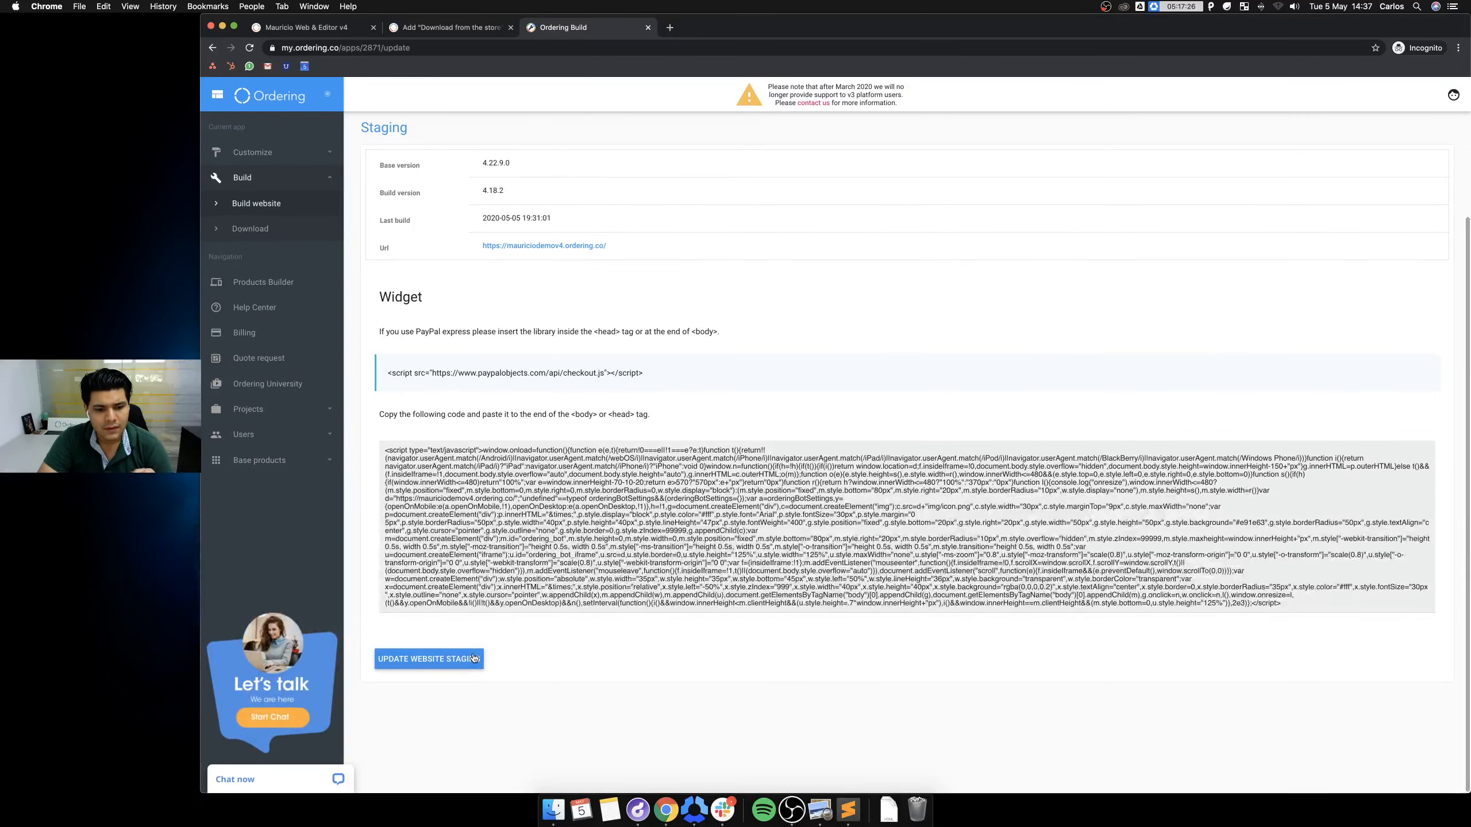
{"action": "left_click", "coordinate": [429, 659]}
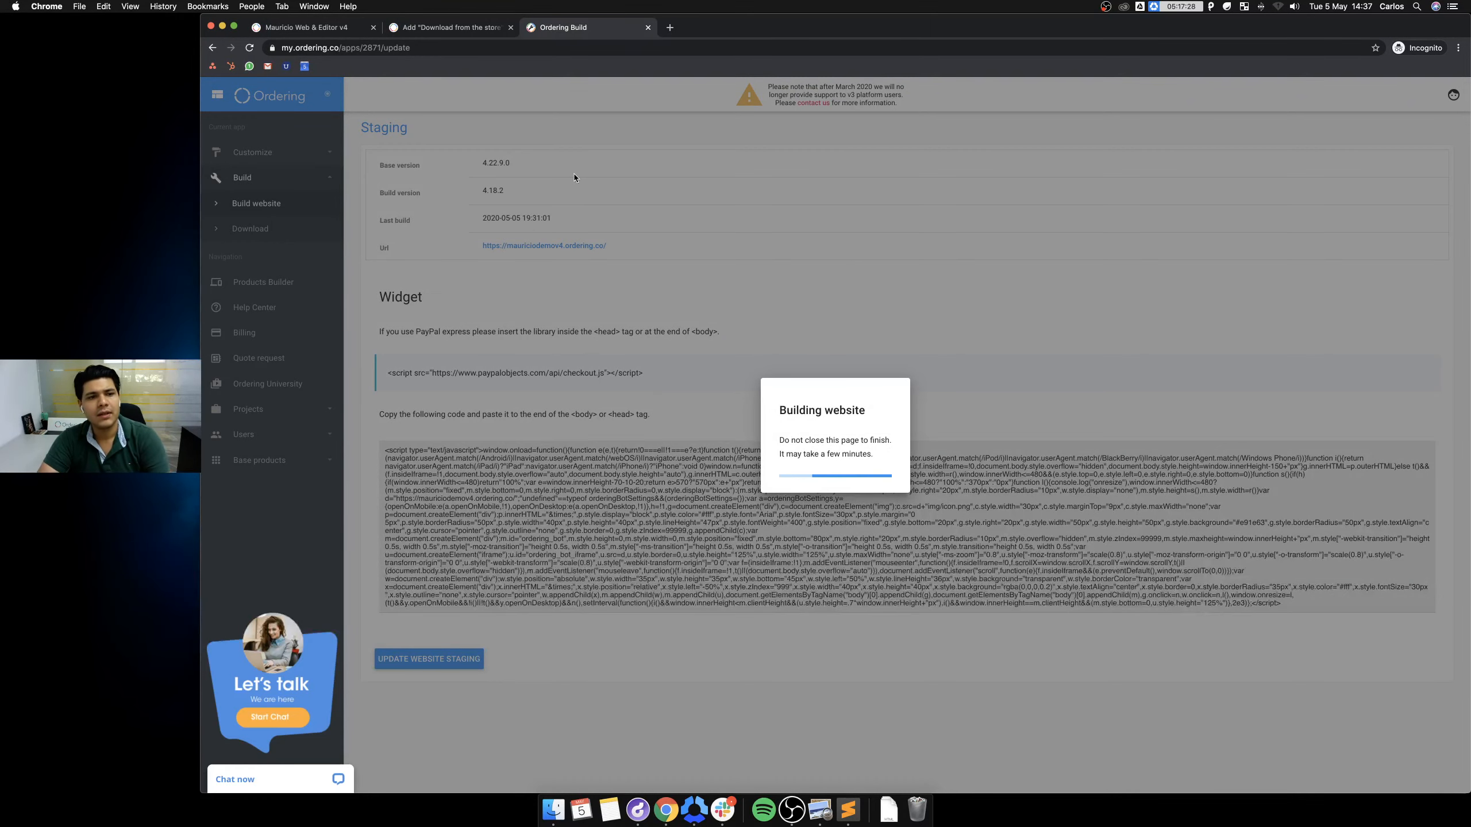
{"action": "key", "text": "ctrl+shift+Tab"}
{"action": "key", "text": "ctrl+shift+Tab"}
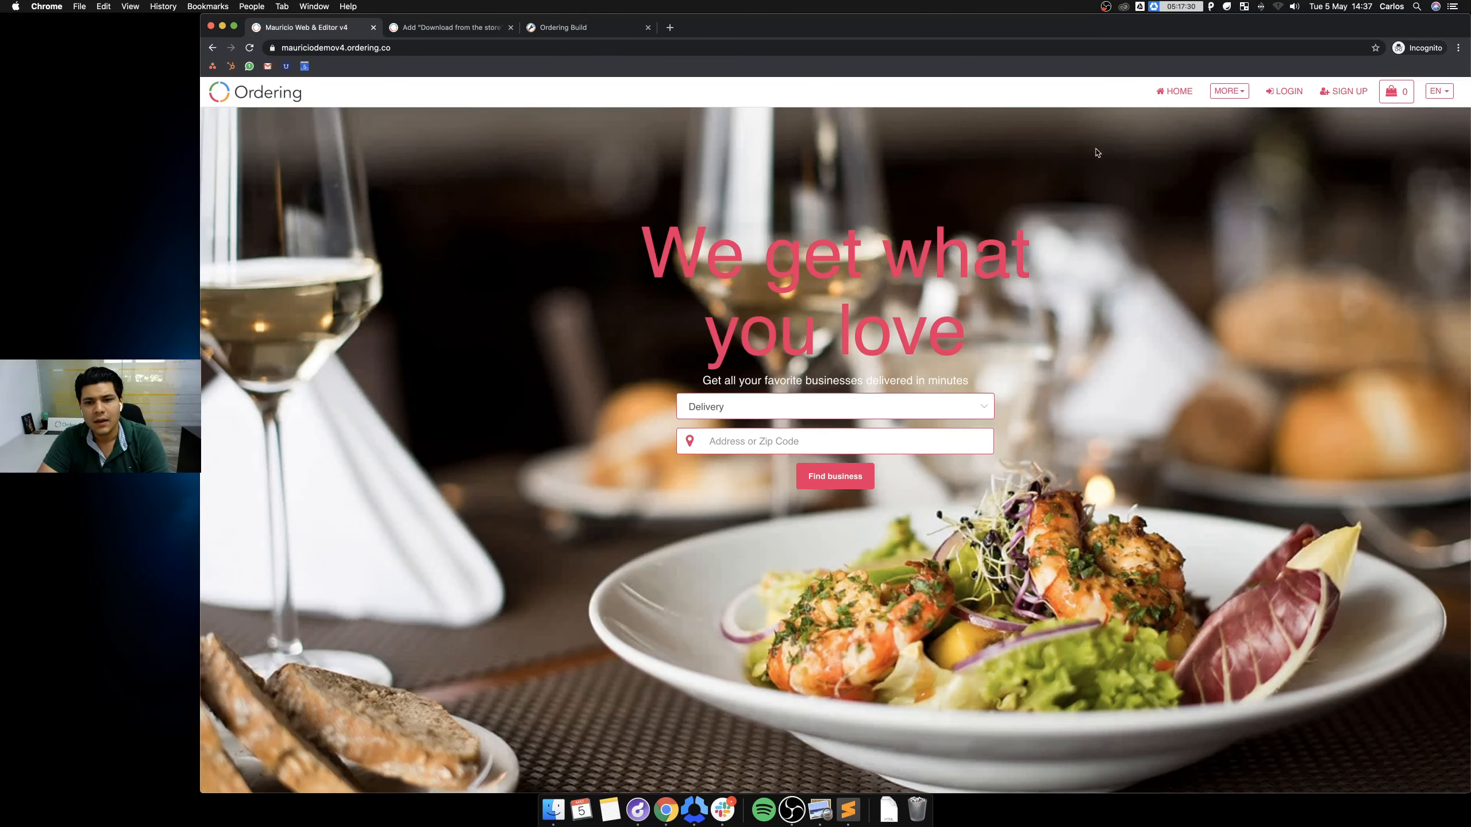
Log in to the storefront using the browser's saved admin e-mail and password.
{"action": "left_click", "coordinate": [1277, 93]}
{"action": "left_click", "coordinate": [736, 283]}
{"action": "type", "text": "mauricio"}
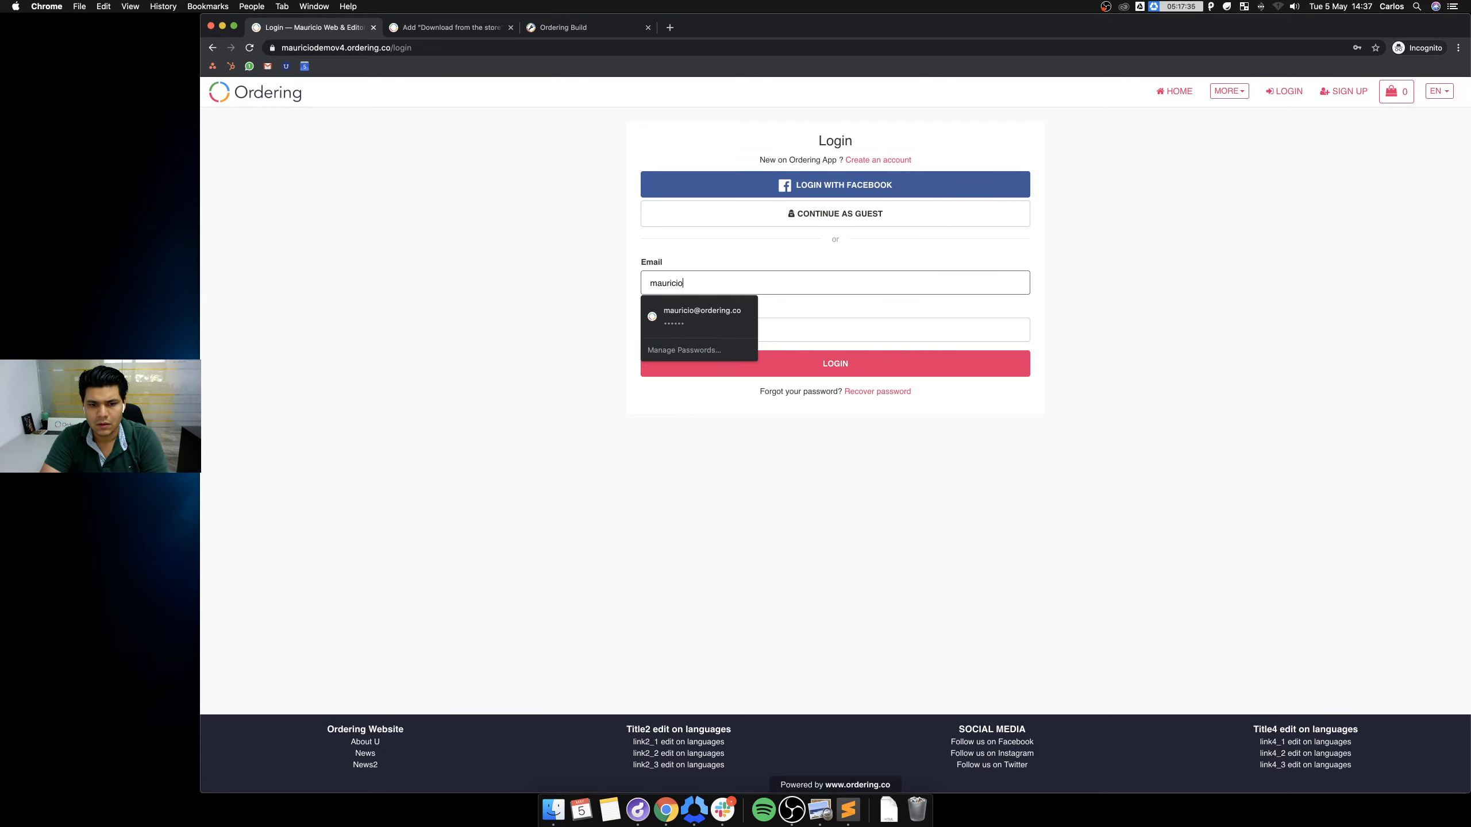
{"action": "key", "text": "Up"}
{"action": "key", "text": "Up"}
{"action": "key", "text": "Return"}
{"action": "key", "text": "Tab"}
{"action": "type", "text": "•"}
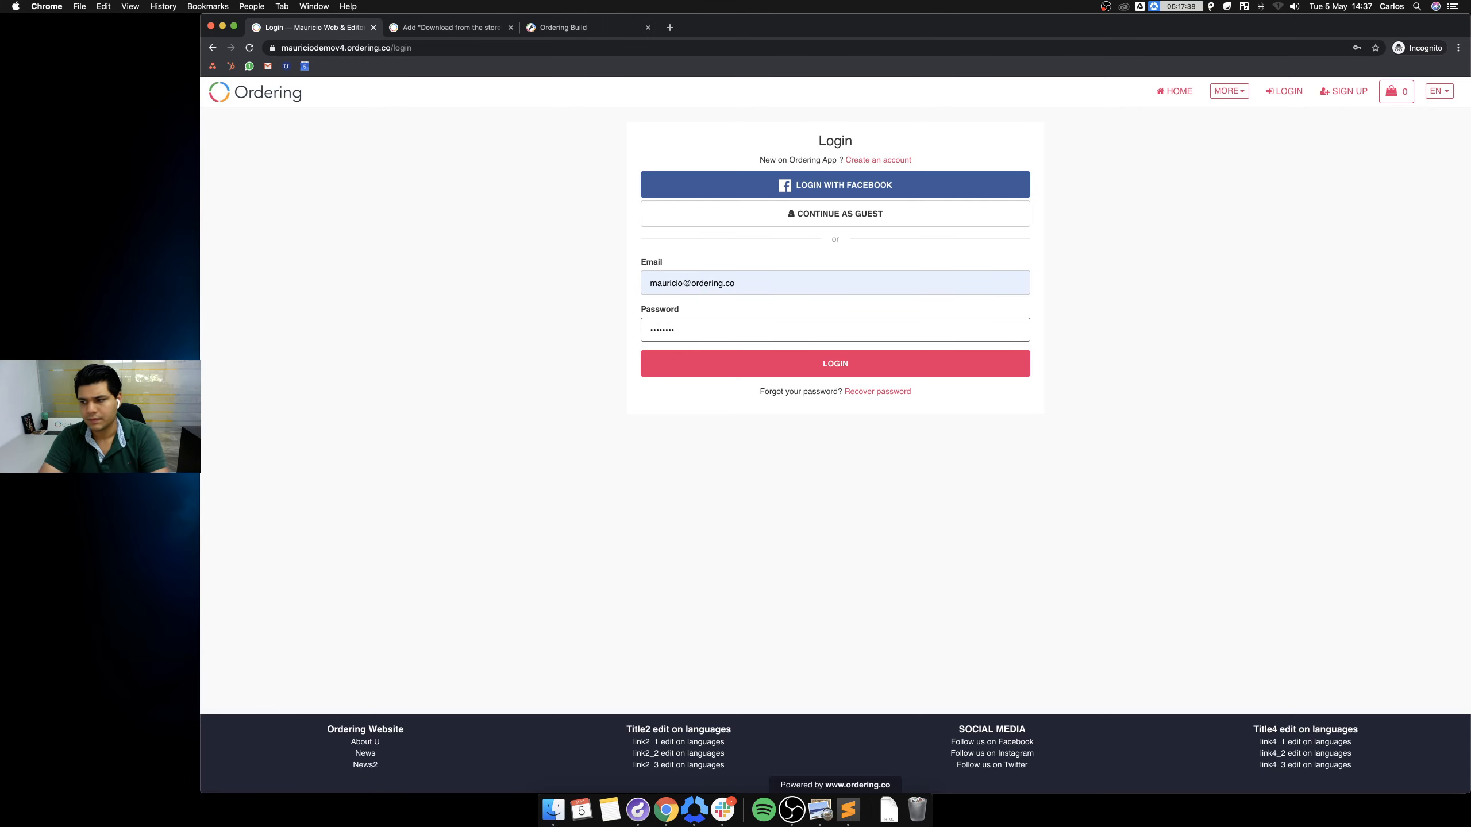
{"action": "key", "text": "Return"}
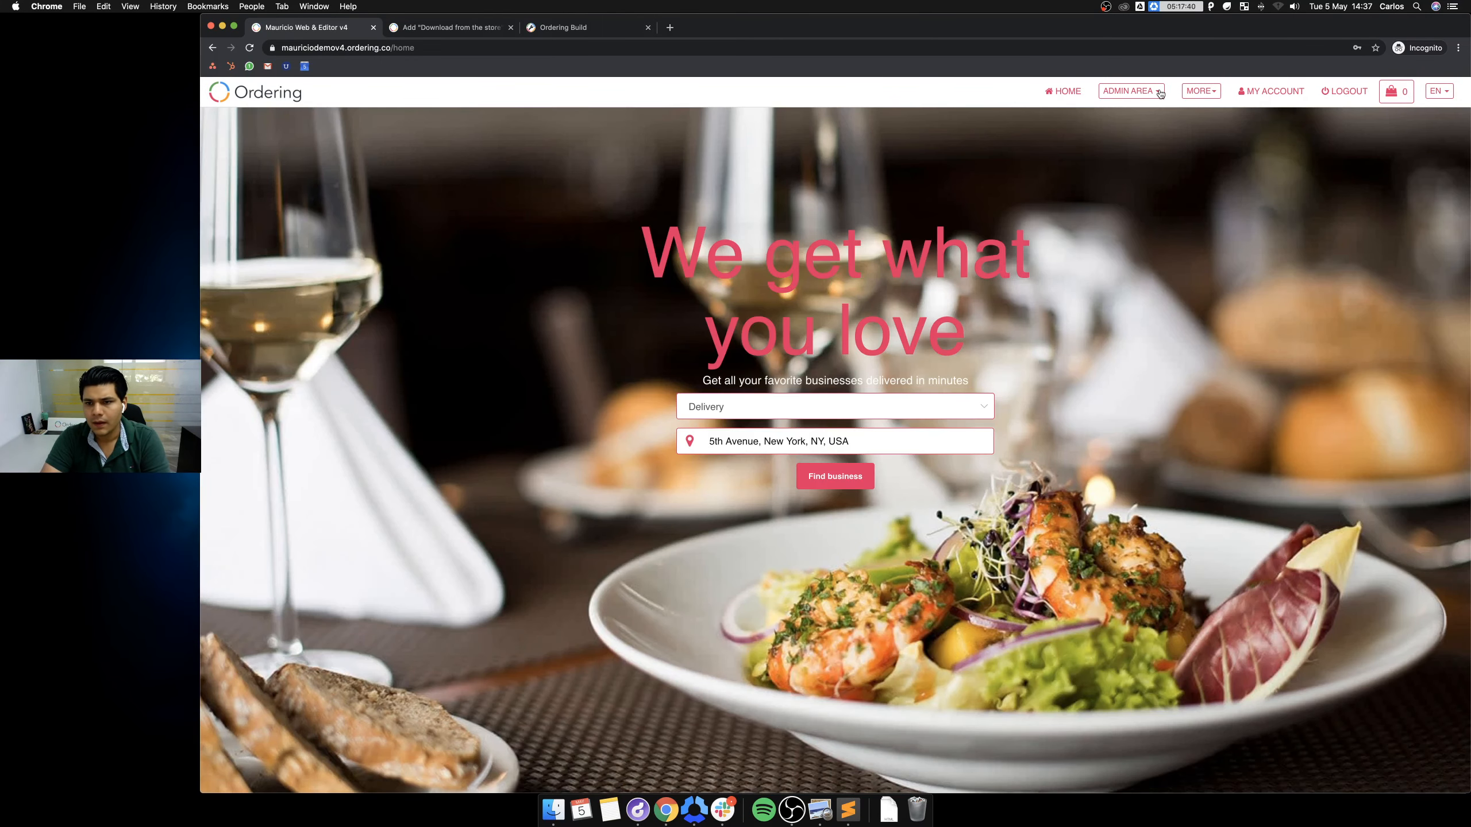
Open Language Manager via ADMIN AREA > Settings and filter keys for 'download', 'store' and 'play'.
{"action": "left_click", "coordinate": [1160, 94]}
{"action": "left_click", "coordinate": [1108, 244]}
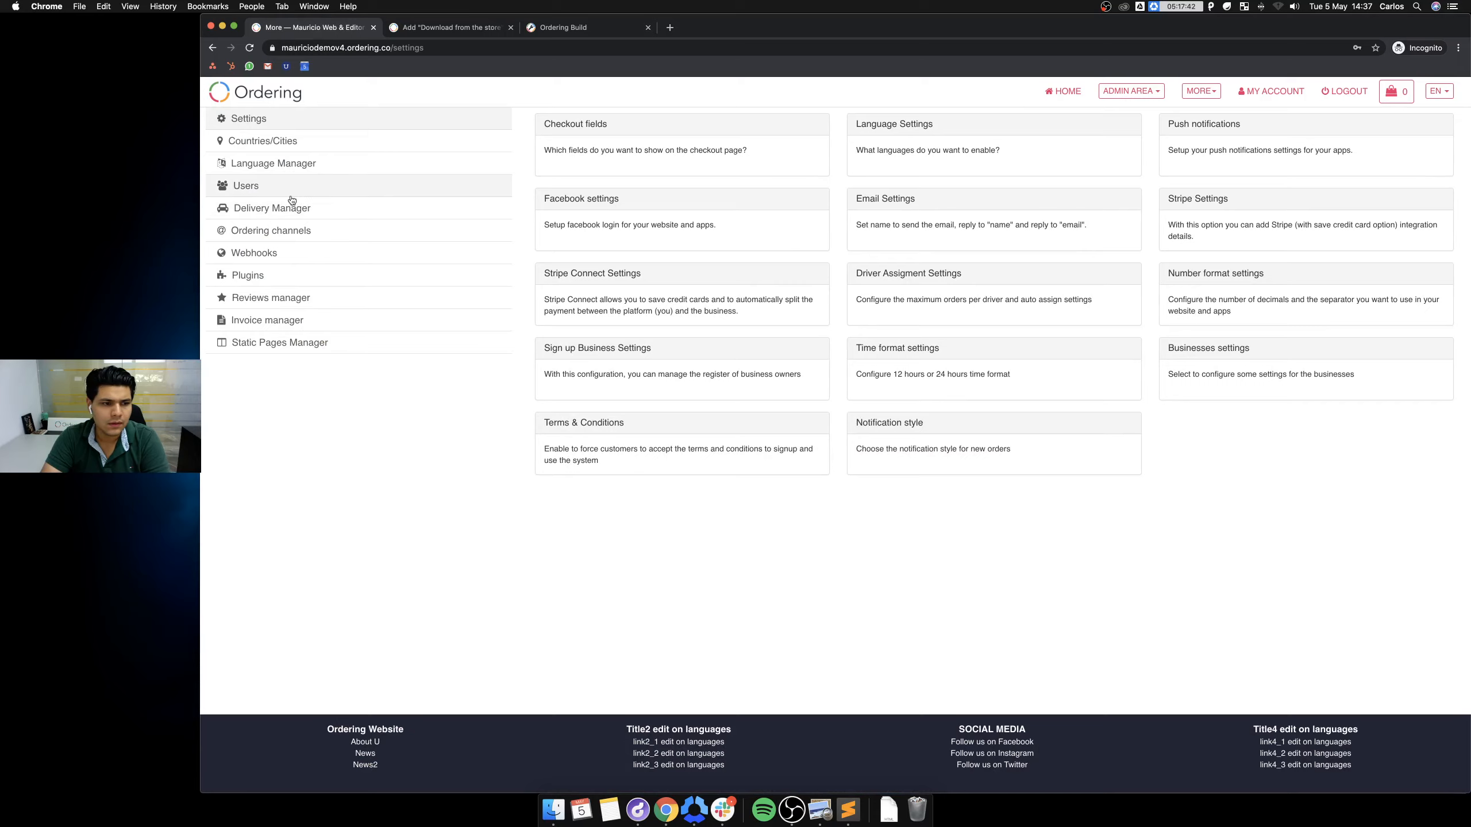
{"action": "left_click", "coordinate": [292, 166]}
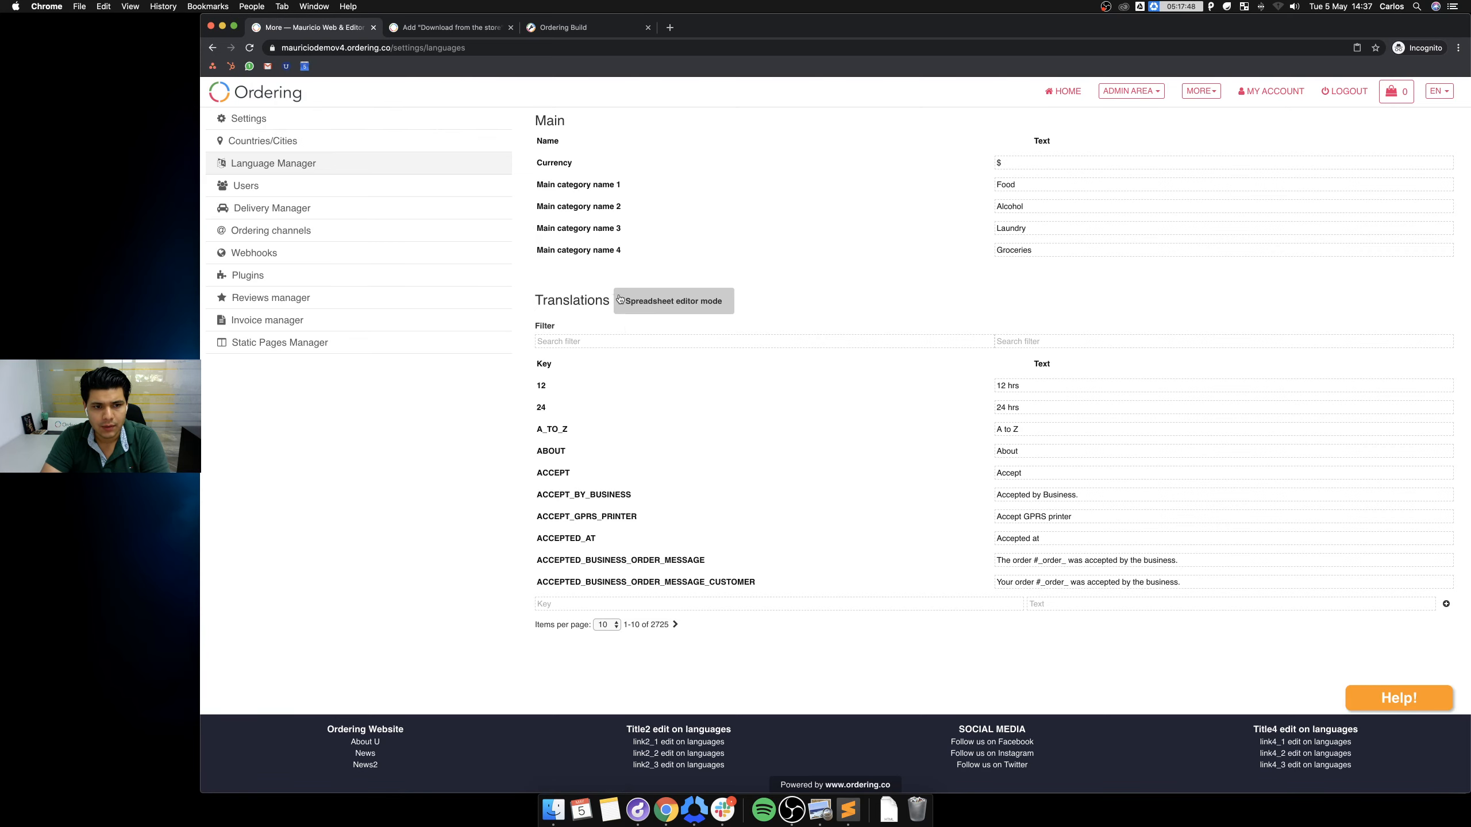
{"action": "left_click", "coordinate": [578, 342]}
{"action": "type", "text": "download"}
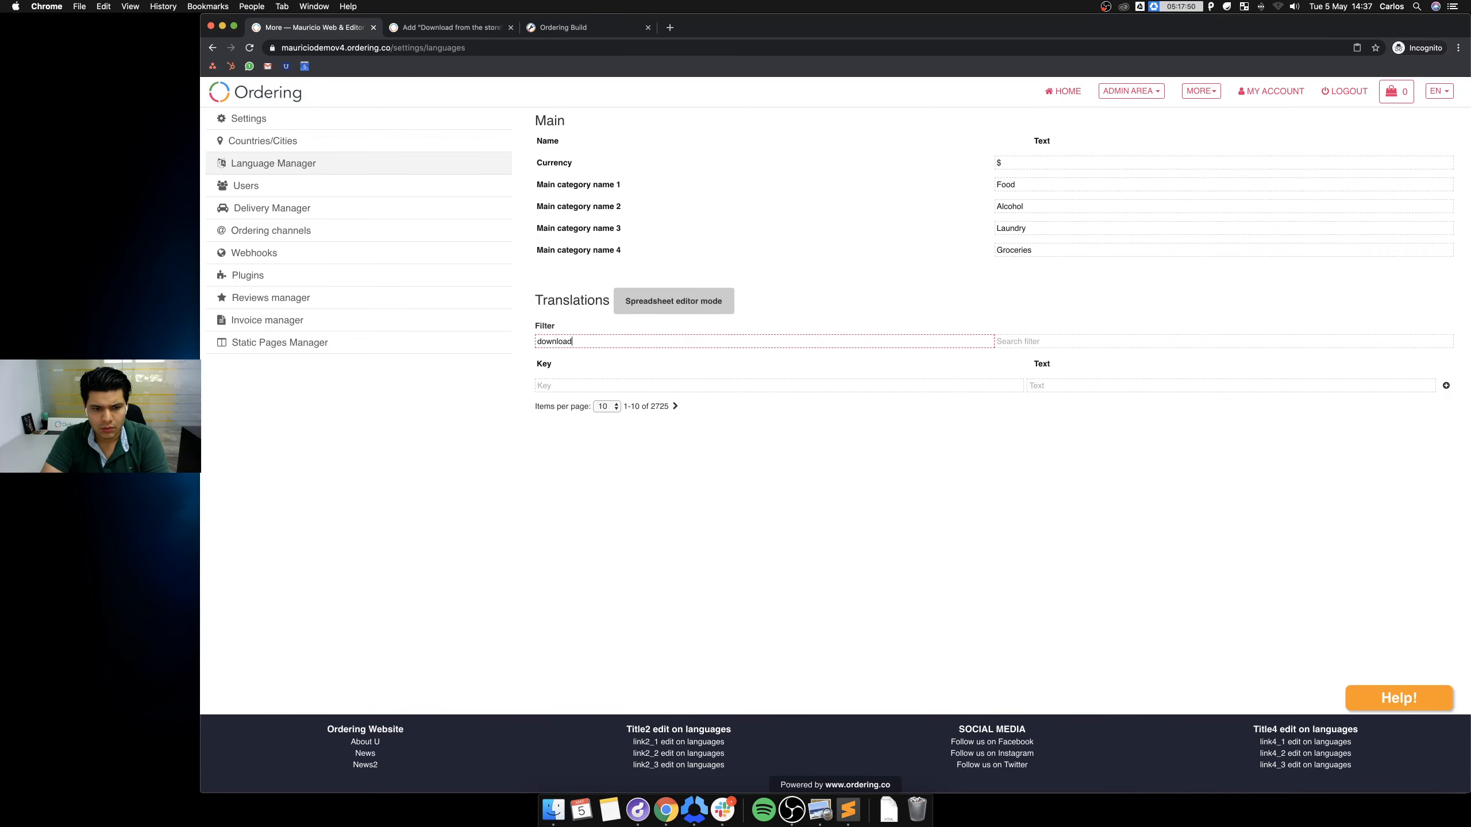
{"action": "type", "text": "o"}
{"action": "key", "text": "BackSpace"}
{"action": "key", "text": "BackSpace"}
{"action": "key", "text": "BackSpace"}
{"action": "key", "text": "BackSpace"}
{"action": "key", "text": "BackSpace"}
{"action": "key", "text": "BackSpace"}
{"action": "type", "text": "store"}
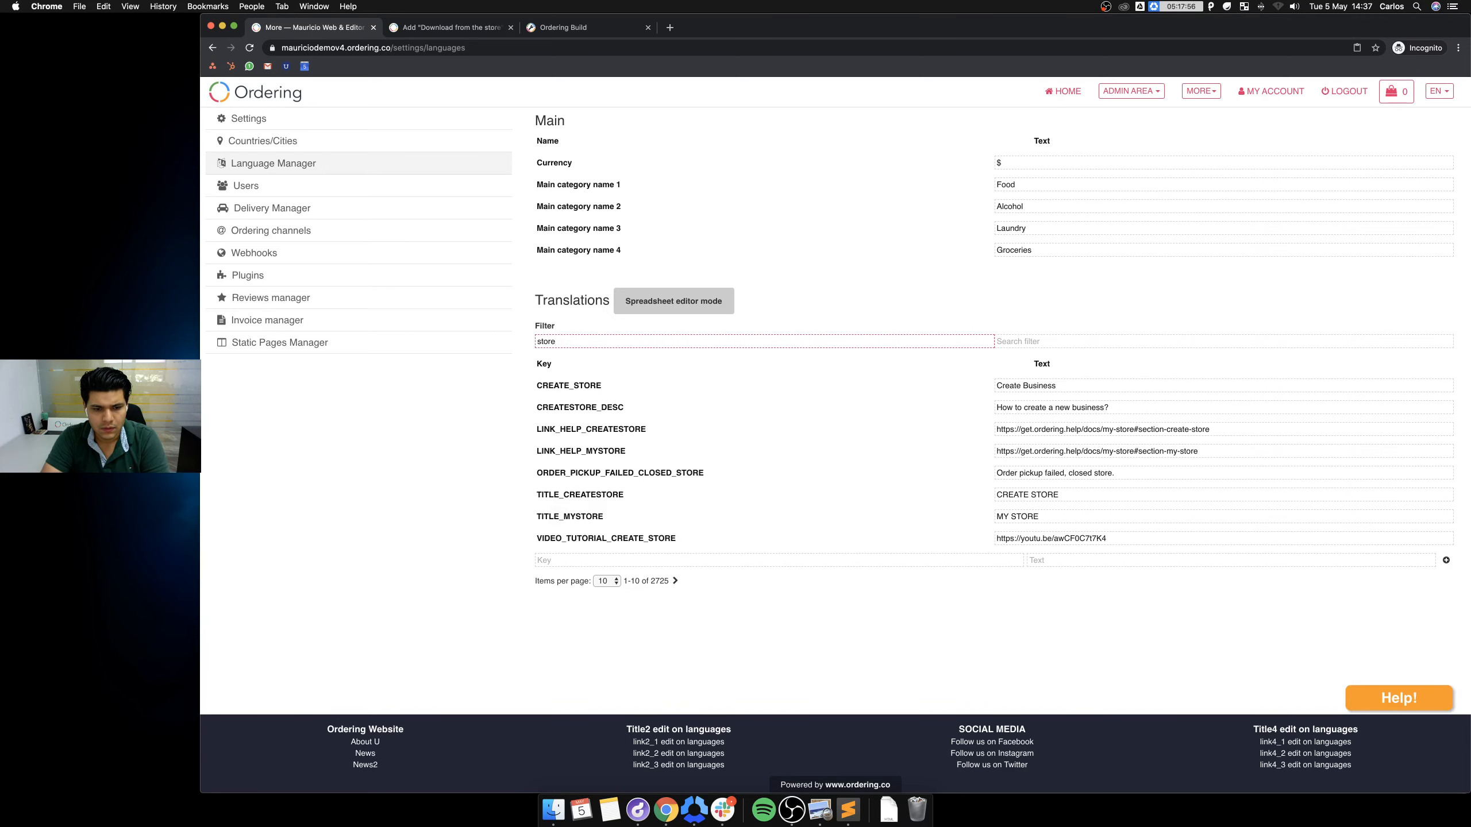
{"action": "key", "text": "BackSpace"}
{"action": "key", "text": "BackSpace"}
{"action": "key", "text": "BackSpace"}
{"action": "key", "text": "BackSpace"}
{"action": "key", "text": "BackSpace"}
{"action": "type", "text": "play"}
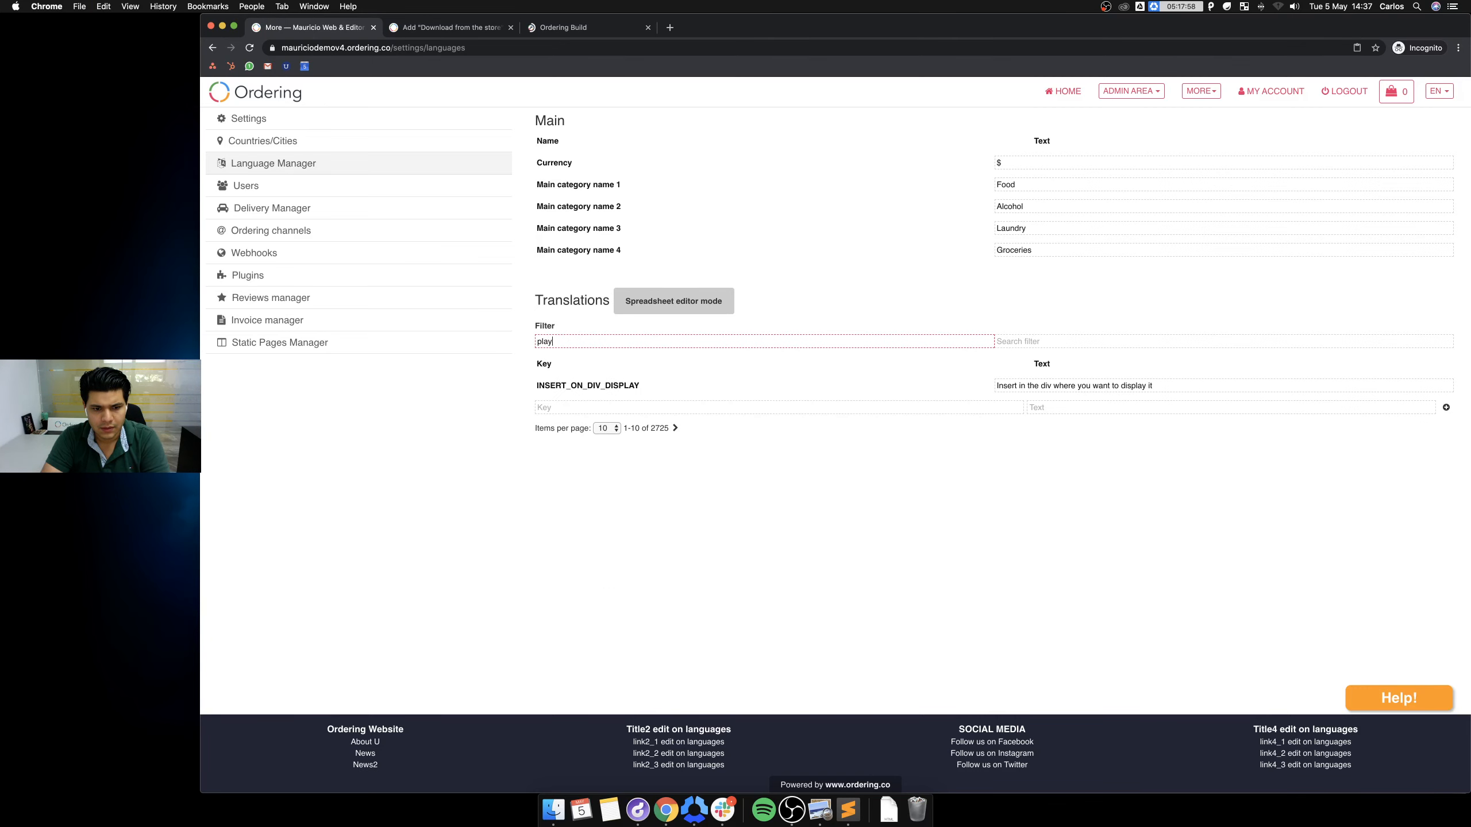
{"action": "key", "text": "BackSpace"}
{"action": "key", "text": "BackSpace"}
{"action": "key", "text": "BackSpace"}
{"action": "key", "text": "BackSpace"}
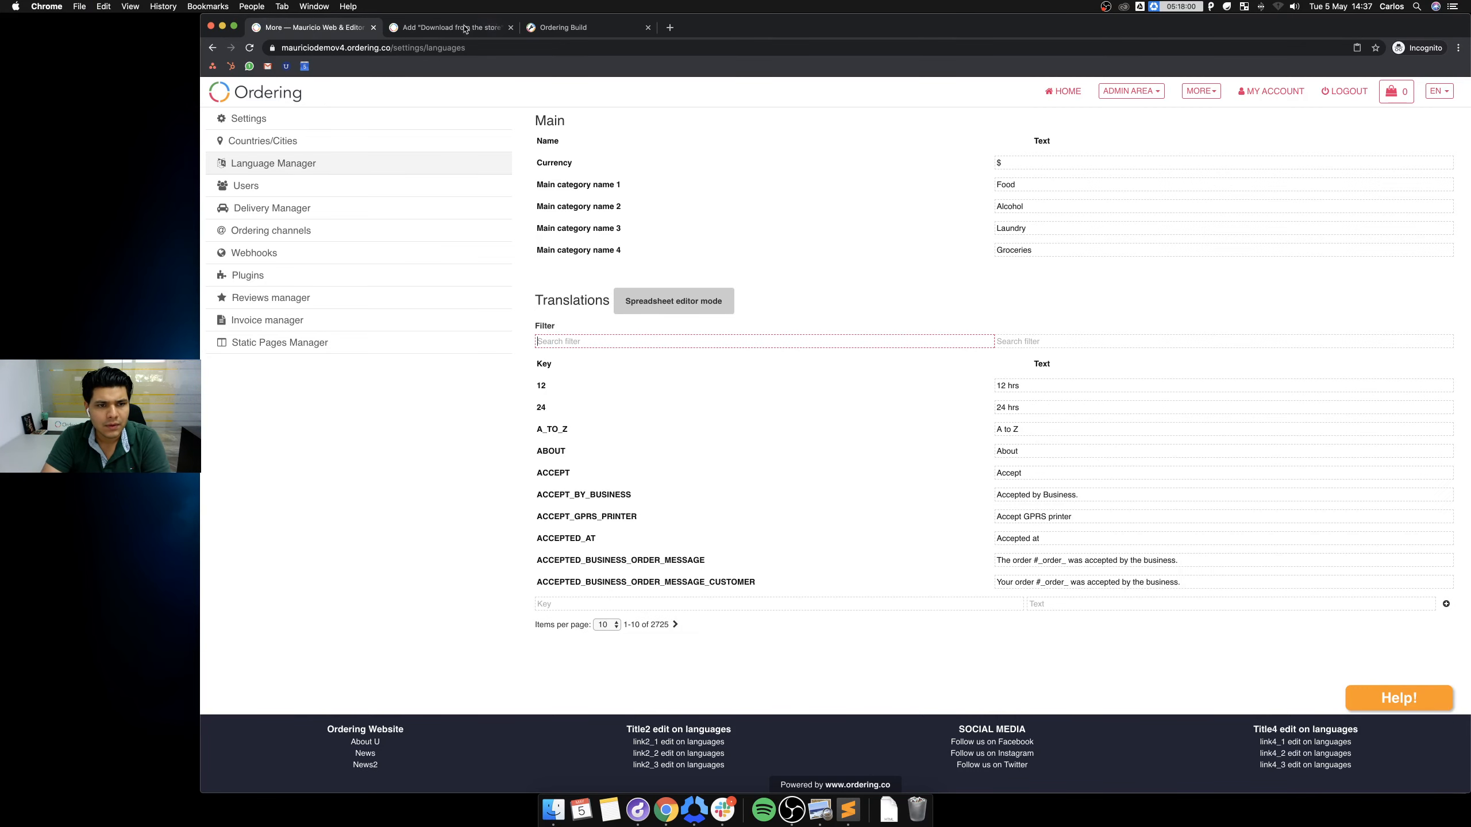
Copy the Google Play URL placeholder from the help article and try it in the Language Manager key and text filters.
{"action": "left_click", "coordinate": [451, 27]}
{"action": "scroll", "coordinate": [904, 455], "scroll_direction": "up", "scroll_amount": 10}
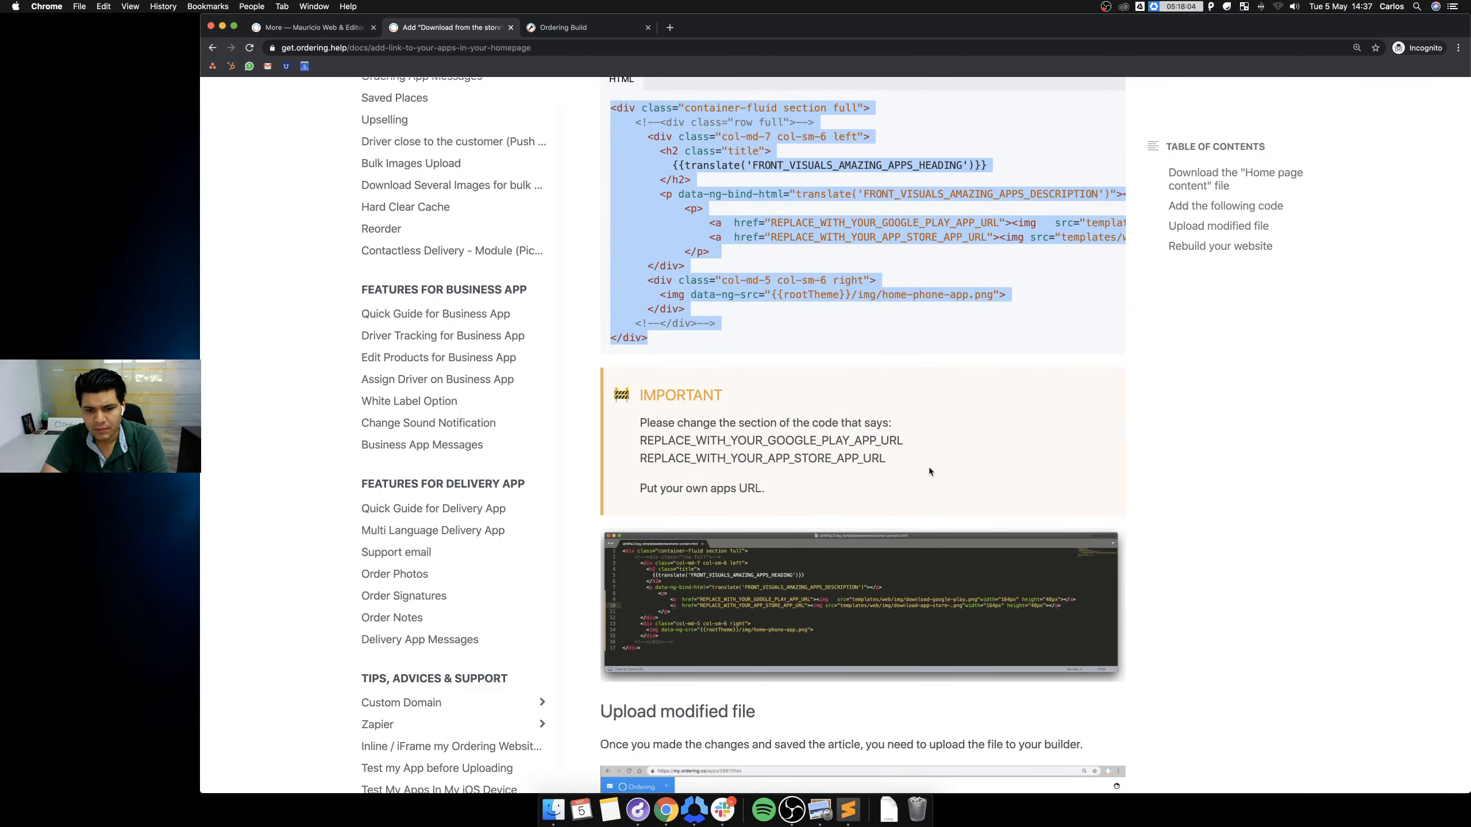
{"action": "double_click", "coordinate": [773, 438]}
{"action": "key", "text": "super+c"}
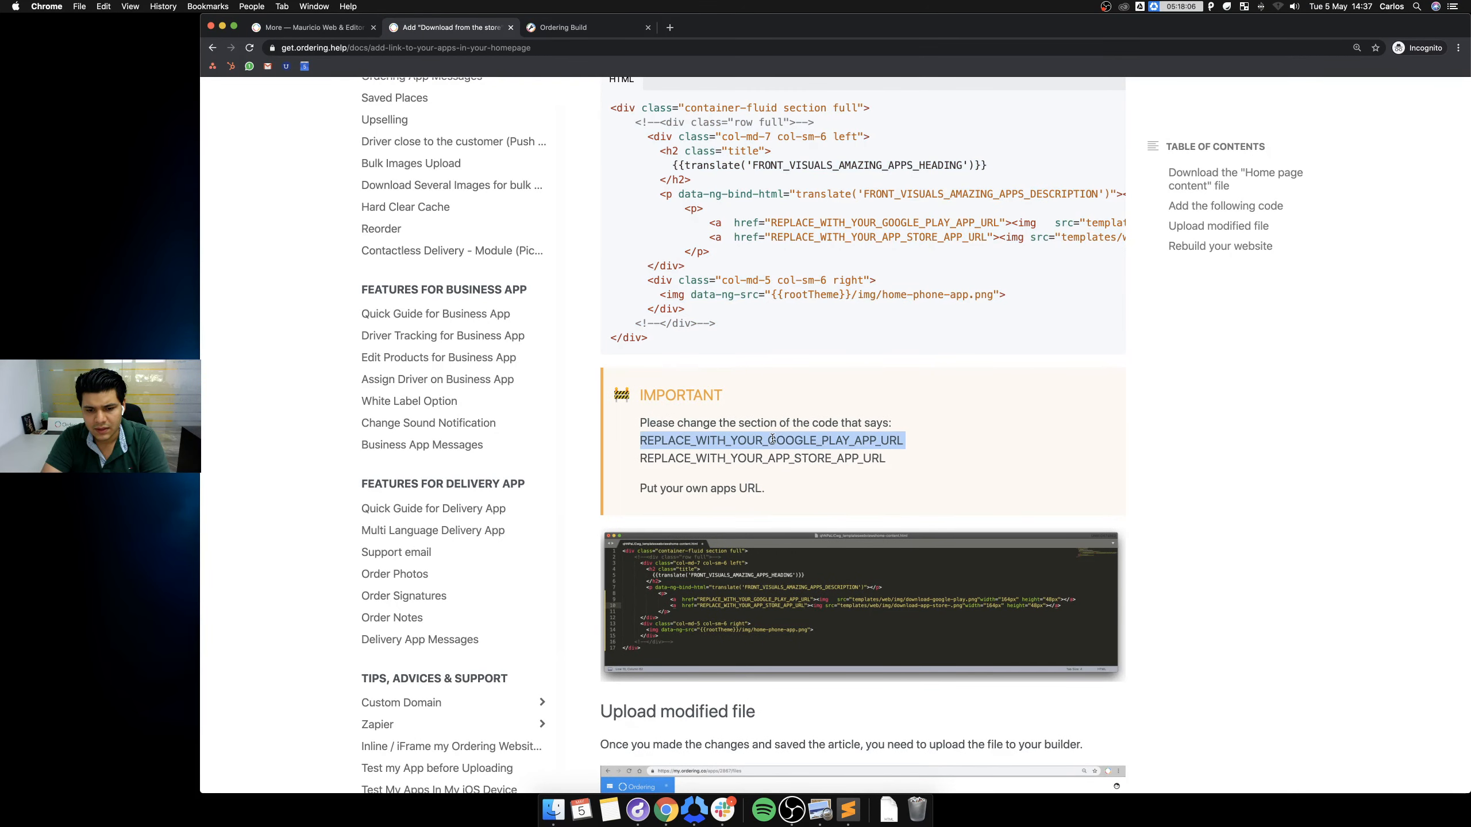
{"action": "left_click", "coordinate": [313, 27]}
{"action": "left_click", "coordinate": [577, 342]}
{"action": "key", "text": "super+v"}
{"action": "key", "text": "super+a"}
{"action": "key", "text": "super+x"}
{"action": "left_click", "coordinate": [1041, 341]}
{"action": "key", "text": "super+v"}
{"action": "key", "text": "super+a"}
{"action": "key", "text": "BackSpace"}
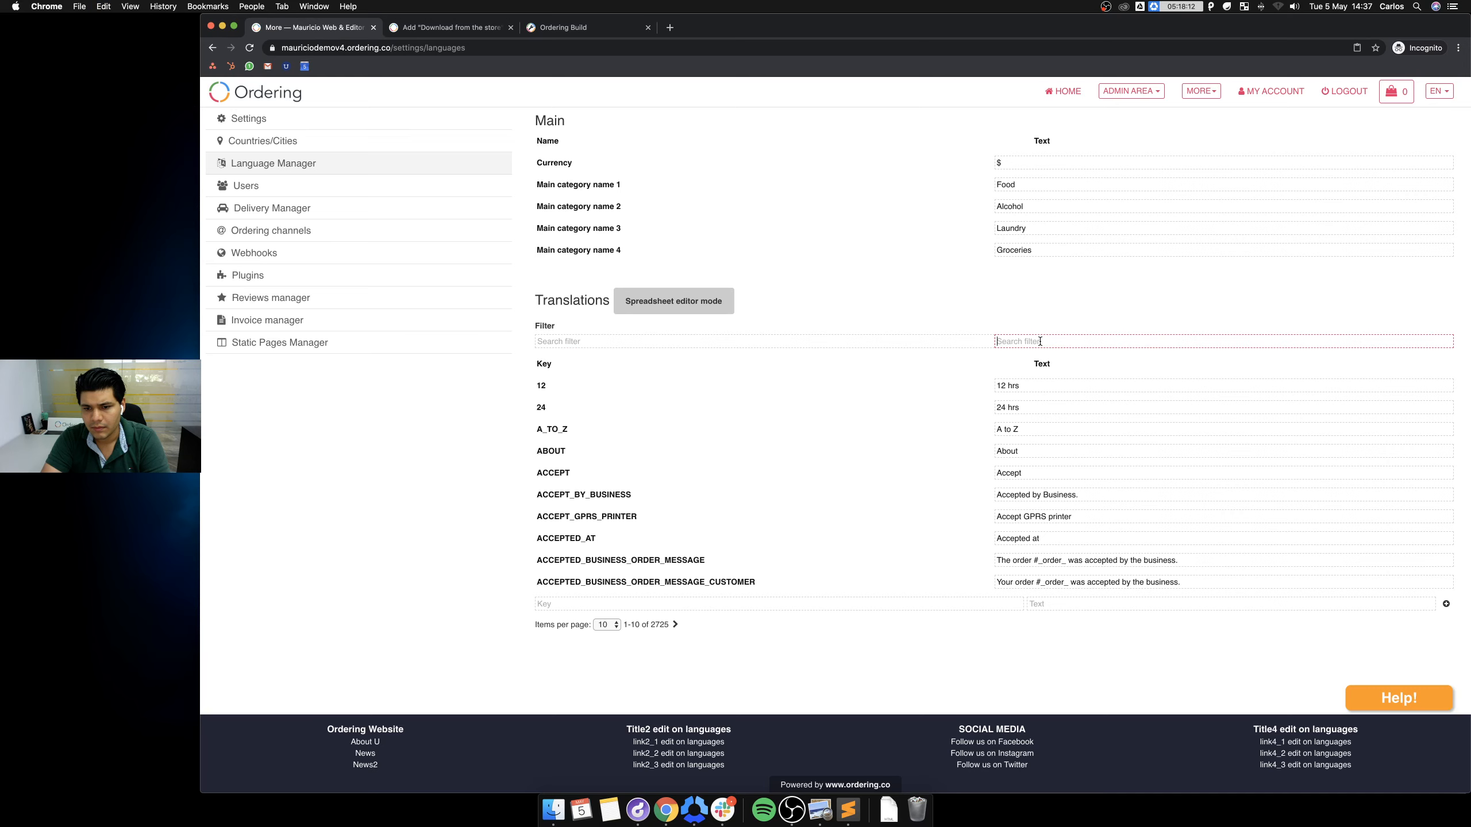
{"action": "left_click", "coordinate": [440, 27]}
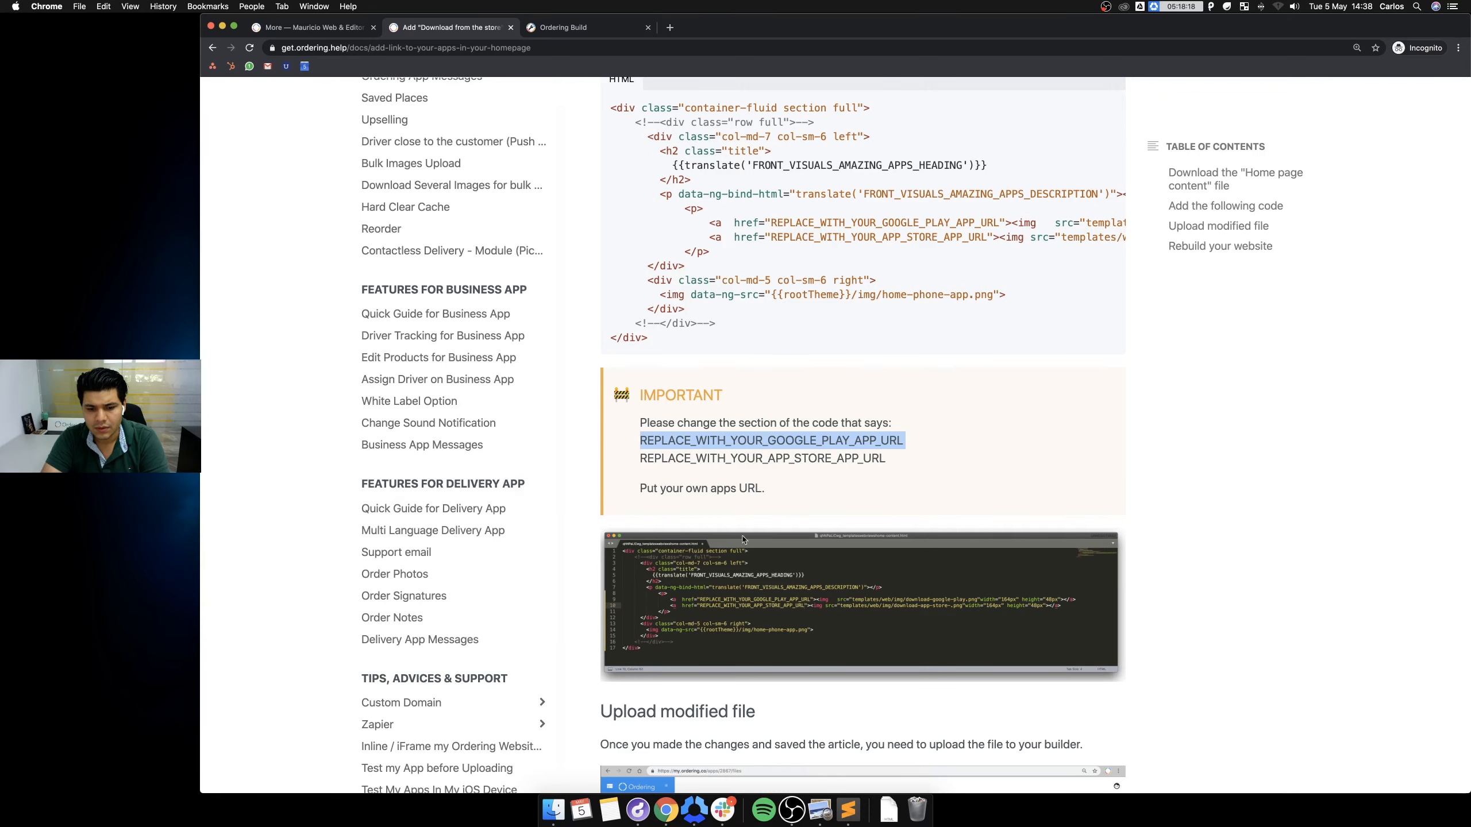
Open the app build's Customize > Developers files page.
{"action": "left_click", "coordinate": [545, 30]}
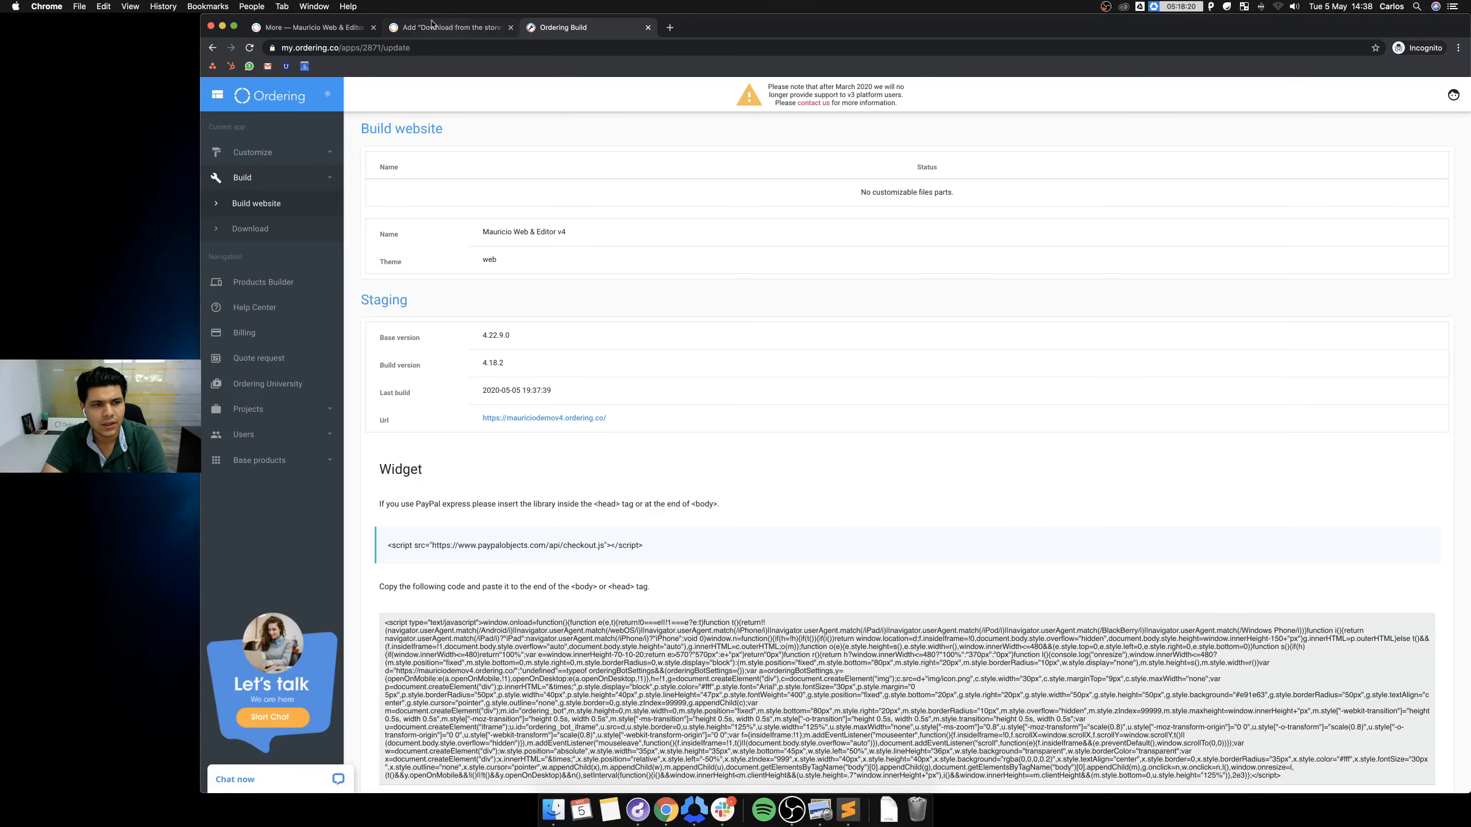
{"action": "left_click", "coordinate": [252, 152]}
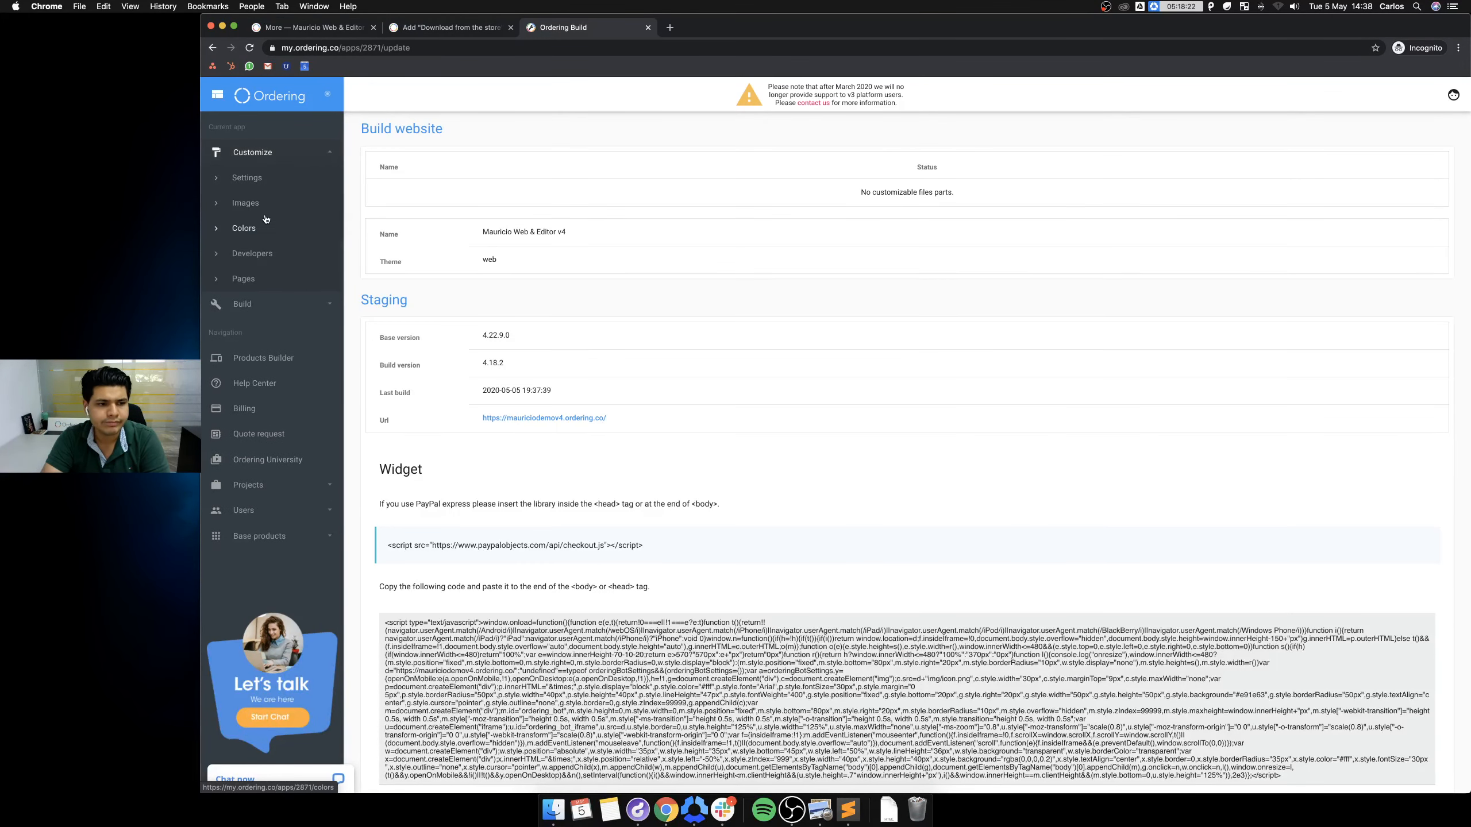
{"action": "left_click", "coordinate": [269, 257]}
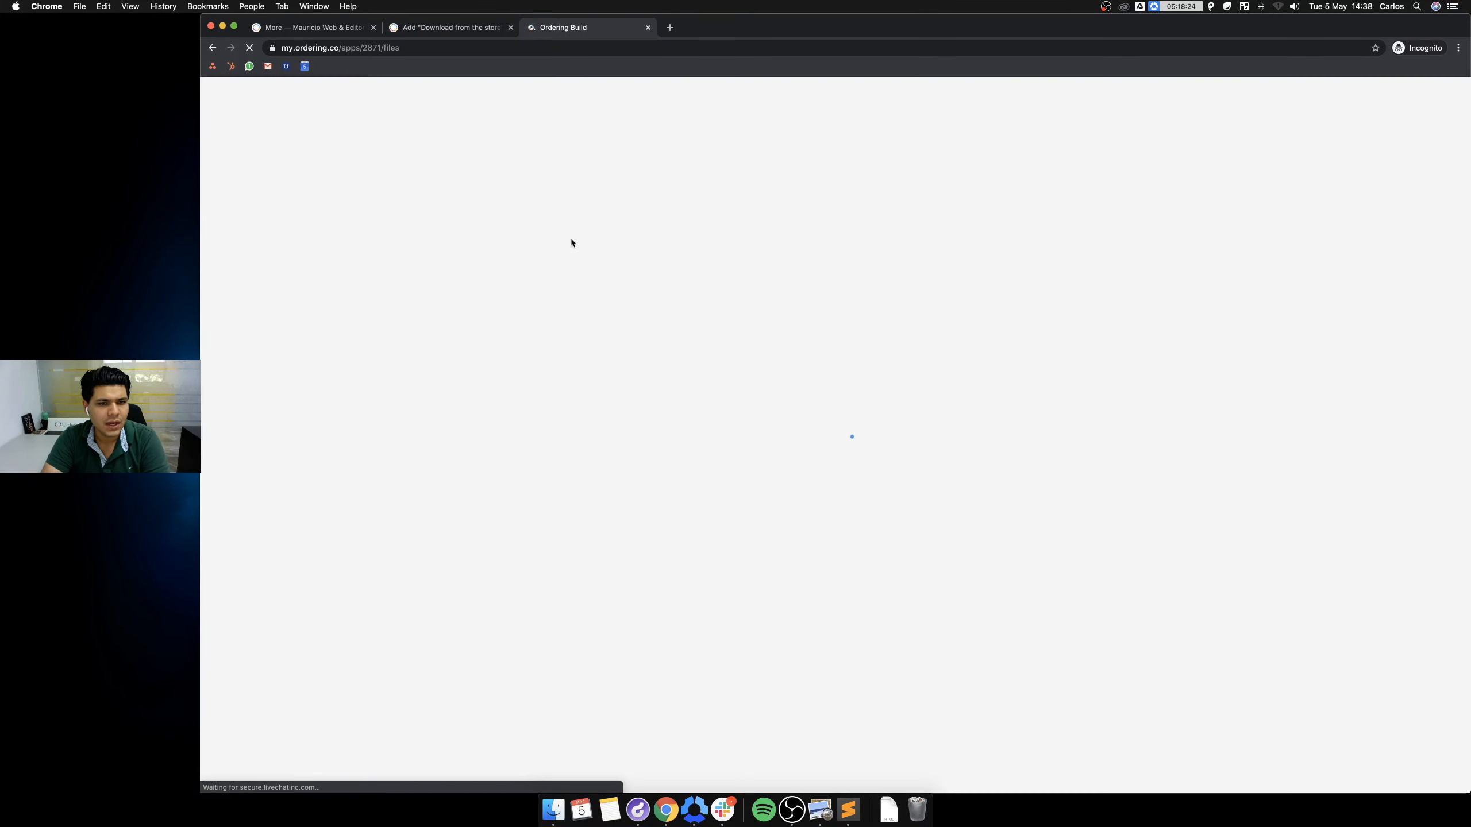
Start an 'itunes' address entry in a new tab, then discard that tab.
{"action": "left_click", "coordinate": [670, 27]}
{"action": "type", "text": "itunesconnect.apple.com"}
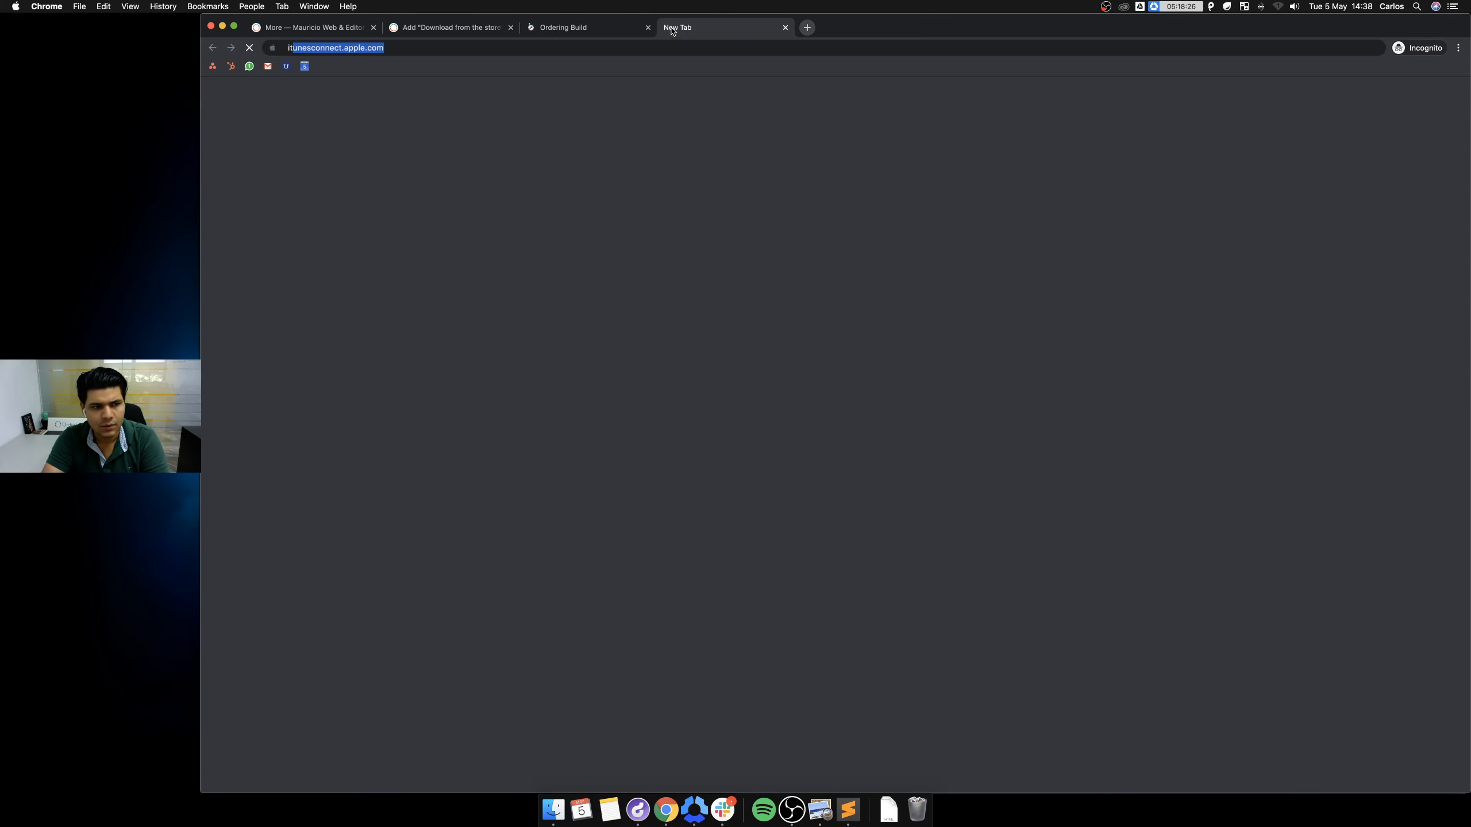
{"action": "key", "text": "super+a"}
{"action": "key", "text": "BackSpace"}
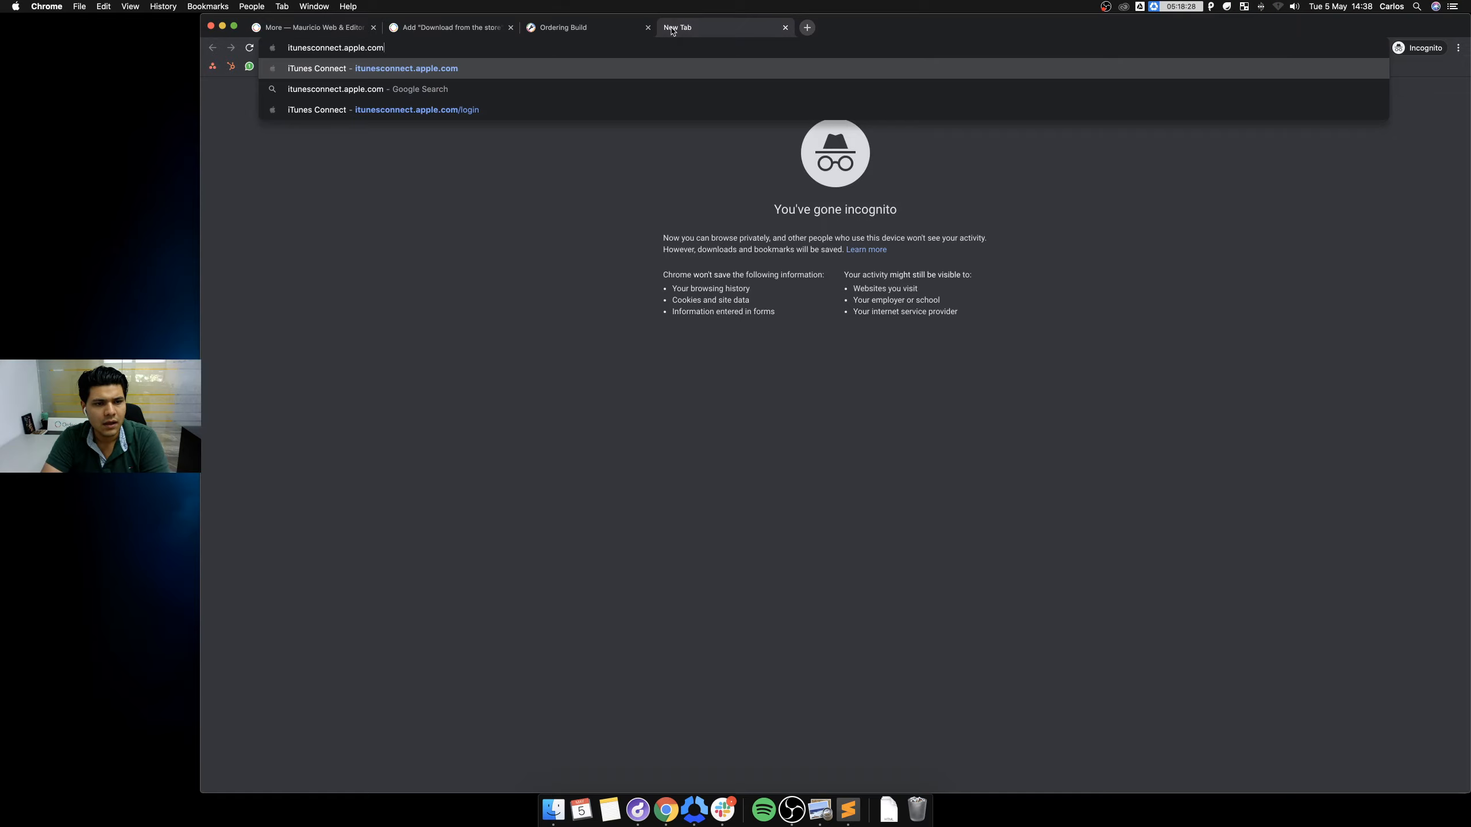
{"action": "type", "text": "ti"}
{"action": "key", "text": "BackSpace"}
{"action": "key", "text": "BackSpace"}
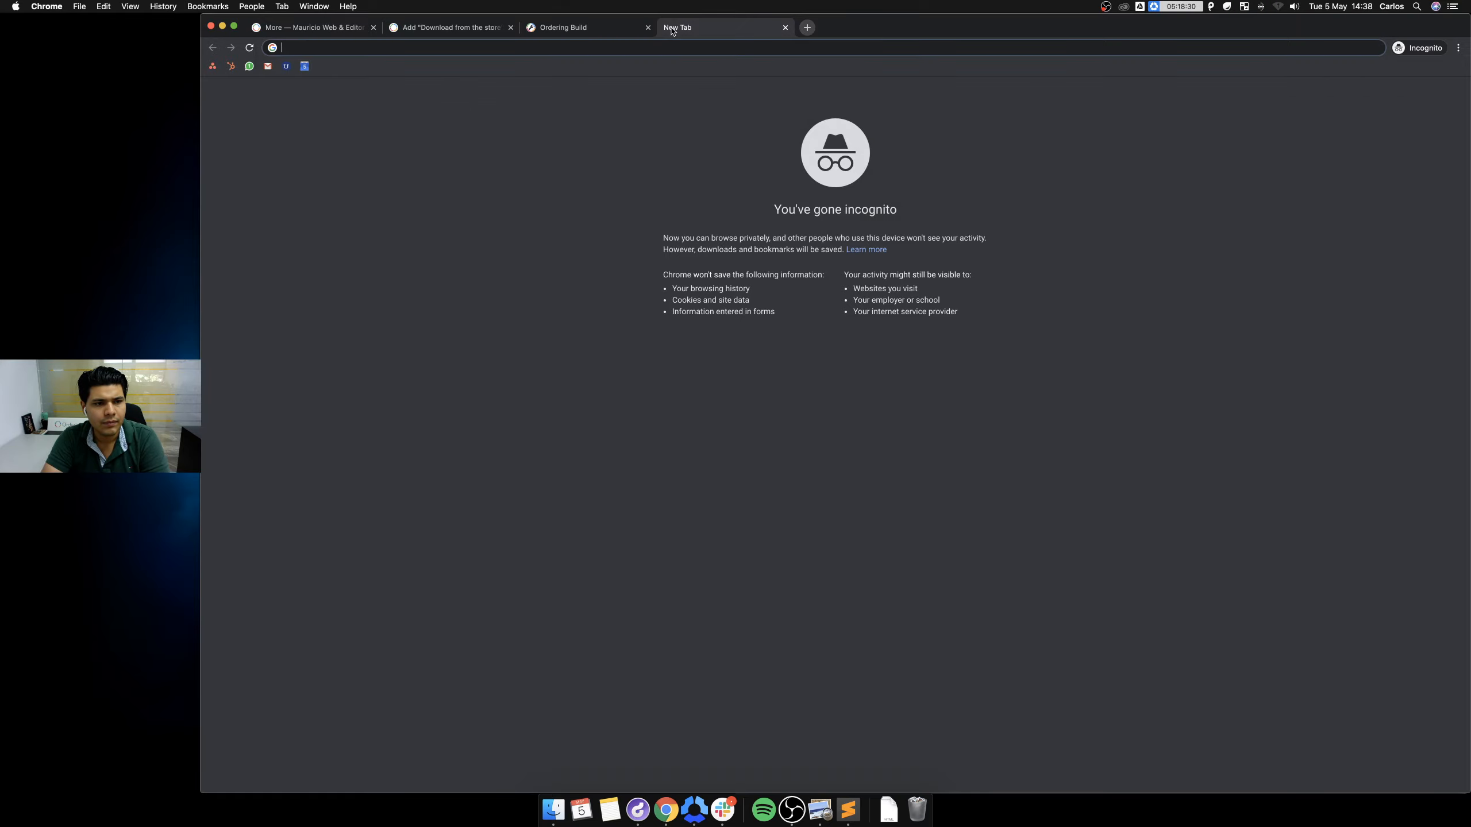
{"action": "type", "text": "itunes"}
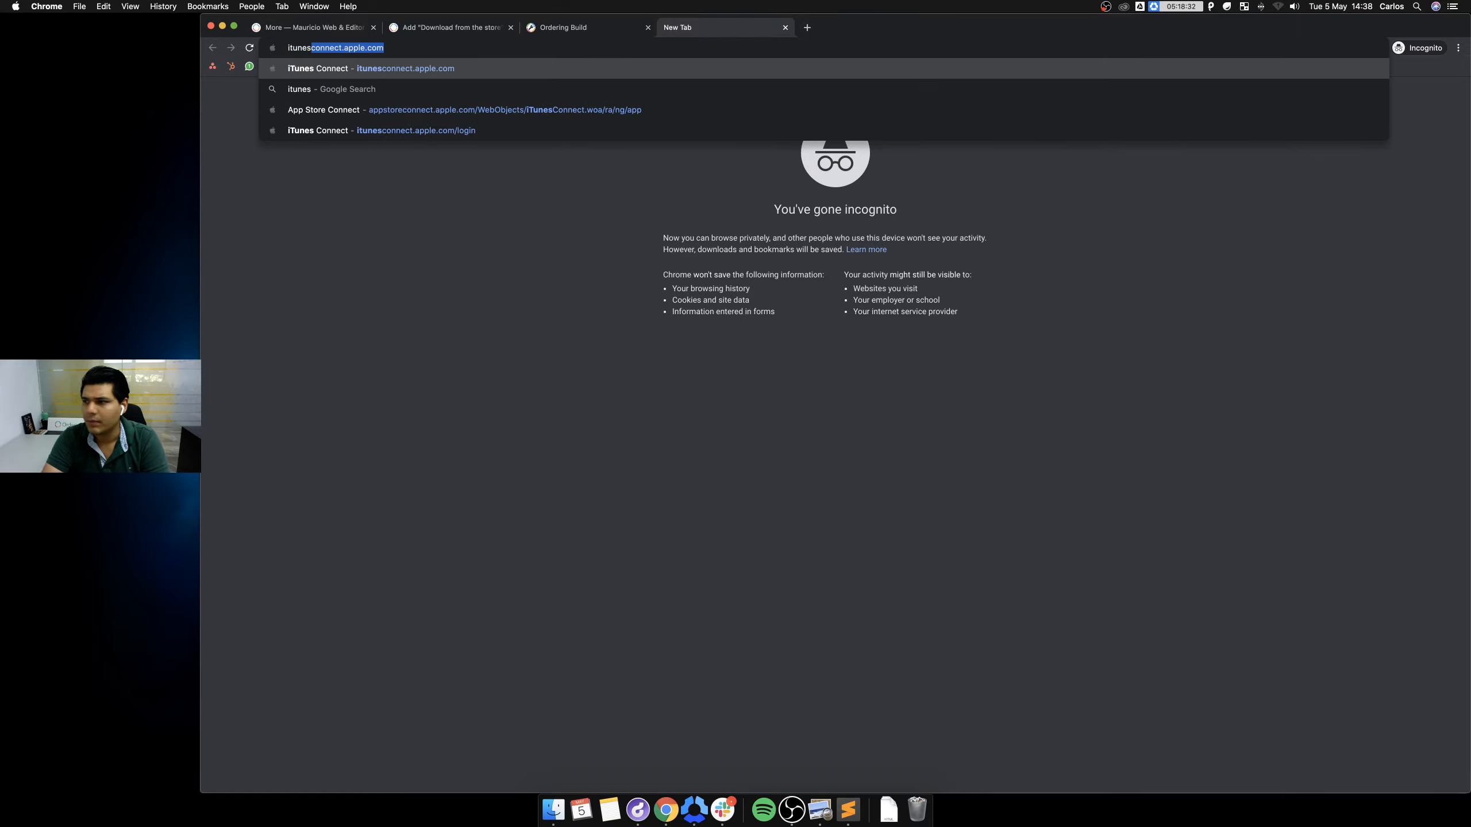
{"action": "key", "text": "super+w"}
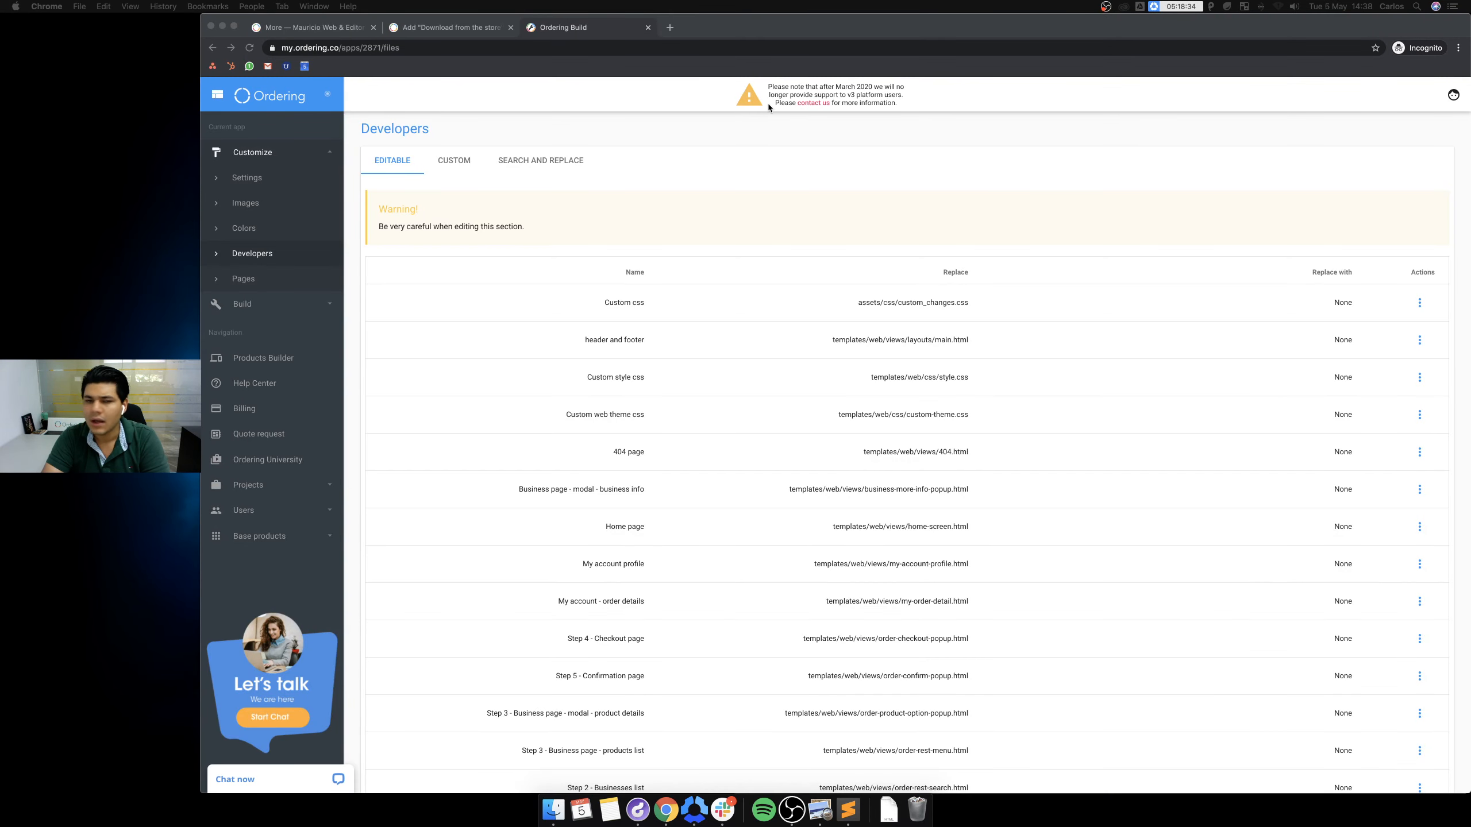
Load ordering.co and request live demo access with the suggested e-mail address.
{"action": "left_click", "coordinate": [670, 27]}
{"action": "type", "text": "ordering.co"}
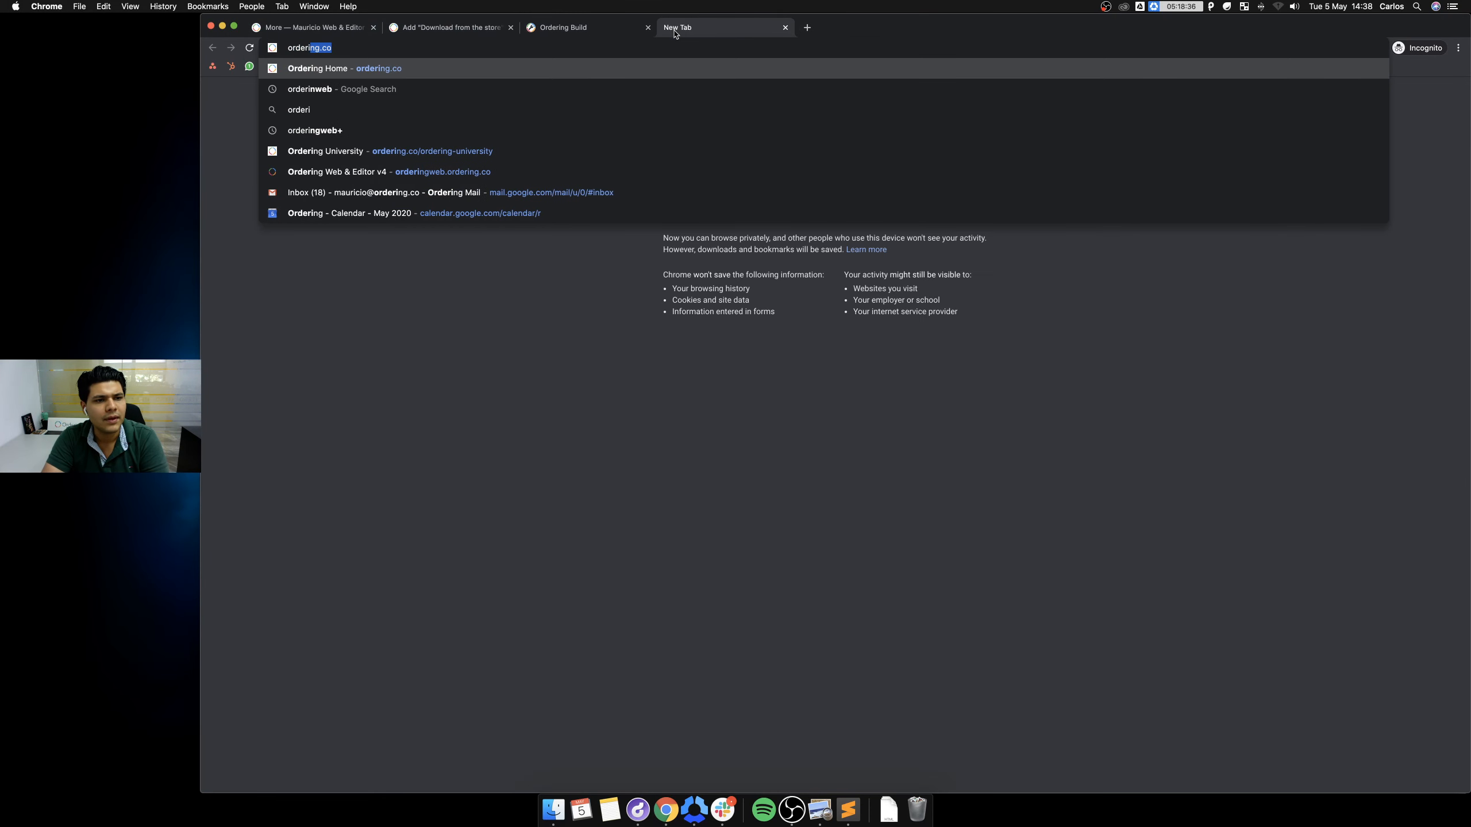
{"action": "key", "text": "Return"}
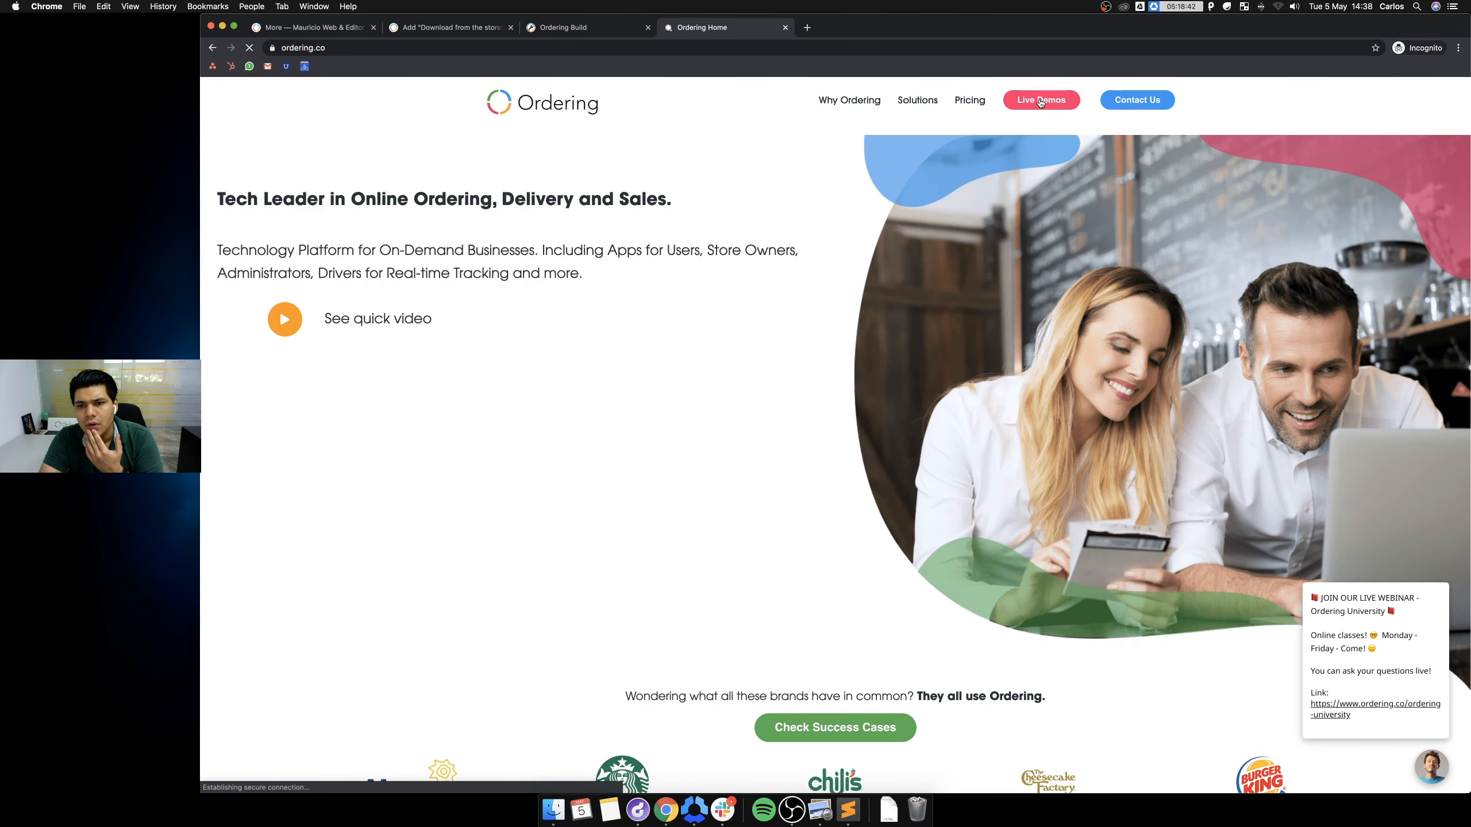
{"action": "left_click", "coordinate": [1040, 100]}
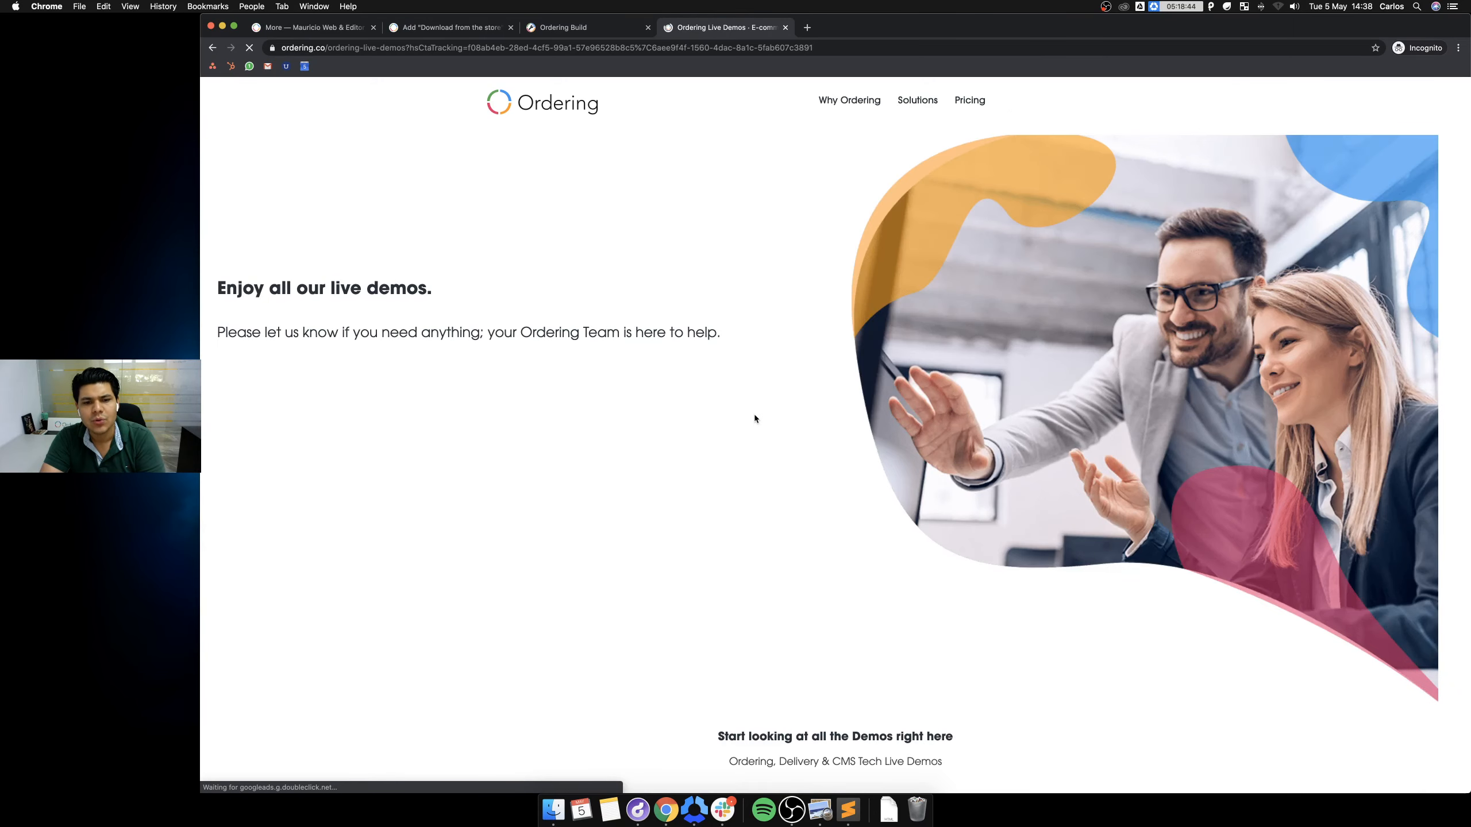
{"action": "left_click", "coordinate": [774, 489]}
{"action": "type", "text": "mauri"}
{"action": "key", "text": "Down"}
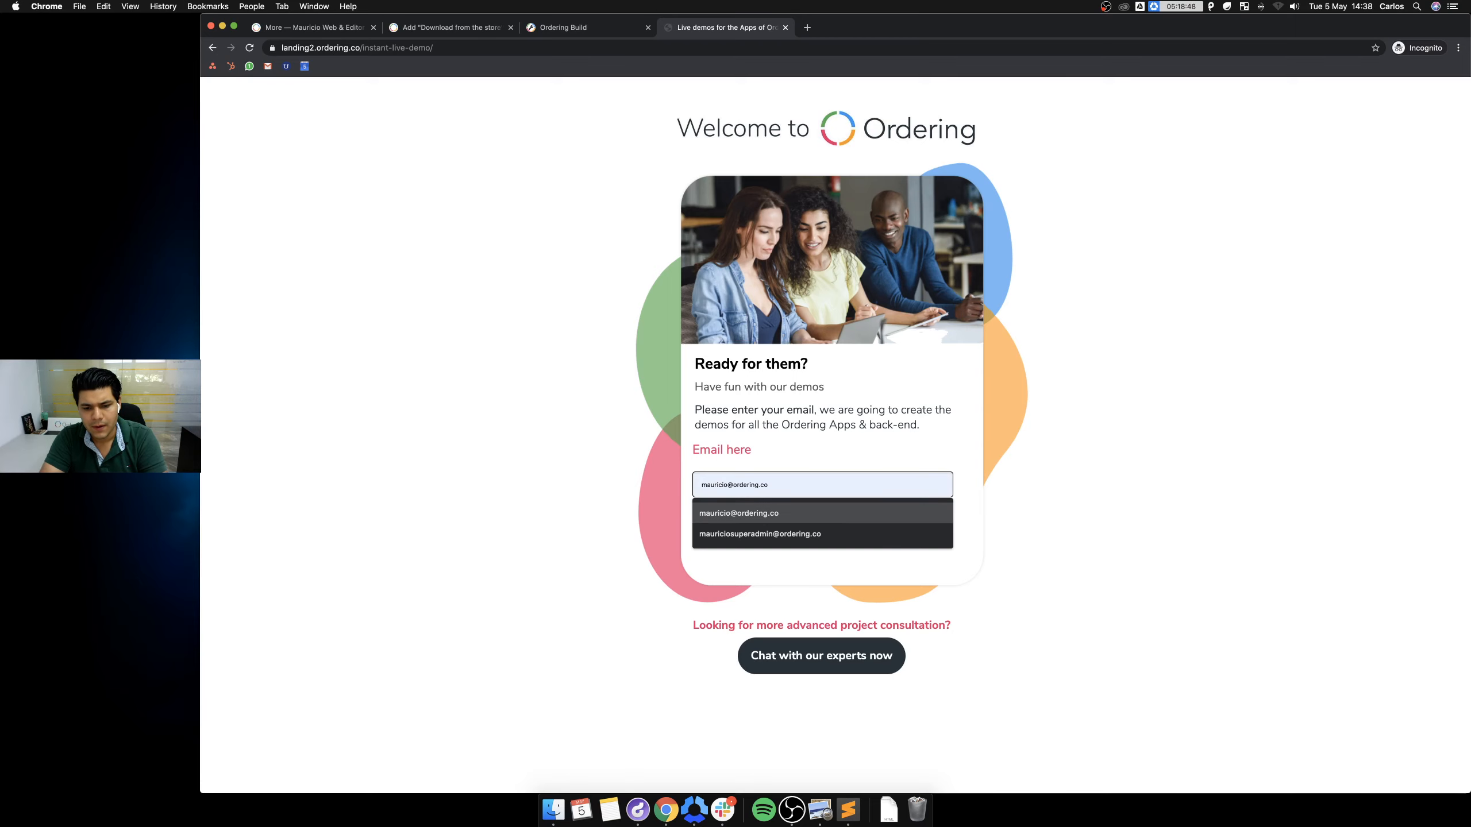
{"action": "key", "text": "Return"}
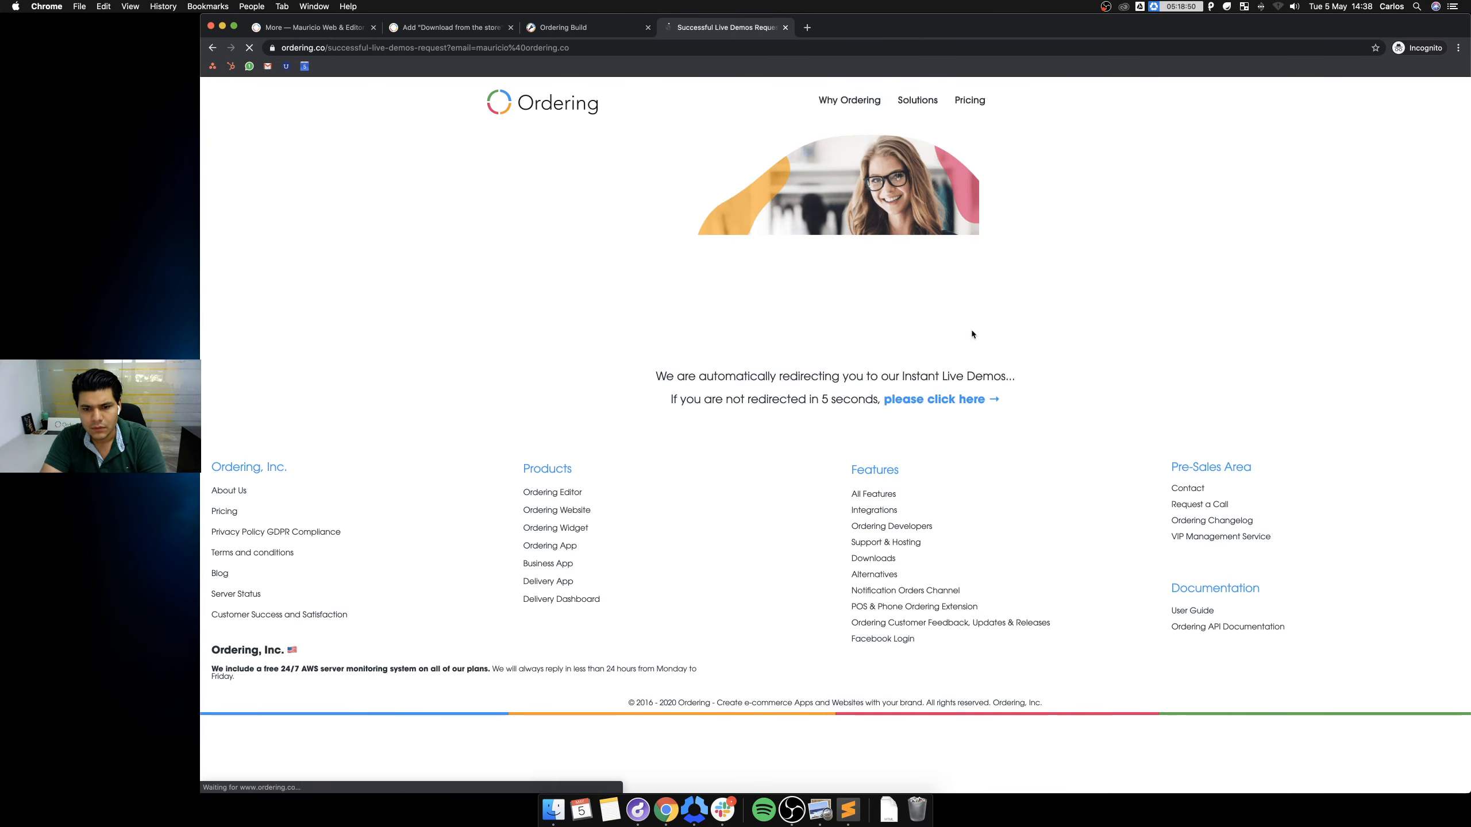
{"action": "left_click", "coordinate": [960, 401]}
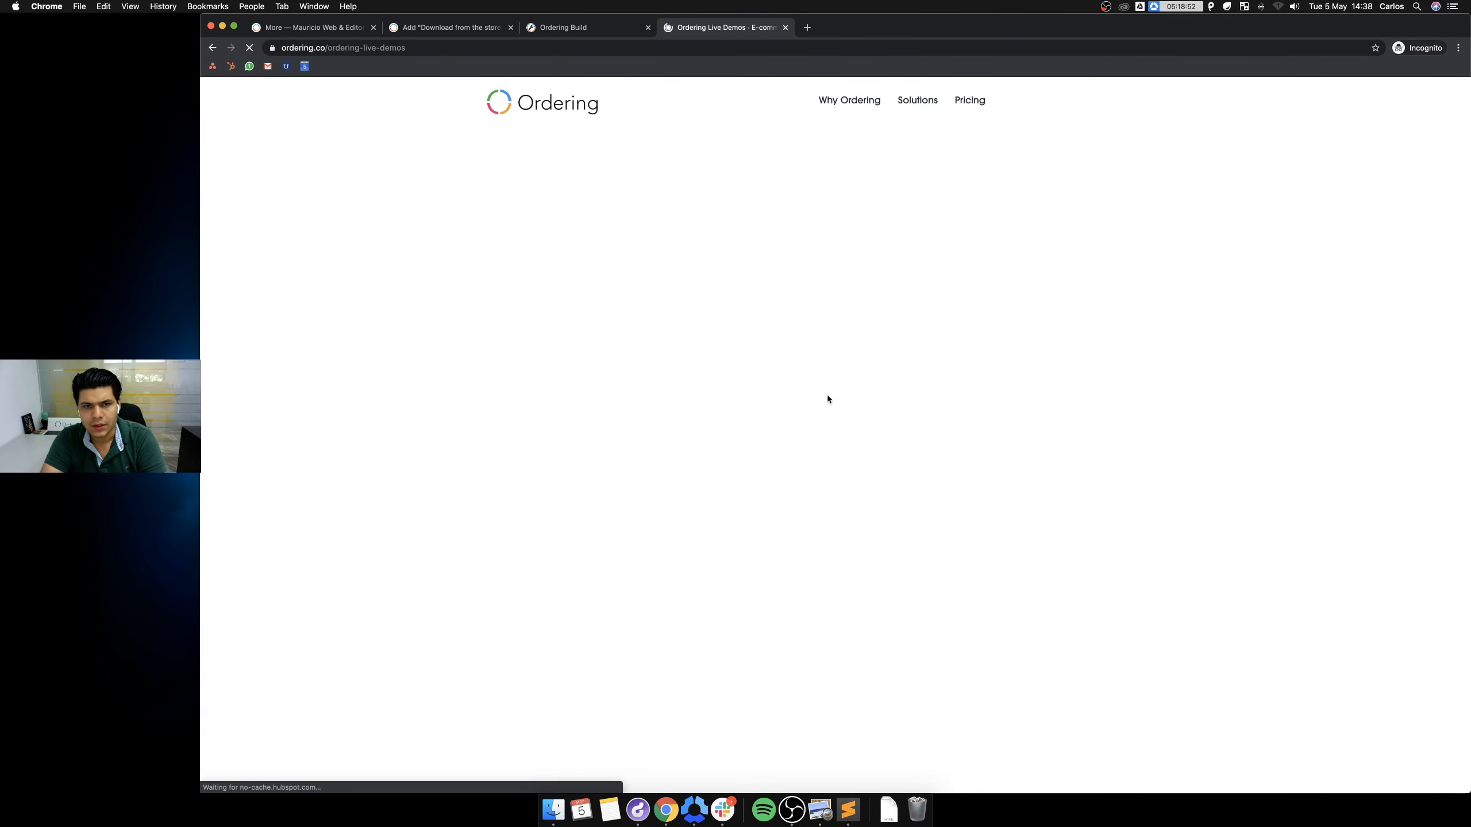
{"action": "scroll", "coordinate": [660, 381], "scroll_direction": "down", "scroll_amount": 5}
{"action": "scroll", "coordinate": [749, 407], "scroll_direction": "down", "scroll_amount": 10}
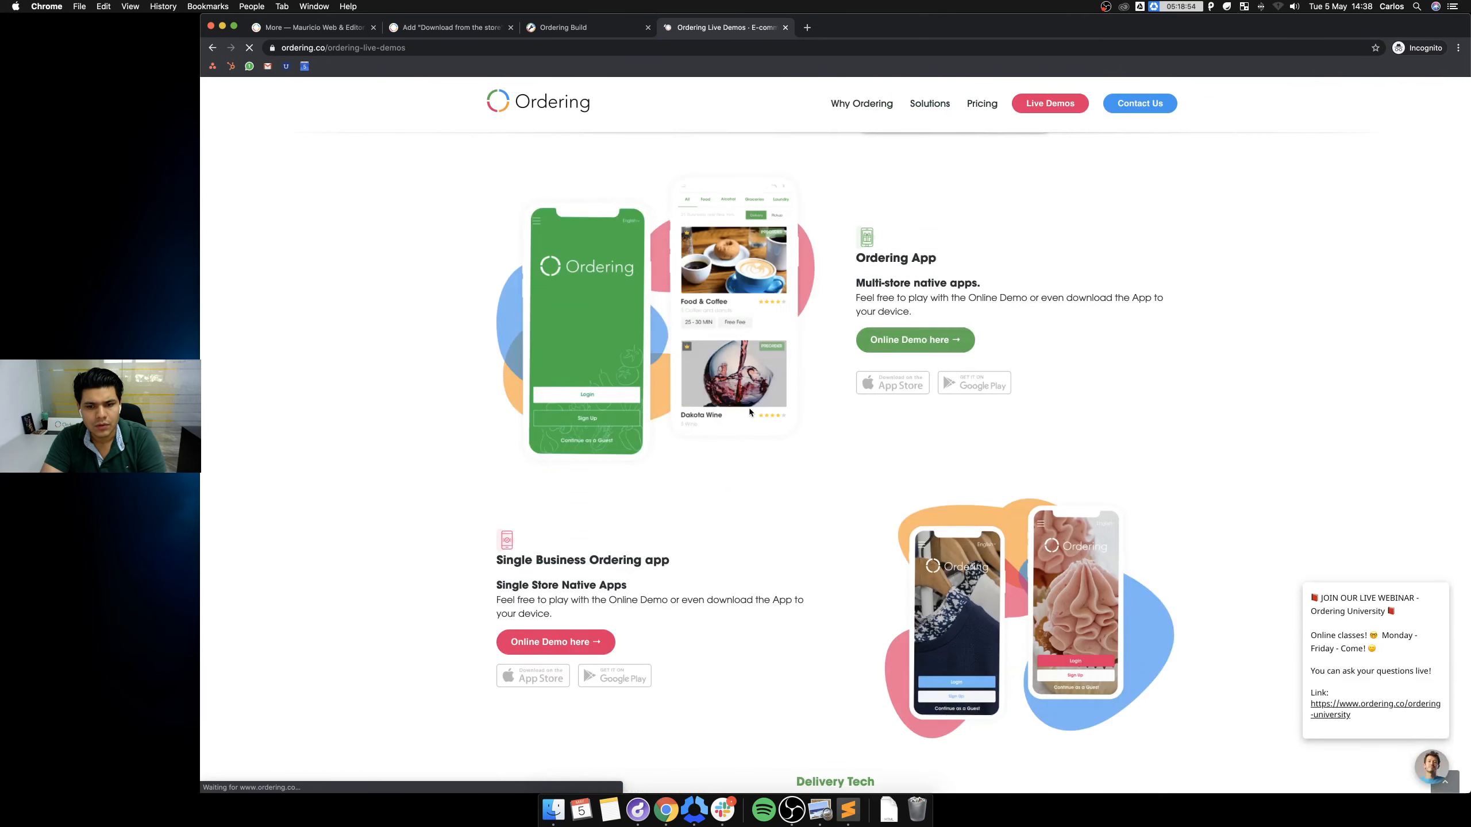
Open the Ordering App's App Store and Google Play listings and copy each listing's URL.
{"action": "left_click", "coordinate": [896, 387]}
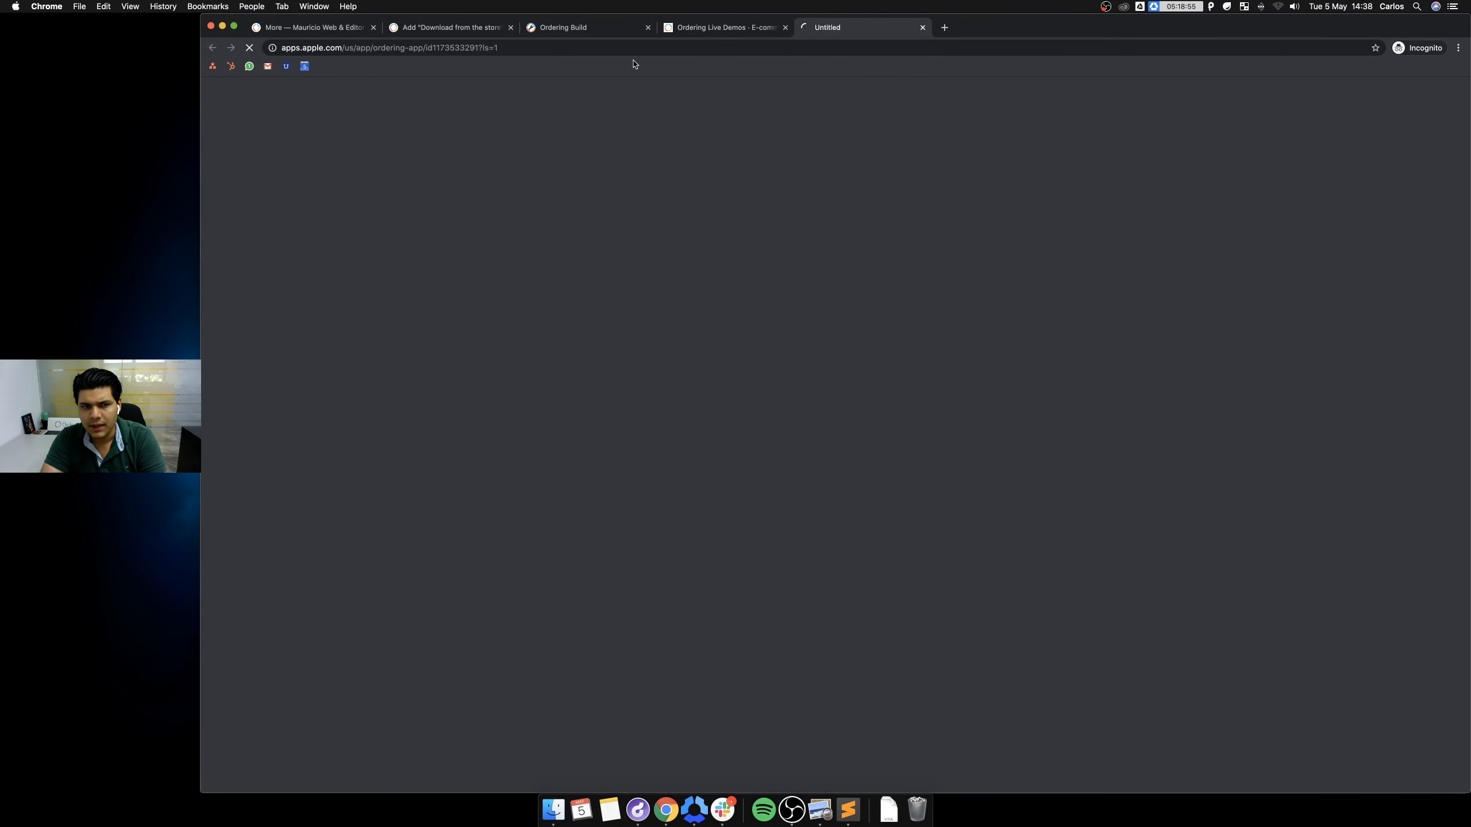
{"action": "left_click", "coordinate": [528, 46]}
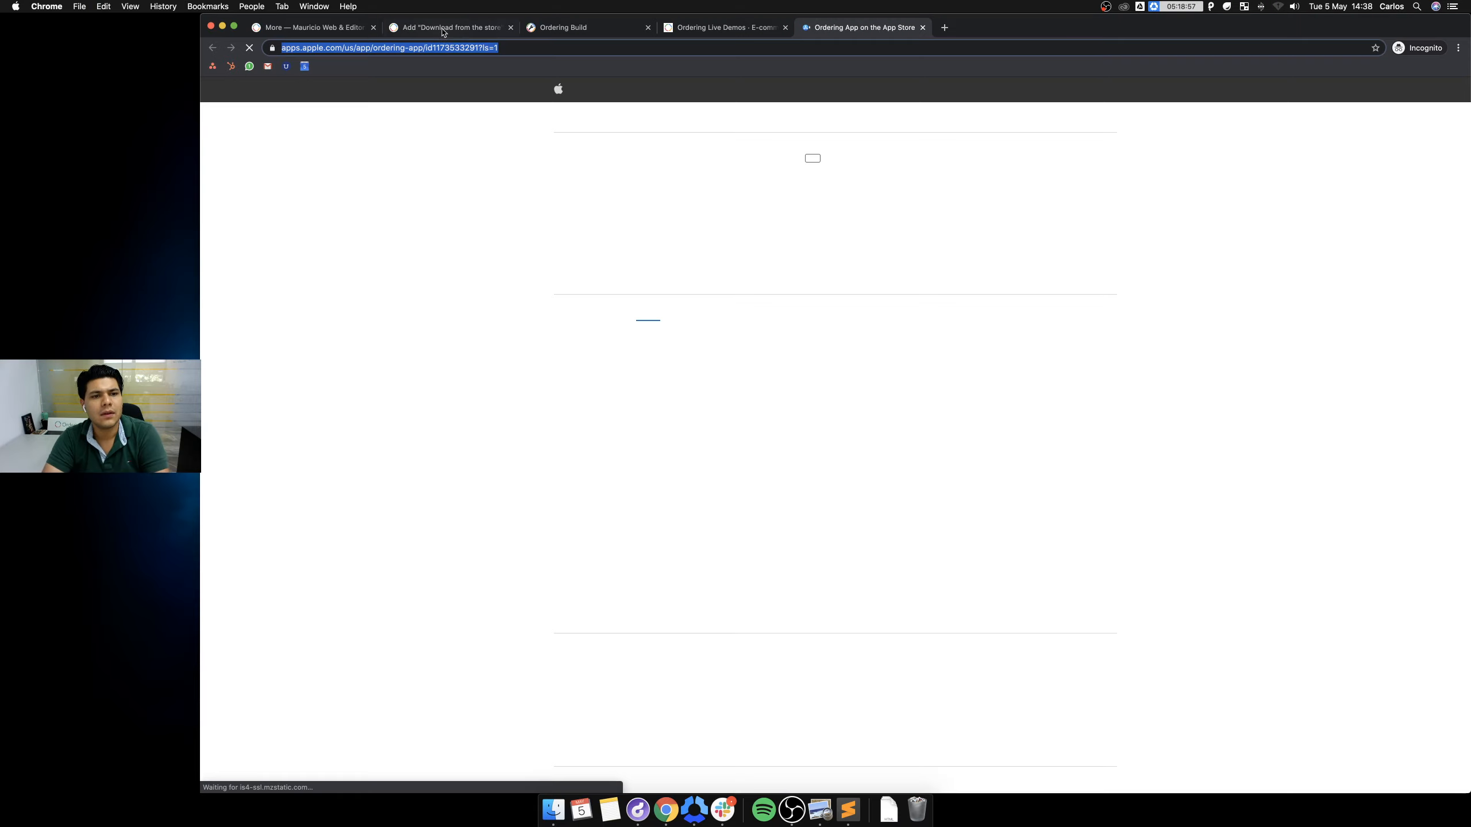
{"action": "left_click", "coordinate": [446, 29]}
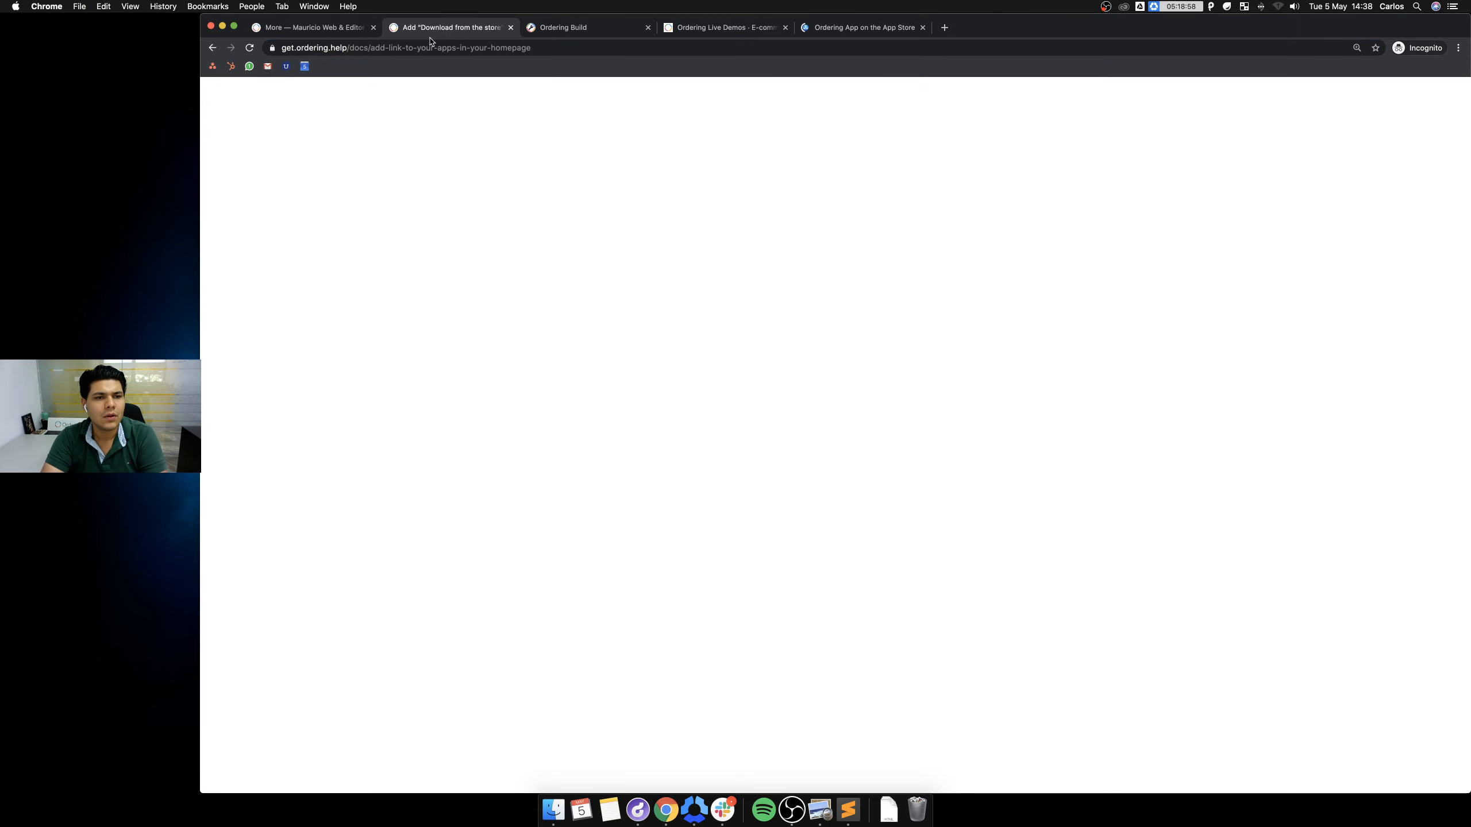
{"action": "left_click", "coordinate": [718, 28]}
{"action": "left_click", "coordinate": [850, 28]}
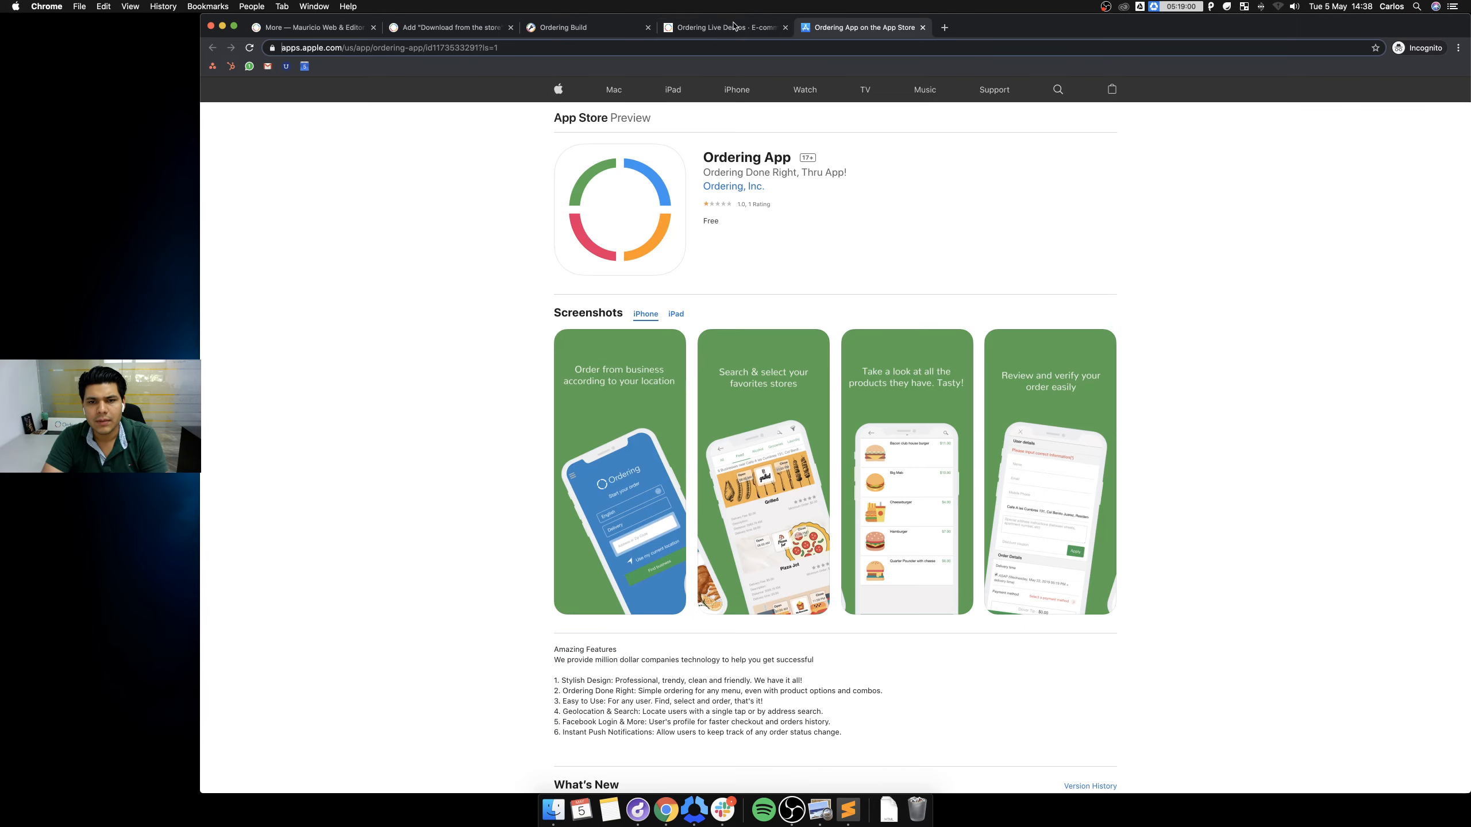
{"action": "left_click", "coordinate": [735, 28]}
{"action": "left_click", "coordinate": [968, 385]}
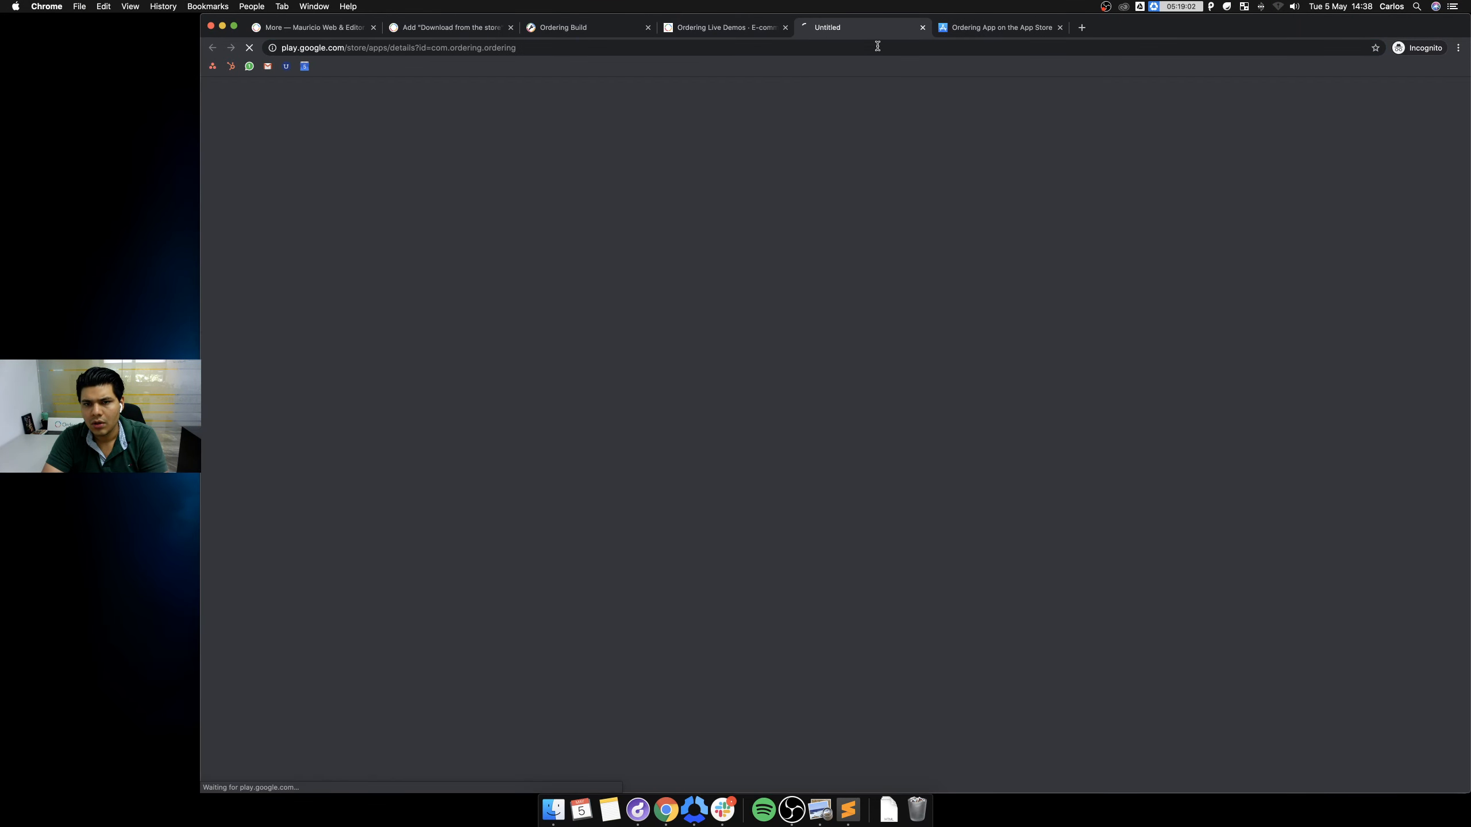
{"action": "left_click", "coordinate": [716, 50]}
{"action": "key", "text": "super+c"}
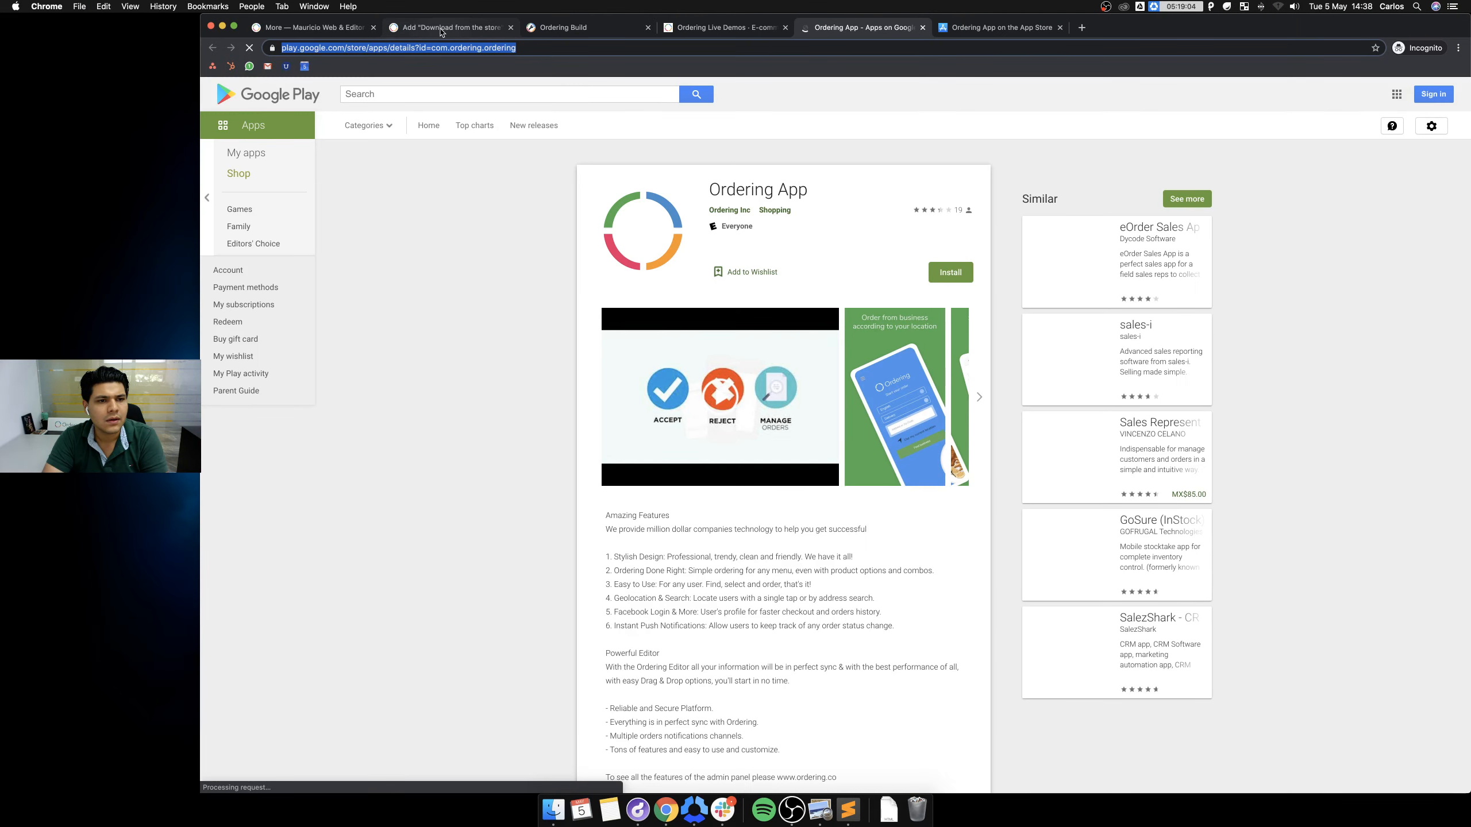
{"action": "left_click", "coordinate": [417, 28]}
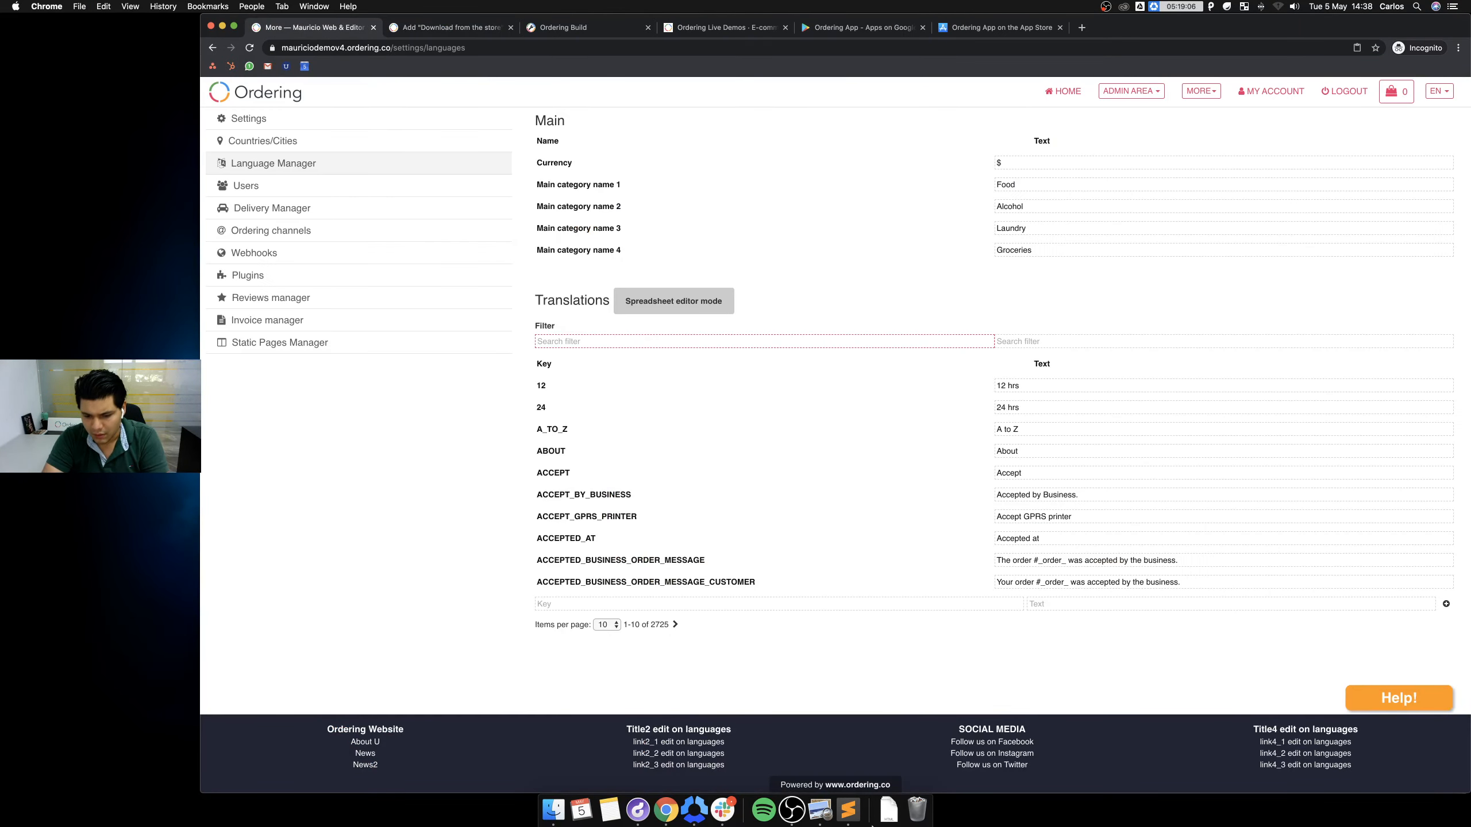
Open the downloaded home page HTML in Sublime Text and paste the Google Play link over the line 9 placeholder.
{"action": "left_click", "coordinate": [889, 809]}
{"action": "left_click_drag", "start_coordinate": [895, 779], "coordinate": [860, 809]}
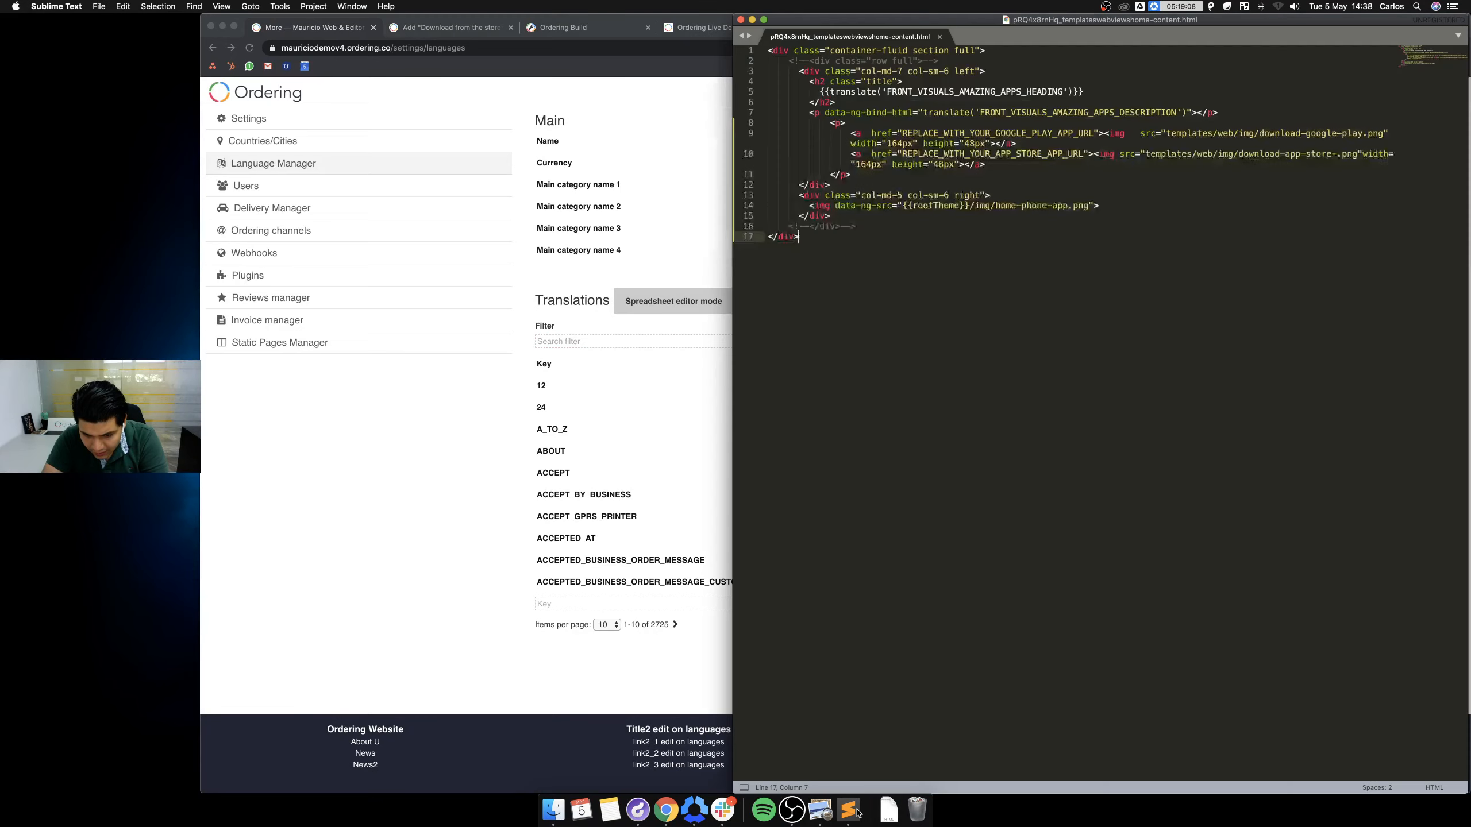
{"action": "left_click_drag", "start_coordinate": [897, 134], "coordinate": [1093, 132]}
{"action": "key", "text": "super+shift+v"}
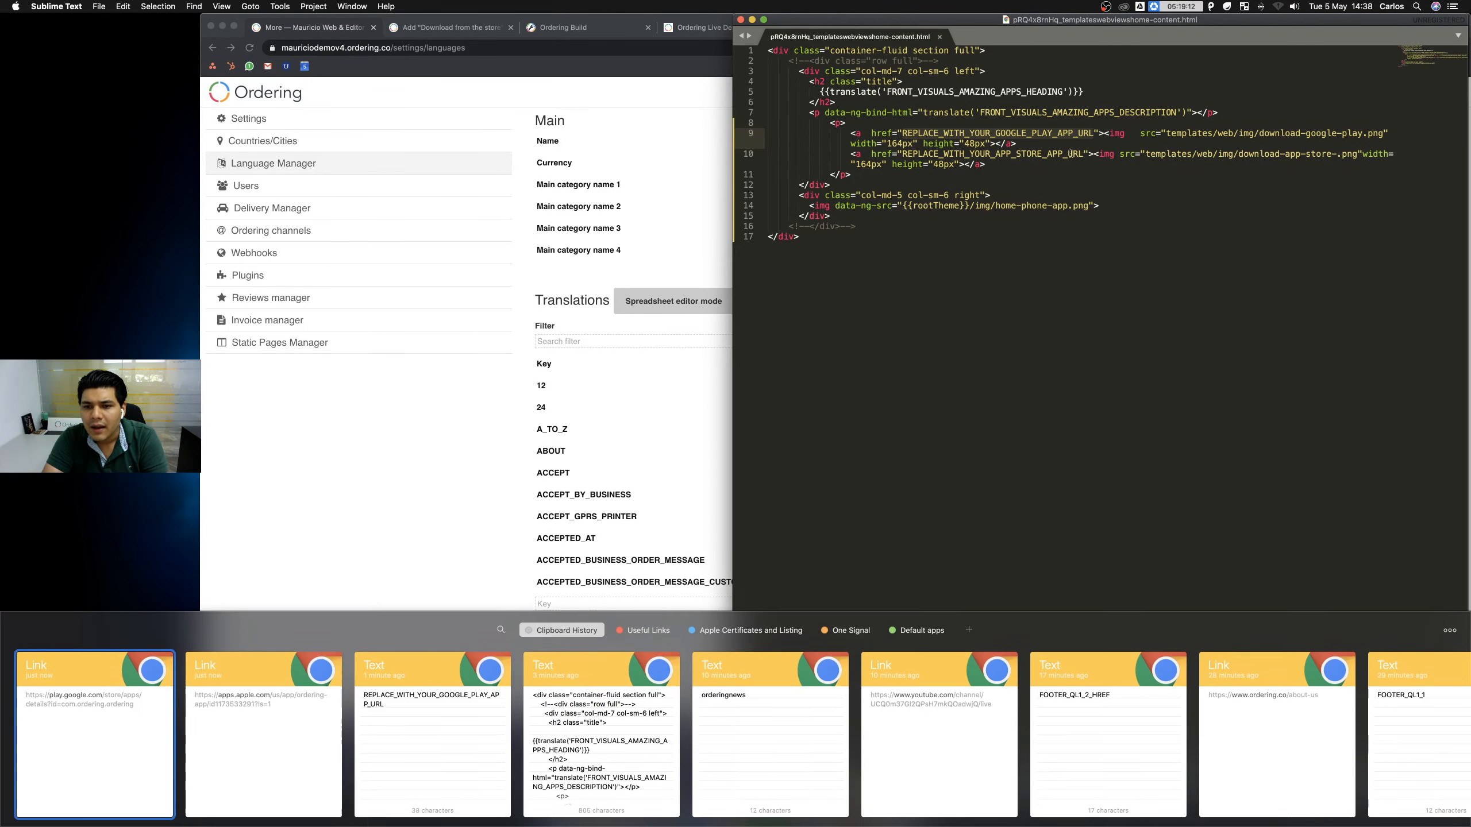
{"action": "double_click", "coordinate": [122, 732]}
Paste the App Store link over the line 10 placeholder, save the file and close Sublime Text.
{"action": "left_click", "coordinate": [901, 152]}
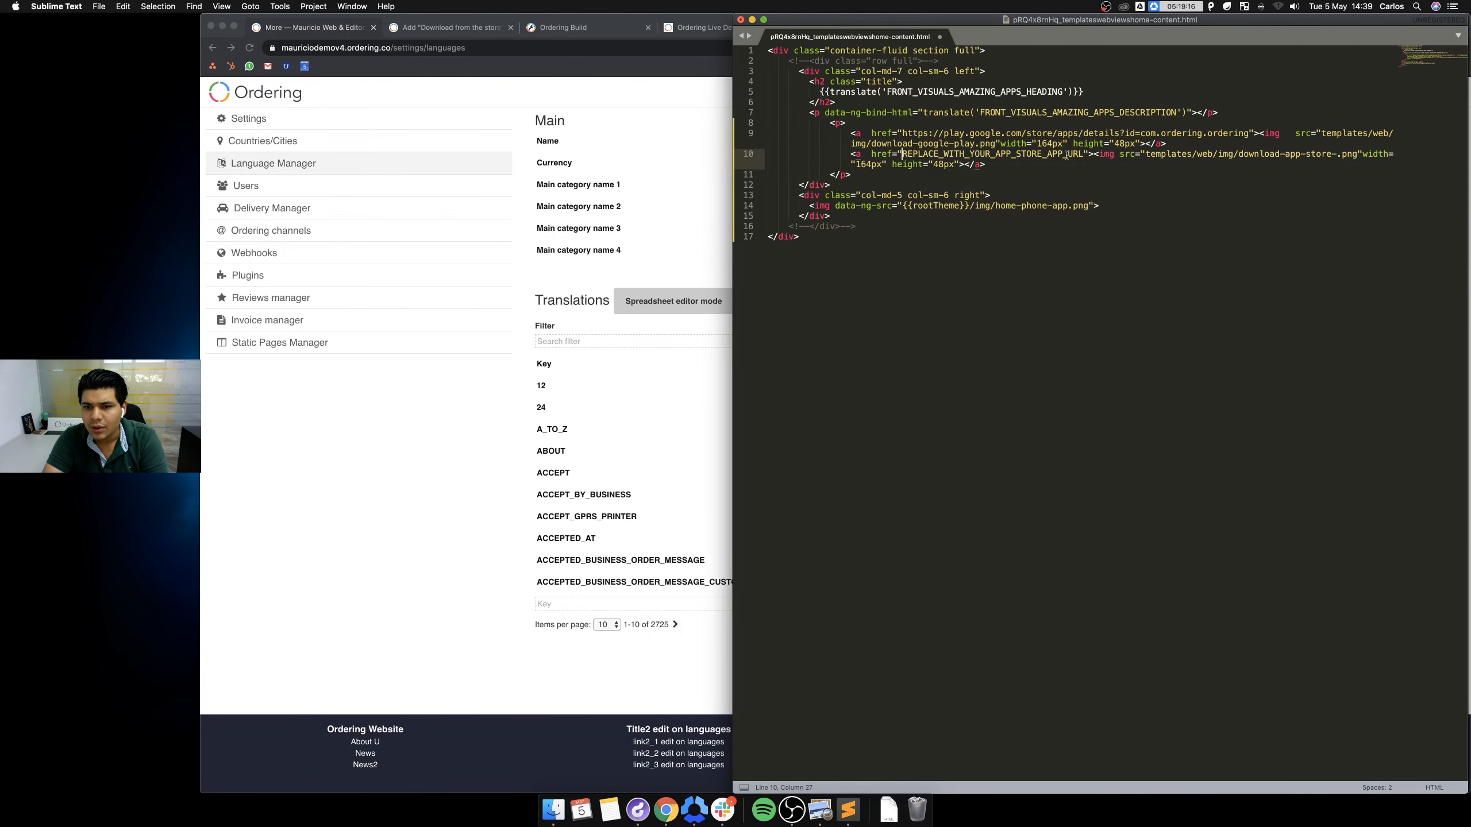
{"action": "left_click", "coordinate": [1081, 155], "text": "shift"}
{"action": "key", "text": "super+shift+v"}
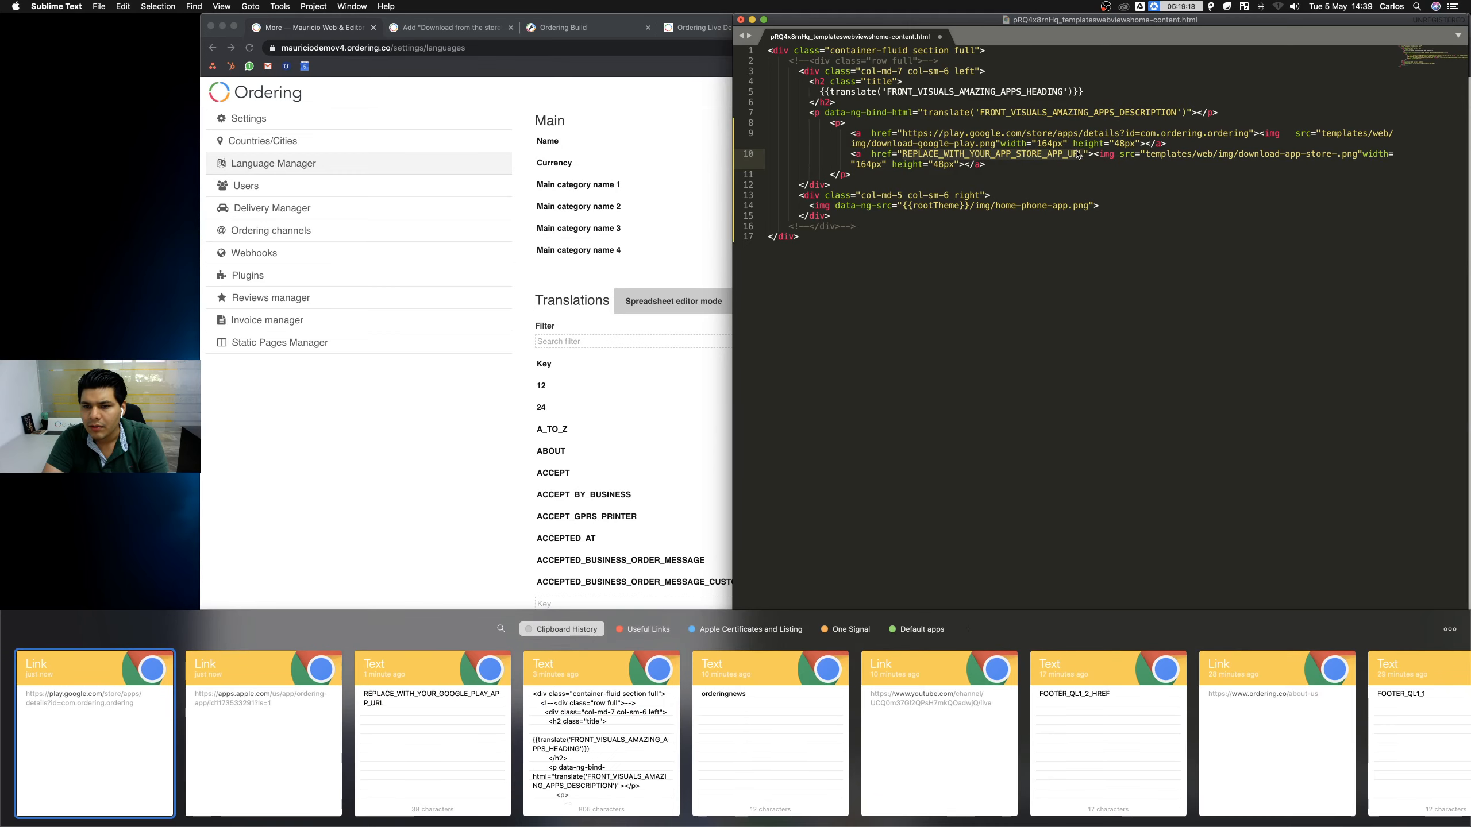
{"action": "double_click", "coordinate": [271, 712]}
{"action": "left_click", "coordinate": [1096, 198]}
{"action": "key", "text": "super+s"}
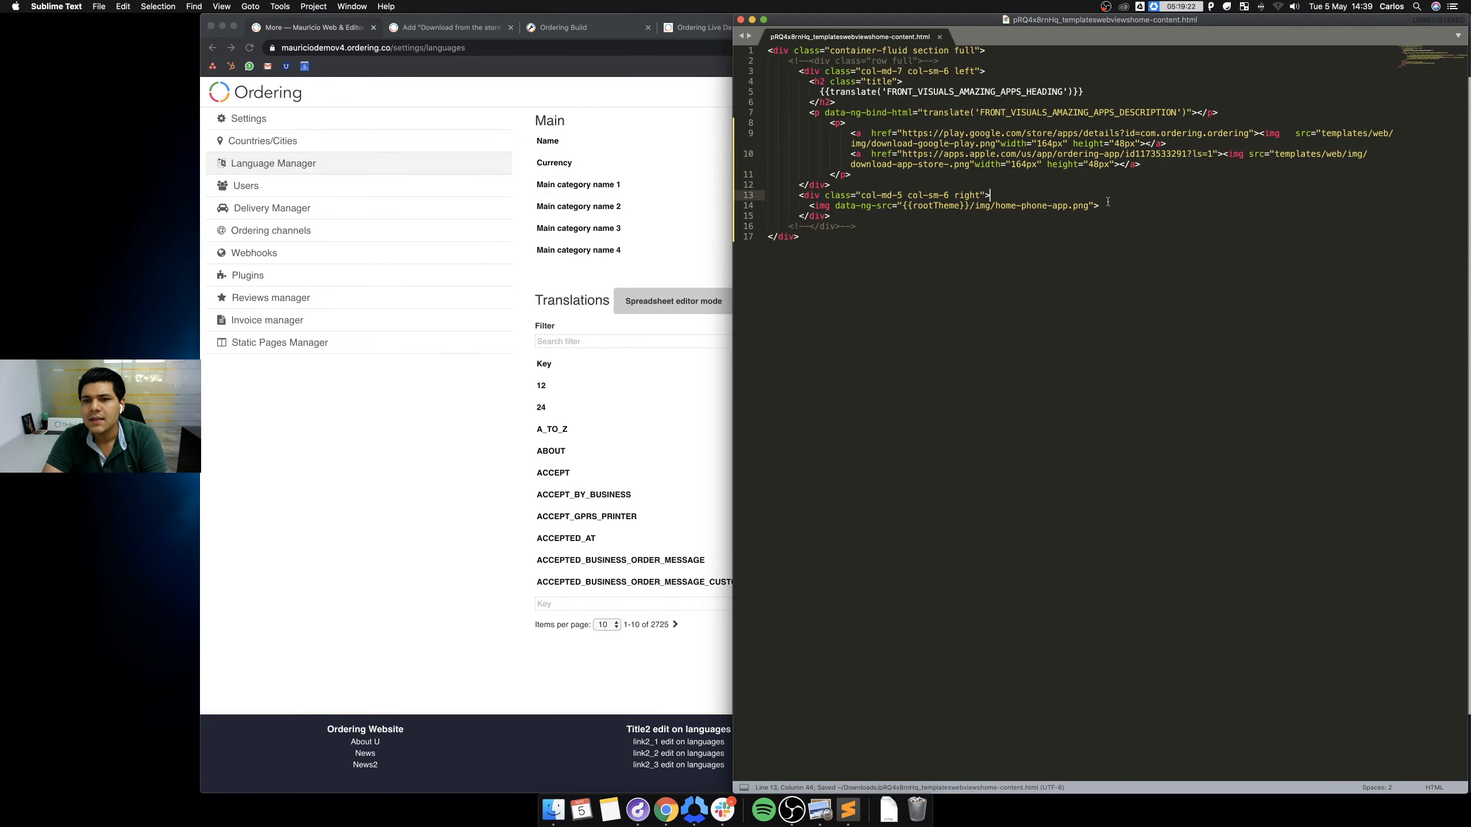
{"action": "left_click", "coordinate": [741, 20]}
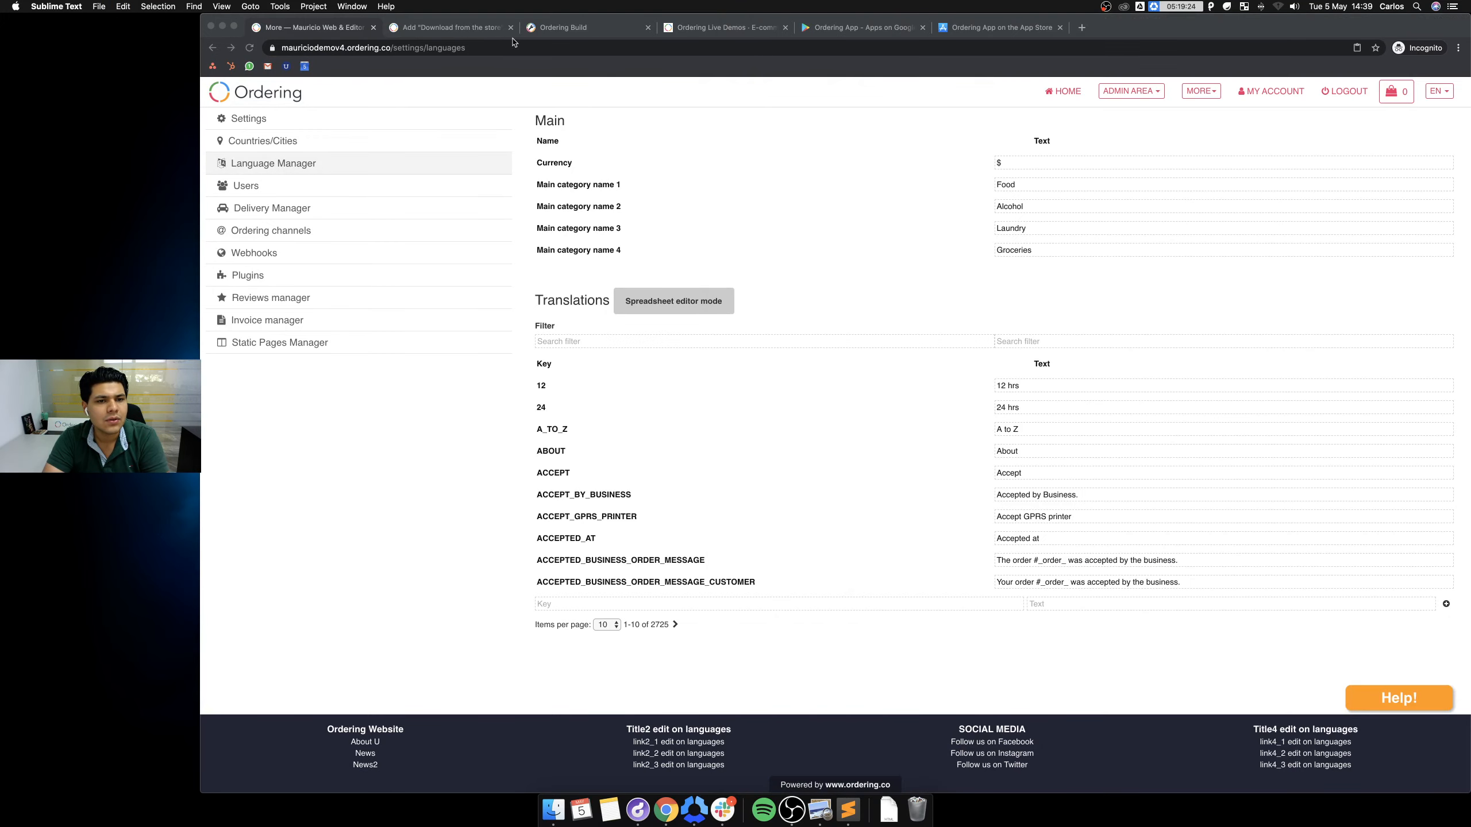
Swap the Home page content file for the edited HTML from Downloads and save with UPDATE.
{"action": "left_click", "coordinate": [558, 29]}
{"action": "scroll", "coordinate": [1108, 692], "scroll_direction": "down", "scroll_amount": 10}
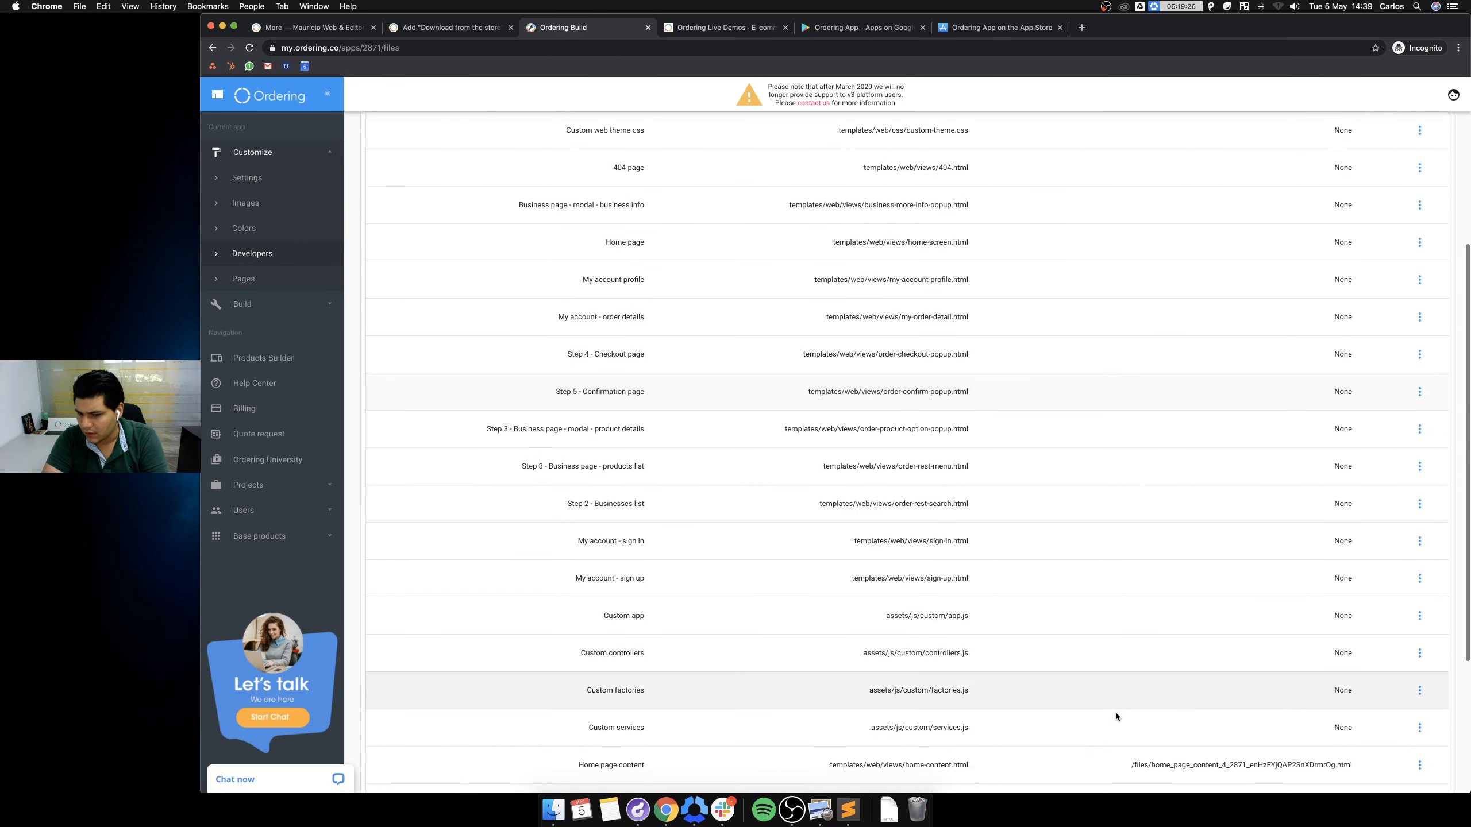
{"action": "left_click", "coordinate": [1420, 542]}
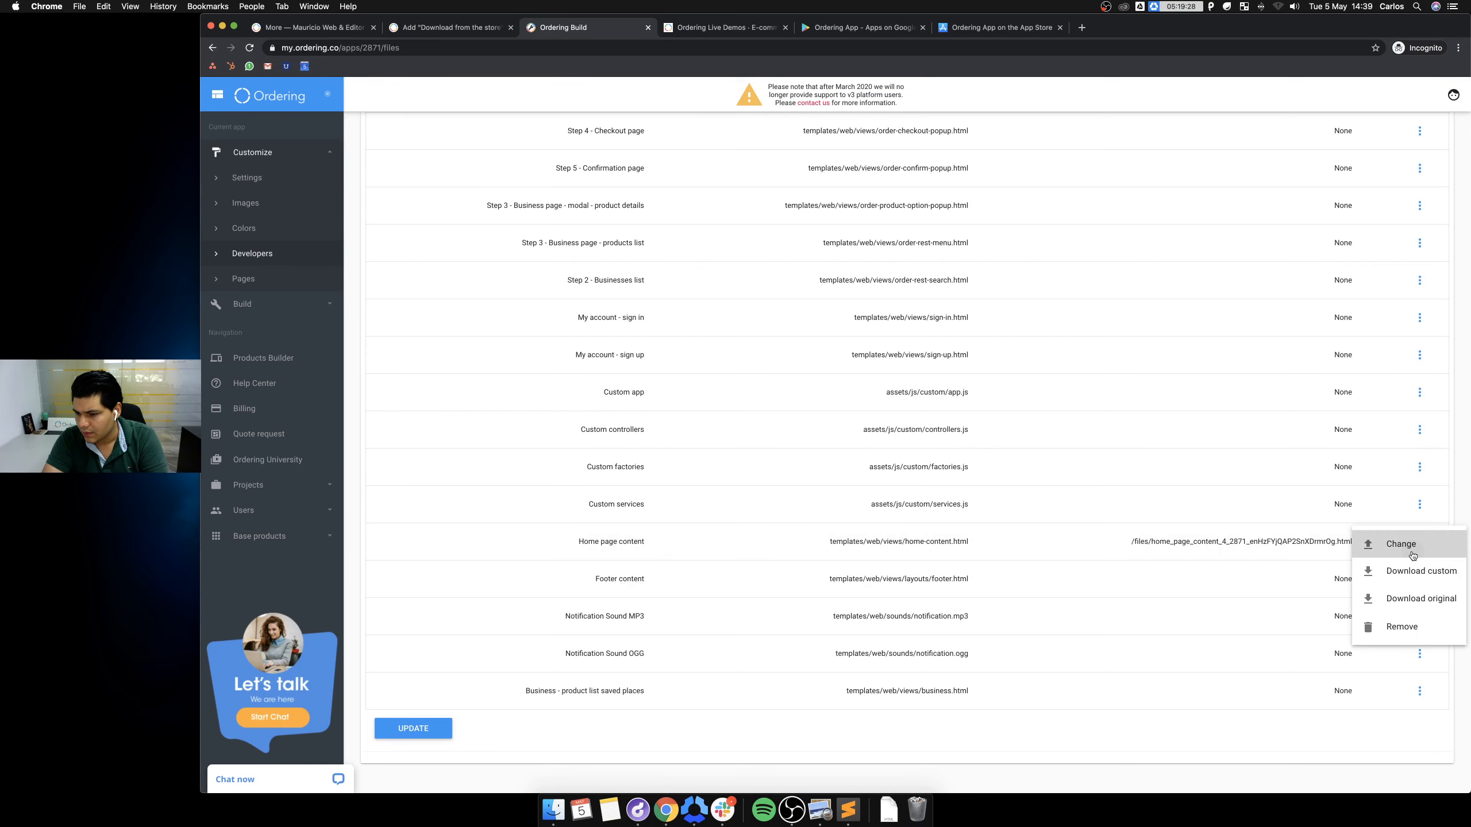
{"action": "left_click", "coordinate": [1411, 550]}
{"action": "left_click", "coordinate": [889, 810]}
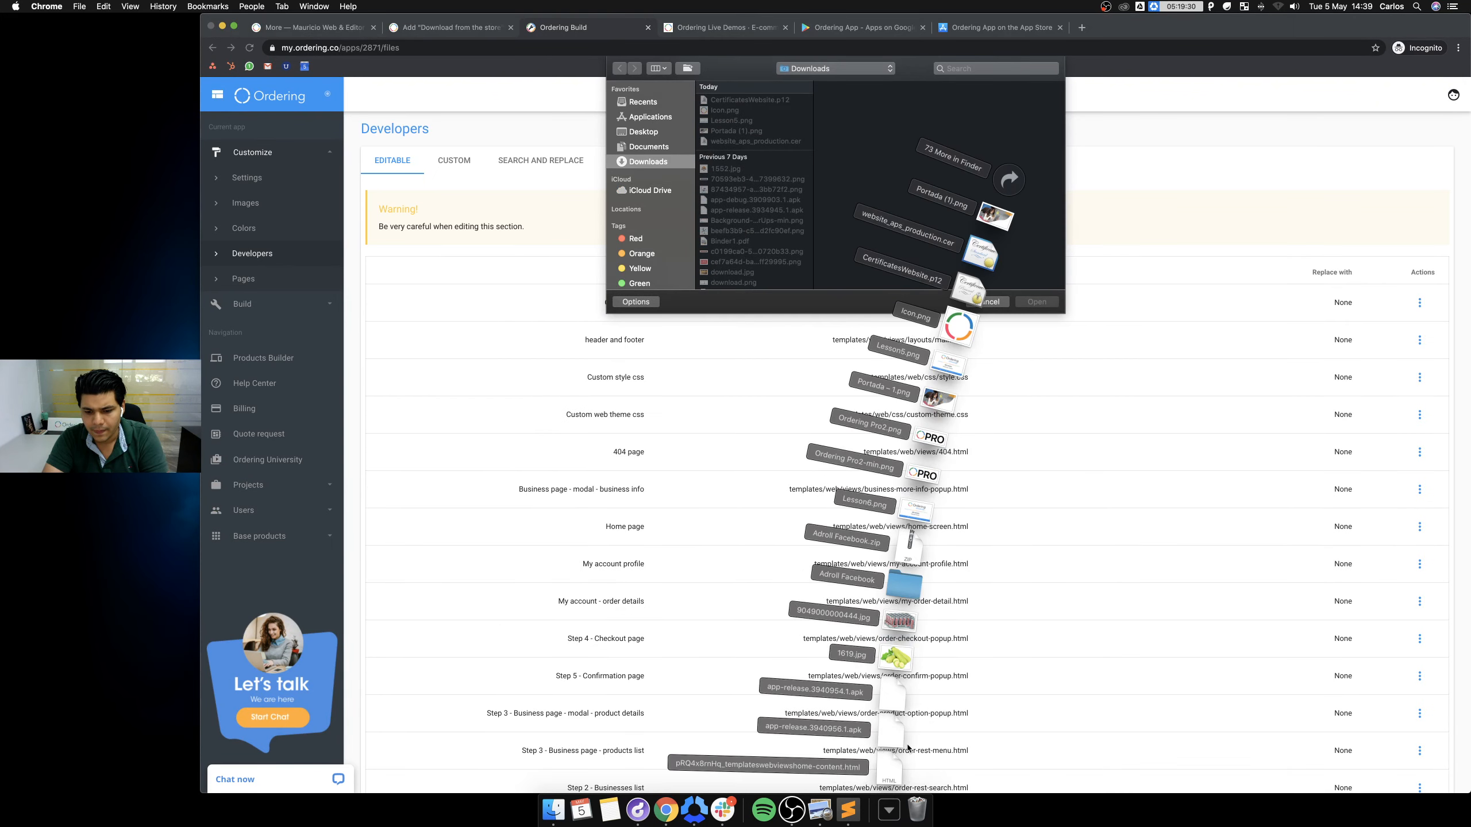
{"action": "left_click_drag", "start_coordinate": [895, 767], "coordinate": [935, 177]}
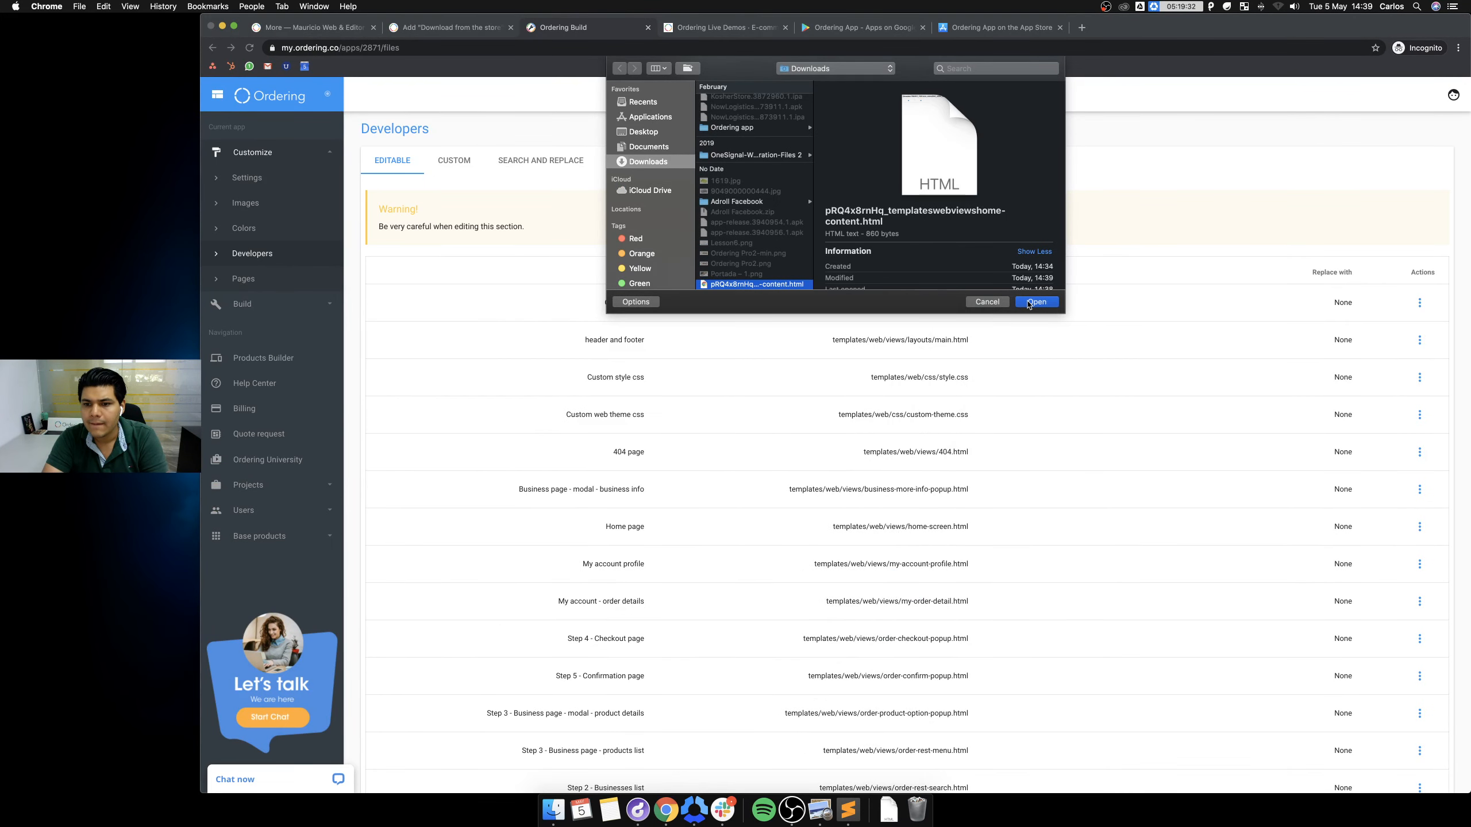
{"action": "left_click", "coordinate": [1036, 301]}
{"action": "scroll", "coordinate": [791, 488], "scroll_direction": "down", "scroll_amount": 10}
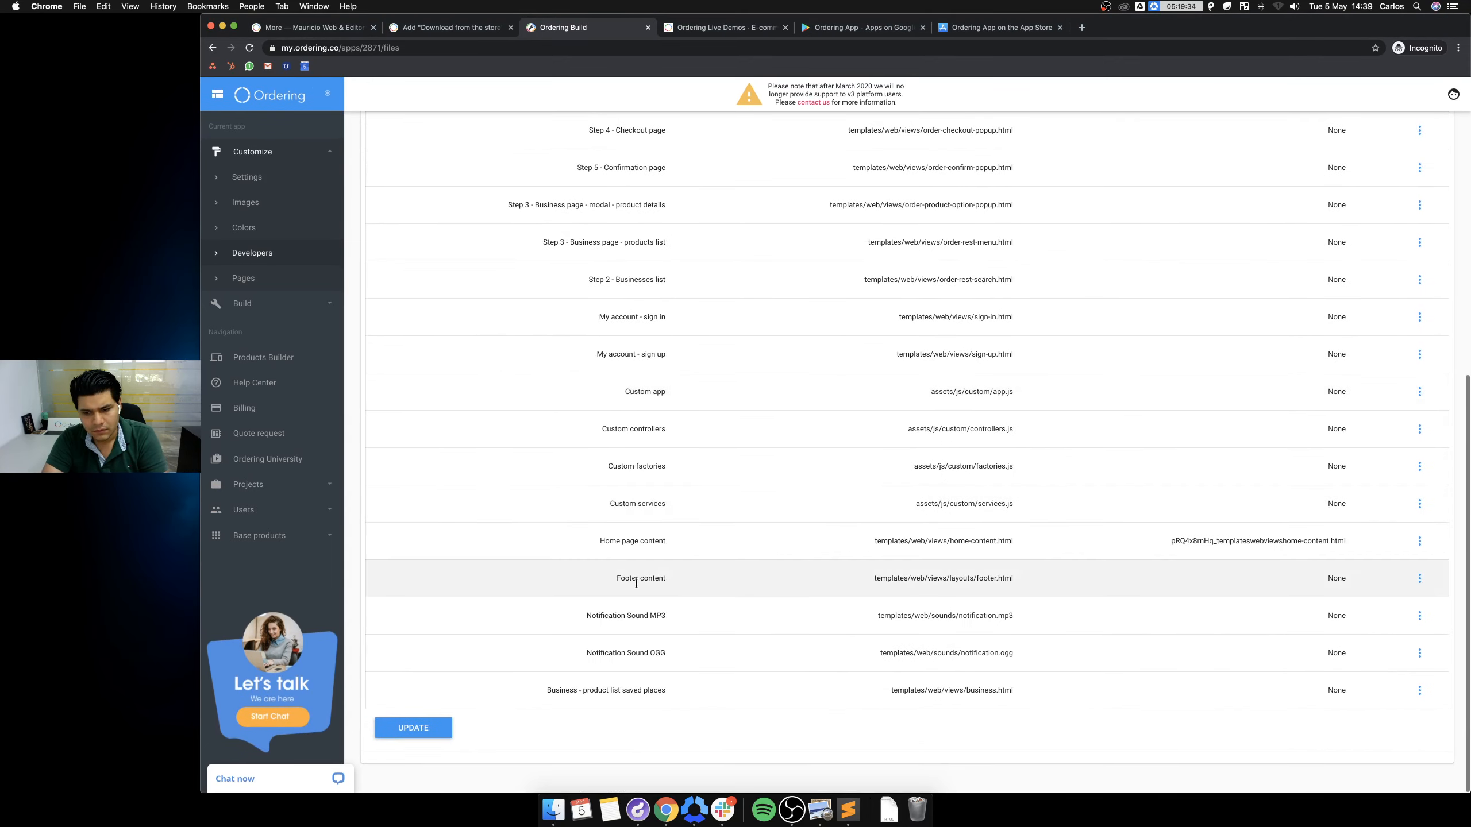
{"action": "left_click", "coordinate": [416, 729]}
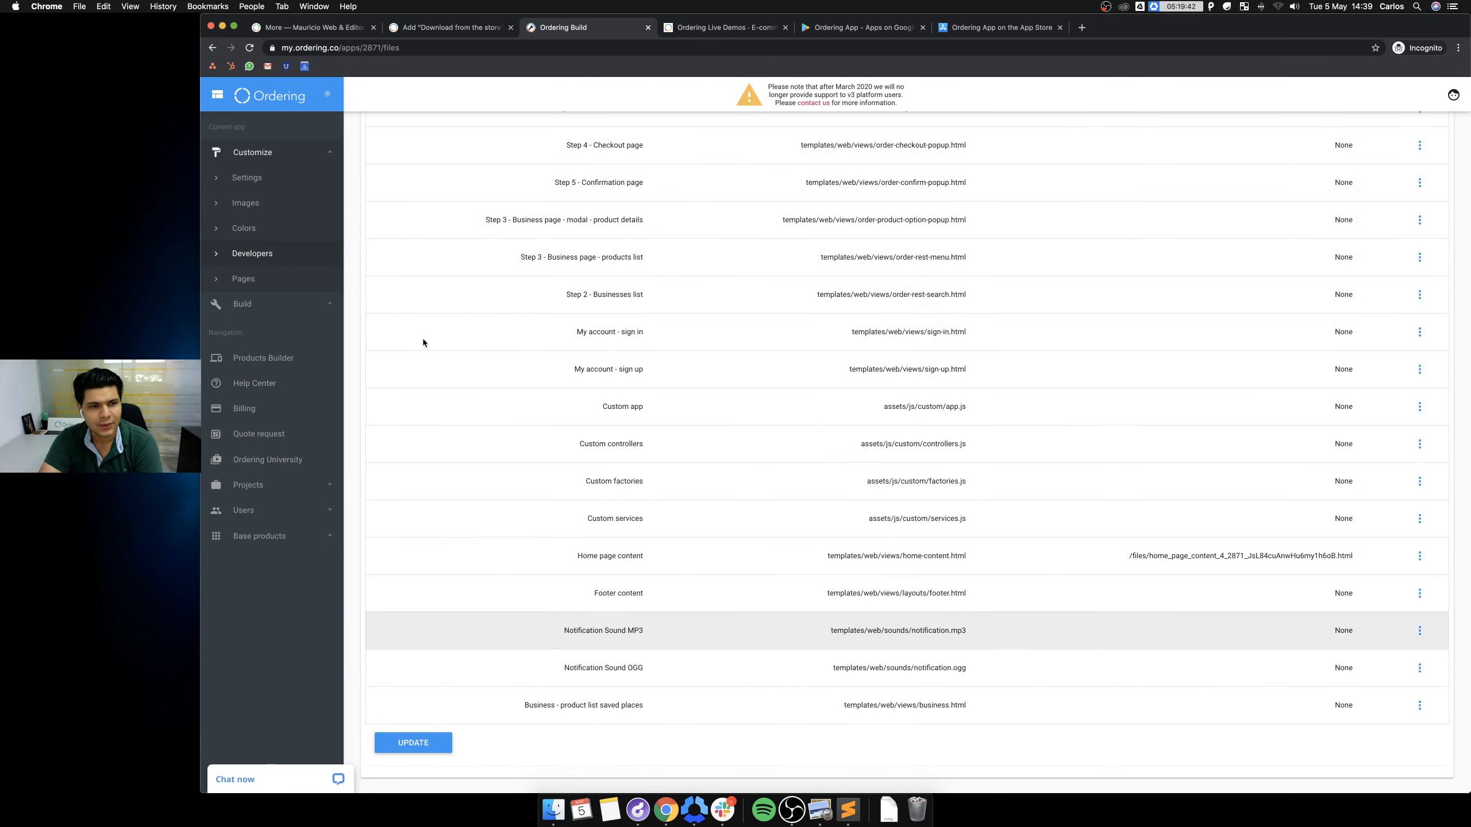
Rebuild the staging website with UPDATE WEBSITE STAGING.
{"action": "left_click", "coordinate": [253, 304]}
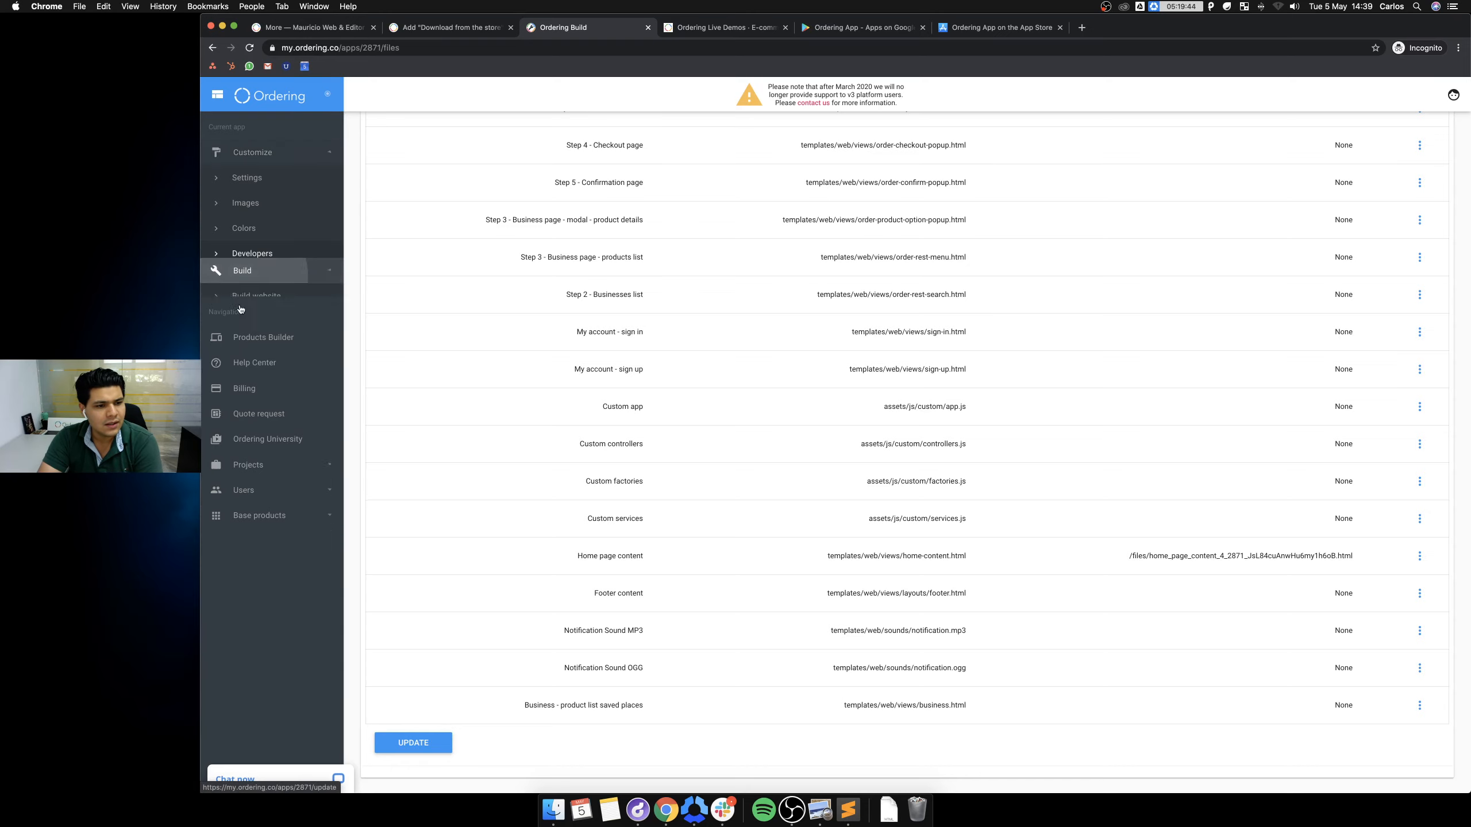
{"action": "left_click", "coordinate": [267, 206]}
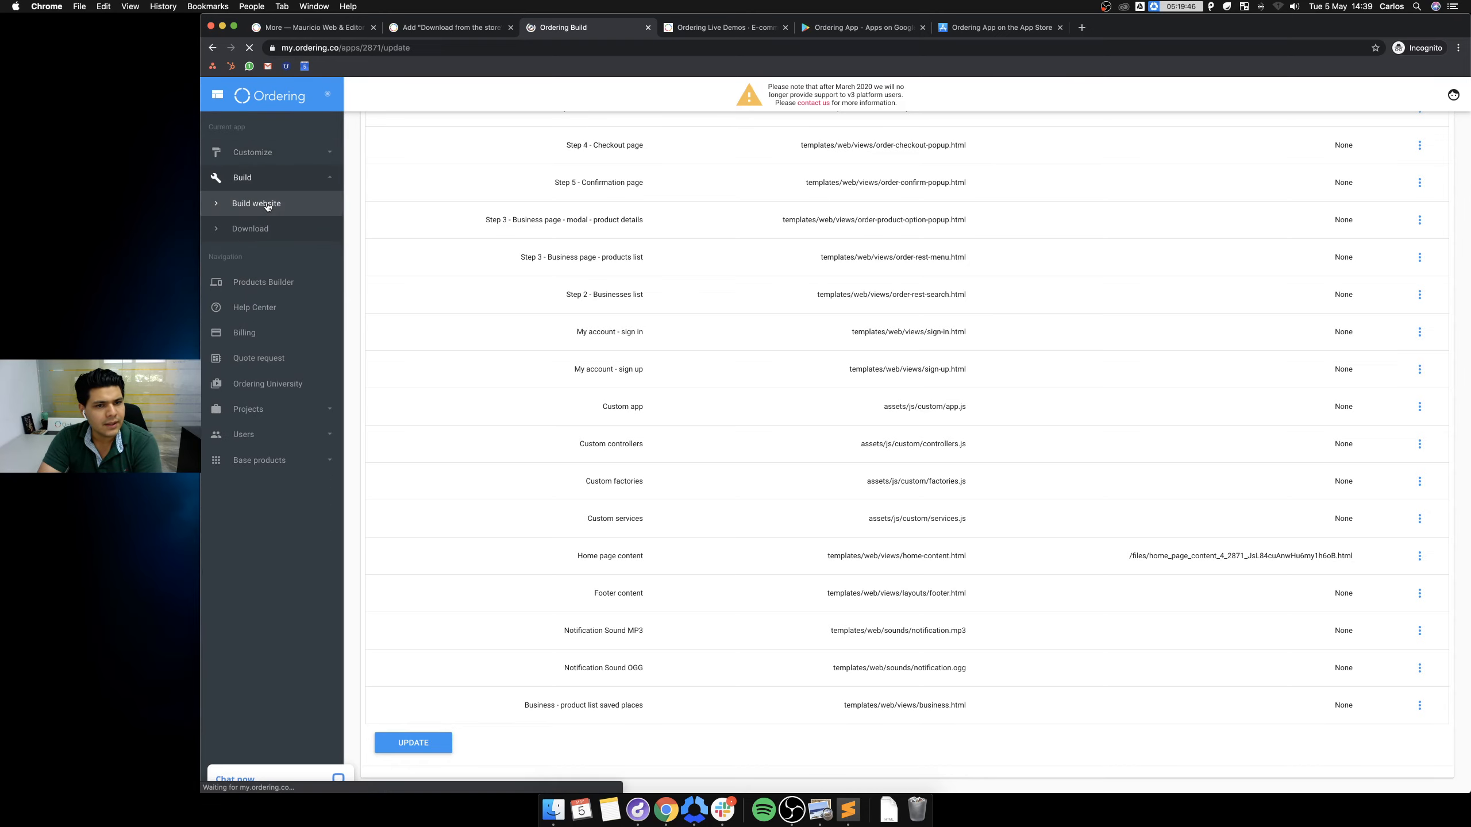
{"action": "scroll", "coordinate": [761, 502], "scroll_direction": "down", "scroll_amount": 5}
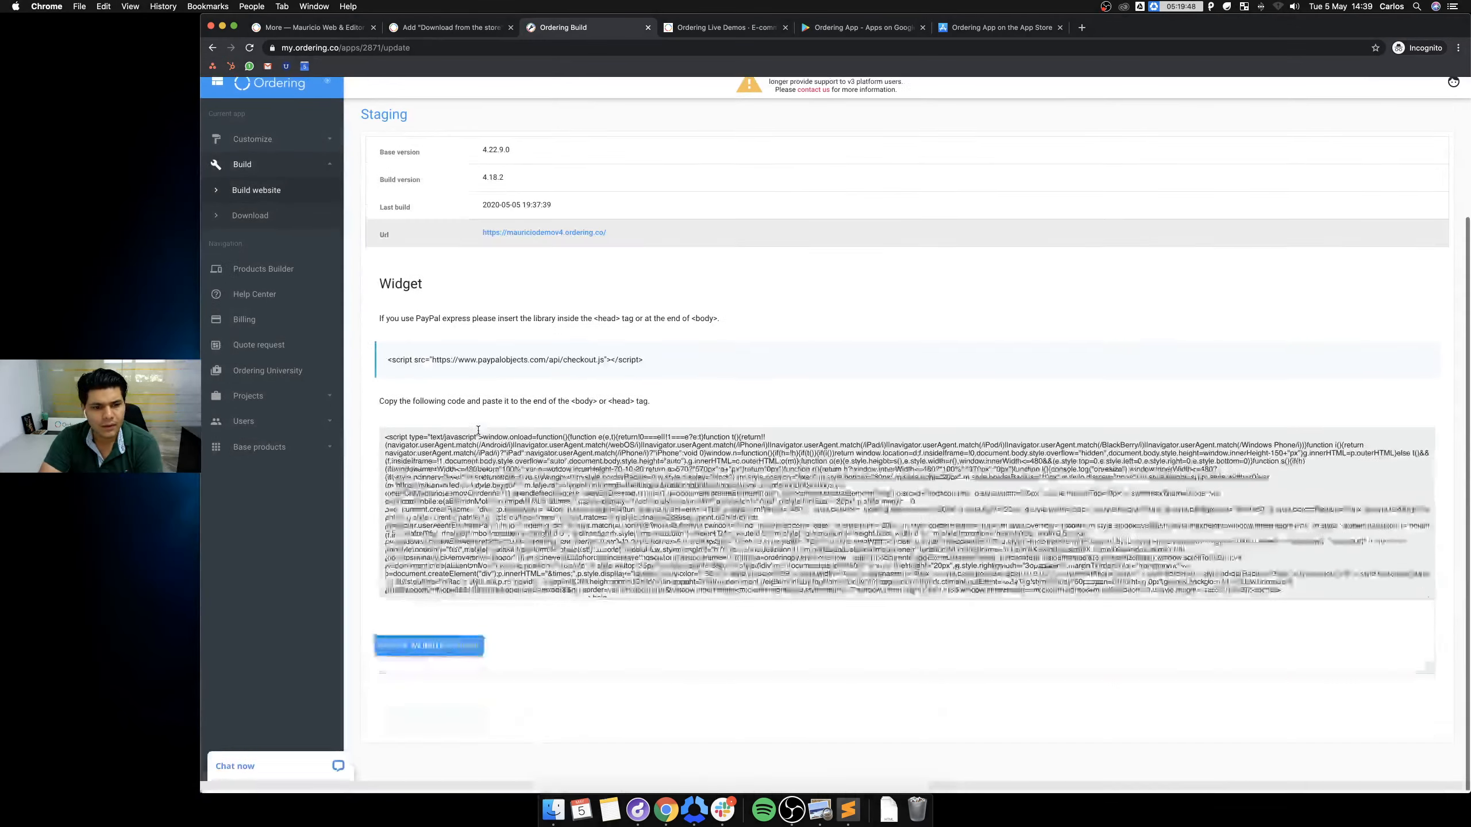
{"action": "left_click", "coordinate": [443, 661]}
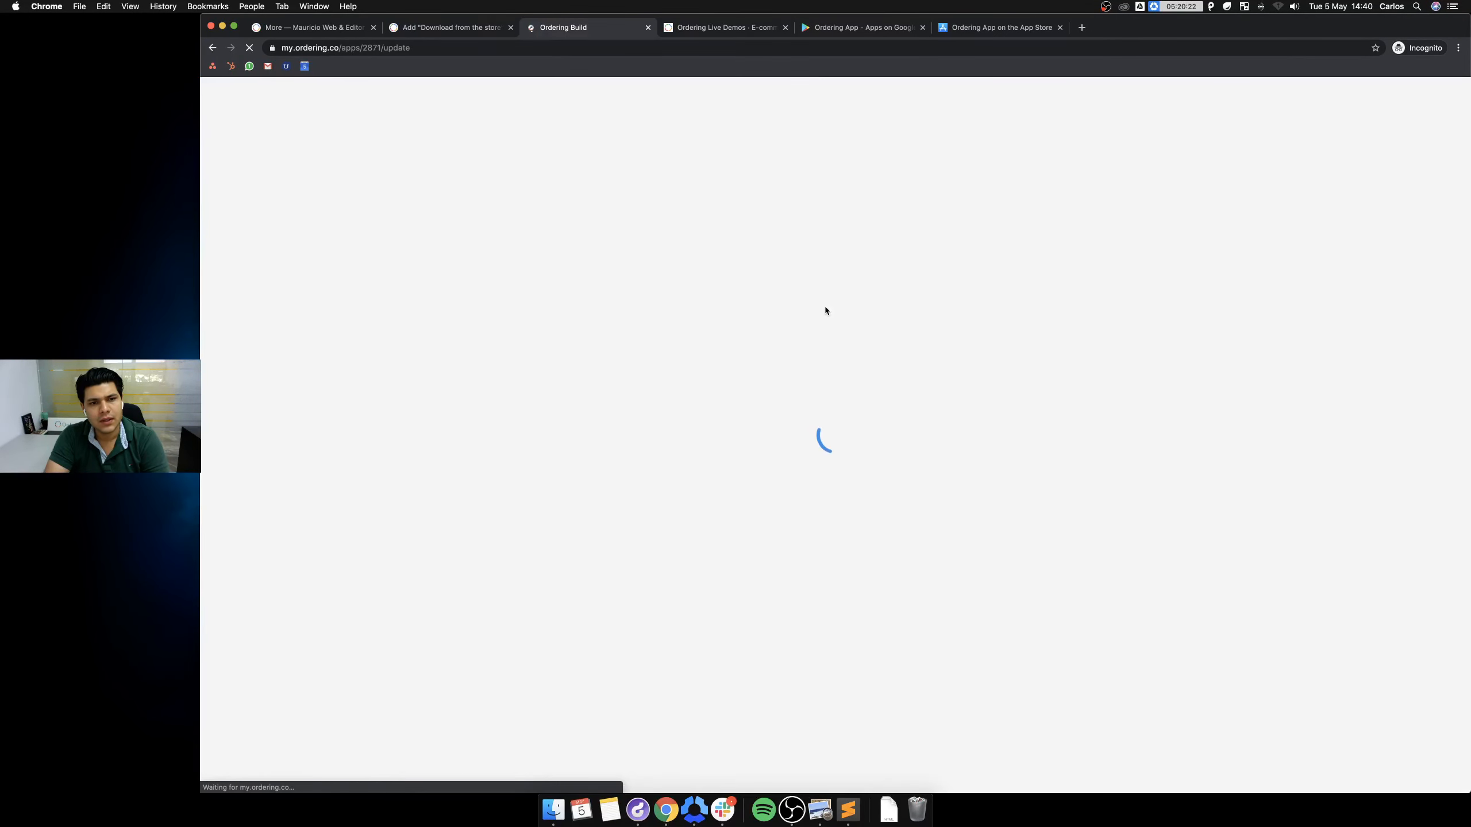
Log out of the demo site, empty cache and hard reload, zoom to 125%, and scroll to Download our apps.
{"action": "left_click", "coordinate": [712, 28]}
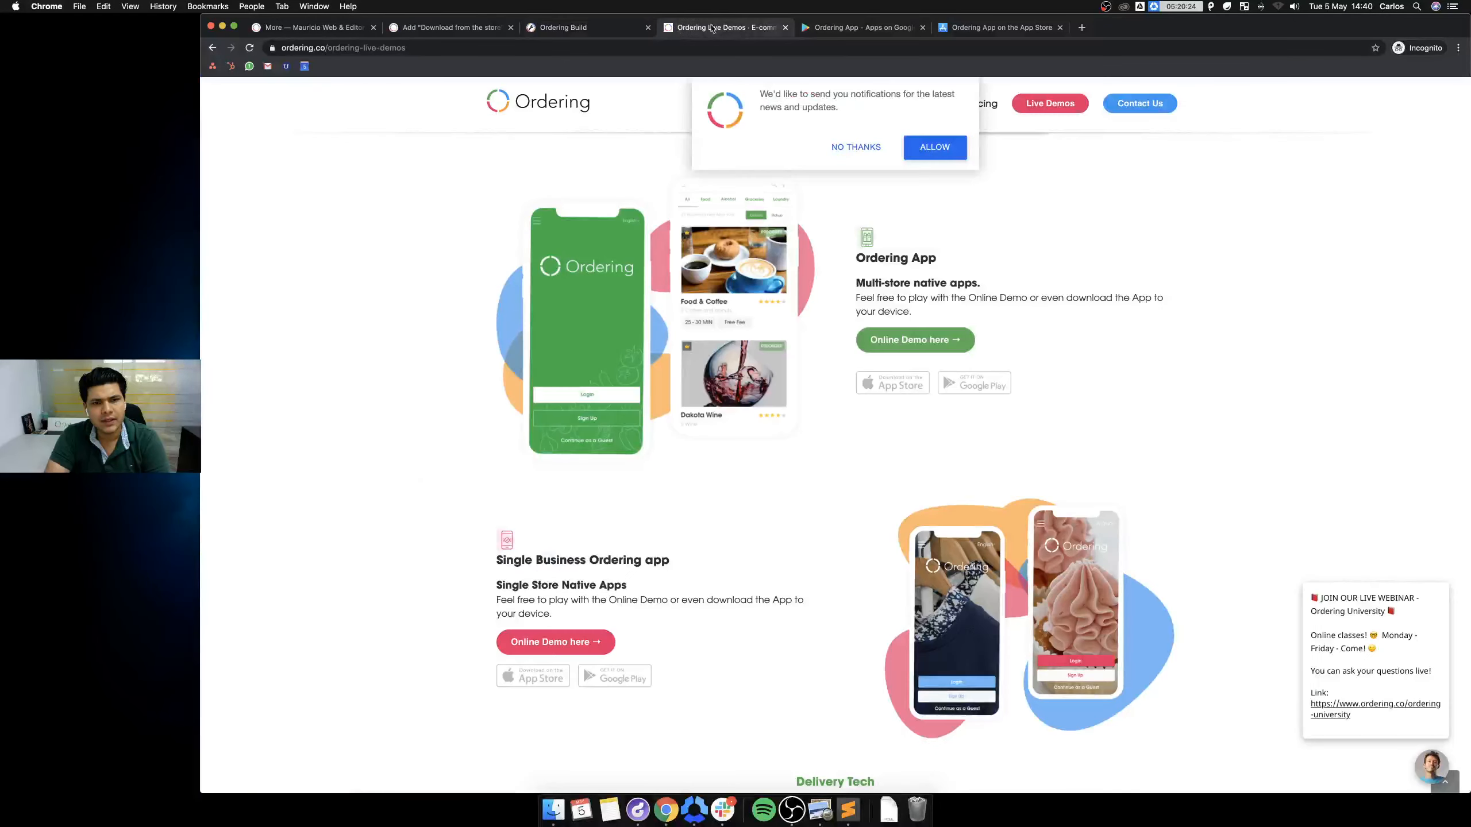
{"action": "left_click", "coordinate": [306, 28]}
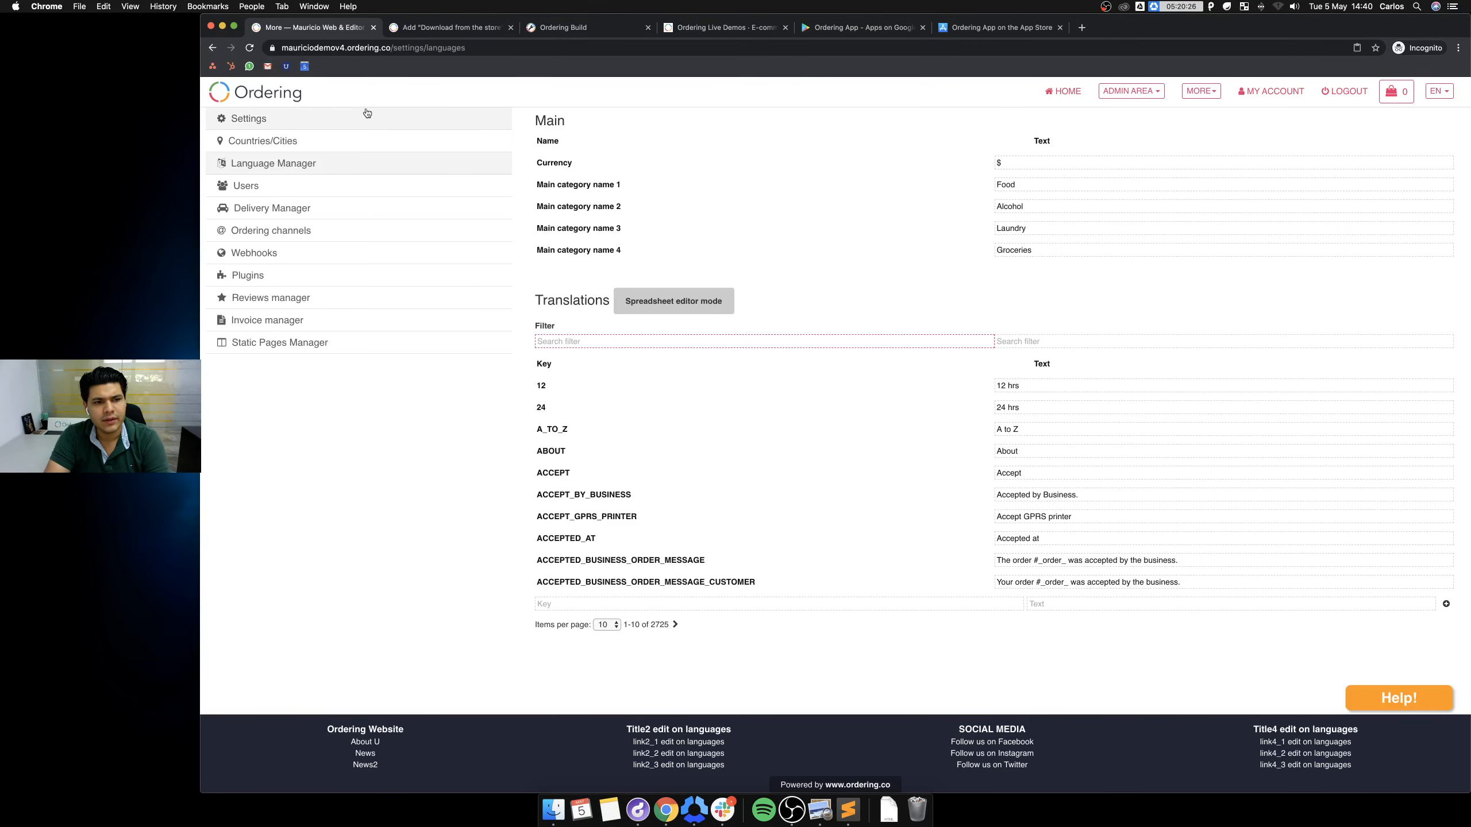
{"action": "left_click", "coordinate": [1344, 92]}
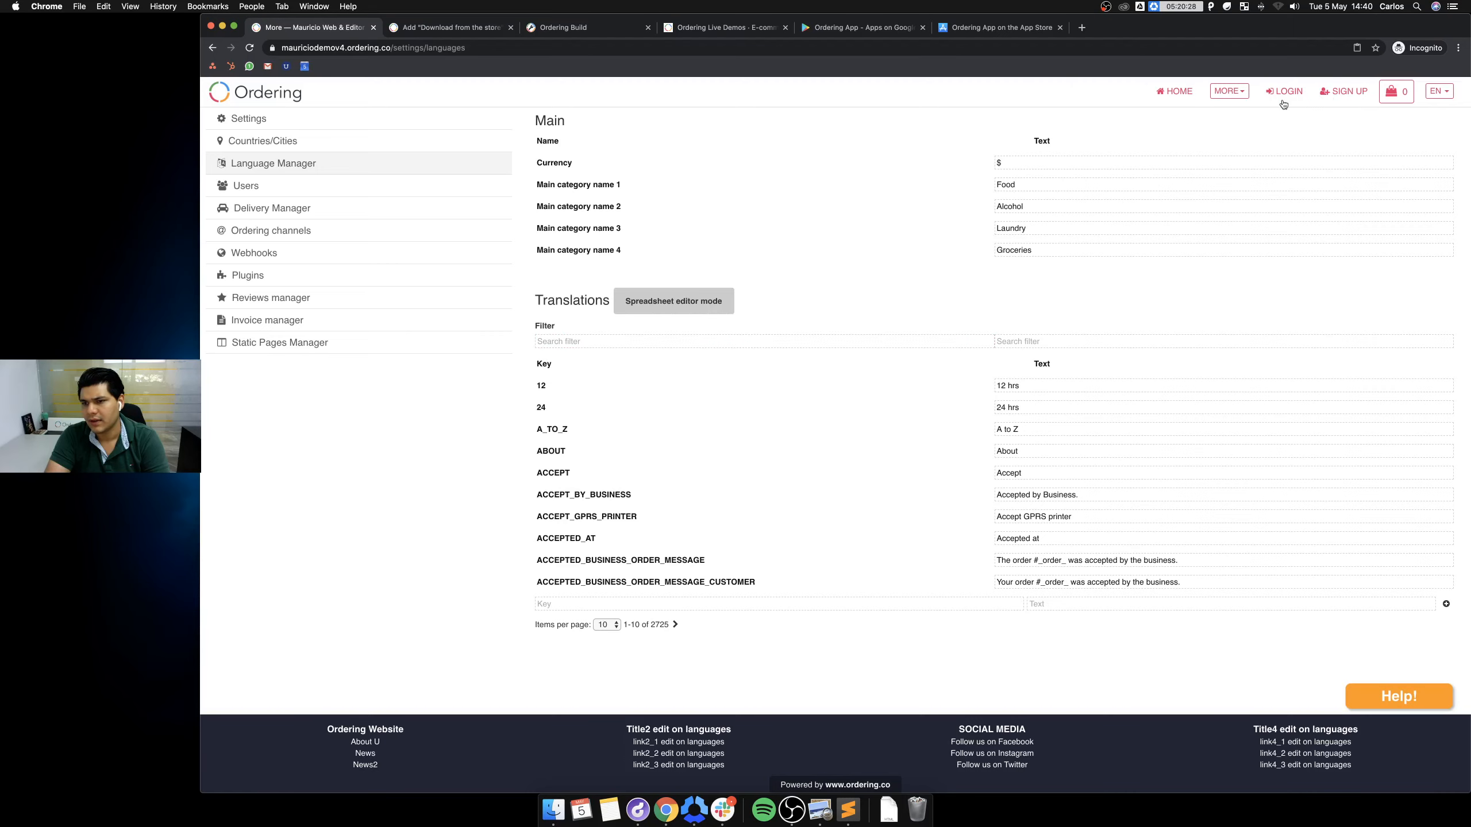
{"action": "right_click", "coordinate": [992, 285]}
{"action": "left_click", "coordinate": [1047, 392]}
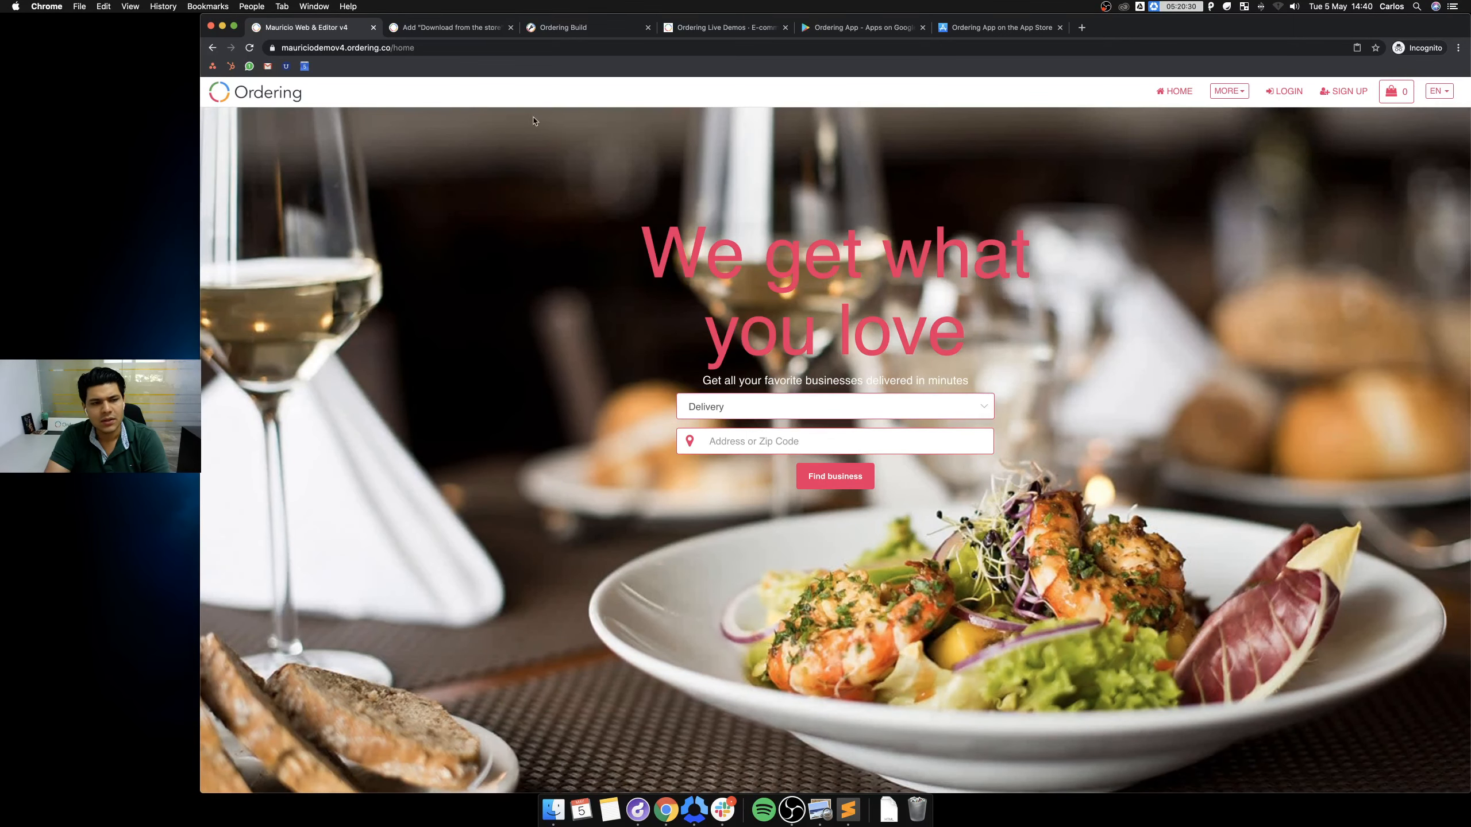
{"action": "right_click", "coordinate": [250, 49]}
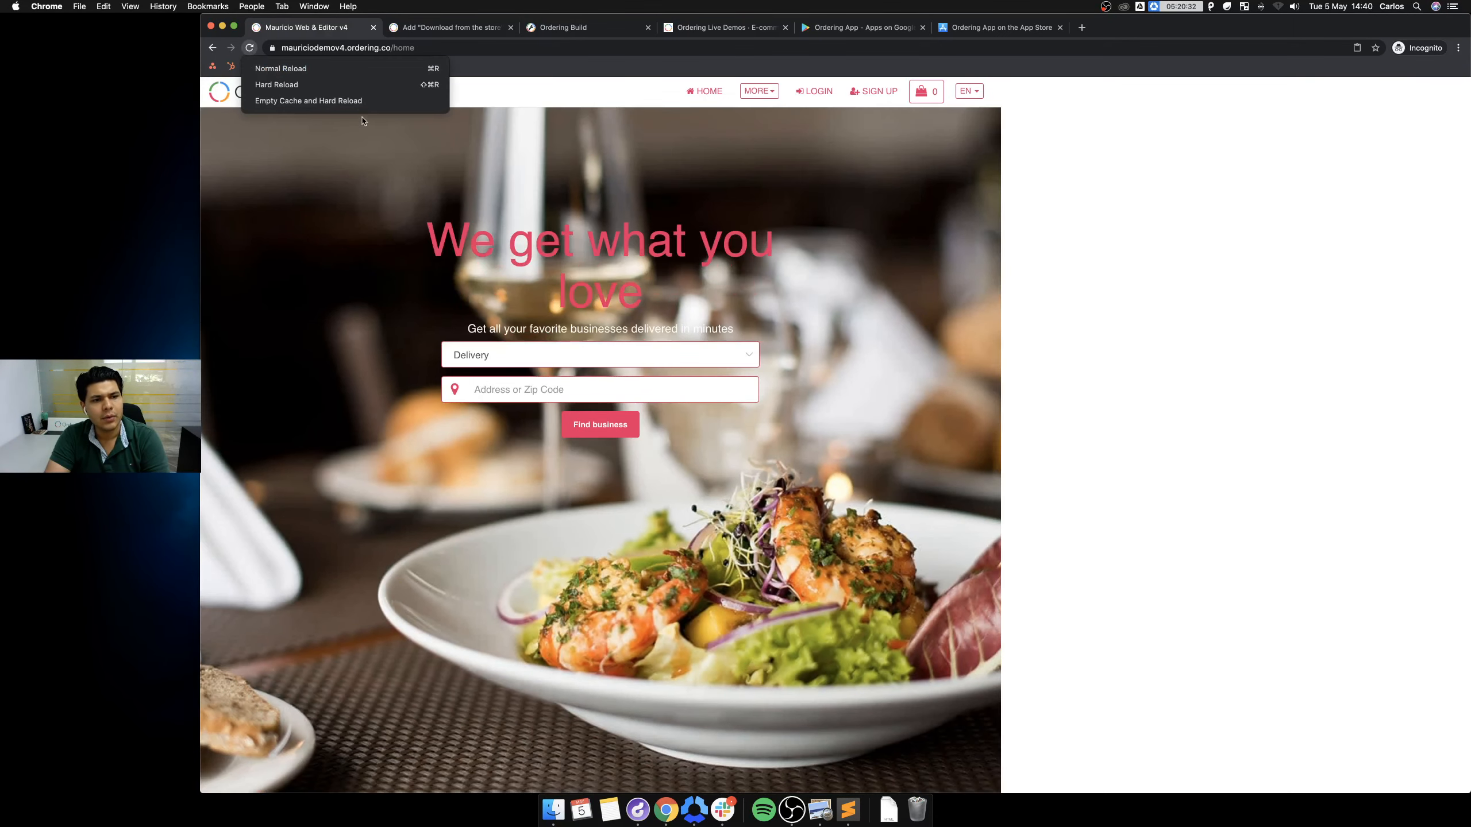
{"action": "left_click", "coordinate": [308, 101]}
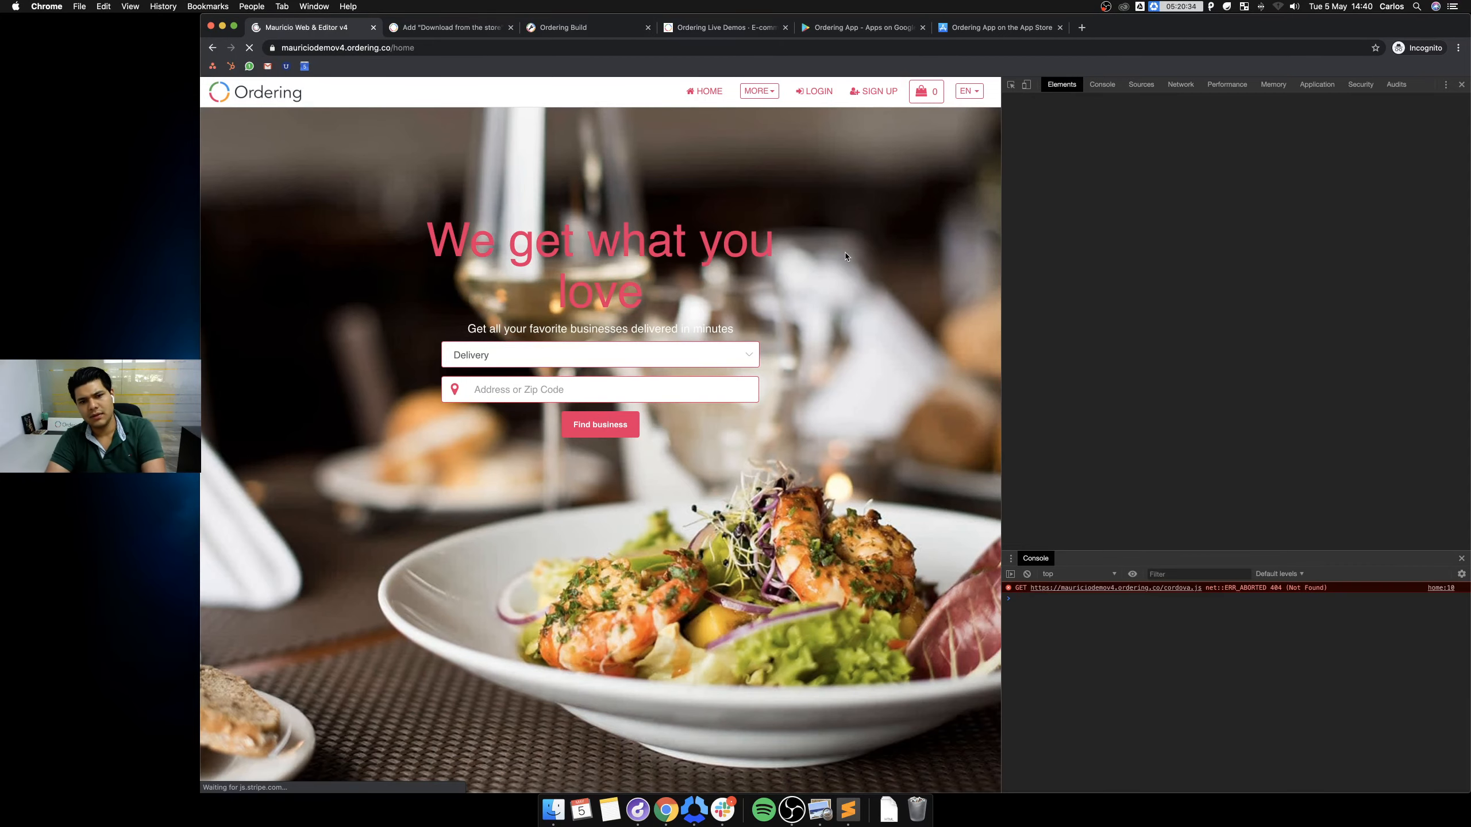
{"action": "key", "text": "super+plus"}
{"action": "key", "text": "super+plus"}
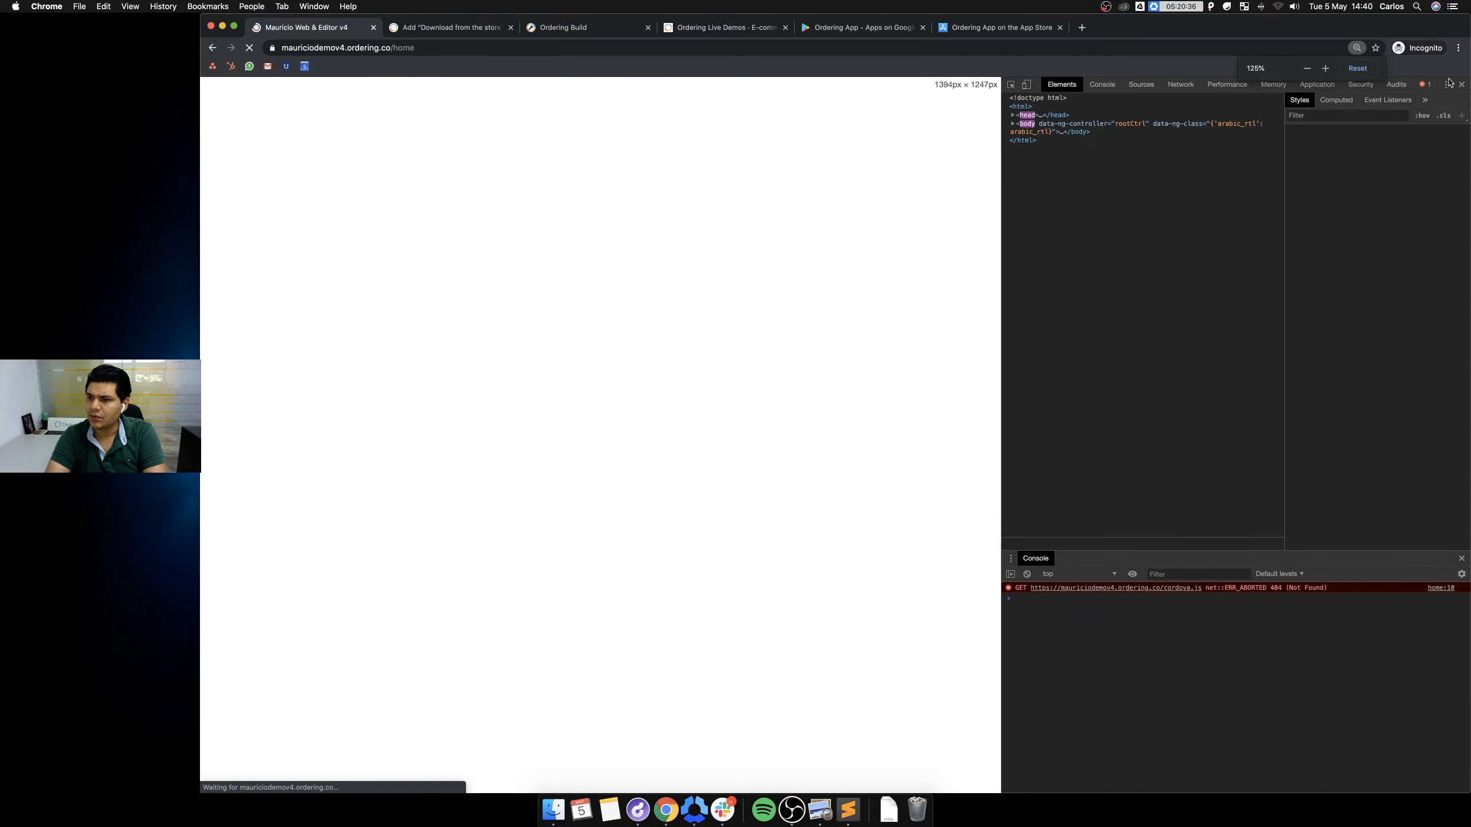
{"action": "left_click", "coordinate": [1462, 84]}
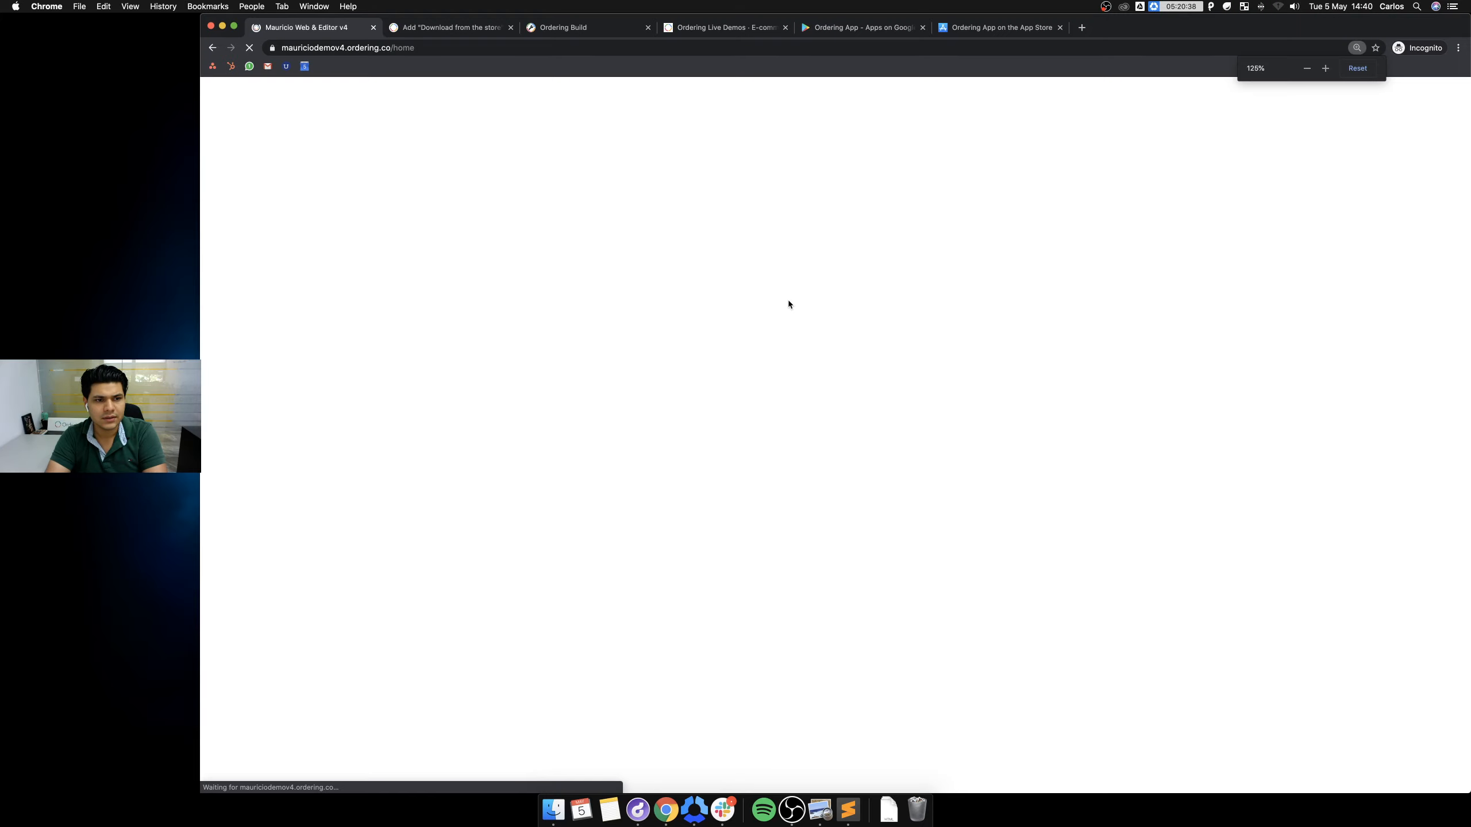
{"action": "scroll", "coordinate": [819, 335], "scroll_direction": "down", "scroll_amount": 6}
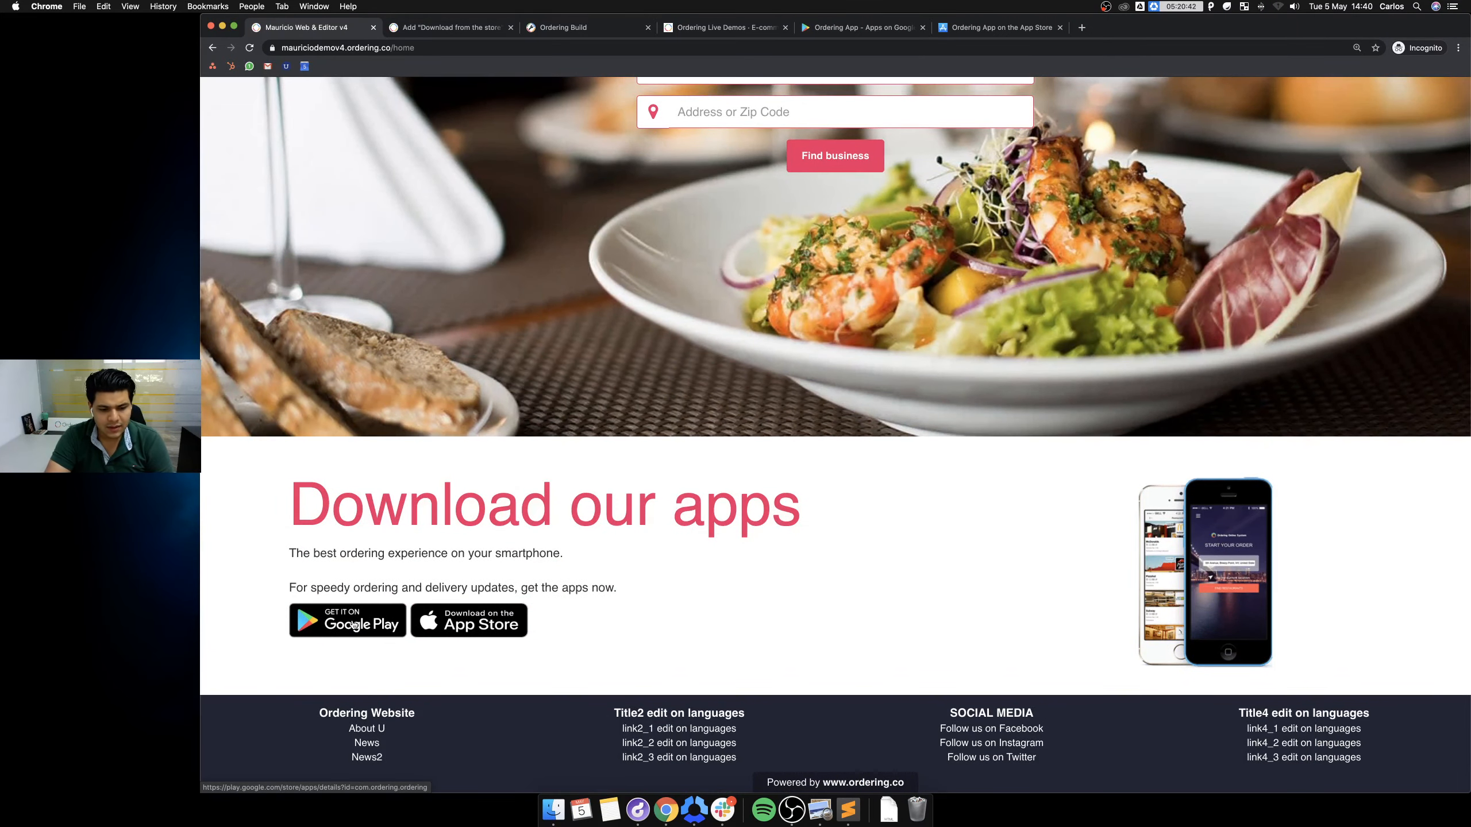
{"action": "left_click", "coordinate": [482, 628]}
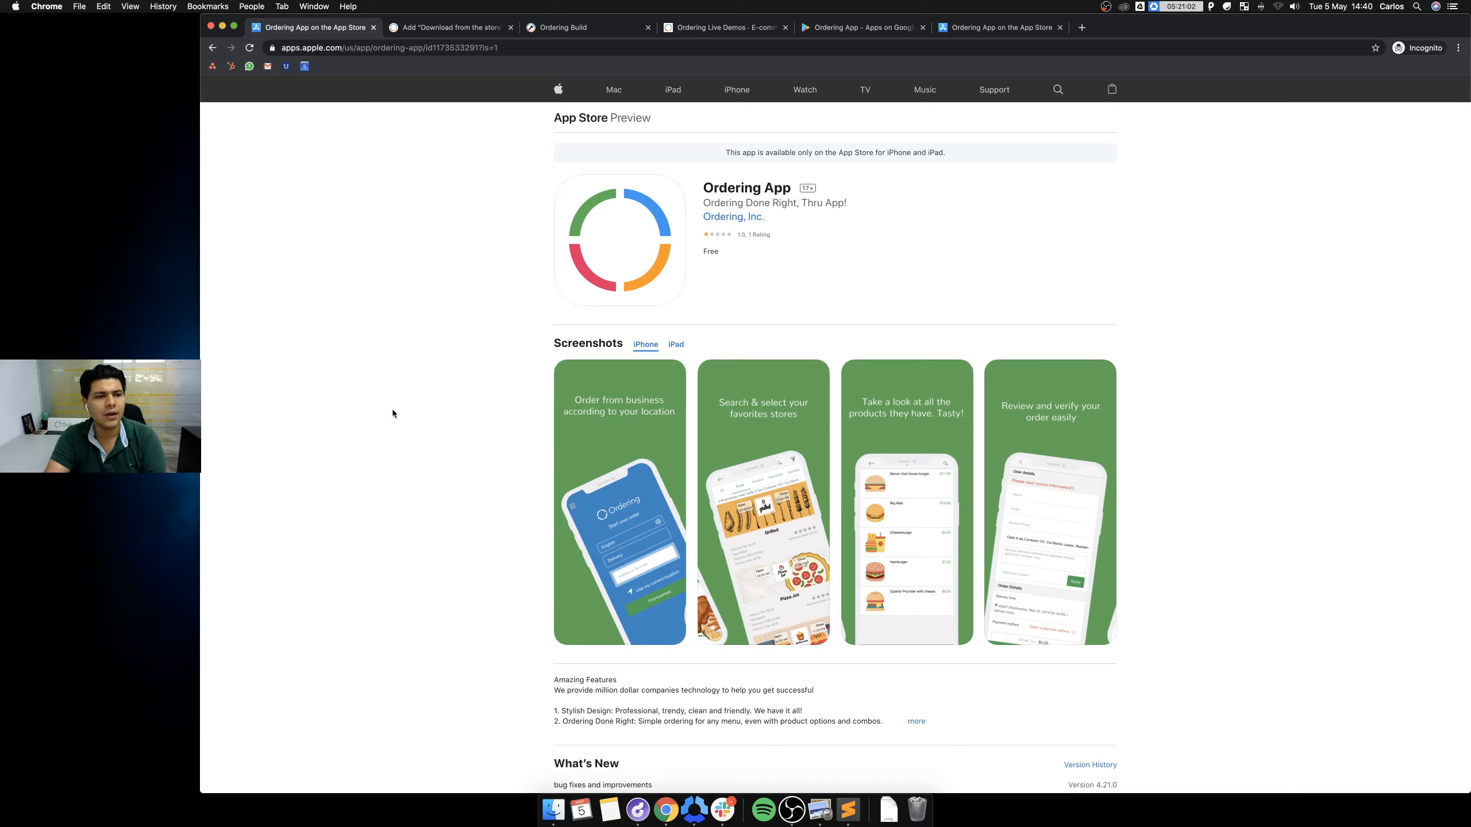
{"action": "left_click", "coordinate": [212, 49]}
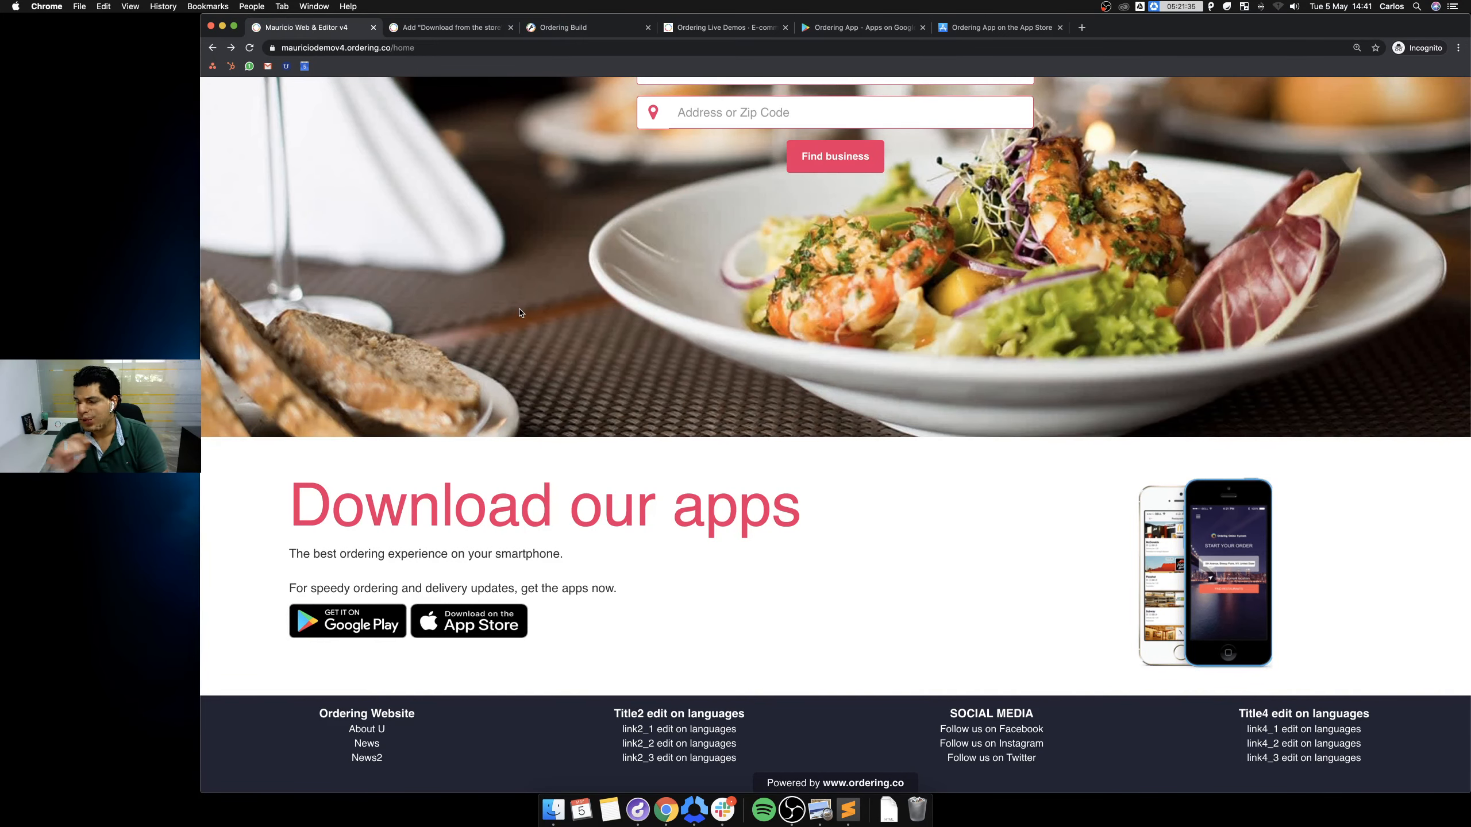
{"action": "left_click", "coordinate": [1278, 6]}
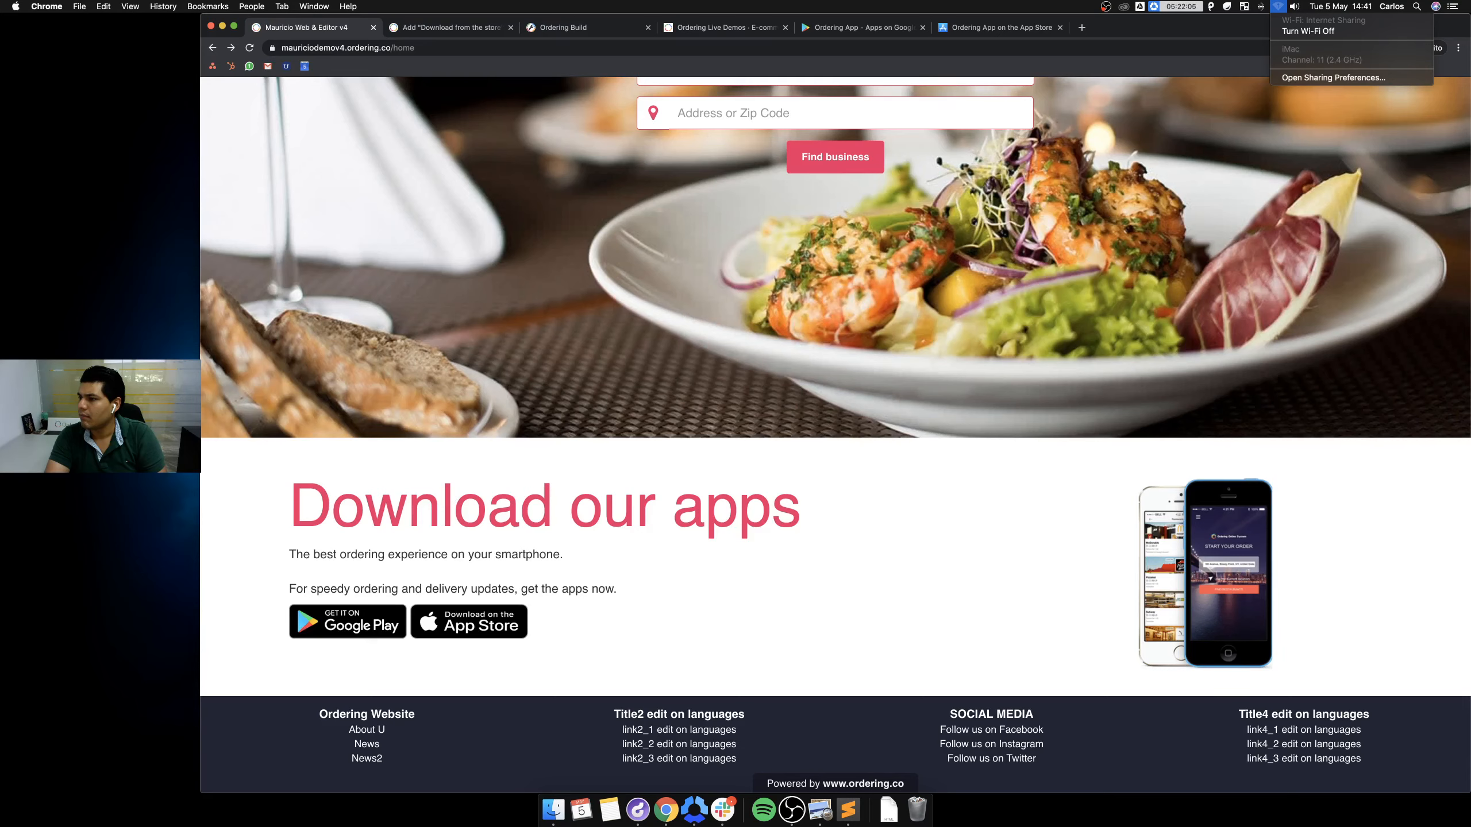
{"action": "key", "text": "Escape"}
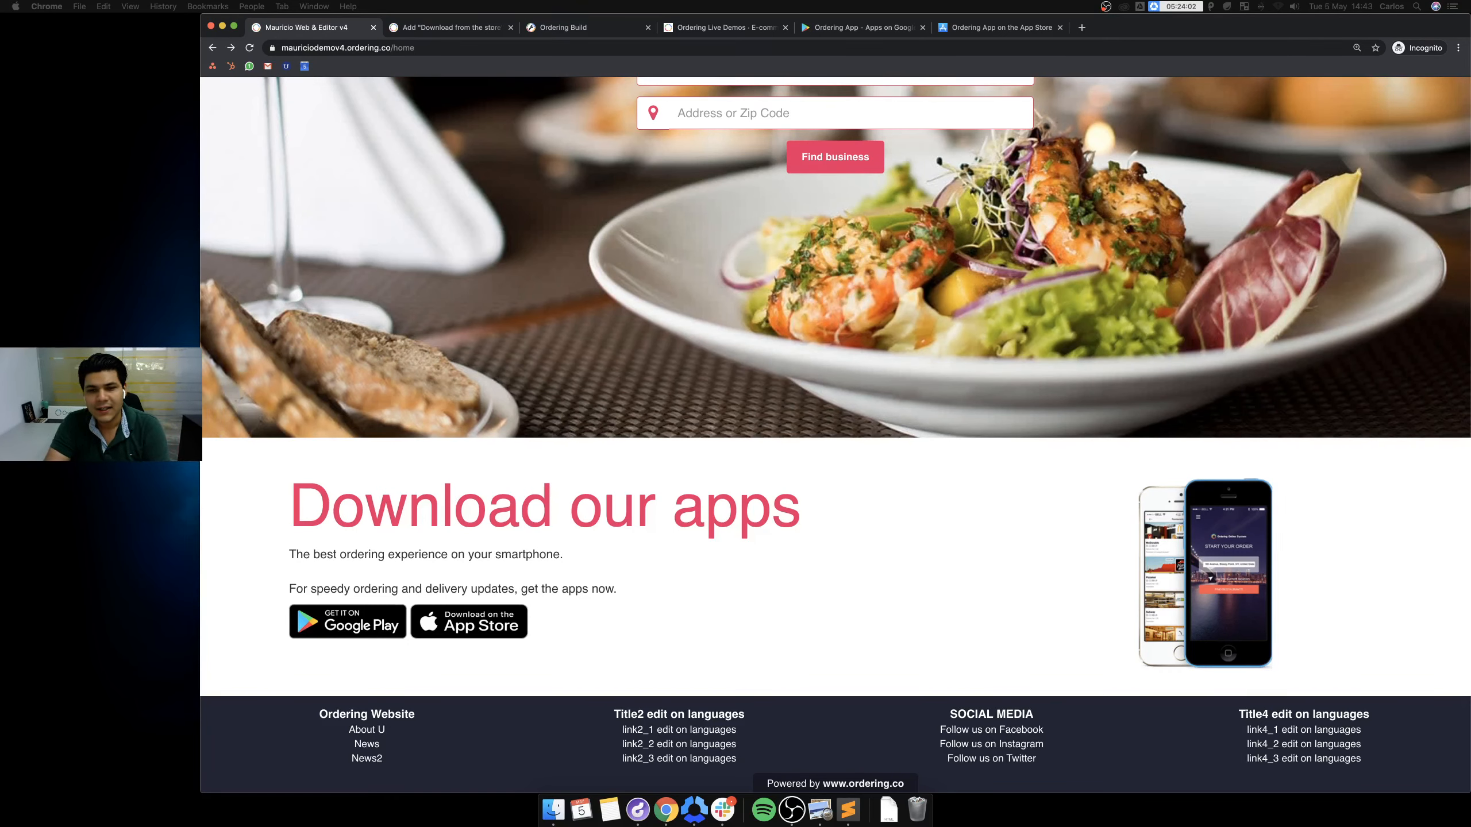
Cycle through the open tabs, then open Customize > Images in the builder and scroll through its slots.
{"action": "left_click", "coordinate": [466, 30]}
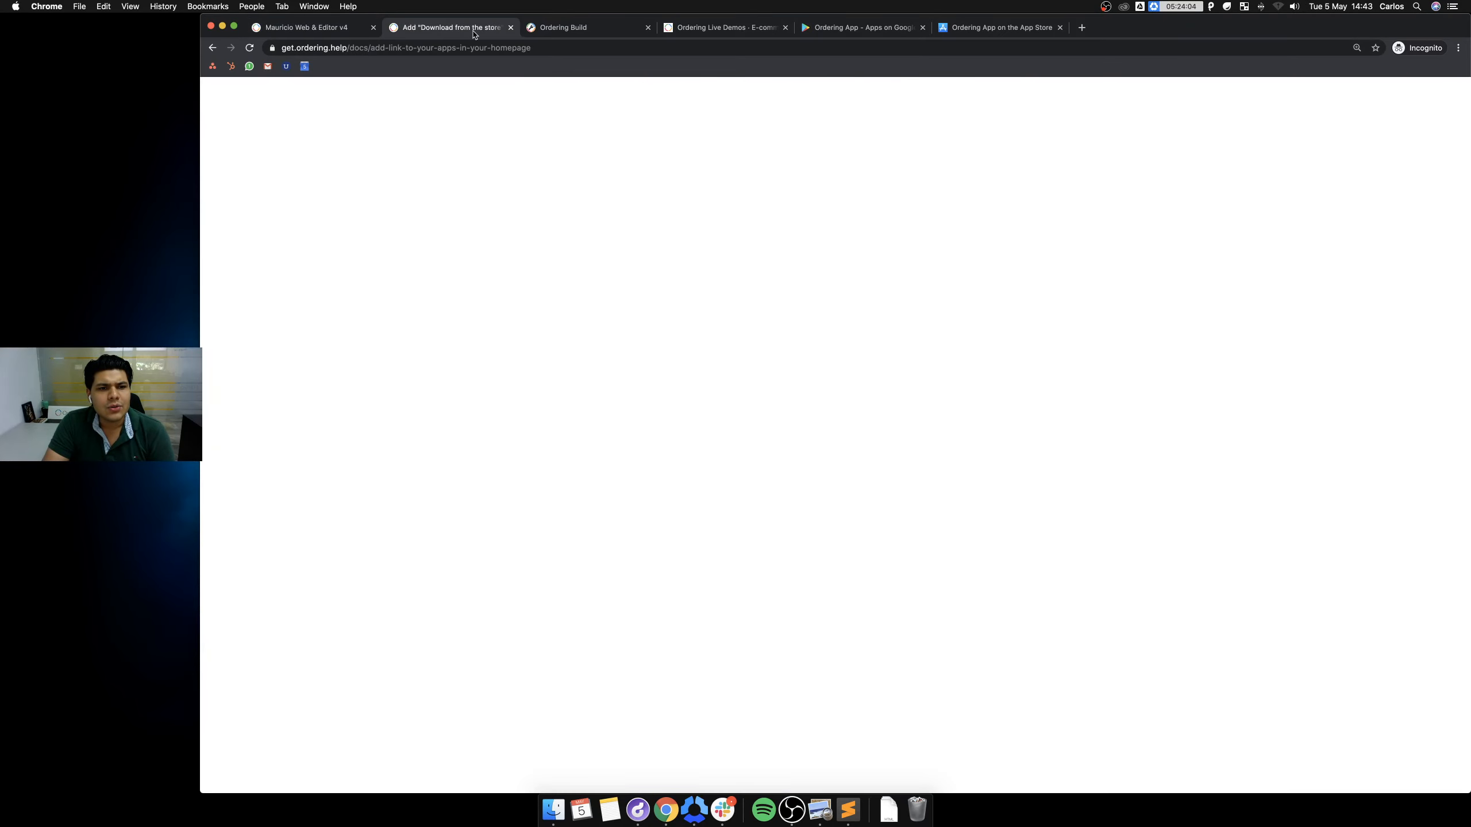
{"action": "left_click", "coordinate": [577, 33]}
{"action": "left_click", "coordinate": [724, 29]}
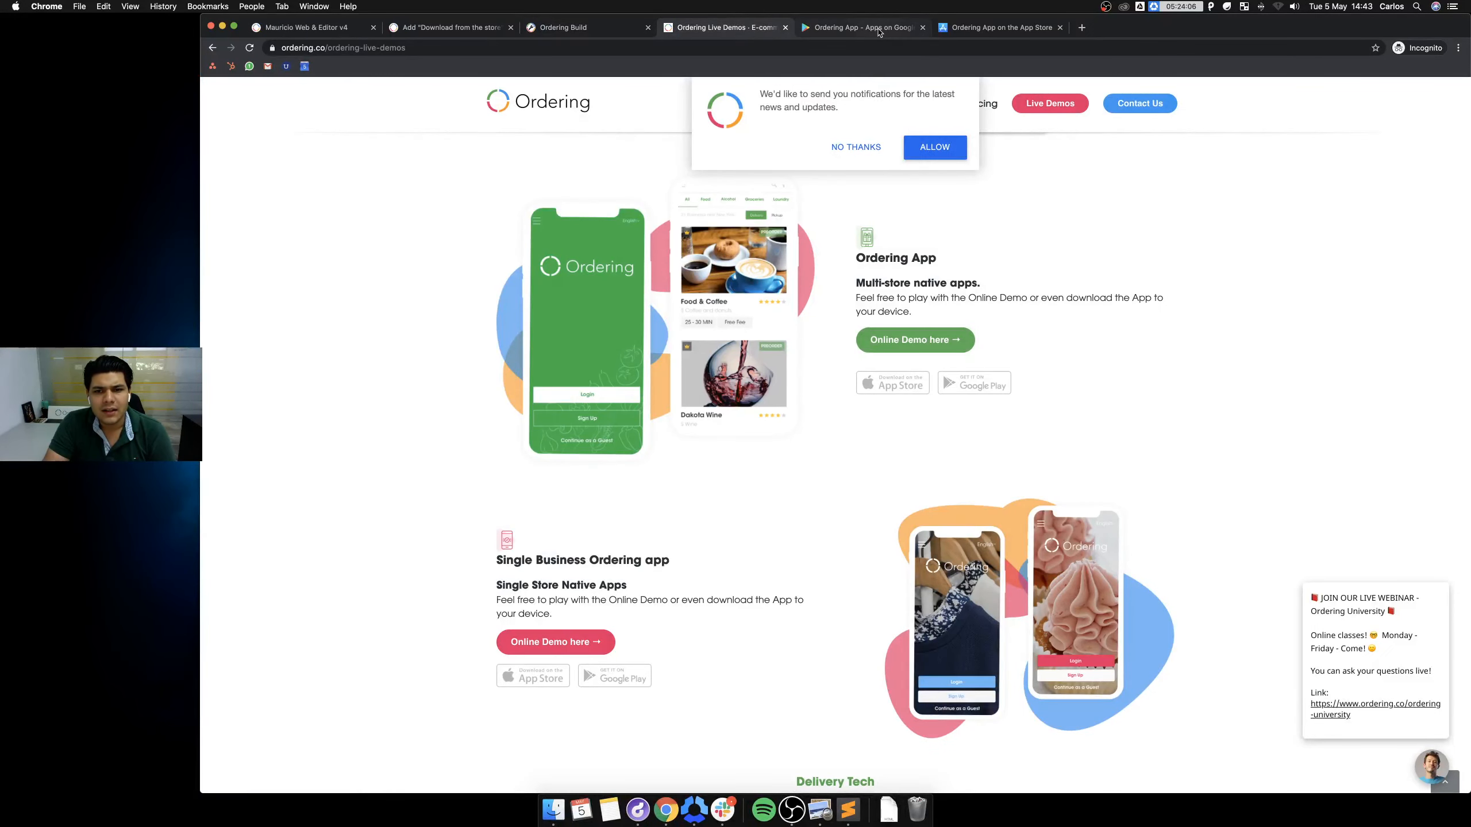
{"action": "left_click", "coordinate": [883, 33]}
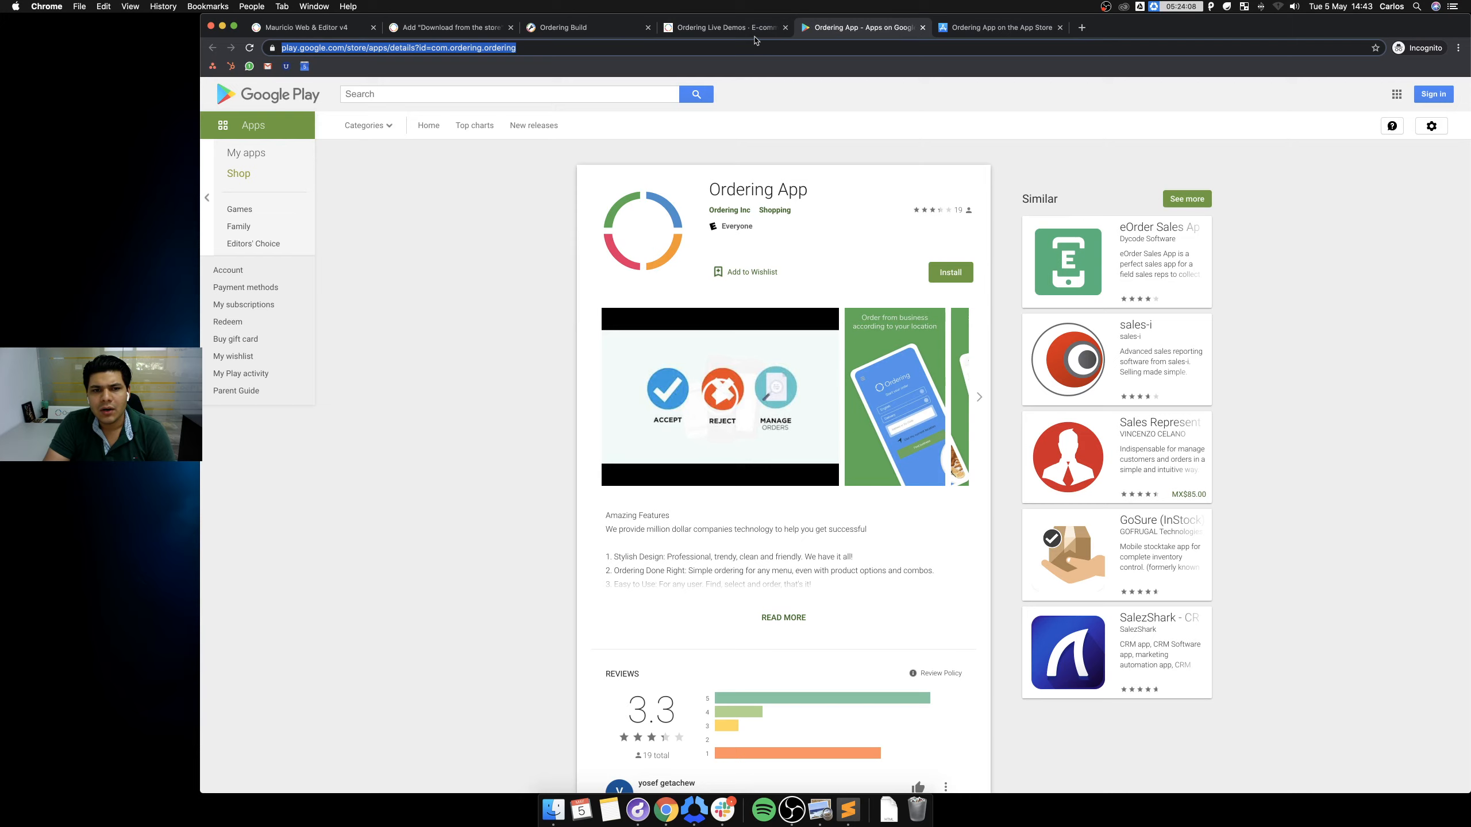
{"action": "left_click", "coordinate": [719, 30]}
{"action": "left_click", "coordinate": [542, 32]}
{"action": "left_click", "coordinate": [475, 30]}
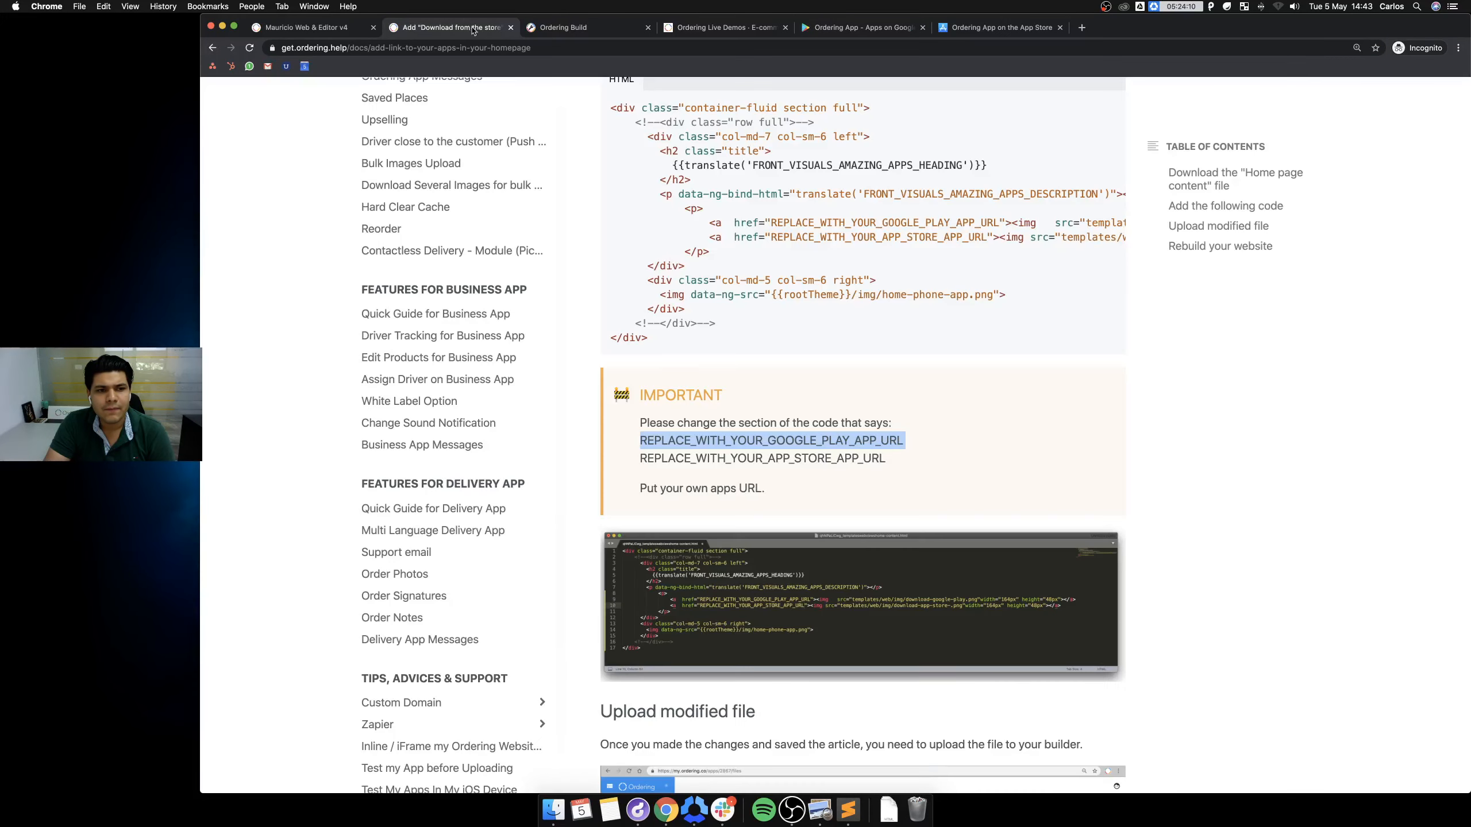
{"action": "left_click", "coordinate": [318, 32]}
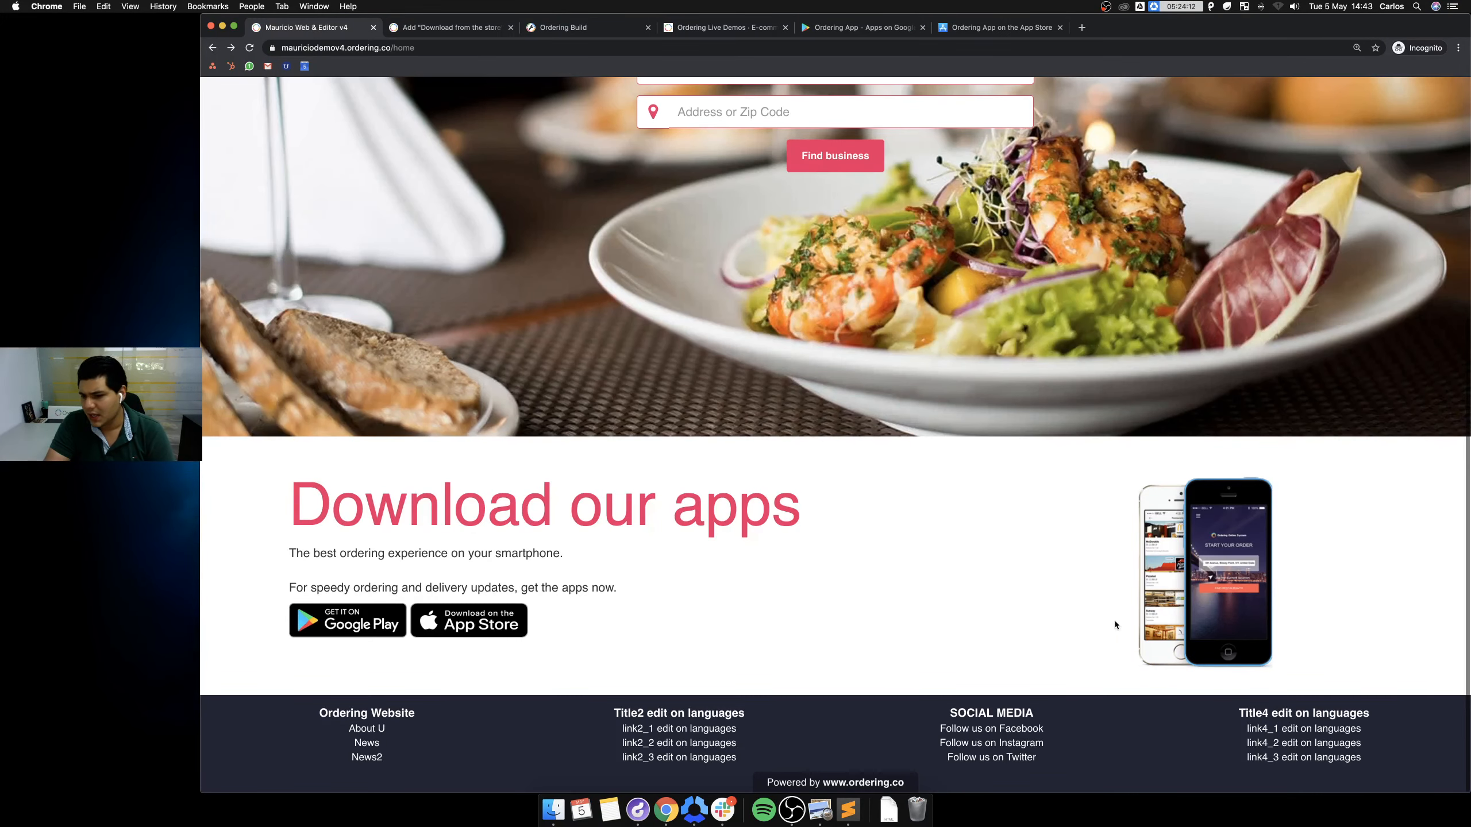
{"action": "left_click", "coordinate": [558, 30]}
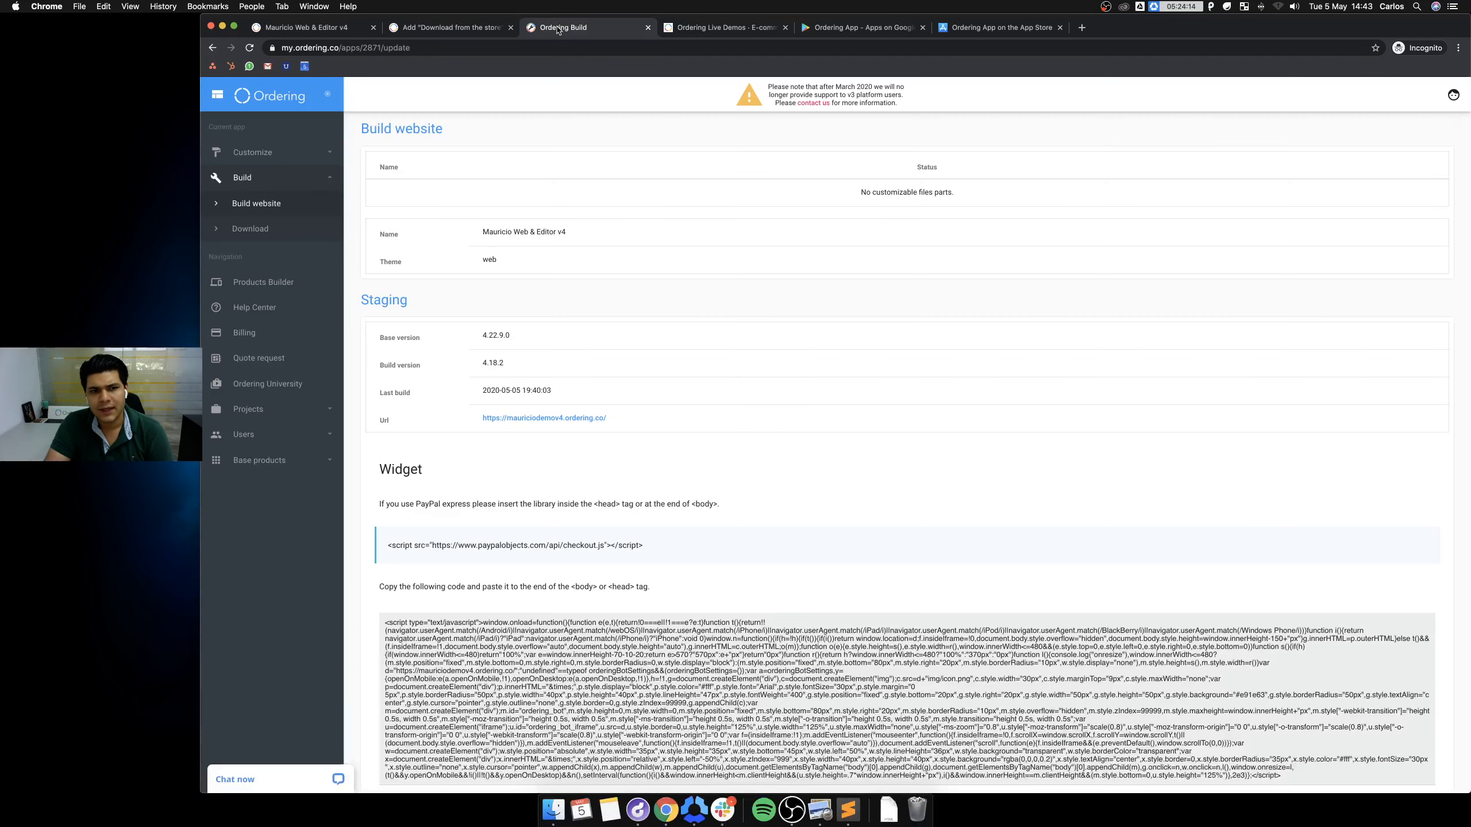
{"action": "left_click", "coordinate": [254, 154]}
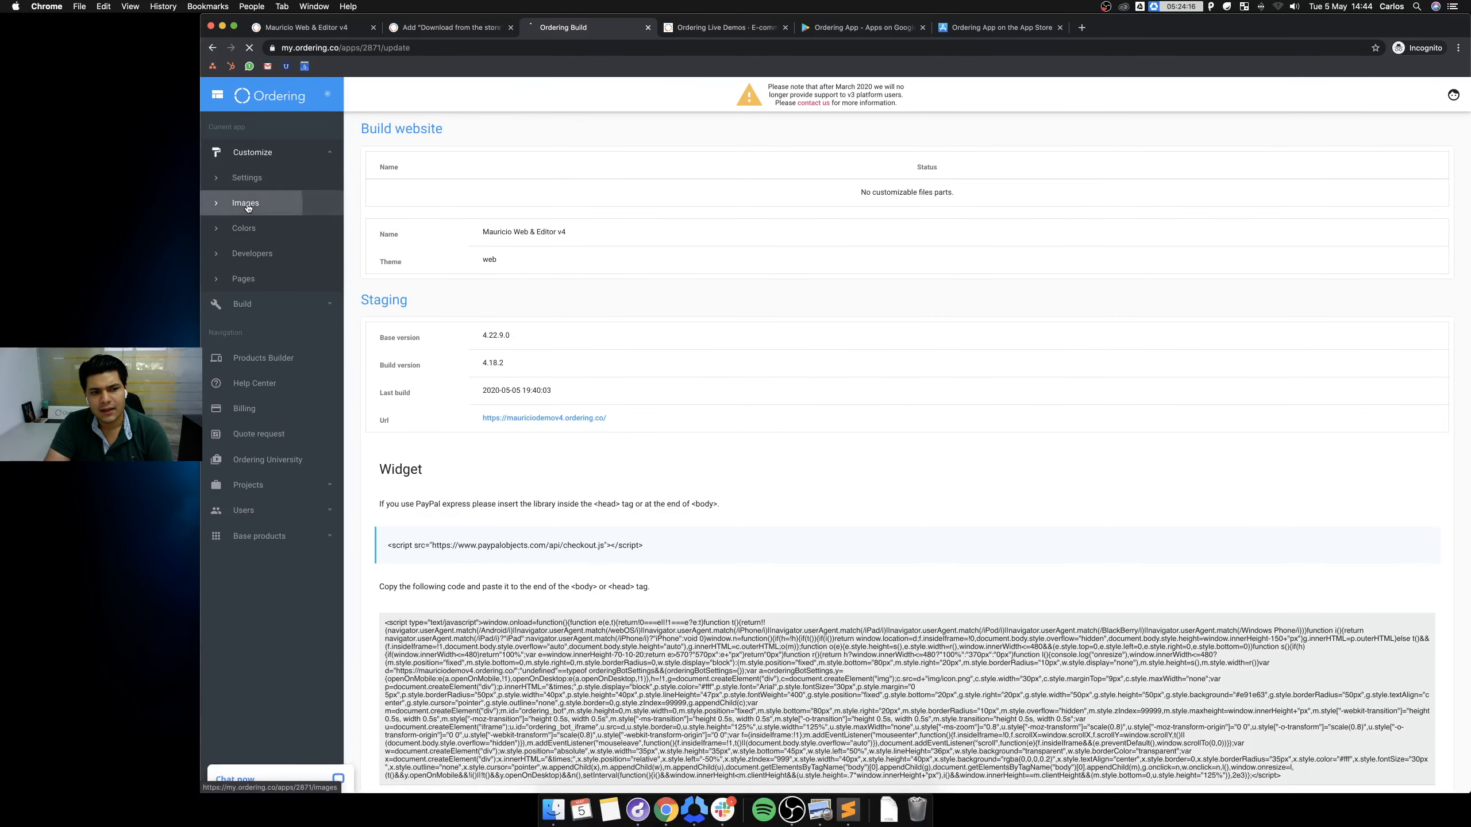
{"action": "left_click", "coordinate": [246, 203]}
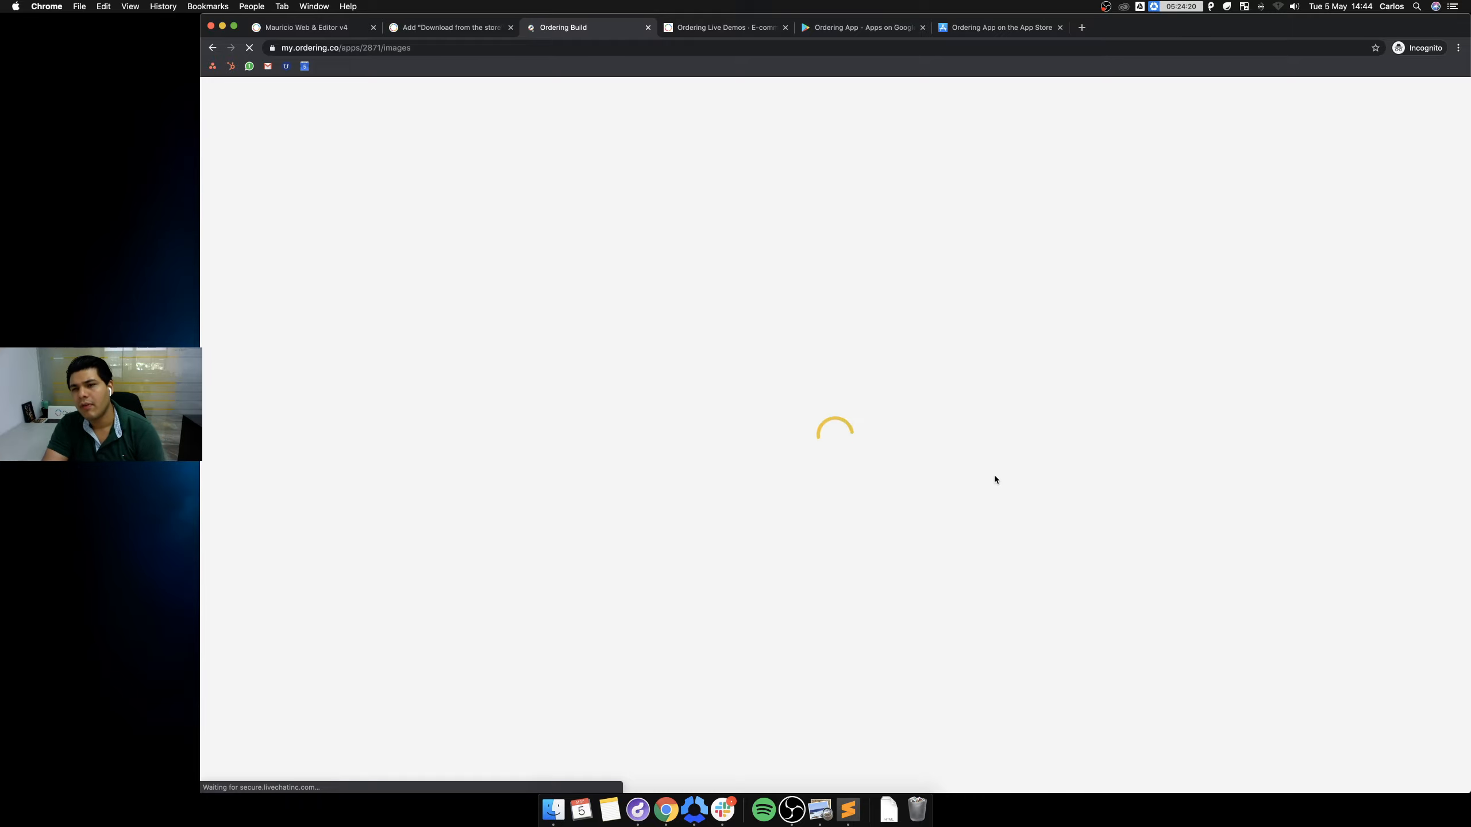
{"action": "scroll", "coordinate": [1062, 462], "scroll_direction": "down", "scroll_amount": 5}
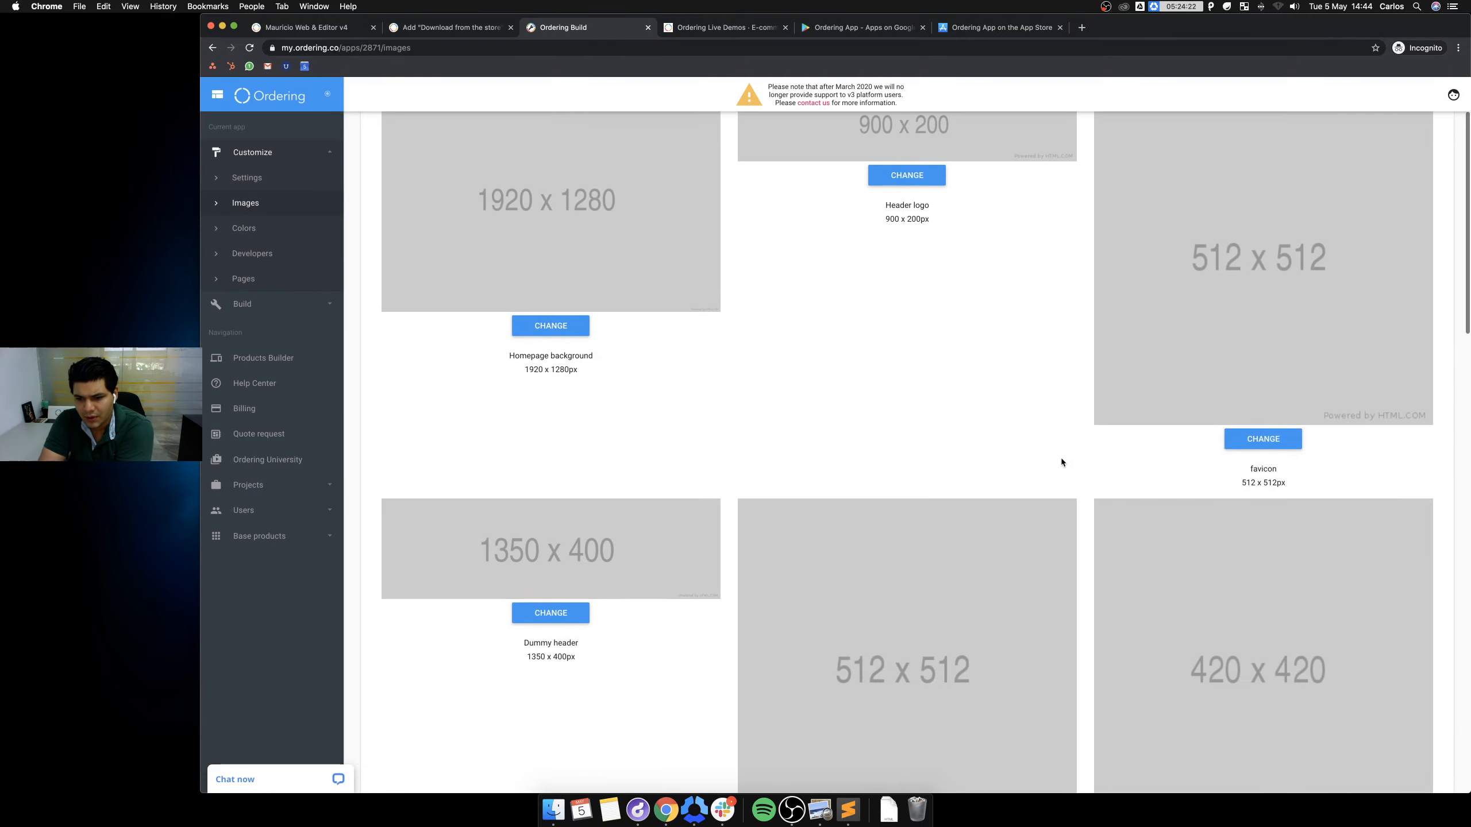
{"action": "scroll", "coordinate": [1061, 462], "scroll_direction": "down", "scroll_amount": 2}
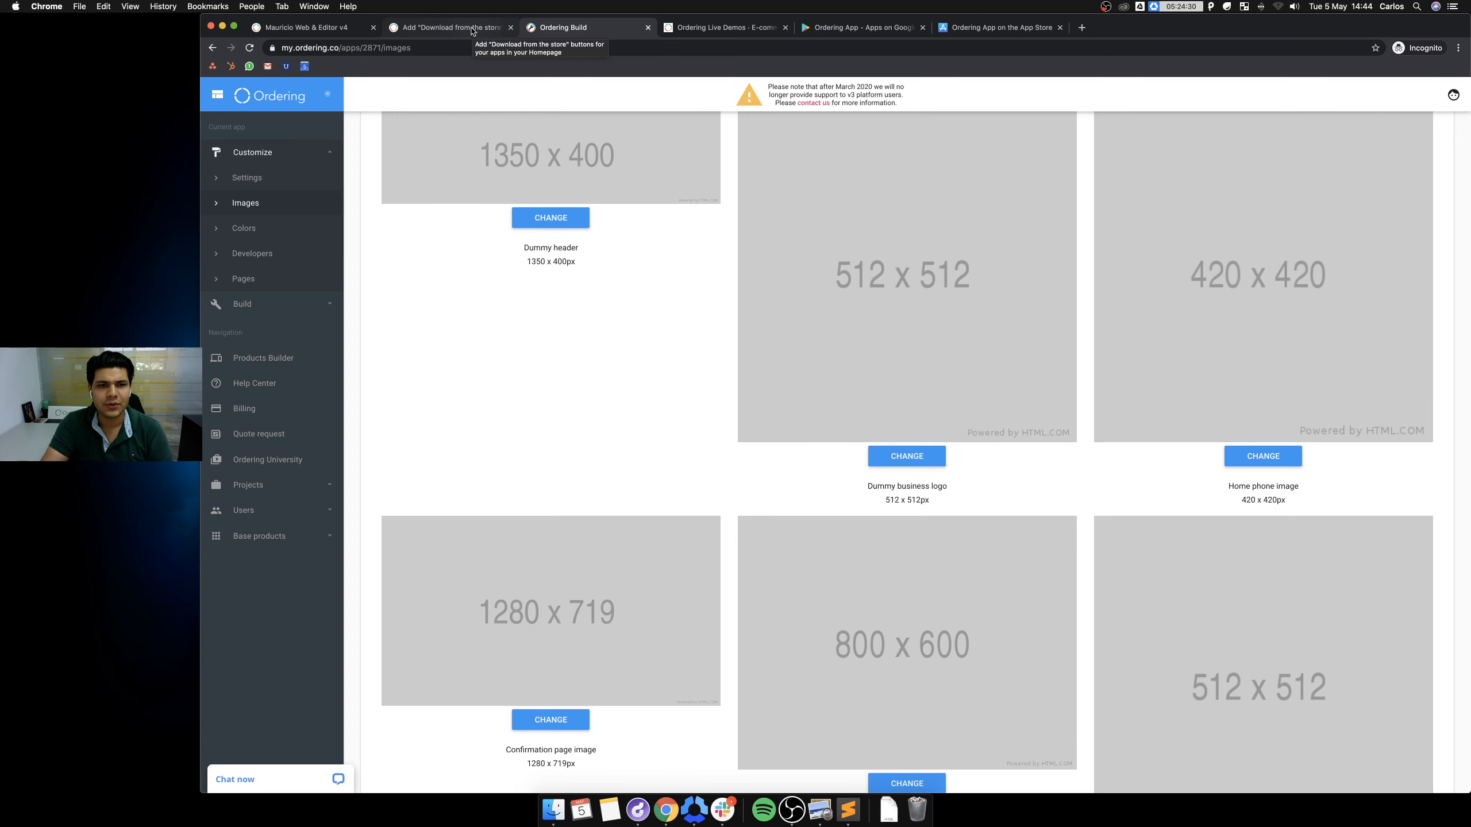
Glance over the demo and Google Play tabs, then scroll the download-buttons help article back to its top.
{"action": "left_click", "coordinate": [471, 29]}
{"action": "left_click", "coordinate": [723, 28]}
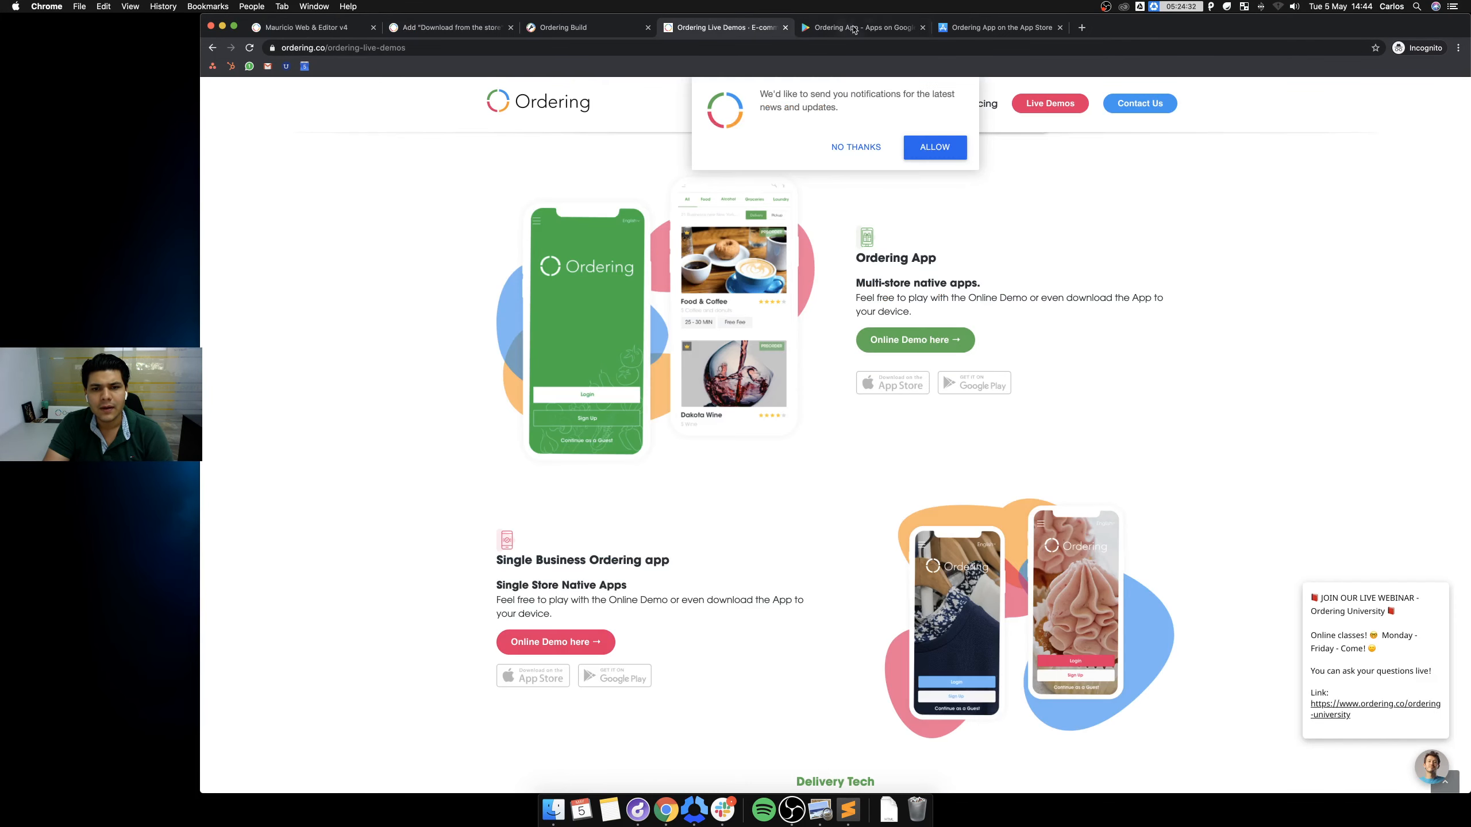
{"action": "left_click", "coordinate": [866, 28]}
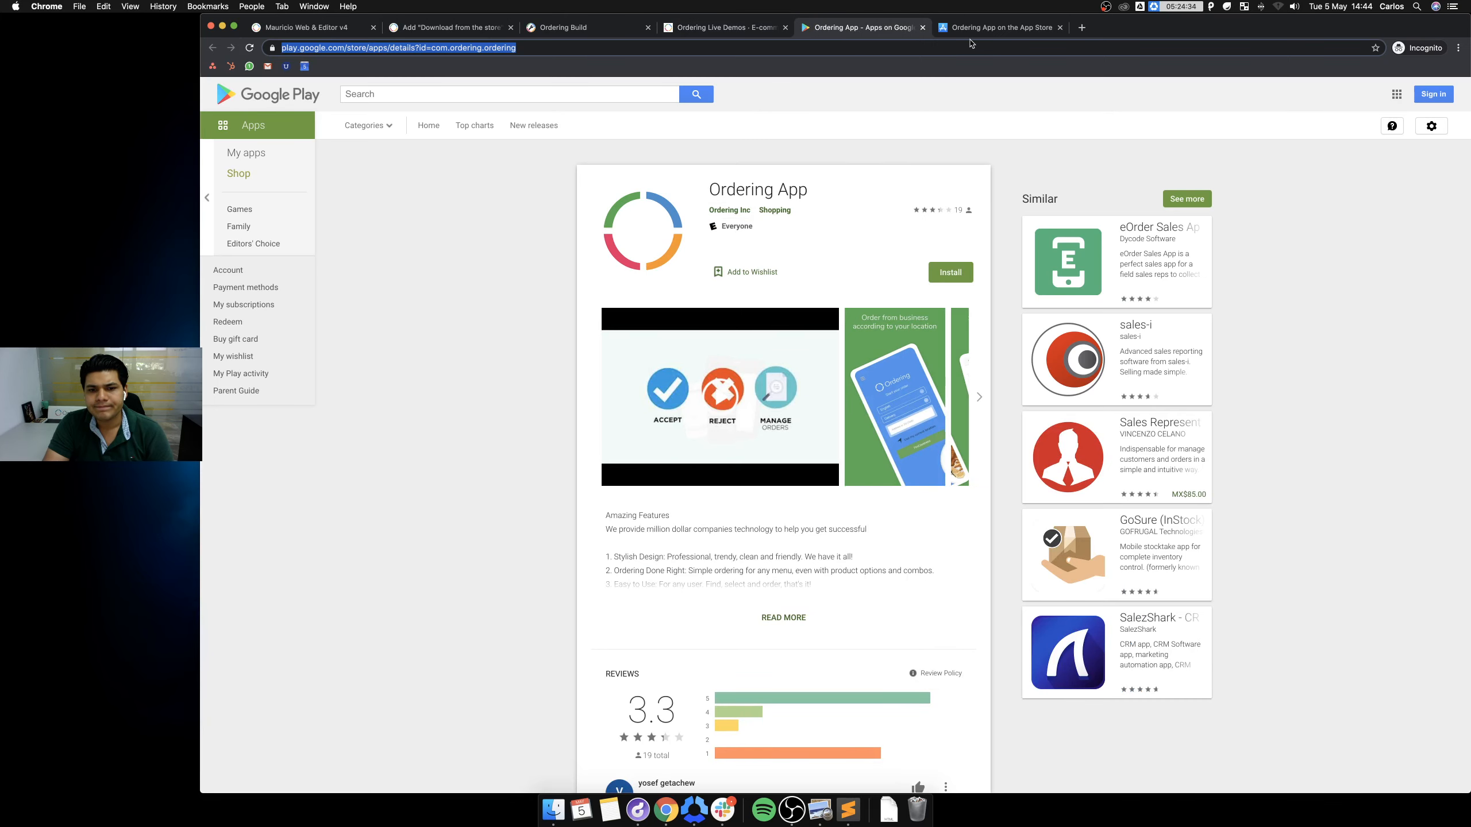
{"action": "left_click", "coordinate": [279, 33]}
{"action": "left_click", "coordinate": [452, 27]}
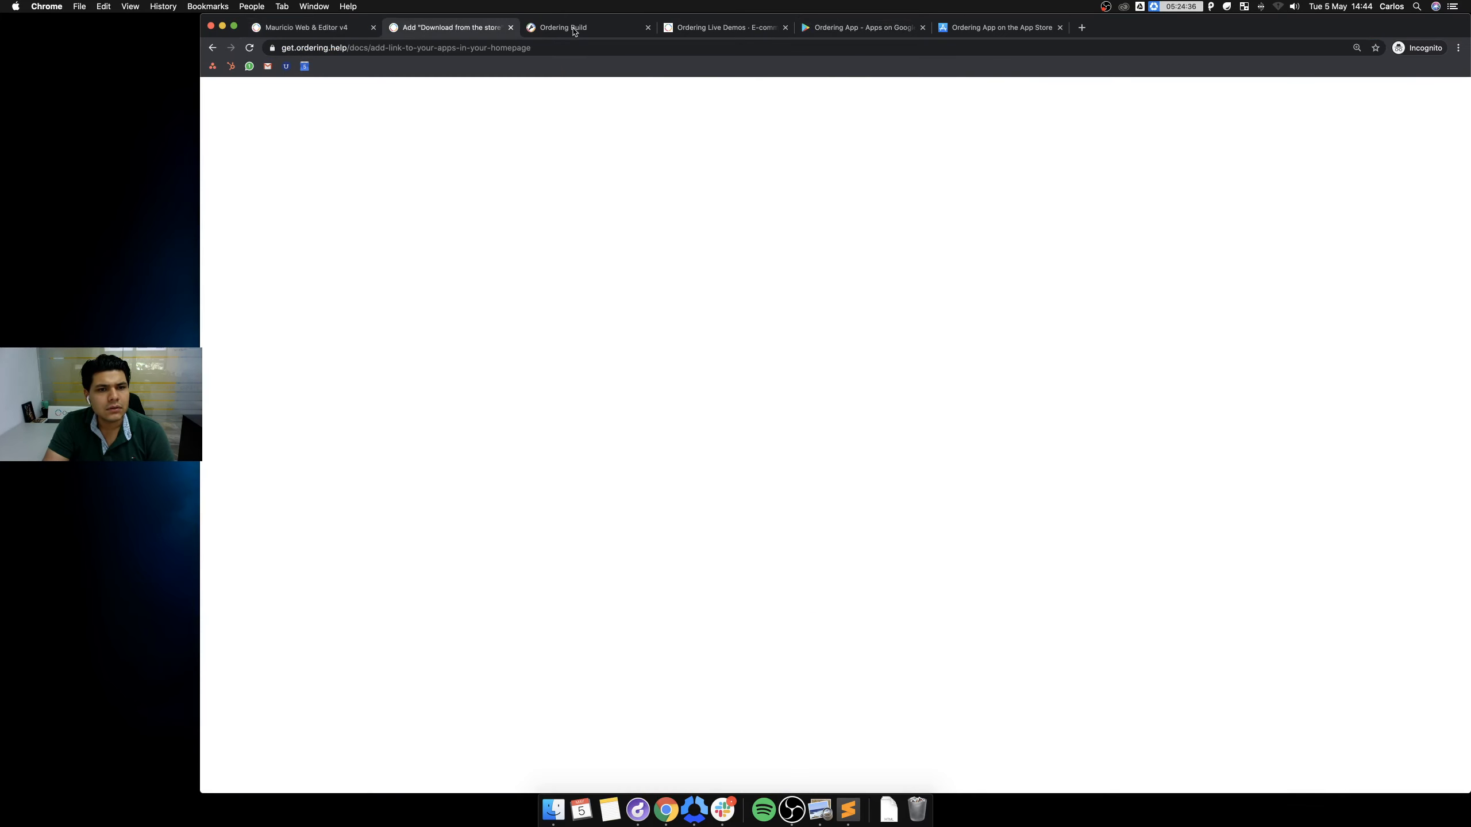
{"action": "scroll", "coordinate": [650, 247], "scroll_direction": "down", "scroll_amount": 7}
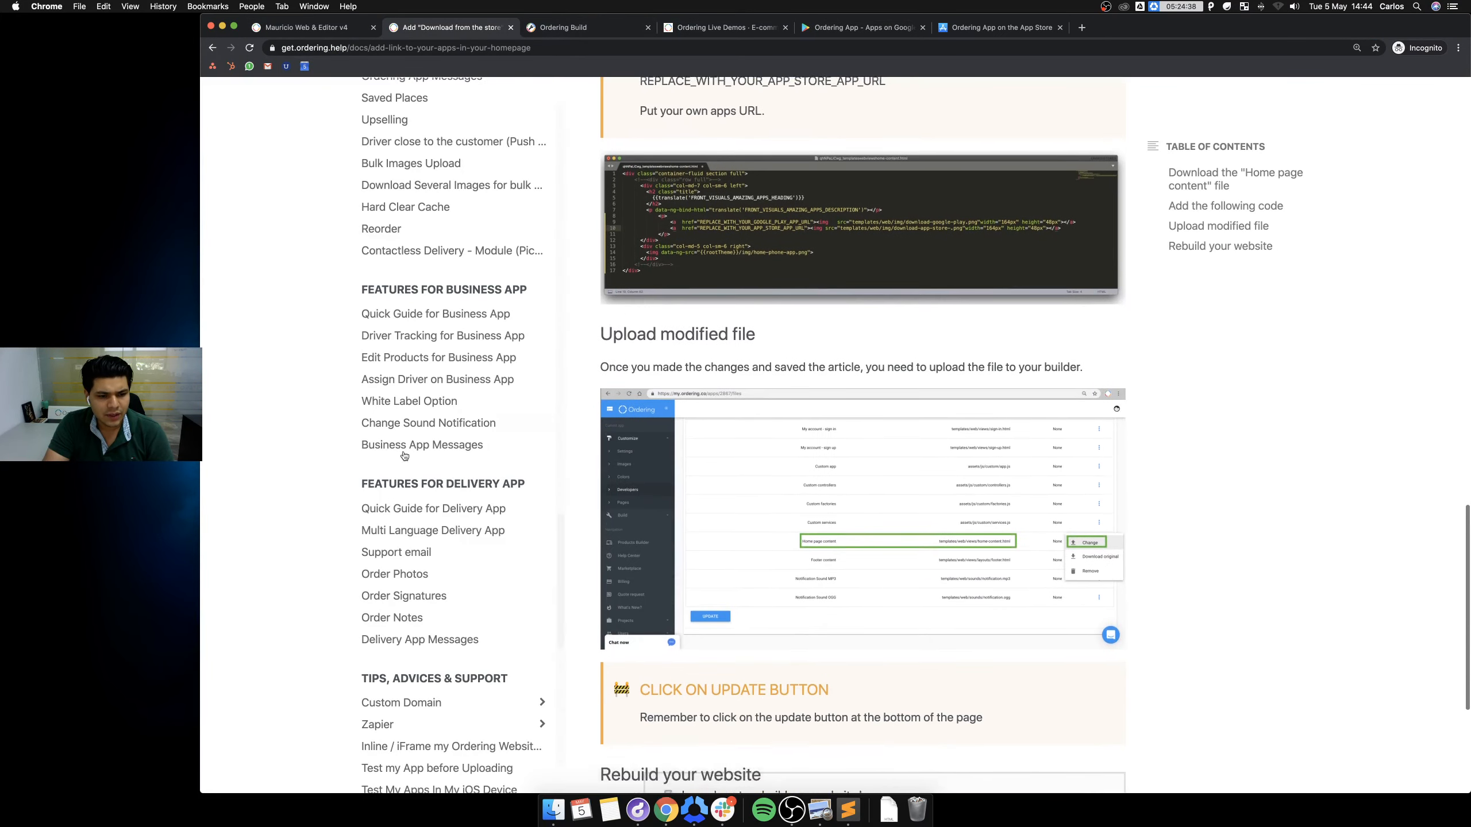
{"action": "scroll", "coordinate": [423, 398], "scroll_direction": "down", "scroll_amount": 3}
{"action": "scroll", "coordinate": [411, 405], "scroll_direction": "up", "scroll_amount": 20}
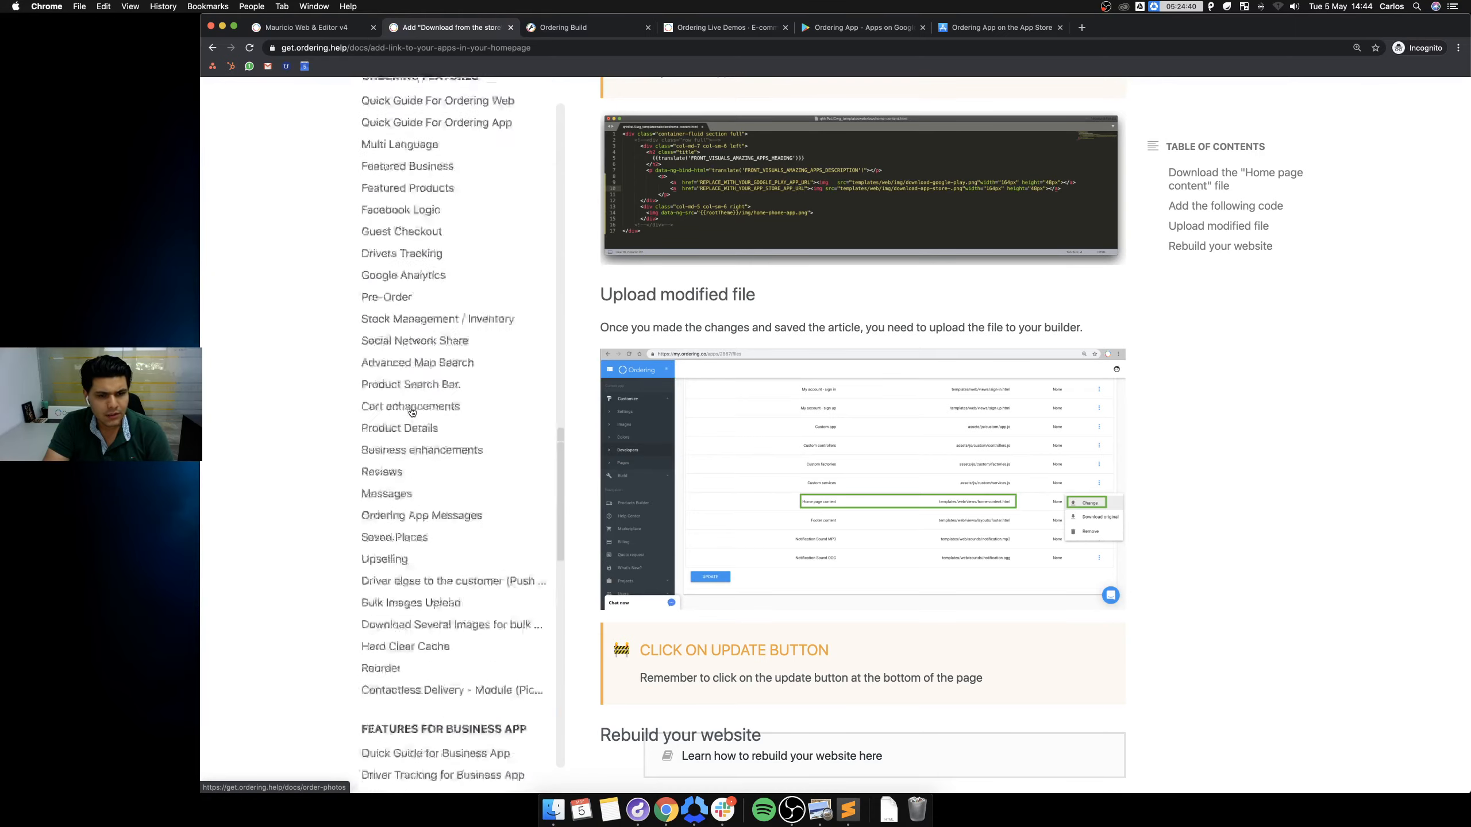
{"action": "scroll", "coordinate": [878, 205], "scroll_direction": "up", "scroll_amount": 18}
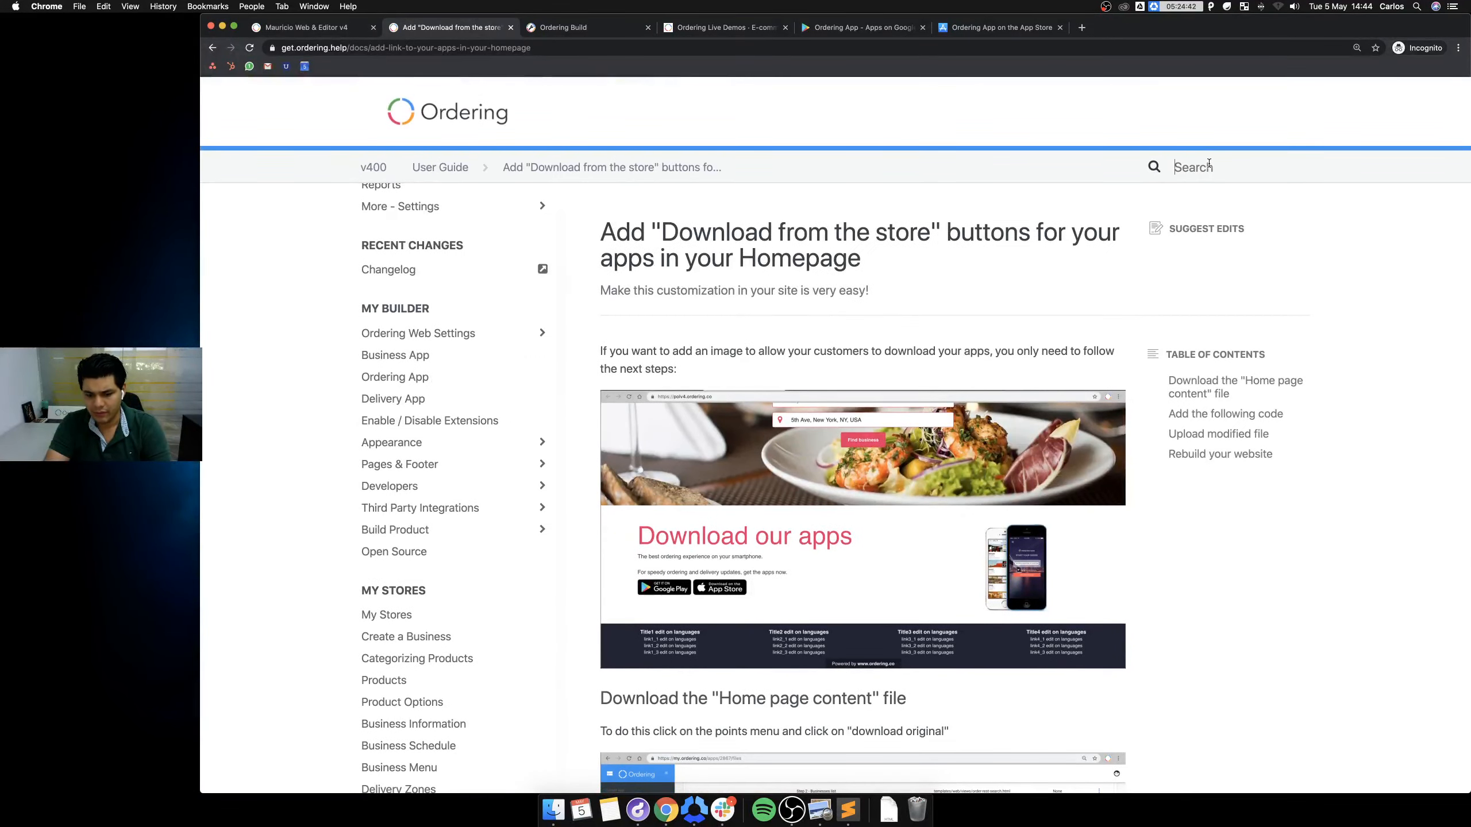
Search the help docs, first for 'footer' and then for app pages, and open the App Pages article.
{"action": "left_click", "coordinate": [1208, 166]}
{"action": "type", "text": "footer"}
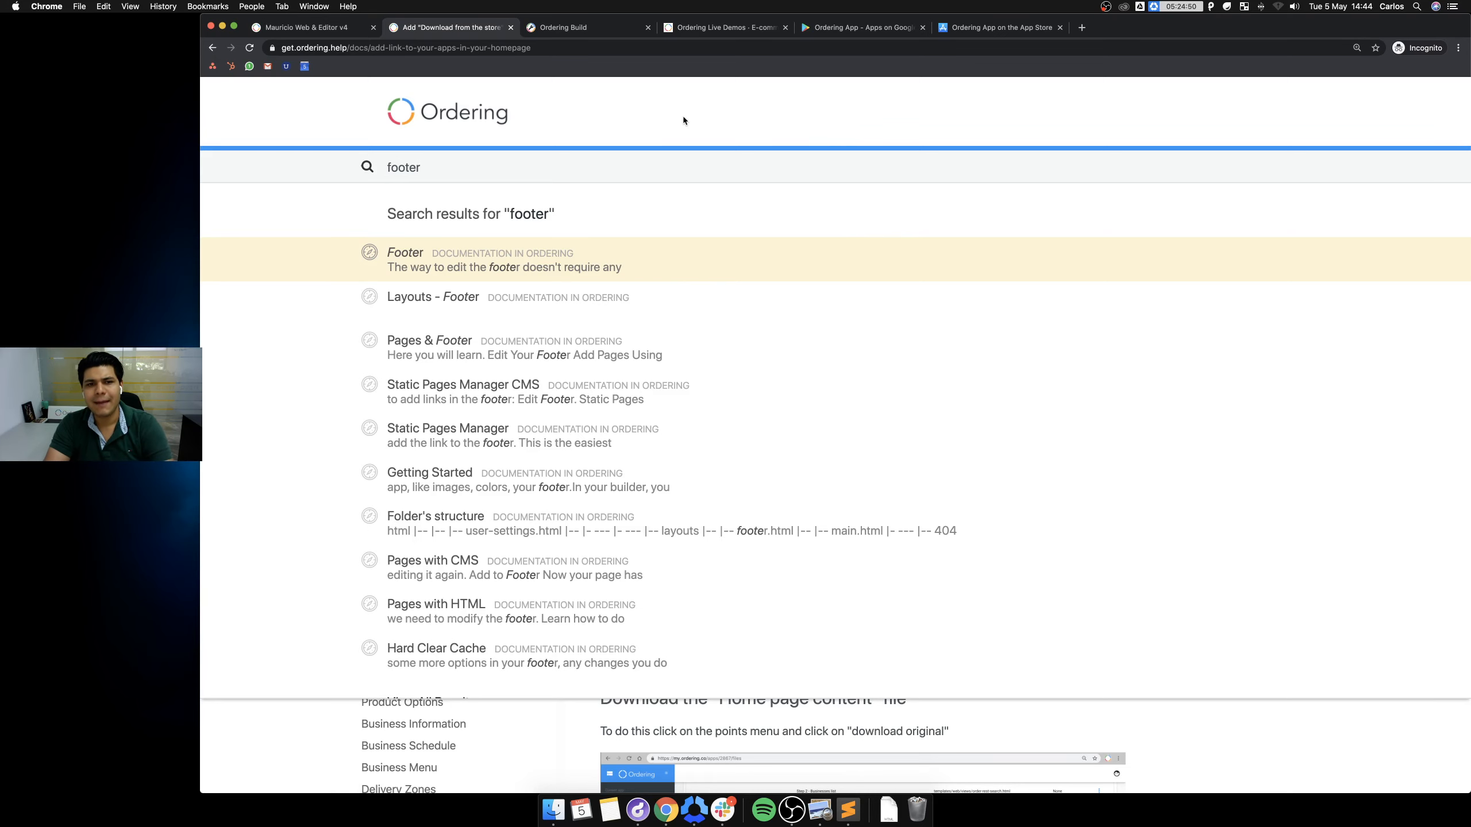
{"action": "left_click", "coordinate": [342, 33]}
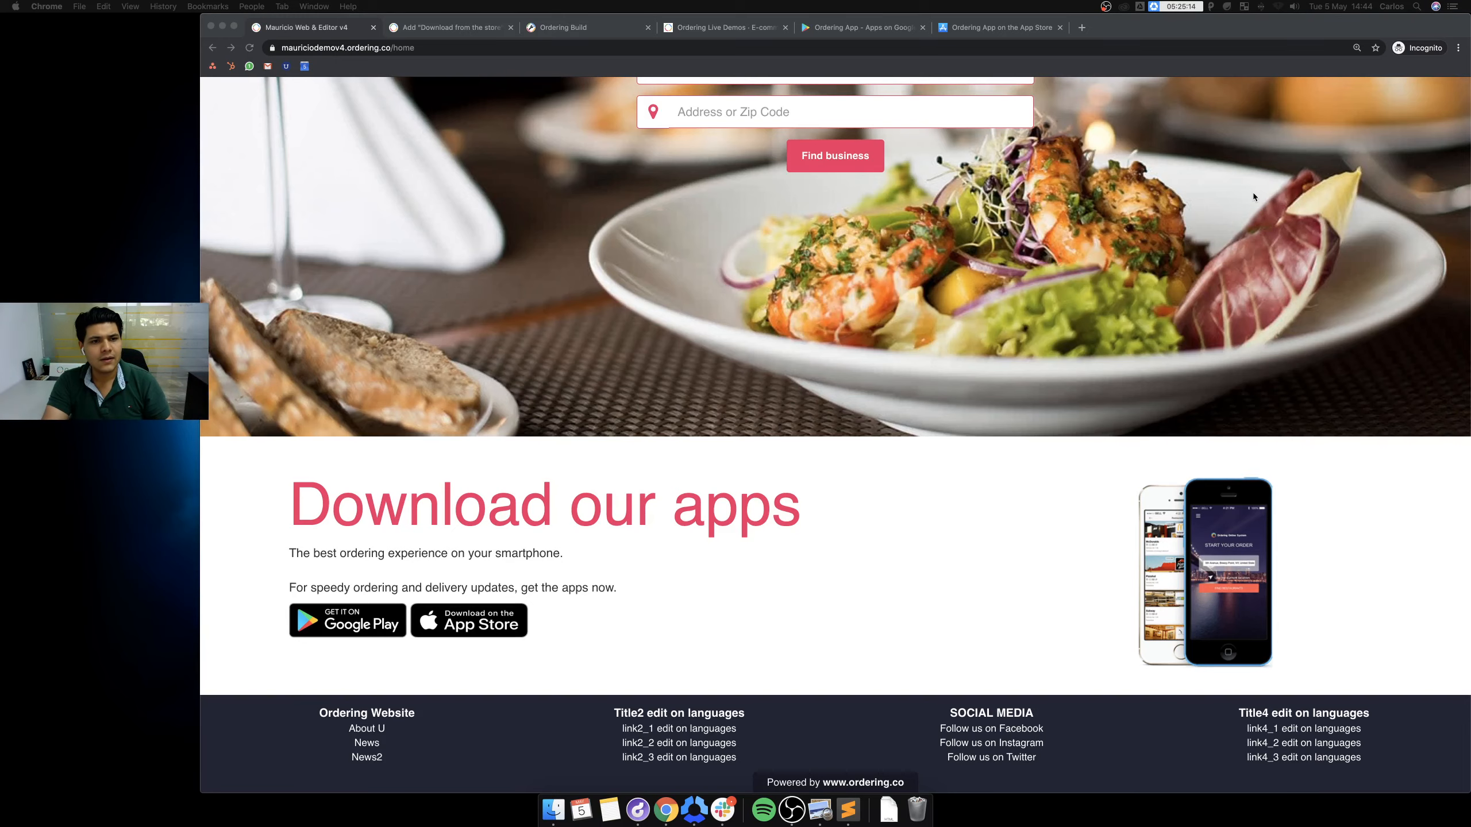
{"action": "left_click", "coordinate": [442, 28]}
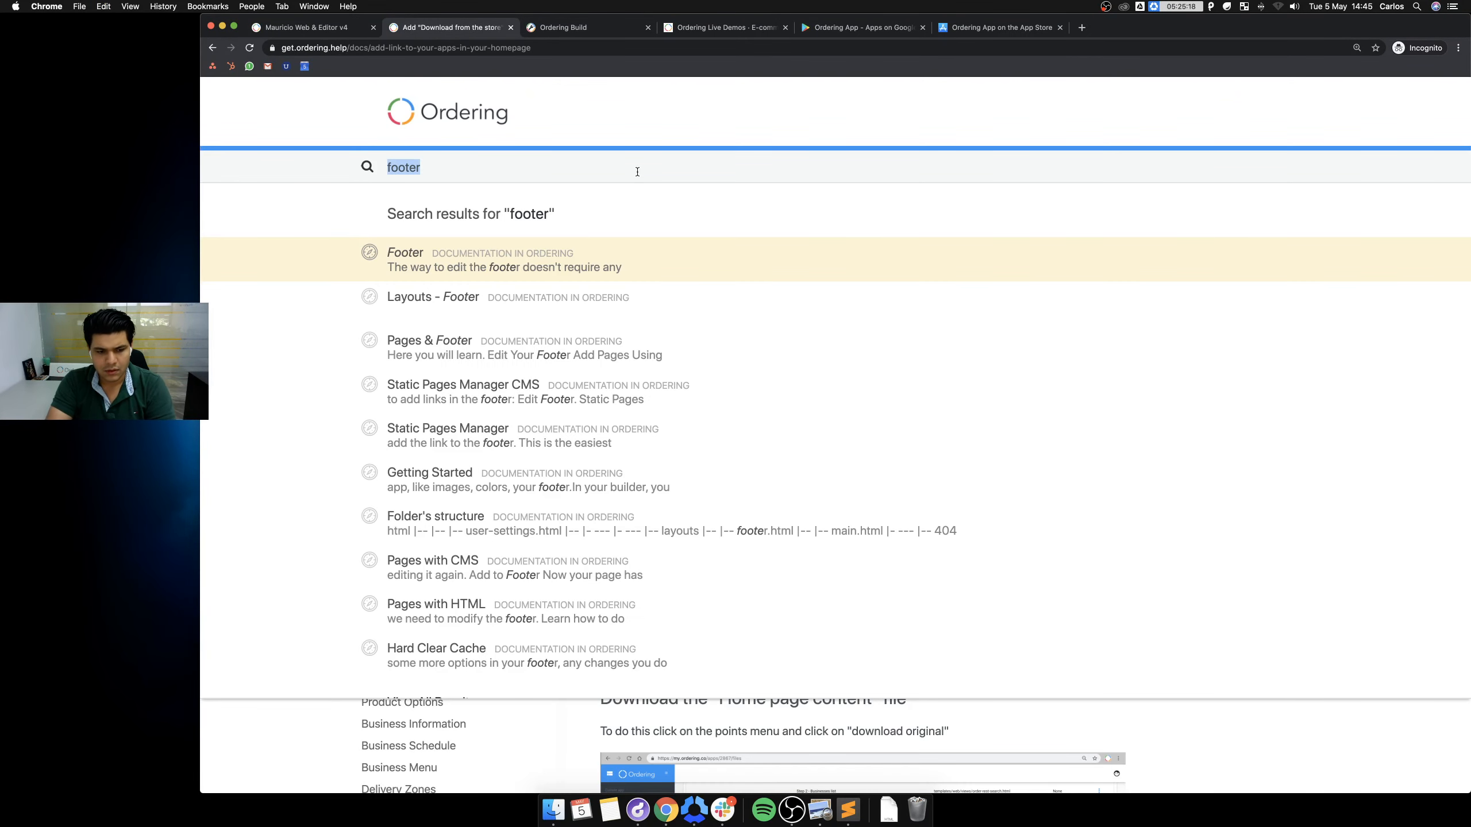
{"action": "type", "text": "app pae"}
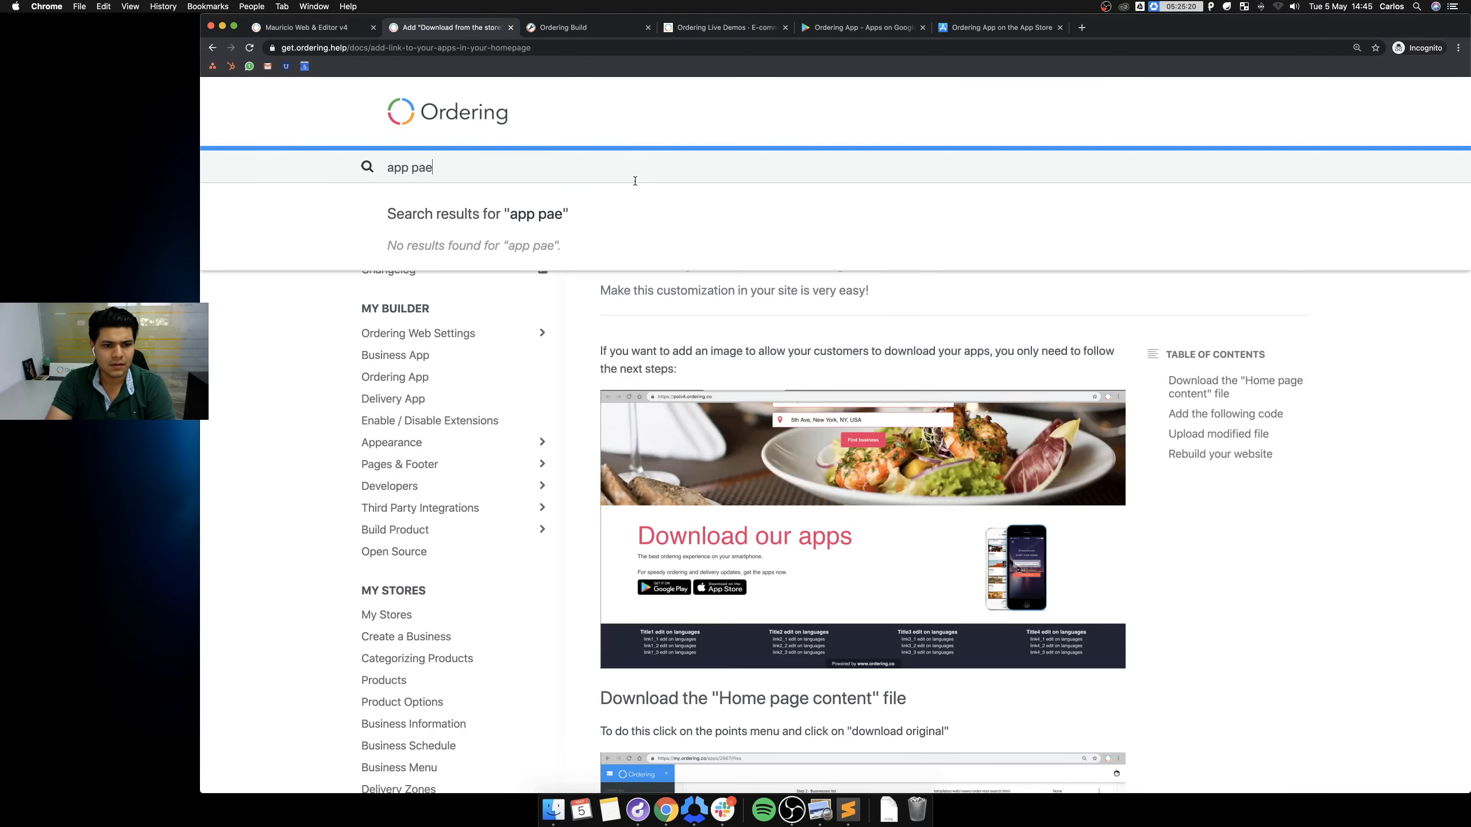
{"action": "left_click", "coordinate": [572, 262]}
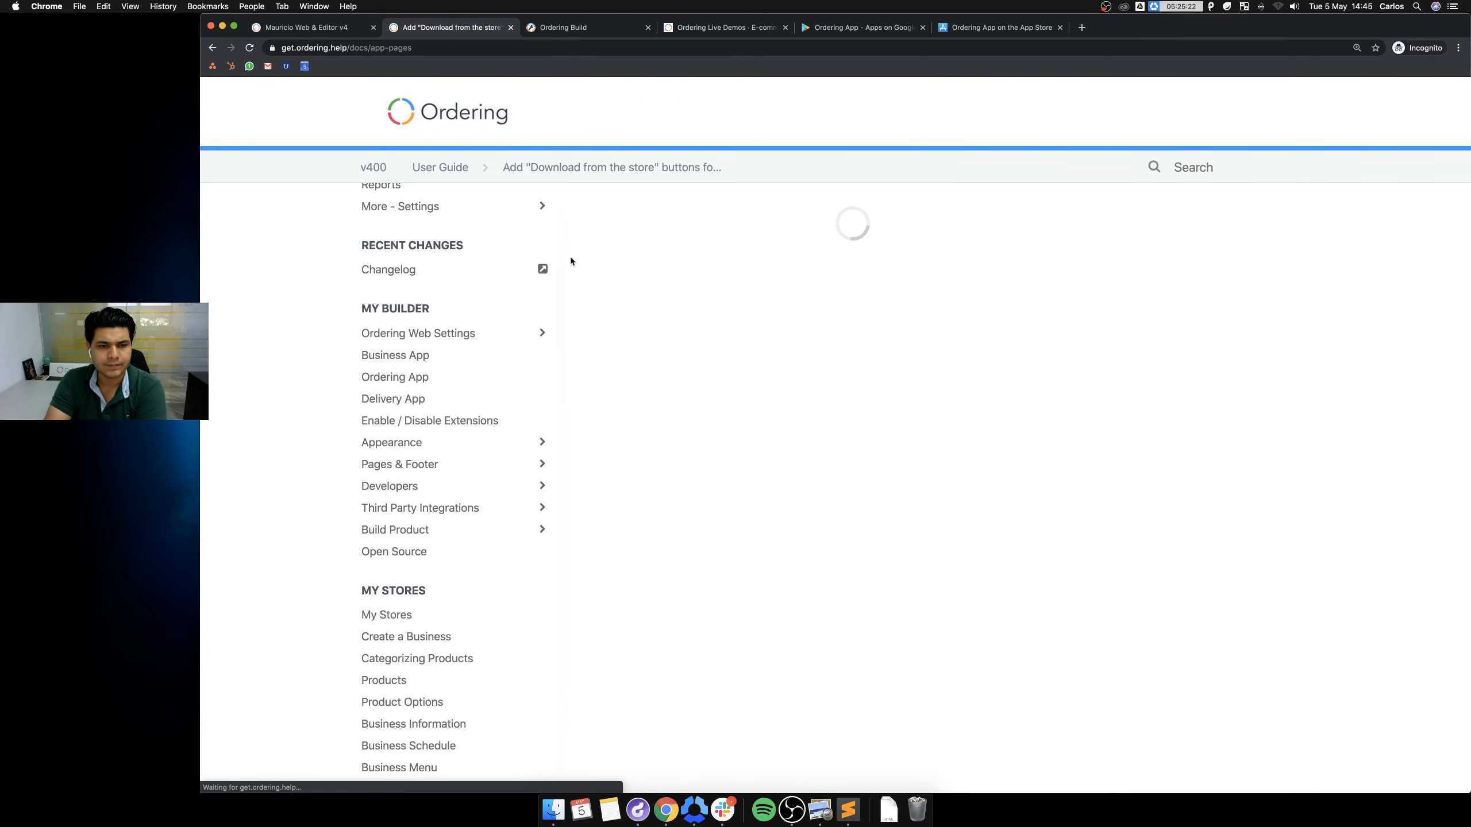
Read through the App Pages documentation, briefly checking the demo site's home page.
{"action": "scroll", "coordinate": [1000, 363], "scroll_direction": "down", "scroll_amount": 1}
{"action": "scroll", "coordinate": [997, 361], "scroll_direction": "down", "scroll_amount": 5}
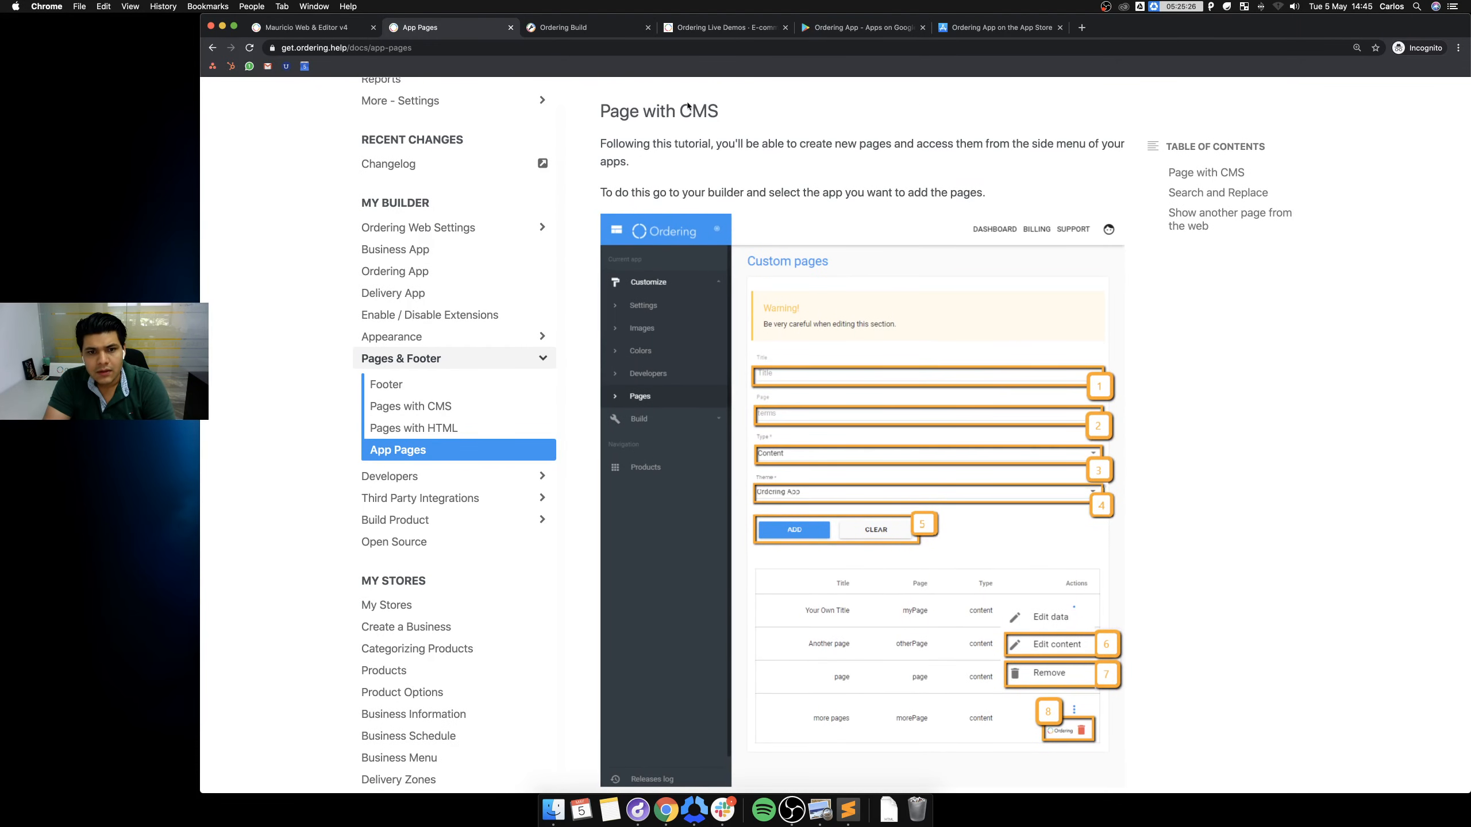
{"action": "scroll", "coordinate": [1032, 202], "scroll_direction": "down", "scroll_amount": 10}
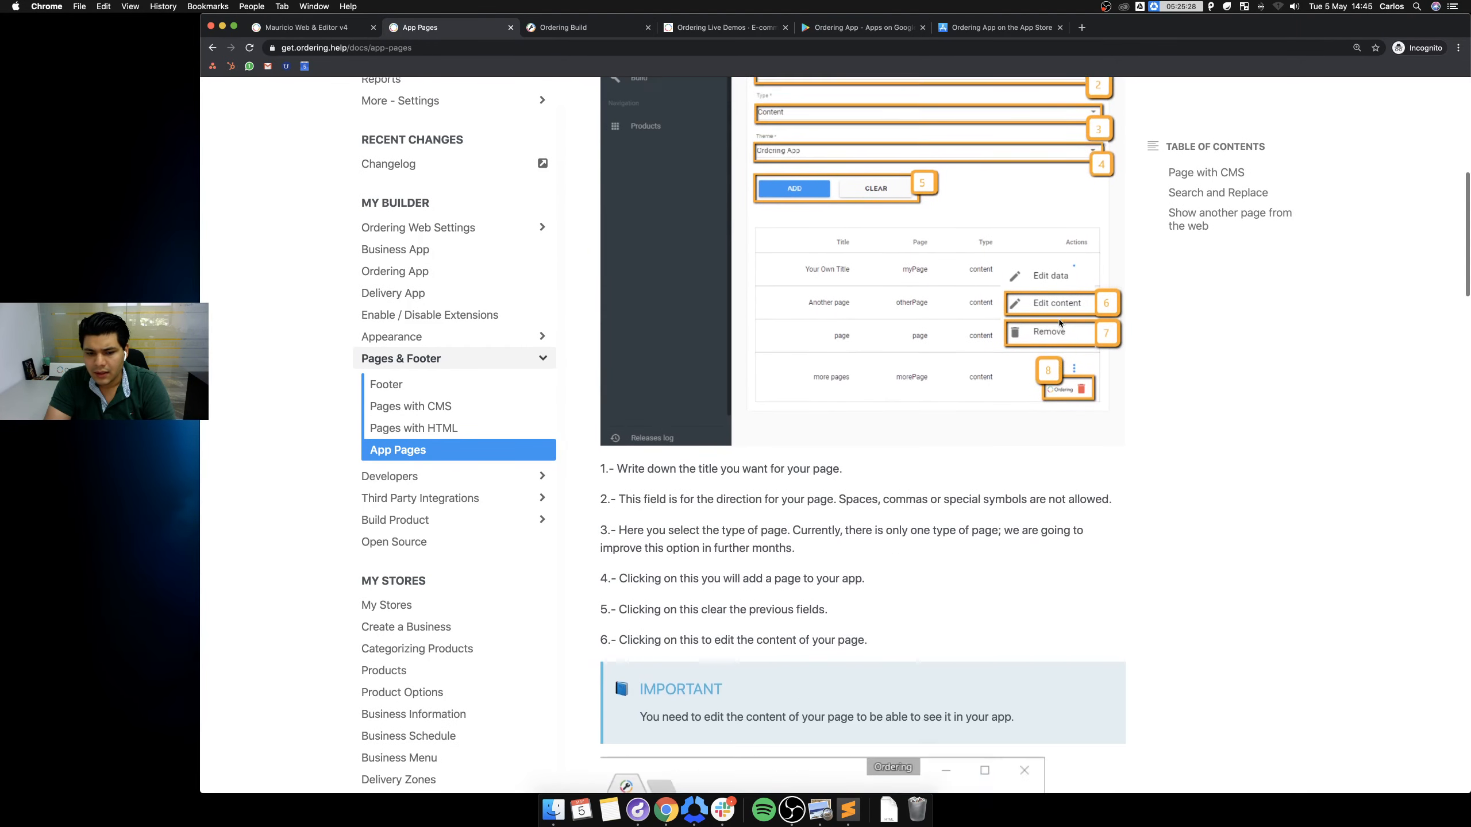
{"action": "scroll", "coordinate": [1034, 325], "scroll_direction": "down", "scroll_amount": 18}
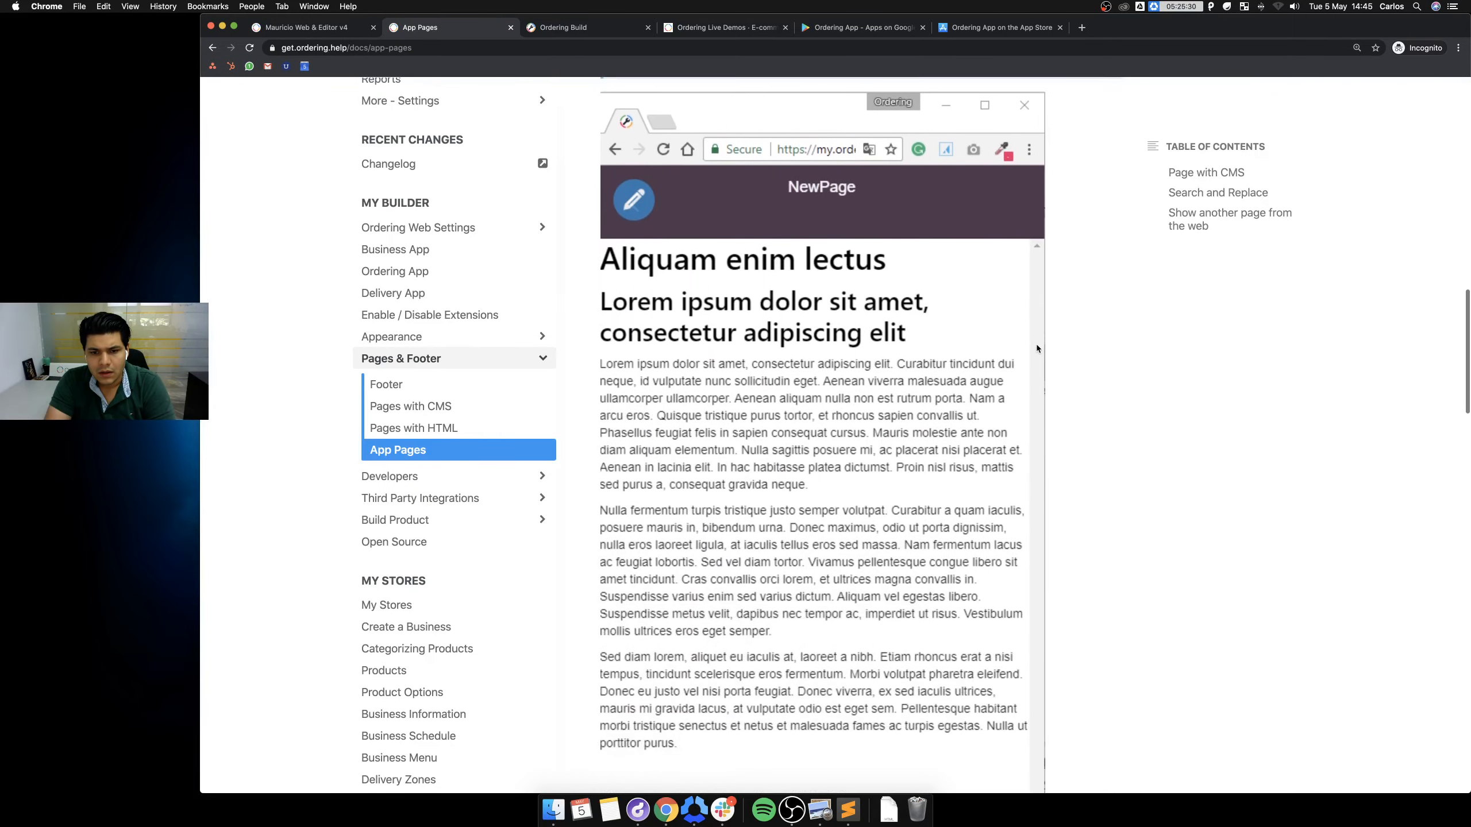
{"action": "scroll", "coordinate": [1032, 343], "scroll_direction": "down", "scroll_amount": 15}
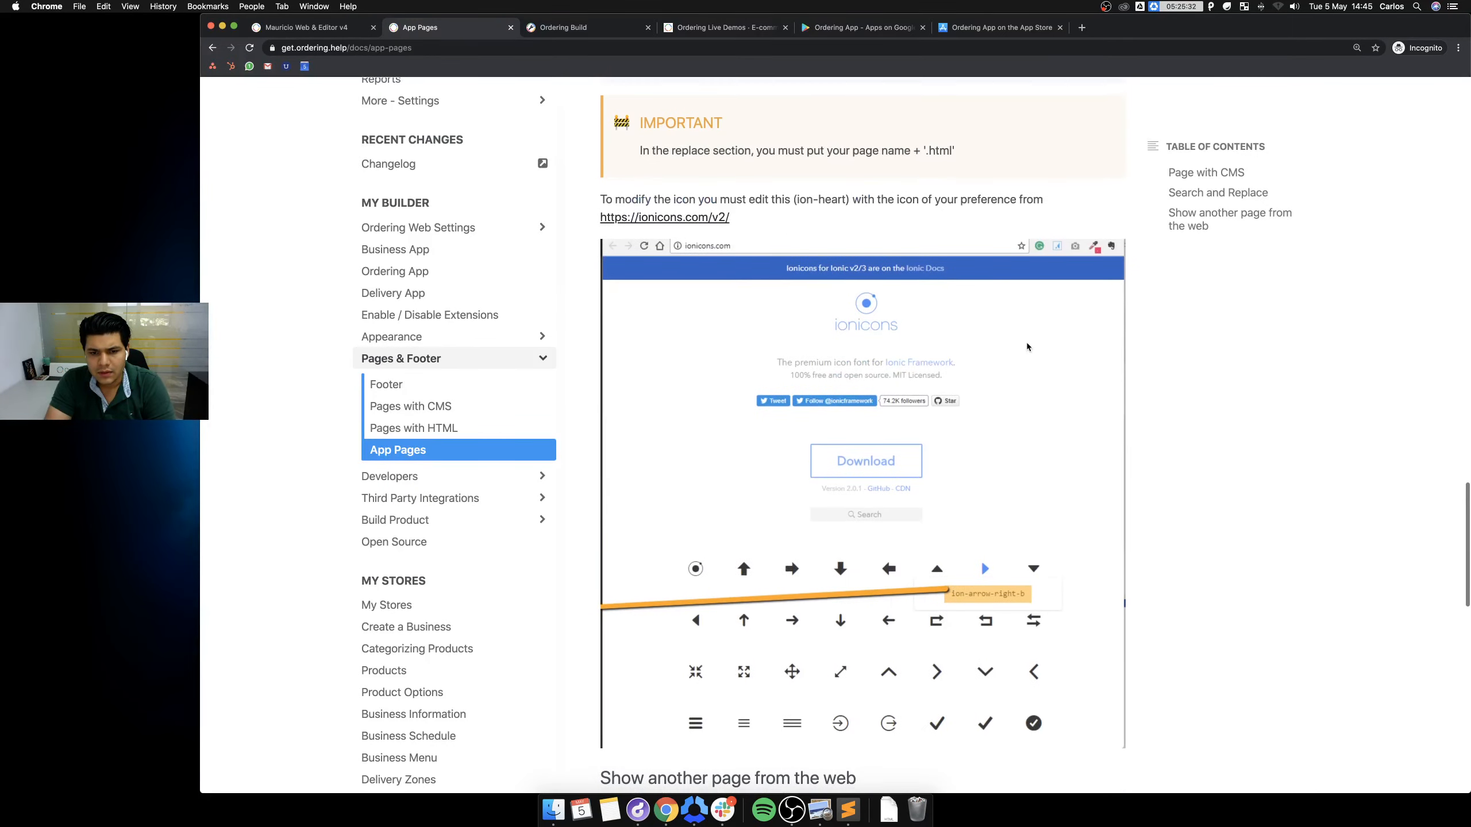
{"action": "scroll", "coordinate": [1022, 346], "scroll_direction": "down", "scroll_amount": 10}
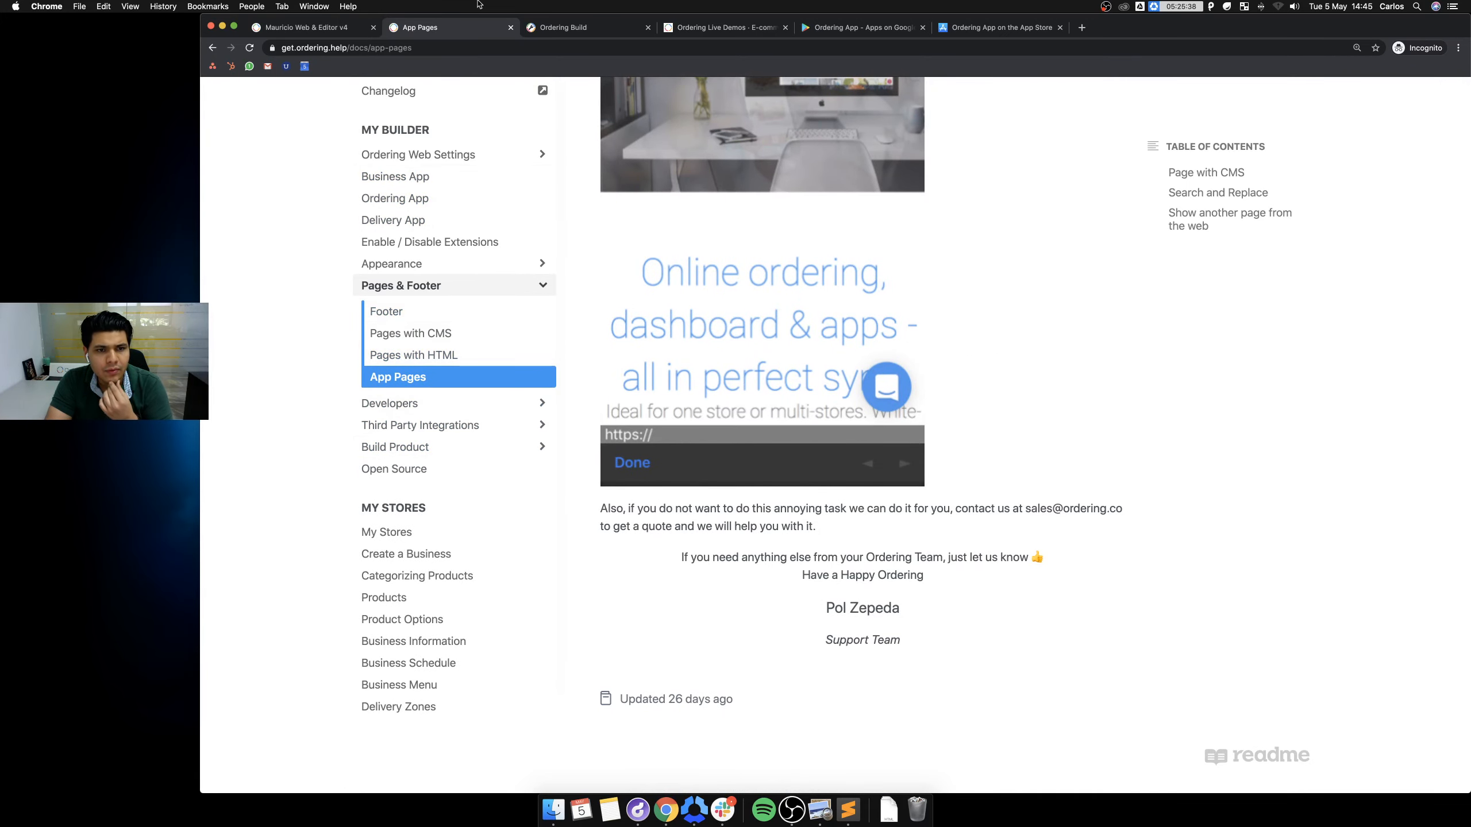
{"action": "left_click", "coordinate": [325, 32]}
{"action": "left_click", "coordinate": [479, 32]}
Go from the Images page to Ordering App v4's custom pages.
{"action": "left_click", "coordinate": [609, 30]}
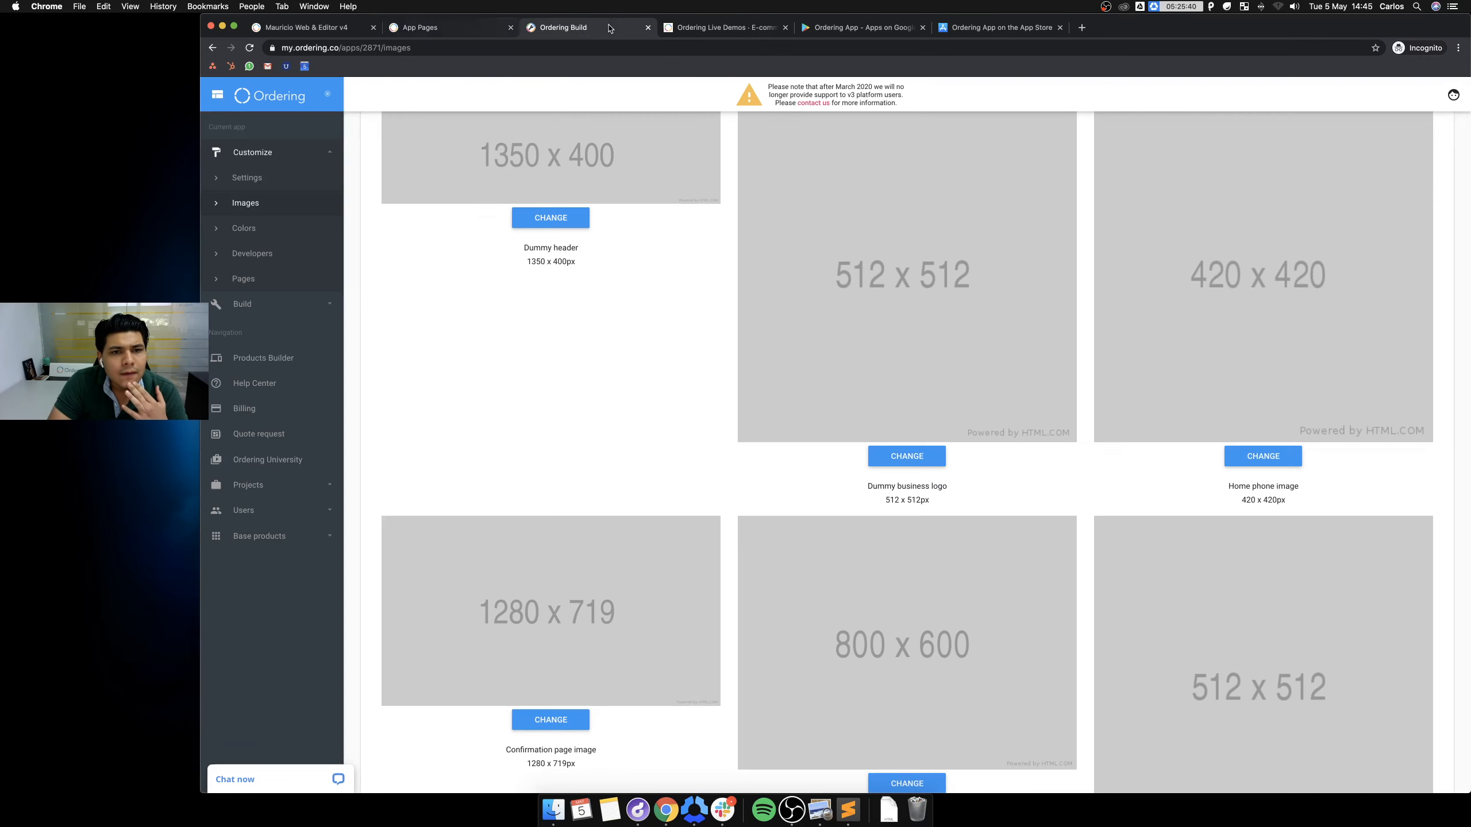
{"action": "left_click", "coordinate": [267, 360]}
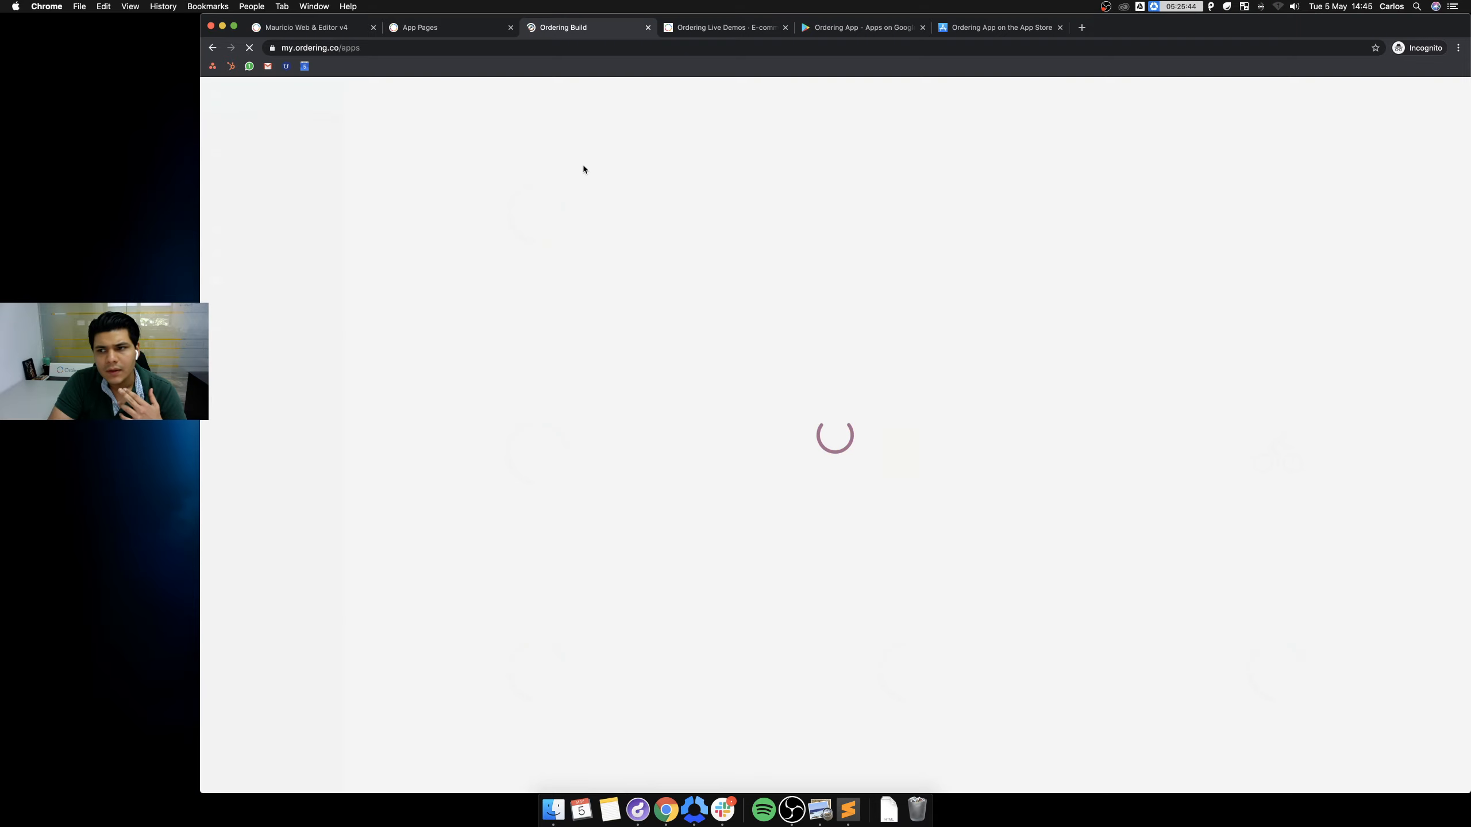
{"action": "scroll", "coordinate": [560, 536], "scroll_direction": "down", "scroll_amount": 15}
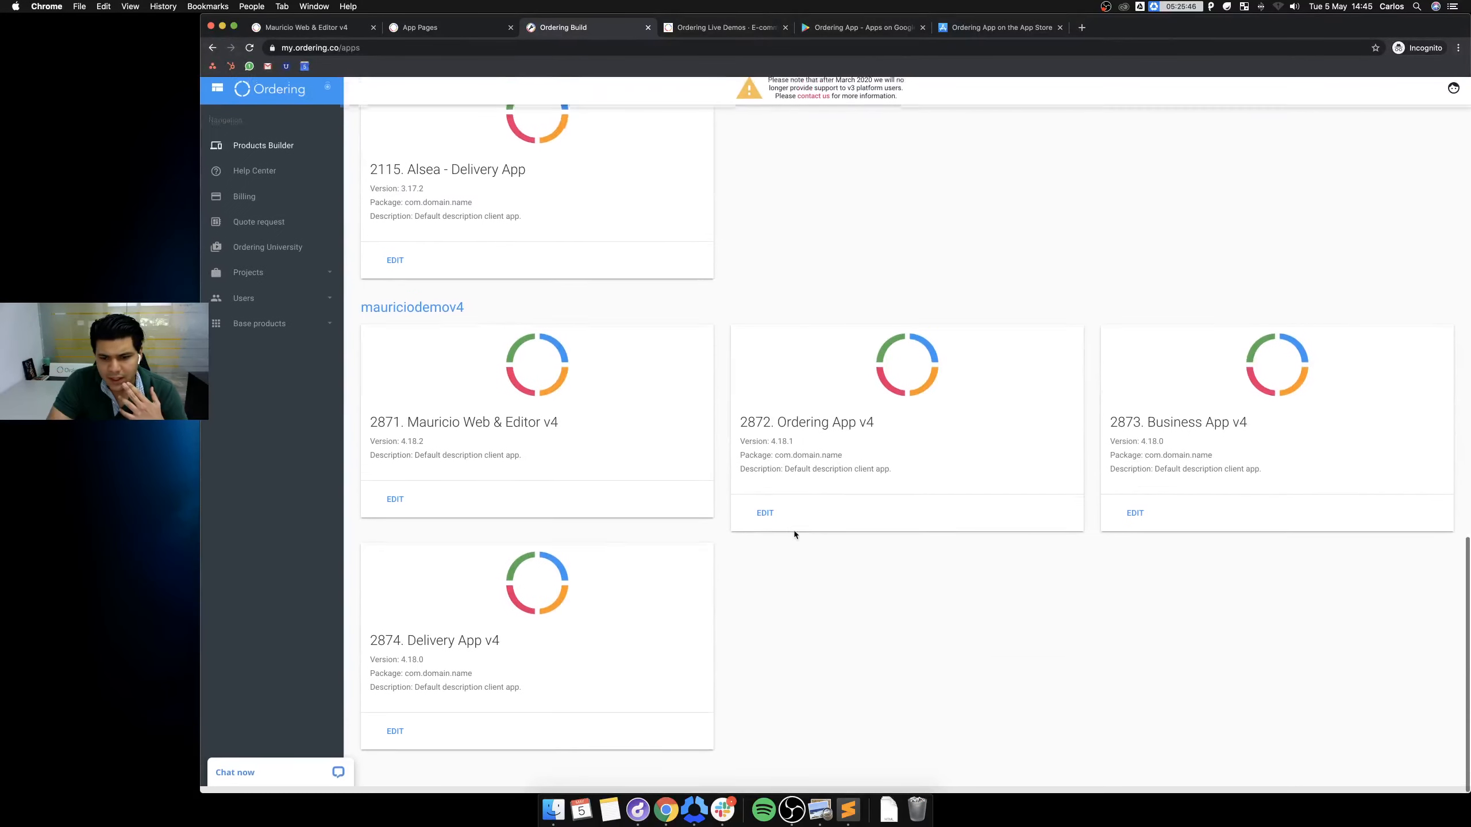
{"action": "left_click", "coordinate": [766, 518]}
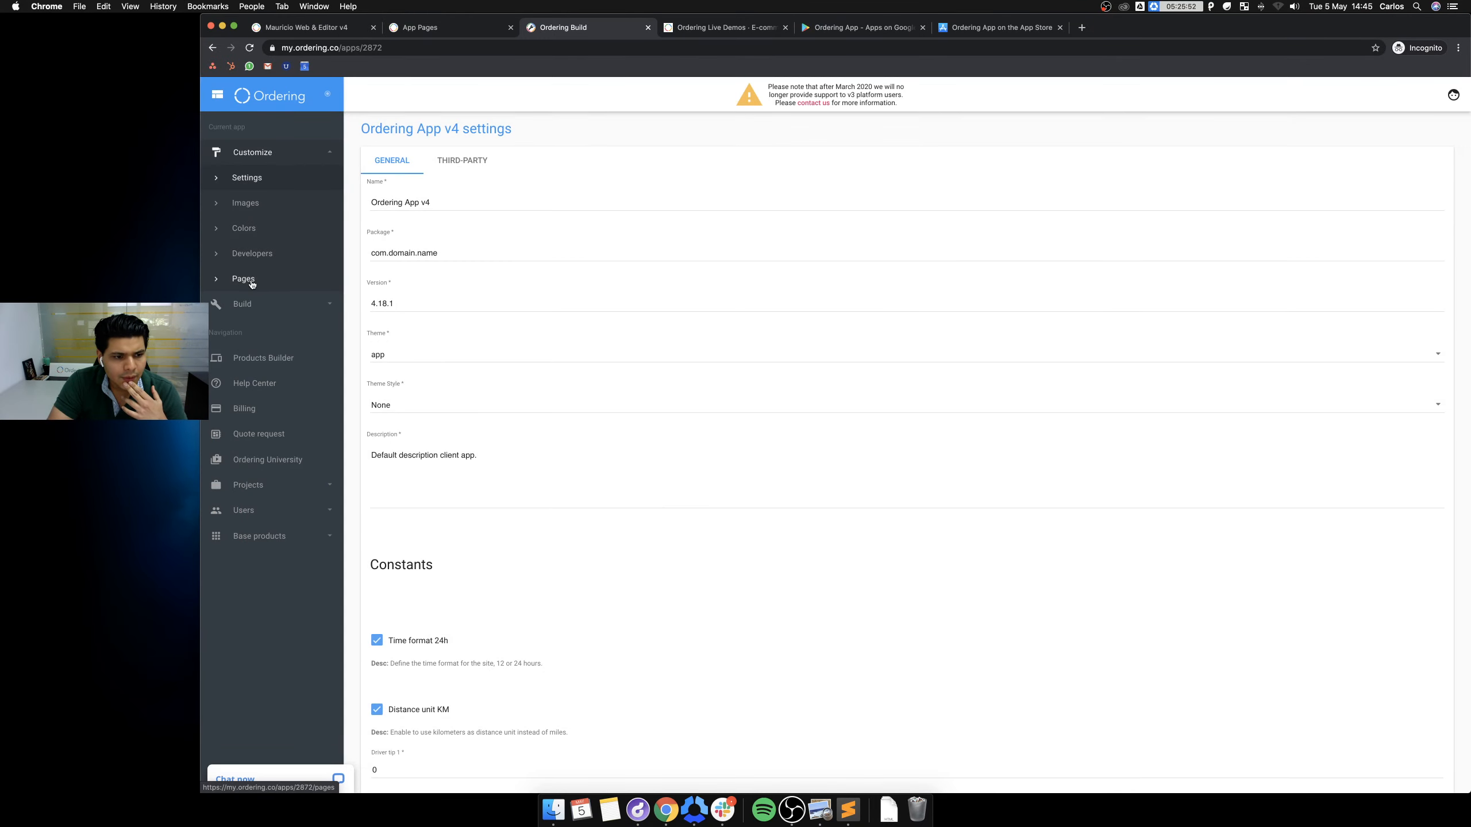
{"action": "left_click", "coordinate": [251, 281]}
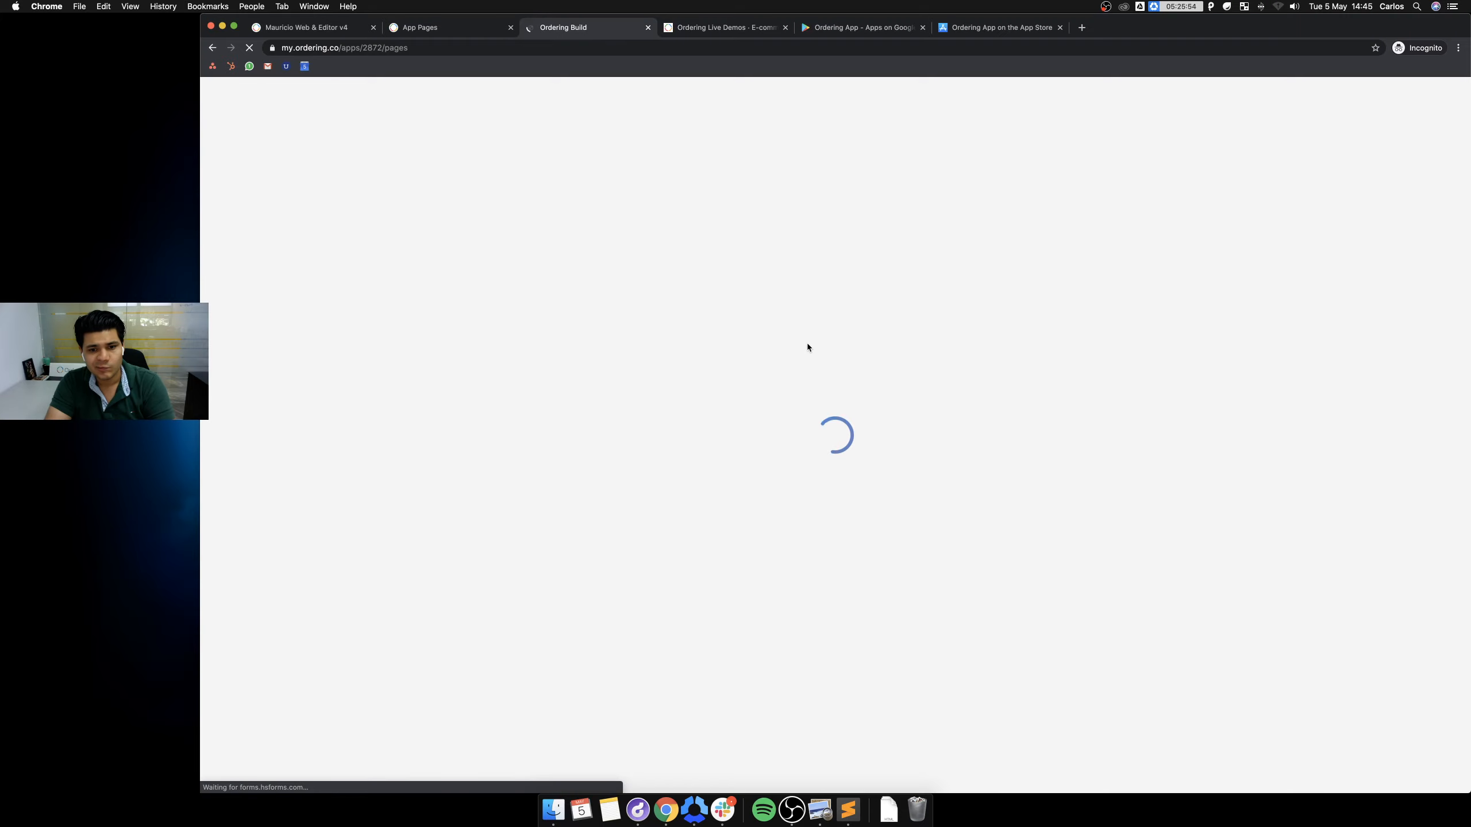
Add a new custom page with the address 'newsapp' and dismiss the confirmation.
{"action": "left_click", "coordinate": [412, 267]}
{"action": "type", "text": "benw"}
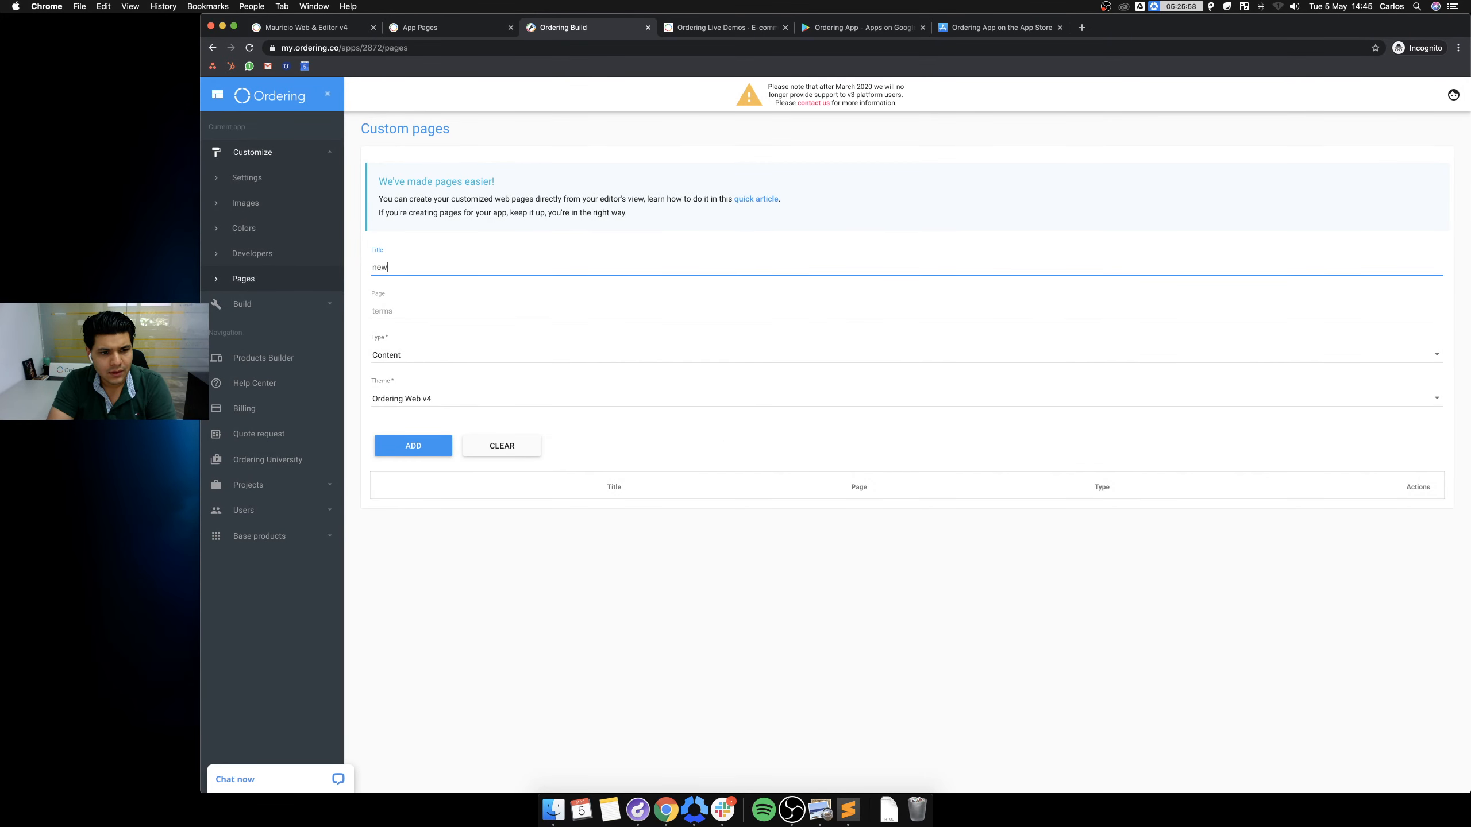
{"action": "type", "text": "app"}
{"action": "key", "text": "Tab"}
{"action": "type", "text": "newsapp"}
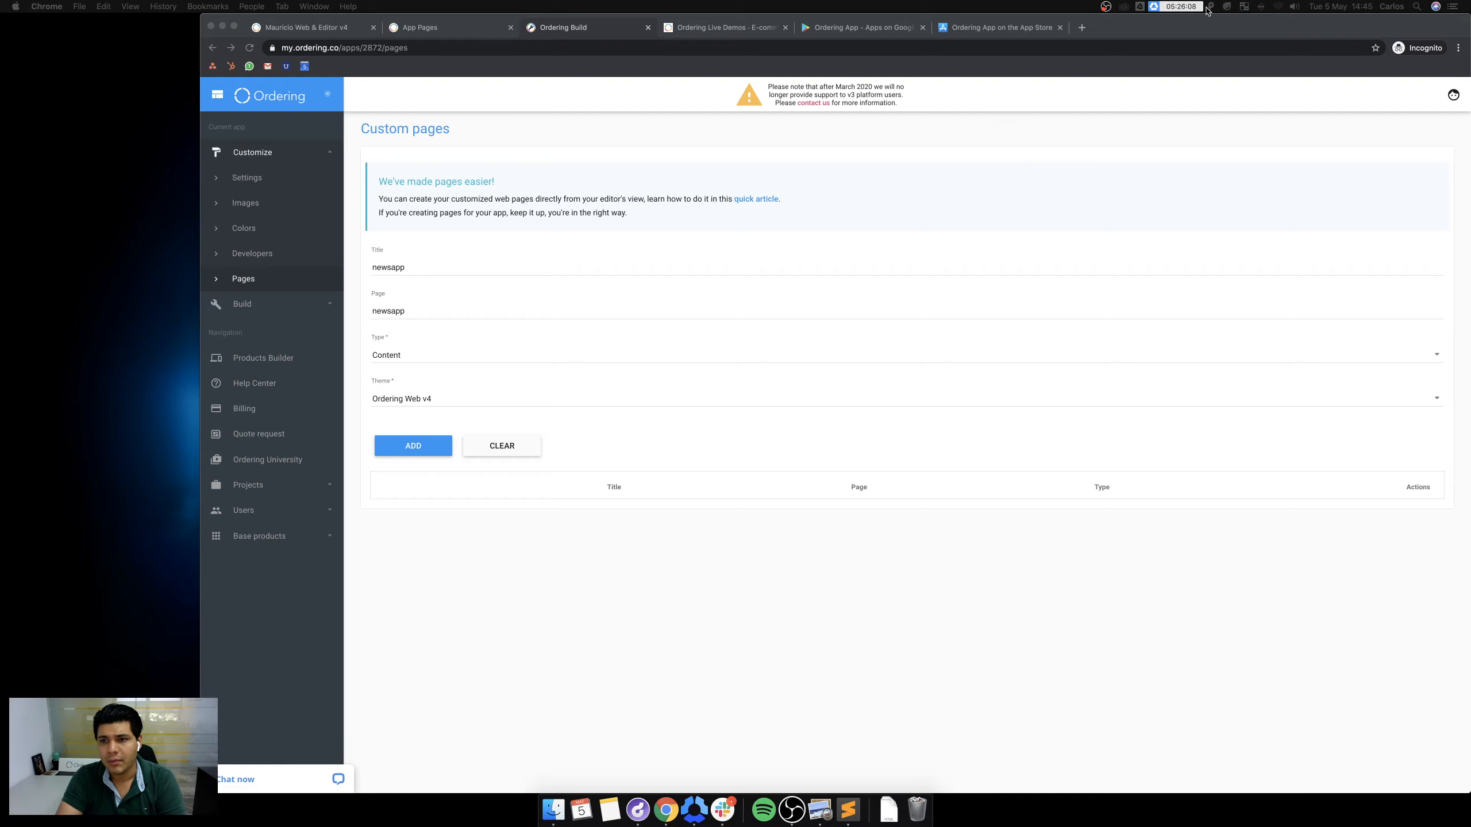
{"action": "left_click_drag", "start_coordinate": [1190, 25], "coordinate": [983, 7]}
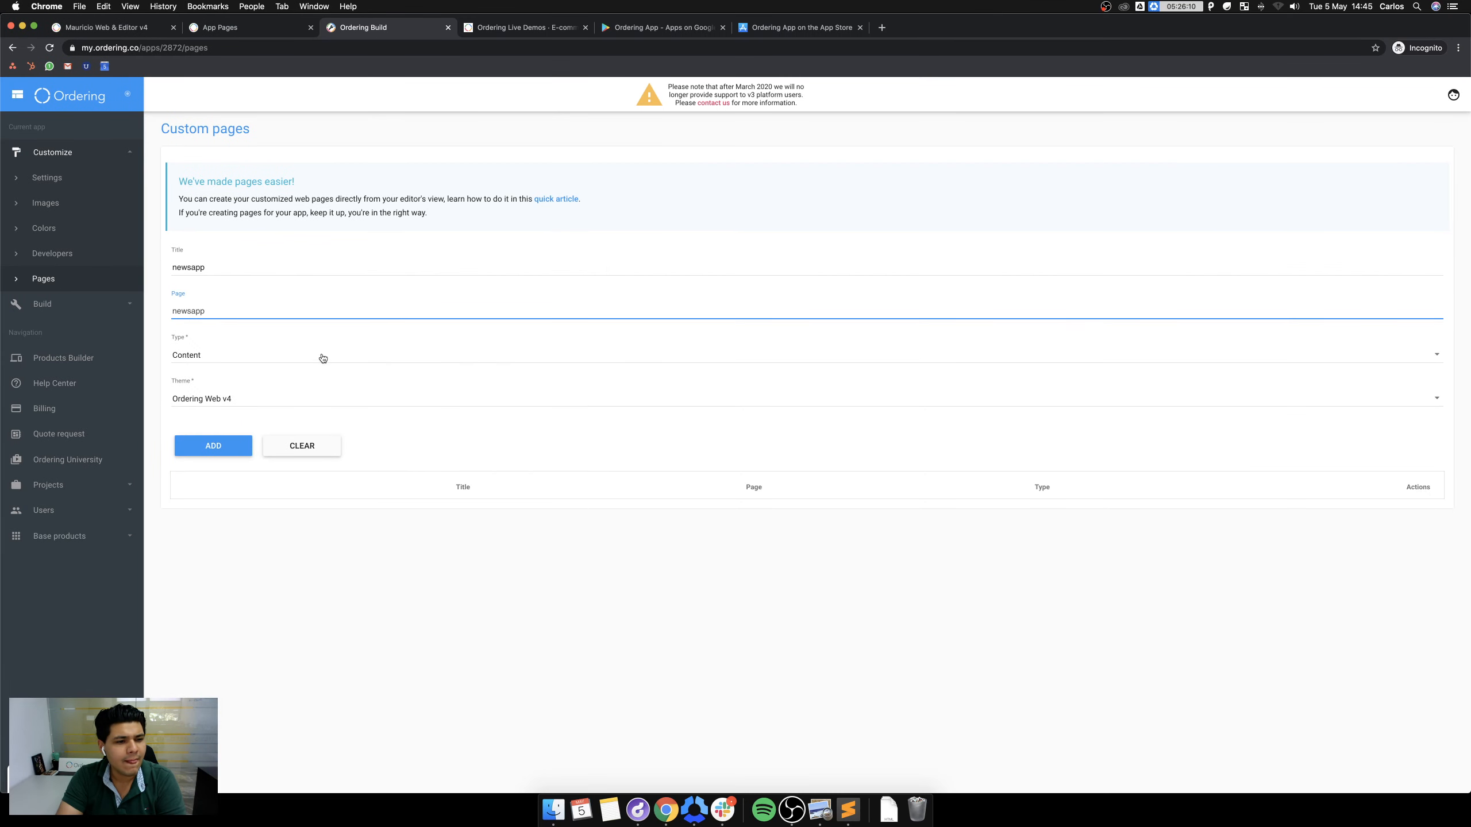
{"action": "left_click", "coordinate": [222, 453]}
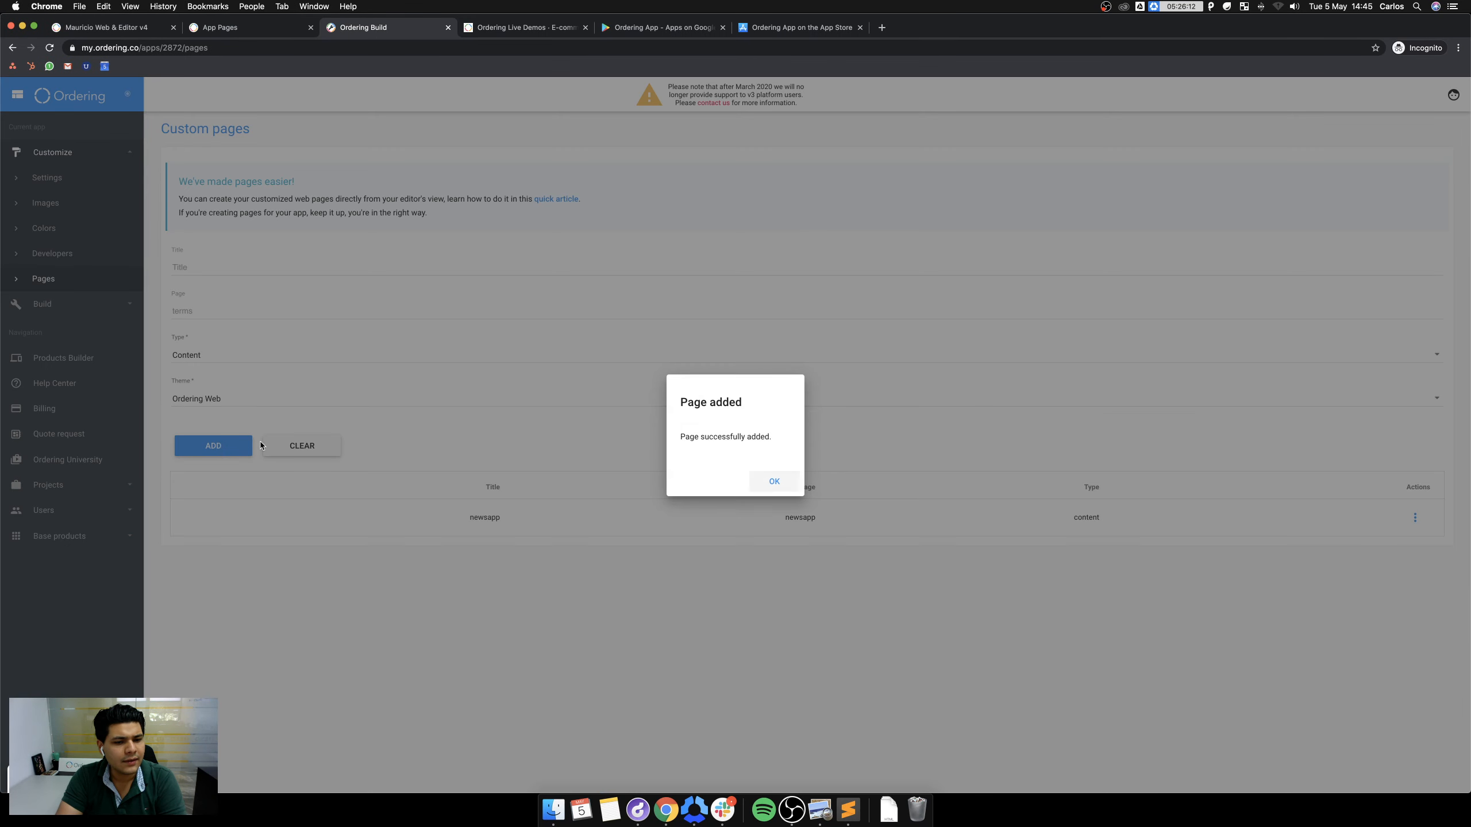
{"action": "left_click", "coordinate": [762, 478]}
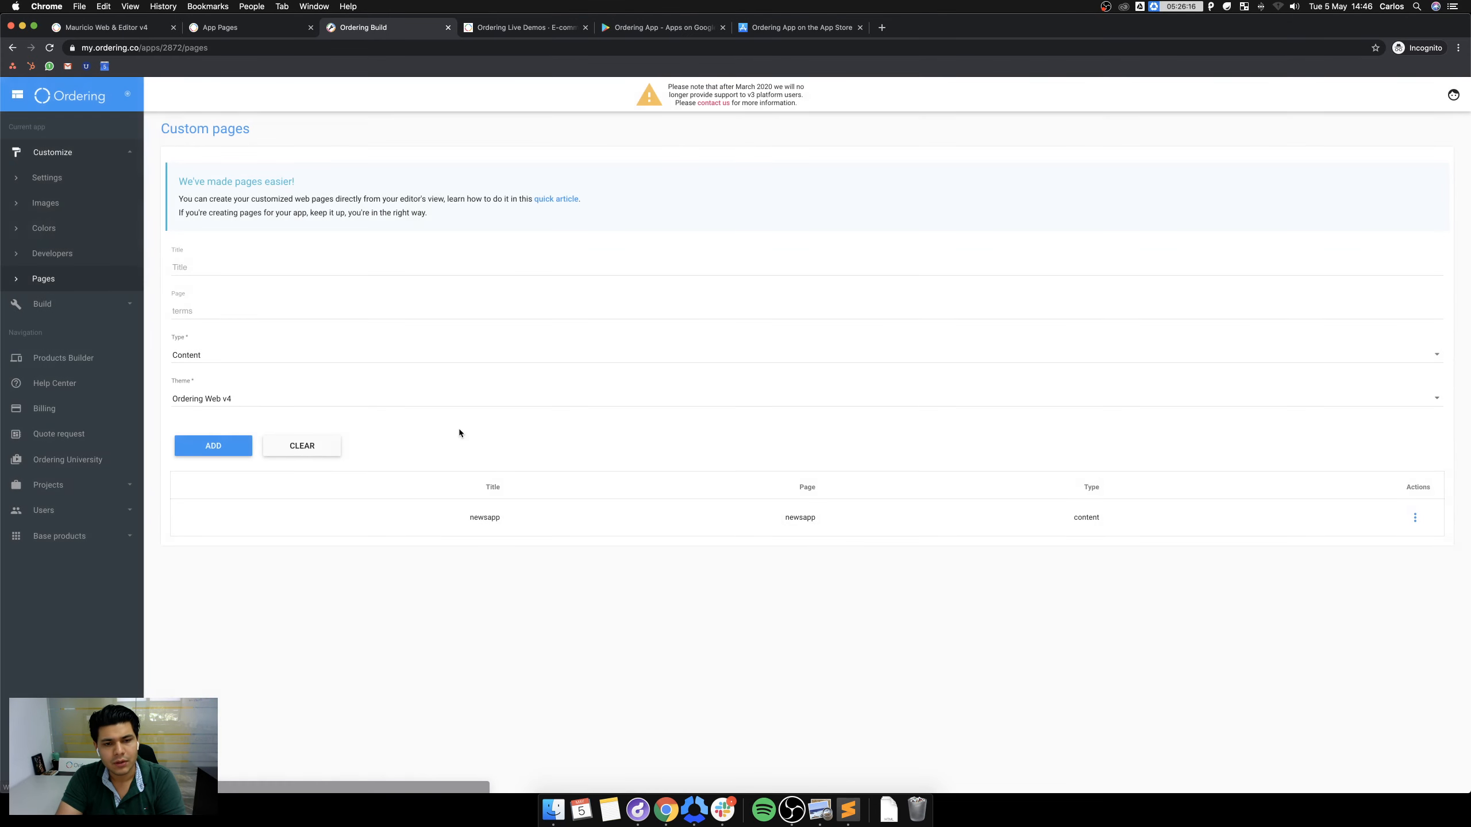
Open the newsapp page's content and switch it into editing mode.
{"action": "left_click", "coordinate": [1415, 518]}
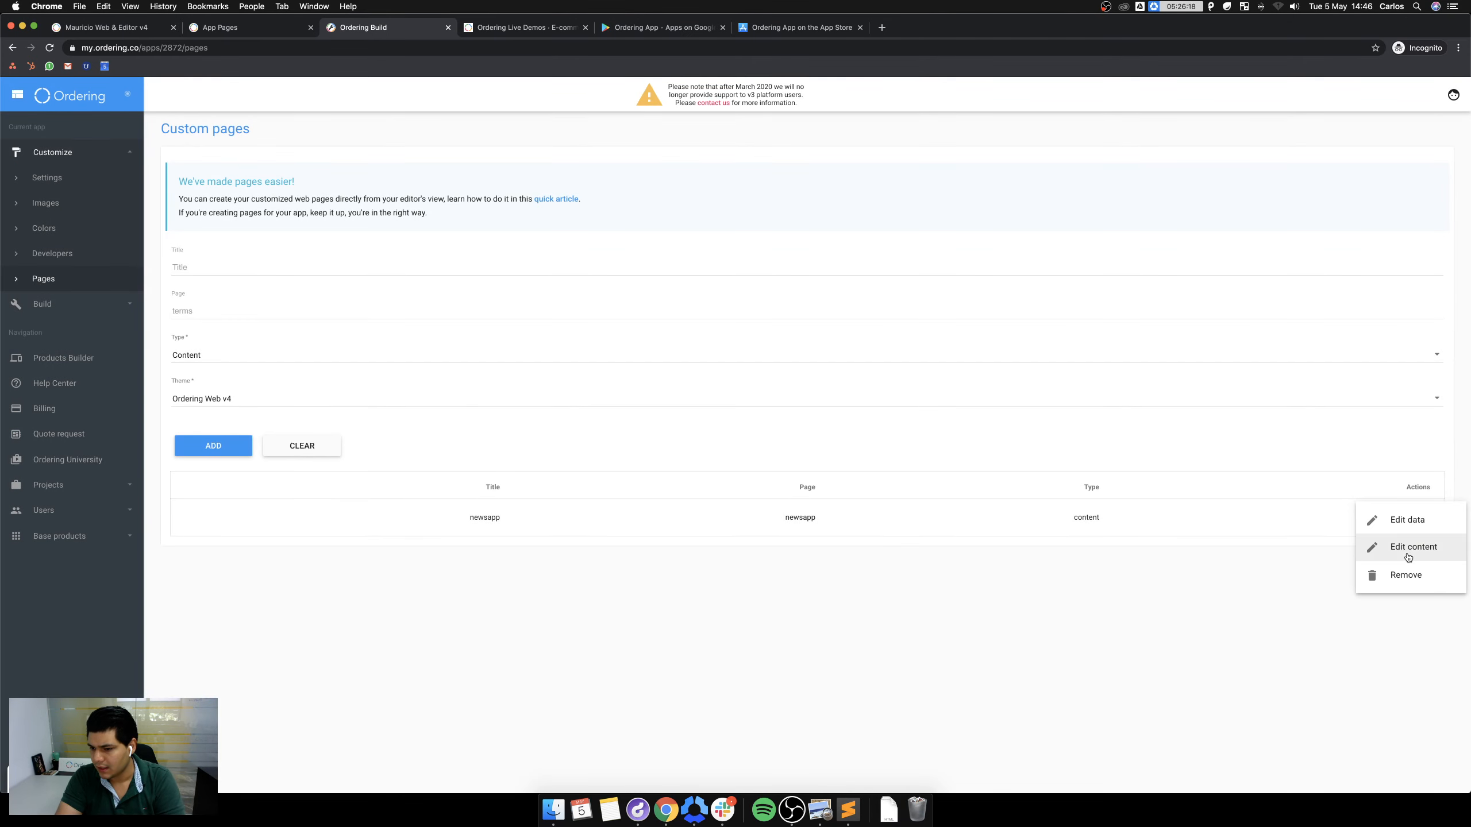
{"action": "left_click", "coordinate": [1405, 549]}
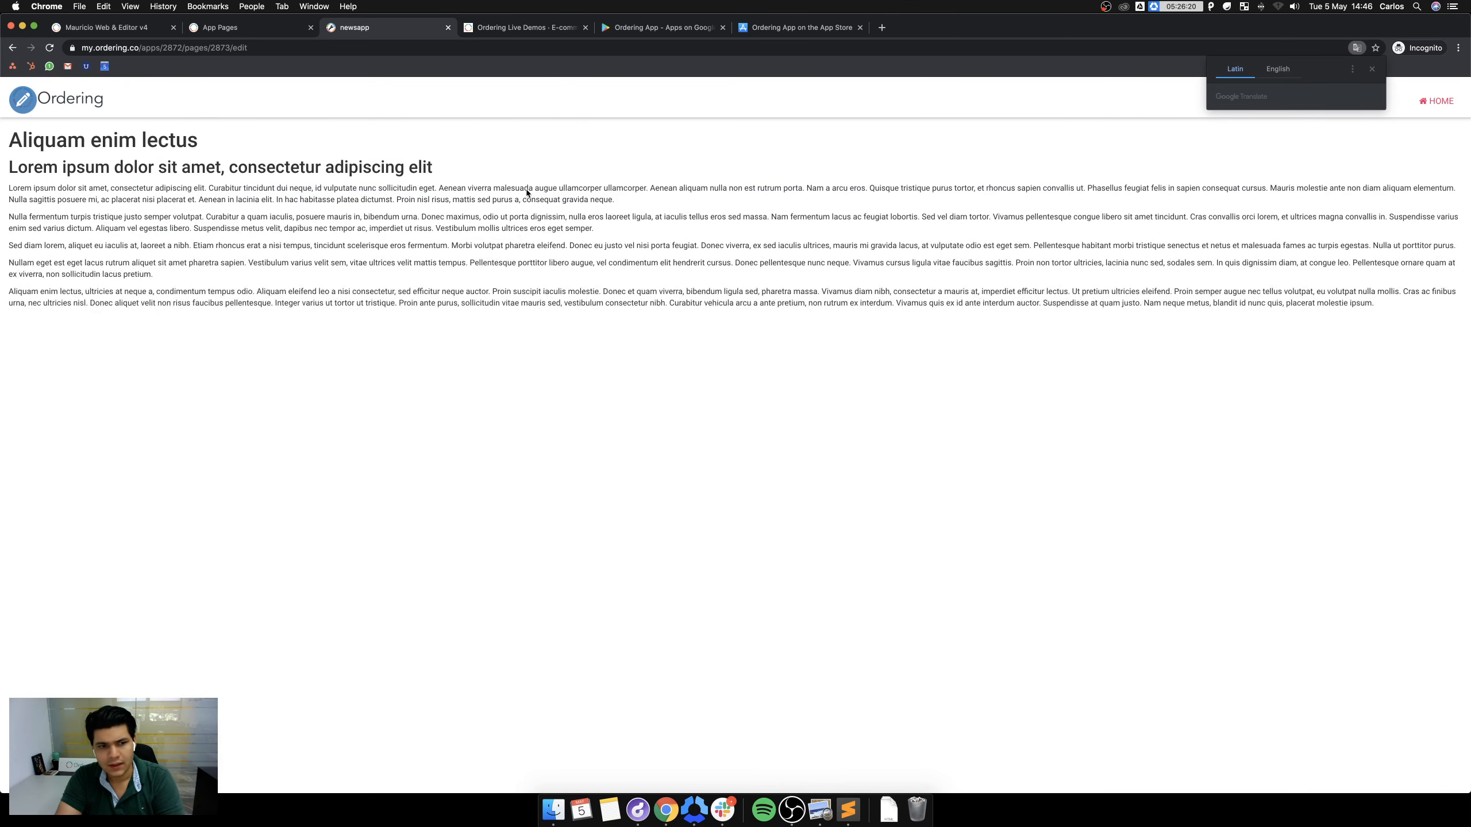
{"action": "left_click", "coordinate": [23, 102]}
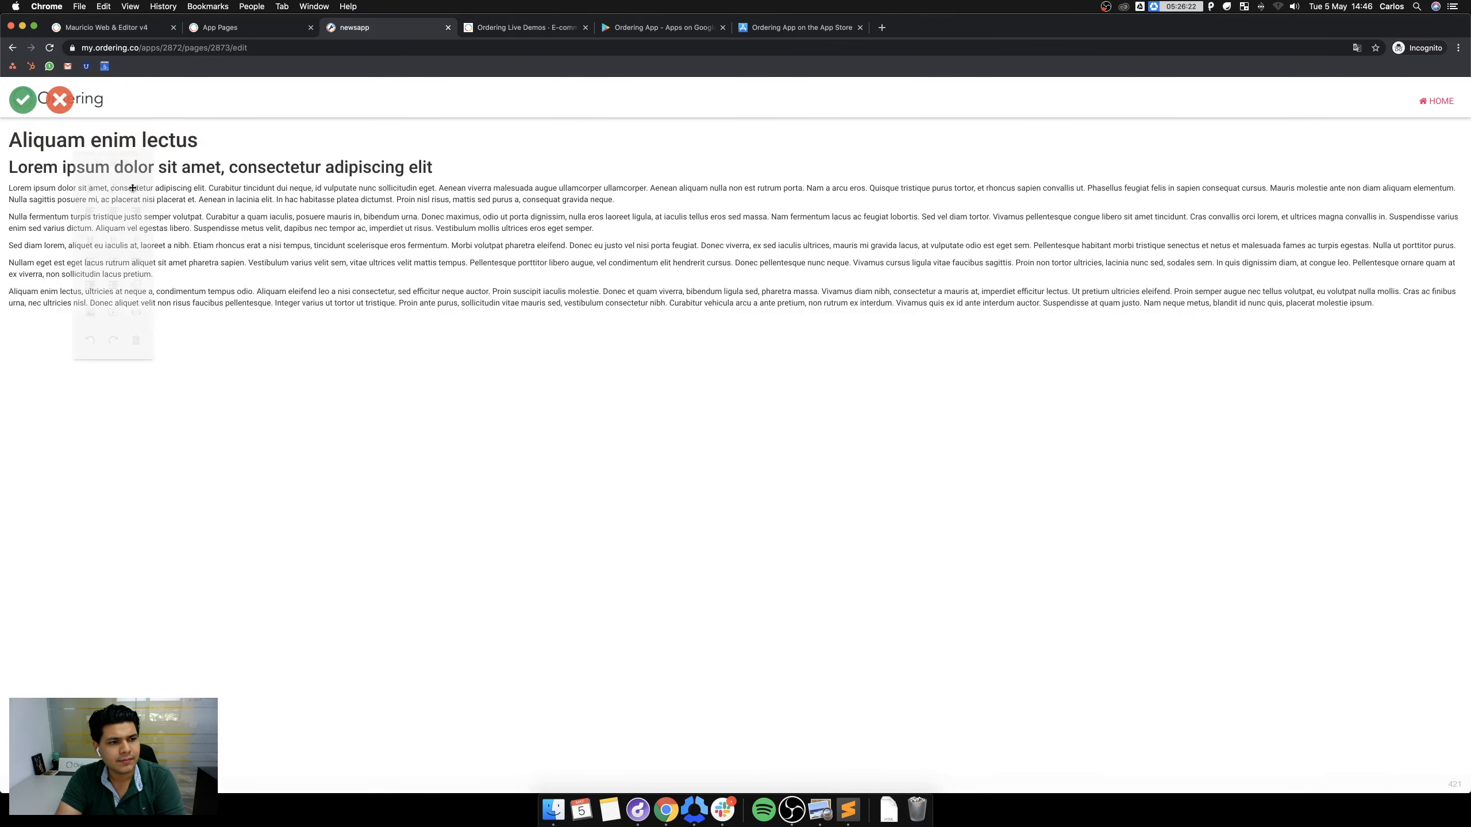
Delete all six Lorem ipsum placeholder paragraphs from the newsapp page.
{"action": "triple_click", "coordinate": [332, 291]}
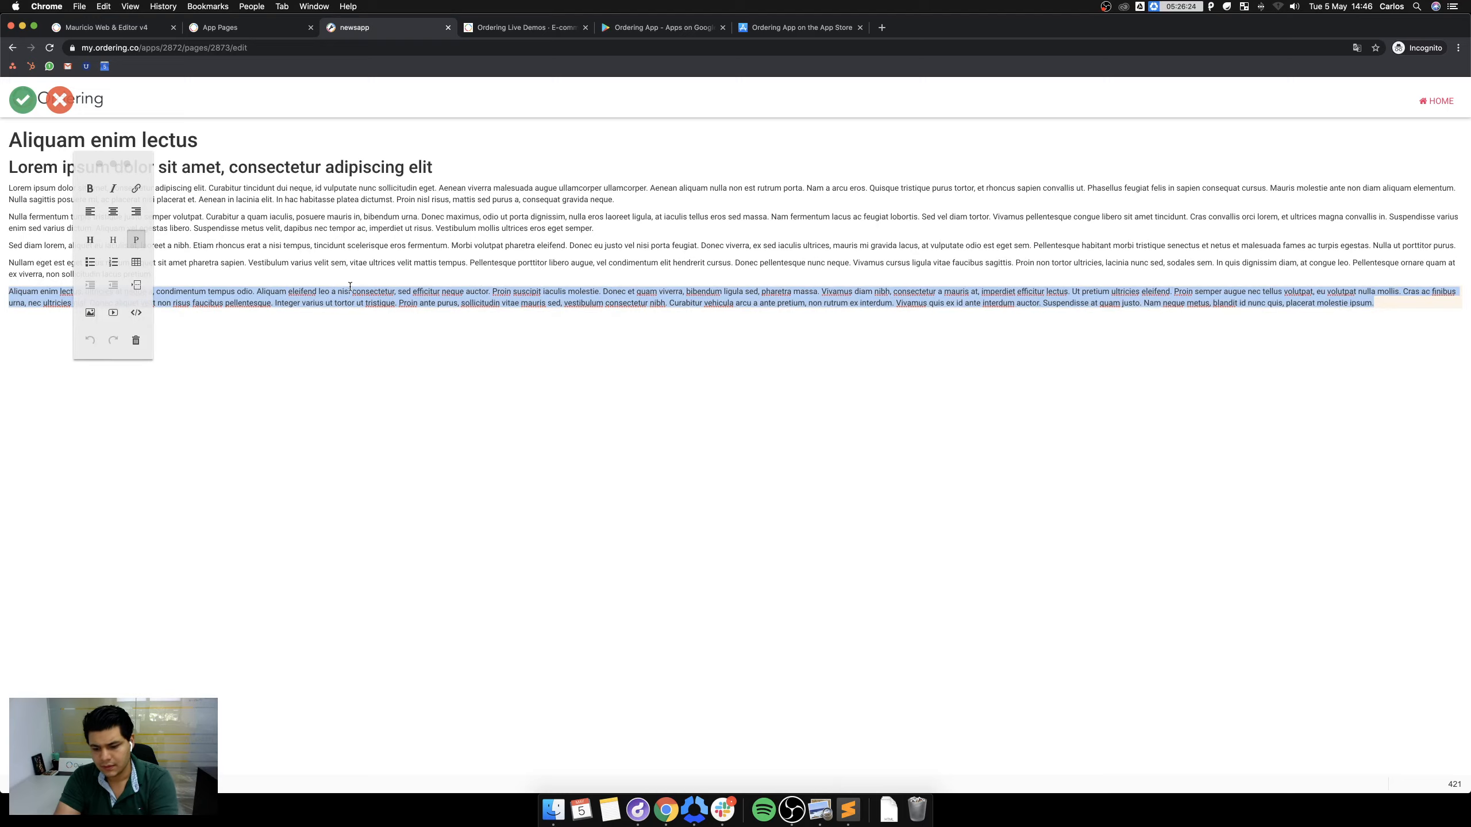
{"action": "key", "text": "BackSpace"}
{"action": "triple_click", "coordinate": [342, 273]}
{"action": "key", "text": "BackSpace"}
{"action": "triple_click", "coordinate": [344, 239]}
{"action": "key", "text": "BackSpace"}
{"action": "triple_click", "coordinate": [342, 222]}
{"action": "key", "text": "BackSpace"}
{"action": "triple_click", "coordinate": [350, 196]}
{"action": "key", "text": "BackSpace"}
{"action": "triple_click", "coordinate": [318, 168]}
{"action": "key", "text": "BackSpace"}
Replace the 'Aliquam enim lectus' heading with 'TESTING MY APP SIDEBAR MENU' and save the page.
{"action": "triple_click", "coordinate": [114, 136]}
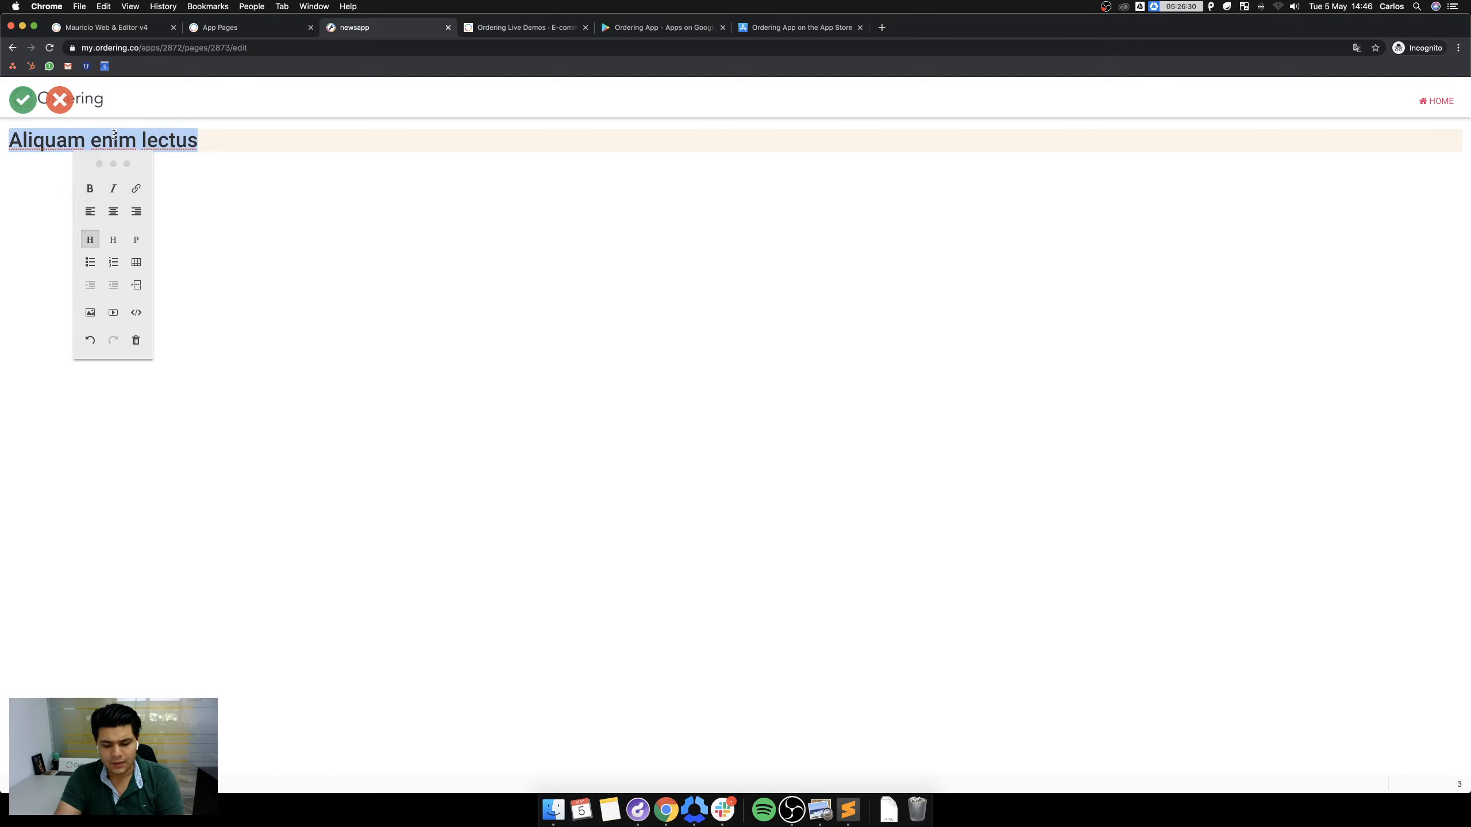
{"action": "type", "text": "TESTING MY"}
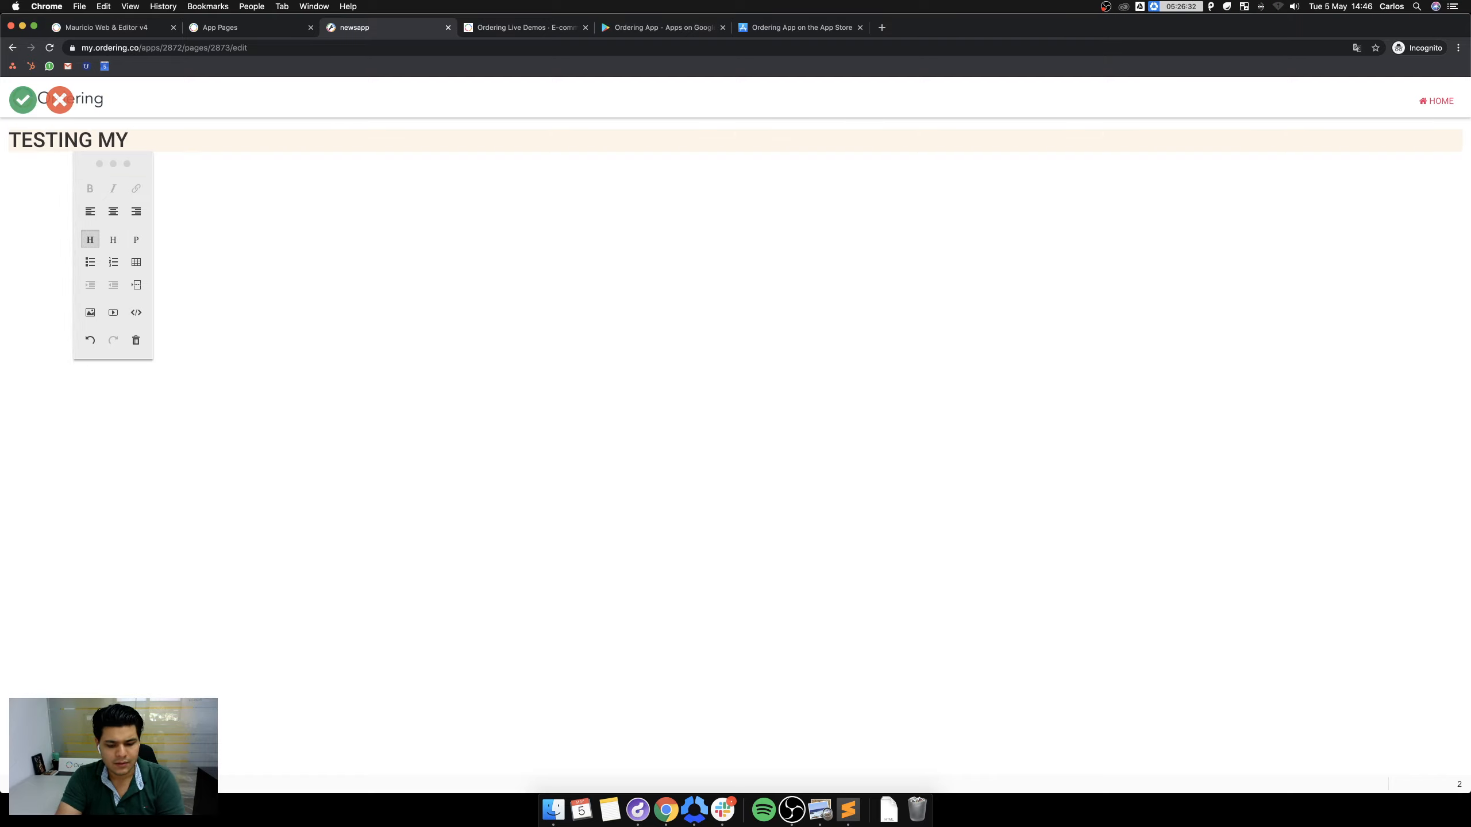
{"action": "type", "text": " APP SIDEBAR MENI"}
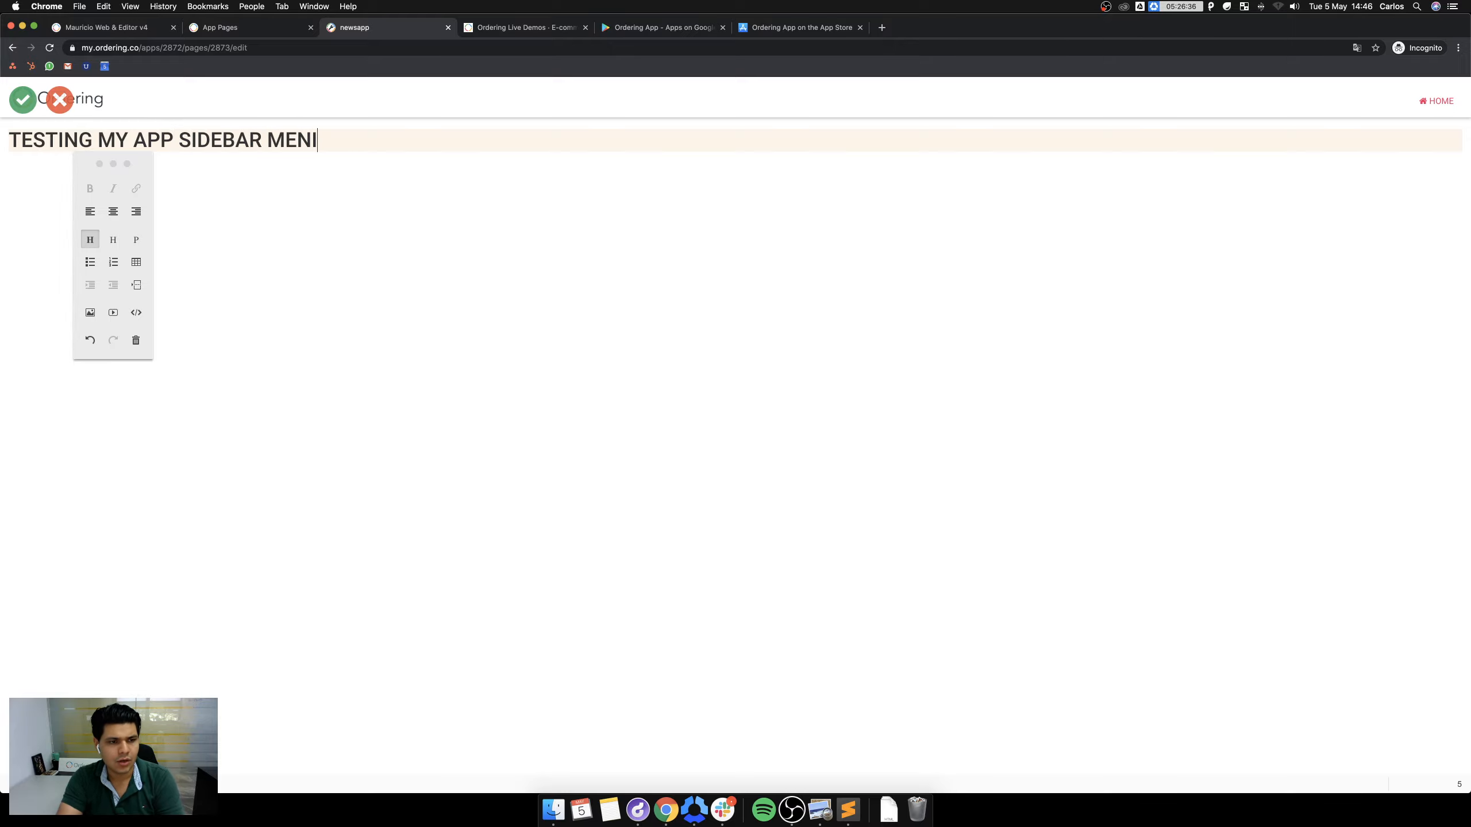
{"action": "left_click", "coordinate": [23, 97]}
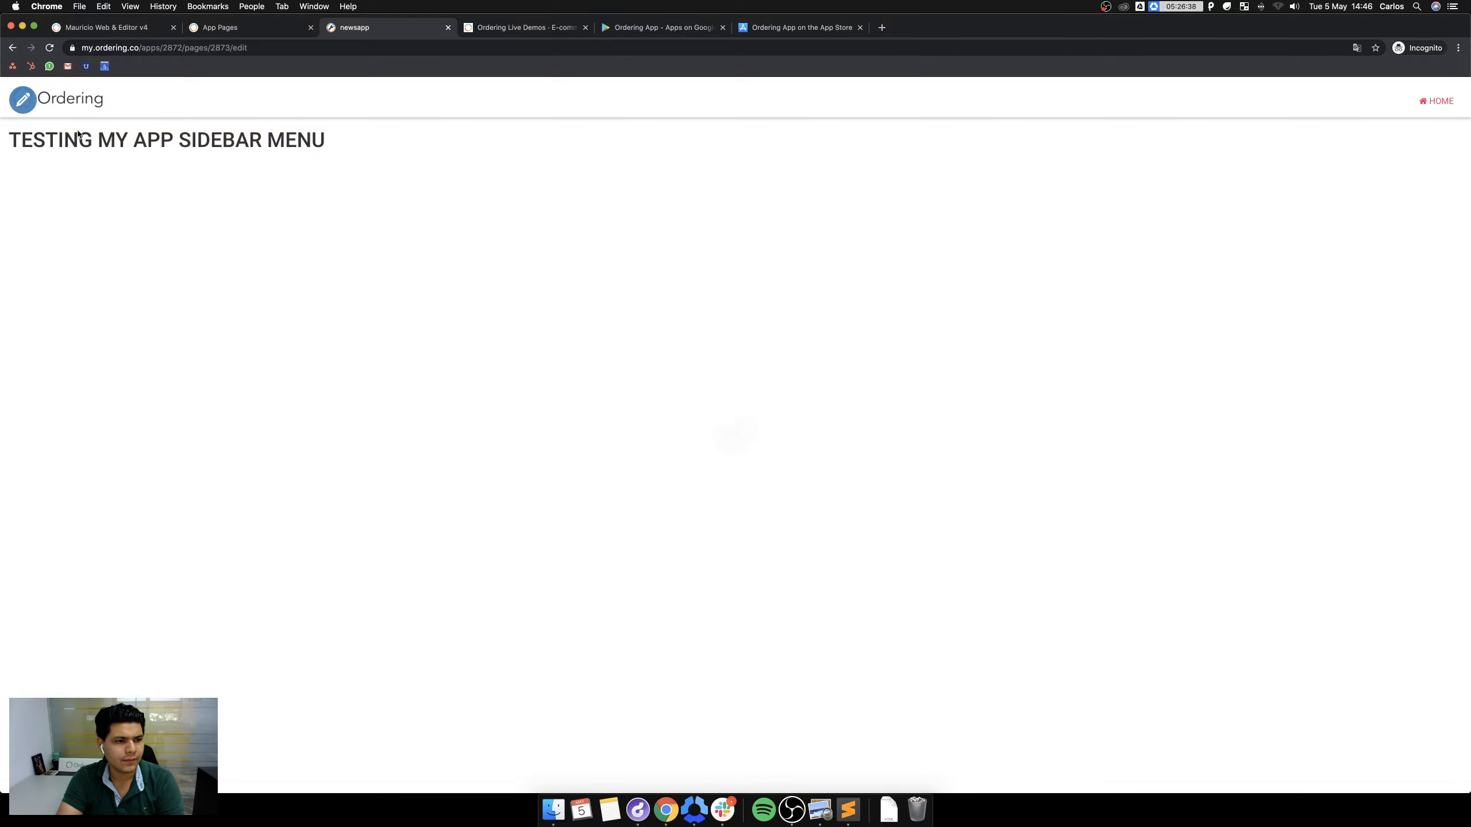
Reopen Ordering App v4 and go to Build > Build demo, showing staging build 4.18.0.
{"action": "left_click", "coordinate": [1436, 101]}
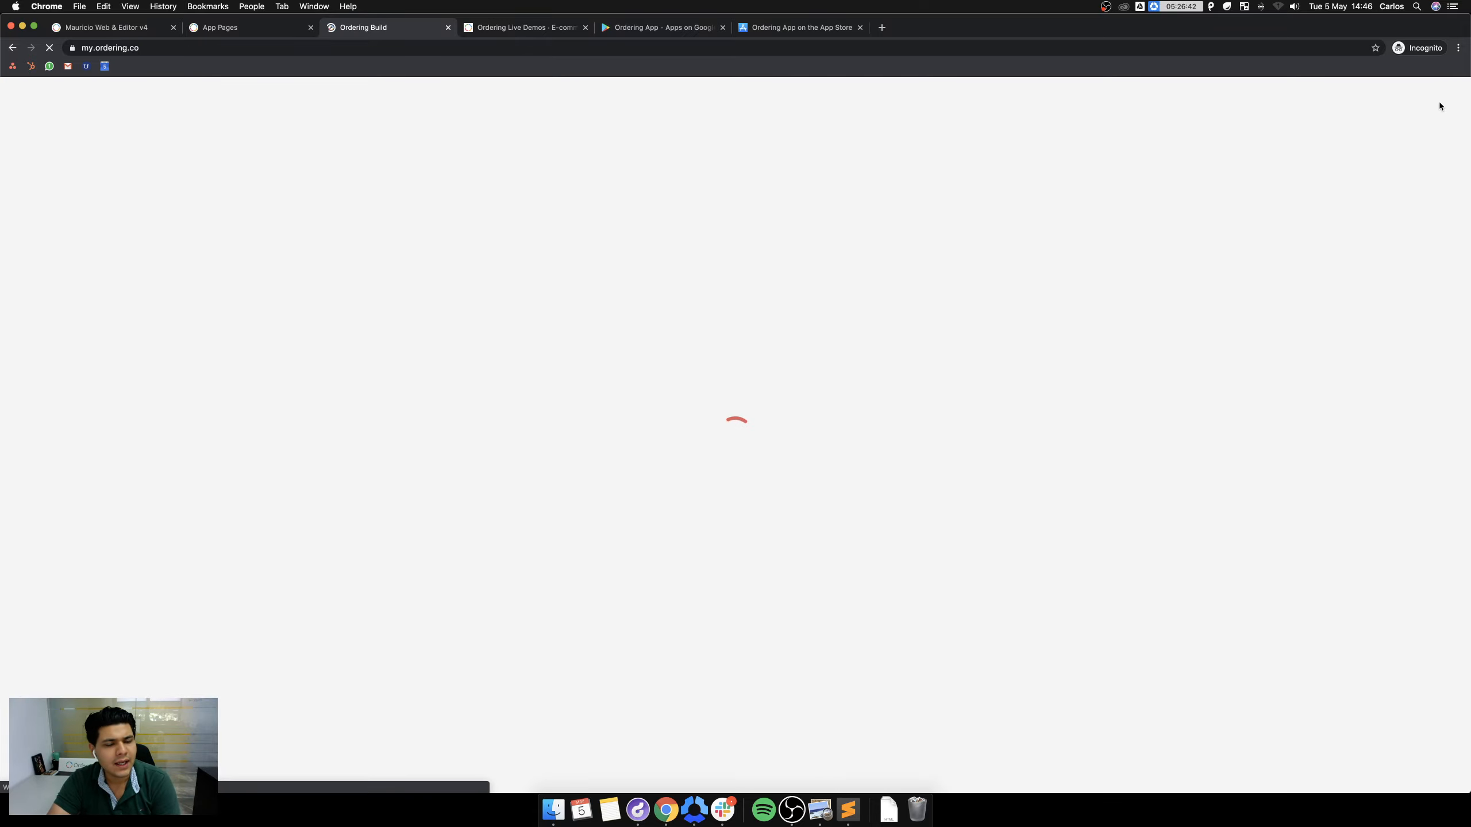
{"action": "scroll", "coordinate": [369, 241], "scroll_direction": "down", "scroll_amount": 15}
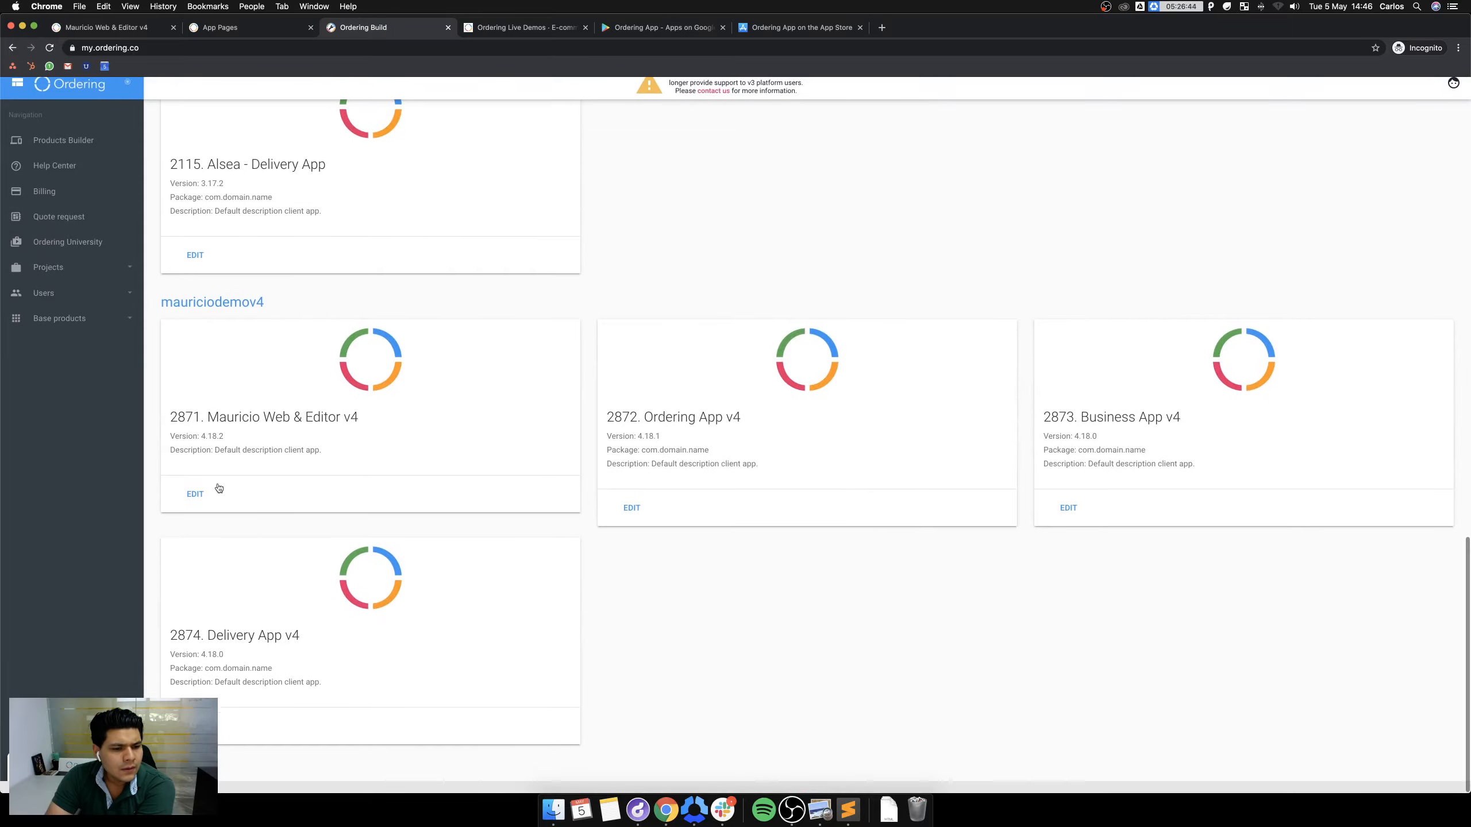
{"action": "left_click", "coordinate": [641, 522]}
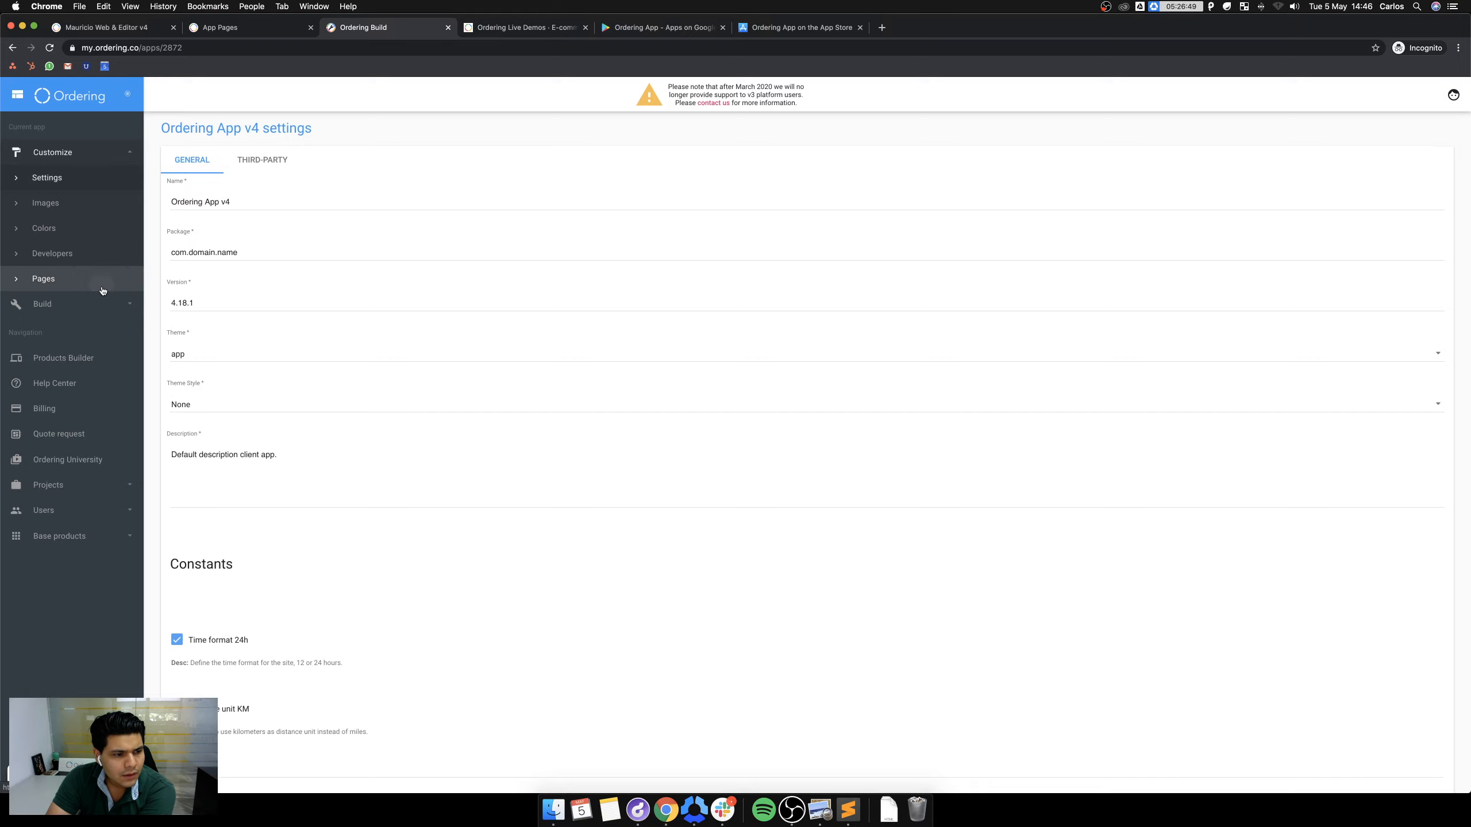
{"action": "left_click", "coordinate": [102, 289]}
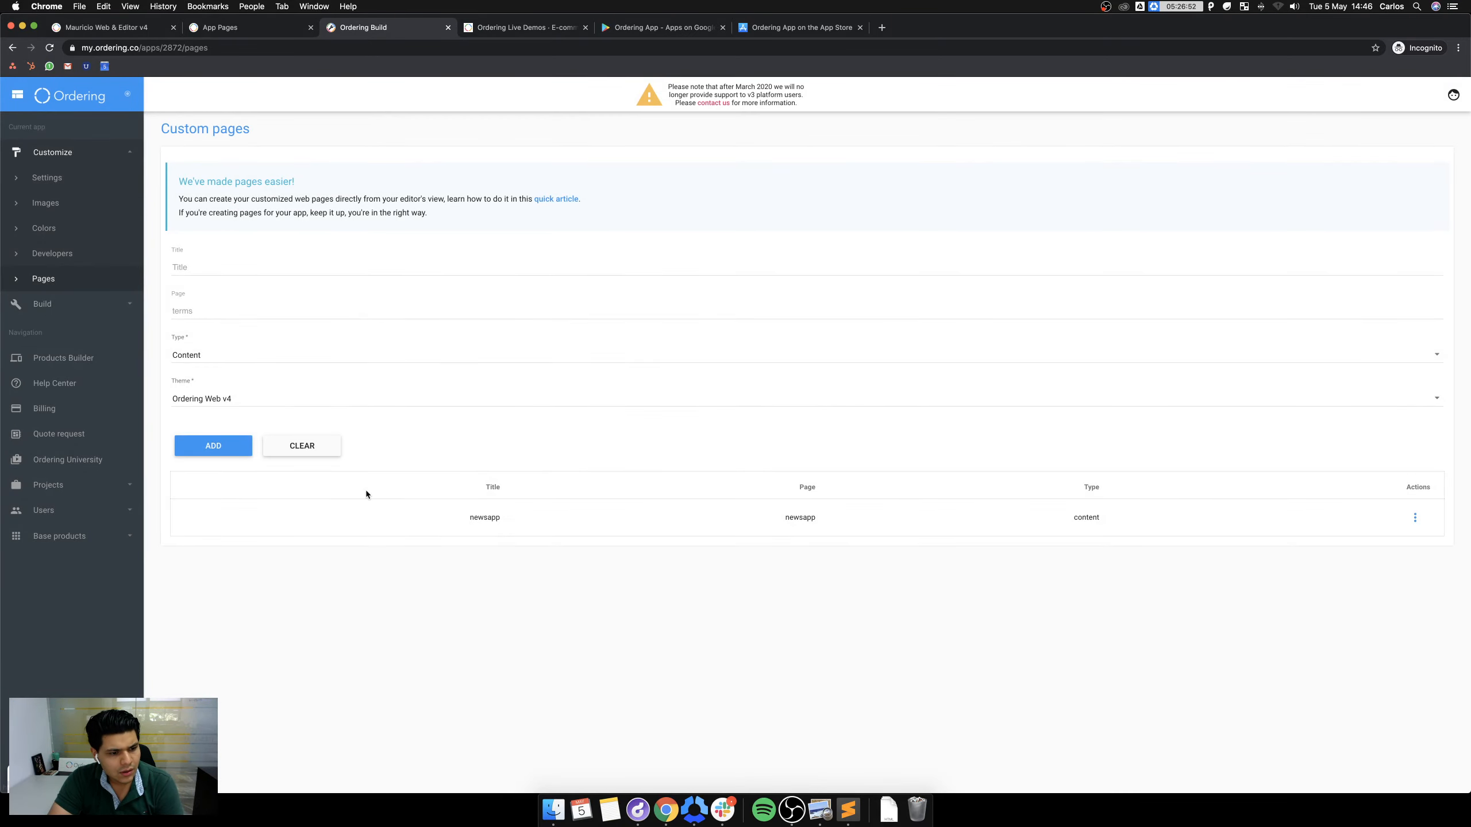
{"action": "left_click", "coordinate": [47, 303]}
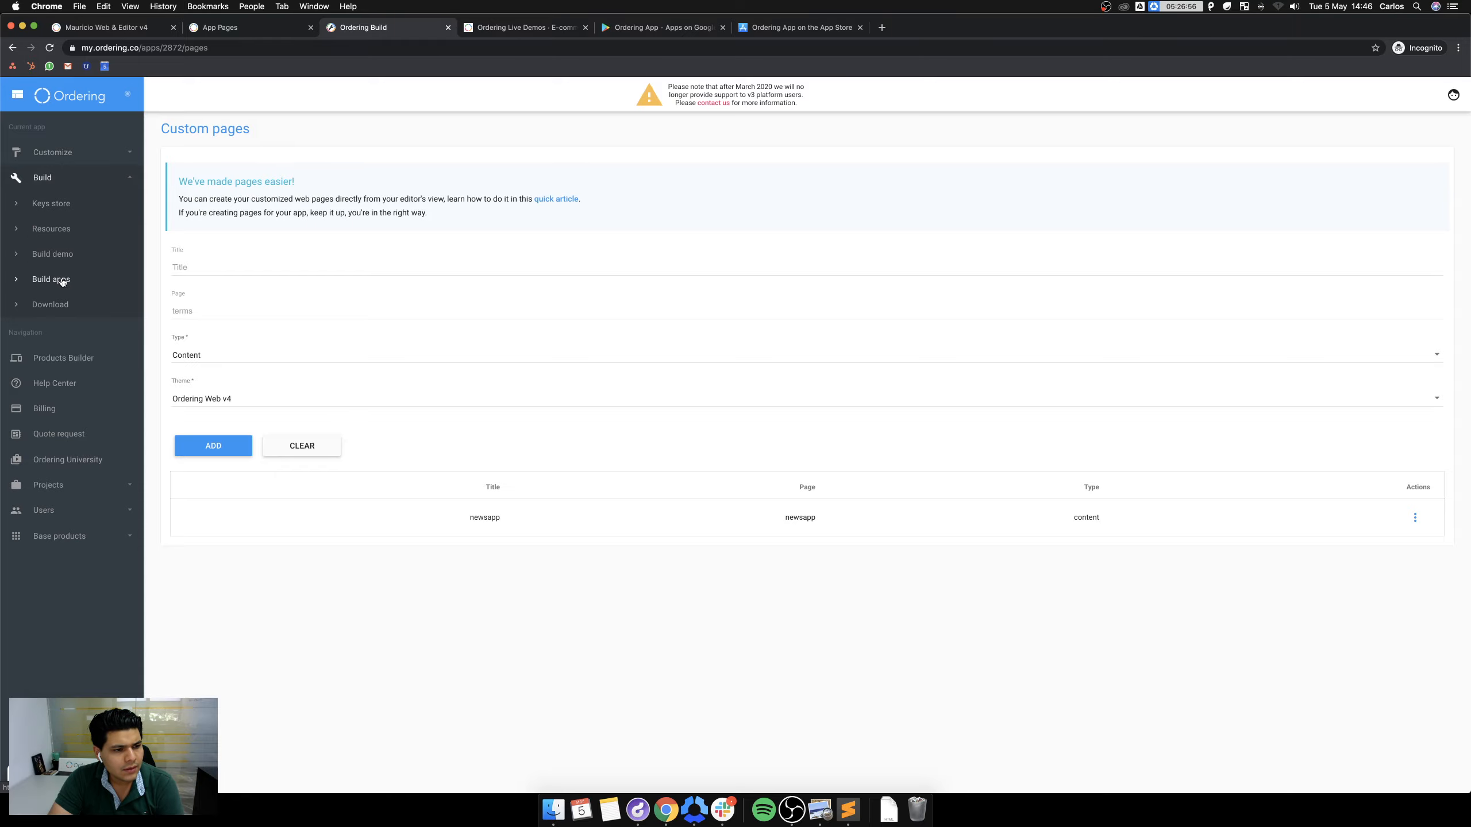
{"action": "left_click", "coordinate": [64, 255]}
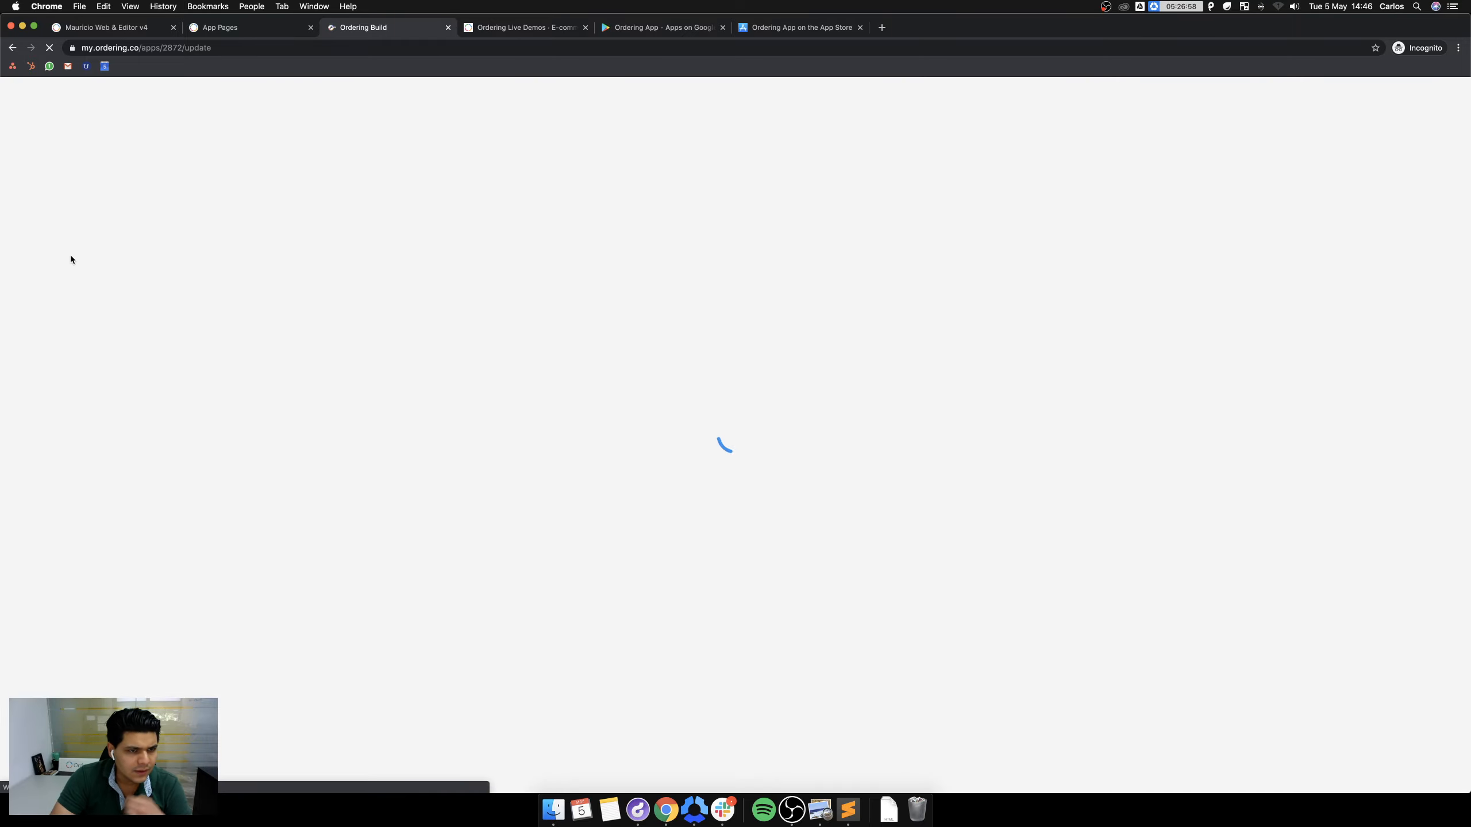
{"action": "scroll", "coordinate": [225, 670], "scroll_direction": "down", "scroll_amount": 5}
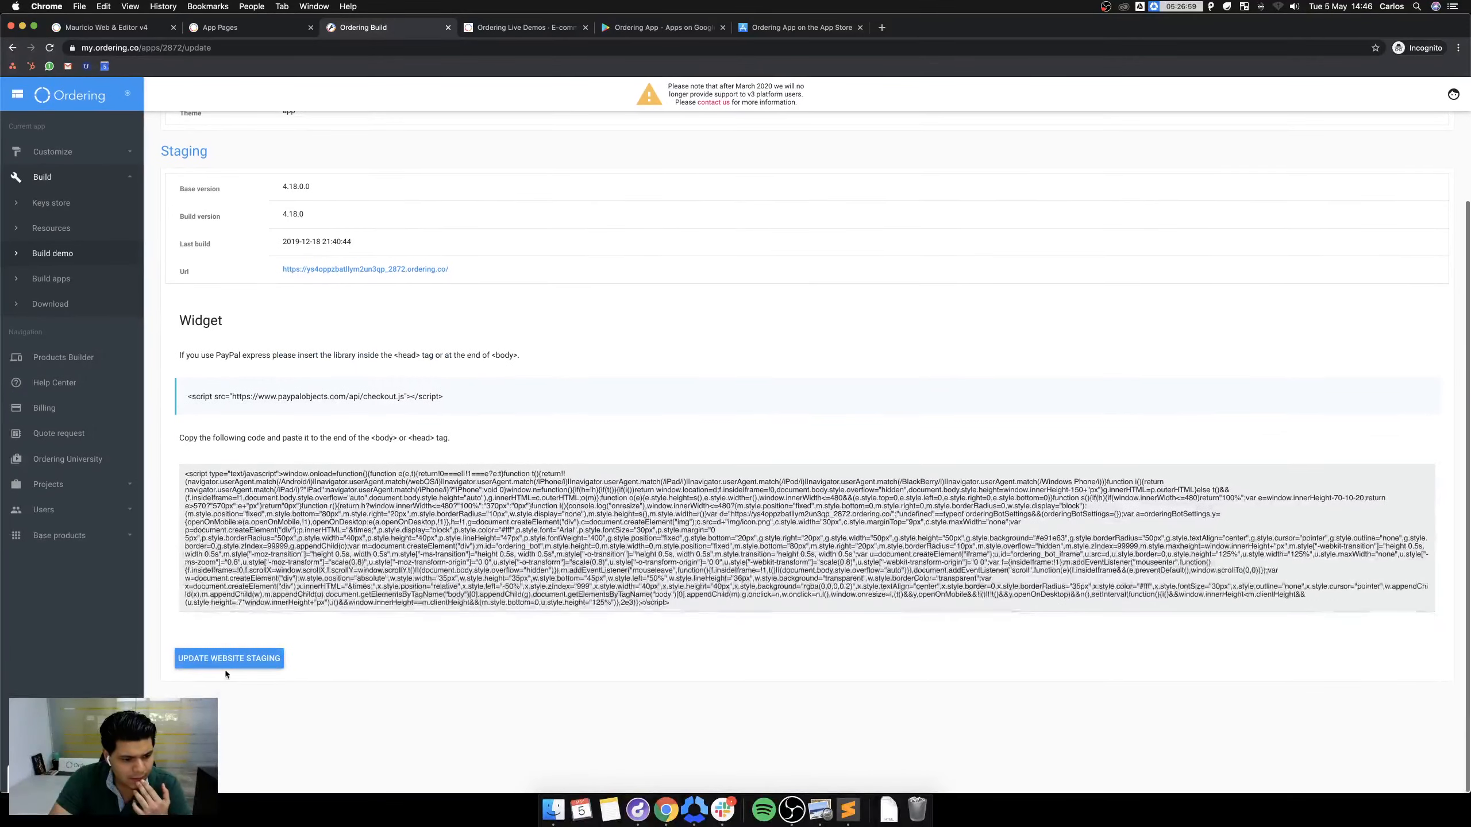
Update the website staging to build 4.18.1 and open the staging Url in a new tab.
{"action": "left_click", "coordinate": [233, 658]}
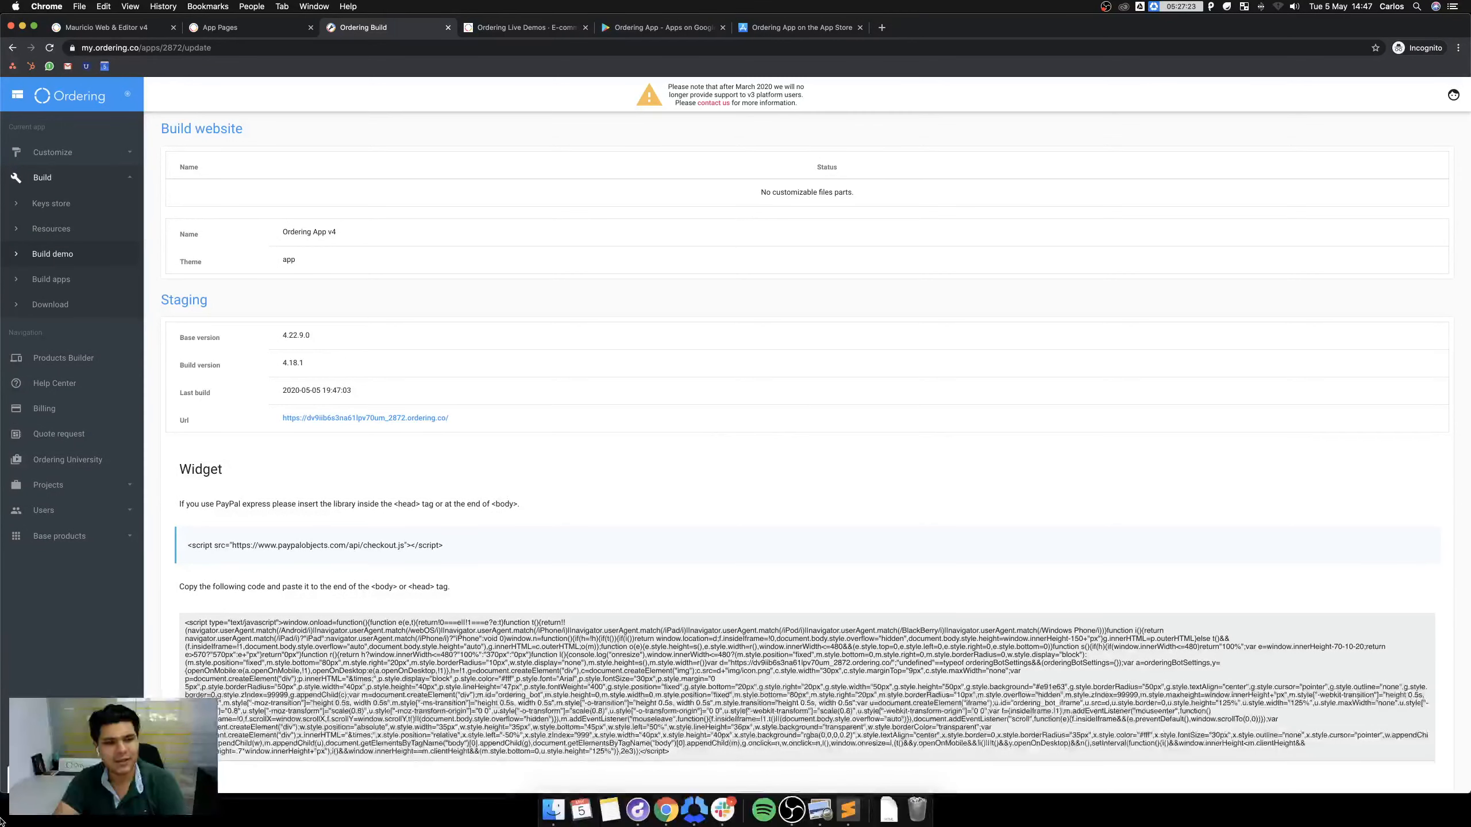
{"action": "left_click", "coordinate": [391, 418]}
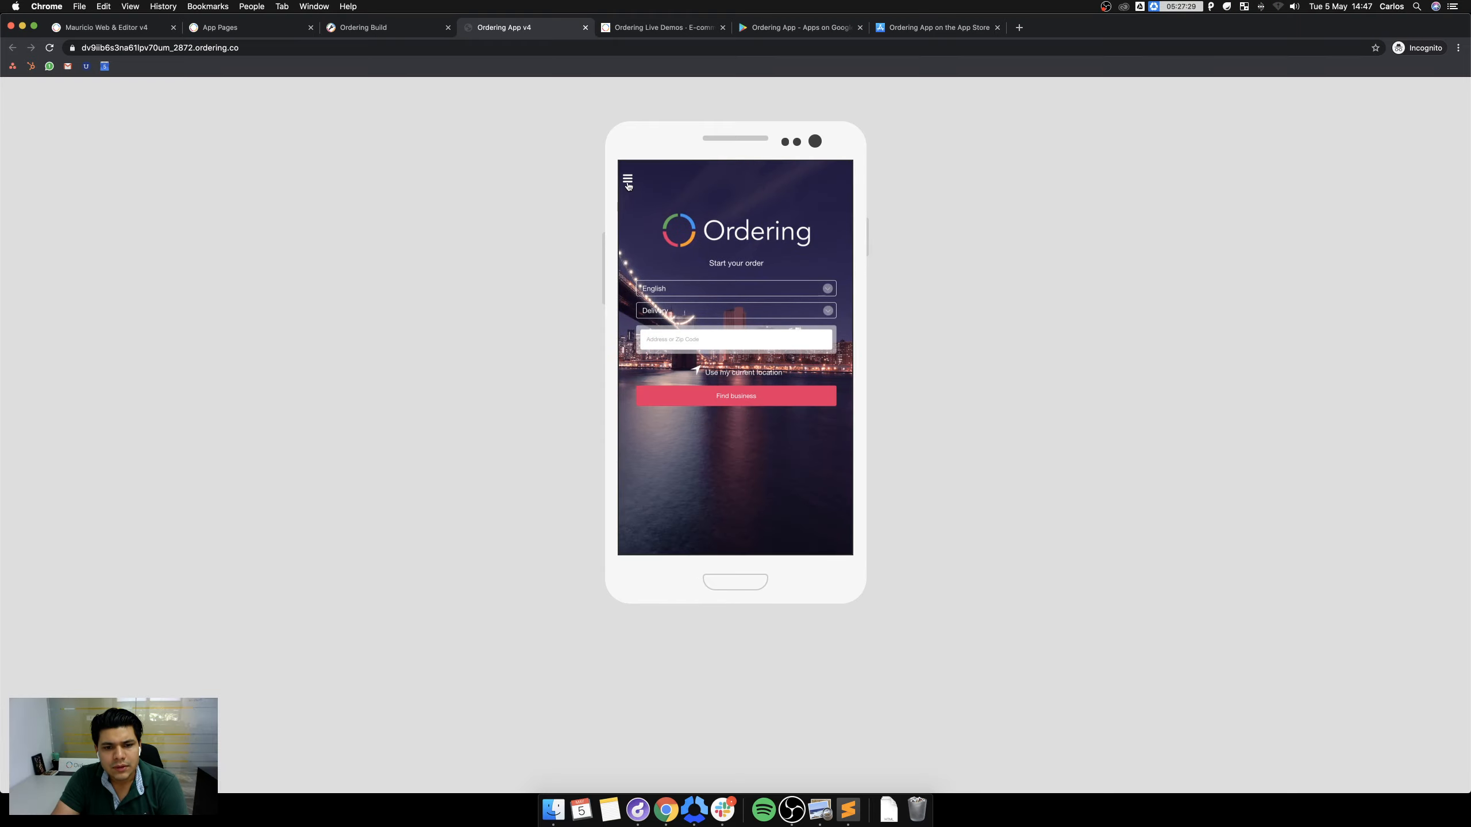
Check the staged app's side menu, then close the preview tab.
{"action": "left_click", "coordinate": [629, 181]}
{"action": "left_click", "coordinate": [814, 202]}
{"action": "right_click", "coordinate": [774, 225]}
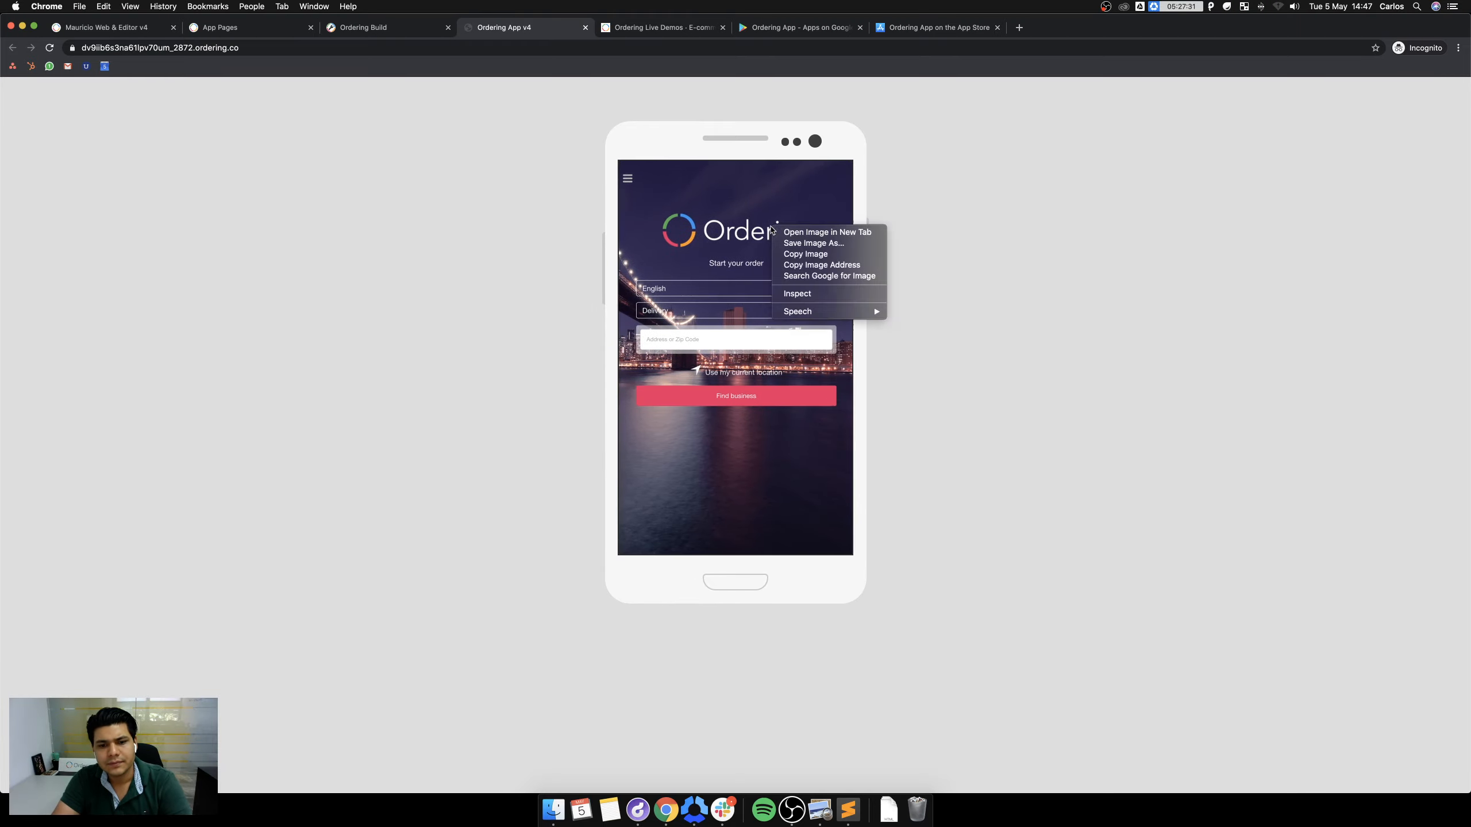
{"action": "left_click", "coordinate": [370, 27]}
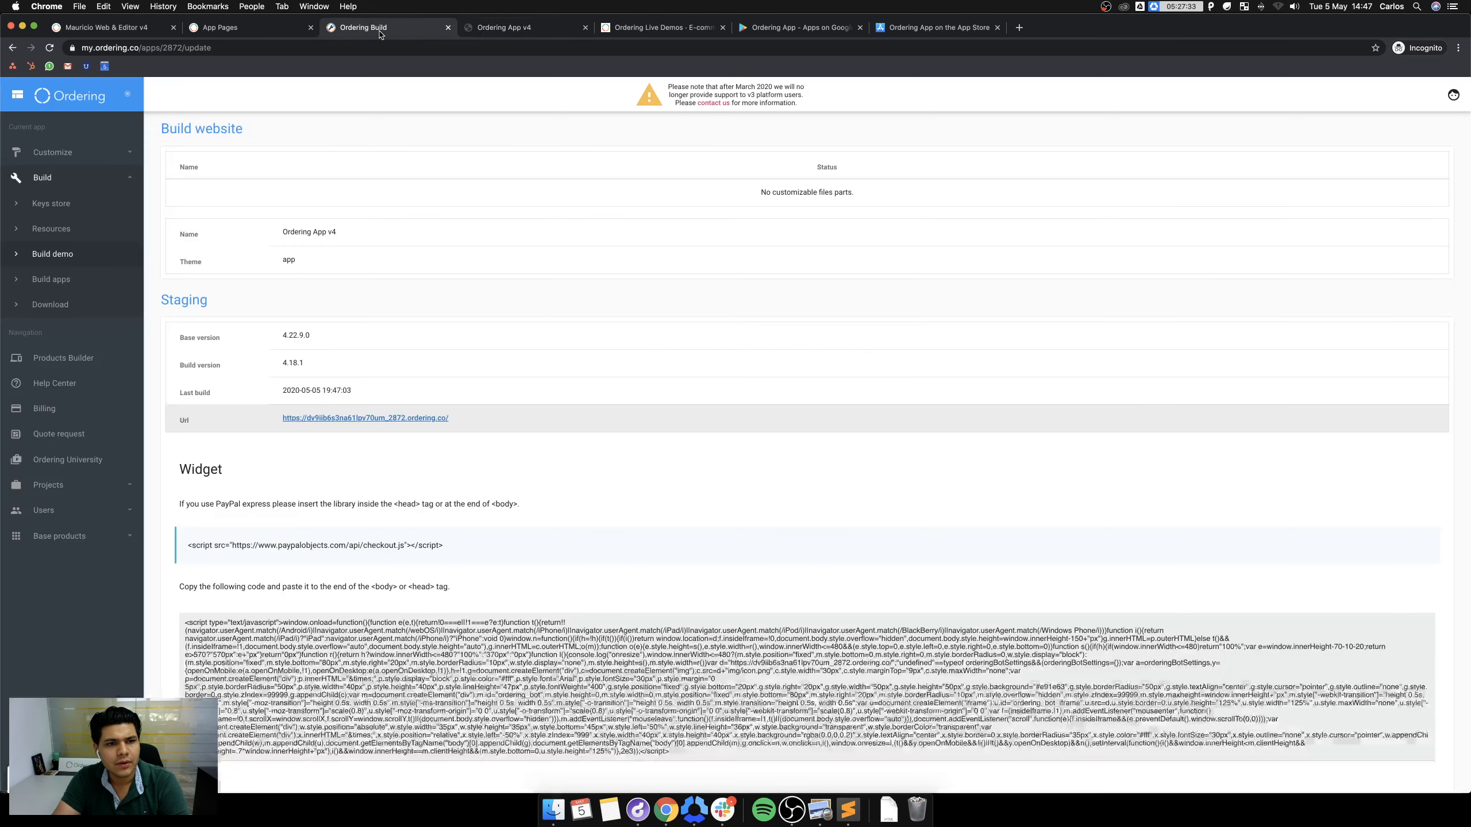
{"action": "left_click", "coordinate": [585, 28]}
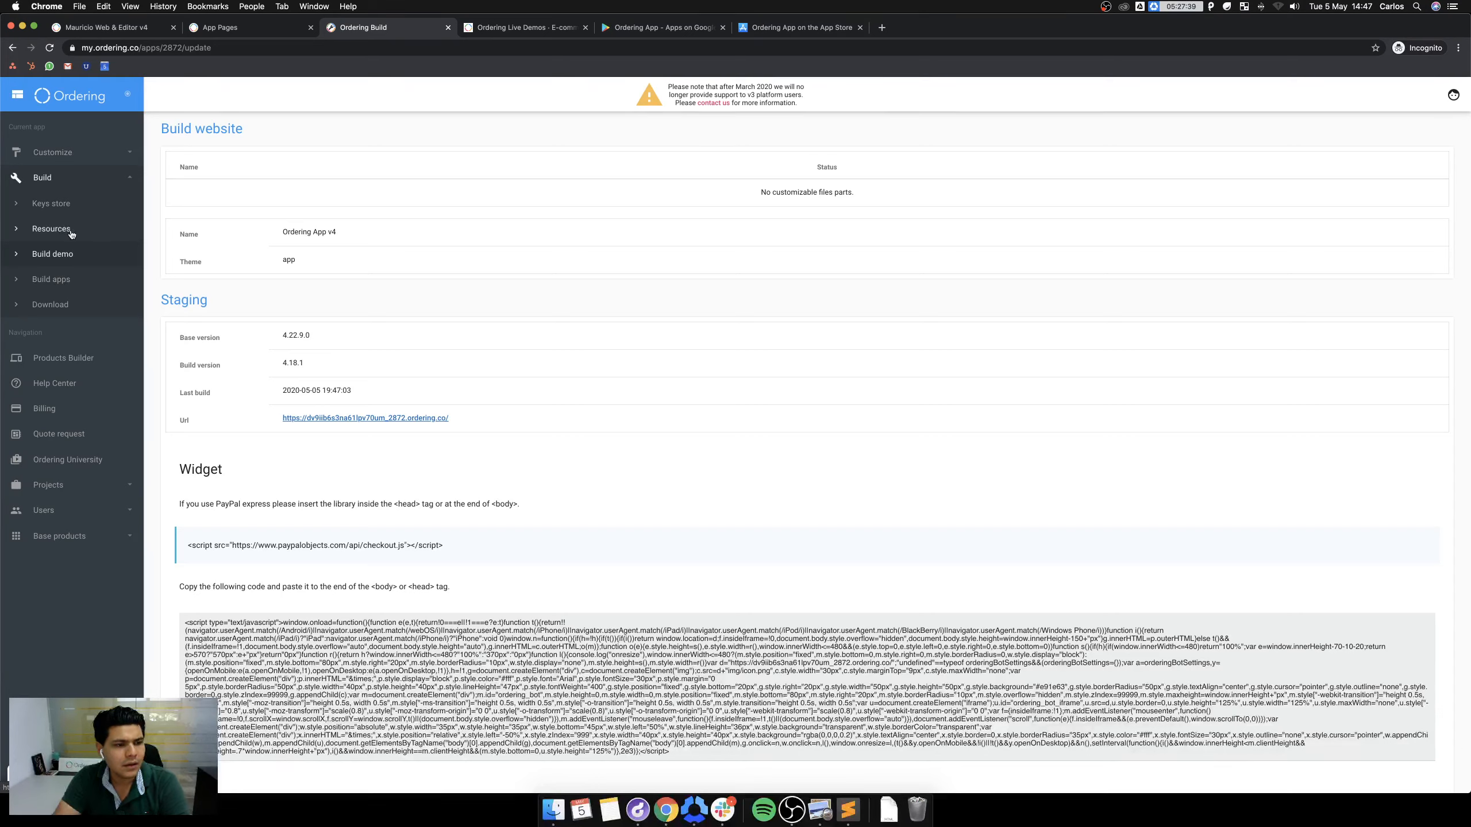
Go to Customize > Pages and follow the banner's 'quick article' link on creating pages.
{"action": "left_click", "coordinate": [81, 154]}
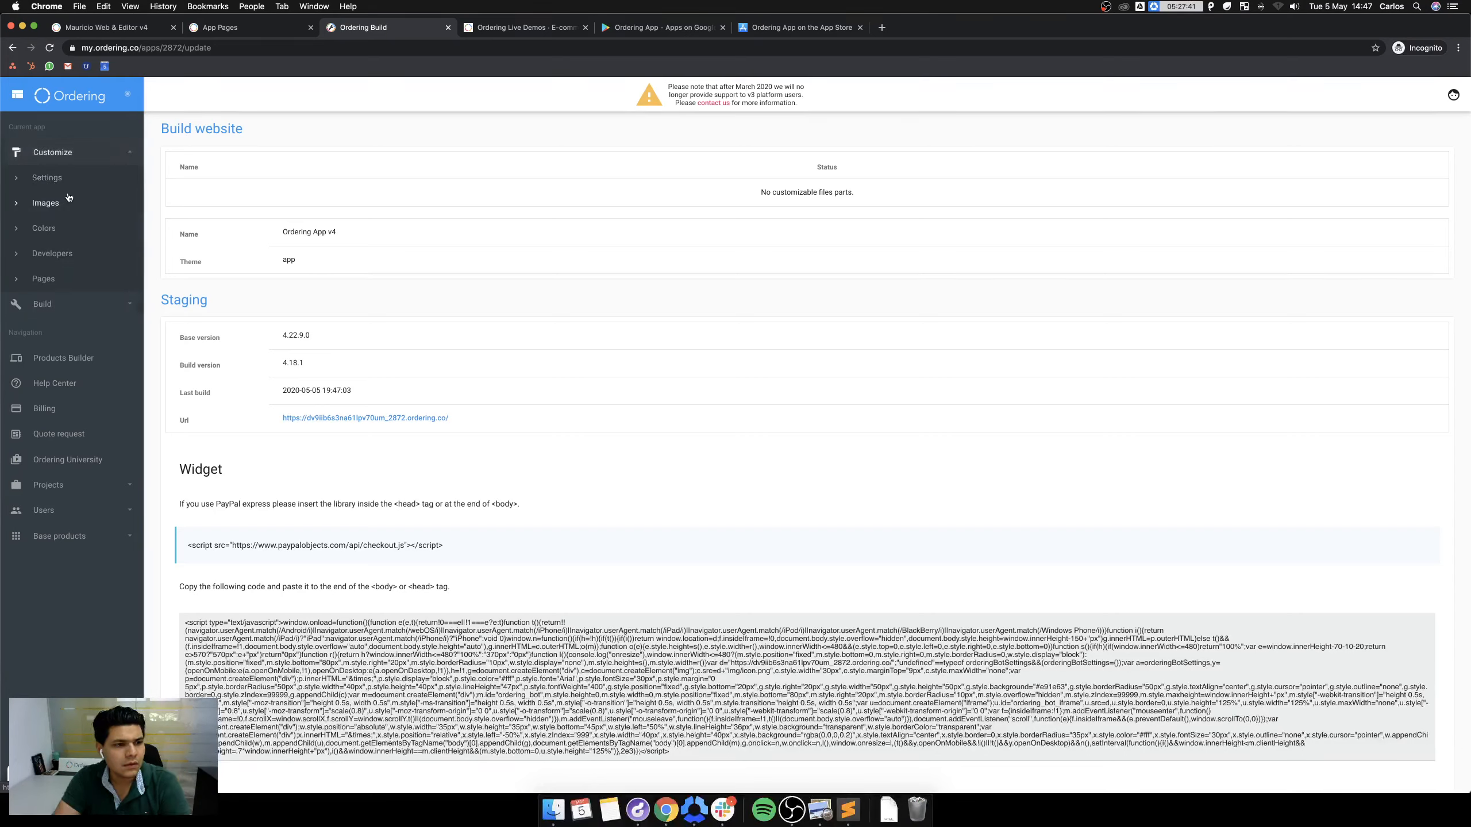
{"action": "left_click", "coordinate": [57, 274]}
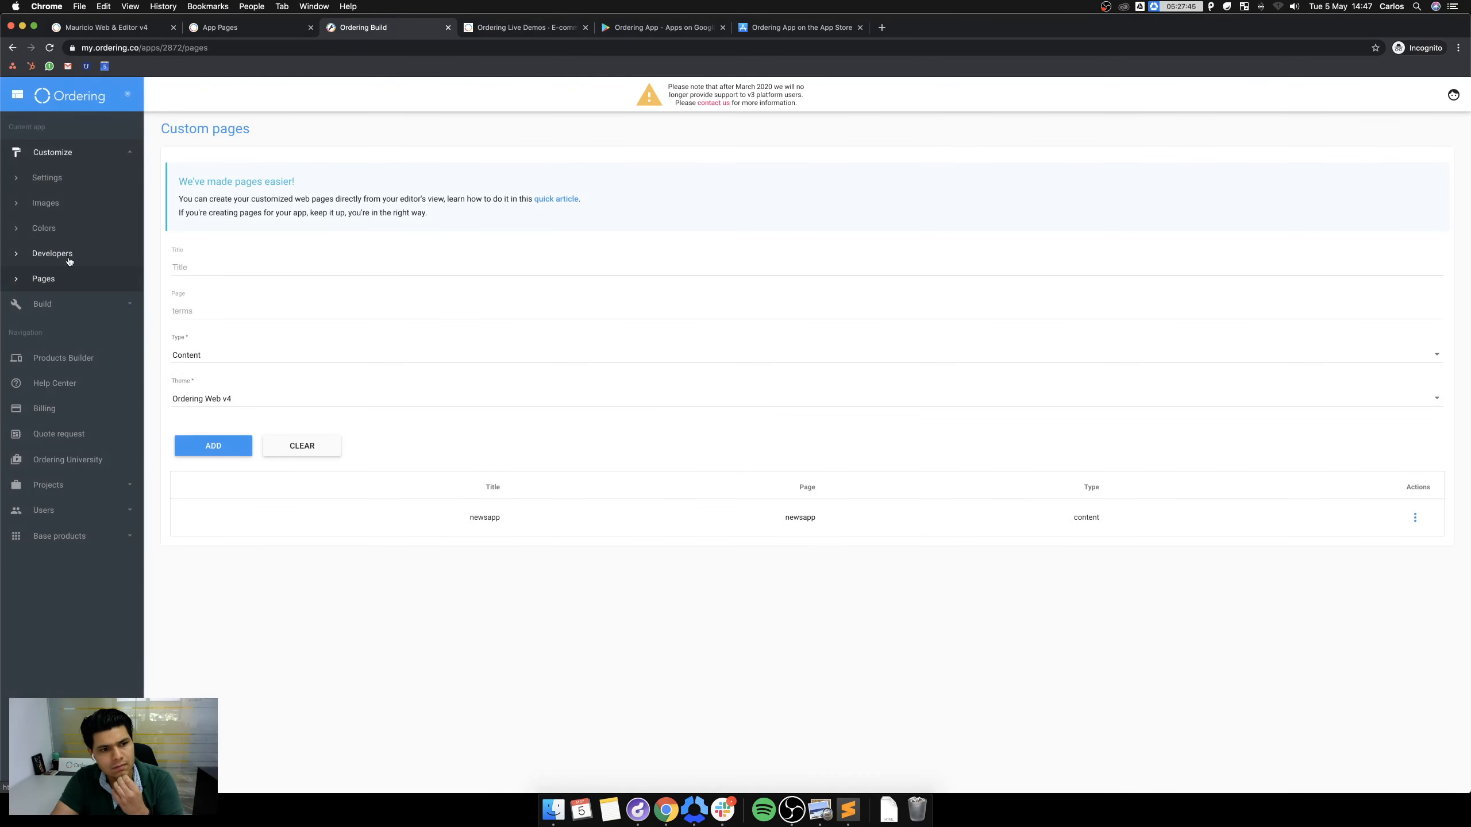
{"action": "left_click", "coordinate": [563, 203], "text": "super"}
Read through the Static Pages Manager CMS help article.
{"action": "left_click", "coordinate": [510, 27]}
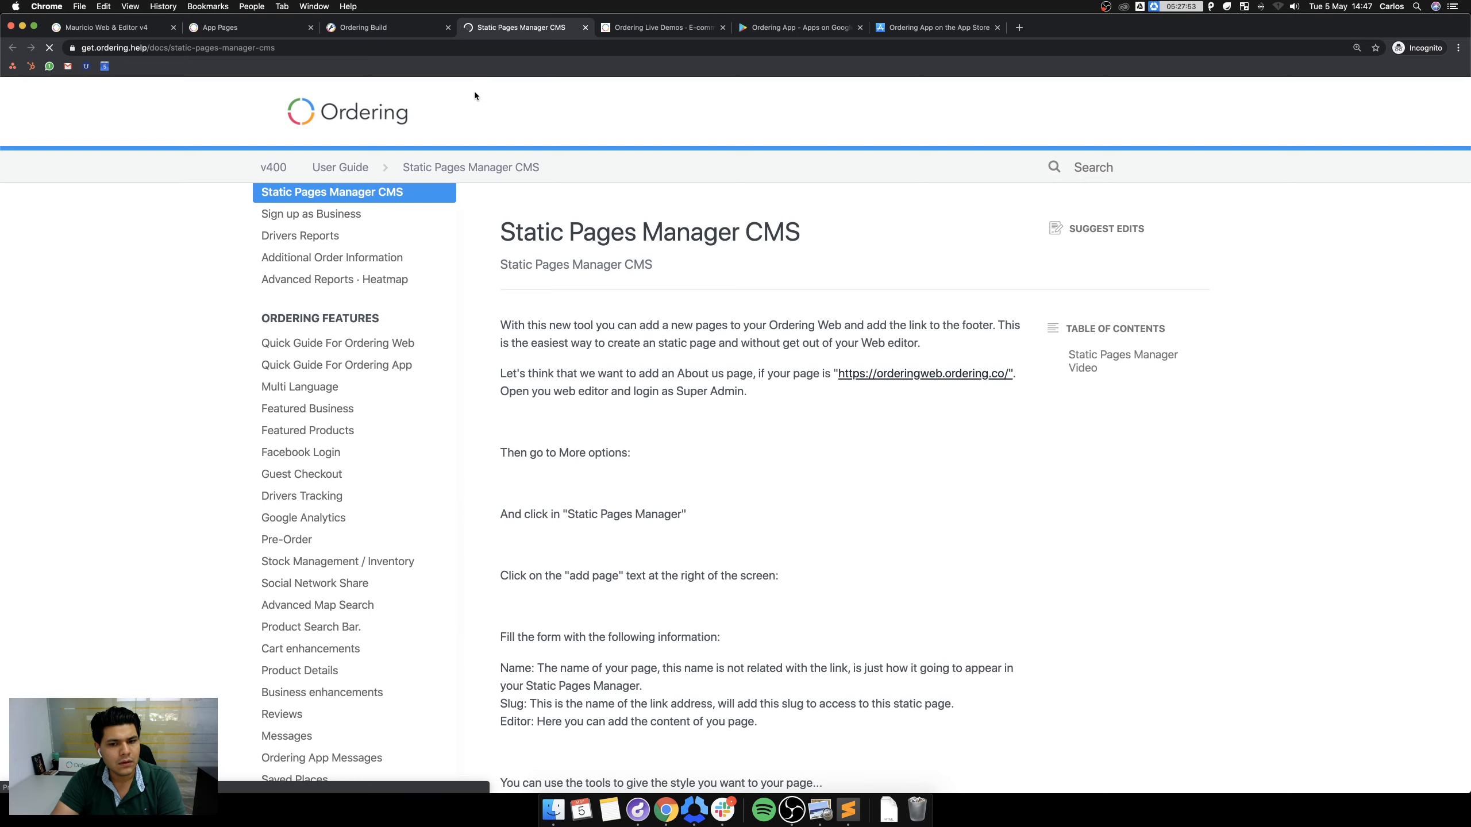
{"action": "scroll", "coordinate": [894, 325], "scroll_direction": "down", "scroll_amount": 3}
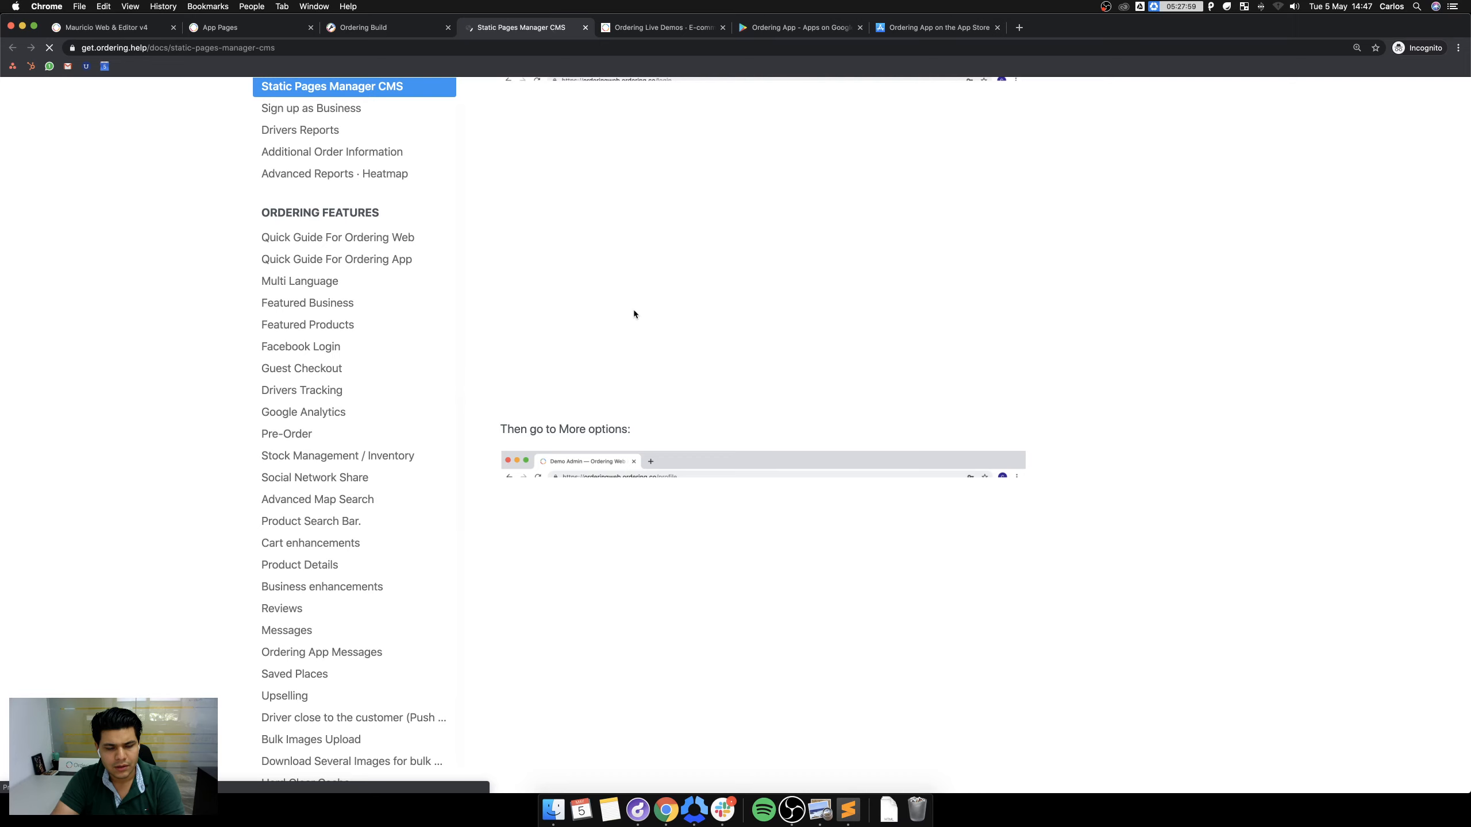
{"action": "scroll", "coordinate": [635, 314], "scroll_direction": "down", "scroll_amount": 3}
{"action": "scroll", "coordinate": [798, 338], "scroll_direction": "down", "scroll_amount": 1}
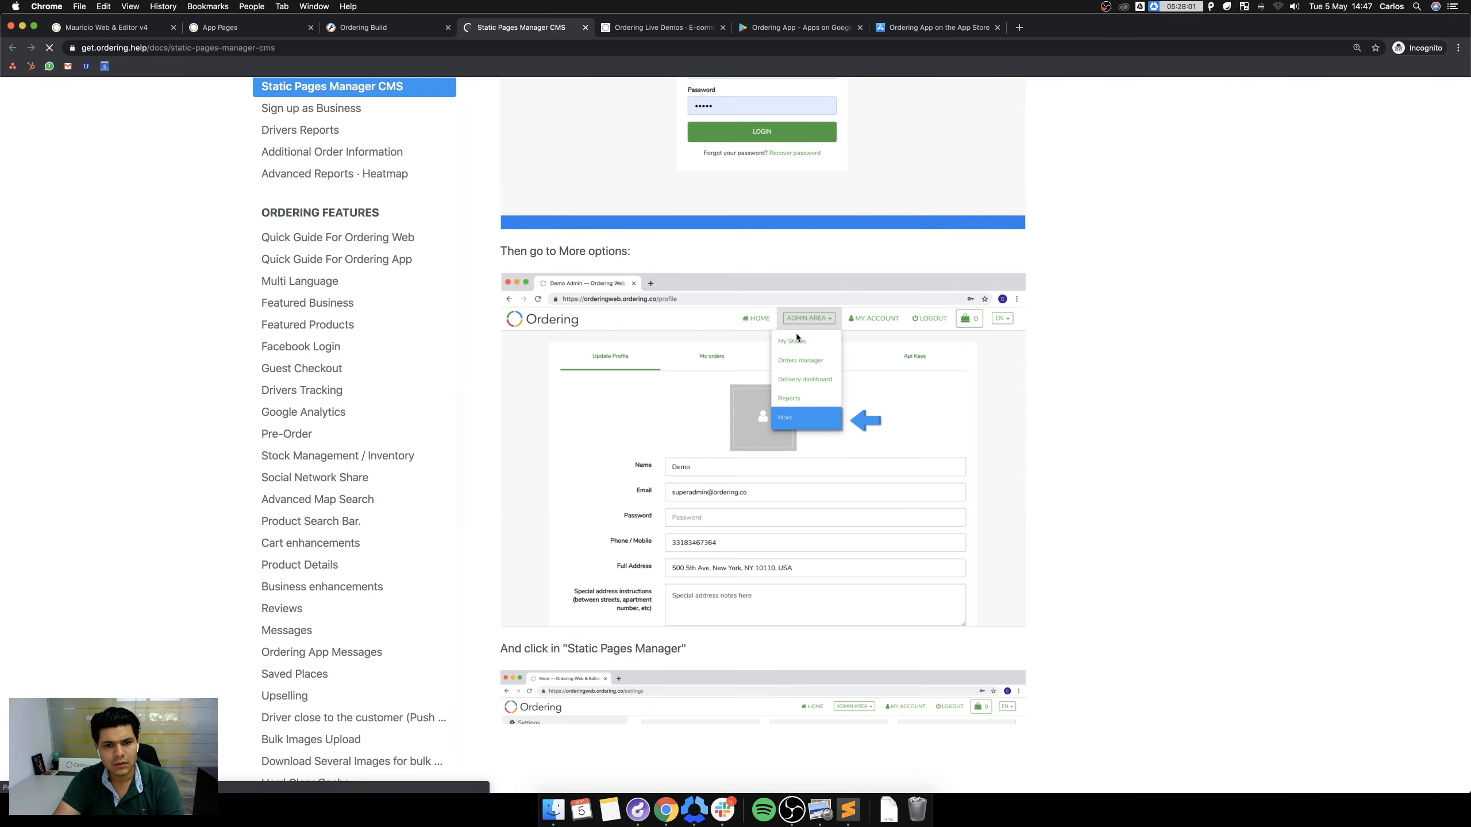
{"action": "scroll", "coordinate": [786, 329], "scroll_direction": "down", "scroll_amount": 15}
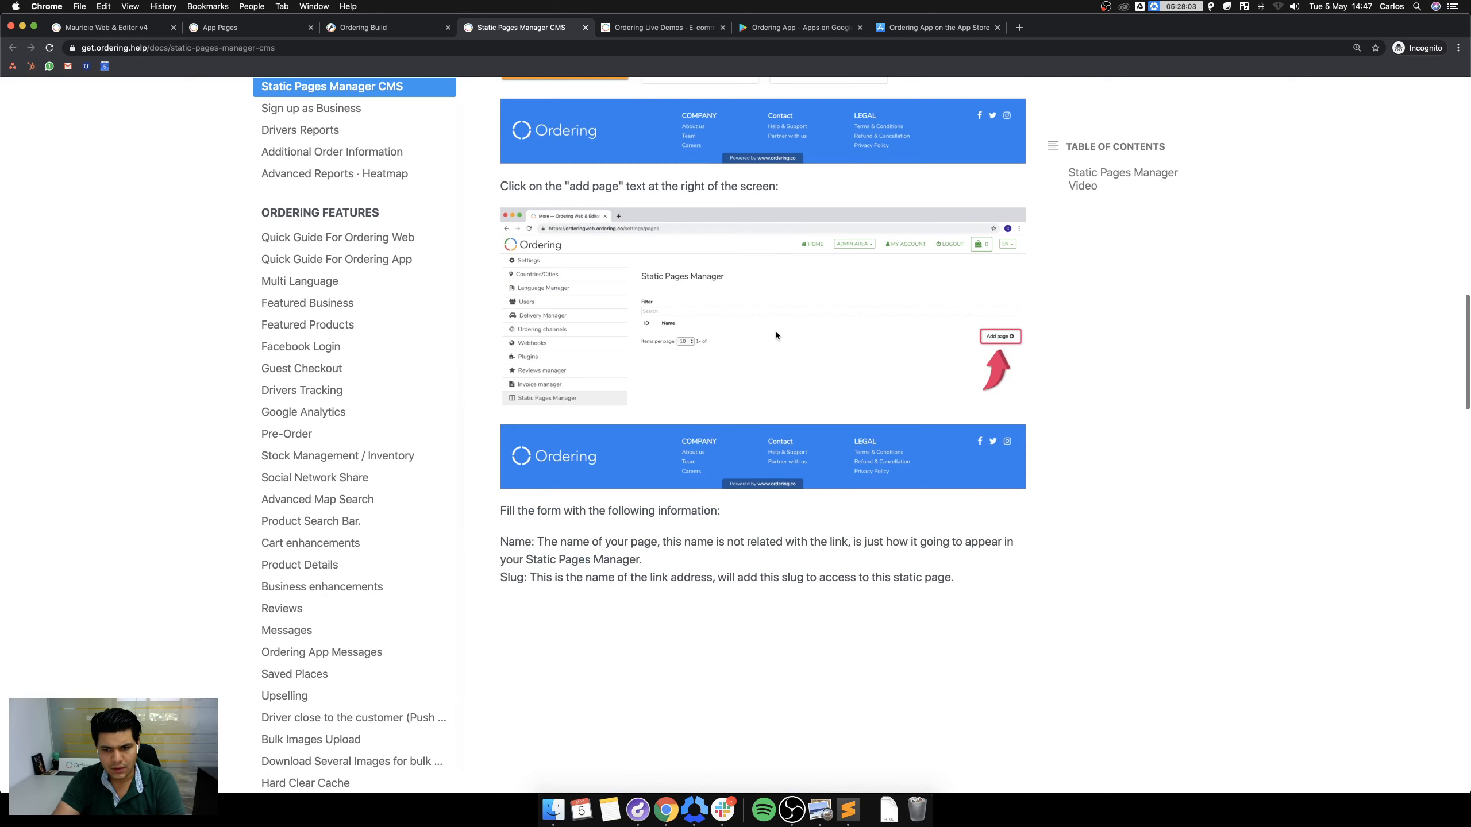
{"action": "scroll", "coordinate": [774, 329], "scroll_direction": "down", "scroll_amount": 2}
{"action": "scroll", "coordinate": [774, 330], "scroll_direction": "down", "scroll_amount": 20}
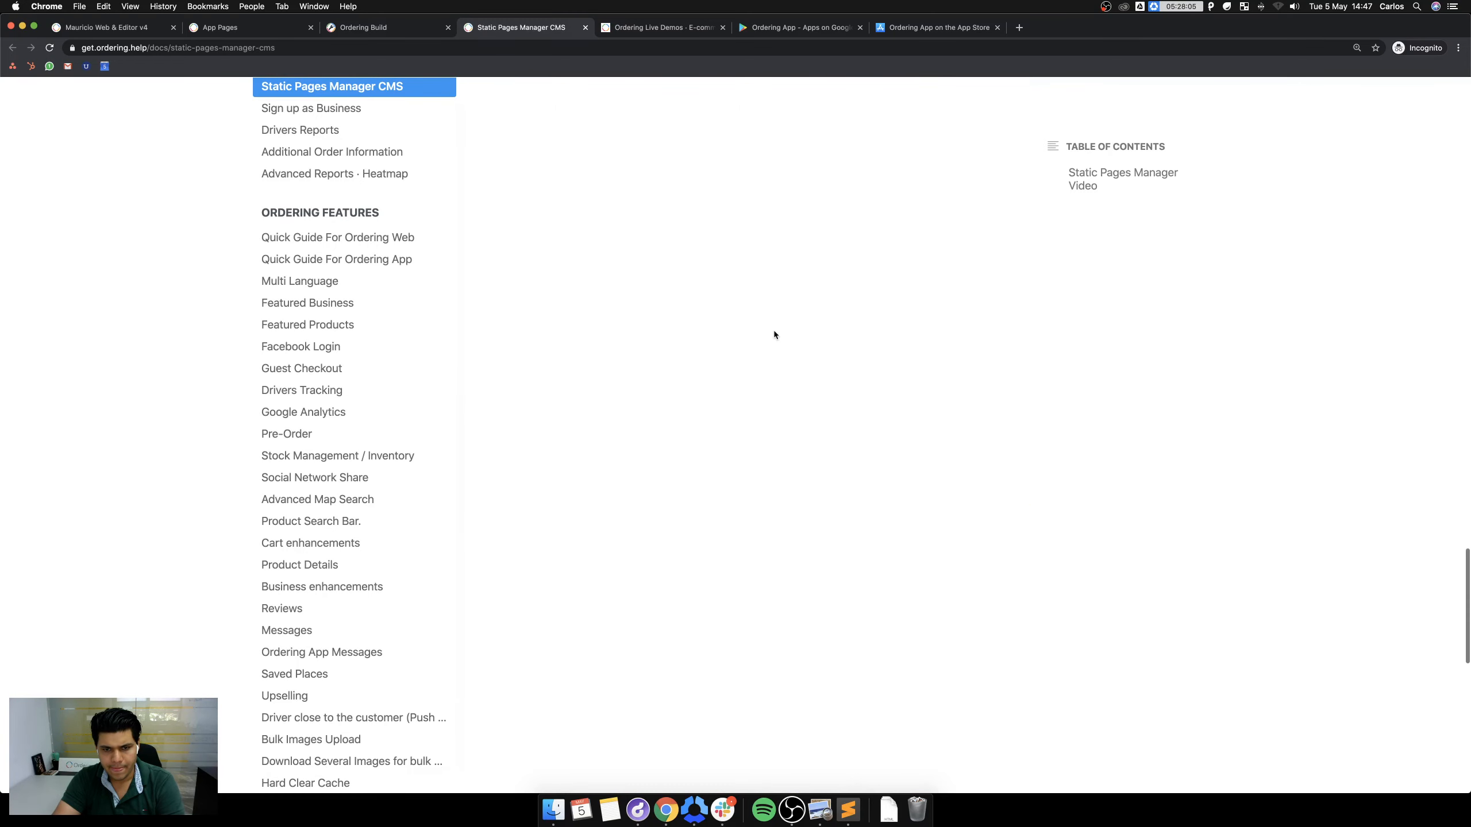
{"action": "scroll", "coordinate": [773, 333], "scroll_direction": "down", "scroll_amount": 10}
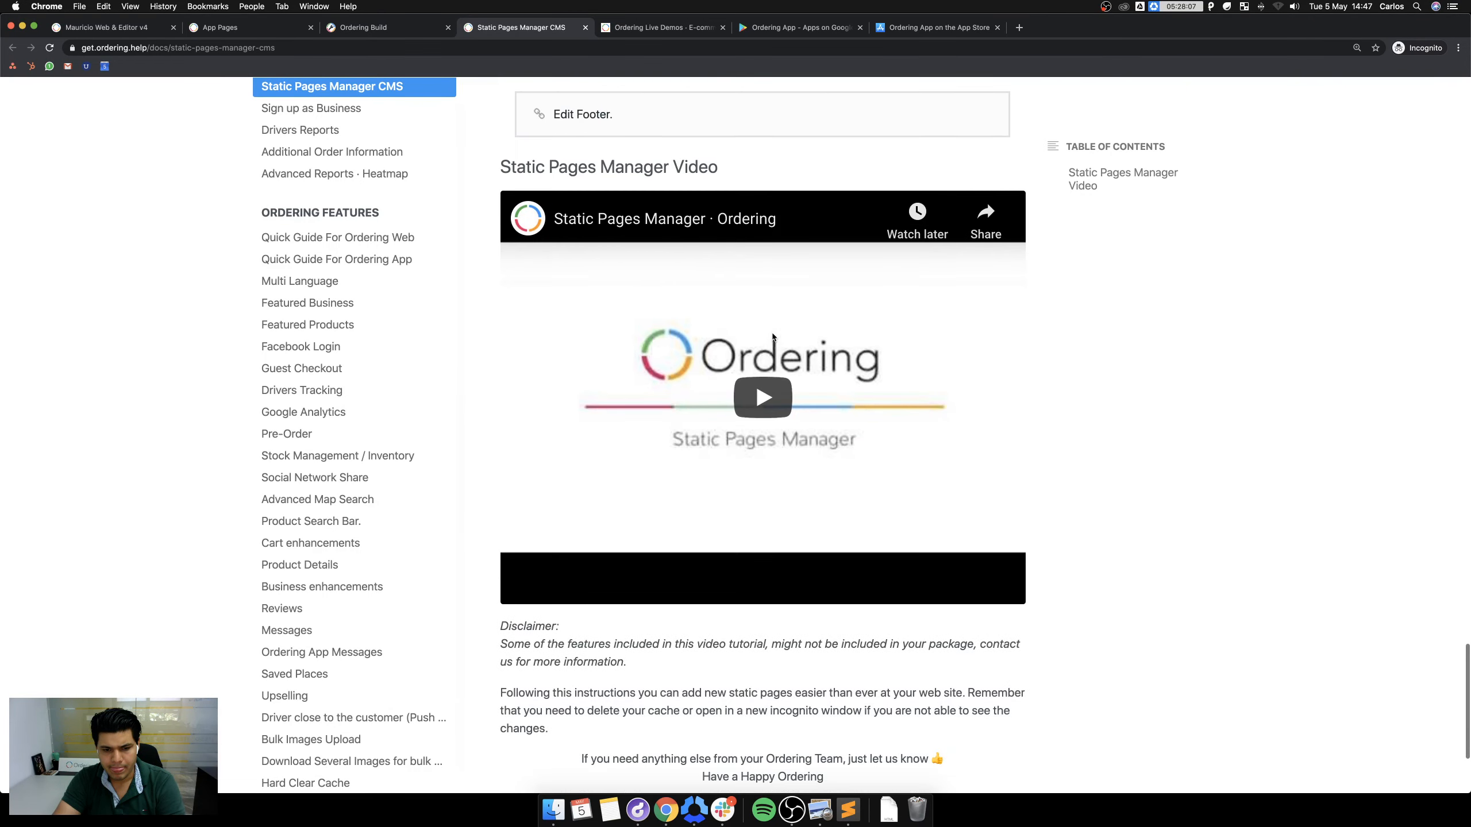
{"action": "scroll", "coordinate": [774, 336], "scroll_direction": "up", "scroll_amount": 15}
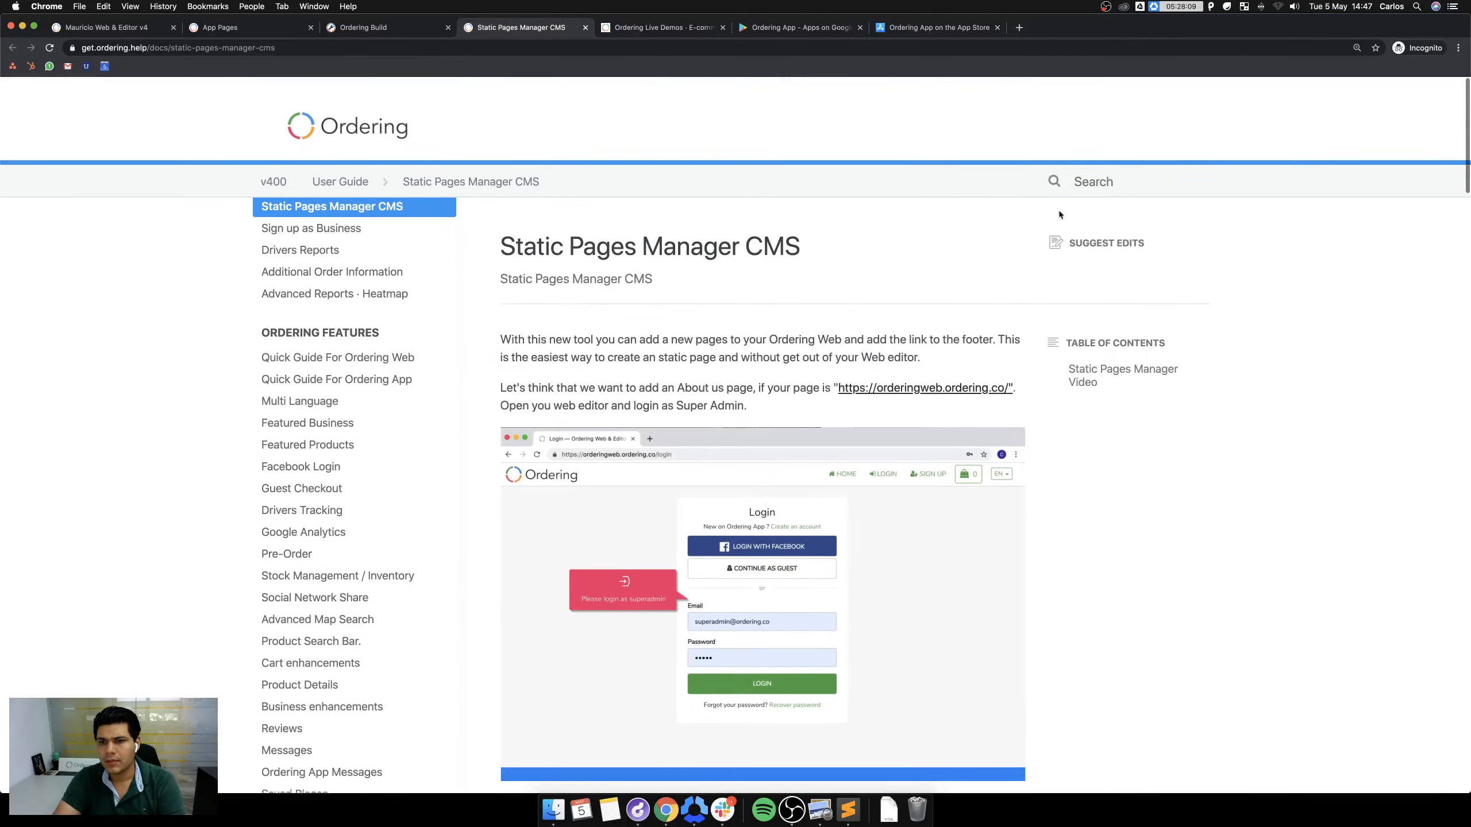
Search the help docs for 'app pages', replacing an earlier 'ordering app sidebar' query.
{"action": "type", "text": "ordering"}
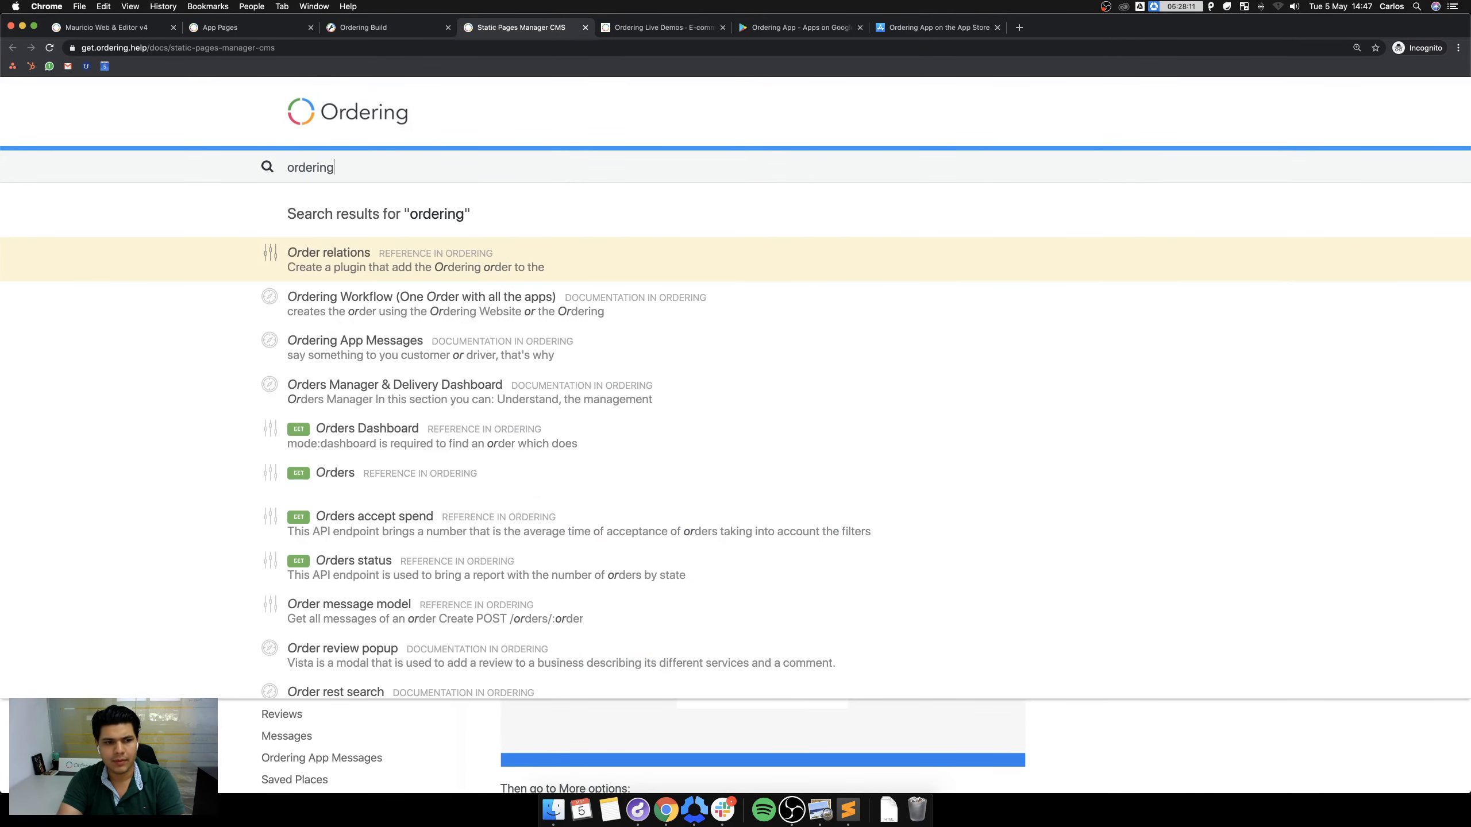
{"action": "type", "text": " app s"}
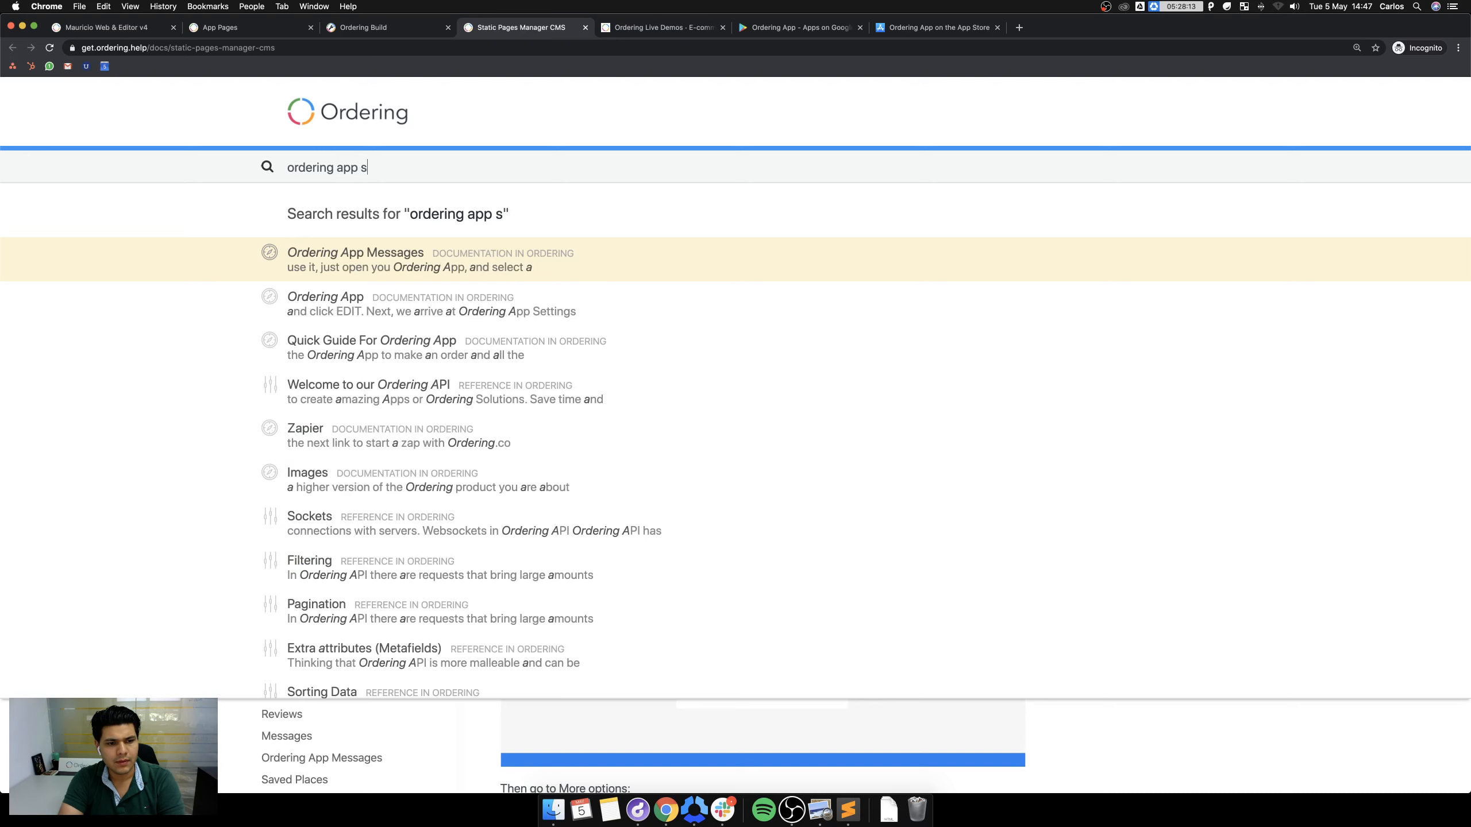
{"action": "type", "text": "idebar"}
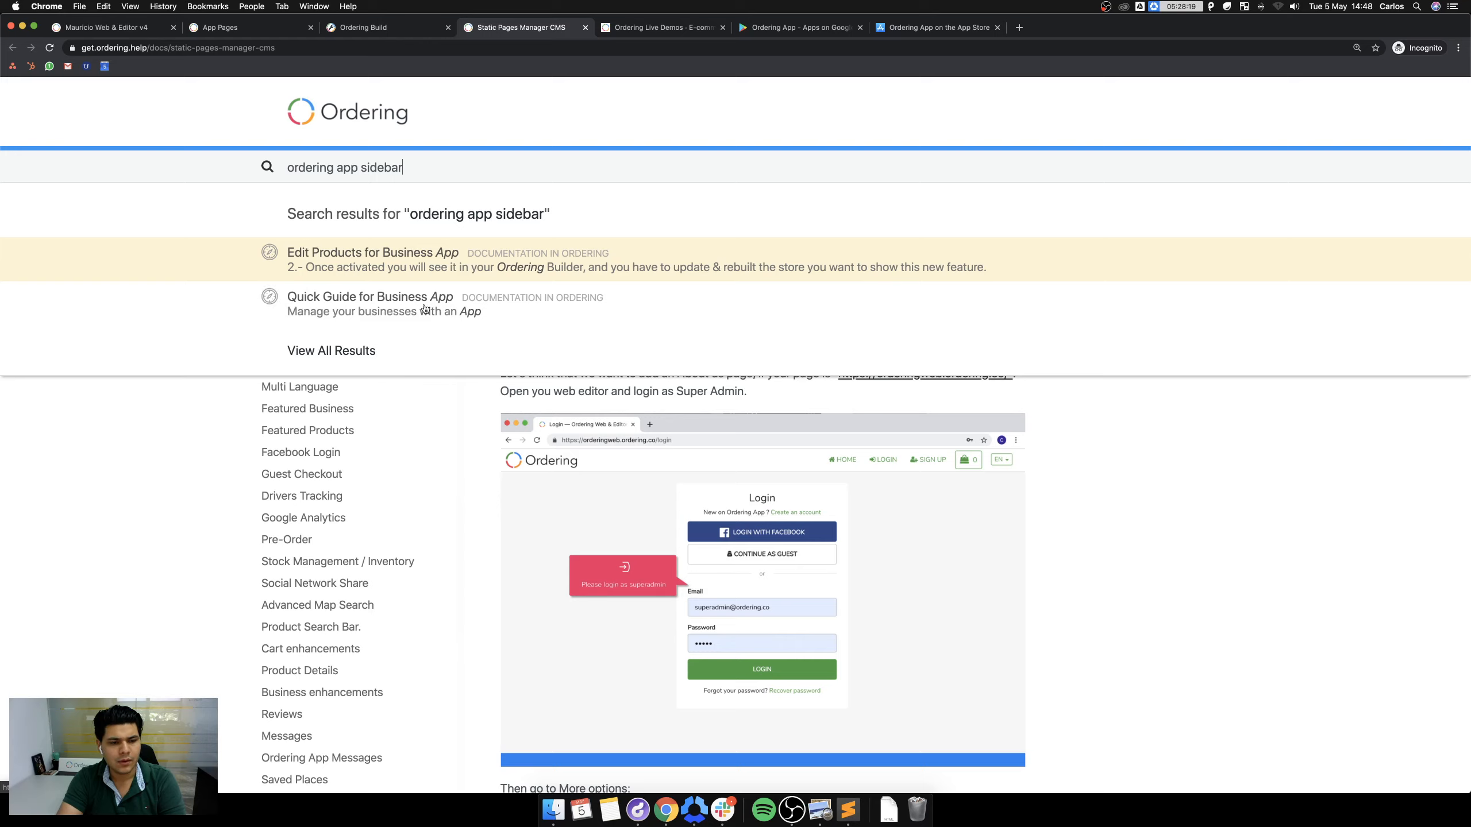
{"action": "key", "text": "super+a"}
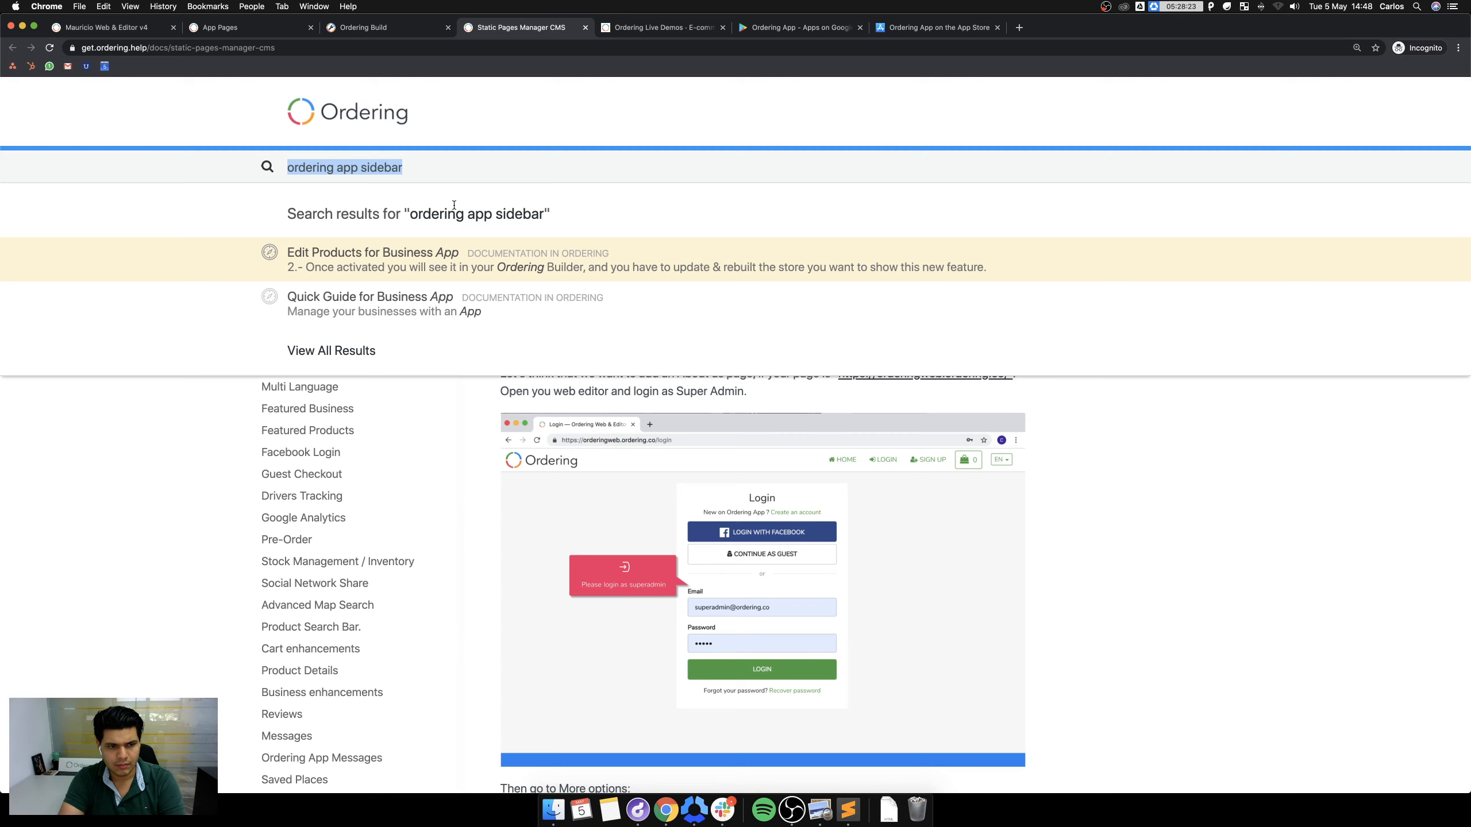
{"action": "type", "text": "app pqg"}
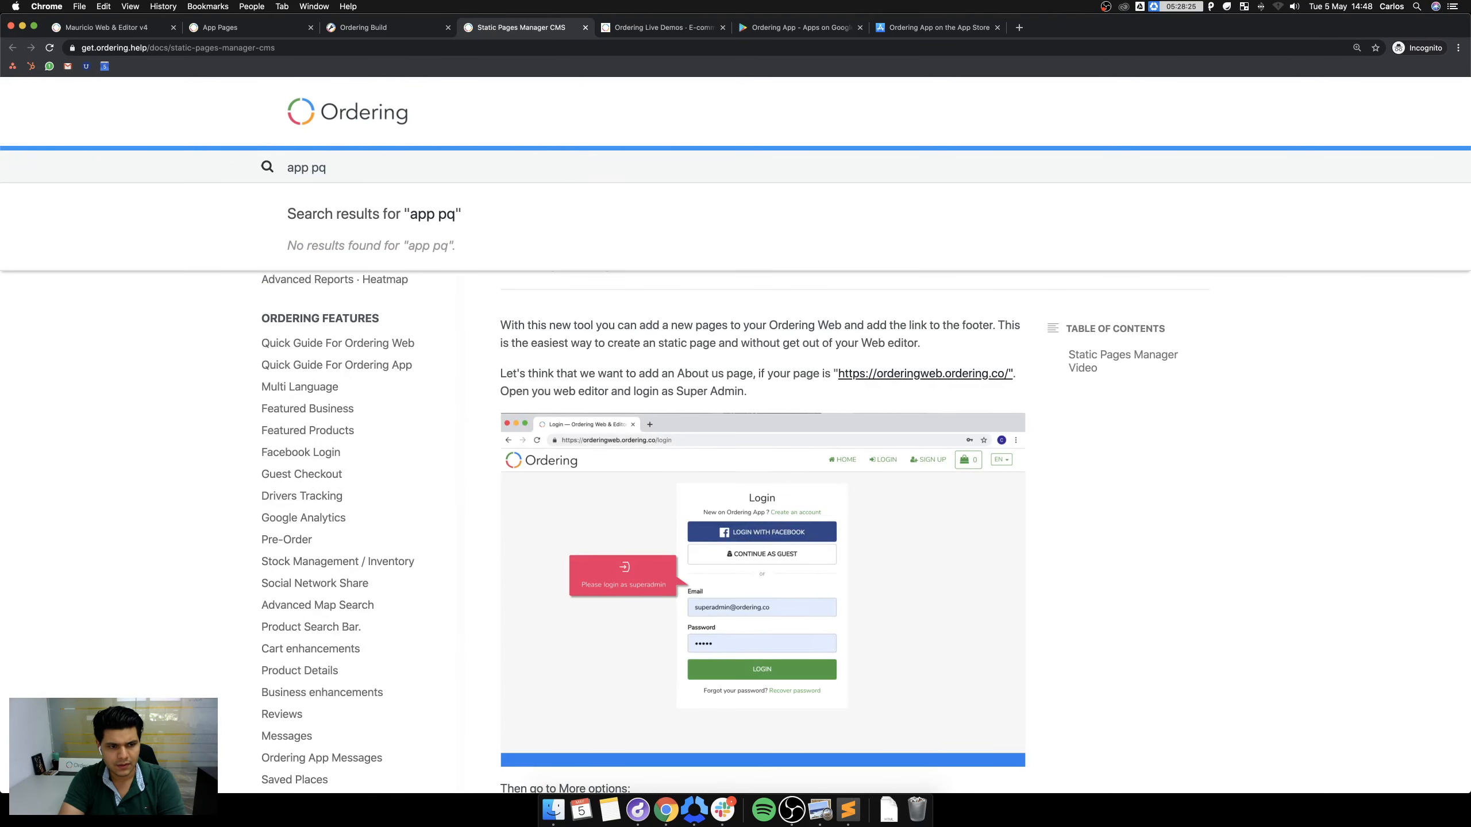
{"action": "key", "text": "BackSpace"}
{"action": "type", "text": "ages"}
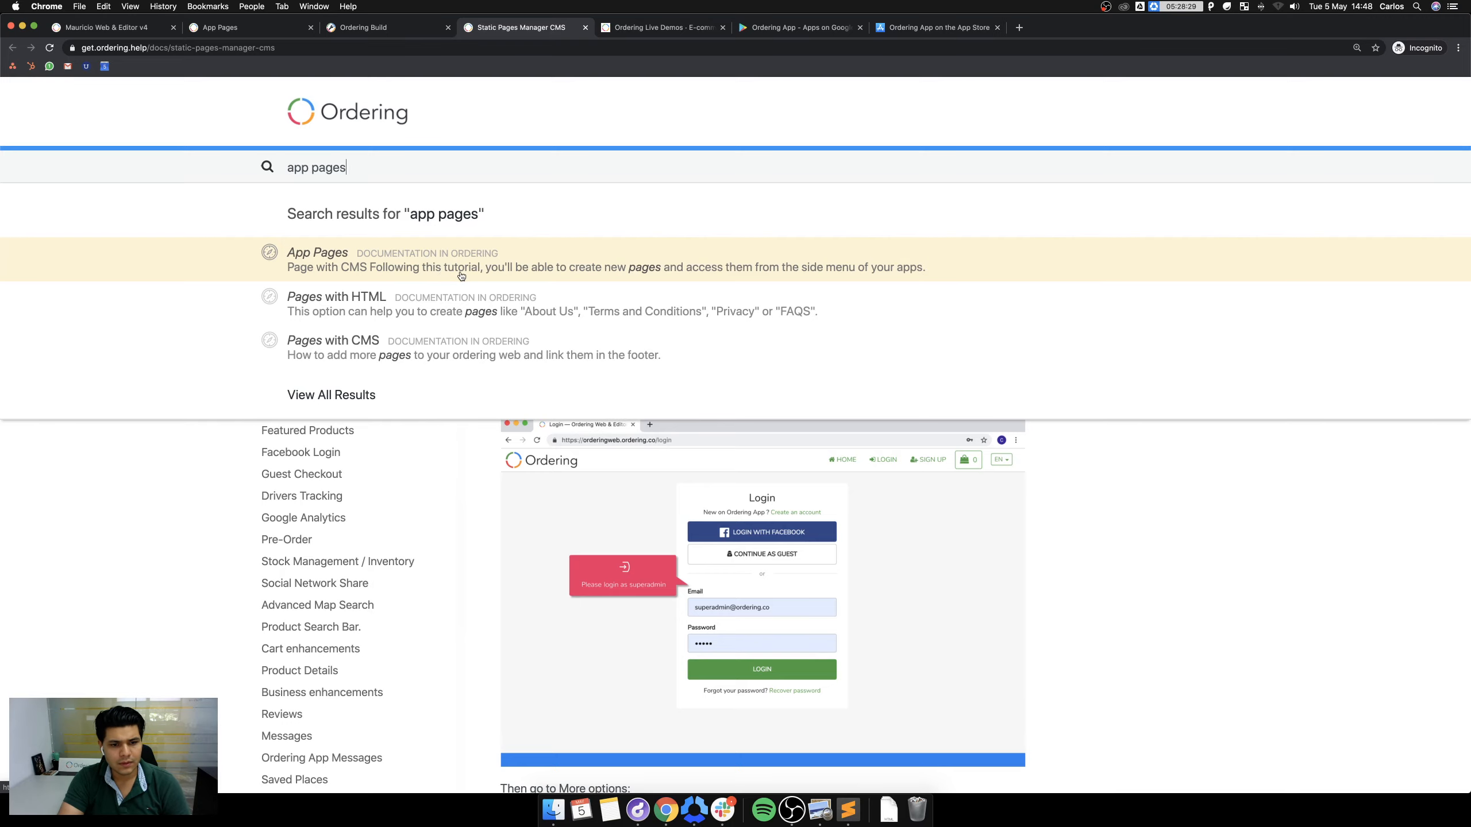
Open the App Pages article and find its Search and Replace steps for templates/app/views/side-menu.html.
{"action": "left_click", "coordinate": [661, 268]}
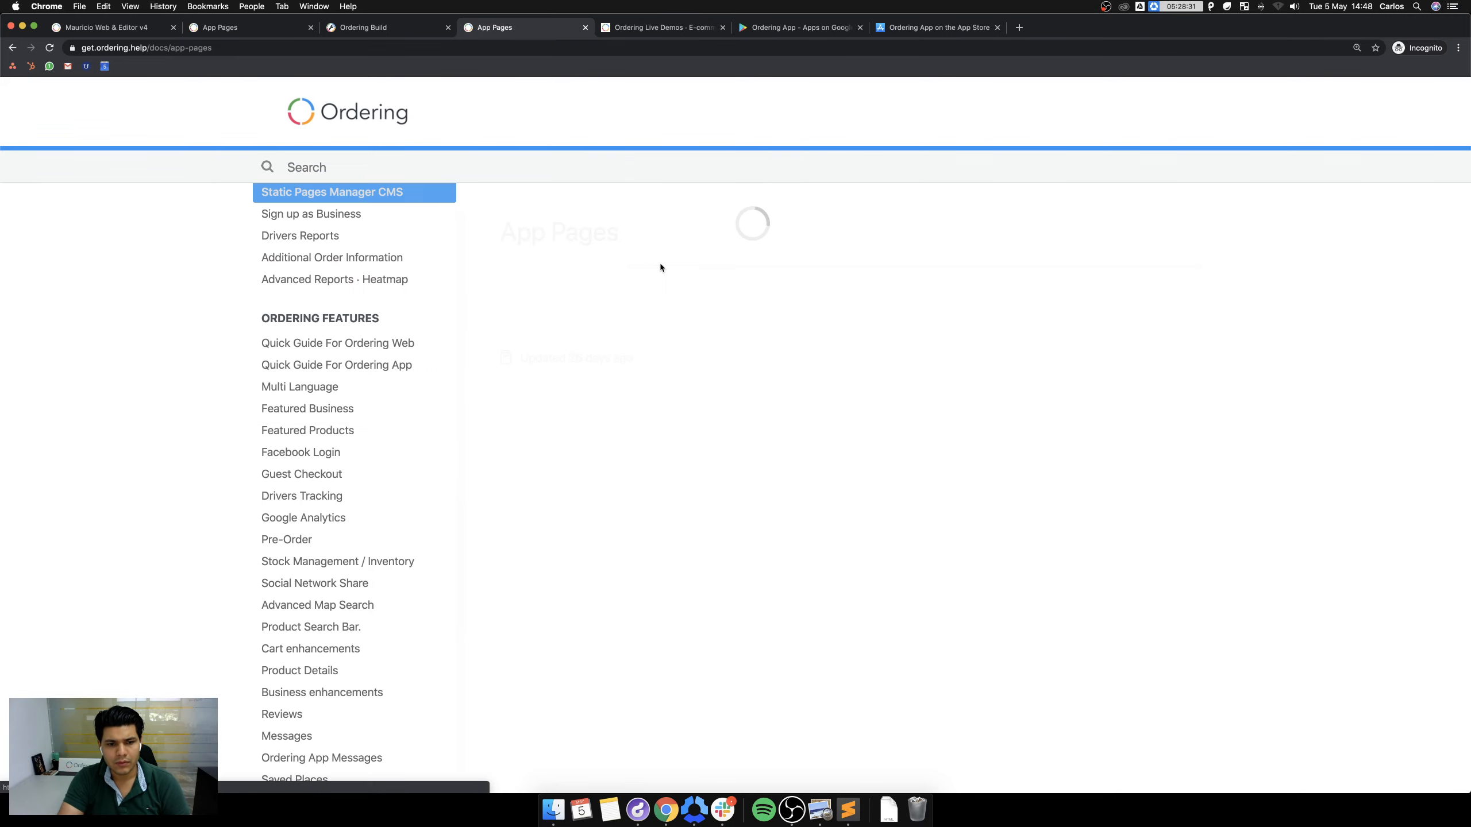
{"action": "scroll", "coordinate": [794, 324], "scroll_direction": "down", "scroll_amount": 4}
{"action": "scroll", "coordinate": [792, 325], "scroll_direction": "down", "scroll_amount": 15}
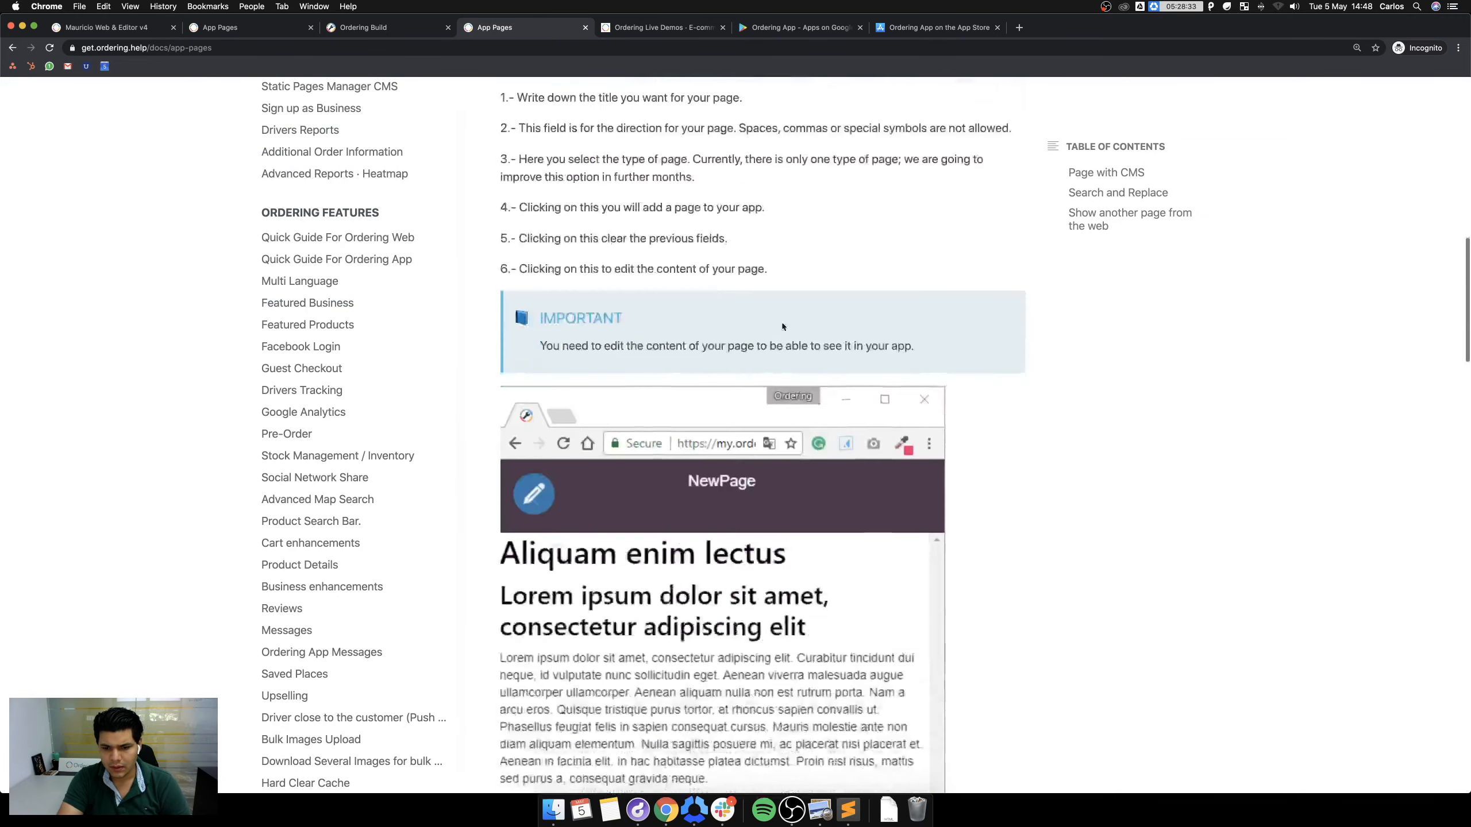
{"action": "scroll", "coordinate": [762, 328], "scroll_direction": "down", "scroll_amount": 10}
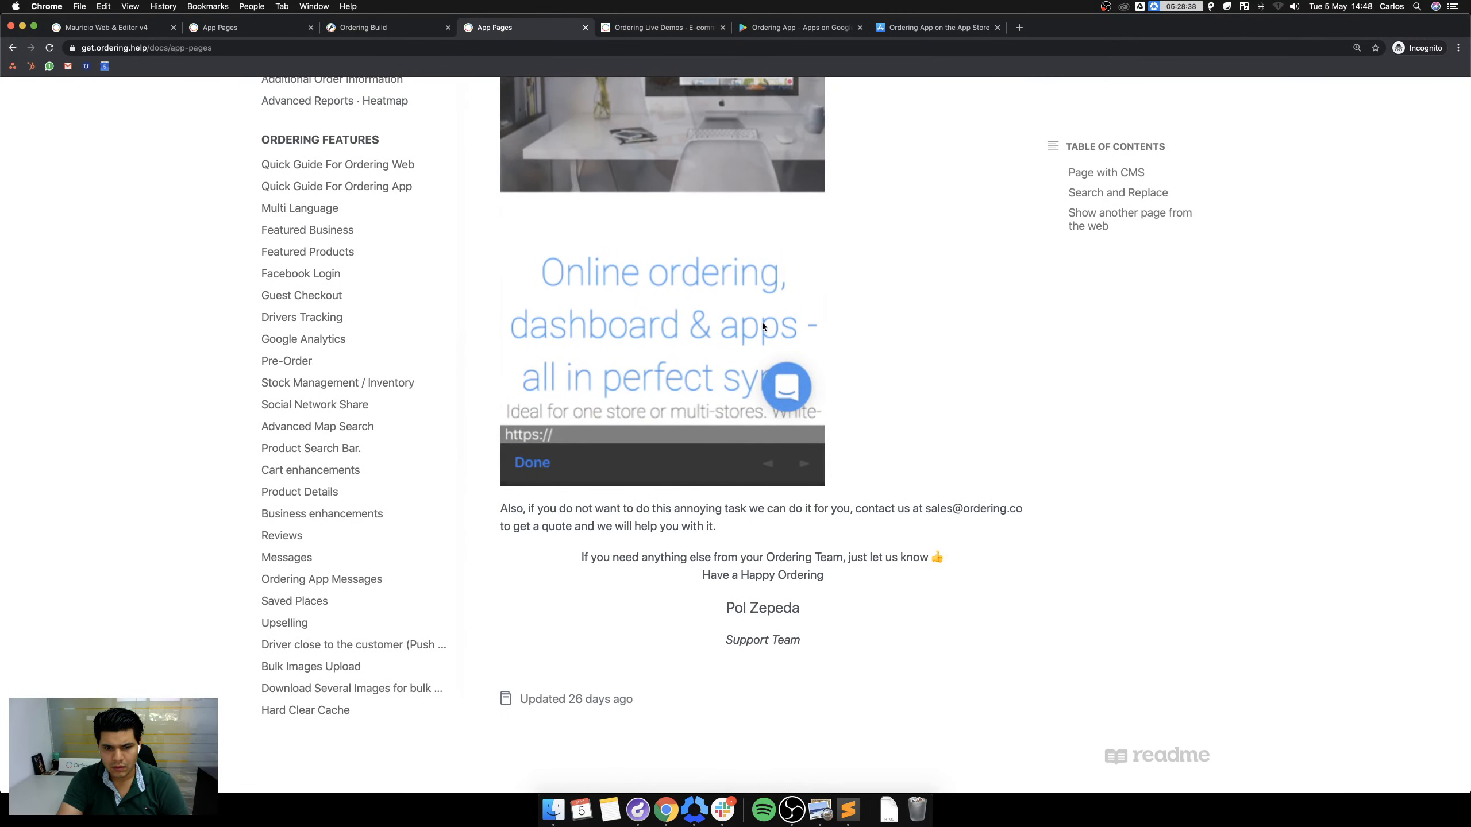
{"action": "scroll", "coordinate": [762, 327], "scroll_direction": "up", "scroll_amount": 10}
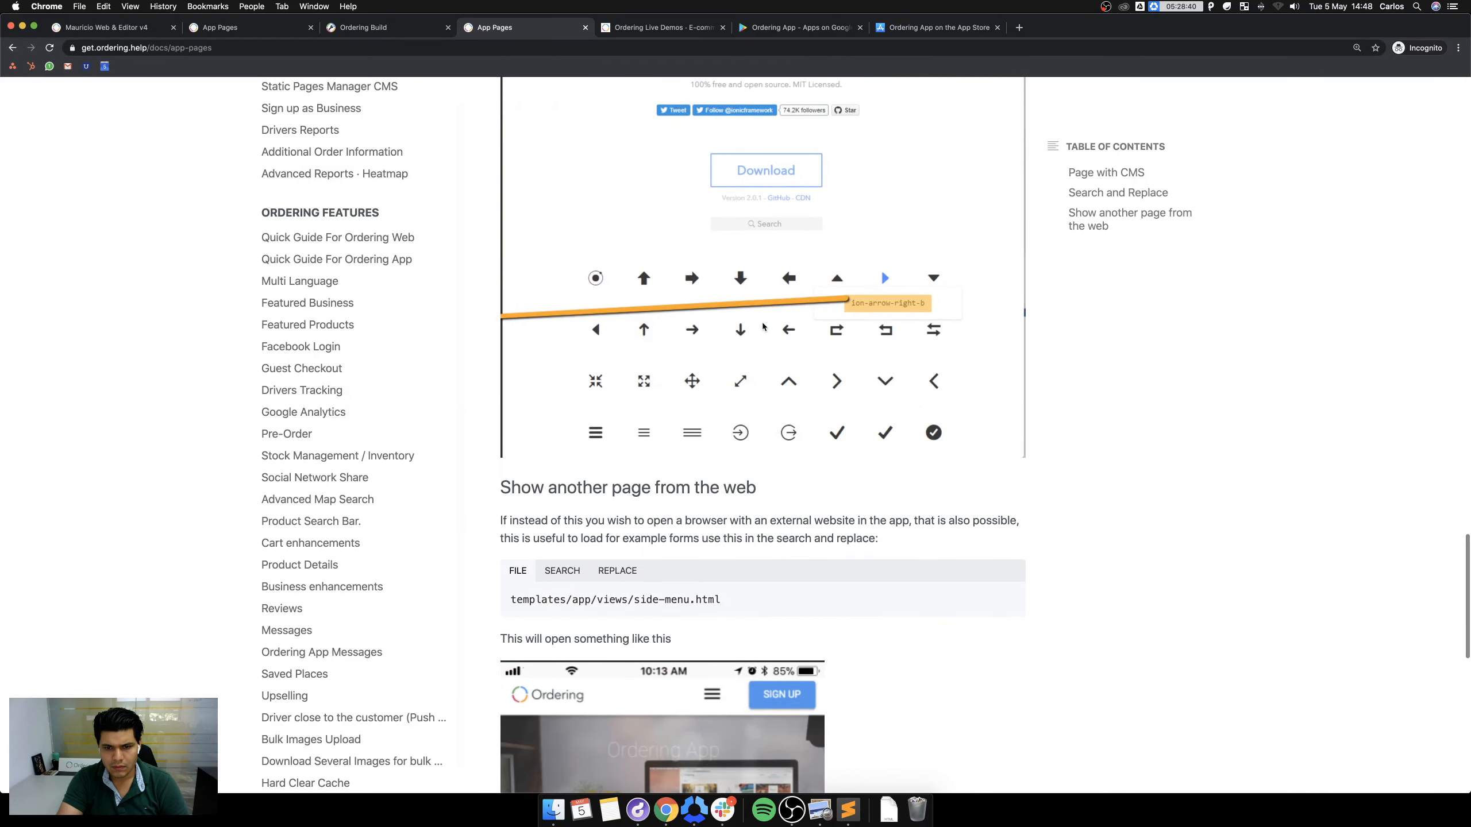
{"action": "scroll", "coordinate": [762, 327], "scroll_direction": "up", "scroll_amount": 10}
{"action": "scroll", "coordinate": [757, 330], "scroll_direction": "down", "scroll_amount": 3}
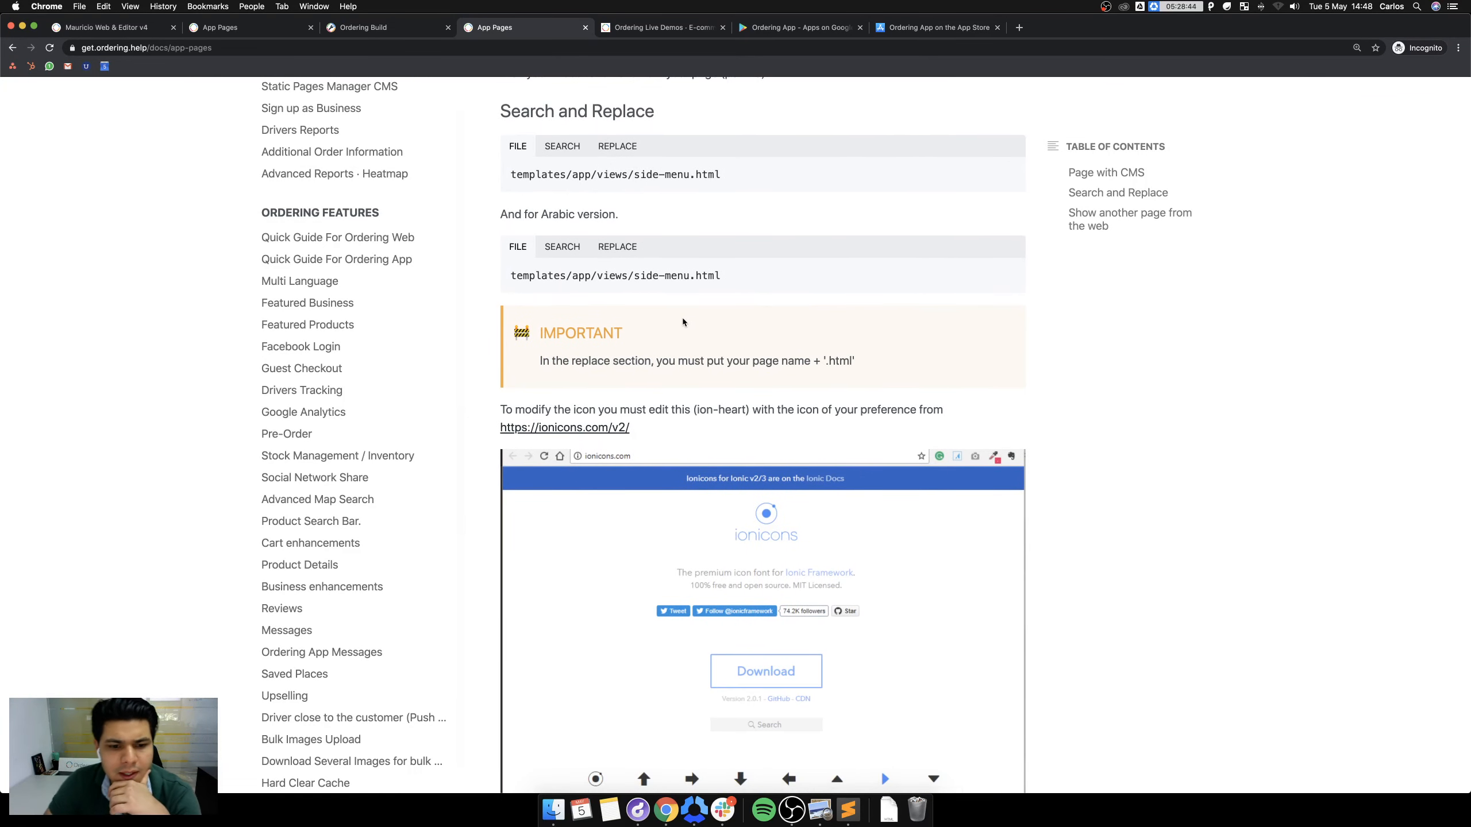
{"action": "scroll", "coordinate": [683, 318], "scroll_direction": "up", "scroll_amount": 2}
{"action": "scroll", "coordinate": [620, 503], "scroll_direction": "up", "scroll_amount": 5}
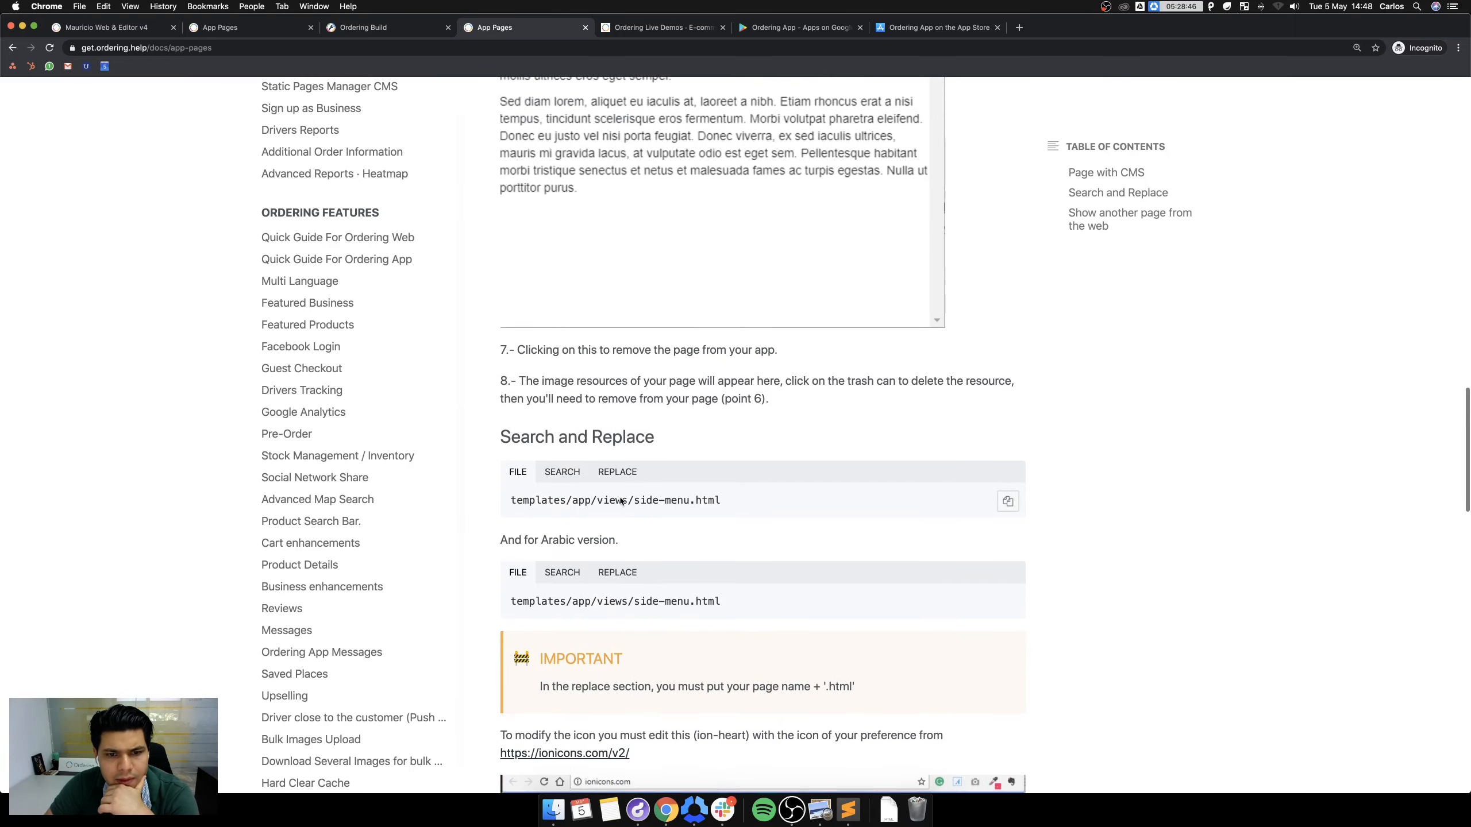
{"action": "scroll", "coordinate": [619, 504], "scroll_direction": "down", "scroll_amount": 2}
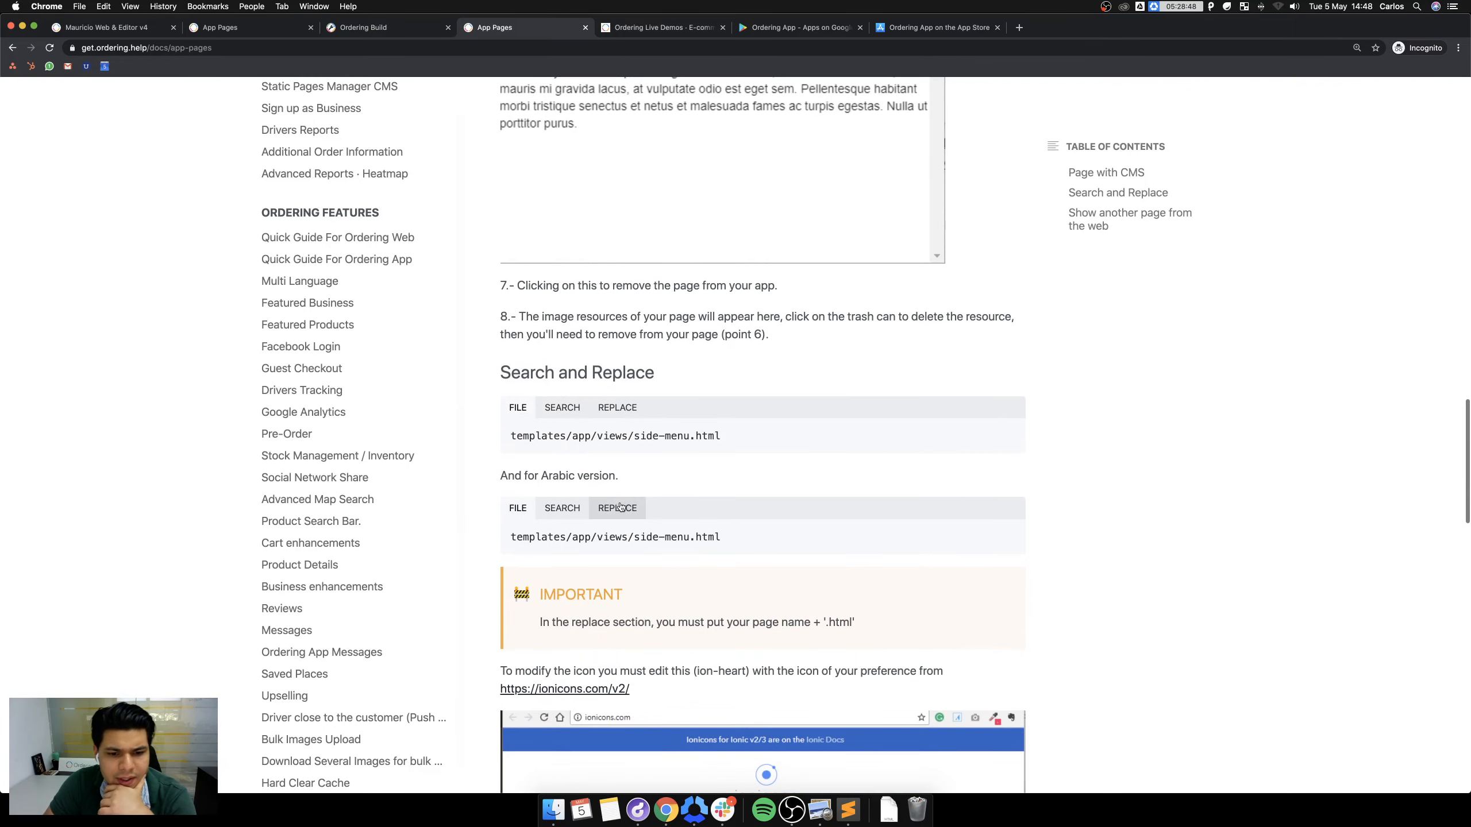
{"action": "scroll", "coordinate": [619, 506], "scroll_direction": "up", "scroll_amount": 10}
{"action": "scroll", "coordinate": [620, 507], "scroll_direction": "up", "scroll_amount": 10}
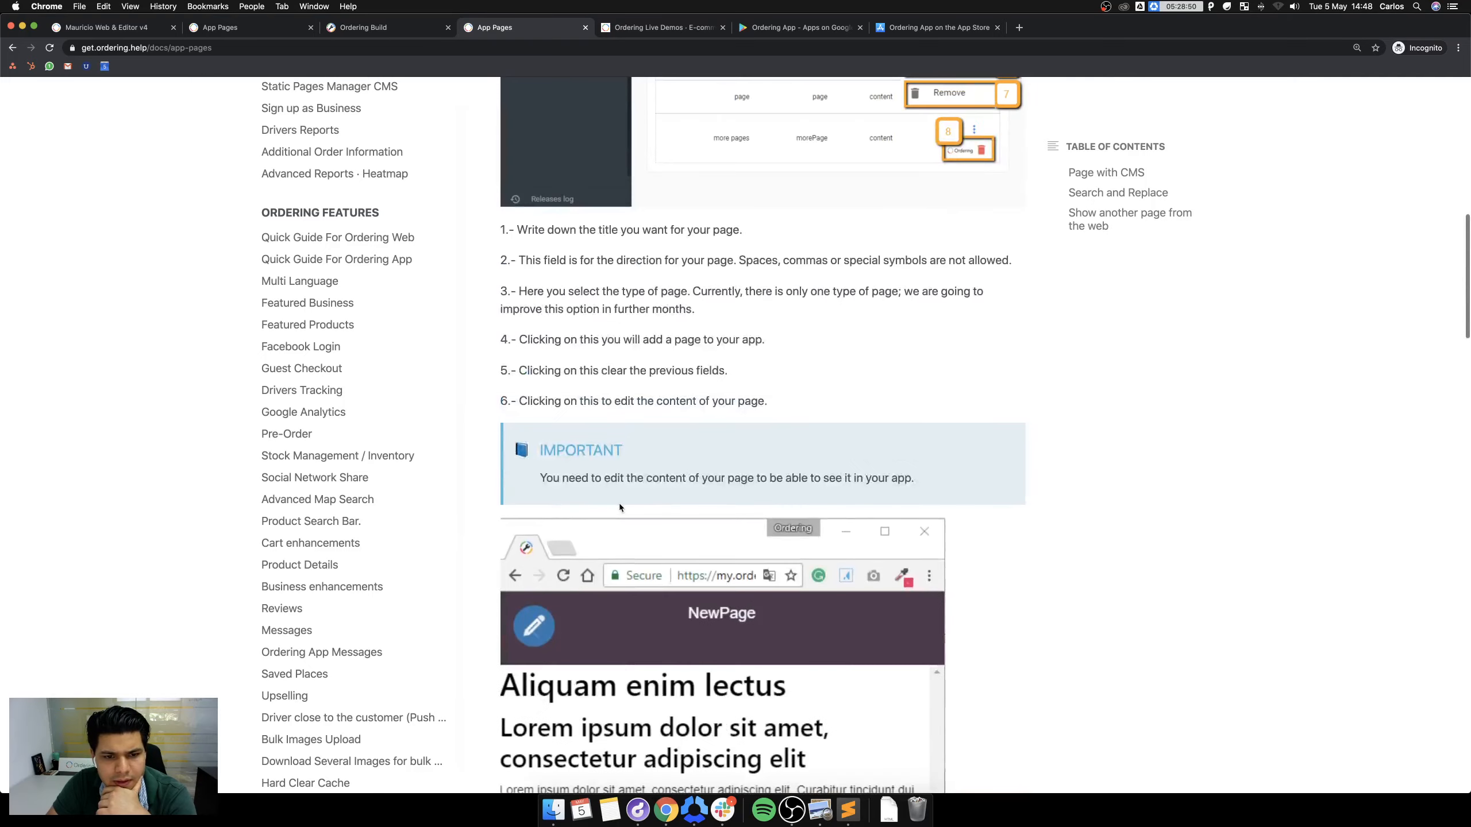
{"action": "scroll", "coordinate": [619, 507], "scroll_direction": "up", "scroll_amount": 9}
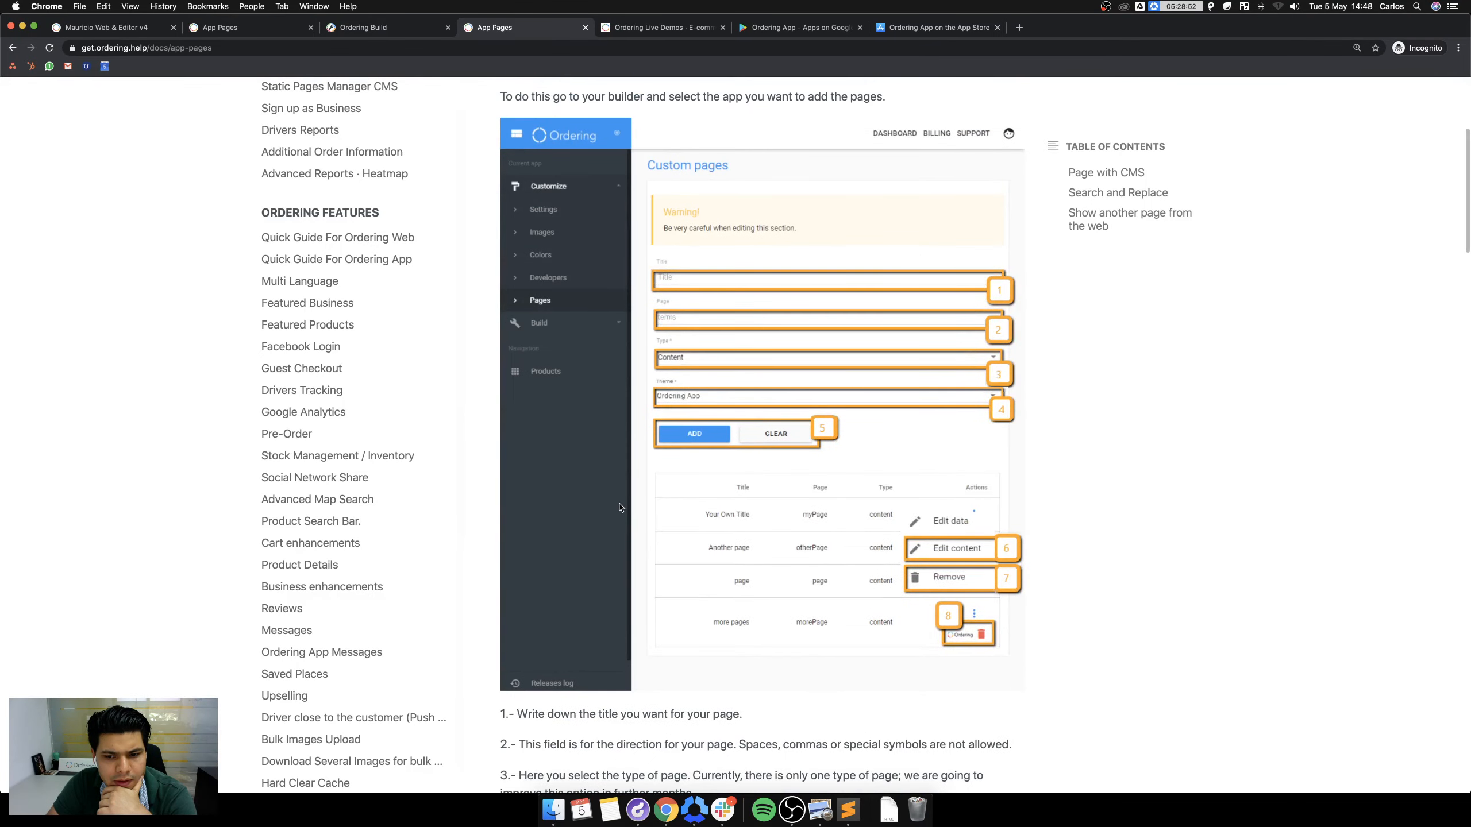
{"action": "scroll", "coordinate": [618, 505], "scroll_direction": "down", "scroll_amount": 8}
{"action": "scroll", "coordinate": [611, 501], "scroll_direction": "down", "scroll_amount": 20}
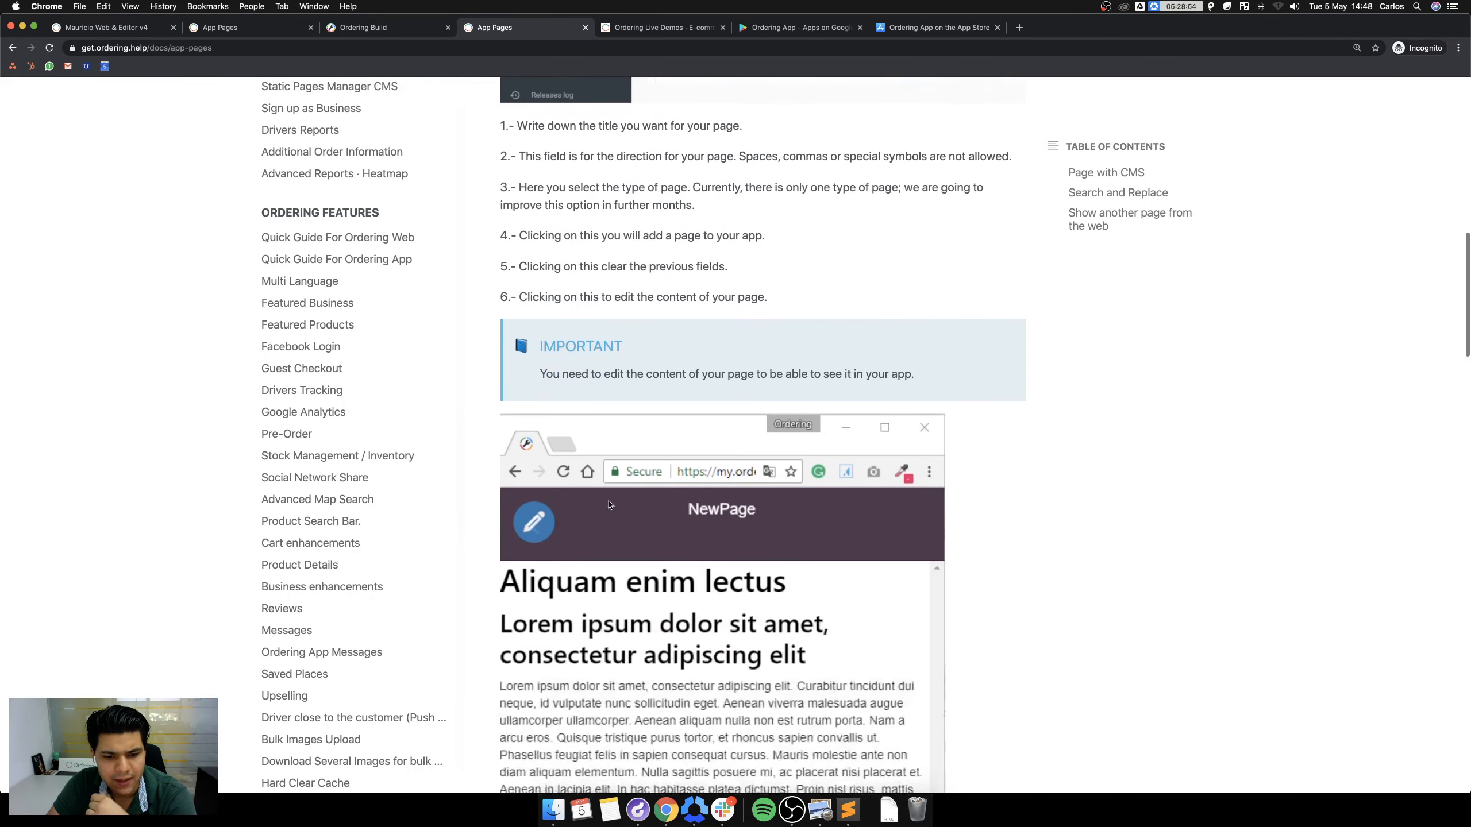
{"action": "scroll", "coordinate": [608, 501], "scroll_direction": "down", "scroll_amount": 3}
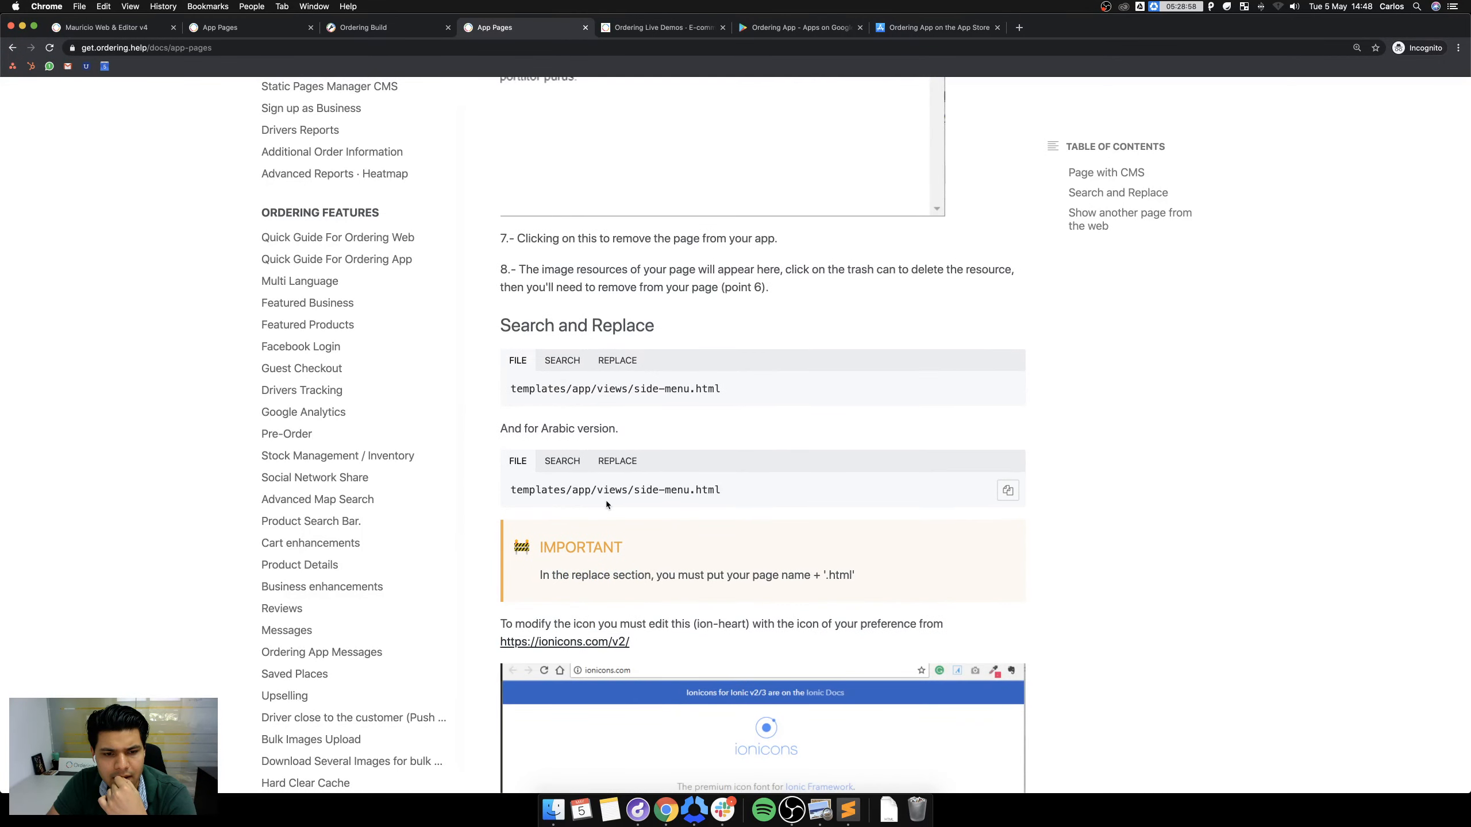
{"action": "scroll", "coordinate": [596, 259], "scroll_direction": "down", "scroll_amount": 3}
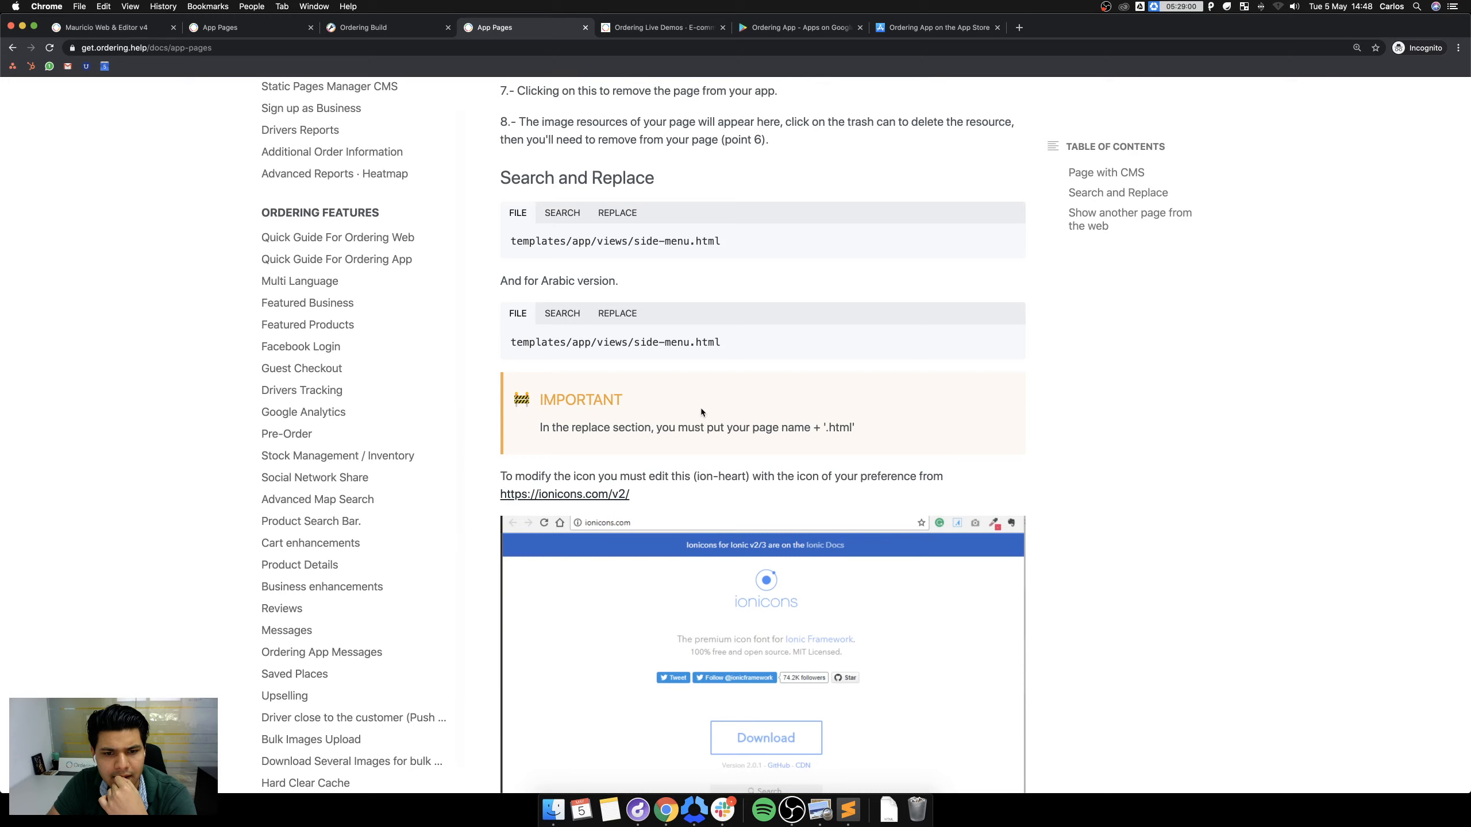
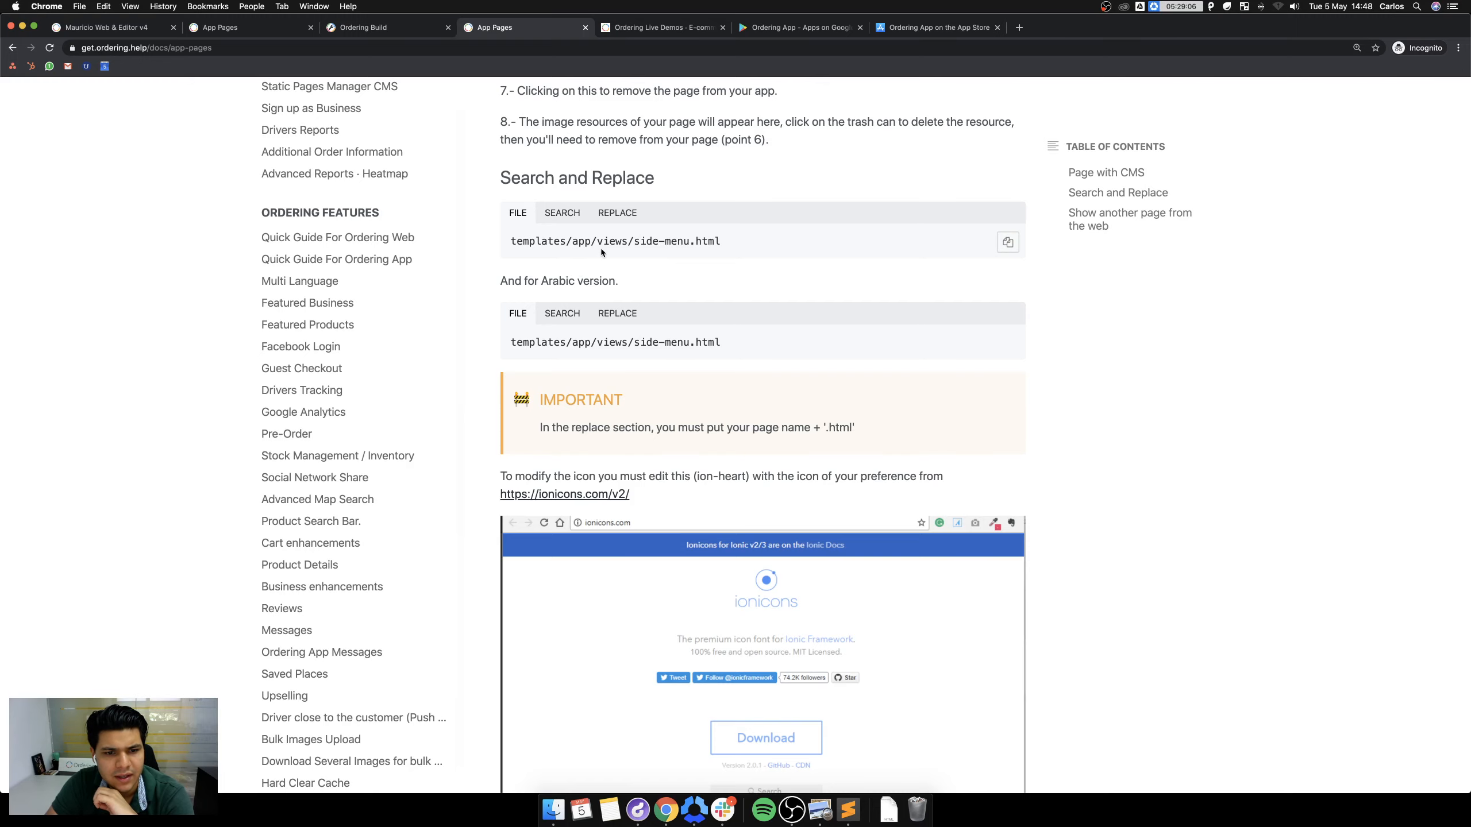
Scroll through the App Pages guide down to its Search and Replace example.
{"action": "scroll", "coordinate": [733, 382], "scroll_direction": "down", "scroll_amount": 3}
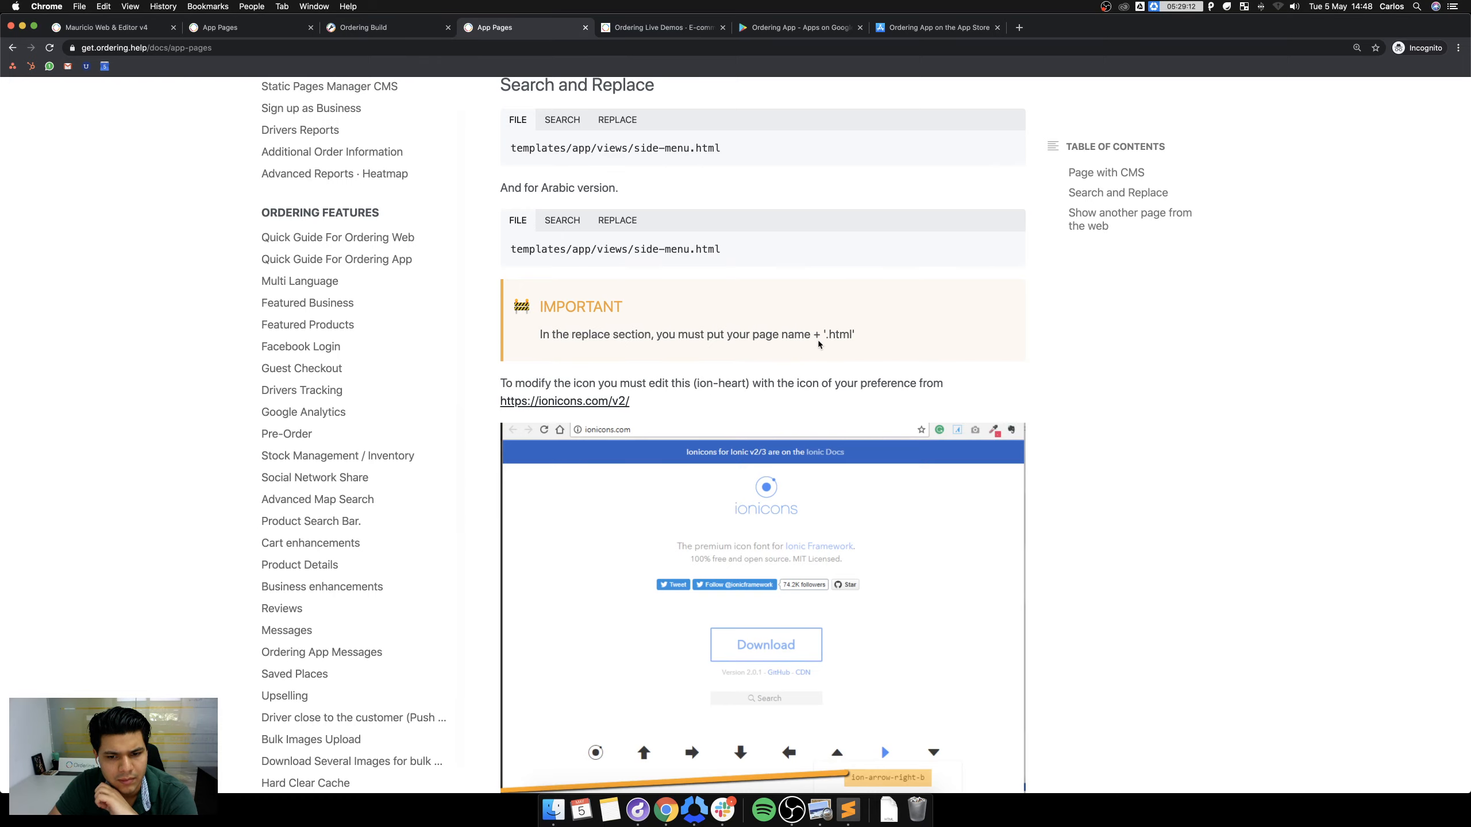
{"action": "scroll", "coordinate": [763, 410], "scroll_direction": "down", "scroll_amount": 8}
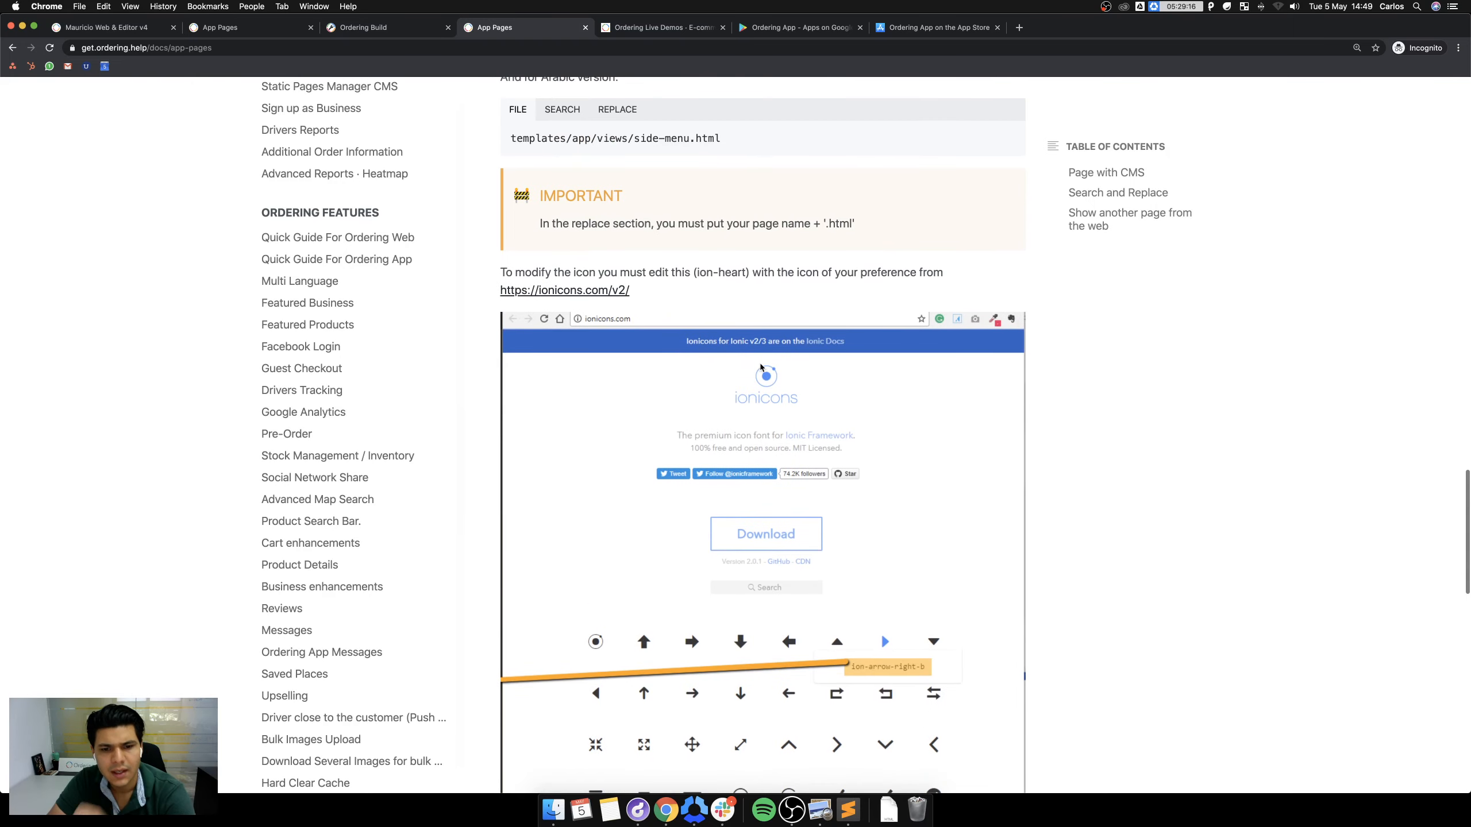
{"action": "scroll", "coordinate": [761, 367], "scroll_direction": "down", "scroll_amount": 7}
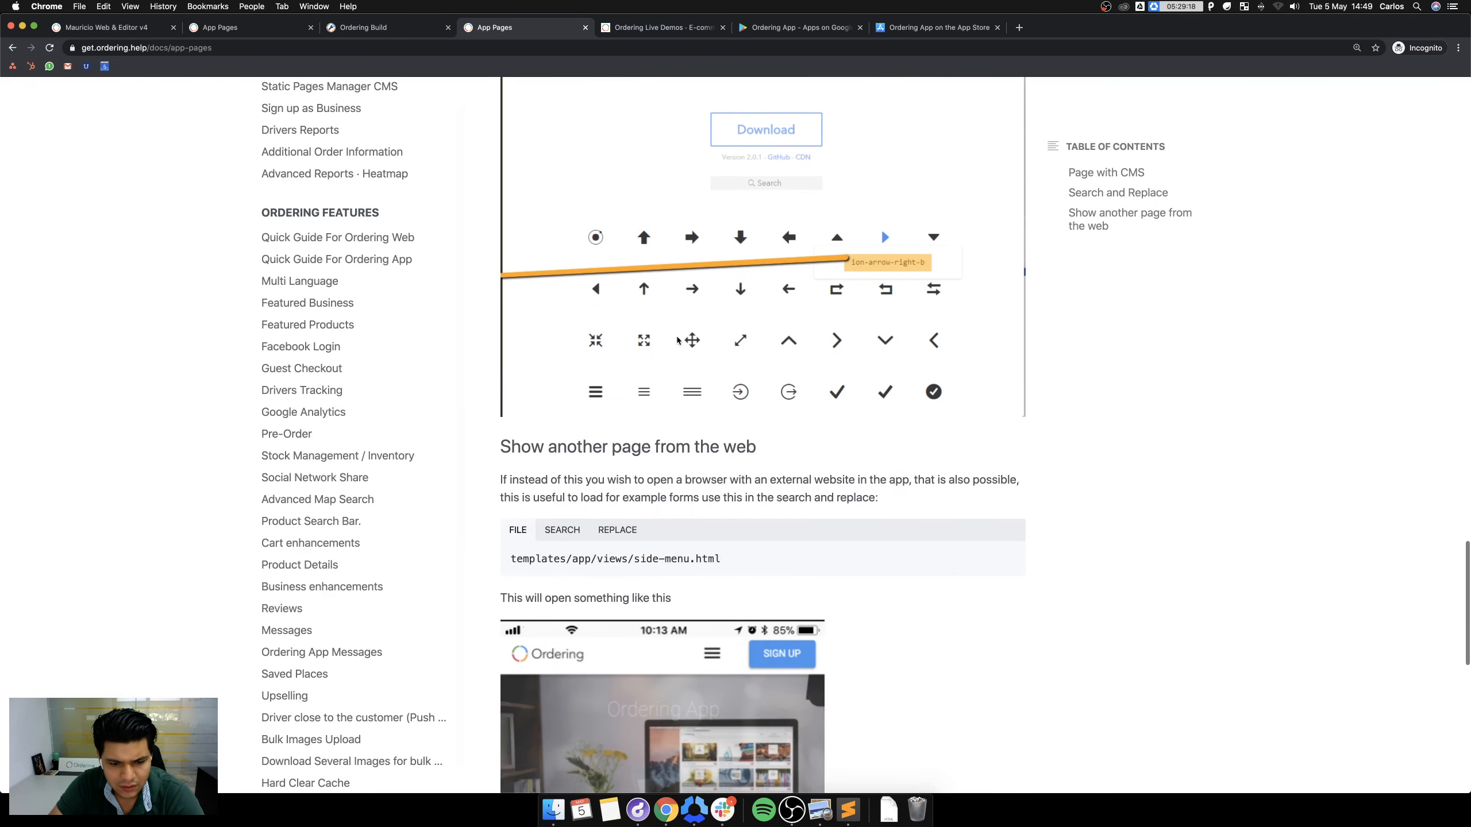
{"action": "scroll", "coordinate": [677, 341], "scroll_direction": "down", "scroll_amount": 3}
{"action": "scroll", "coordinate": [661, 341], "scroll_direction": "down", "scroll_amount": 3}
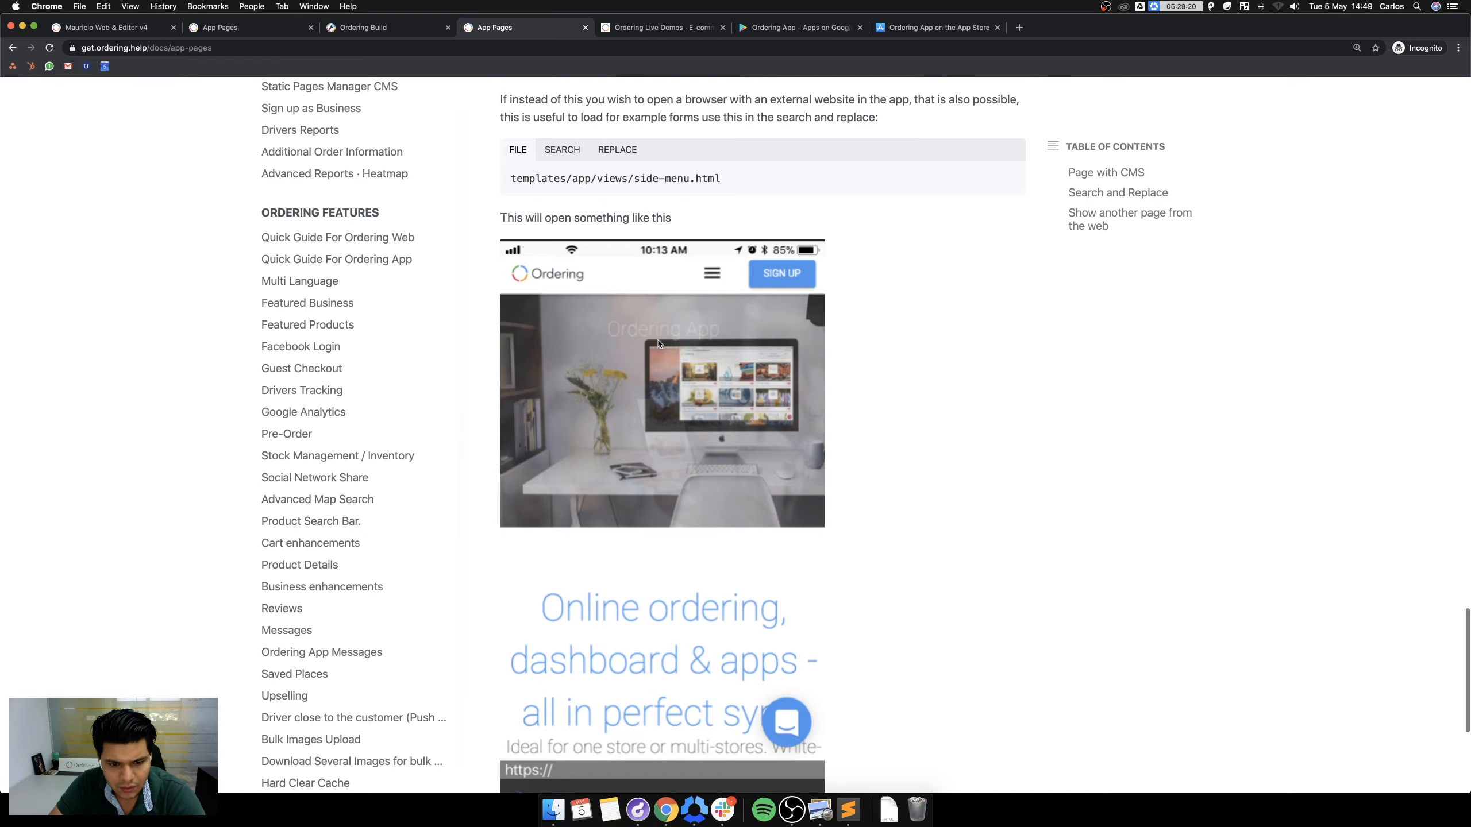
{"action": "scroll", "coordinate": [657, 341], "scroll_direction": "up", "scroll_amount": 1}
{"action": "scroll", "coordinate": [654, 342], "scroll_direction": "down", "scroll_amount": 7}
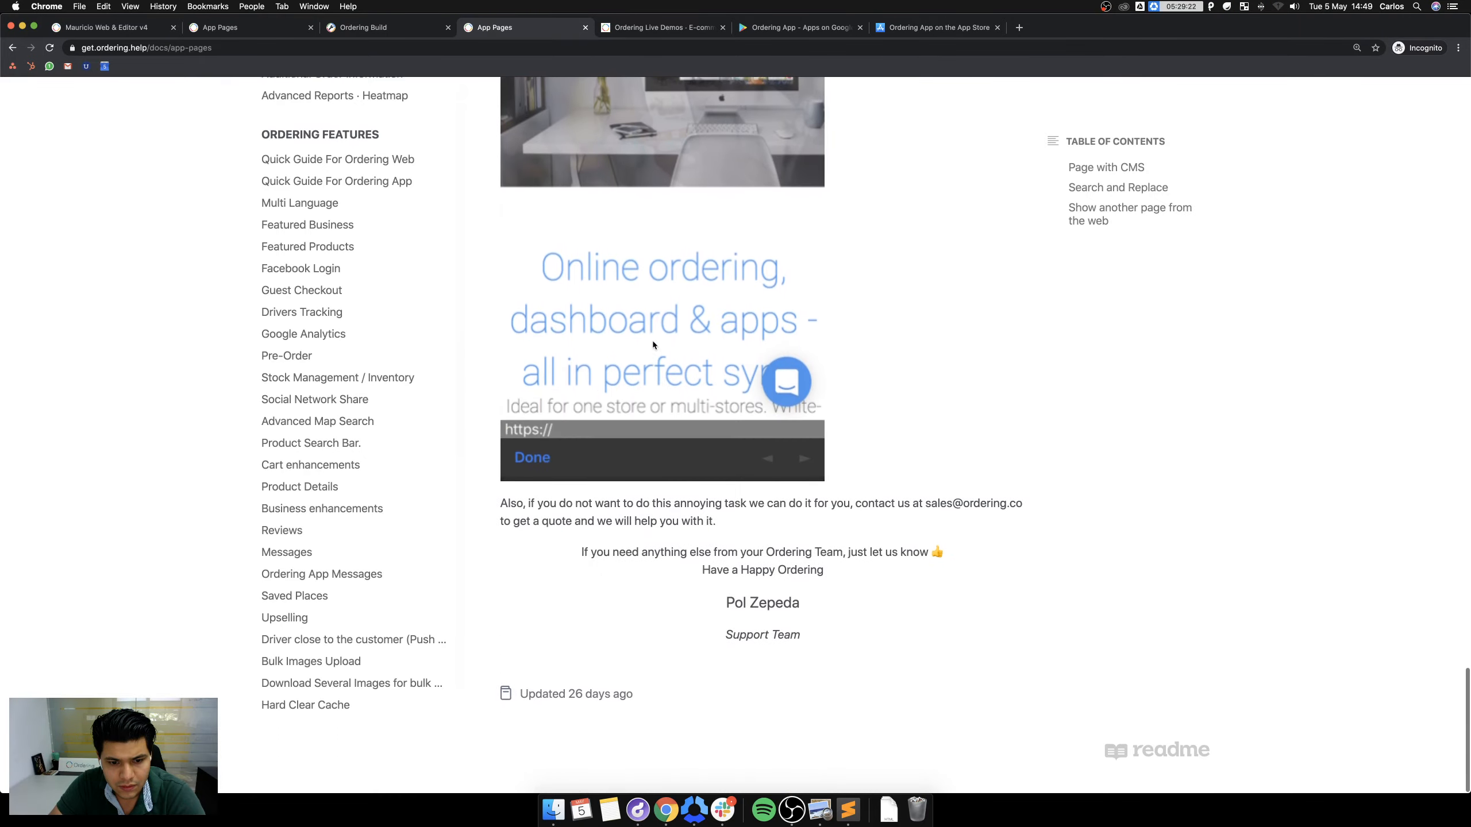
{"action": "scroll", "coordinate": [653, 344], "scroll_direction": "up", "scroll_amount": 20}
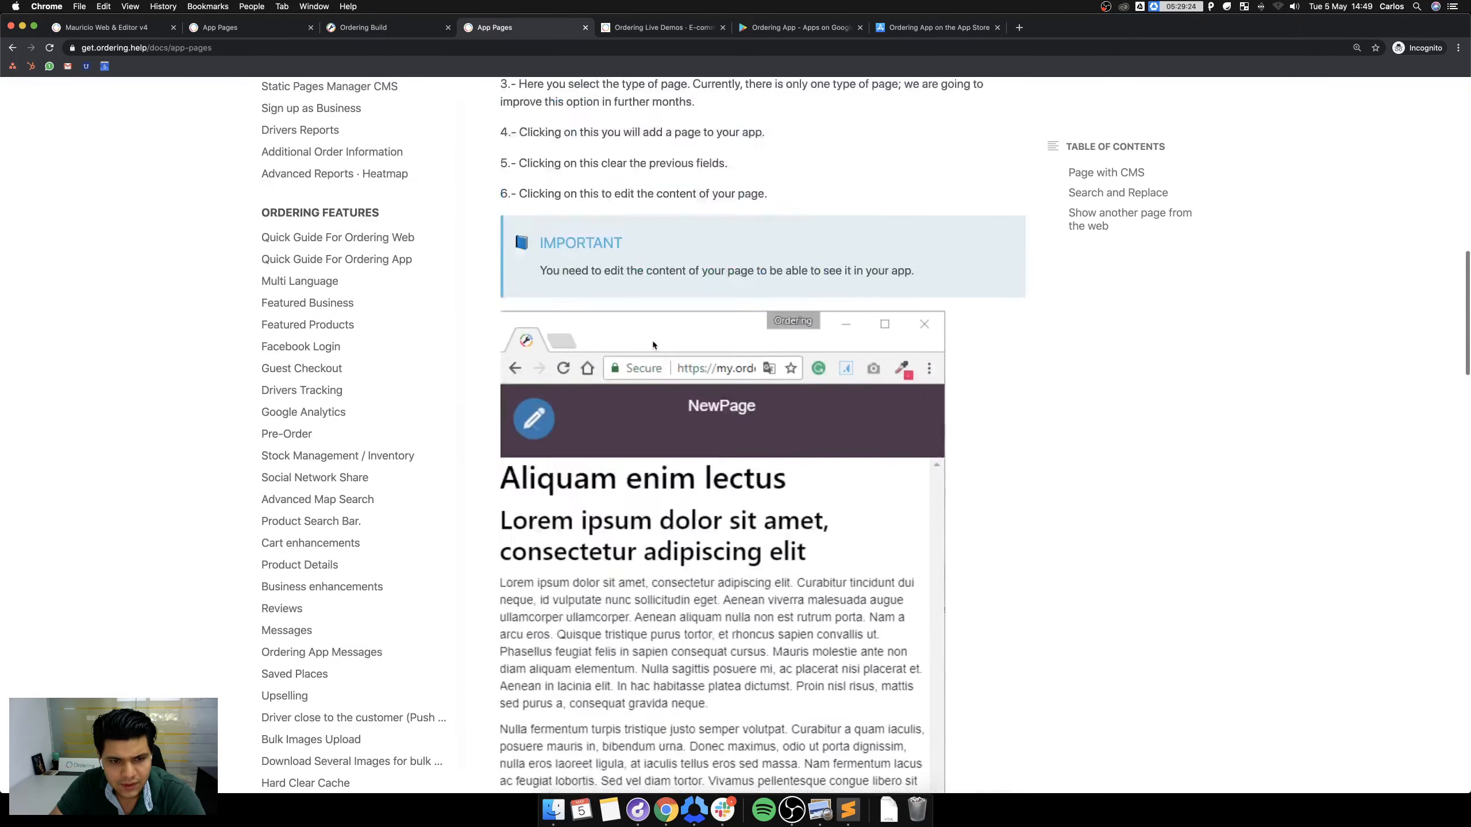
{"action": "scroll", "coordinate": [653, 345], "scroll_direction": "up", "scroll_amount": 6}
{"action": "scroll", "coordinate": [653, 342], "scroll_direction": "down", "scroll_amount": 2}
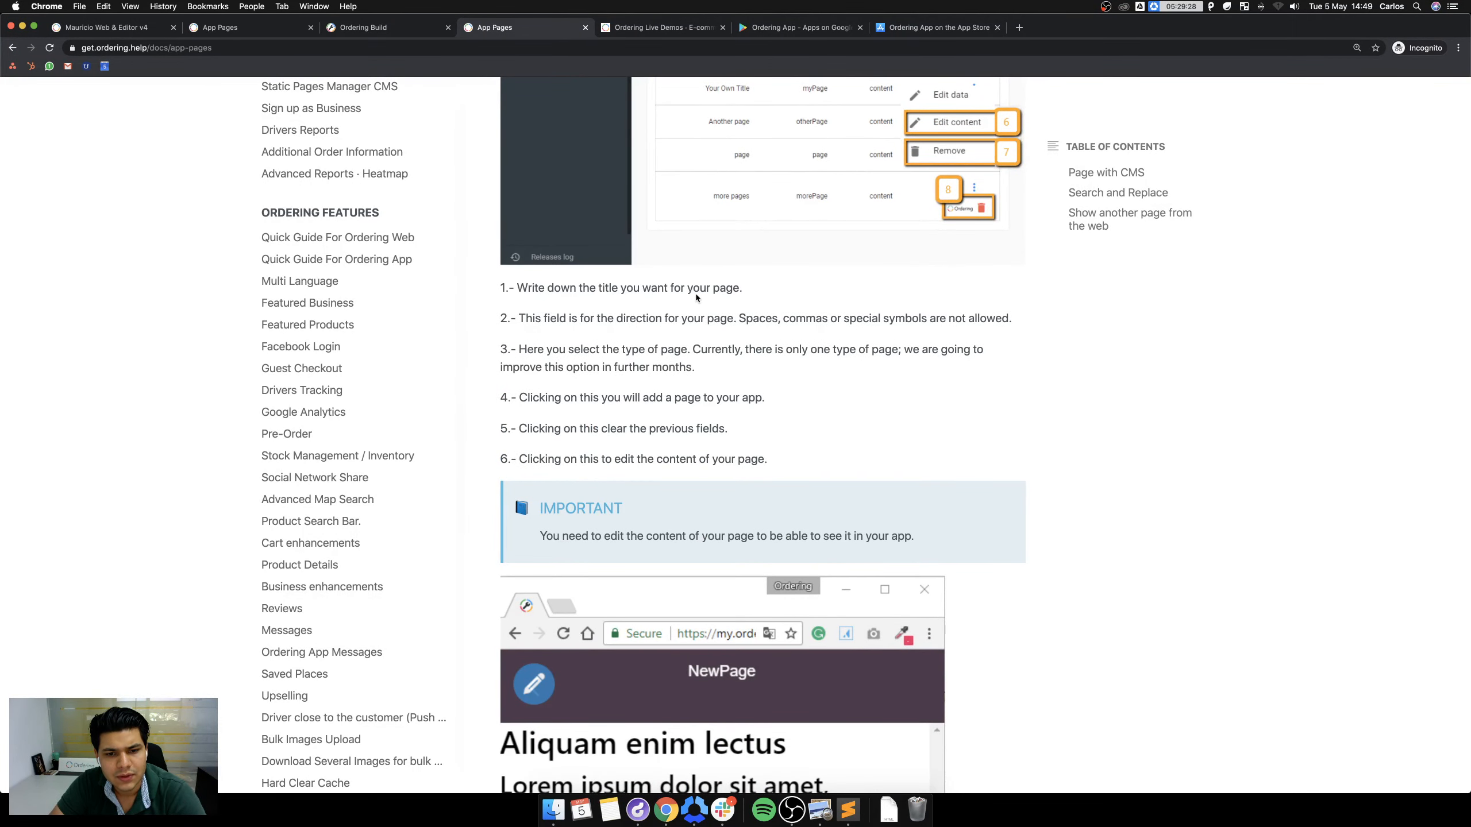
{"action": "scroll", "coordinate": [767, 295], "scroll_direction": "up", "scroll_amount": 8}
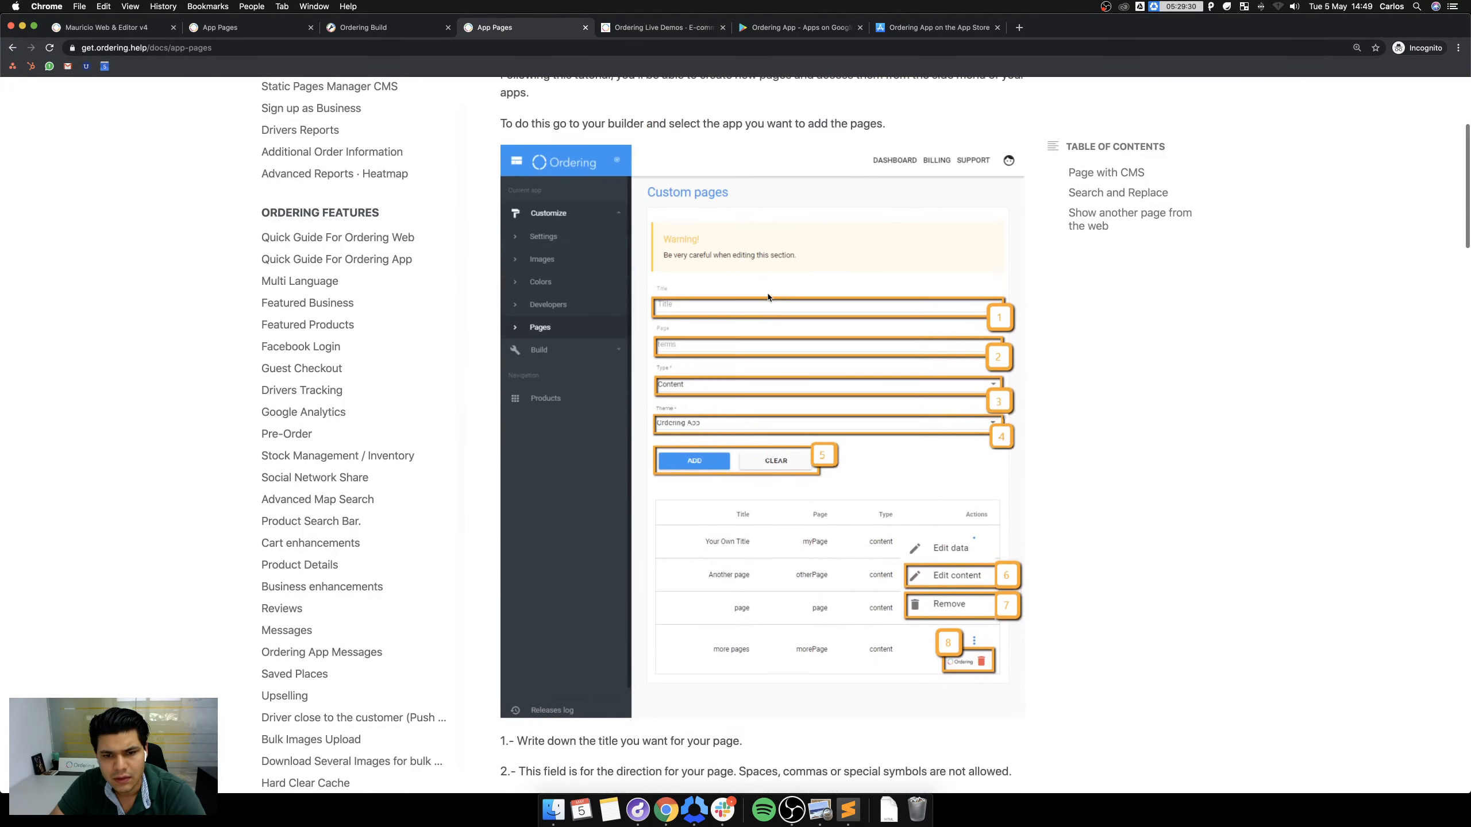
{"action": "scroll", "coordinate": [767, 297], "scroll_direction": "down", "scroll_amount": 3}
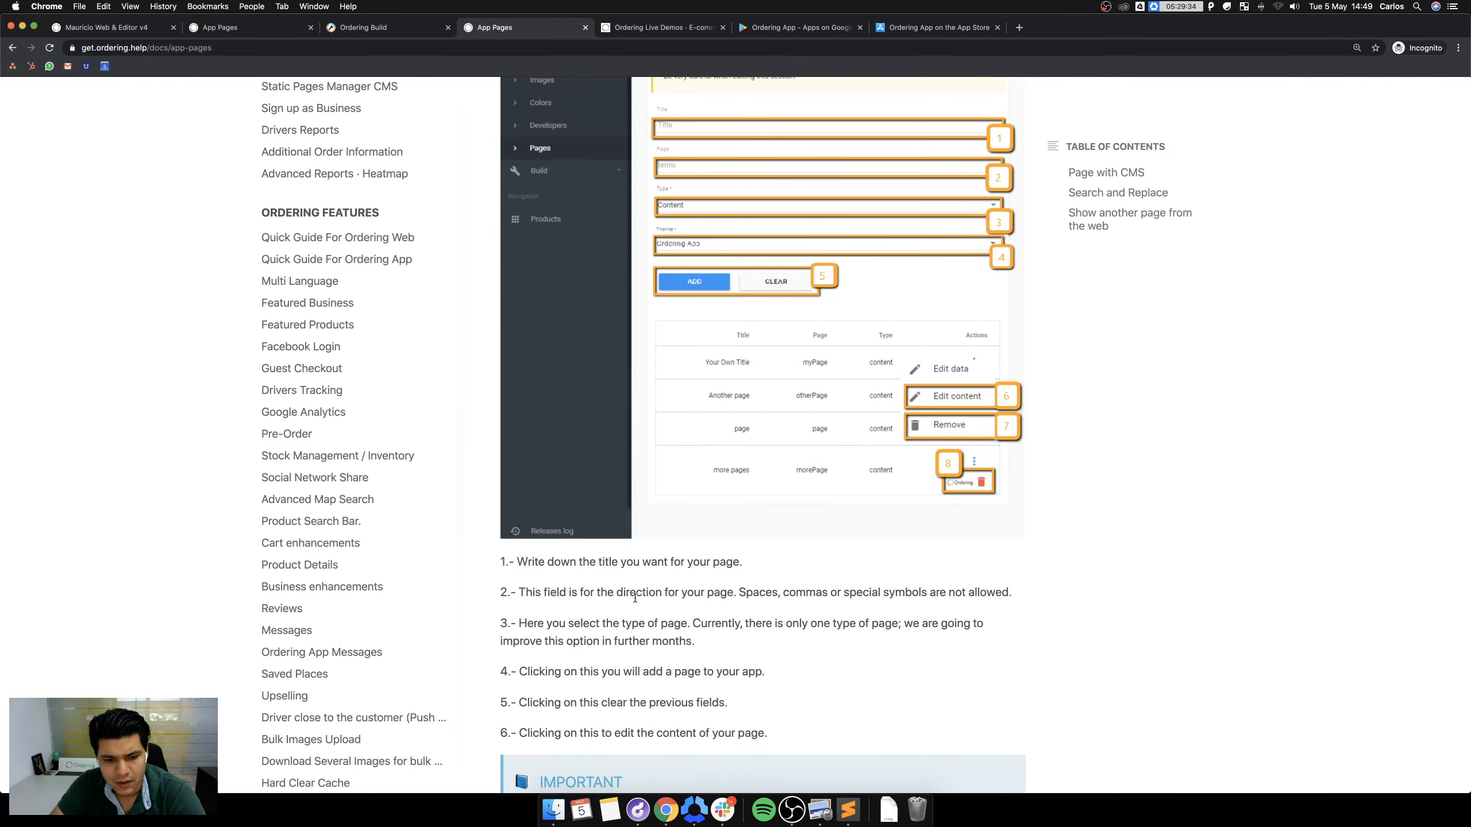
{"action": "scroll", "coordinate": [763, 479], "scroll_direction": "down", "scroll_amount": 1}
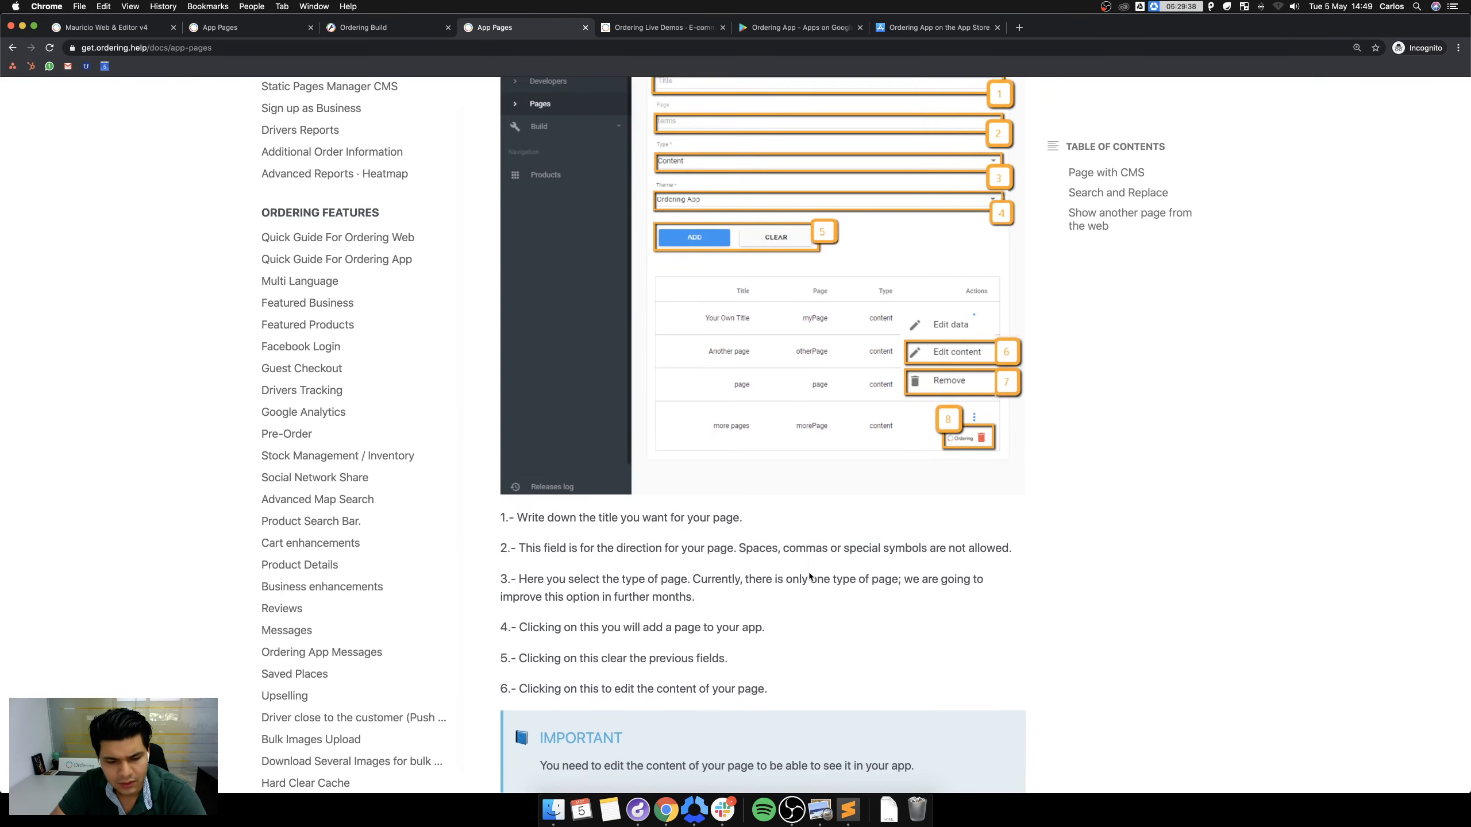
{"action": "scroll", "coordinate": [809, 573], "scroll_direction": "down", "scroll_amount": 3}
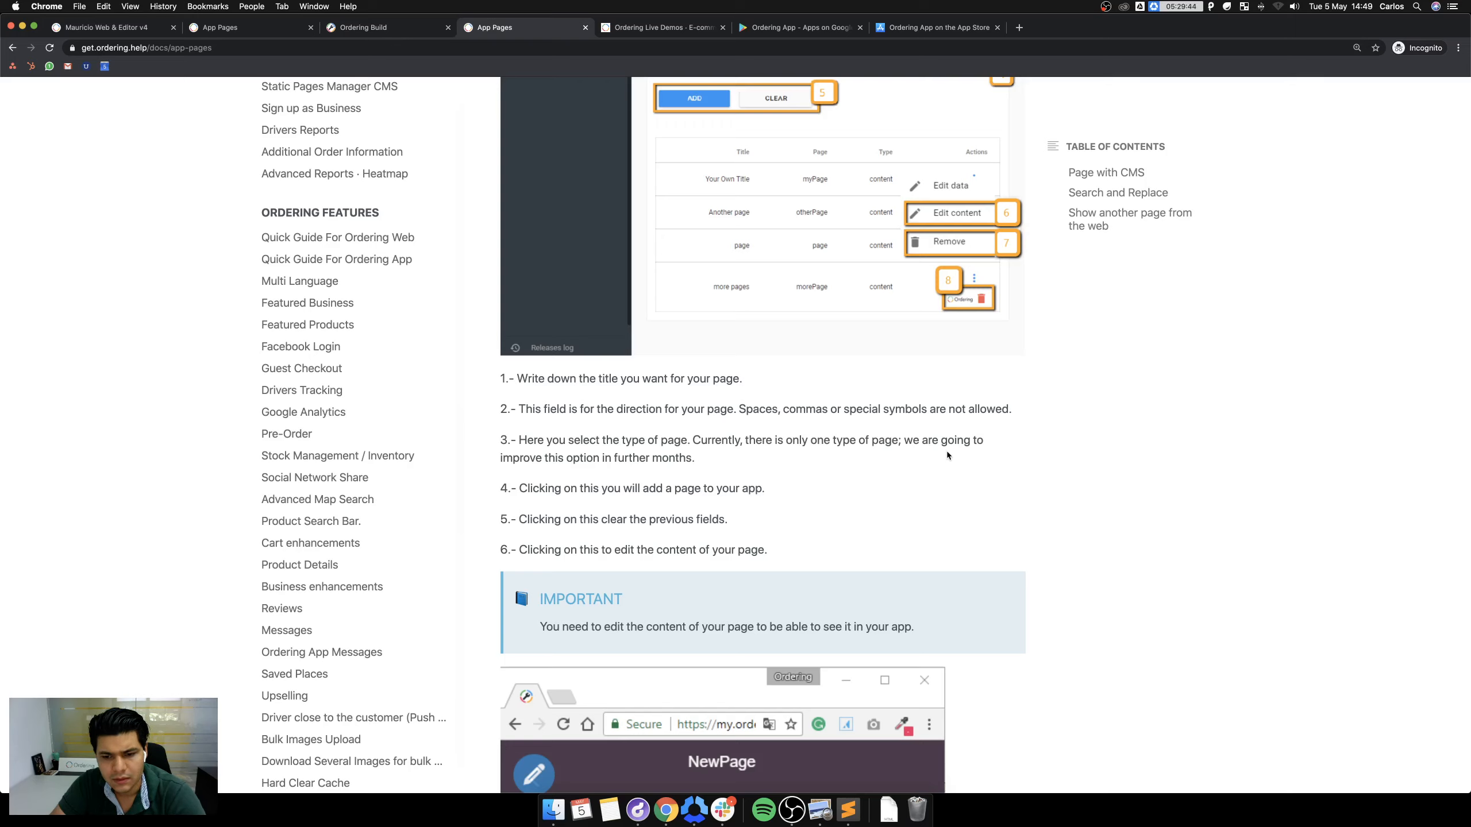
{"action": "scroll", "coordinate": [872, 469], "scroll_direction": "down", "scroll_amount": 2}
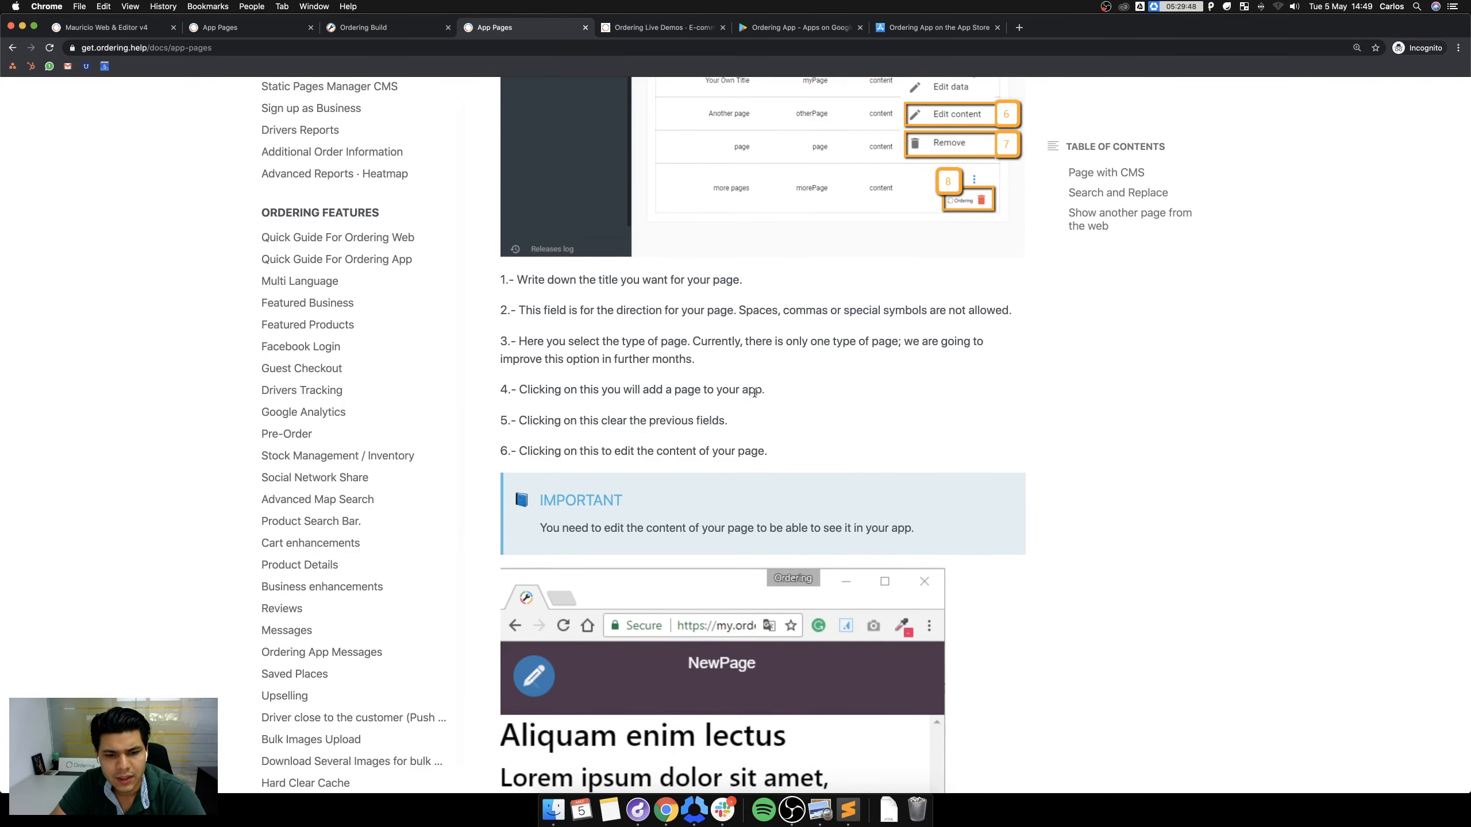
{"action": "scroll", "coordinate": [754, 393], "scroll_direction": "down", "scroll_amount": 1}
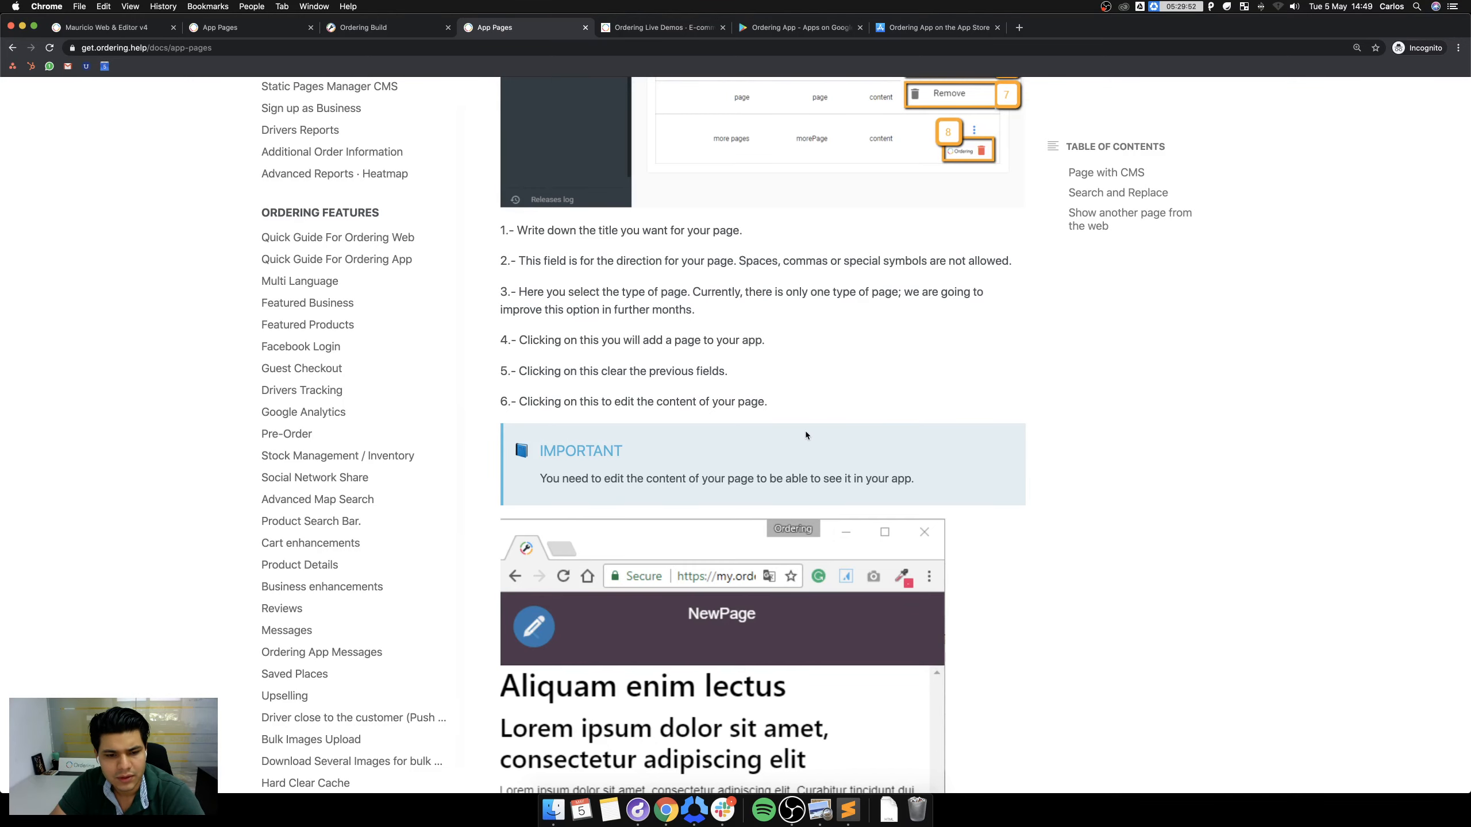
{"action": "scroll", "coordinate": [805, 429], "scroll_direction": "down", "scroll_amount": 3}
{"action": "scroll", "coordinate": [779, 361], "scroll_direction": "down", "scroll_amount": 12}
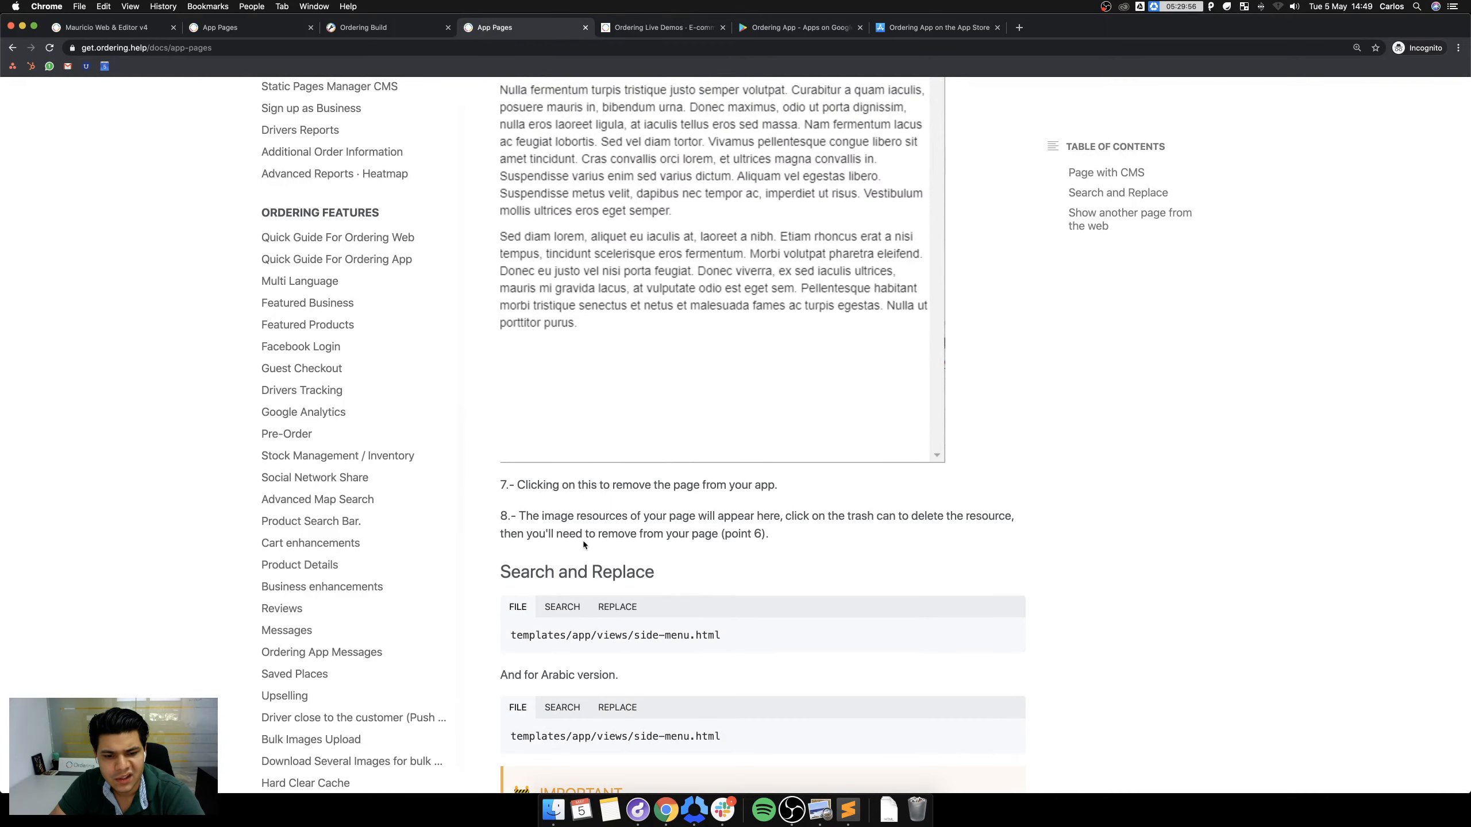
{"action": "scroll", "coordinate": [583, 545], "scroll_direction": "down", "scroll_amount": 3}
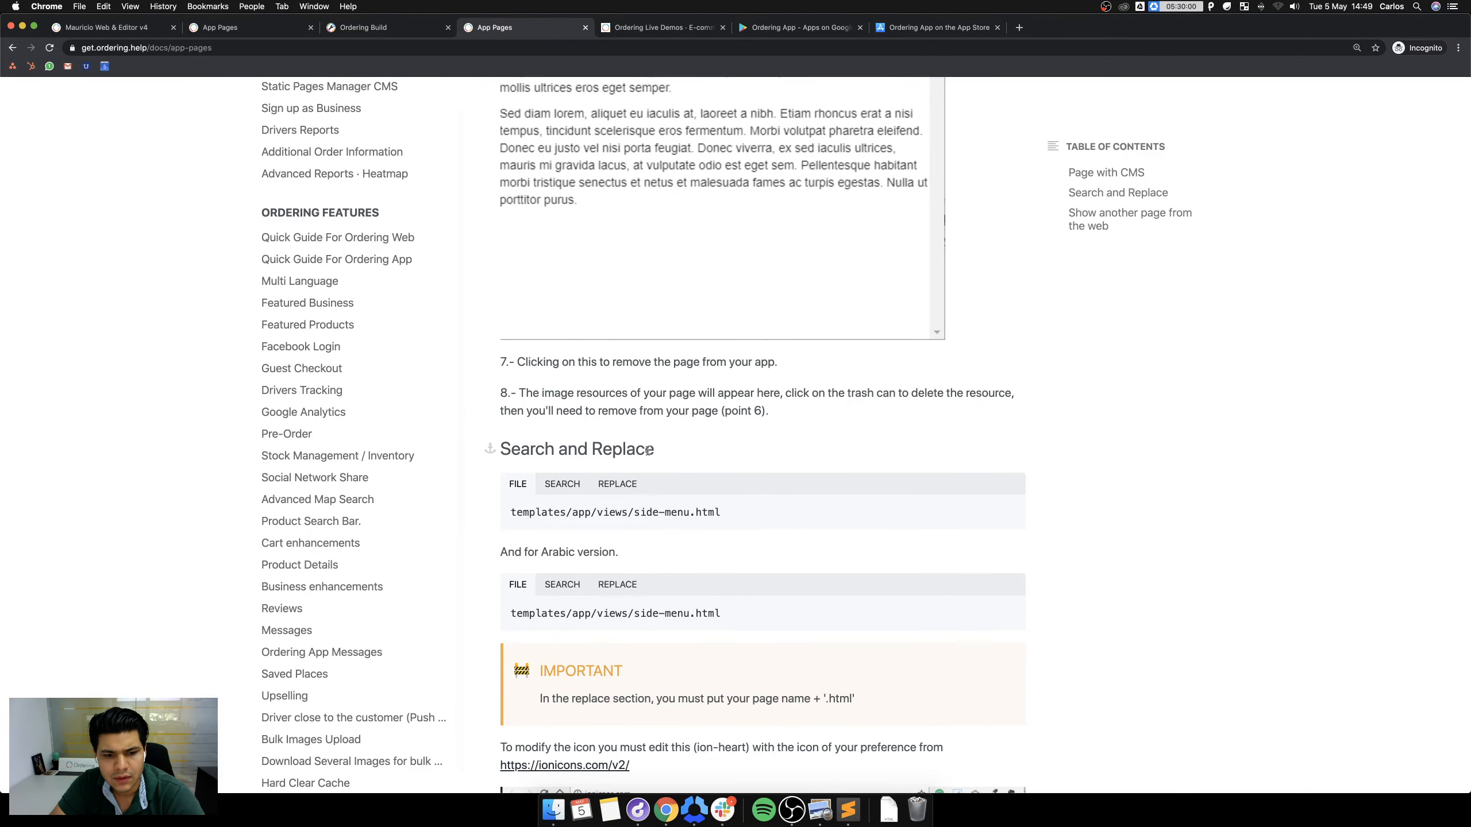
{"action": "scroll", "coordinate": [649, 451], "scroll_direction": "down", "scroll_amount": 3}
Select the side-menu.html path and view the example's search HTML and New Page replacement HTML.
{"action": "triple_click", "coordinate": [584, 381]}
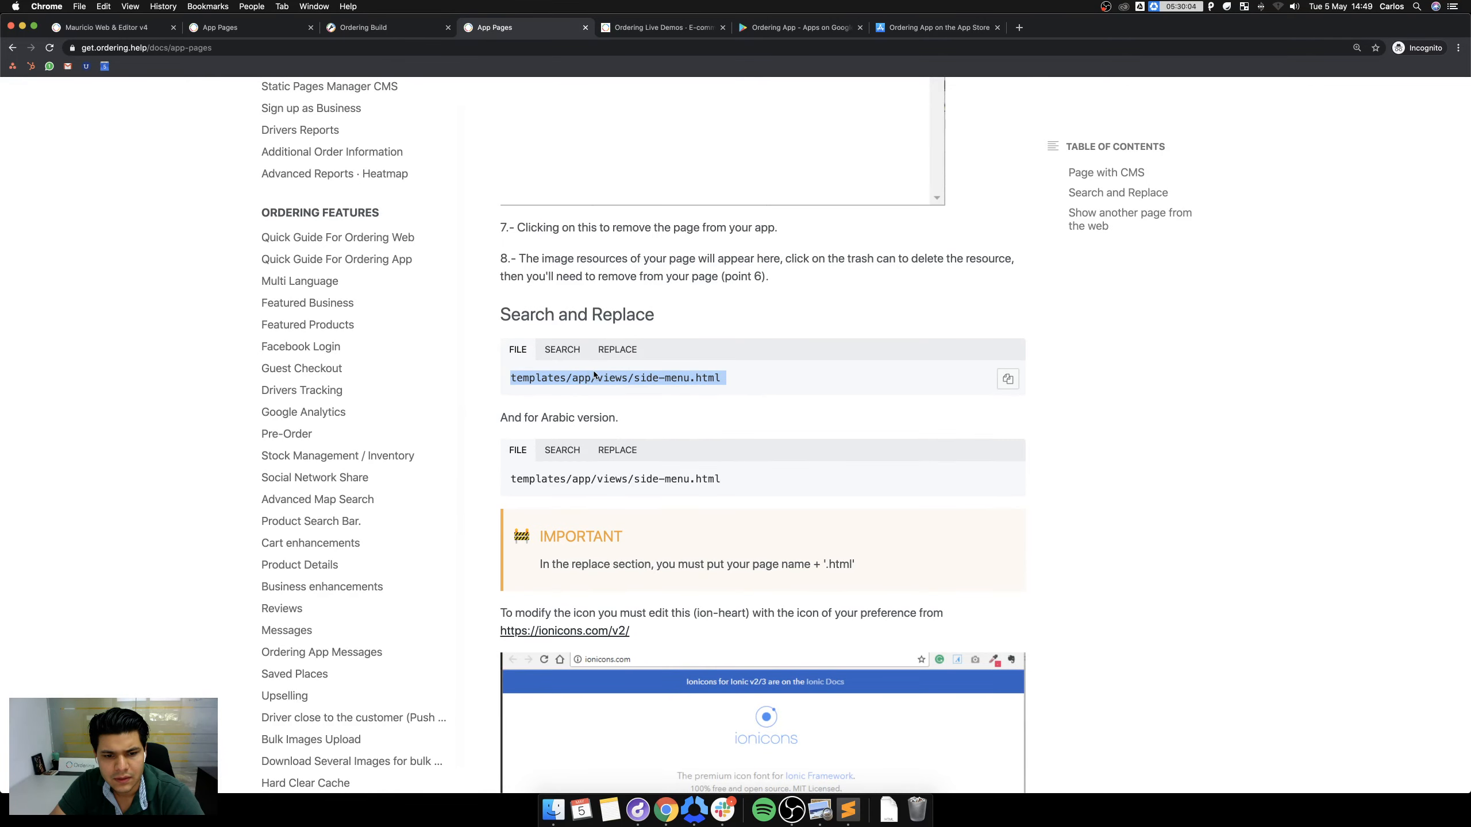
{"action": "left_click", "coordinate": [565, 349]}
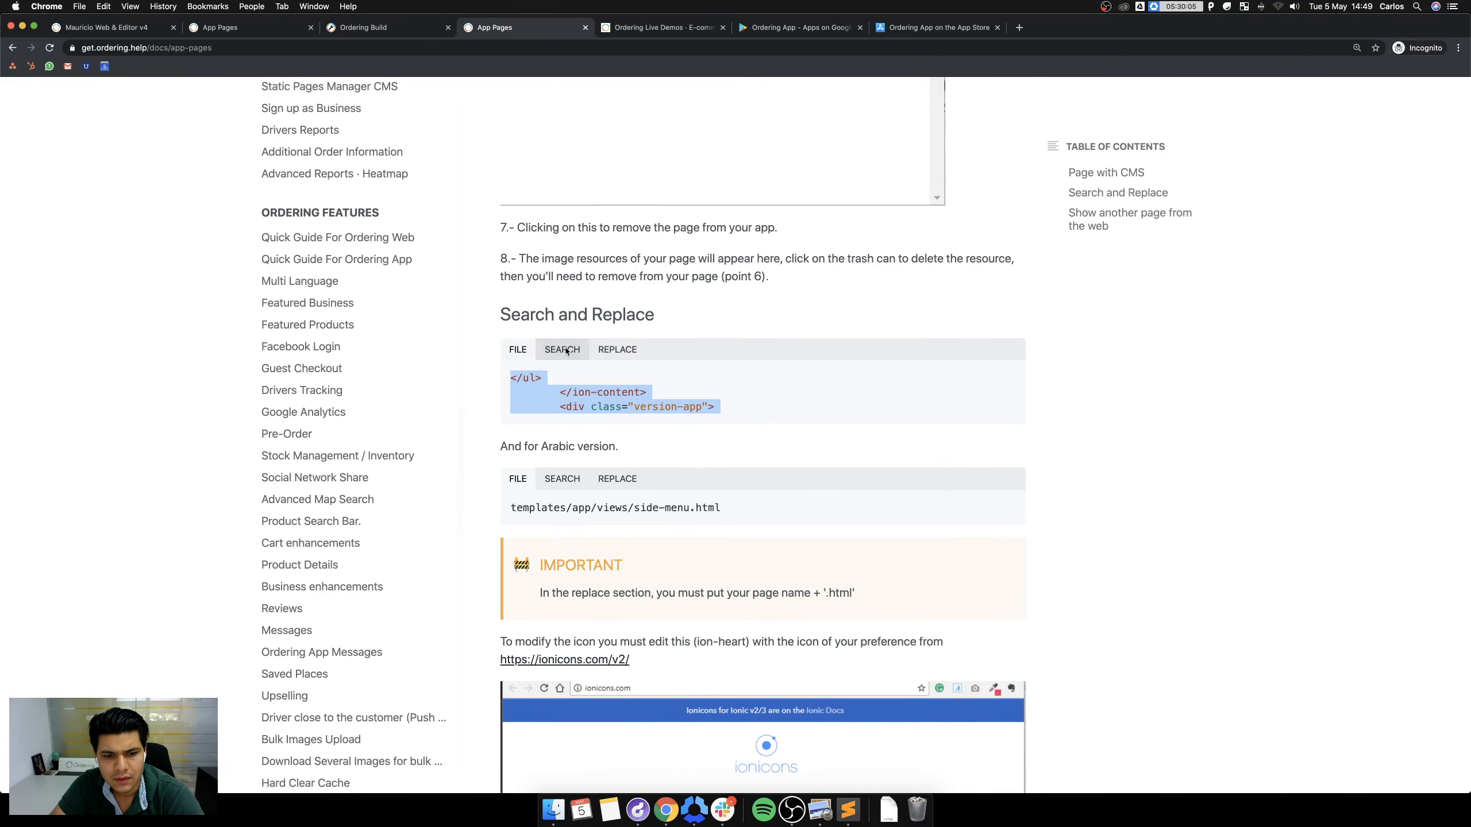
{"action": "left_click", "coordinate": [631, 351]}
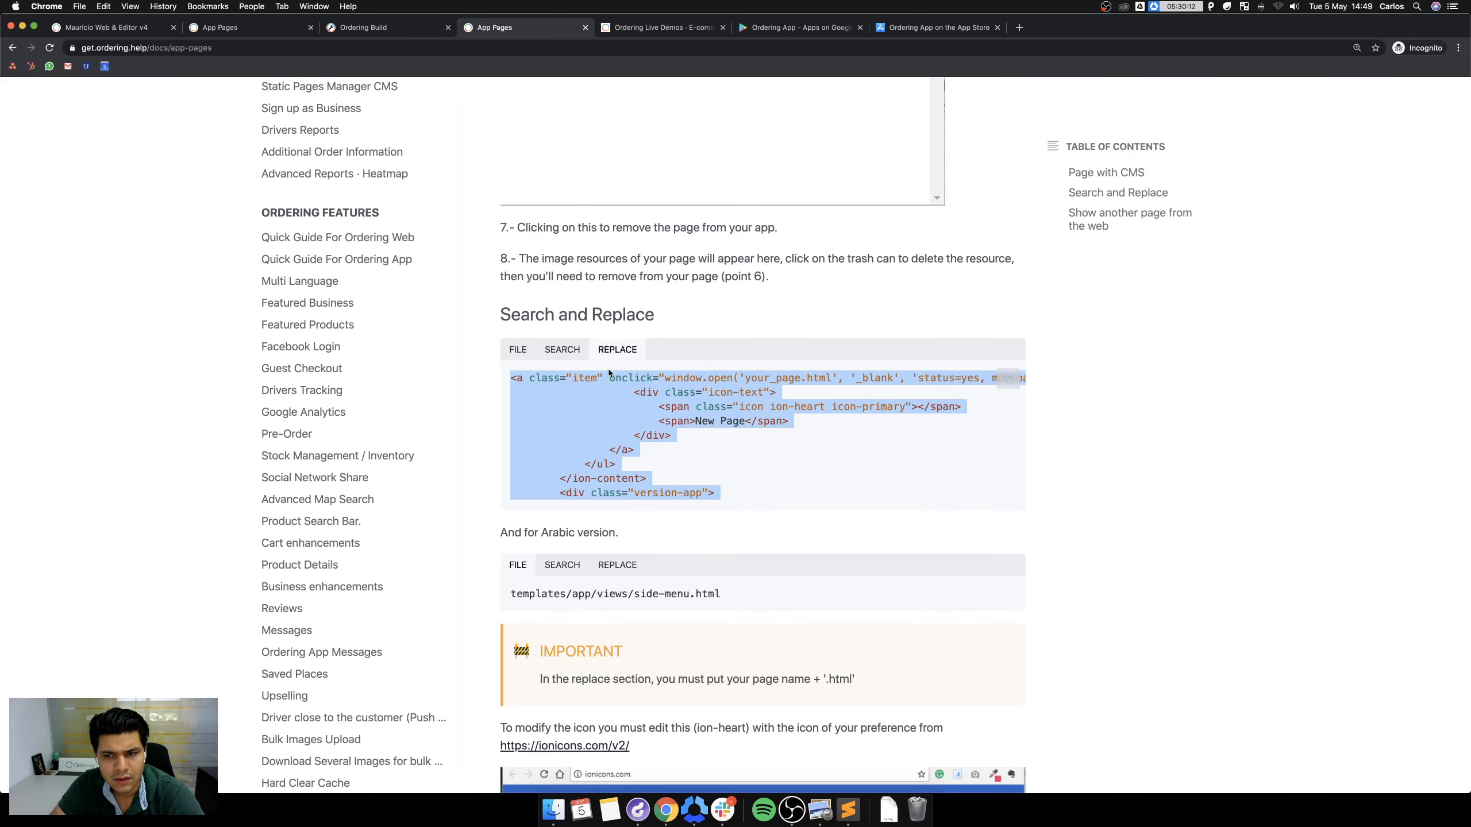
Read the guide's closing sections on the ion-heart icon and opening external web pages.
{"action": "scroll", "coordinate": [751, 382], "scroll_direction": "down", "scroll_amount": 6}
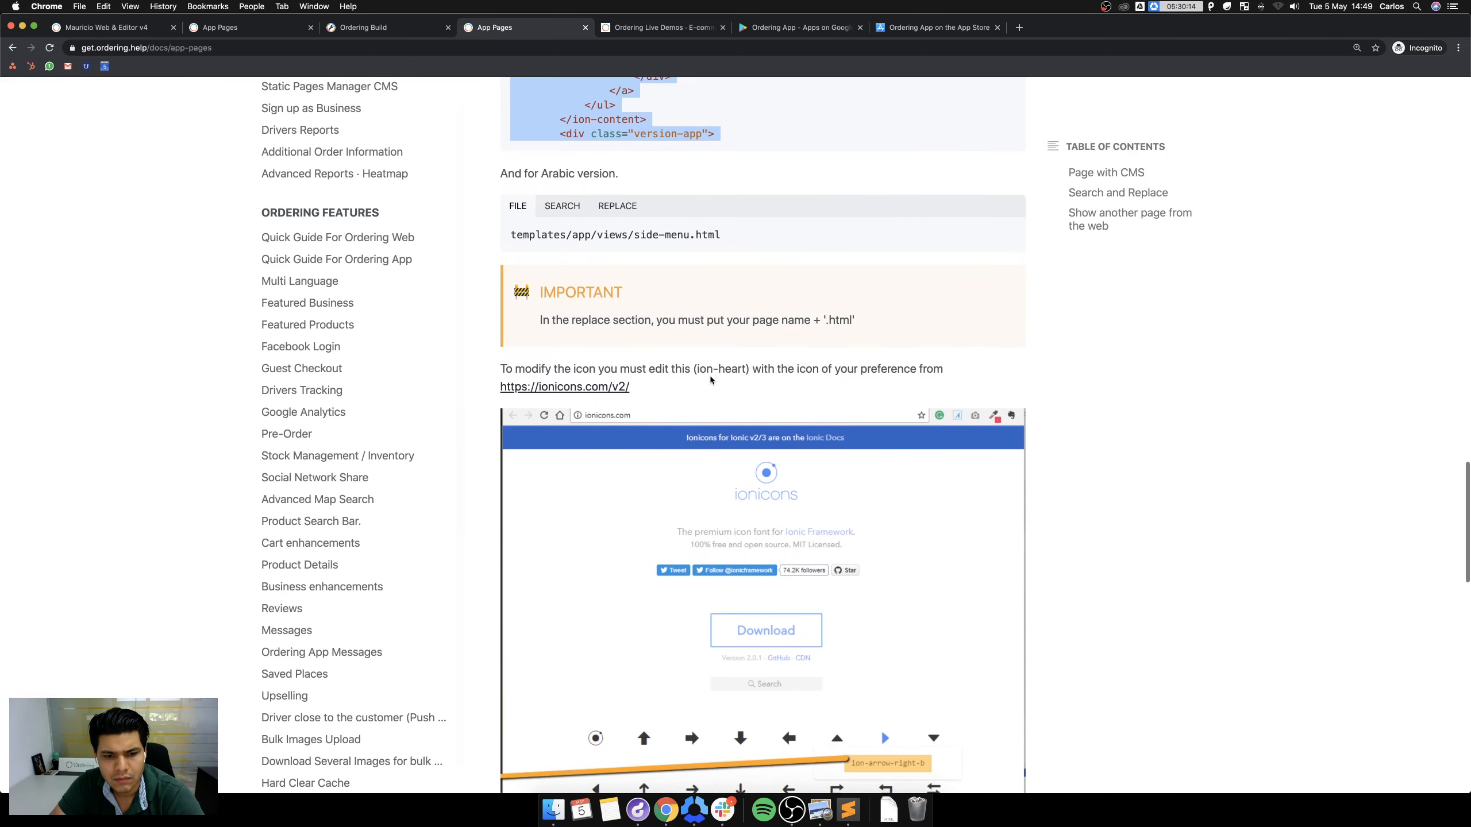
{"action": "scroll", "coordinate": [587, 288], "scroll_direction": "up", "scroll_amount": 3}
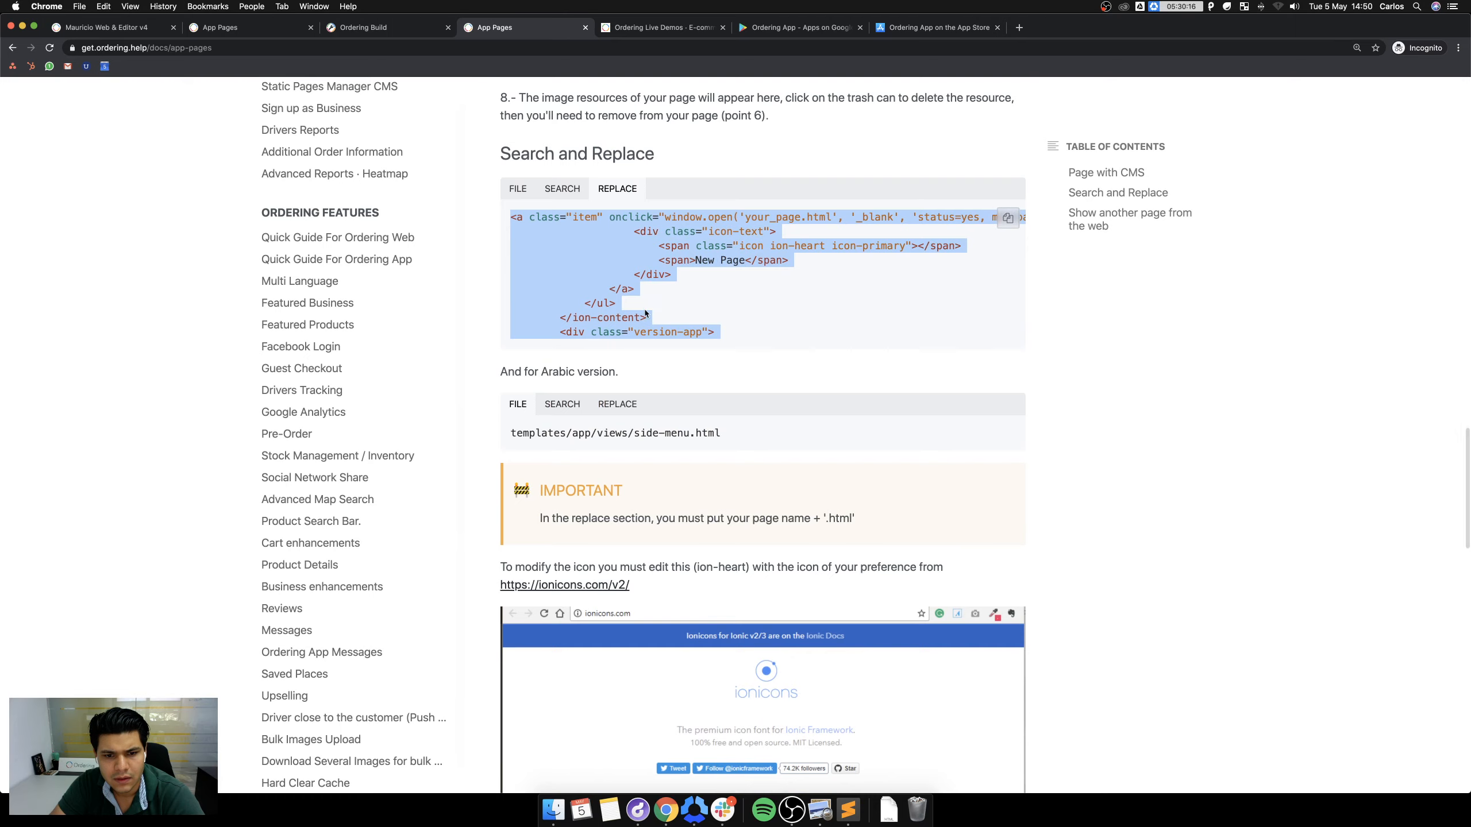
{"action": "scroll", "coordinate": [629, 596], "scroll_direction": "down", "scroll_amount": 1}
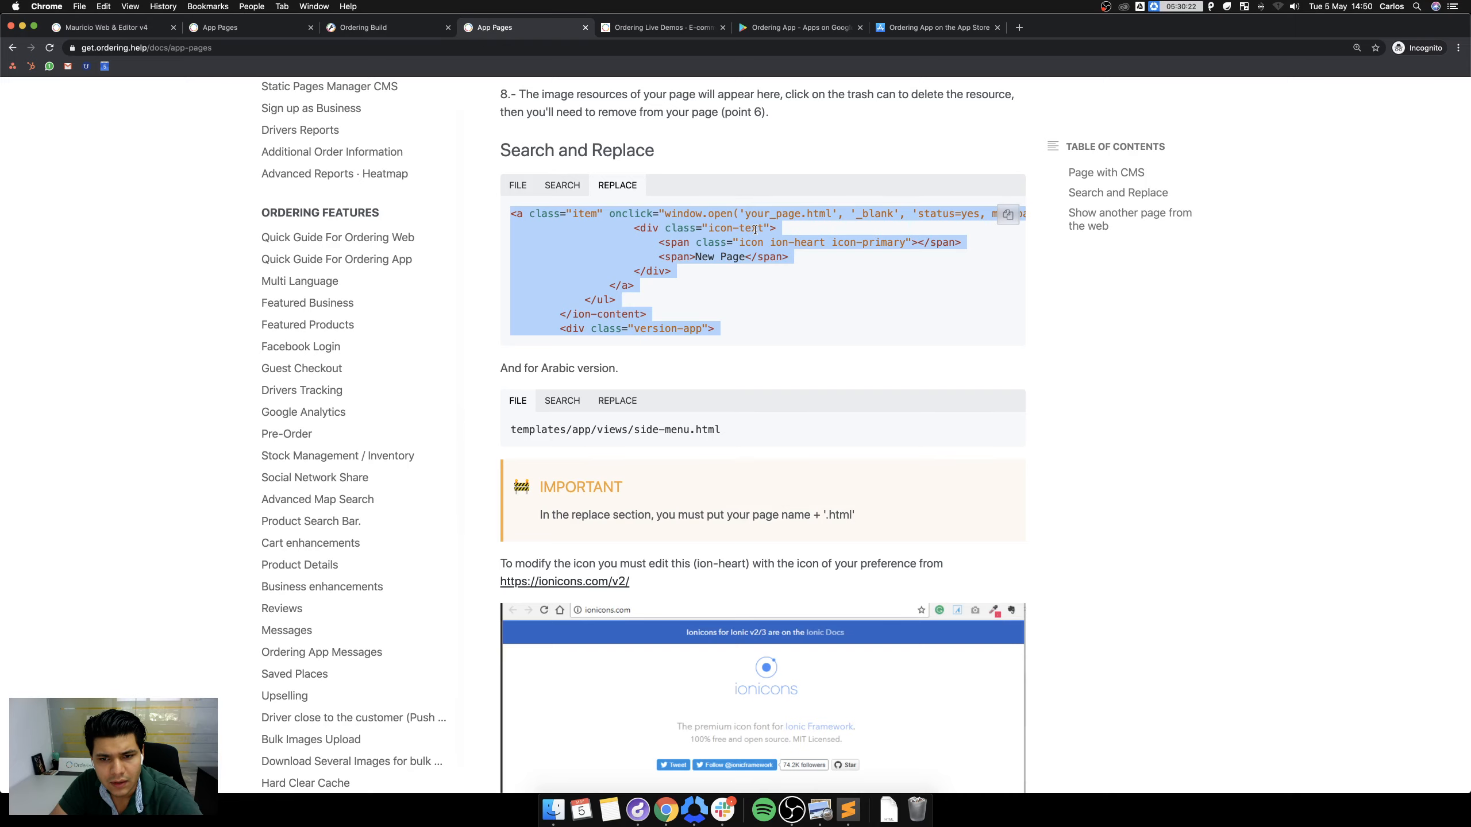
{"action": "scroll", "coordinate": [746, 330], "scroll_direction": "down", "scroll_amount": 6}
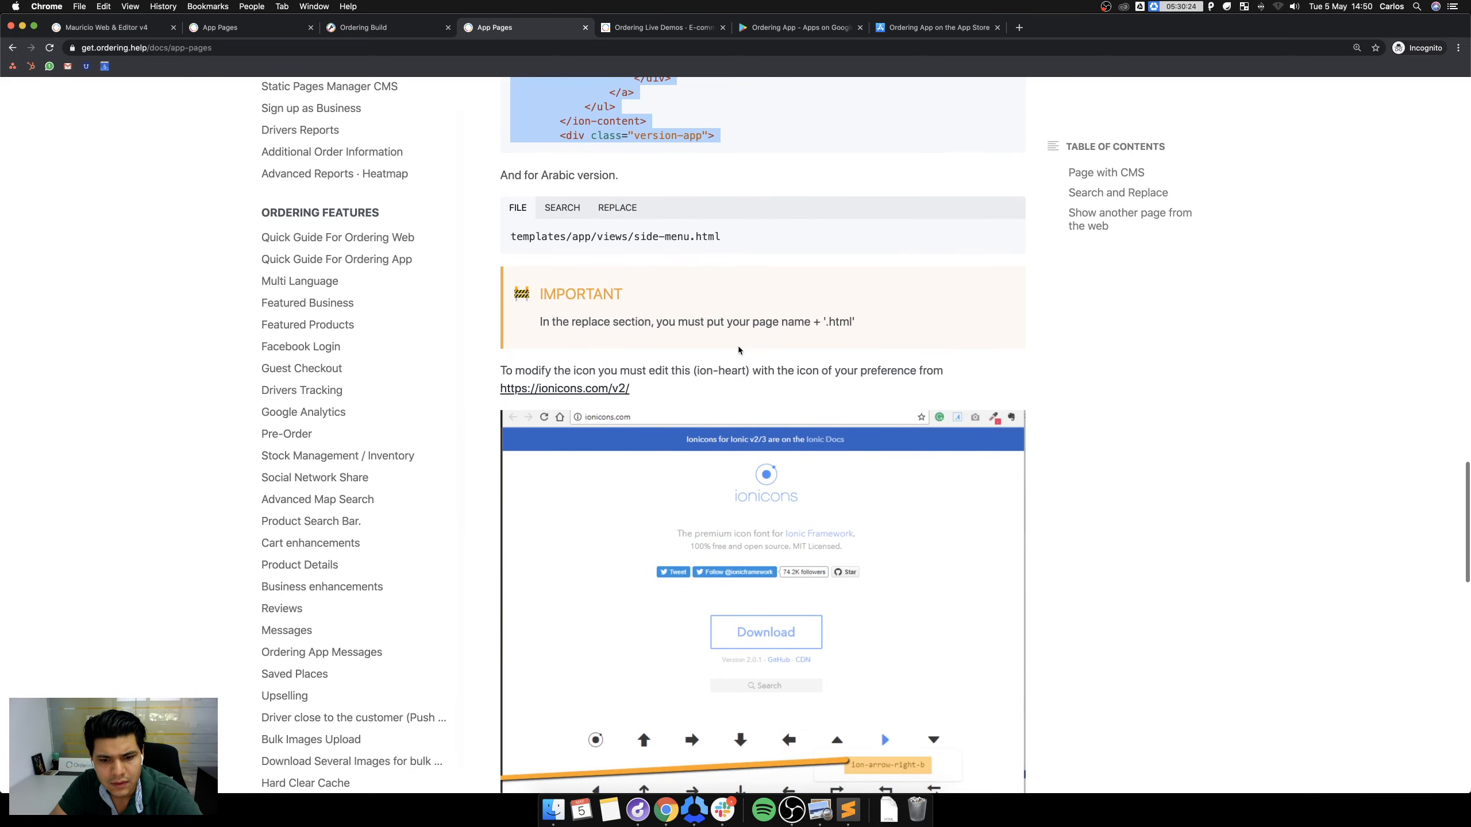
{"action": "scroll", "coordinate": [893, 585], "scroll_direction": "down", "scroll_amount": 3}
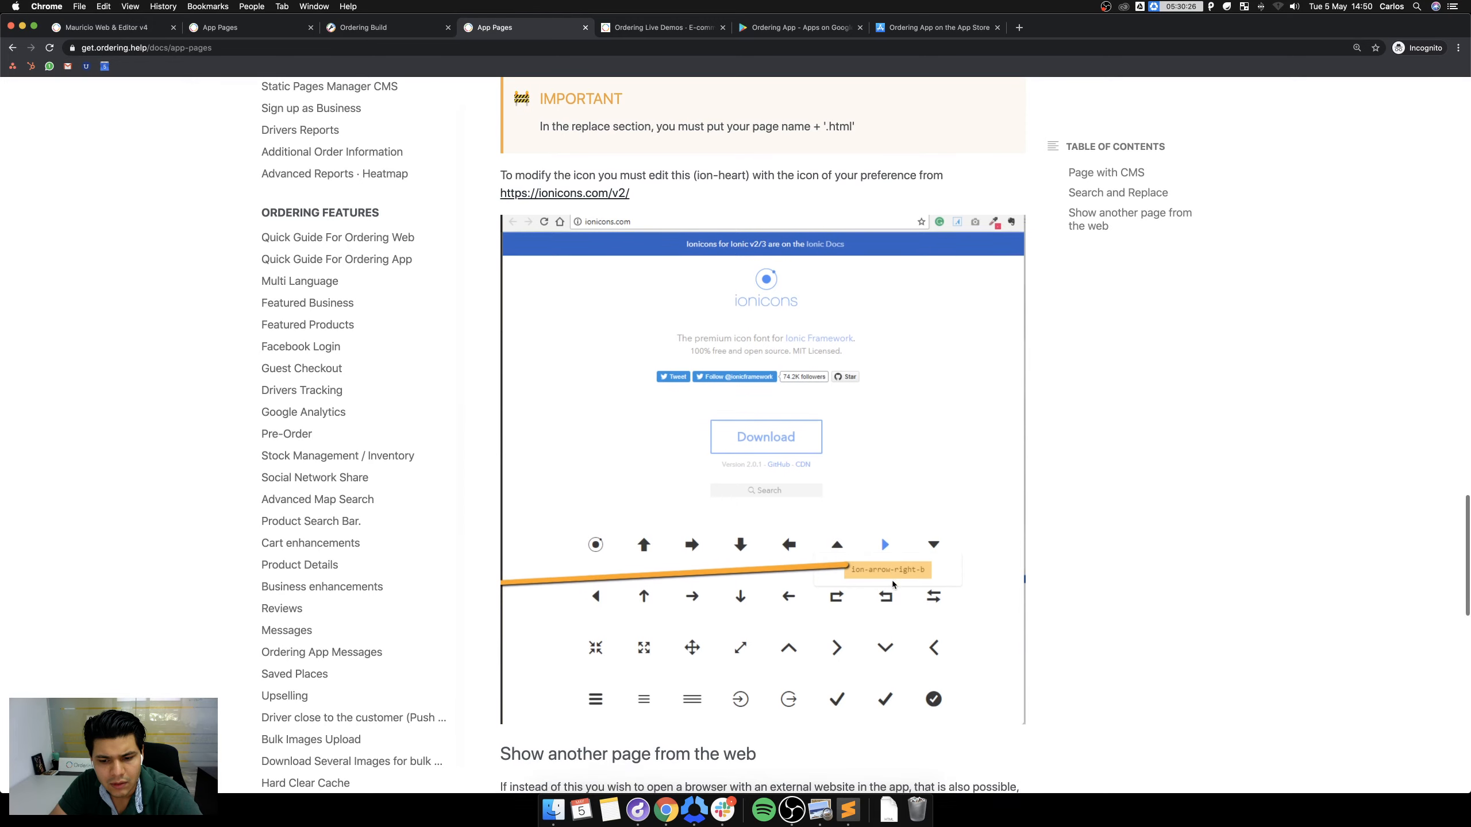
{"action": "scroll", "coordinate": [892, 584], "scroll_direction": "down", "scroll_amount": 7}
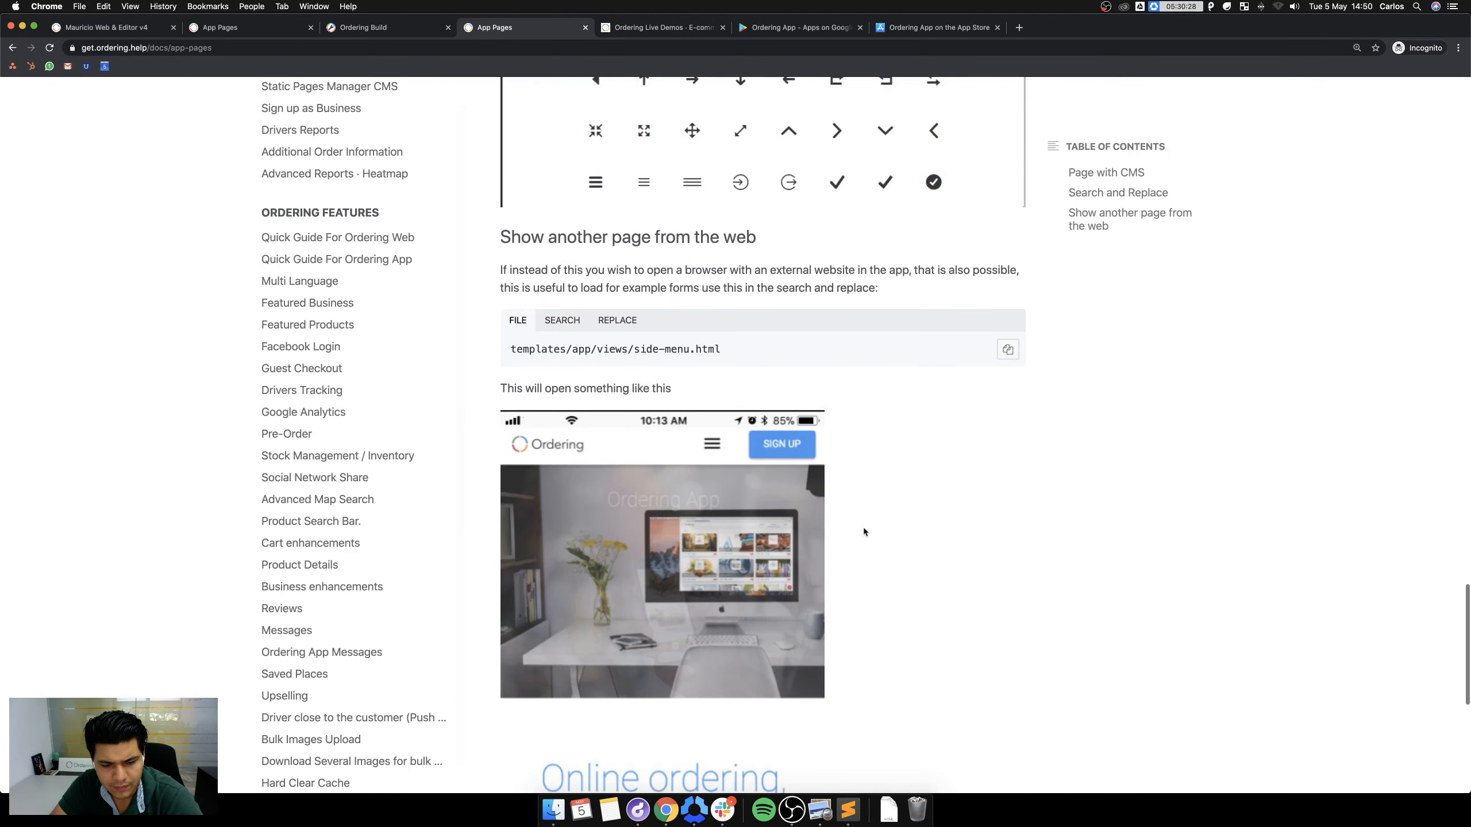
{"action": "scroll", "coordinate": [863, 534], "scroll_direction": "down", "scroll_amount": 8}
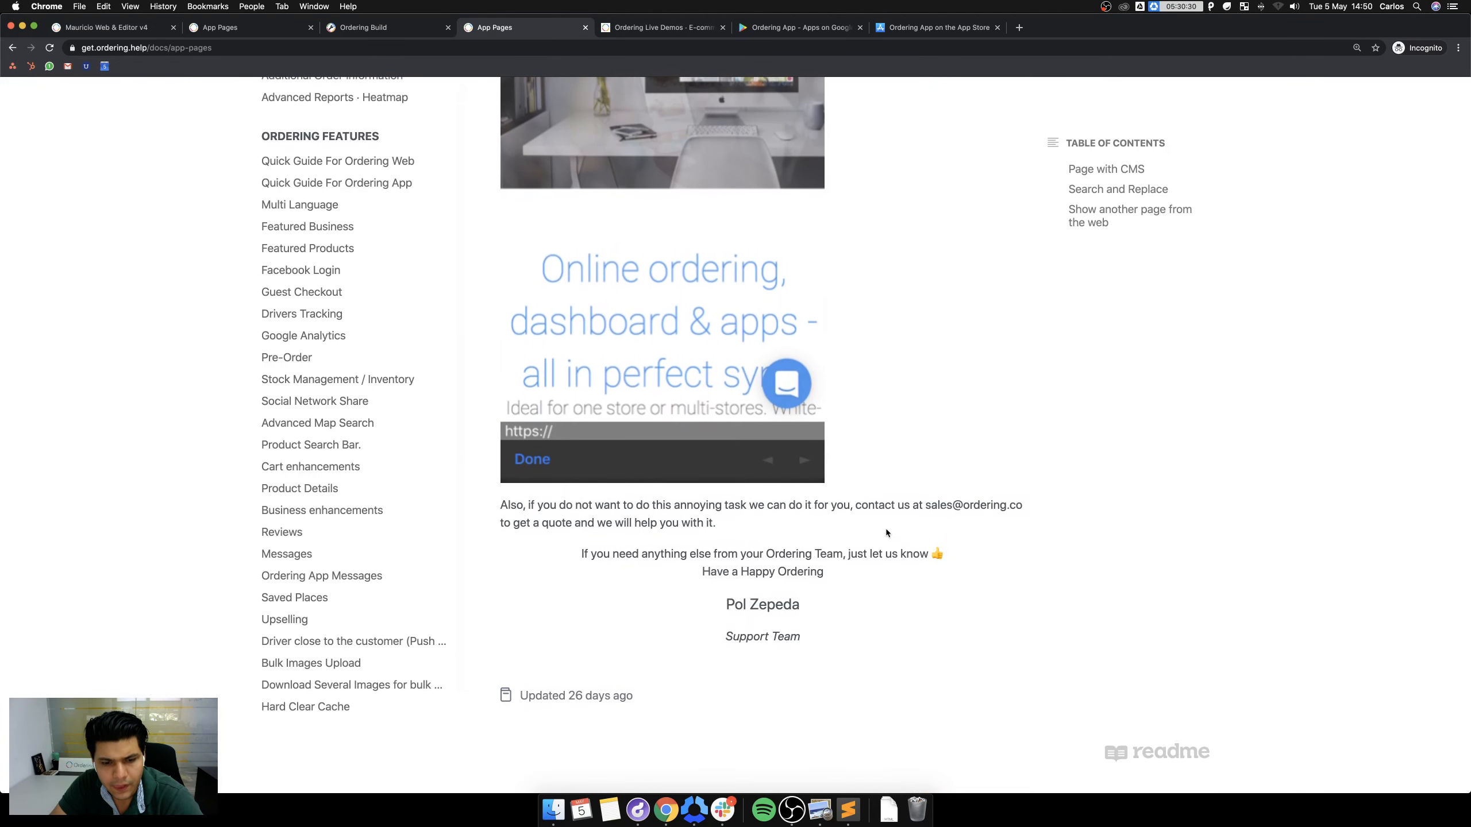
{"action": "left_click", "coordinate": [380, 29]}
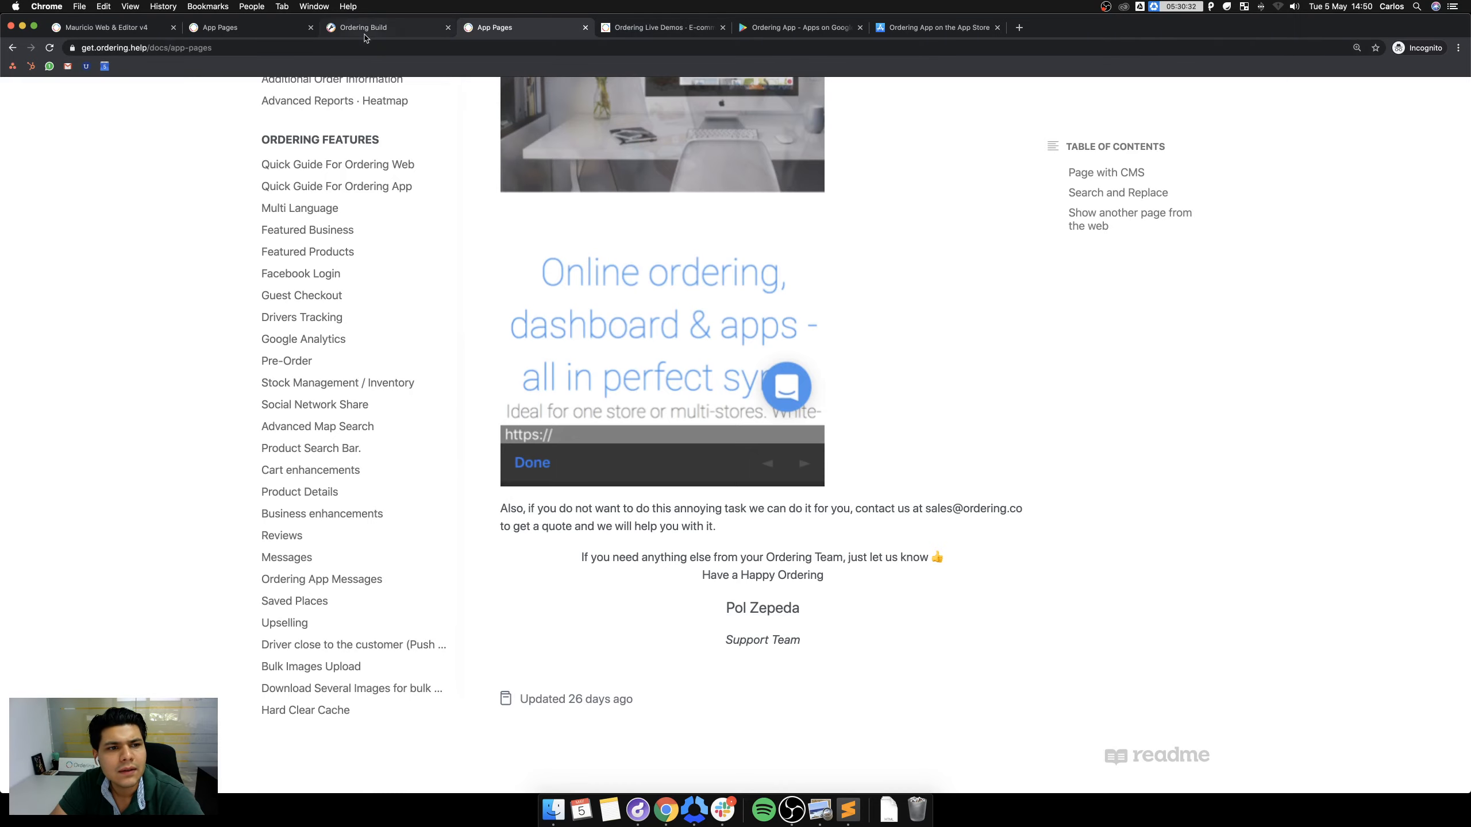
Load the live app at orderingapp.ordering.co in a new tab and open its side menu.
{"action": "left_click", "coordinate": [1021, 29]}
{"action": "type", "text": "orderingapp.ordering.co"}
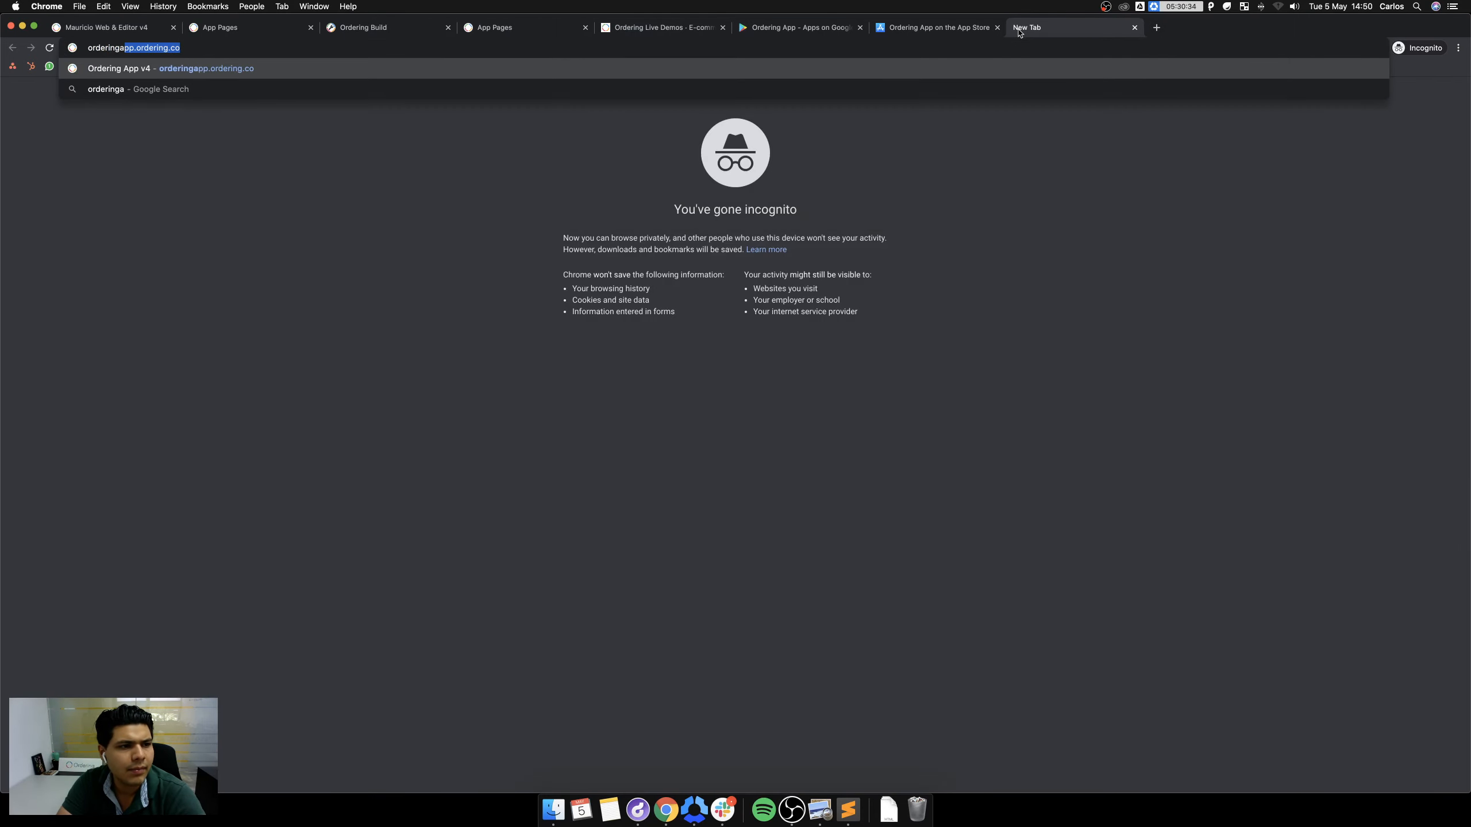
{"action": "key", "text": "Return"}
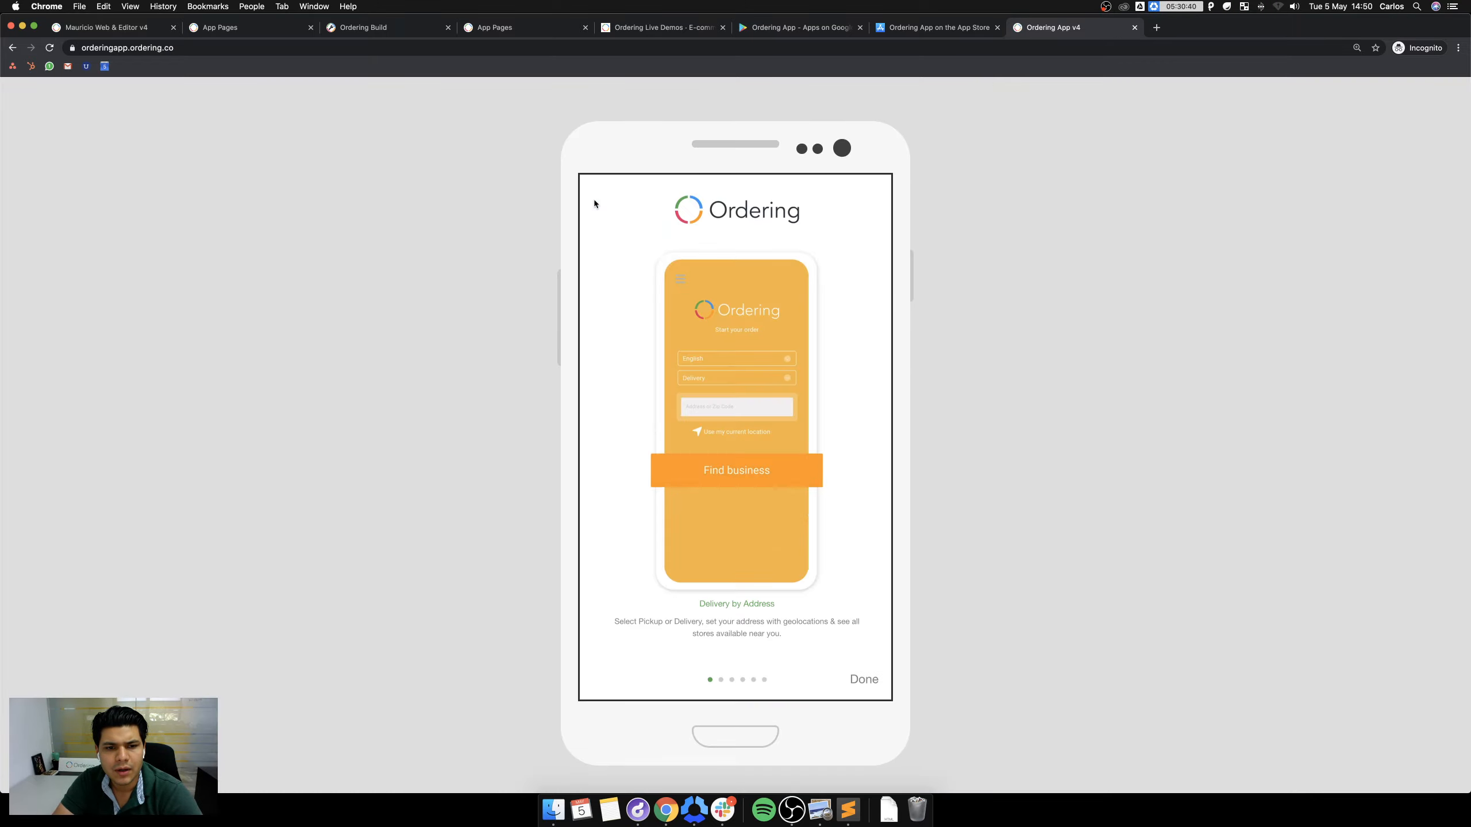
{"action": "left_click", "coordinate": [873, 682]}
{"action": "left_click", "coordinate": [591, 205]}
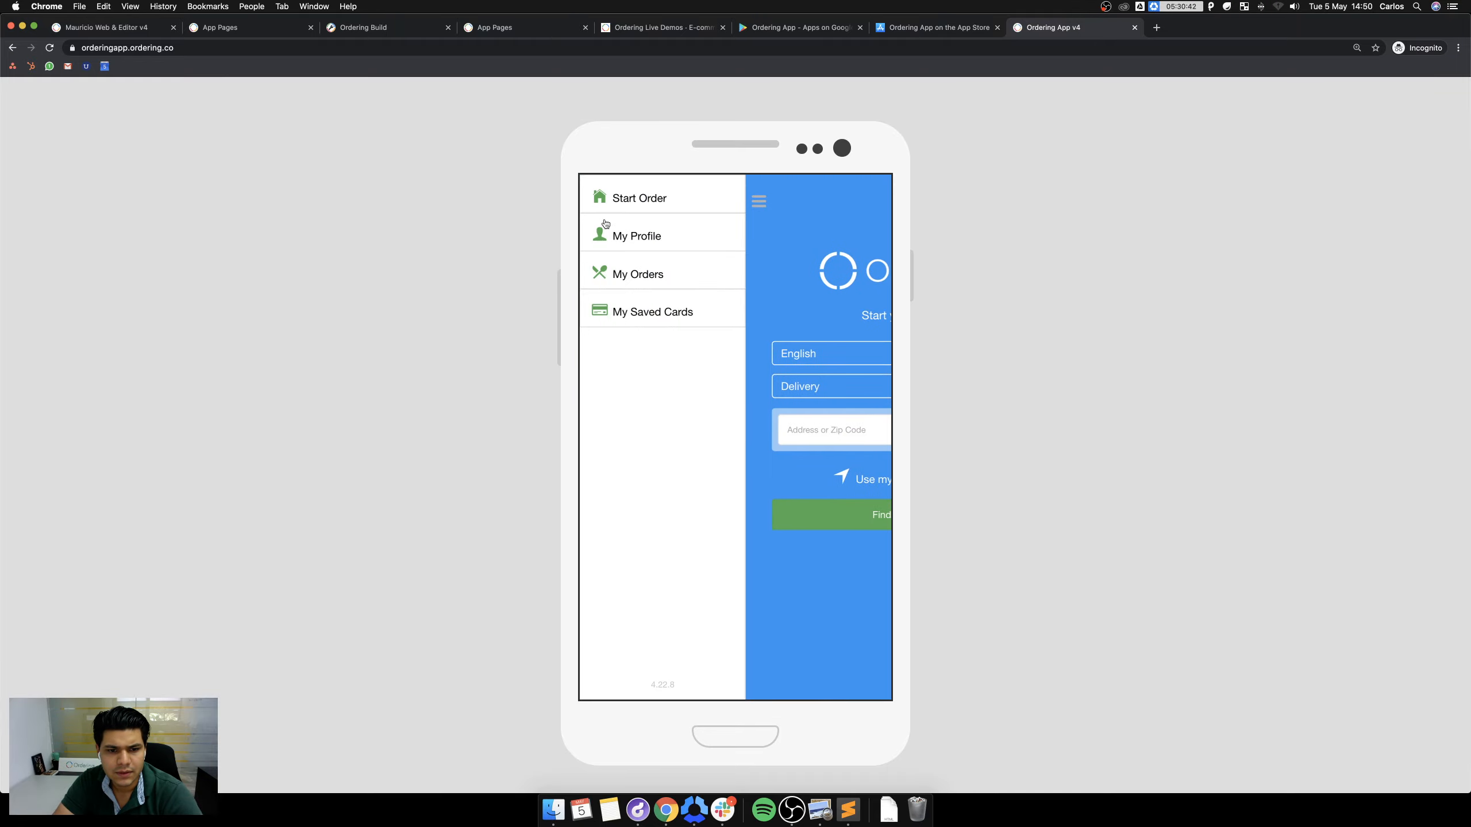
Switch back to the App Pages guide tab.
{"action": "left_click", "coordinate": [399, 27]}
{"action": "left_click", "coordinate": [507, 31]}
{"action": "left_click", "coordinate": [351, 26]}
{"action": "key", "text": "ctrl+shift+Tab"}
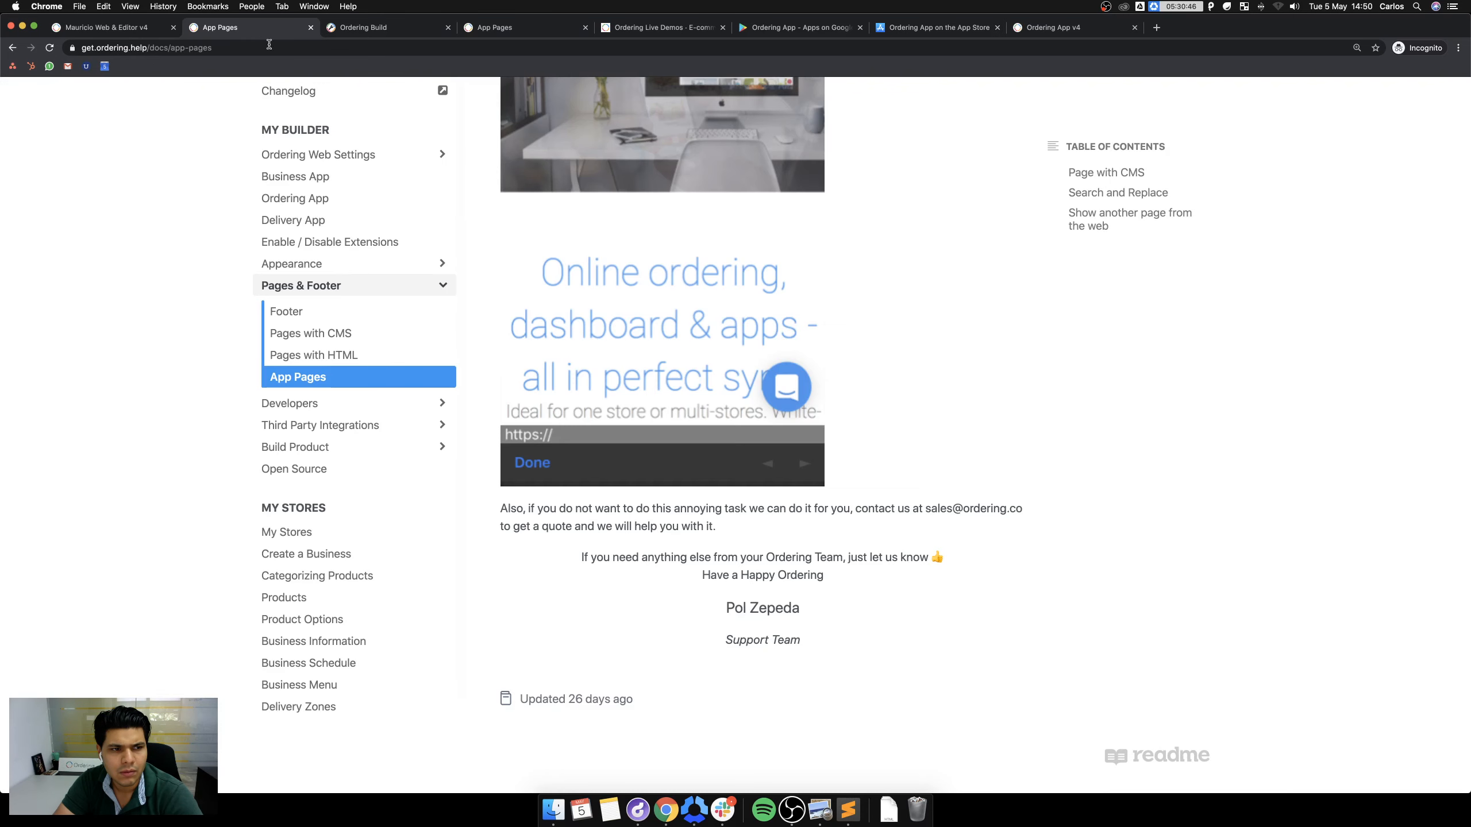
{"action": "left_click", "coordinate": [107, 28]}
{"action": "left_click", "coordinate": [258, 29]}
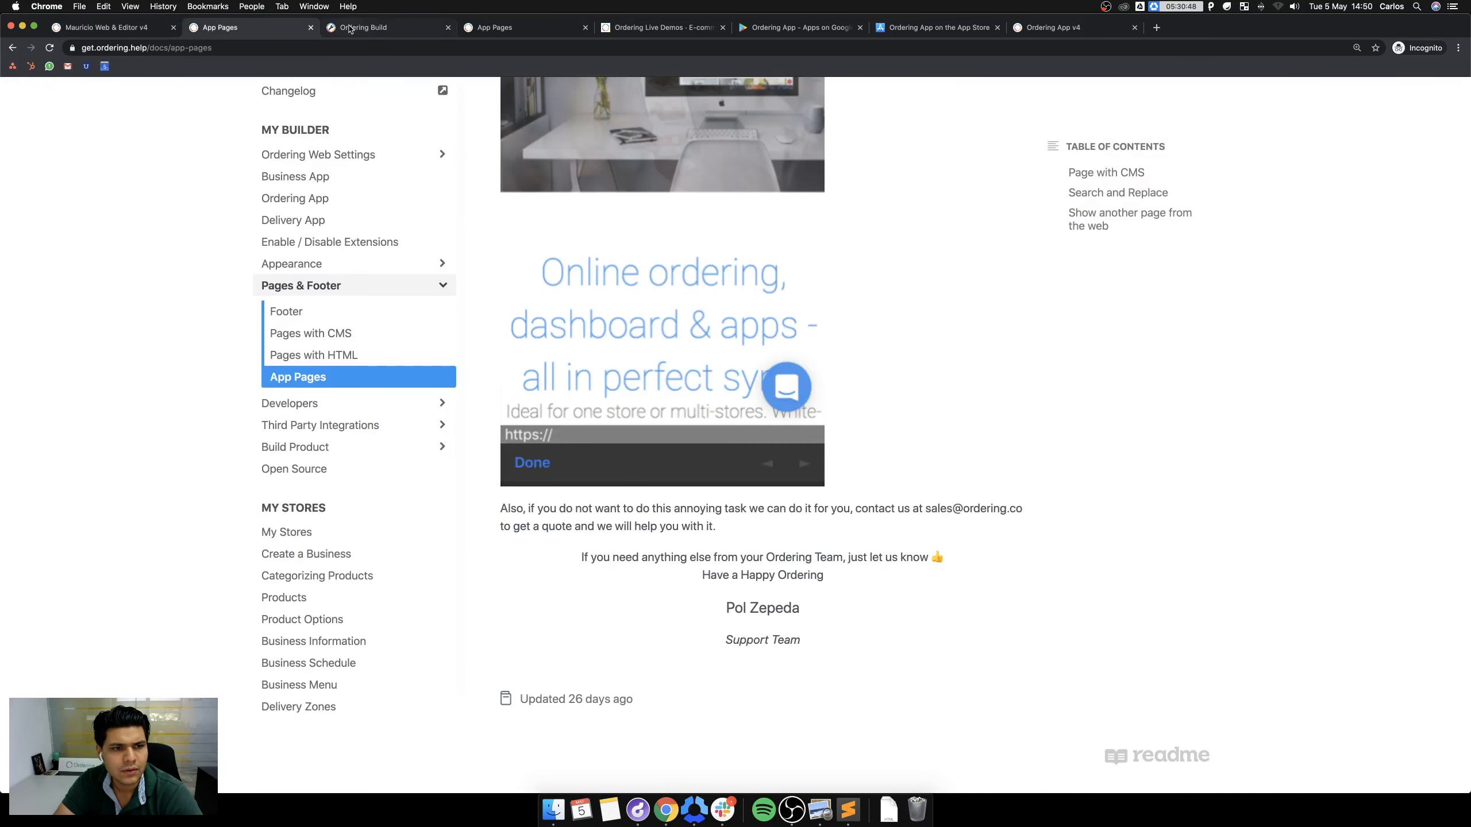
Go to Build > Build demo in Ordering Build and launch the staging Url in a new tab.
{"action": "left_click", "coordinate": [352, 27]}
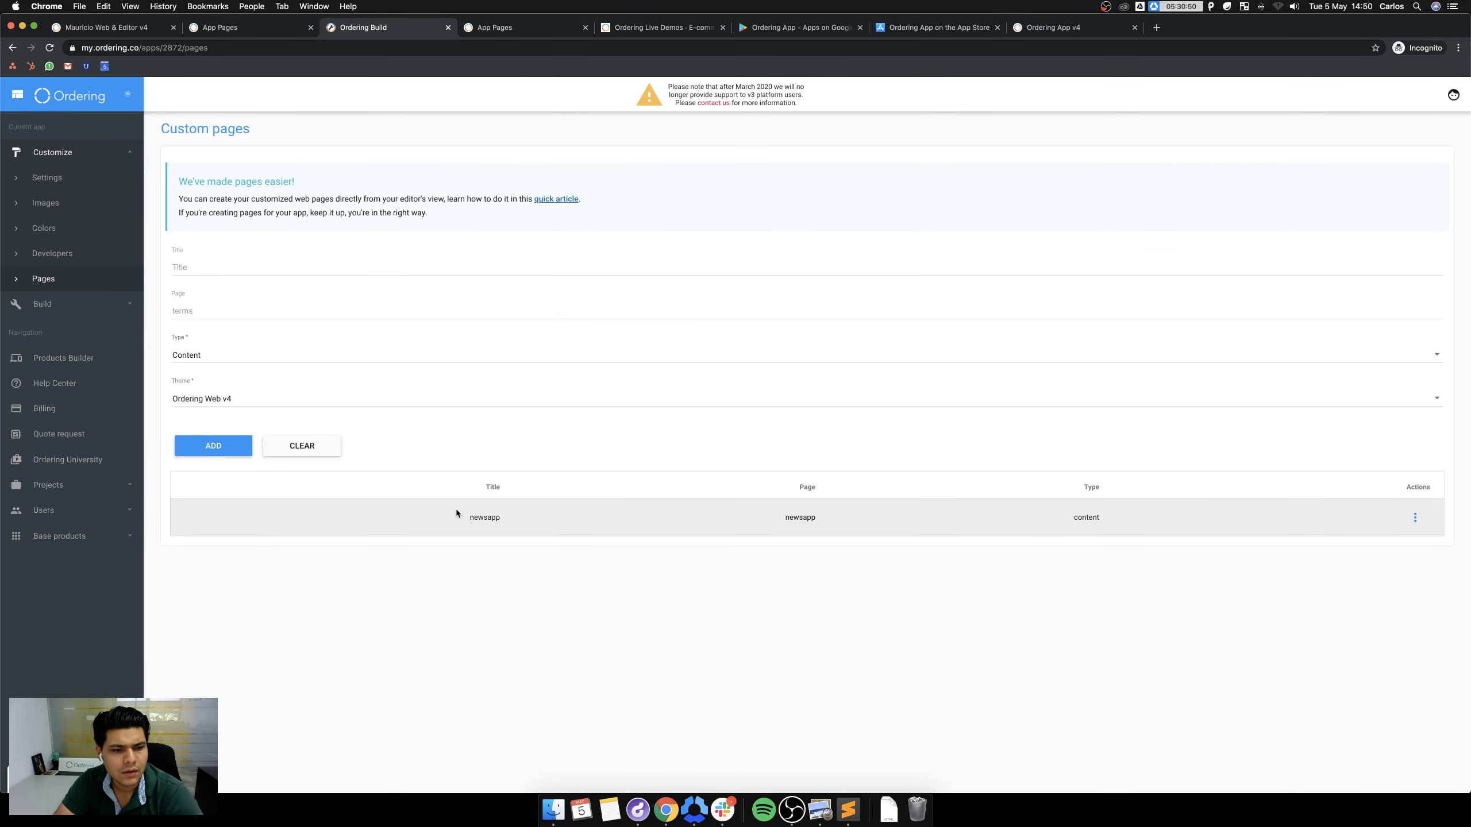
{"action": "left_click", "coordinate": [67, 305]}
{"action": "left_click", "coordinate": [64, 254]}
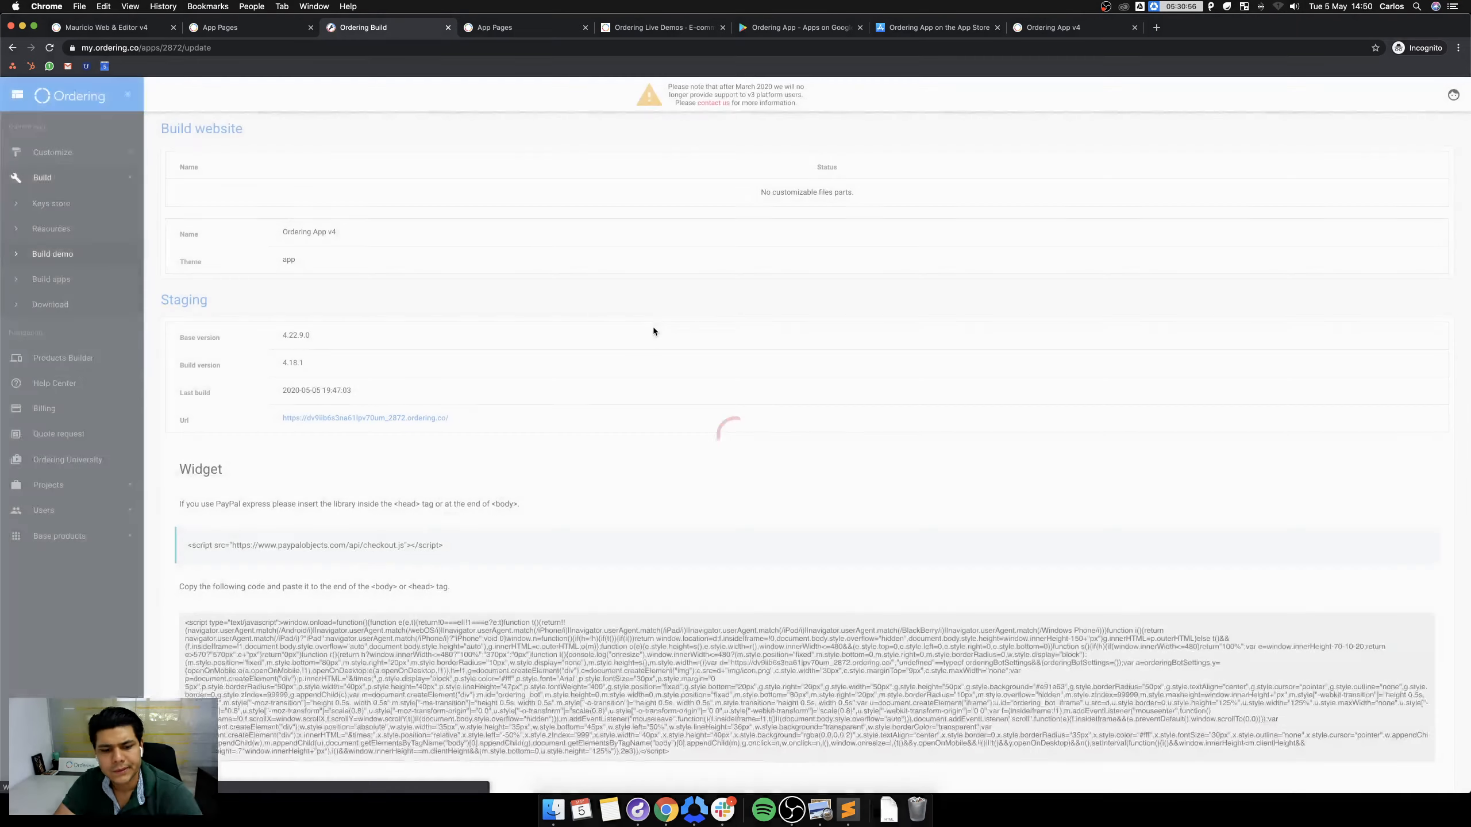
{"action": "left_click", "coordinate": [394, 418]}
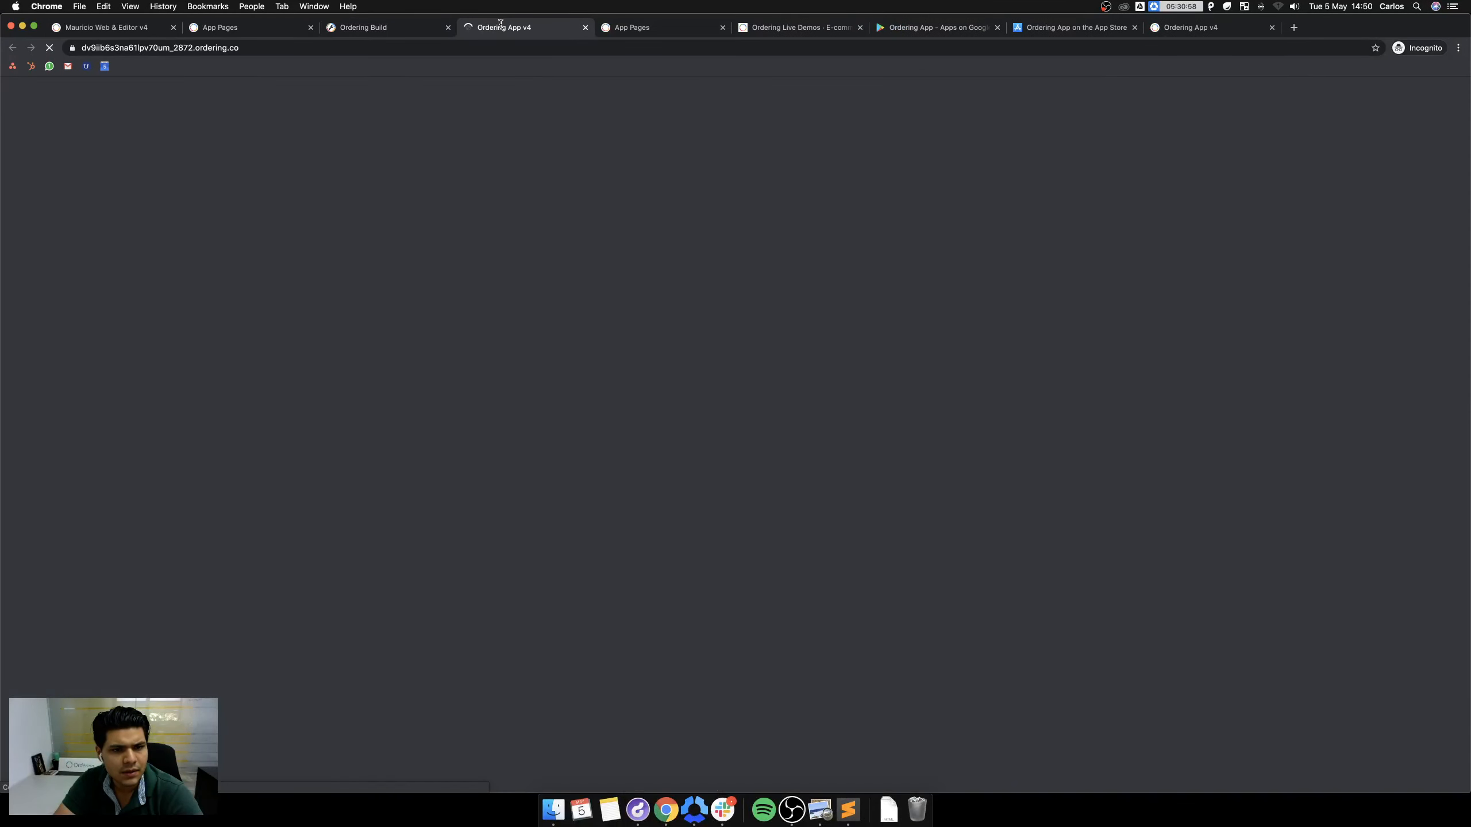
Zoom the staging preview to 125% and reach the login form via My Profile.
{"action": "key", "text": "super+equal"}
{"action": "key", "text": "super+equal"}
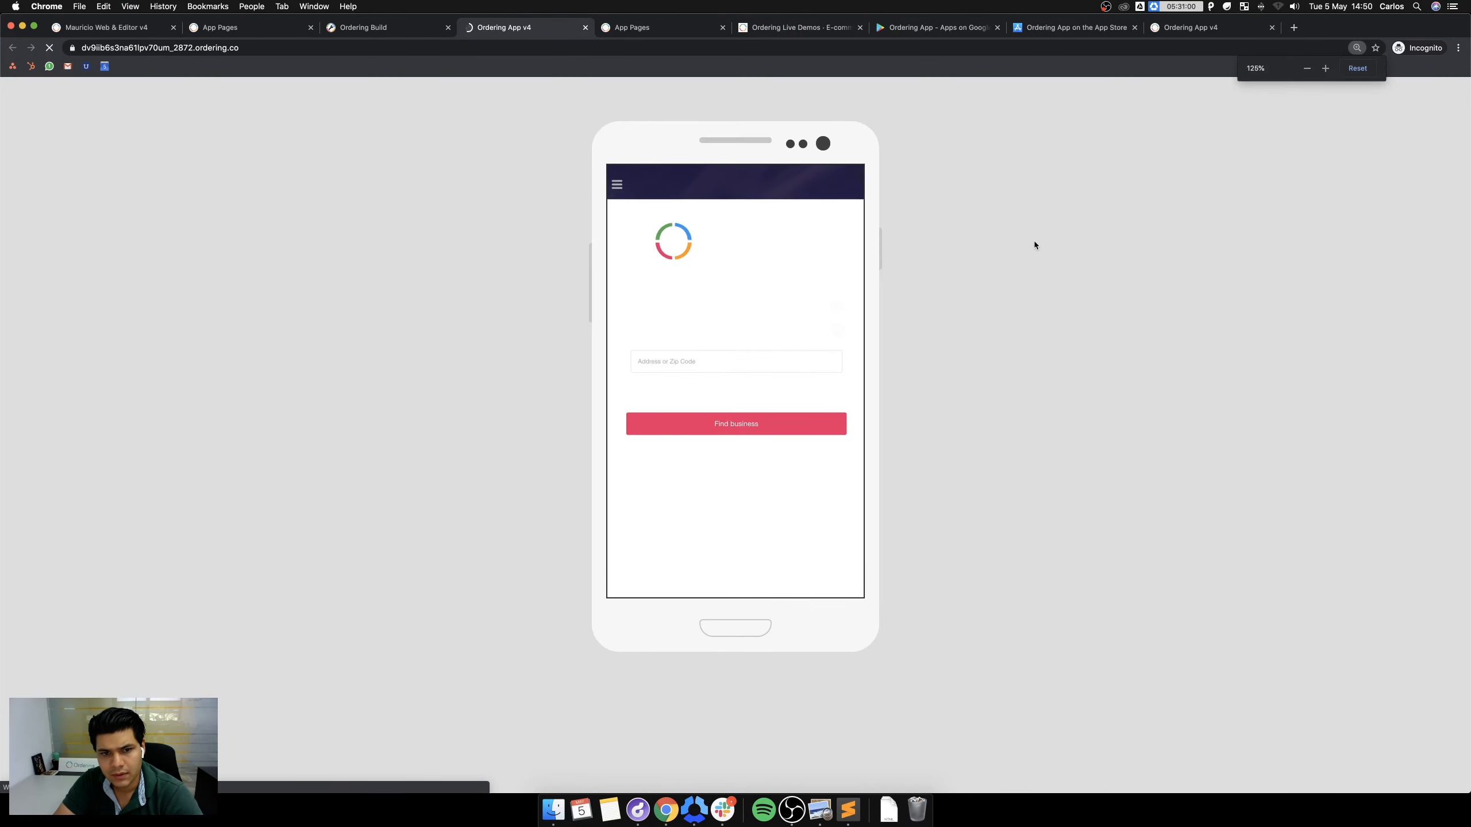
{"action": "left_click", "coordinate": [600, 195]}
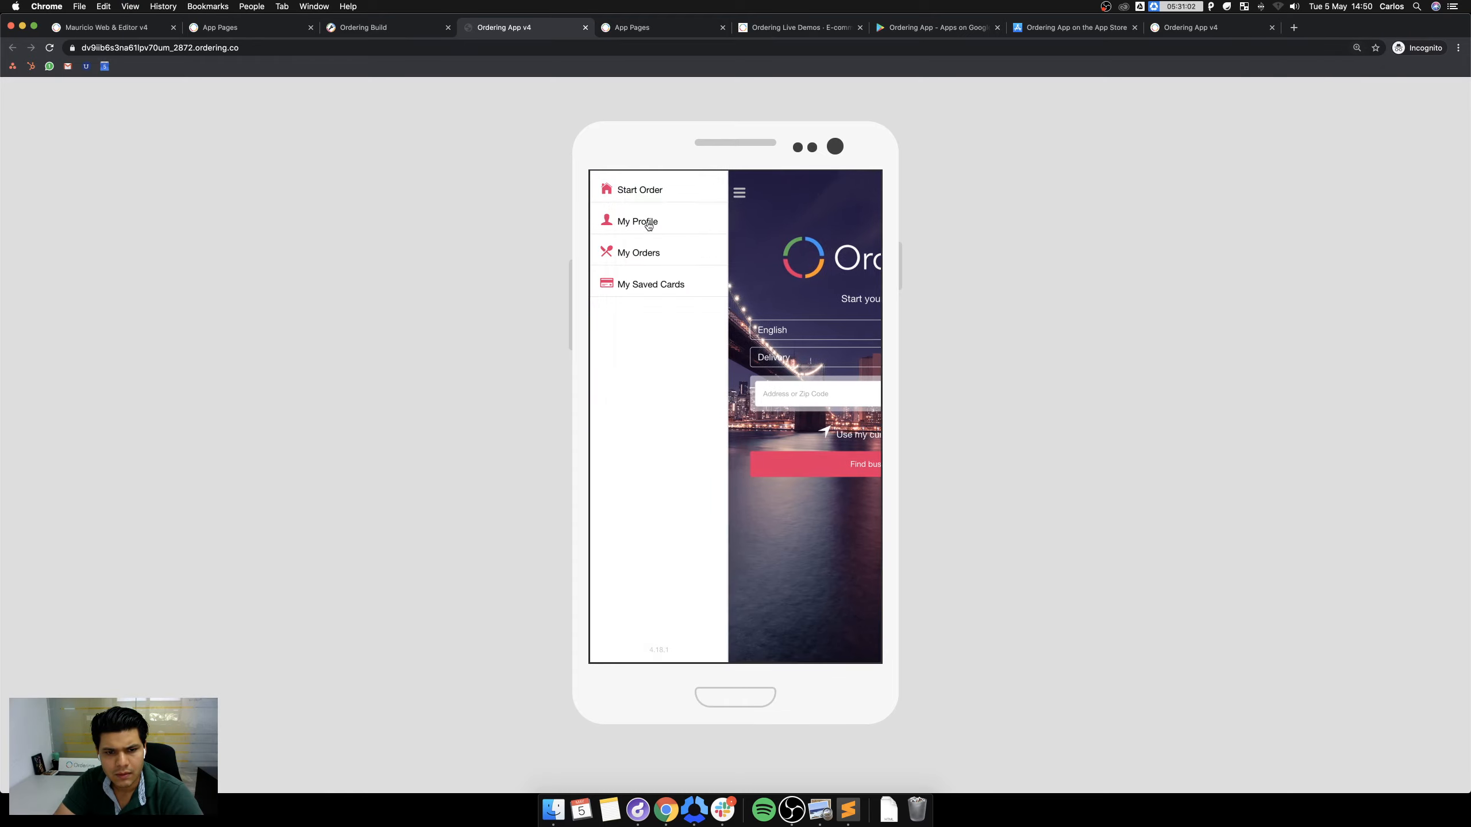
{"action": "left_click", "coordinate": [644, 224]}
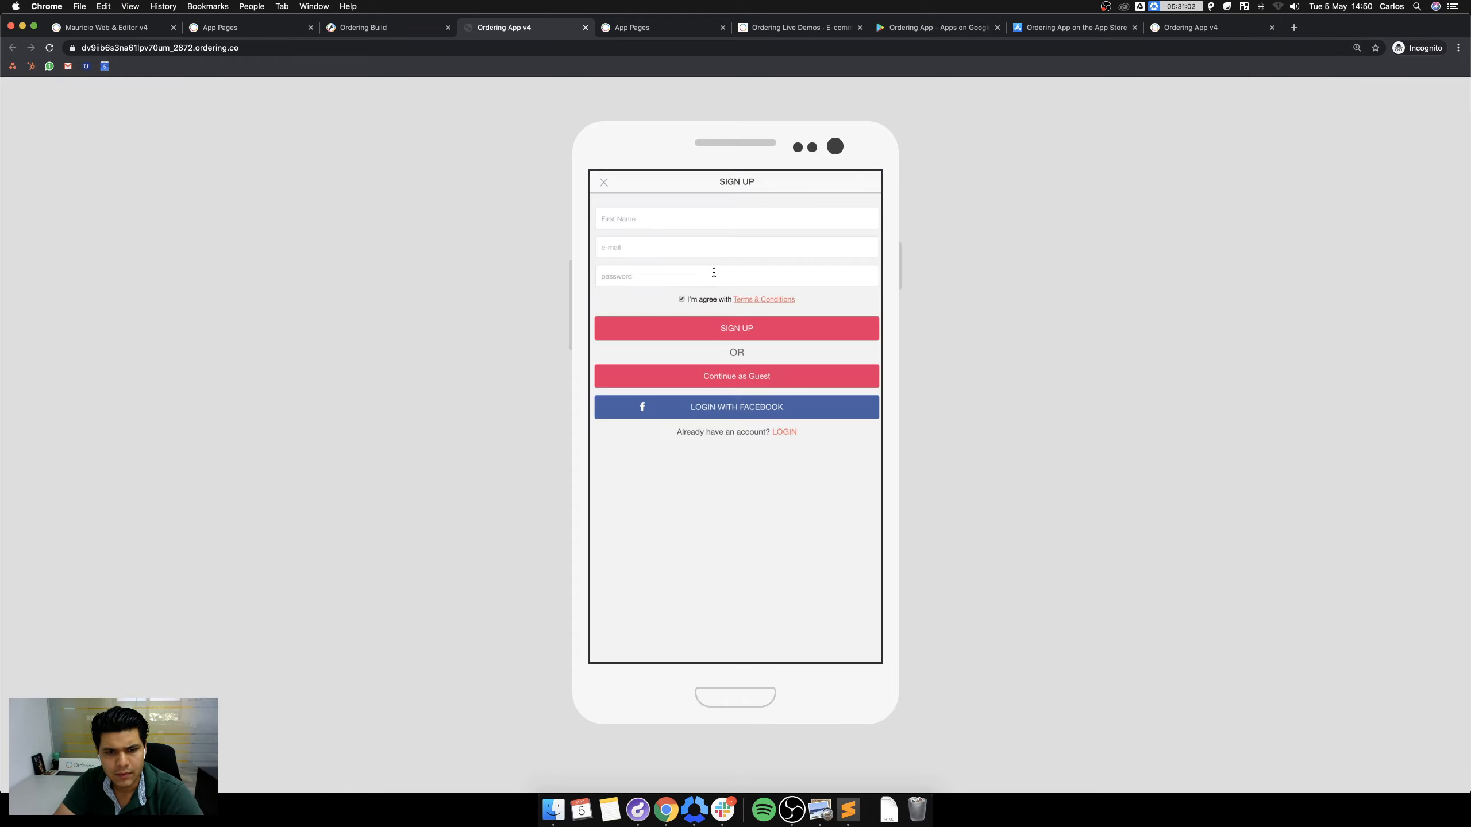
{"action": "left_click", "coordinate": [783, 432]}
Sign in with the customer e-mail and password, check the side menu, and return to Ordering Build.
{"action": "left_click", "coordinate": [689, 219]}
{"action": "type", "text": "••••"}
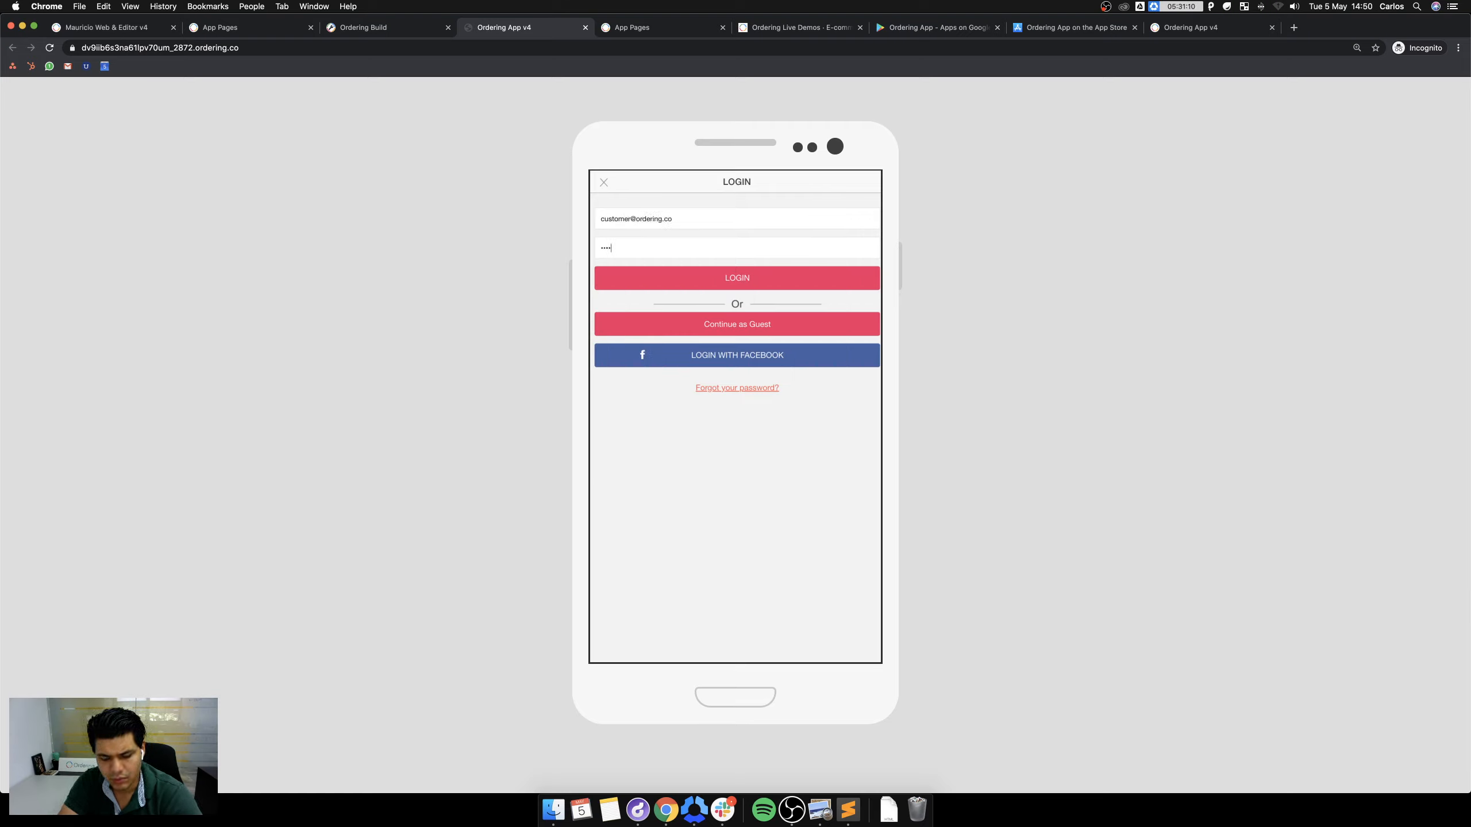
{"action": "key", "text": "Return"}
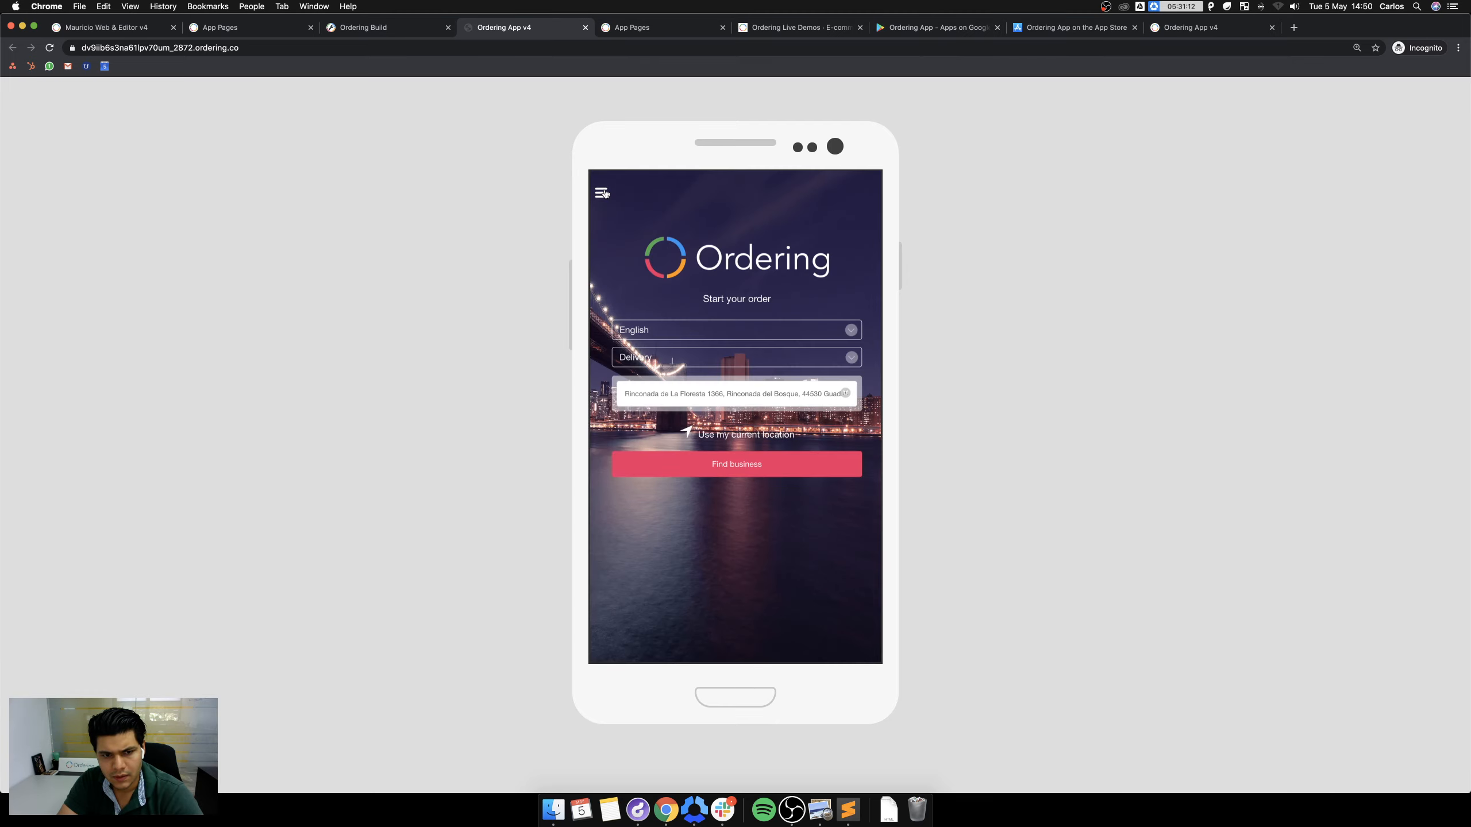
{"action": "left_click", "coordinate": [604, 192]}
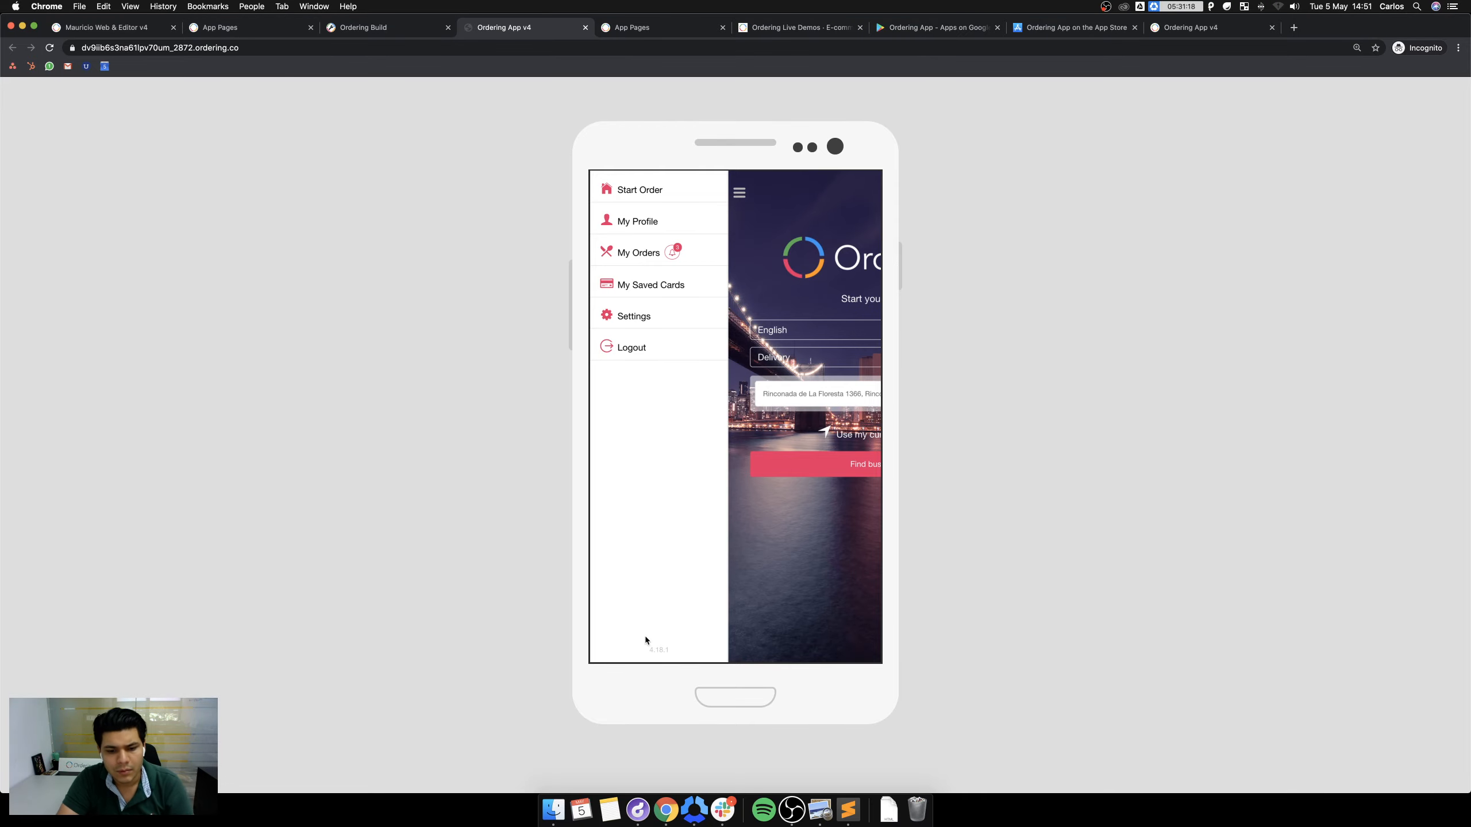
{"action": "left_click", "coordinate": [363, 27]}
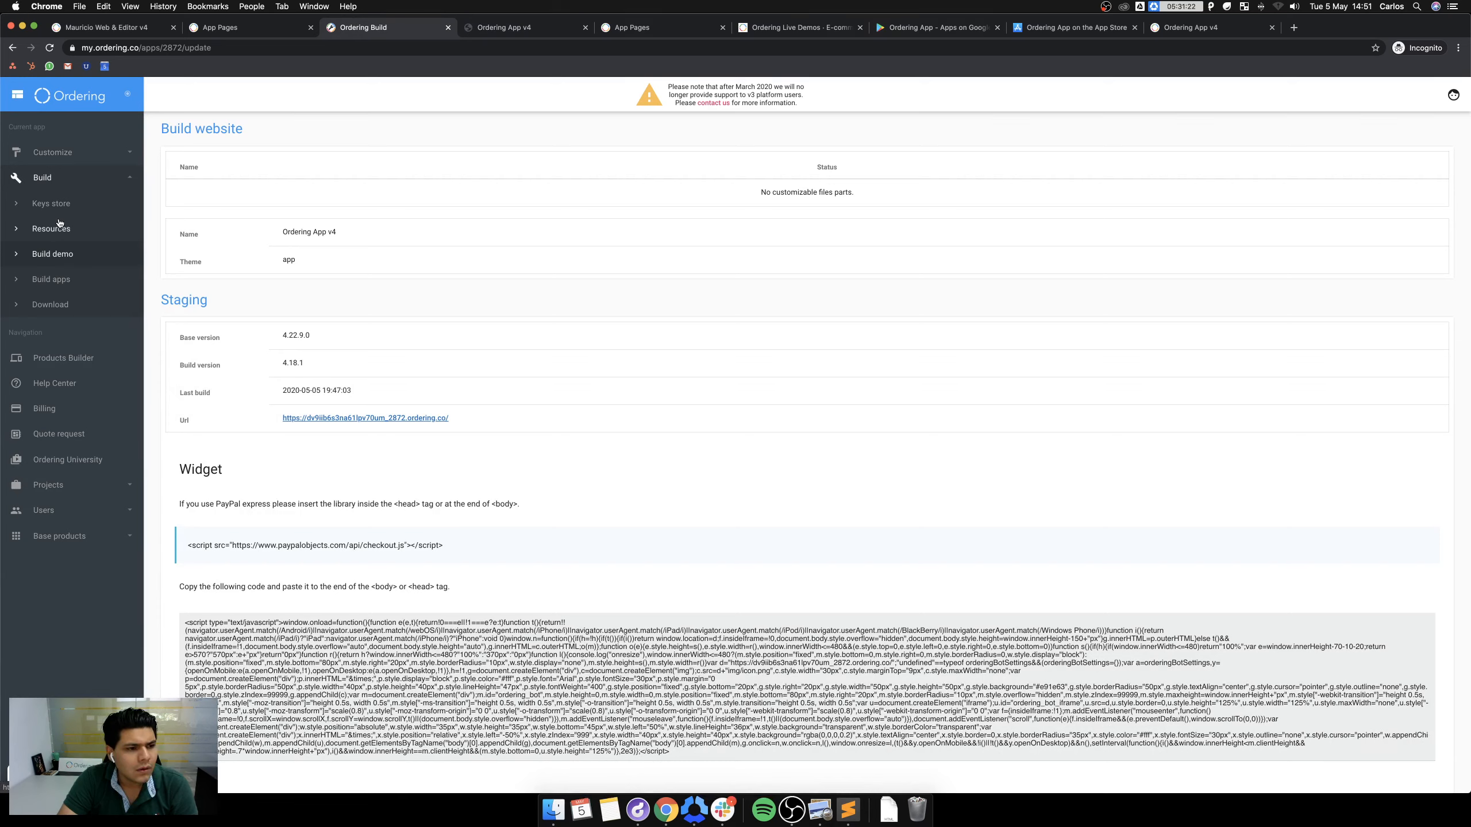
Open Customize > Developers in the Ordering admin to list the editable app files.
{"action": "left_click", "coordinate": [58, 155]}
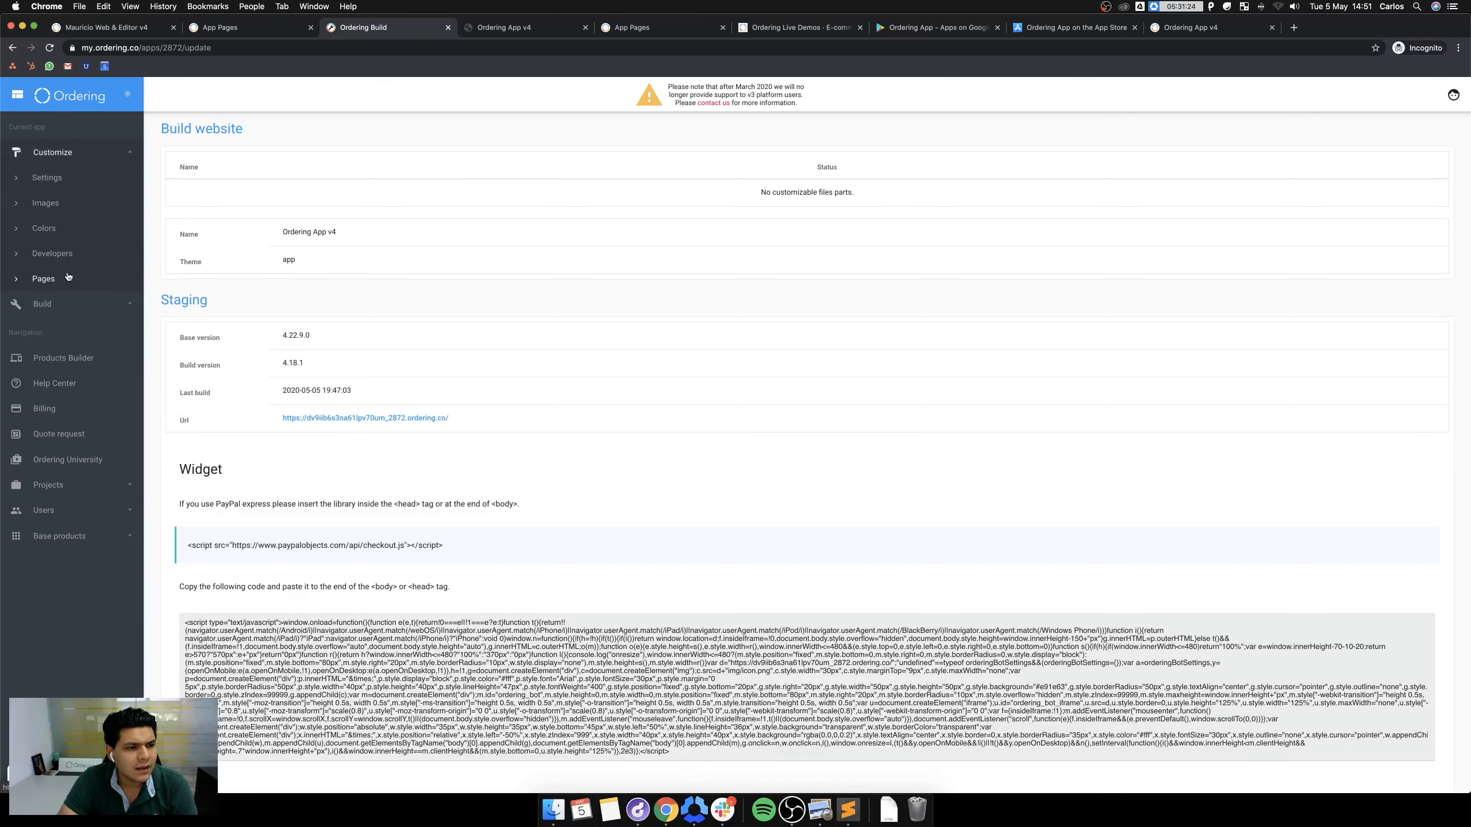
{"action": "left_click", "coordinate": [60, 254]}
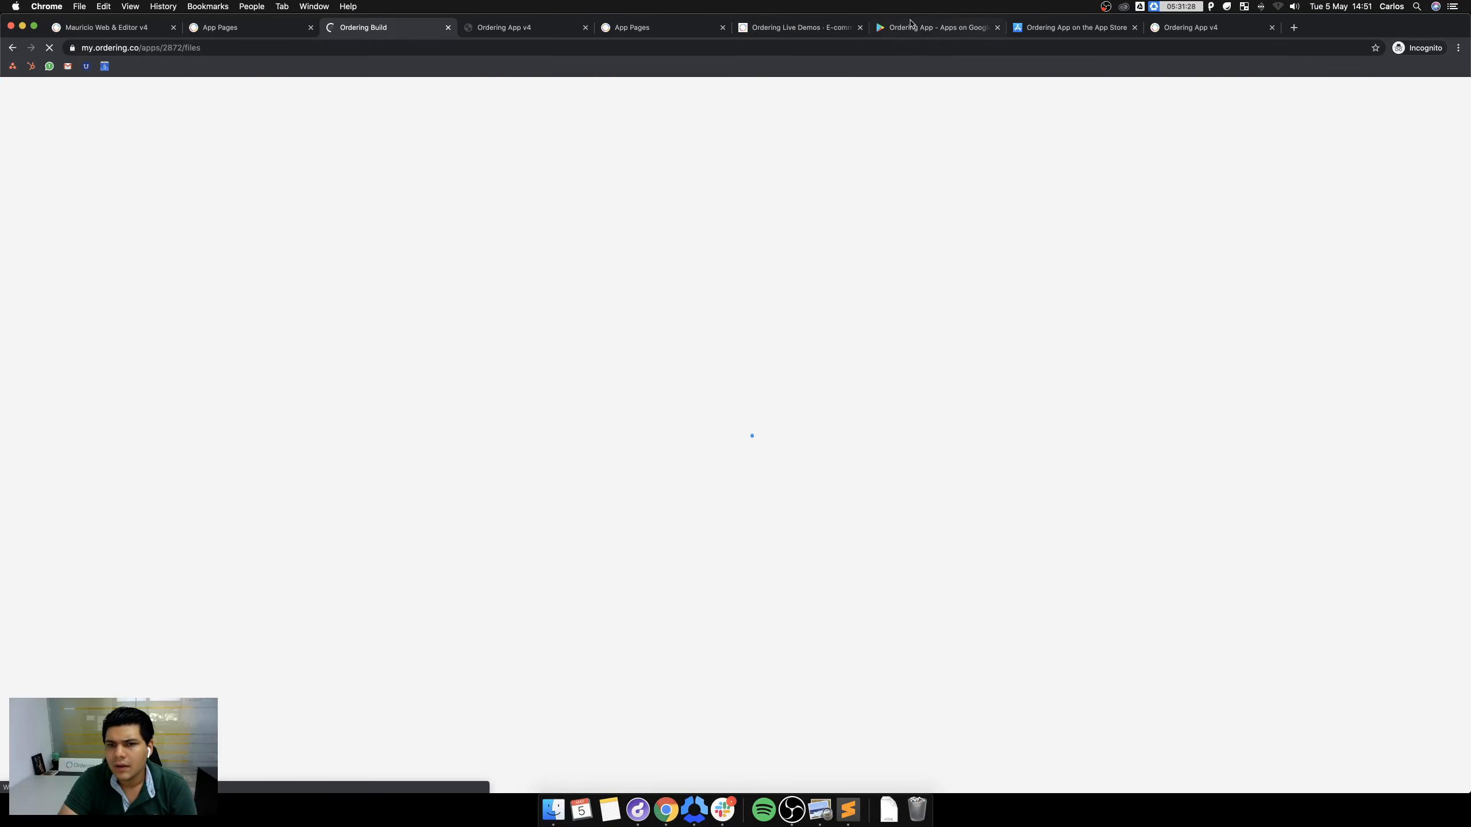
{"action": "left_click", "coordinate": [577, 26]}
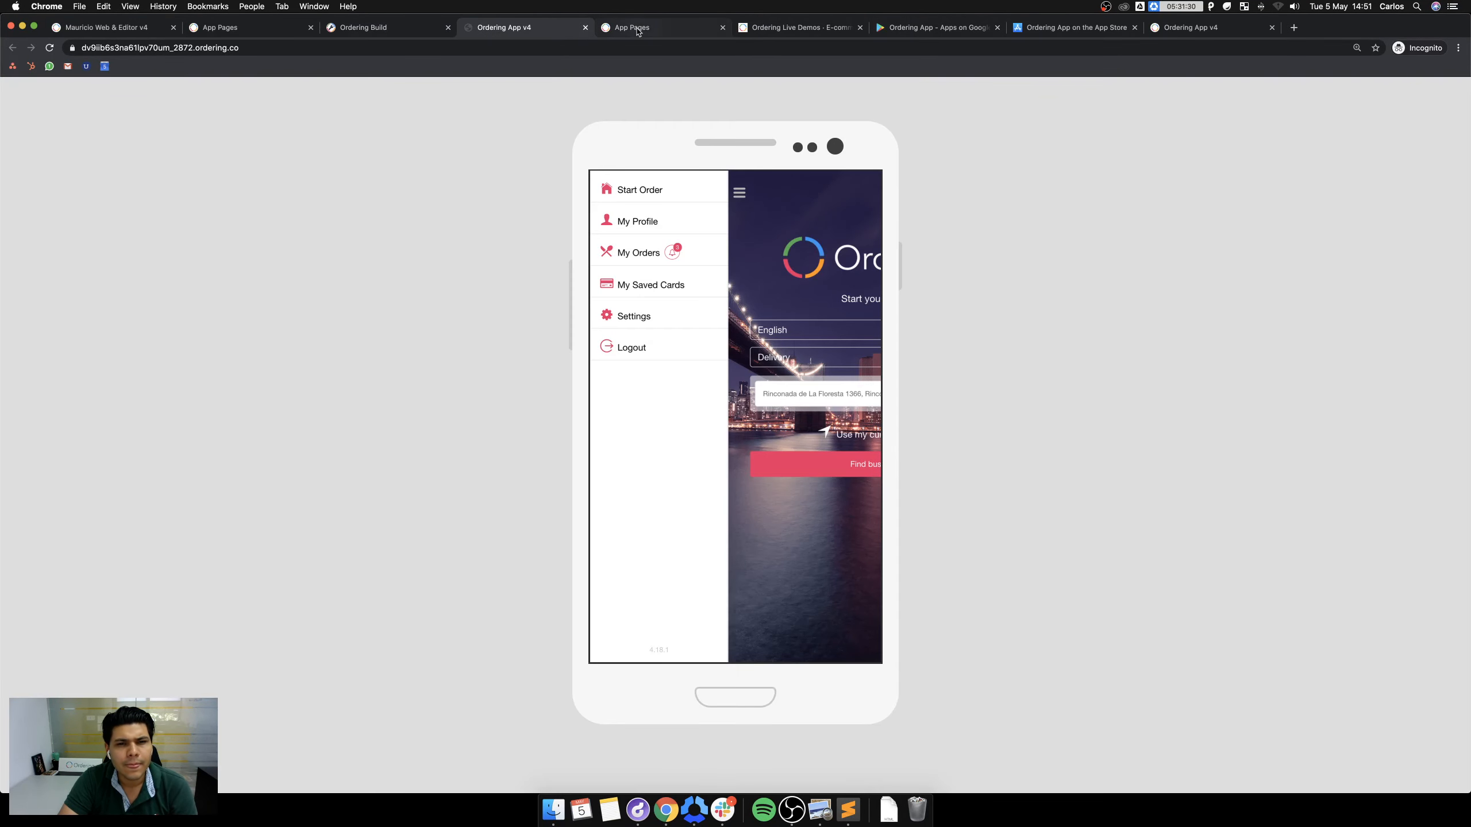
{"action": "left_click", "coordinate": [640, 29]}
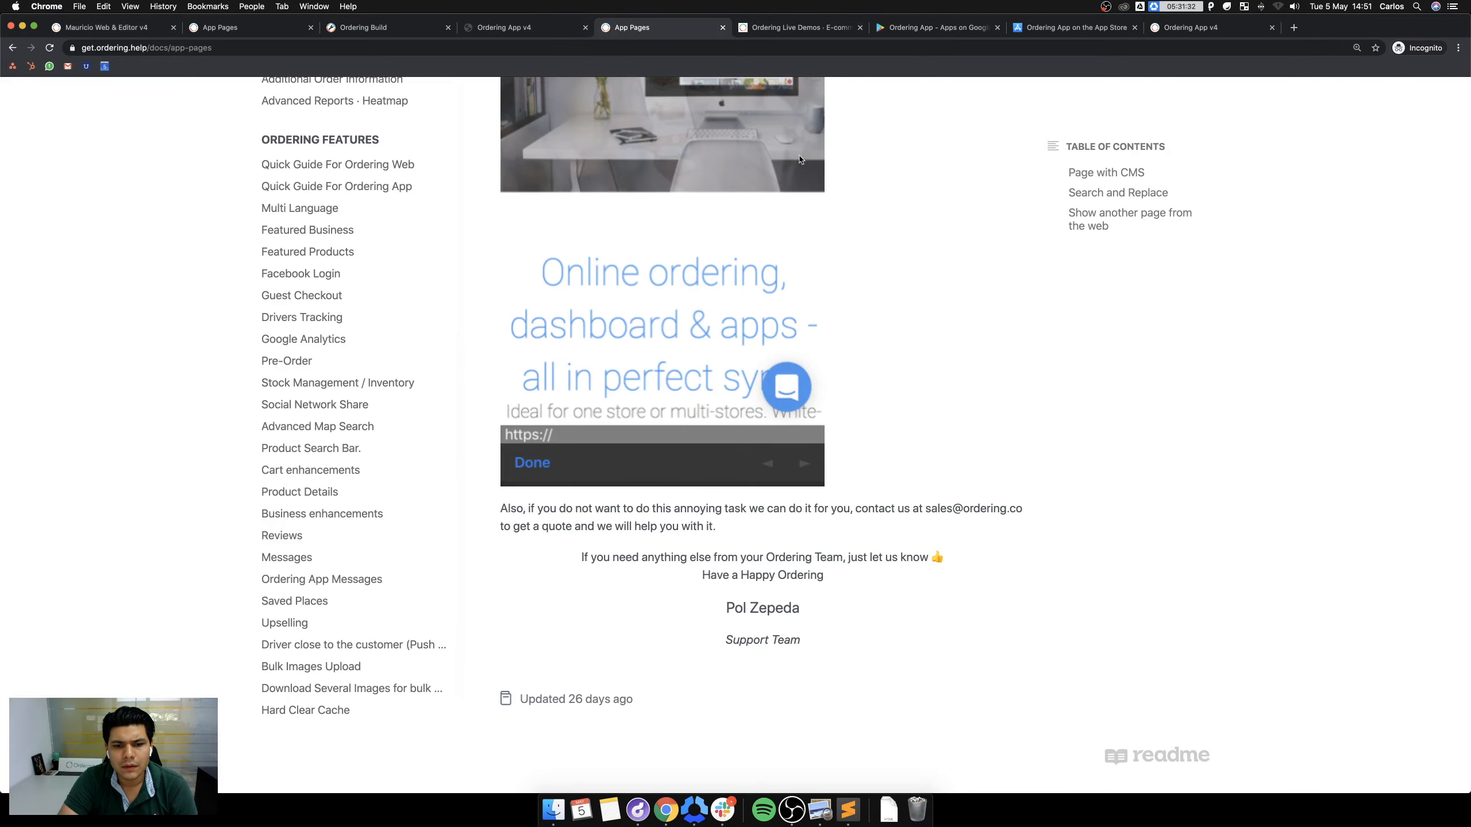
Recheck in the App Pages guide which file the replacement targets, then return to Developers.
{"action": "scroll", "coordinate": [800, 160], "scroll_direction": "up", "scroll_amount": 15}
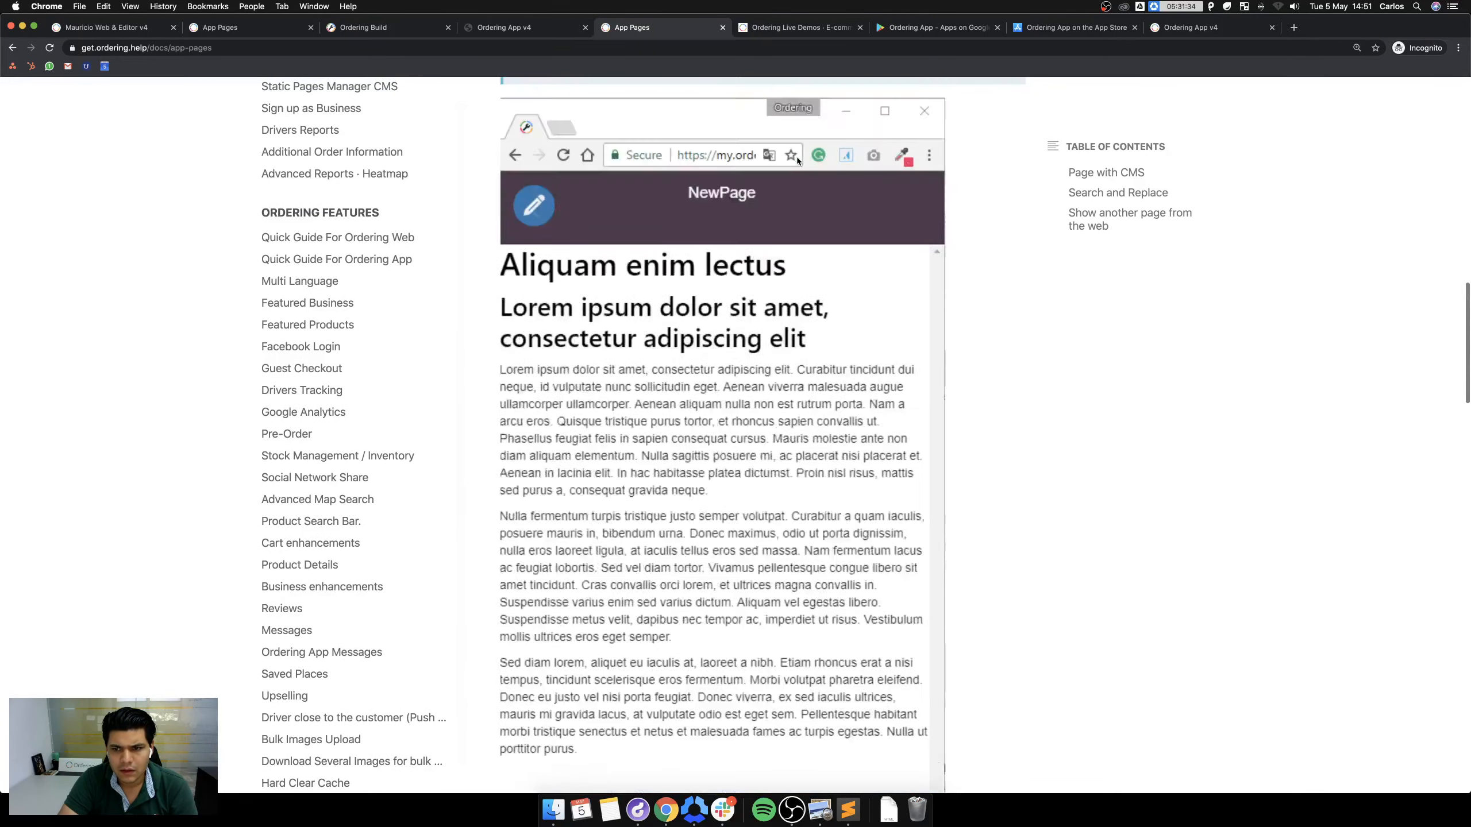
{"action": "scroll", "coordinate": [799, 161], "scroll_direction": "up", "scroll_amount": 5}
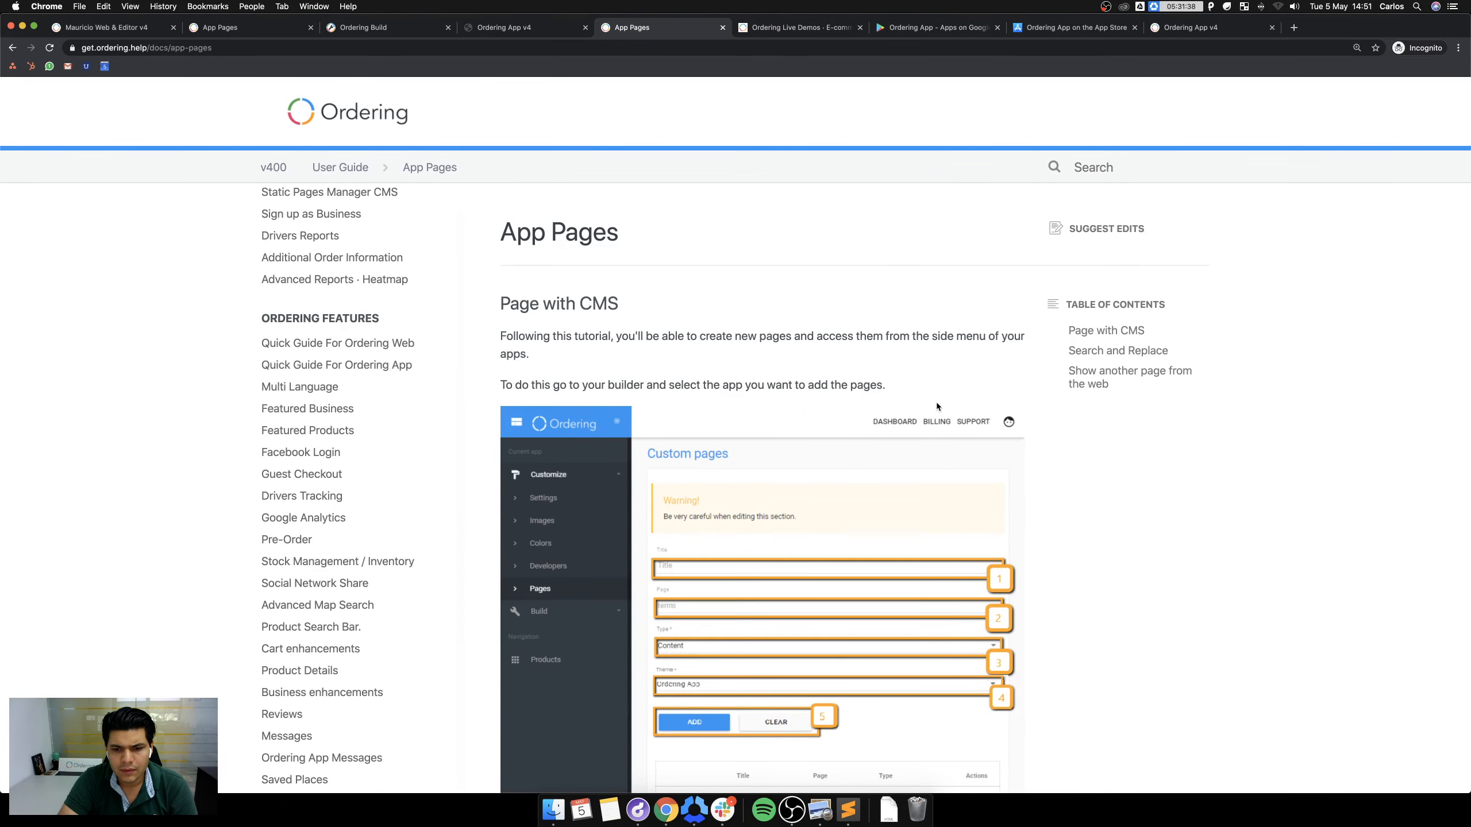
{"action": "scroll", "coordinate": [933, 403], "scroll_direction": "down", "scroll_amount": 12}
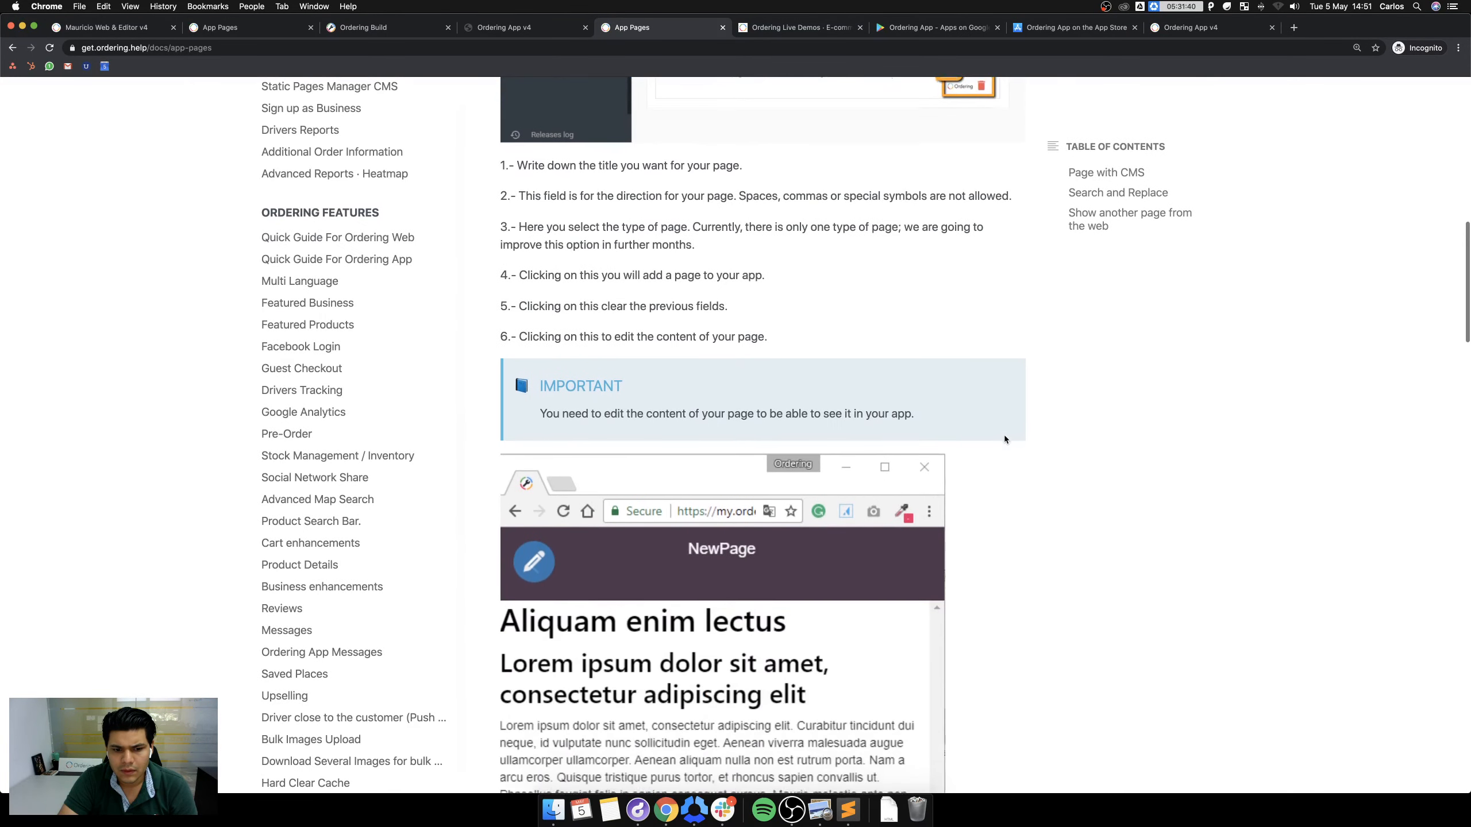
{"action": "scroll", "coordinate": [1032, 476], "scroll_direction": "down", "scroll_amount": 3}
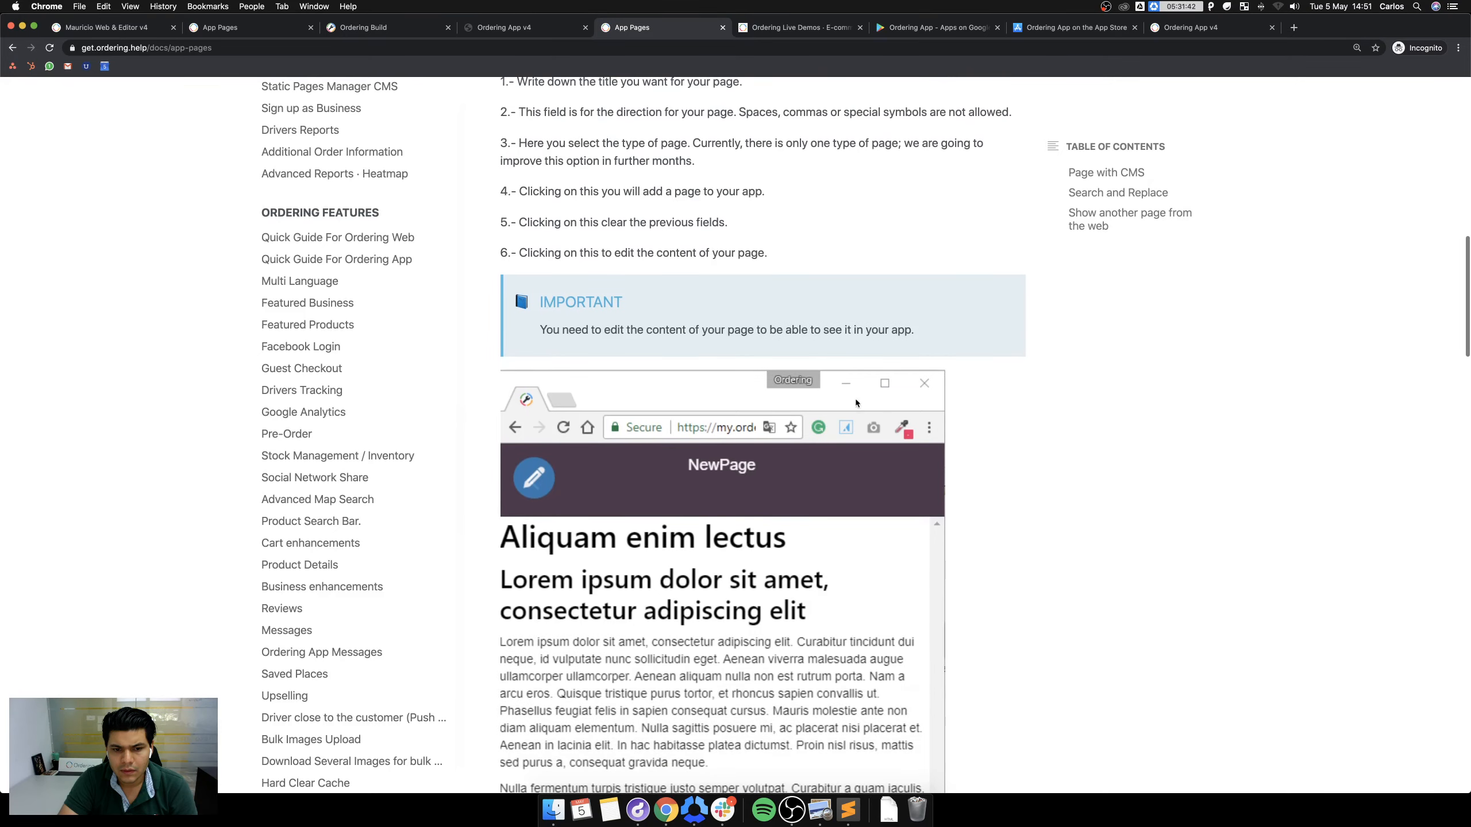
{"action": "scroll", "coordinate": [721, 345], "scroll_direction": "down", "scroll_amount": 20}
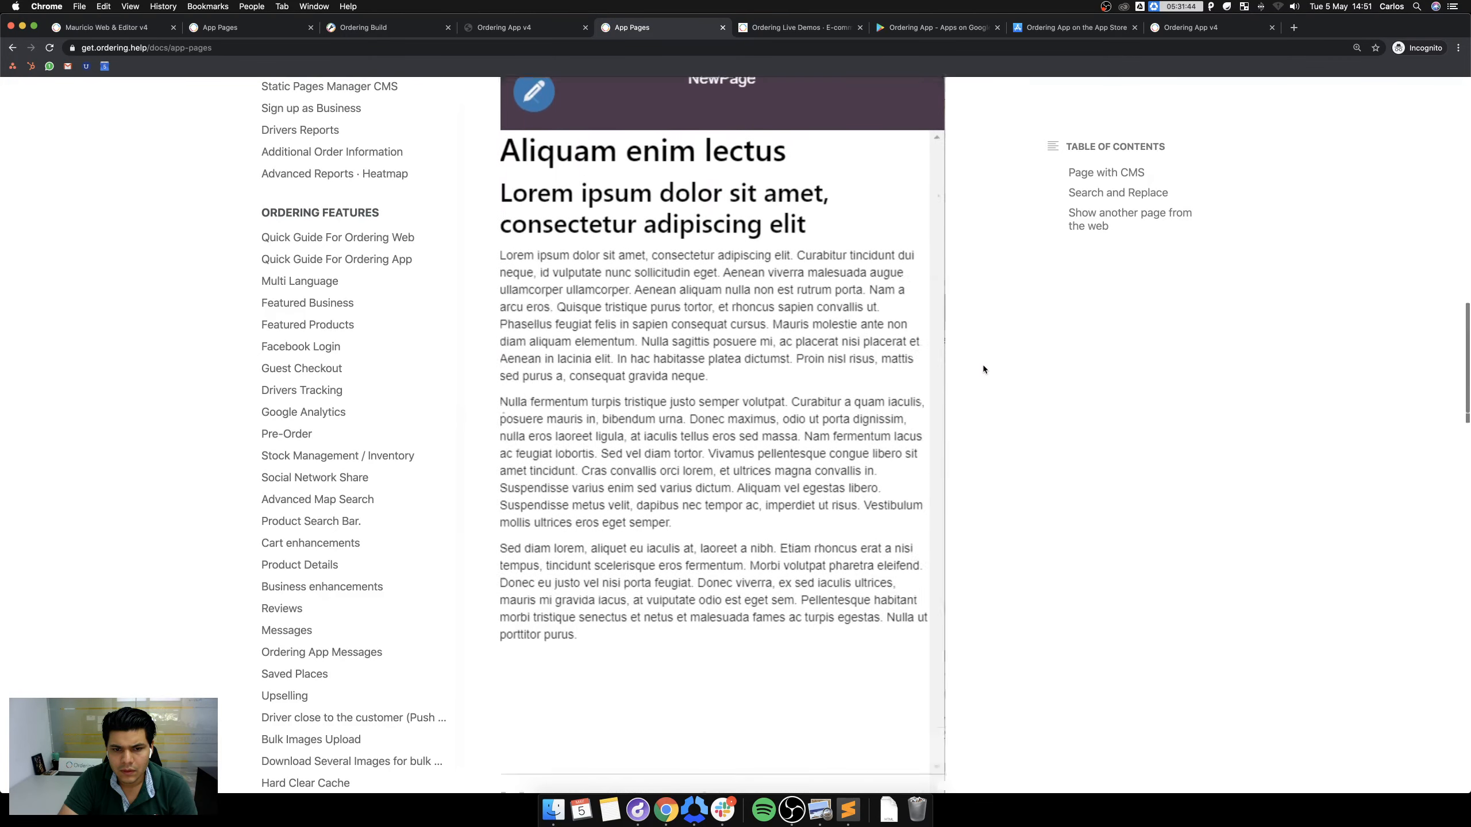
{"action": "scroll", "coordinate": [721, 312], "scroll_direction": "down", "scroll_amount": 16}
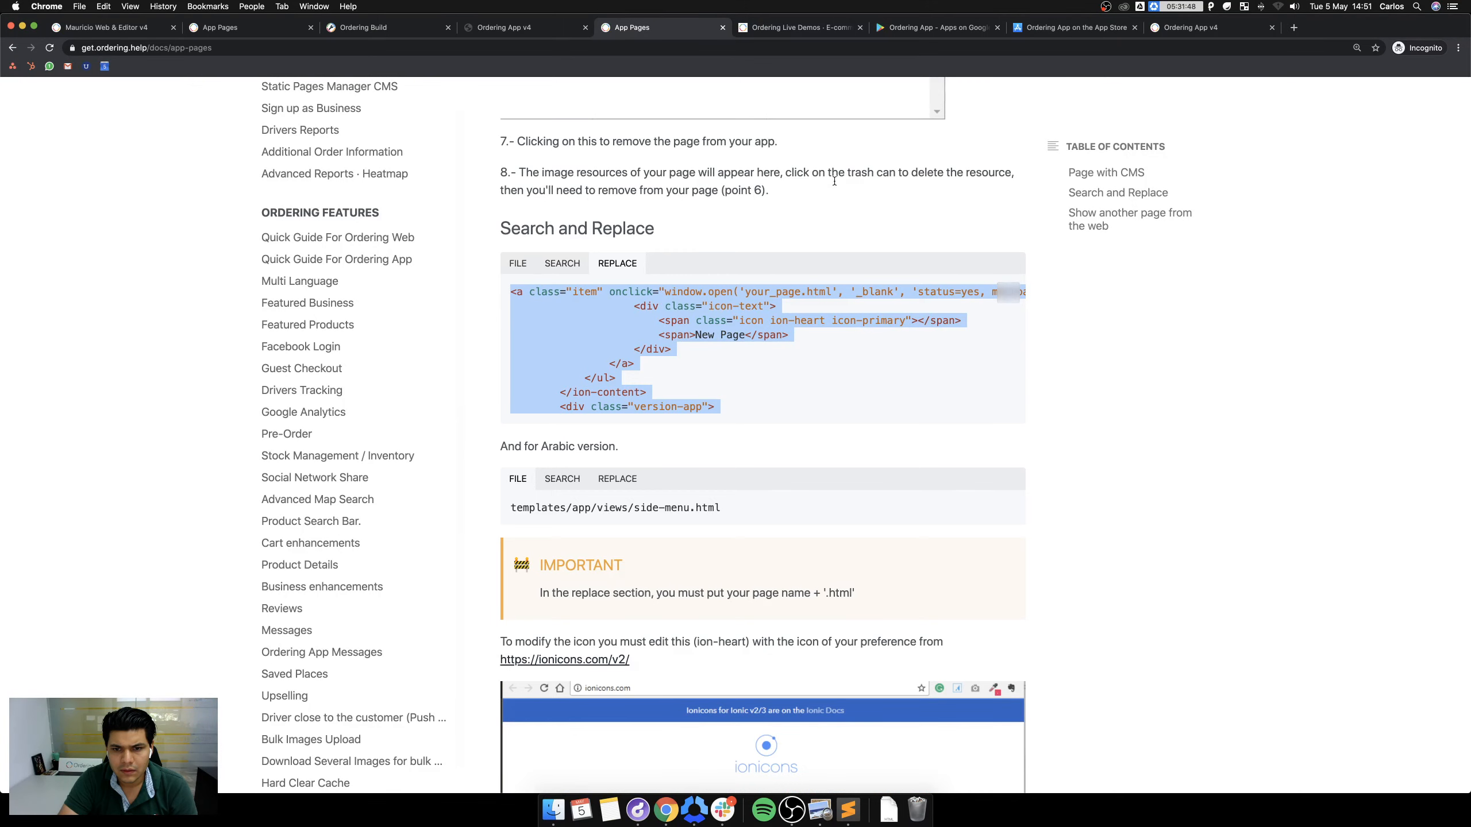
{"action": "left_click", "coordinate": [519, 263]}
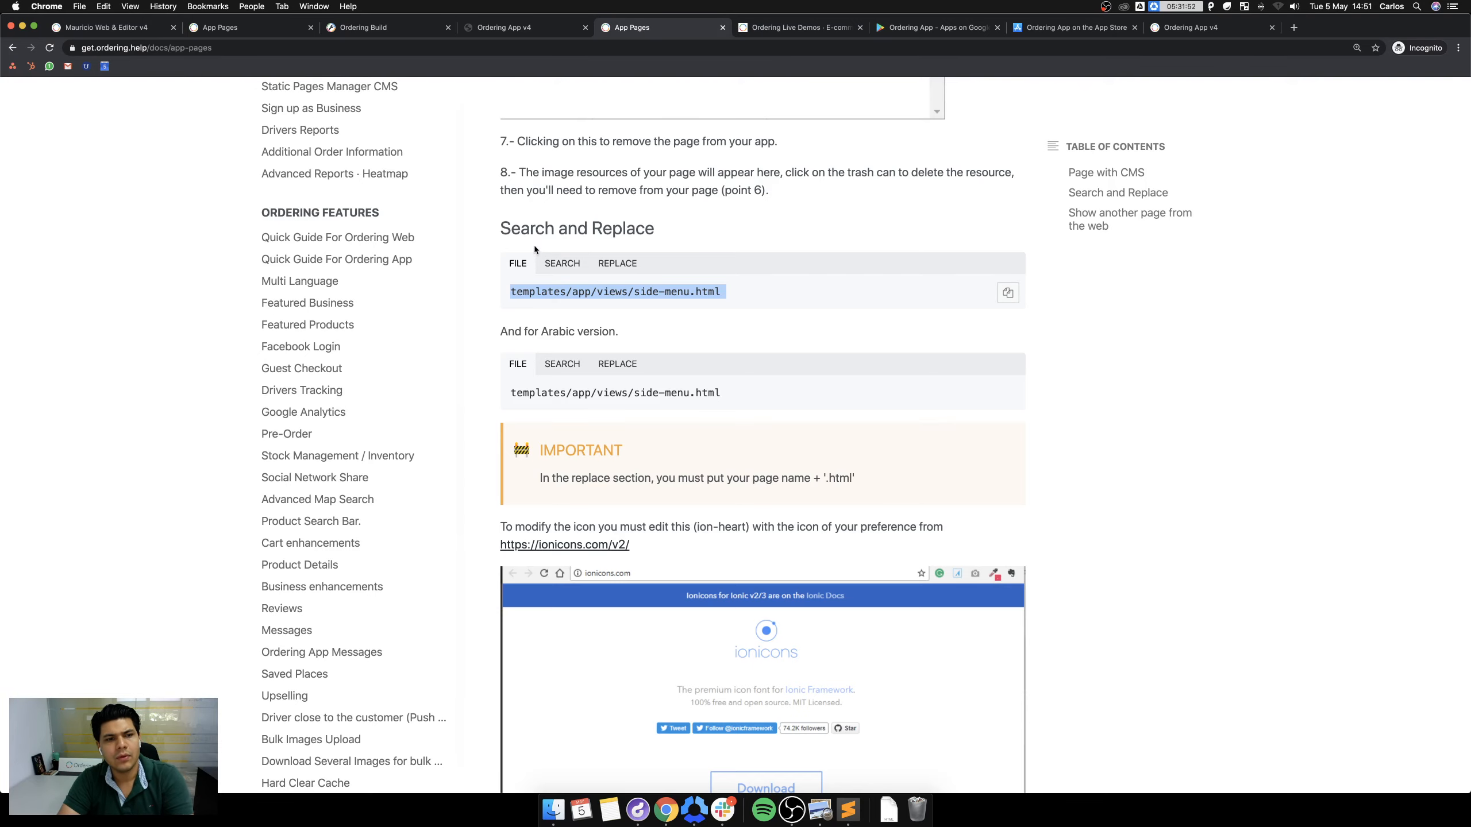
{"action": "left_click", "coordinate": [510, 27]}
{"action": "left_click", "coordinate": [376, 27]}
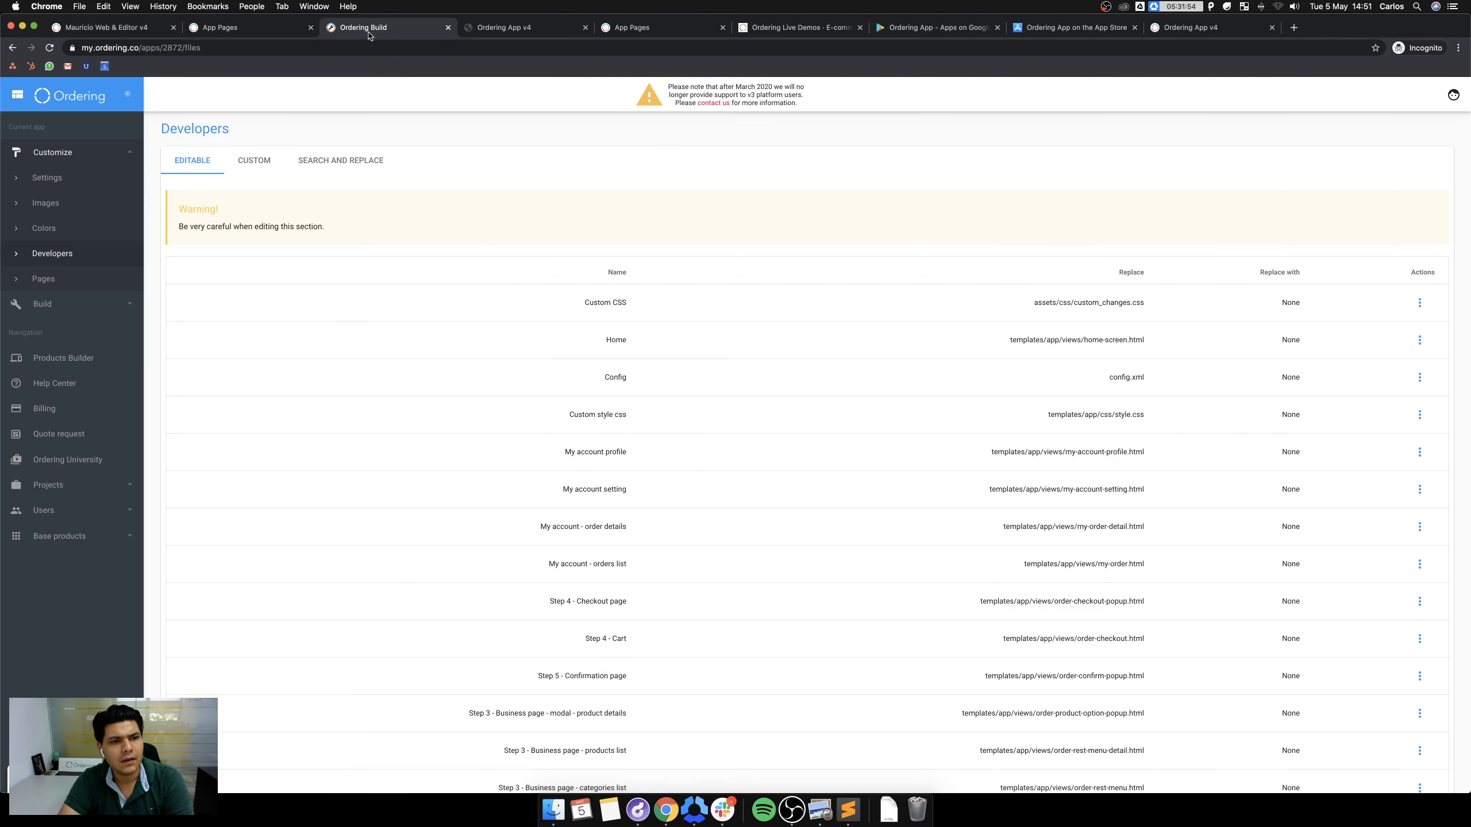
Open the SEARCH AND REPLACE form for the app's files.
{"action": "left_click", "coordinate": [300, 162]}
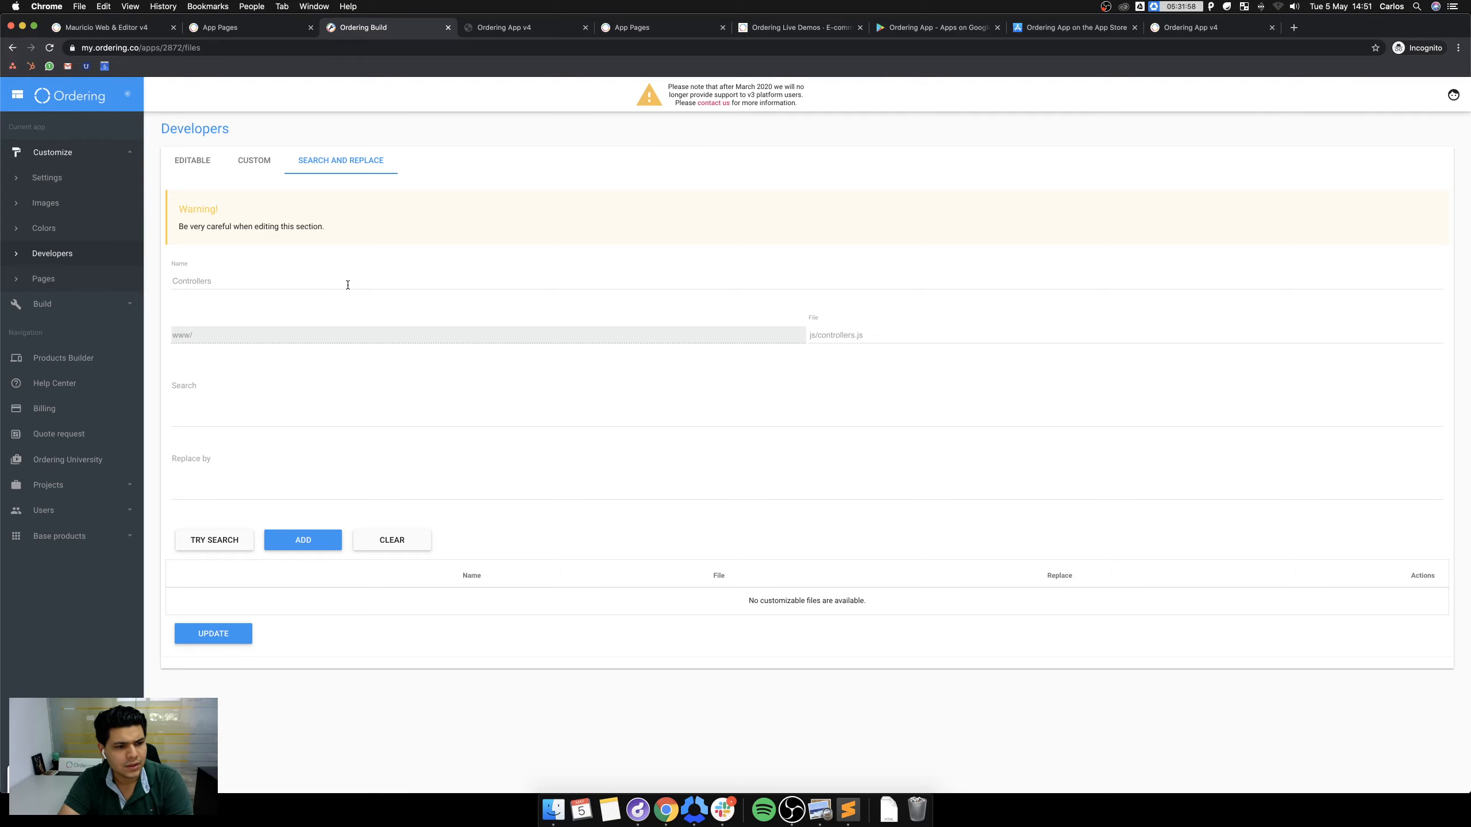
{"action": "left_click", "coordinate": [254, 281]}
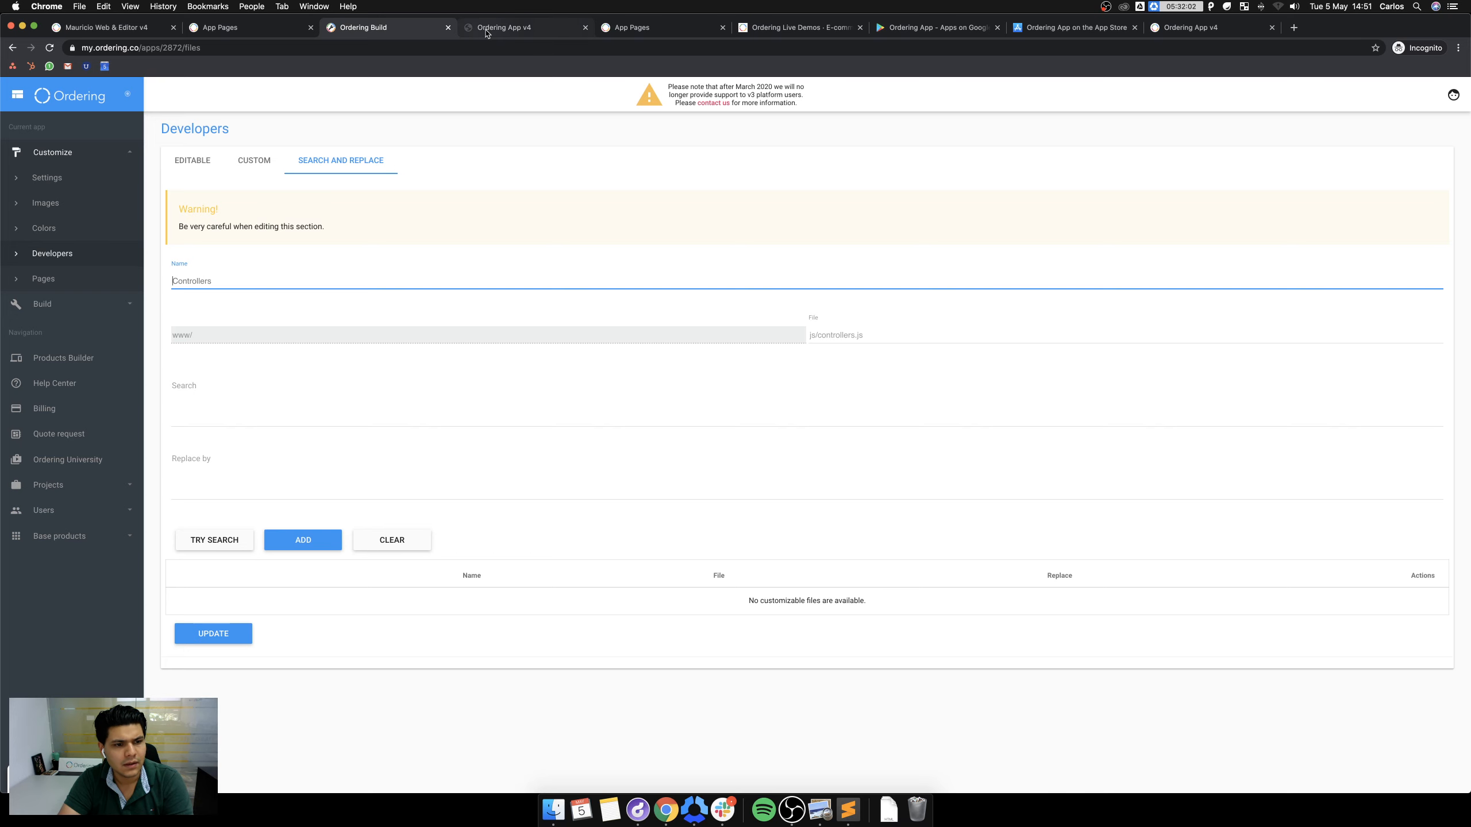
{"action": "left_click", "coordinate": [503, 27]}
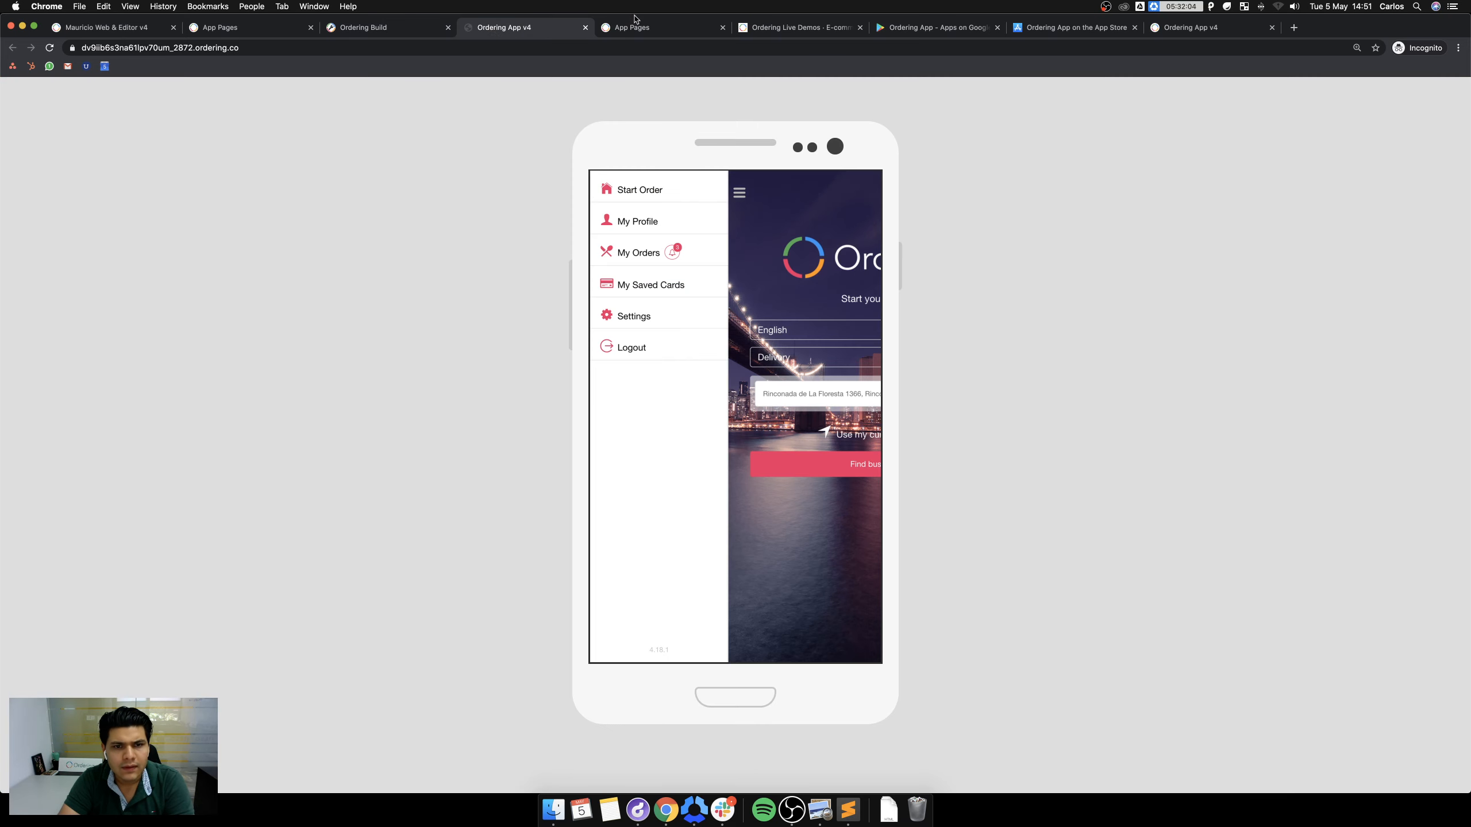
Select the templates/app/views/side-menu.html path in the App Pages guide, then return to the form.
{"action": "left_click", "coordinate": [644, 27]}
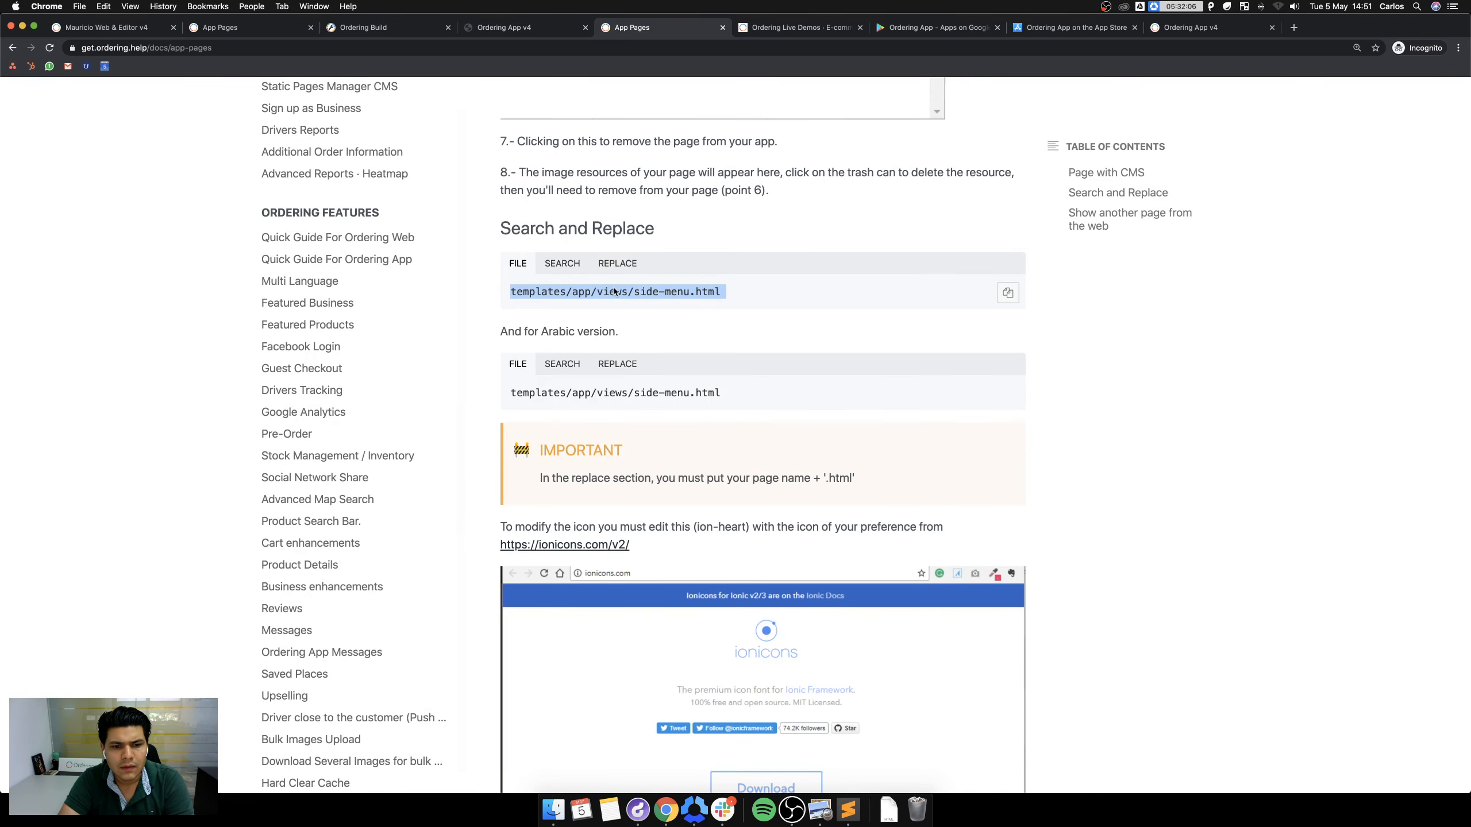
{"action": "left_click", "coordinate": [684, 309]}
{"action": "left_click", "coordinate": [560, 264]}
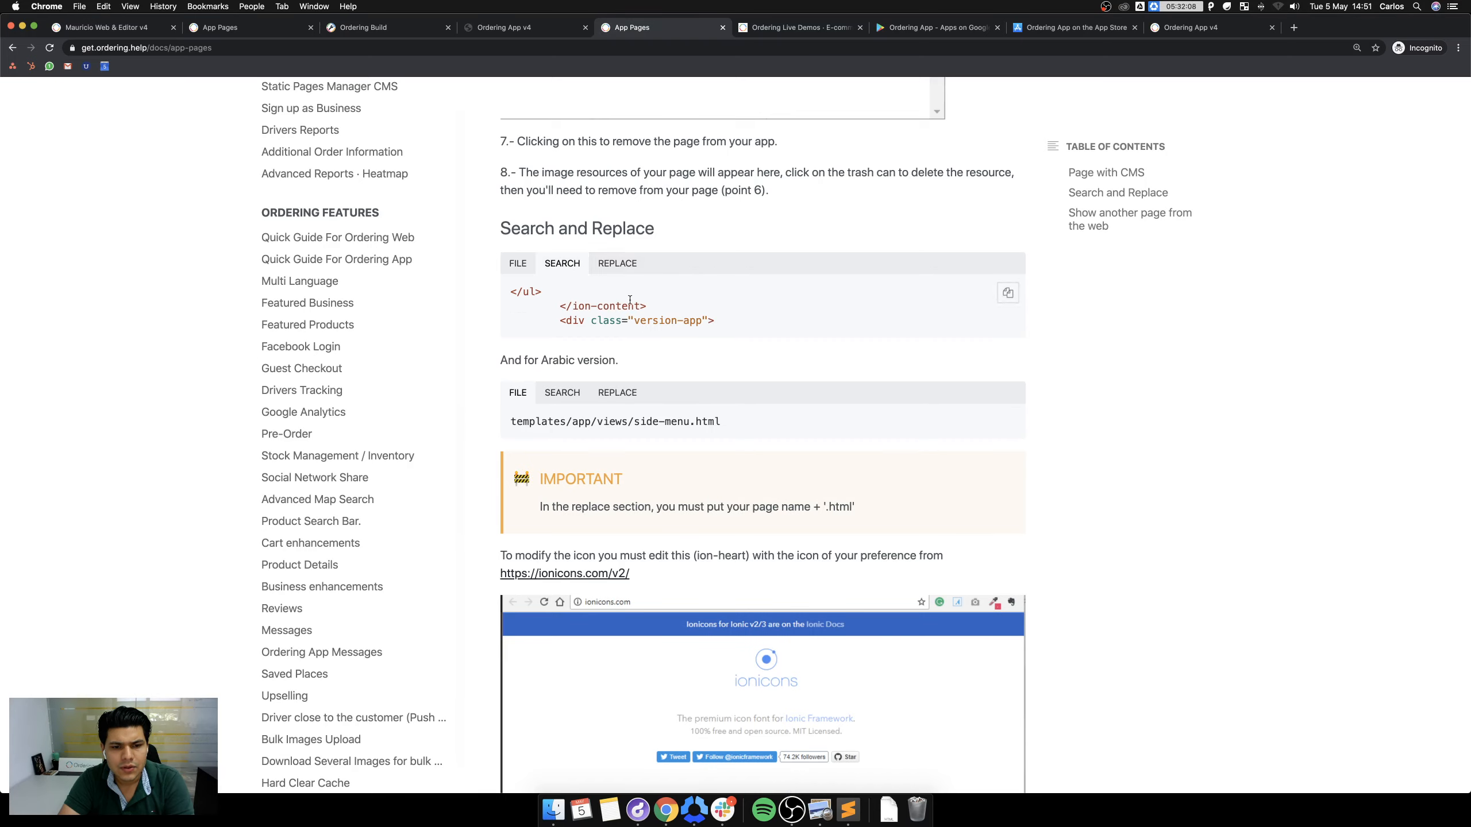
{"action": "left_click", "coordinate": [533, 266]}
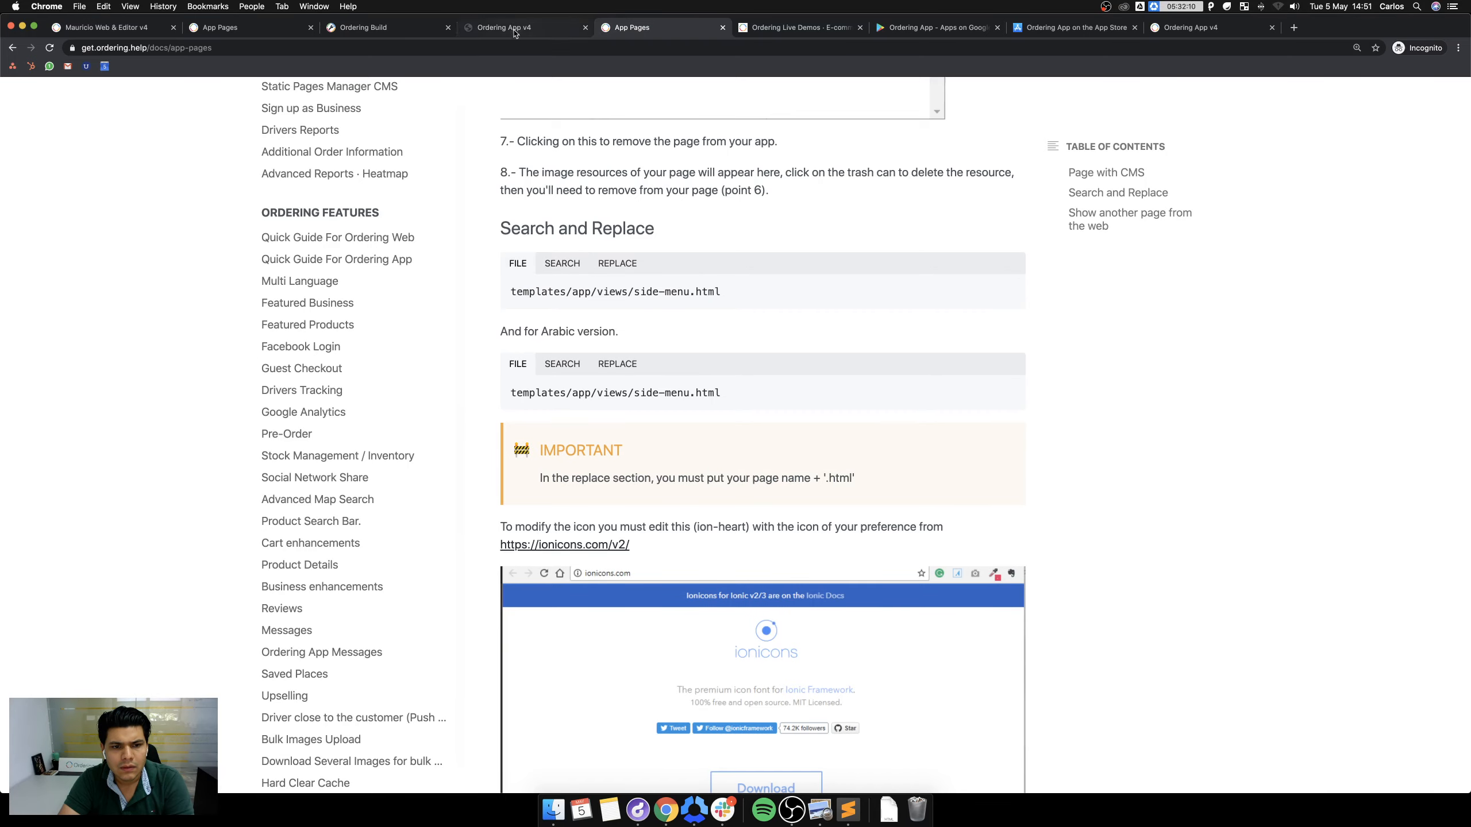
{"action": "double_click", "coordinate": [604, 292]}
{"action": "triple_click", "coordinate": [604, 292]}
{"action": "key", "text": "super+c"}
{"action": "left_click", "coordinate": [504, 27]}
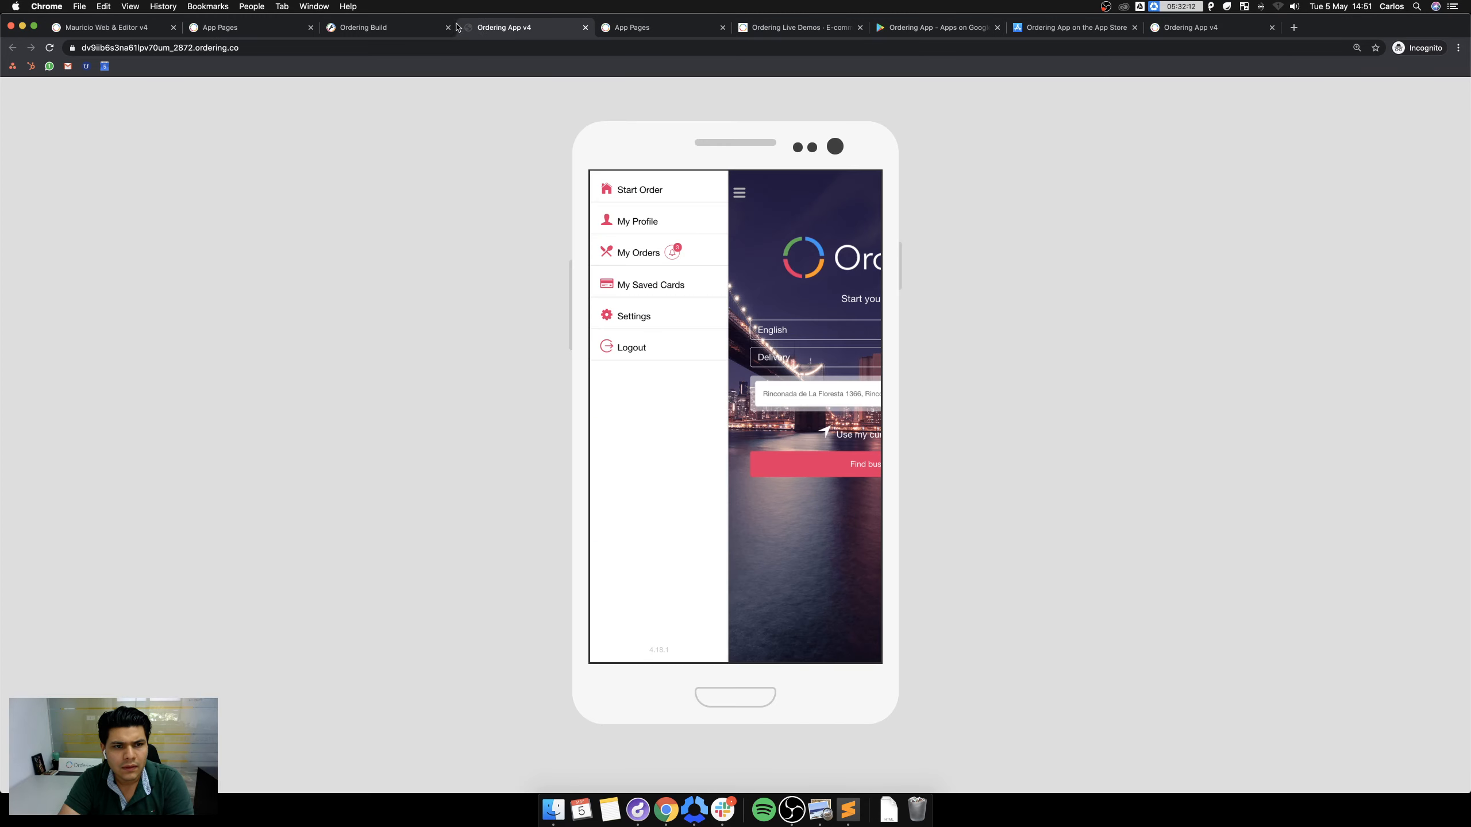
{"action": "left_click", "coordinate": [393, 29]}
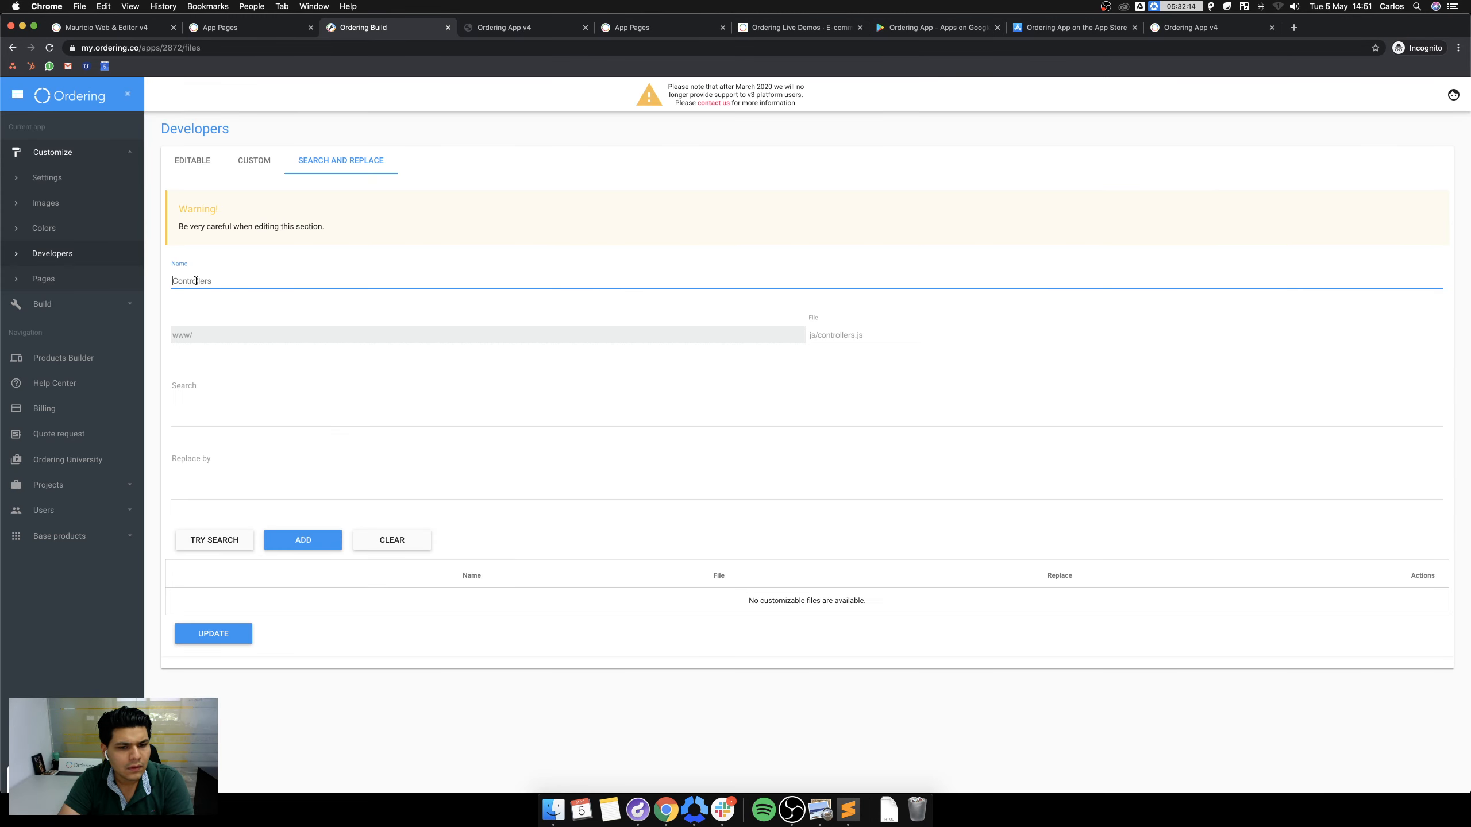
Paste the side-menu.html path as the target file and name the rule 'sidebar menu'.
{"action": "left_click", "coordinate": [910, 328]}
{"action": "key", "text": "super+v"}
{"action": "left_click", "coordinate": [331, 284]}
{"action": "type", "text": "Changes in side"}
{"action": "key", "text": "super+a"}
{"action": "type", "text": "side"}
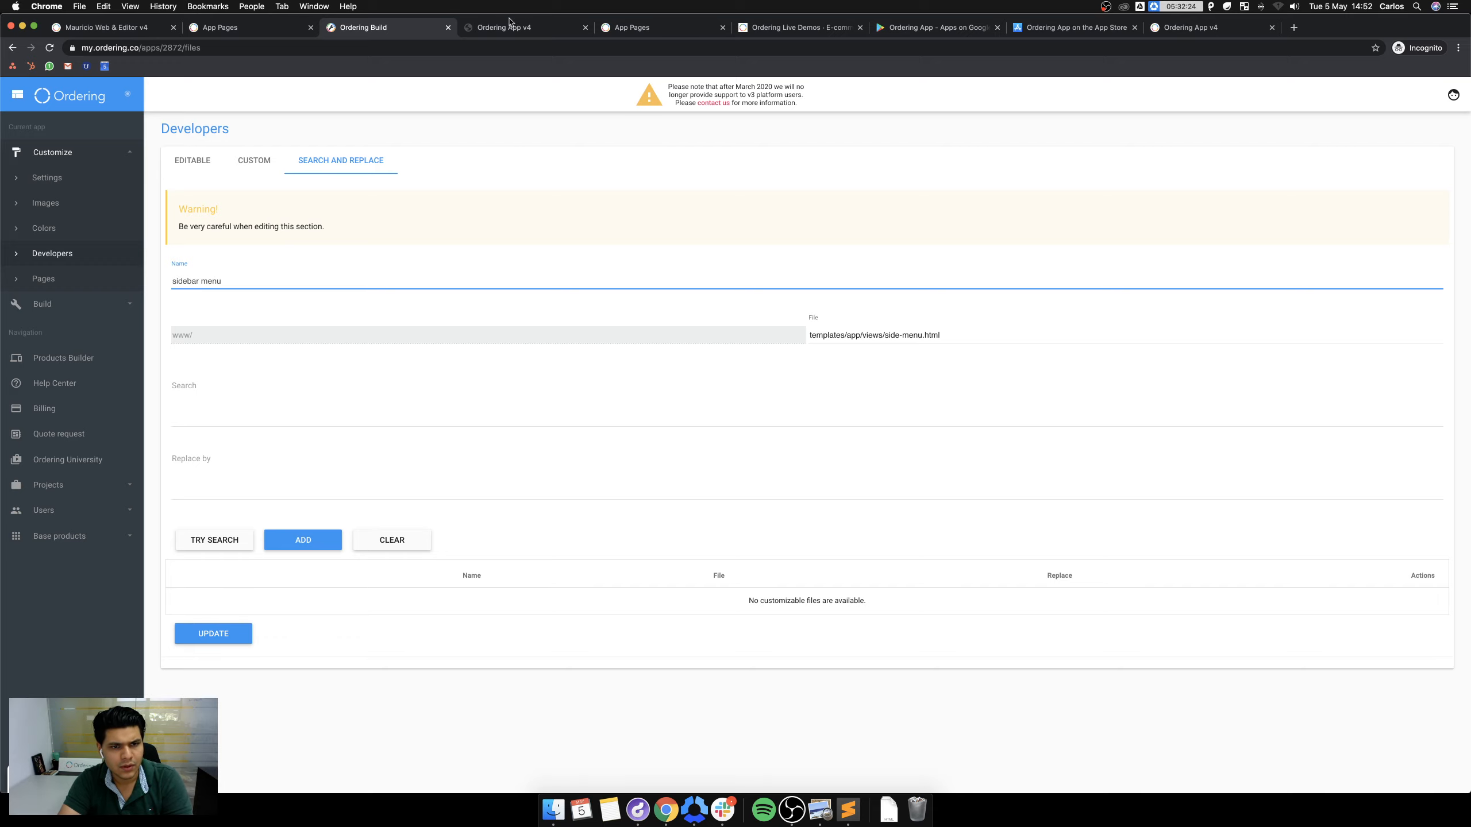
Copy the guide's three search code lines and paste them as the Search text.
{"action": "left_click", "coordinate": [487, 29]}
{"action": "left_click", "coordinate": [636, 28]}
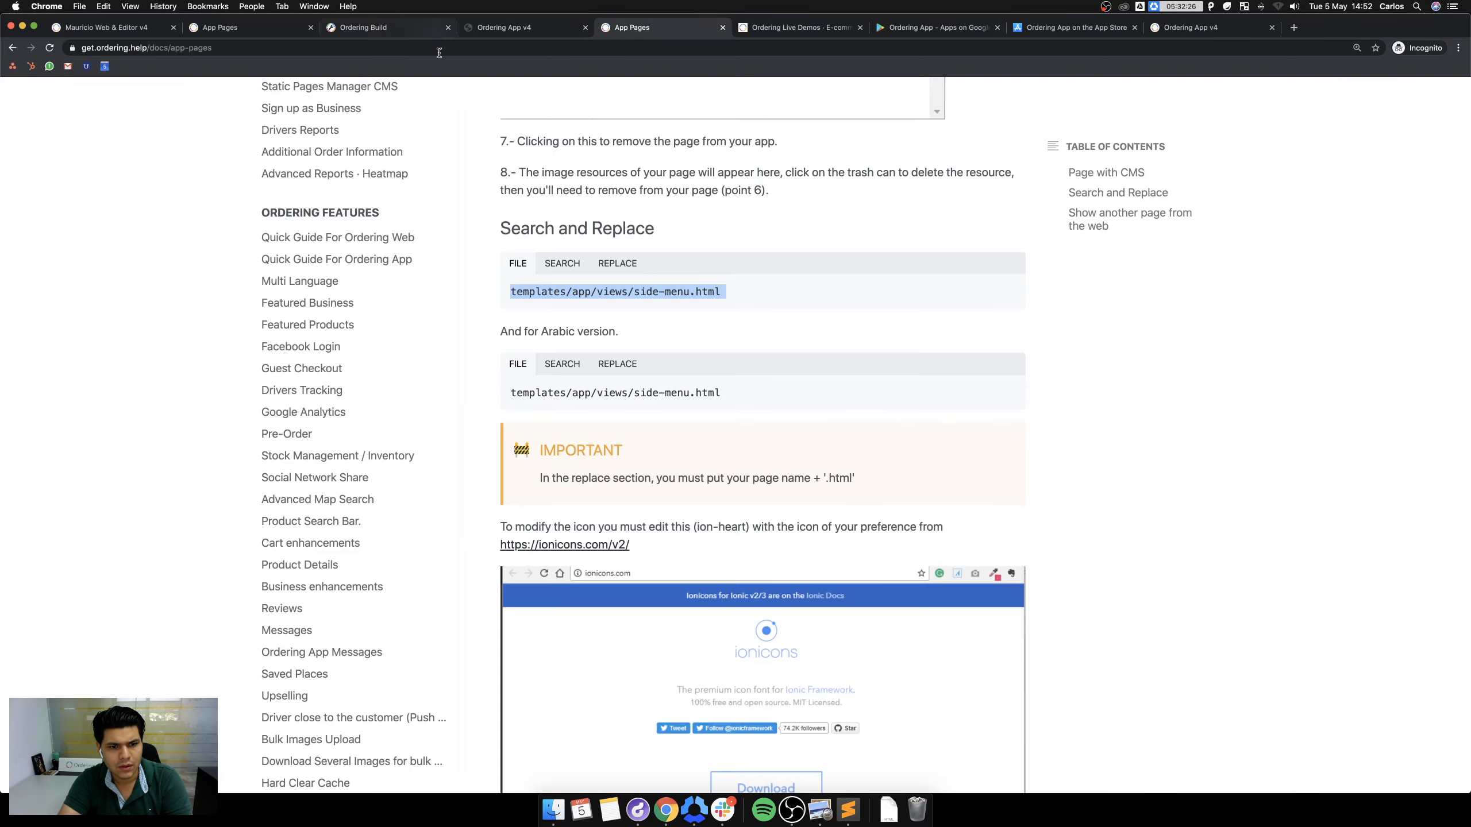
{"action": "left_click", "coordinate": [570, 264]}
{"action": "key", "text": "super+a"}
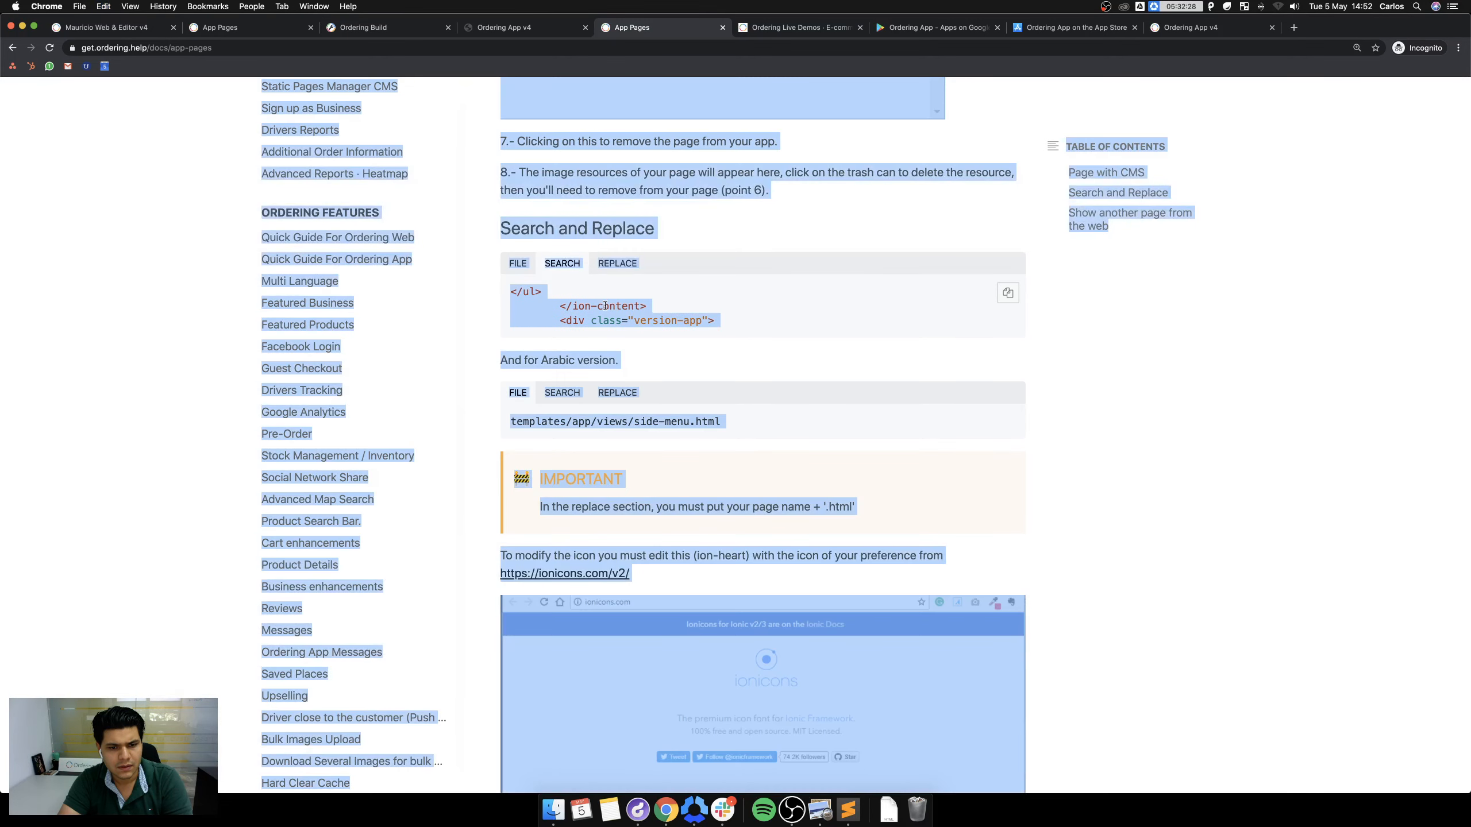
{"action": "left_click", "coordinate": [616, 306]}
{"action": "left_click_drag", "start_coordinate": [718, 321], "coordinate": [510, 290]}
{"action": "key", "text": "super+c"}
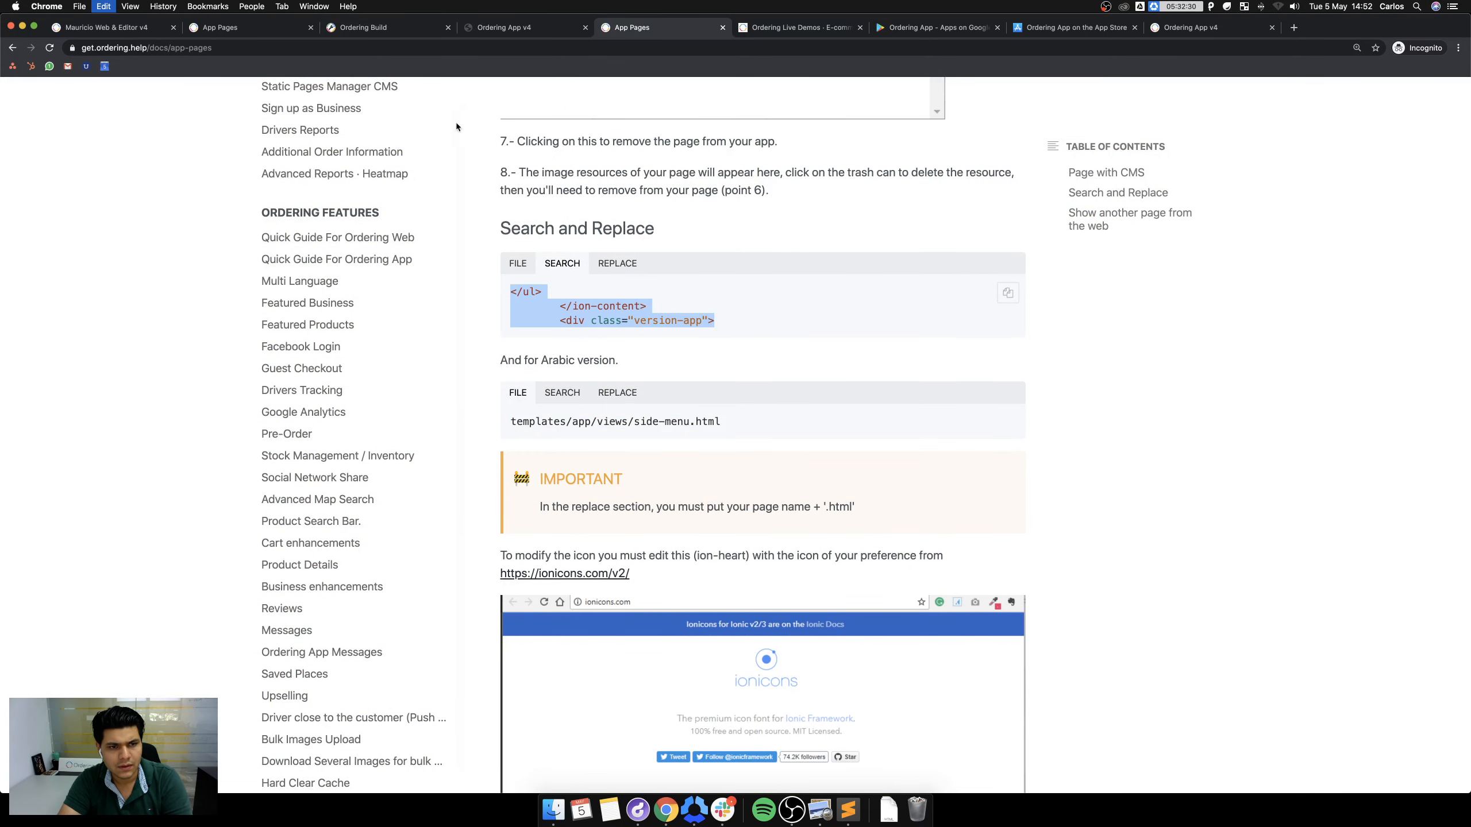
{"action": "left_click", "coordinate": [367, 27]}
{"action": "left_click", "coordinate": [198, 403]}
{"action": "key", "text": "super+v"}
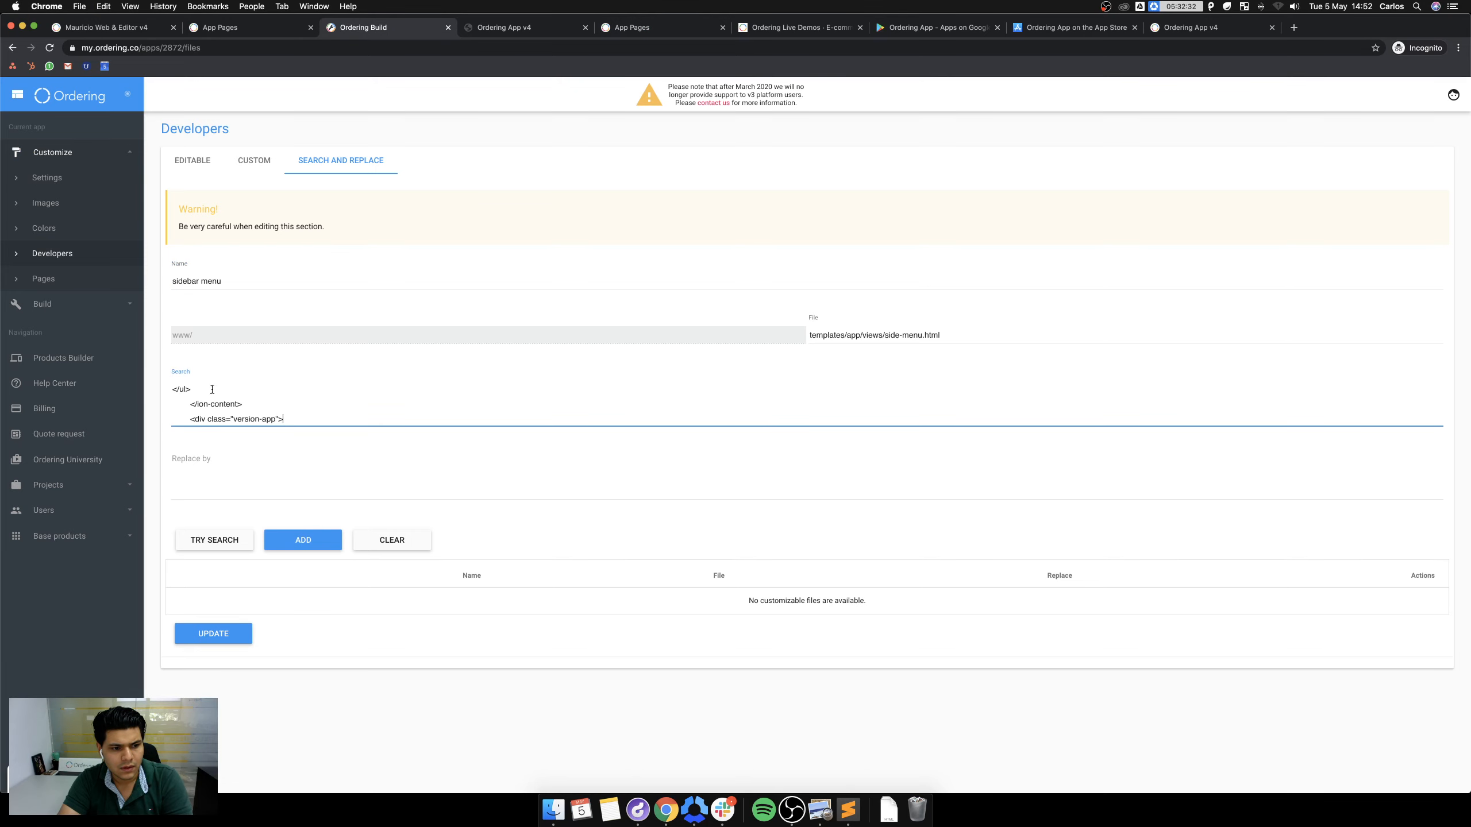
Copy the guide's New Page replacement block and paste it as the Replace text.
{"action": "left_click", "coordinate": [510, 27]}
{"action": "left_click", "coordinate": [631, 27]}
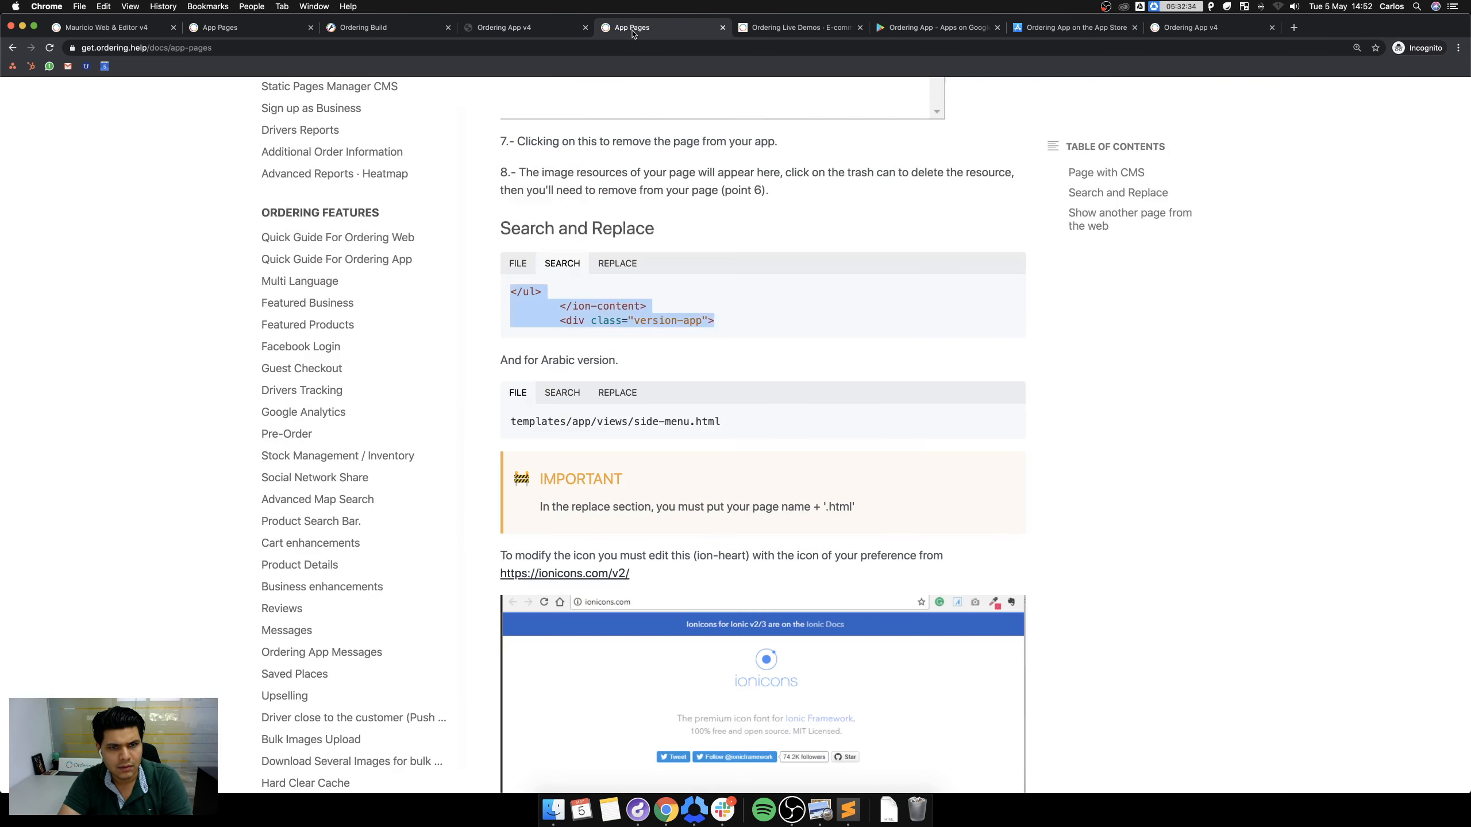
{"action": "left_click_drag", "start_coordinate": [729, 411], "coordinate": [509, 290]}
{"action": "key", "text": "super+c"}
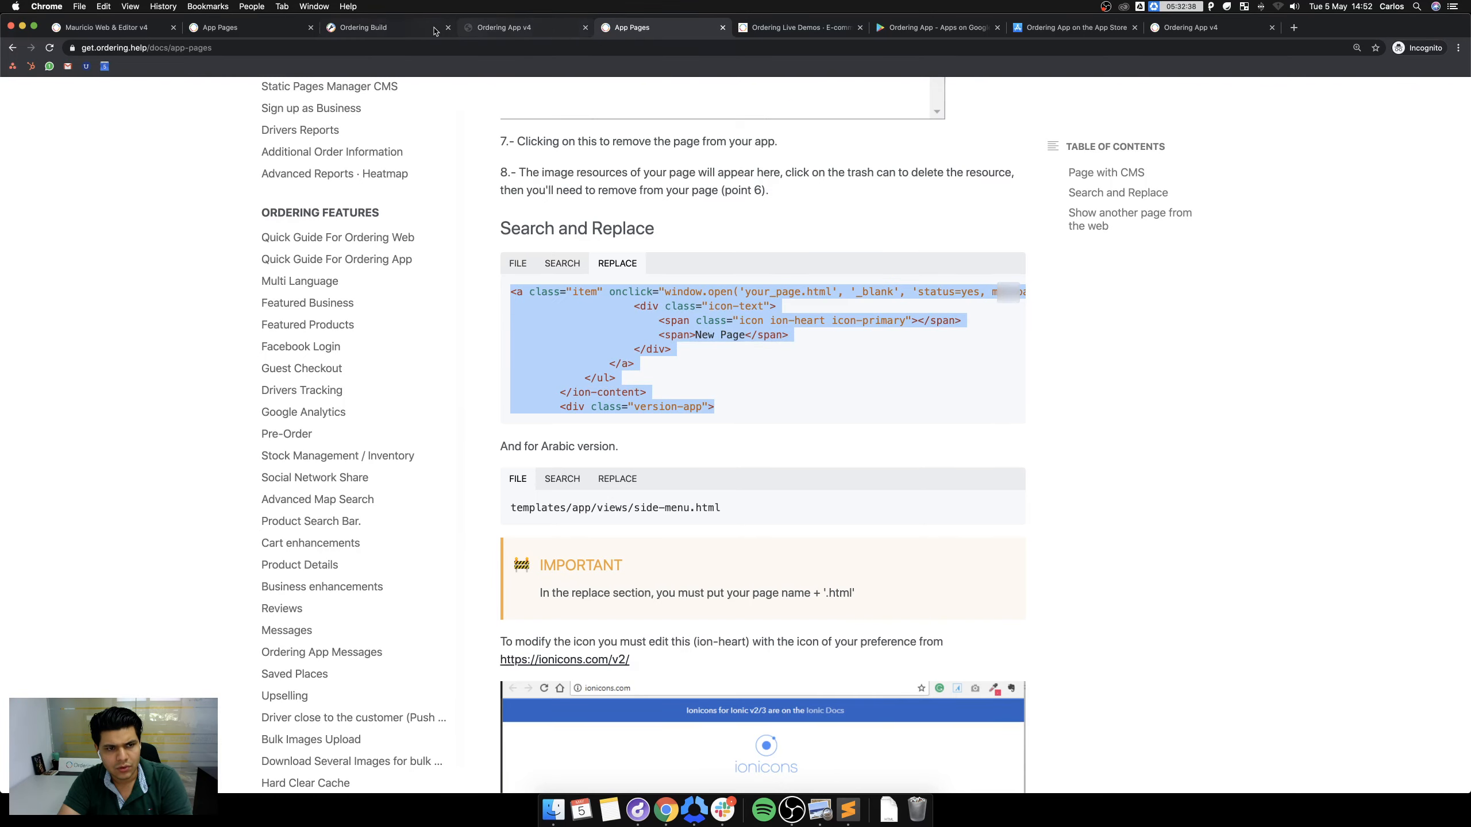
{"action": "left_click", "coordinate": [436, 31]}
{"action": "left_click", "coordinate": [294, 477]}
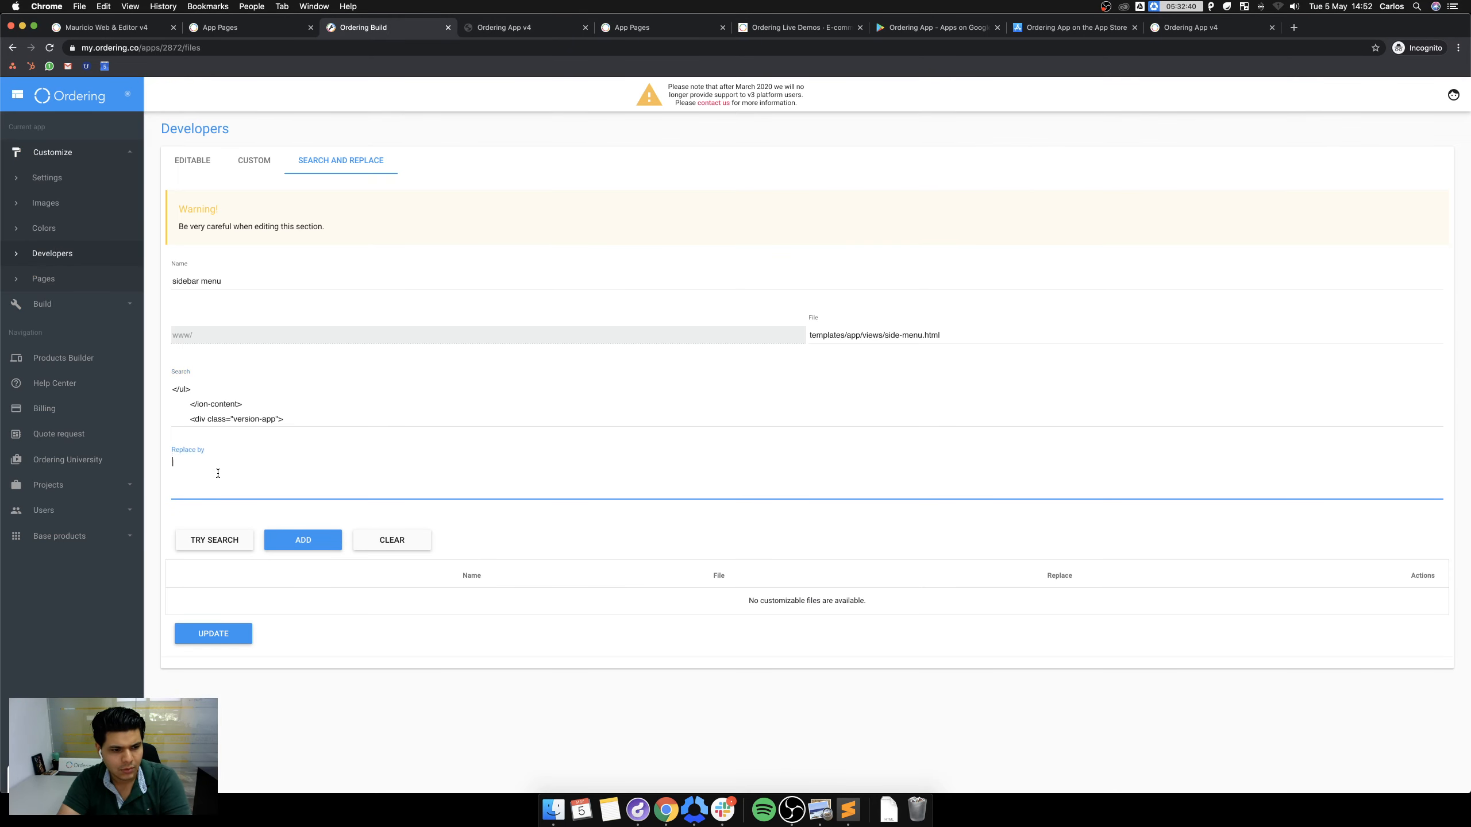
{"action": "key", "text": "super+v"}
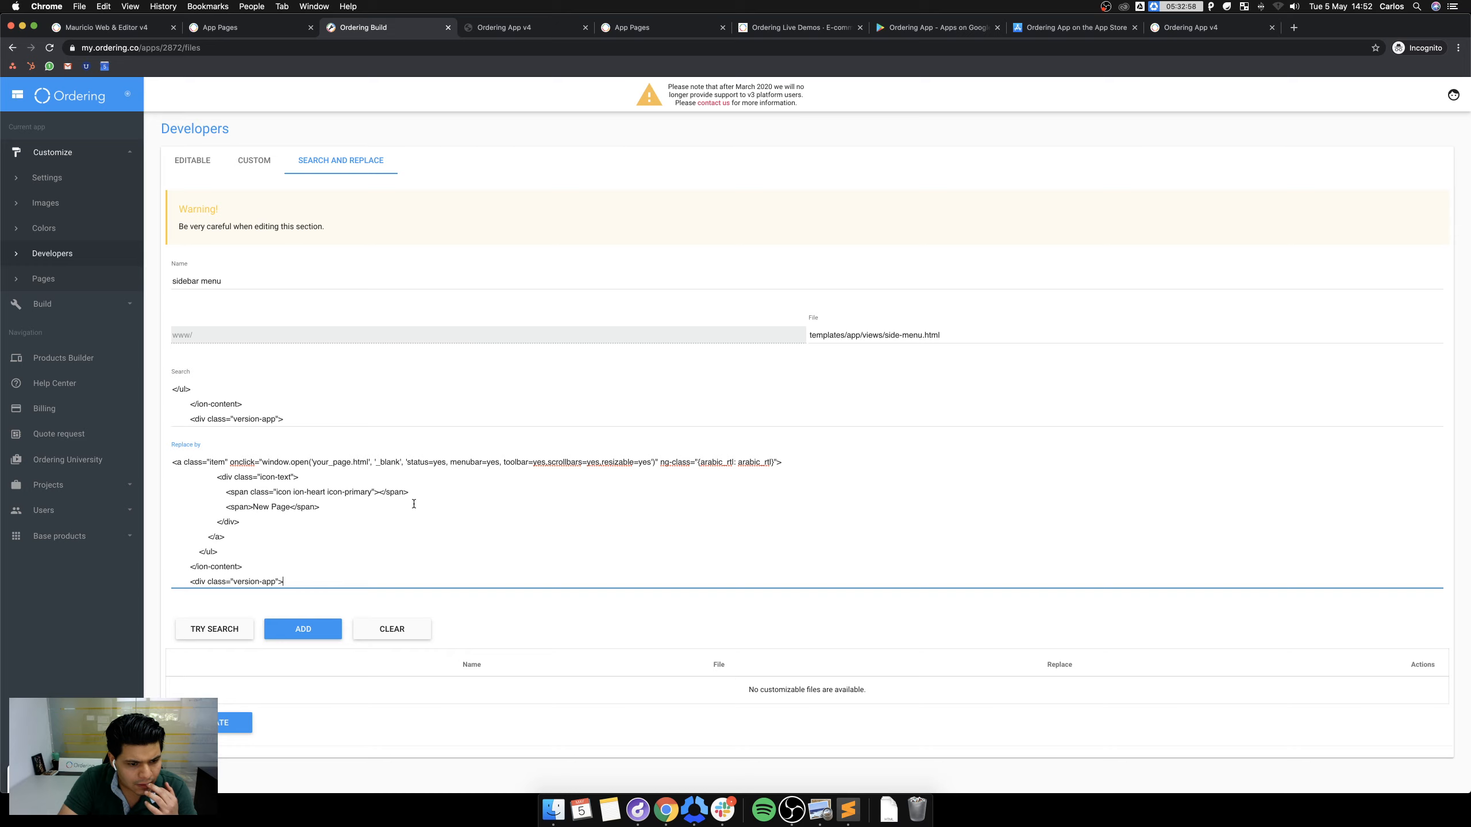
Change the placeholder page your_page.html in the replacement to newsapp.html.
{"action": "left_click", "coordinate": [351, 463]}
{"action": "key", "text": "BackSpace"}
{"action": "key", "text": "BackSpace"}
{"action": "key", "text": "BackSpace"}
{"action": "key", "text": "BackSpace"}
{"action": "key", "text": "BackSpace"}
{"action": "key", "text": "BackSpace"}
{"action": "key", "text": "BackSpace"}
{"action": "key", "text": "BackSpace"}
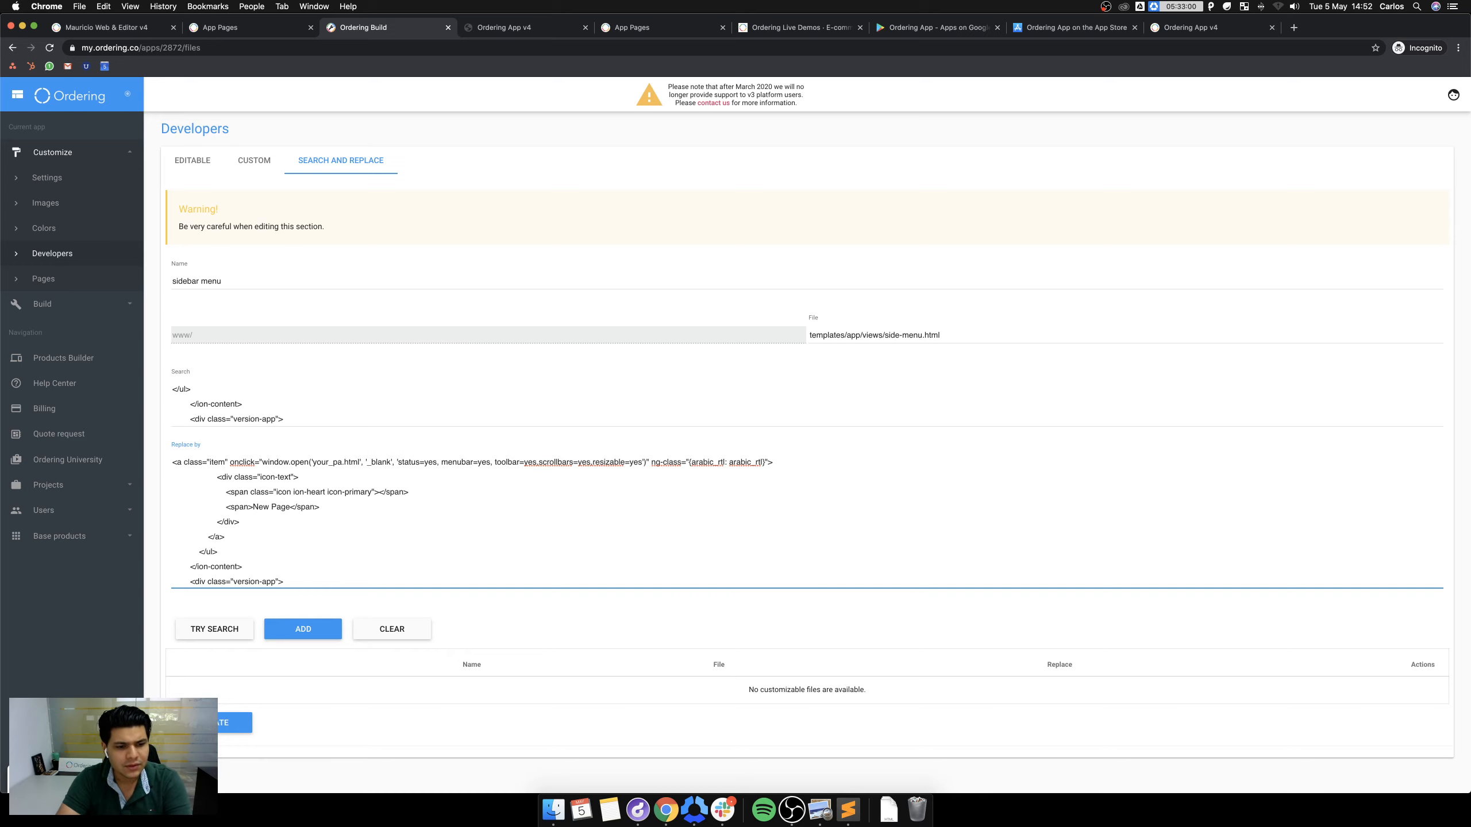
{"action": "key", "text": "BackSpace"}
{"action": "type", "text": "news"}
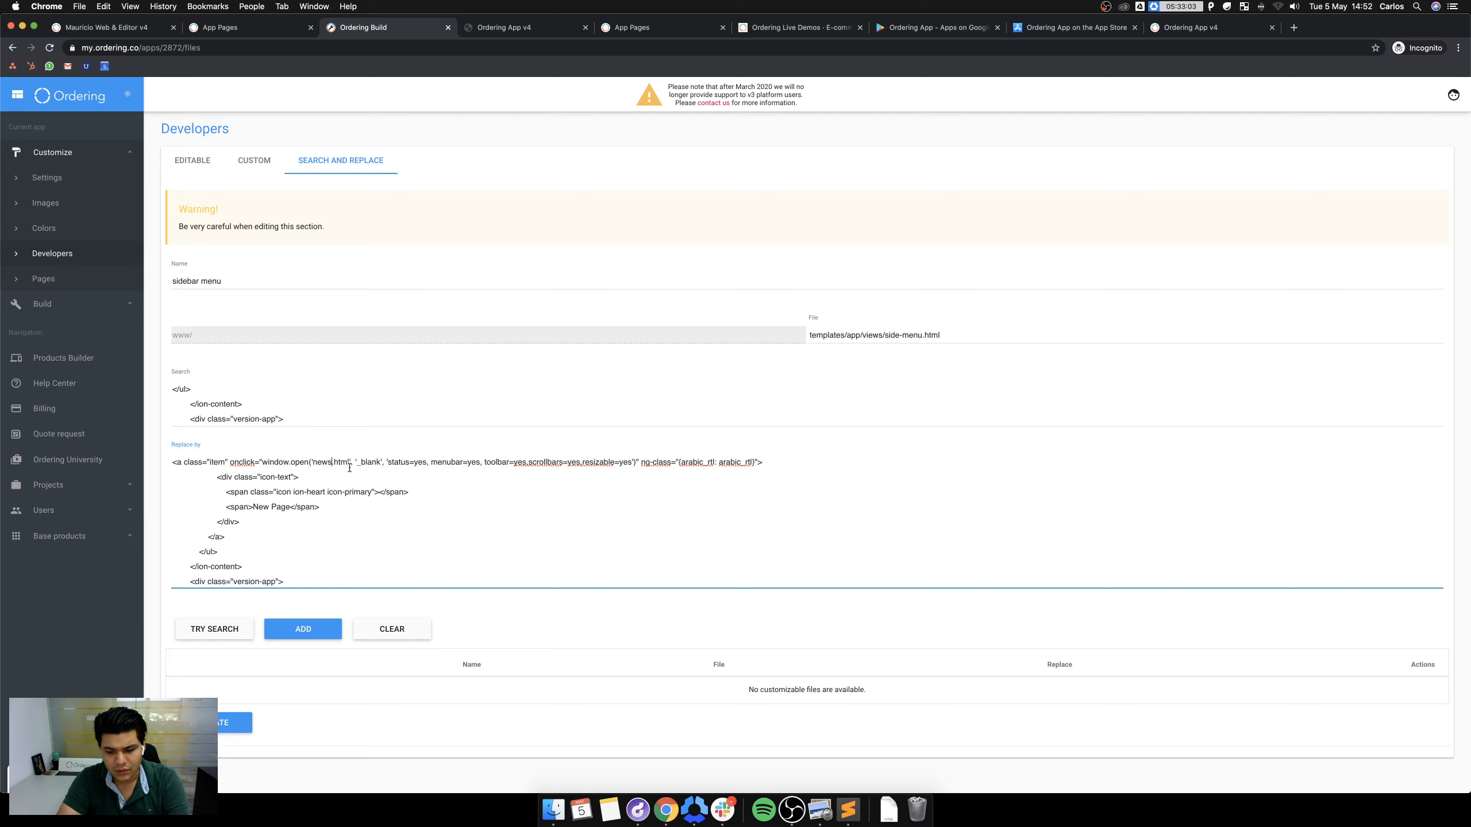
{"action": "type", "text": "app"}
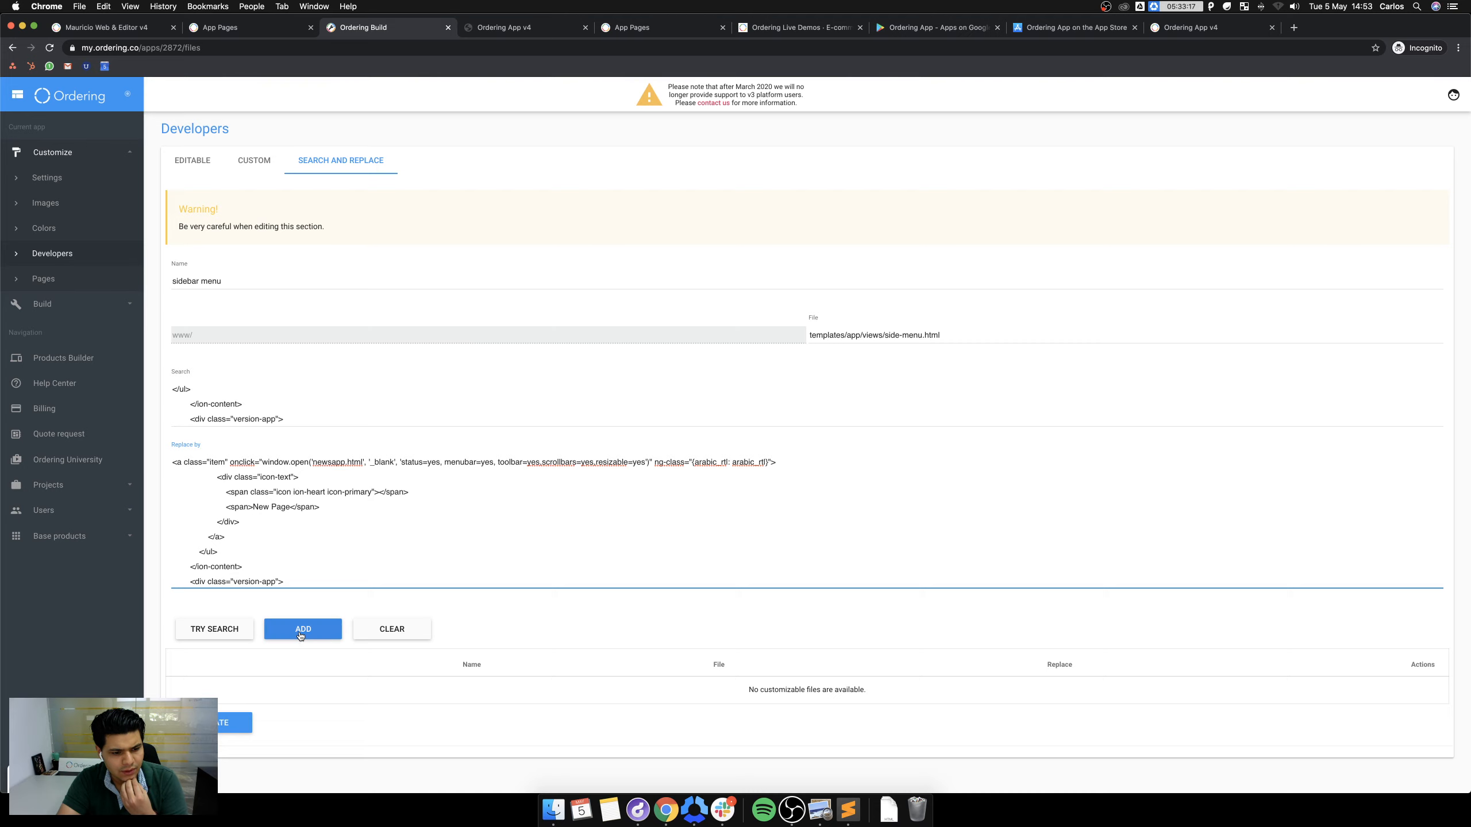
Test the search text, add the sidebar menu rule, and save the replacement rules.
{"action": "left_click", "coordinate": [230, 633]}
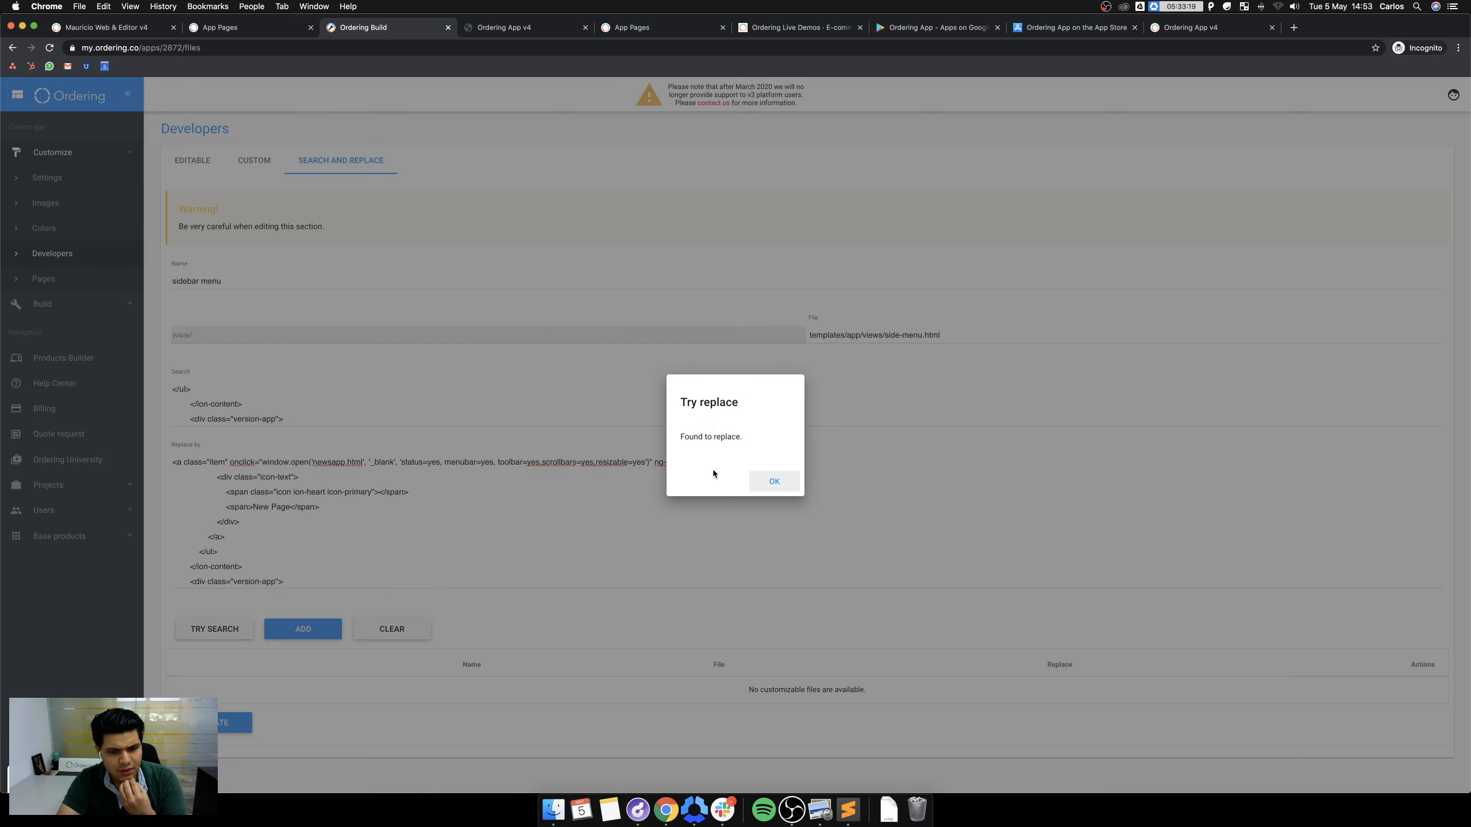
{"action": "left_click", "coordinate": [775, 481]}
{"action": "left_click", "coordinate": [302, 630]}
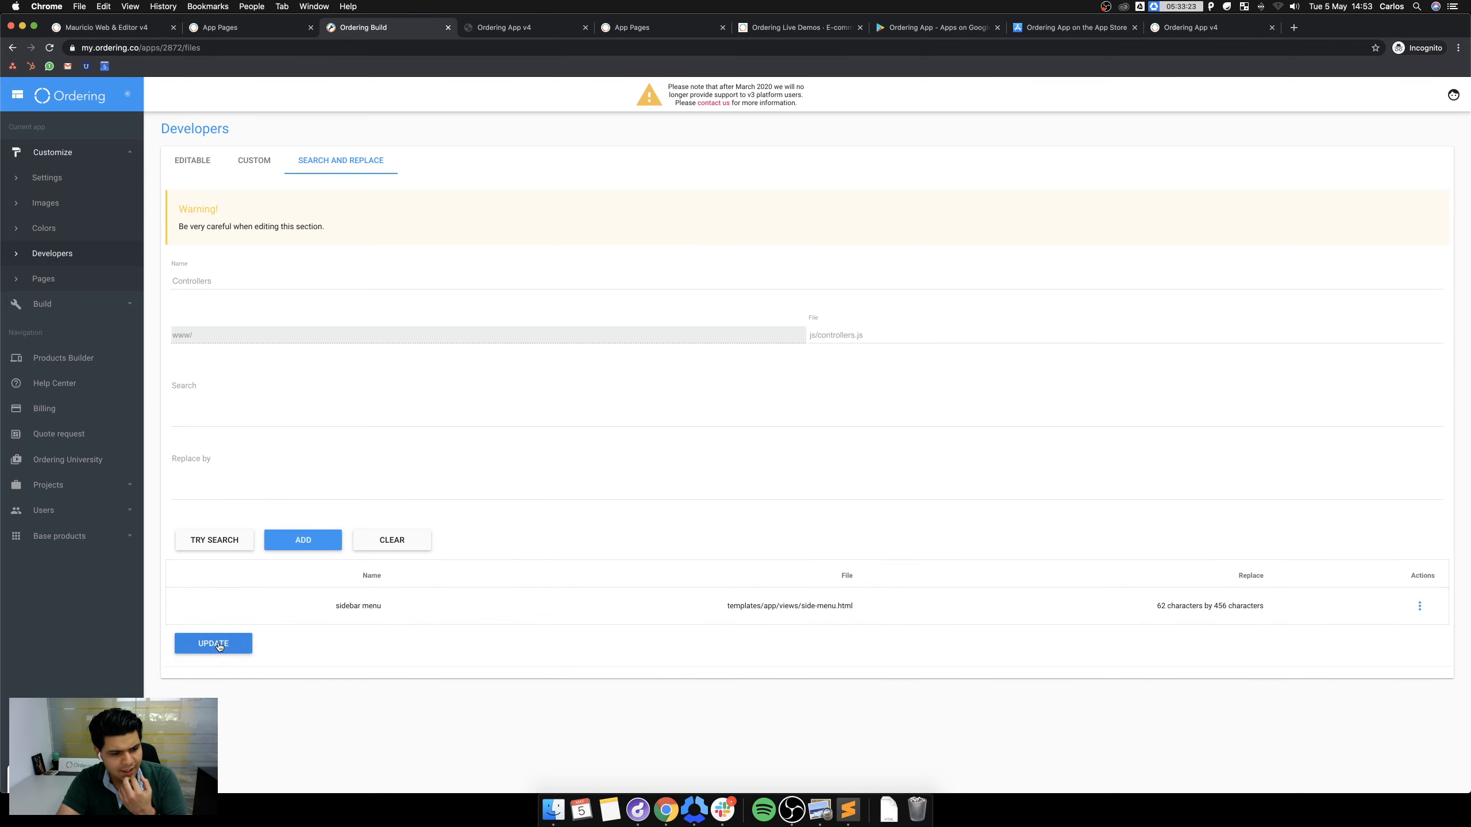
{"action": "left_click", "coordinate": [219, 645]}
{"action": "left_click", "coordinate": [779, 487]}
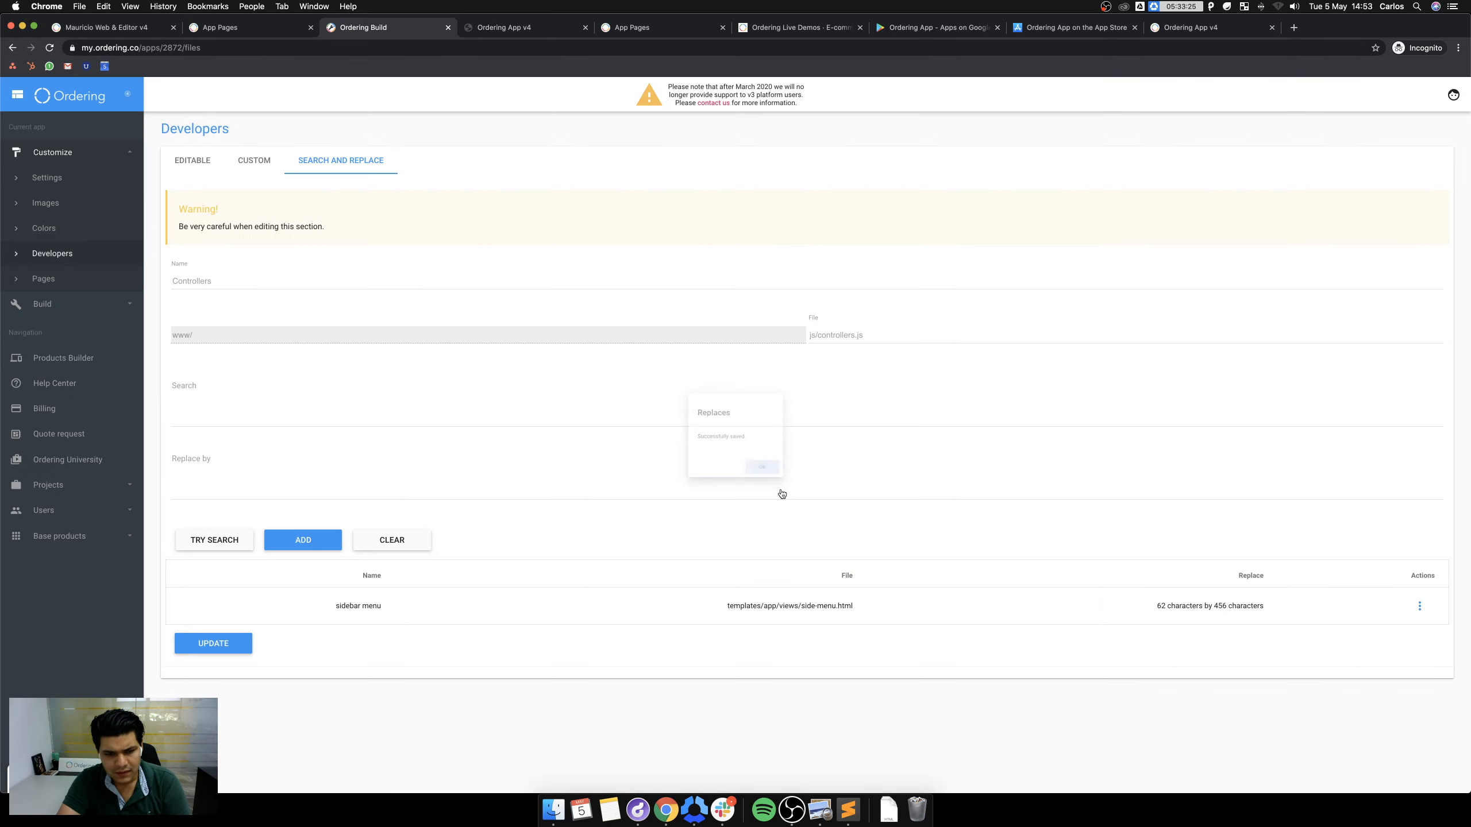
Set the app version to 4.22.3 in the app settings and save with UPDATE.
{"action": "left_click", "coordinate": [42, 304]}
{"action": "left_click", "coordinate": [45, 153]}
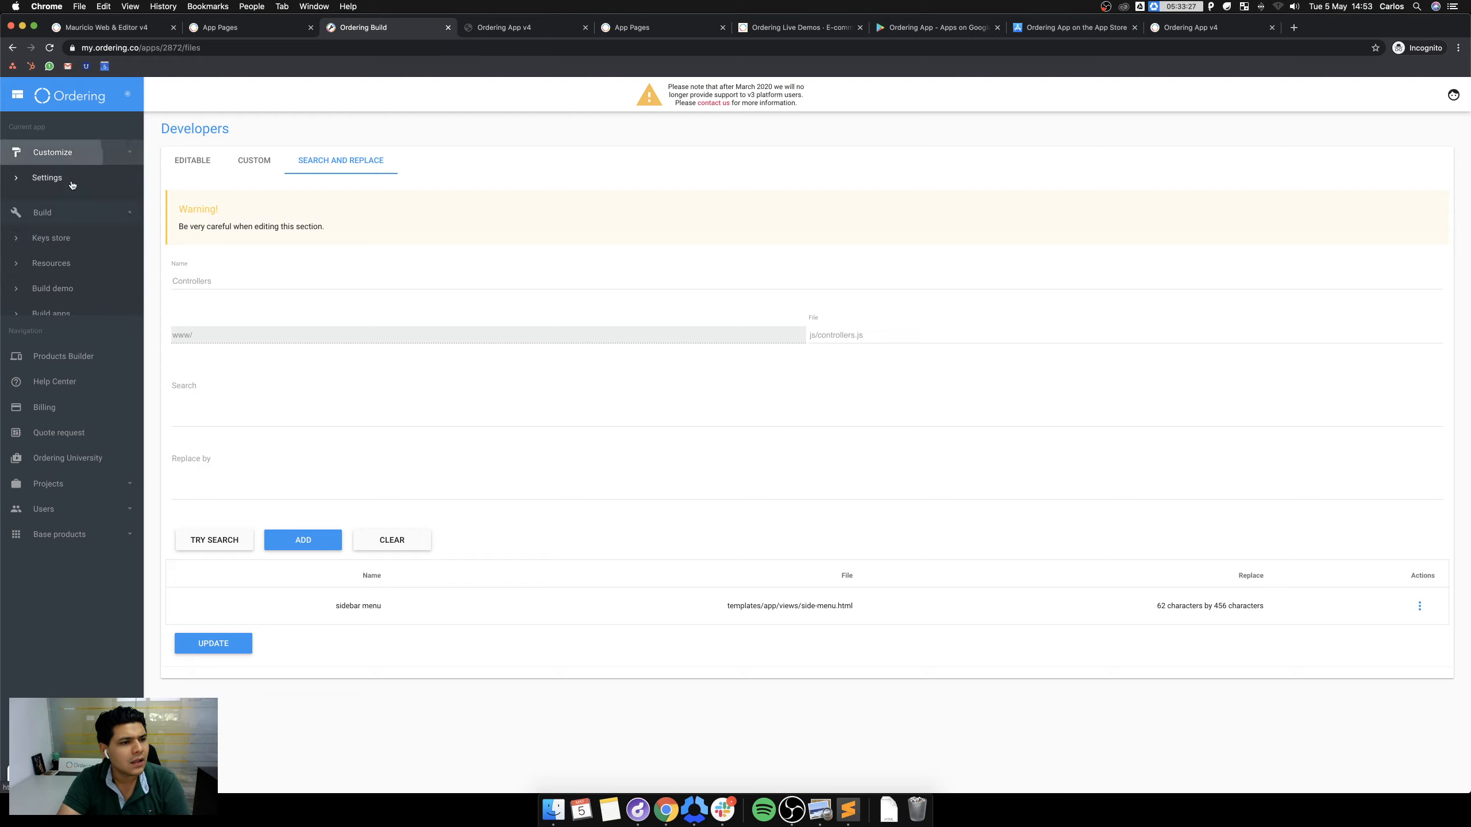
{"action": "left_click", "coordinate": [52, 180]}
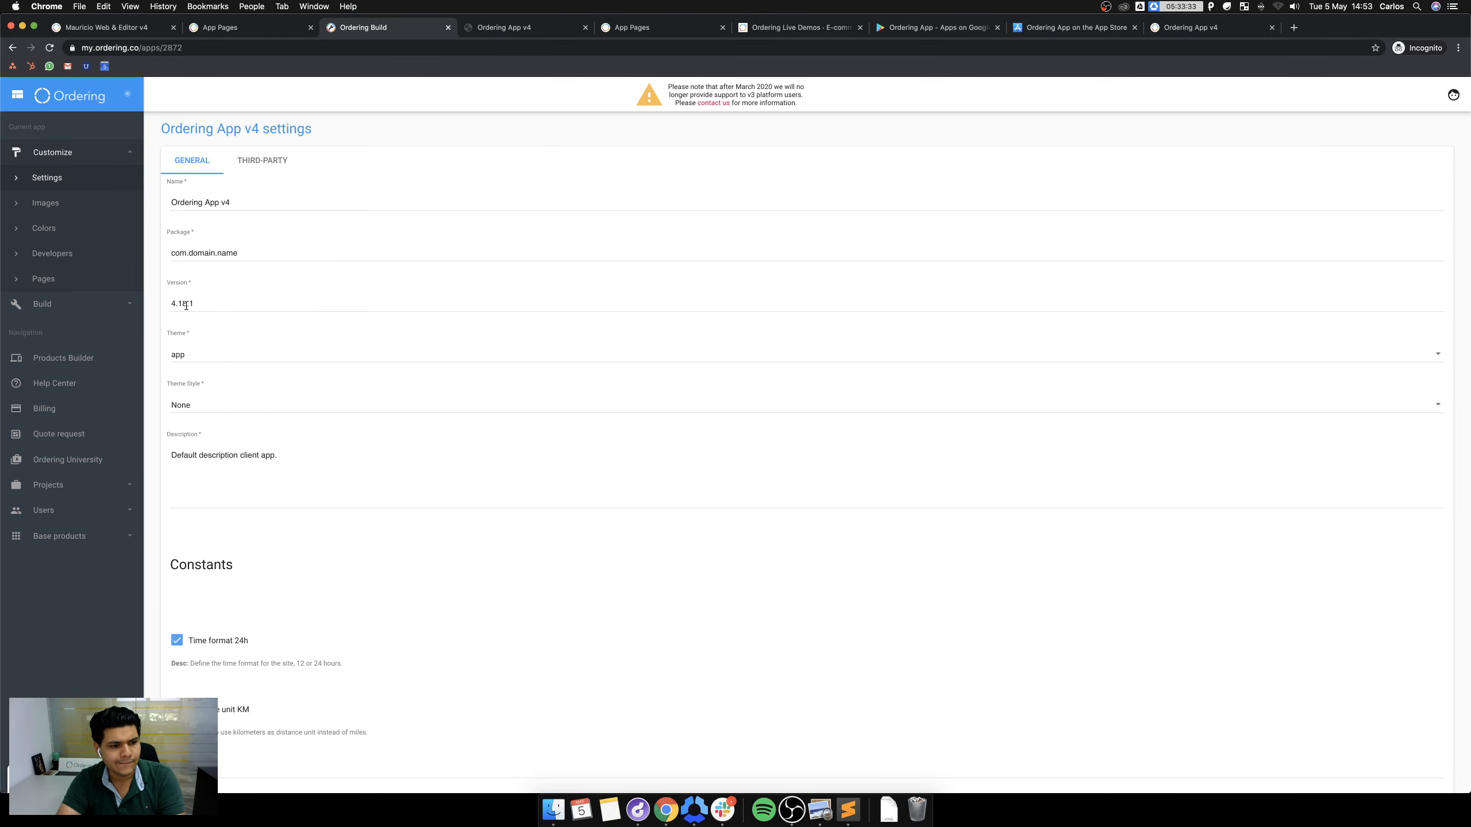
{"action": "left_click", "coordinate": [249, 304]}
{"action": "key", "text": "BackSpace"}
{"action": "key", "text": "BackSpace"}
{"action": "key", "text": "BackSpace"}
{"action": "key", "text": "BackSpace"}
{"action": "type", "text": "287"}
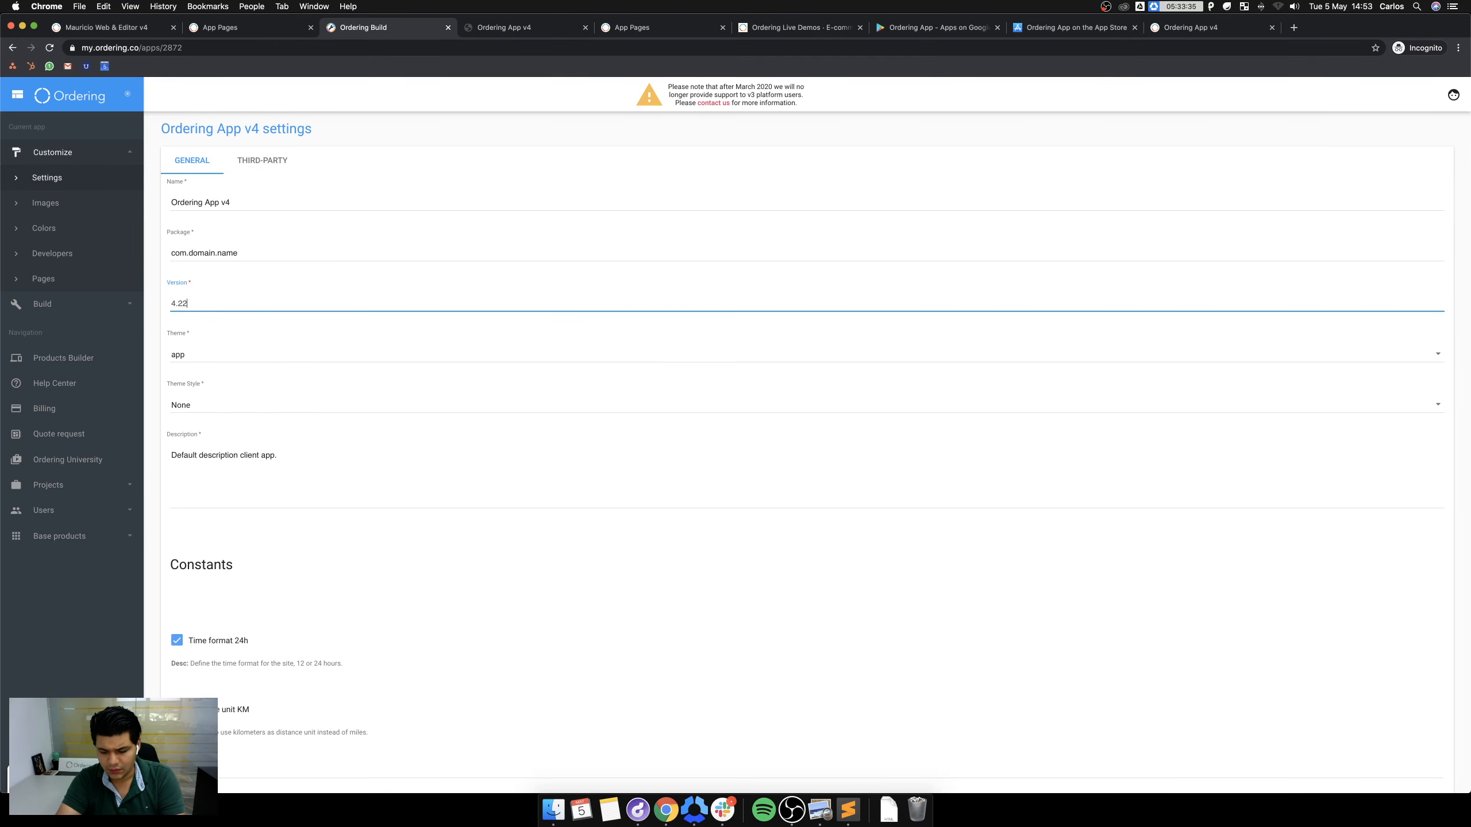
{"action": "type", "text": "2"}
{"action": "scroll", "coordinate": [277, 430], "scroll_direction": "down", "scroll_amount": 20}
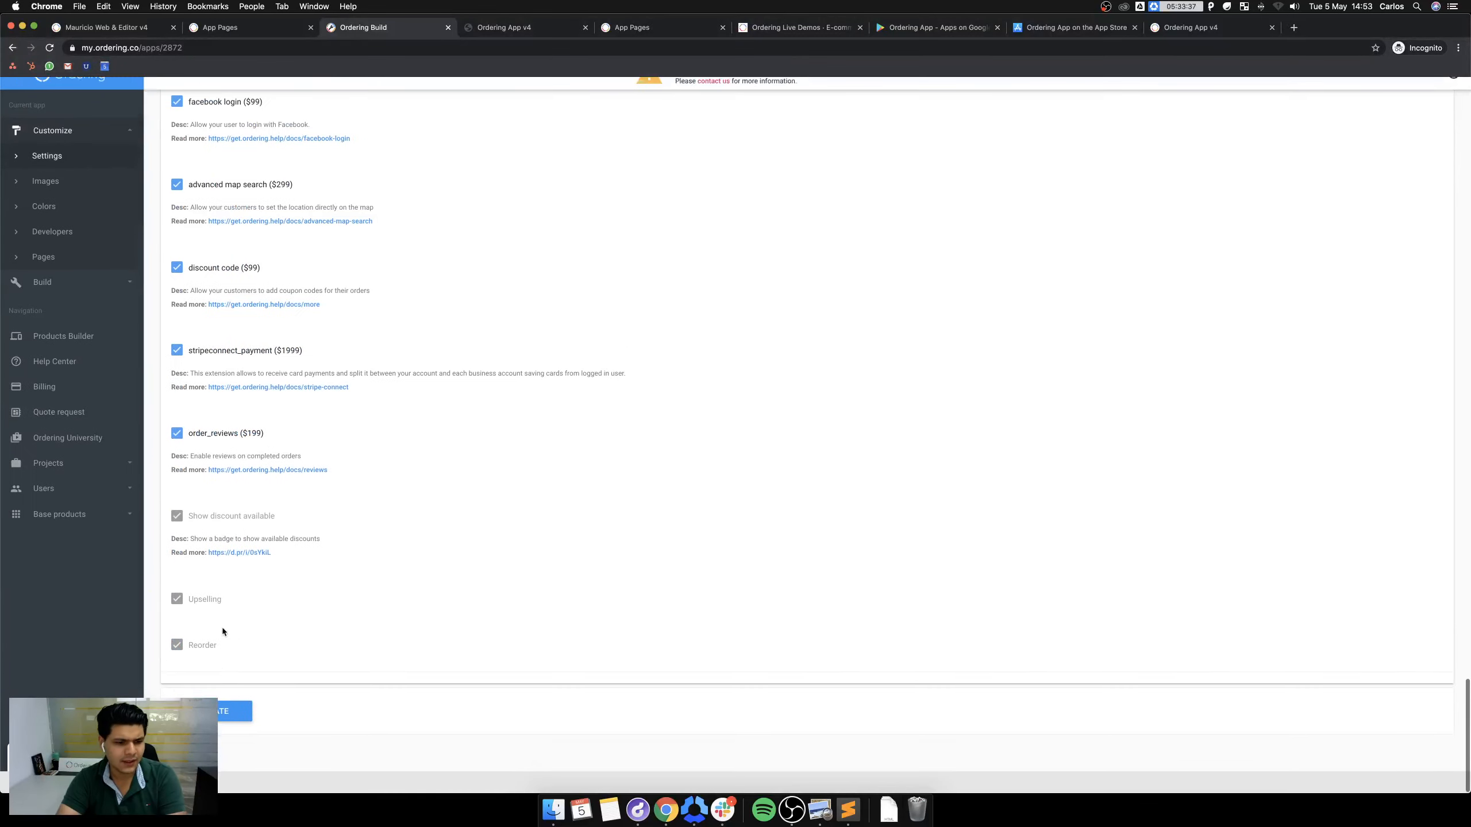
{"action": "left_click", "coordinate": [202, 733]}
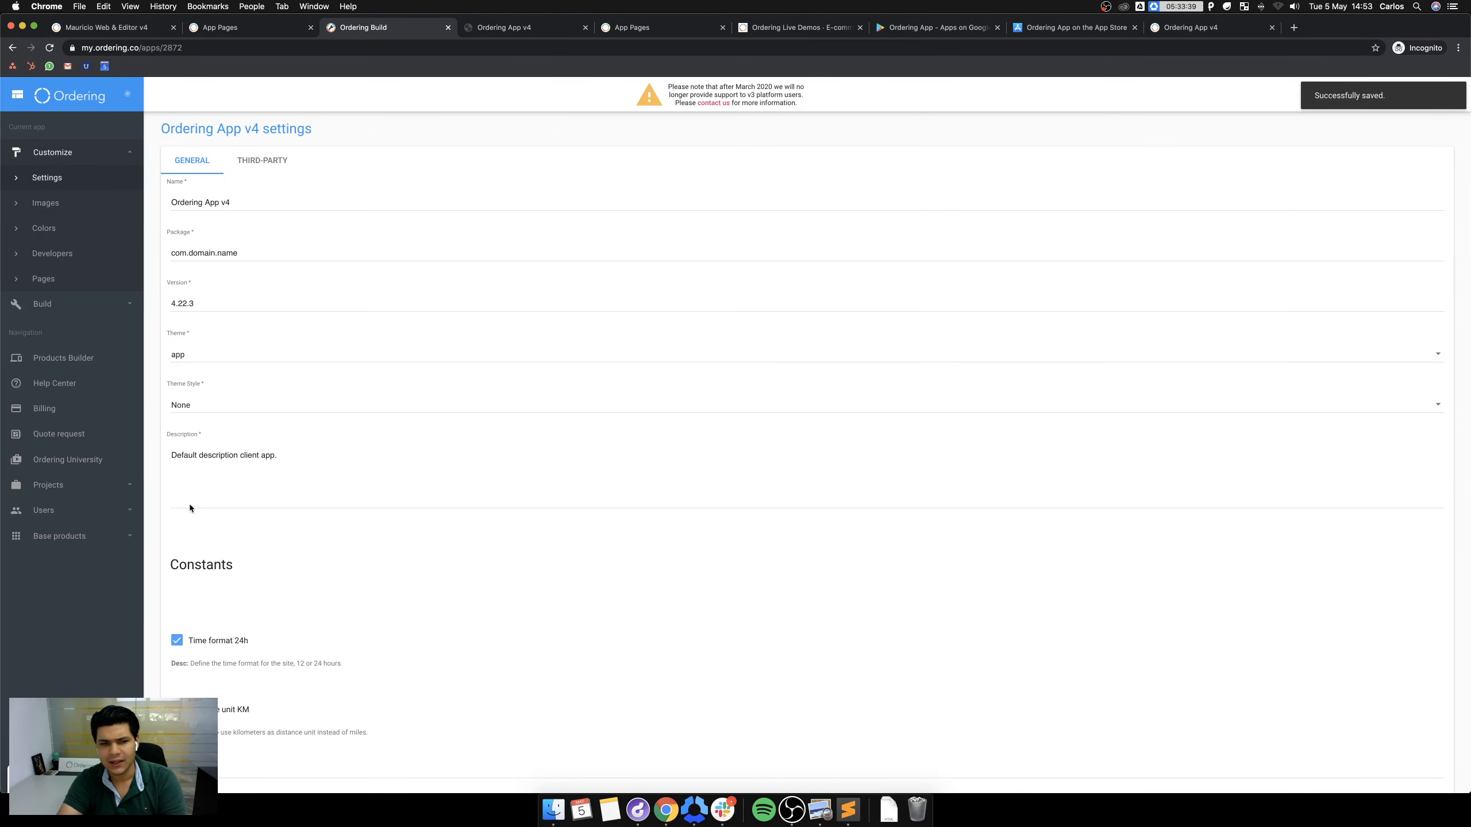
{"action": "left_click", "coordinate": [46, 303]}
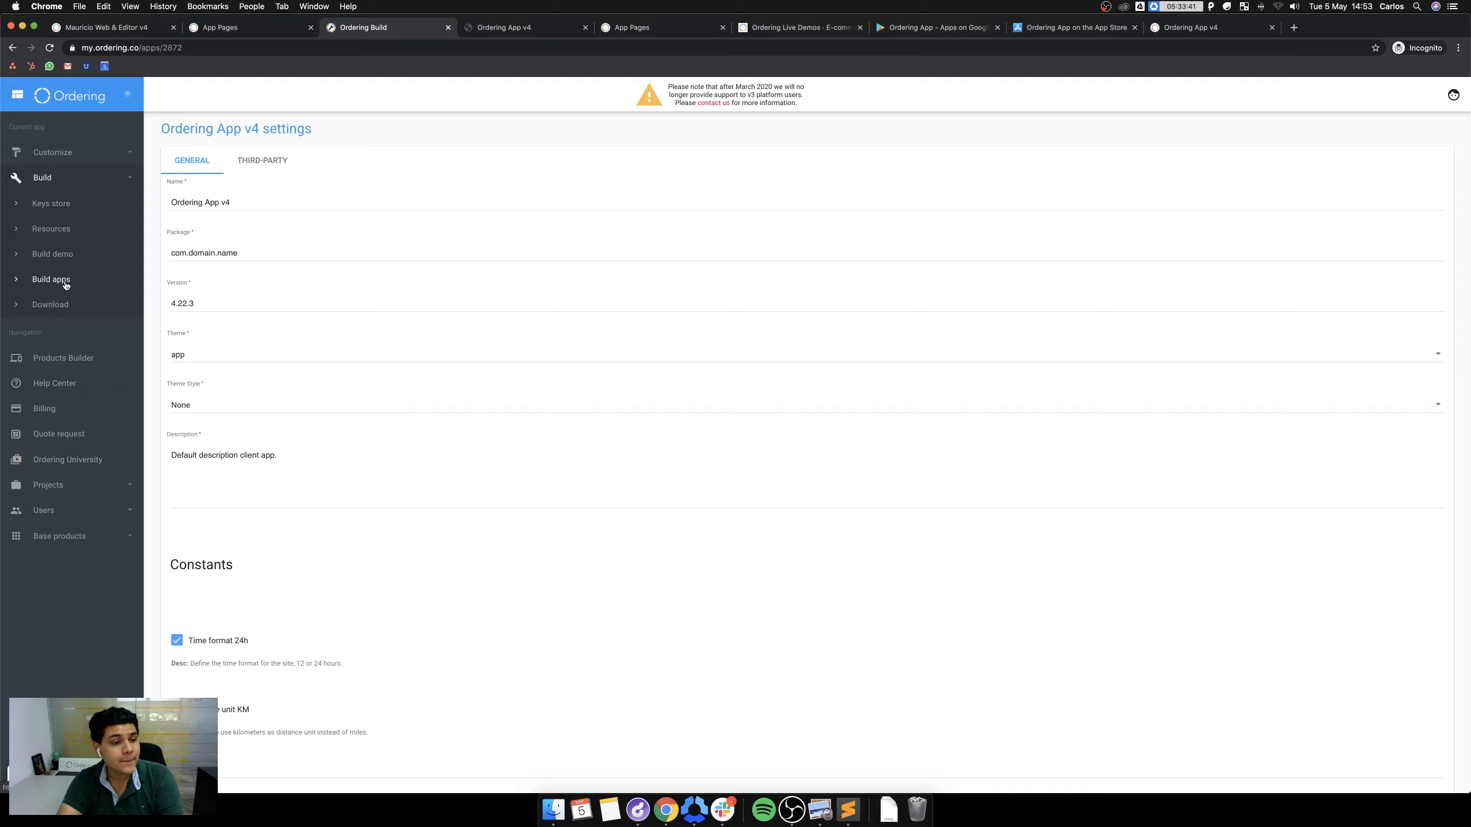
Close the old preview and run UPDATE WEBSITE STAGING on Build demo, rebuilding as 4.22.3.
{"action": "left_click", "coordinate": [63, 280]}
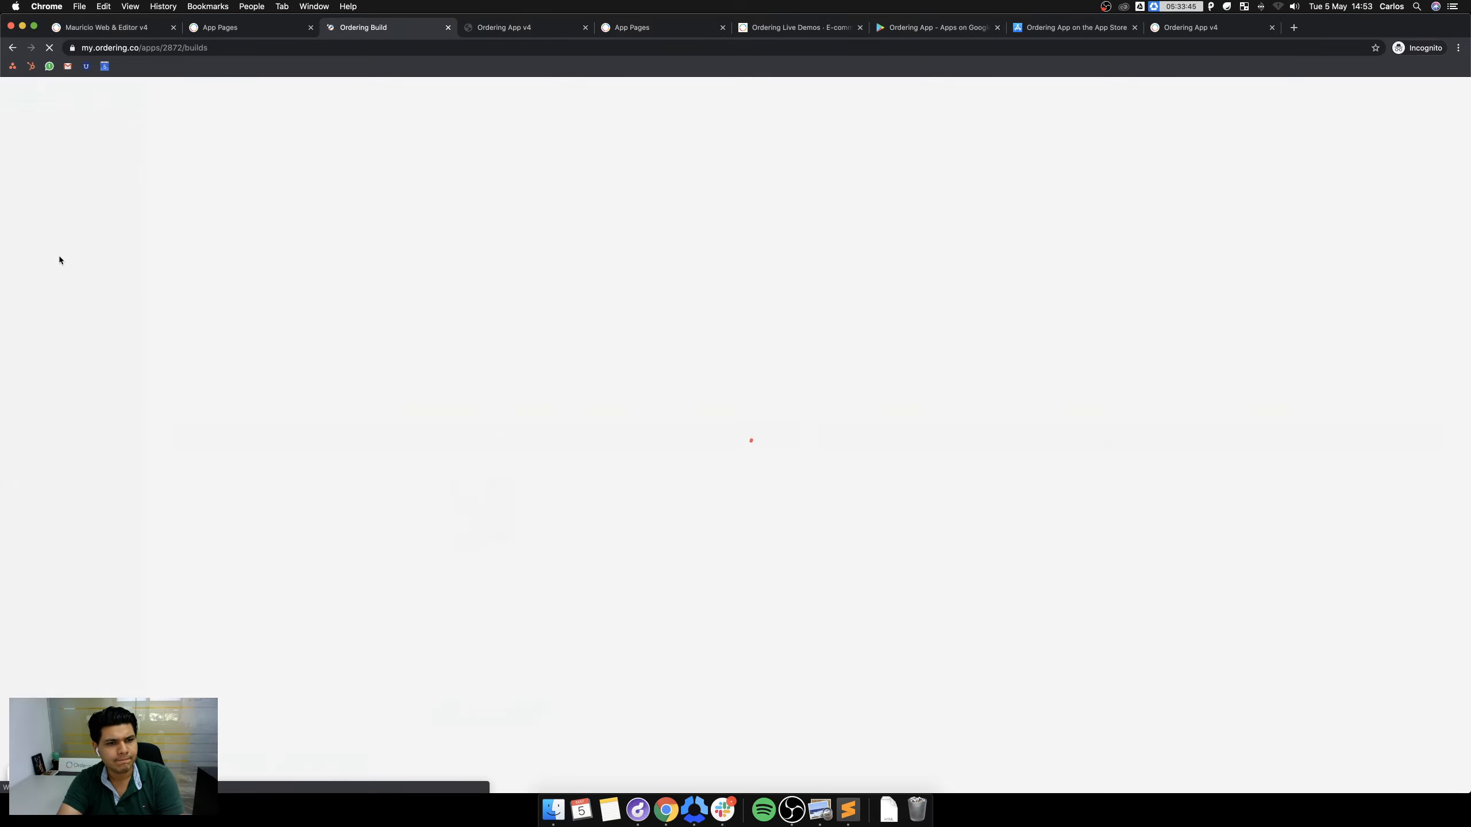
{"action": "left_click", "coordinate": [59, 261]}
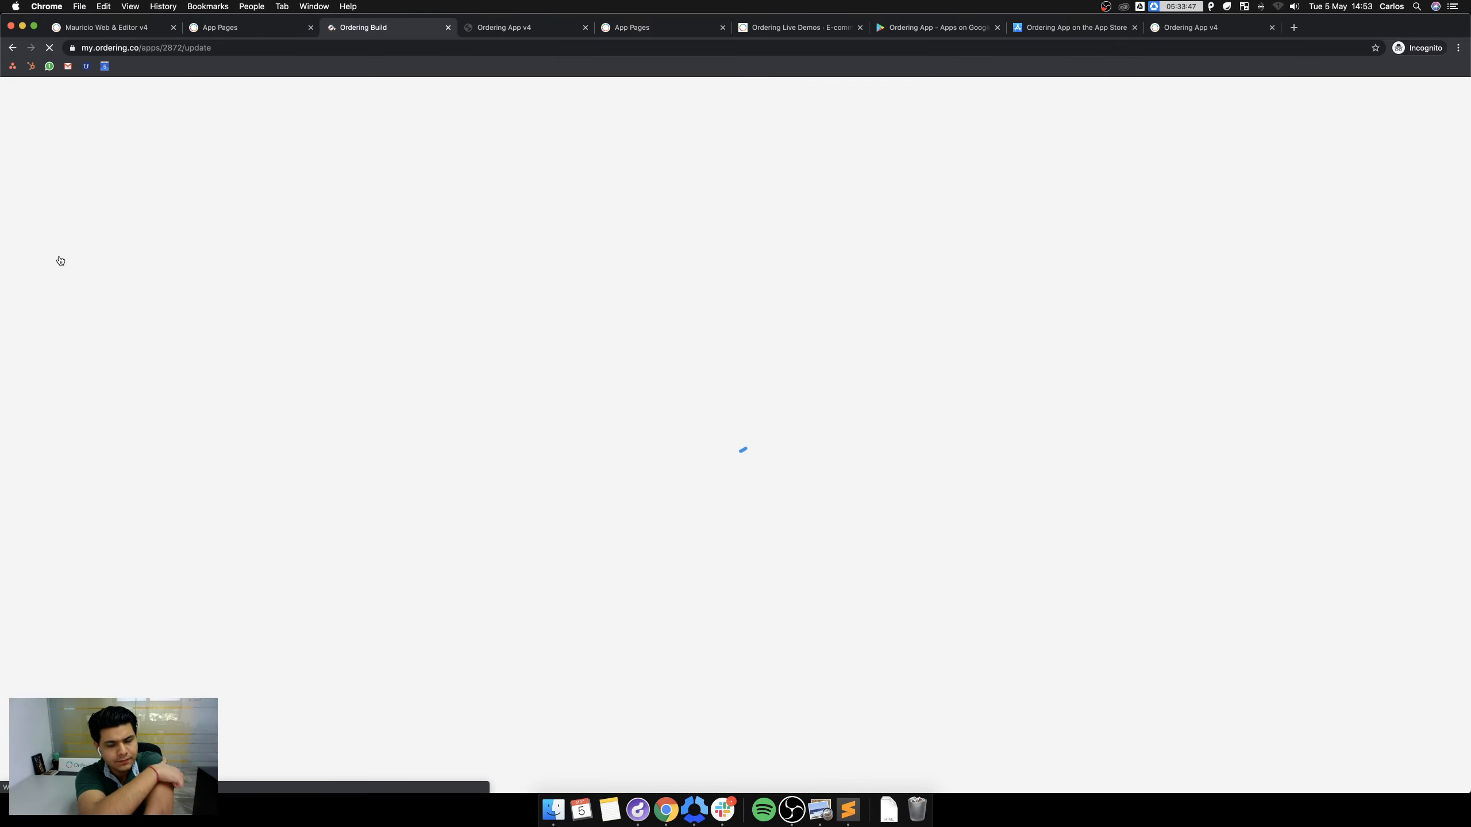
{"action": "left_click", "coordinate": [585, 27]}
{"action": "scroll", "coordinate": [272, 643], "scroll_direction": "down", "scroll_amount": 3}
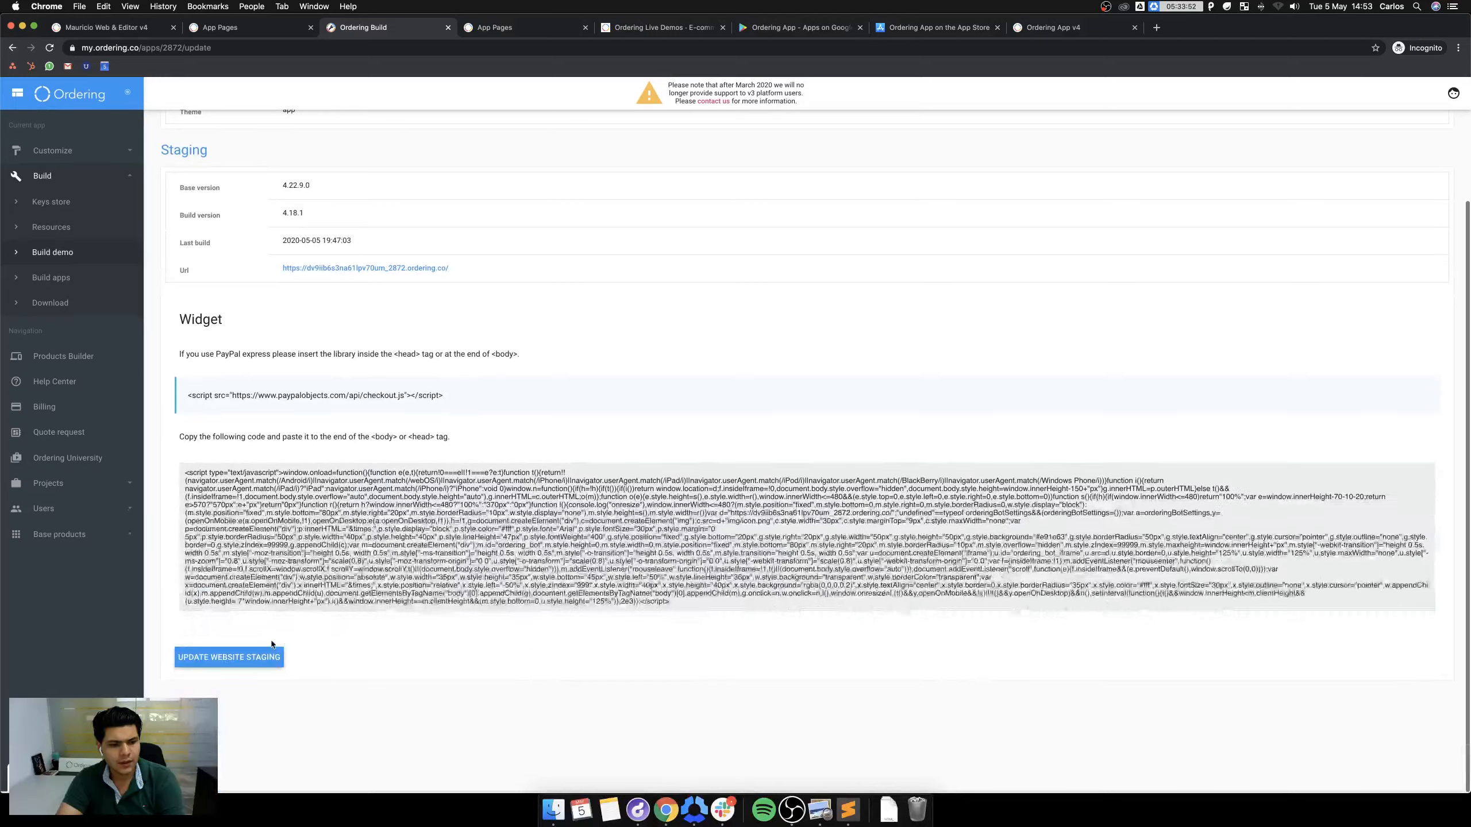
{"action": "left_click", "coordinate": [273, 654]}
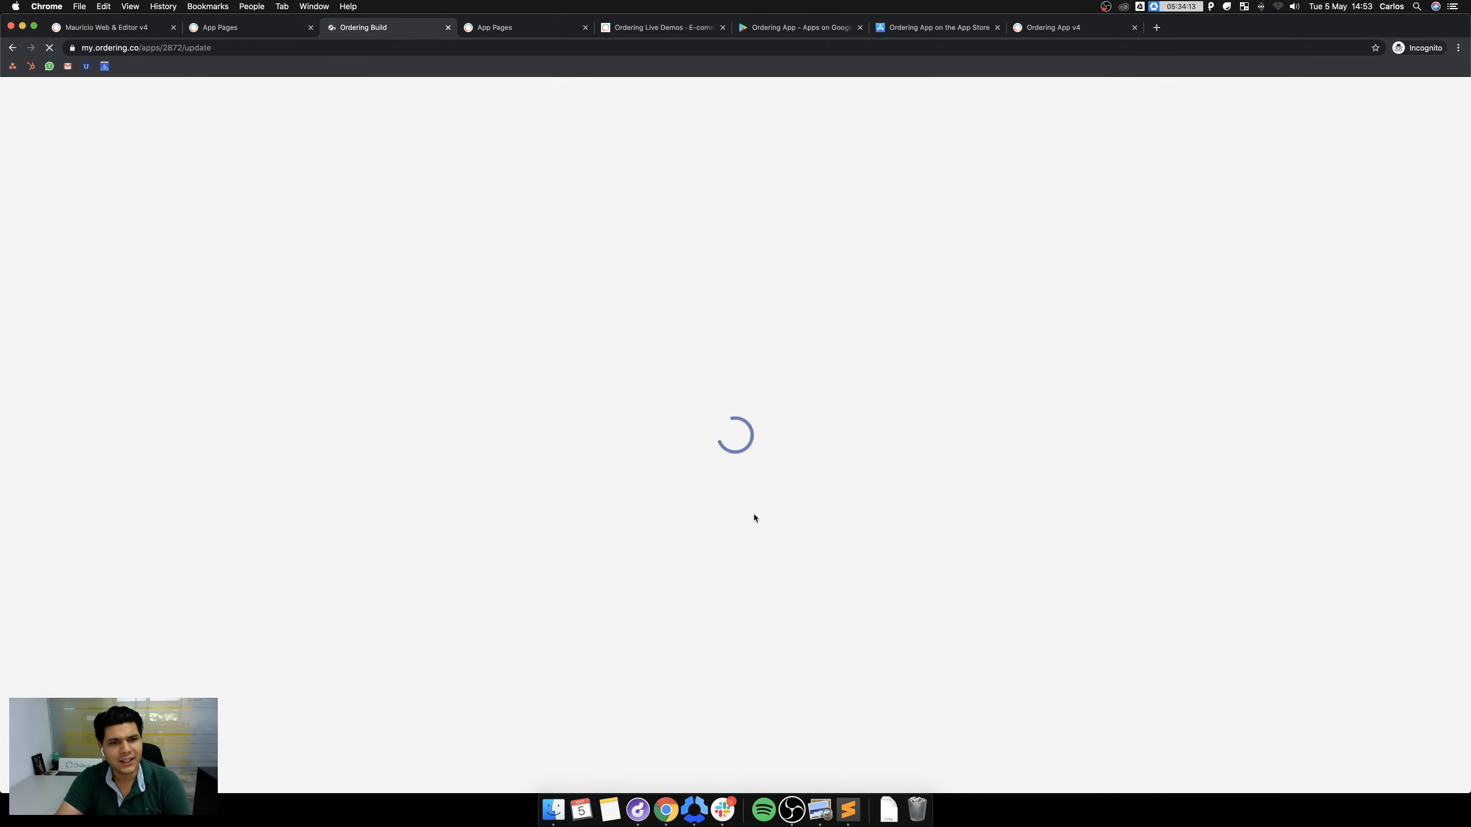
{"action": "scroll", "coordinate": [549, 454], "scroll_direction": "down", "scroll_amount": 3}
{"action": "scroll", "coordinate": [549, 449], "scroll_direction": "up", "scroll_amount": 3}
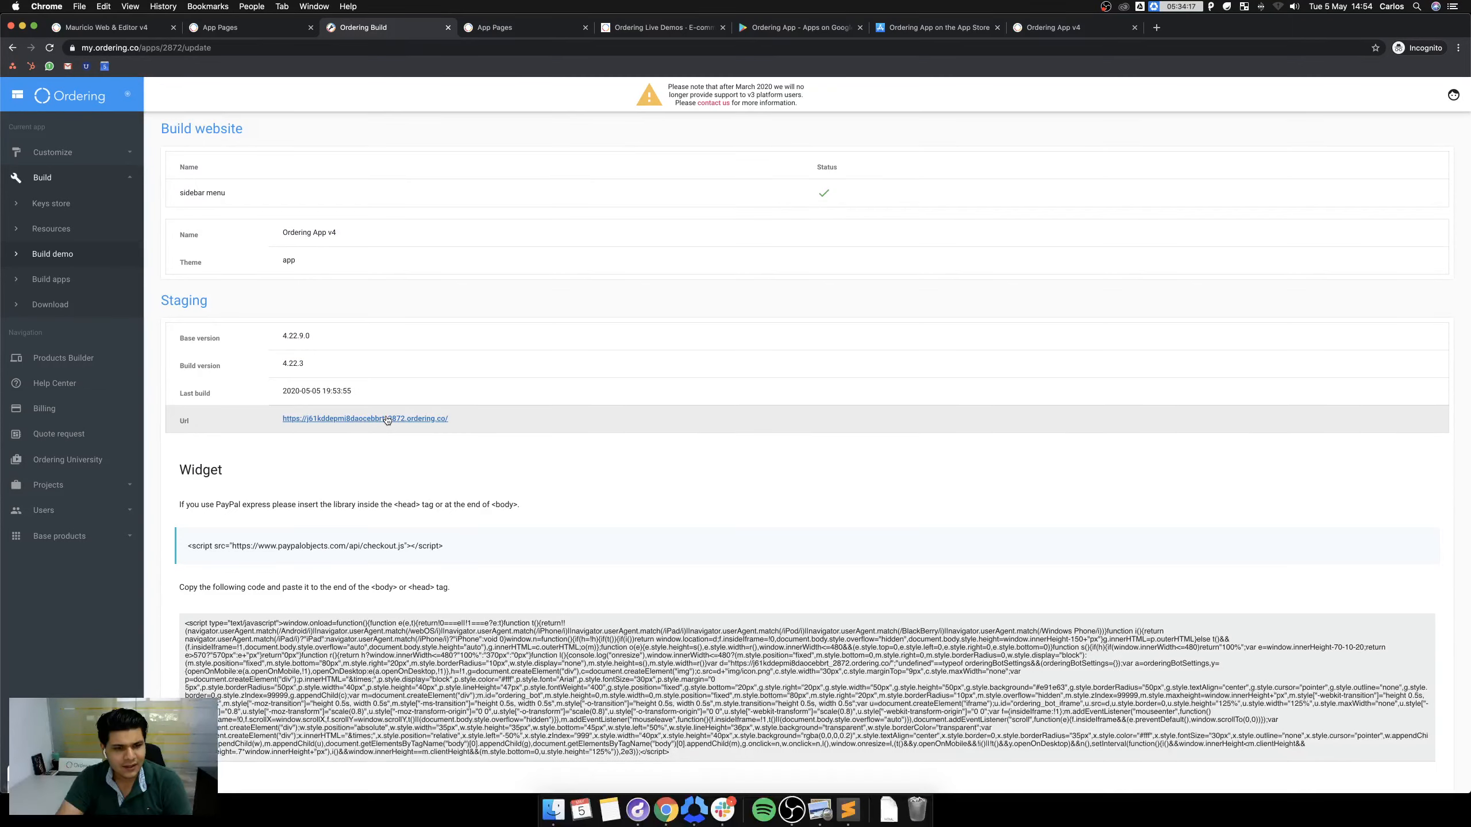
Open the rebuilt staging preview, confirm the side menu's New Page link opens the test page, return to Build.
{"action": "left_click", "coordinate": [387, 419]}
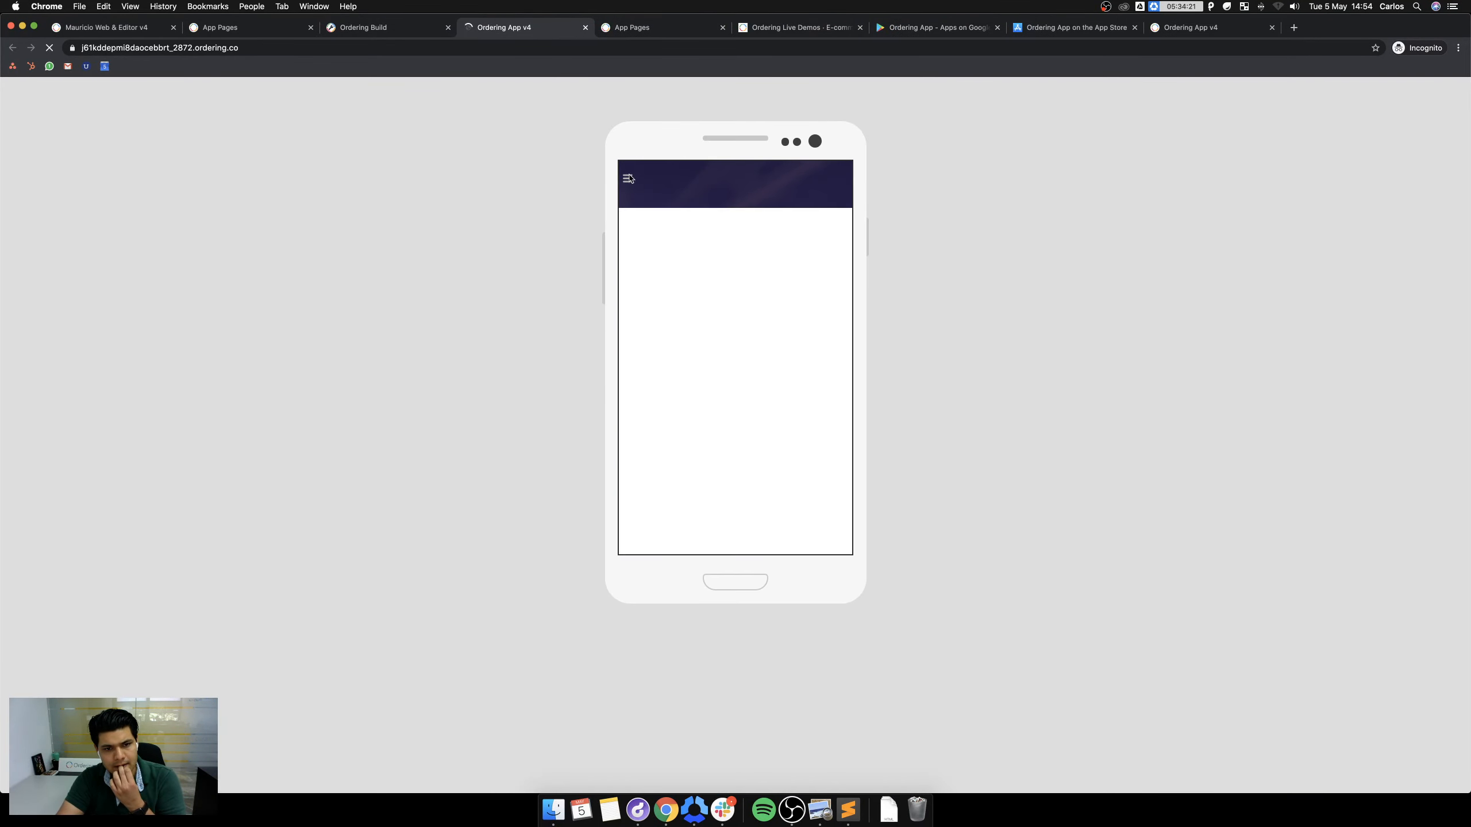
{"action": "left_click", "coordinate": [828, 538]}
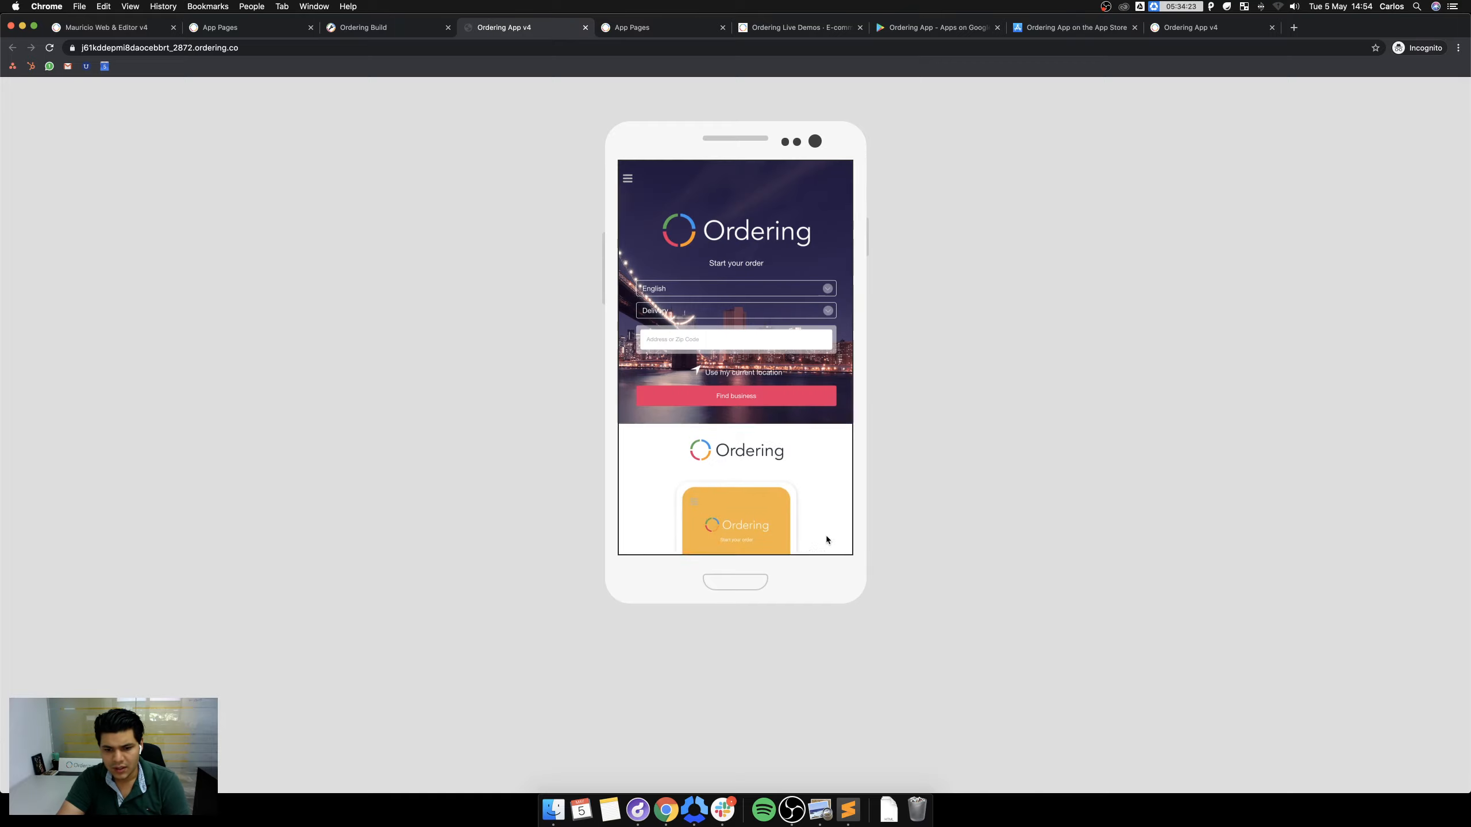
{"action": "left_click", "coordinate": [632, 182]}
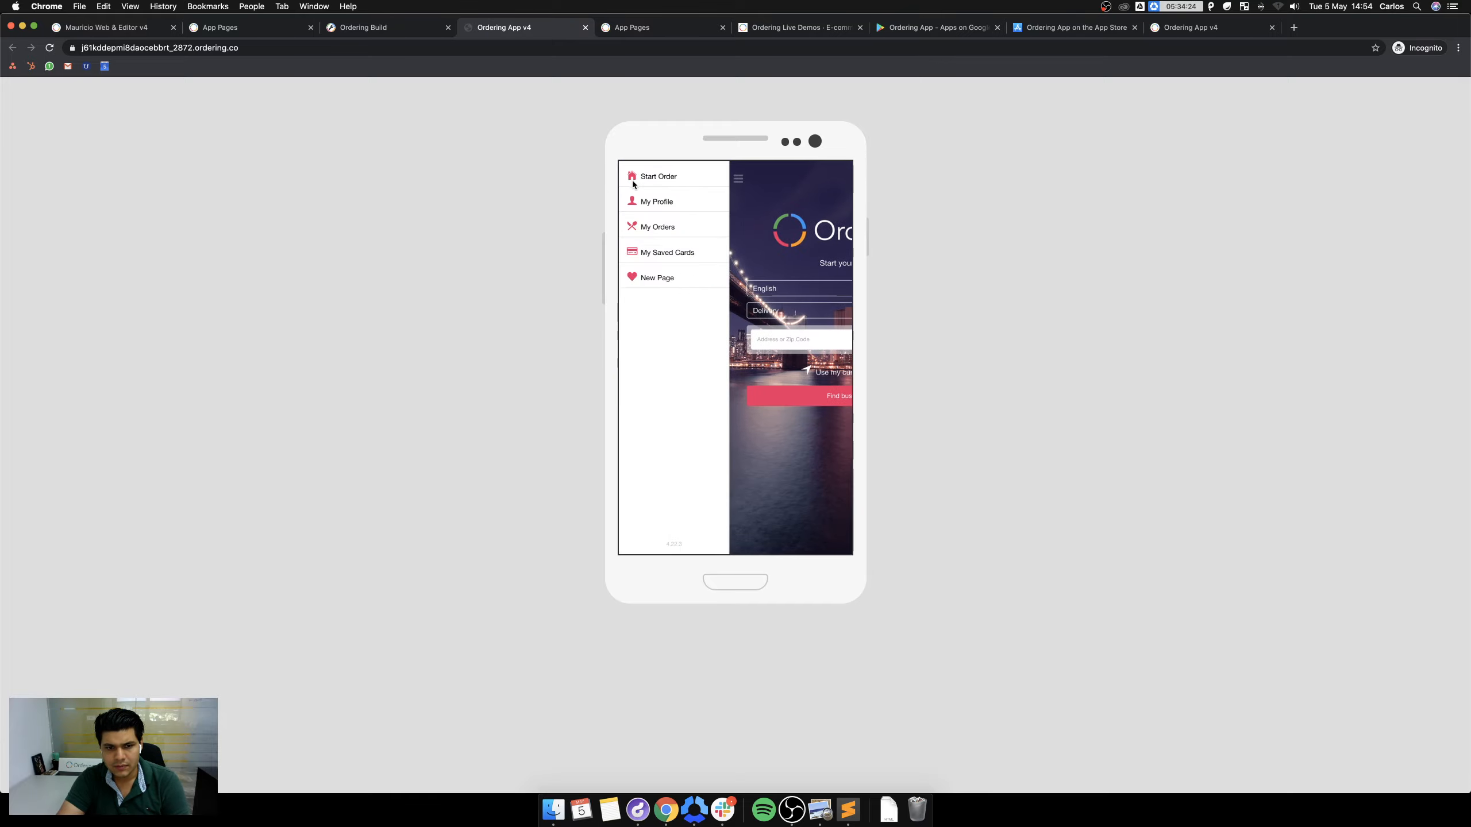
{"action": "left_click", "coordinate": [656, 277]}
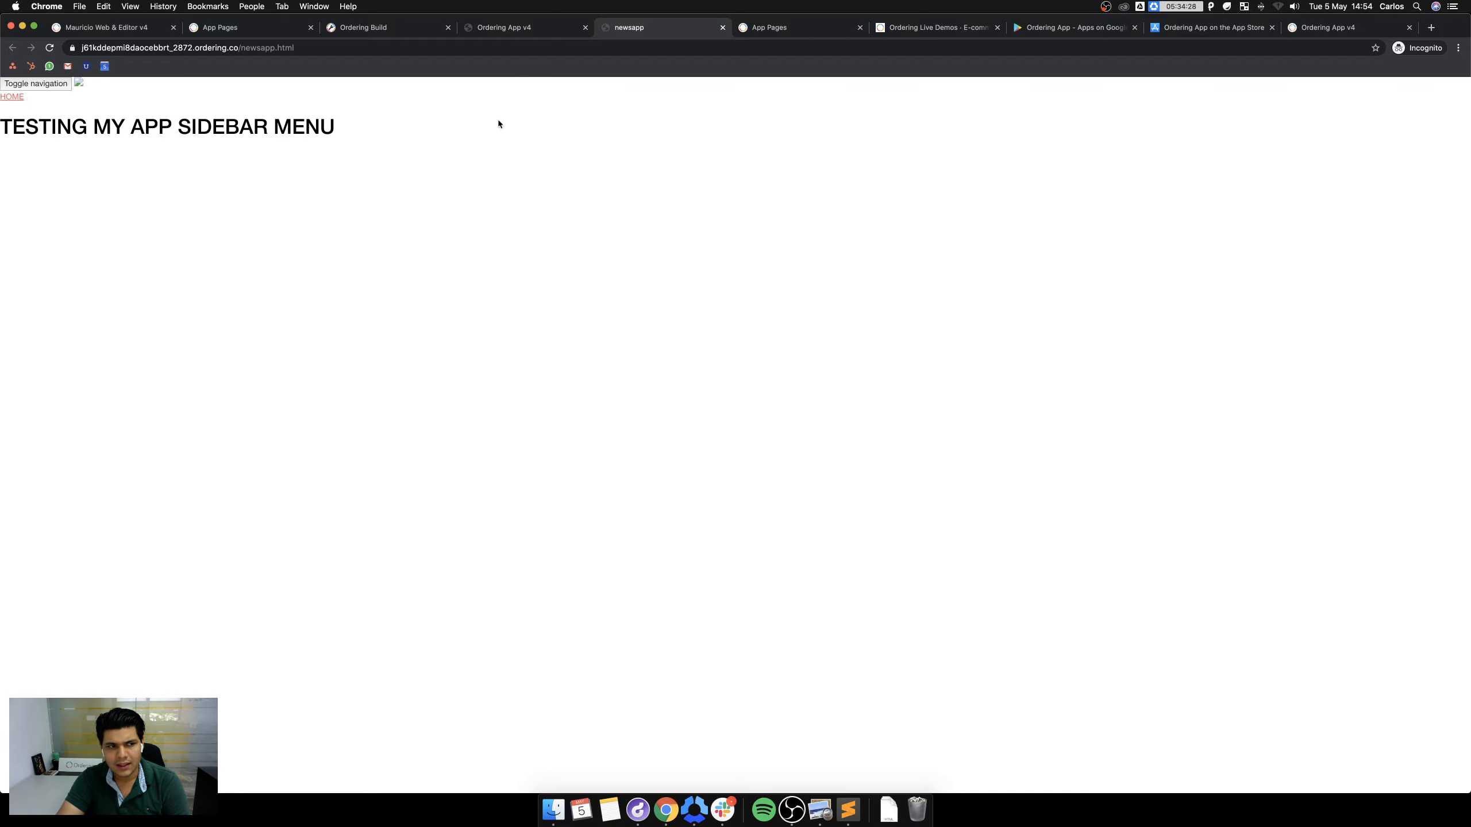
{"action": "left_click", "coordinate": [723, 27]}
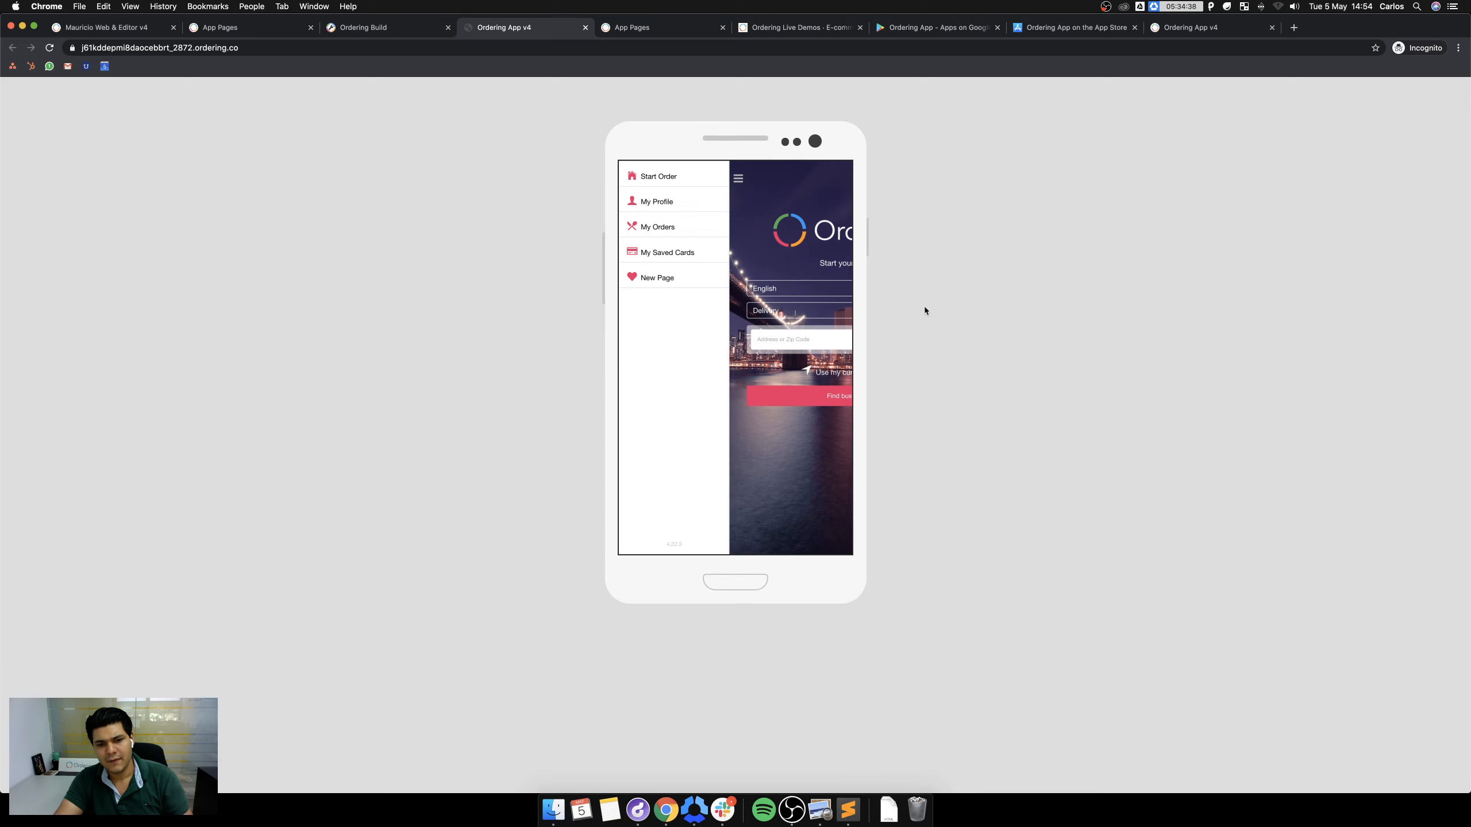
{"action": "key", "text": "super+equal"}
{"action": "key", "text": "super+equal"}
{"action": "key", "text": "super+equal"}
{"action": "key", "text": "super+equal"}
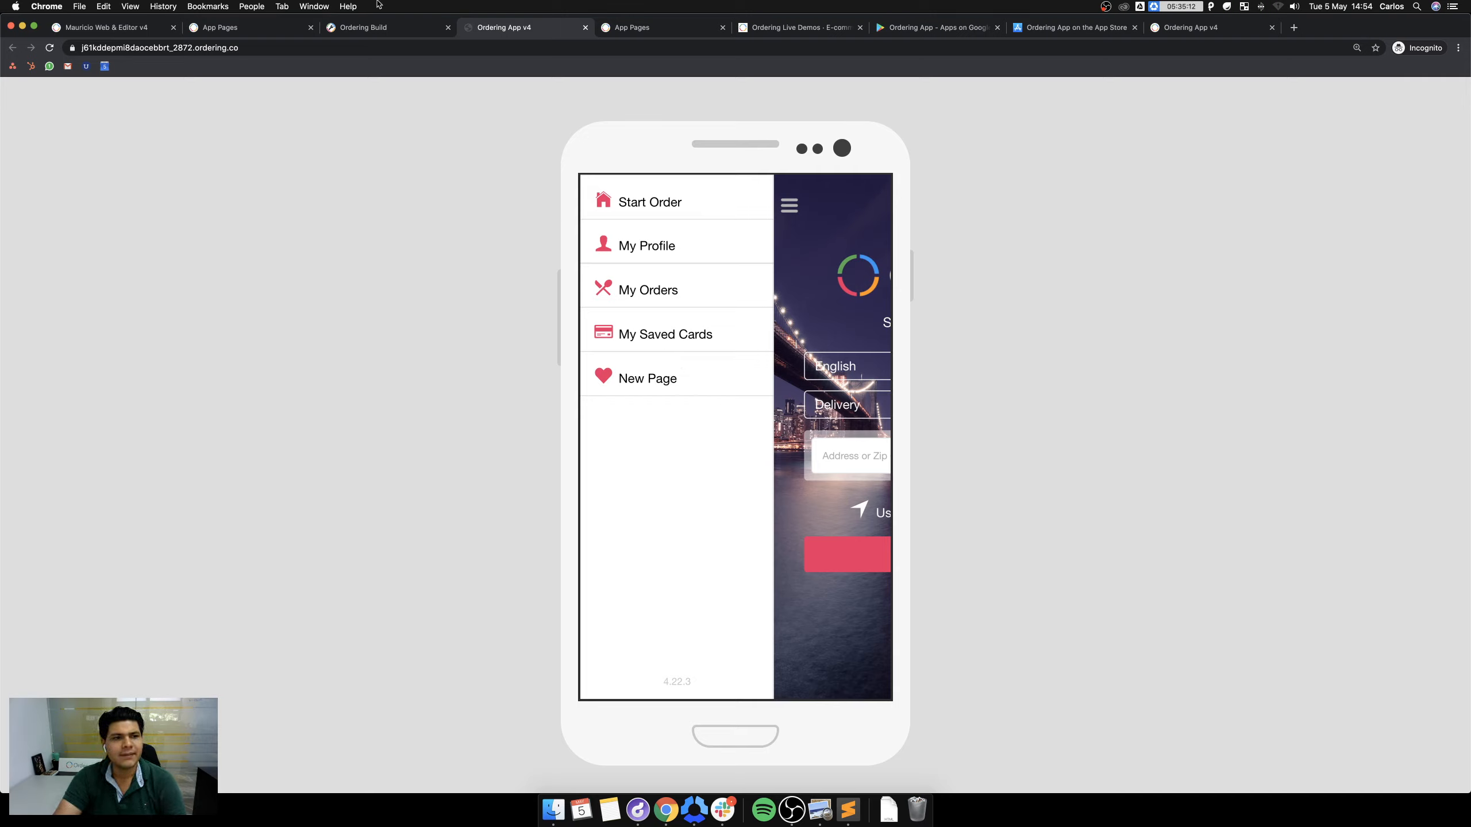
{"action": "left_click", "coordinate": [373, 29]}
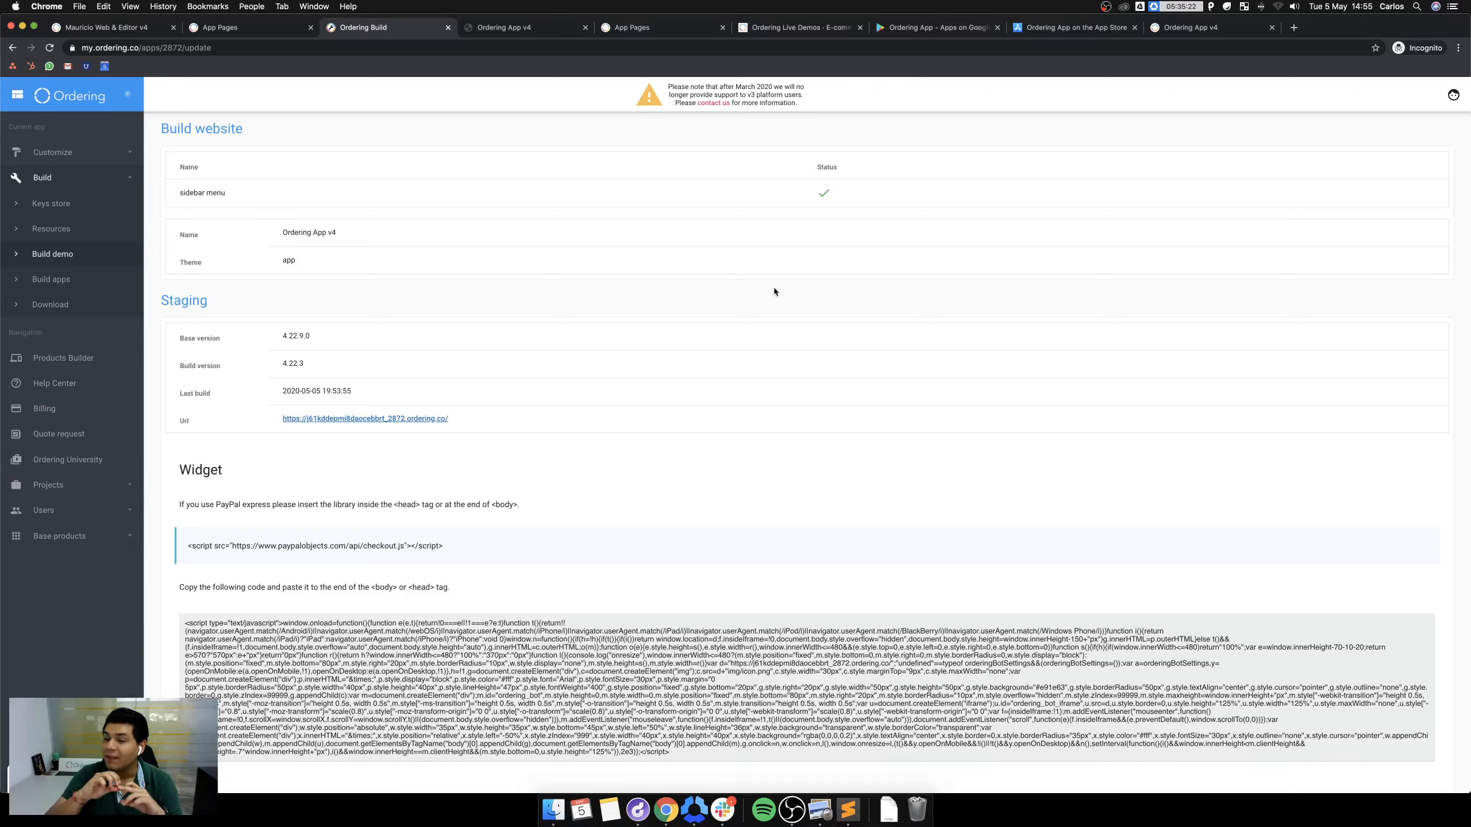
Review the open tabs: App Pages docs, storefront, staging preview, build page and Live Demos.
{"action": "left_click", "coordinate": [226, 29]}
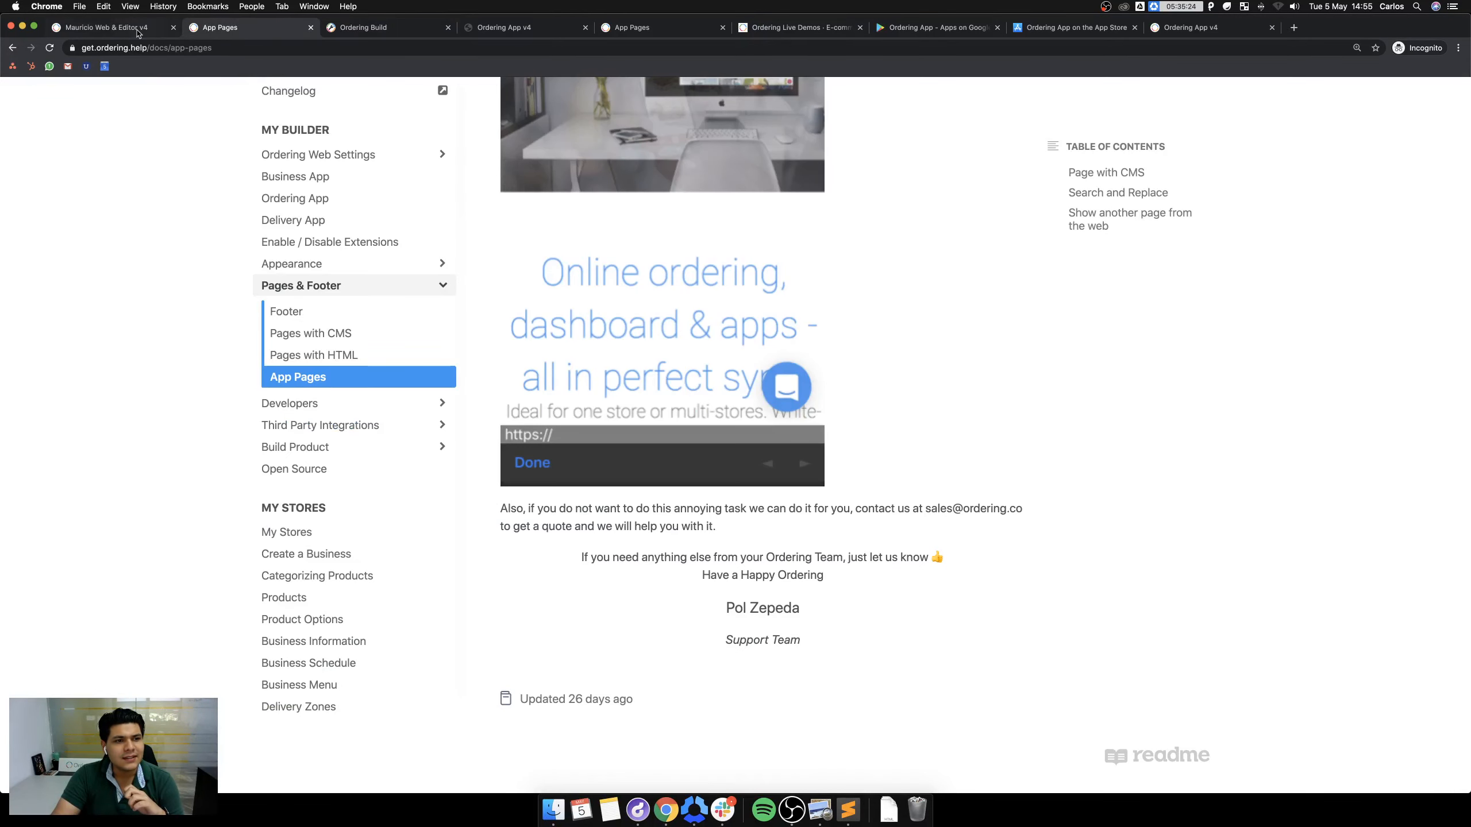
{"action": "left_click", "coordinate": [118, 29]}
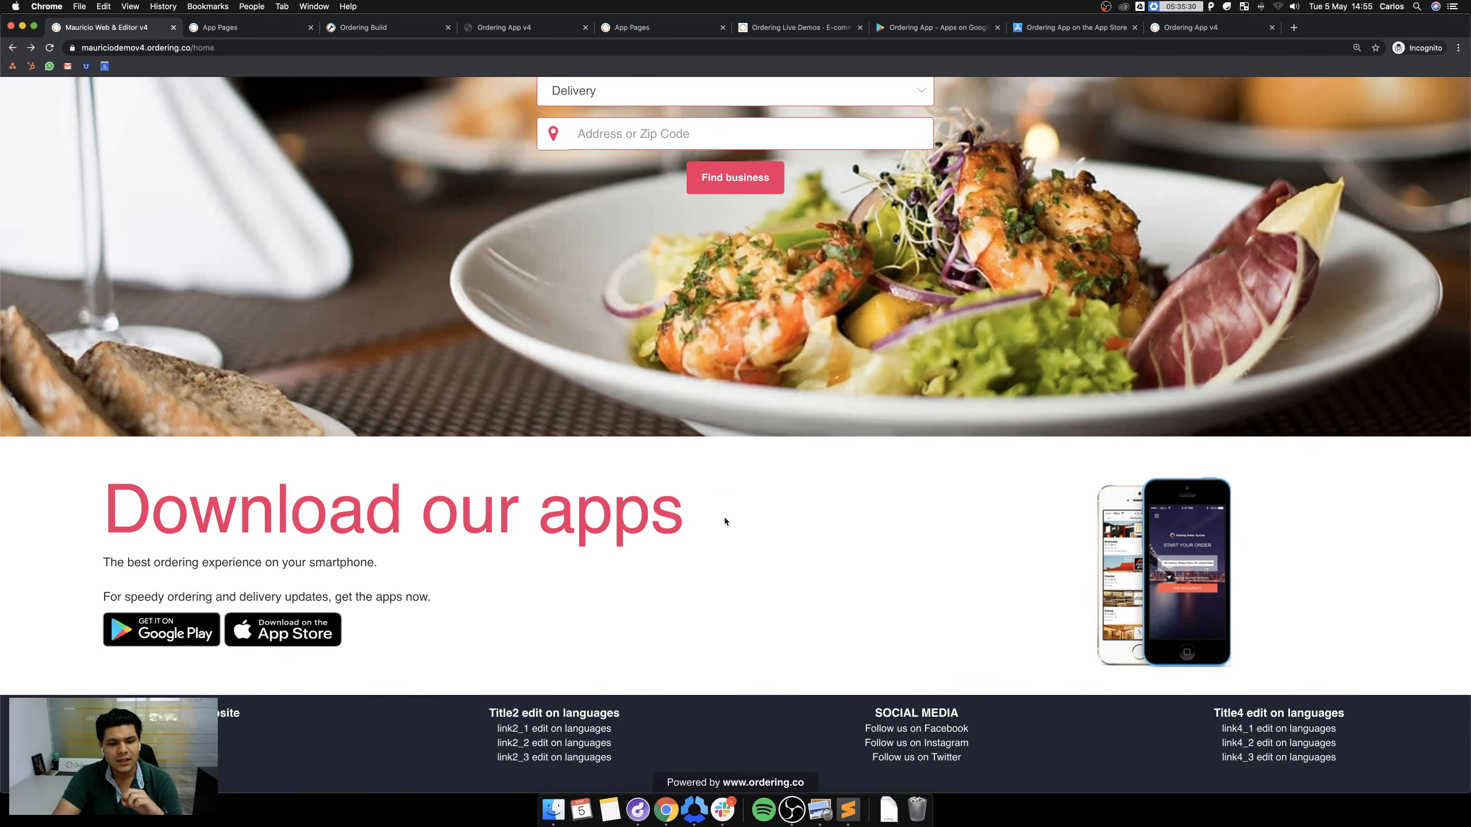
{"action": "scroll", "coordinate": [761, 539], "scroll_direction": "up", "scroll_amount": 6}
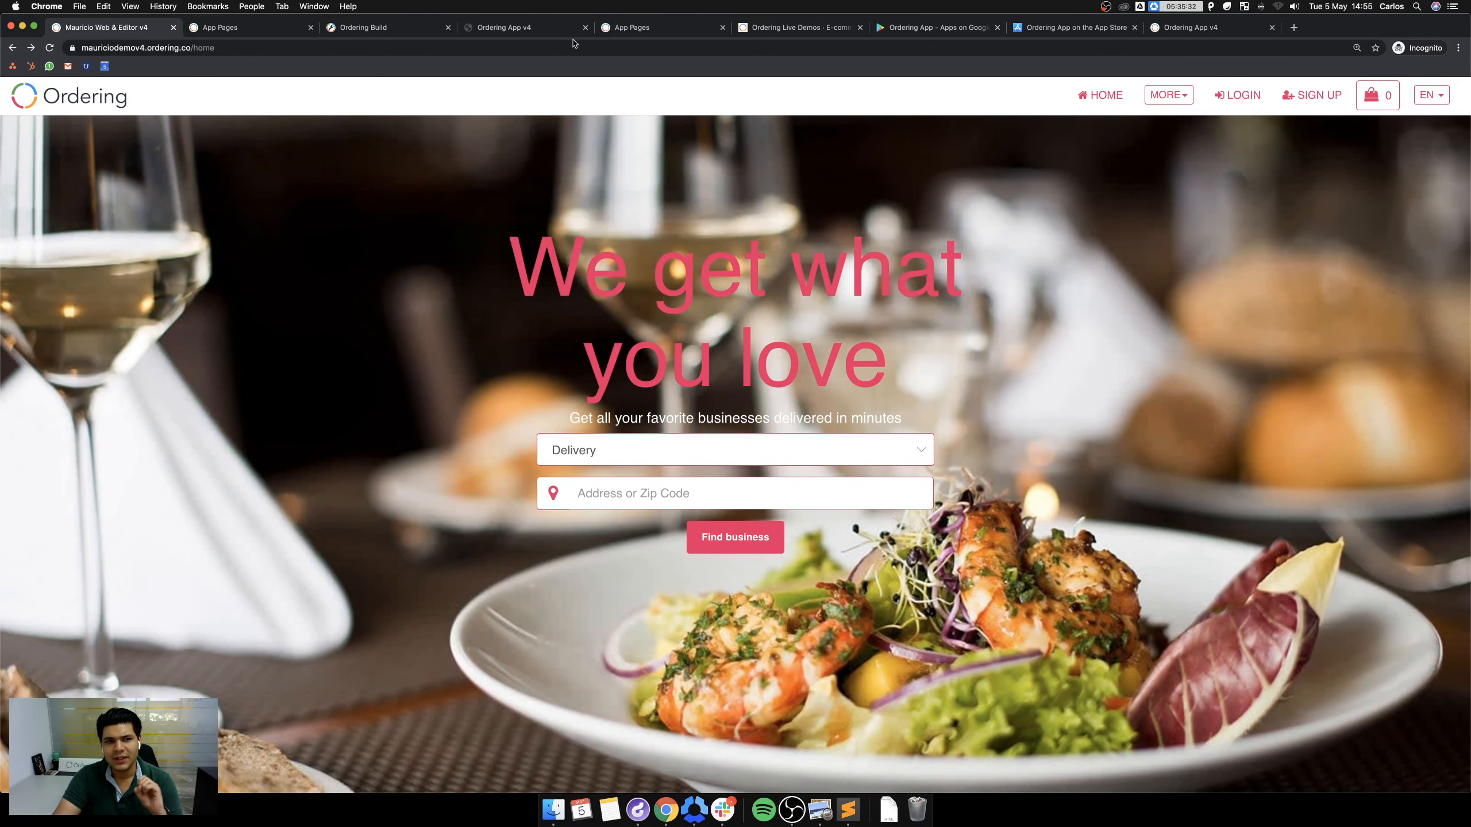
{"action": "left_click", "coordinate": [521, 28]}
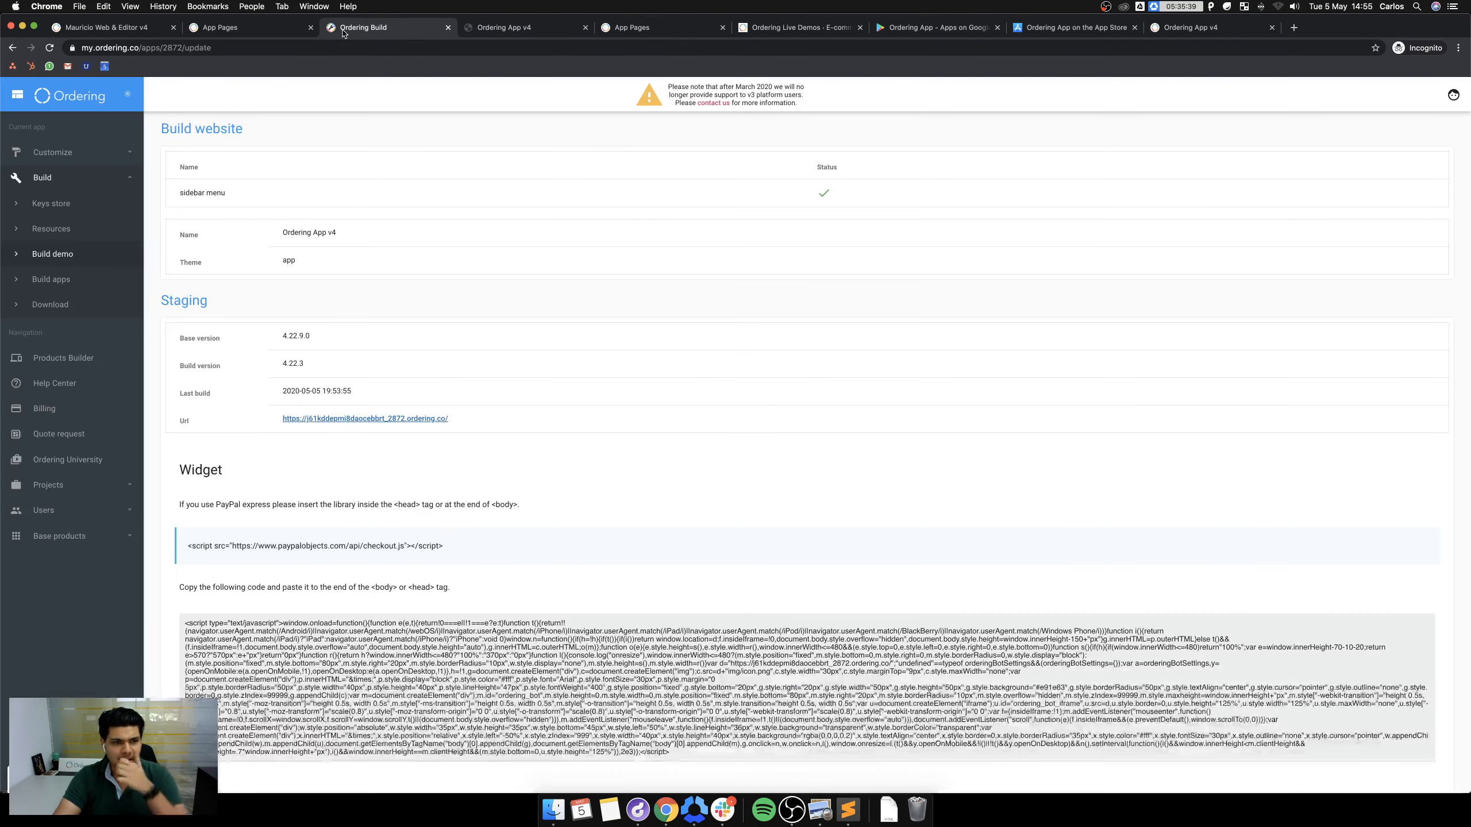
{"action": "left_click", "coordinate": [343, 29]}
{"action": "left_click", "coordinate": [704, 28]}
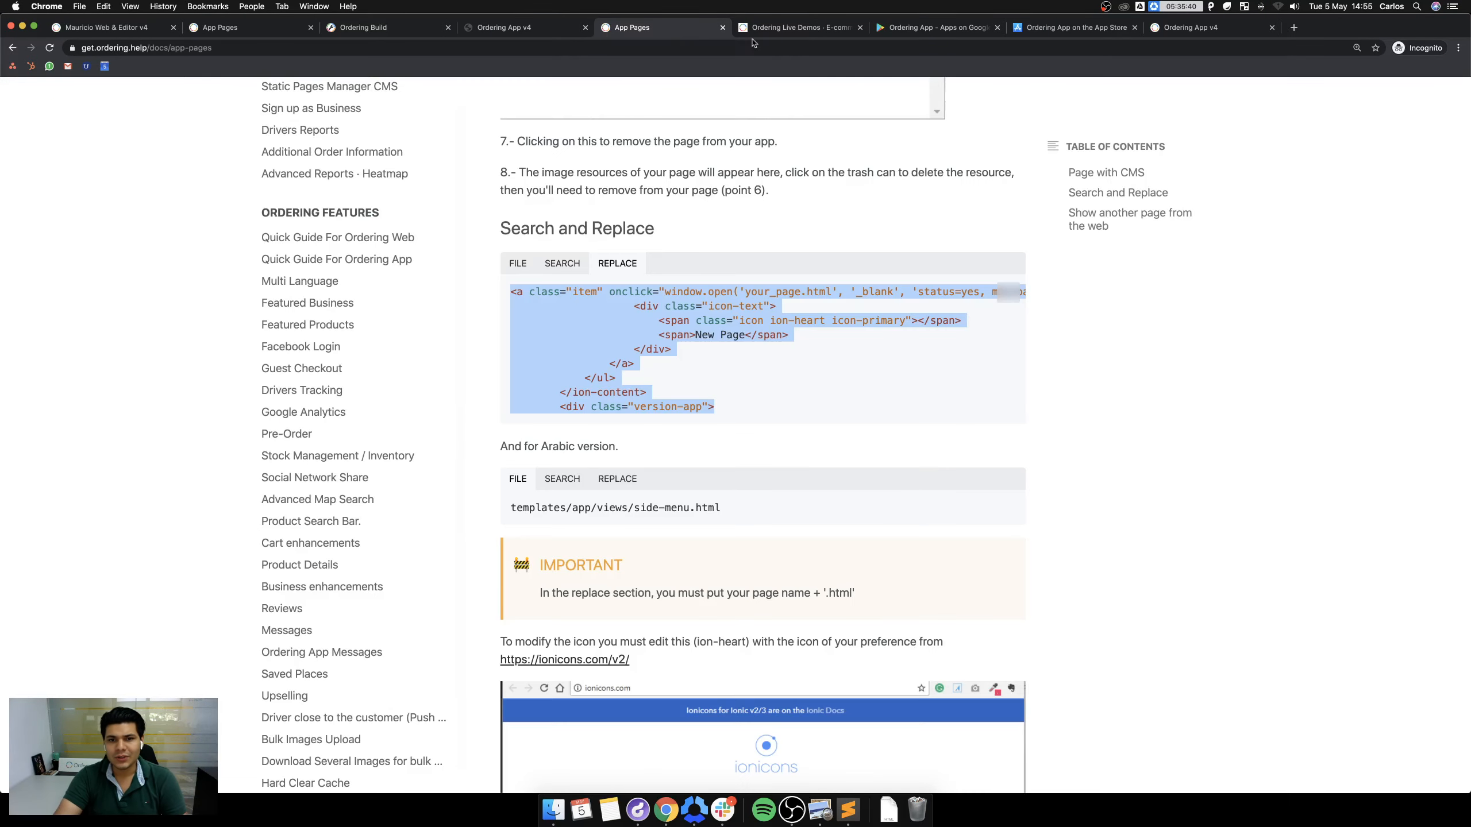
{"action": "left_click", "coordinate": [823, 27]}
Close the Google Play listing, App Store listing and Ordering App v4 demo tabs.
{"action": "left_click", "coordinate": [948, 31]}
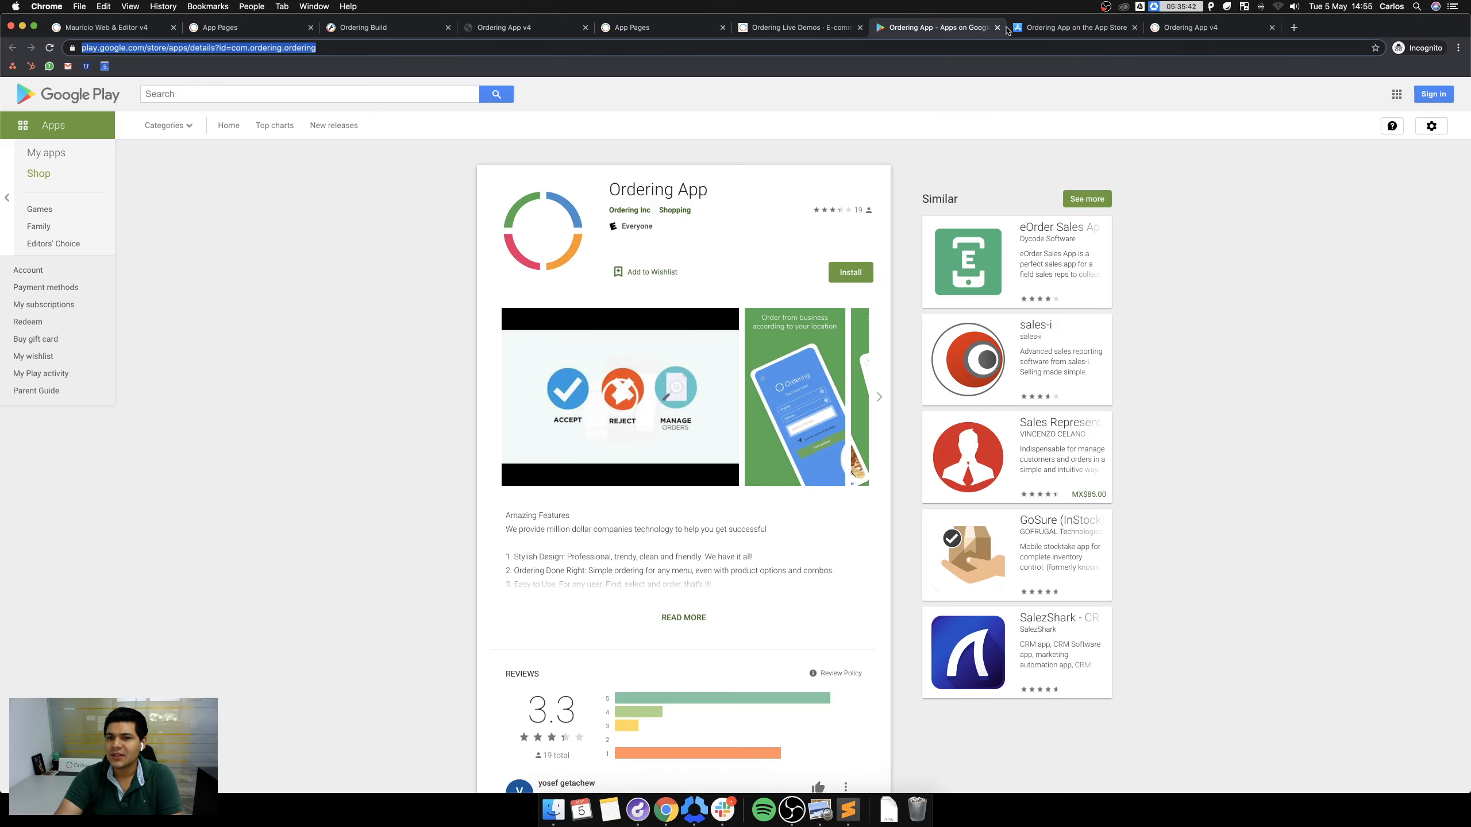
{"action": "left_click", "coordinate": [998, 27]}
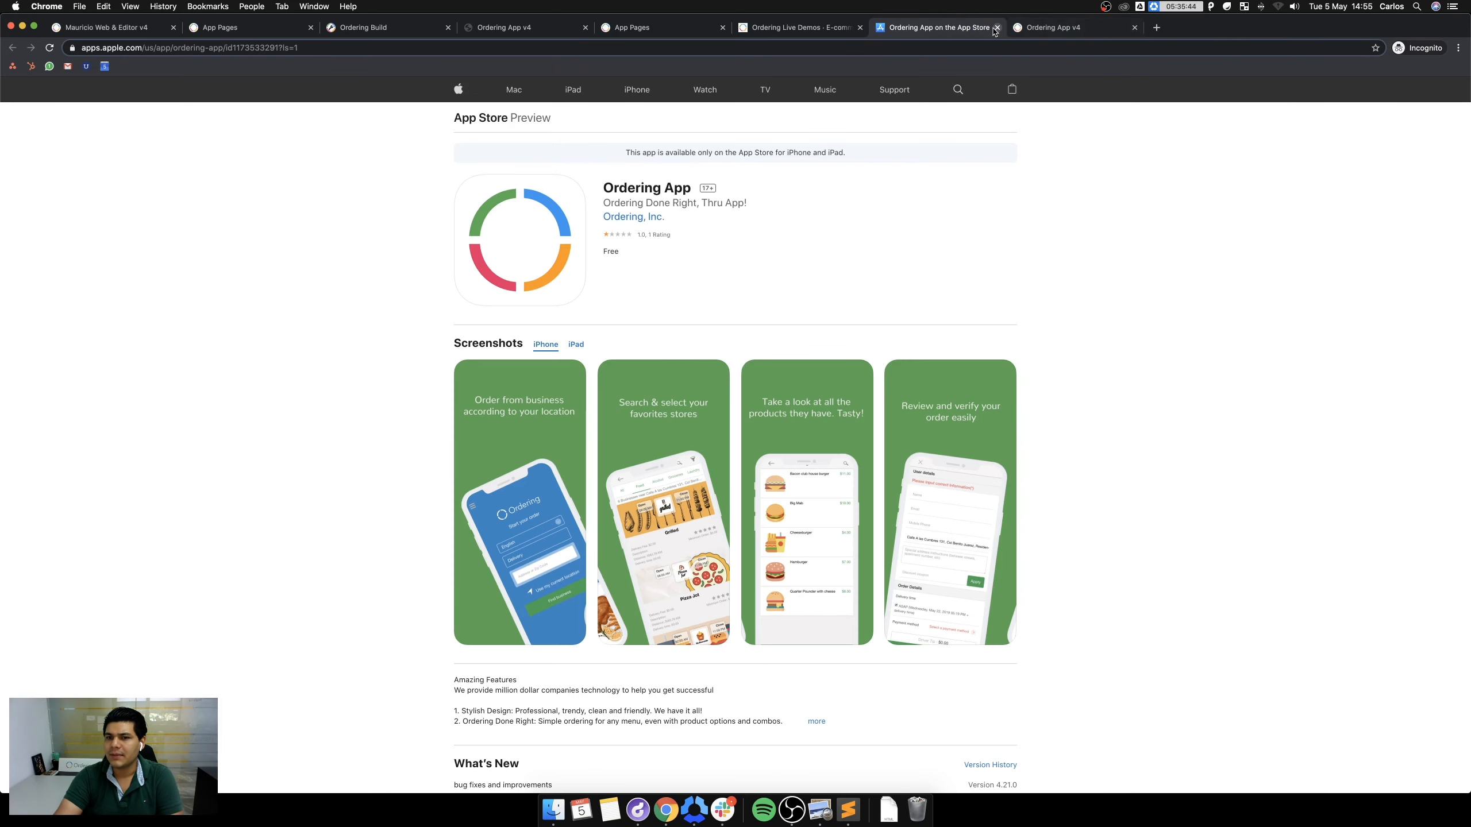
{"action": "left_click", "coordinate": [997, 27]}
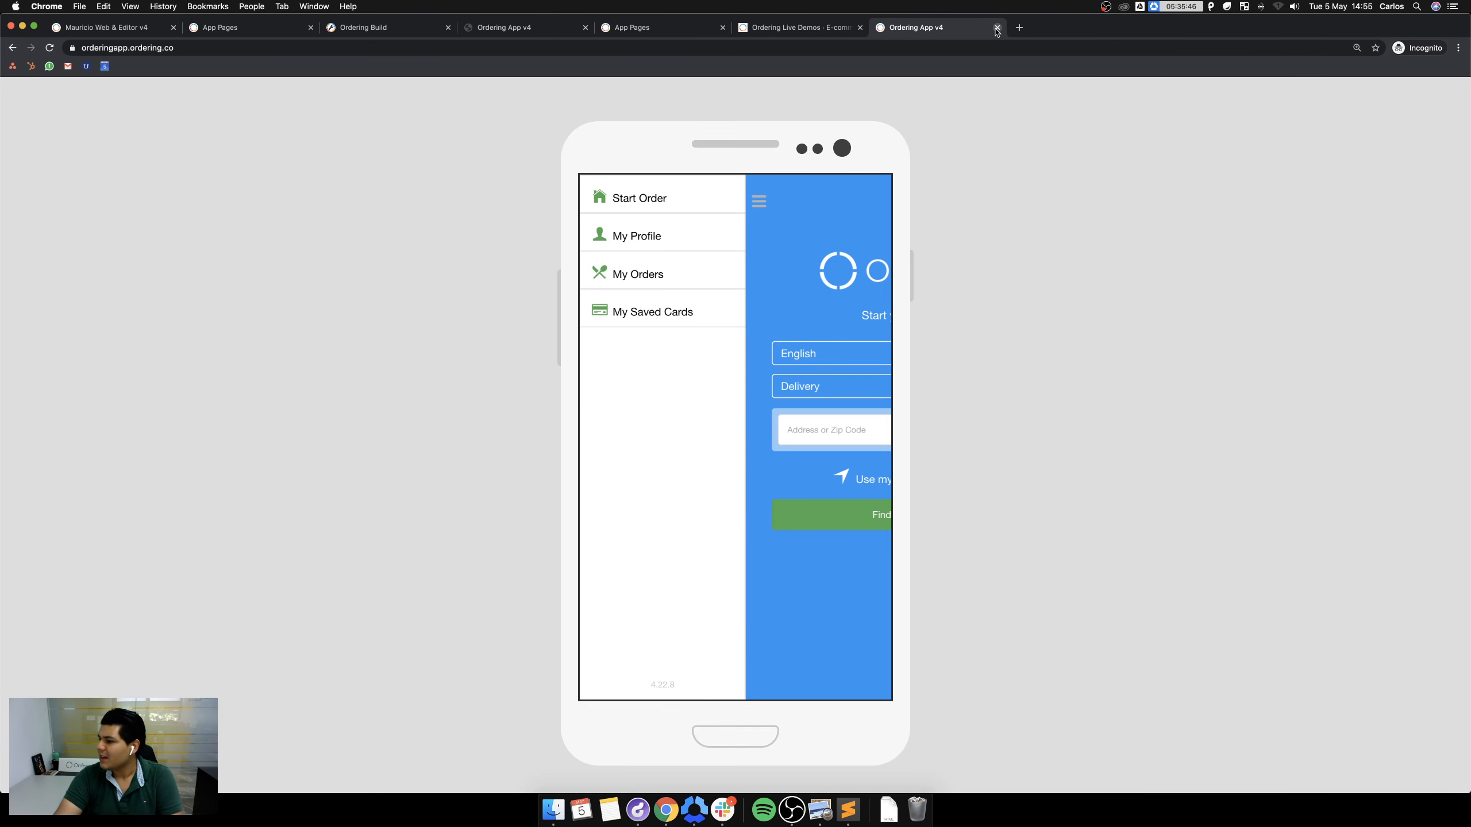
{"action": "left_click", "coordinate": [998, 28]}
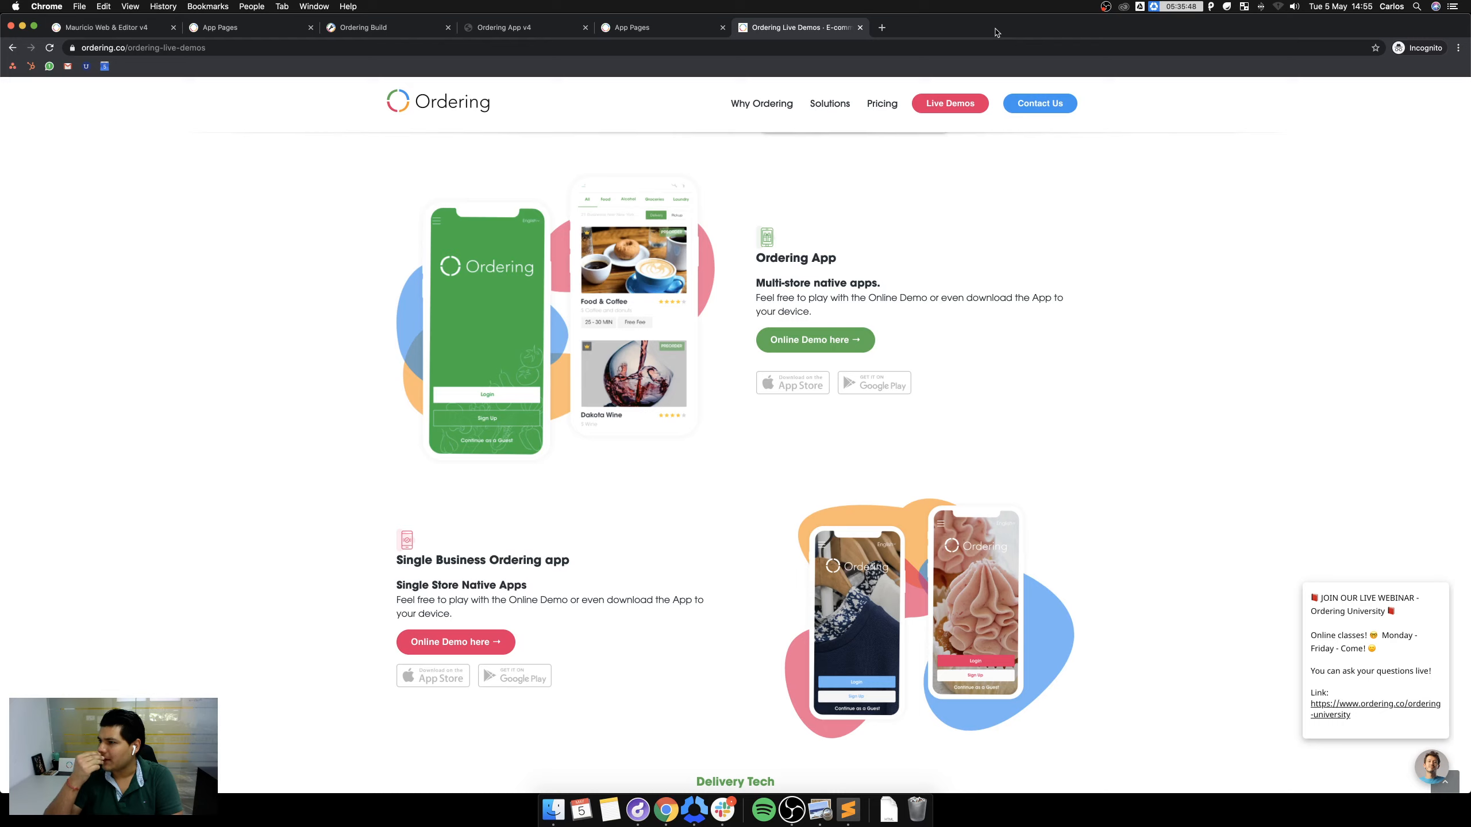